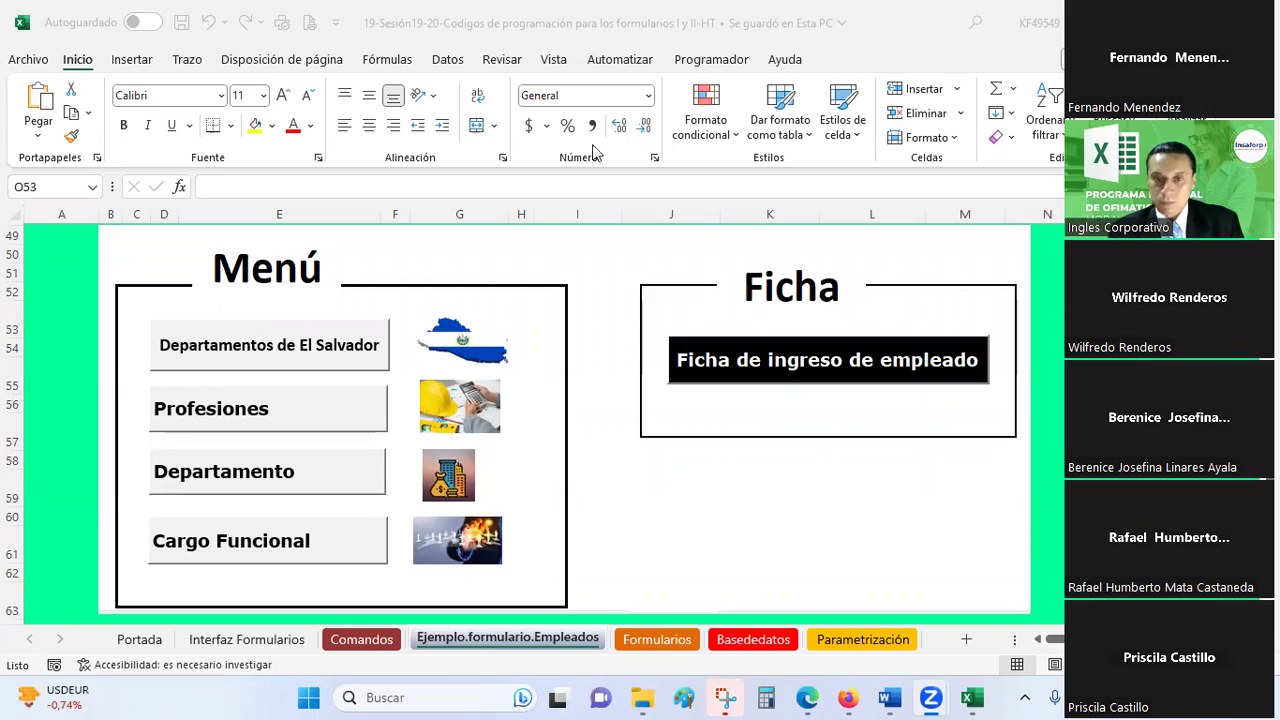
# Activate the workbook and open the Basededatos sheet holding the Parametrización de vehículos table
pyautogui.click(1110, 385)
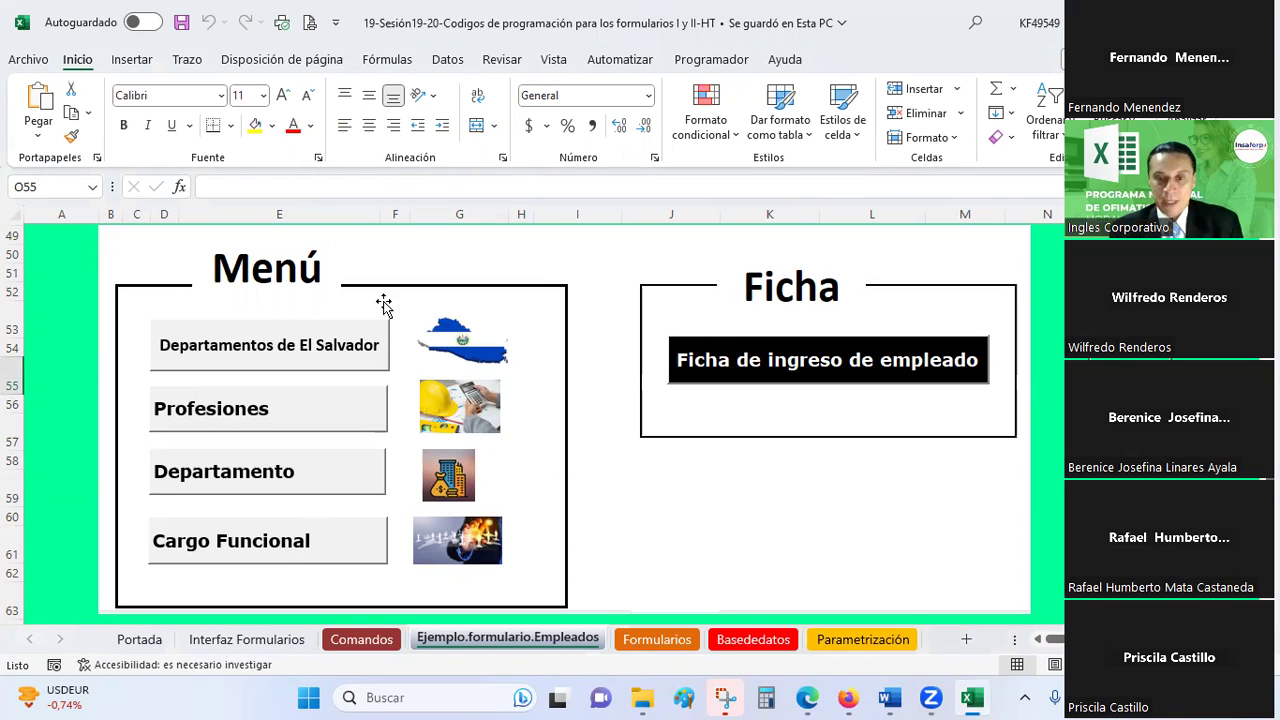
pyautogui.click(745, 640)
# Step through the Basededatos column headings from Status to Profesión
pyautogui.click(436, 506)
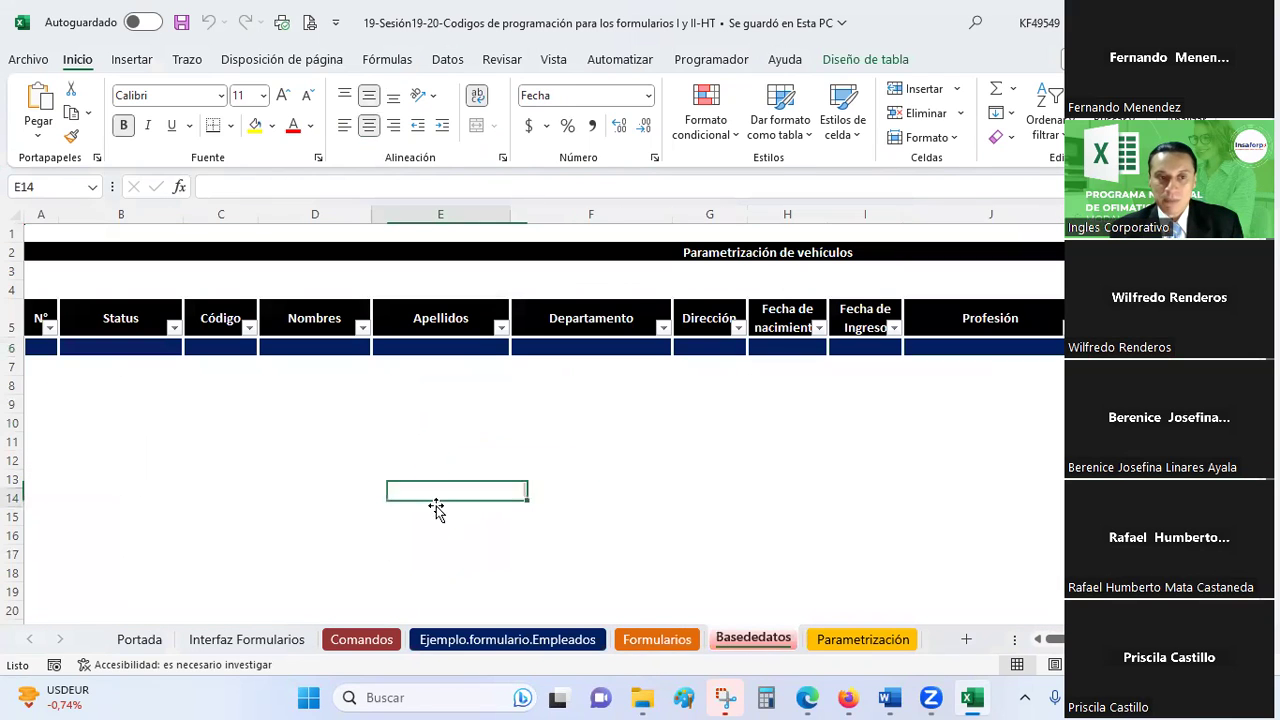
pyautogui.click(102, 319)
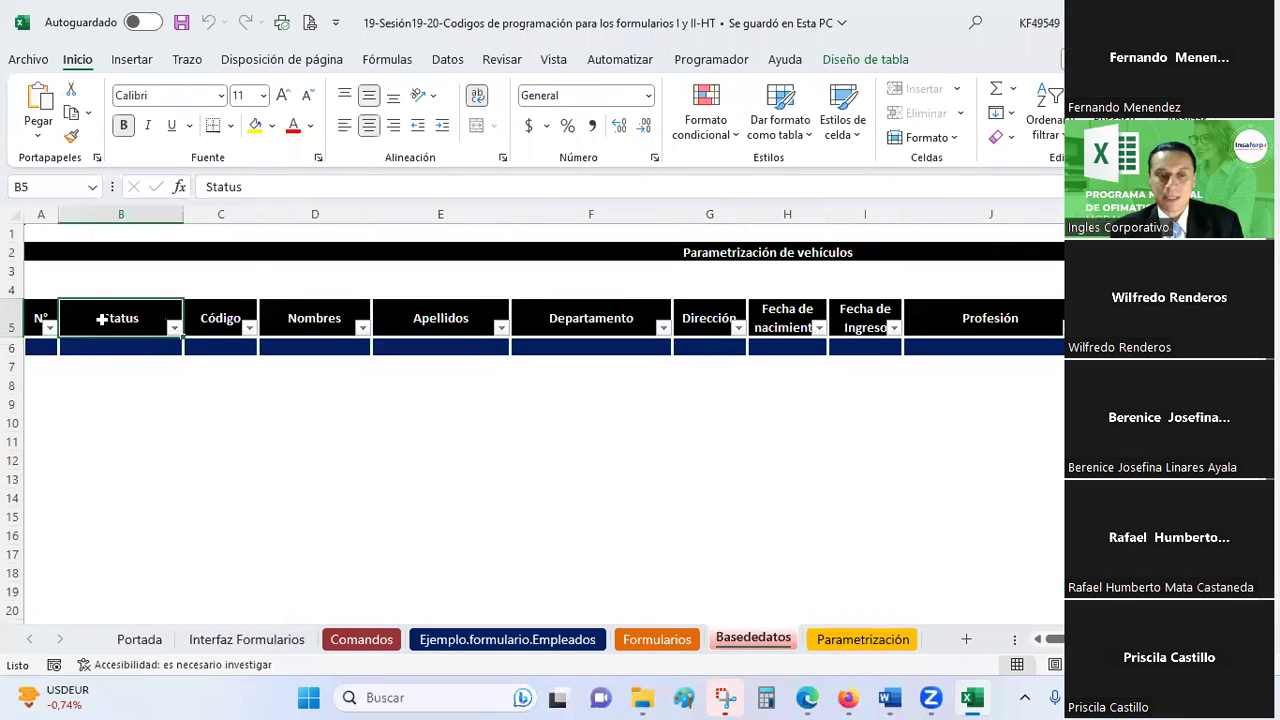
pyautogui.click(105, 351)
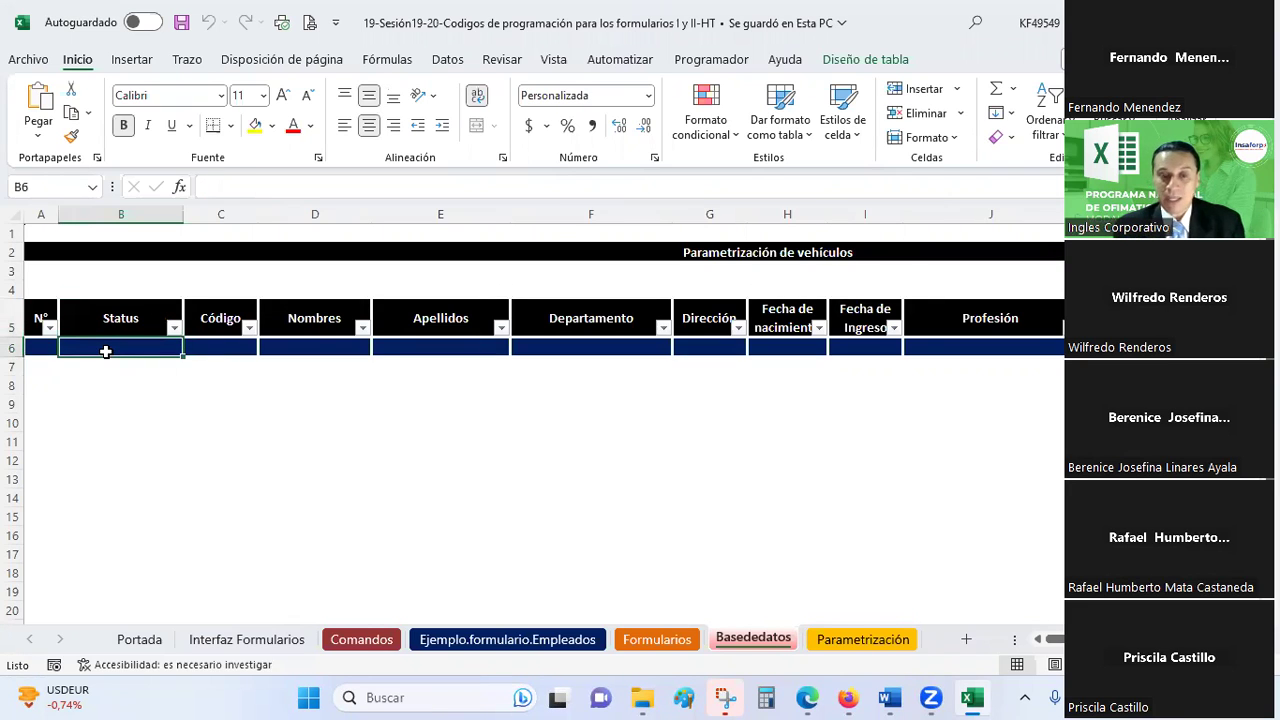
pyautogui.click(212, 321)
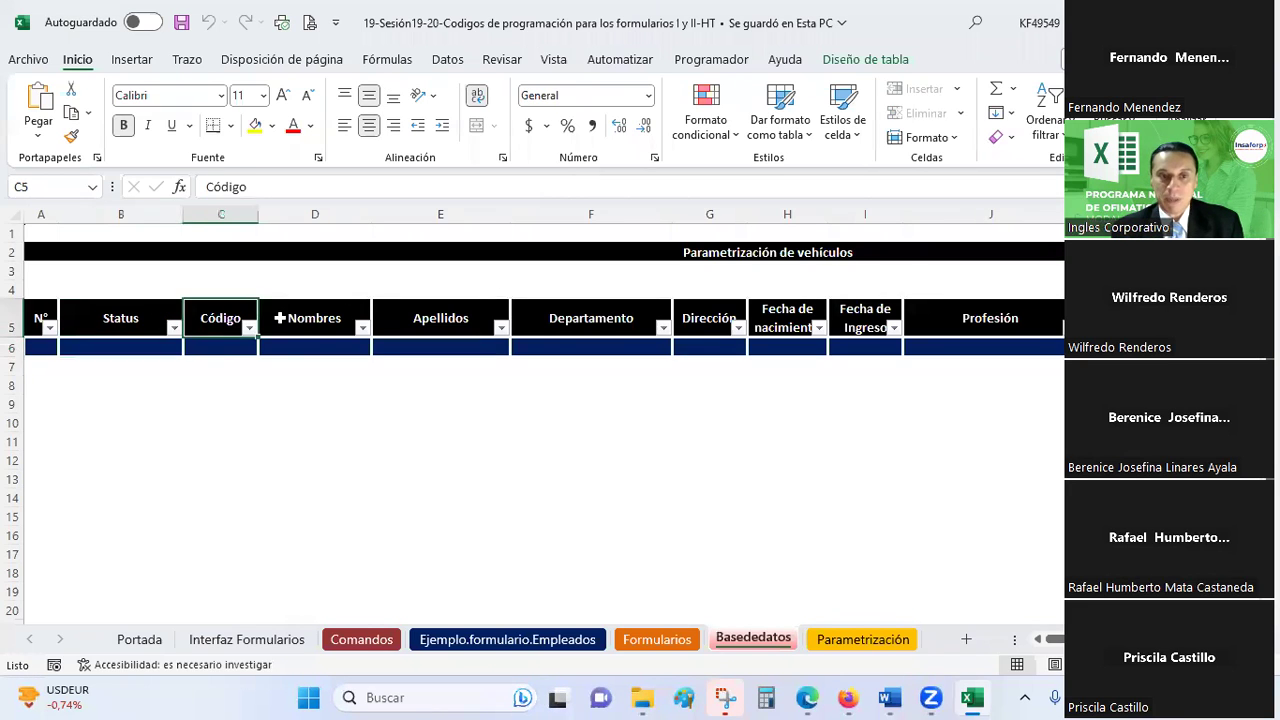
pyautogui.click(281, 318)
pyautogui.click(422, 311)
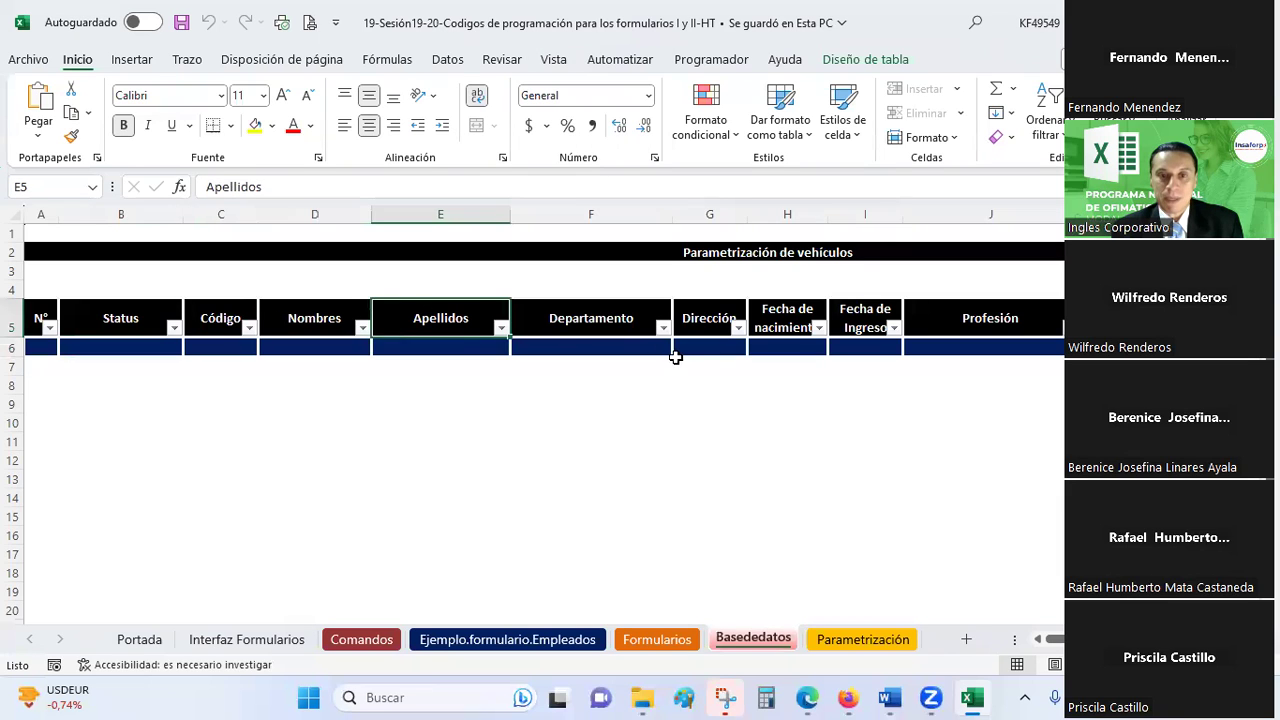
pyautogui.click(617, 322)
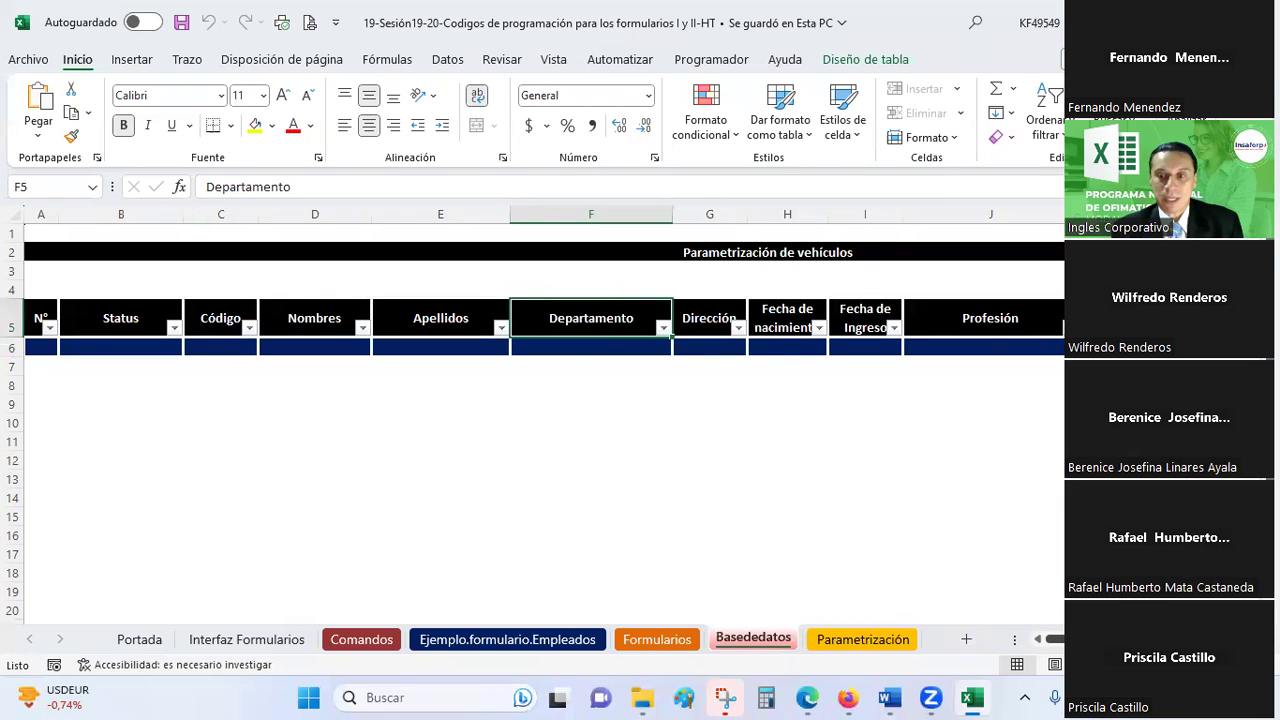
pyautogui.moveTo(1050, 639); pyautogui.dragTo(1056, 639)
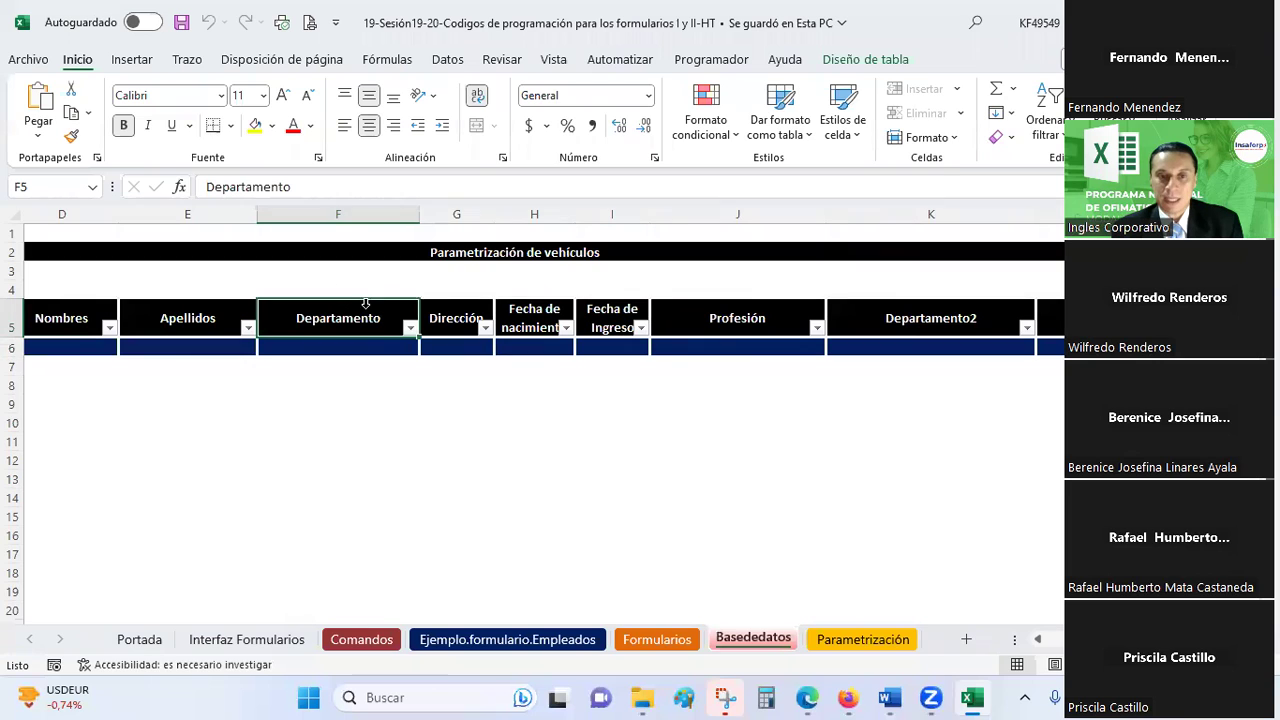
pyautogui.click(430, 310)
pyautogui.click(534, 316)
pyautogui.click(603, 322)
pyautogui.click(748, 323)
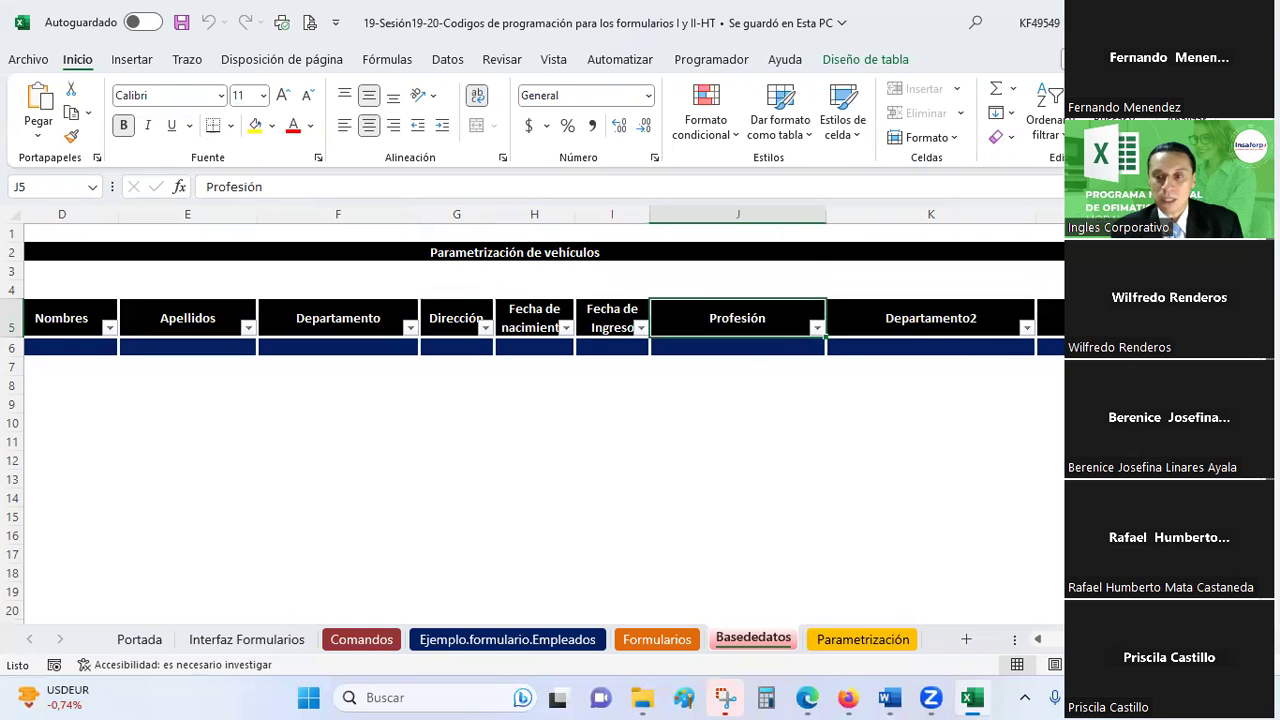
pyautogui.hscroll(1, 546, 420)
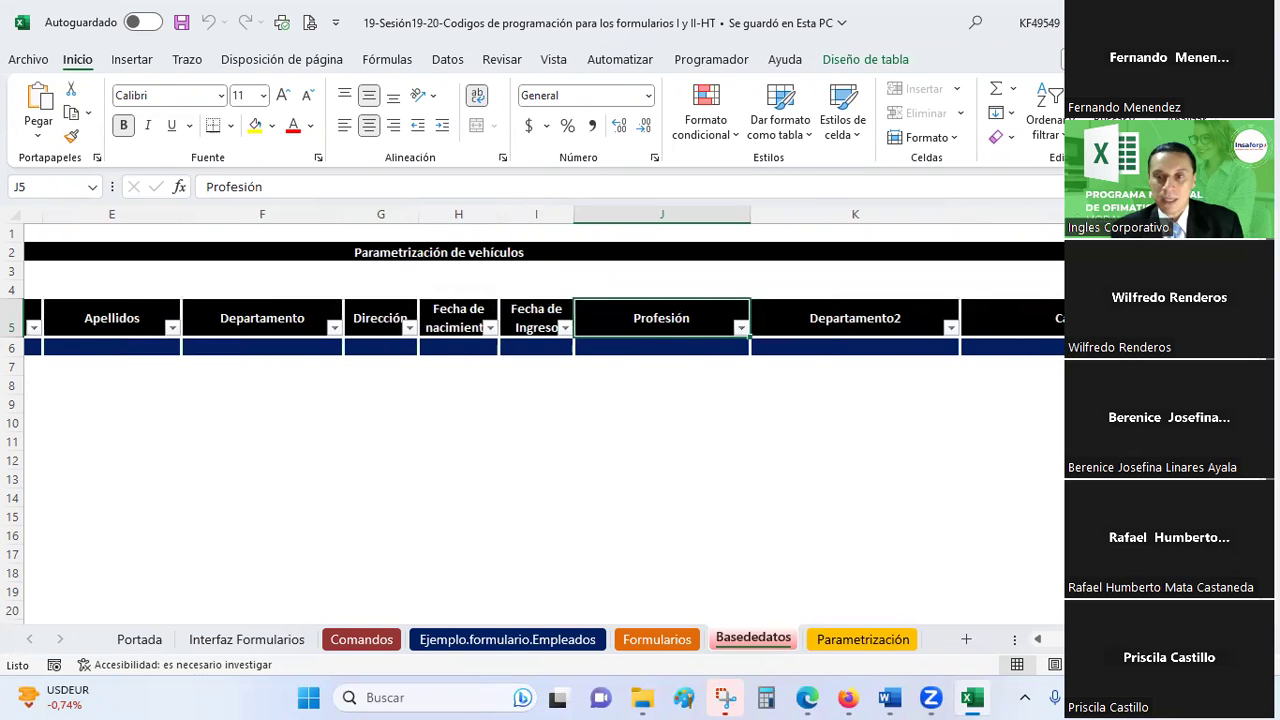
# Rename the Departamento2 heading in K5 to 'Departamento empresarial'
pyautogui.click(872, 329)
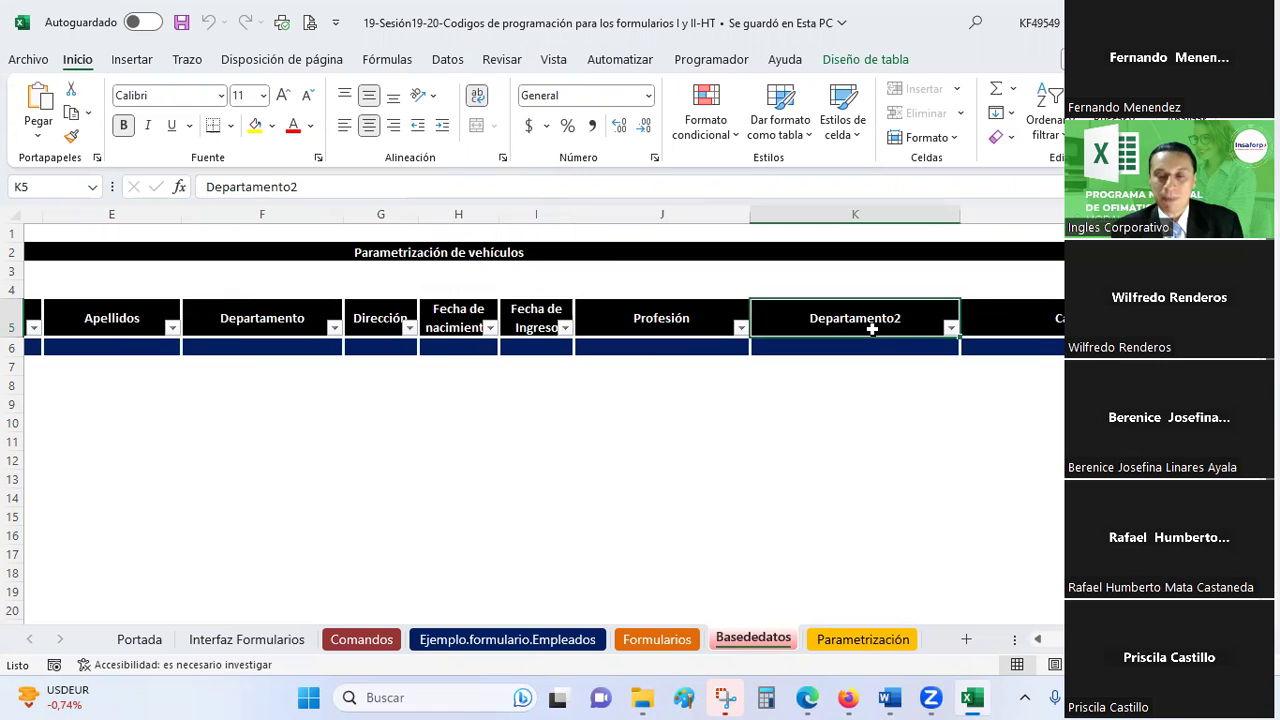
pyautogui.doubleClick(901, 318)
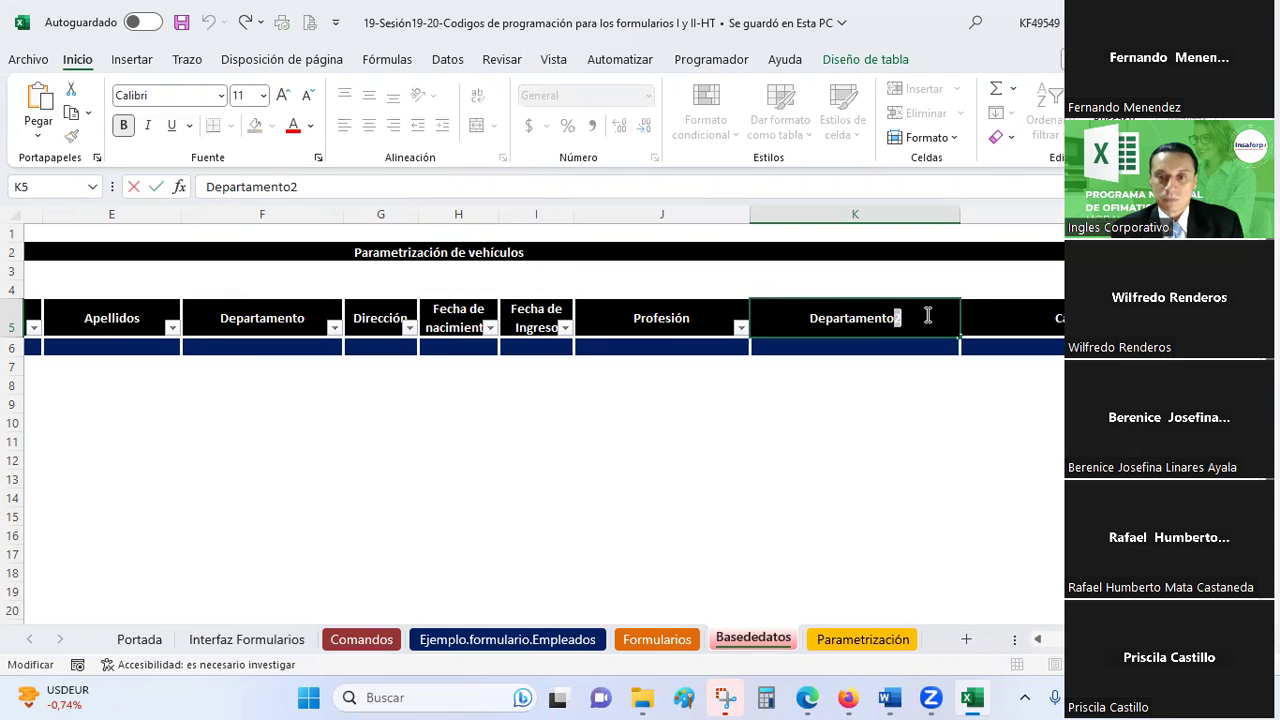
pyautogui.write('empresarial')
pyautogui.press('Return')
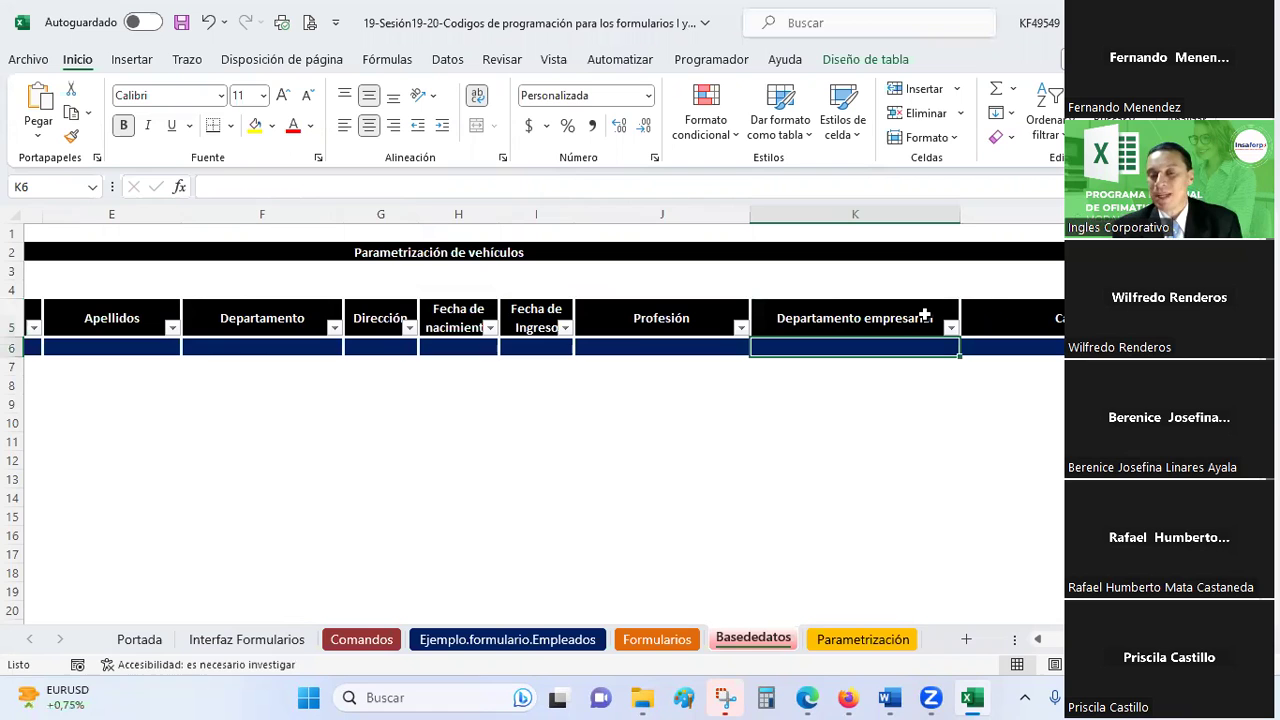
# Open the Parametrización sheet and bring its lookup lists into view
pyautogui.click(842, 645)
pyautogui.scroll(-2, 894, 431)
pyautogui.scroll(-1, 894, 431)
pyautogui.hscroll(-3, 320, 394)
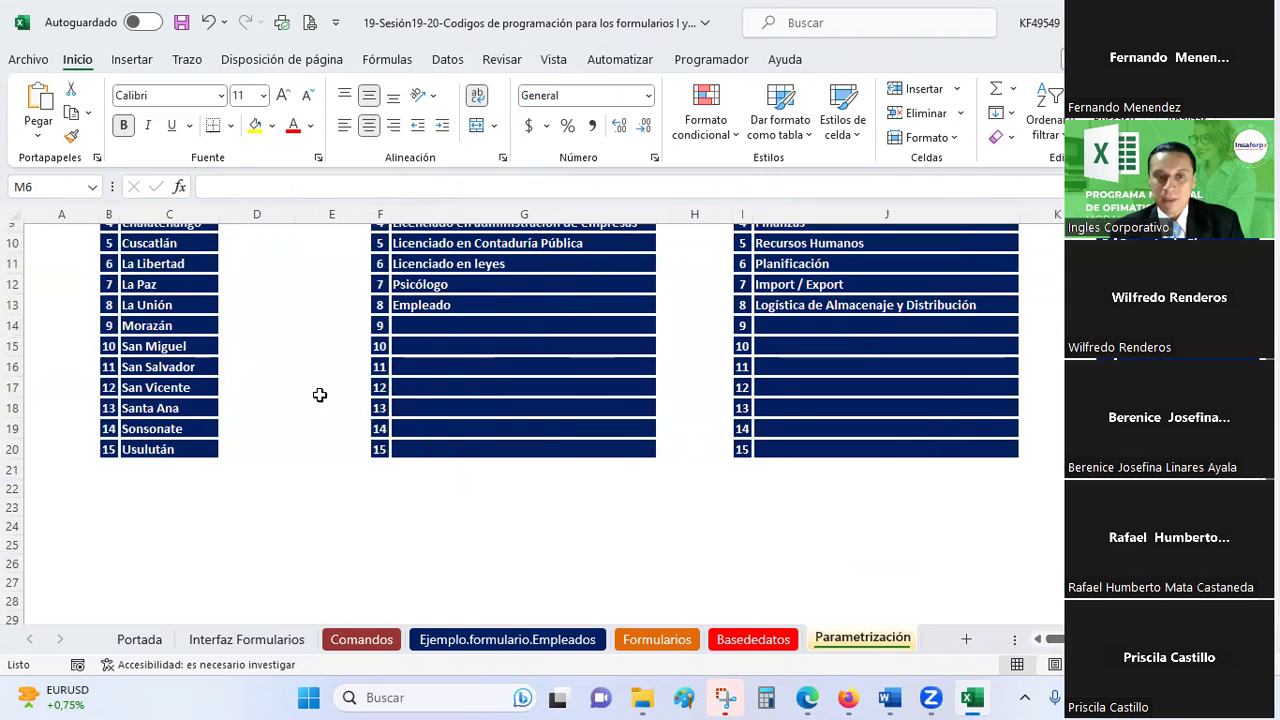
pyautogui.scroll(3, 246, 371)
pyautogui.scroll(-1, 243, 372)
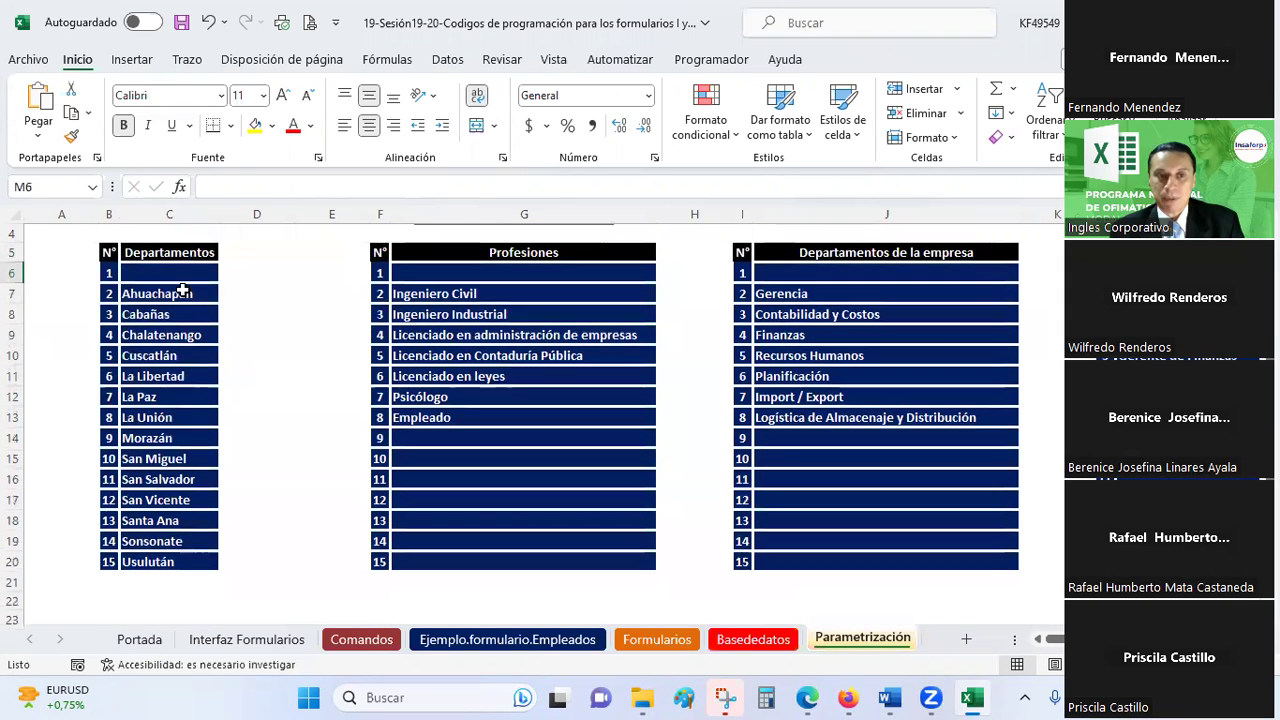
# Select the Departamentos list C5:C20 and check the numbering formula in B20
pyautogui.click(172, 256)
pyautogui.moveTo(166, 280); pyautogui.dragTo(167, 552)
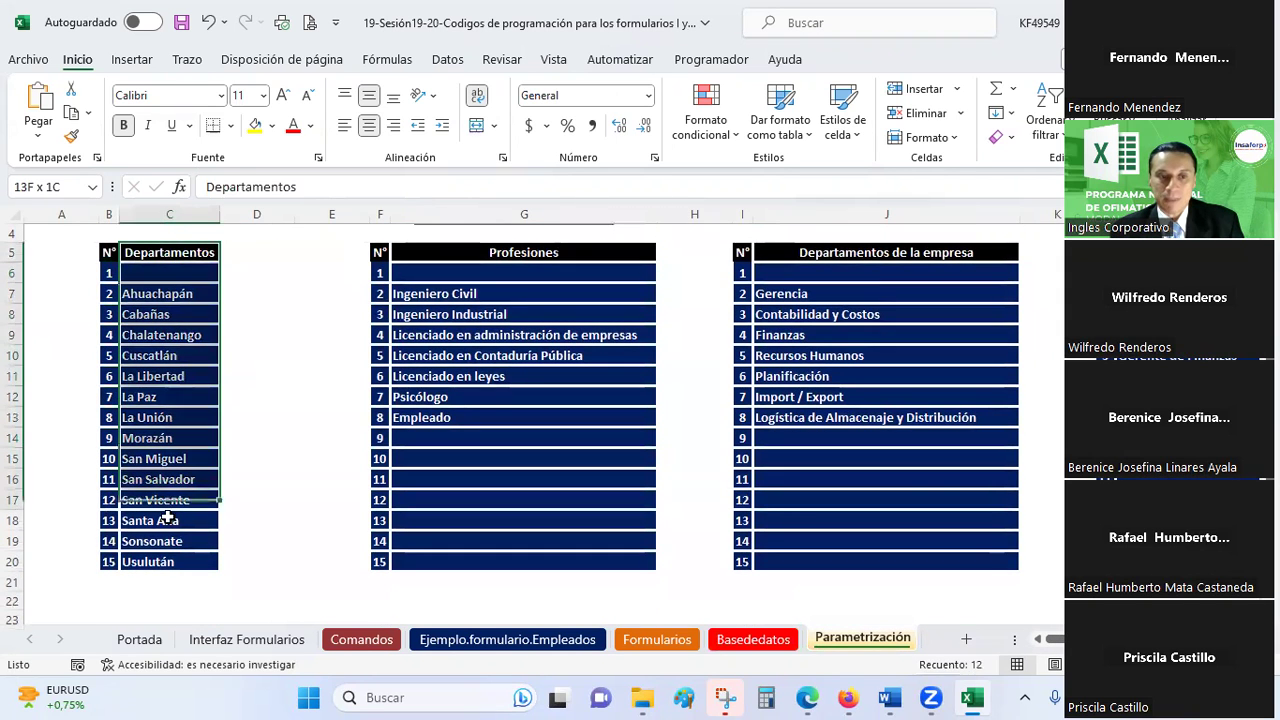
pyautogui.click(231, 400)
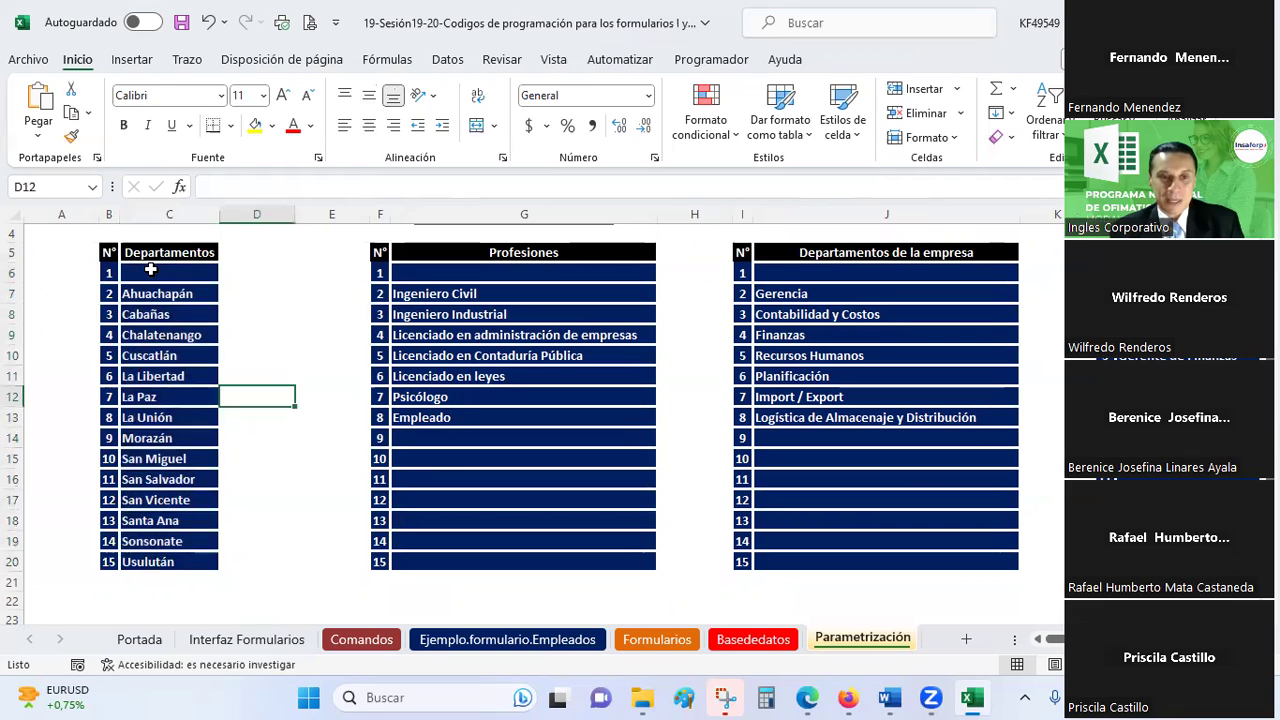
pyautogui.moveTo(150, 270); pyautogui.dragTo(159, 556)
pyautogui.click(249, 390)
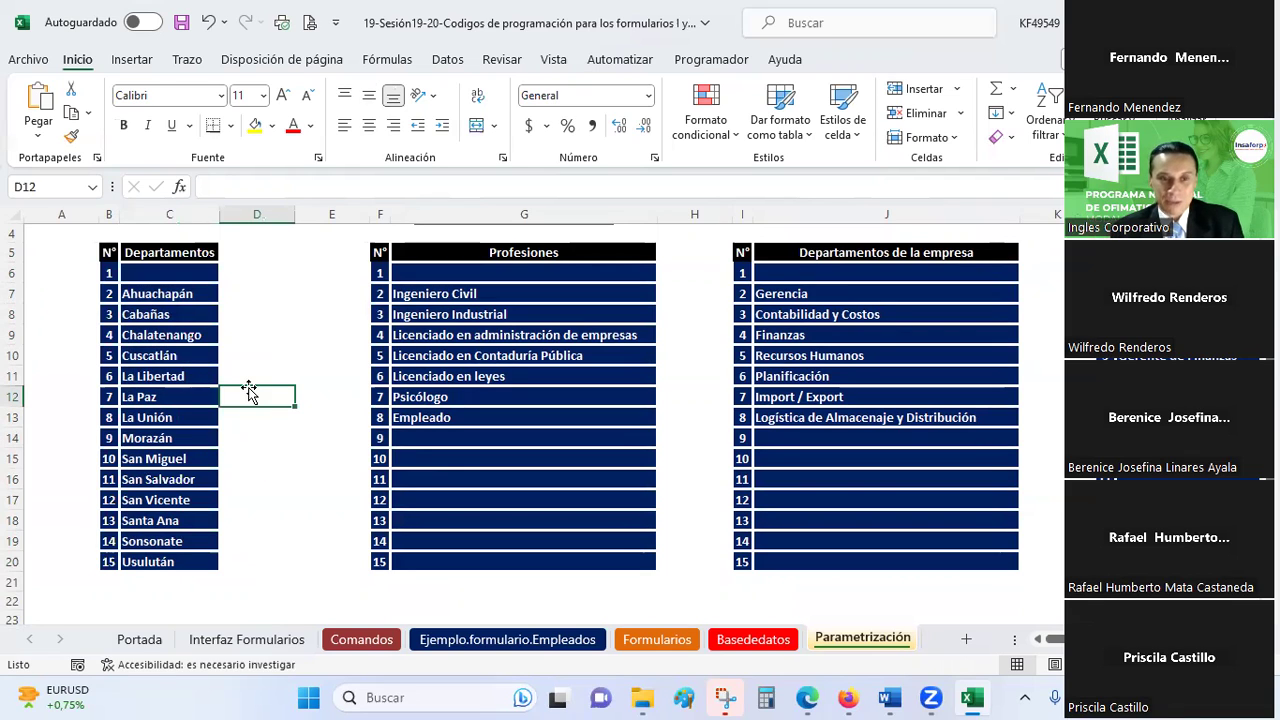
pyautogui.click(105, 560)
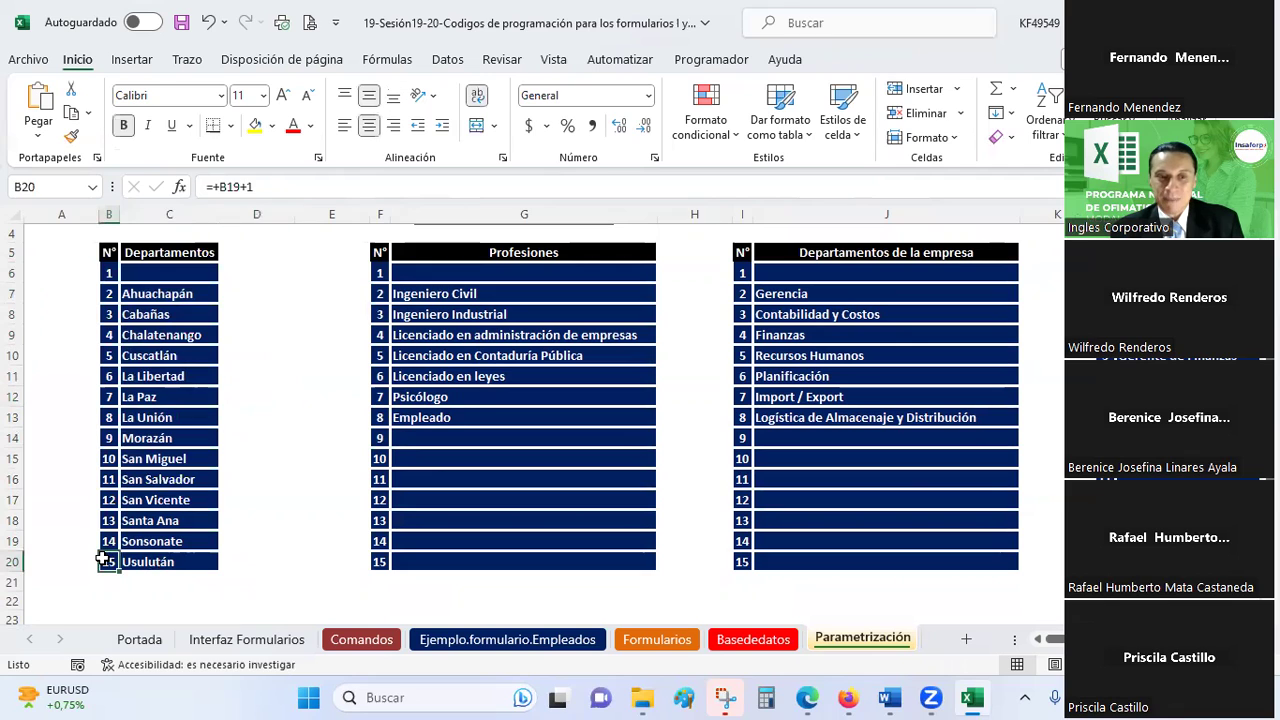
pyautogui.click(150, 276)
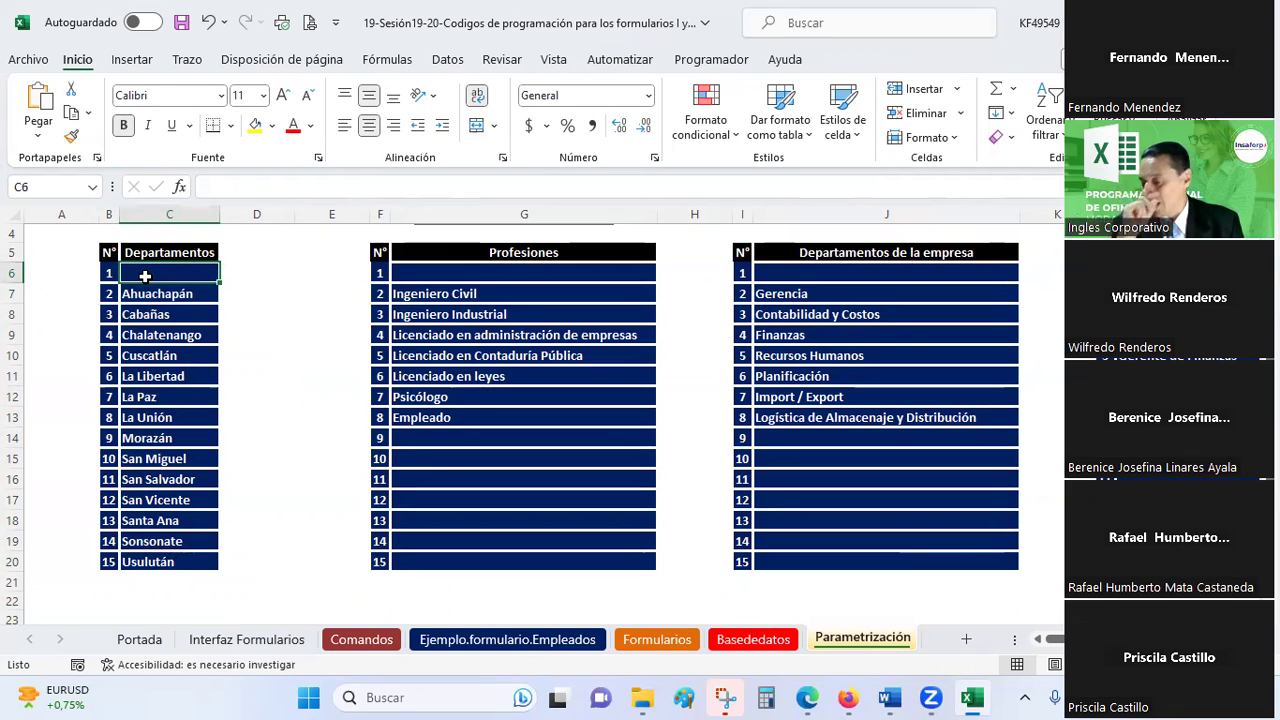
# Review the Profesiones entries Ingeniero Civil to Empleado and the Gerencia and Contabilidad y Costos departments
pyautogui.scroll(1, 505, 338)
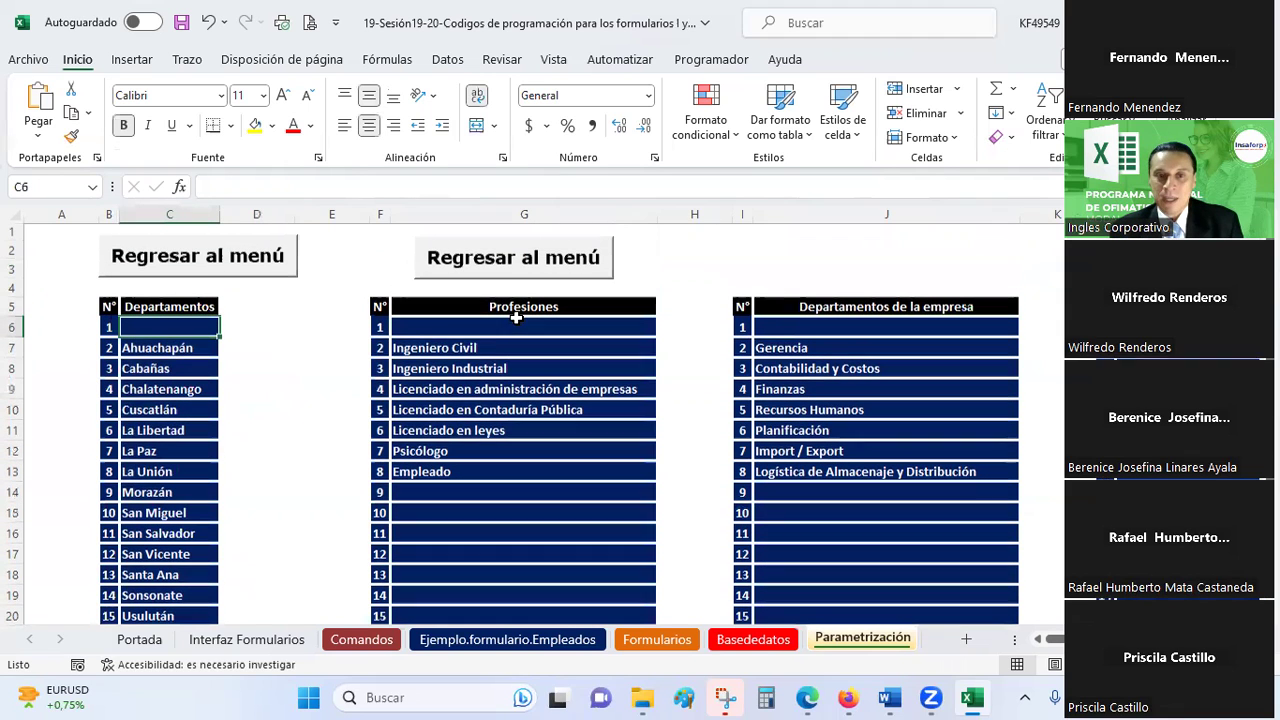
pyautogui.moveTo(481, 348); pyautogui.dragTo(482, 472)
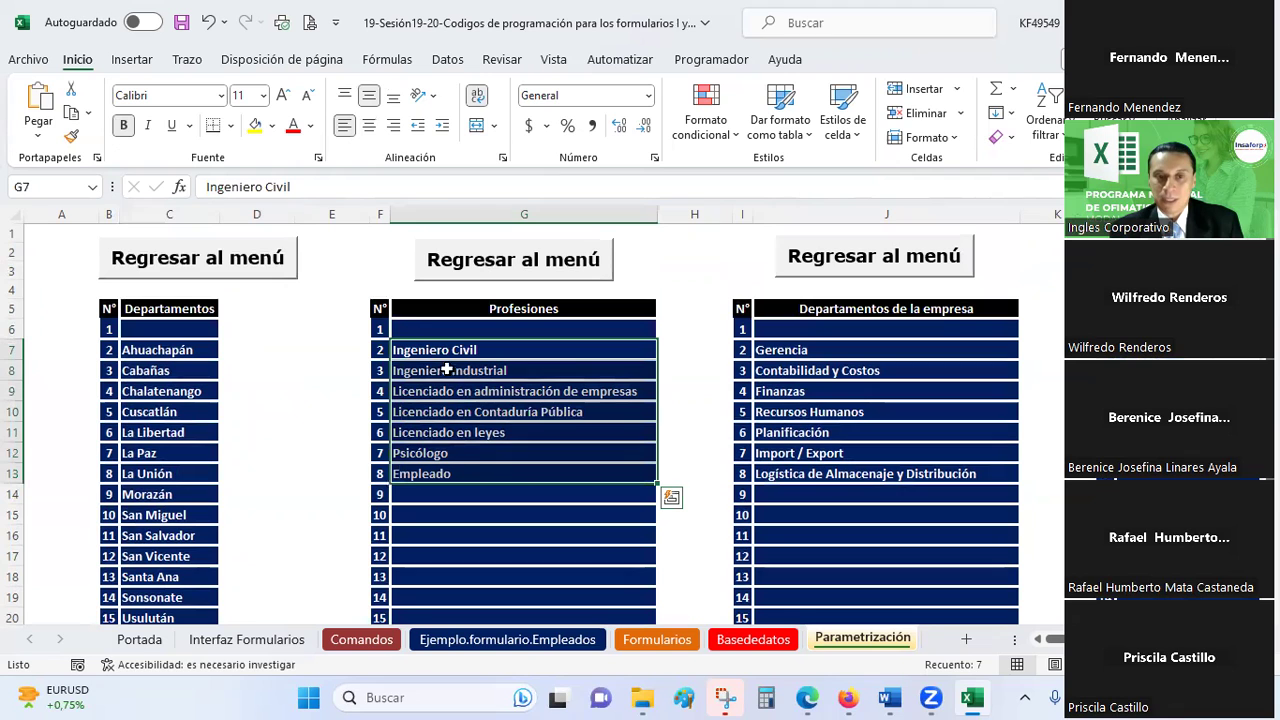
pyautogui.click(535, 395)
pyautogui.click(490, 452)
pyautogui.click(480, 472)
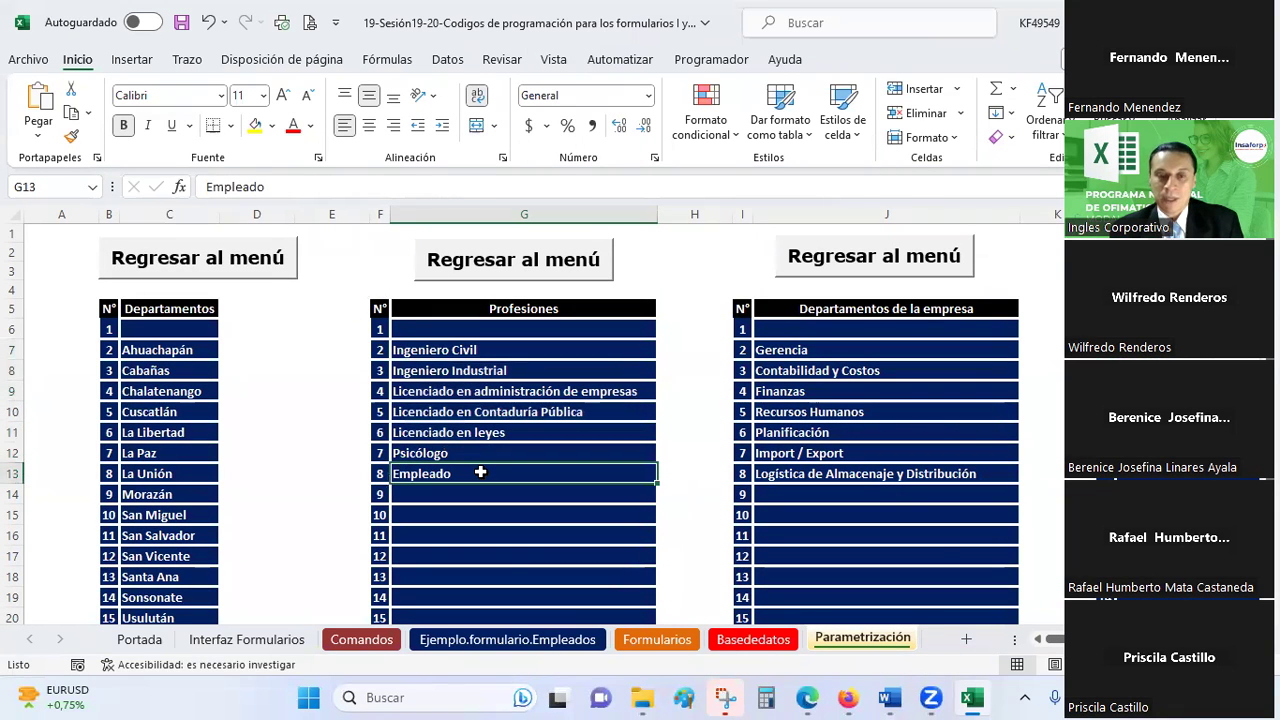
pyautogui.scroll(-2, 480, 472)
pyautogui.scroll(2, 694, 451)
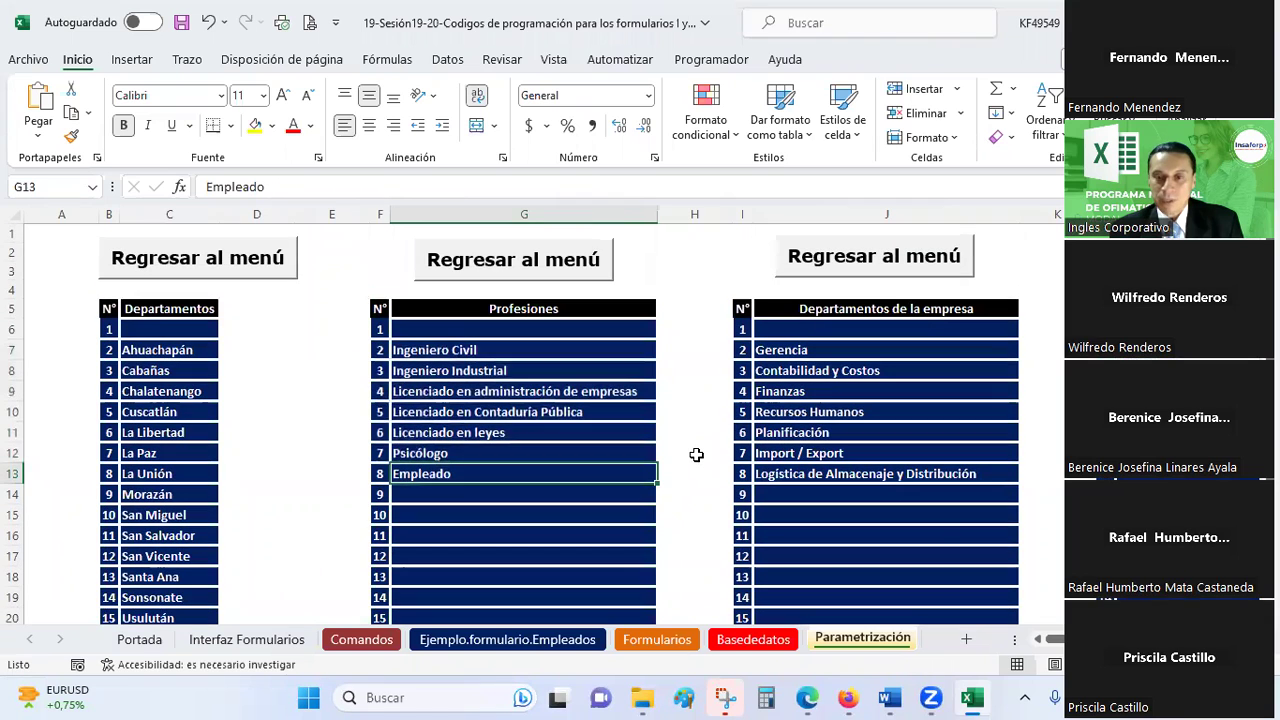
pyautogui.click(806, 353)
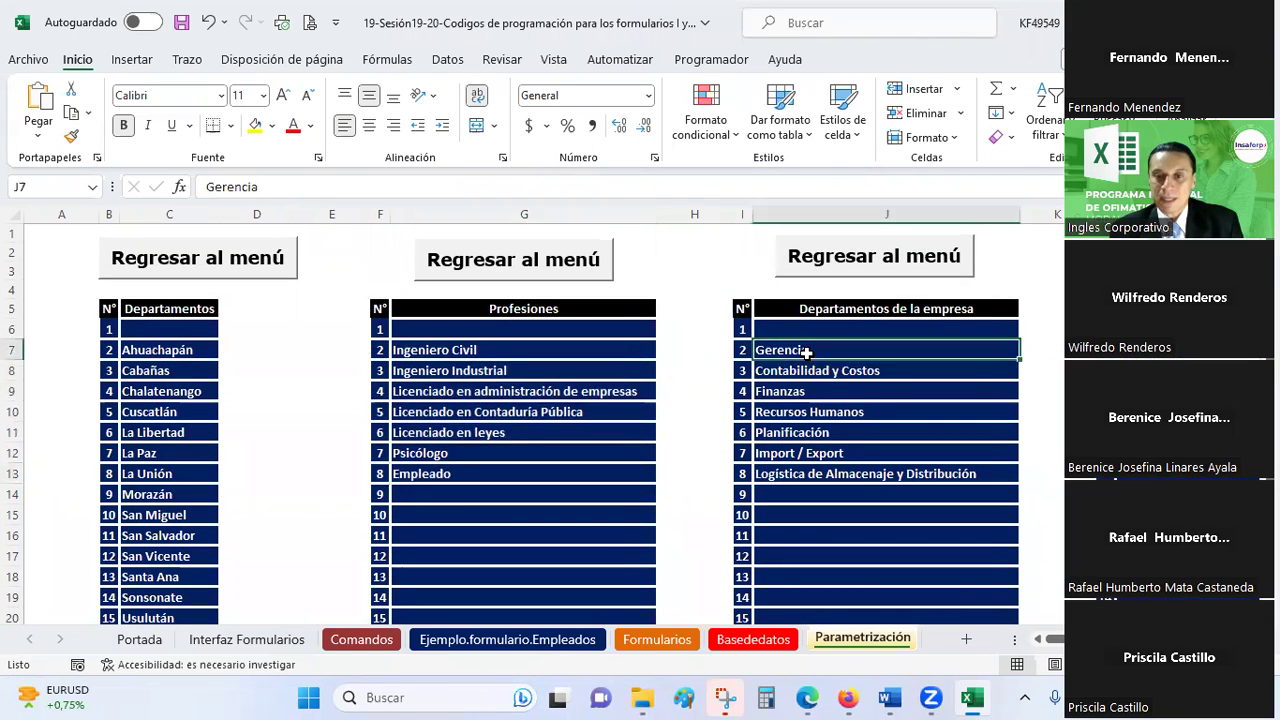
pyautogui.click(800, 374)
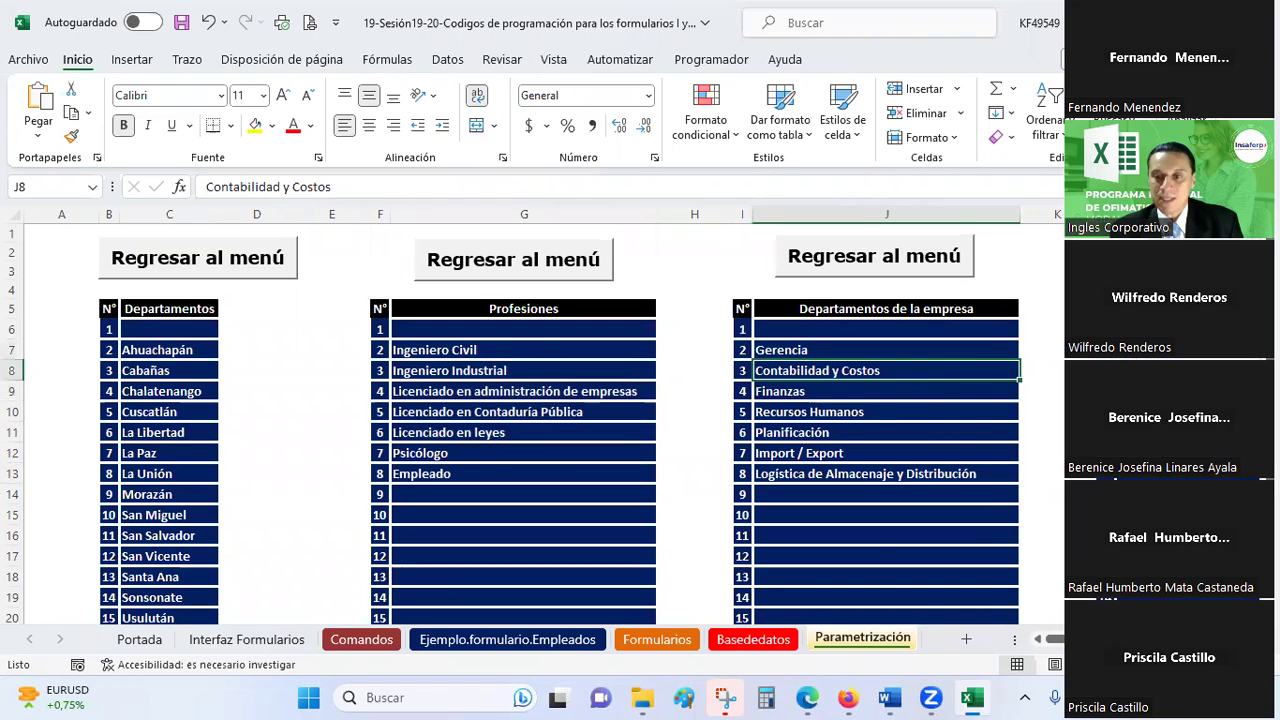
# Check the Cargo funcional job titles from Gerente General, then return to the Formularios sheet
pyautogui.hscroll(2, 649, 486)
pyautogui.scroll(-2, 649, 486)
pyautogui.moveTo(580, 381)
pyautogui.mouseDown()
pyautogui.moveTo(596, 481)
pyautogui.moveTo(565, 505)
pyautogui.mouseUp()
pyautogui.scroll(2, 550, 465)
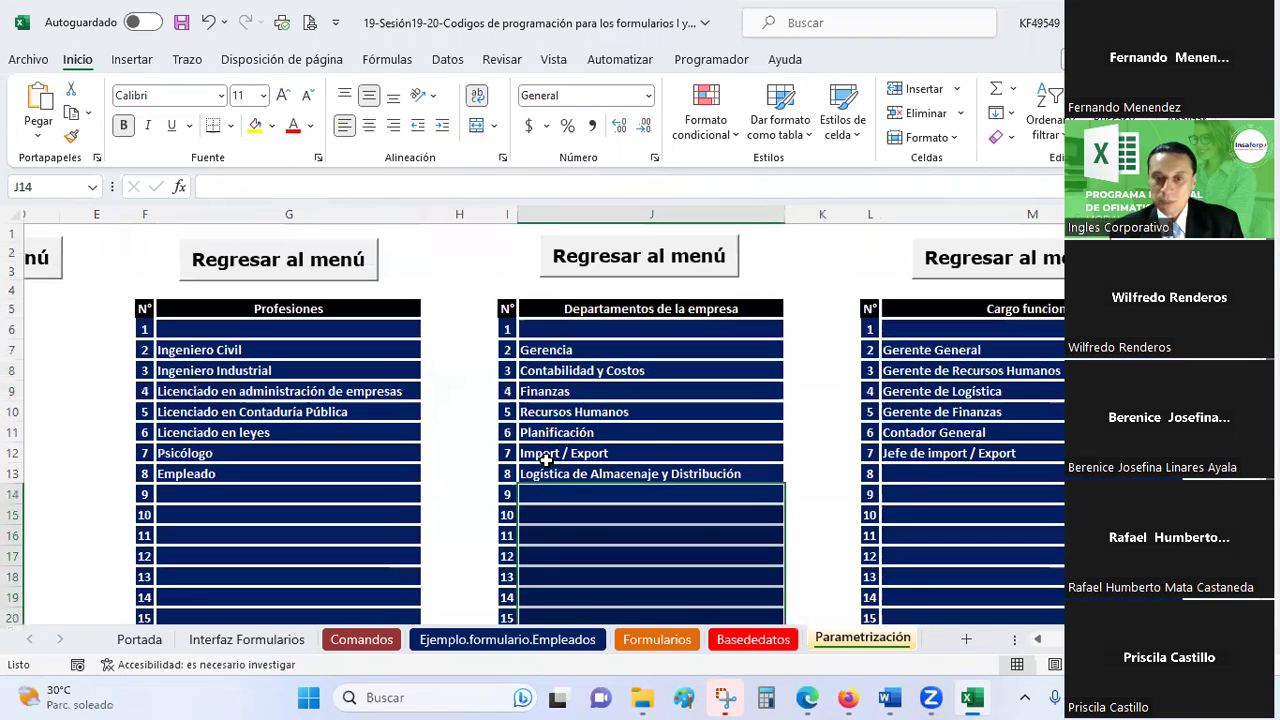
pyautogui.scroll(-1, 546, 459)
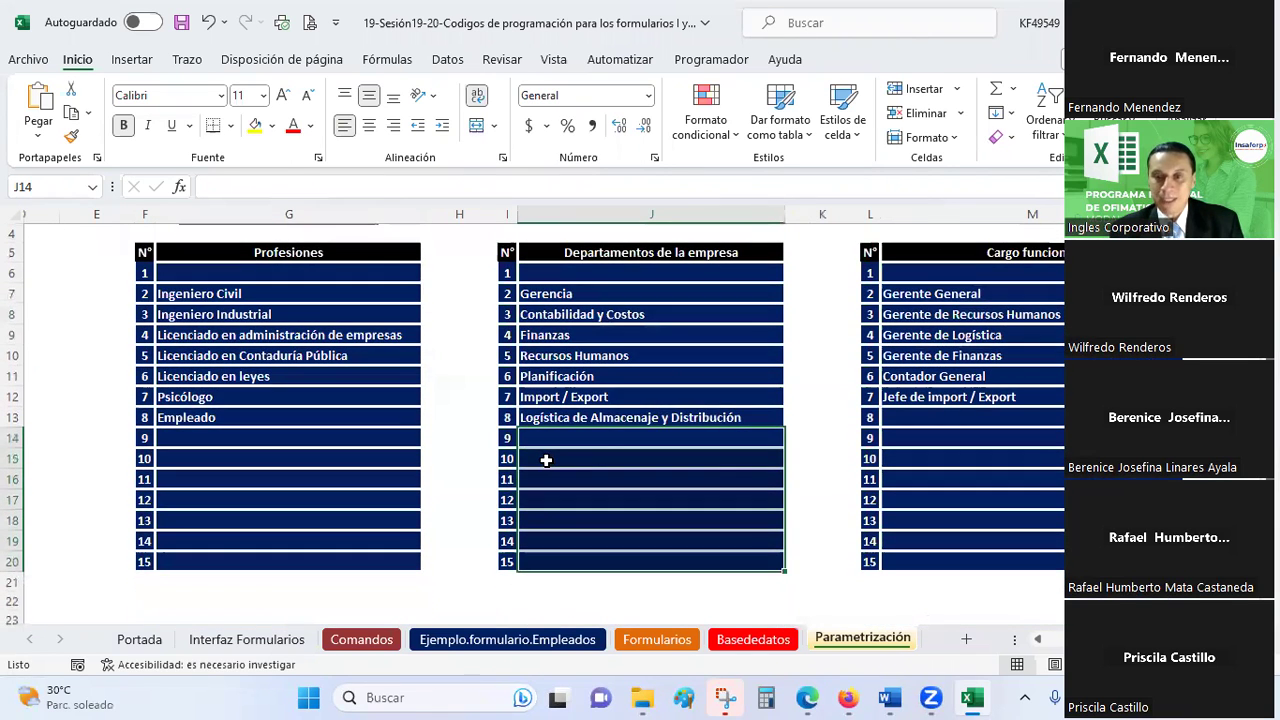
pyautogui.scroll(1, 546, 459)
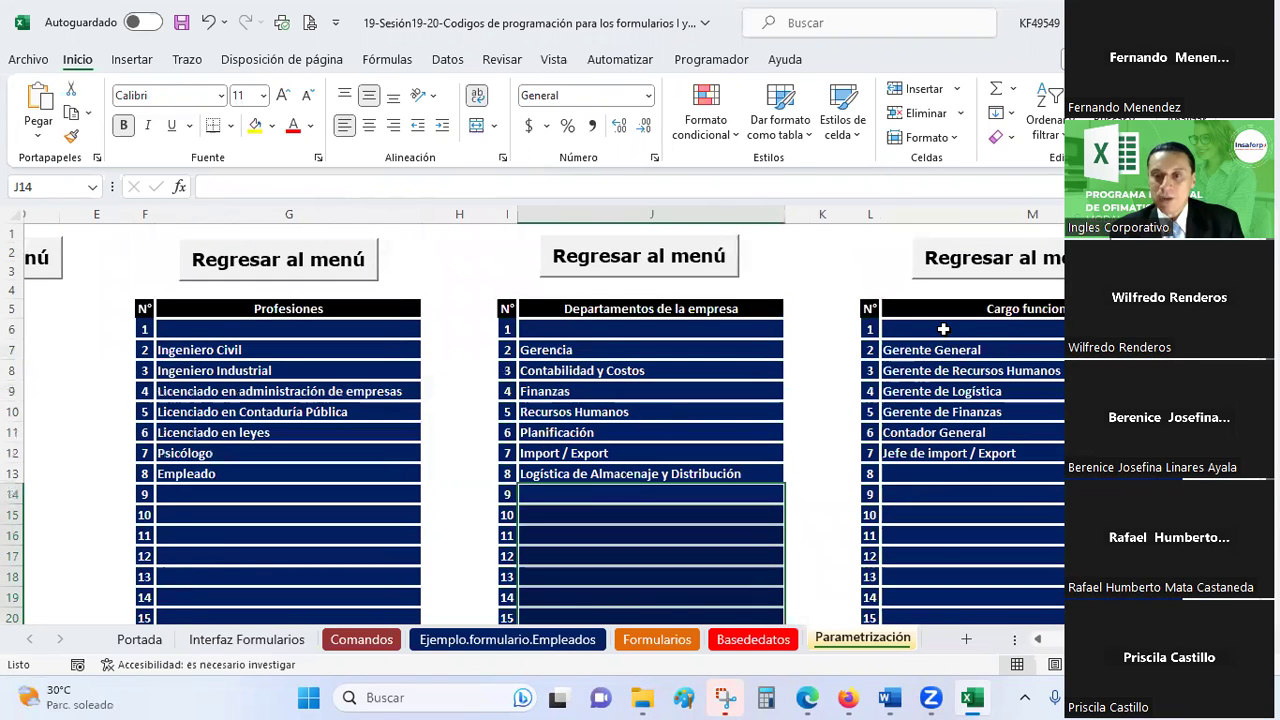
pyautogui.click(943, 329)
pyautogui.moveTo(928, 349); pyautogui.dragTo(917, 453)
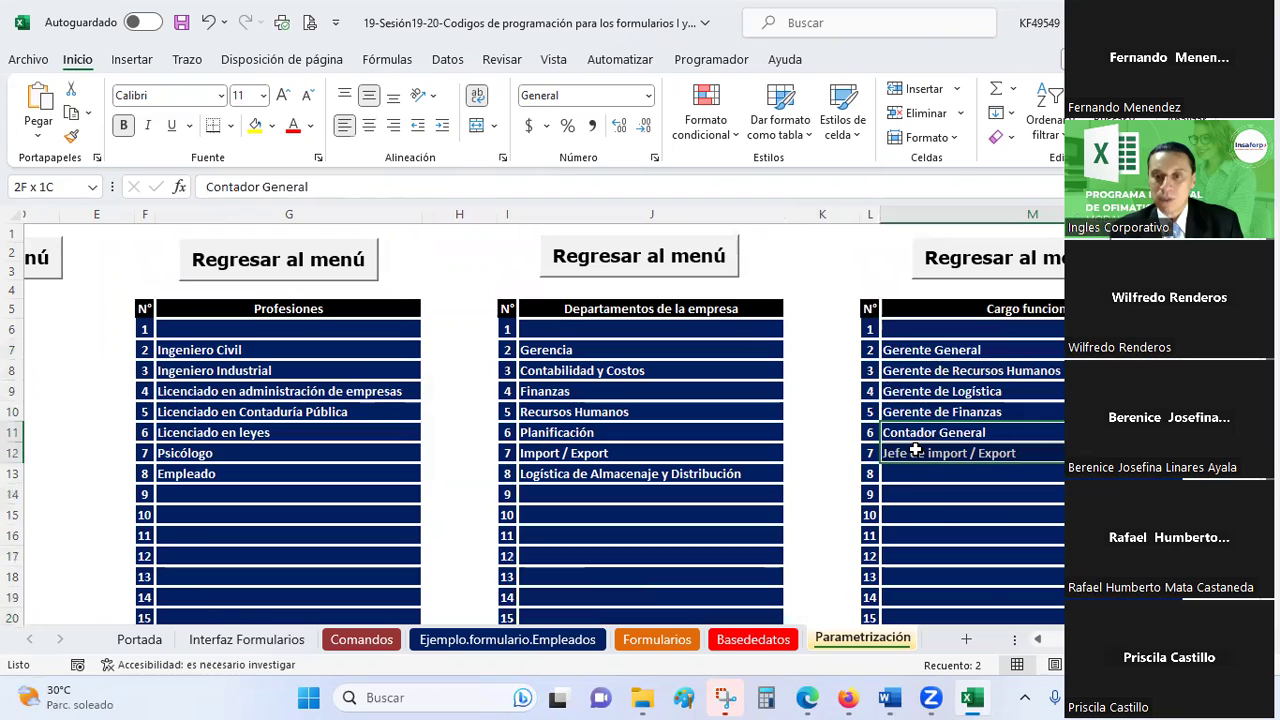
pyautogui.click(939, 509)
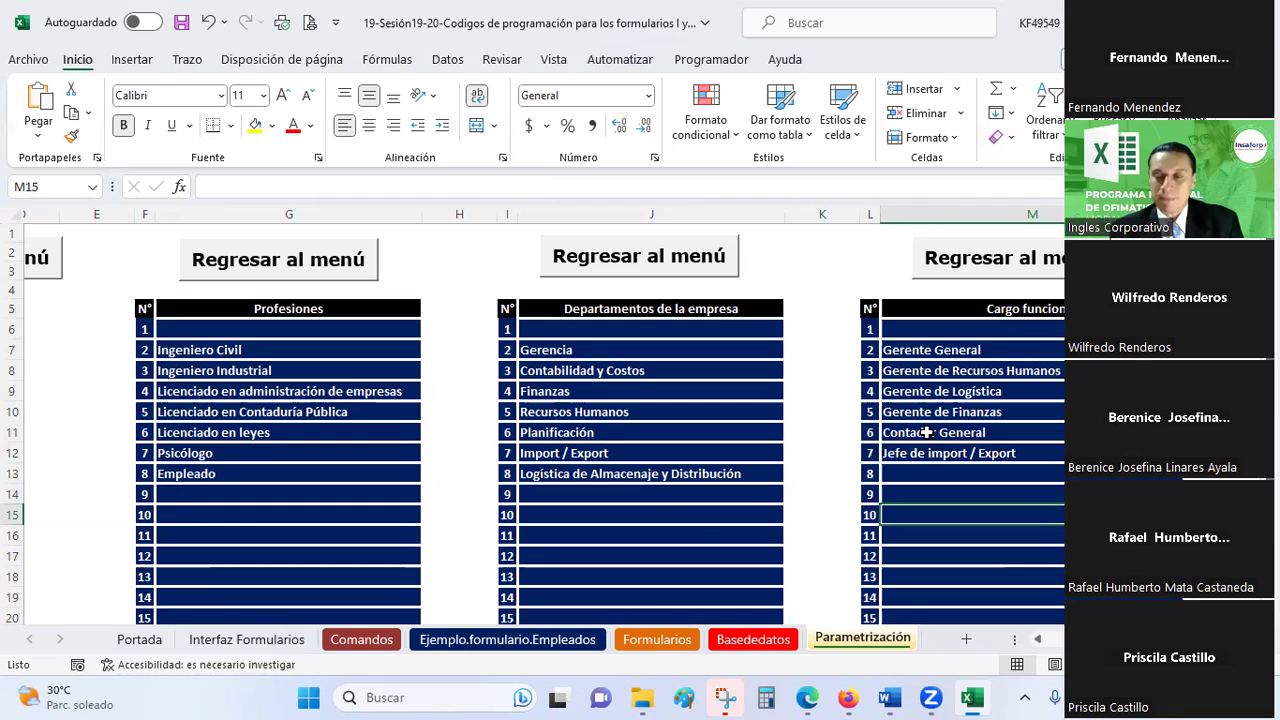
pyautogui.click(630, 640)
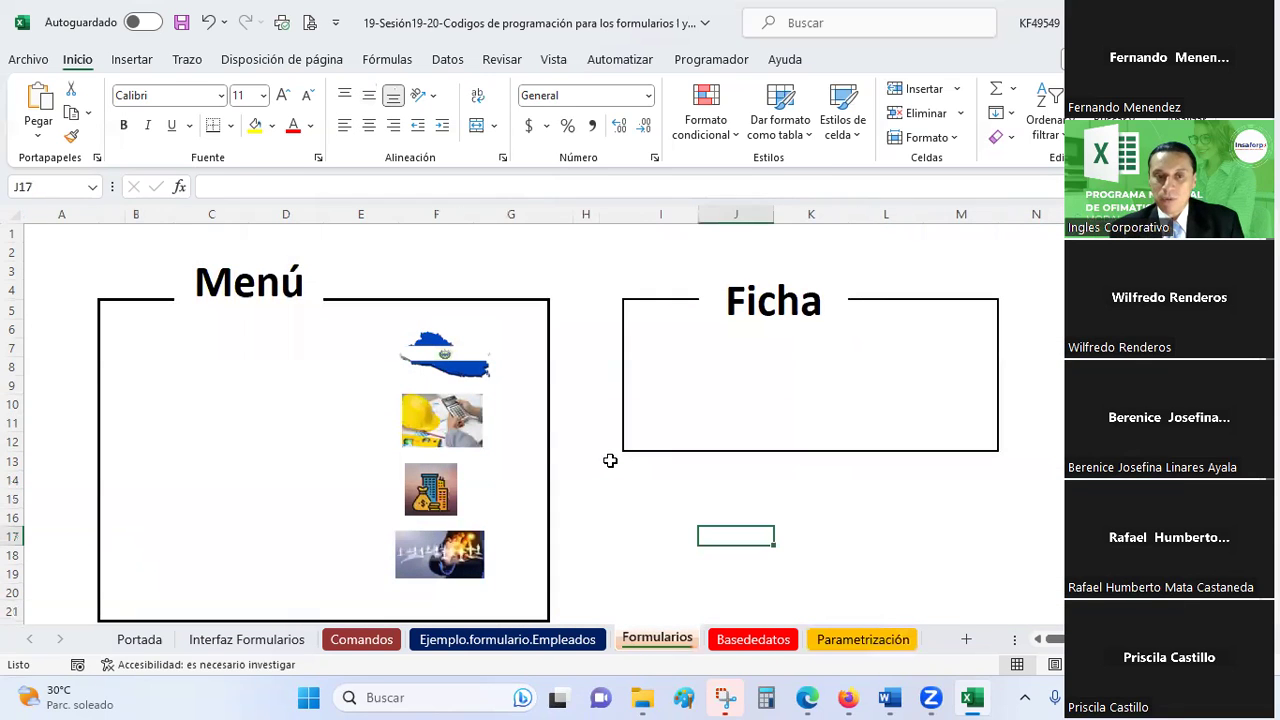
# Nudge the building and helmet pictures left to line up with the El Salvador flag
pyautogui.moveTo(272, 362); pyautogui.dragTo(248, 563)
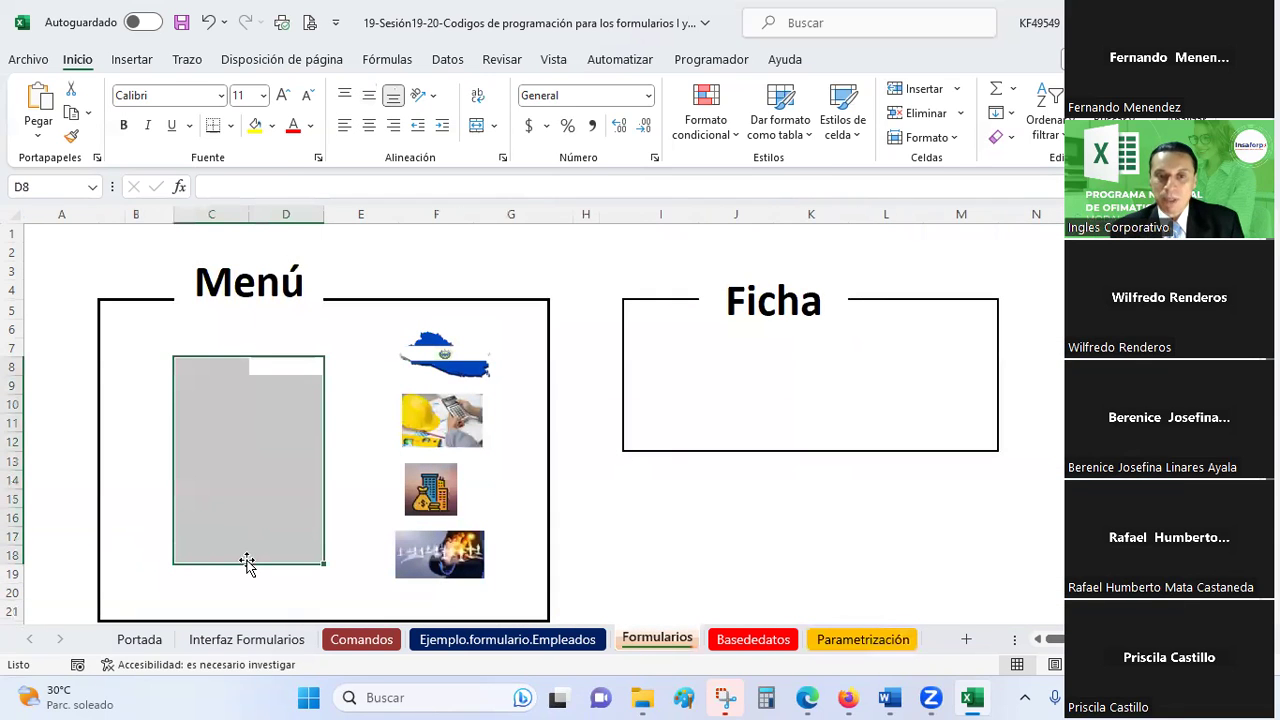
pyautogui.click(412, 490)
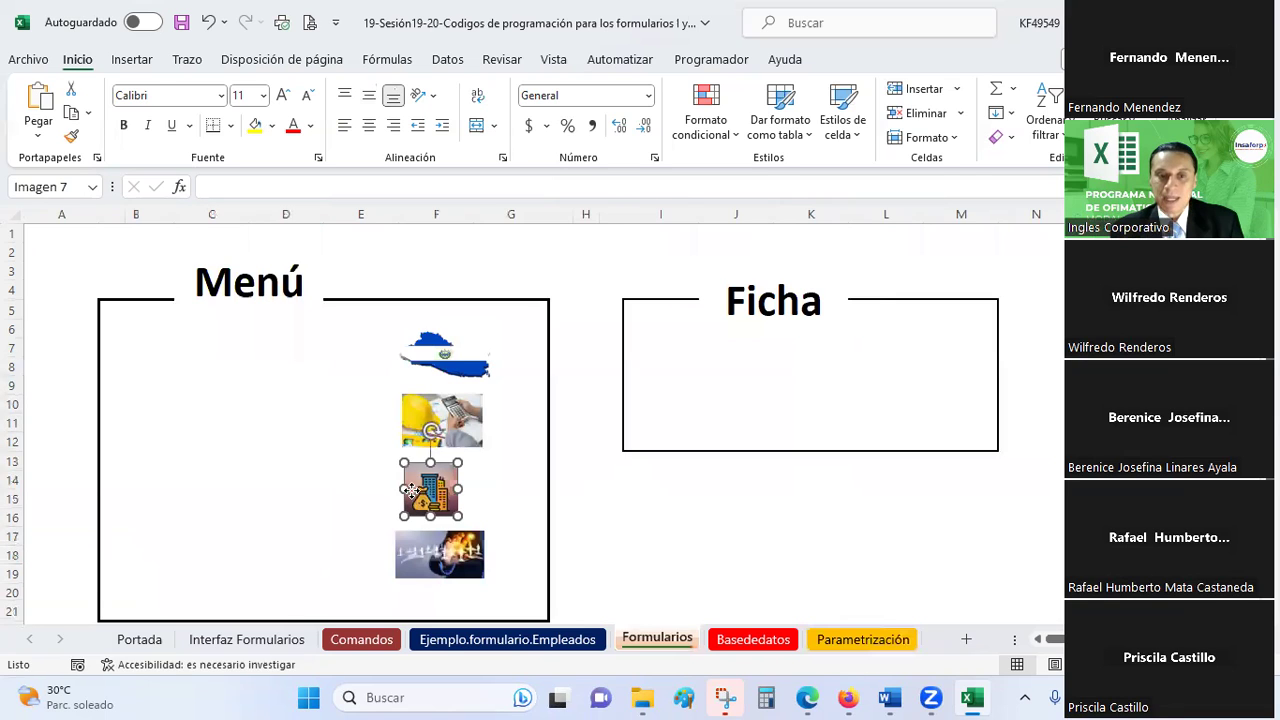
pyautogui.moveTo(412, 490); pyautogui.dragTo(405, 490)
pyautogui.moveTo(410, 409); pyautogui.dragTo(406, 406)
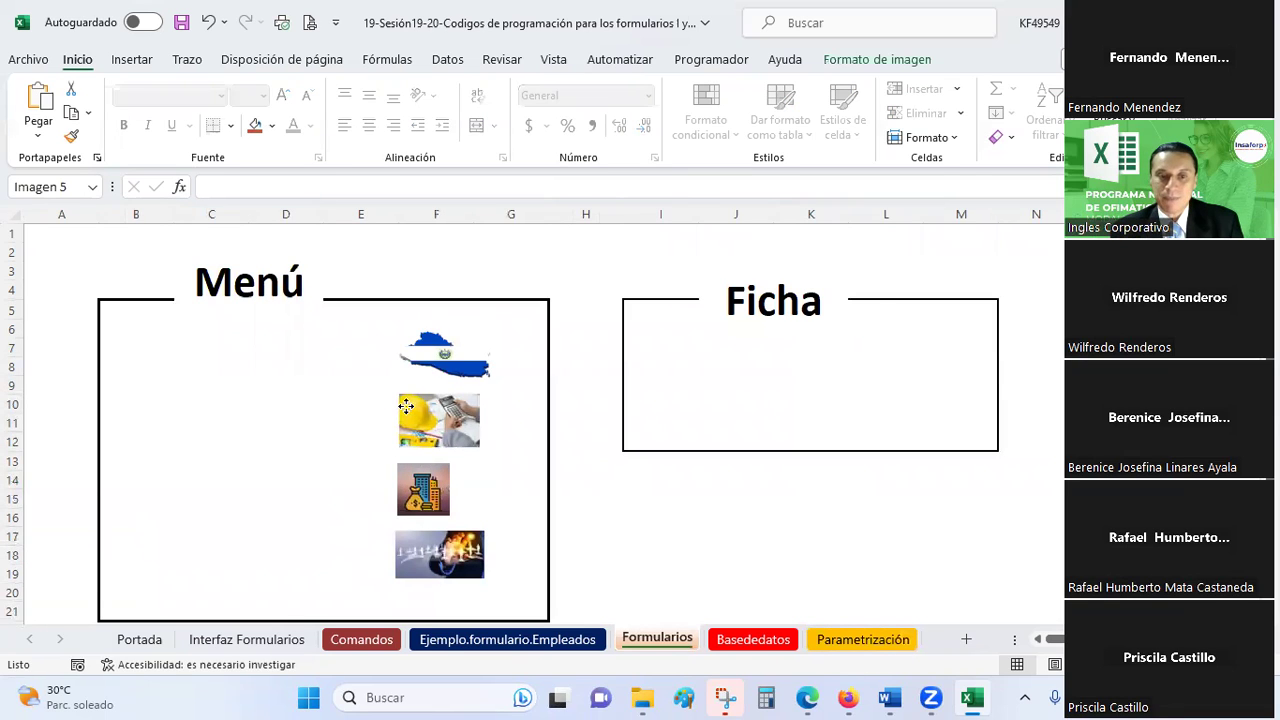
pyautogui.click(406, 352)
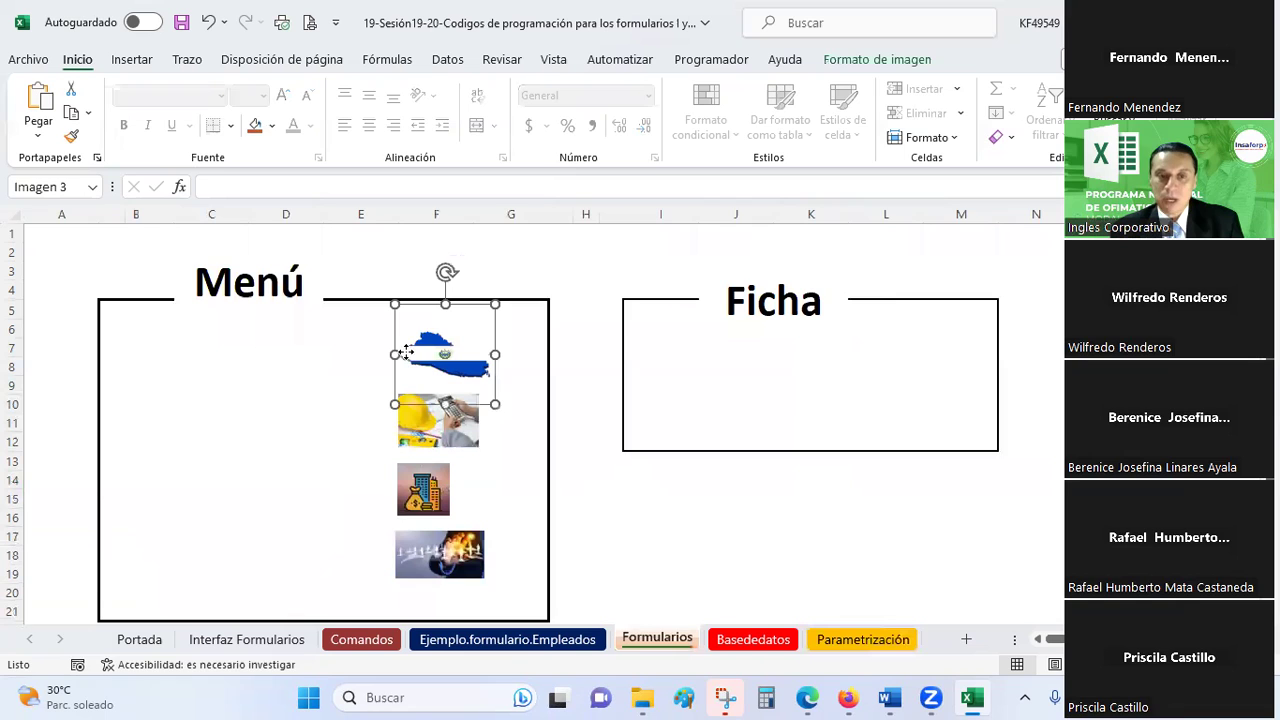
pyautogui.click(597, 312)
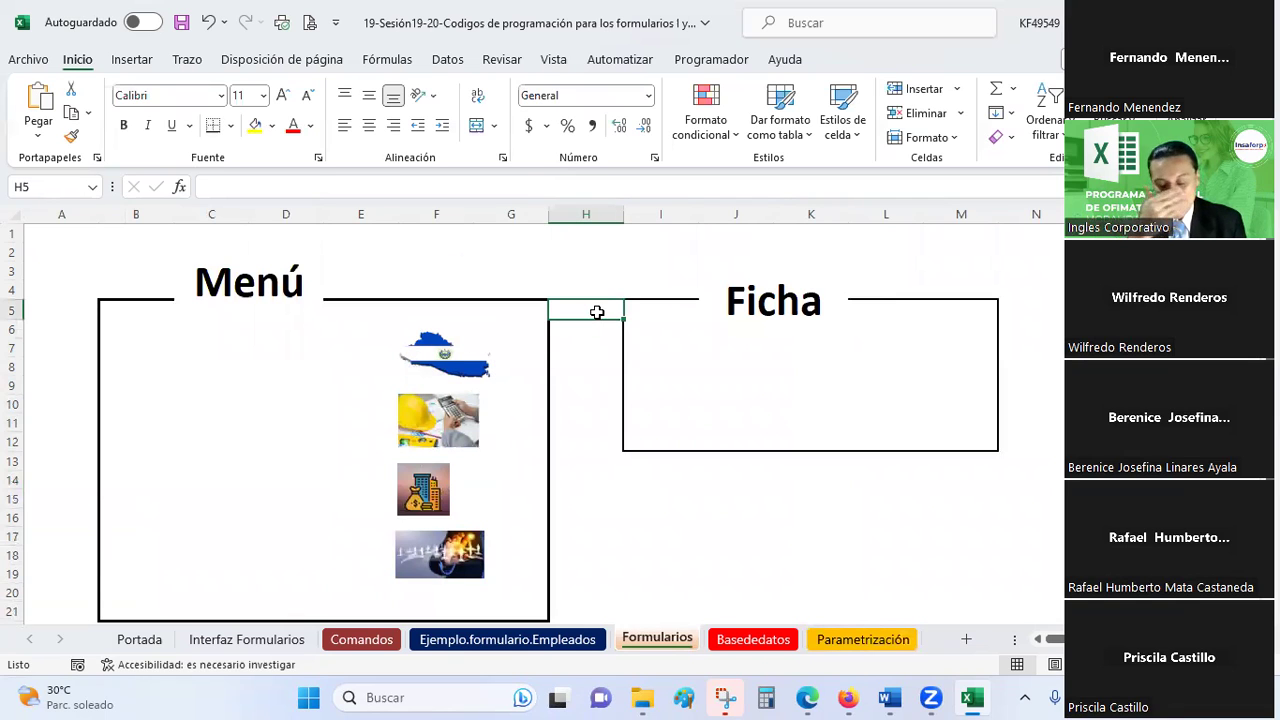
# Clear the selection inside the Menú box and go to the Parametrización sheet
pyautogui.click(601, 362)
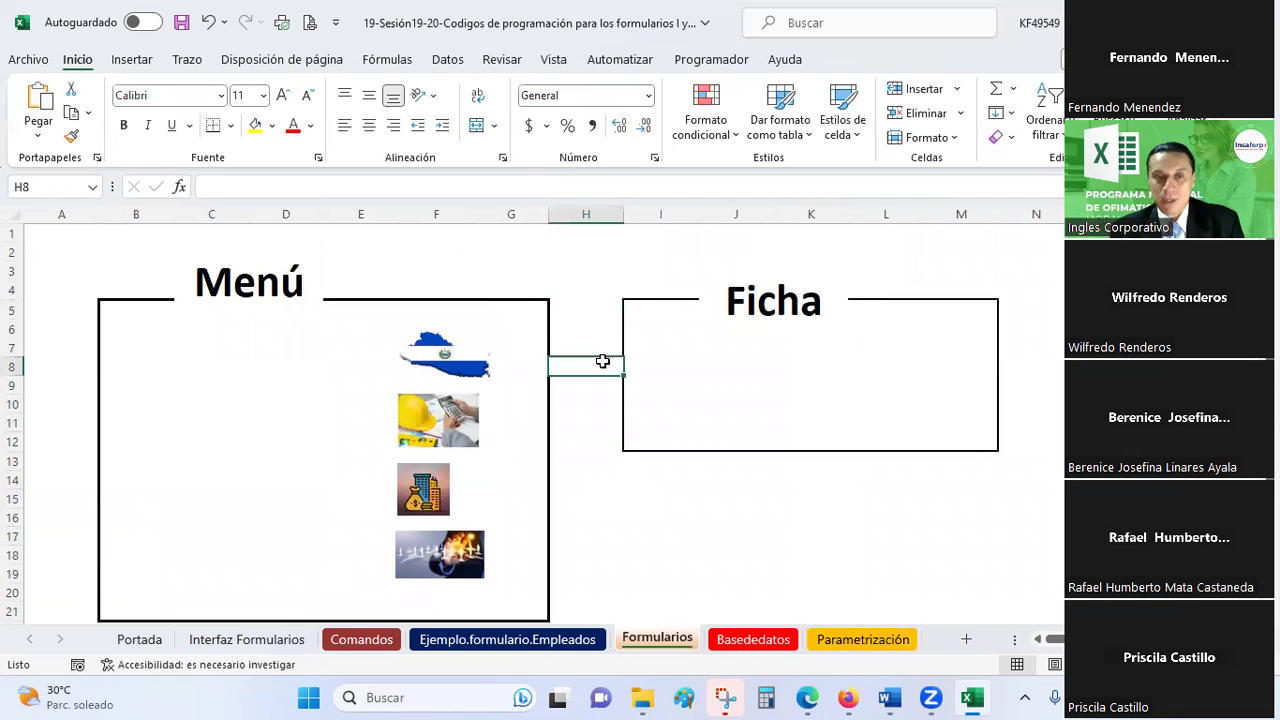
pyautogui.click(222, 329)
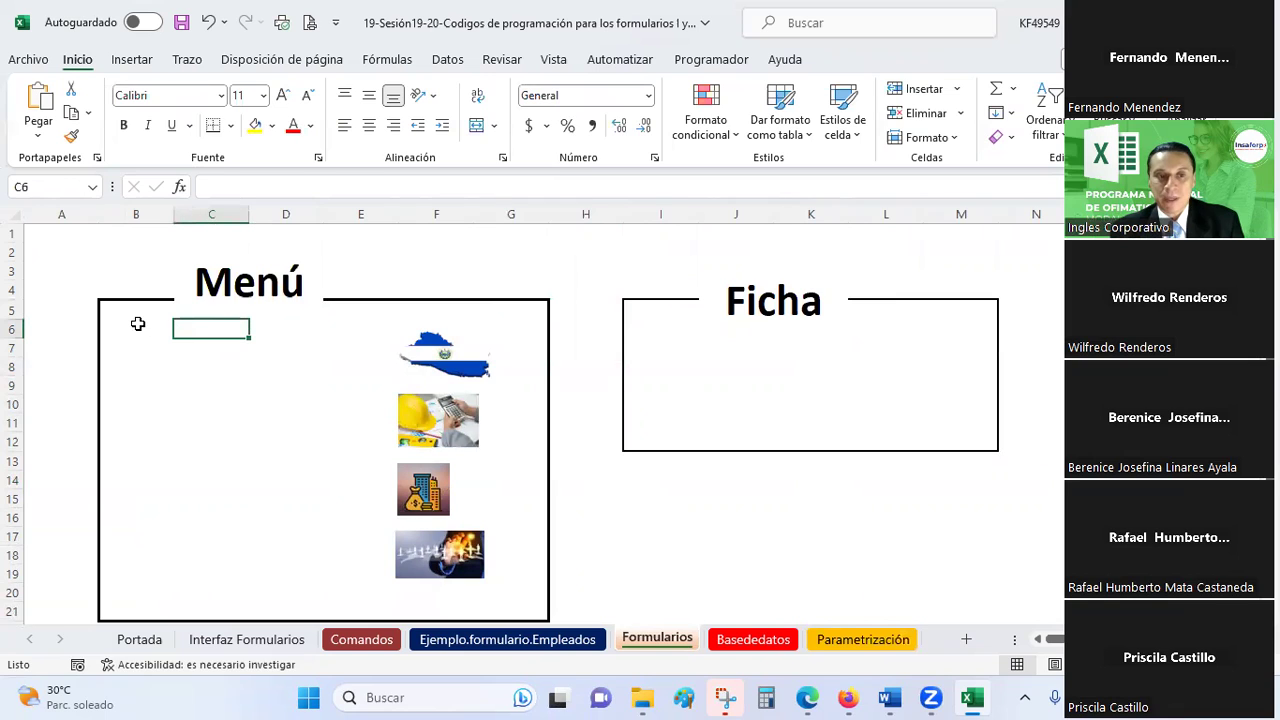
pyautogui.moveTo(127, 331); pyautogui.dragTo(333, 534)
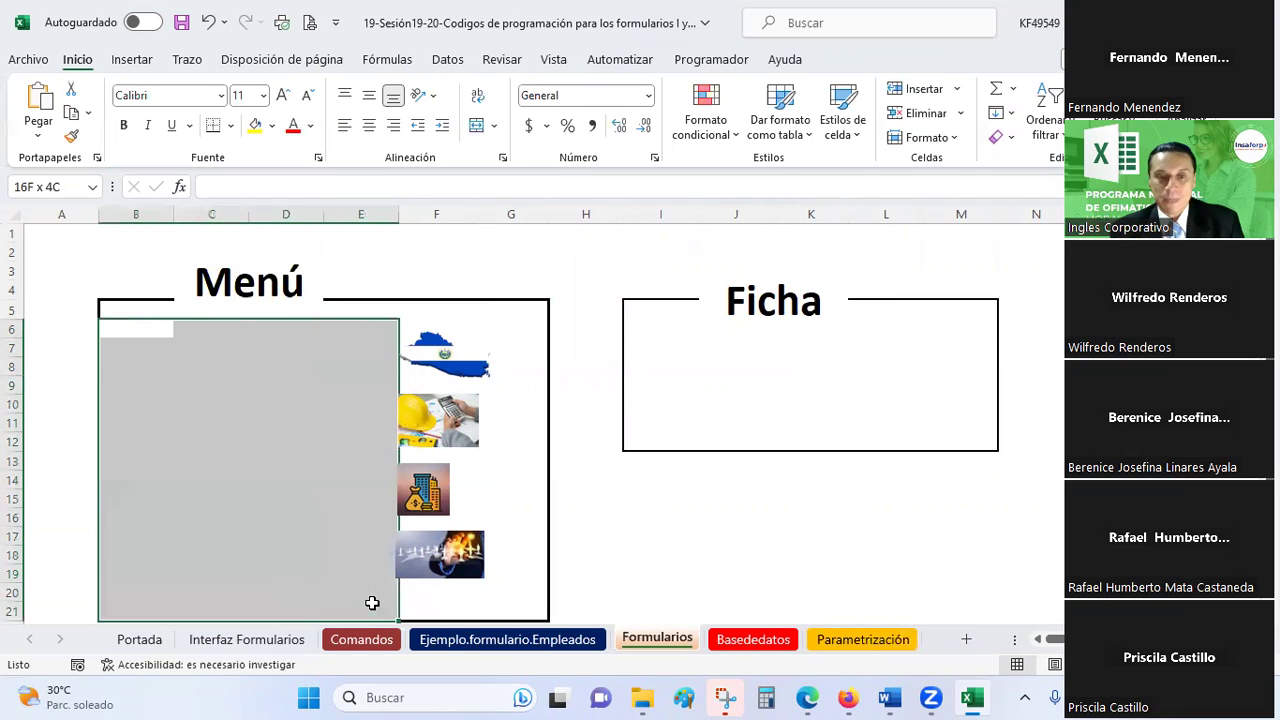
pyautogui.click(186, 349)
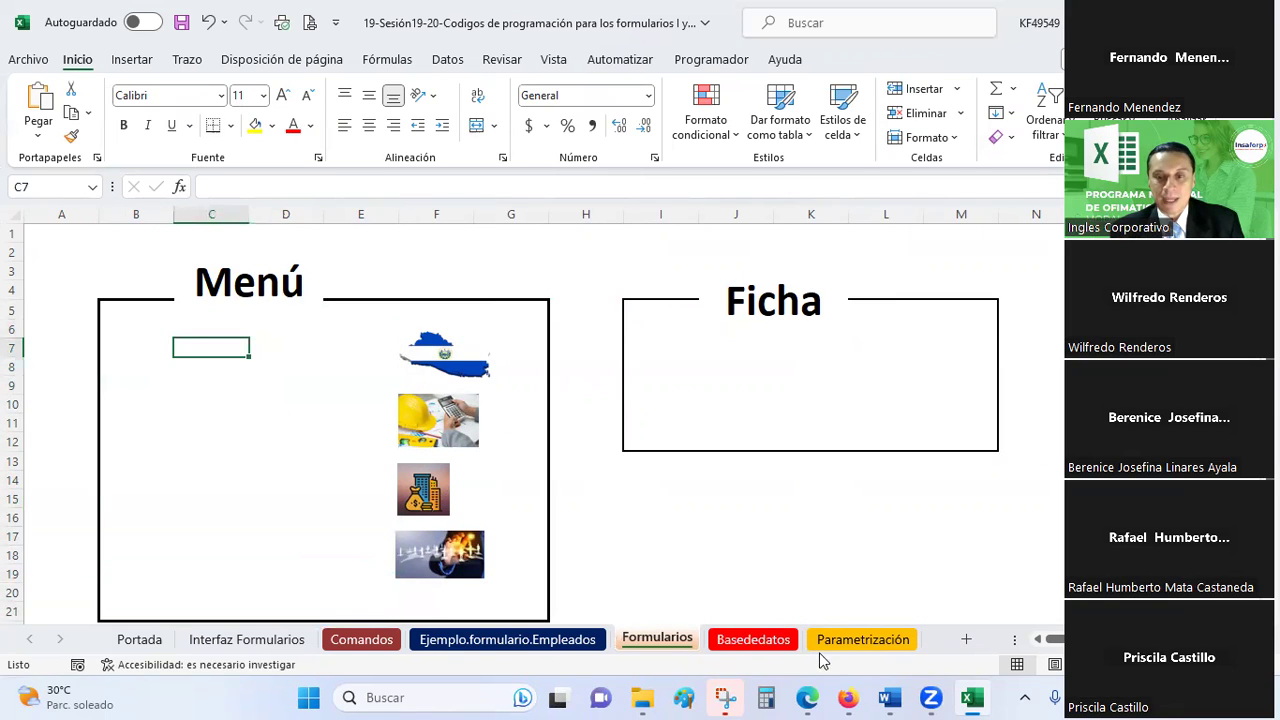
pyautogui.click(827, 648)
# Use the Profesiones list's Regresar al menú button to jump back to Formularios
pyautogui.click(302, 316)
pyautogui.click(936, 470)
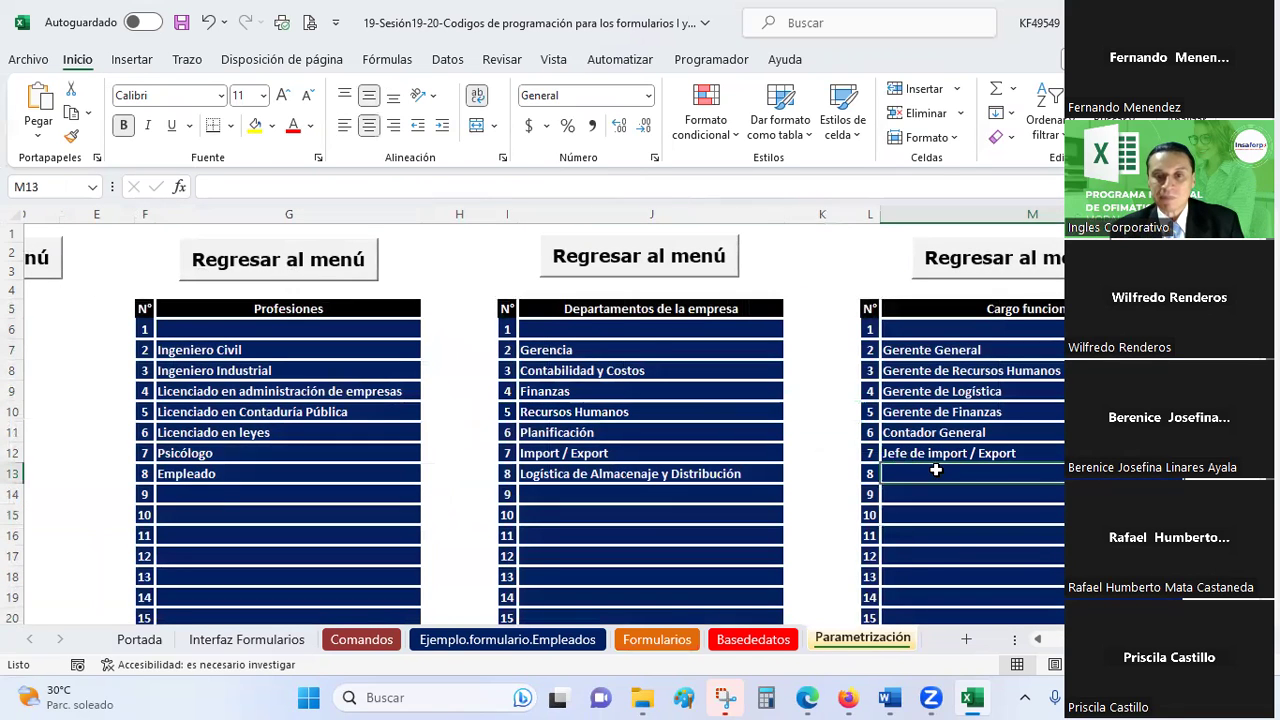
pyautogui.click(611, 321)
pyautogui.click(268, 329)
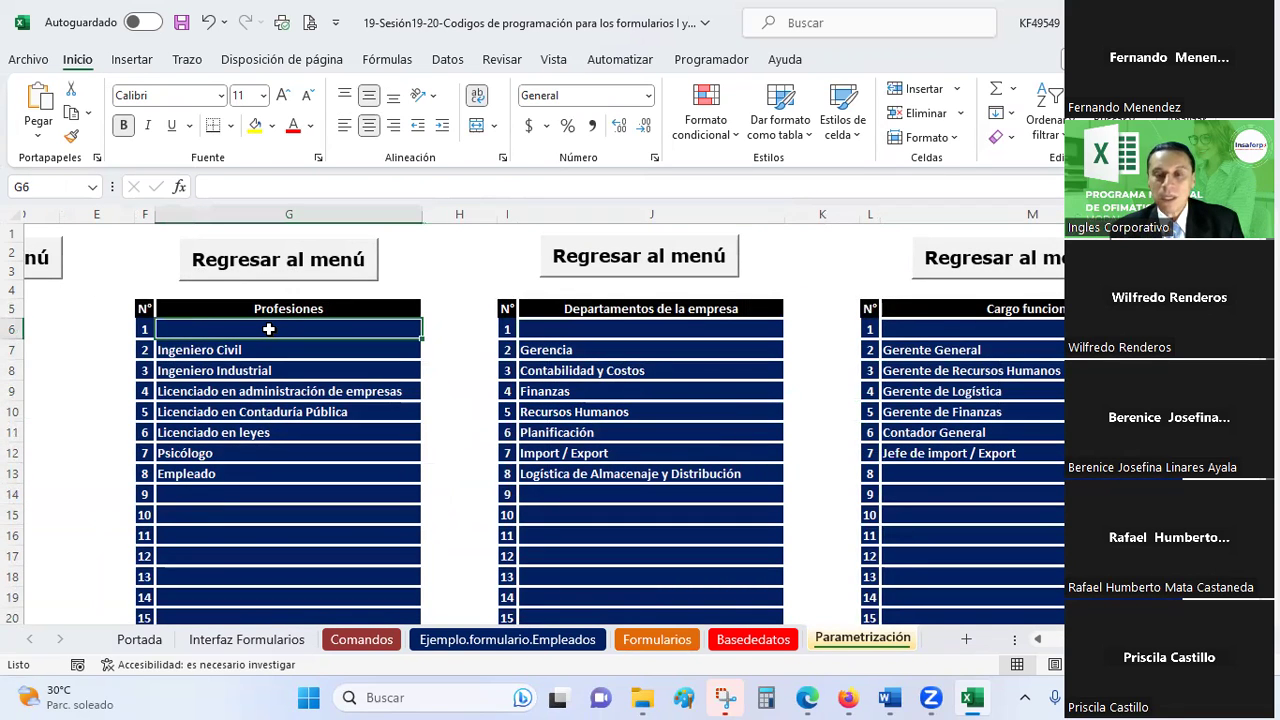
pyautogui.click(266, 262)
# Select areas inside the Menú and Ficha boxes on the Formularios sheet
pyautogui.moveTo(152, 347)
pyautogui.mouseDown()
pyautogui.moveTo(332, 560)
pyautogui.moveTo(329, 573)
pyautogui.mouseUp()
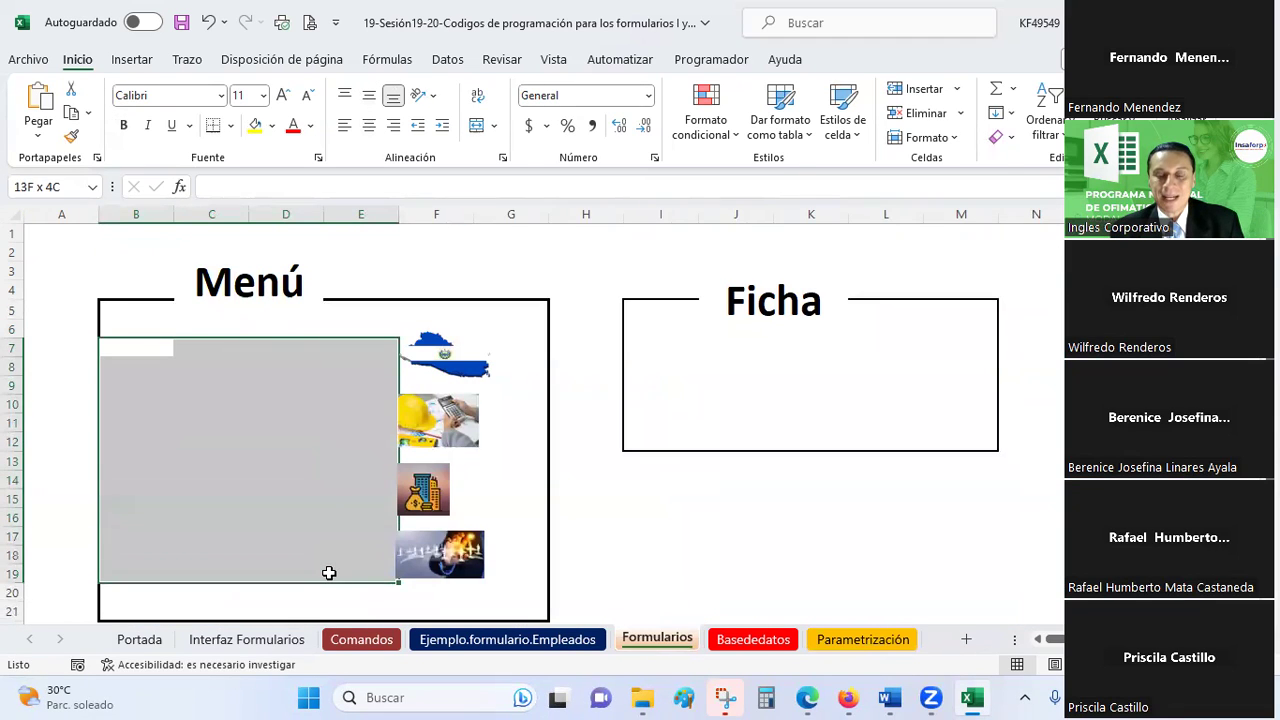
pyautogui.click(314, 377)
pyautogui.click(678, 360)
pyautogui.moveTo(678, 360); pyautogui.dragTo(877, 397)
pyautogui.click(877, 397)
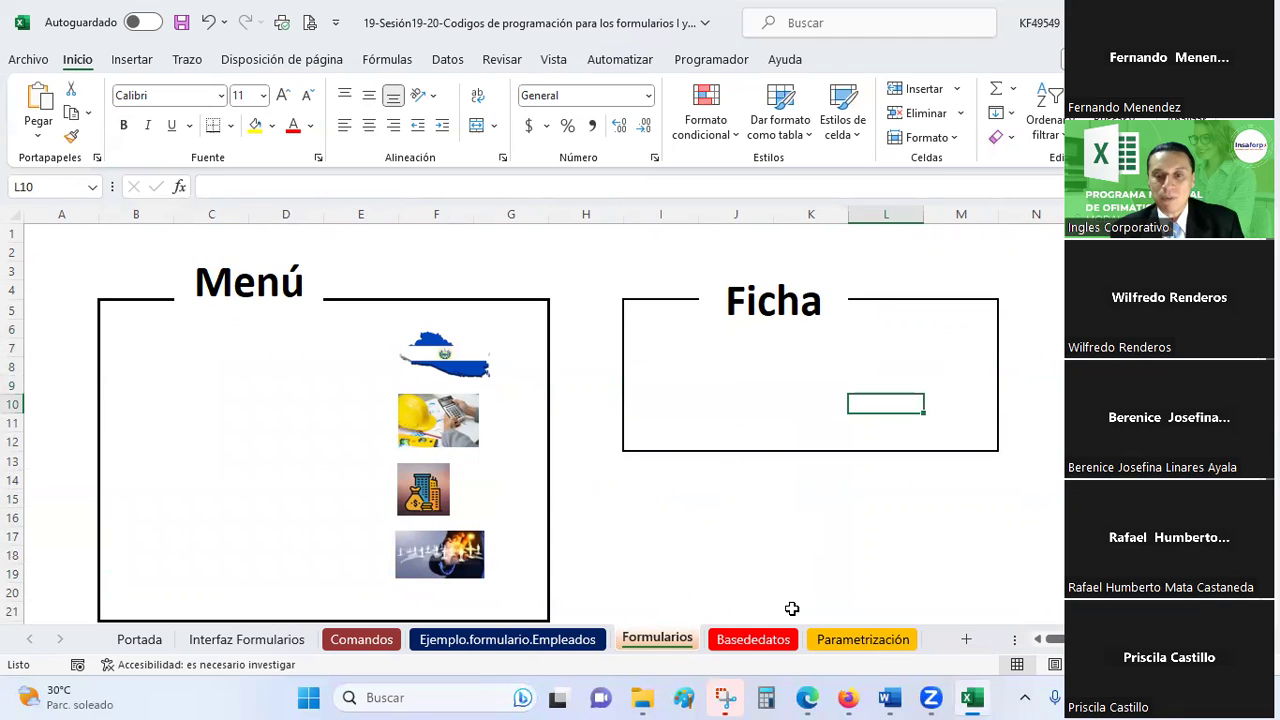
# Visit the Basededatos sheet and return to the Formularios sheet
pyautogui.click(745, 639)
pyautogui.hscroll(-4, 897, 488)
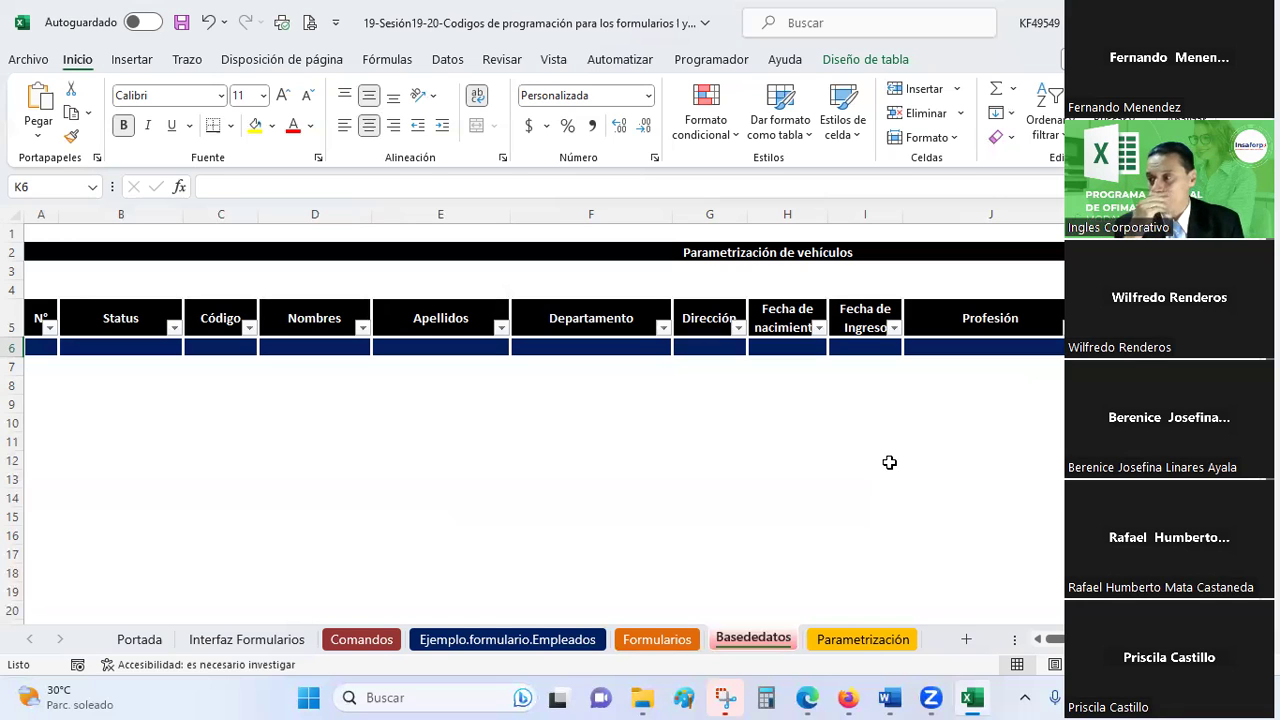
pyautogui.click(889, 462)
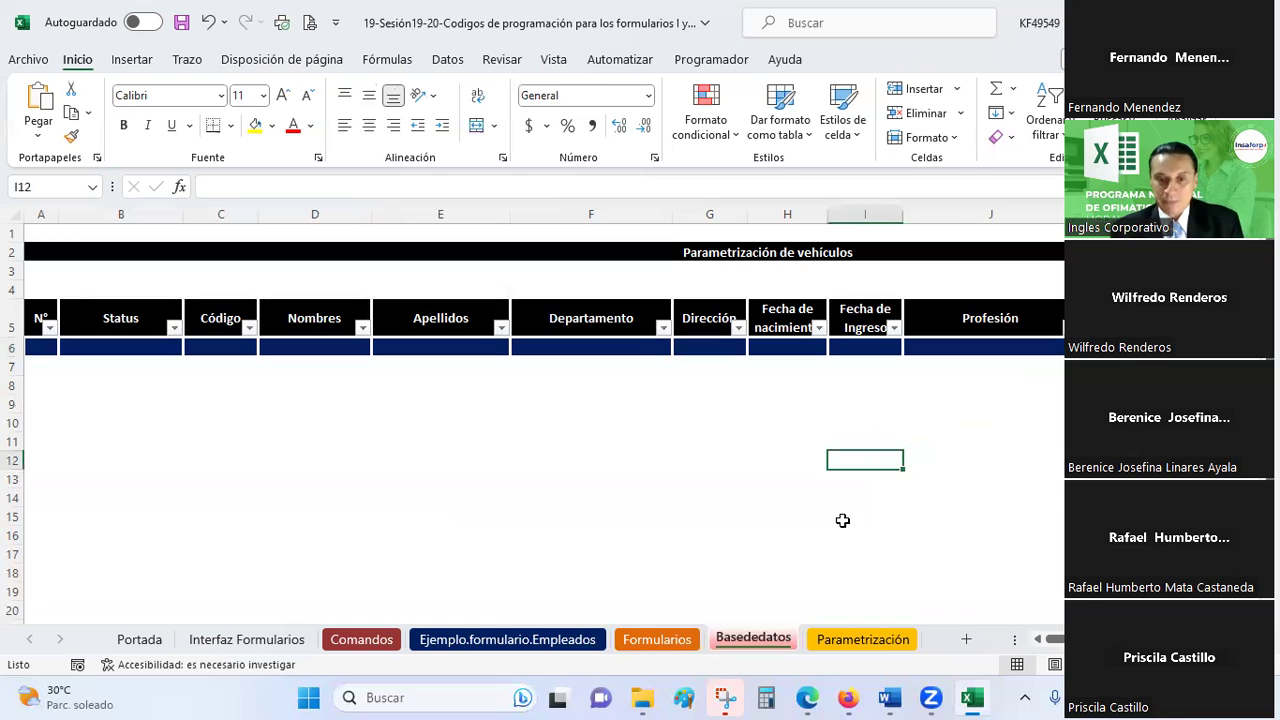
pyautogui.click(685, 640)
# Move the selection around the Menú and Ficha titles, then show the Programador ribbon tab
pyautogui.click(694, 516)
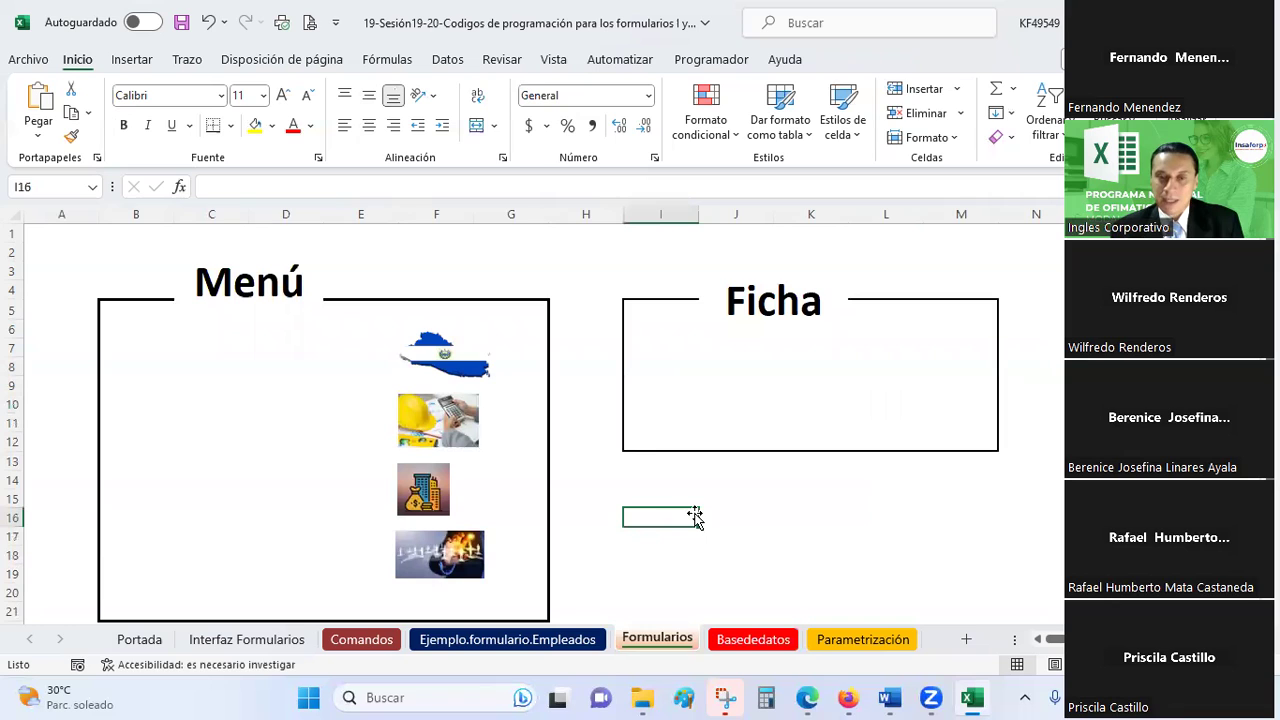
pyautogui.click(649, 310)
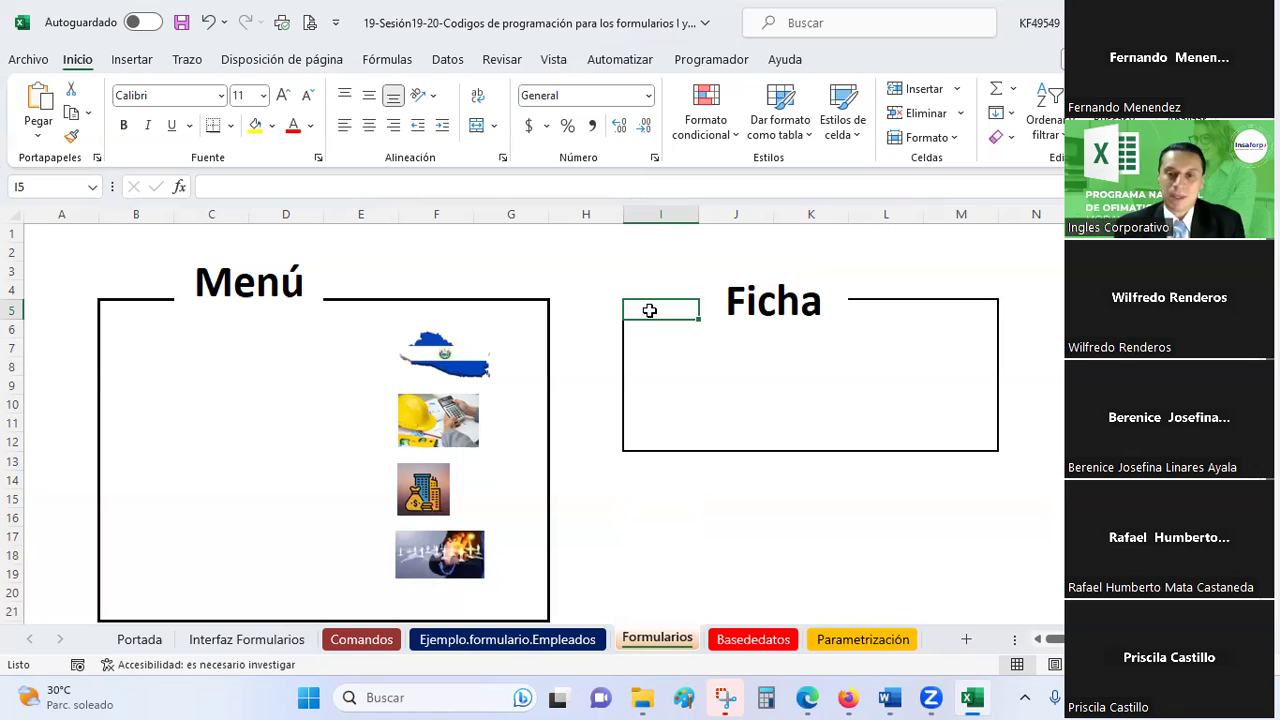
pyautogui.press('Right')
pyautogui.press('Right')
pyautogui.press('Left')
pyautogui.press('Left')
pyautogui.press('Left')
pyautogui.press('Left')
pyautogui.press('Left')
pyautogui.press('Left')
pyautogui.press('Left')
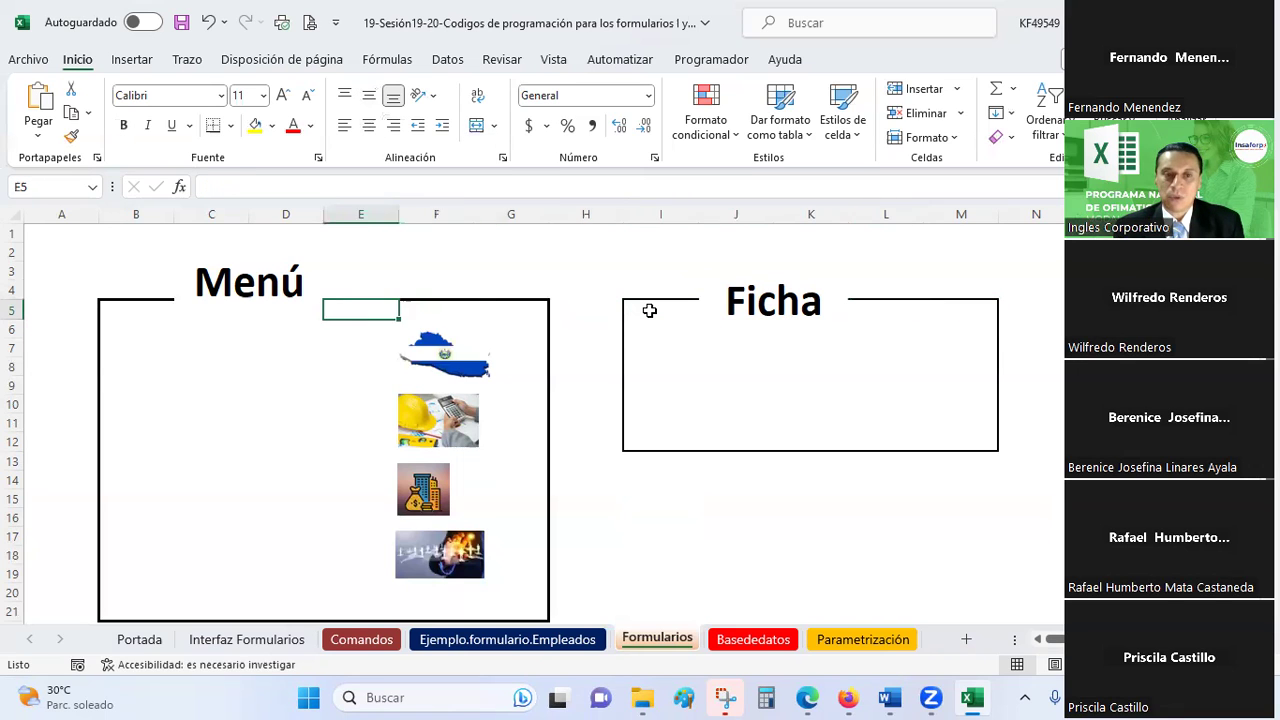
pyautogui.press('Left')
pyautogui.press('Up')
pyautogui.press('Right')
pyautogui.press('Right')
pyautogui.press('Right')
pyautogui.press('Right')
pyautogui.press('Right')
pyautogui.press('Right')
pyautogui.press('Left')
pyautogui.press('Down')
pyautogui.press('Left')
pyautogui.press('Left')
pyautogui.press('Left')
pyautogui.press('Left')
pyautogui.press('Left')
pyautogui.press('Left')
pyautogui.press('Right')
pyautogui.press('Right')
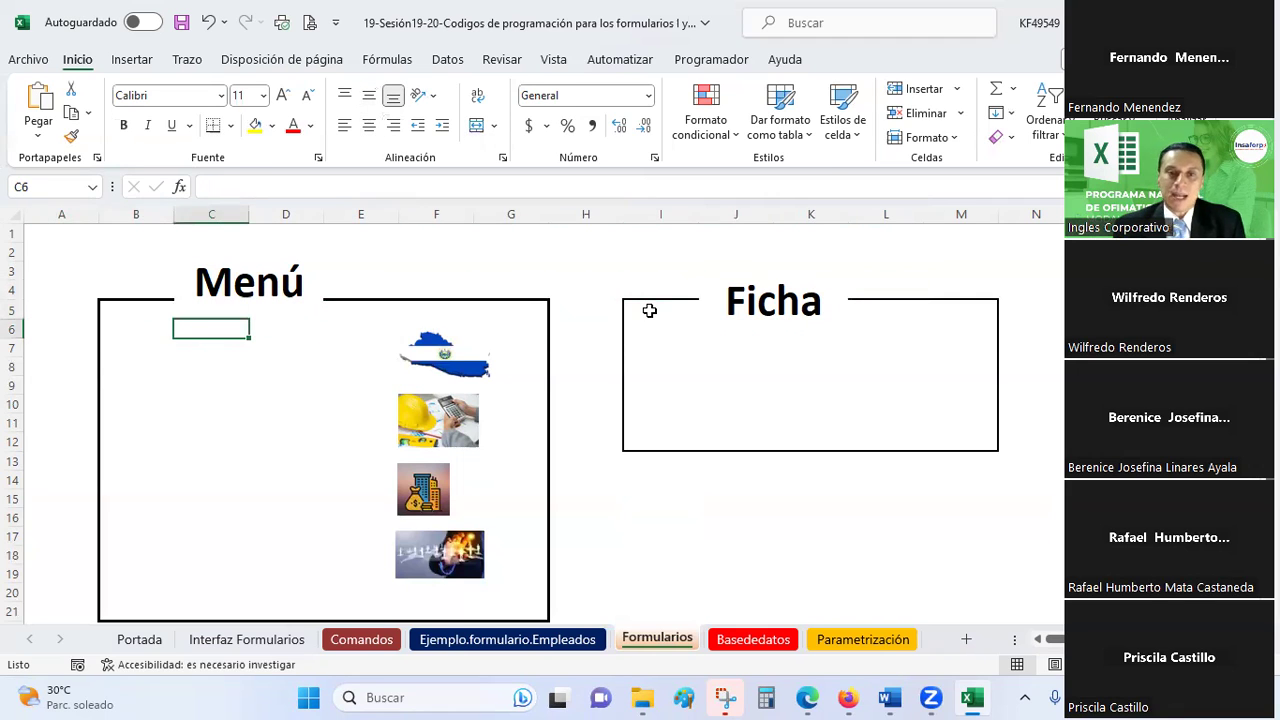
pyautogui.click(711, 60)
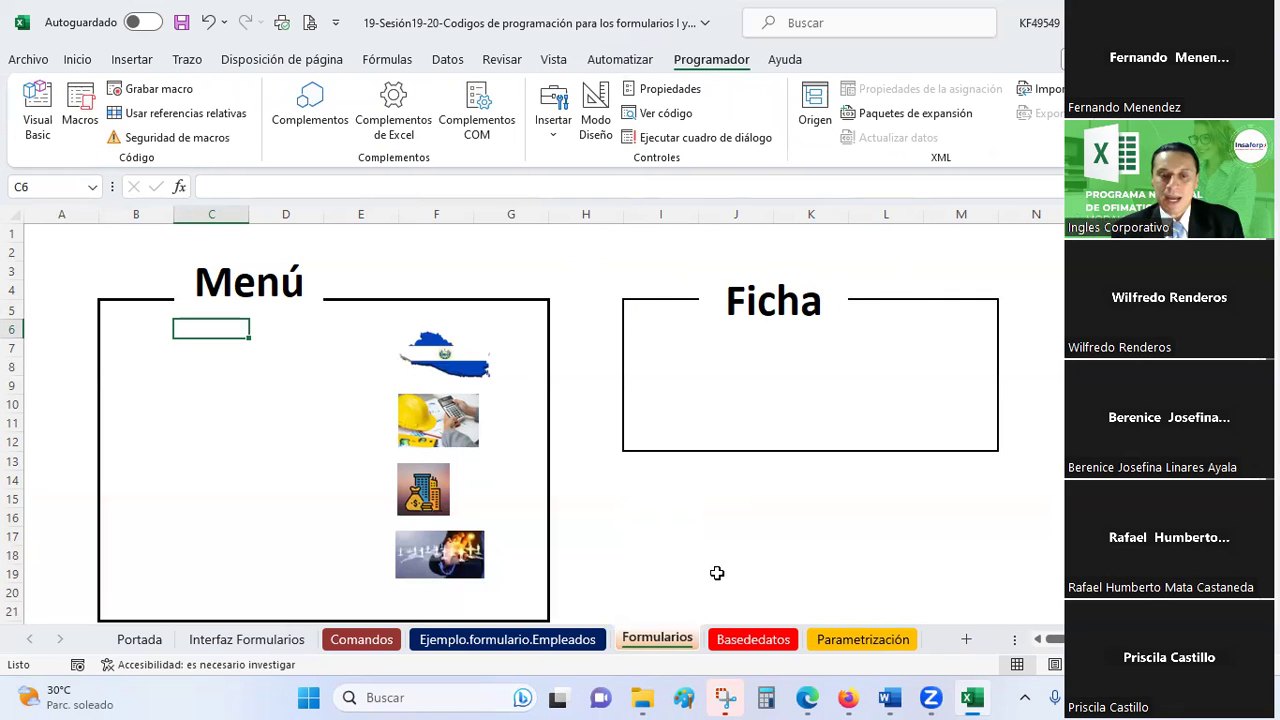
# Open the VBA editor and view the recorded macros in Module1
pyautogui.click(20, 100)
pyautogui.scroll(-1, 155, 232)
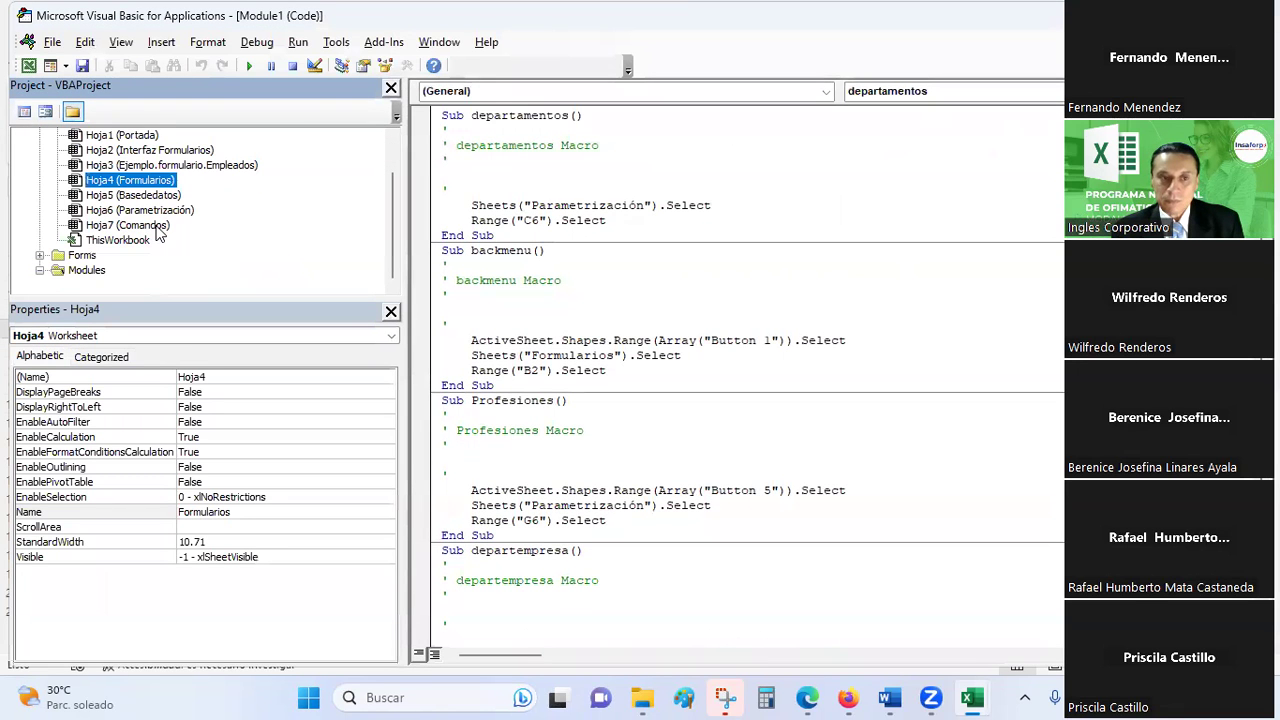
pyautogui.click(39, 255)
pyautogui.scroll(-1, 72, 215)
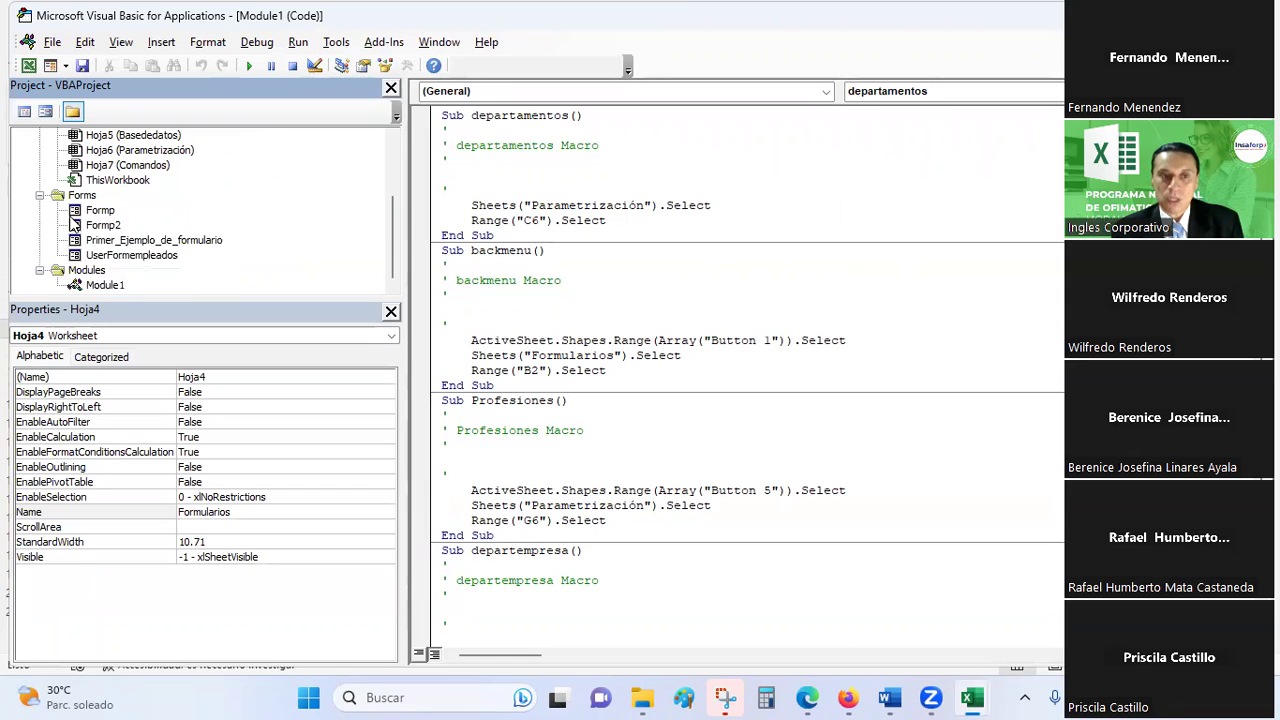
pyautogui.doubleClick(108, 285)
pyautogui.scroll(-5, 522, 250)
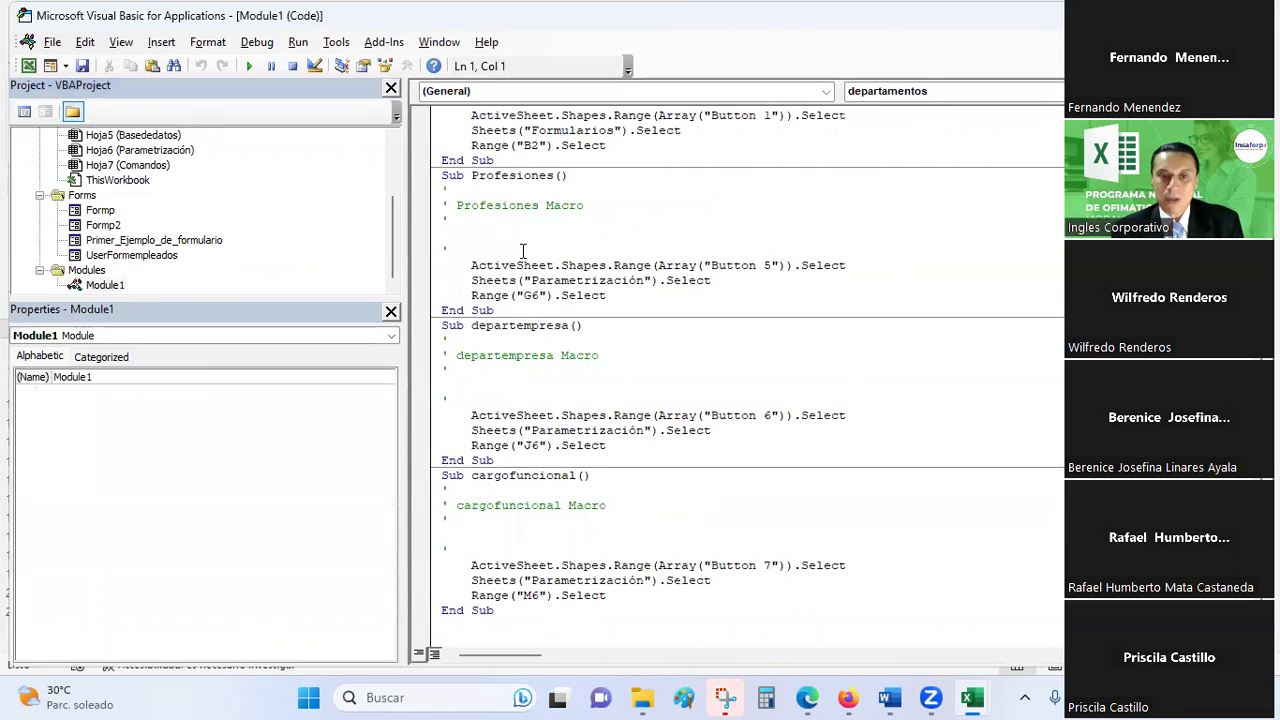
# Open the UserFormempleados design, run and close the Ficha de empleados form, then return to Excel
pyautogui.doubleClick(121, 256)
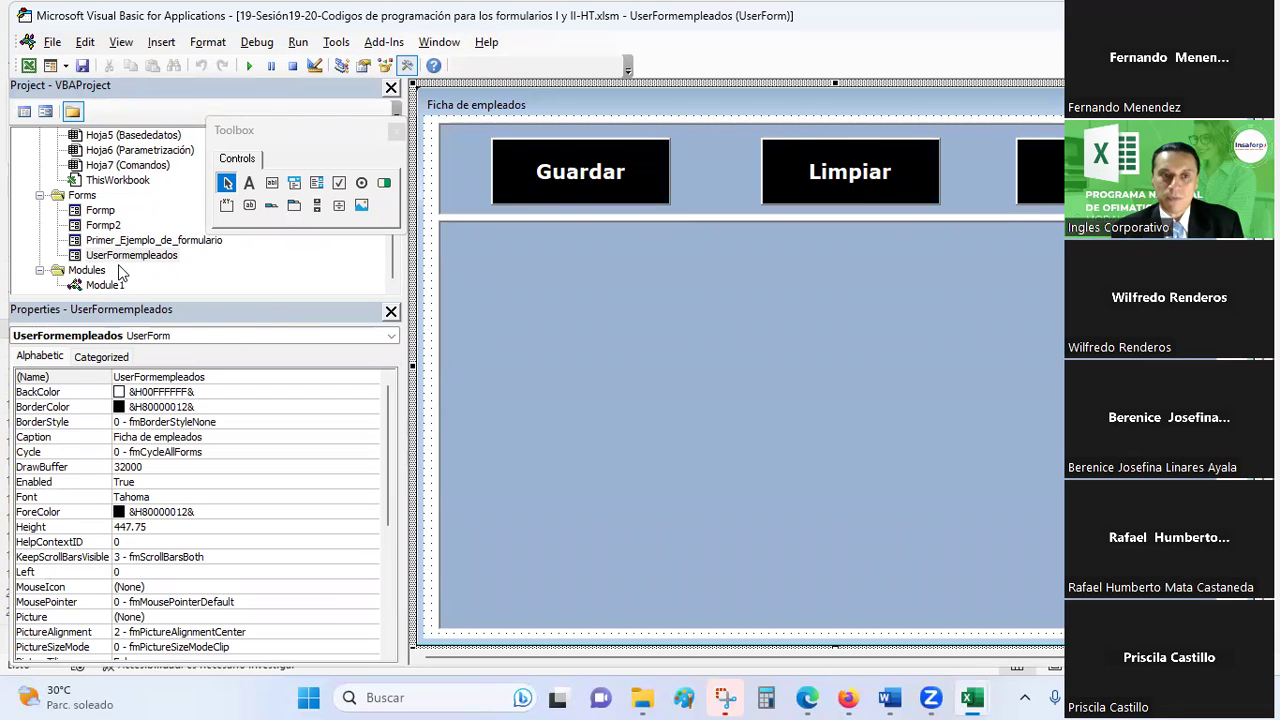
pyautogui.click(720, 310)
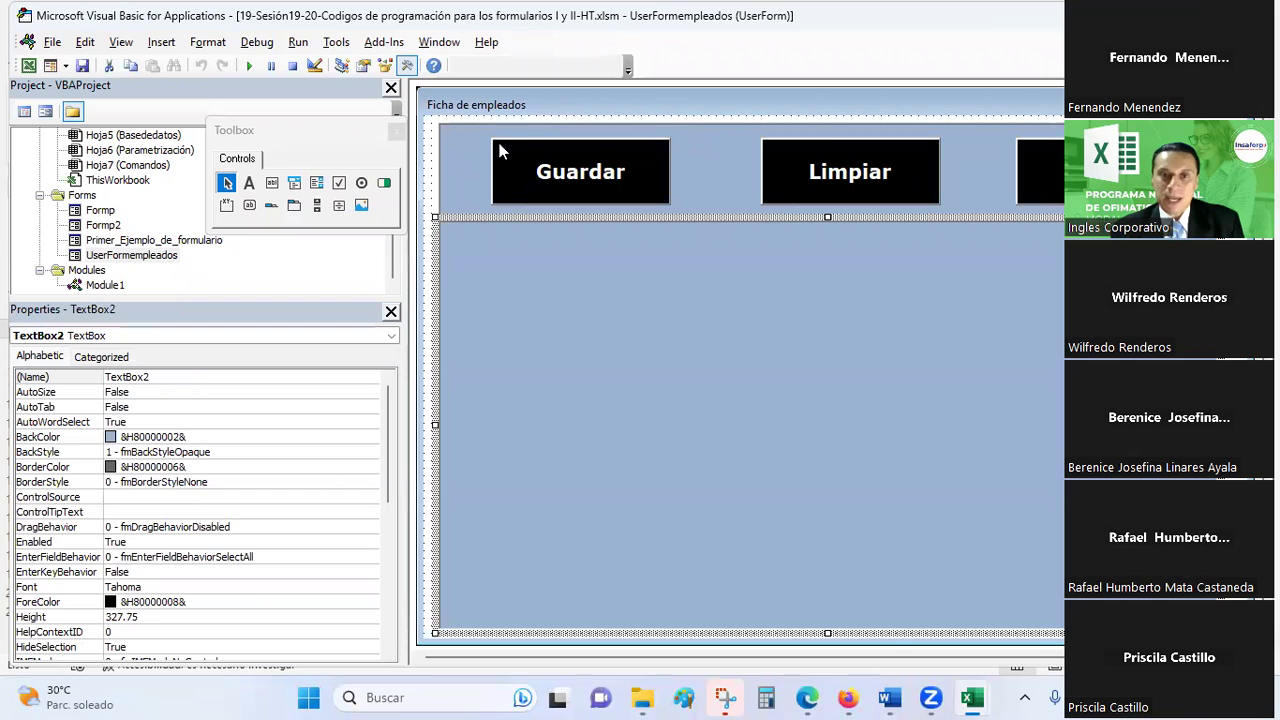
pyautogui.click(714, 146)
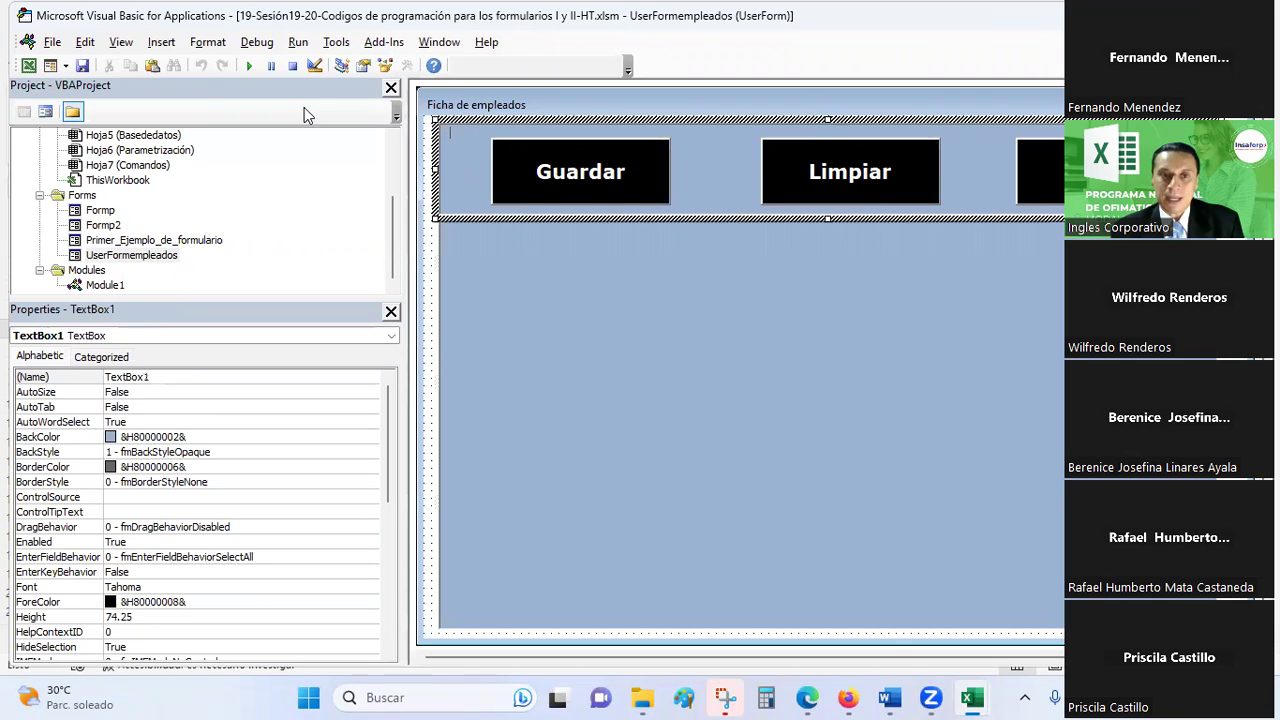
pyautogui.click(250, 66)
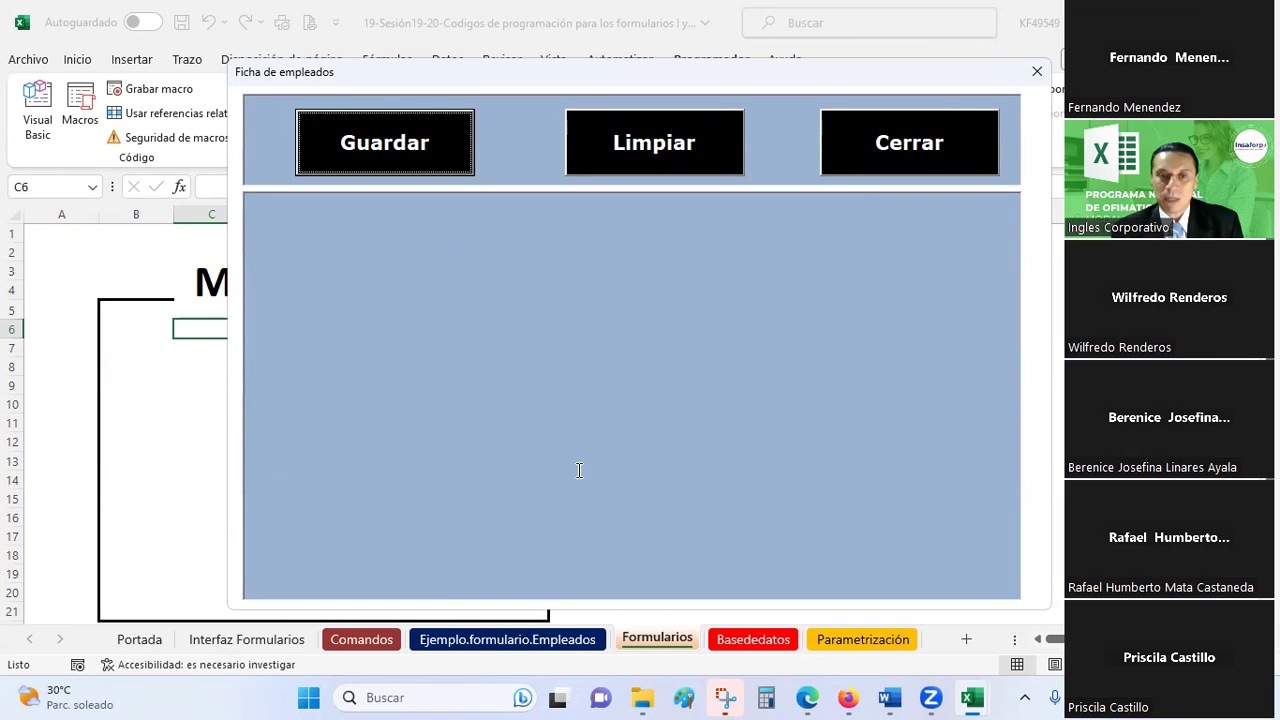
pyautogui.click(1037, 71)
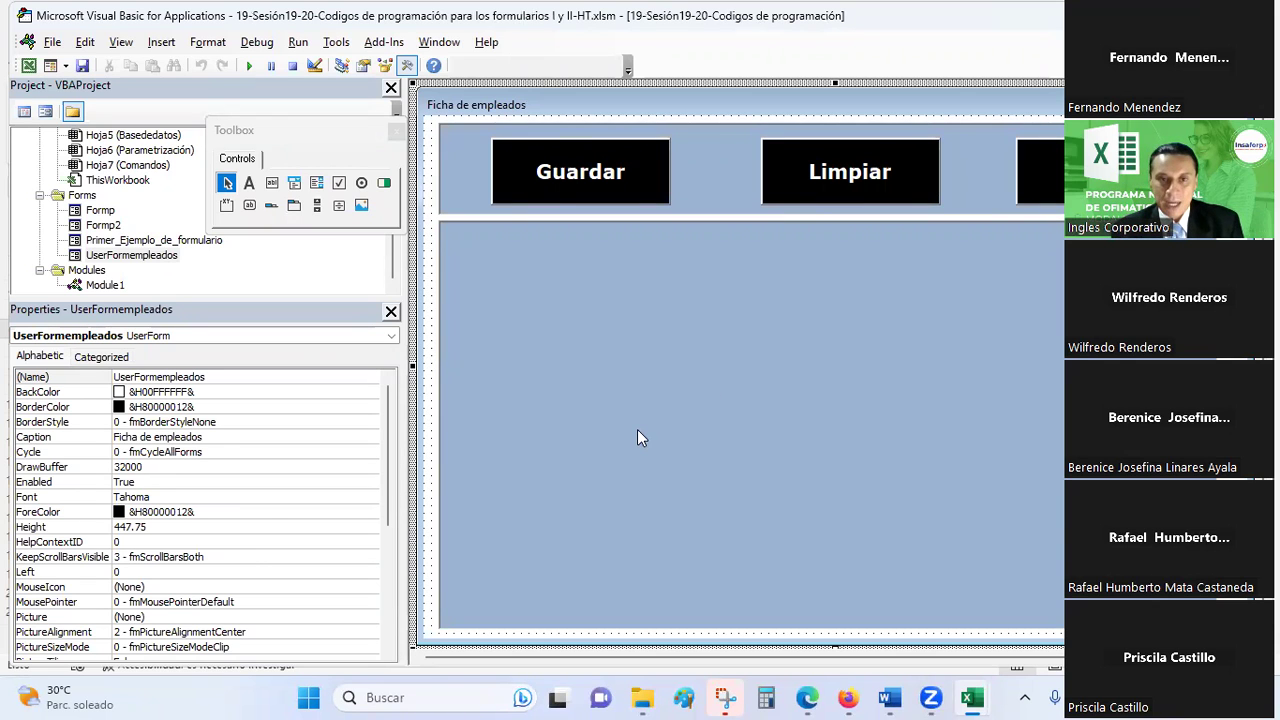
pyautogui.hotkey('alt', 'Tab')
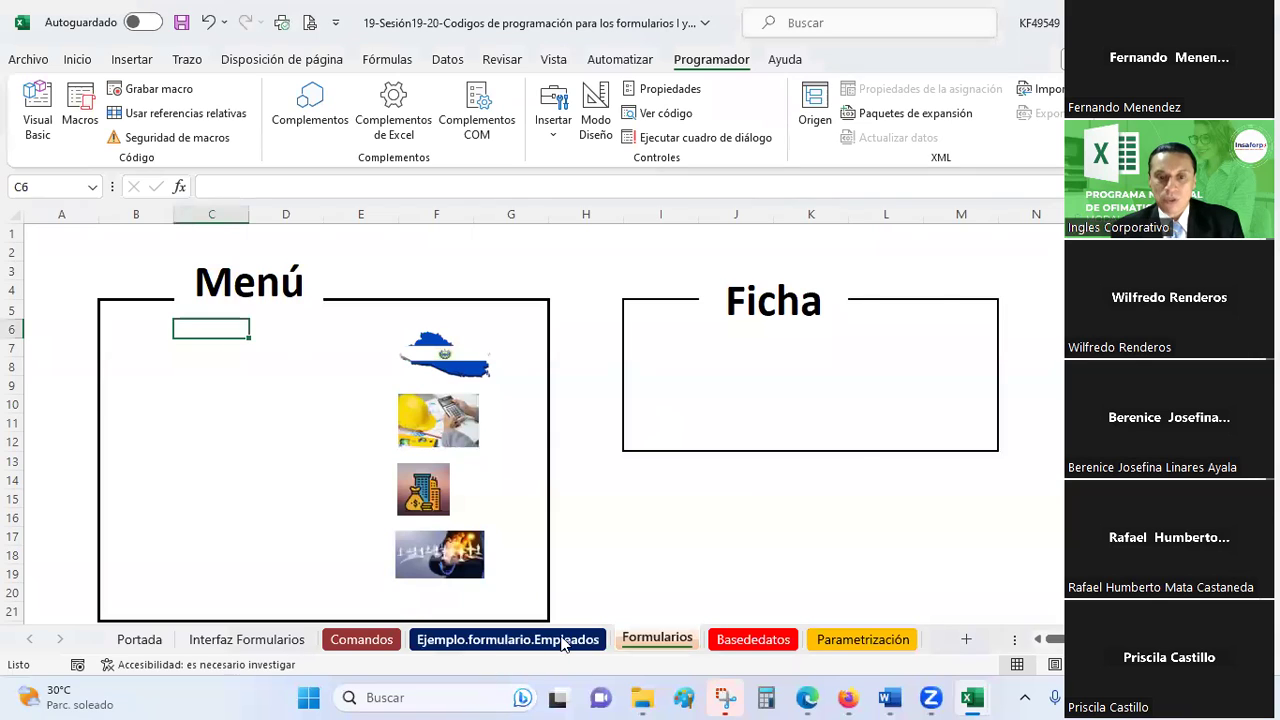
# Follow the Departamentos de El Salvador link, then select Ahuachapán, Cabañas, Cuscatlán and the whole sheet
pyautogui.scroll(-1, 247, 447)
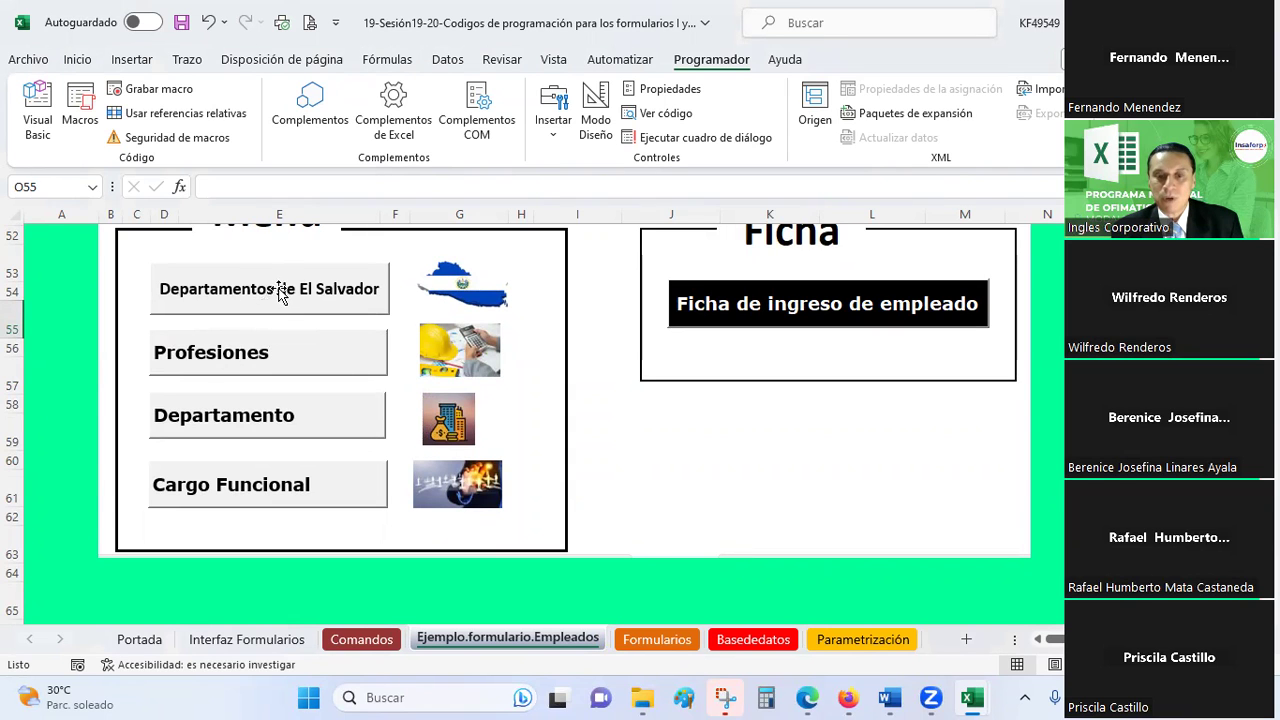
pyautogui.click(862, 639)
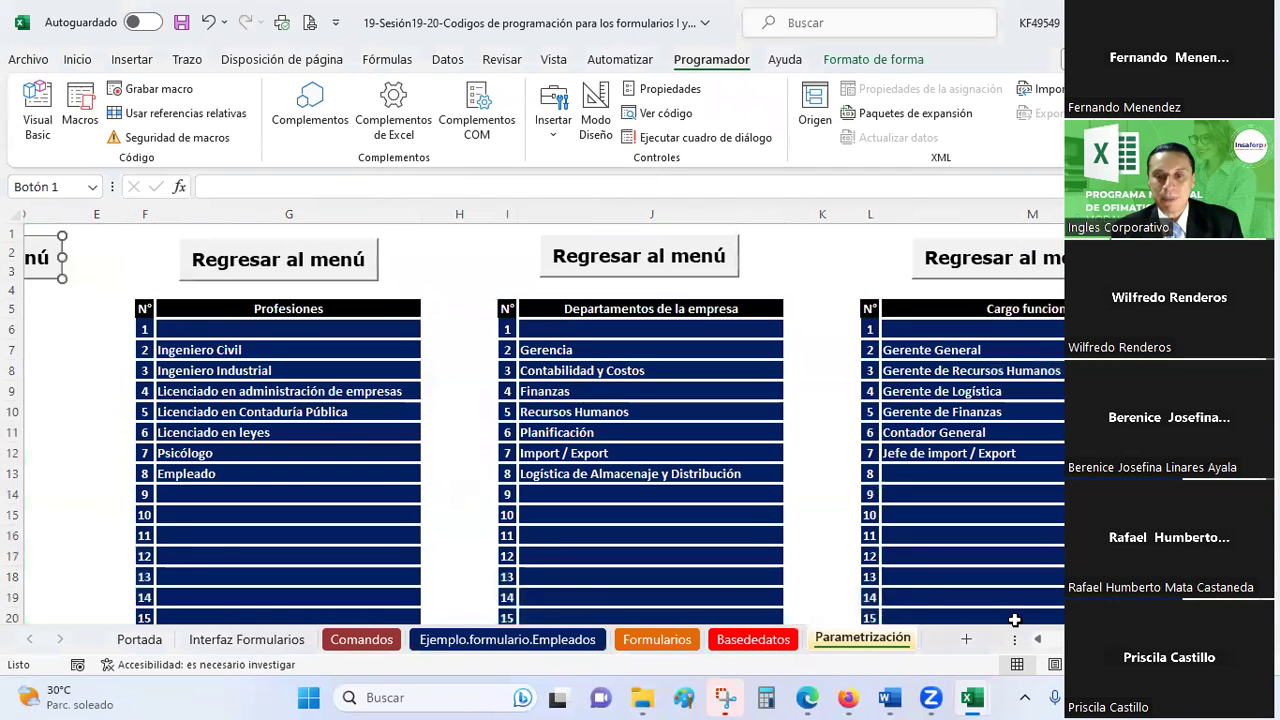
pyautogui.hscroll(-4, 640, 420)
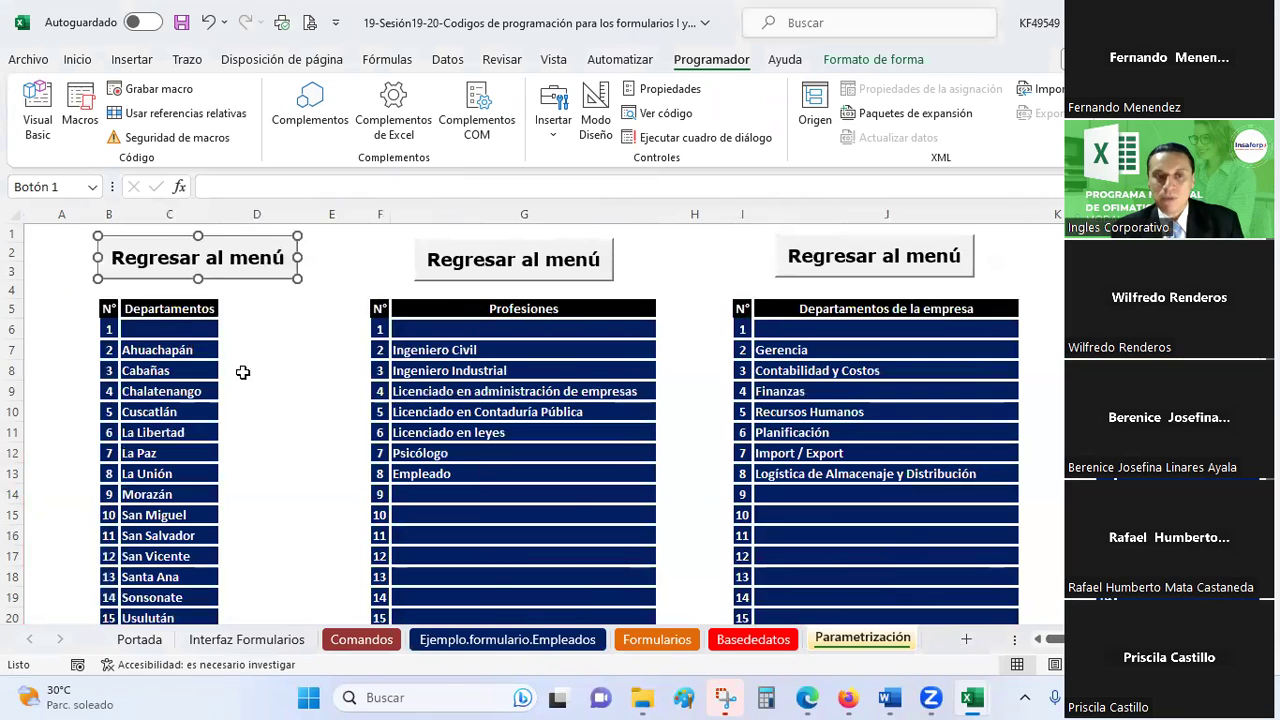
pyautogui.click(288, 361)
pyautogui.click(288, 361)
pyautogui.click(155, 349)
pyautogui.click(148, 370)
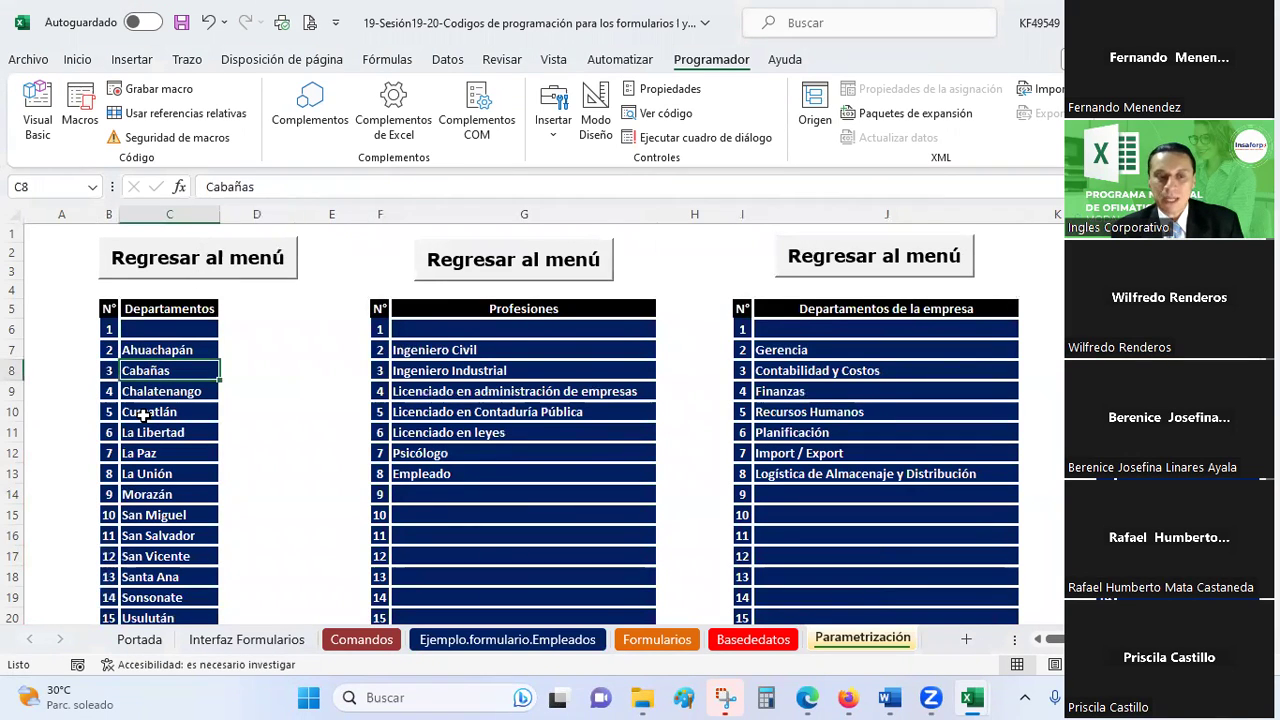
pyautogui.click(144, 416)
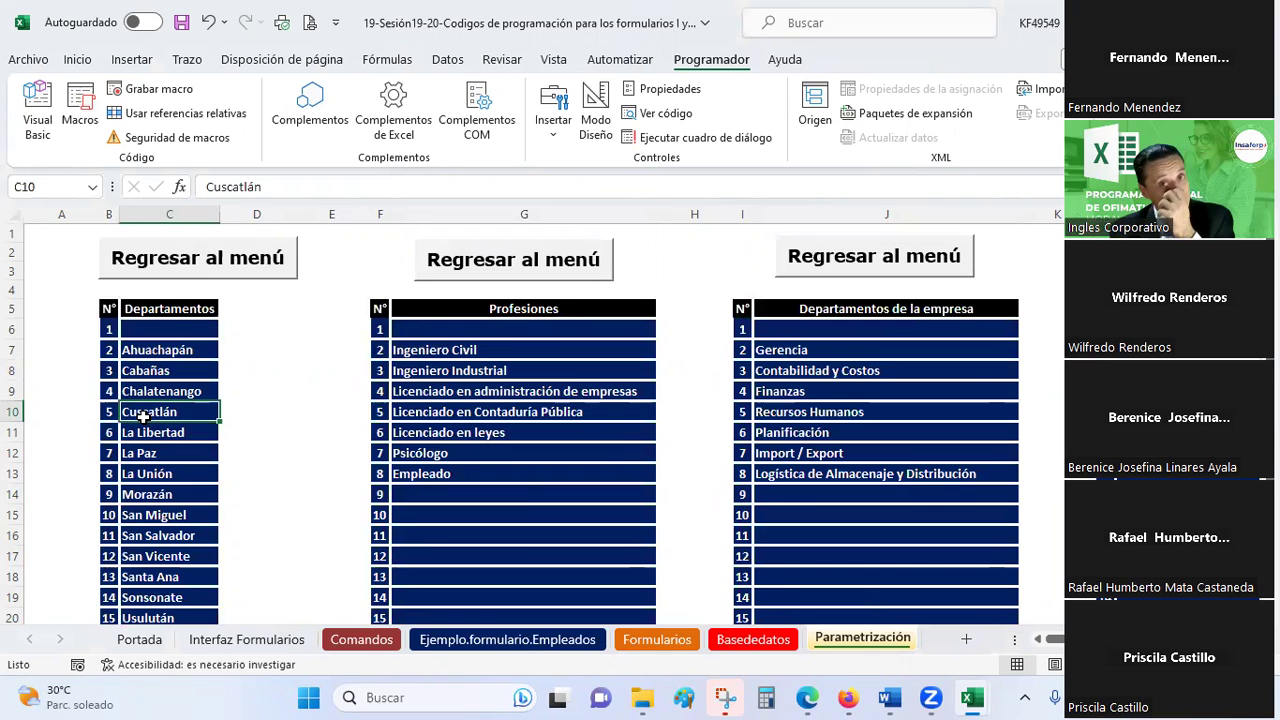
pyautogui.click(7, 206)
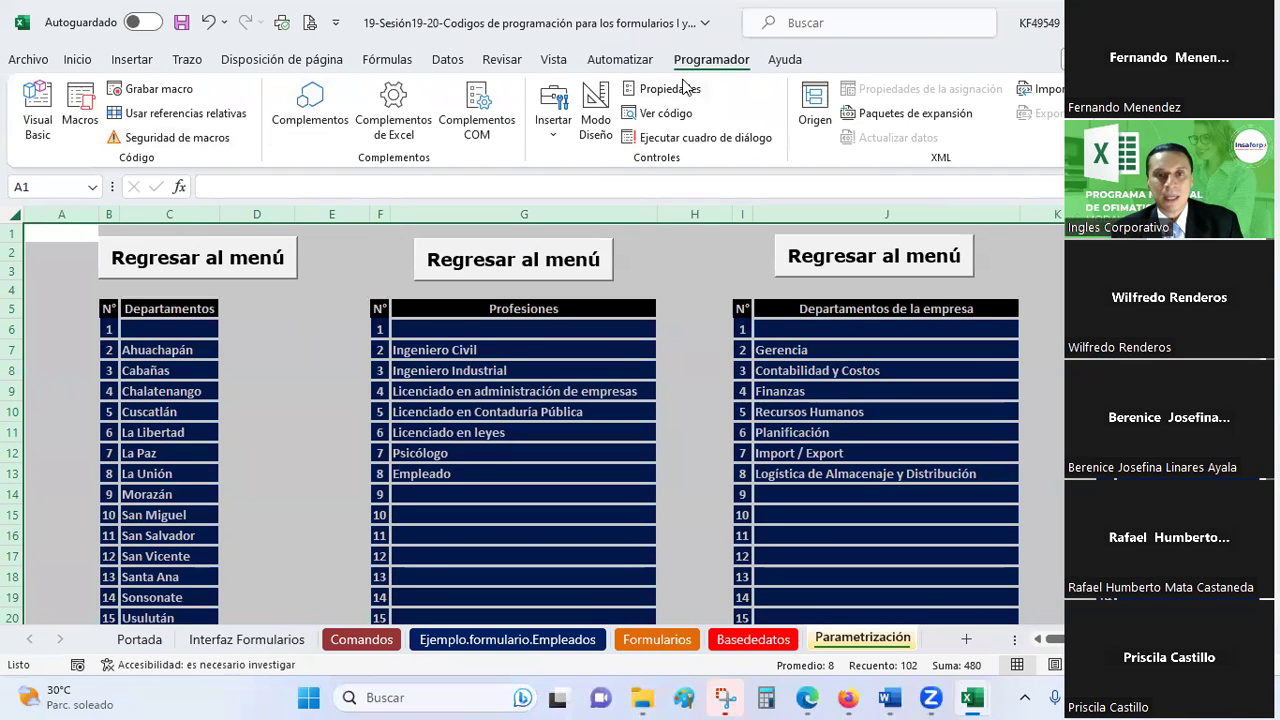
# Browse the Datos, Programador, Ayuda, Fórmulas and Diseño de página ribbon tabs
pyautogui.click(447, 62)
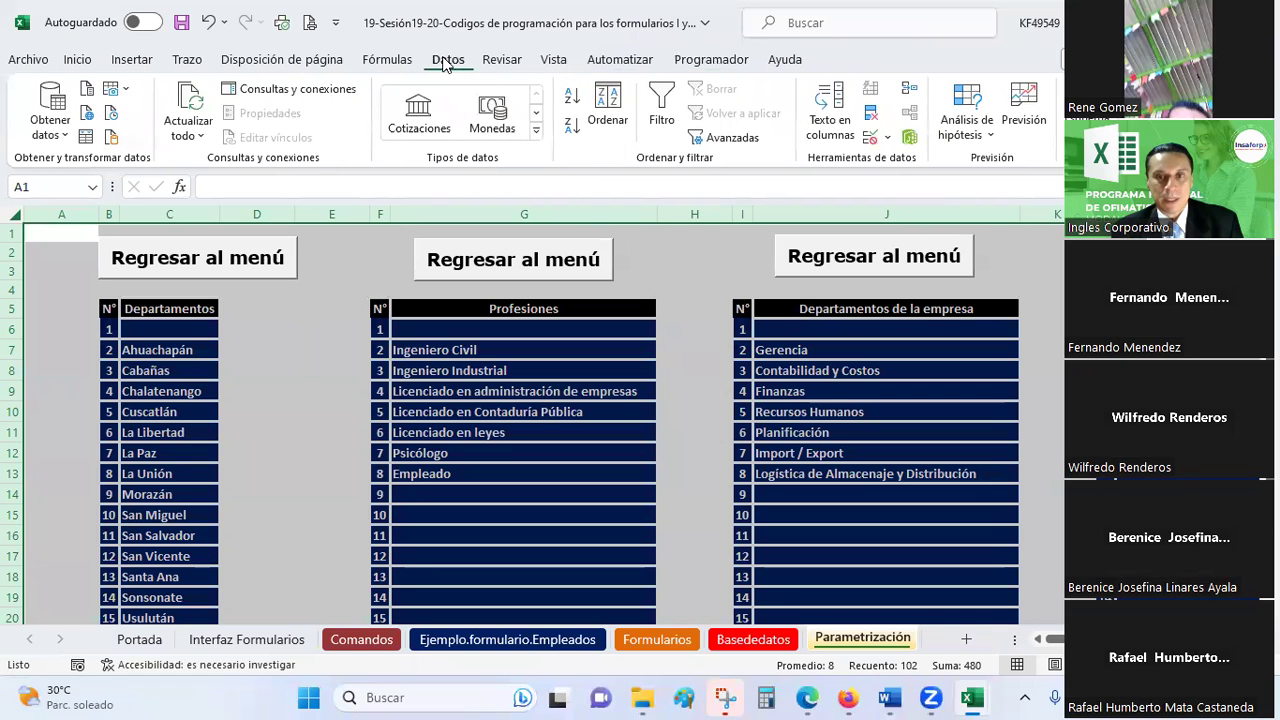
pyautogui.click(736, 63)
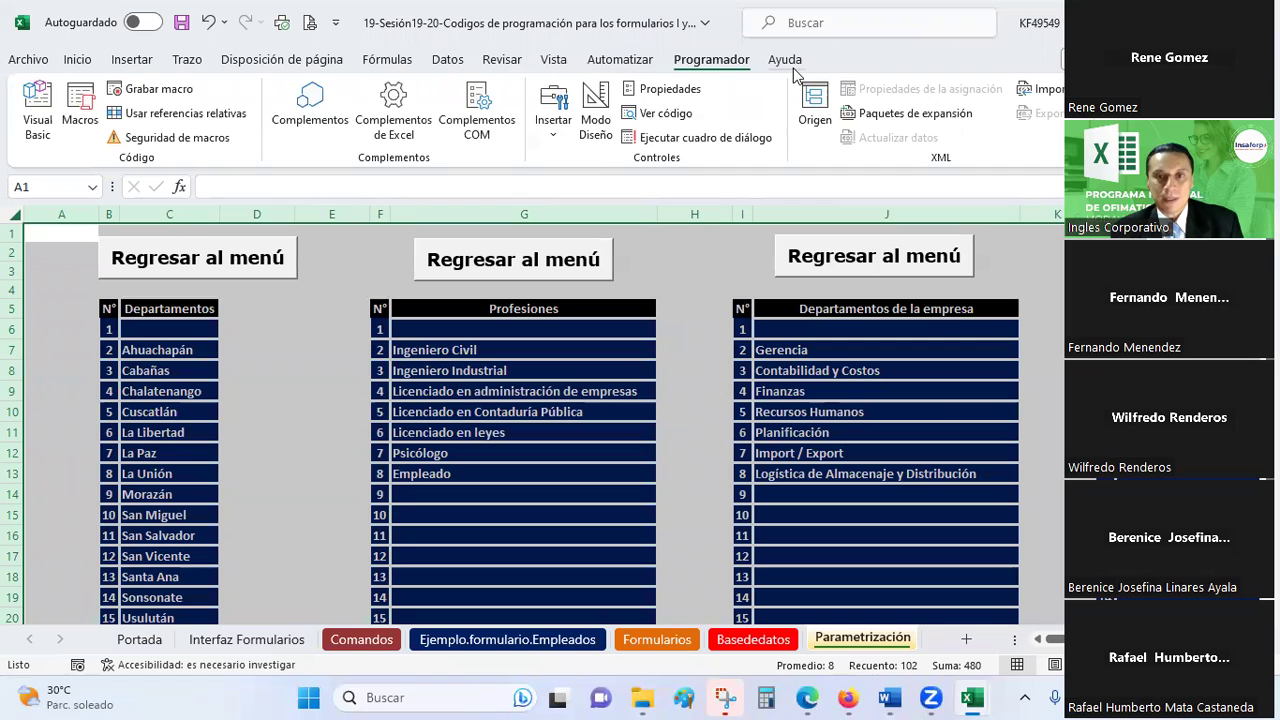
pyautogui.click(793, 68)
pyautogui.click(465, 63)
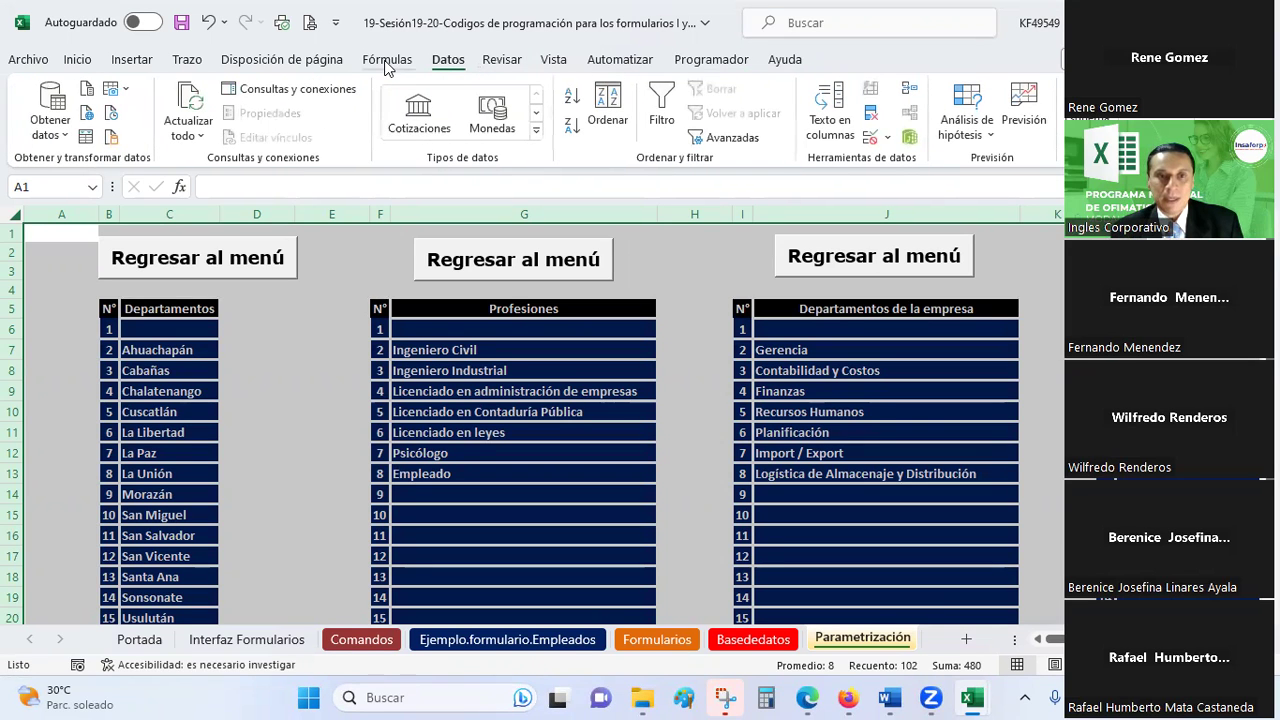
pyautogui.click(388, 64)
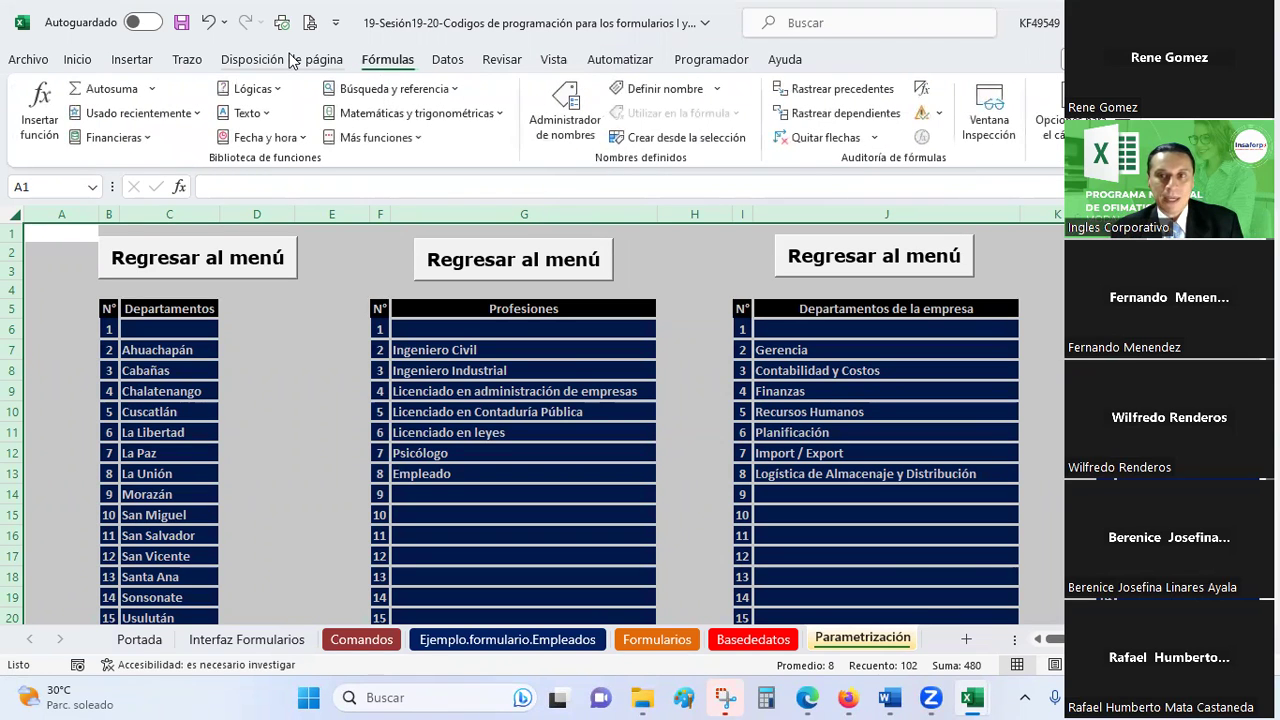
pyautogui.click(291, 60)
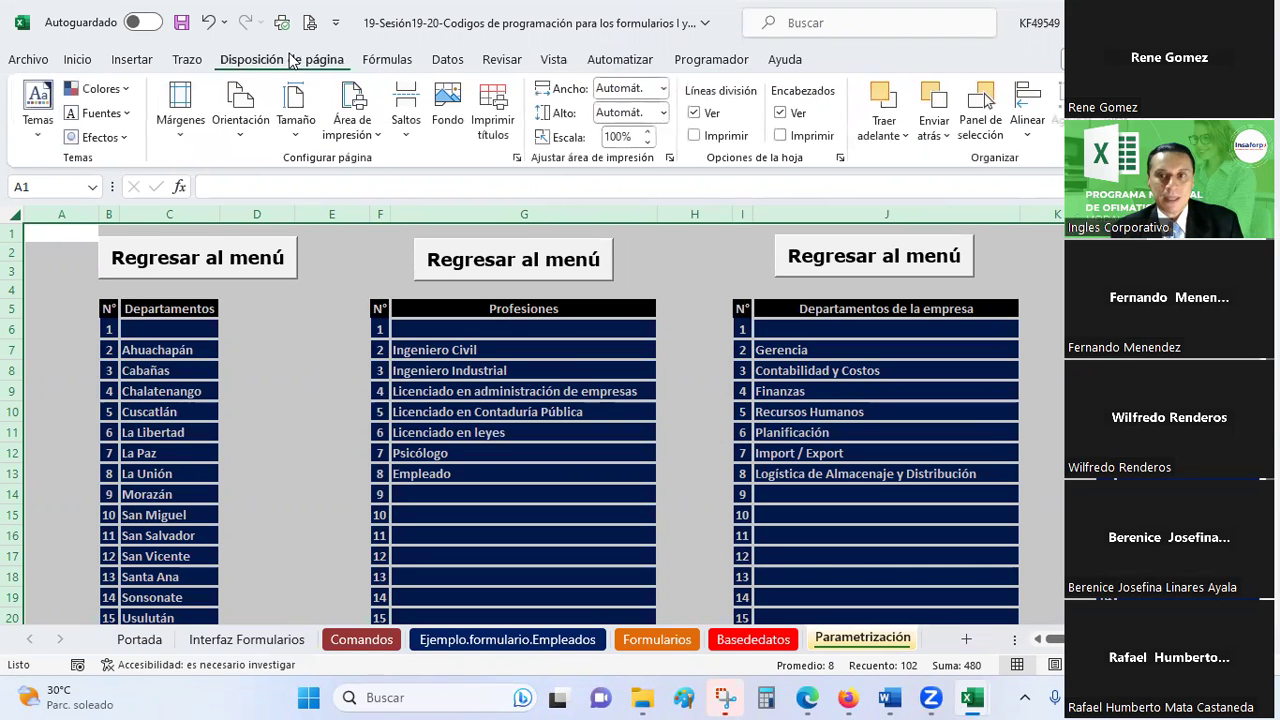
pyautogui.click(382, 57)
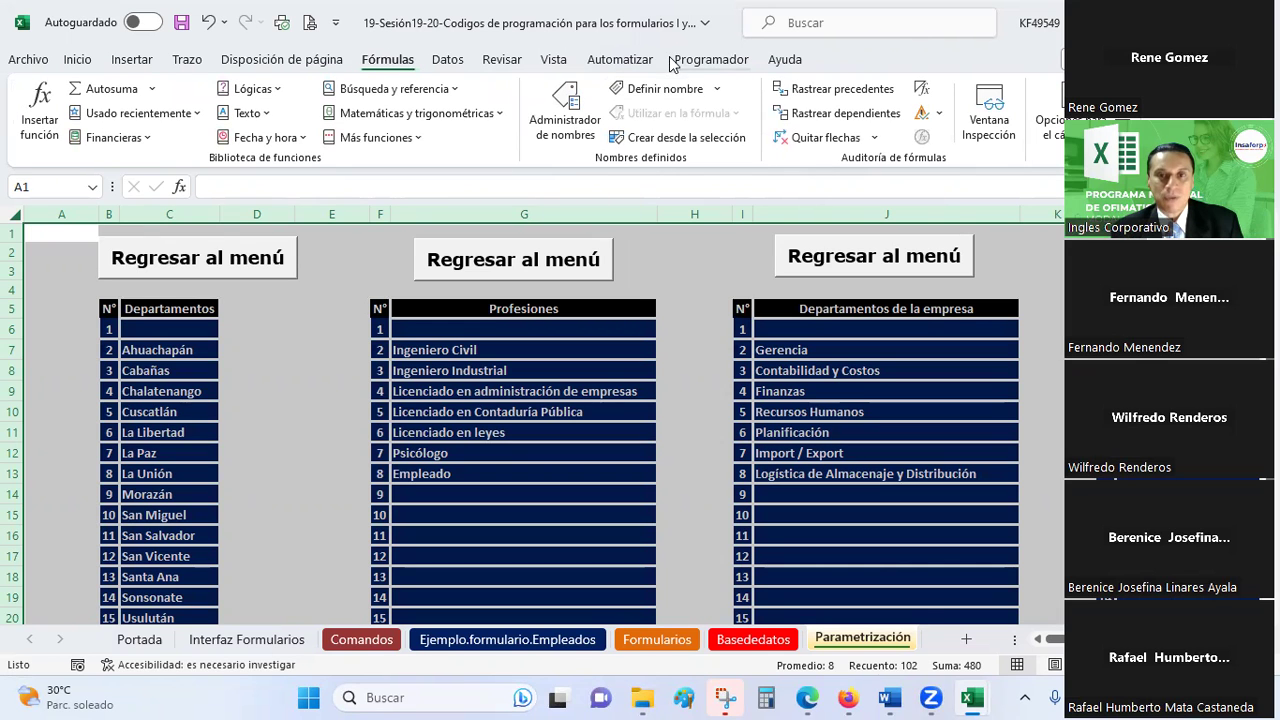
# Test the Regresar al menú button twice, returning from Parametrización to Formularios
pyautogui.click(302, 348)
pyautogui.click(203, 258)
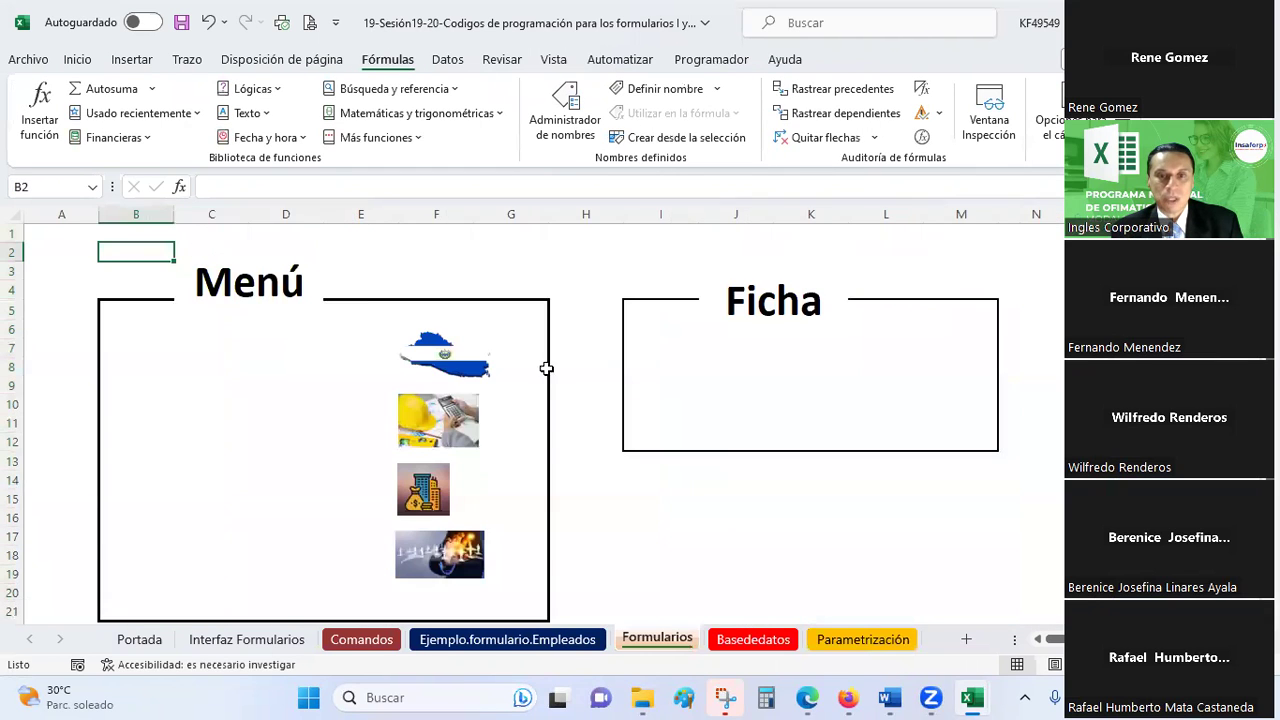
pyautogui.click(855, 641)
pyautogui.moveTo(257, 370); pyautogui.dragTo(257, 349)
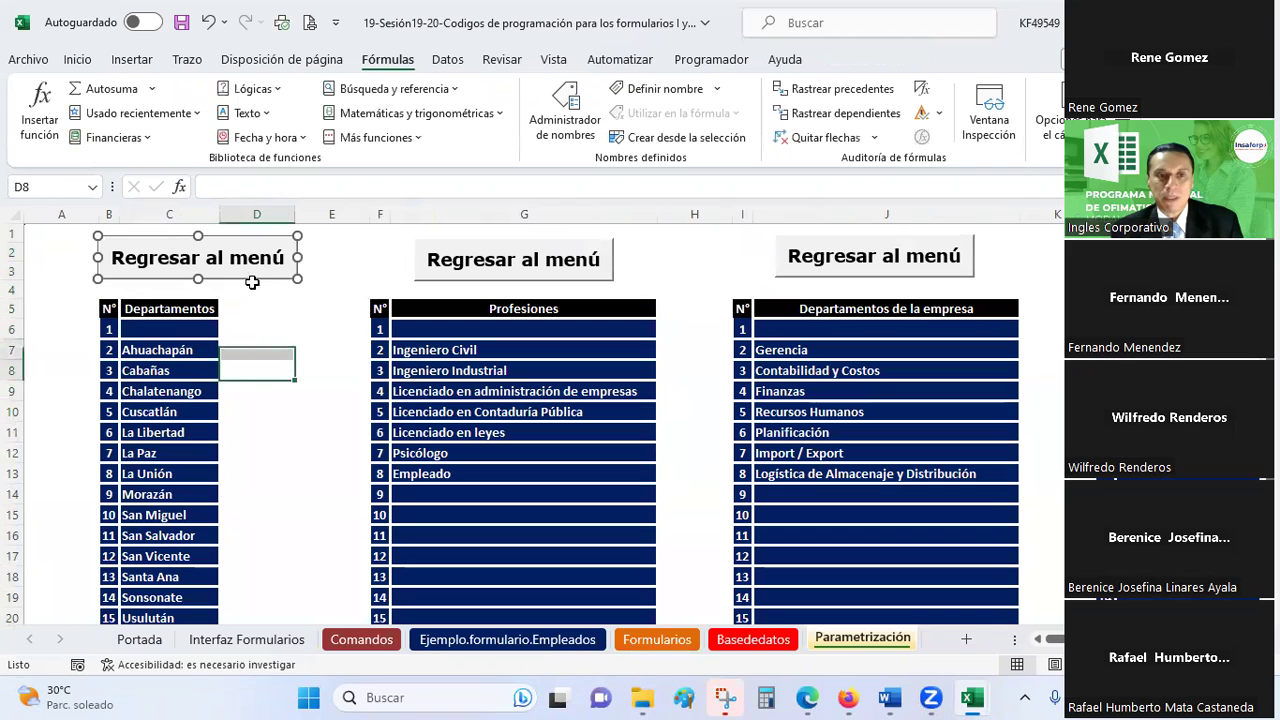
pyautogui.click(255, 260)
# Select cells inside the Menú box and show the Programador ribbon tab
pyautogui.click(253, 362)
pyautogui.click(180, 365)
pyautogui.click(143, 338)
pyautogui.click(274, 369)
pyautogui.click(184, 367)
pyautogui.click(146, 347)
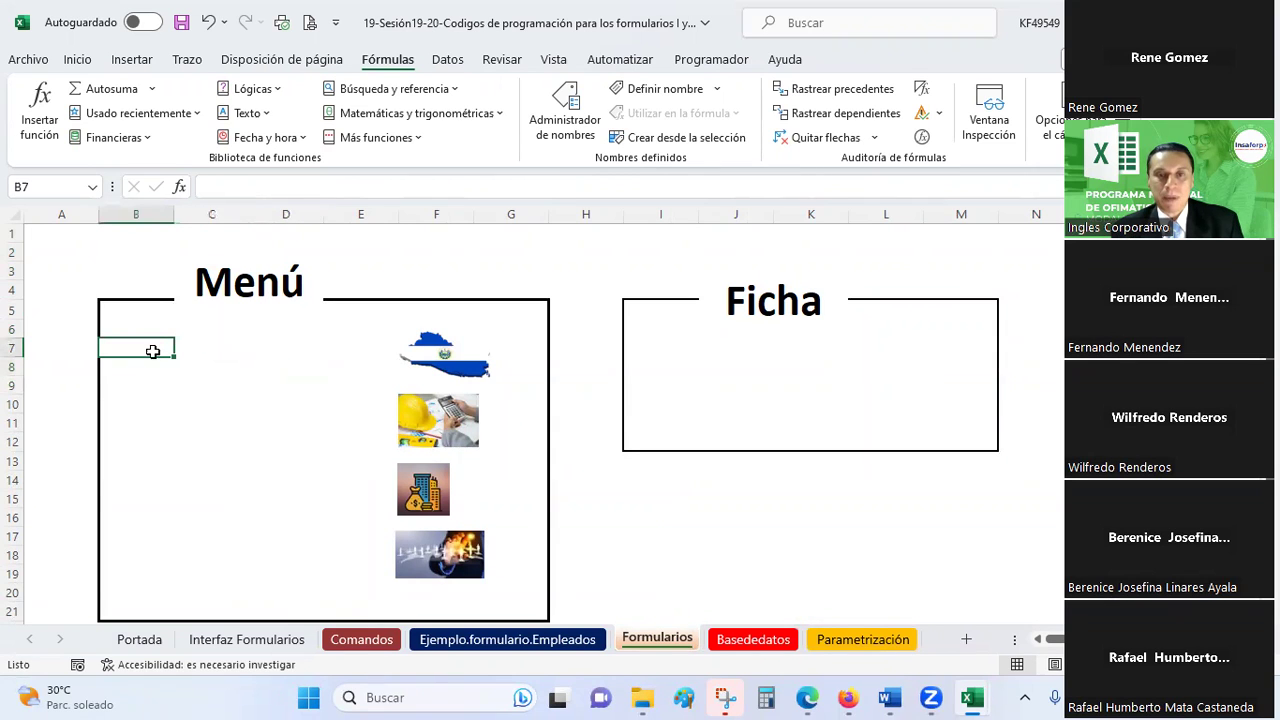
pyautogui.click(682, 65)
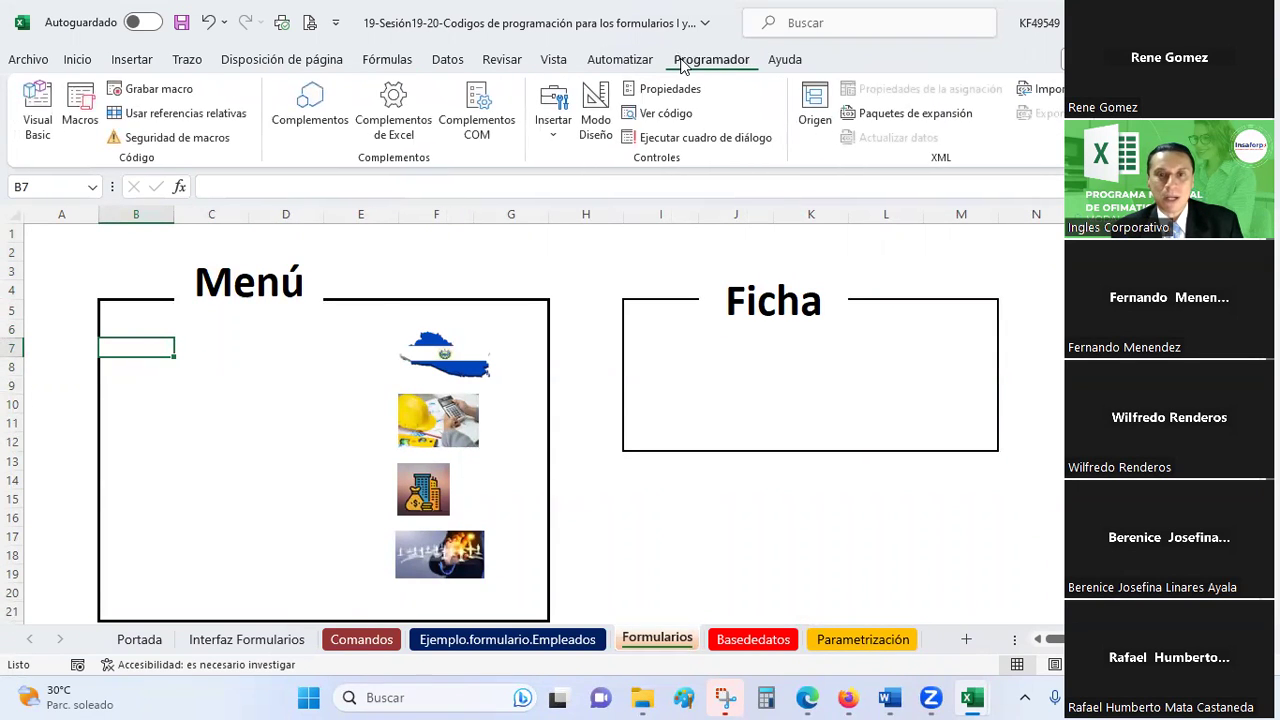
# Preview the Insertar controls list, check Basededatos row 6, and come back to Formularios
pyautogui.click(552, 128)
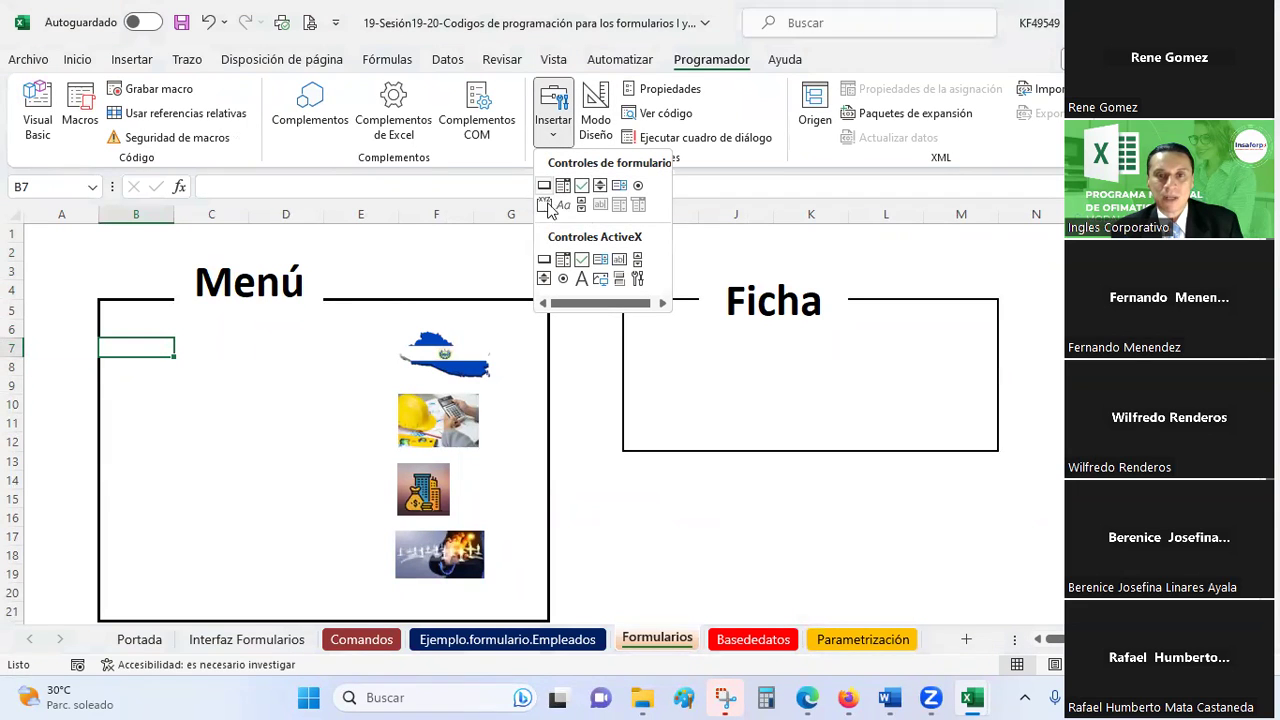
pyautogui.click(761, 260)
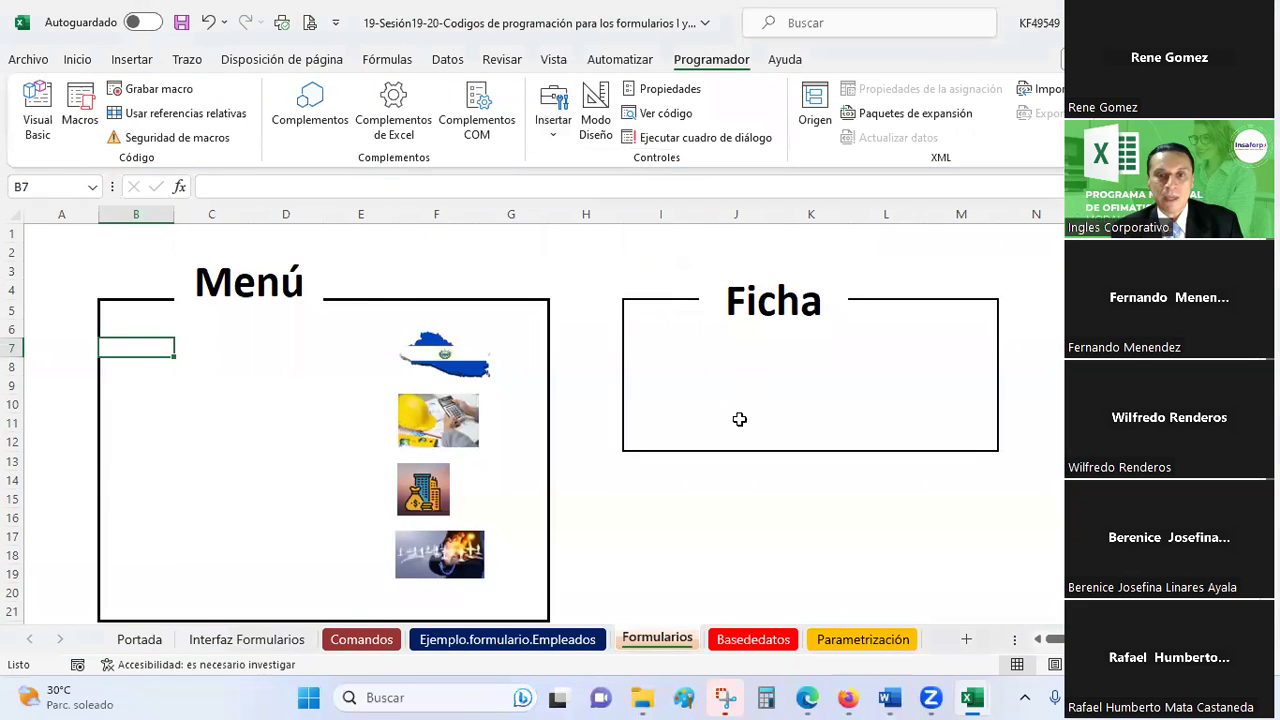
pyautogui.moveTo(677, 349); pyautogui.dragTo(866, 381)
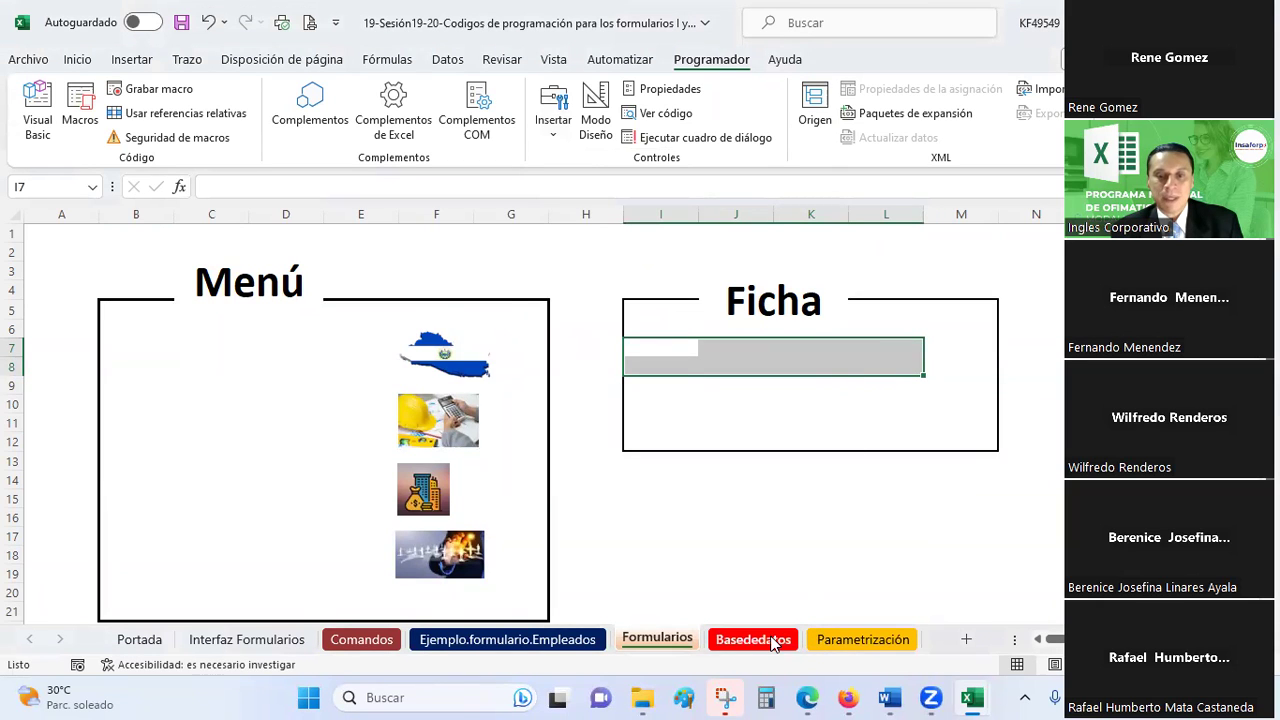
pyautogui.click(773, 645)
pyautogui.moveTo(40, 346)
pyautogui.mouseDown()
pyautogui.moveTo(986, 317)
pyautogui.moveTo(1070, 347)
pyautogui.mouseUp()
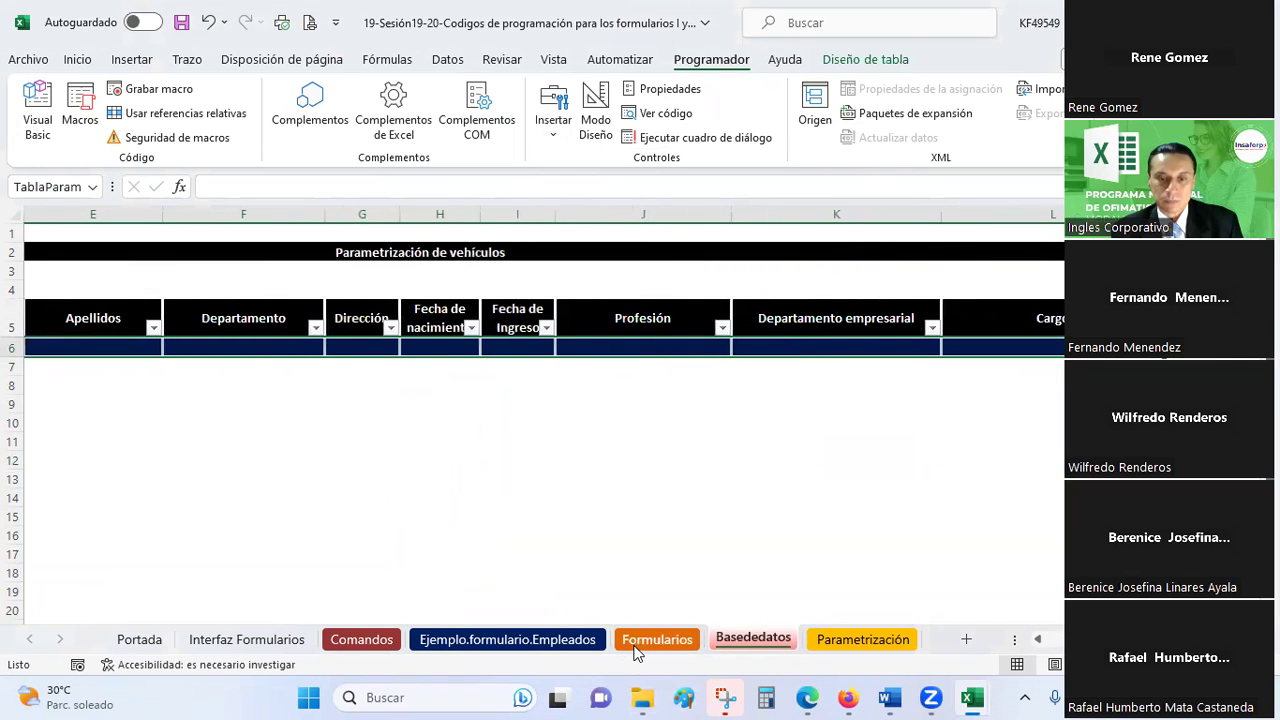
pyautogui.click(634, 645)
pyautogui.click(582, 324)
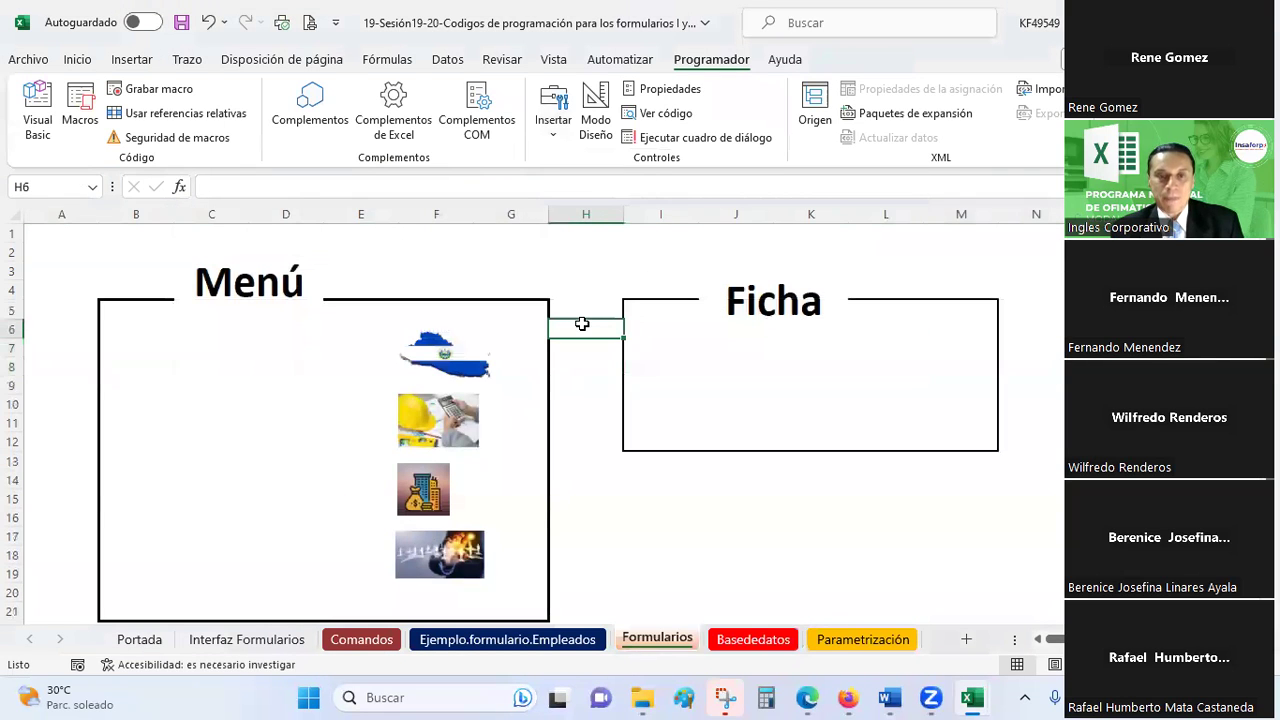
pyautogui.click(155, 347)
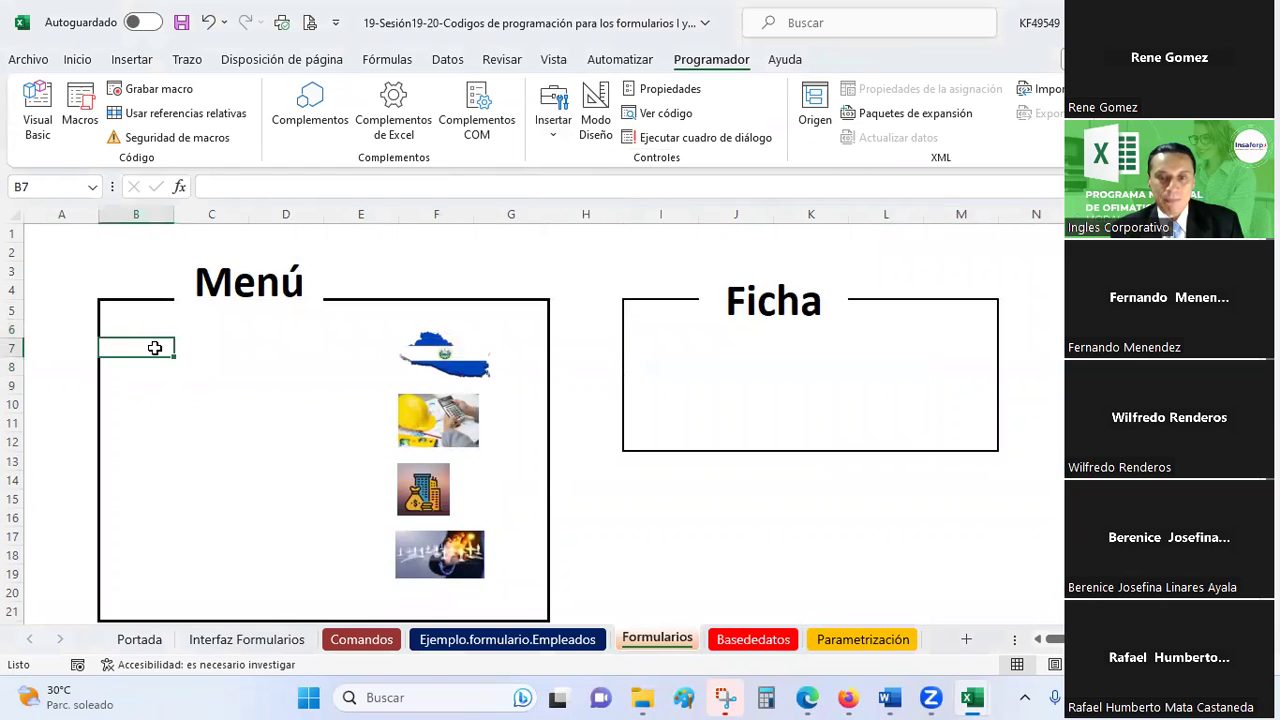
# Compare with the example menu sheet, then open the Insertar controls gallery on Formularios
pyautogui.click(482, 646)
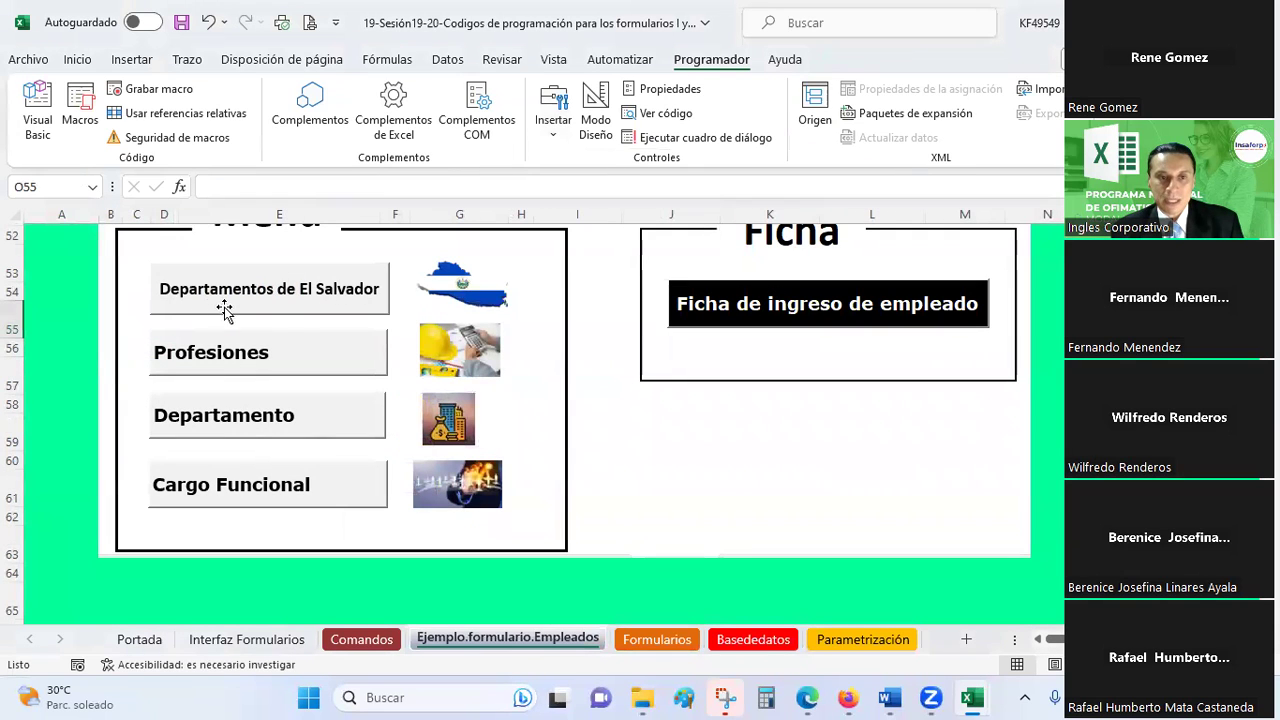
pyautogui.click(650, 646)
pyautogui.click(562, 325)
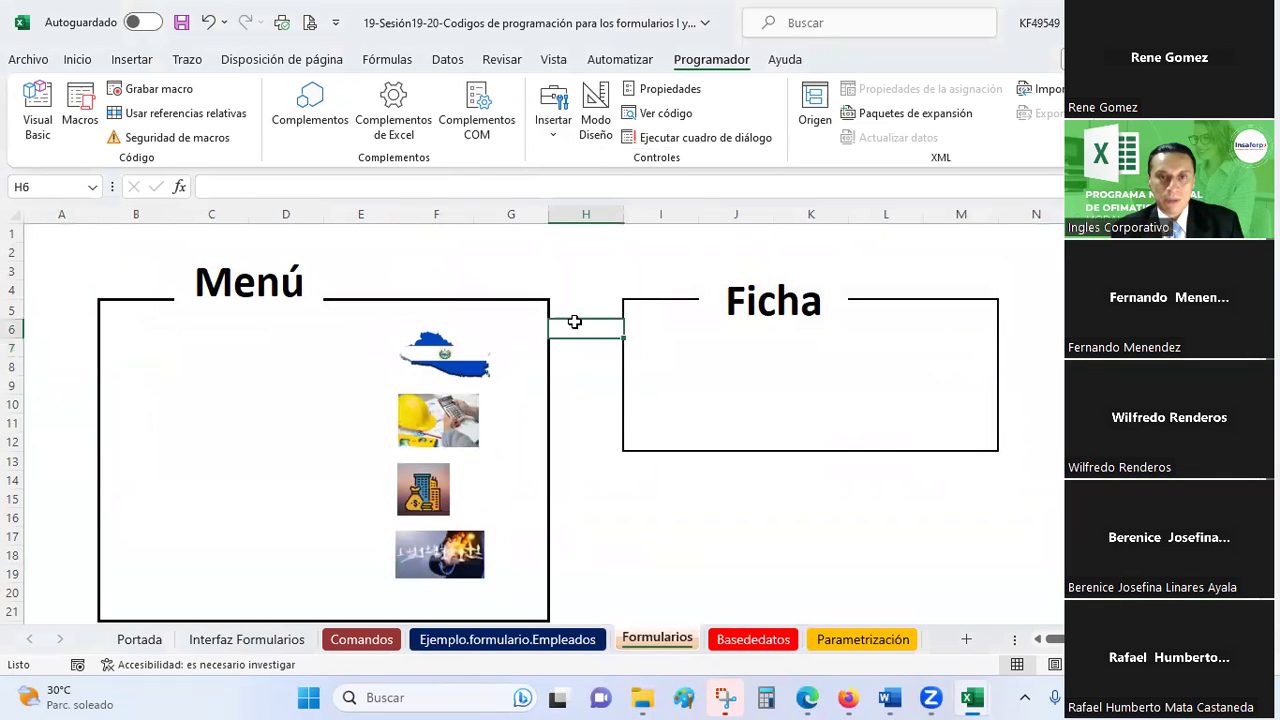
pyautogui.click(555, 135)
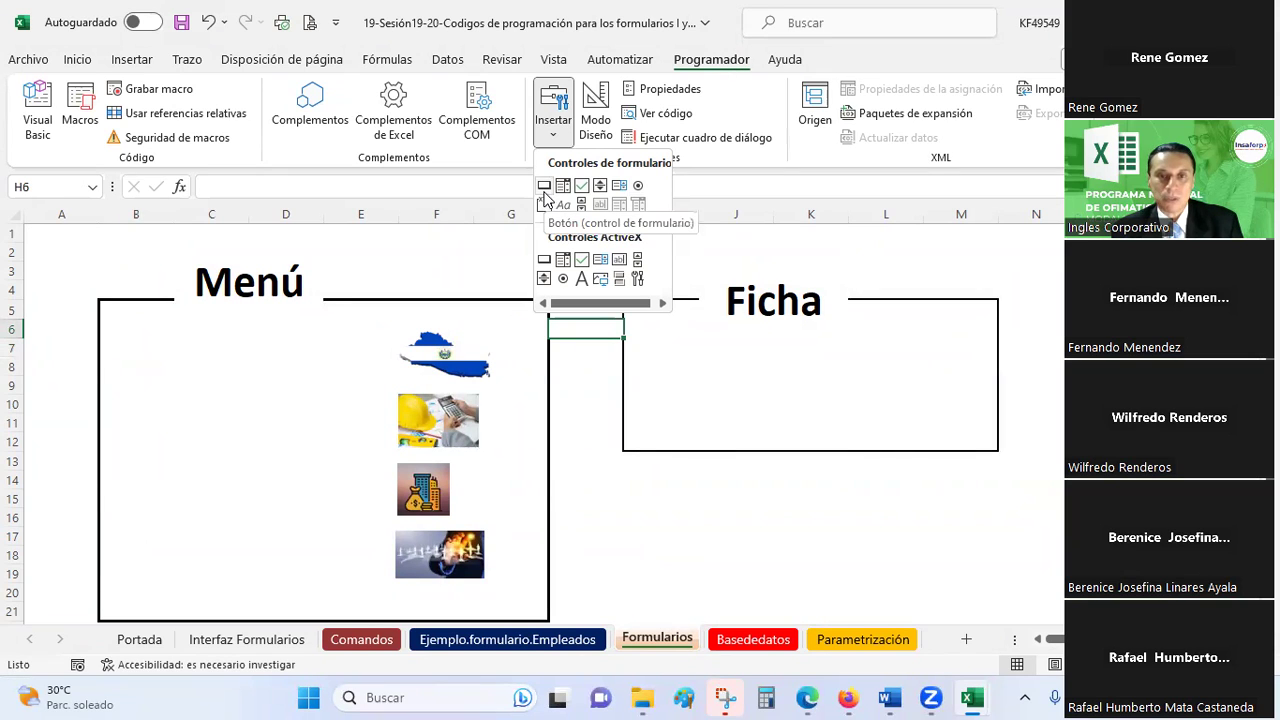
# Draw a Botón 1 form button in the Menú box and dismiss Asignar macro, leaving it unlinked
pyautogui.click(545, 186)
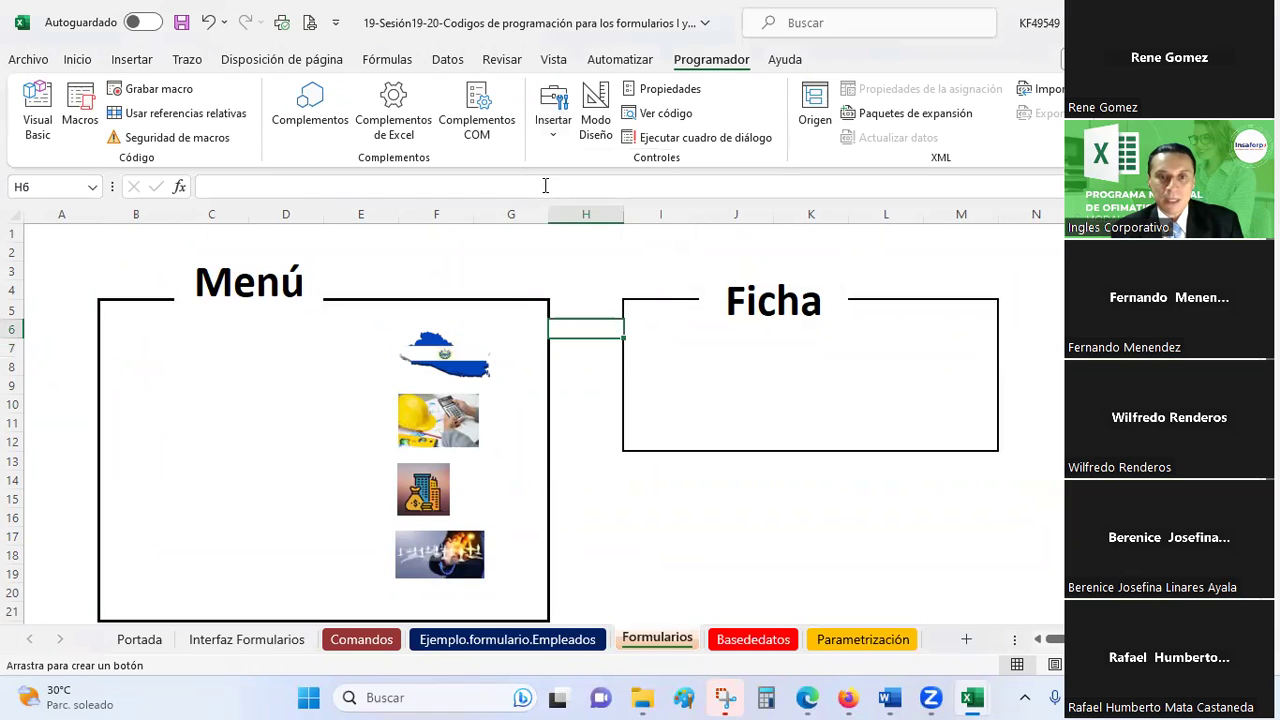
pyautogui.moveTo(117, 328); pyautogui.dragTo(370, 382)
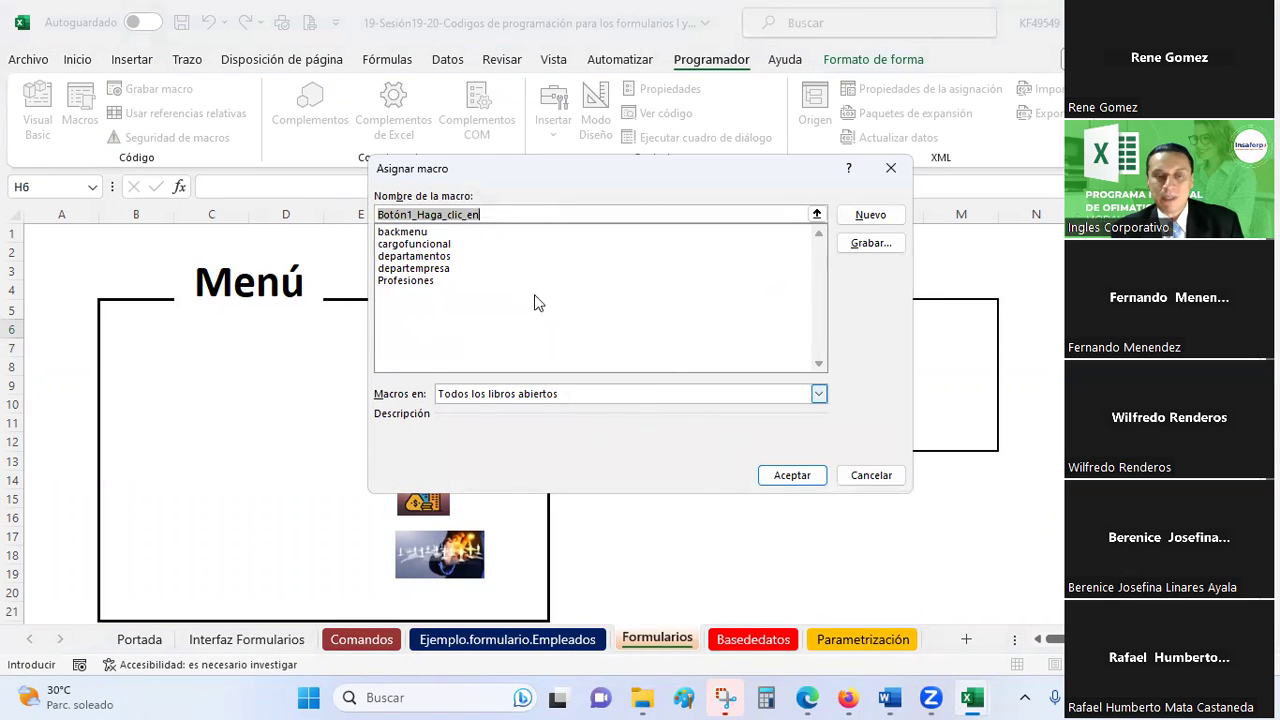
pyautogui.click(481, 216)
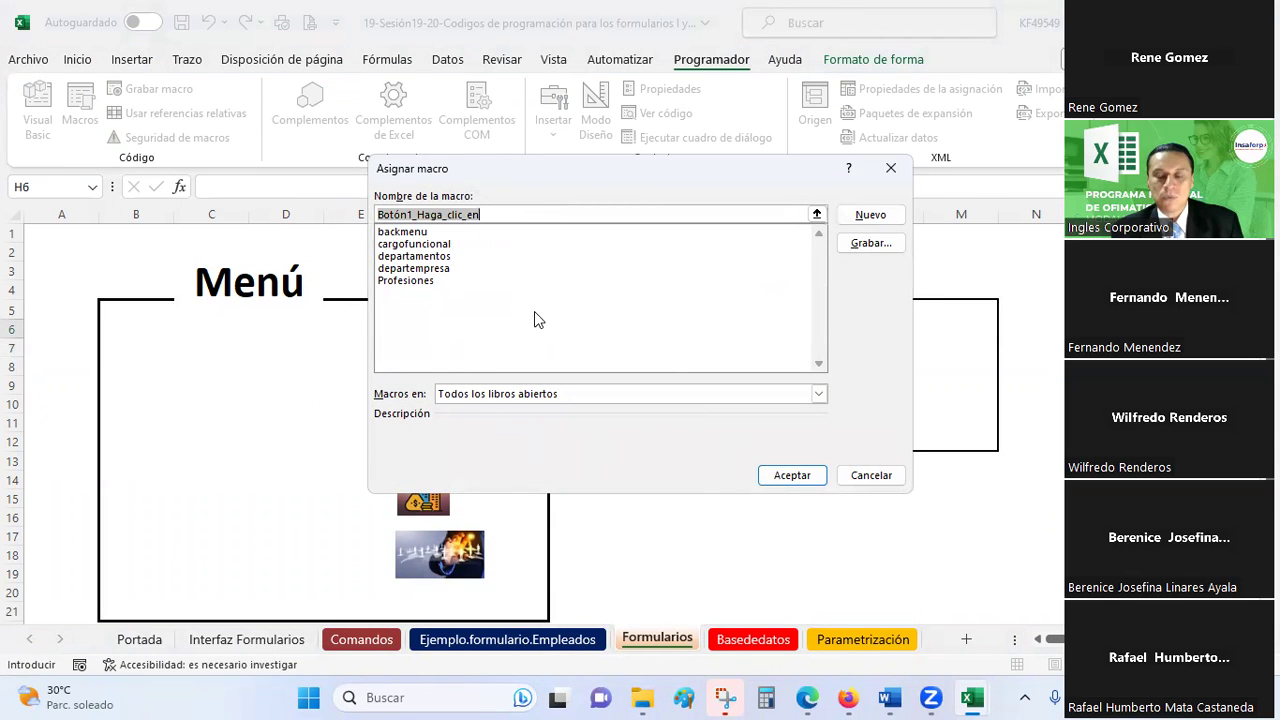
pyautogui.hotkey('shift', 'Home')
pyautogui.press('End')
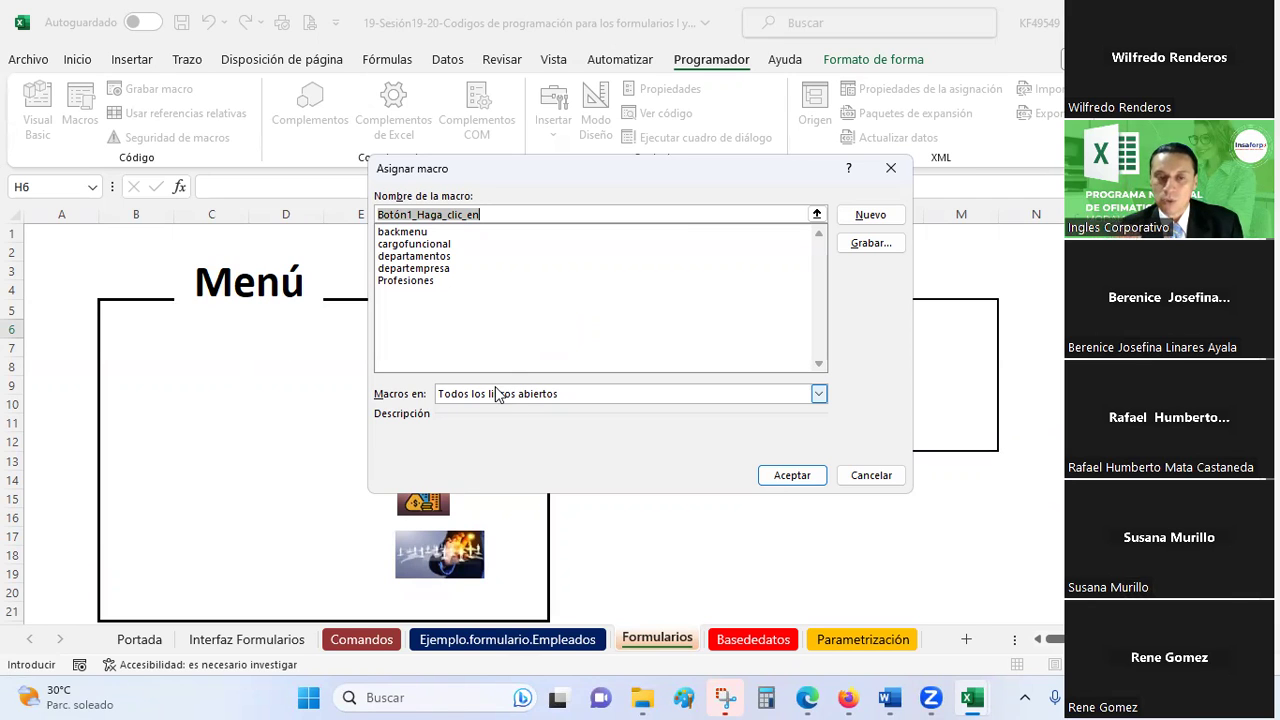
pyautogui.press('Escape')
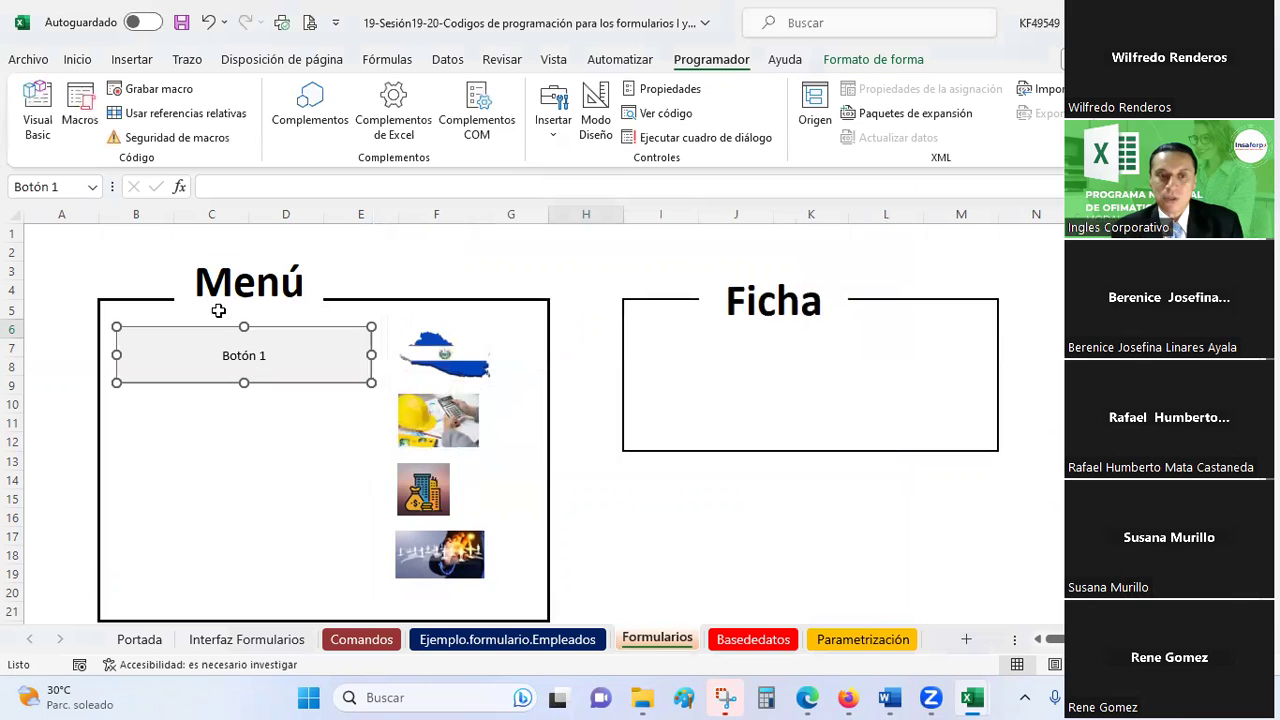
# Browse the Botón 1 Formato de control pages and close them without changes
pyautogui.rightClick(236, 353)
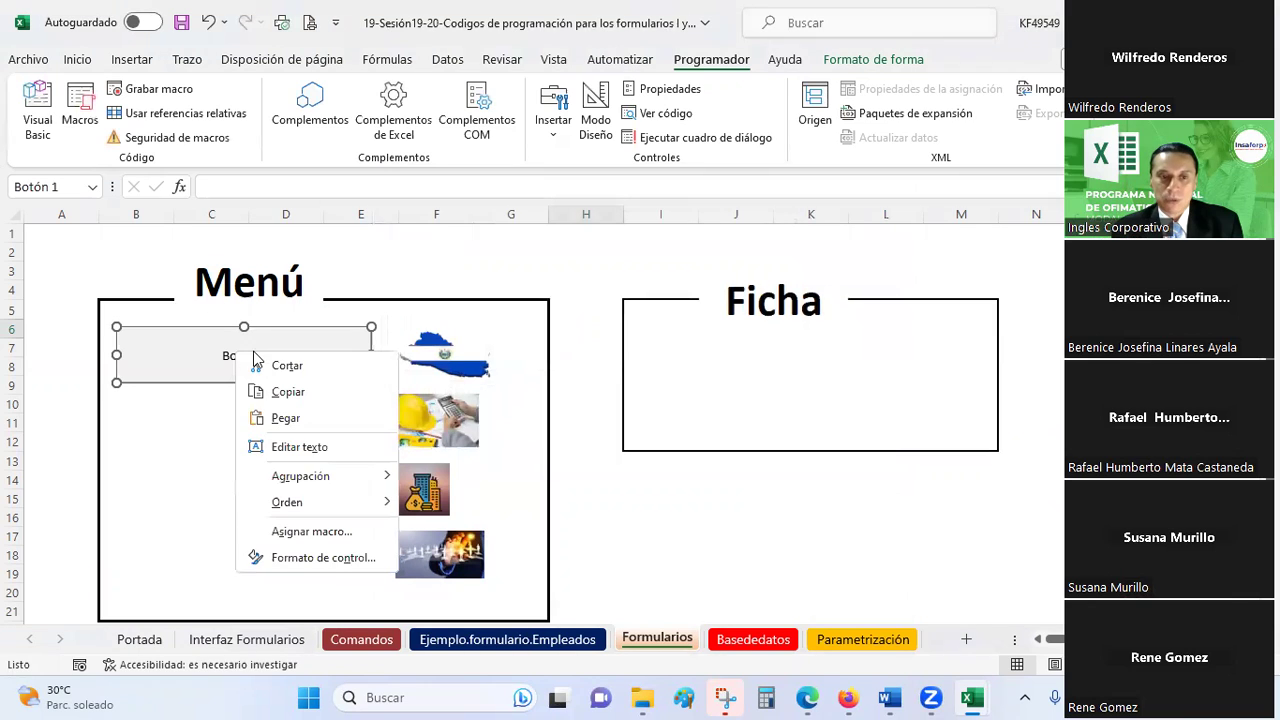
pyautogui.click(322, 562)
pyautogui.click(613, 188)
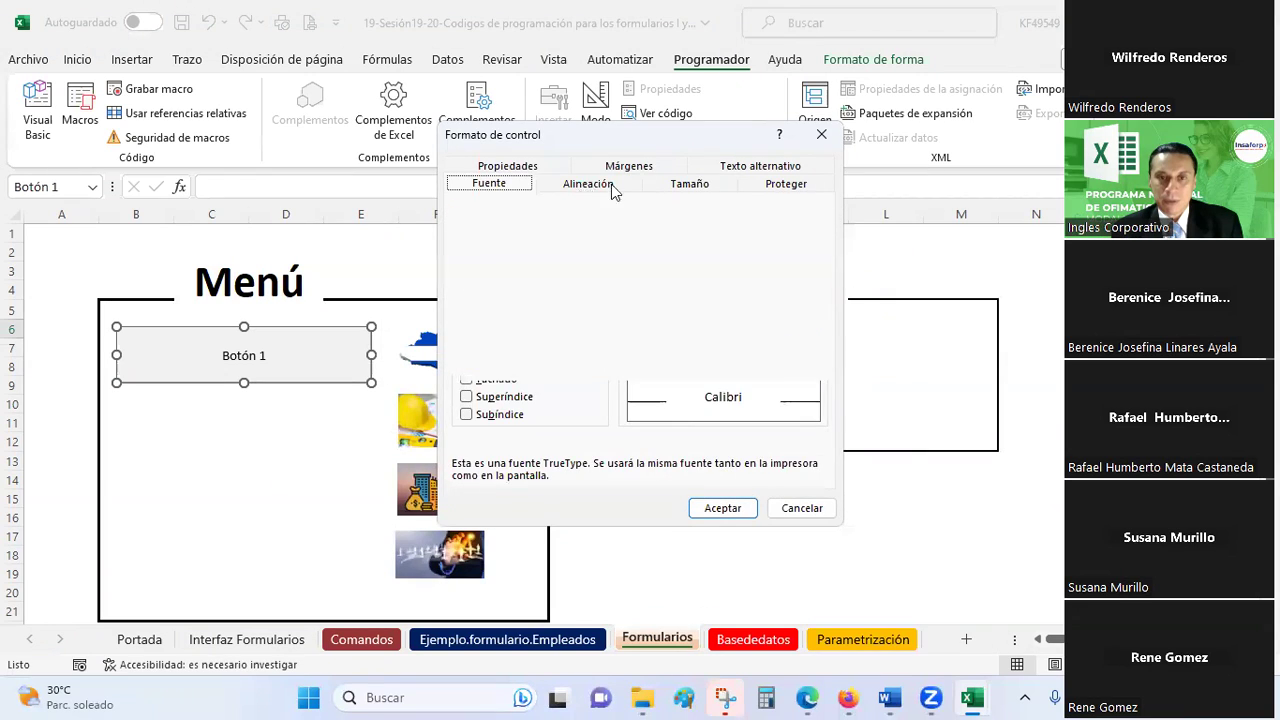
pyautogui.click(686, 183)
pyautogui.click(786, 183)
pyautogui.click(760, 166)
pyautogui.click(660, 166)
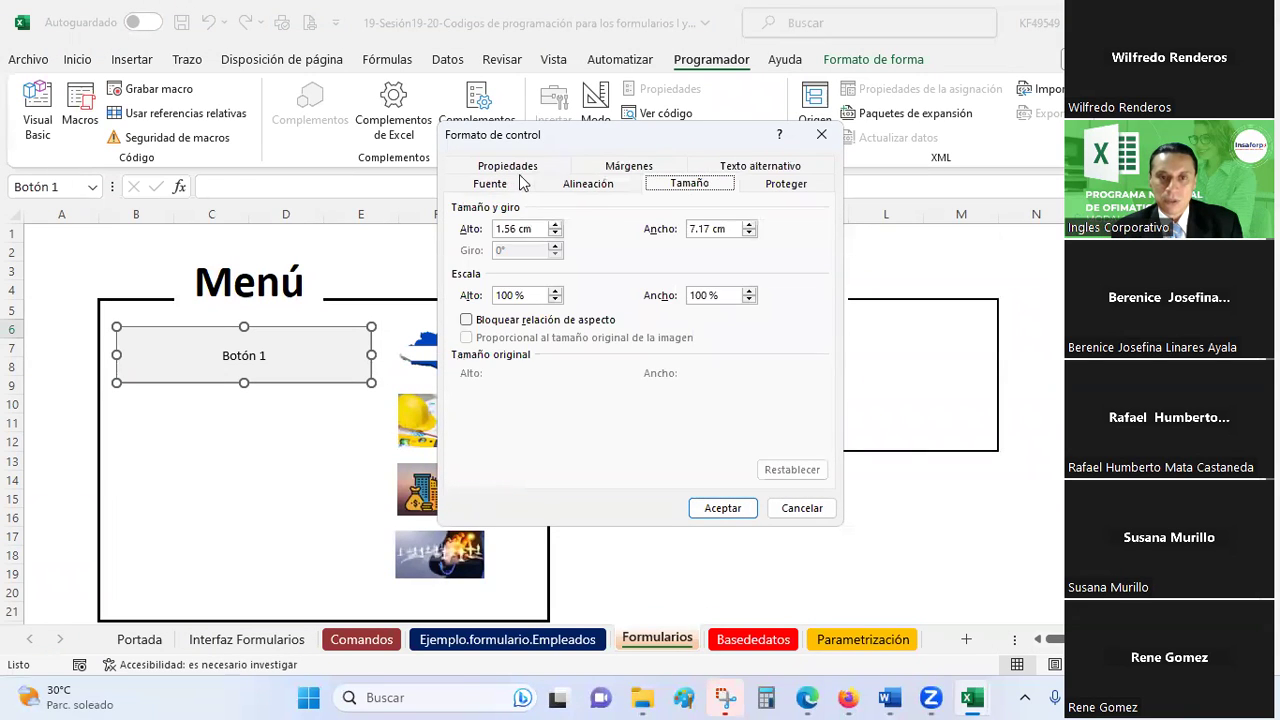
pyautogui.click(517, 183)
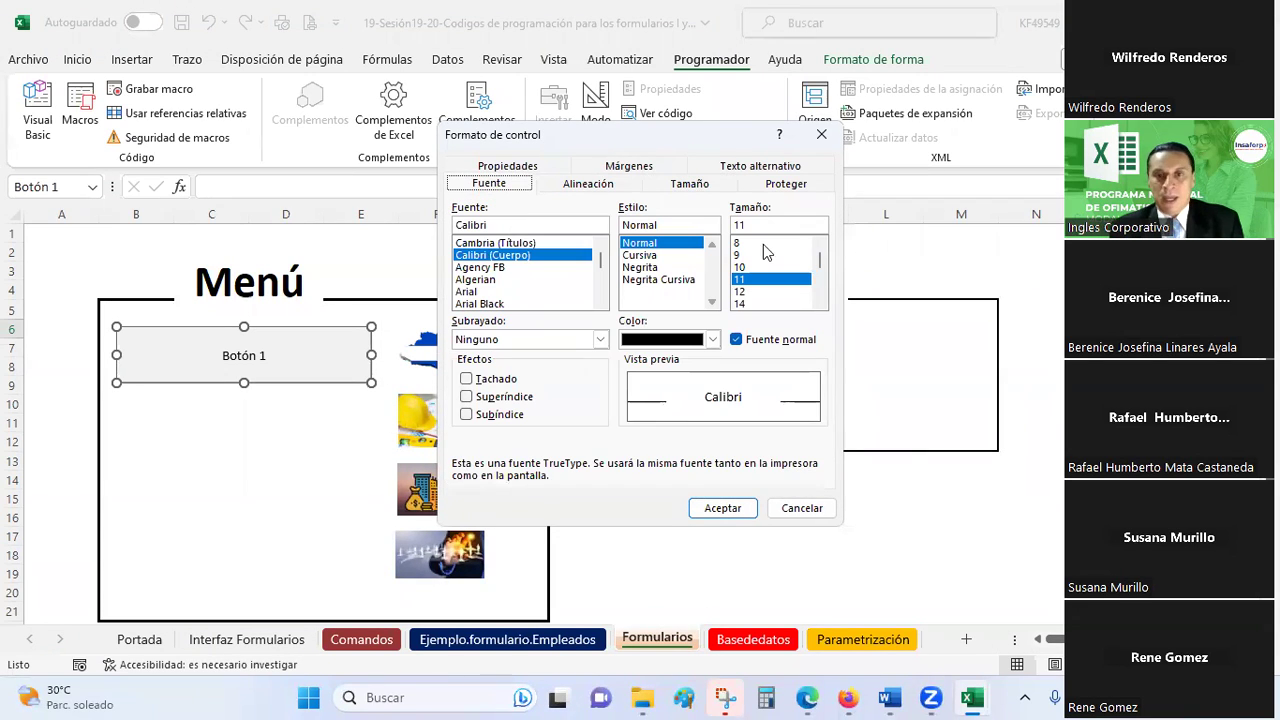
pyautogui.press('Escape')
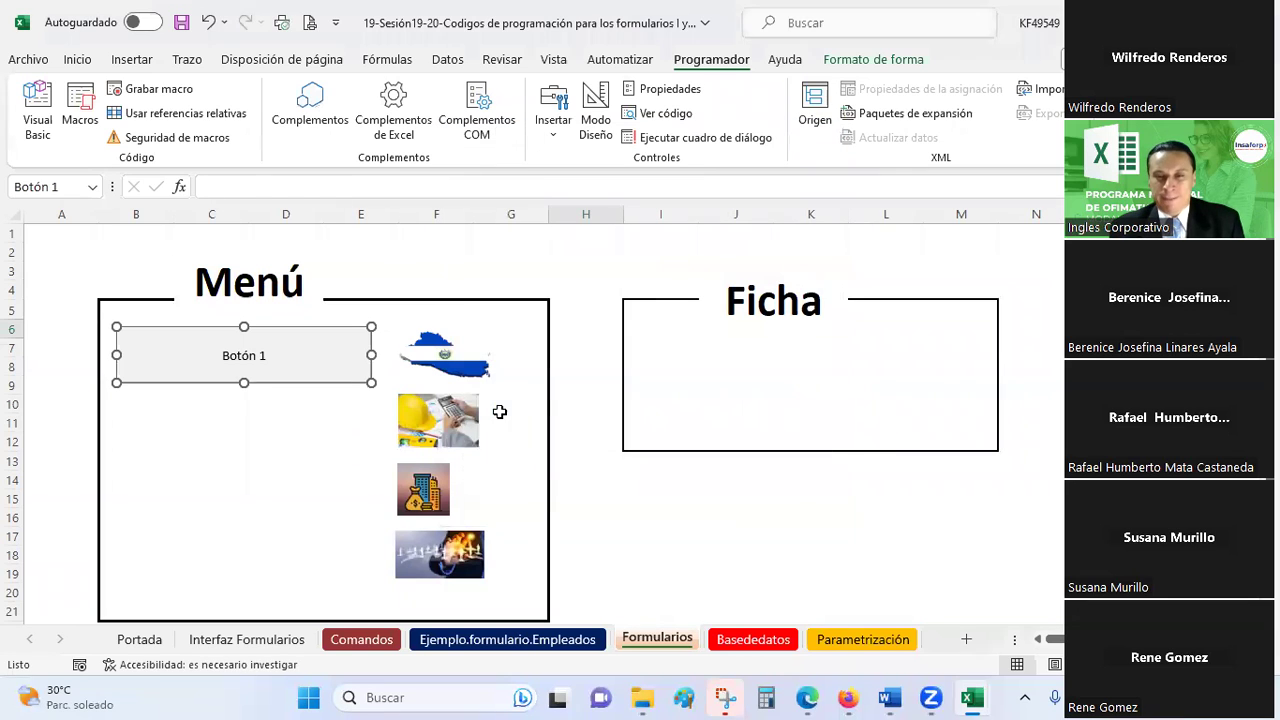
# With Modo Diseño on, set the Botón 1 caption font to Verdana, Negrita, size 14
pyautogui.click(598, 105)
pyautogui.rightClick(355, 369)
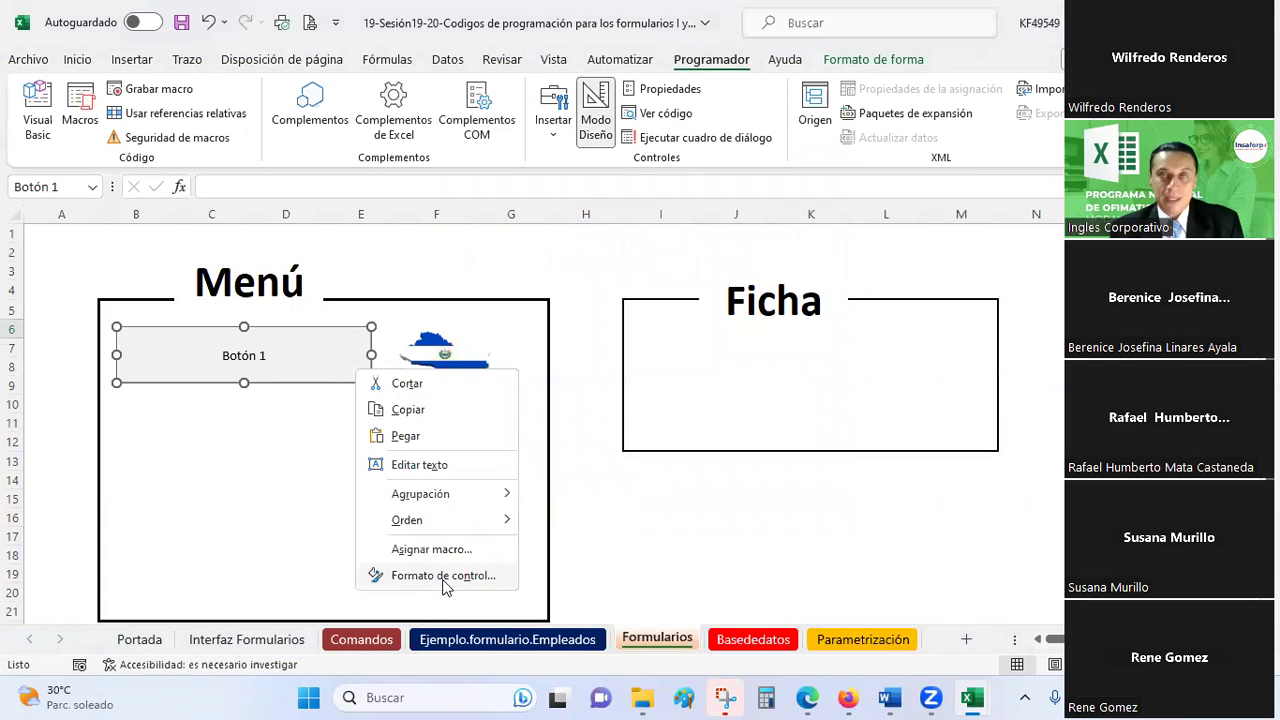
pyautogui.click(445, 576)
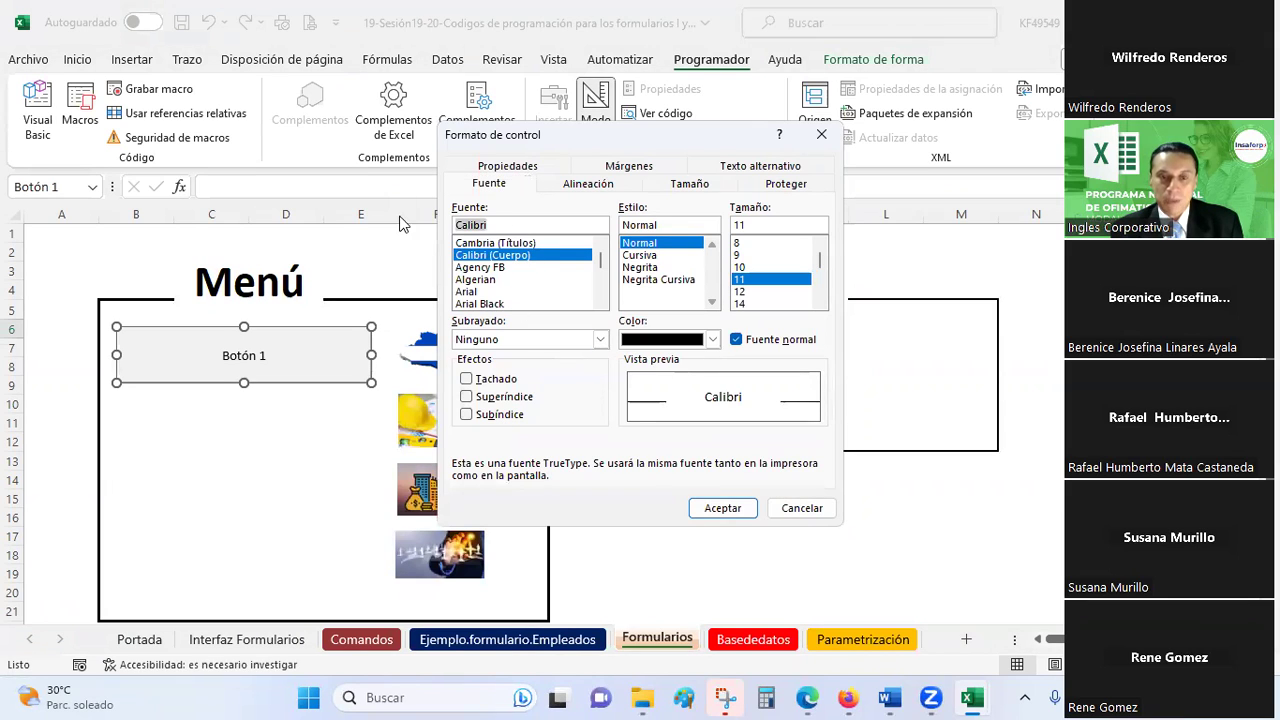
pyautogui.write('verd')
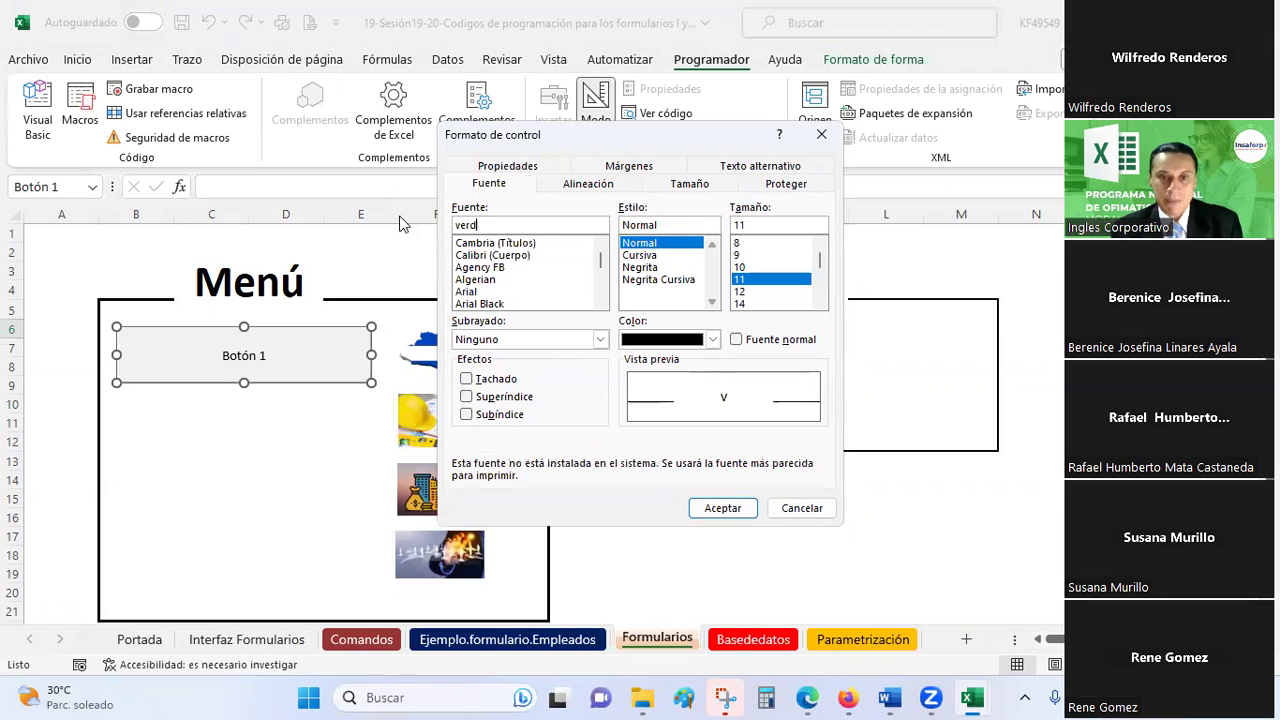
pyautogui.write('a')
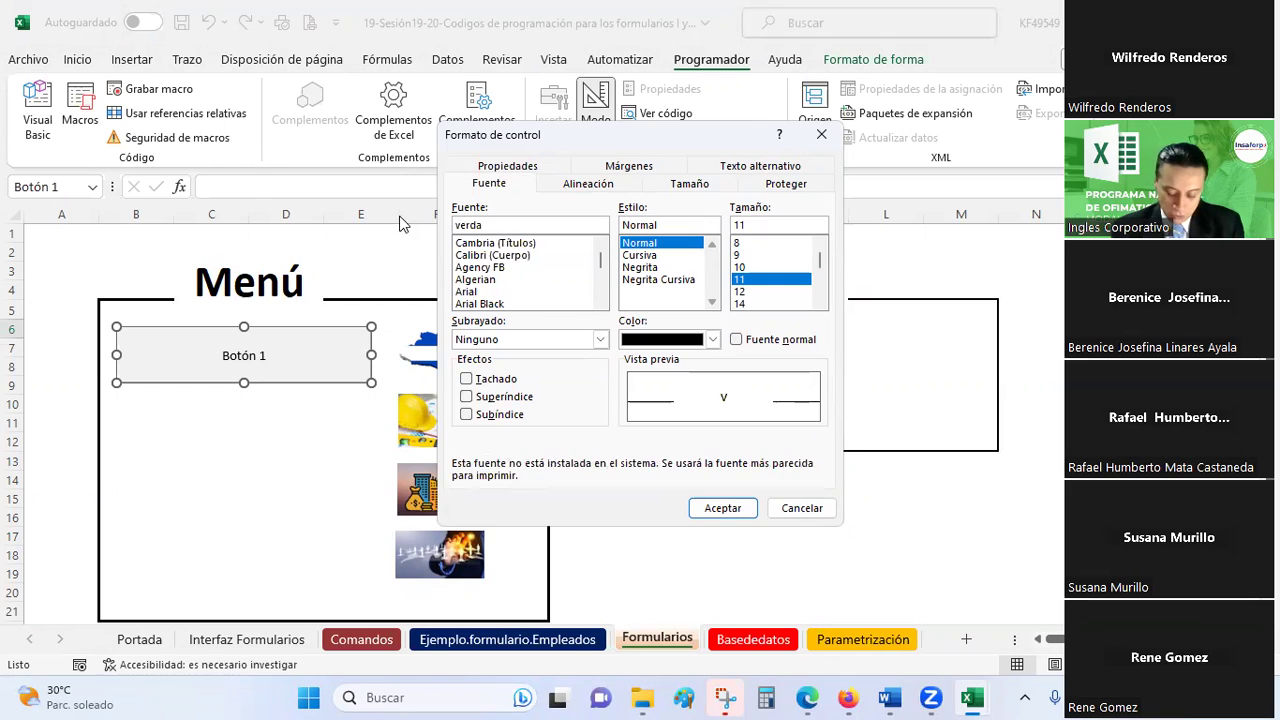
pyautogui.write('na')
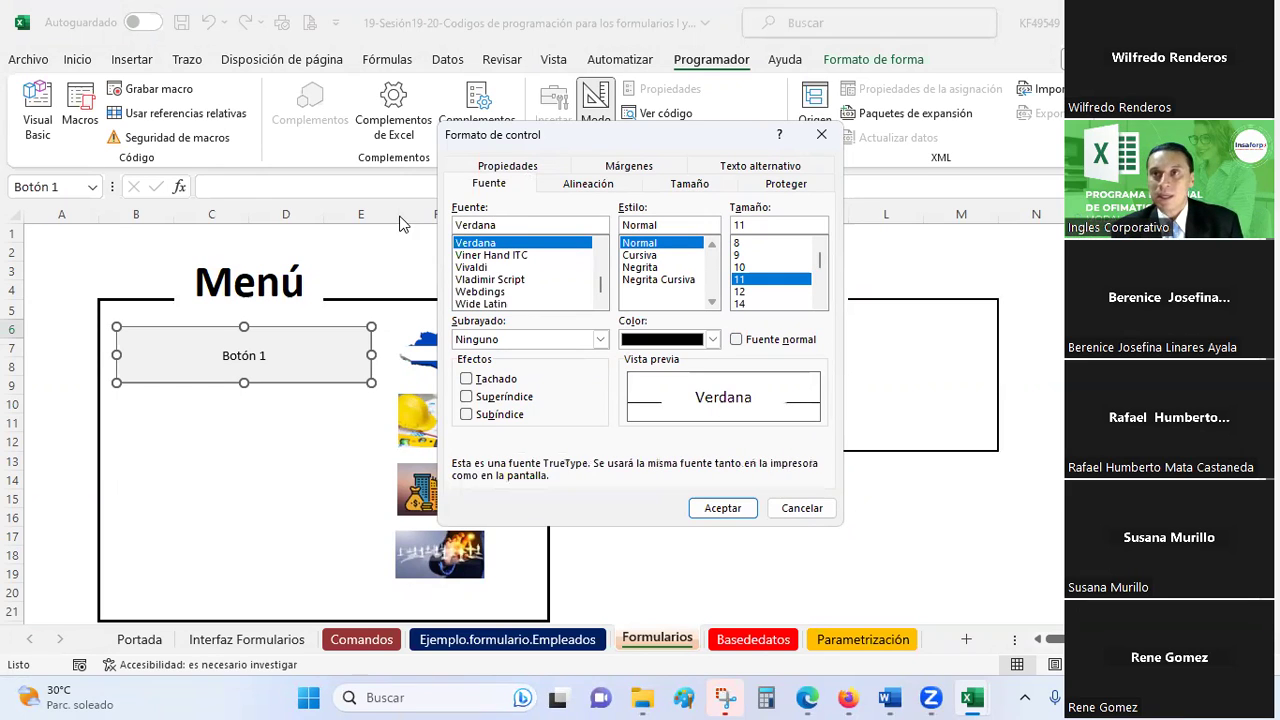
pyautogui.click(644, 278)
pyautogui.click(645, 267)
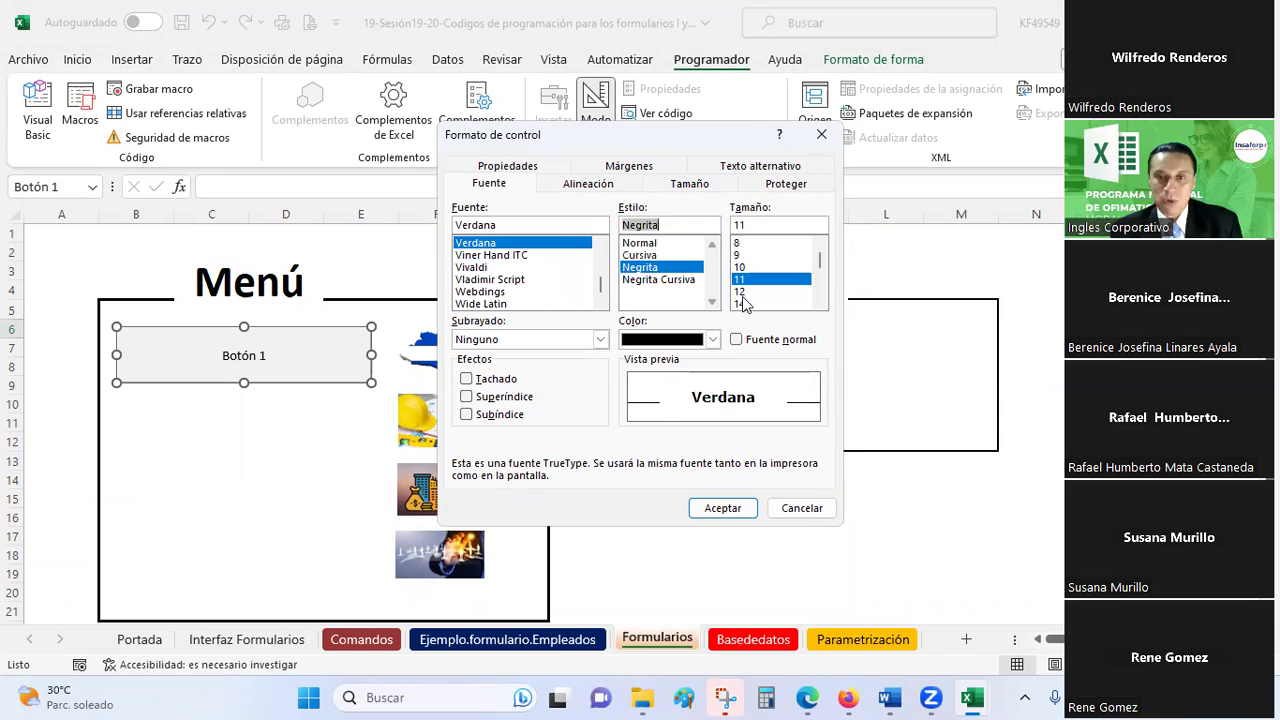
pyautogui.click(742, 303)
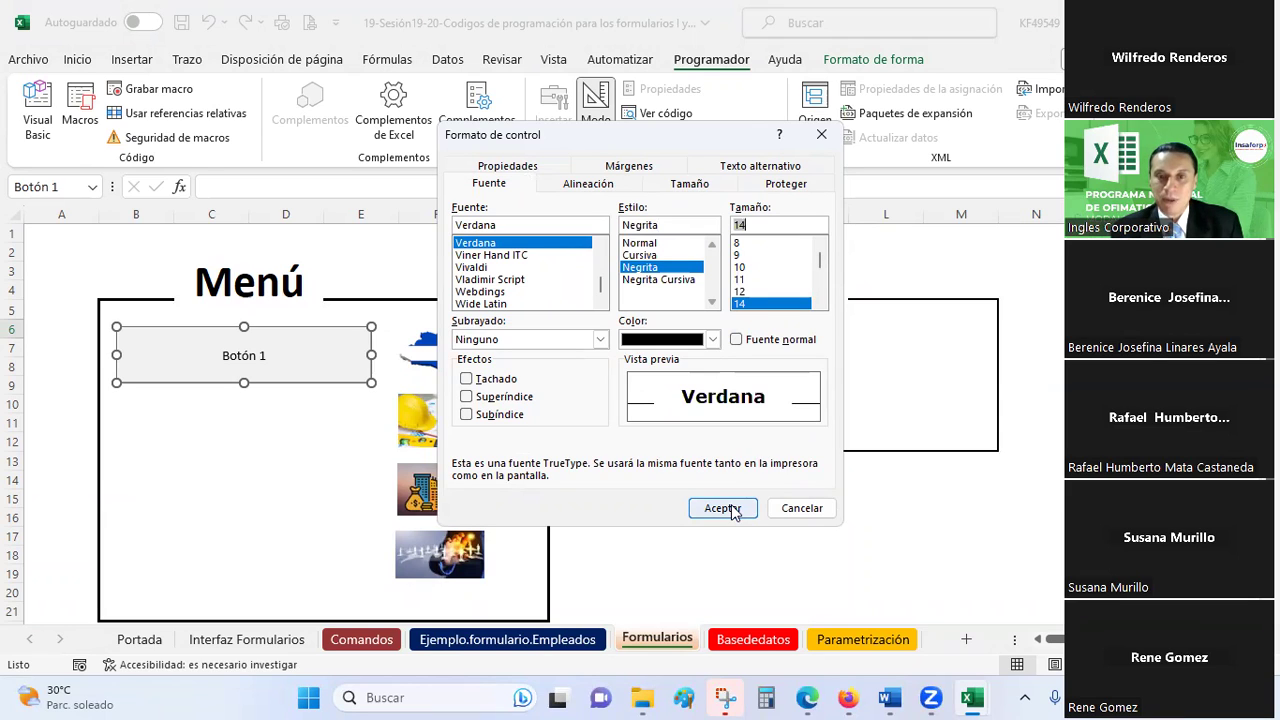
pyautogui.click(712, 339)
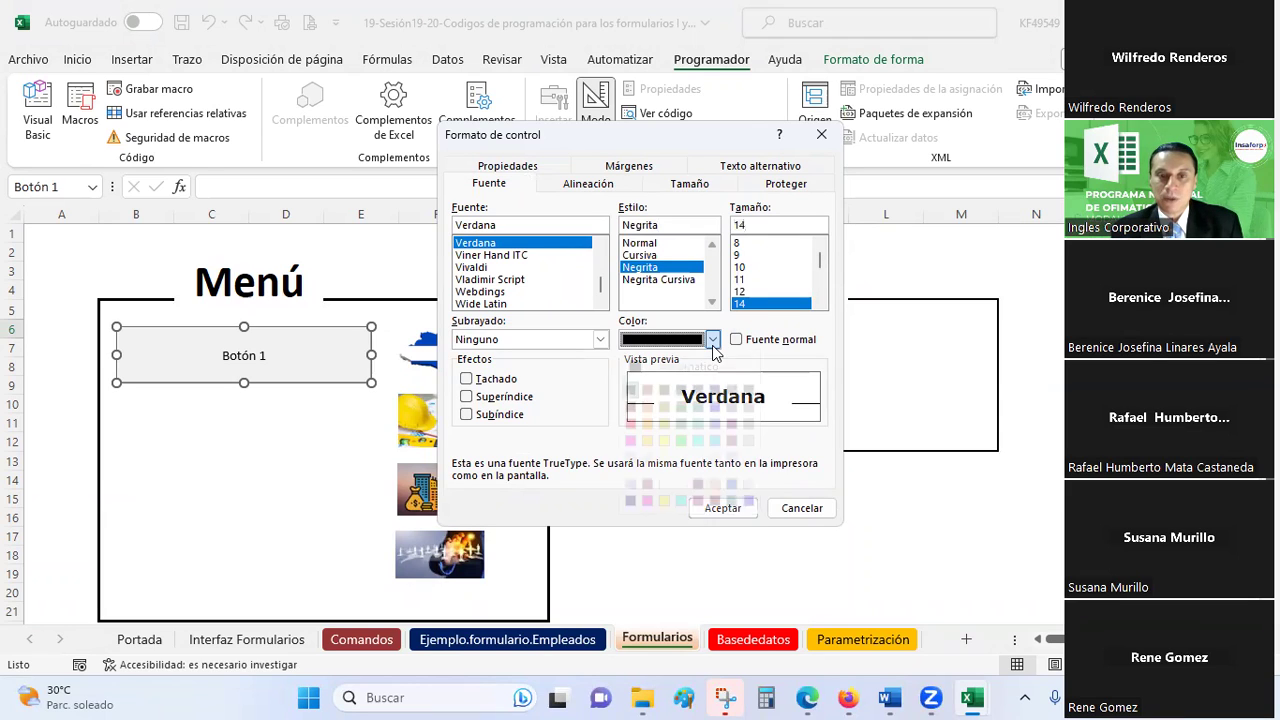
pyautogui.click(712, 339)
pyautogui.click(728, 510)
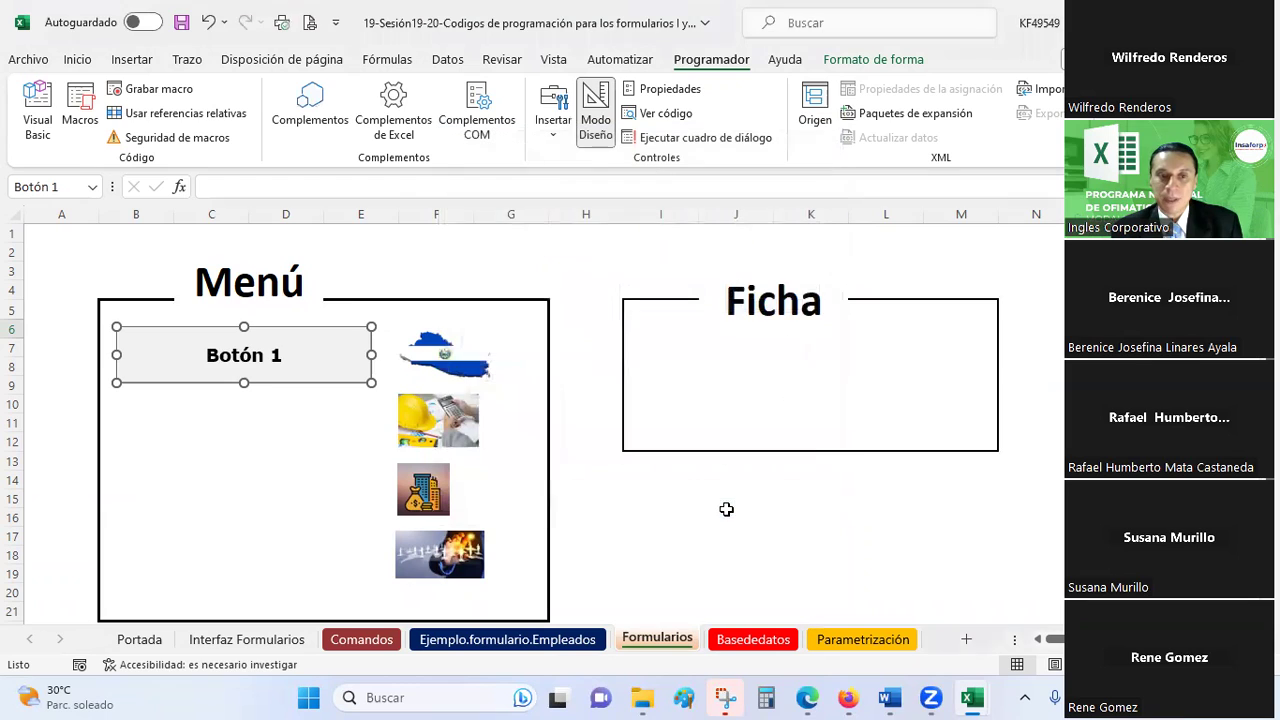
# Replace the 'Botón 1' caption with 'Departamentos de El Salvador'
pyautogui.click(211, 356)
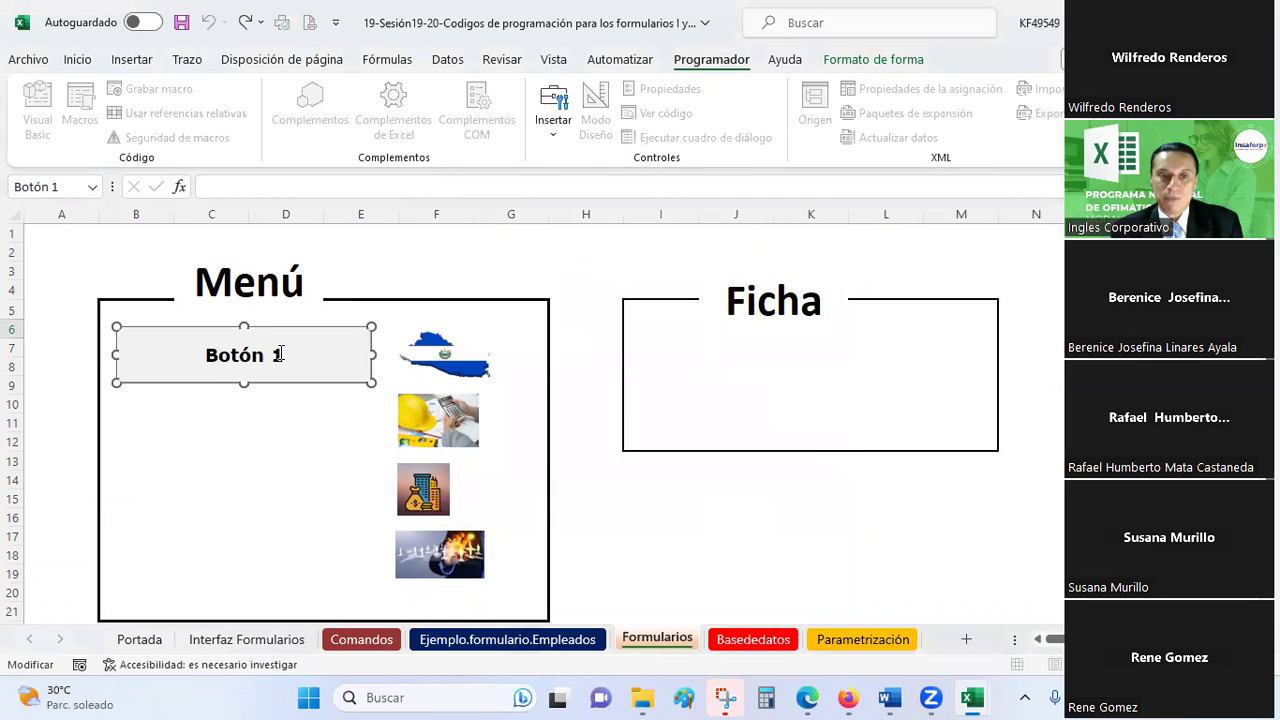
pyautogui.press('Escape')
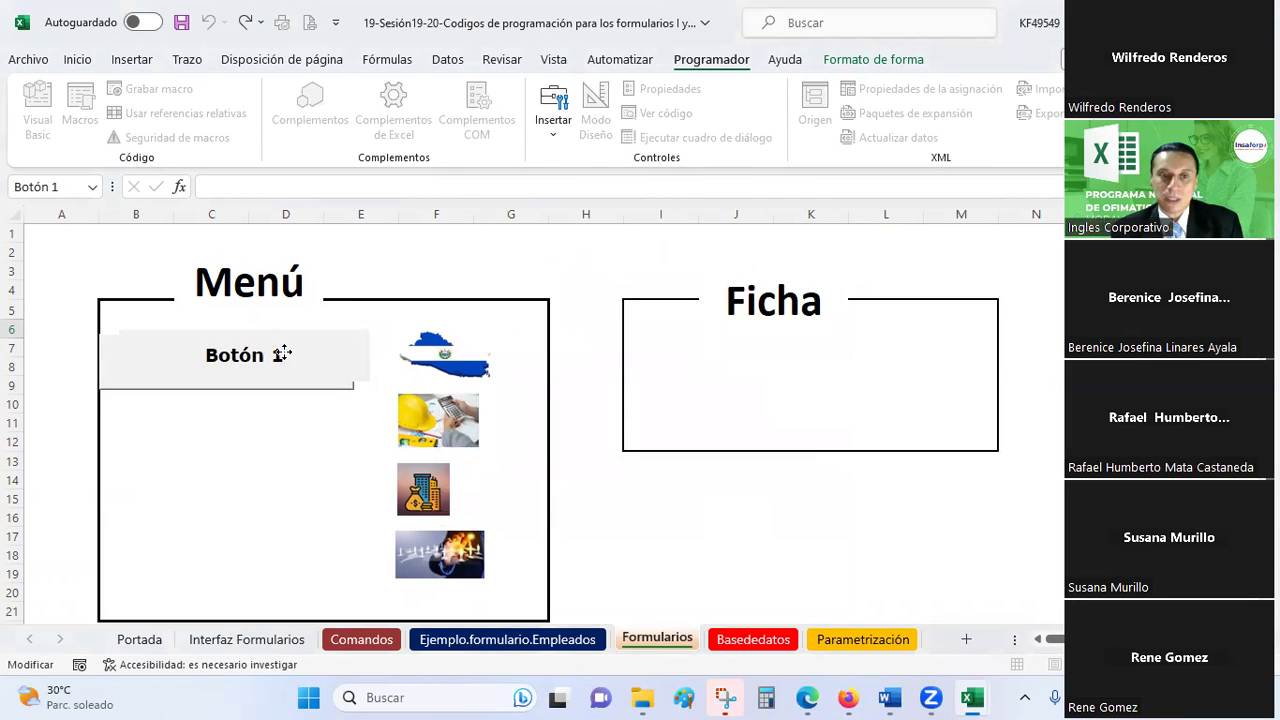
pyautogui.press('BackSpace')
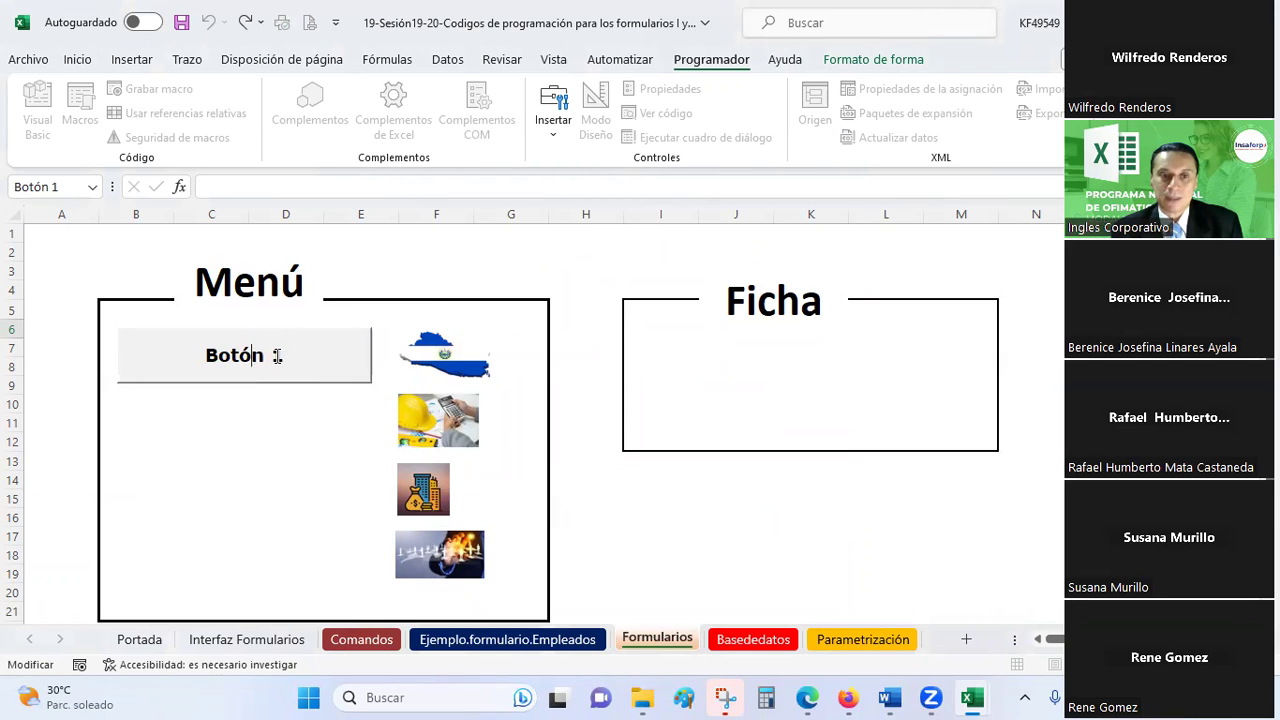
pyautogui.moveTo(277, 356); pyautogui.dragTo(208, 358)
pyautogui.press('BackSpace')
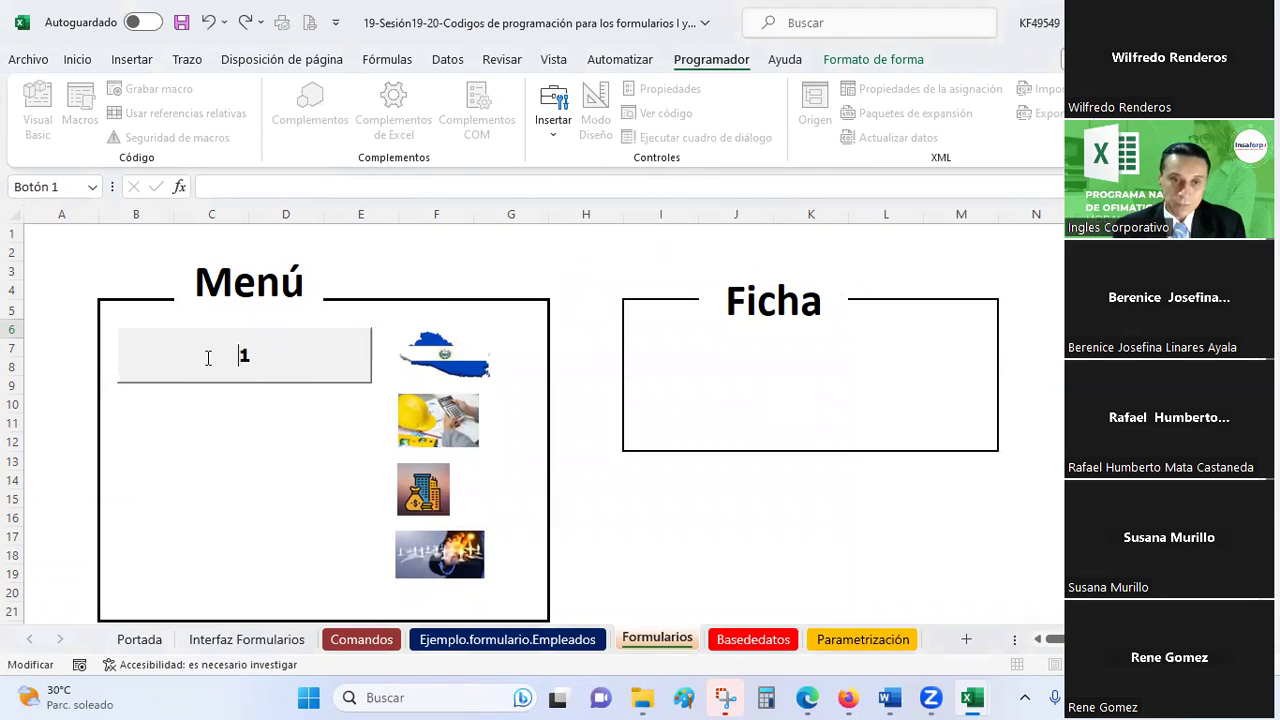
pyautogui.write('Departamentos de El Salvador')
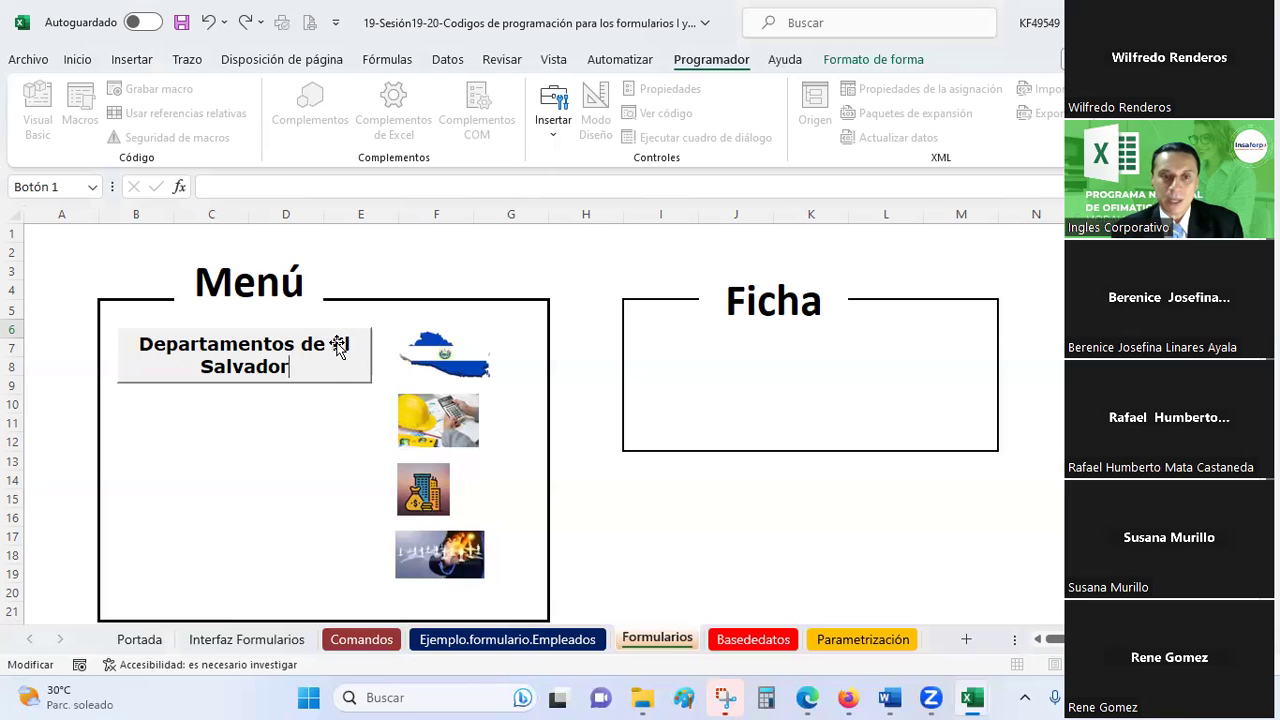
# Left-align the 'Departamentos de El Salvador' caption from Inicio, then view the Ejemplo.formulario.Empleados sheet
pyautogui.click(300, 437)
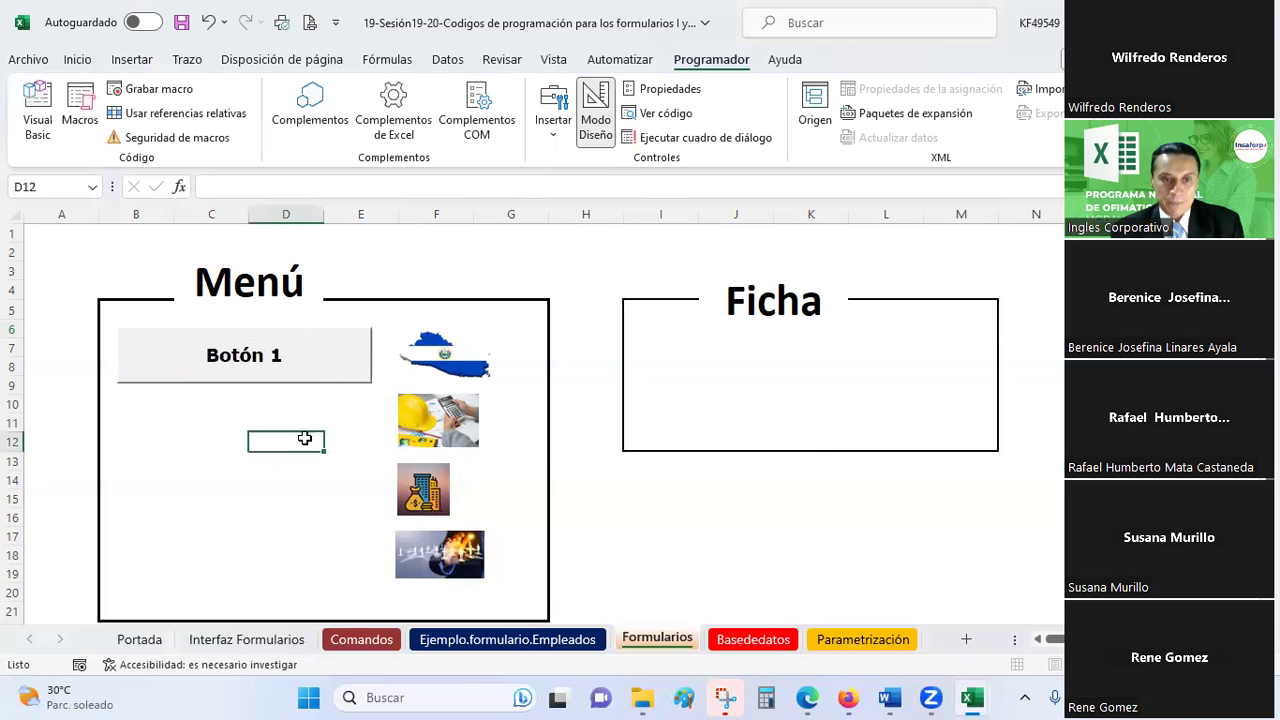
pyautogui.keyDown('ctrl'); pyautogui.click(272, 355); pyautogui.keyUp('ctrl')
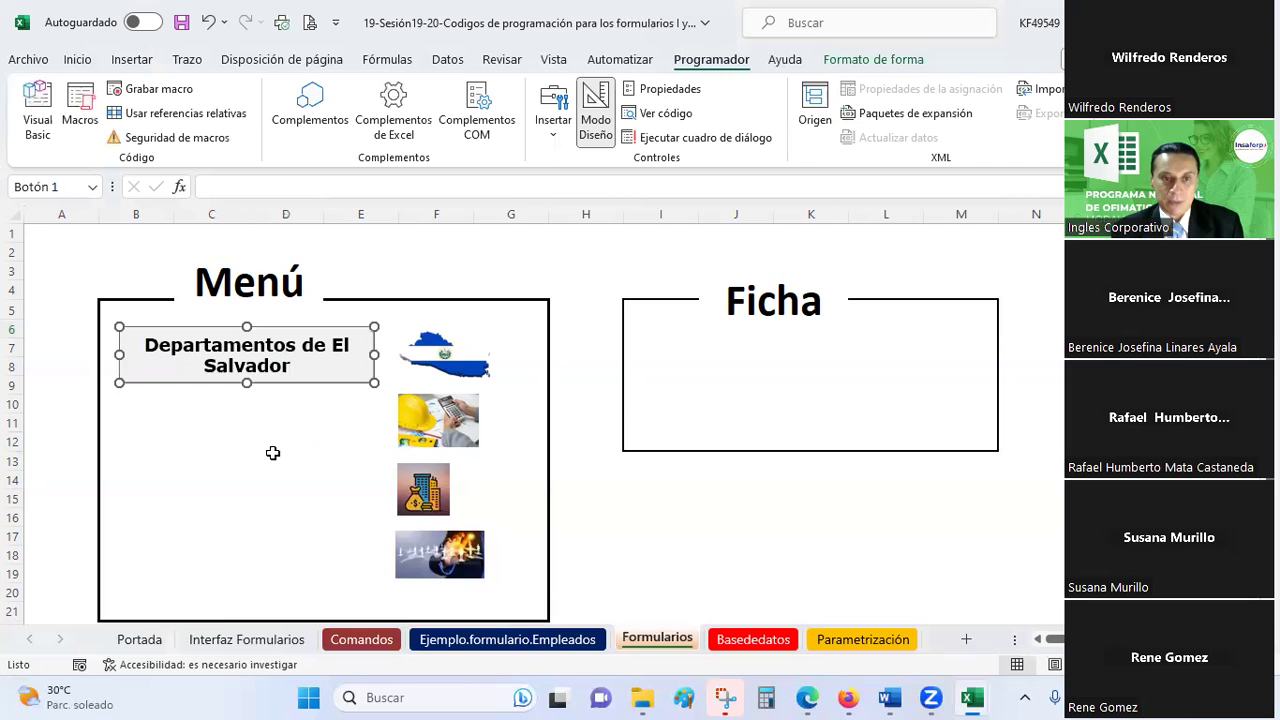
pyautogui.click(77, 60)
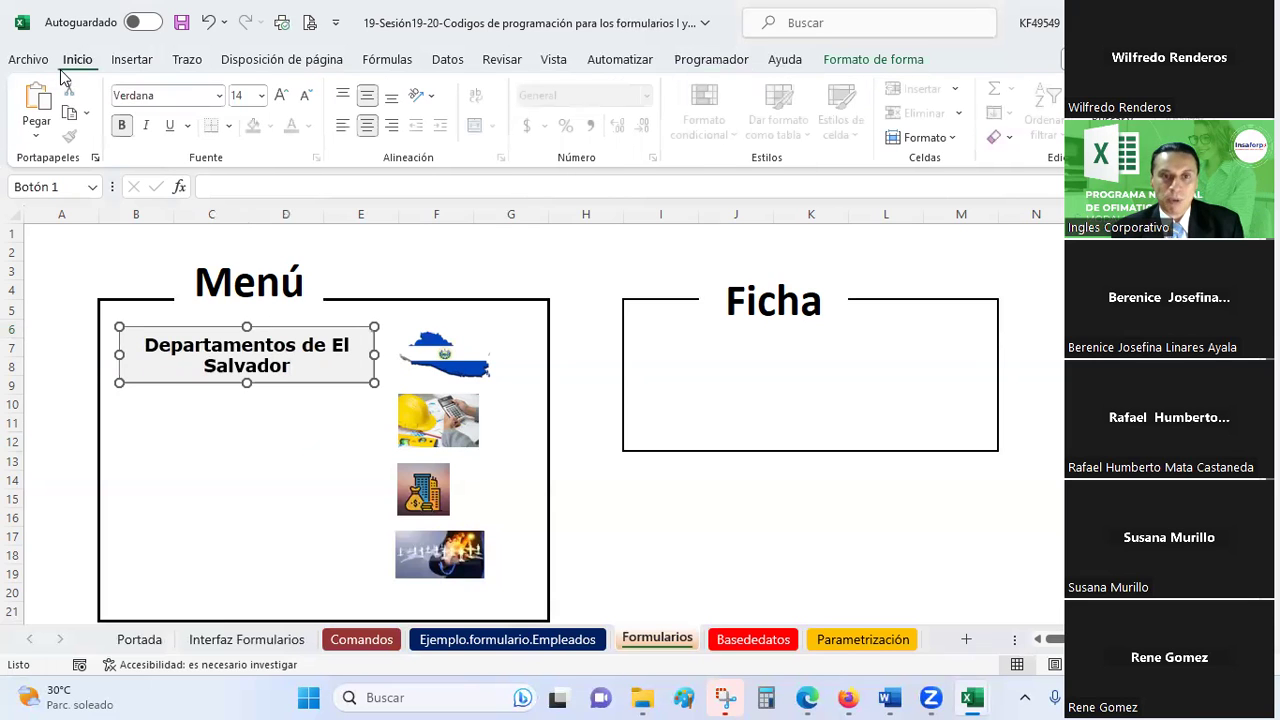
pyautogui.click(343, 128)
pyautogui.click(368, 128)
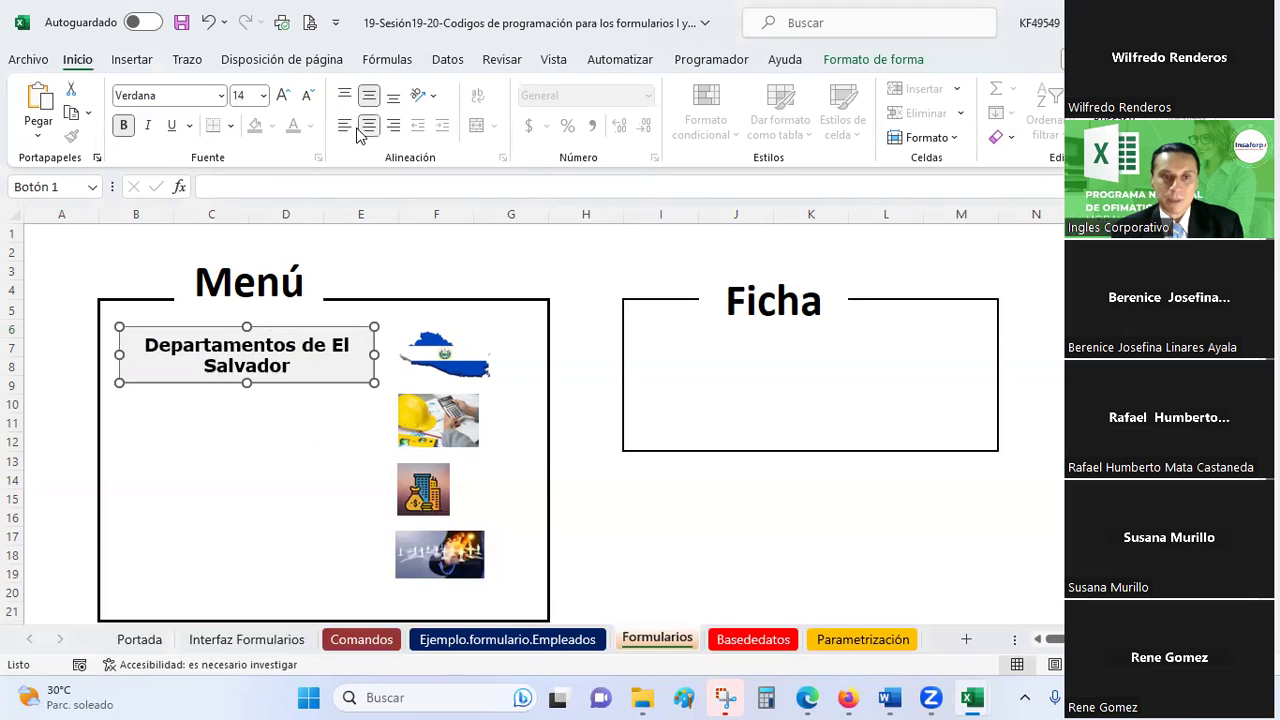
pyautogui.click(344, 127)
pyautogui.click(248, 456)
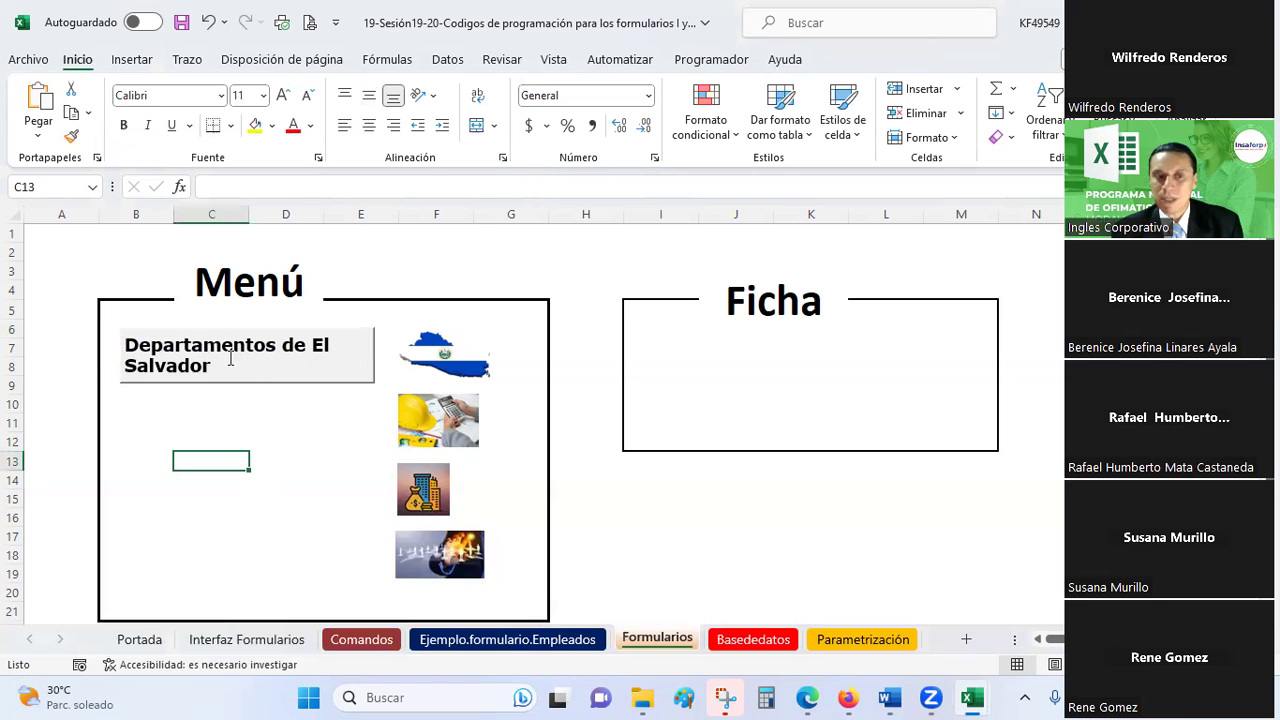
pyautogui.click(565, 639)
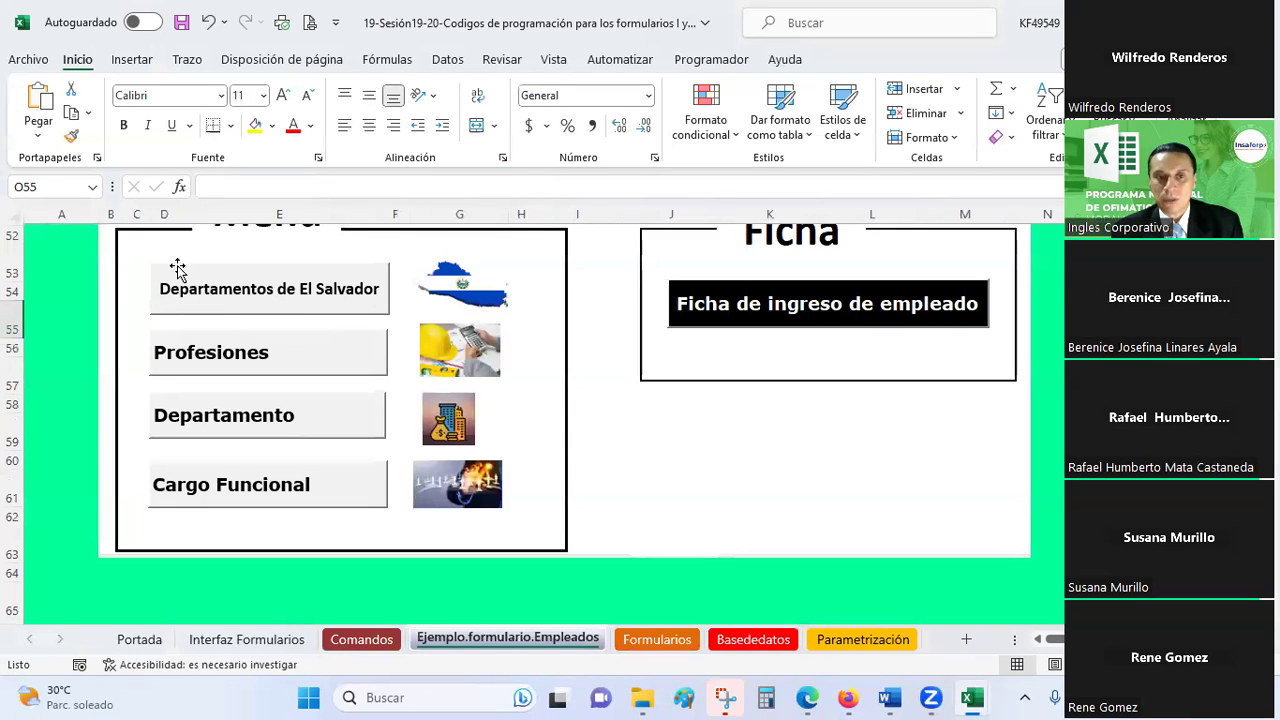
pyautogui.click(652, 645)
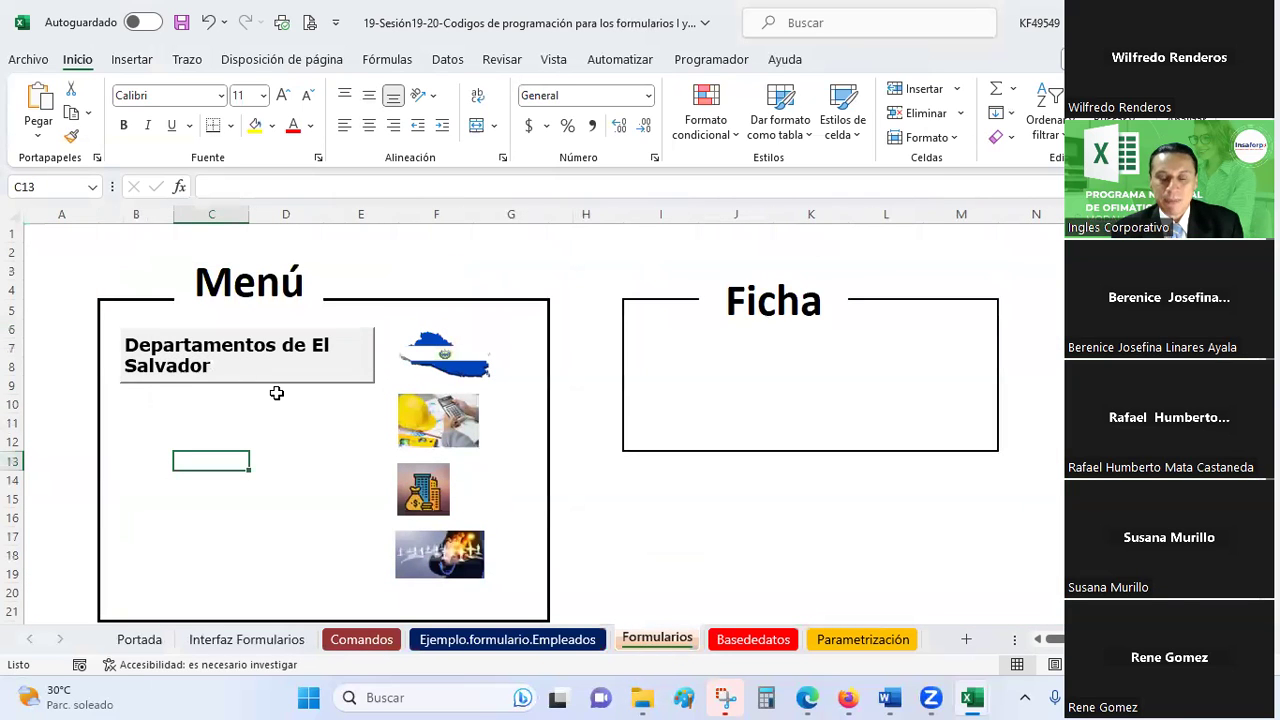
pyautogui.click(418, 355)
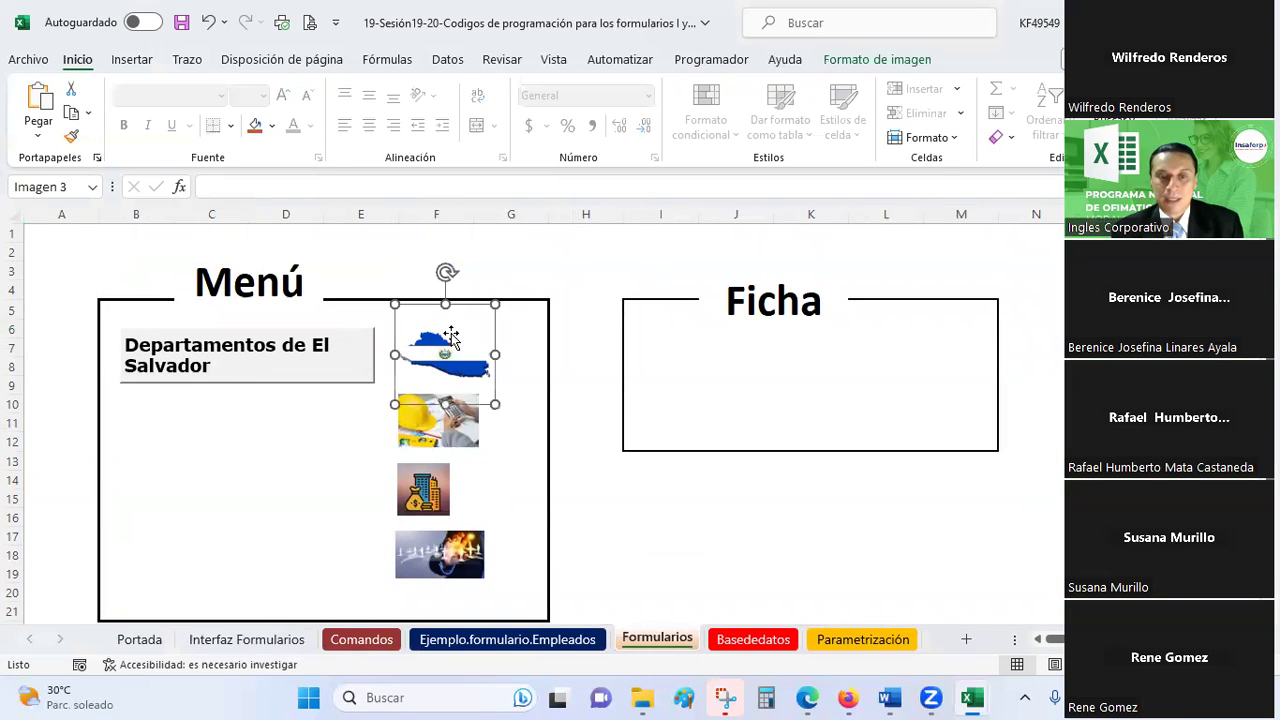
pyautogui.click(355, 271)
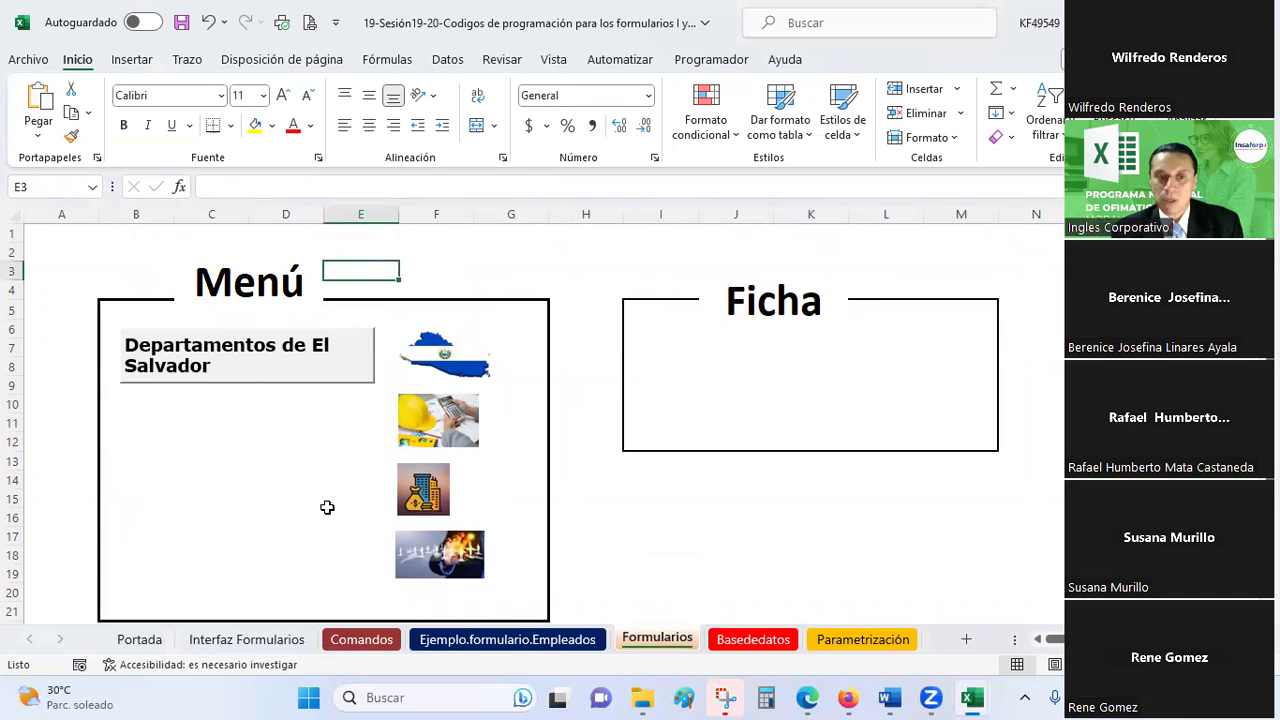
pyautogui.click(341, 367)
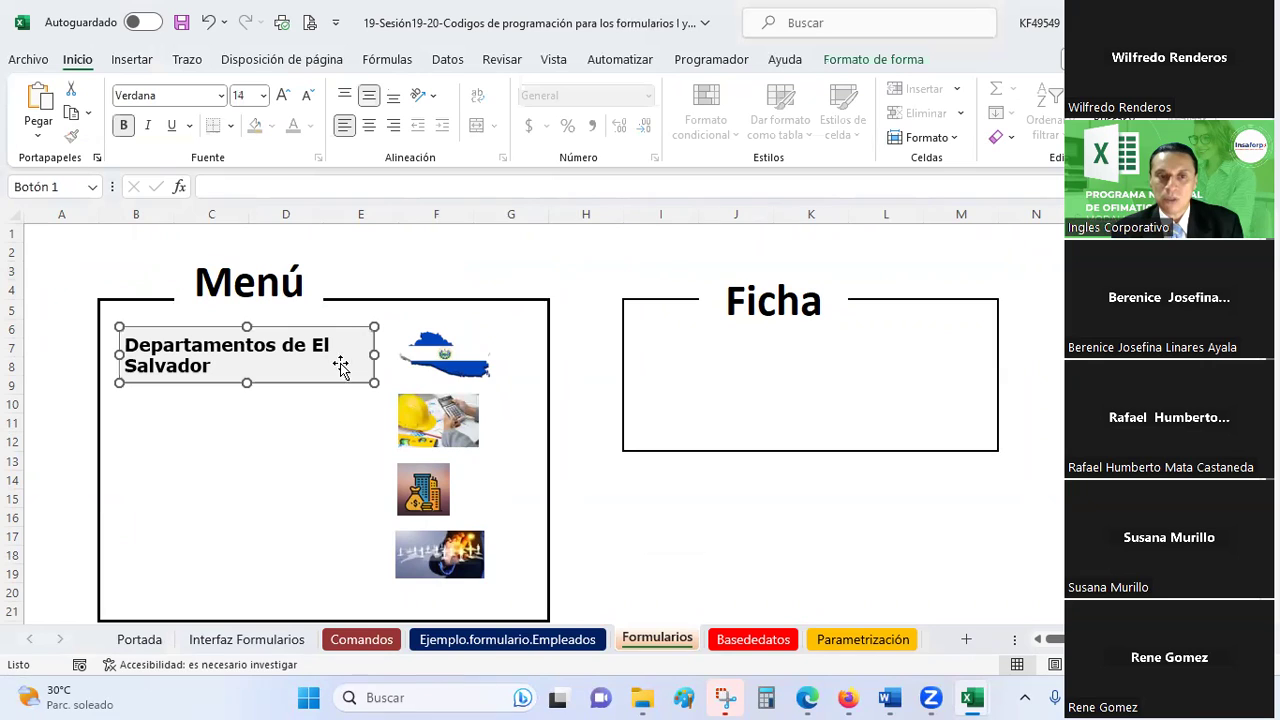
pyautogui.click(433, 352)
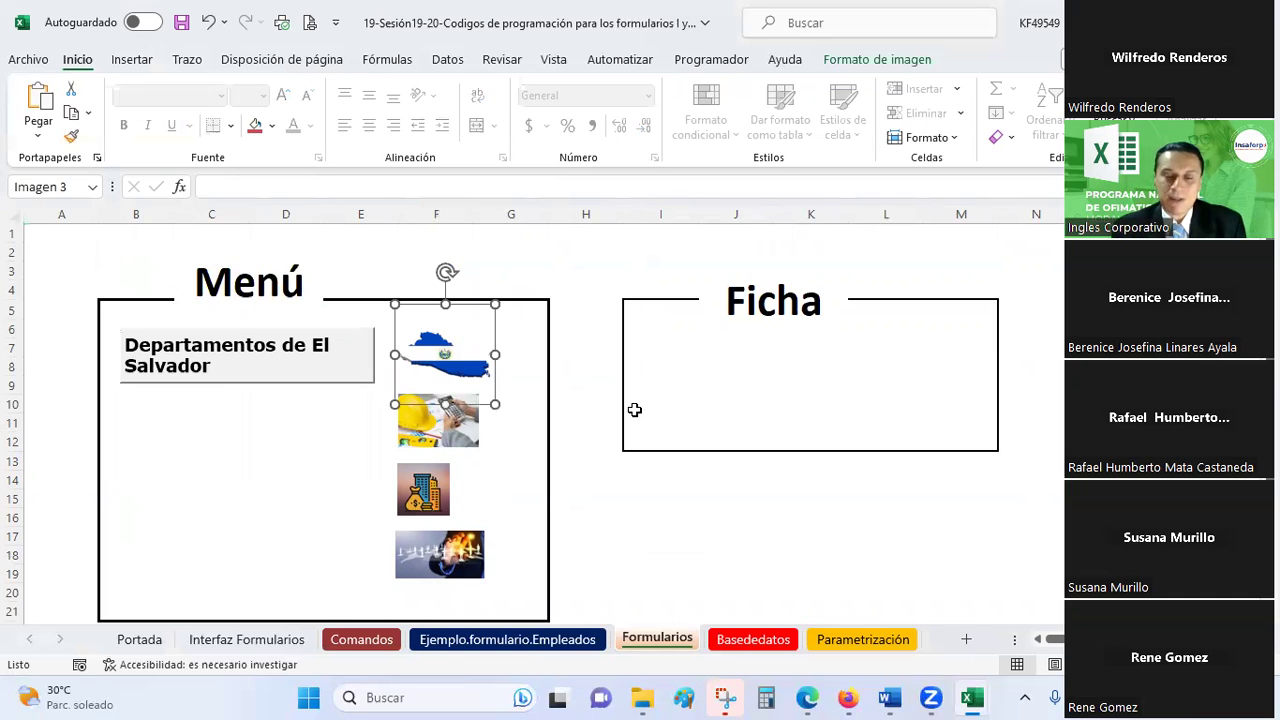
pyautogui.rightClick(462, 350)
pyautogui.click(929, 543)
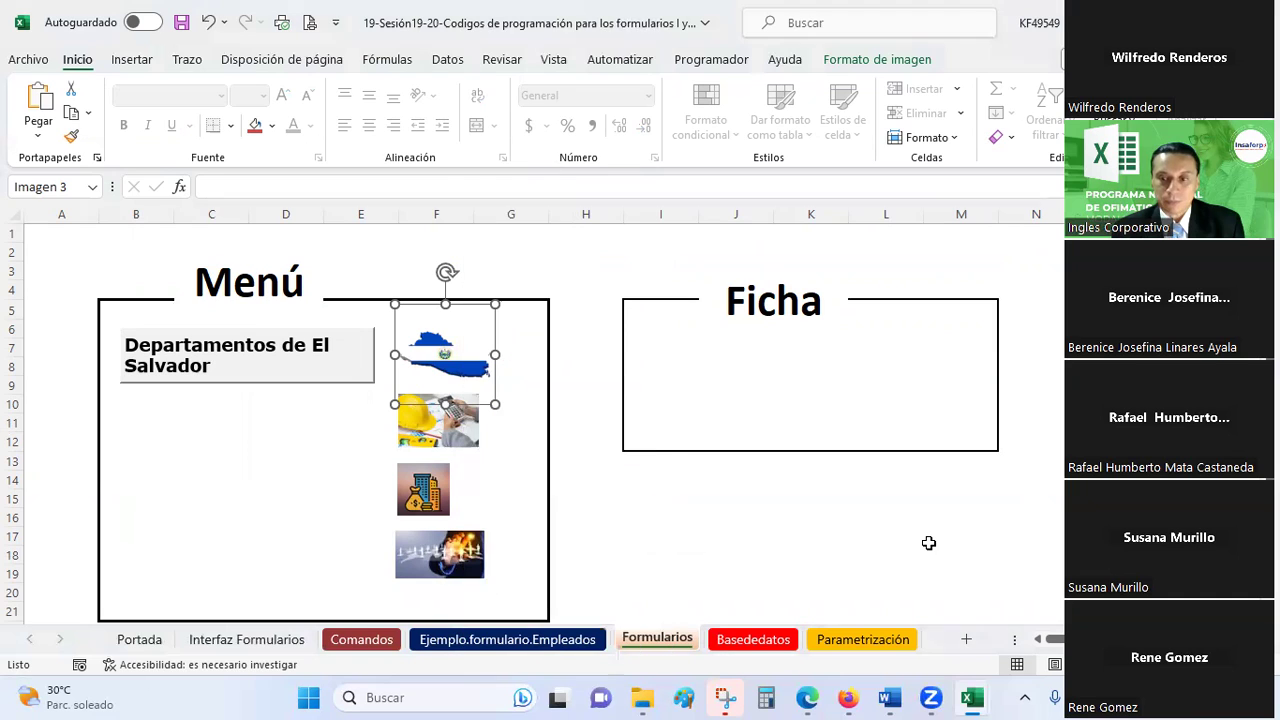
pyautogui.click(929, 543)
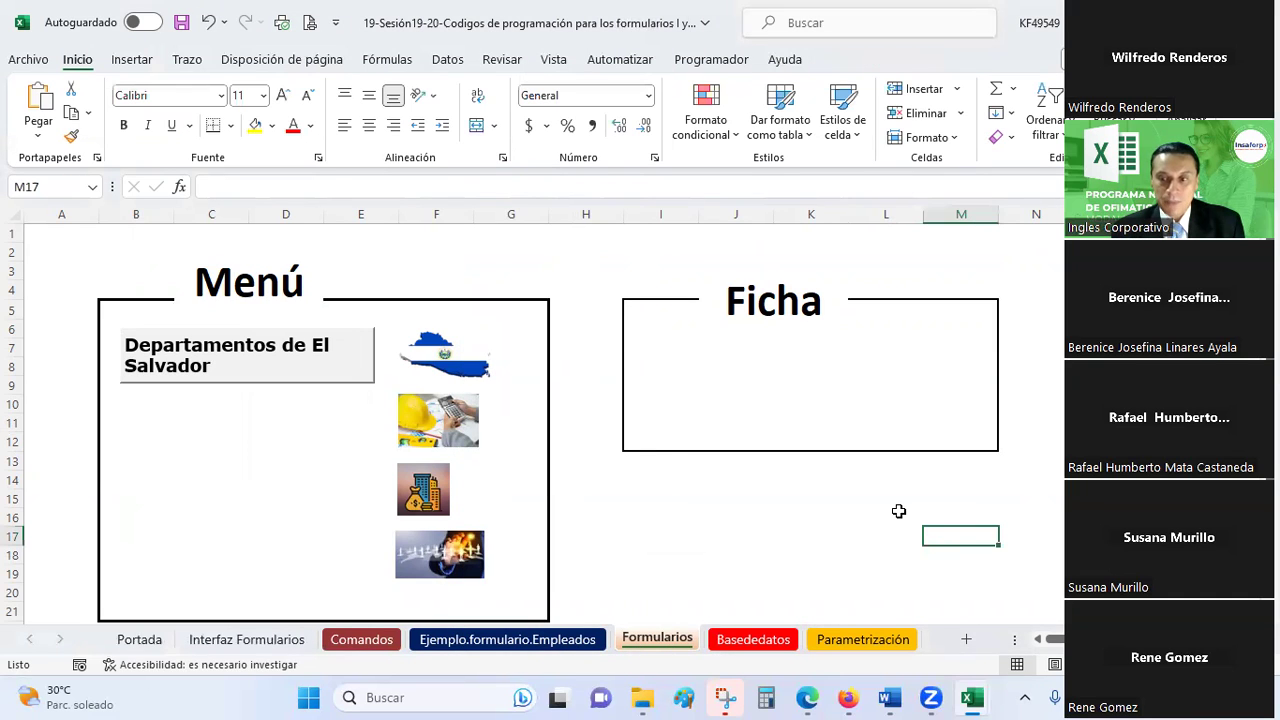
pyautogui.keyDown('ctrl'); pyautogui.click(238, 375); pyautogui.keyUp('ctrl')
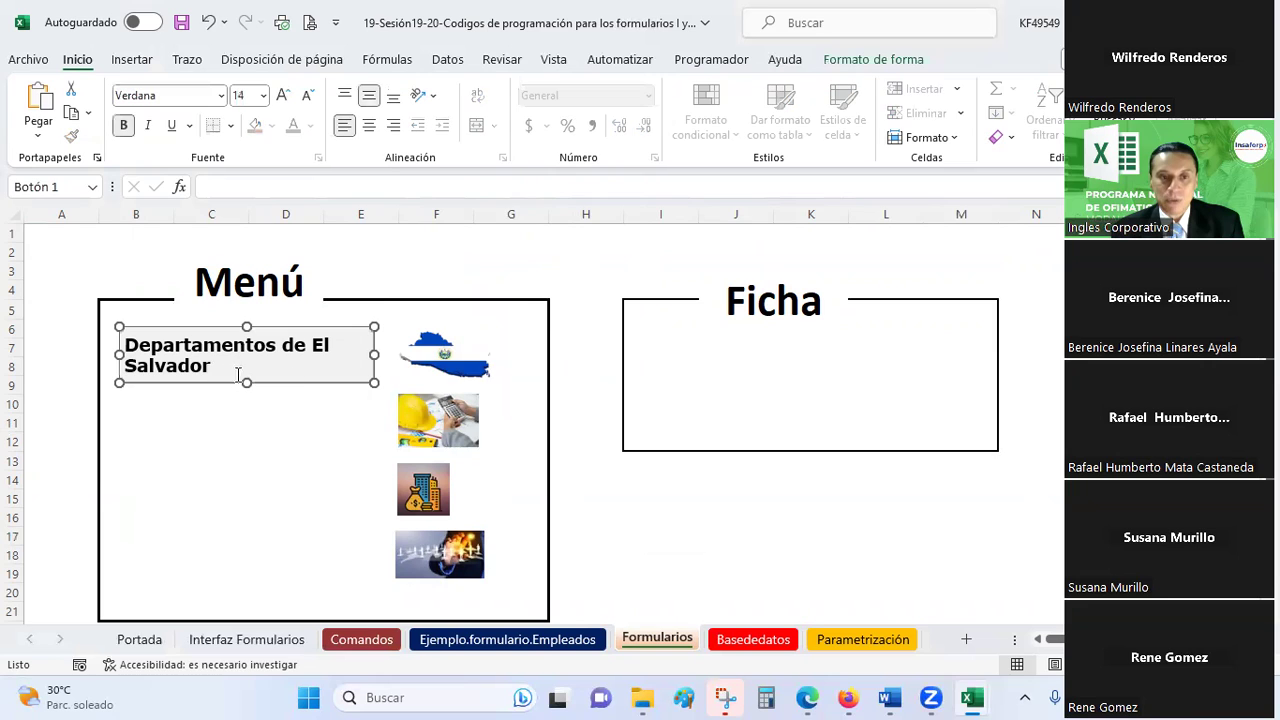
pyautogui.click(584, 368)
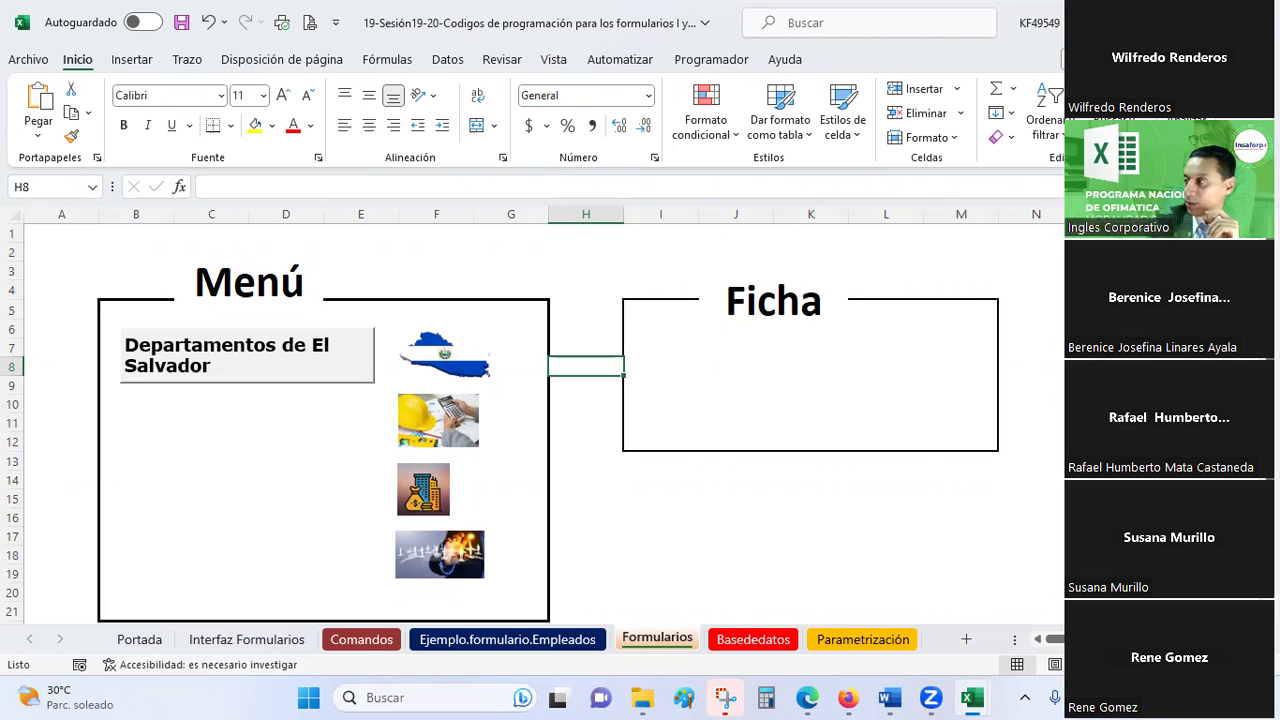
# On the Programador tab with B2 selected, review the five existing macros in the Macro list
pyautogui.click(595, 285)
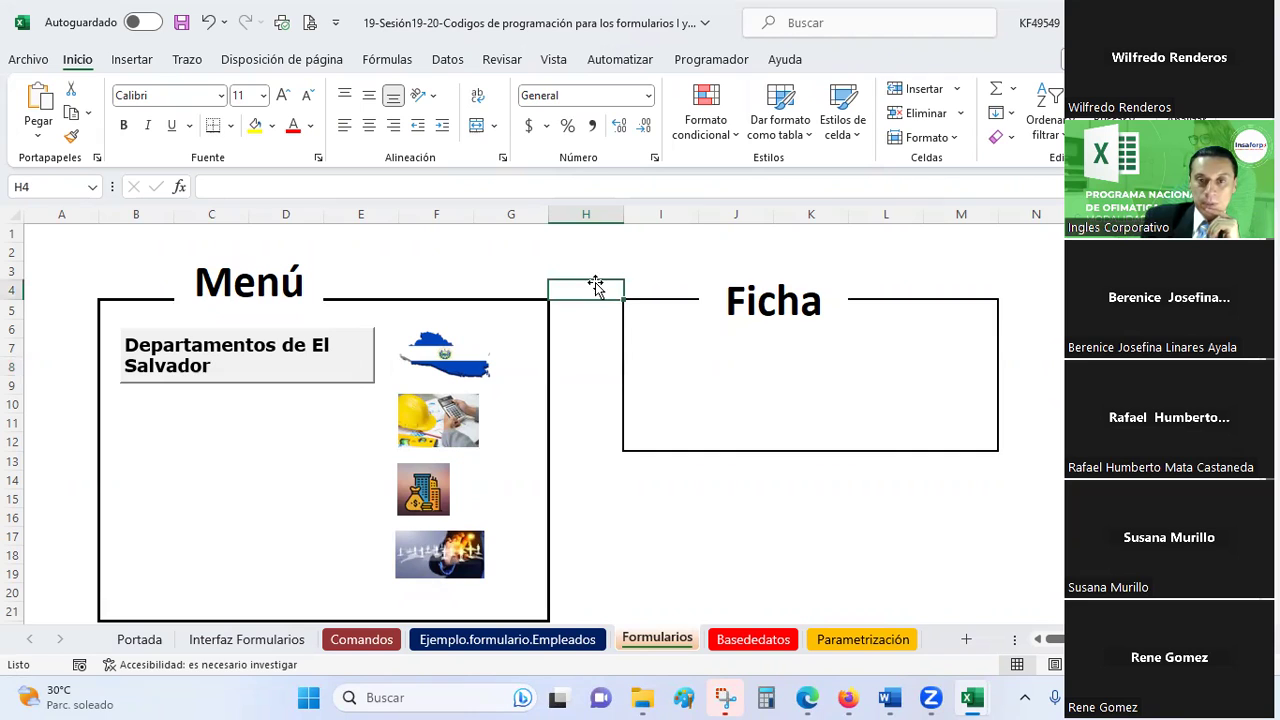
pyautogui.click(276, 466)
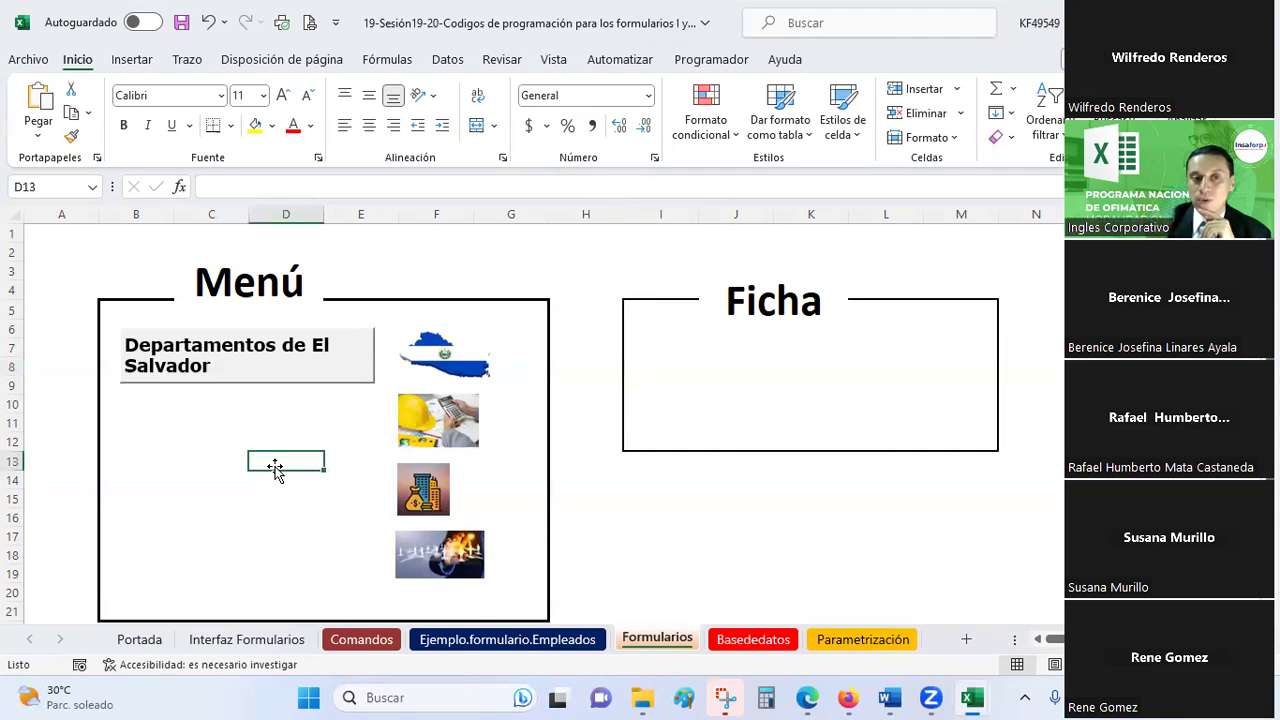
pyautogui.click(711, 60)
pyautogui.click(145, 247)
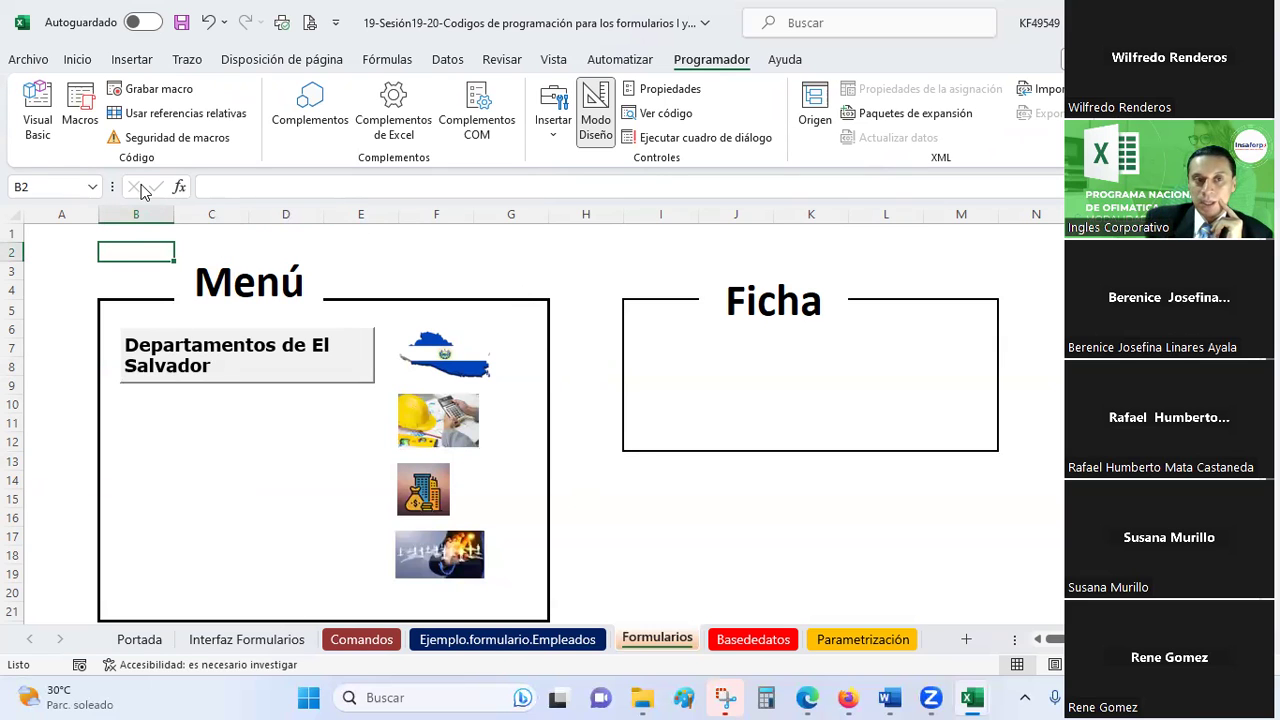
pyautogui.click(80, 110)
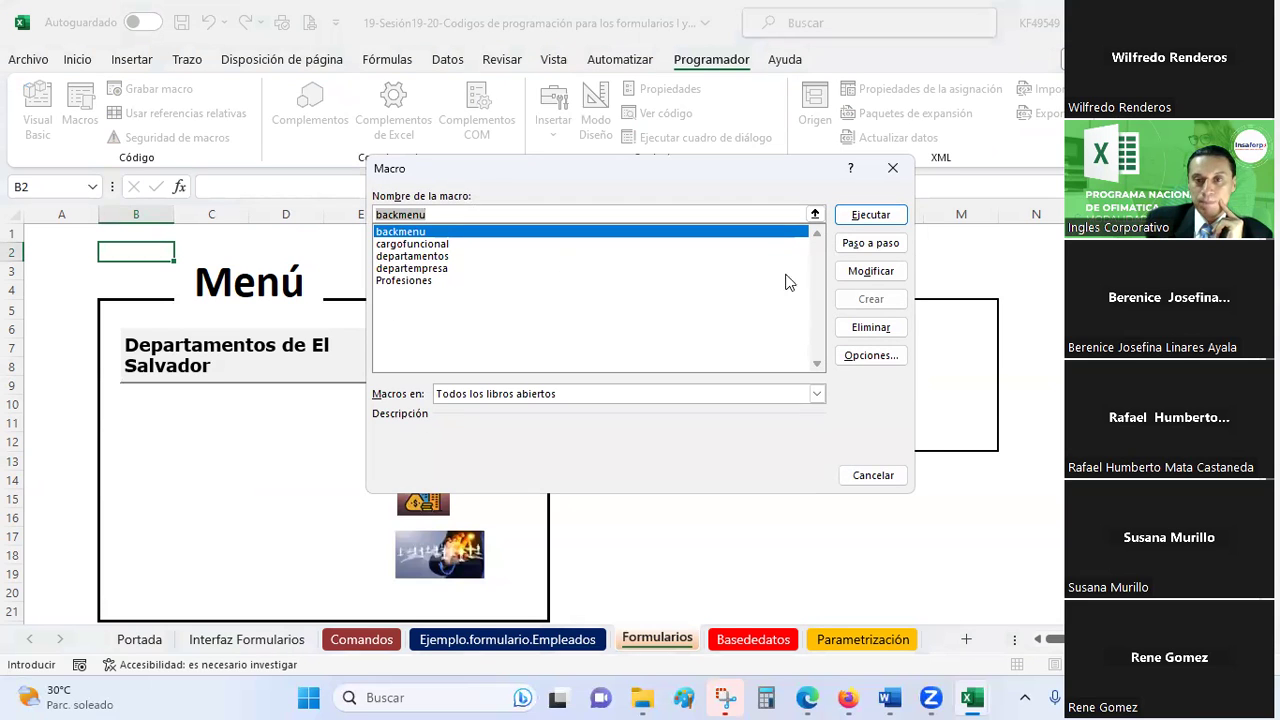
pyautogui.click(894, 167)
pyautogui.click(611, 268)
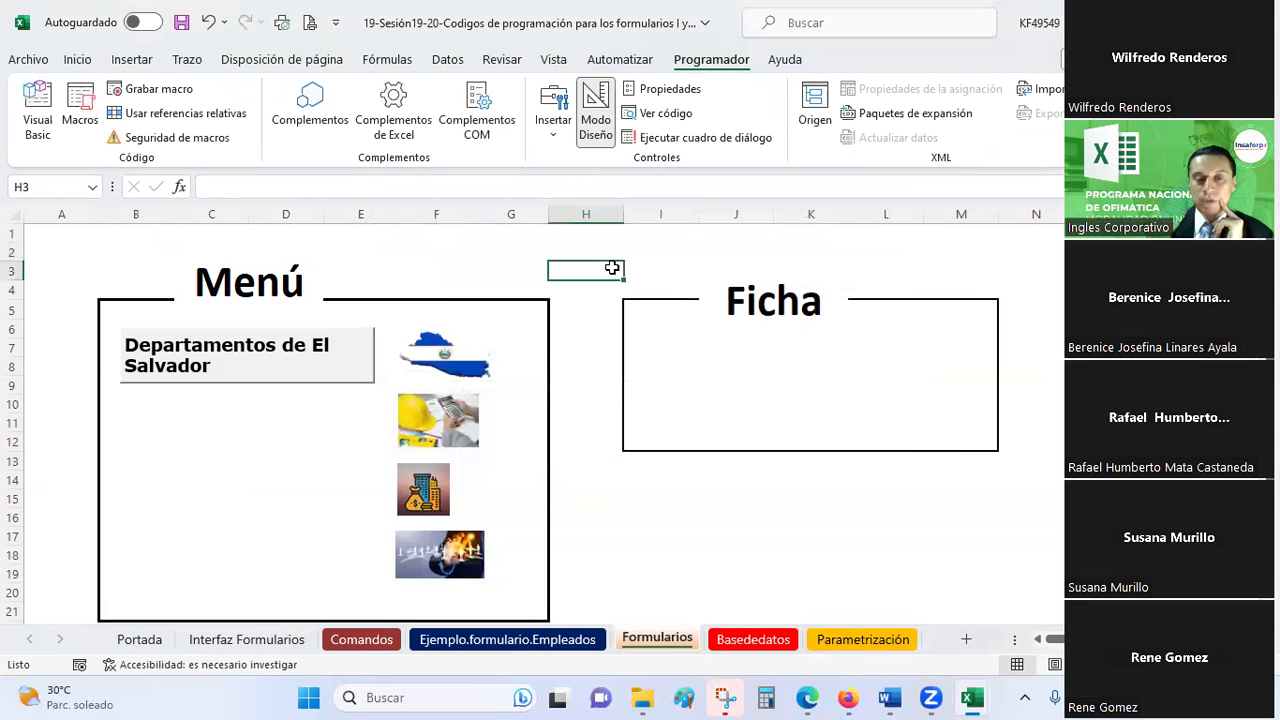
pyautogui.click(150, 251)
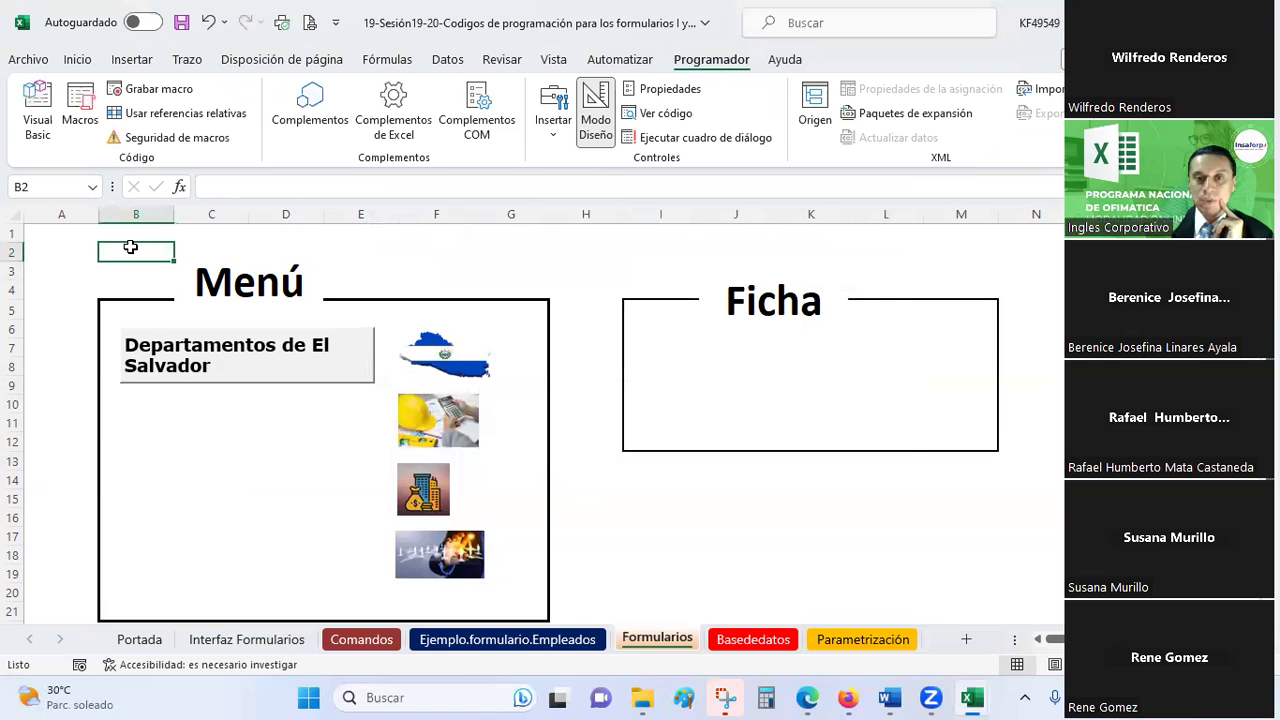
# Start recording a macro named 'departamentos2' stored in Este libro
pyautogui.click(139, 95)
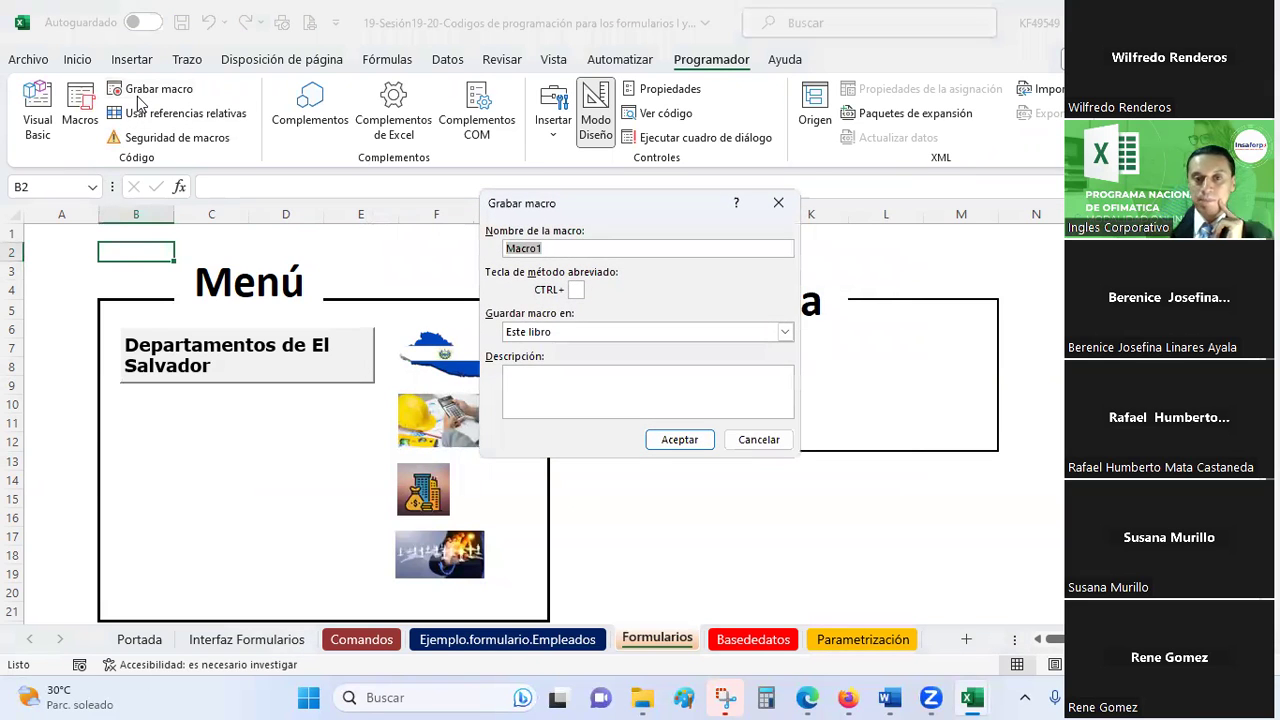
pyautogui.write('departam')
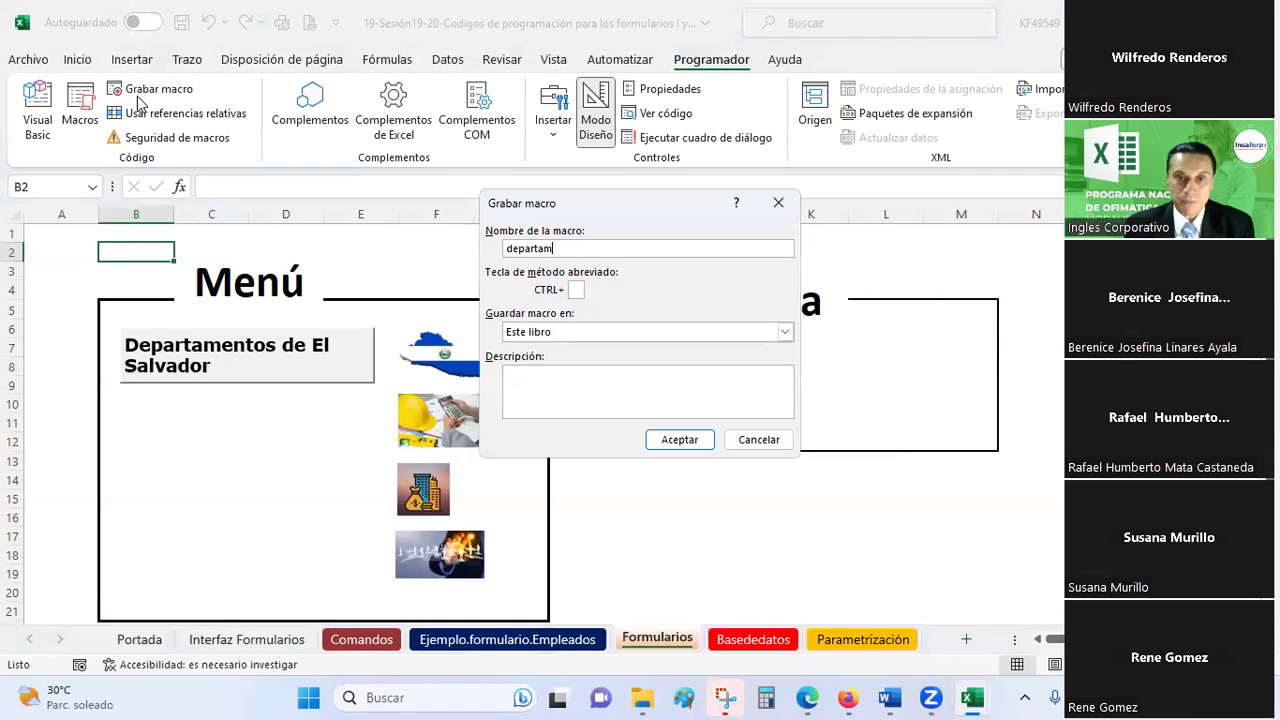
pyautogui.write('entos')
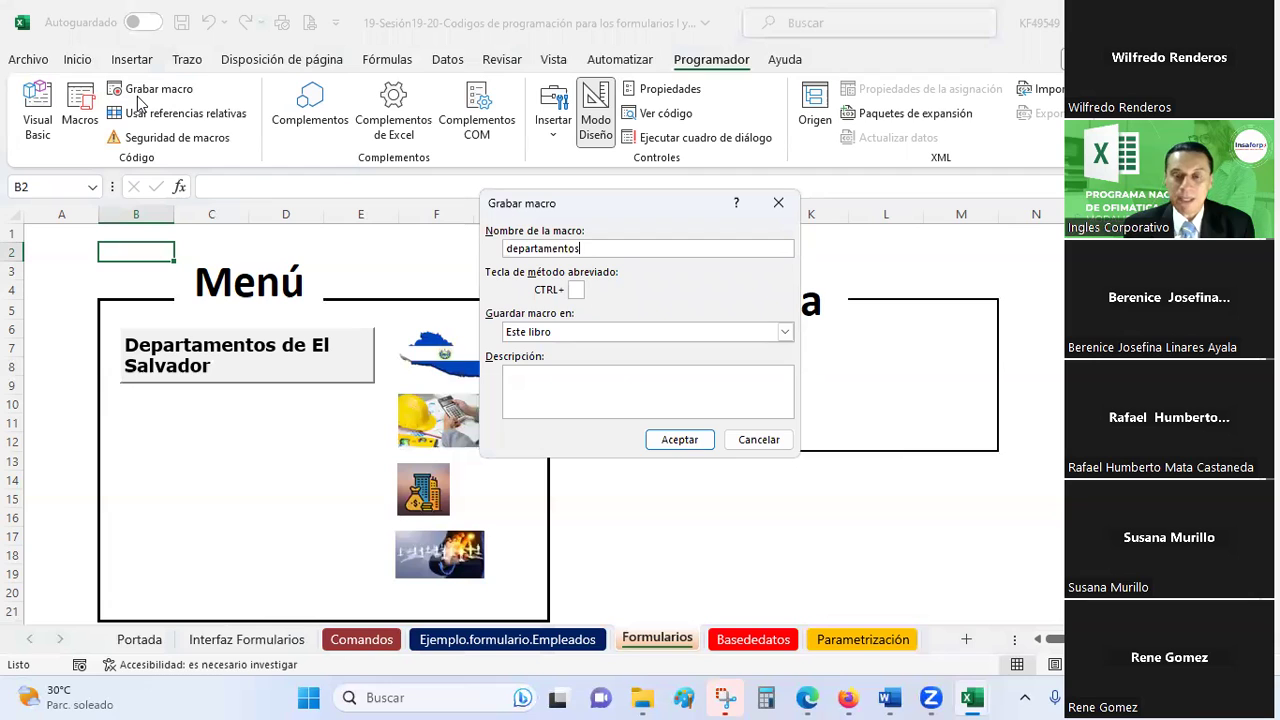
pyautogui.write('2')
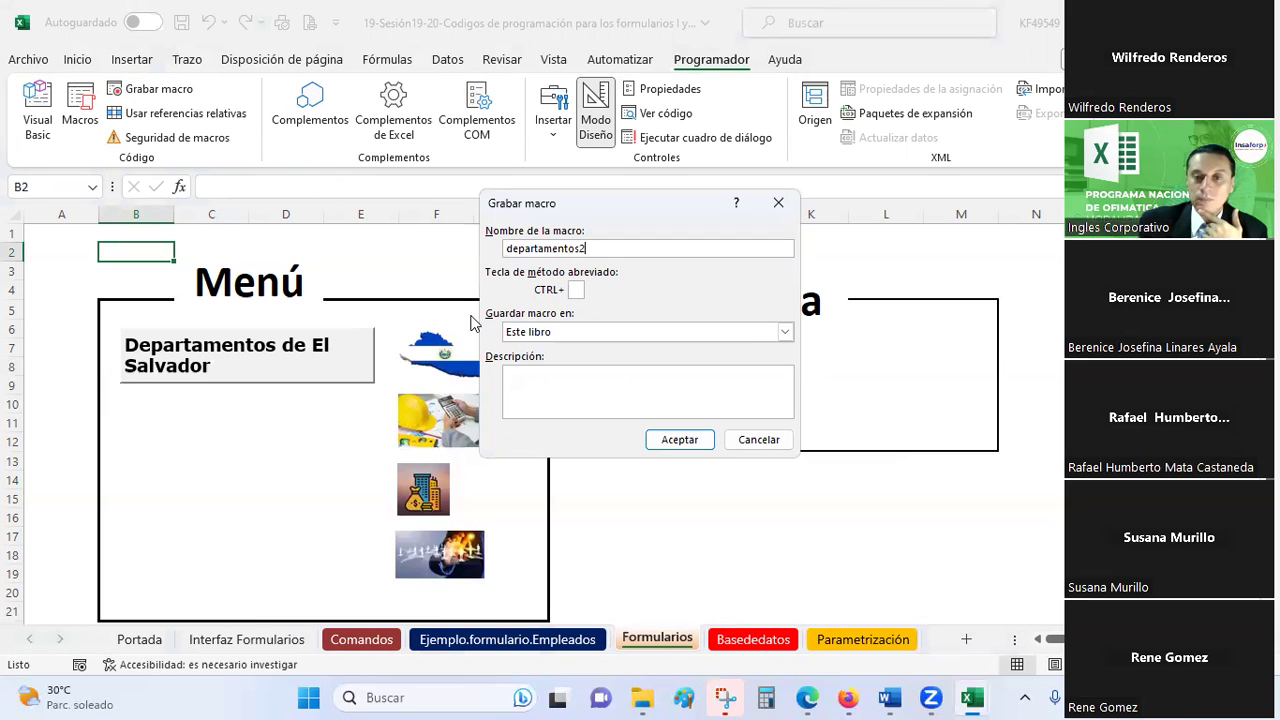
pyautogui.click(672, 439)
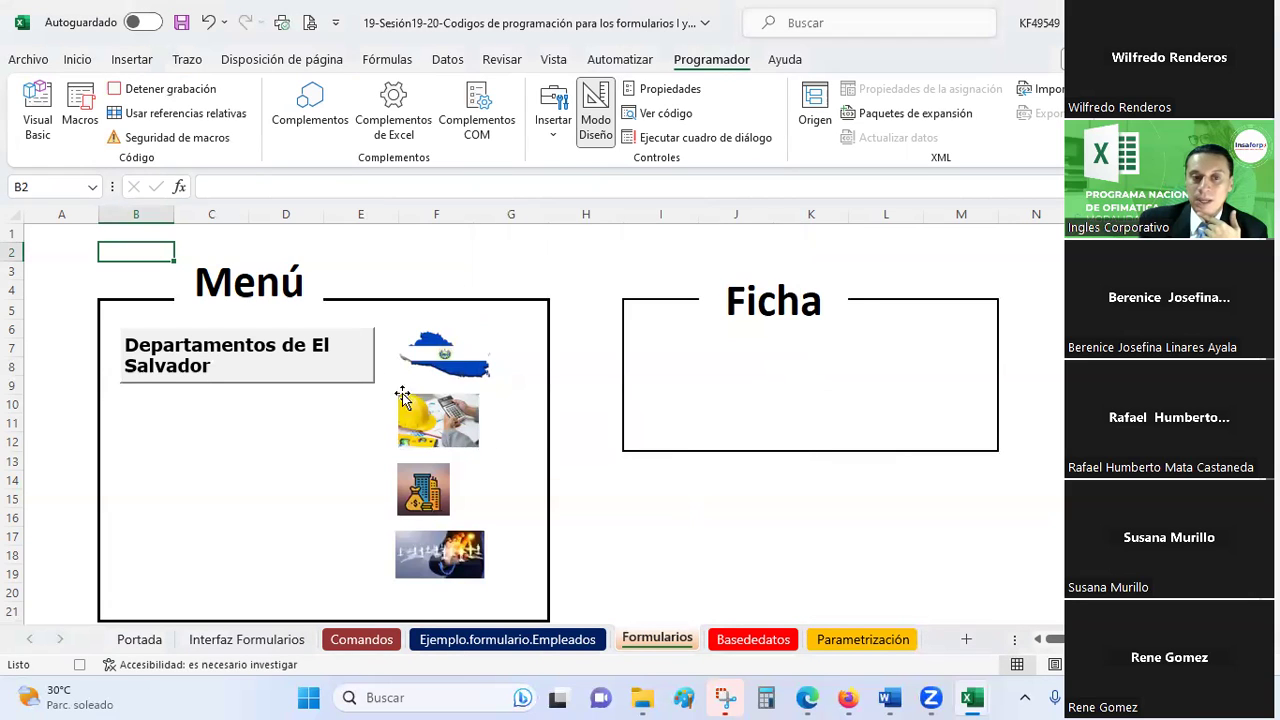
# Record a jump to Parametrización cell C6, stop recording, and return to Formularios
pyautogui.click(292, 364)
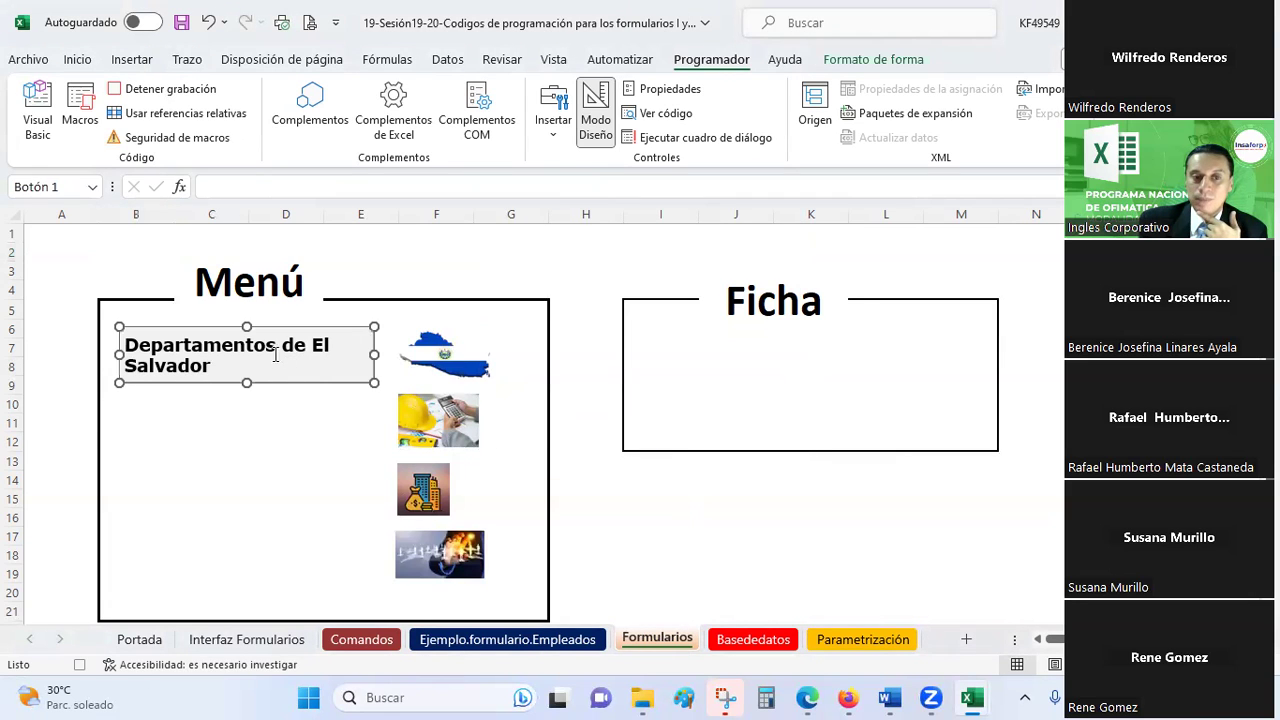
pyautogui.click(849, 641)
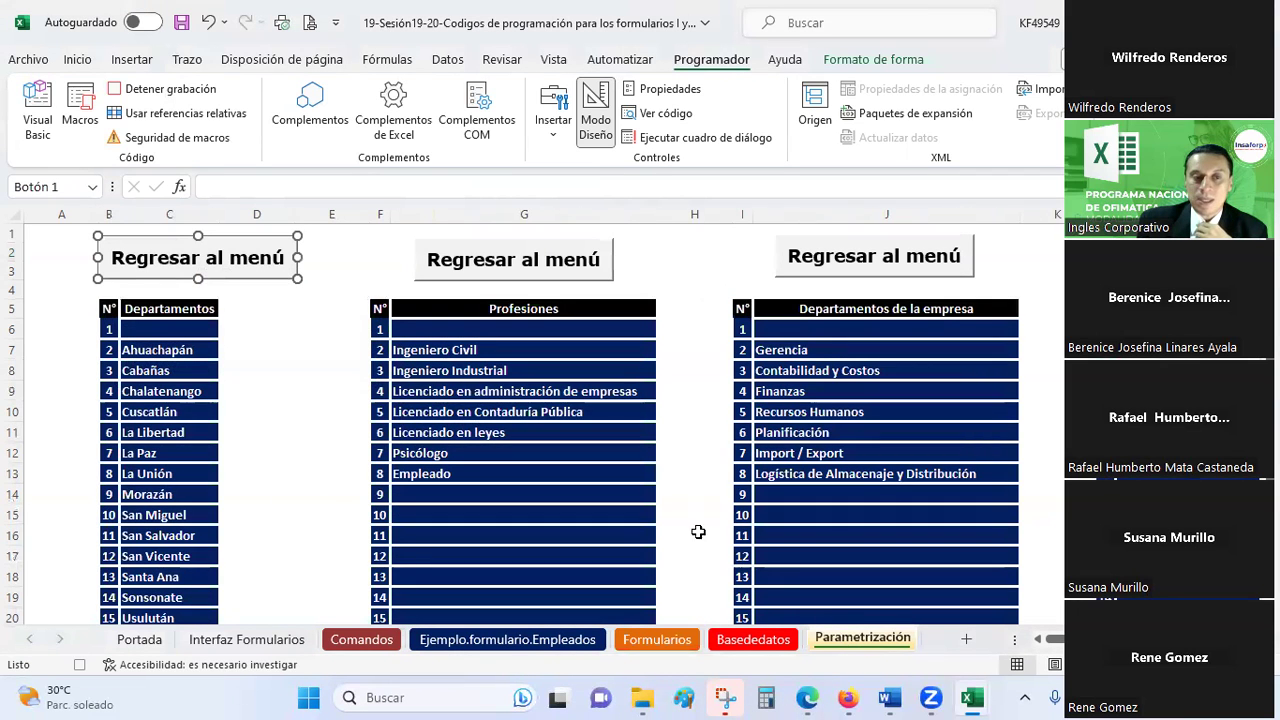
pyautogui.click(186, 327)
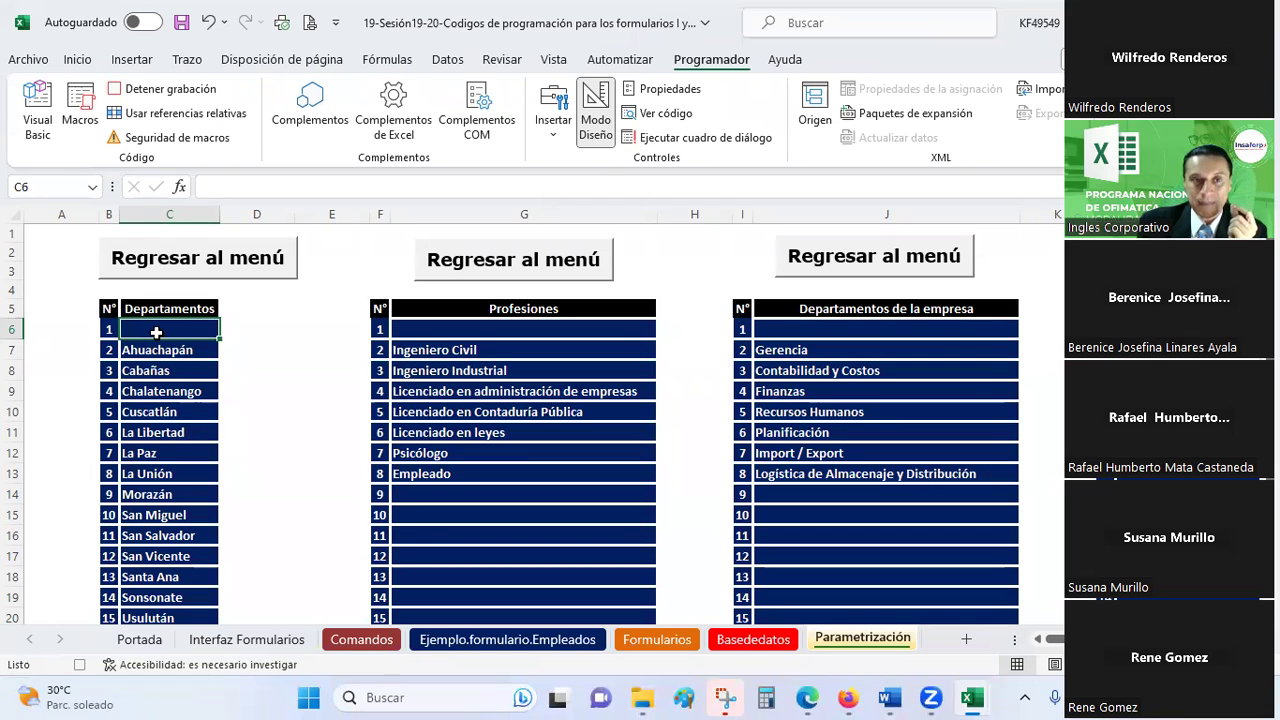
pyautogui.click(149, 99)
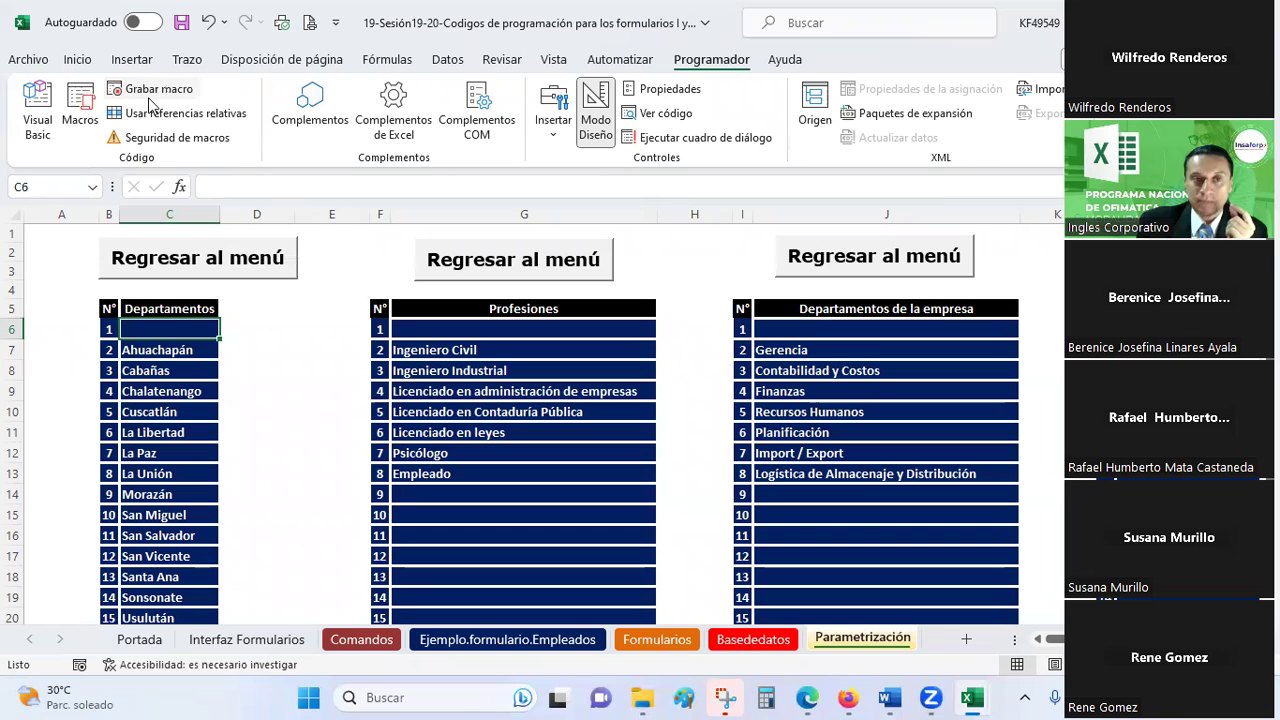
pyautogui.click(665, 640)
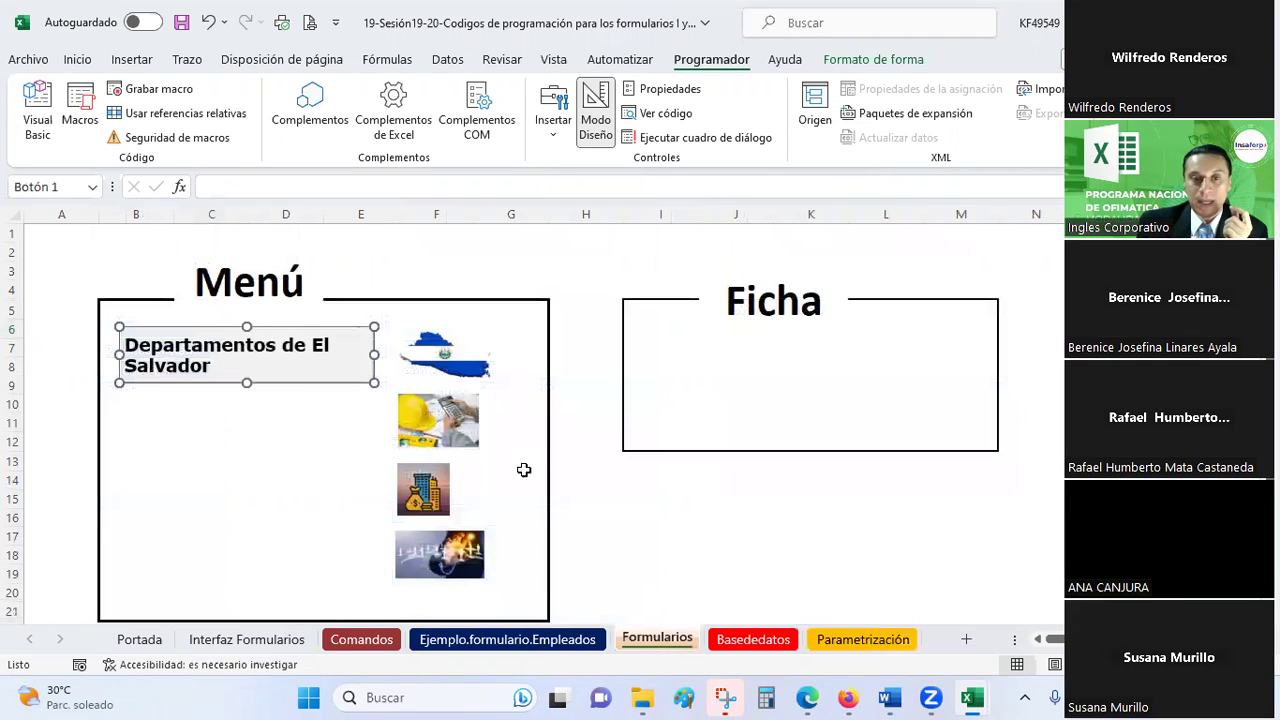
# Save the workbook from the Quick Access Toolbar and reselect the Departamentos de El Salvador button
pyautogui.click(565, 343)
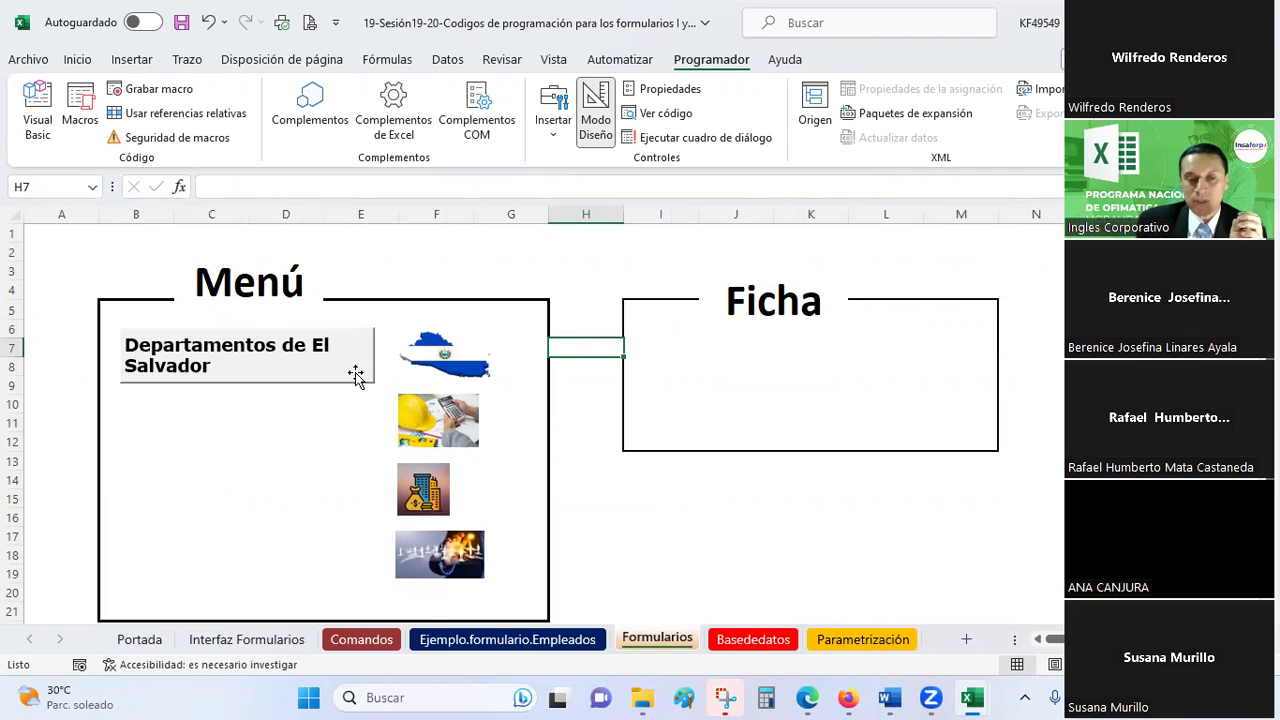
pyautogui.click(181, 22)
pyautogui.click(593, 400)
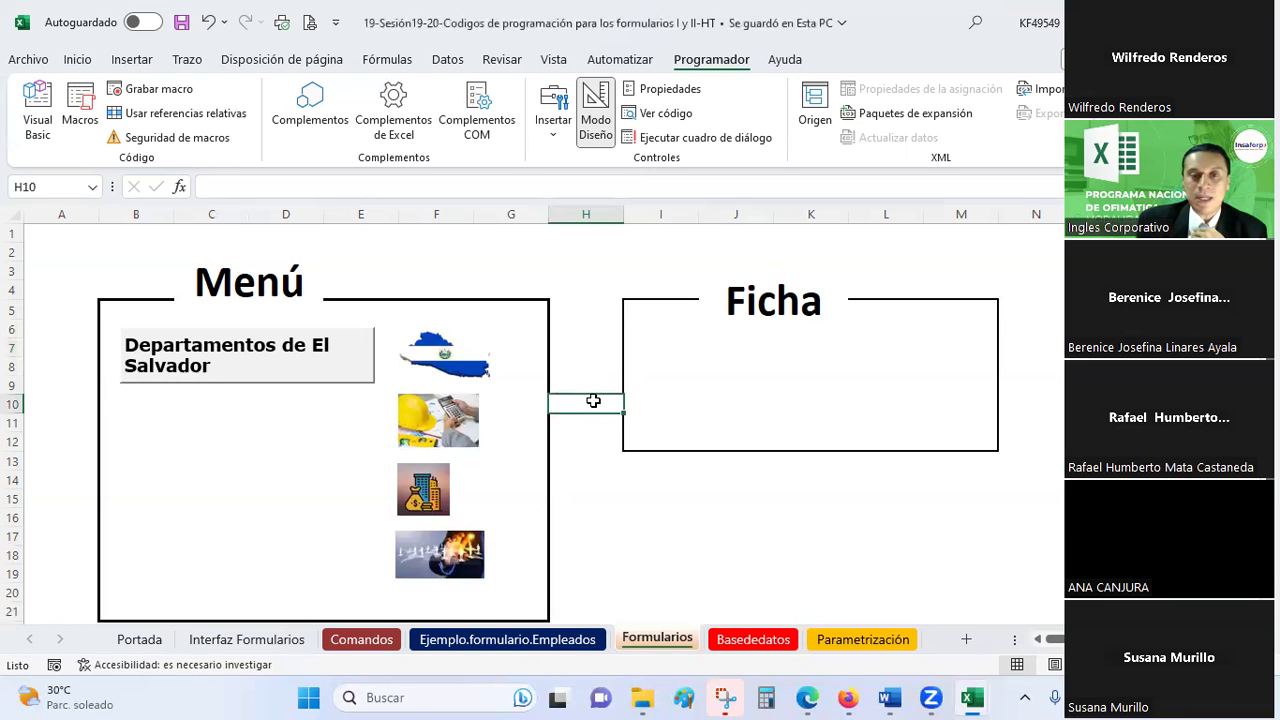
pyautogui.click(361, 352)
# Assign departamentos2 to the Departamentos de El Salvador button and test its jump to Parametrización
pyautogui.rightClick(361, 352)
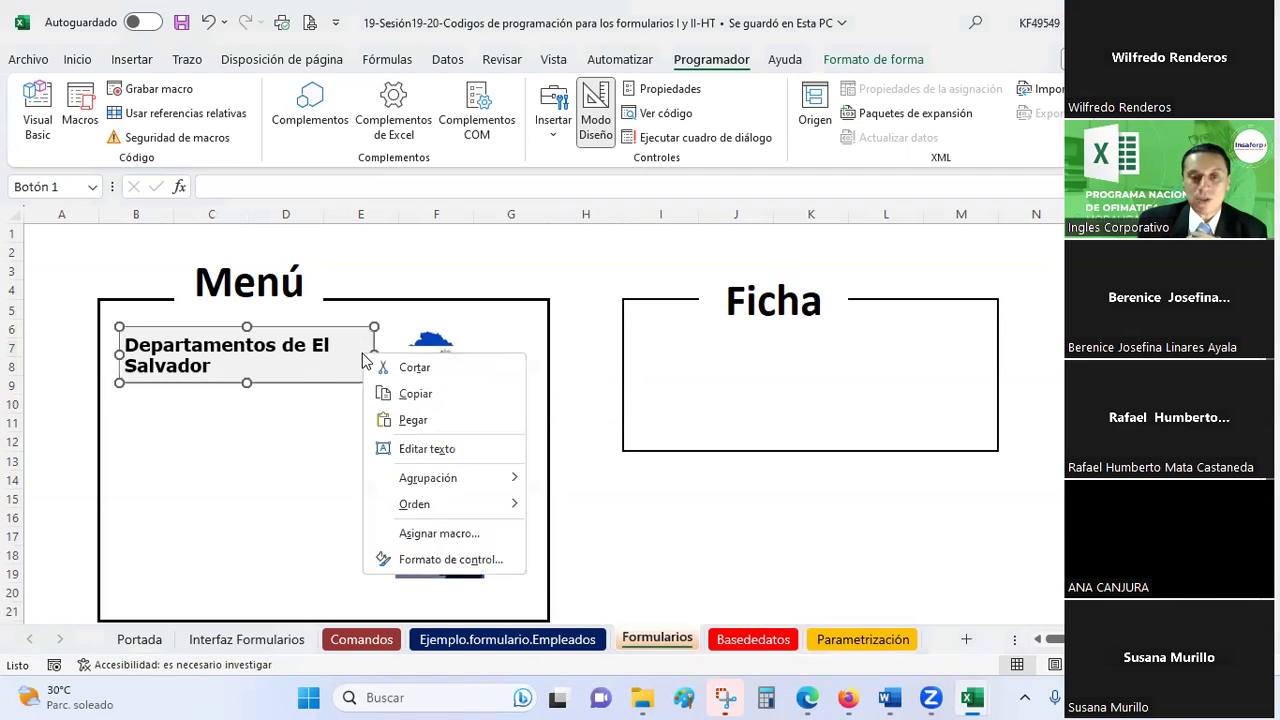
pyautogui.click(430, 536)
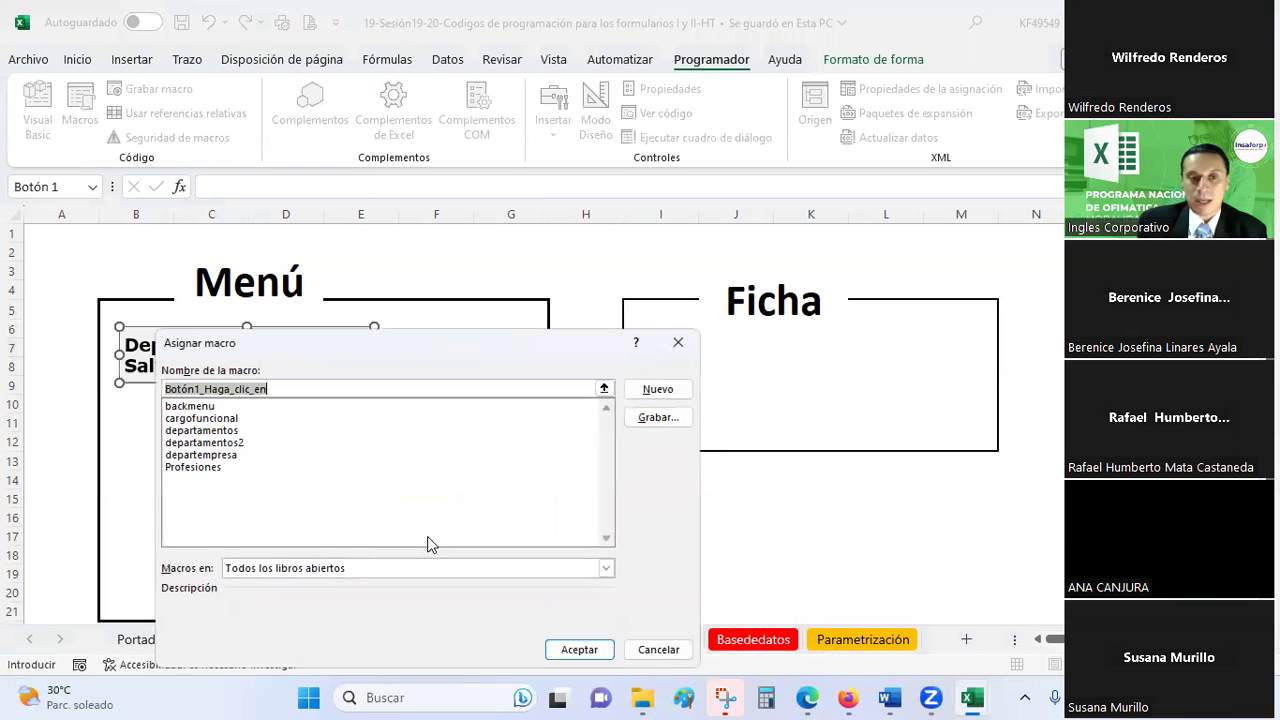
pyautogui.moveTo(388, 356); pyautogui.dragTo(639, 92)
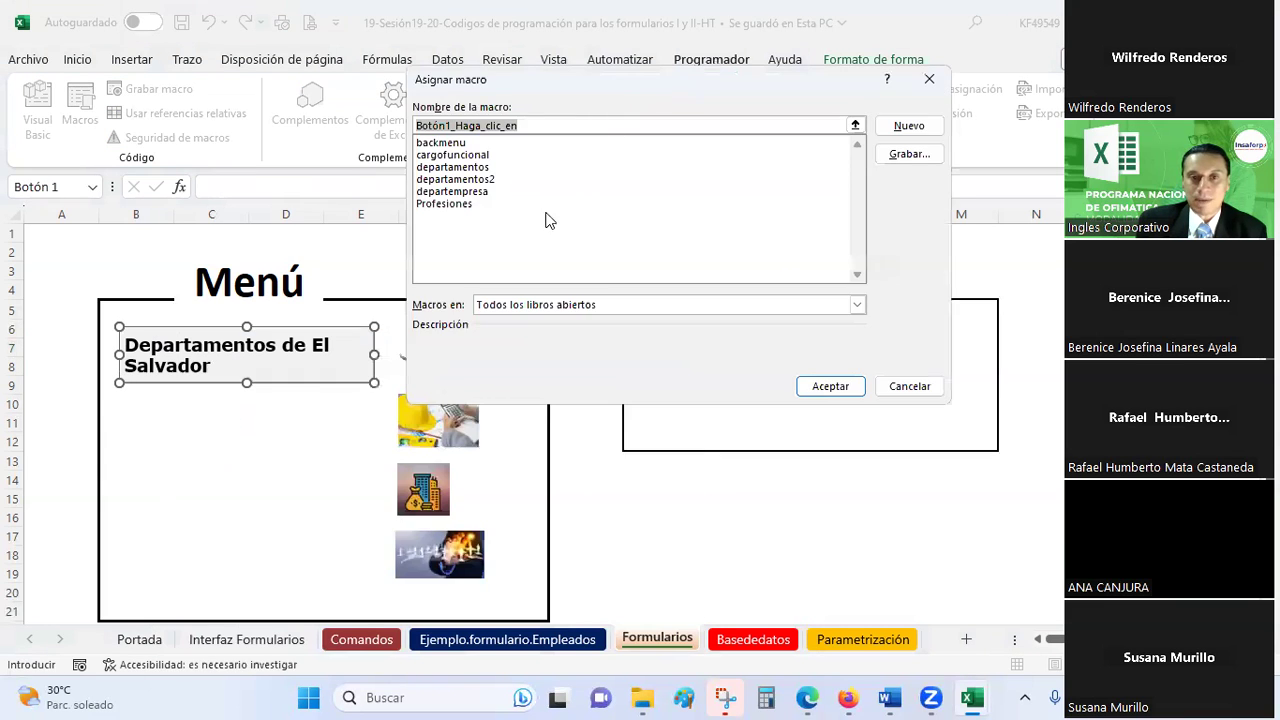
pyautogui.click(479, 180)
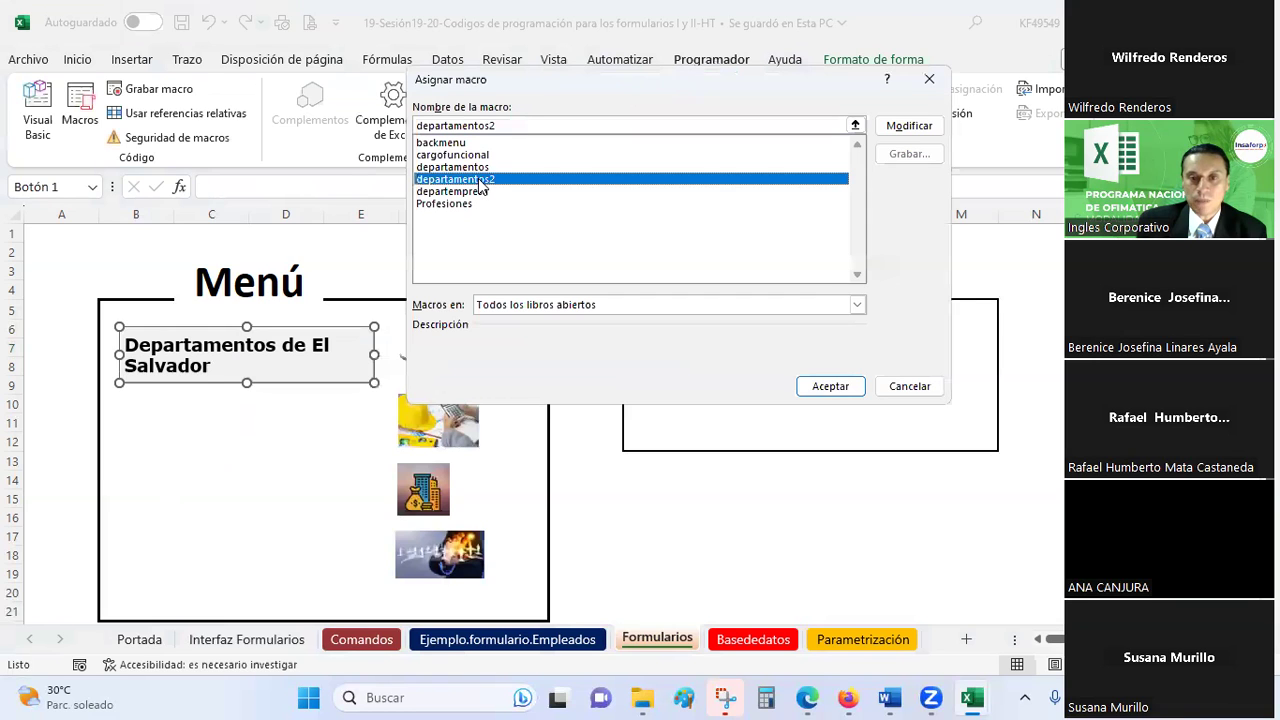
pyautogui.click(818, 392)
pyautogui.click(578, 351)
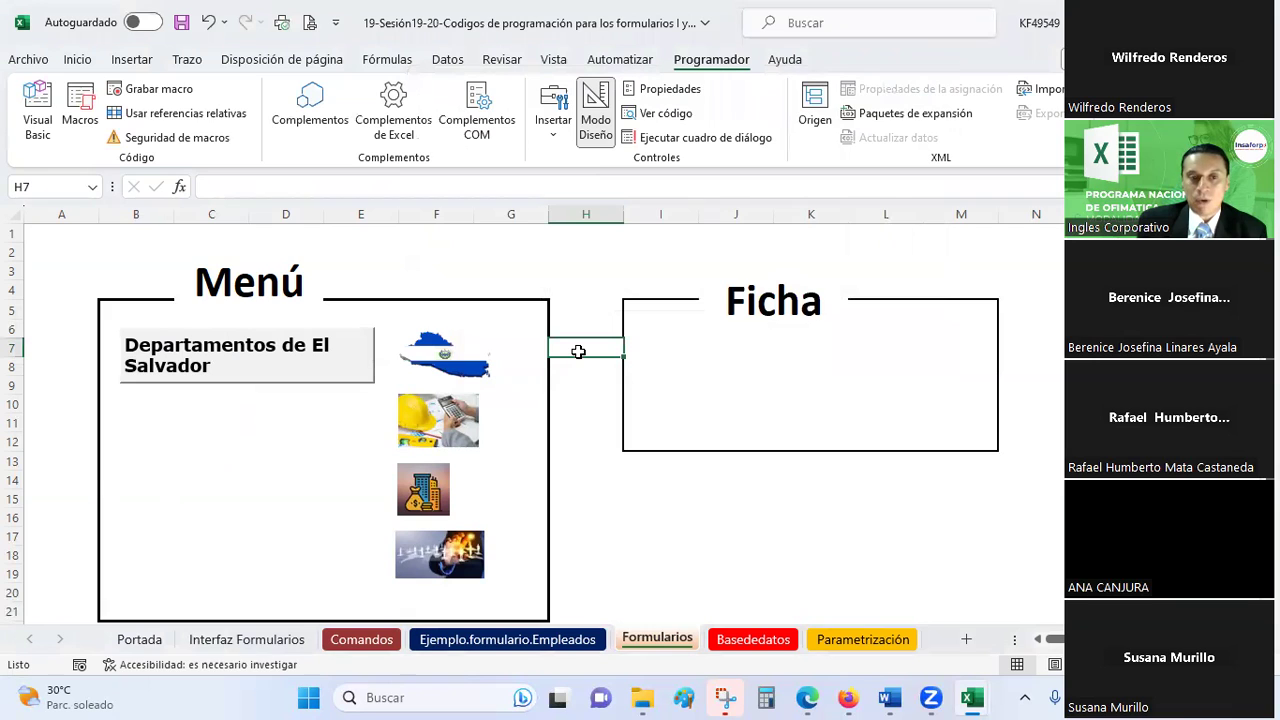
pyautogui.click(243, 371)
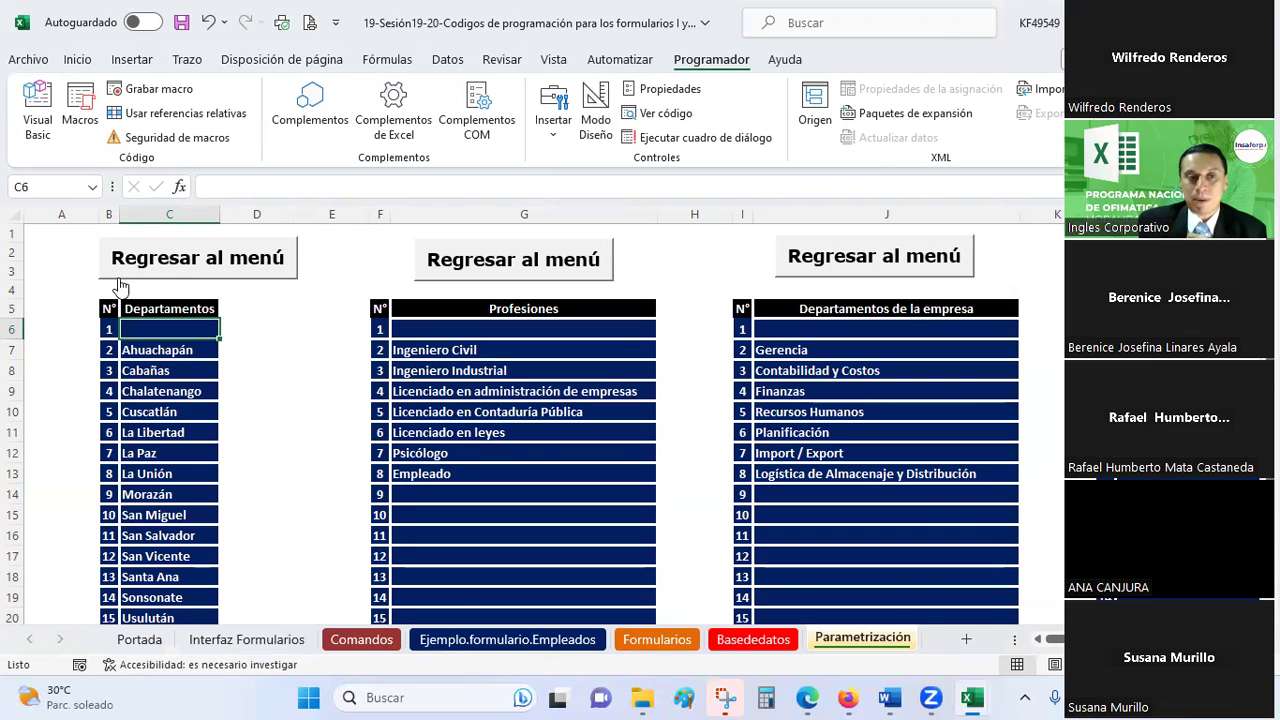
# Check the Parametrización and Basededatos sheets, ending back on the Formularios menu sheet
pyautogui.click(345, 251)
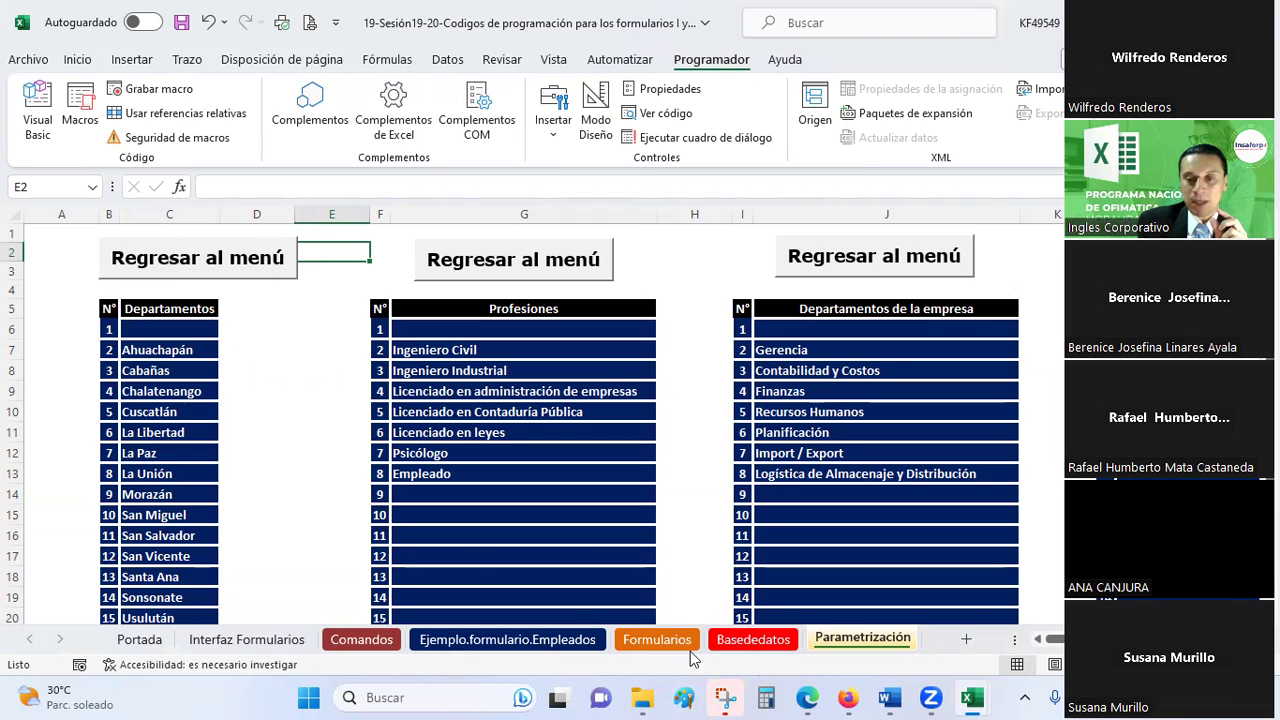
pyautogui.click(658, 640)
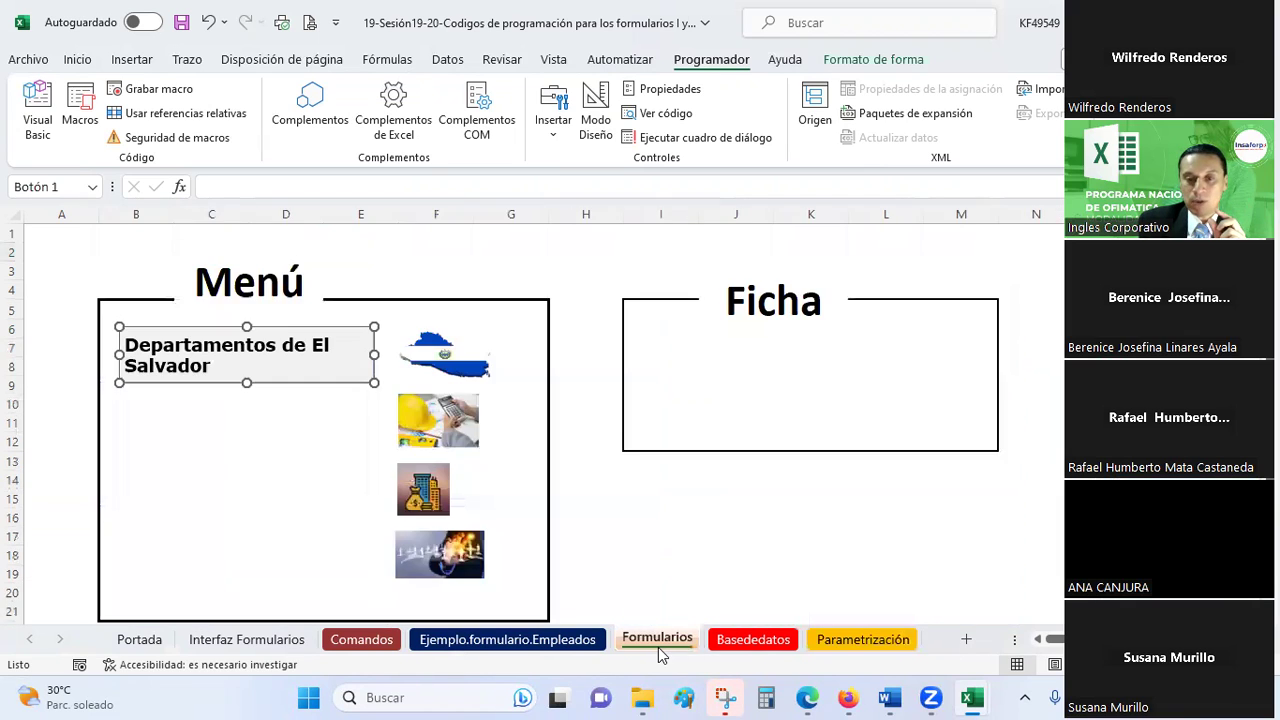
pyautogui.click(634, 514)
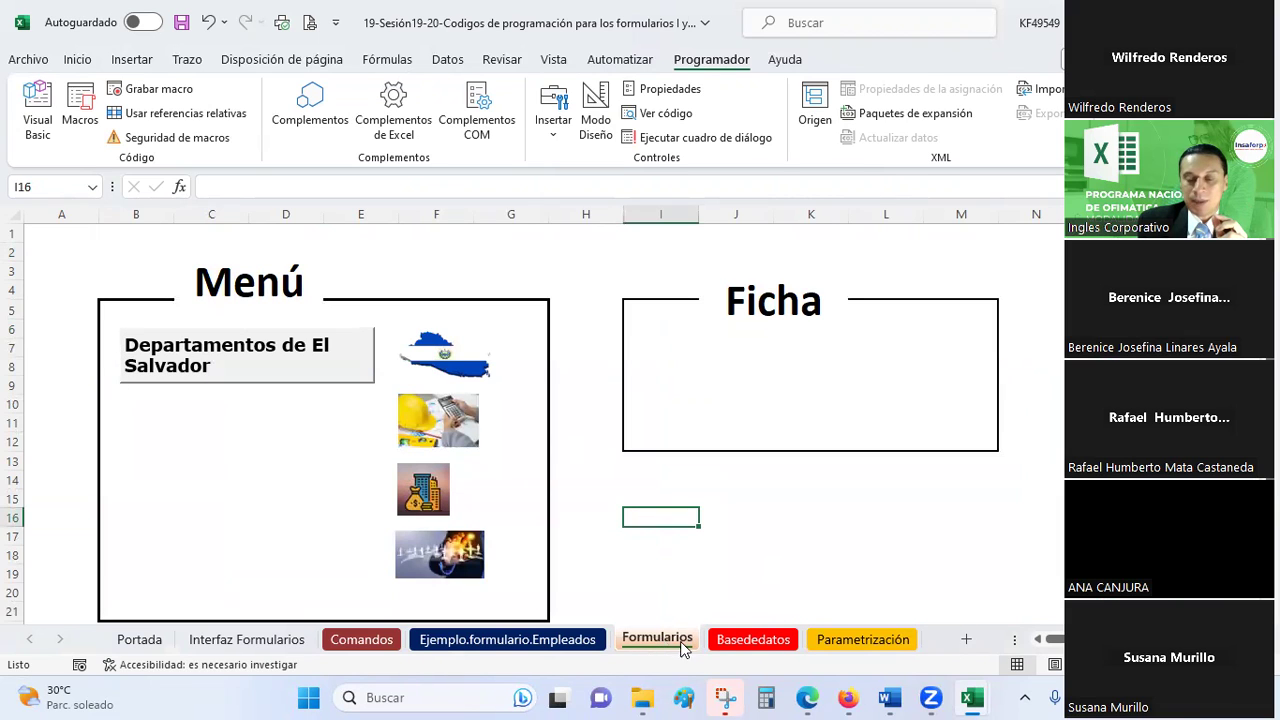
pyautogui.click(119, 268)
pyautogui.click(117, 250)
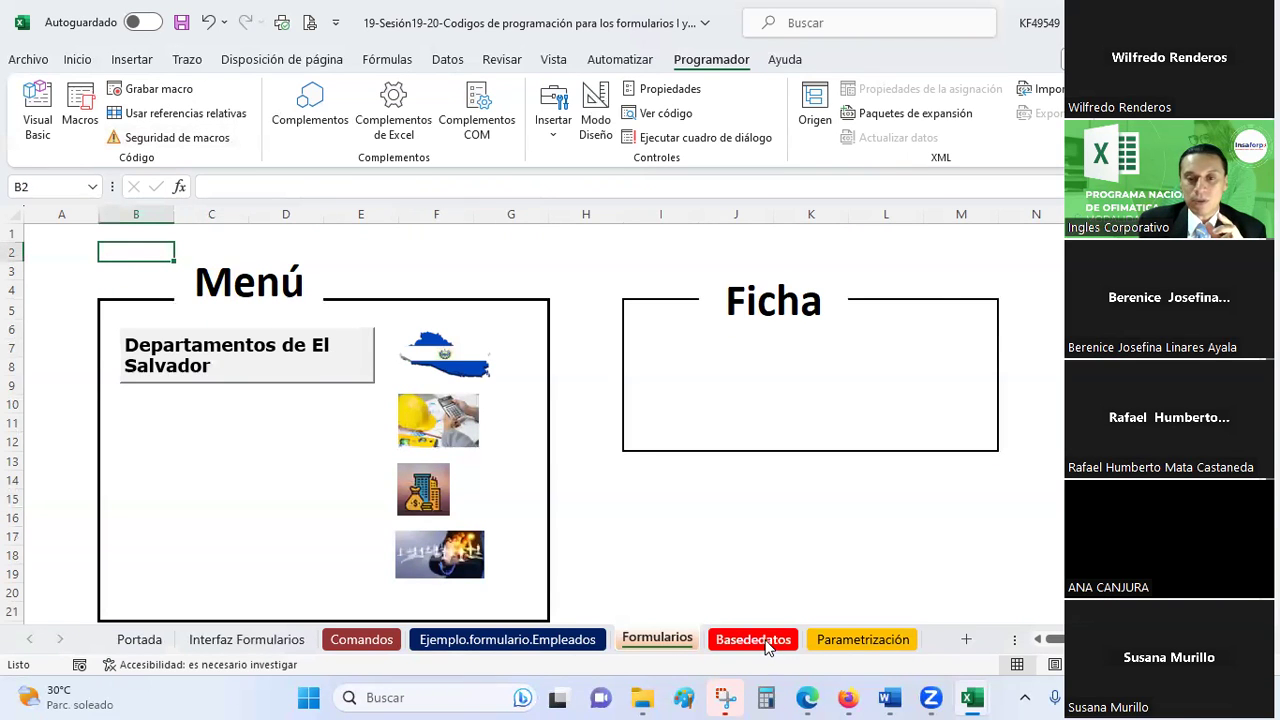
pyautogui.click(763, 642)
pyautogui.click(846, 648)
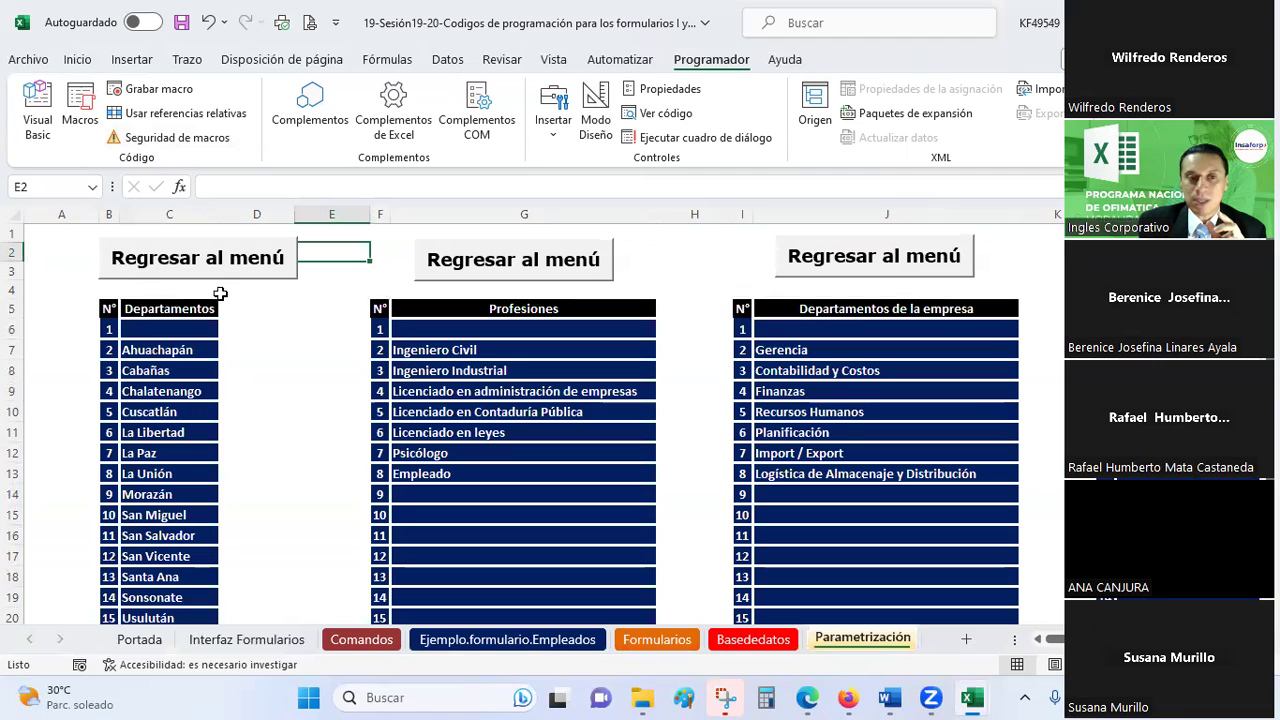
pyautogui.click(657, 640)
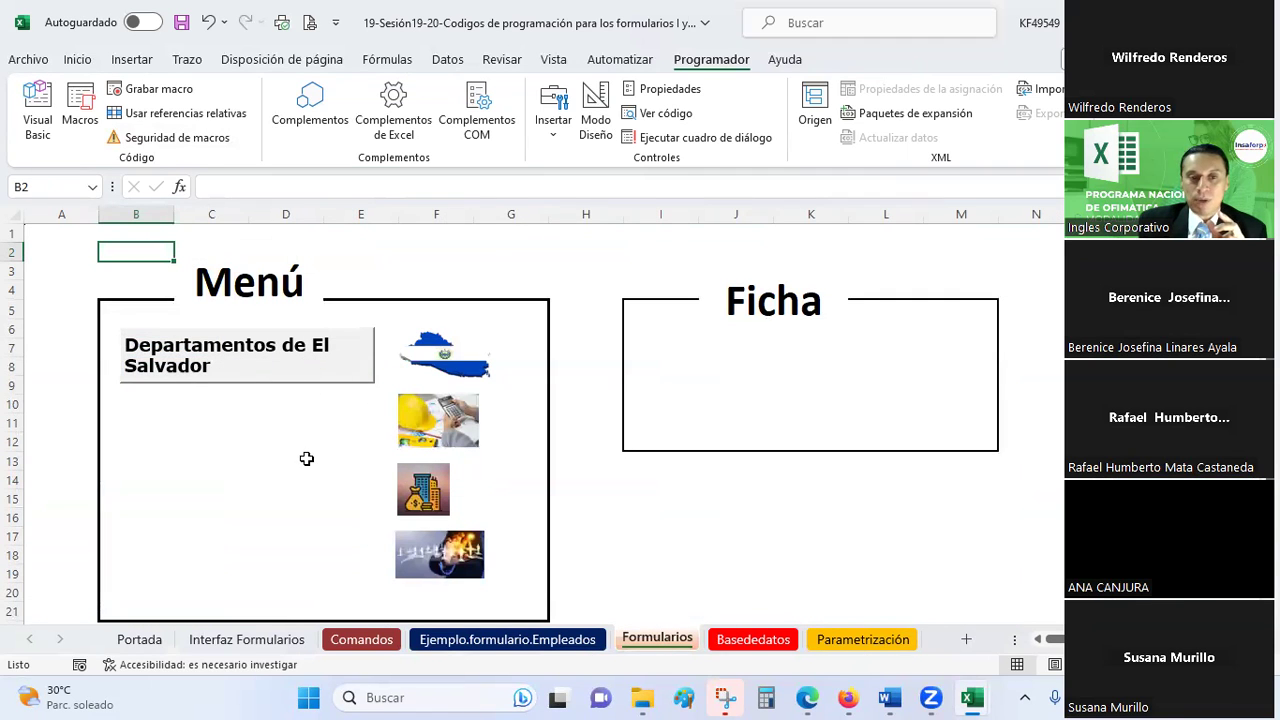
# Assign the departamentos2 macro to the El Salvador flag image
pyautogui.click(412, 364)
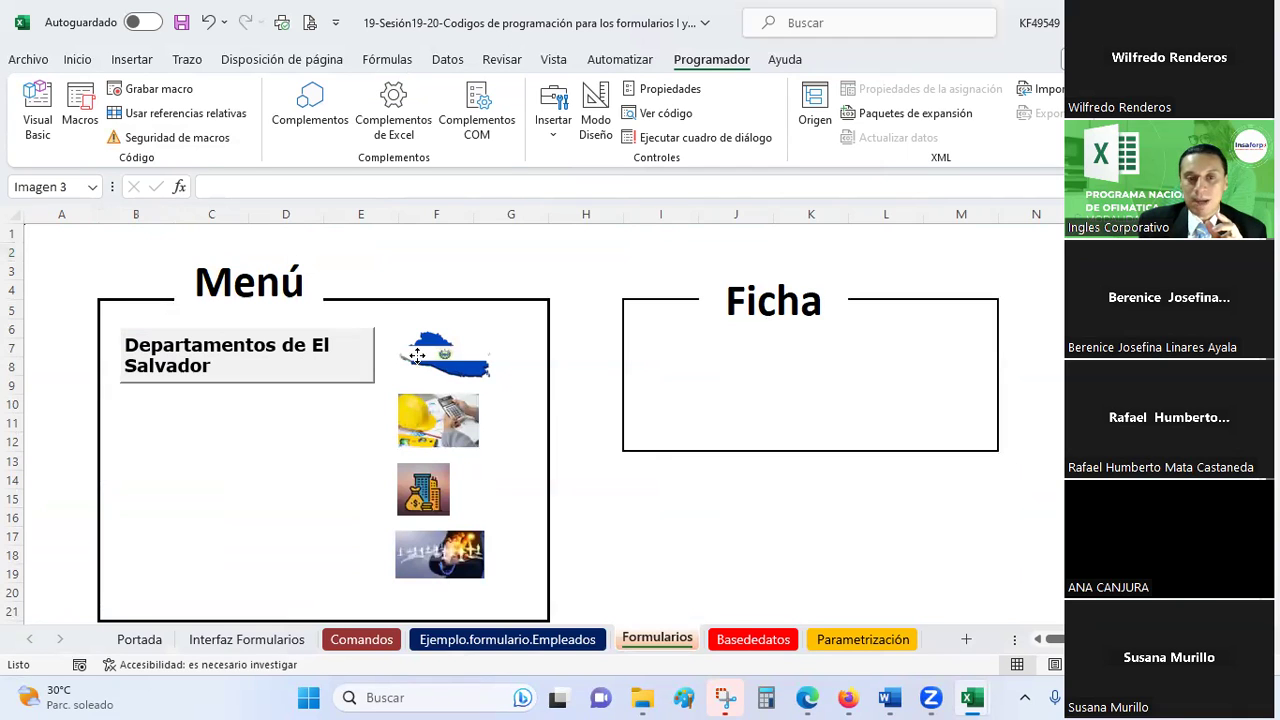
pyautogui.rightClick(418, 365)
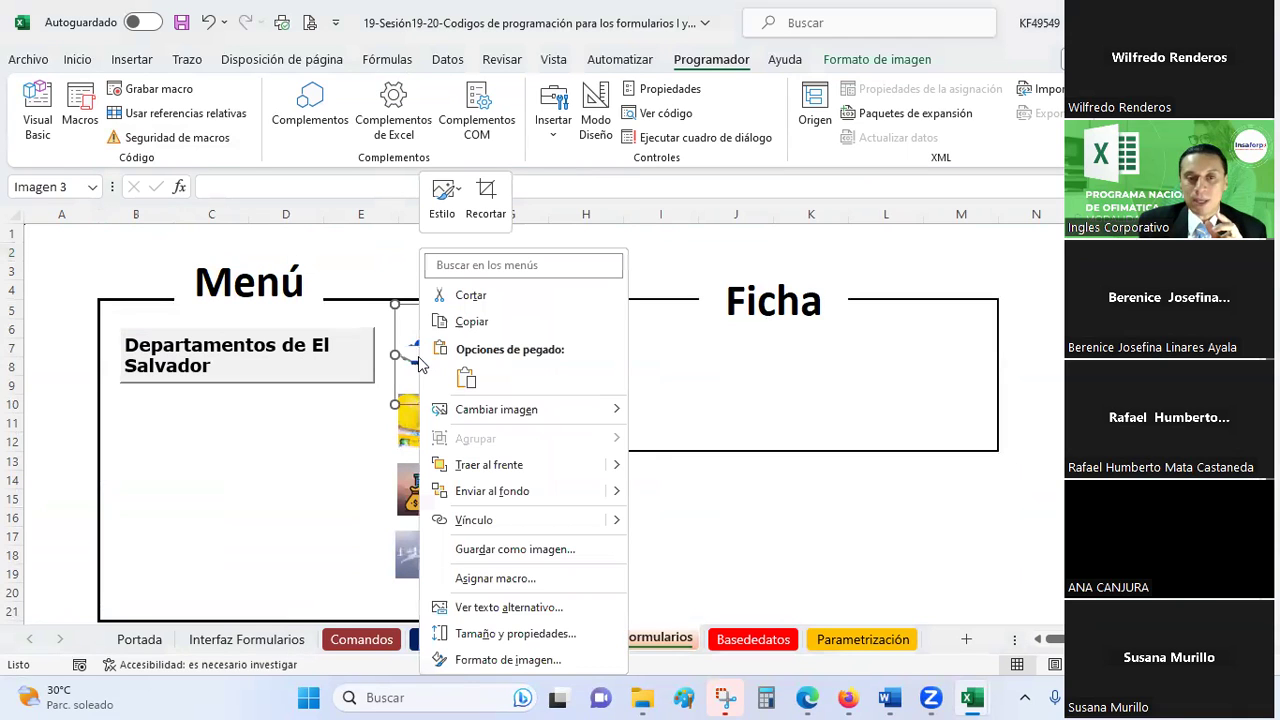
pyautogui.click(495, 578)
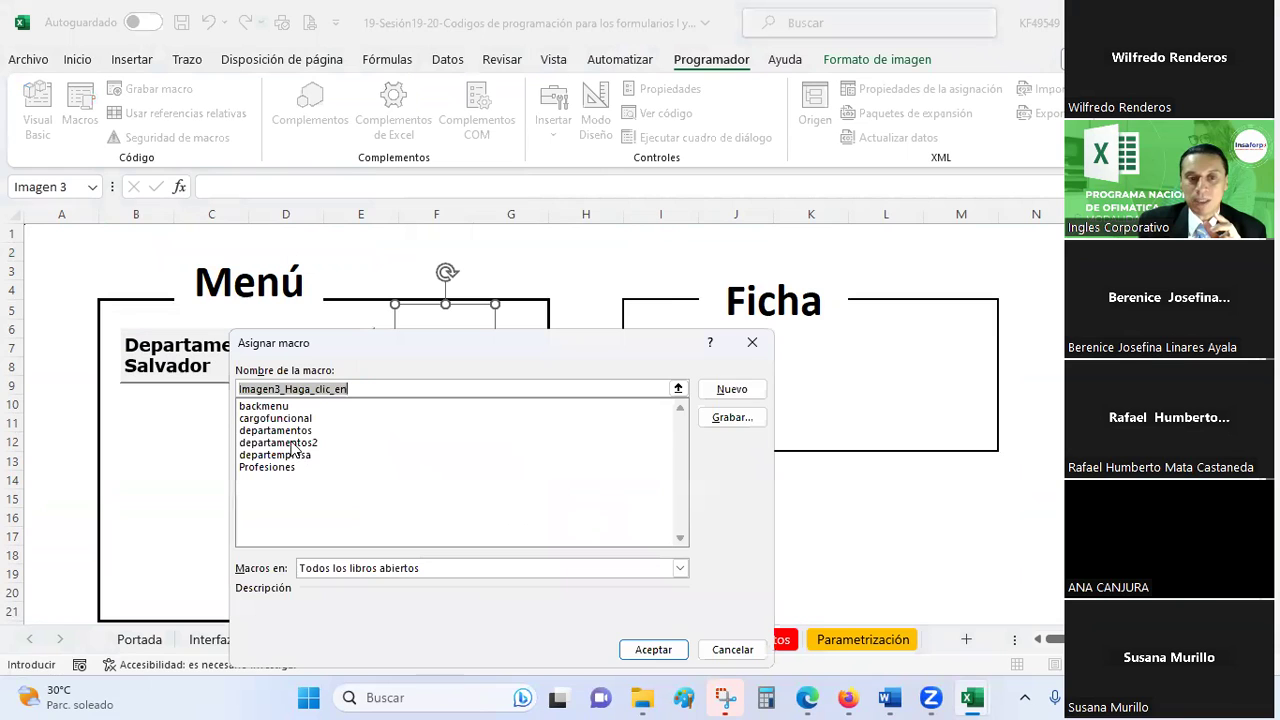
pyautogui.click(291, 443)
pyautogui.click(653, 650)
pyautogui.click(591, 445)
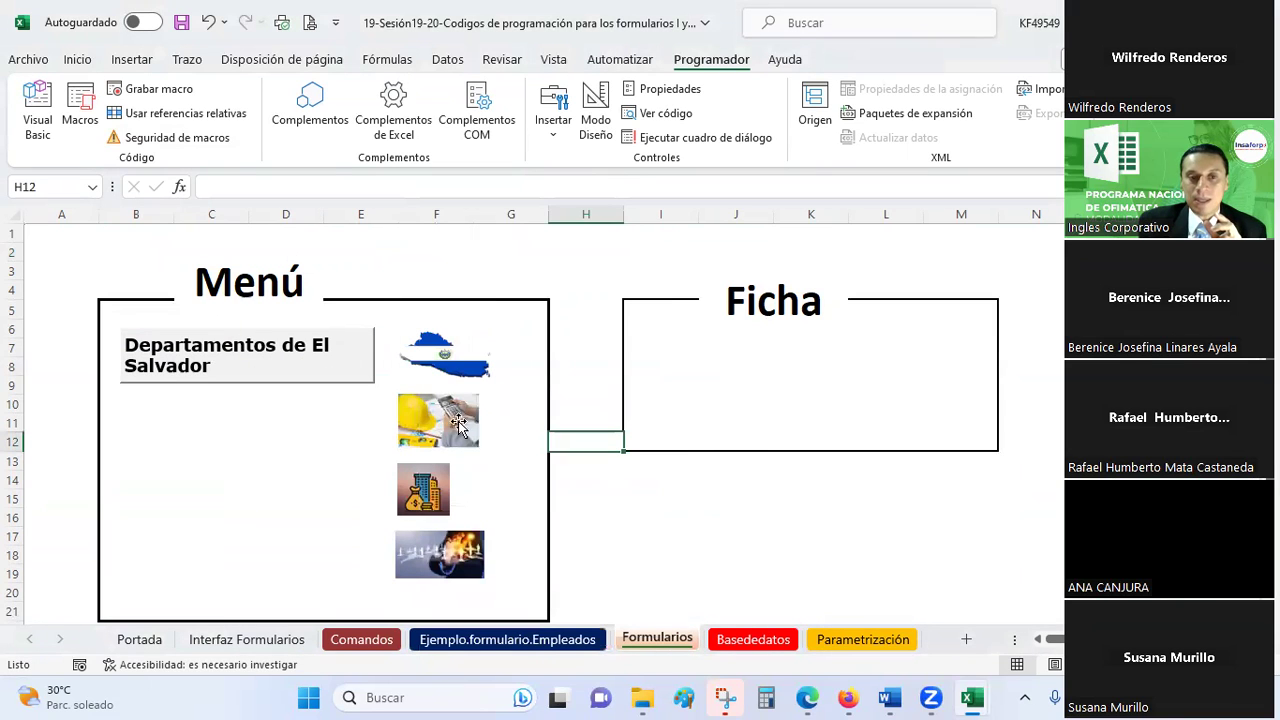
# Test the flag's jump to the Departamentos list twice, returning to Menú, then open the Visual Basic editor
pyautogui.click(345, 375)
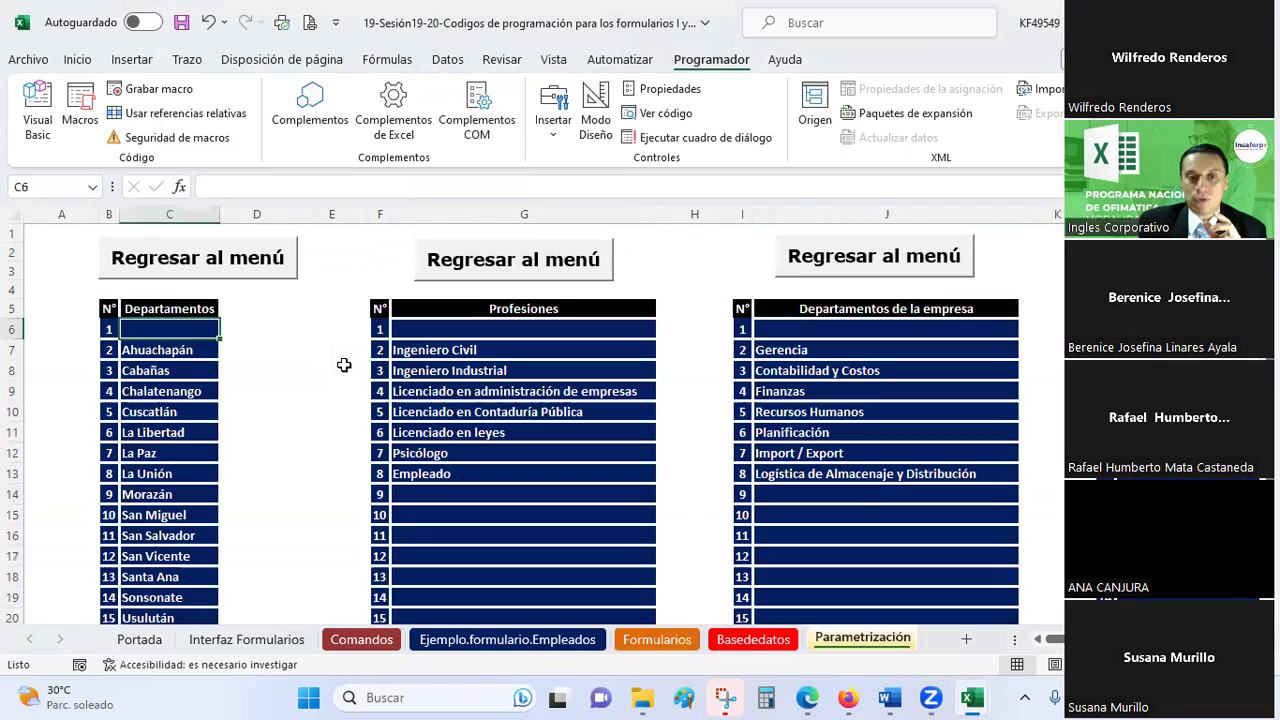
pyautogui.click(217, 259)
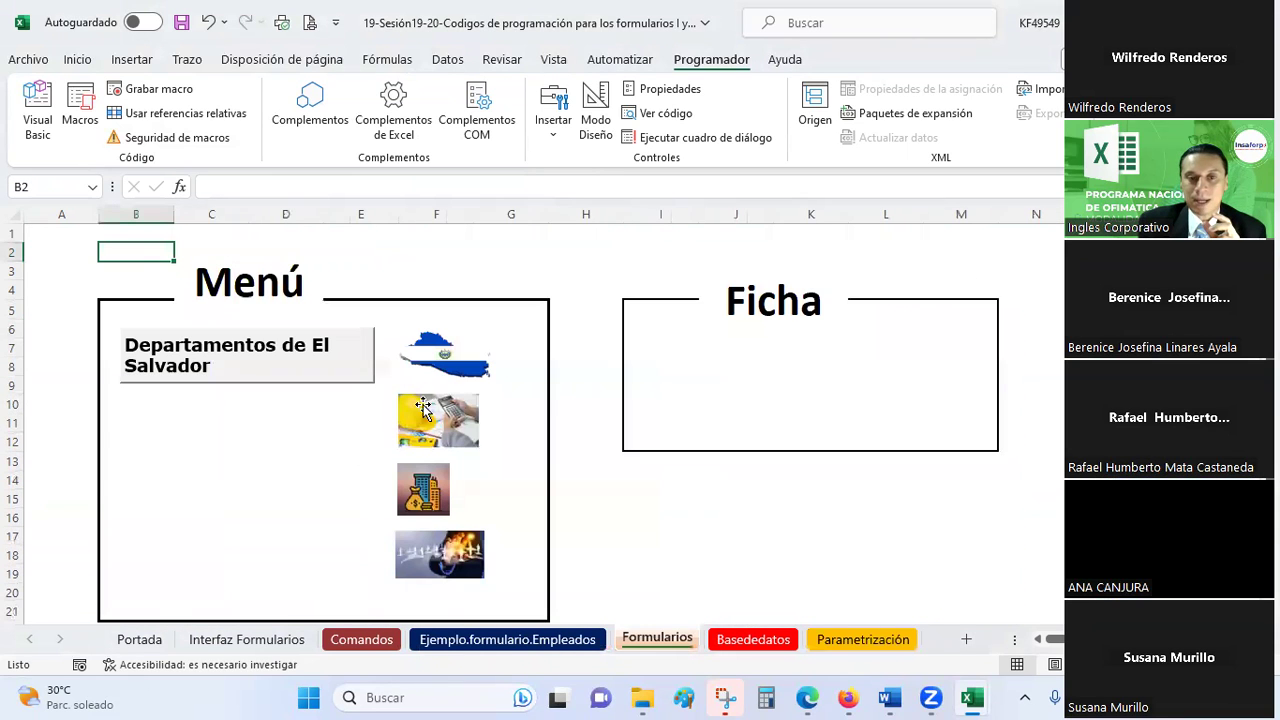
pyautogui.click(428, 362)
pyautogui.click(210, 268)
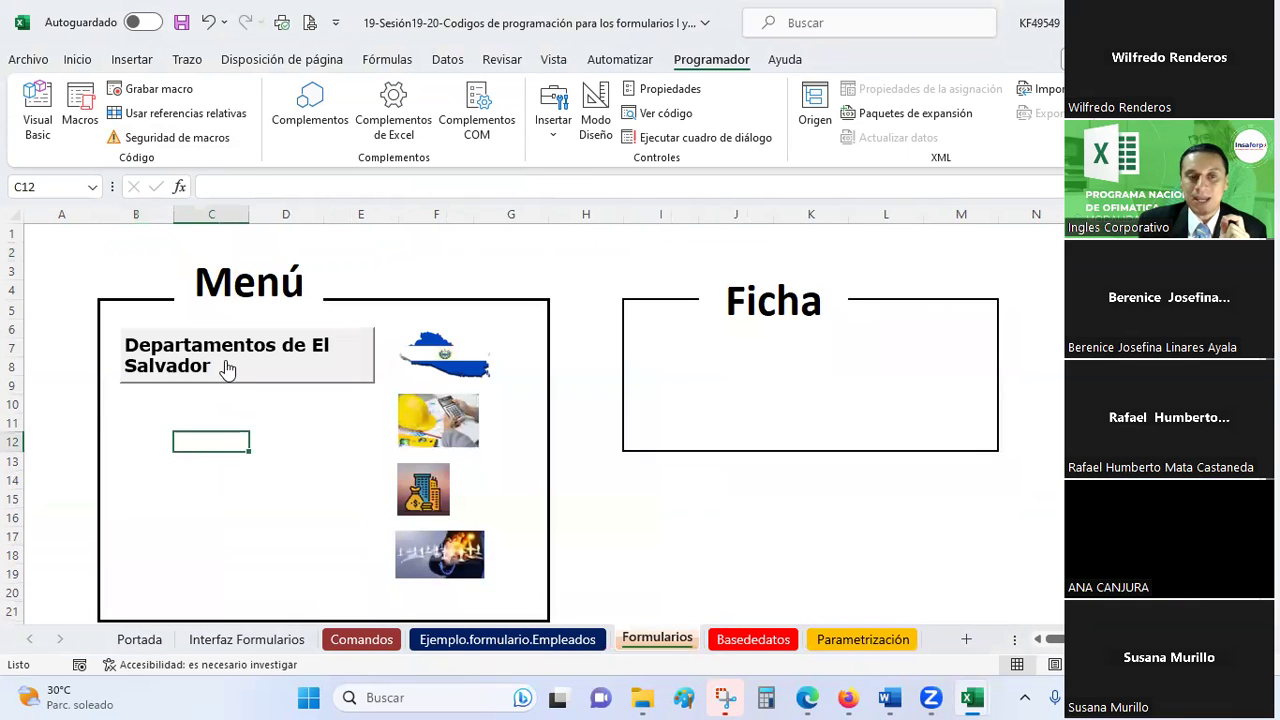
pyautogui.click(40, 112)
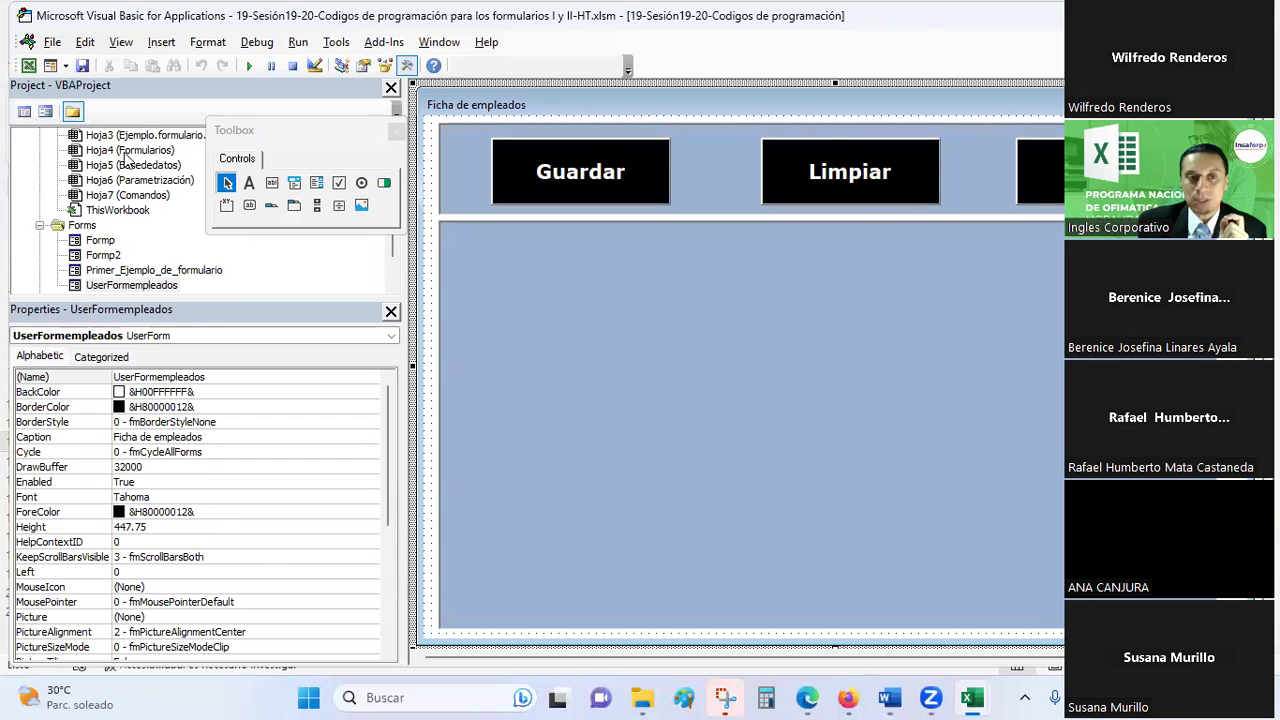
# Review Hoja4 (Formularios) code's Load Formp and UserFormempleados.Show statements, then return to Excel
pyautogui.click(98, 150)
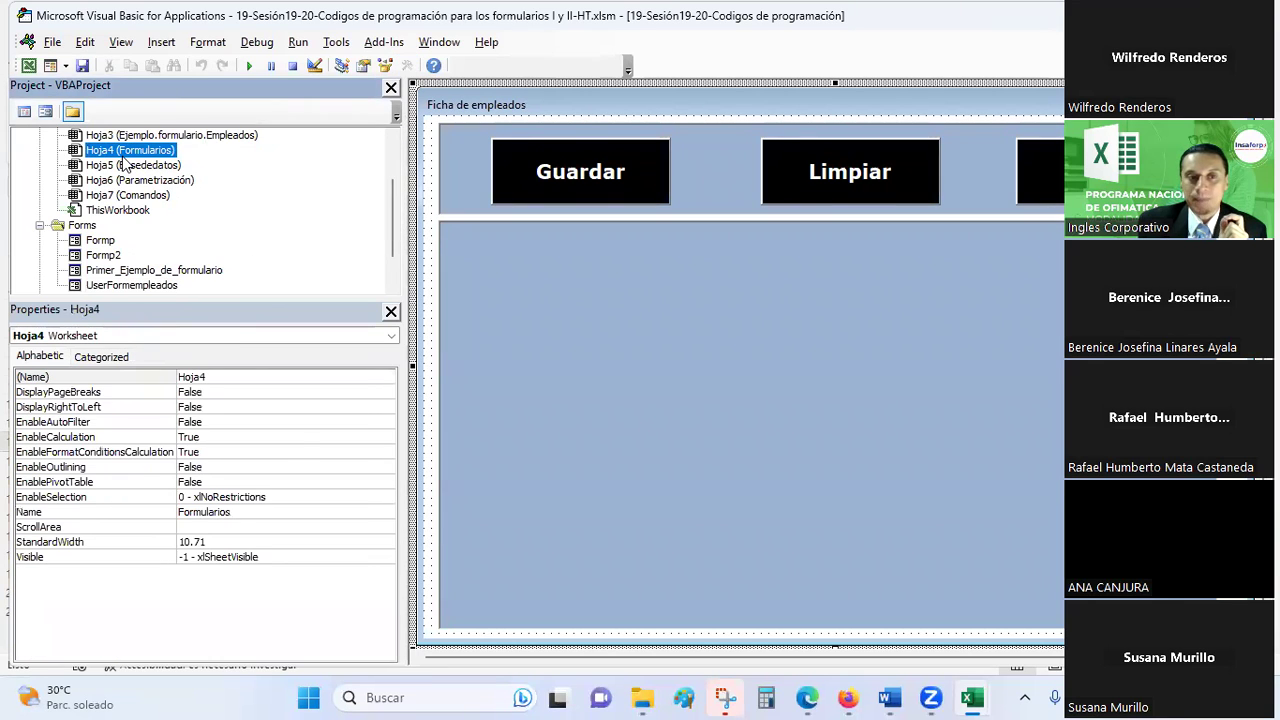
pyautogui.doubleClick(122, 154)
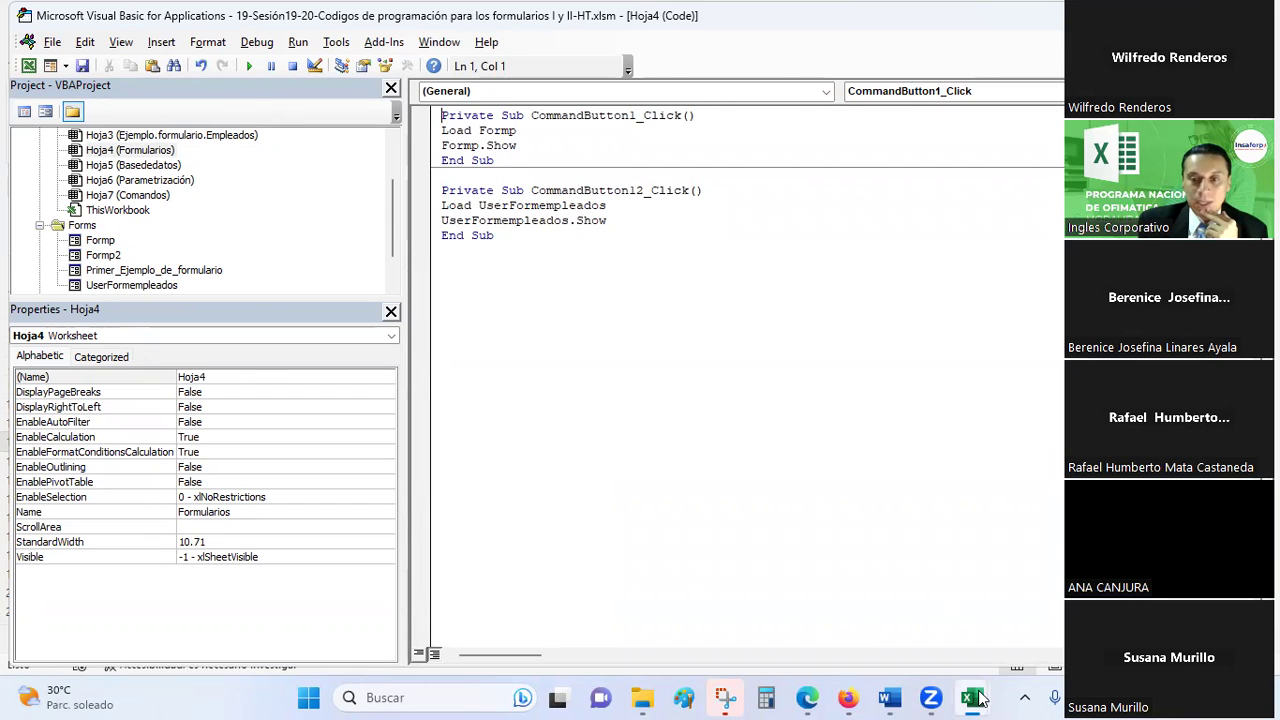
pyautogui.moveTo(972, 697)
pyautogui.click(917, 617)
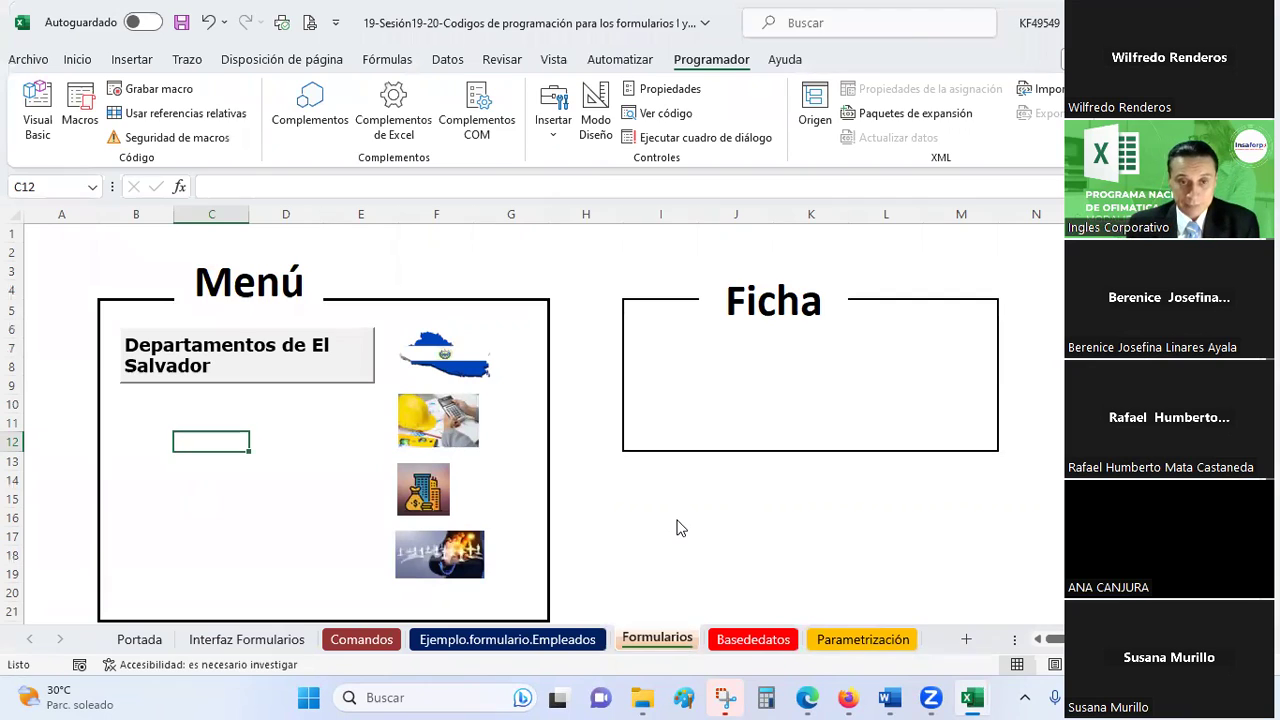
pyautogui.hotkey('alt', 'Tab')
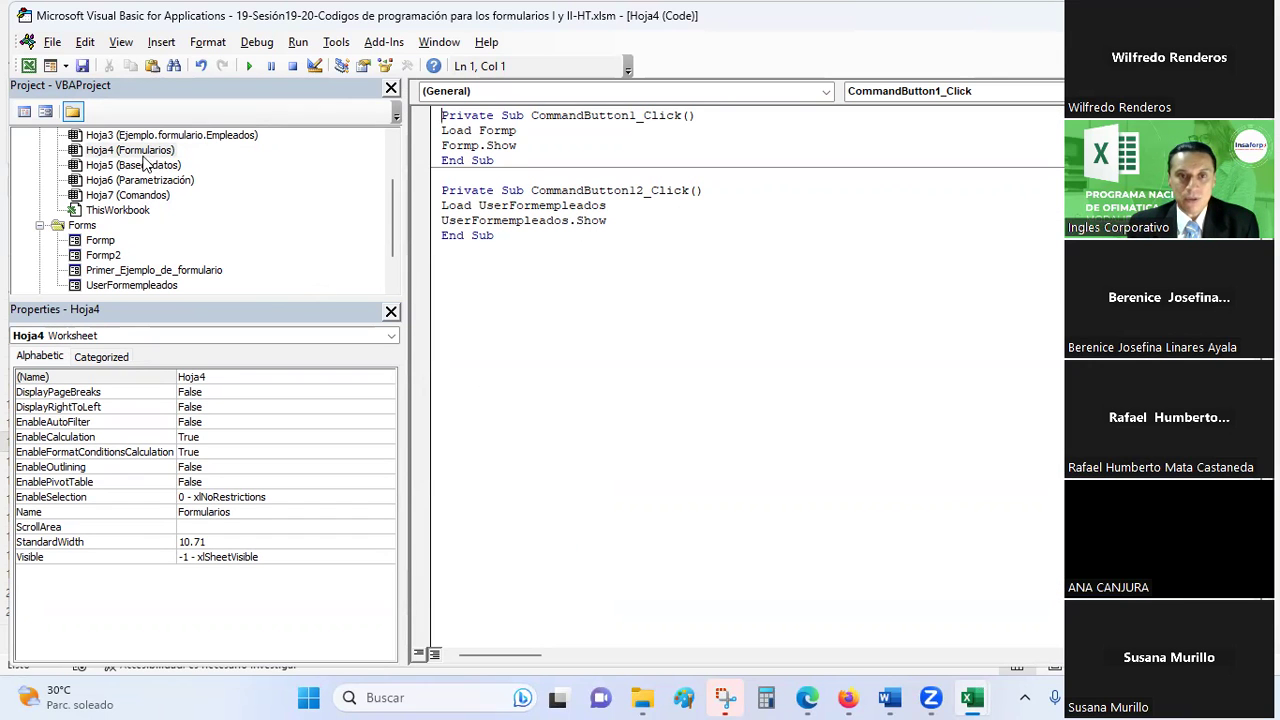
pyautogui.click(537, 127)
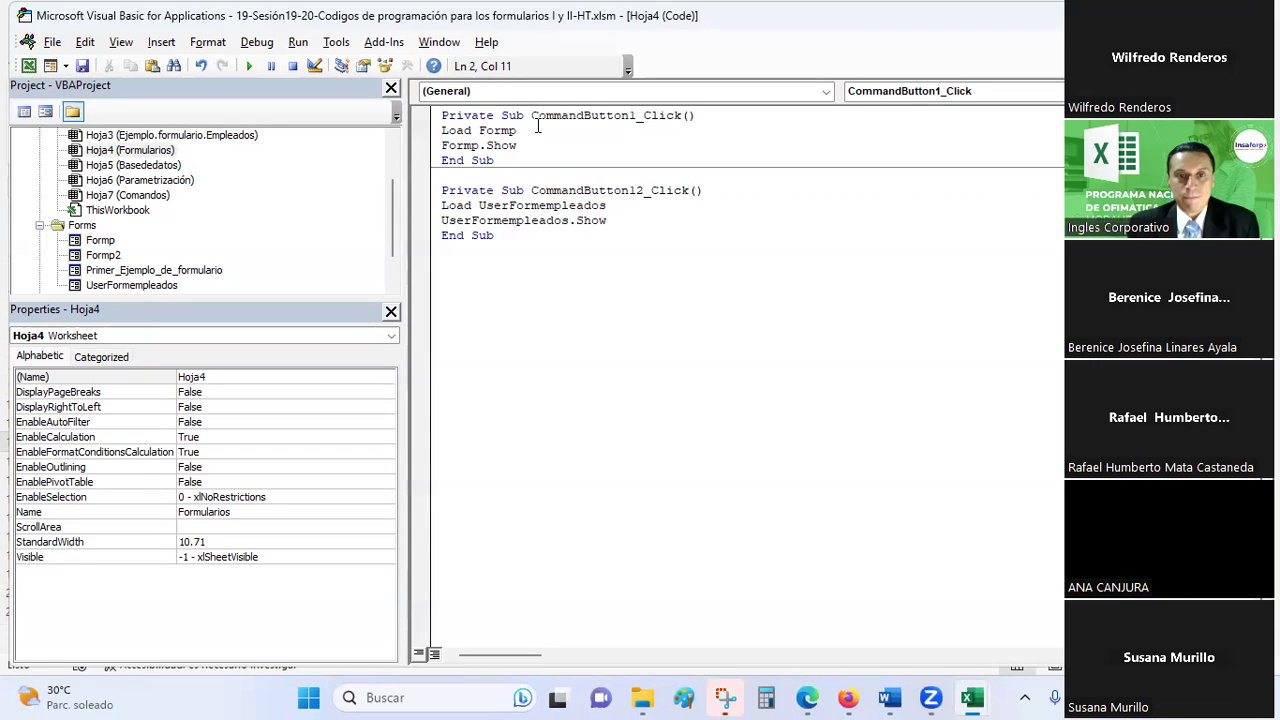
pyautogui.click(517, 220)
pyautogui.click(135, 150)
pyautogui.hotkey('alt', 'F11')
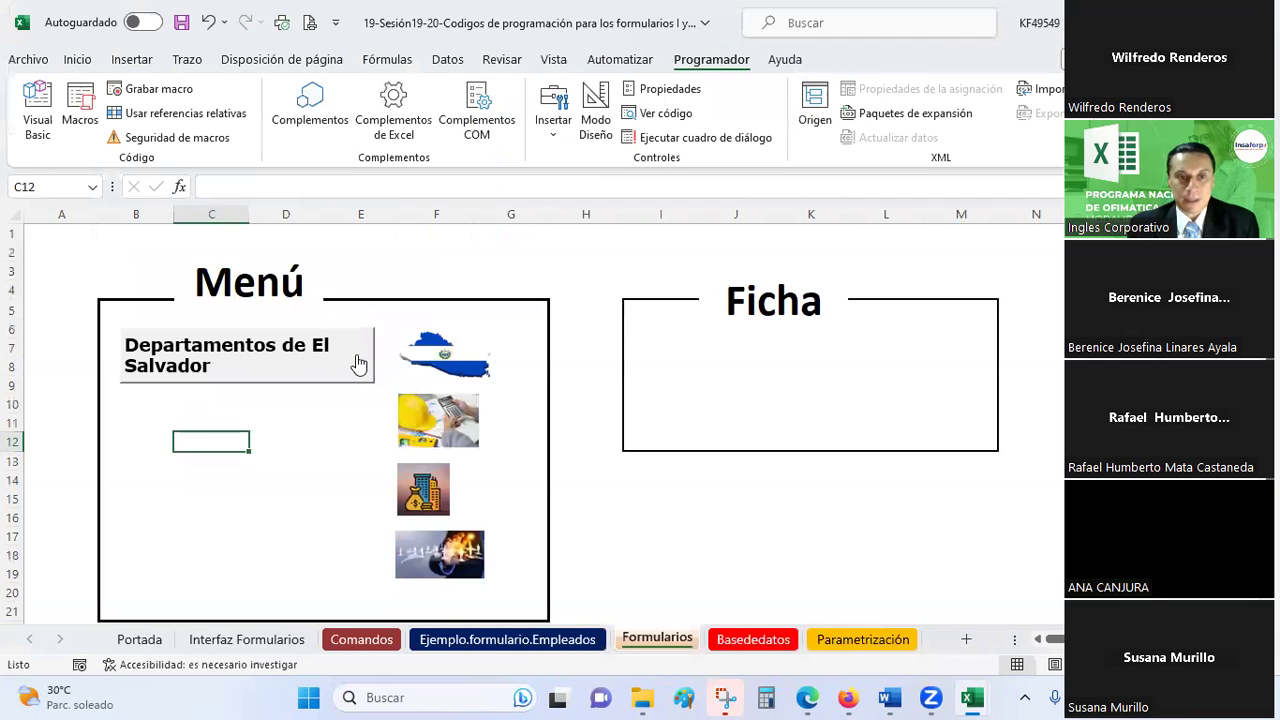
# Open the departamentos2 macro in Module2 and browse its code and procedure lists
pyautogui.rightClick(358, 364)
pyautogui.click(660, 113)
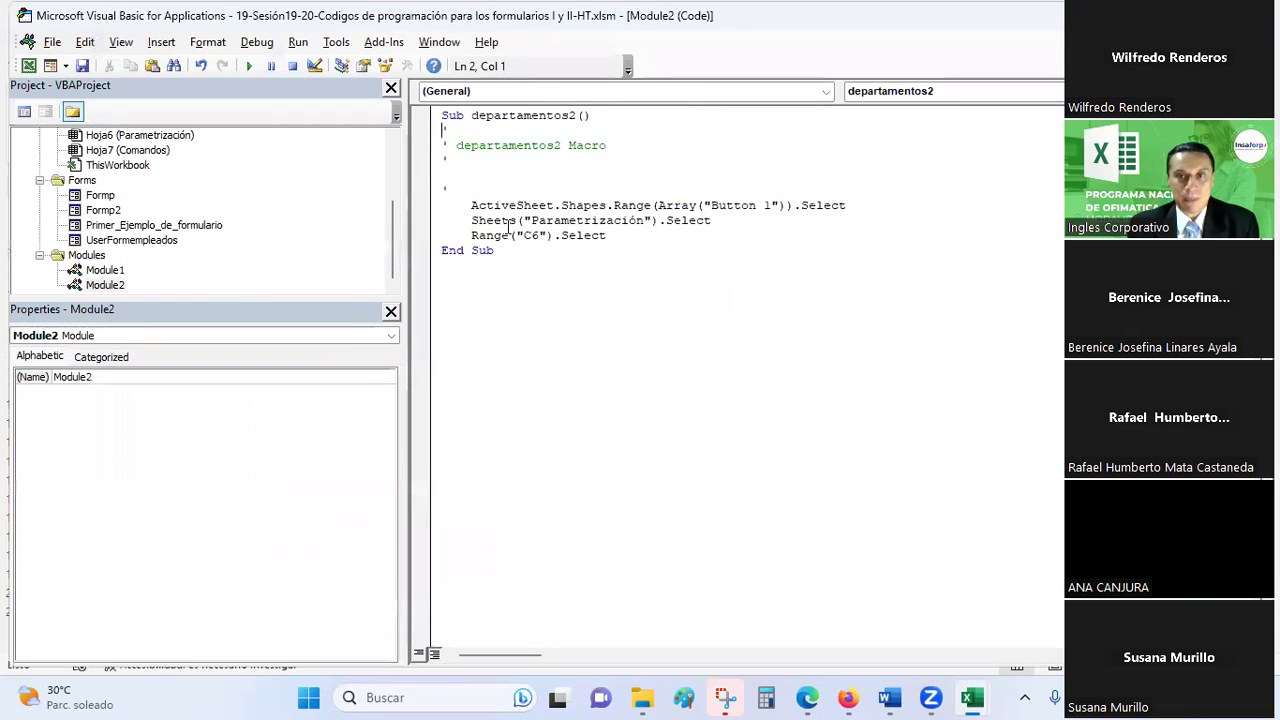
pyautogui.moveTo(486, 127); pyautogui.dragTo(532, 272)
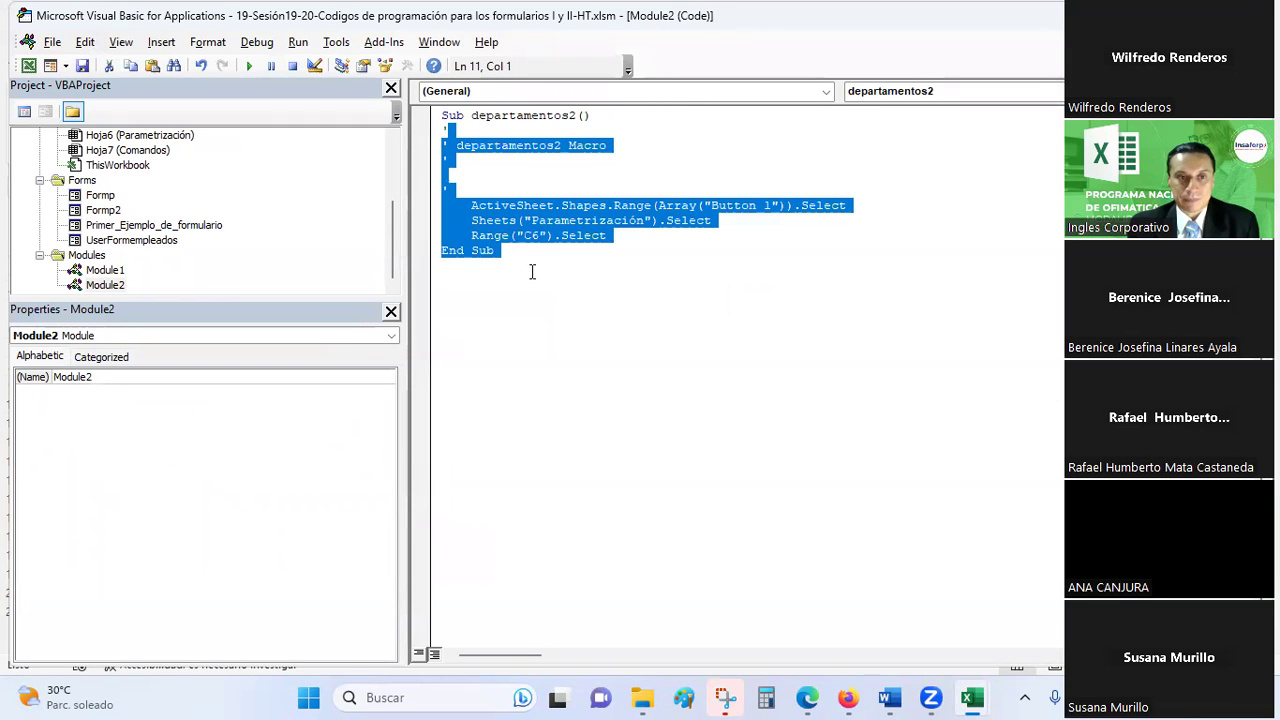
pyautogui.click(555, 308)
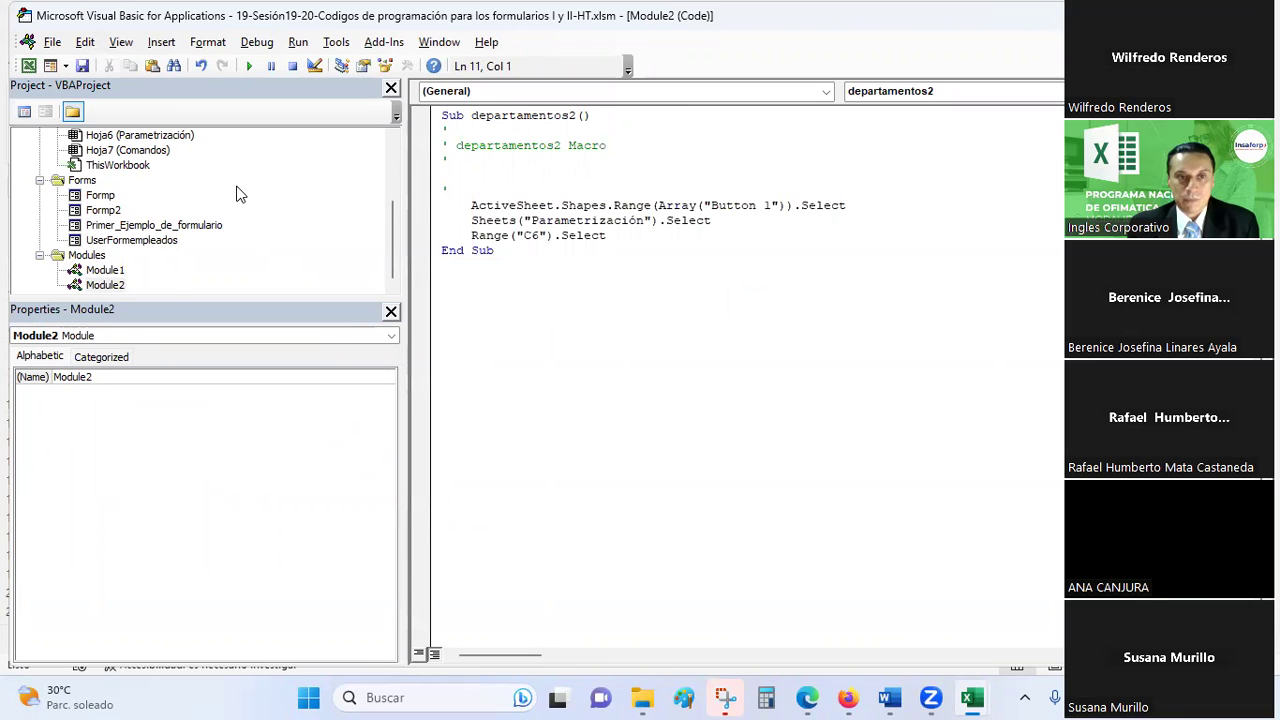
pyautogui.scroll(1, 237, 194)
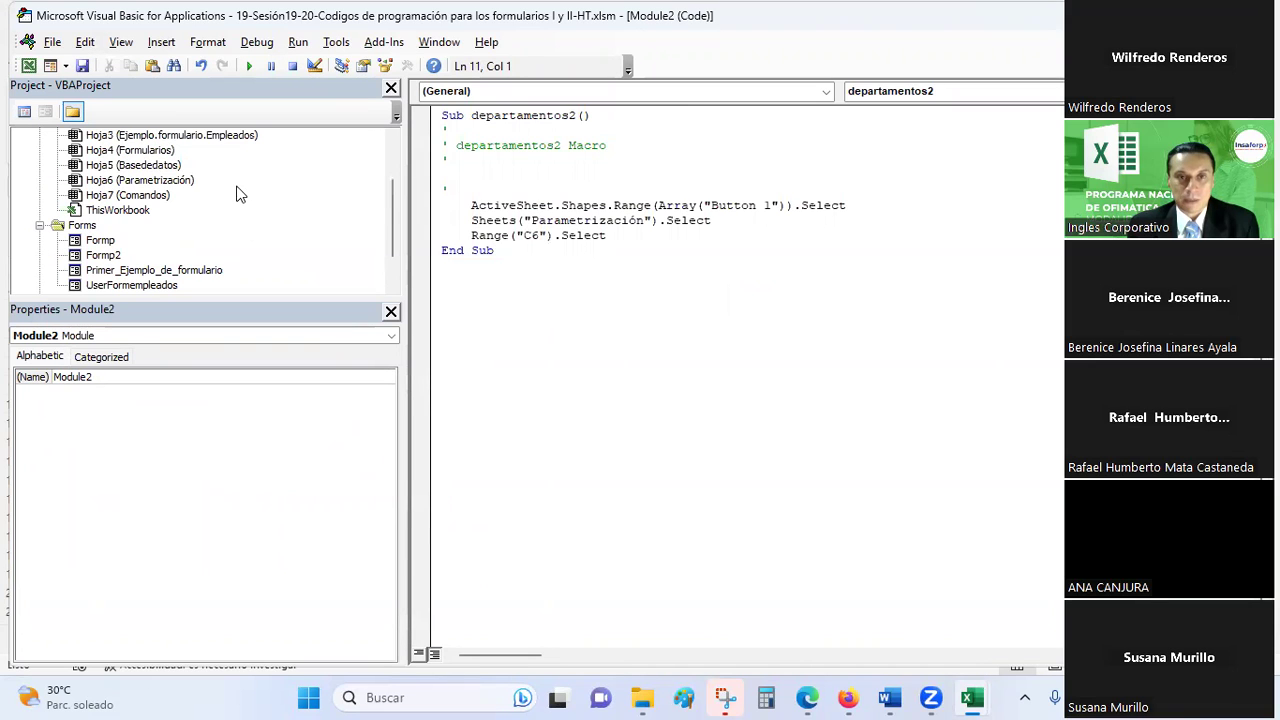
pyautogui.click(949, 99)
pyautogui.click(950, 97)
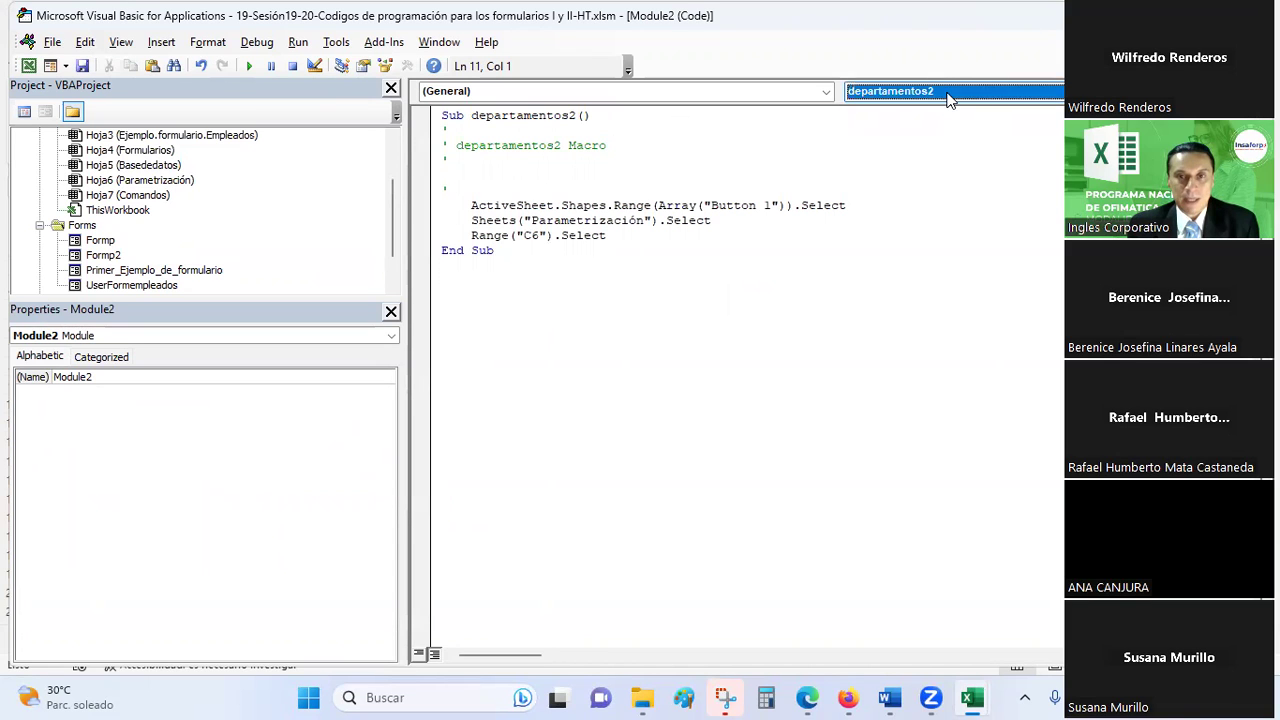
pyautogui.click(613, 88)
pyautogui.click(613, 88)
pyautogui.click(895, 94)
pyautogui.click(897, 94)
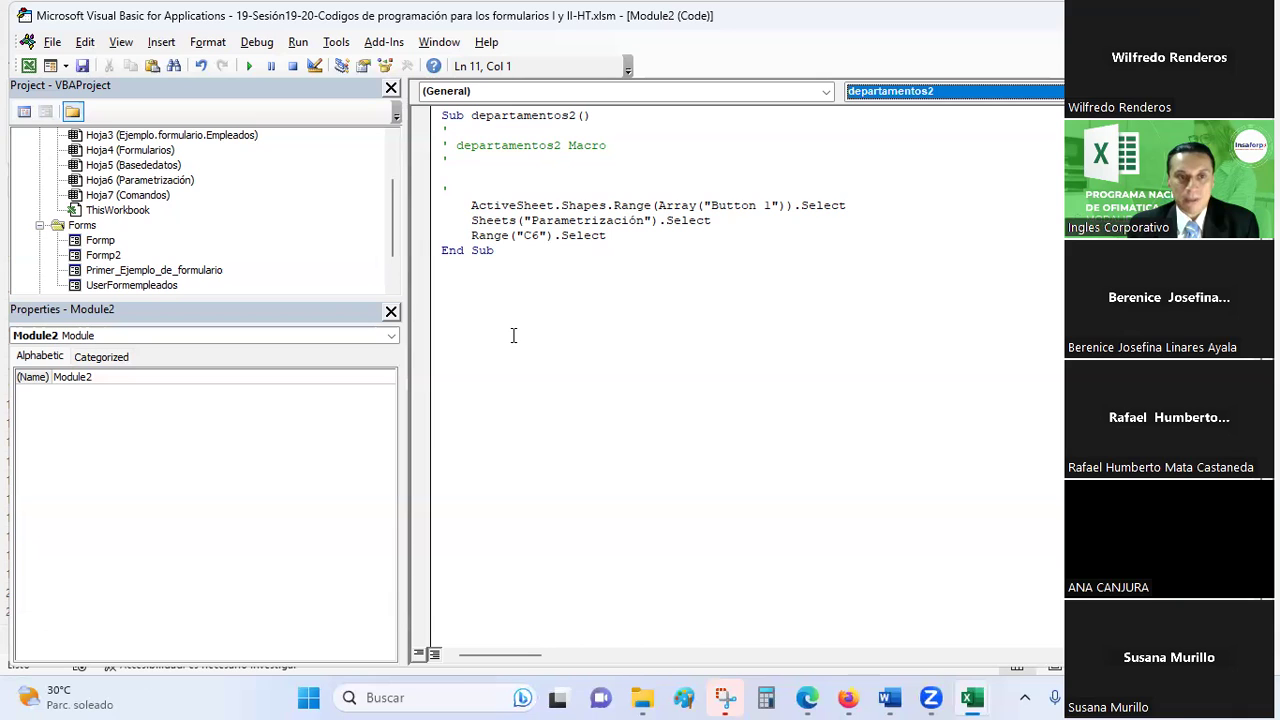
pyautogui.scroll(2, 219, 193)
pyautogui.scroll(-1, 221, 194)
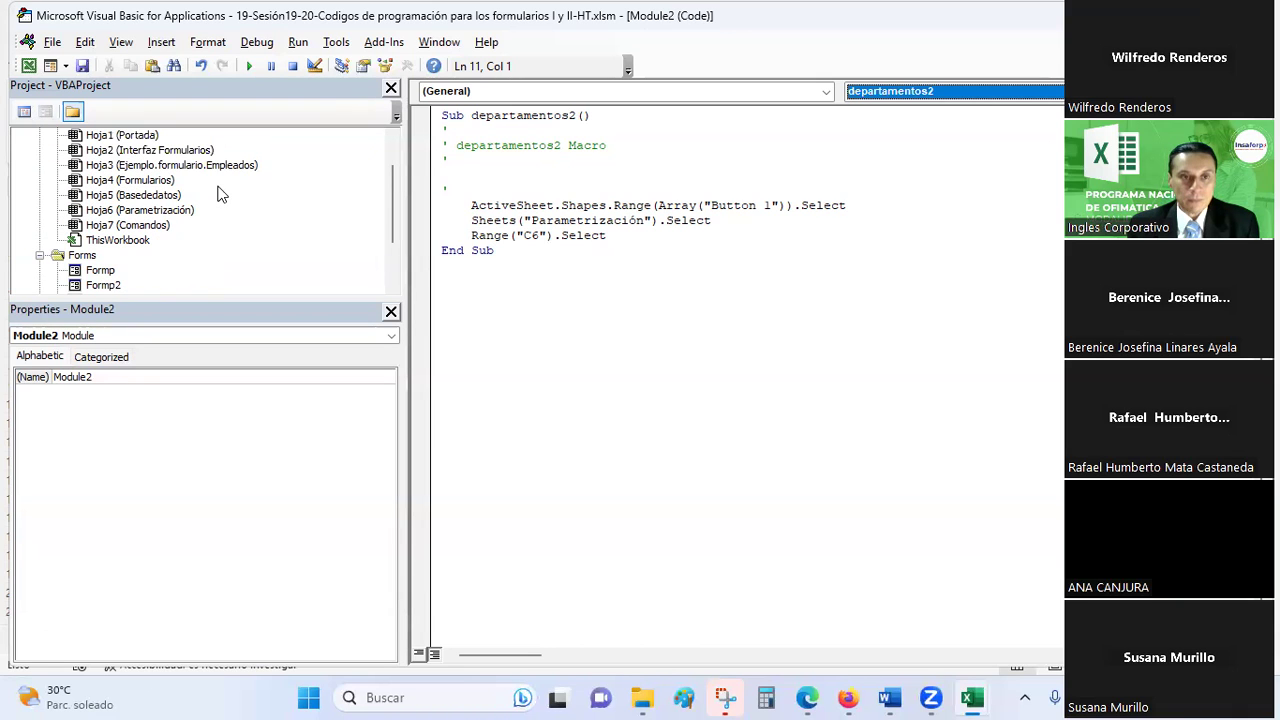
# Back in Excel, save the workbook and select cell F3
pyautogui.hotkey('alt', 'Tab')
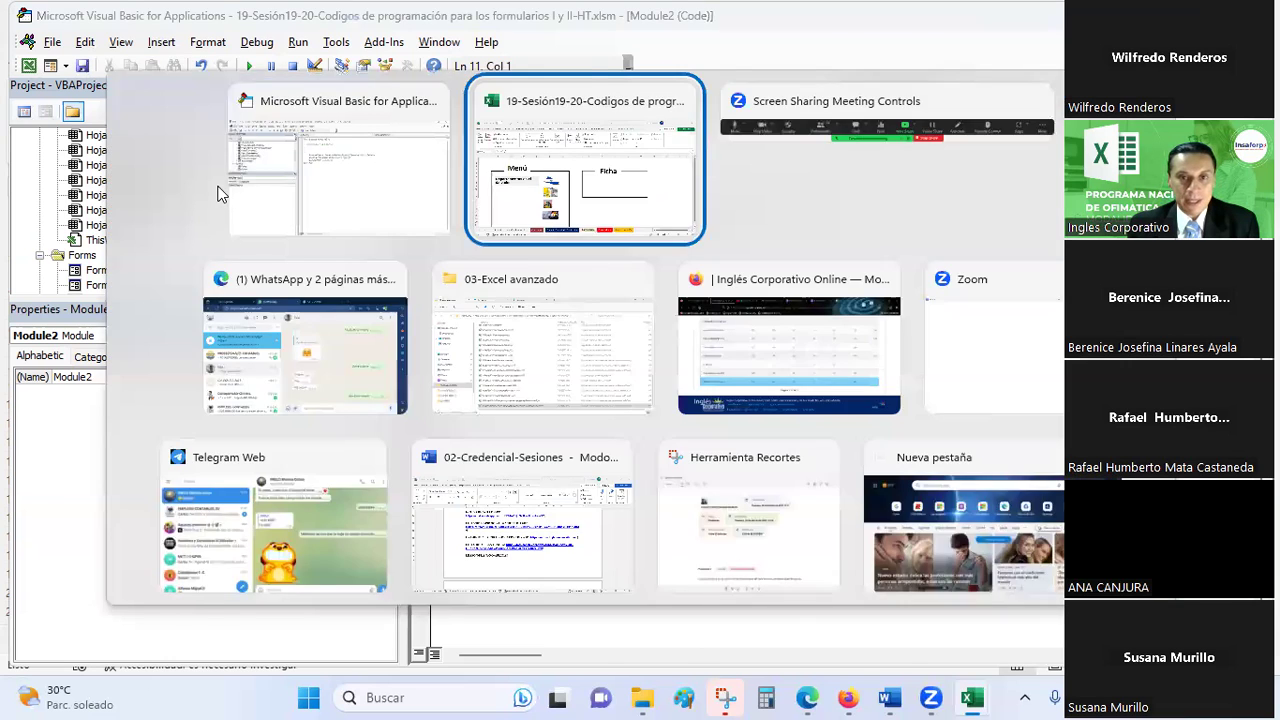
pyautogui.click(591, 301)
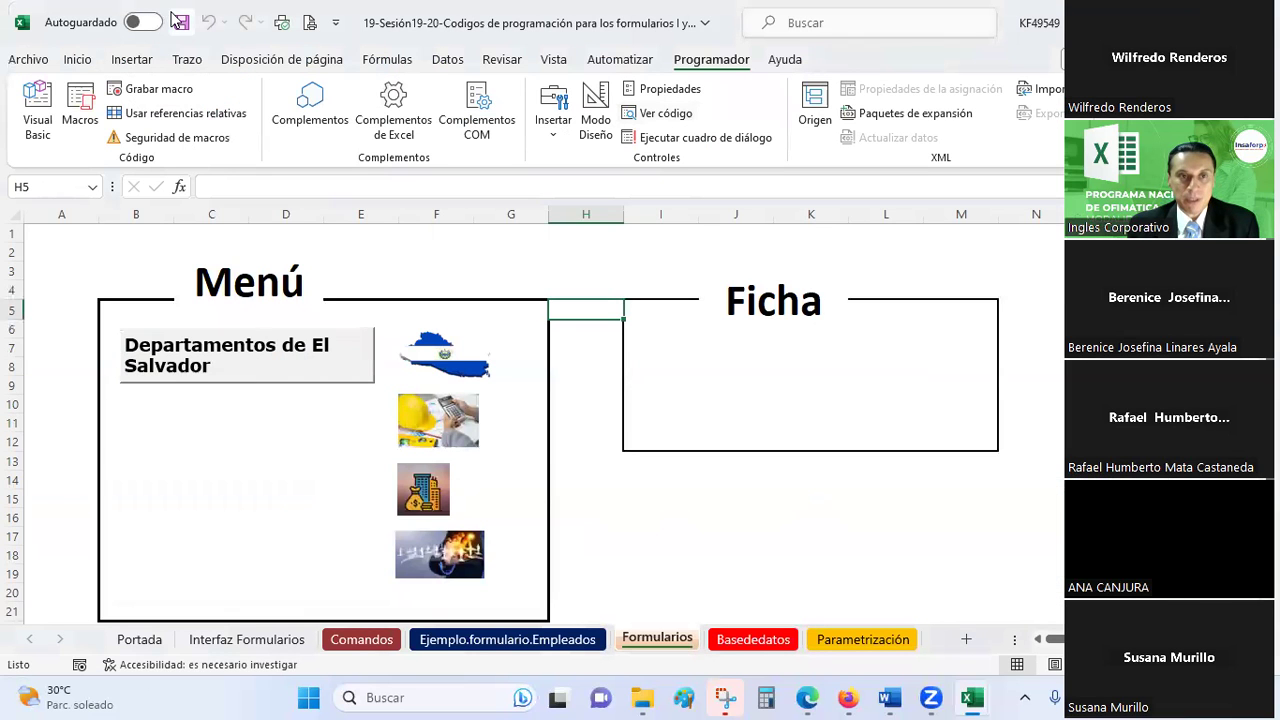
pyautogui.click(181, 22)
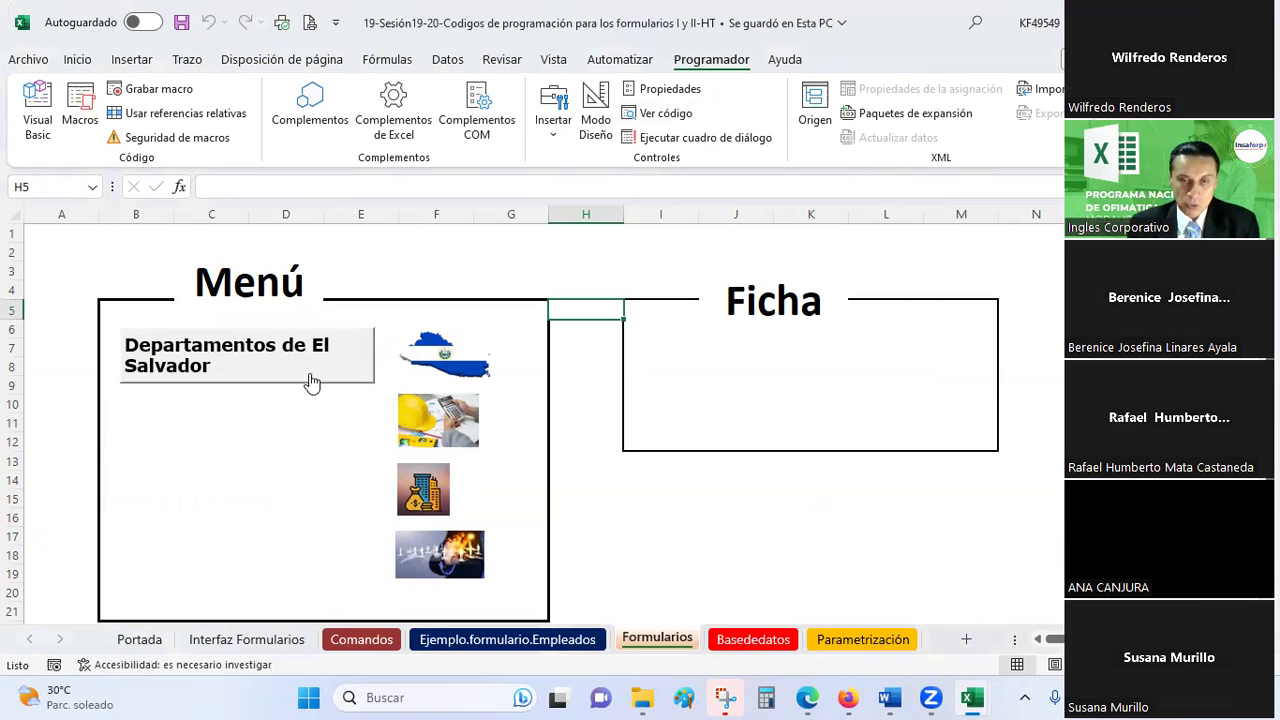
pyautogui.hotkey('alt', 'F11')
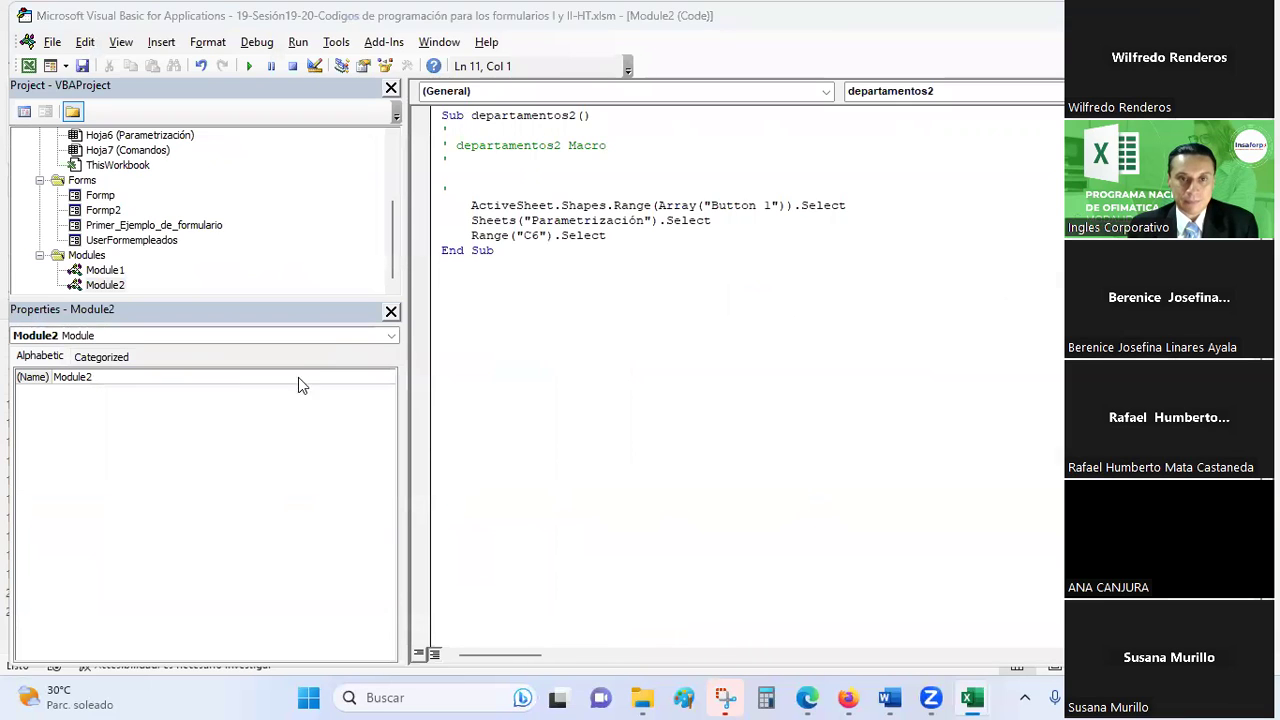
pyautogui.hotkey('alt', 'F11')
pyautogui.click(419, 271)
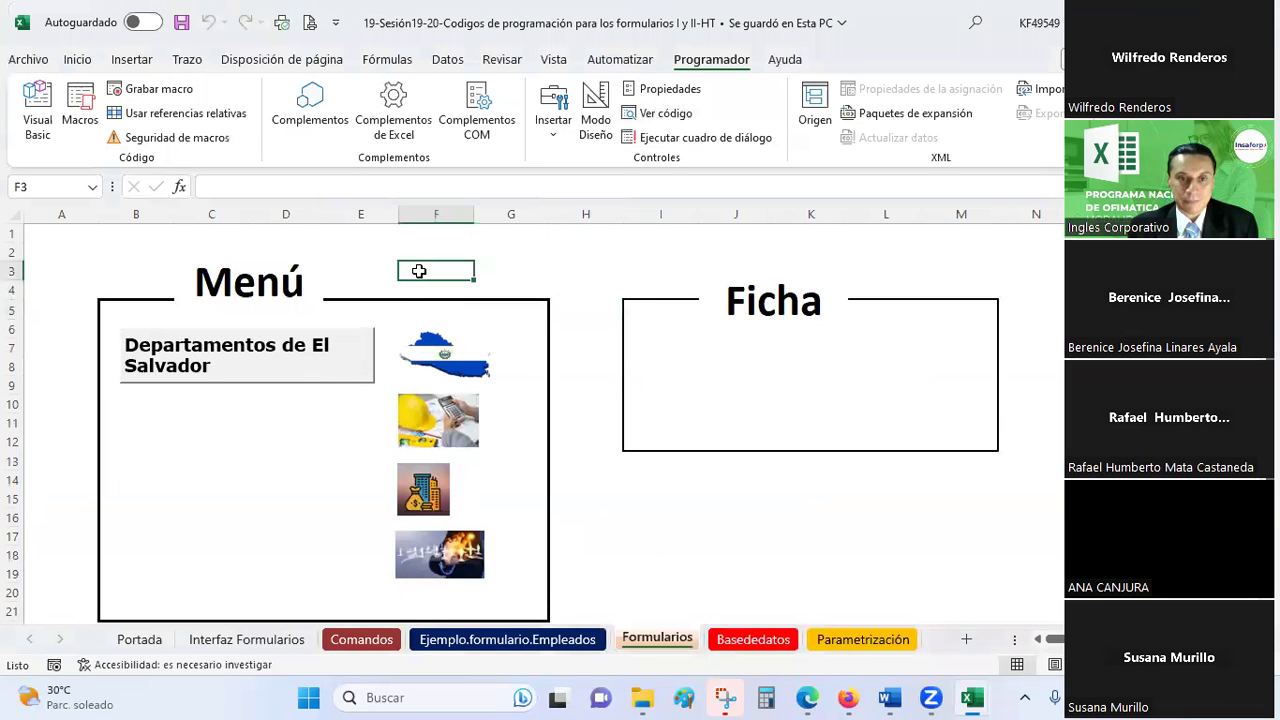
# Open the Programador tab's Insertar gallery of Form and ActiveX controls
pyautogui.click(553, 135)
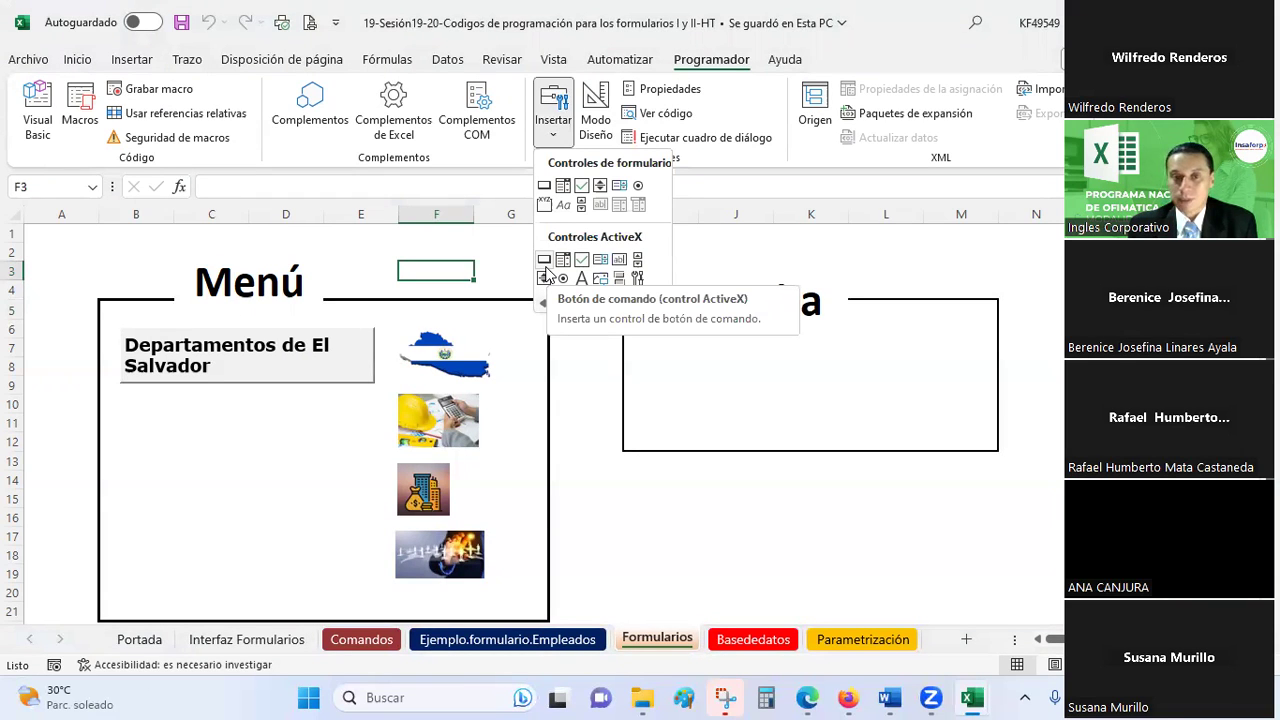
pyautogui.click(443, 267)
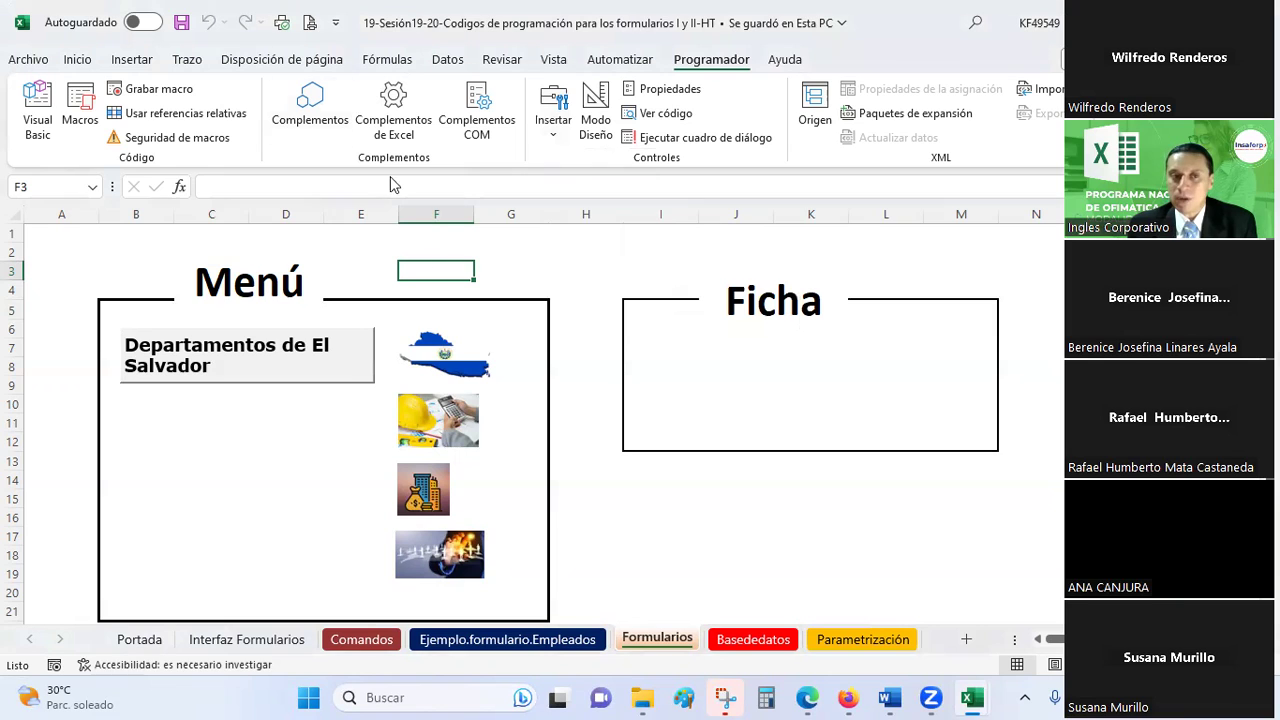
pyautogui.click(554, 140)
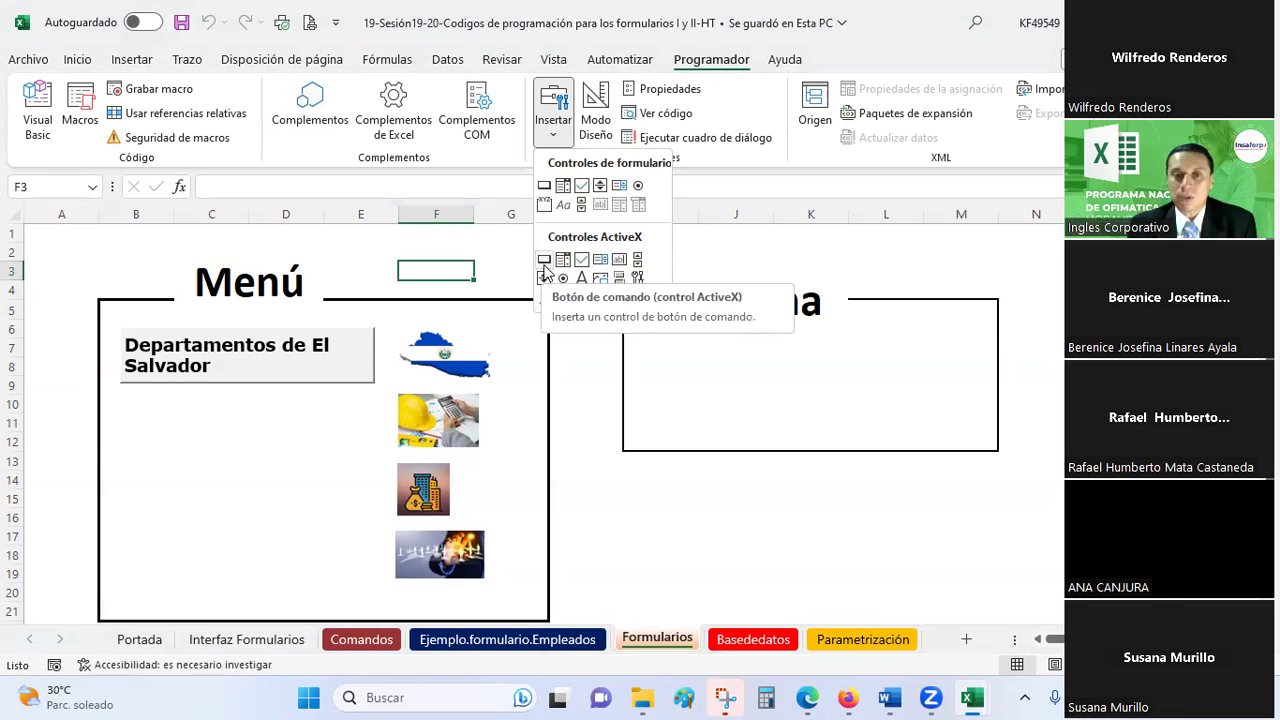
pyautogui.click(428, 270)
pyautogui.click(552, 135)
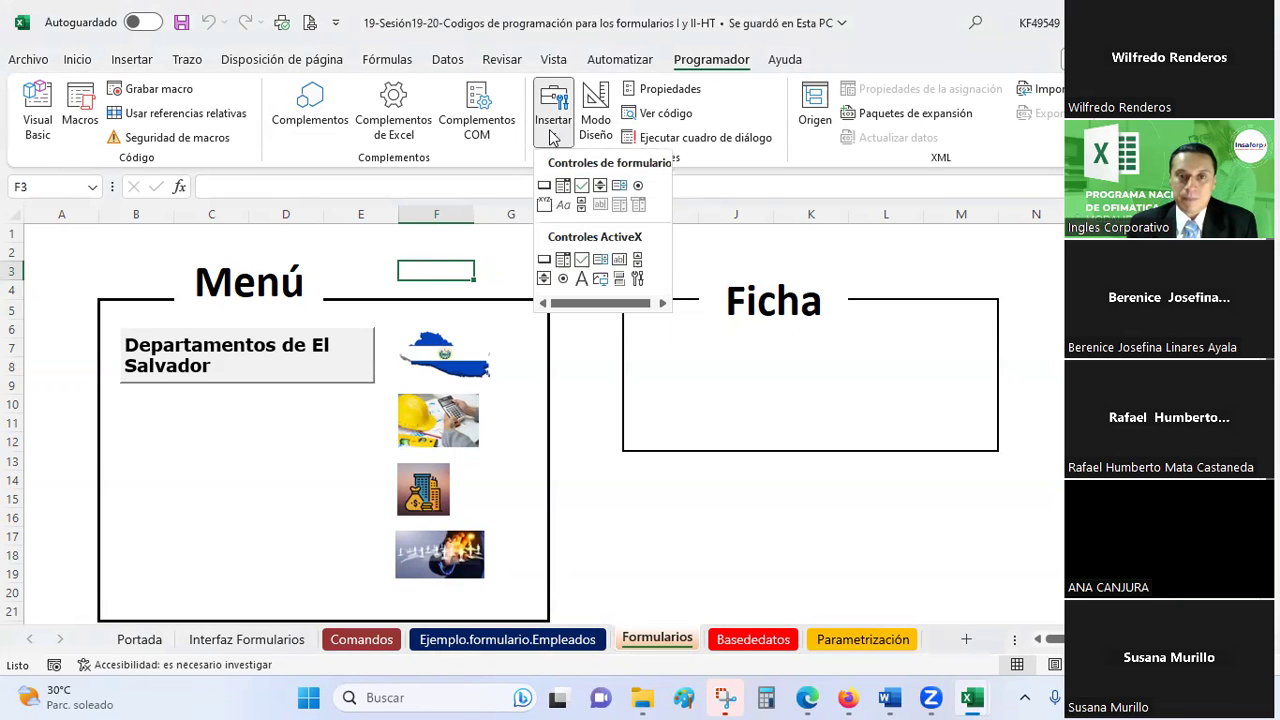
# Close the Insertar controls gallery over the Formularios sheet
pyautogui.click(498, 265)
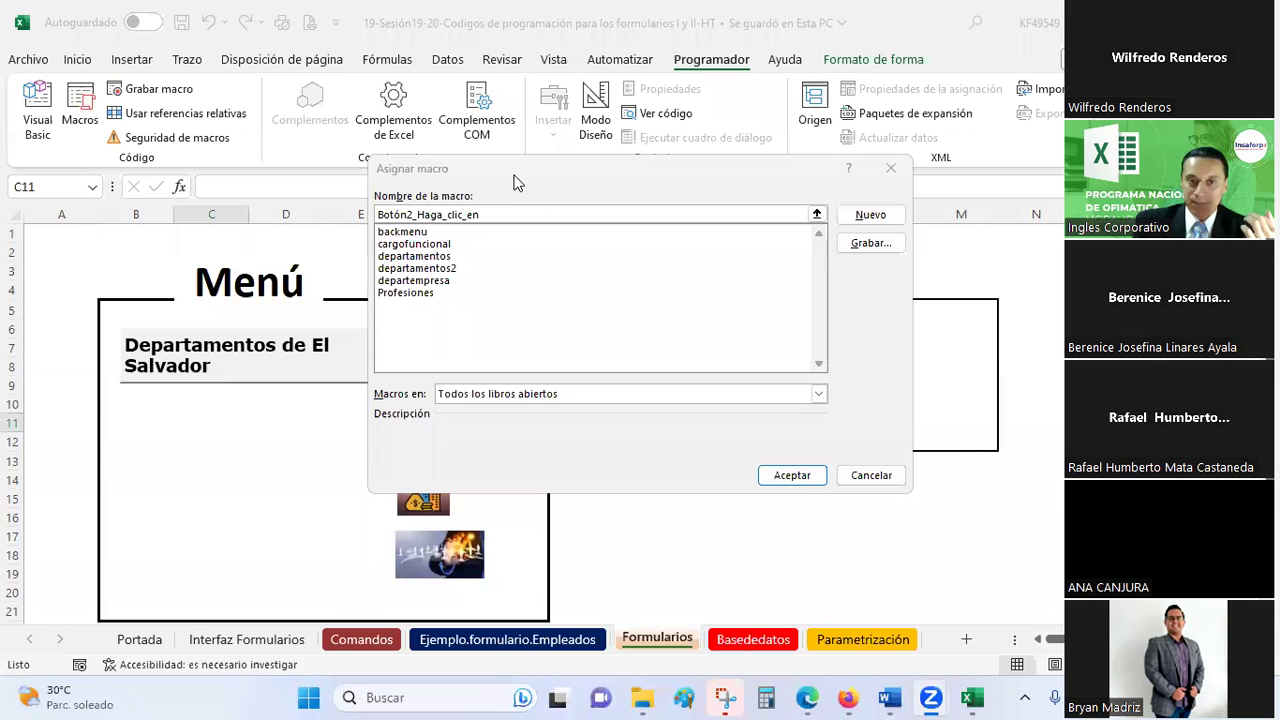
# Cancel macro assignment for Botón 2 and nudge it up beneath the Departamentos button
pyautogui.moveTo(518, 182); pyautogui.dragTo(632, 192)
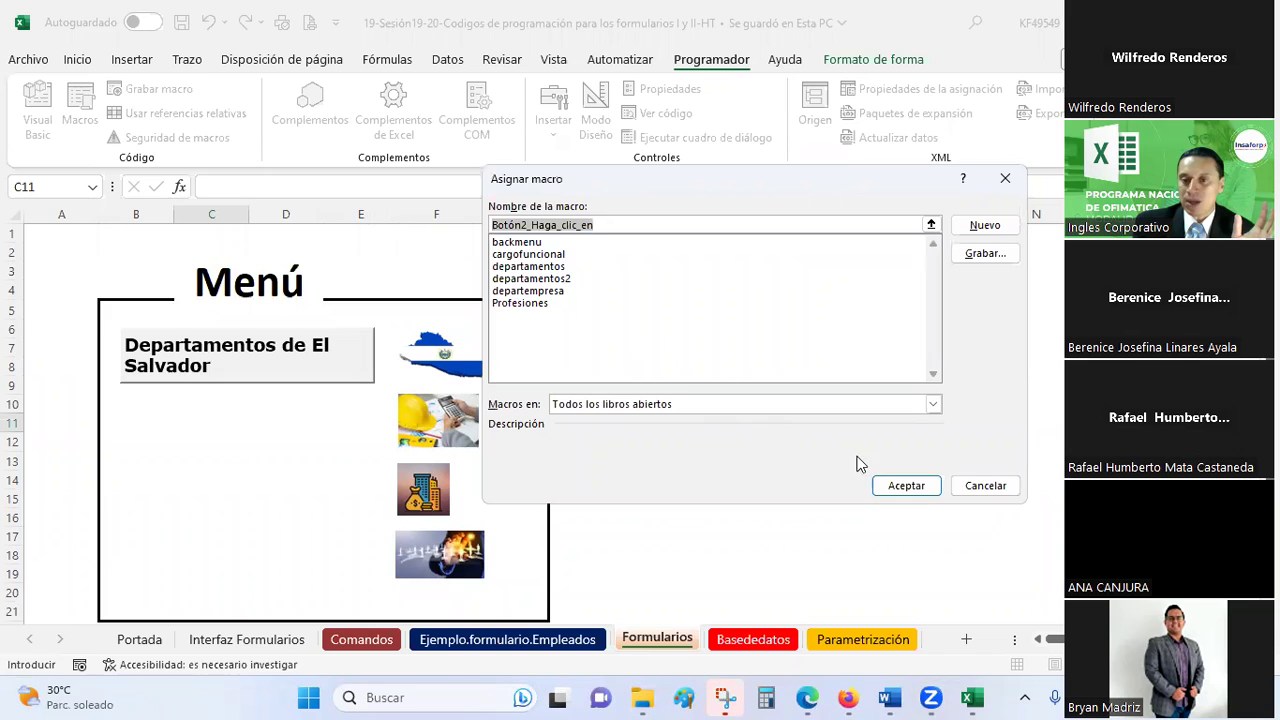
pyautogui.click(985, 485)
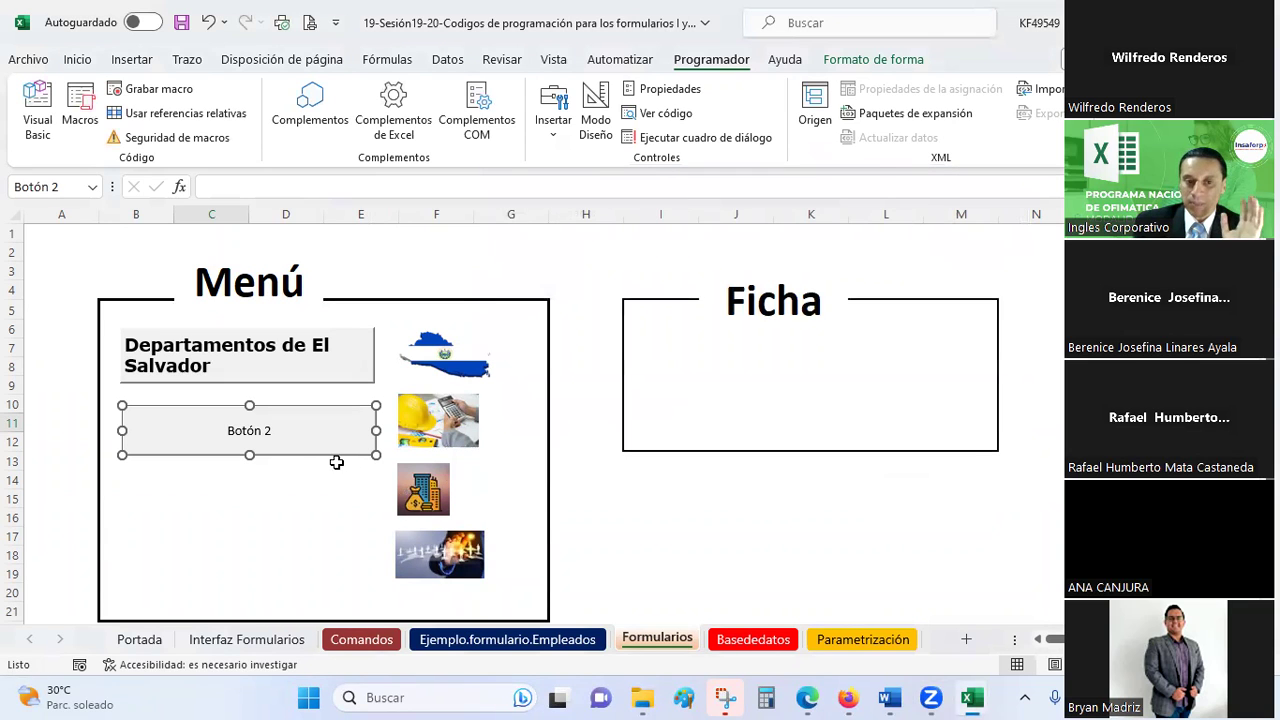
pyautogui.moveTo(342, 437); pyautogui.dragTo(340, 426)
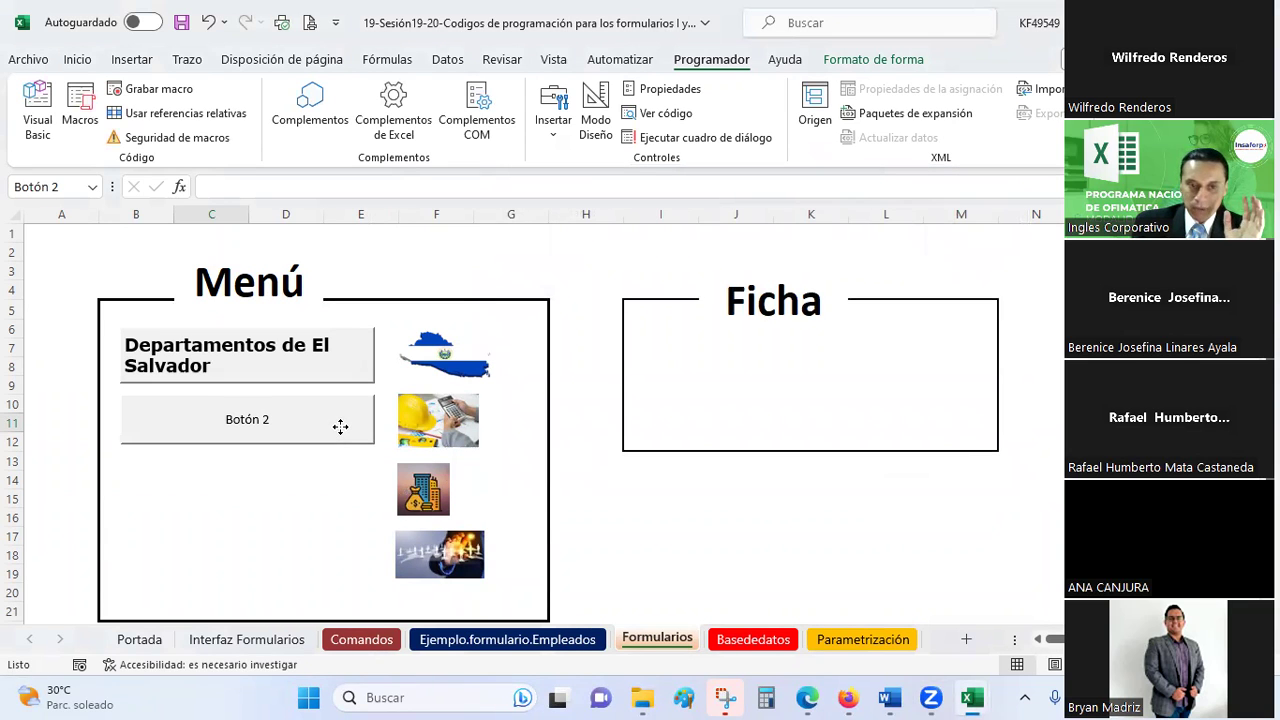
pyautogui.click(340, 427)
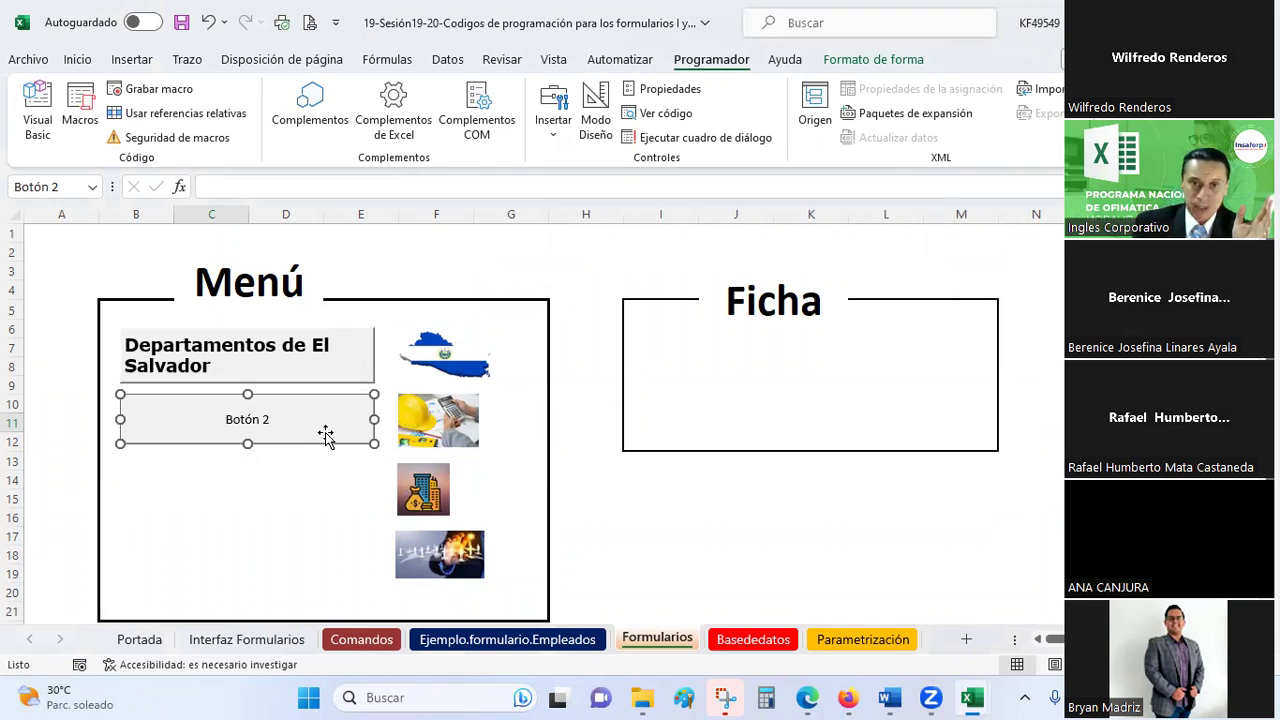
pyautogui.rightClick(341, 410)
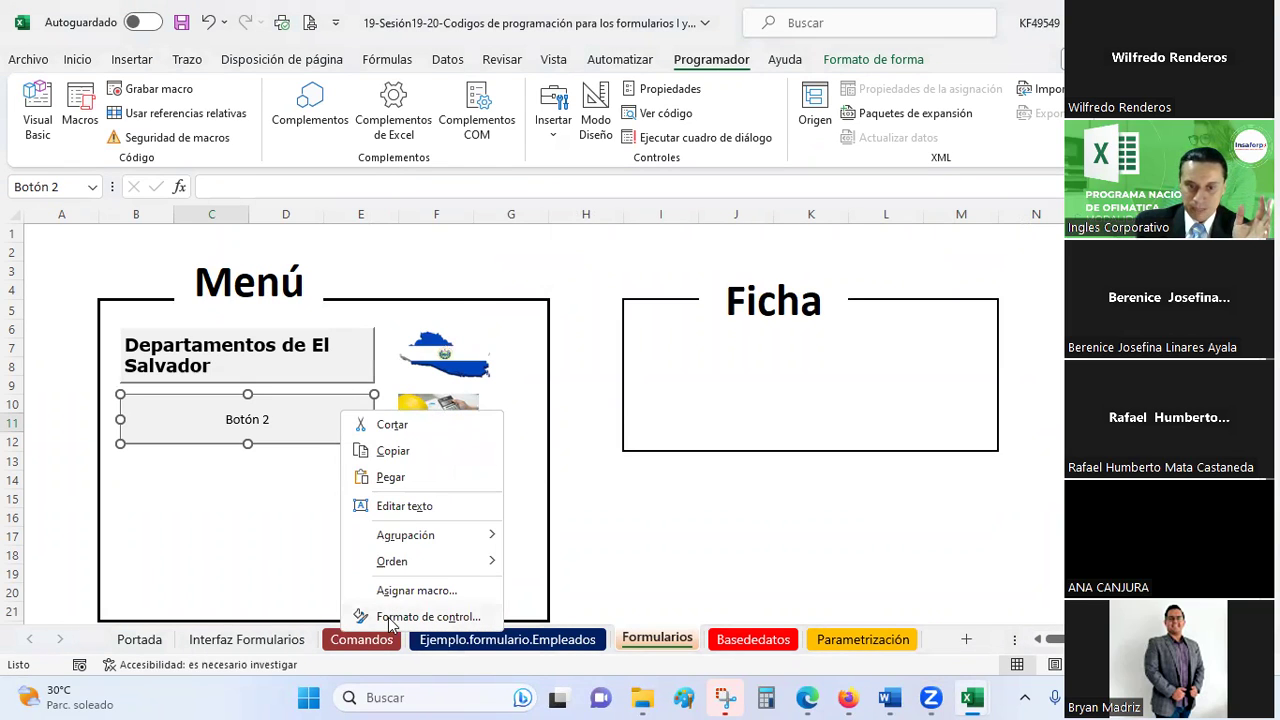
# Format Botón 2's label as bold 14-point Verdana, then view the Ejemplo.formulario.Empleados sheet
pyautogui.click(428, 617)
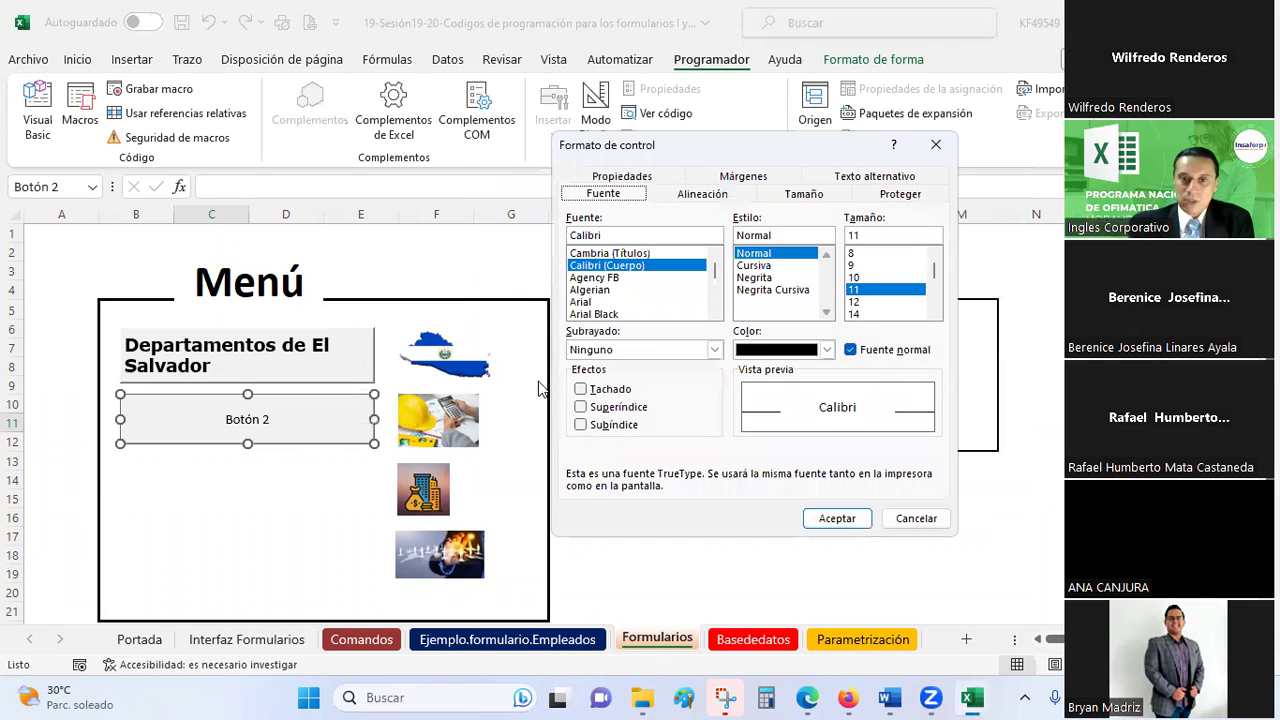
pyautogui.doubleClick(590, 235)
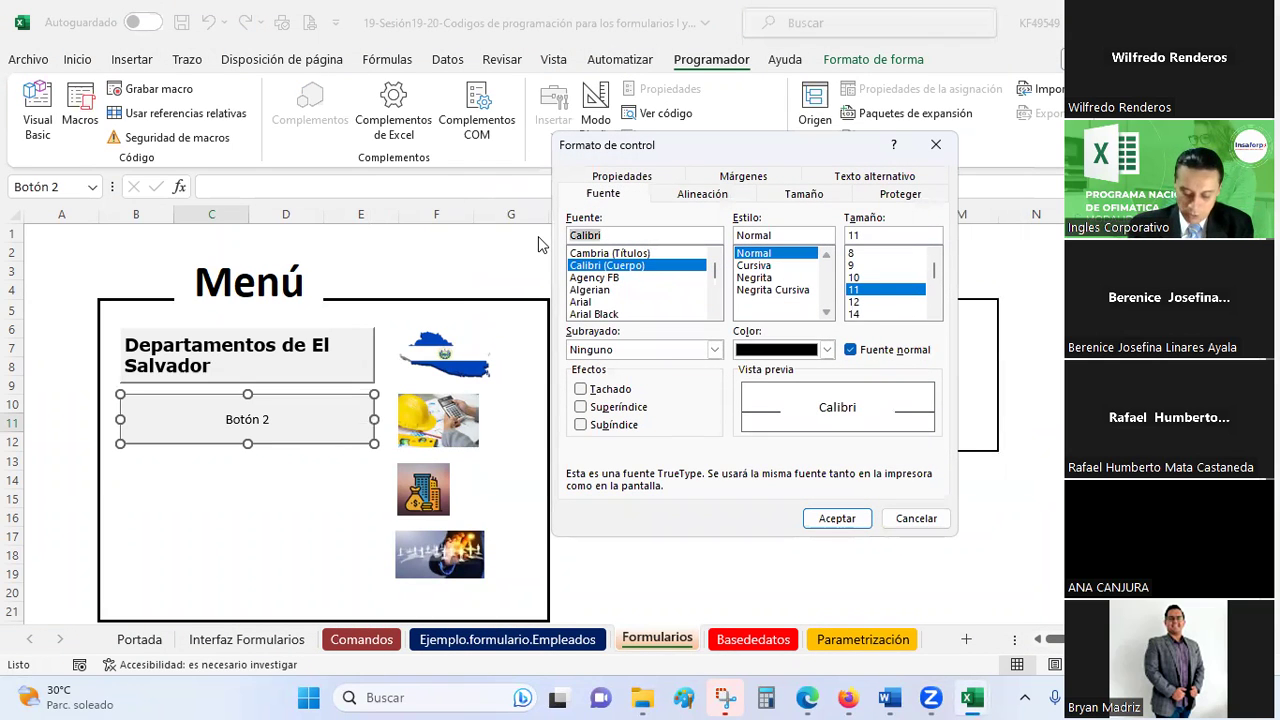
pyautogui.write('verdana')
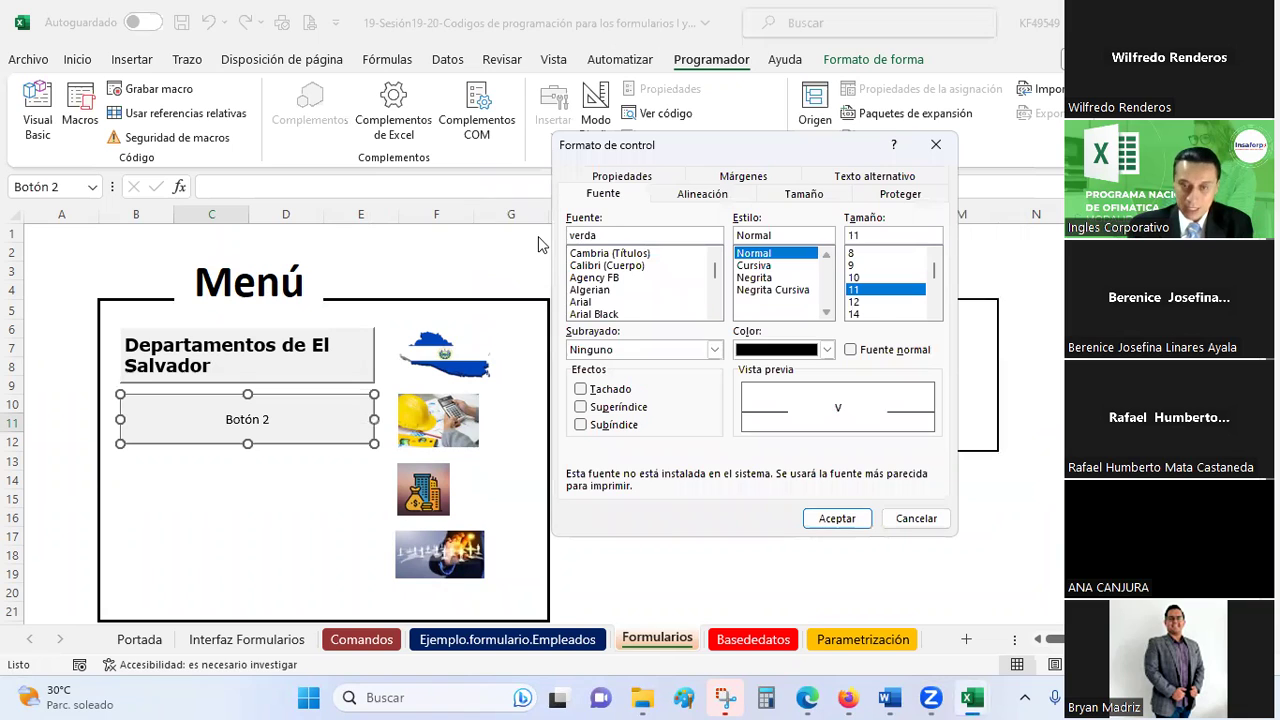
pyautogui.press('Return')
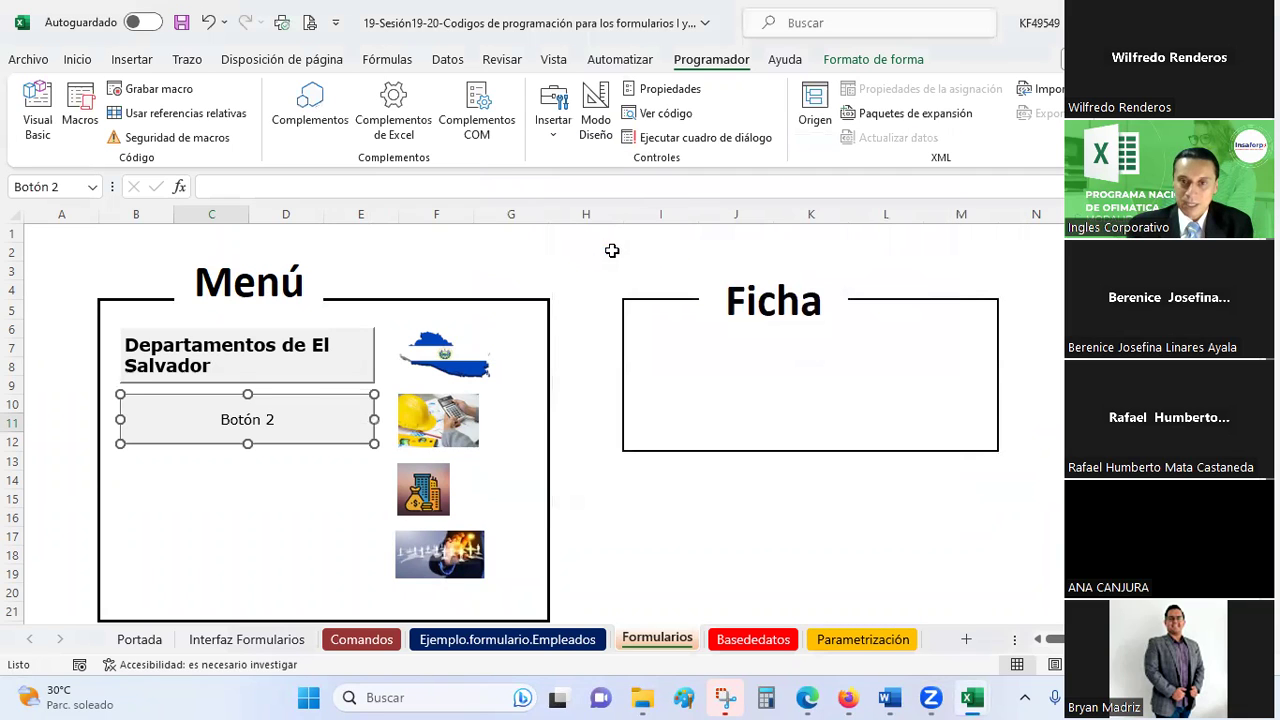
pyautogui.rightClick(305, 414)
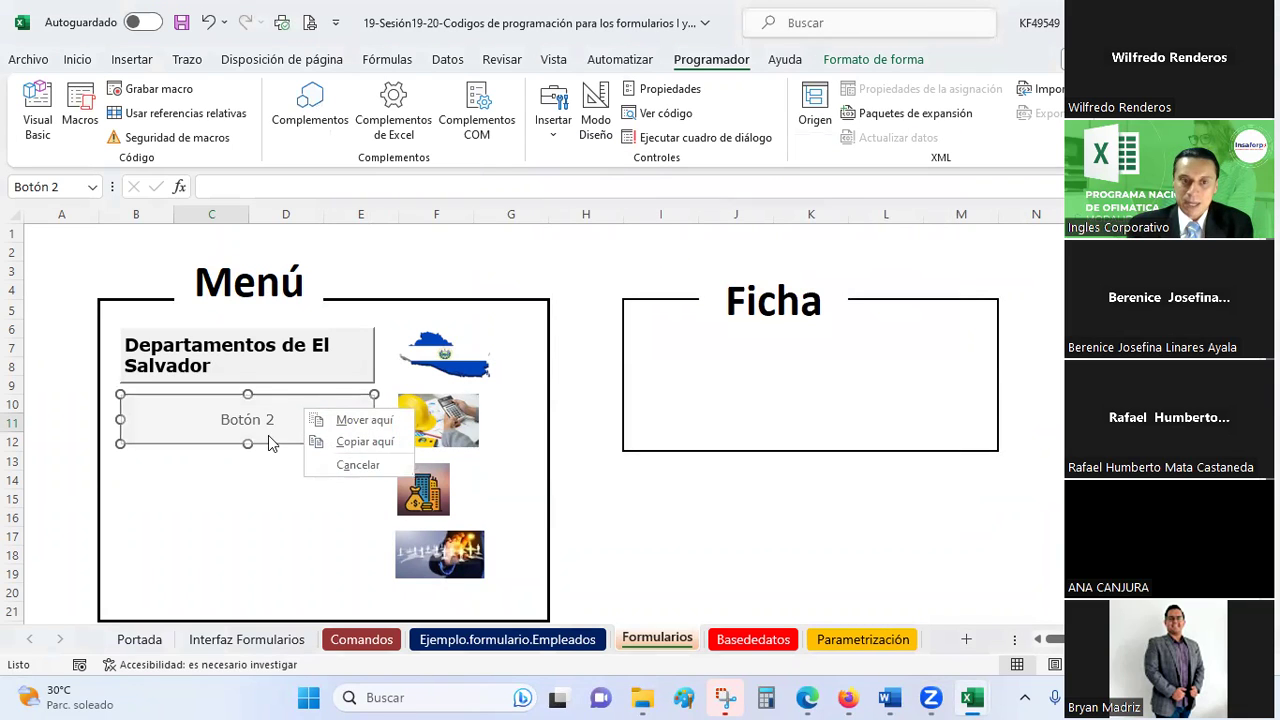
pyautogui.rightClick(270, 438)
pyautogui.click(314, 642)
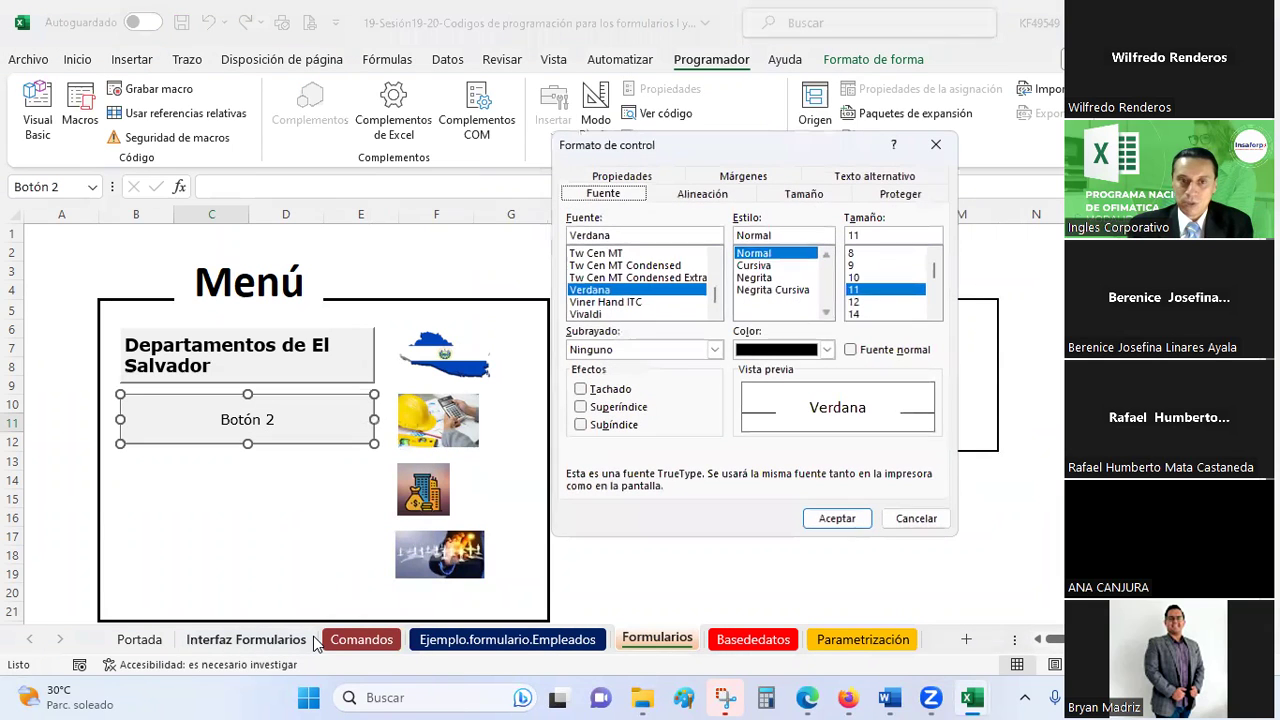
pyautogui.click(766, 278)
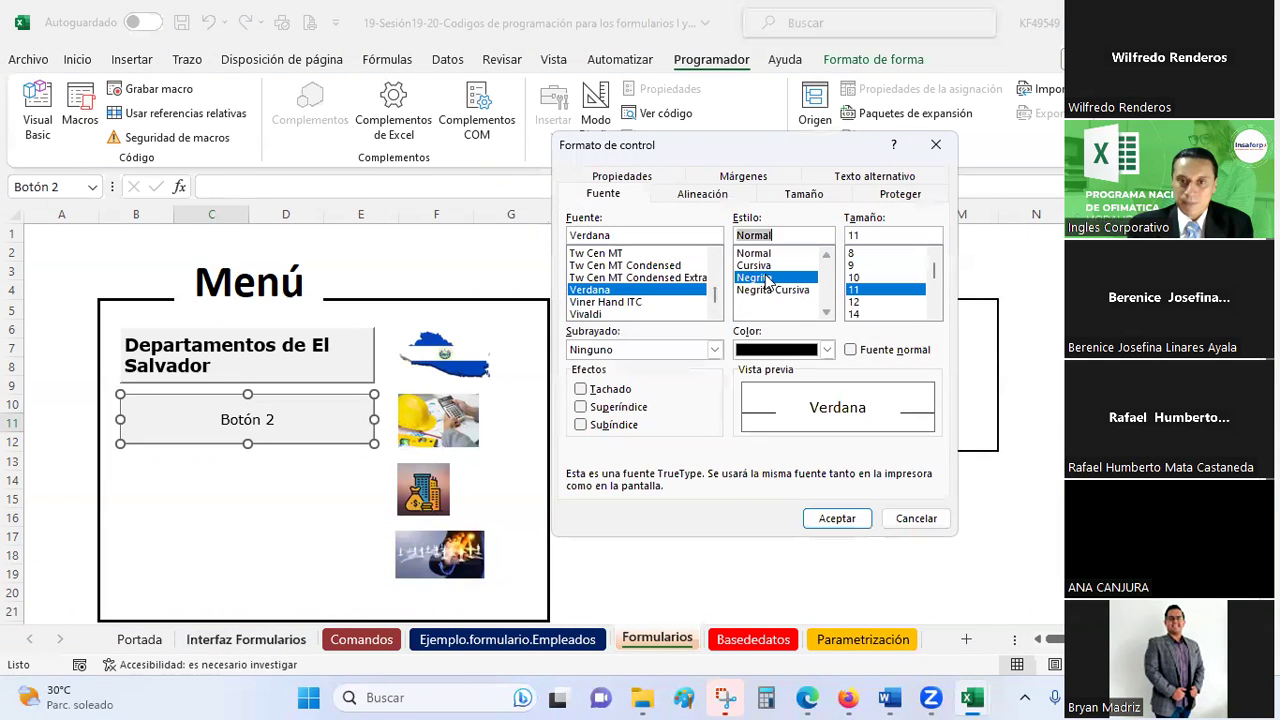
pyautogui.click(851, 314)
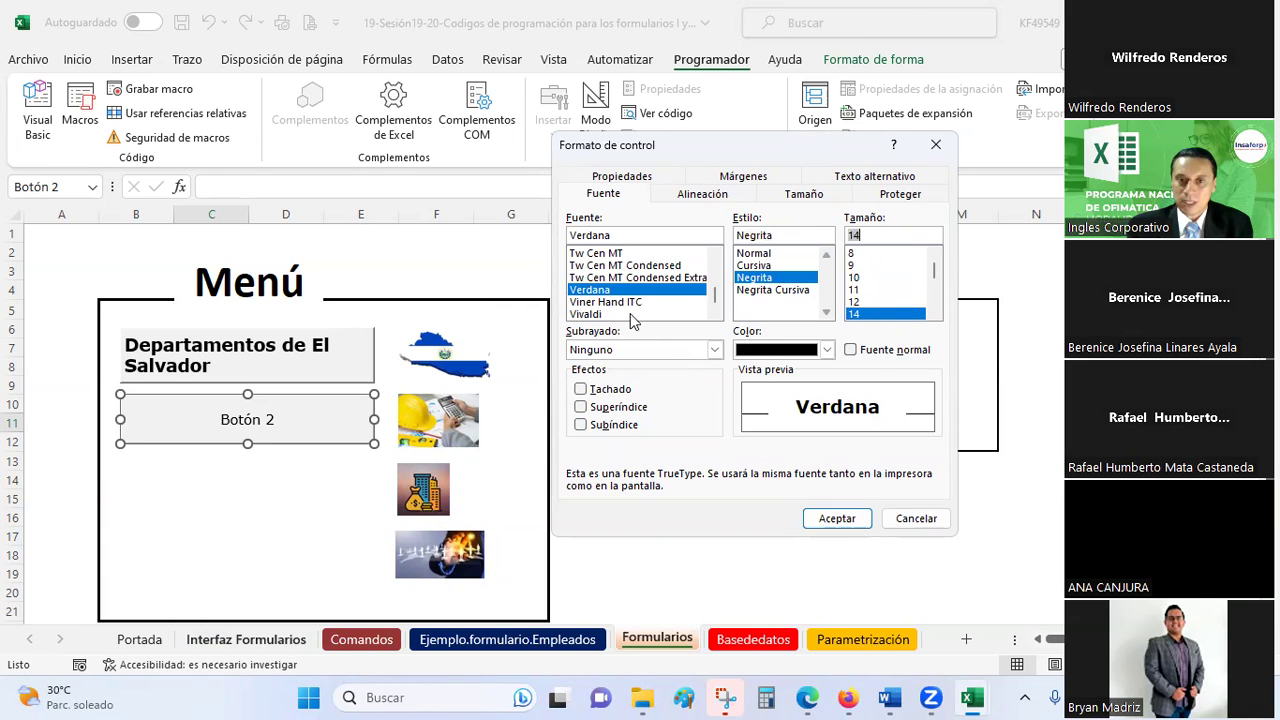
pyautogui.click(828, 519)
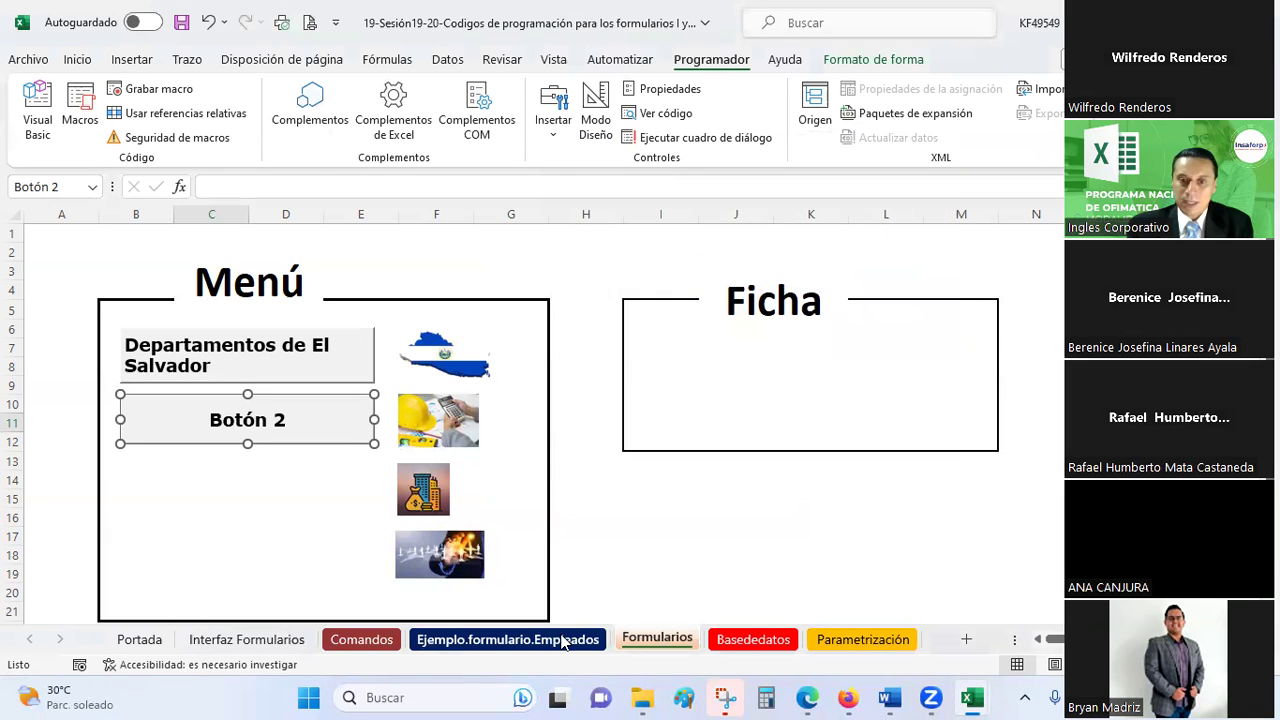
pyautogui.click(562, 639)
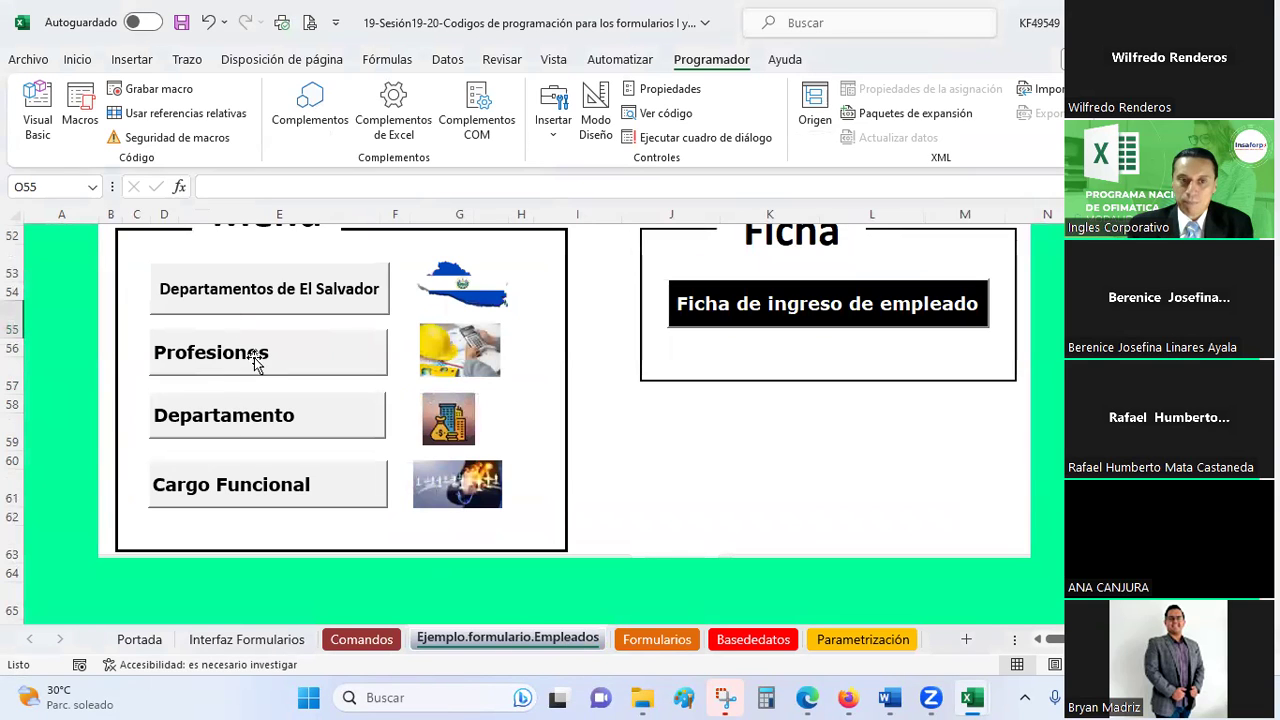
# Relabel Botón 2 as 'Profesiones' on the Formularios sheet
pyautogui.click(672, 648)
pyautogui.click(218, 422)
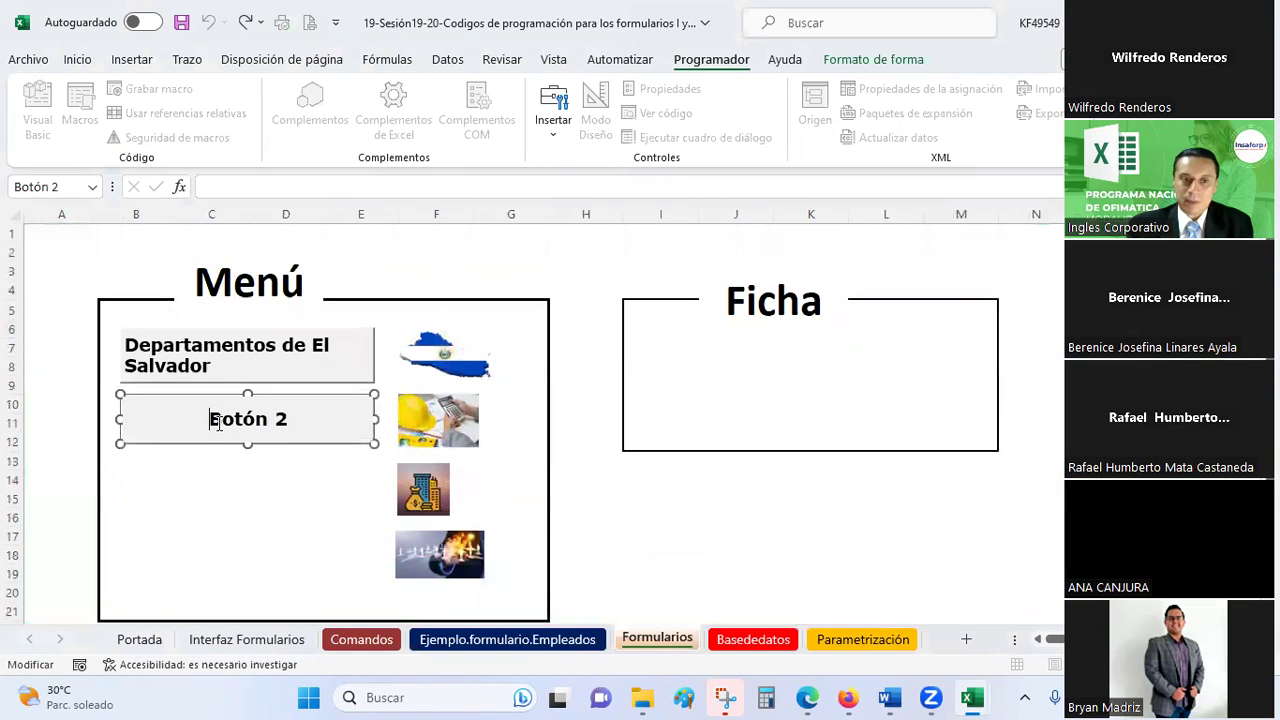
pyautogui.moveTo(210, 419); pyautogui.dragTo(304, 428)
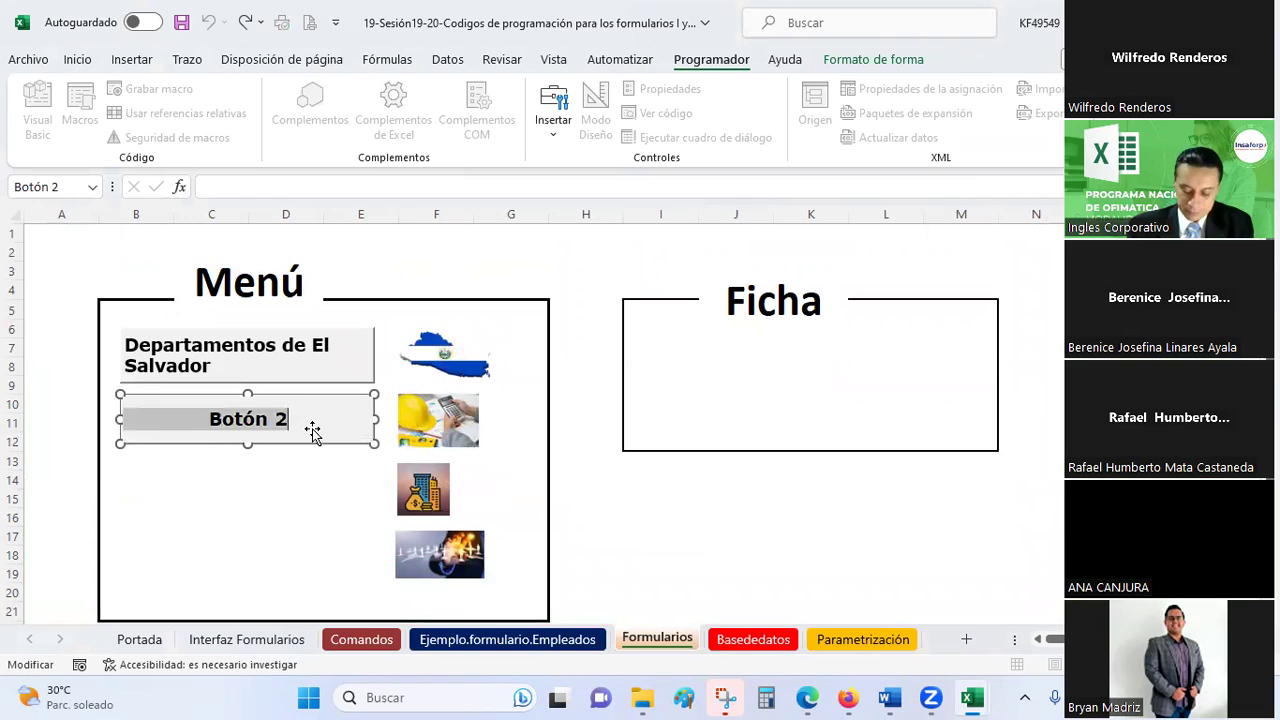
pyautogui.write('Profesiones')
pyautogui.click(322, 512)
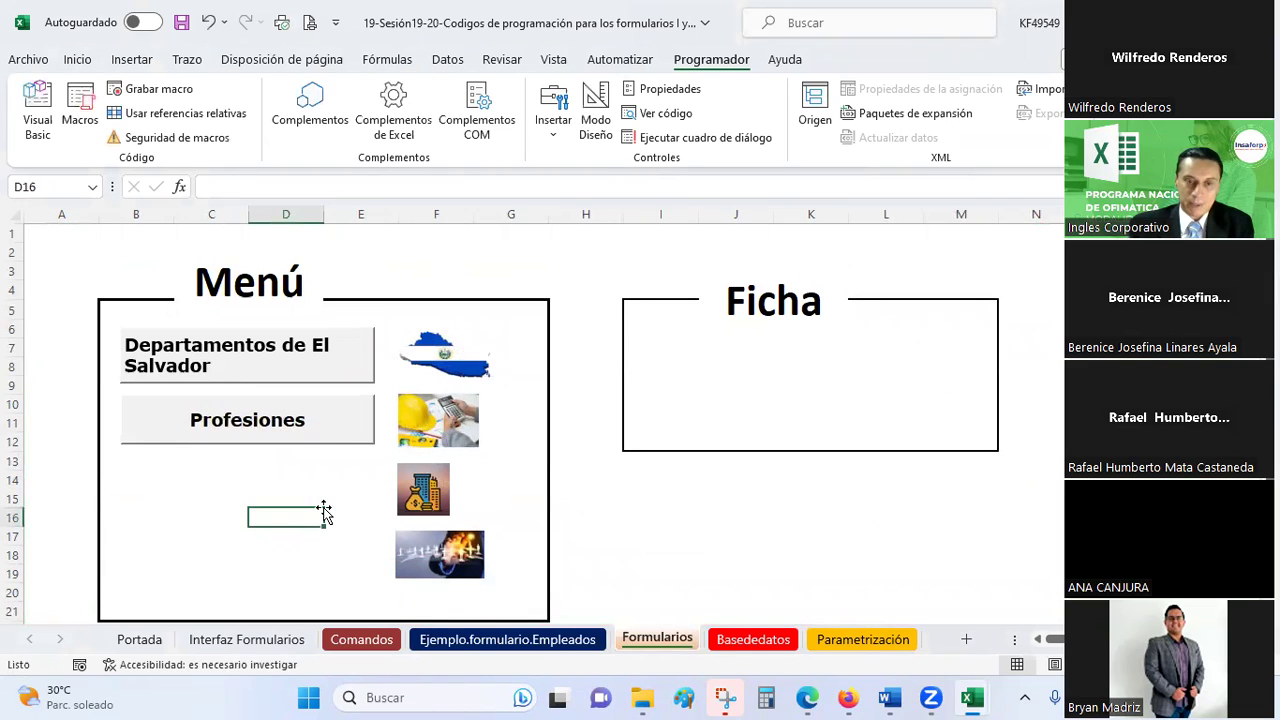
# Paste two copies of the Profesiones button and line them up beneath it
pyautogui.keyDown('ctrl'); pyautogui.click(352, 425); pyautogui.keyUp('ctrl')
pyautogui.hotkey('ctrl', 'c')
pyautogui.click(329, 492)
pyautogui.hotkey('ctrl', 'v')
pyautogui.moveTo(371, 499); pyautogui.dragTo(149, 466)
pyautogui.click(187, 560)
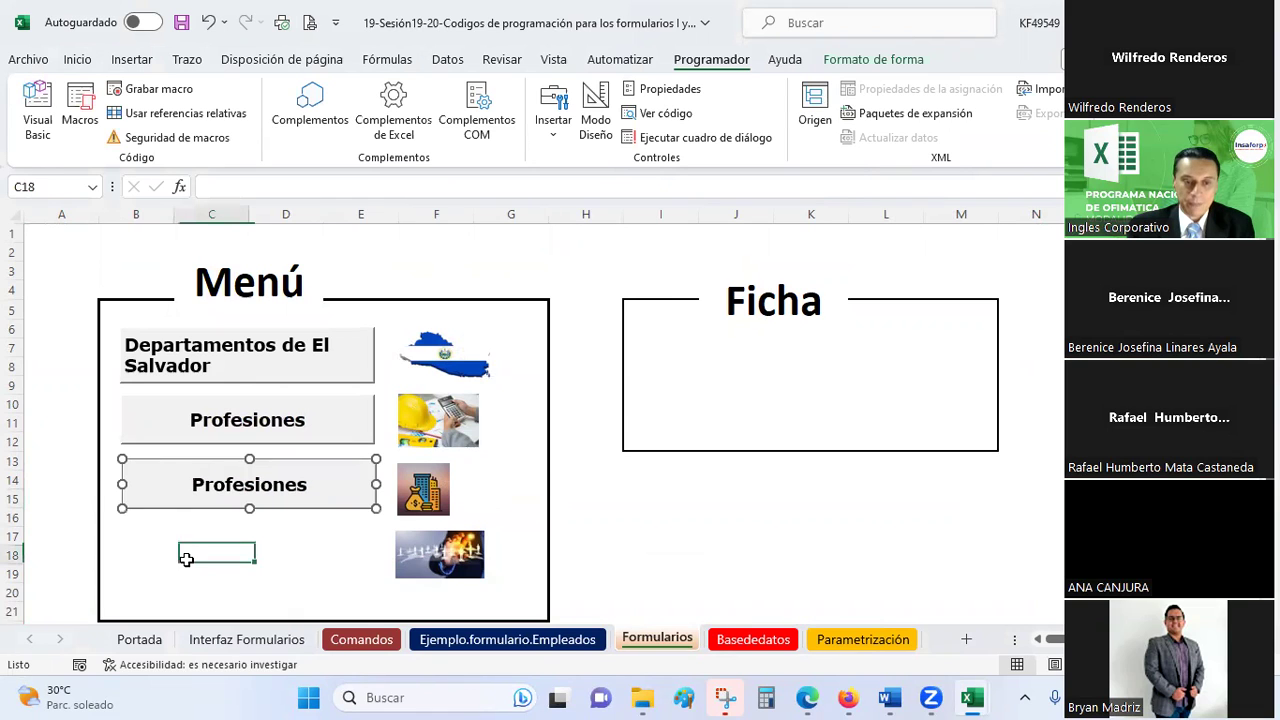
pyautogui.hotkey('ctrl', 'v')
pyautogui.moveTo(265, 565); pyautogui.dragTo(192, 540)
# Rename the third menu button to 'Departamento'
pyautogui.click(481, 645)
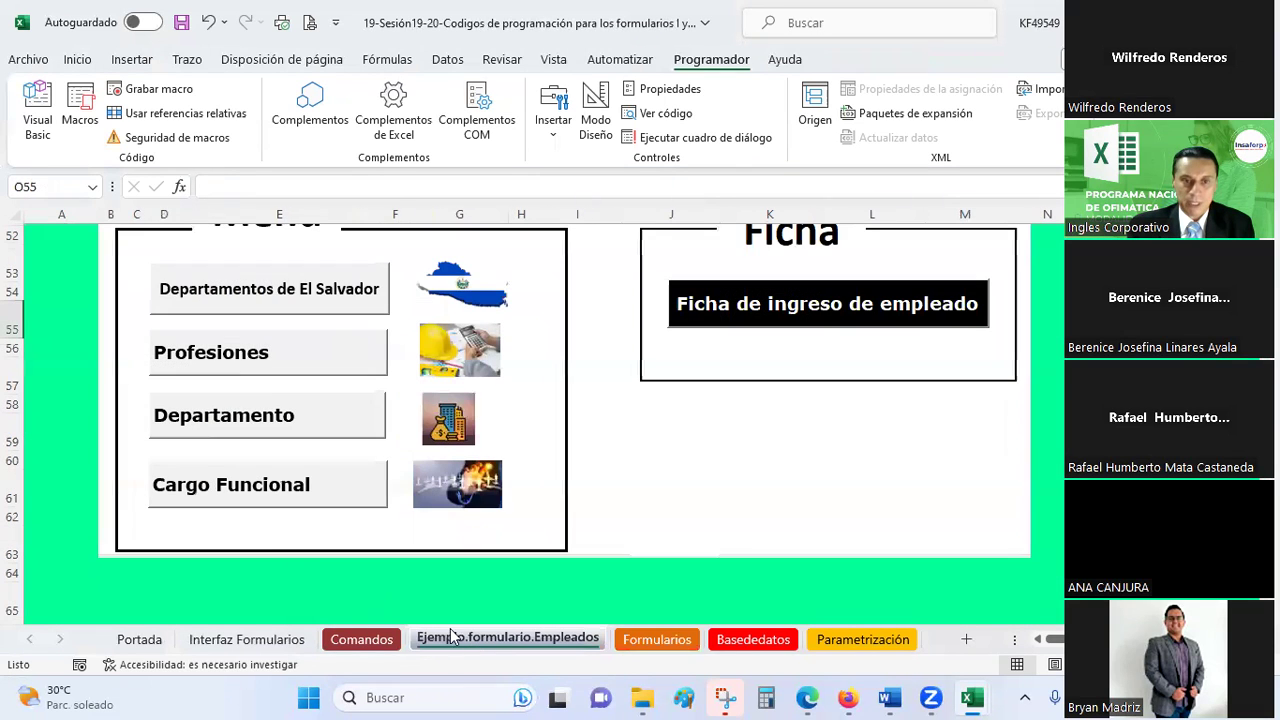
pyautogui.click(753, 640)
pyautogui.click(657, 640)
pyautogui.click(266, 474)
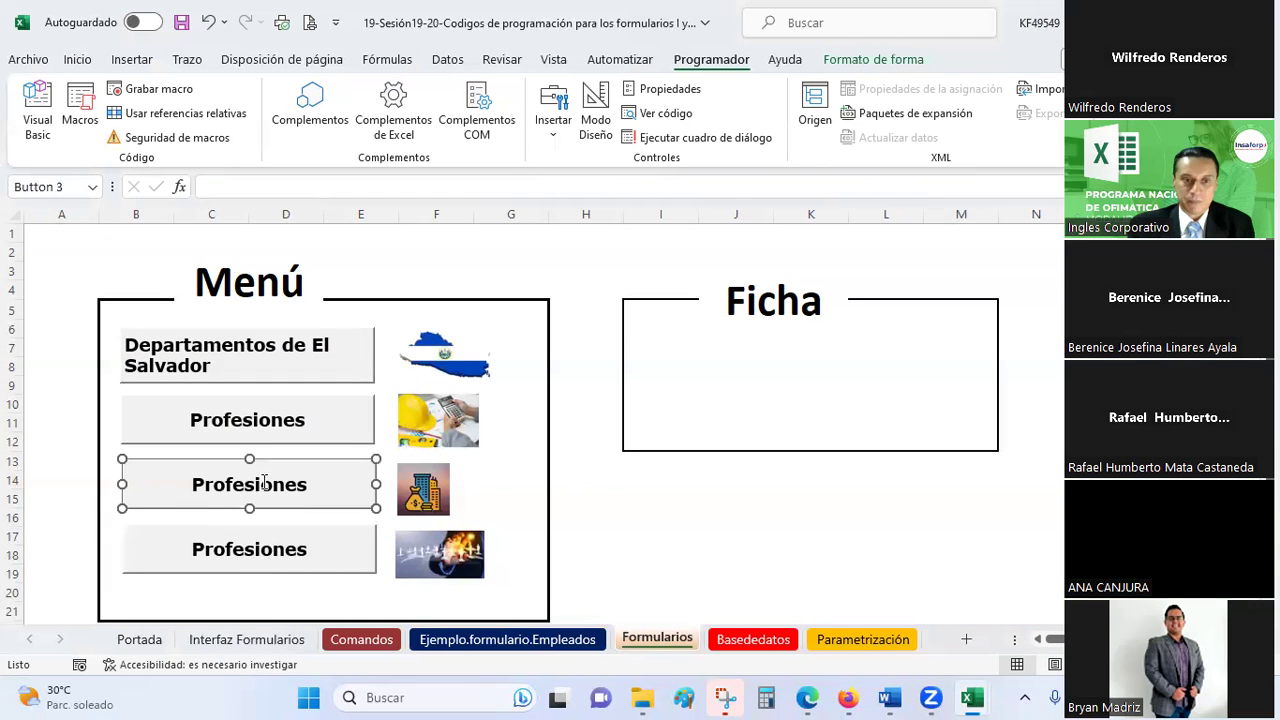
pyautogui.click(252, 484)
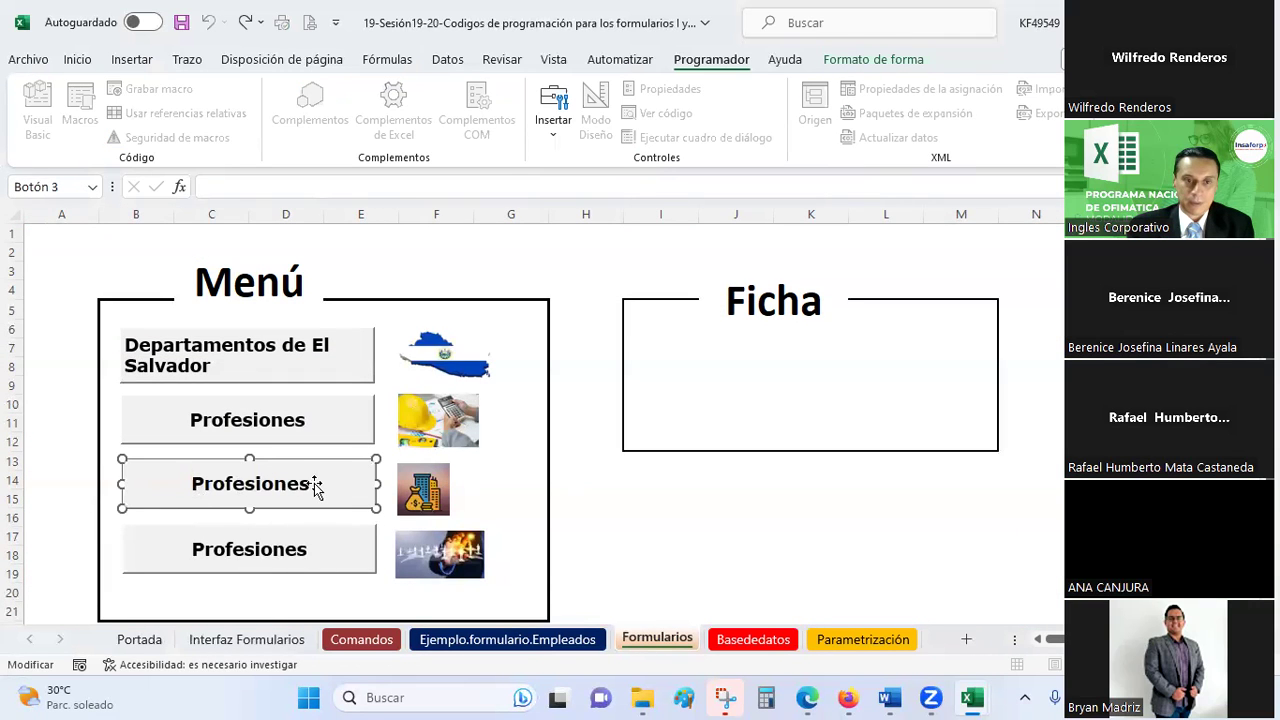
pyautogui.moveTo(307, 485); pyautogui.dragTo(197, 495)
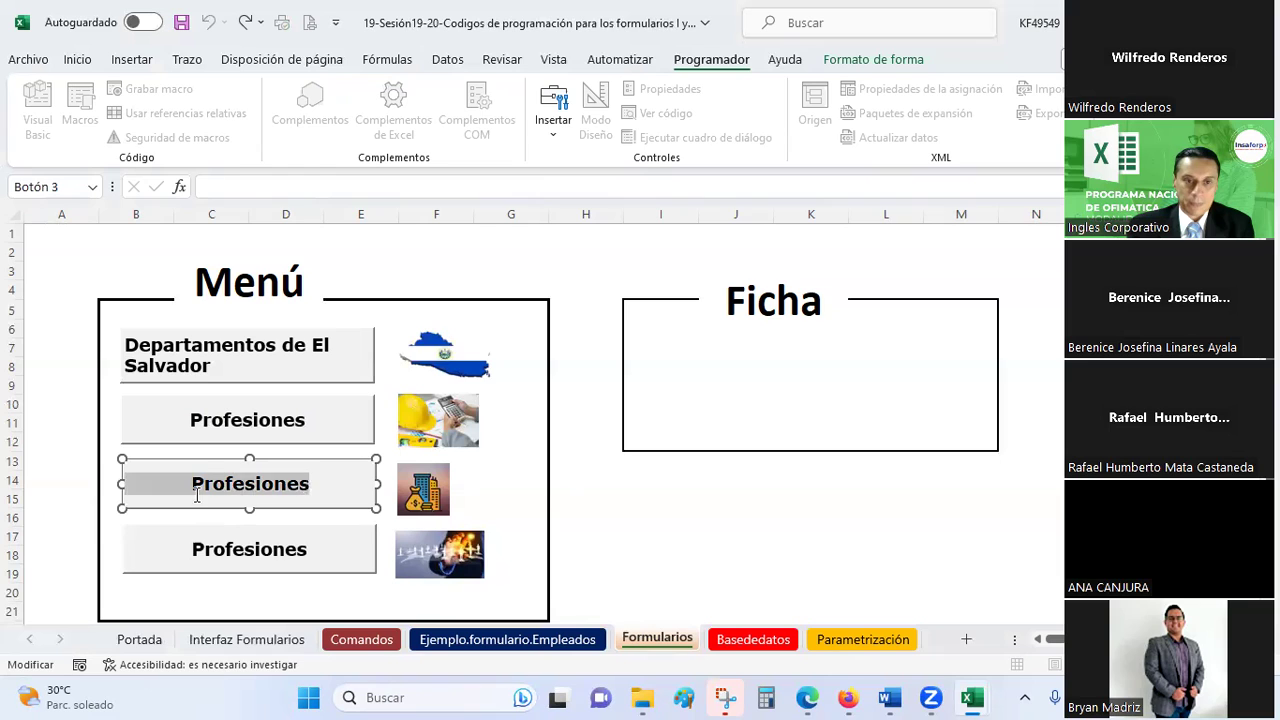
pyautogui.write('Departamento')
# Rename the fourth menu button to 'Cargo Funcional'
pyautogui.click(205, 548)
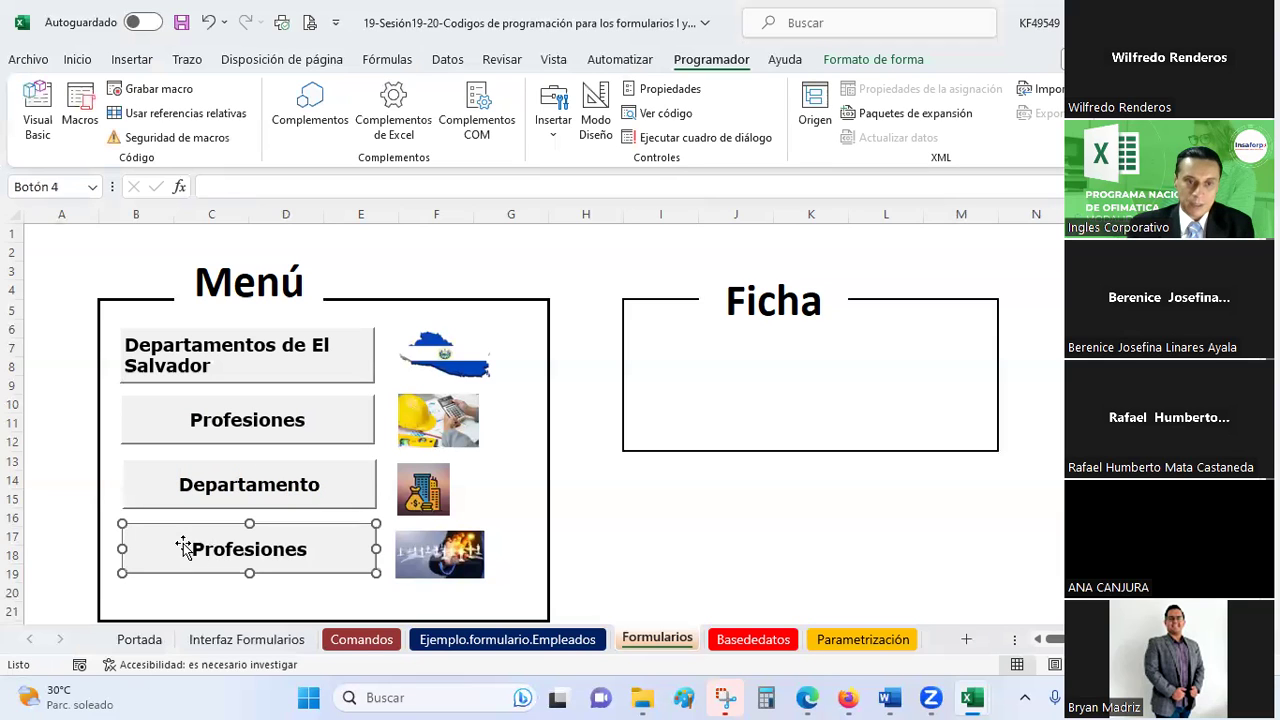
pyautogui.click(185, 548)
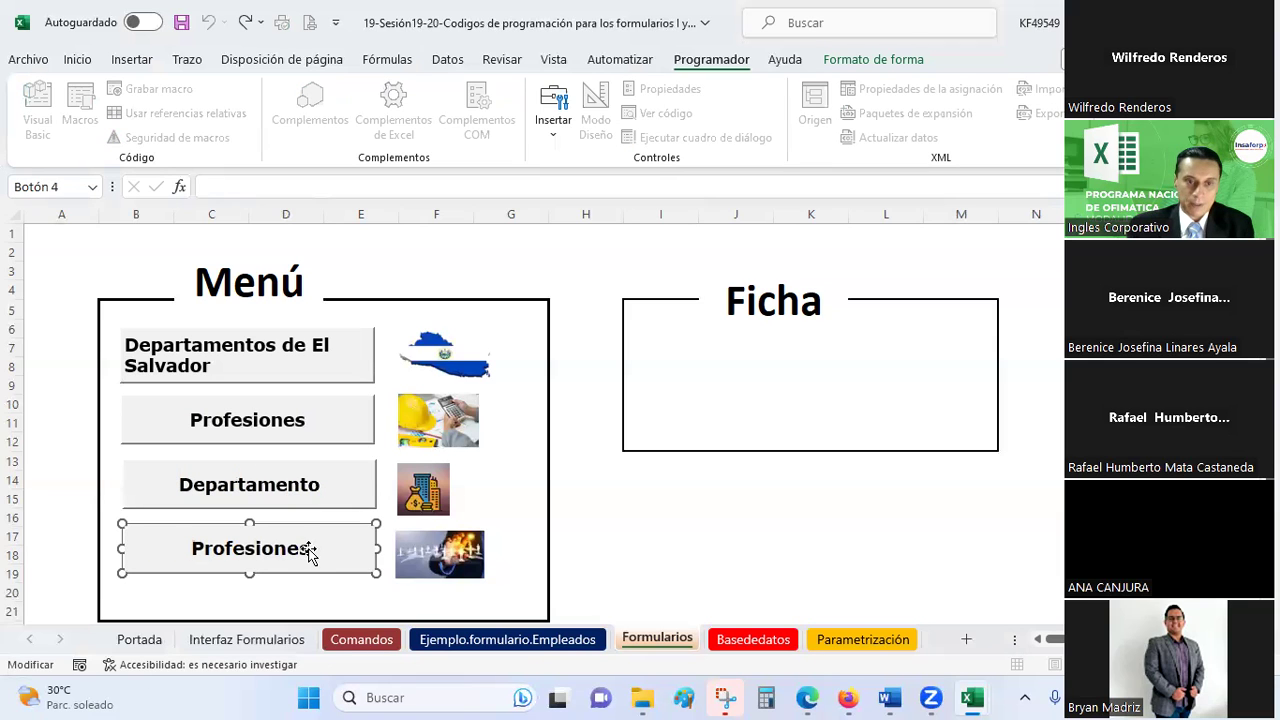
pyautogui.moveTo(308, 548)
pyautogui.mouseDown()
pyautogui.moveTo(124, 548)
pyautogui.moveTo(310, 551)
pyautogui.mouseUp()
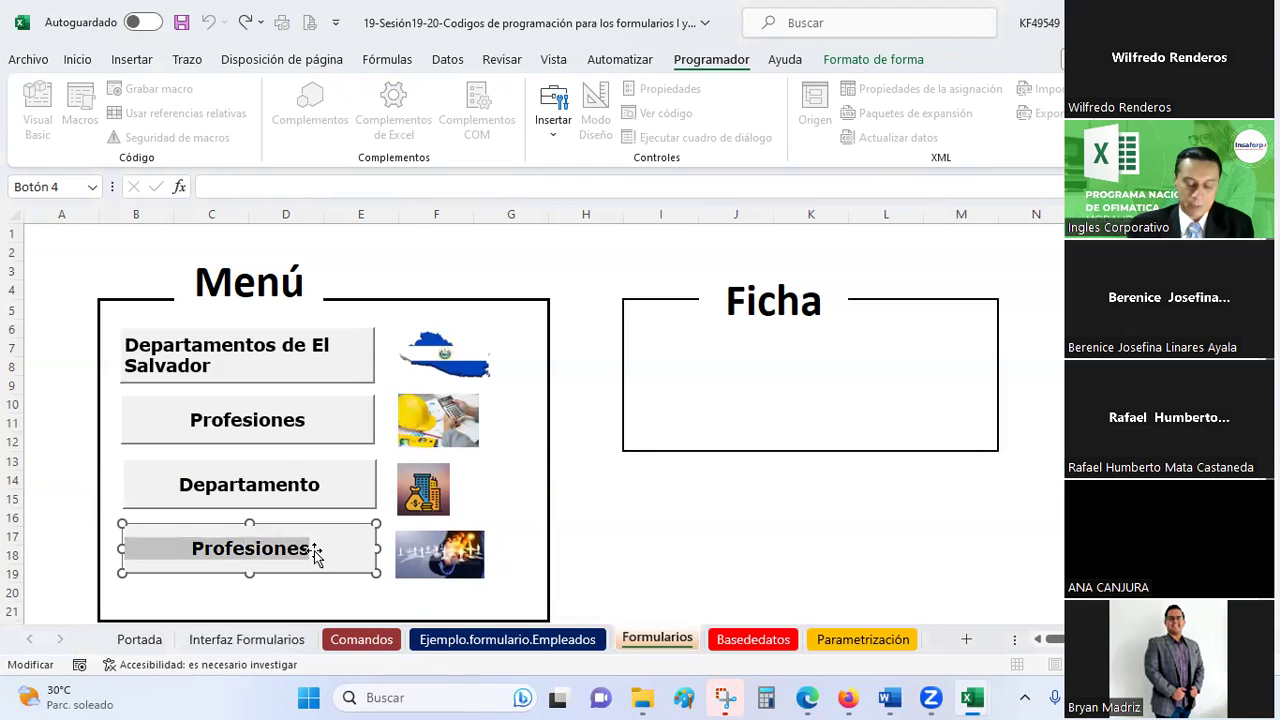
pyautogui.write('Cargo Funcional')
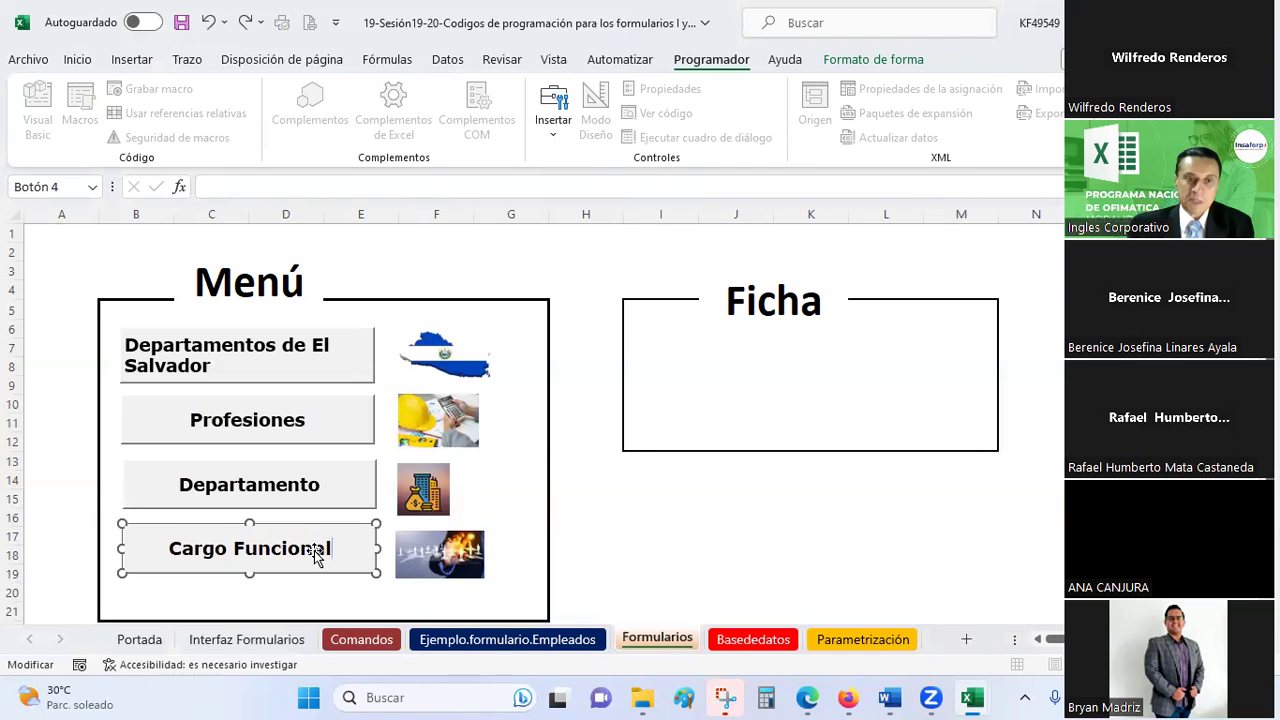
pyautogui.keyDown('ctrl'); pyautogui.click(289, 417); pyautogui.keyUp('ctrl')
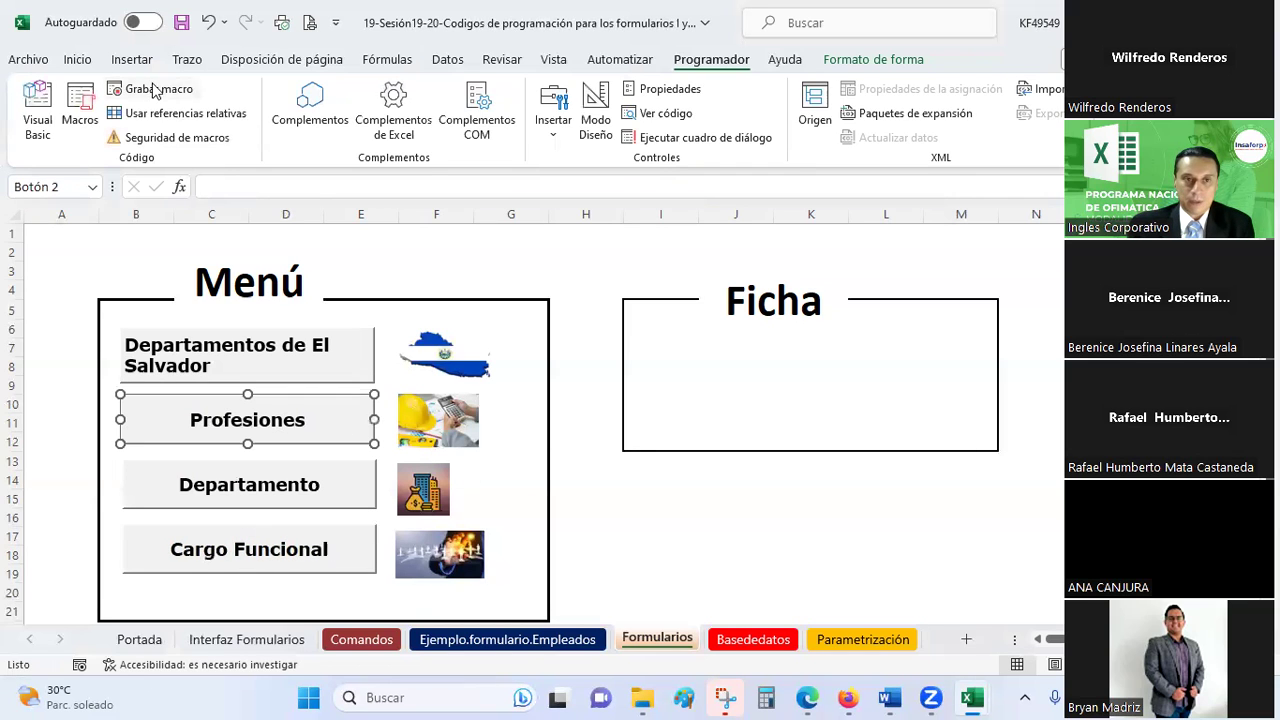
pyautogui.click(77, 59)
# Left-align the Profesiones, Departamento and Cargo Funcional labels and save the workbook
pyautogui.click(344, 125)
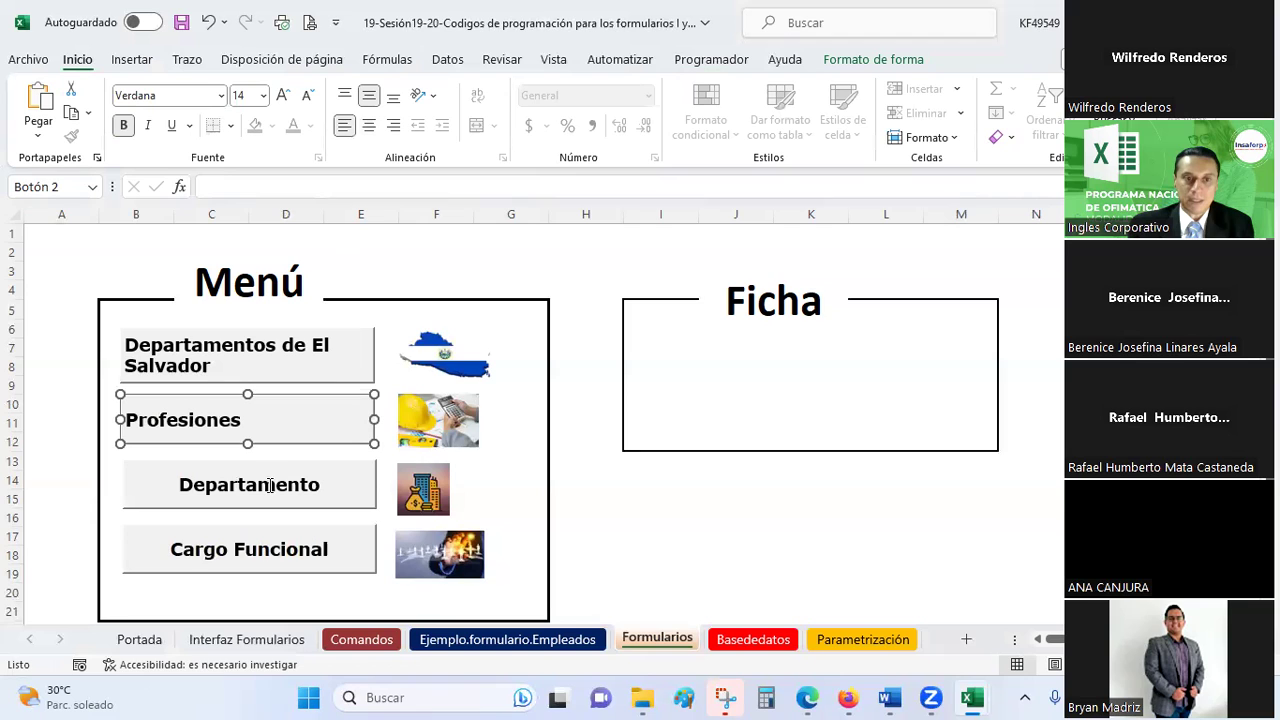
pyautogui.press('Tab')
pyautogui.click(343, 124)
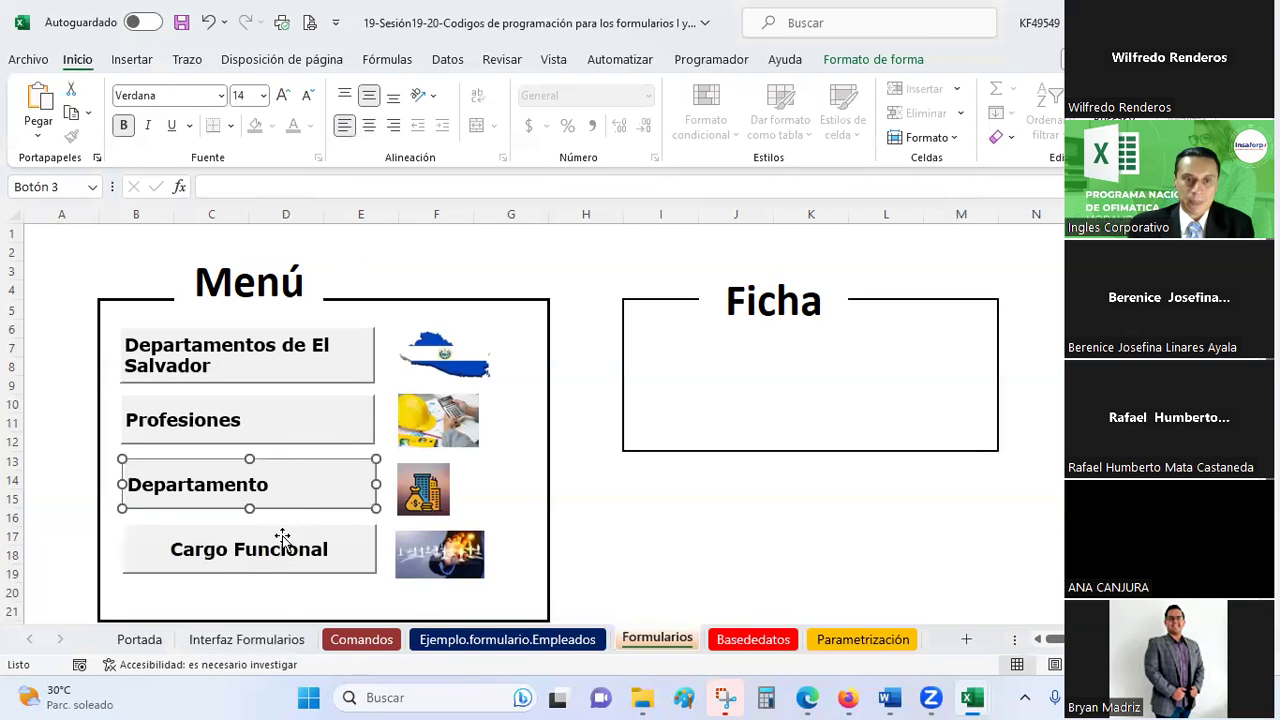
pyautogui.press('Tab')
pyautogui.click(344, 125)
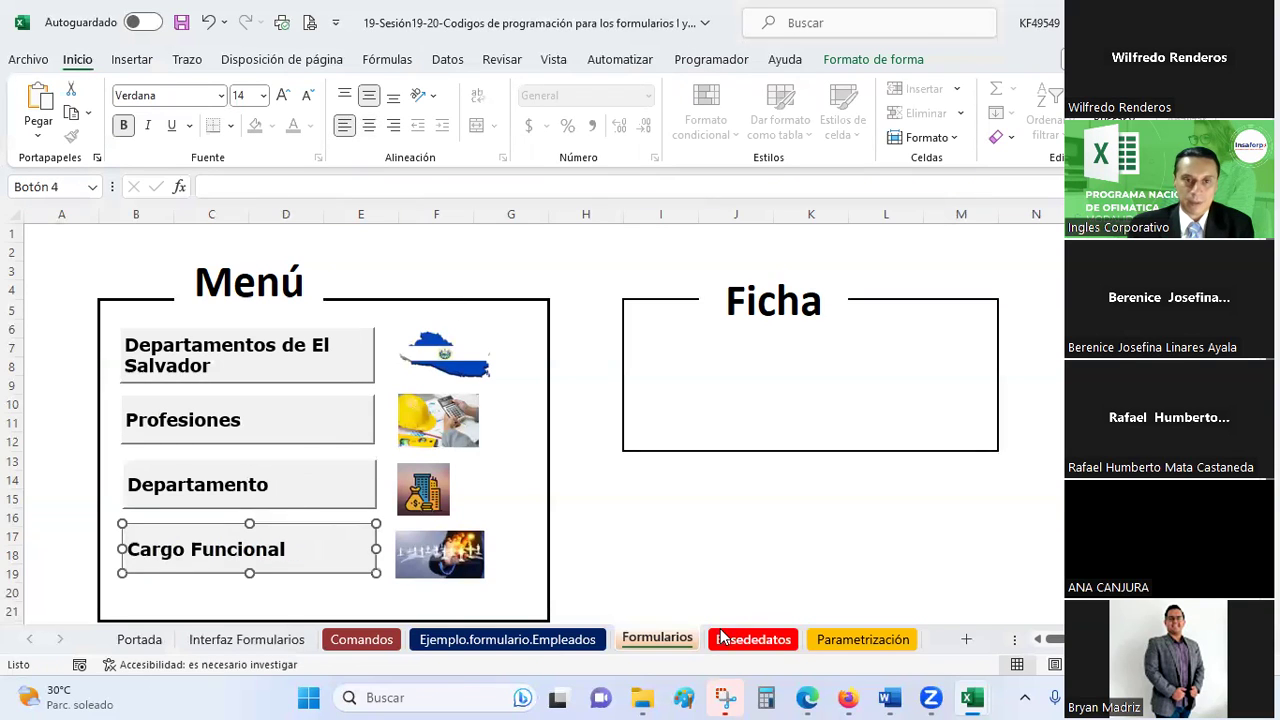
pyautogui.click(685, 538)
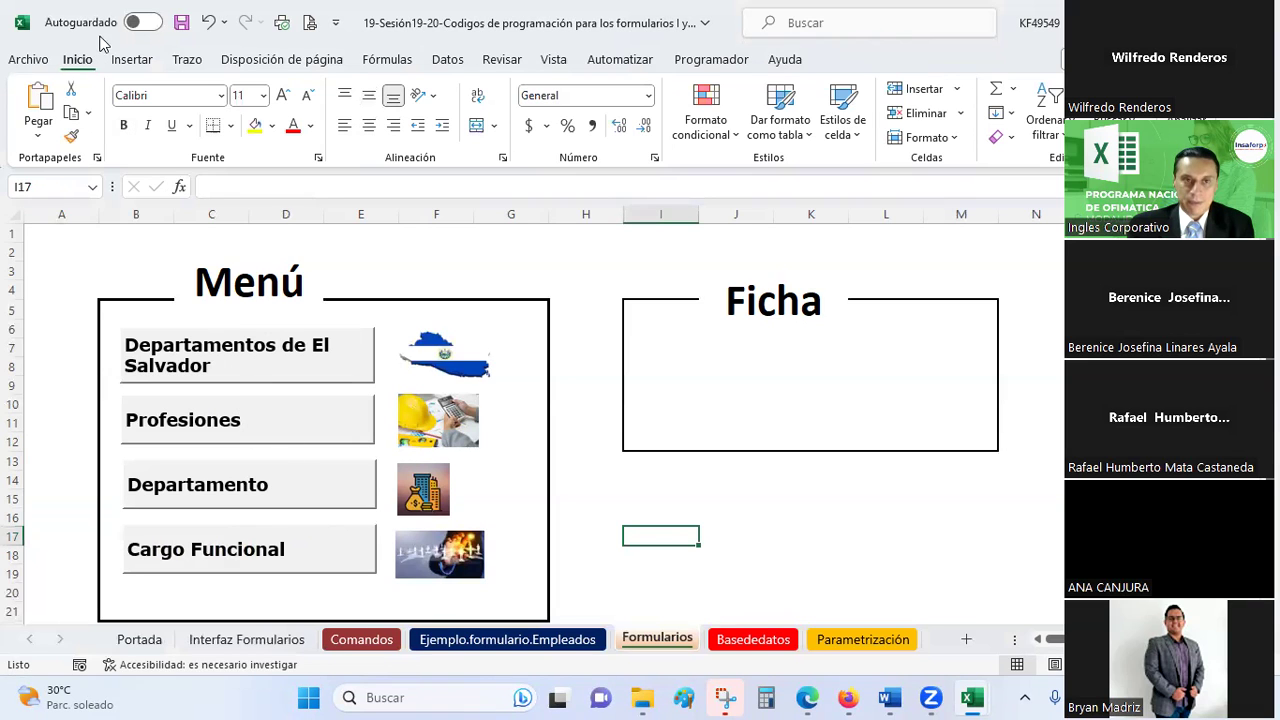
pyautogui.click(182, 27)
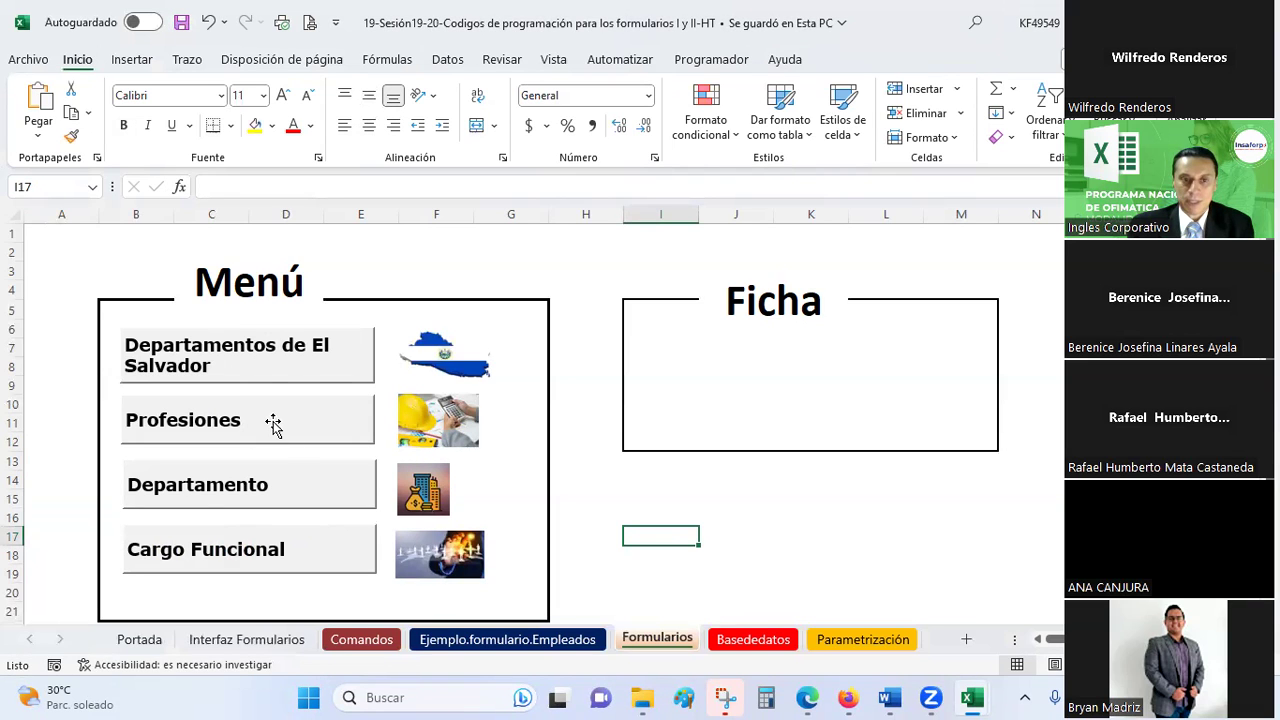
# Test the Departamentos button's jump to Parametrización, return to Formularios, and save again
pyautogui.click(227, 412)
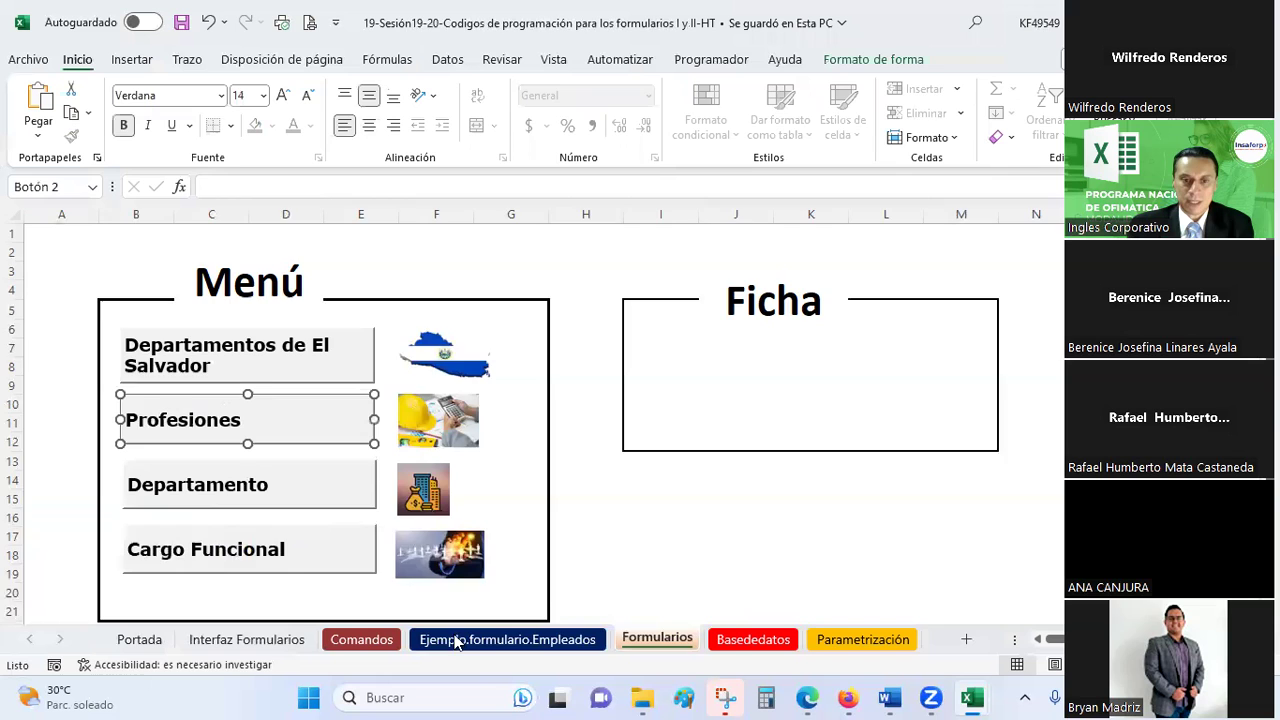
pyautogui.click(455, 641)
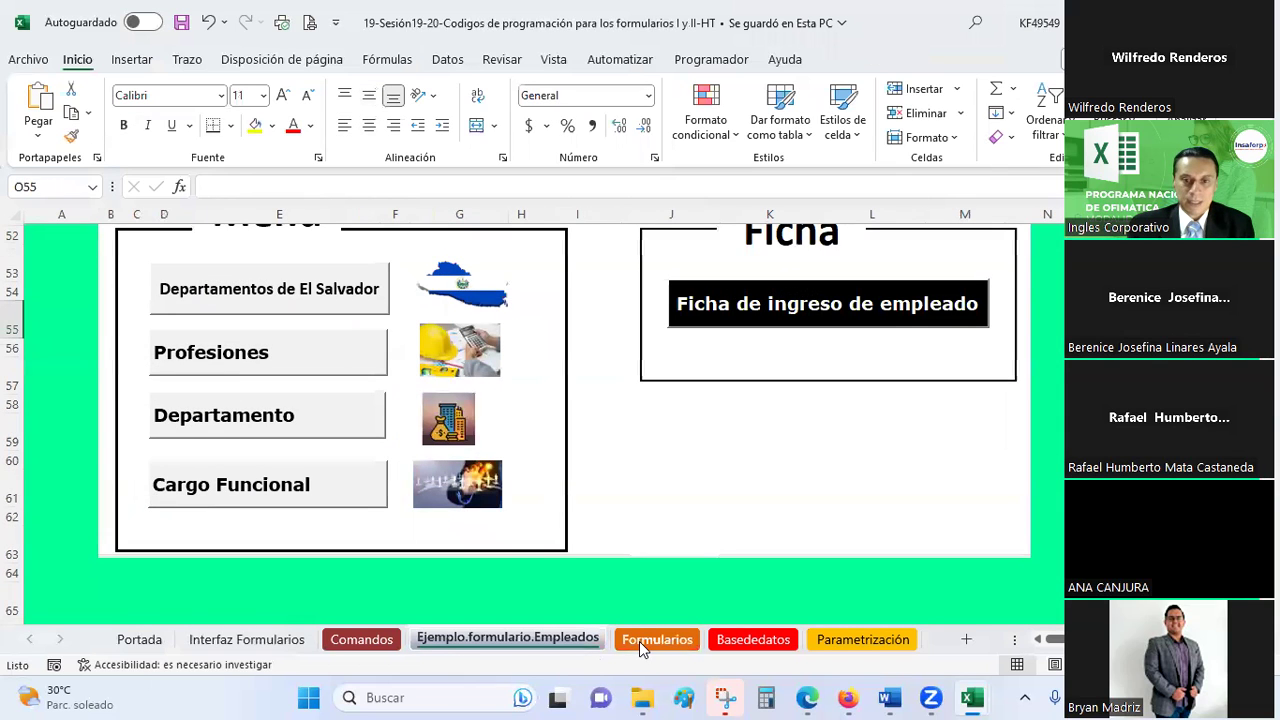
pyautogui.click(639, 641)
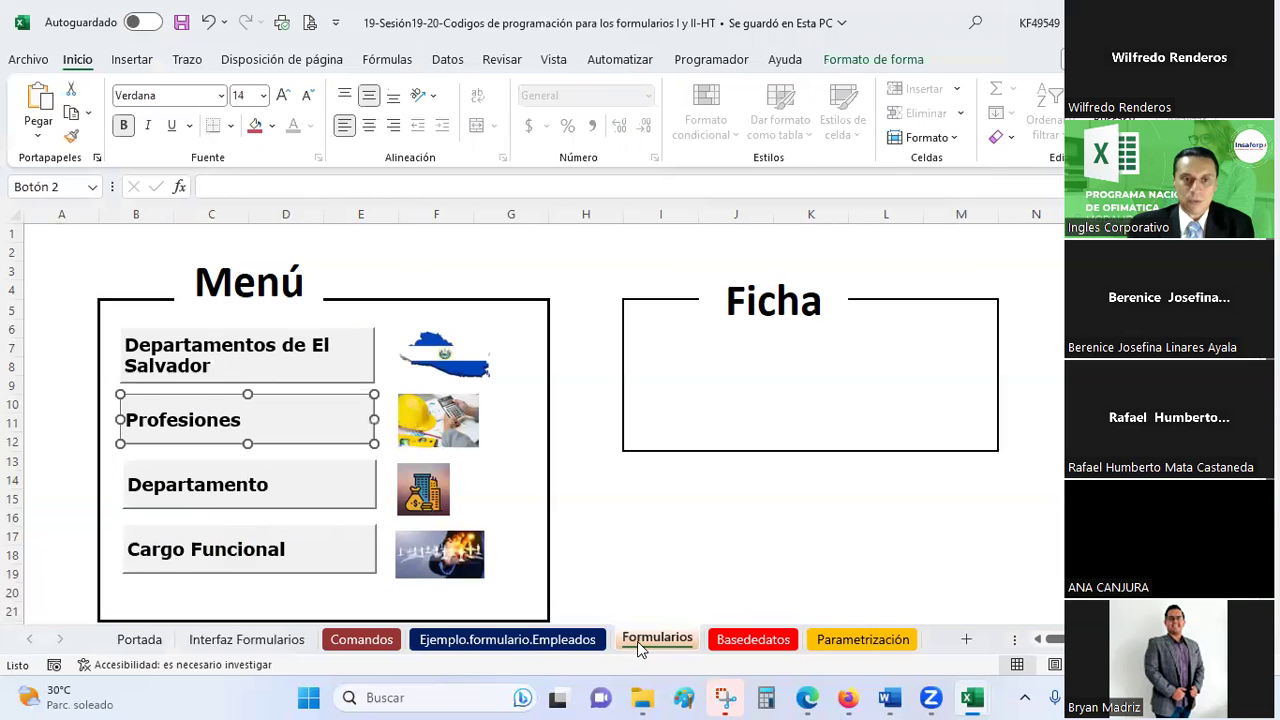
pyautogui.click(208, 352)
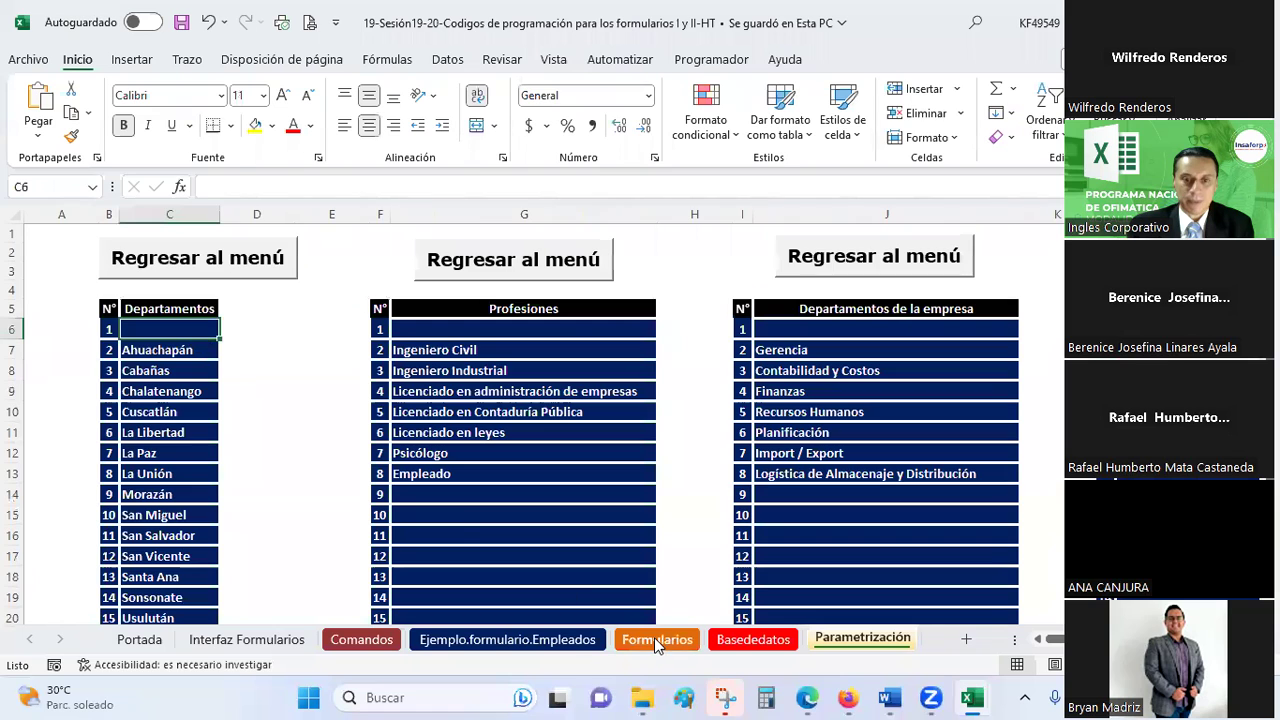
pyautogui.click(657, 639)
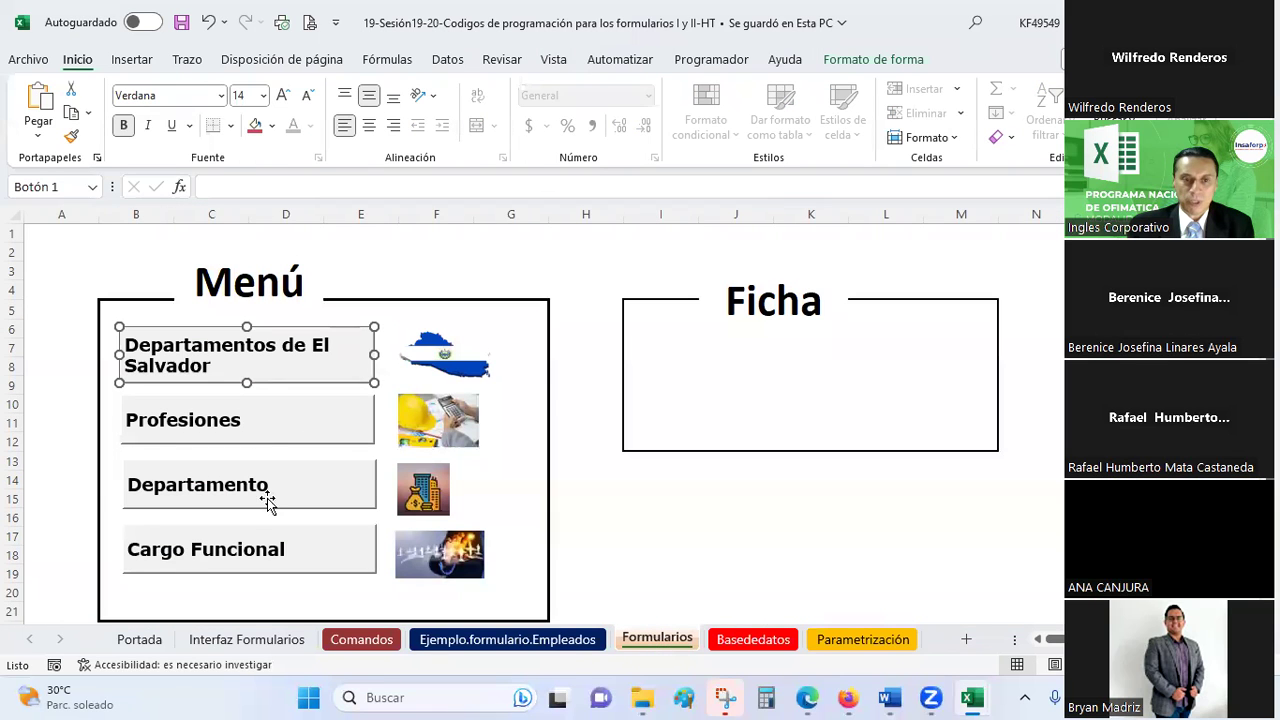
pyautogui.click(666, 520)
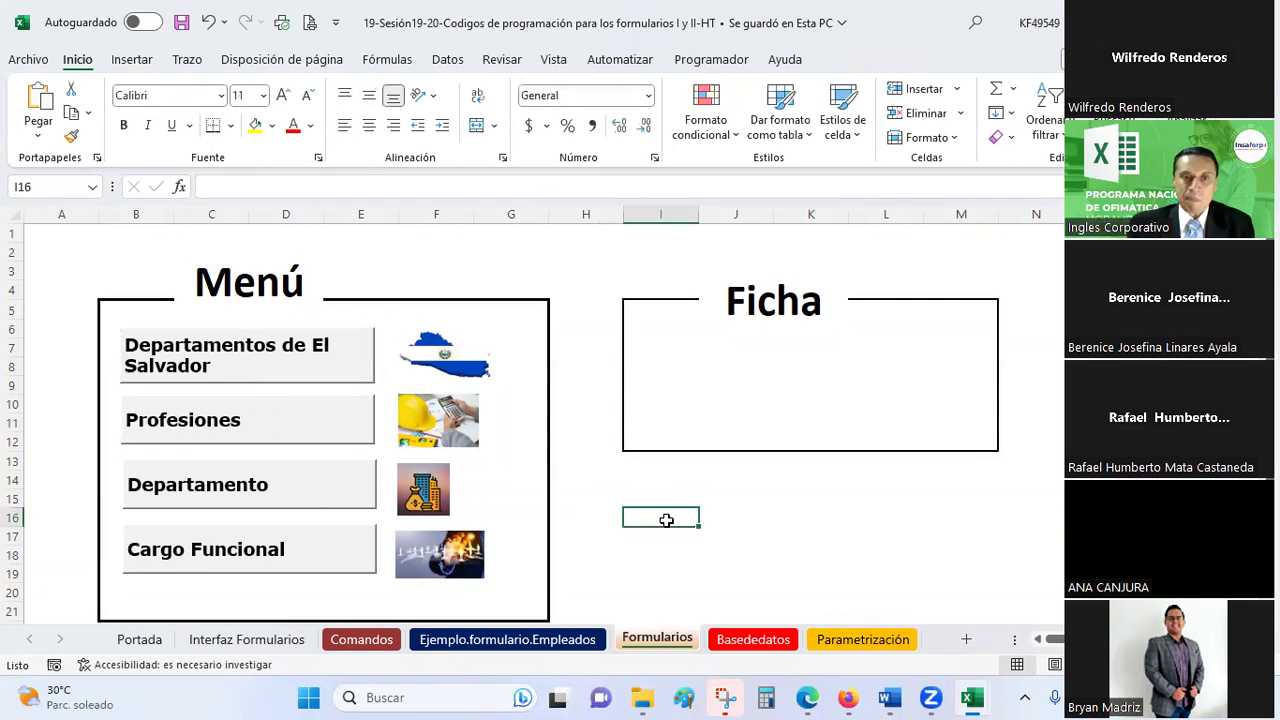
pyautogui.click(181, 22)
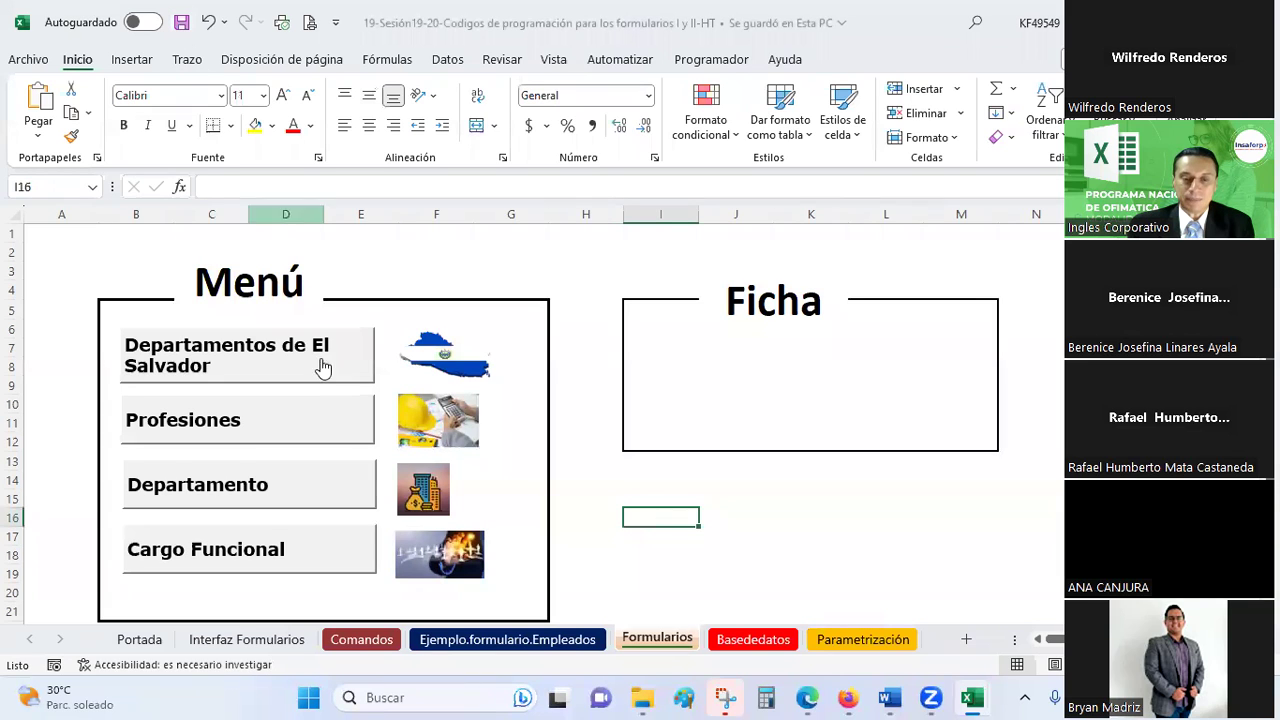
# From cell B2, review the existing macros list on the Programador tab, then close it
pyautogui.click(129, 258)
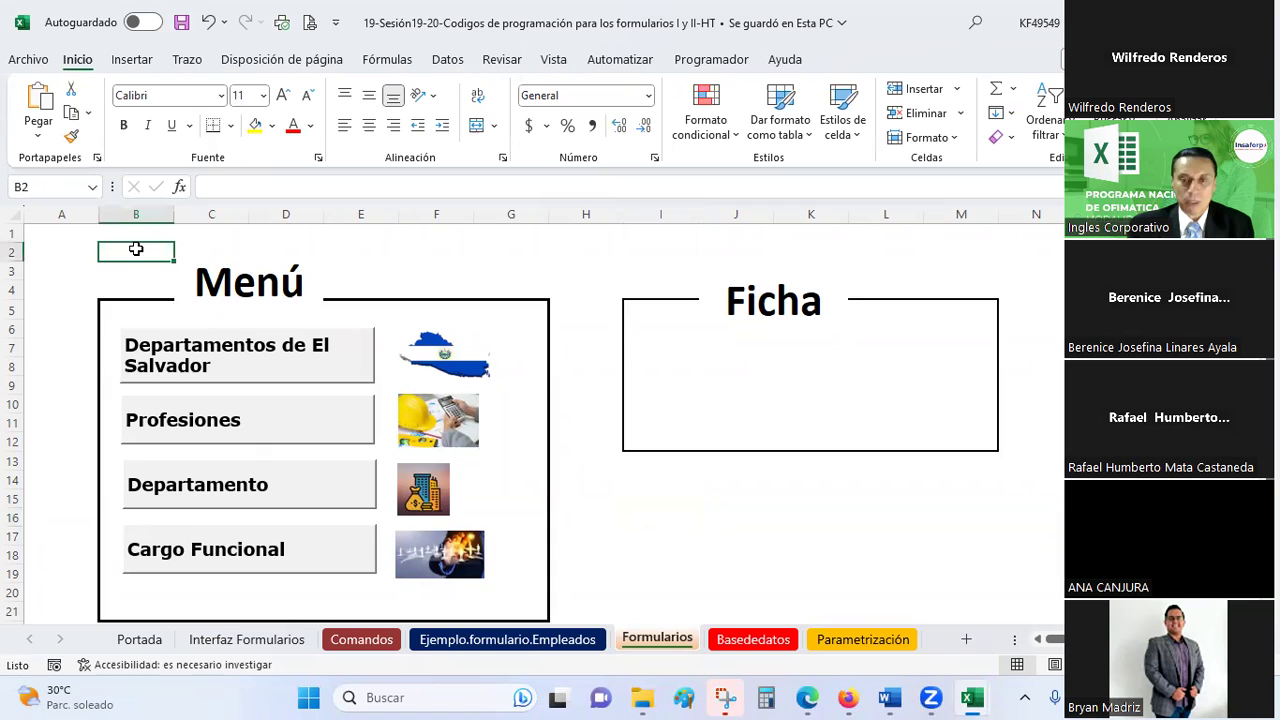
pyautogui.click(690, 64)
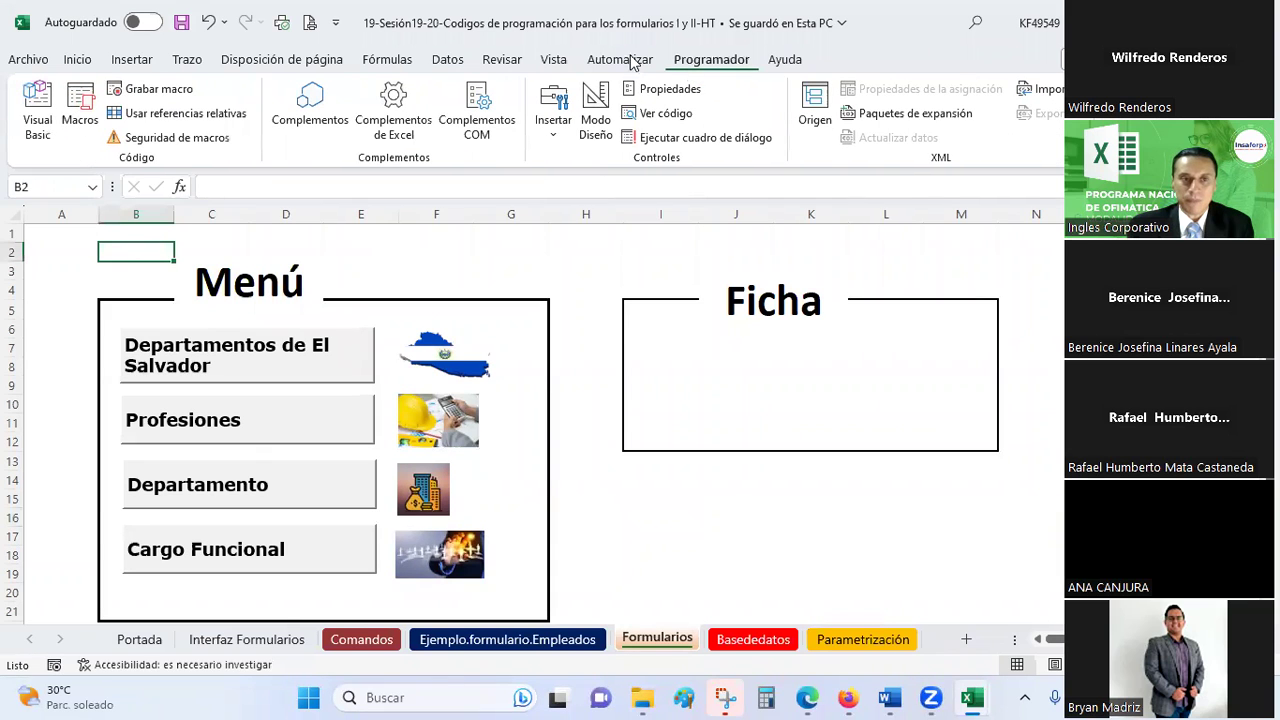
pyautogui.click(76, 104)
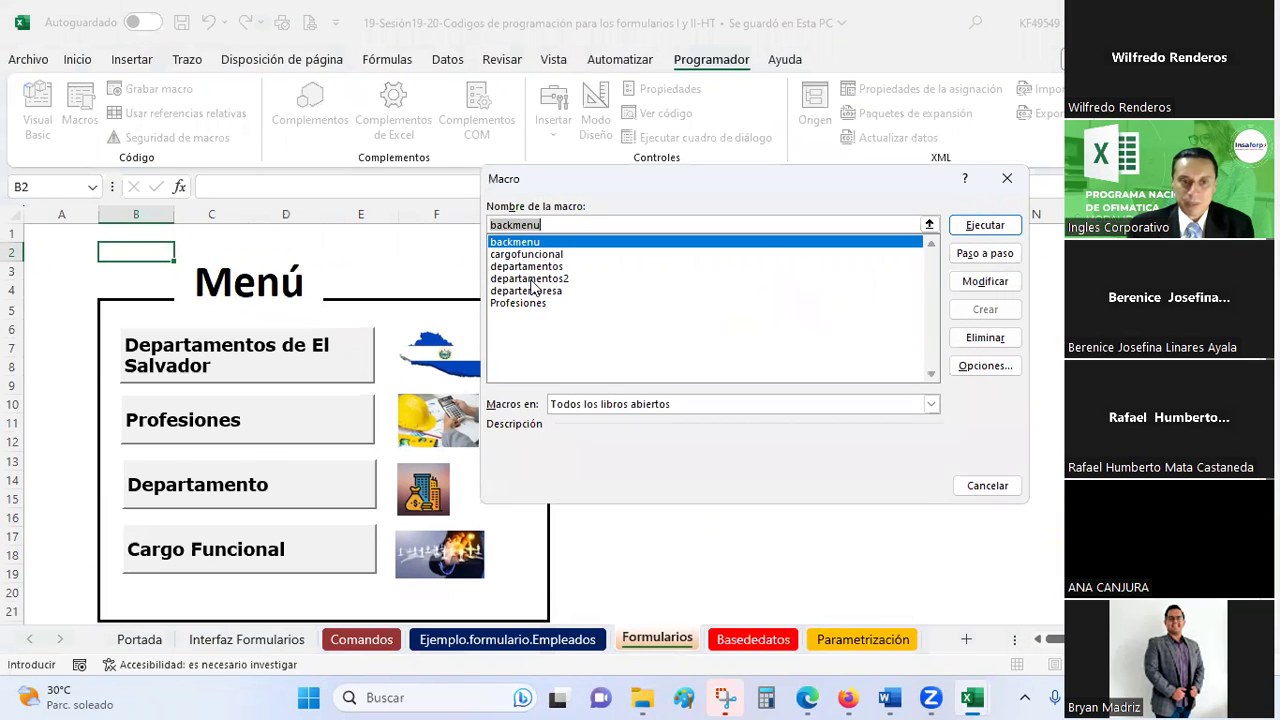
pyautogui.click(1007, 189)
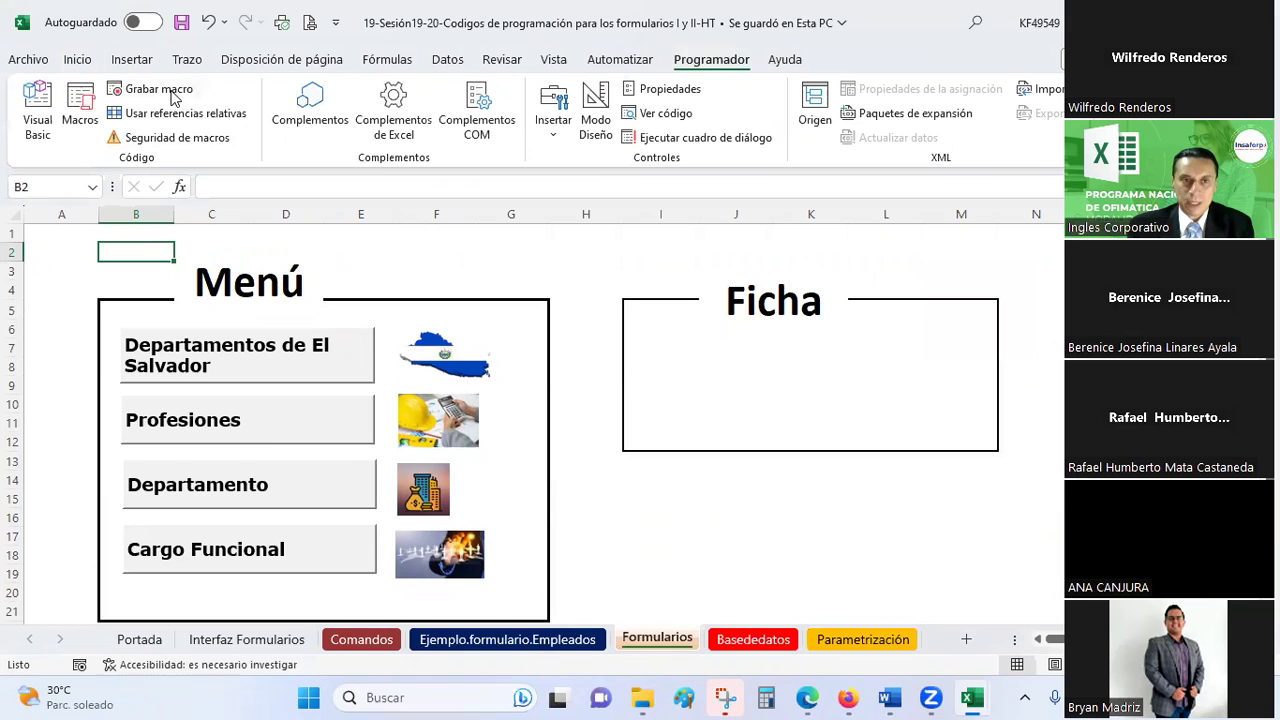
# Record macro Profesiones2 jumping to cell G6 on Parametrización, then return to the menu
pyautogui.click(172, 96)
pyautogui.write('Profesiones2')
pyautogui.click(779, 455)
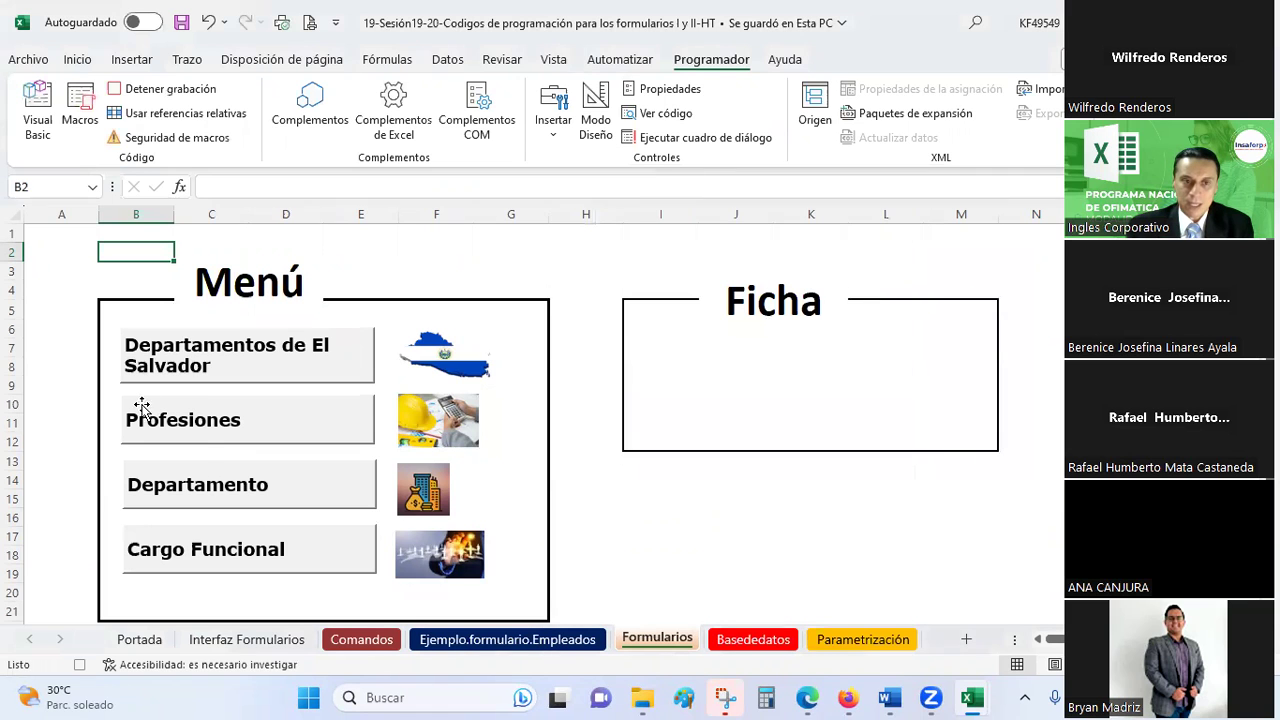
pyautogui.click(200, 432)
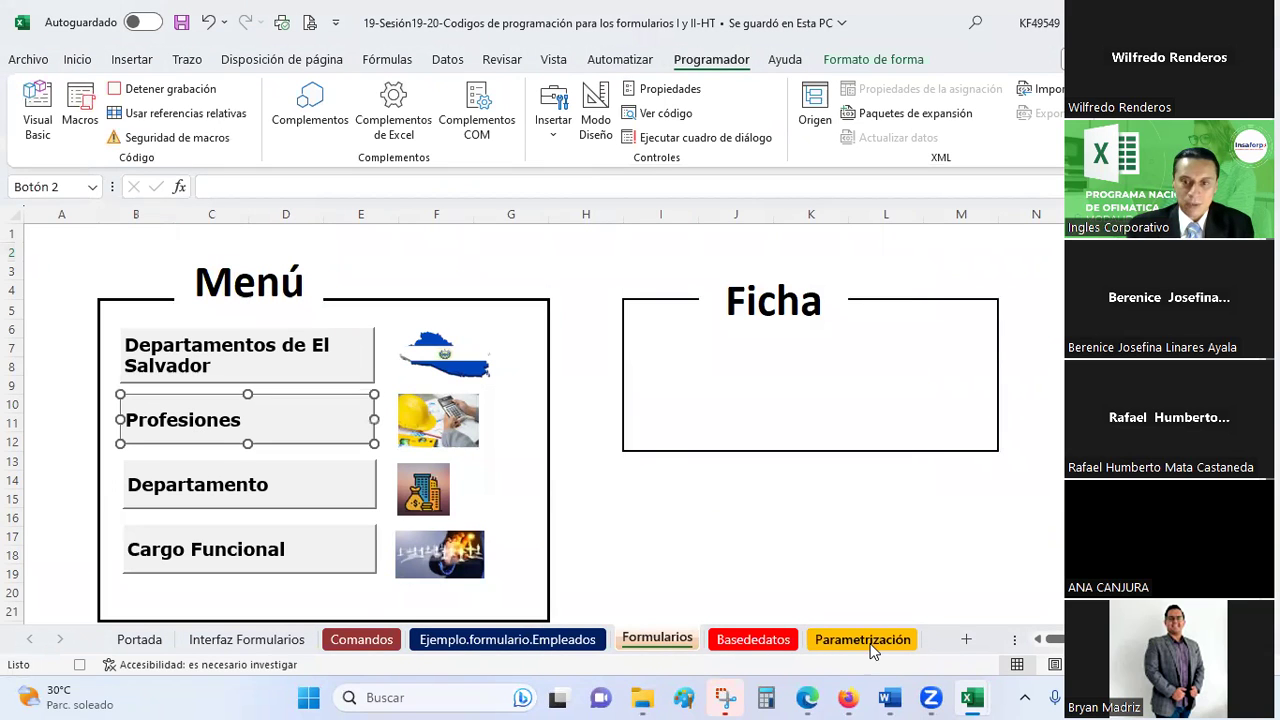
pyautogui.click(870, 640)
pyautogui.click(507, 328)
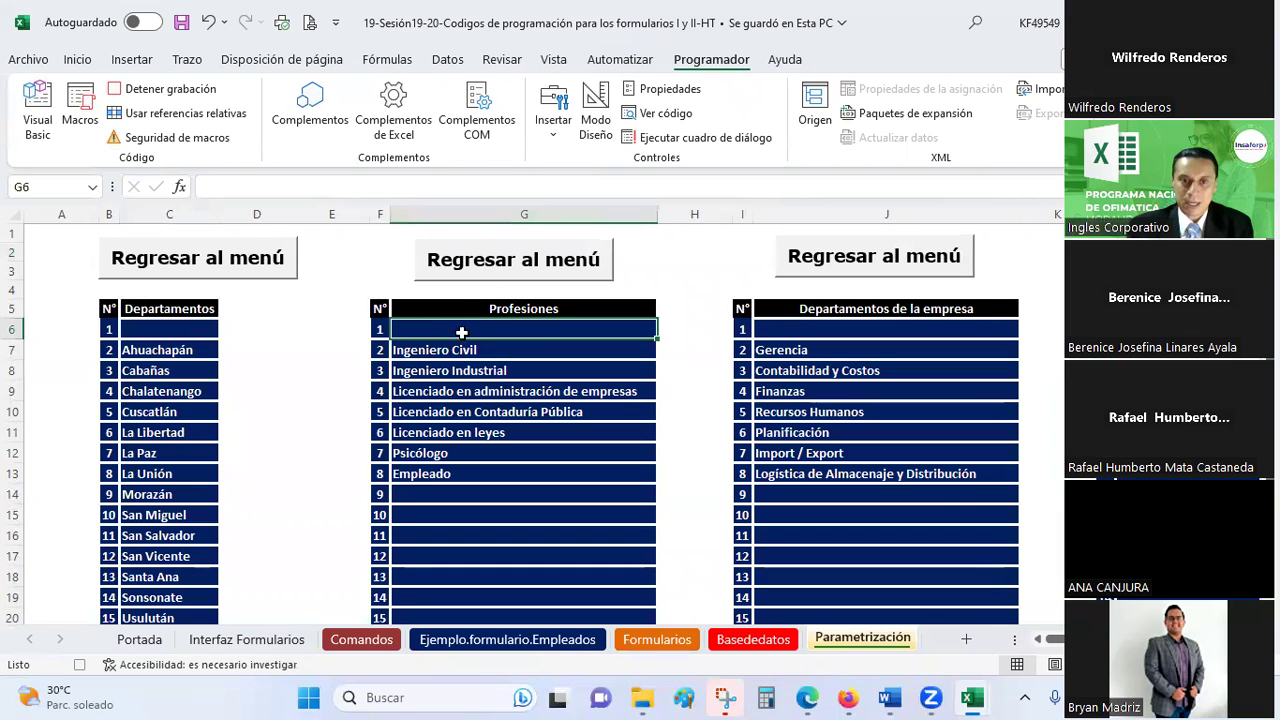
pyautogui.click(168, 90)
pyautogui.click(472, 276)
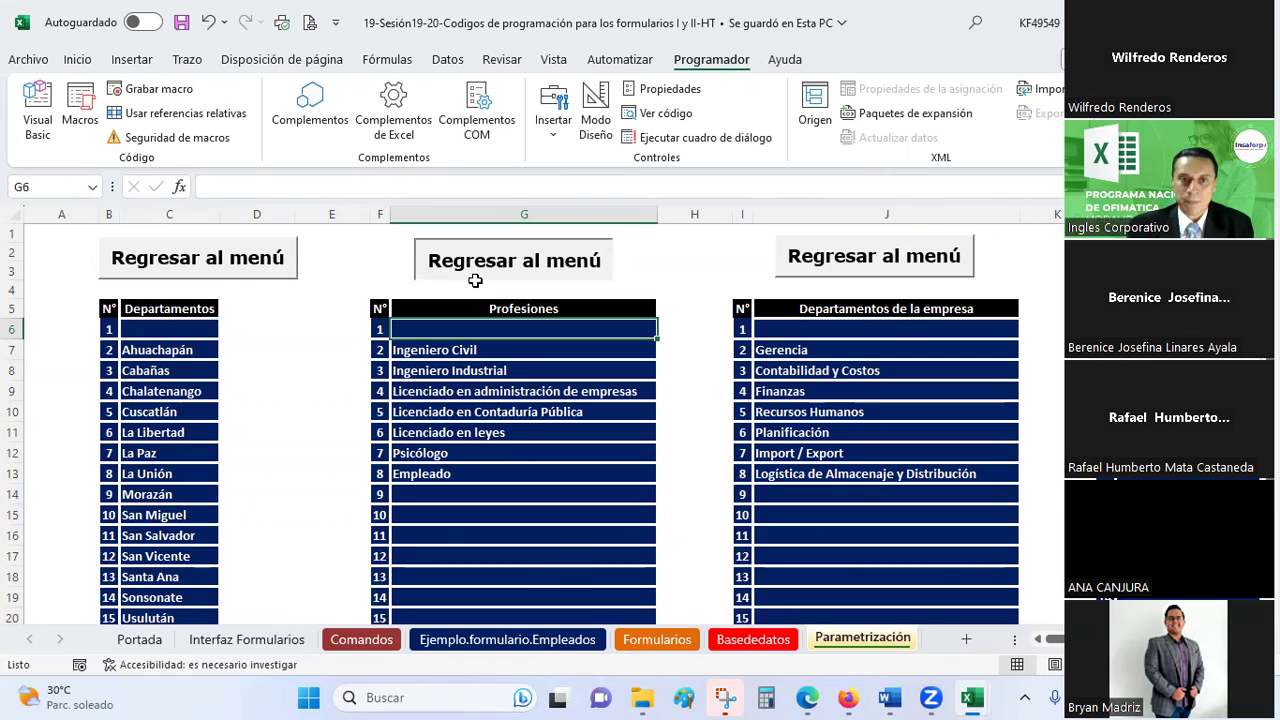
# Assign Profesiones2 to the Profesiones button, save the workbook, and test the jump and return
pyautogui.rightClick(326, 430)
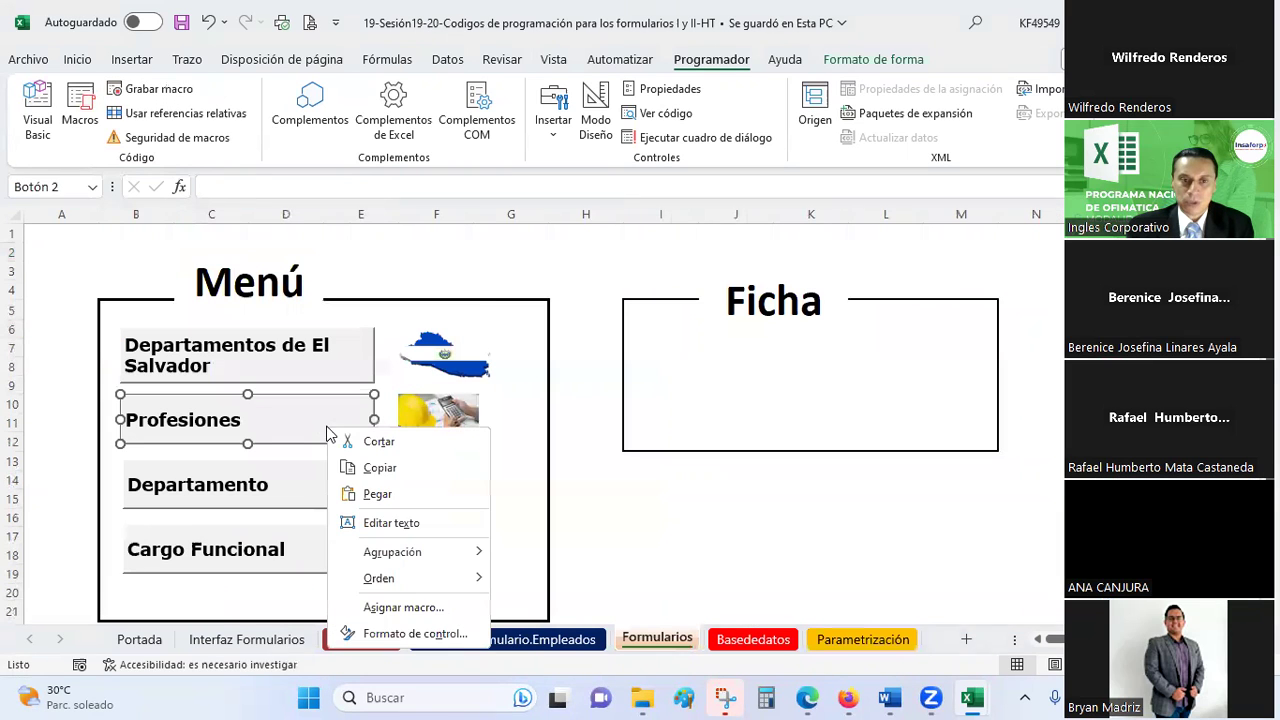
pyautogui.click(400, 610)
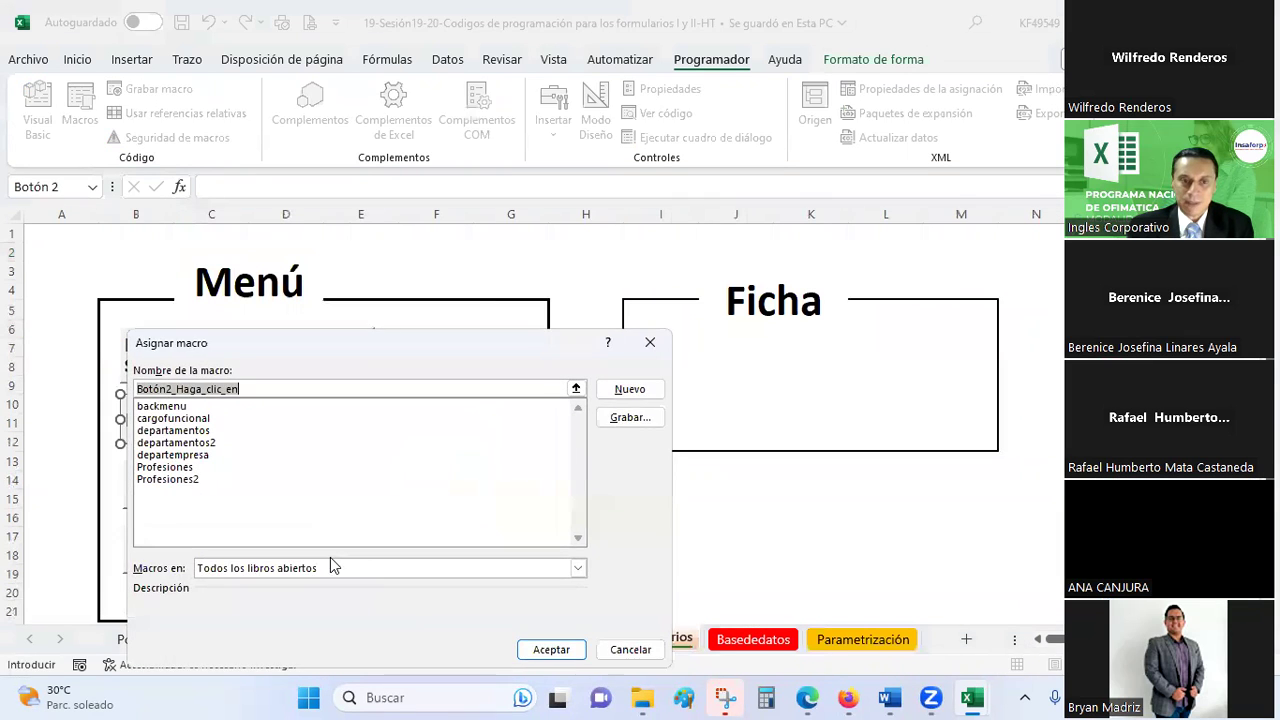
pyautogui.click(186, 481)
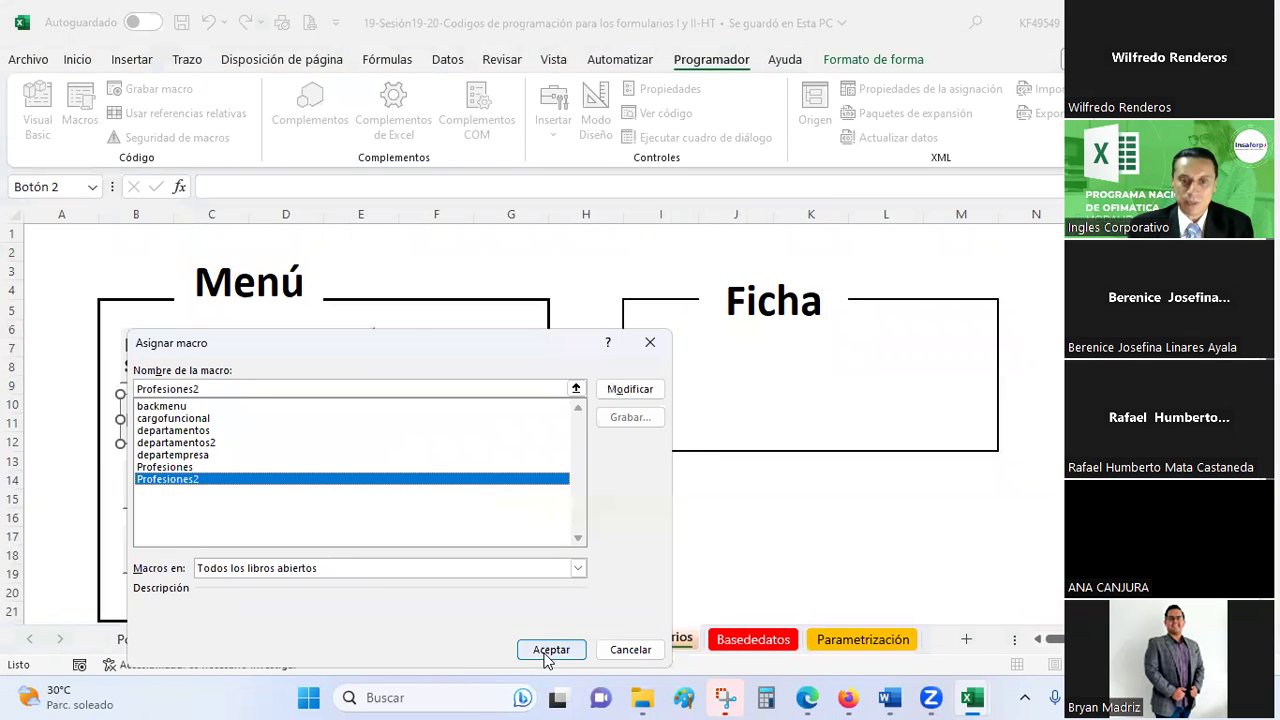
pyautogui.click(546, 651)
pyautogui.click(600, 517)
pyautogui.click(181, 22)
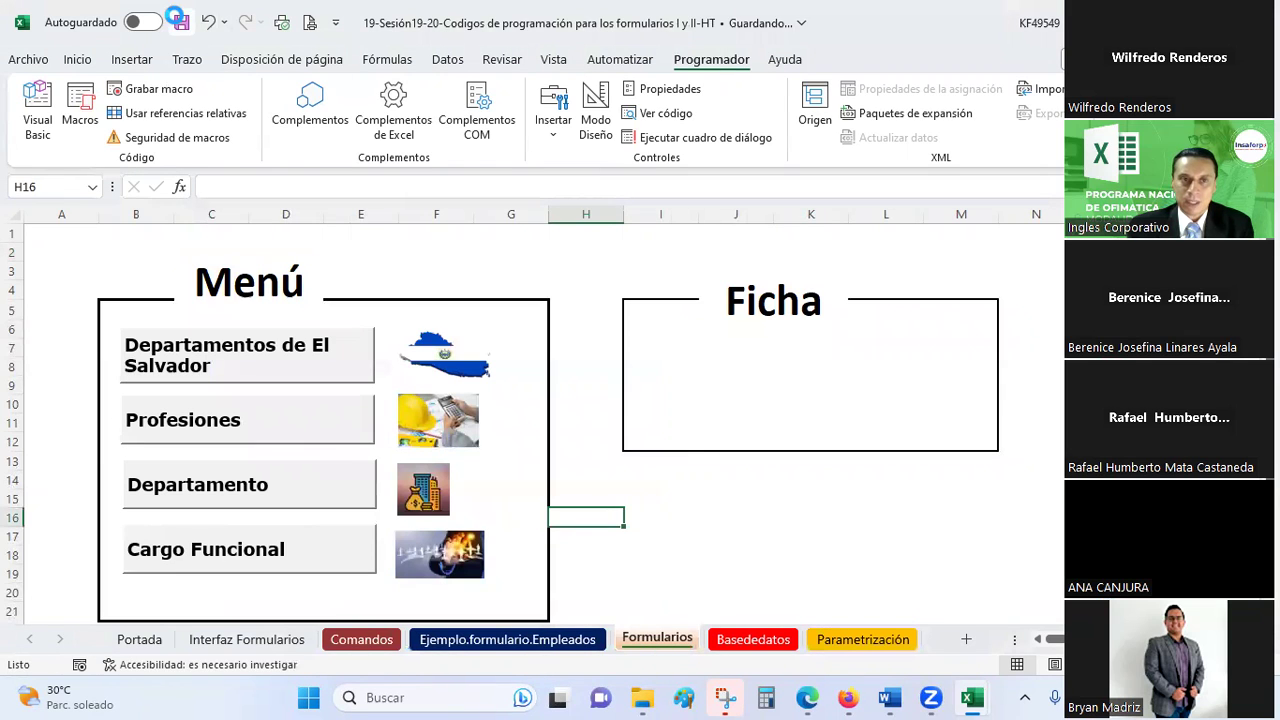
pyautogui.click(320, 420)
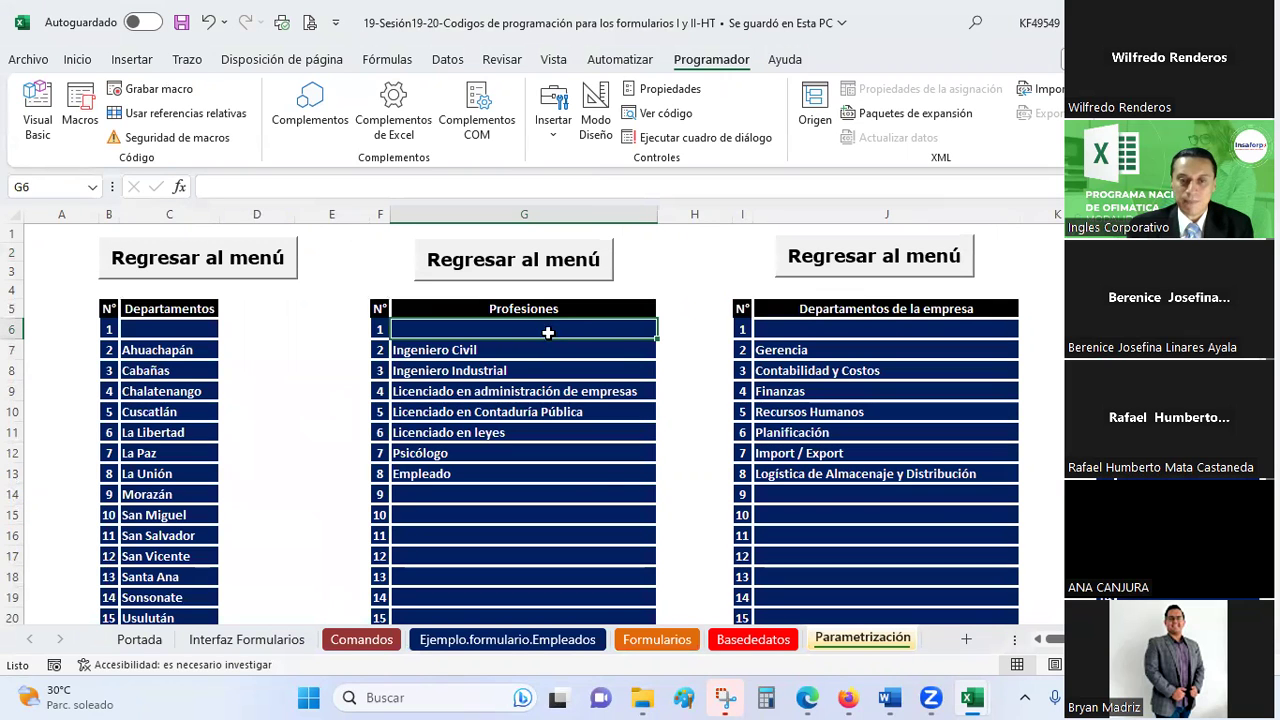
pyautogui.click(533, 250)
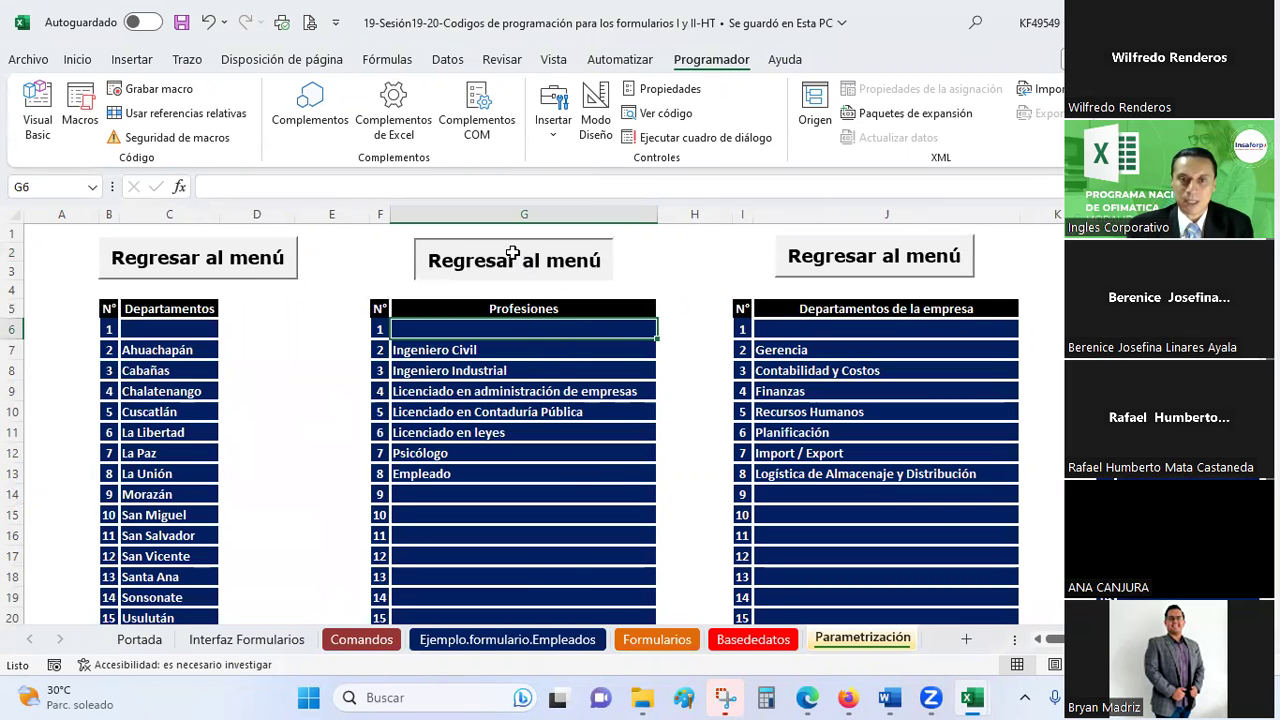
# Assign Profesiones2 to the helmet picture, test it, and return to Formularios
pyautogui.rightClick(431, 424)
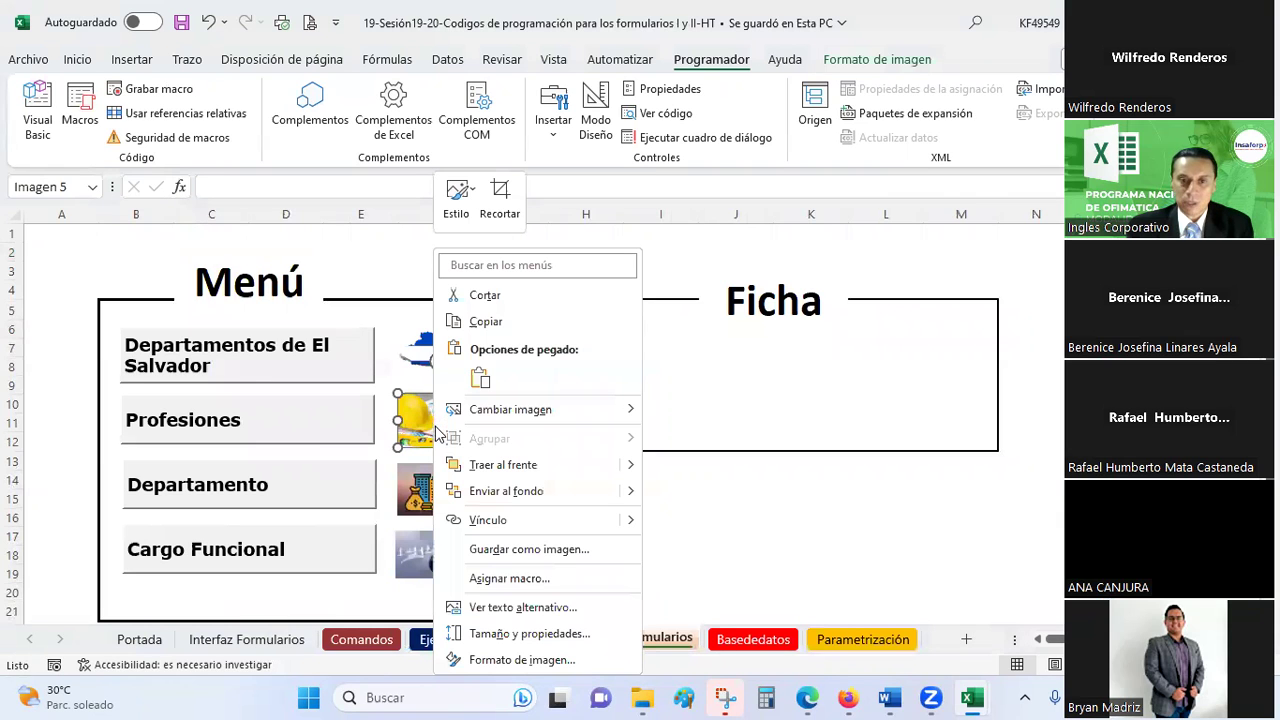
pyautogui.click(522, 580)
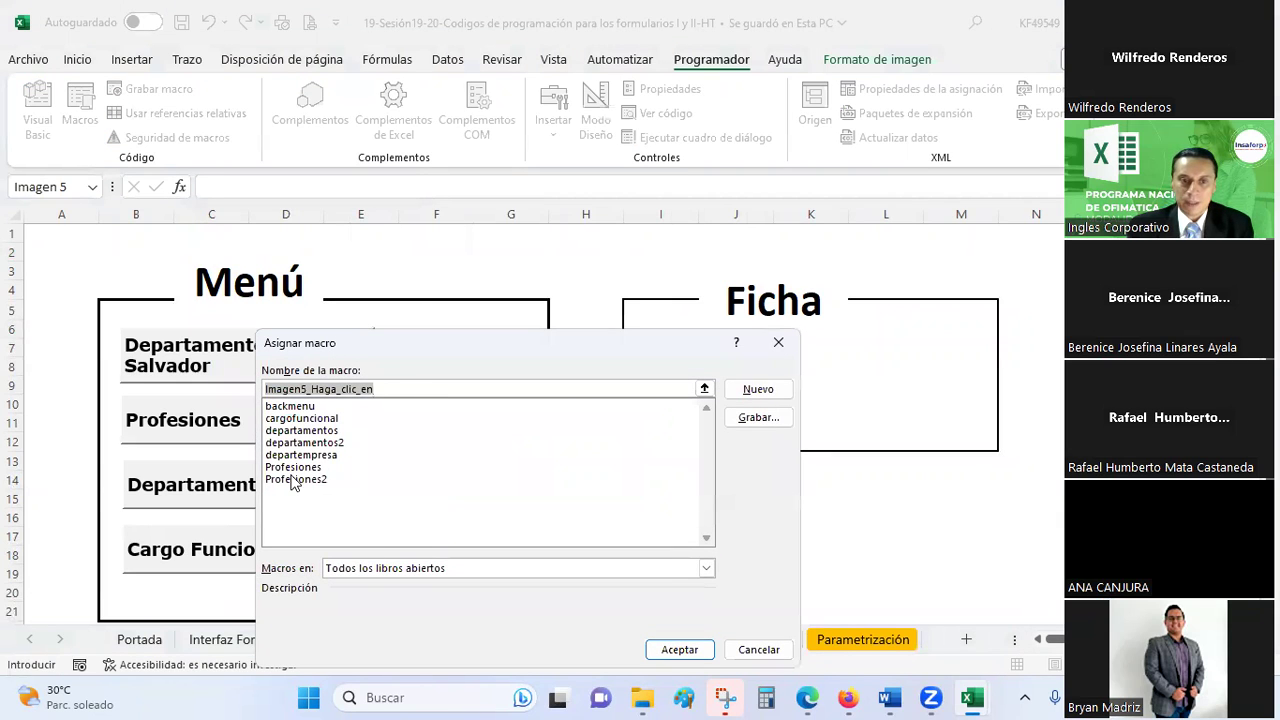
pyautogui.click(293, 480)
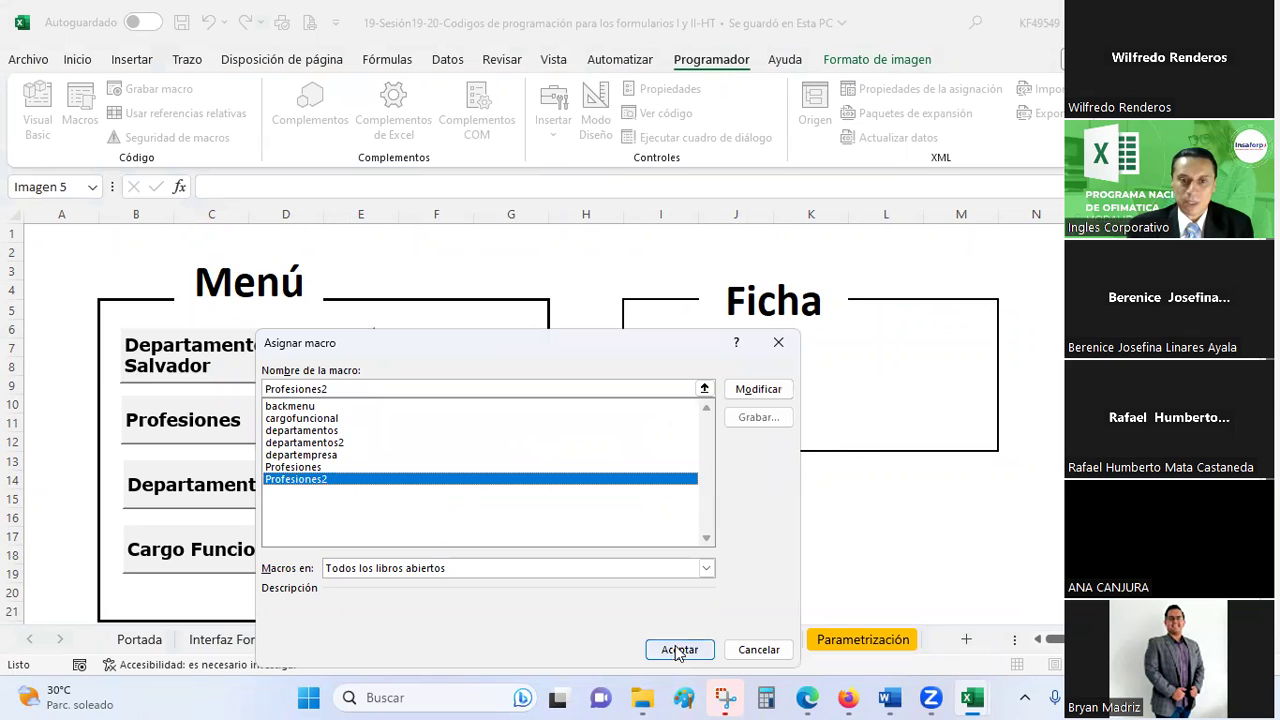
pyautogui.click(679, 652)
pyautogui.click(438, 420)
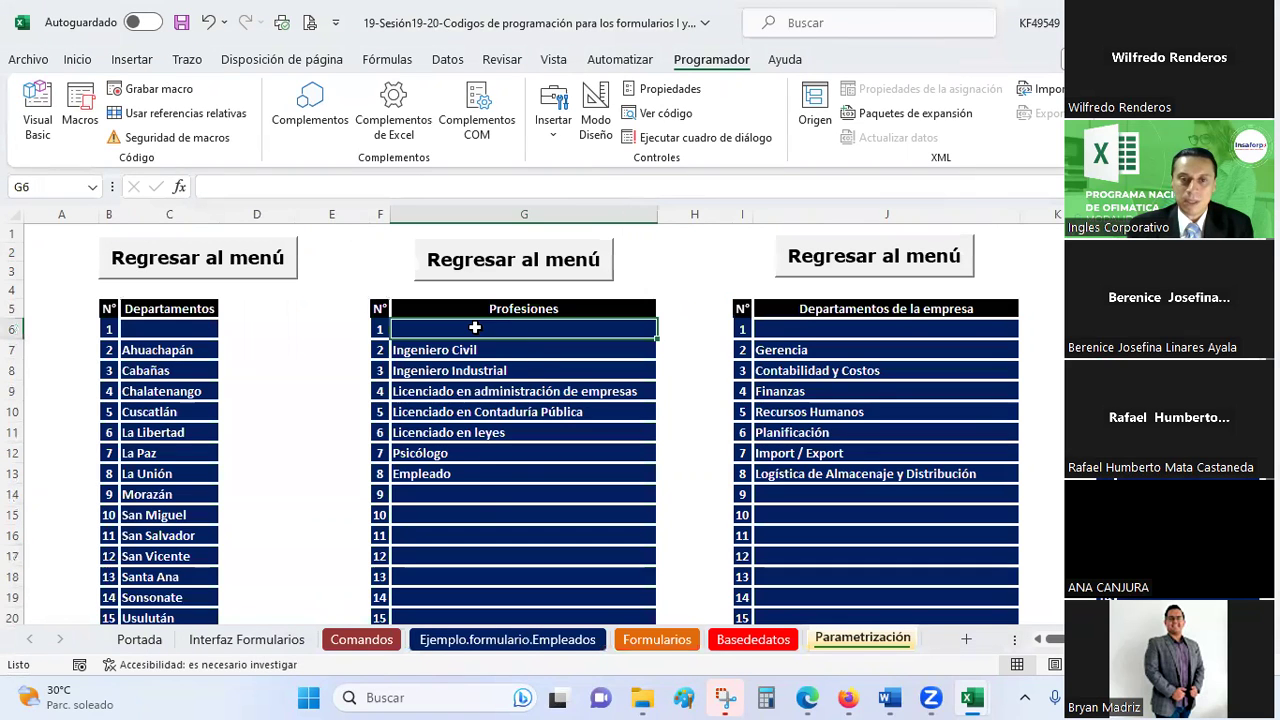
pyautogui.click(481, 510)
pyautogui.click(471, 321)
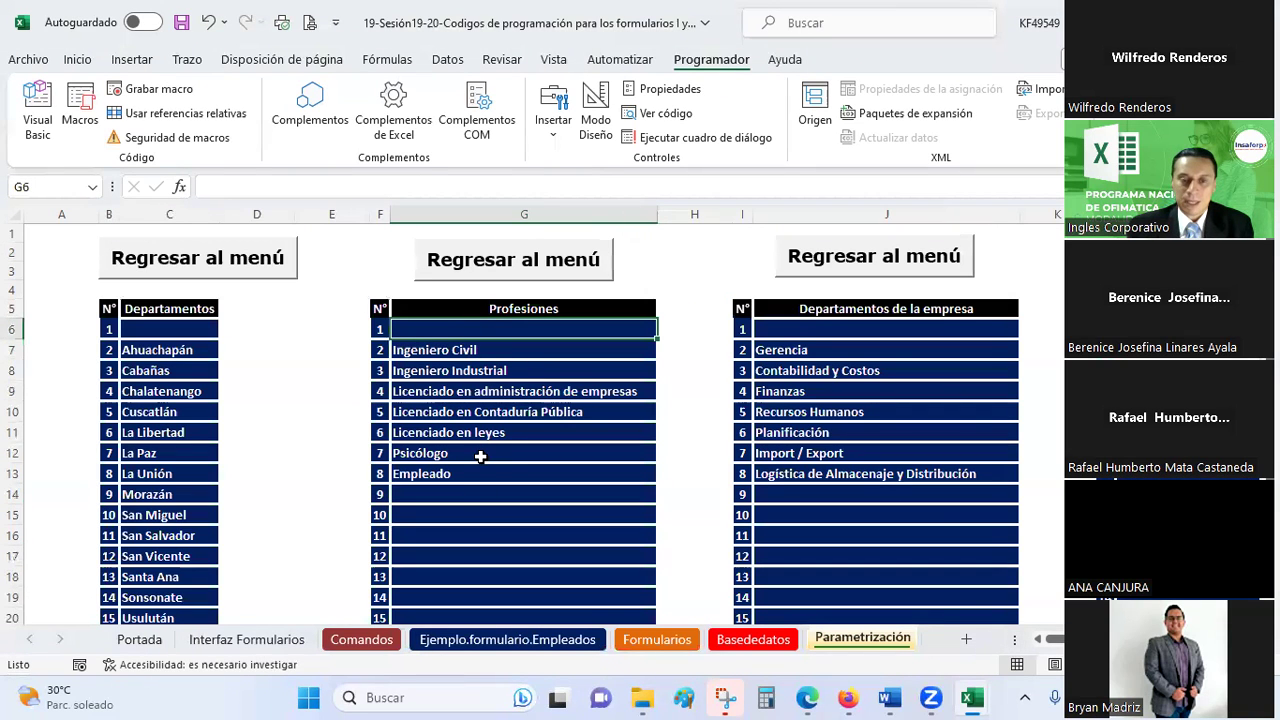
pyautogui.click(496, 264)
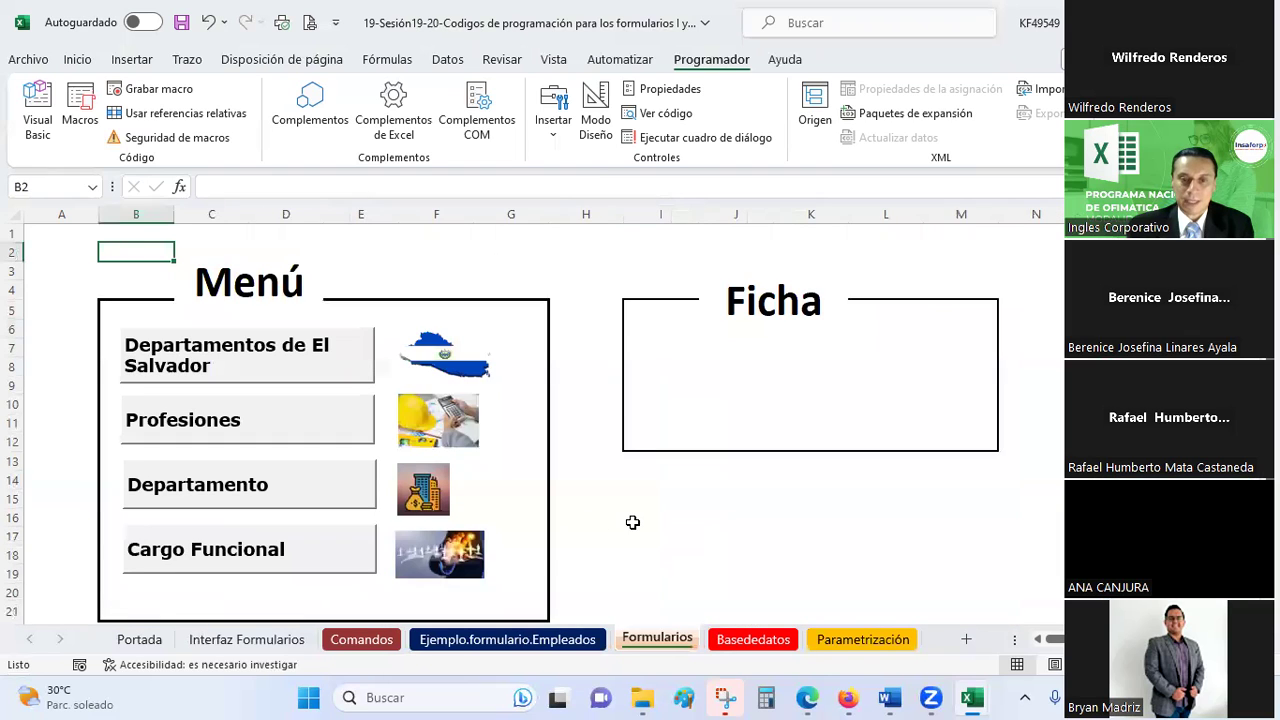
pyautogui.click(632, 518)
# Select cell B2, cancel a macro recording start, and review the existing macros list
pyautogui.click(150, 251)
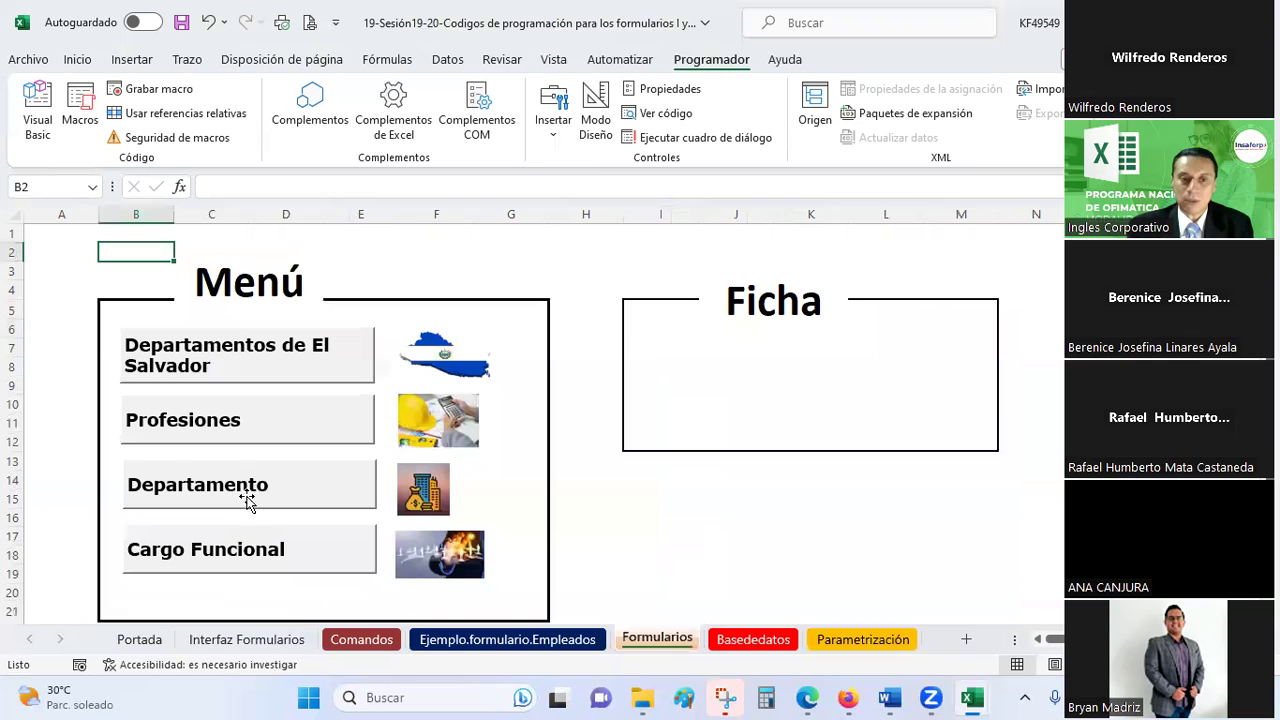
pyautogui.click(148, 92)
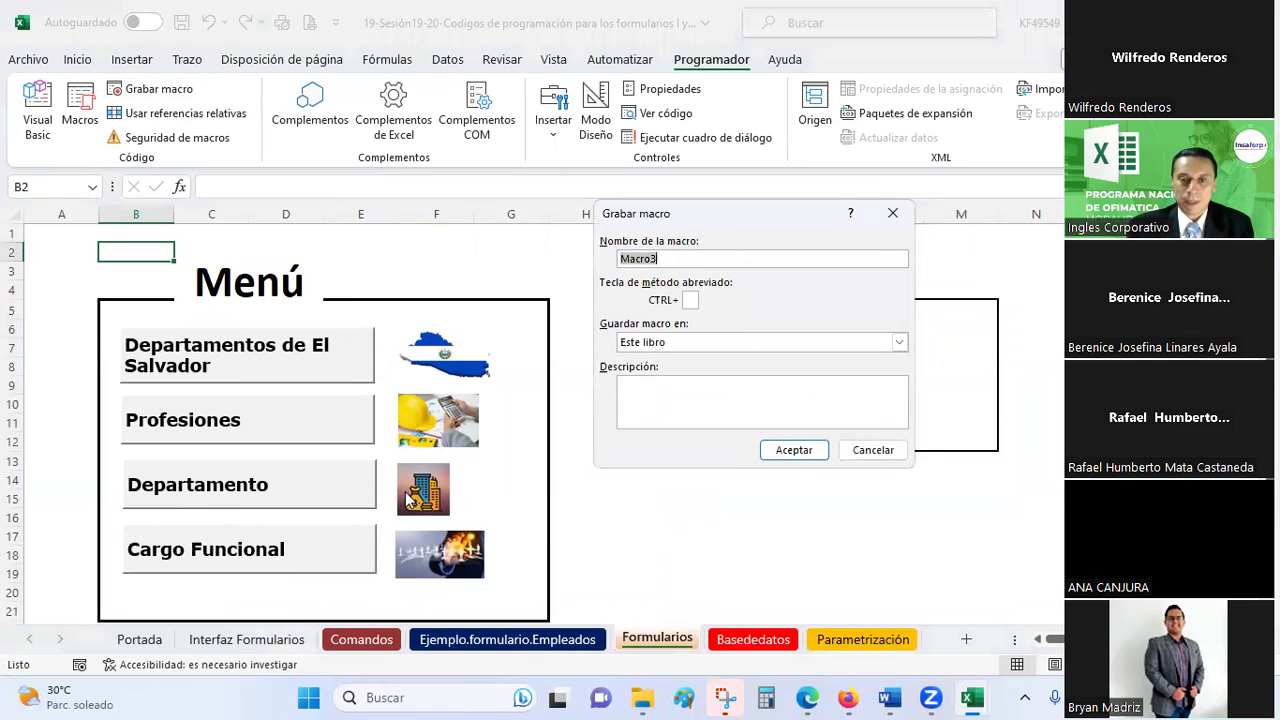
pyautogui.press('Escape')
pyautogui.click(80, 105)
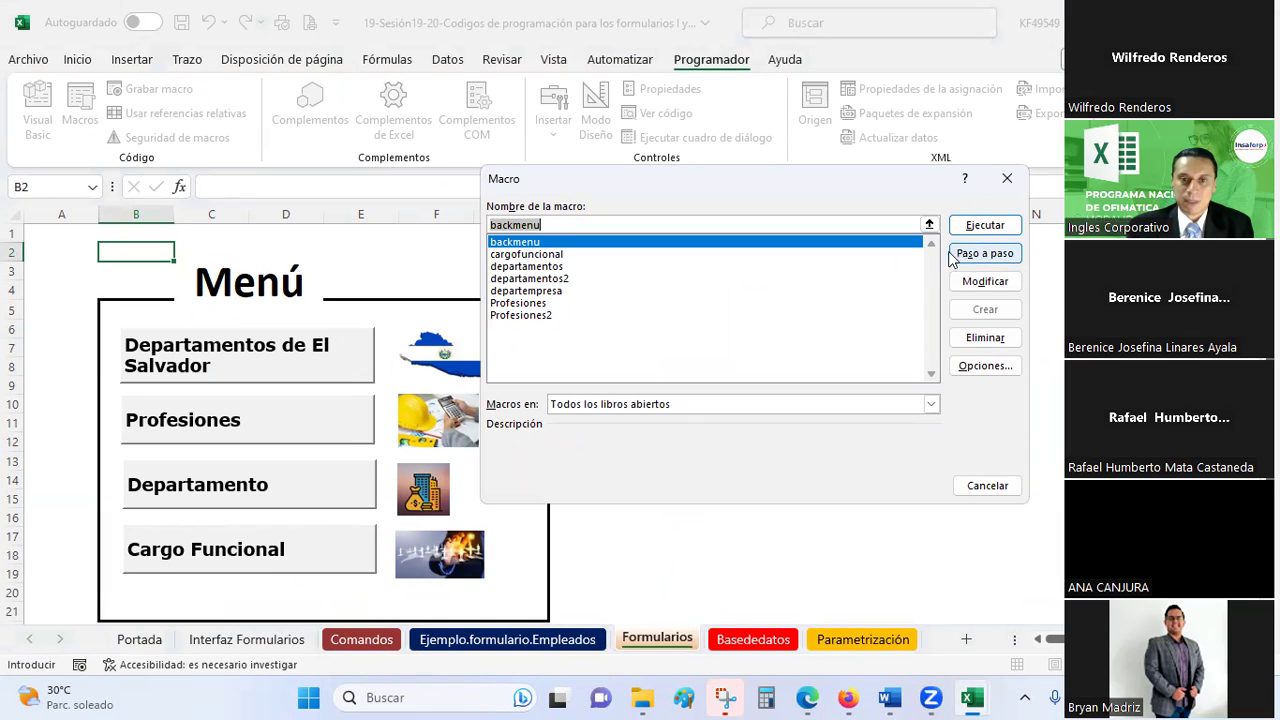
pyautogui.click(1006, 178)
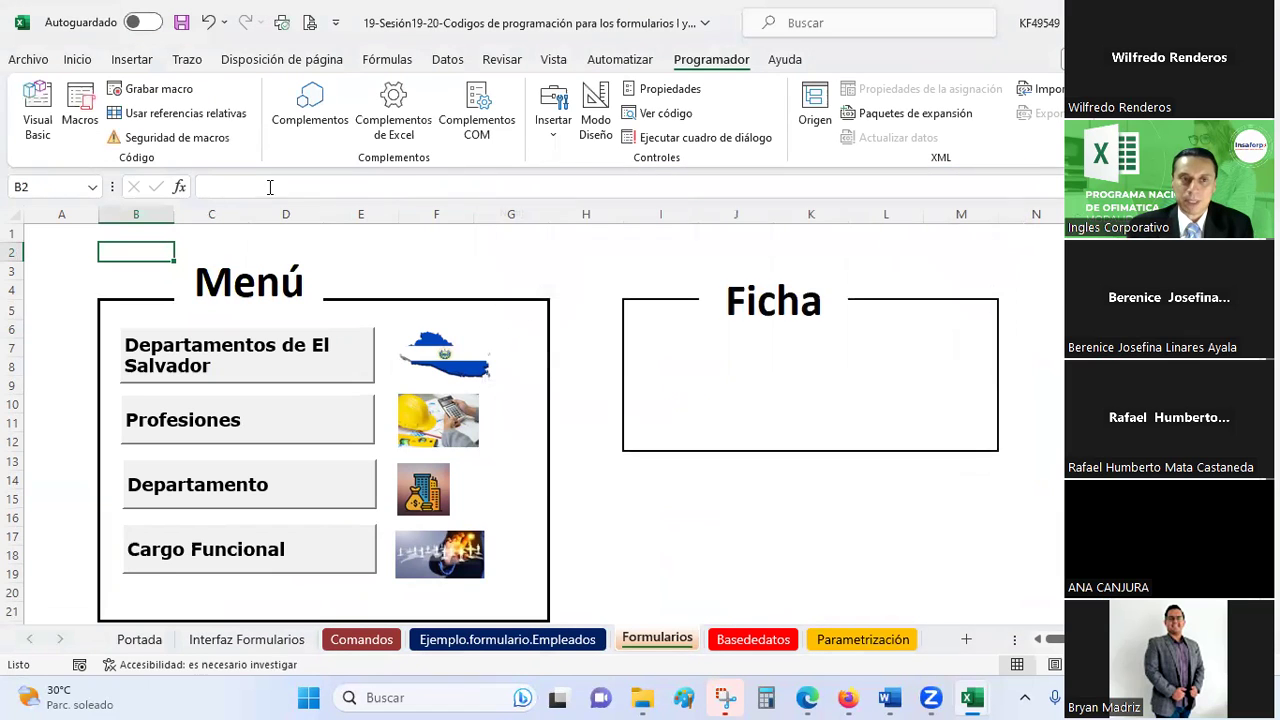
# Record macro departempresa2 jumping to cell J6 on Parametrización, then return to the menu
pyautogui.click(160, 89)
pyautogui.write('departempresa2')
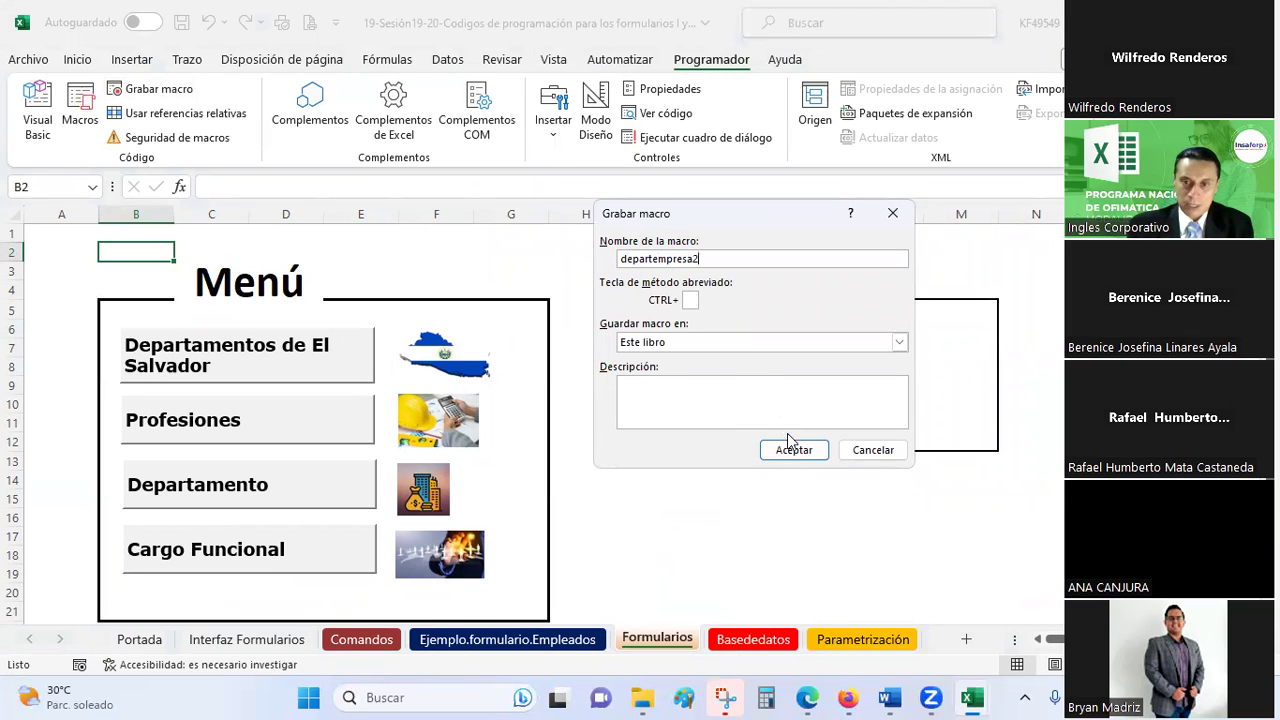
pyautogui.click(793, 450)
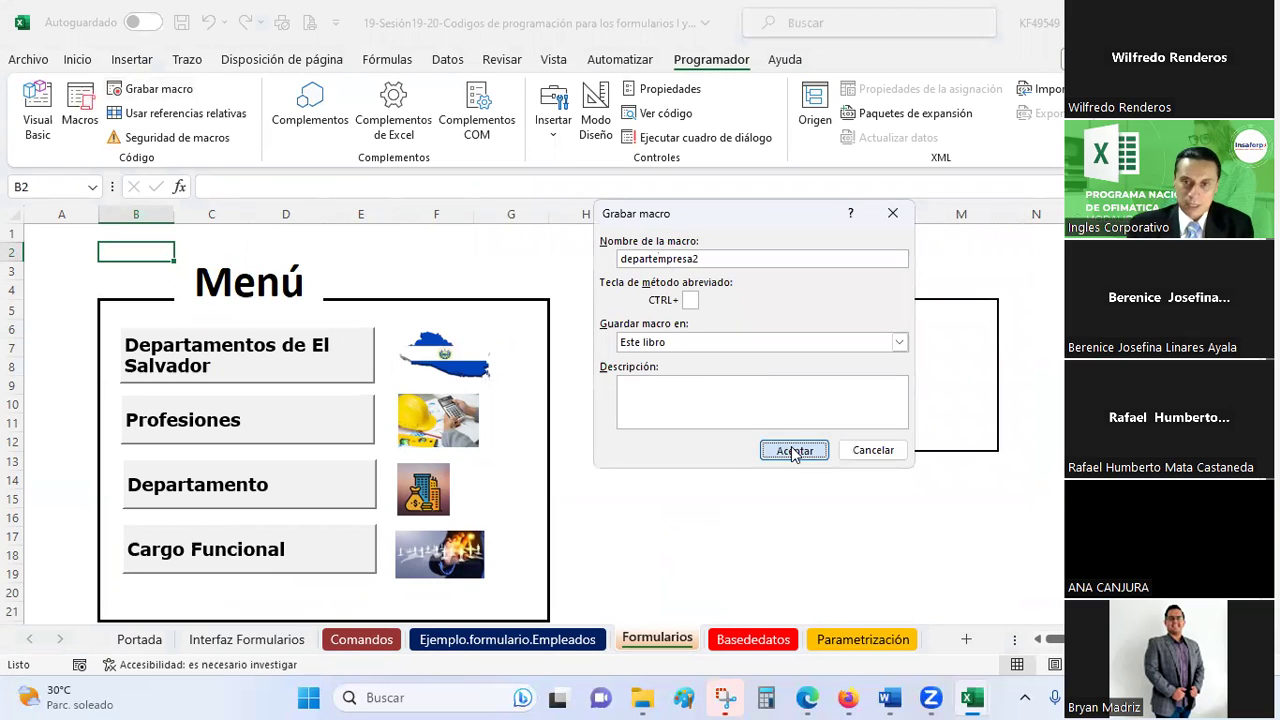
pyautogui.keyDown('ctrl'); pyautogui.click(306, 482); pyautogui.keyUp('ctrl')
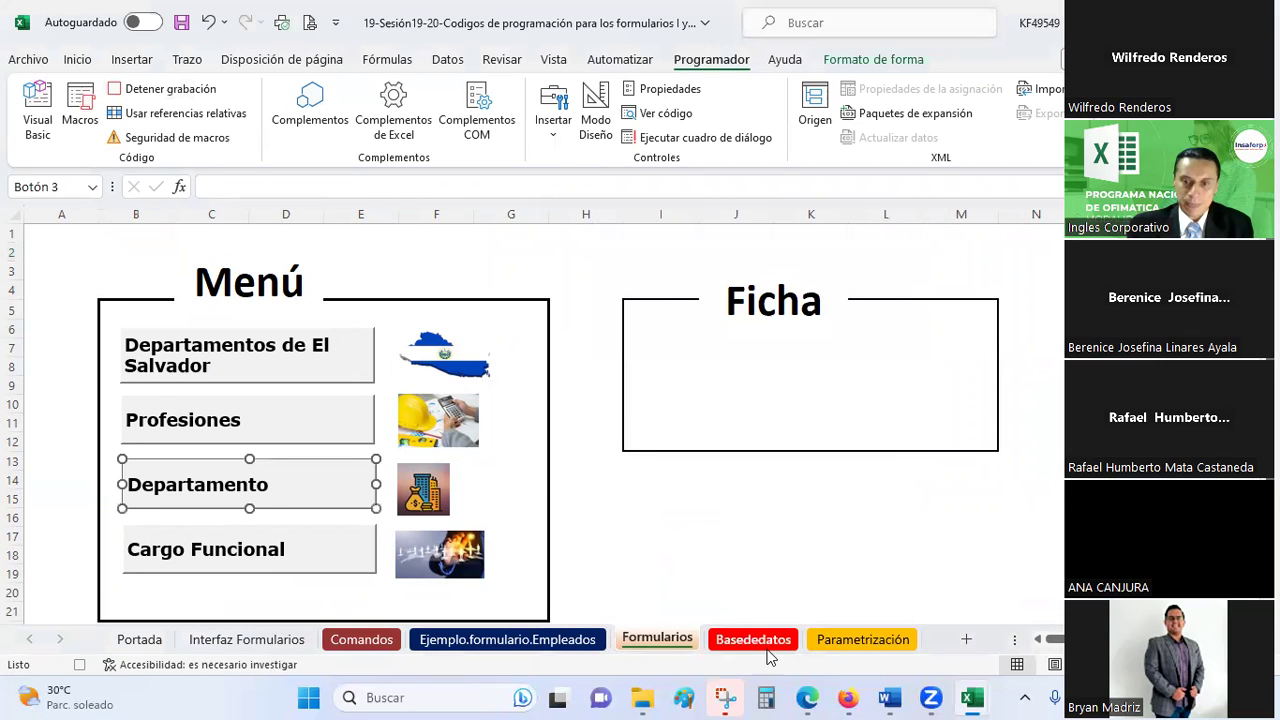
pyautogui.click(838, 640)
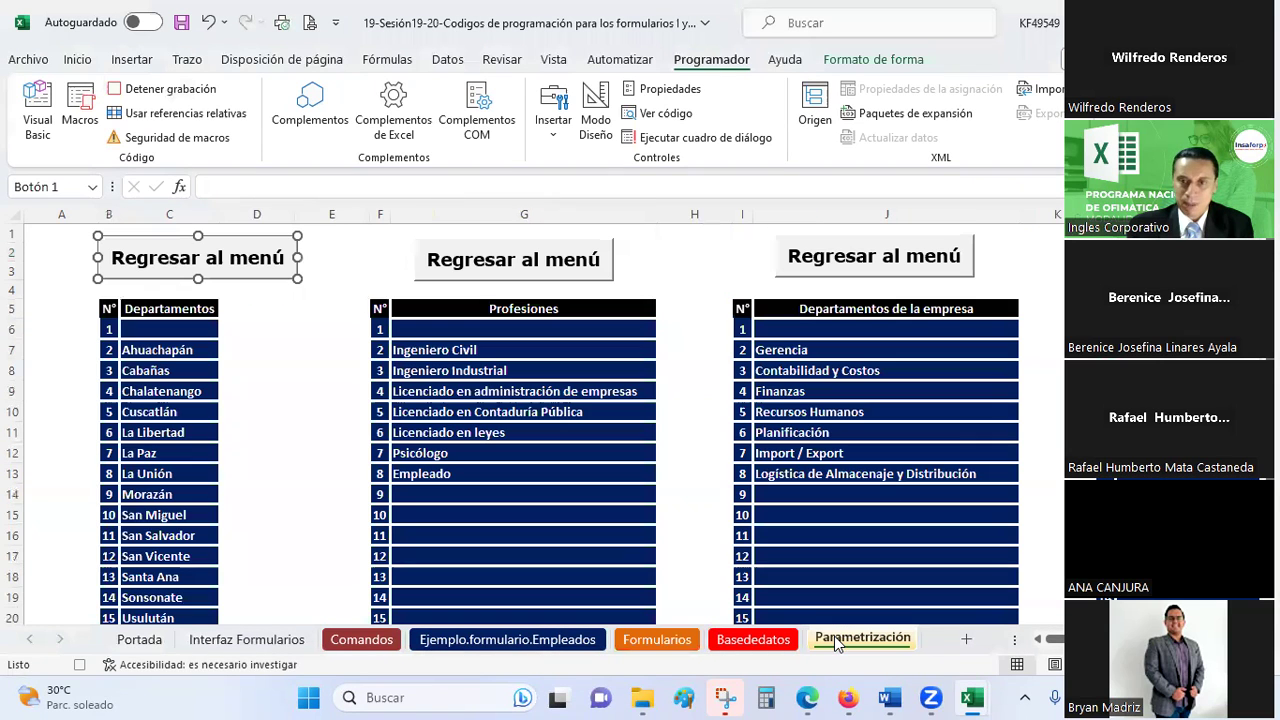
pyautogui.click(862, 335)
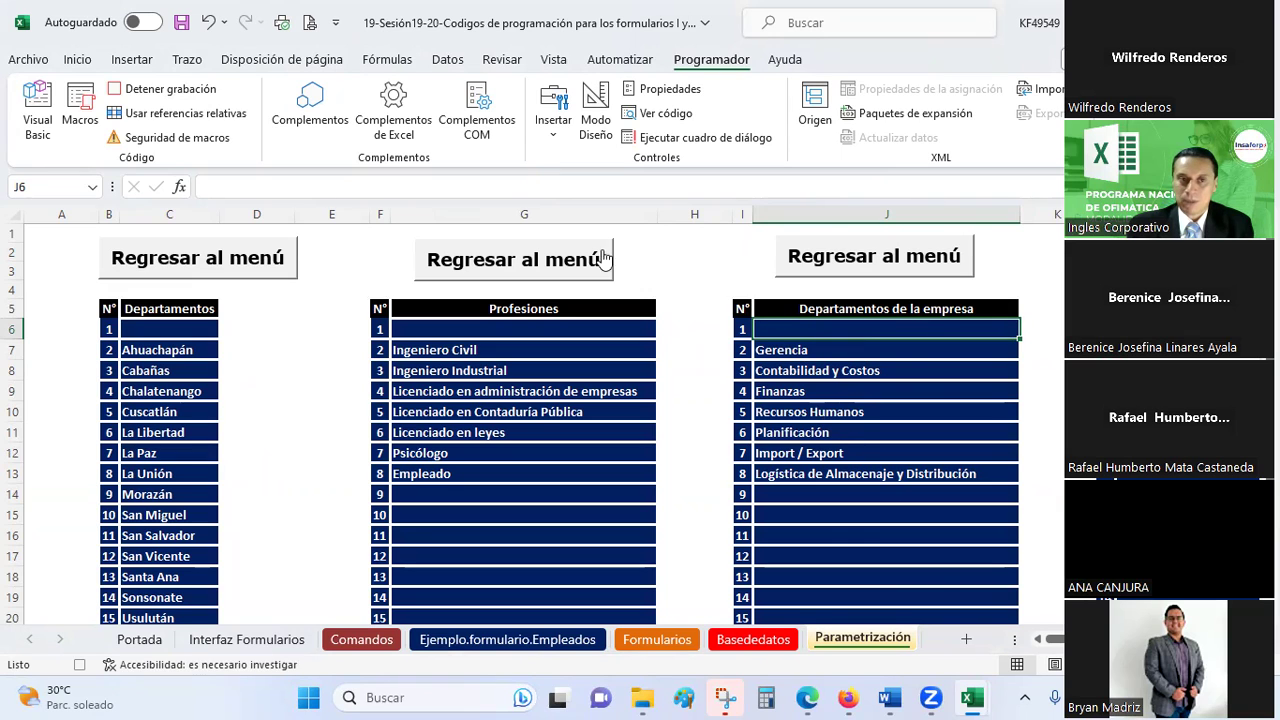
pyautogui.click(135, 92)
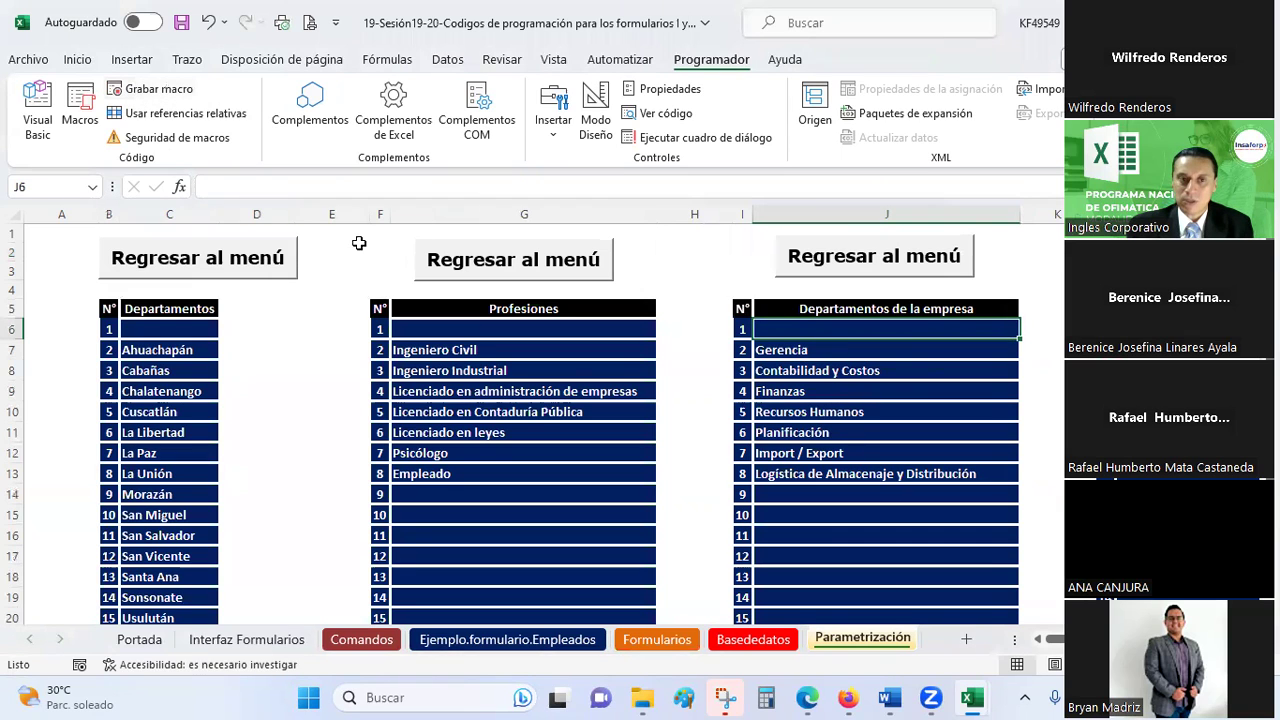
pyautogui.click(941, 262)
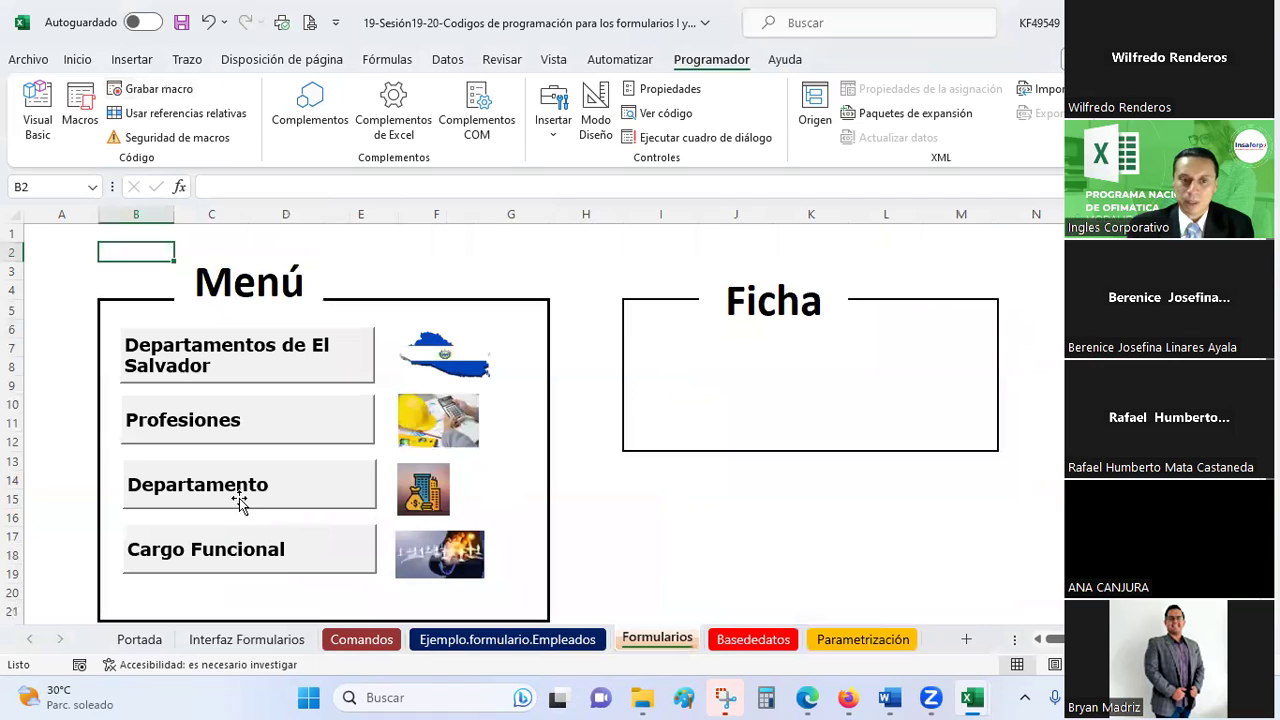
# Assign the departempresa2 macro to the Departamento button
pyautogui.rightClick(310, 490)
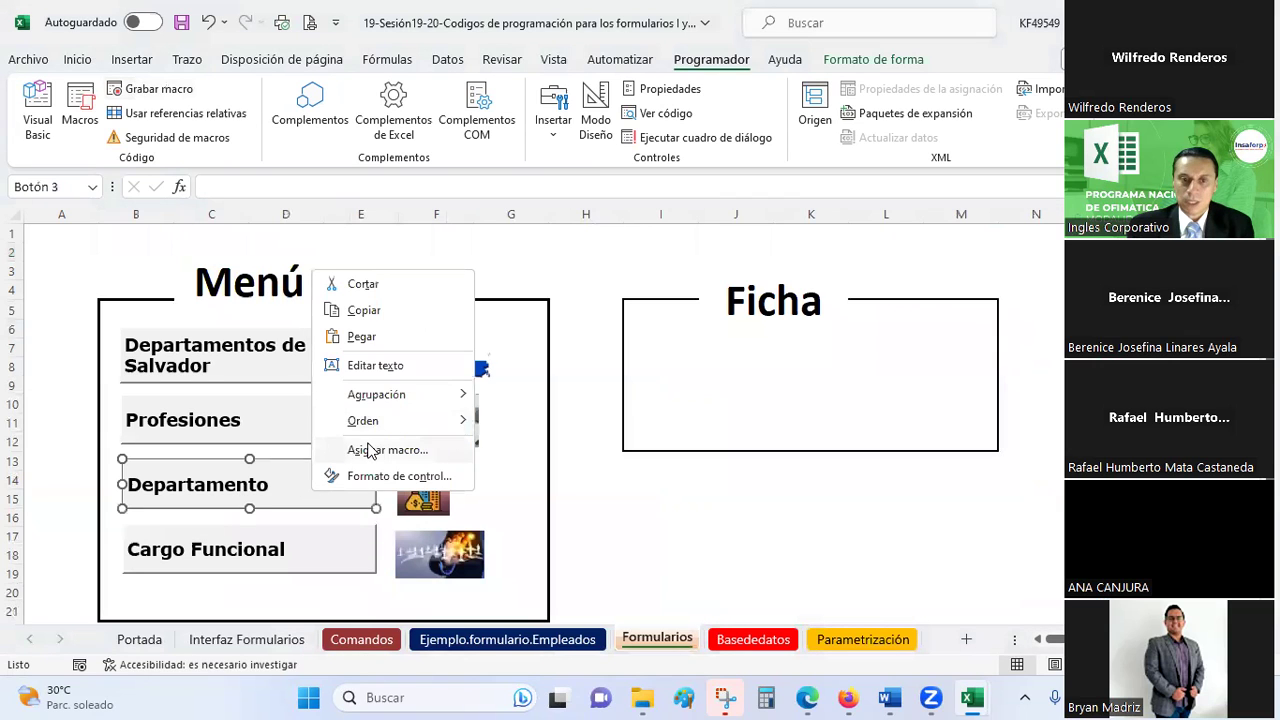
pyautogui.click(367, 447)
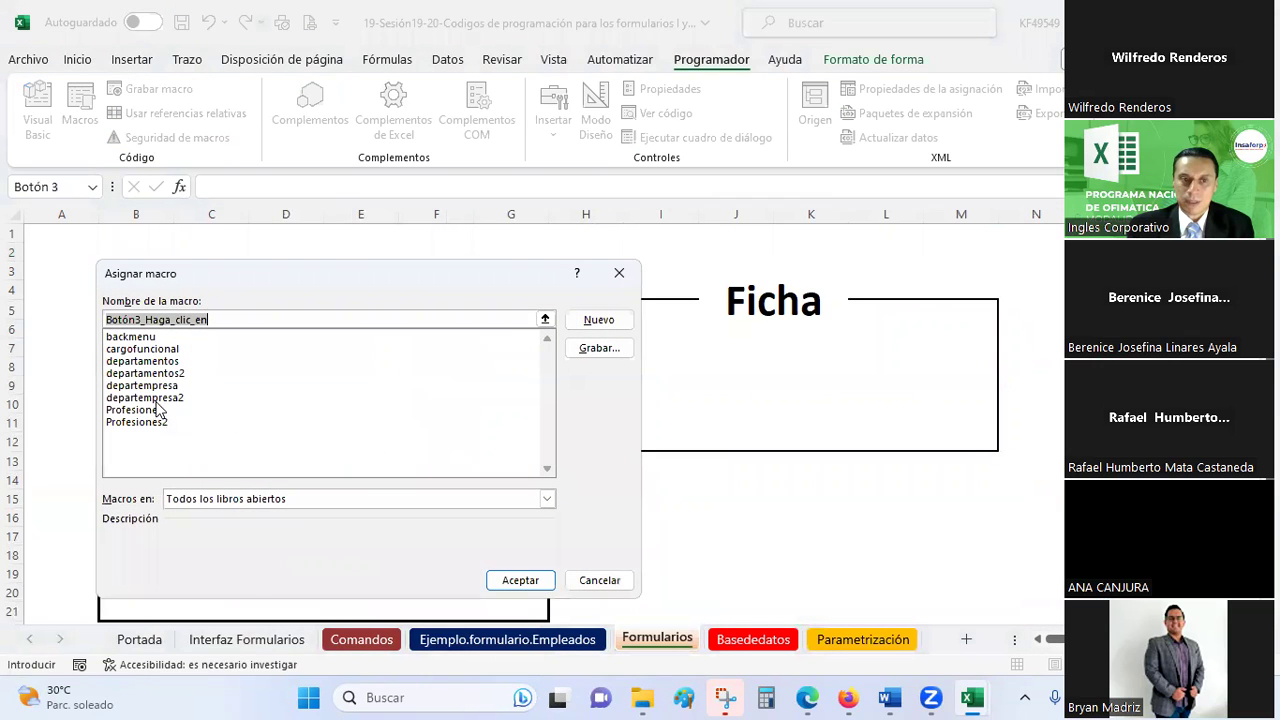
pyautogui.click(150, 397)
pyautogui.click(520, 580)
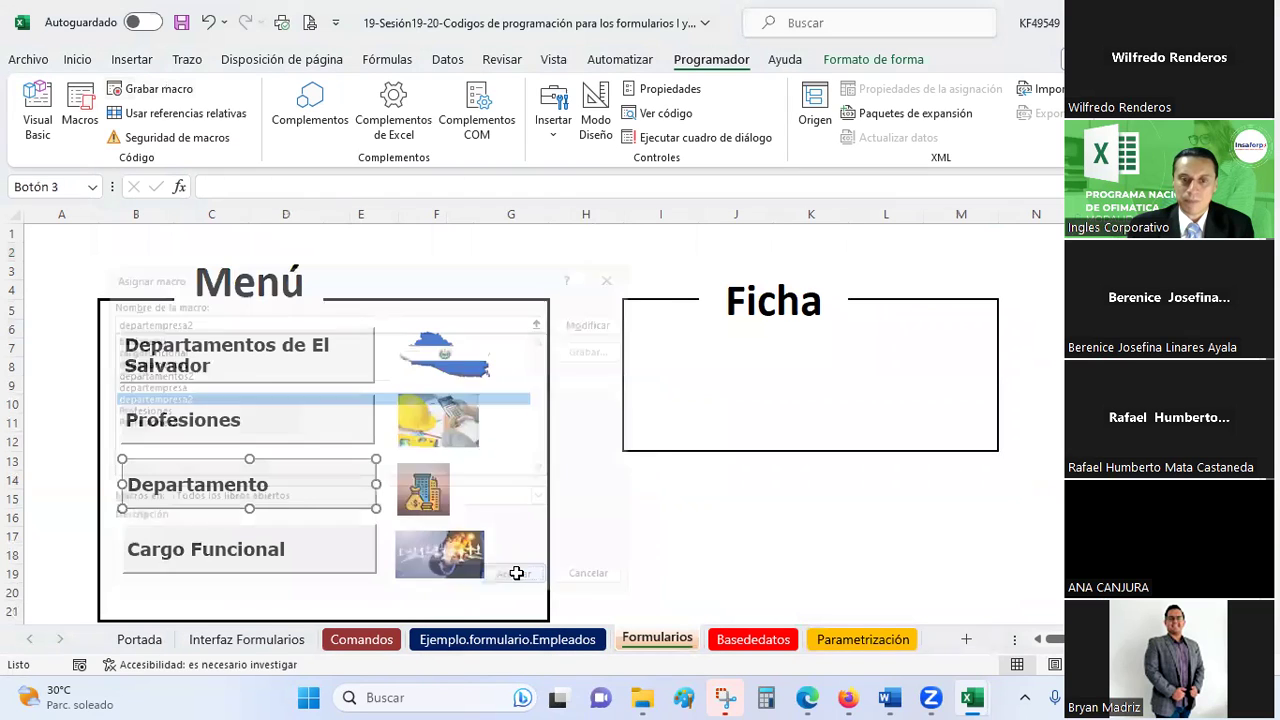
# Assign departempresa2 to the building picture, test the jump and return, and save with Ctrl+S
pyautogui.rightClick(425, 484)
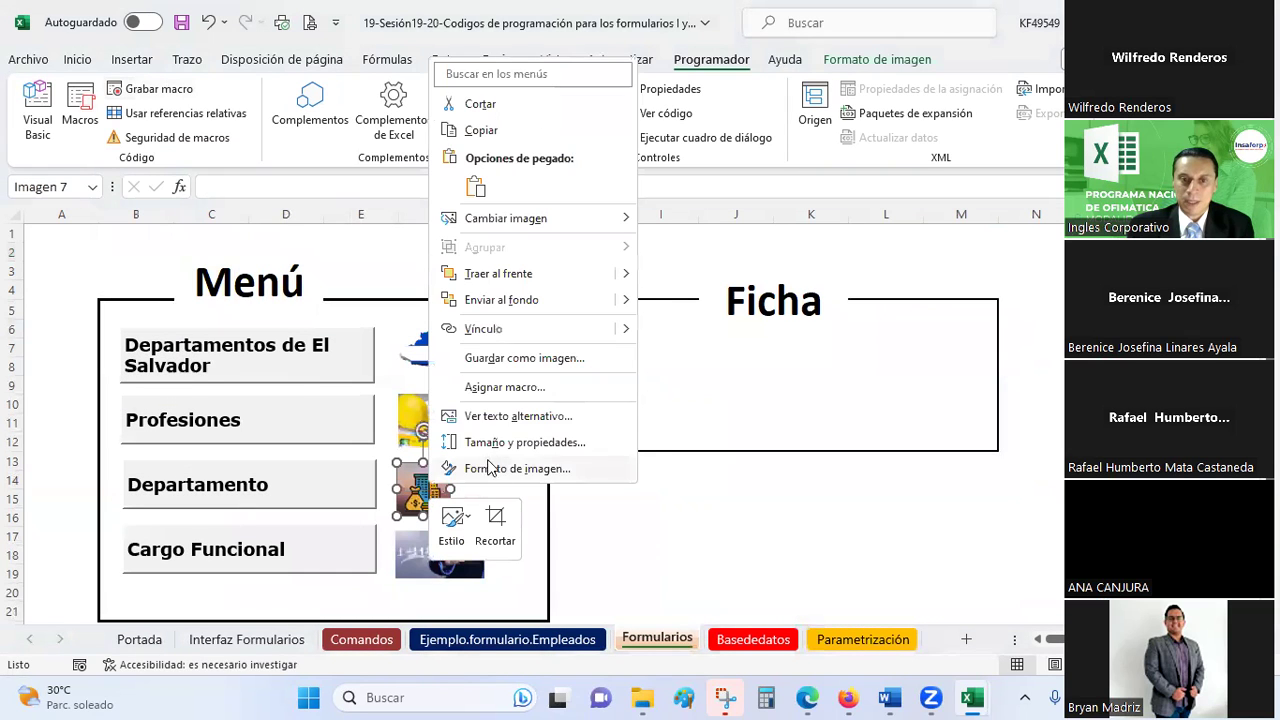
pyautogui.click(495, 388)
pyautogui.click(300, 341)
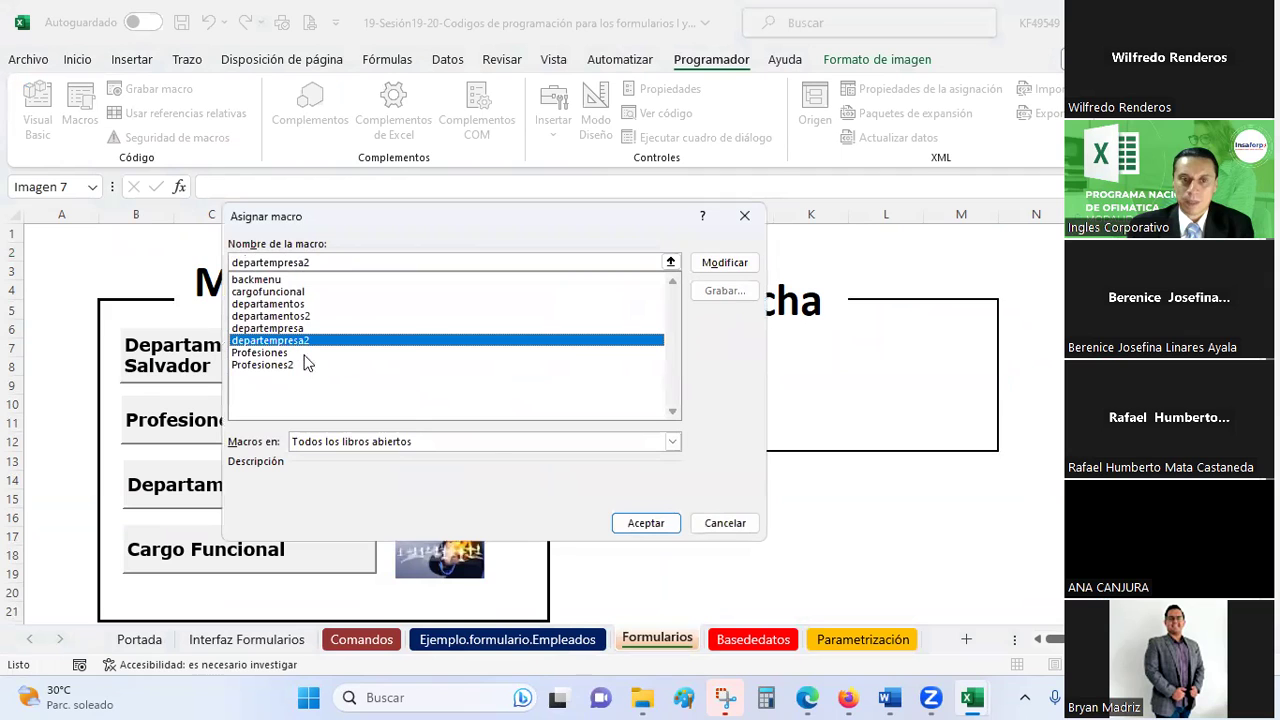
pyautogui.click(634, 517)
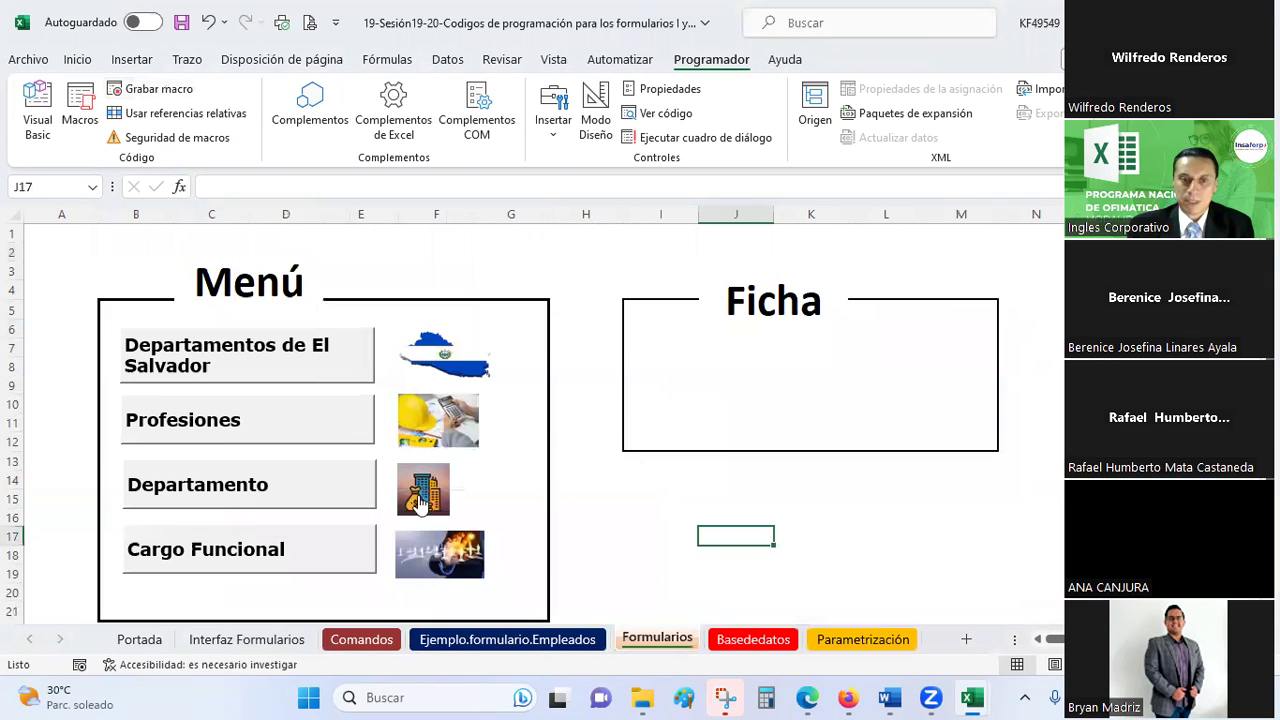
pyautogui.click(419, 494)
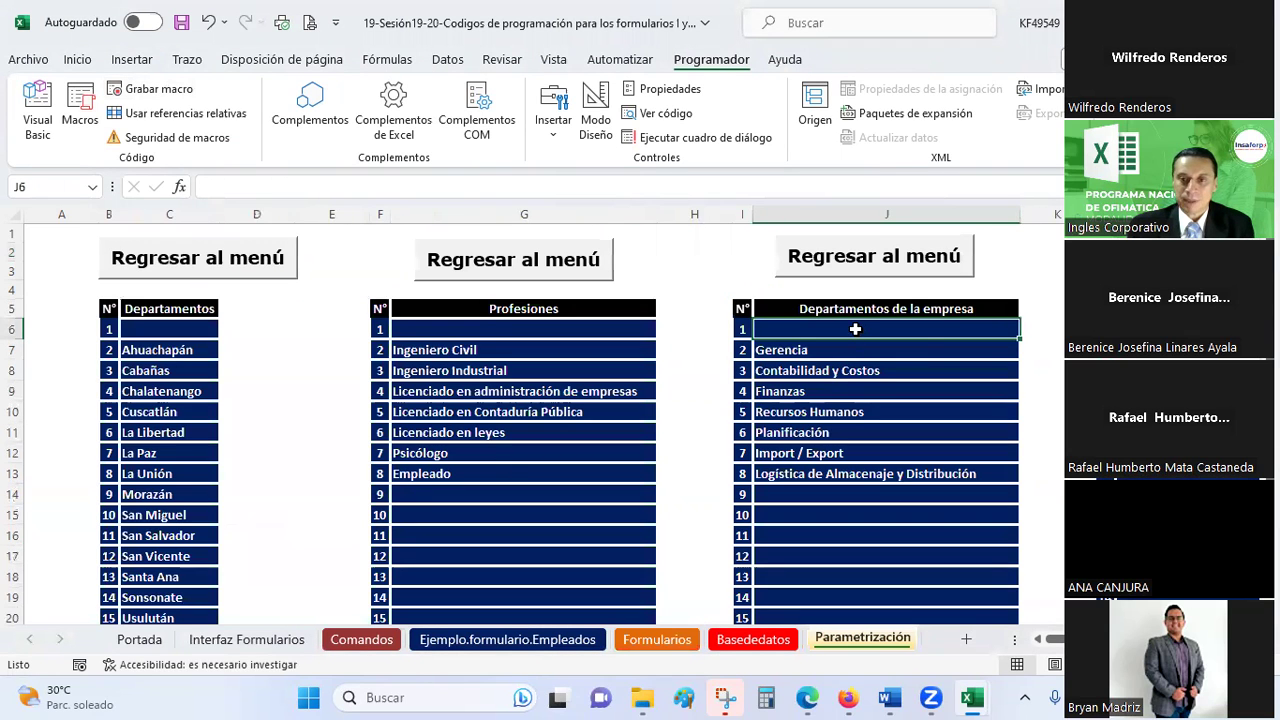
pyautogui.click(870, 256)
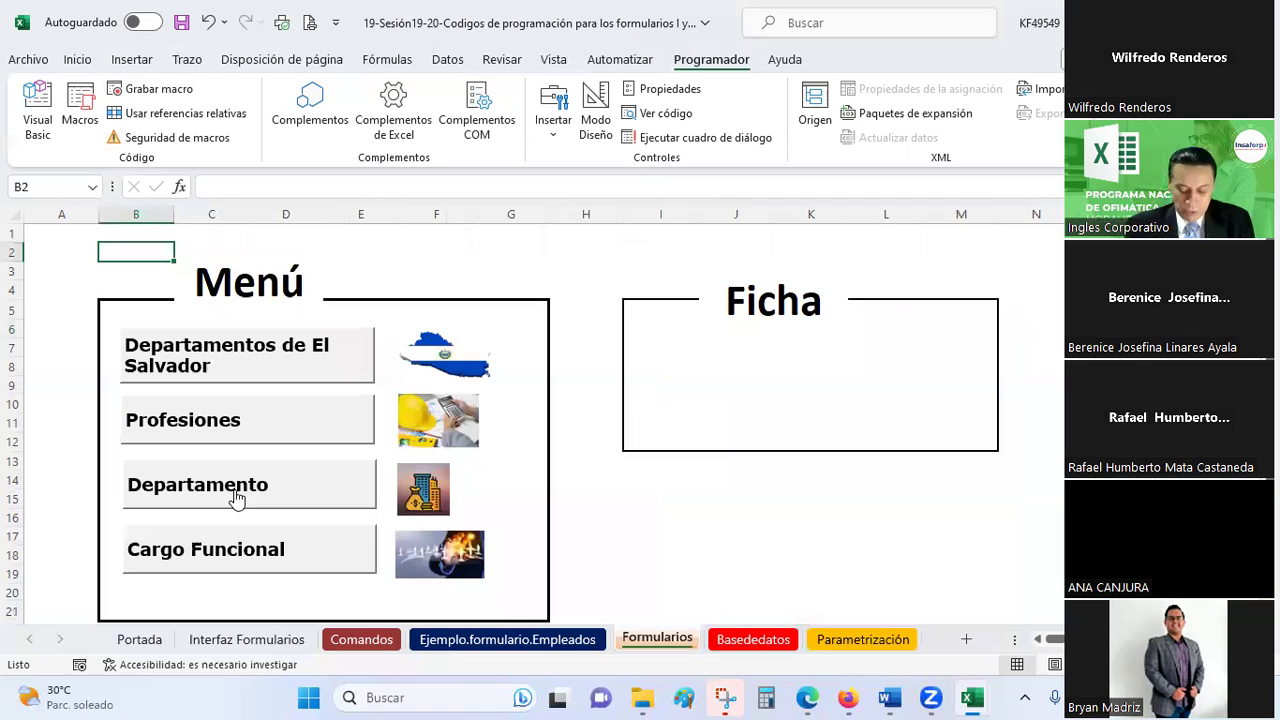
pyautogui.hotkey('ctrl', 's')
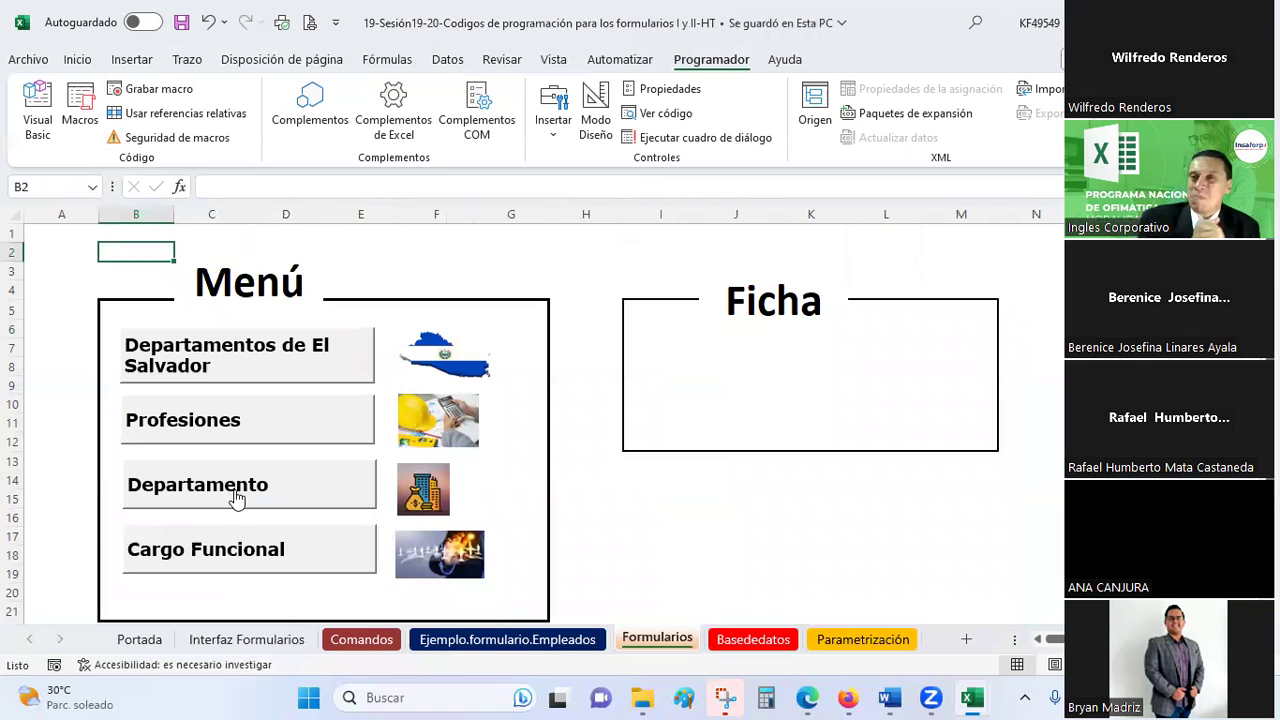
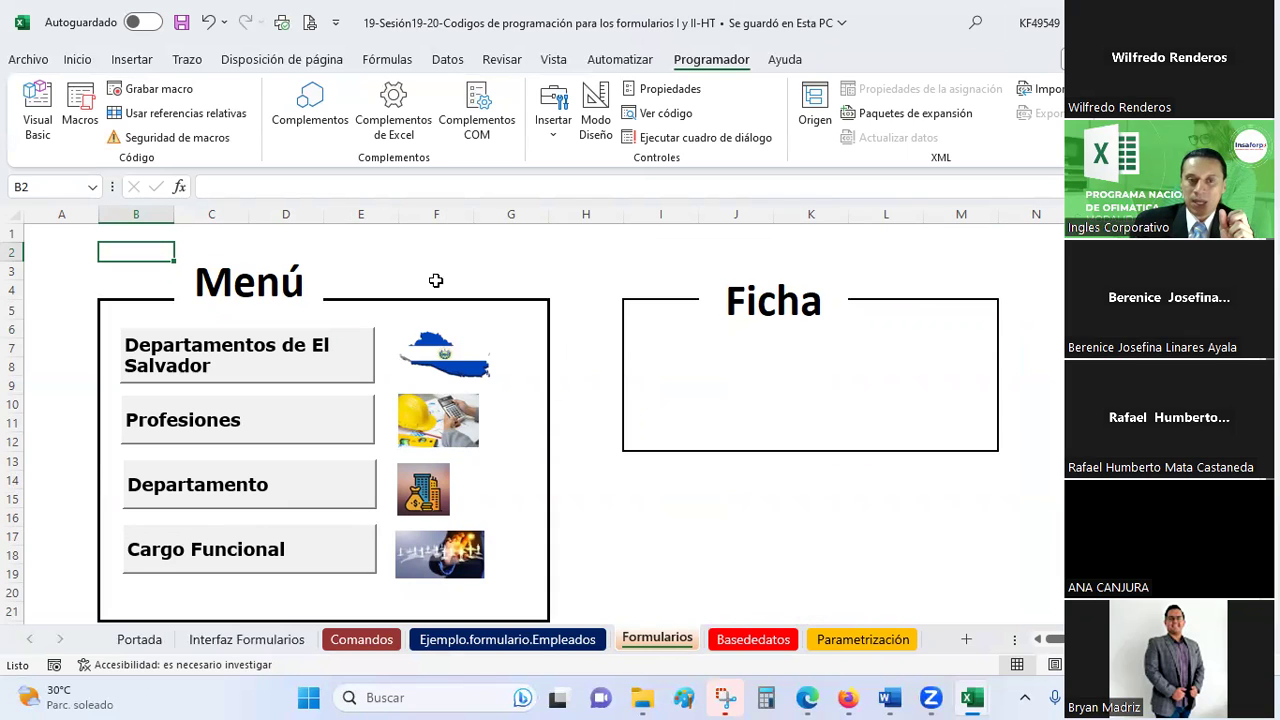
# Enter the DPES test text in cell J7 inside the Ficha box
pyautogui.click(726, 351)
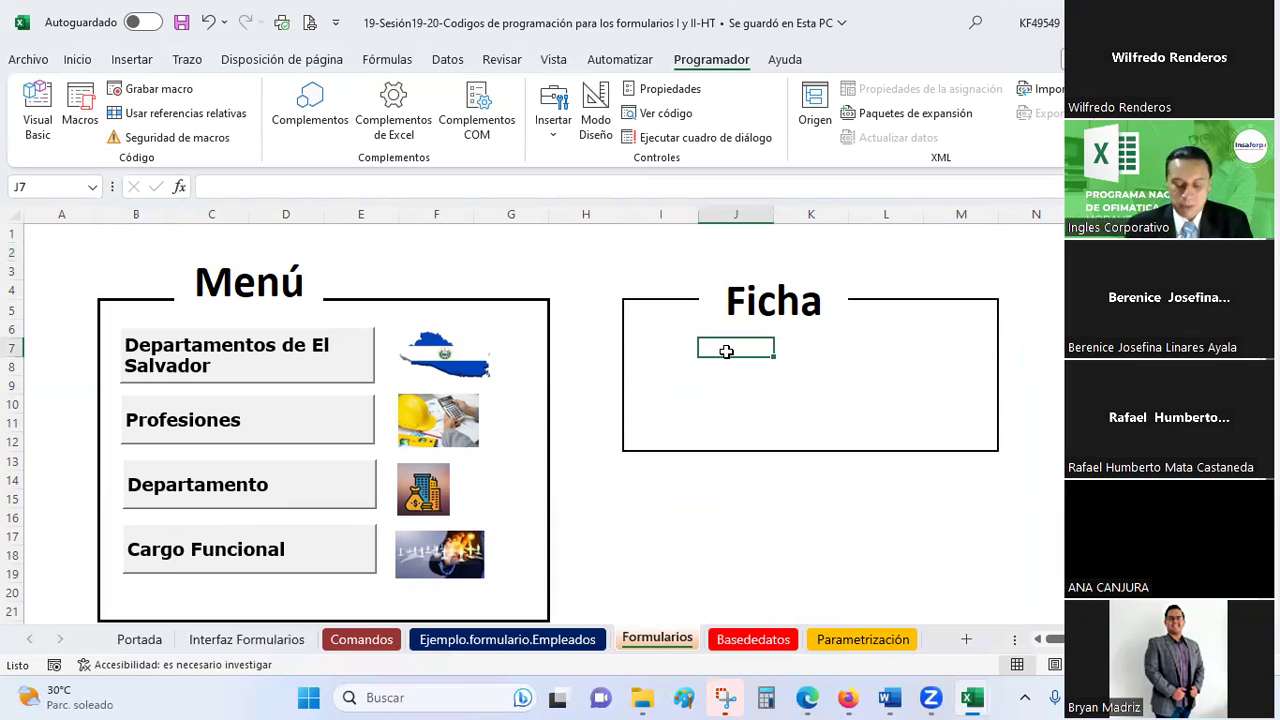
pyautogui.write('DPES')
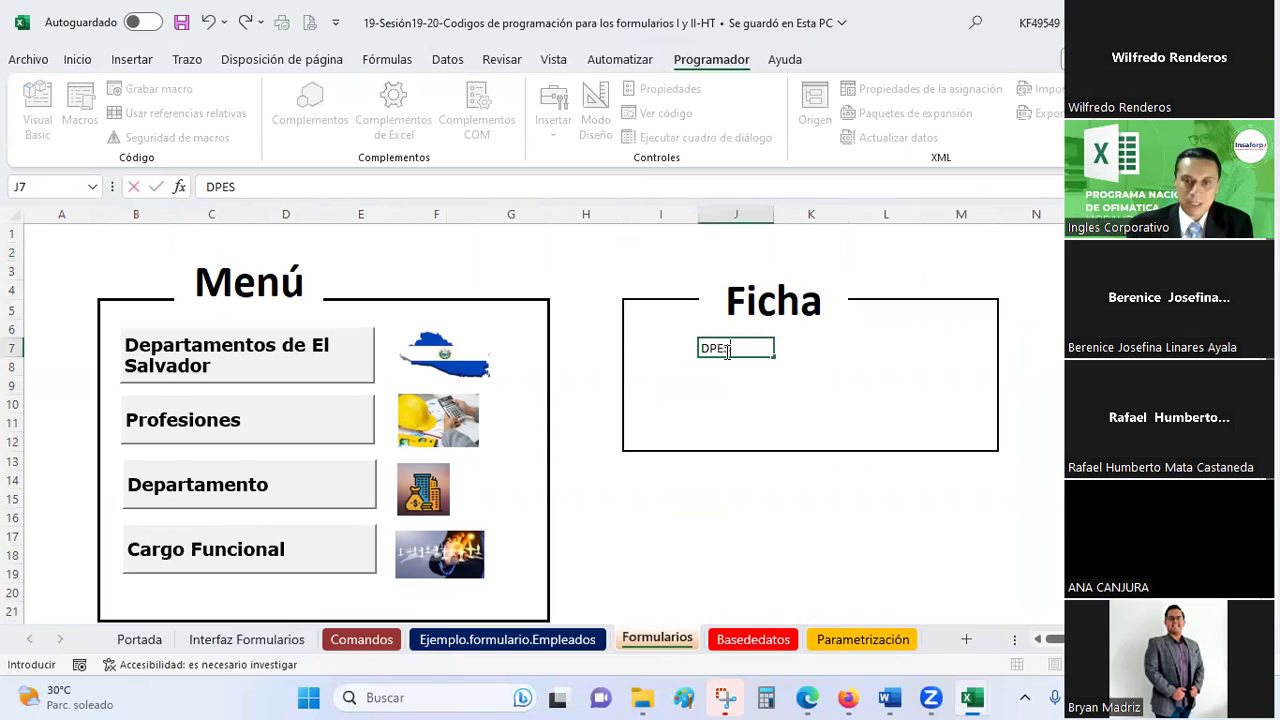
pyautogui.click(726, 402)
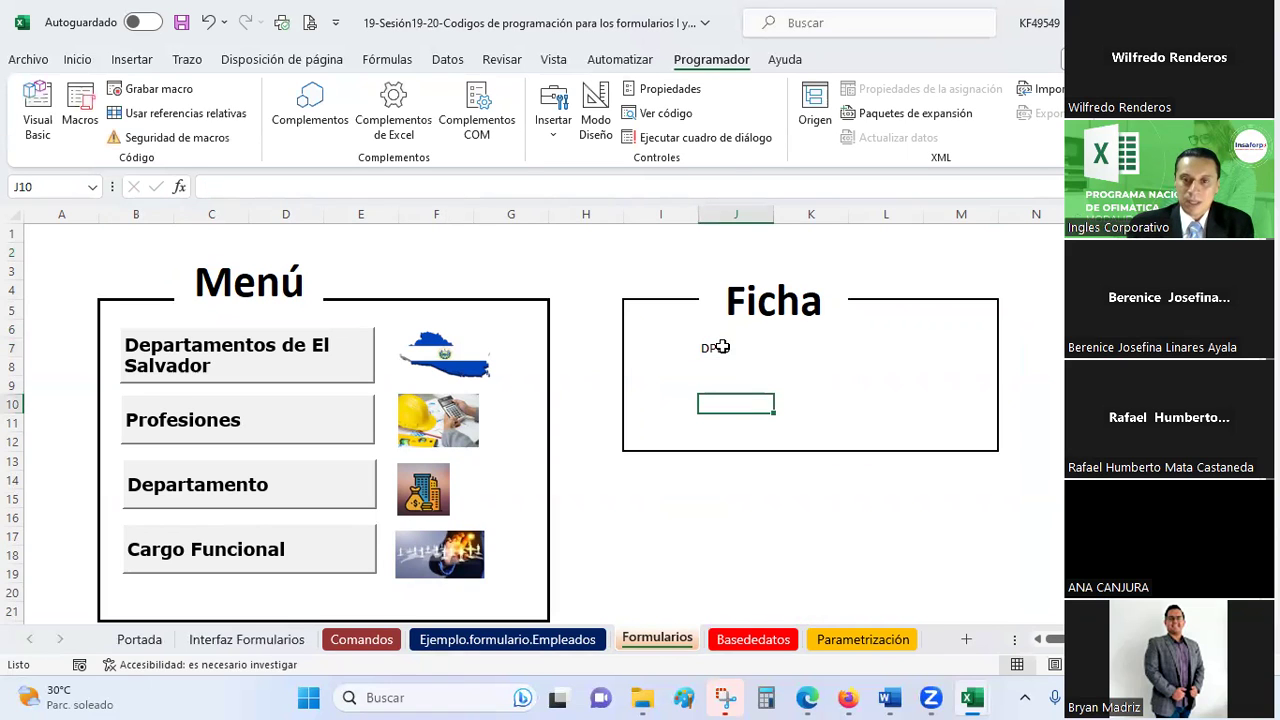
# Hyperlink the DPES cell to the Parametrización sheet and check the sheet switch
pyautogui.rightClick(721, 347)
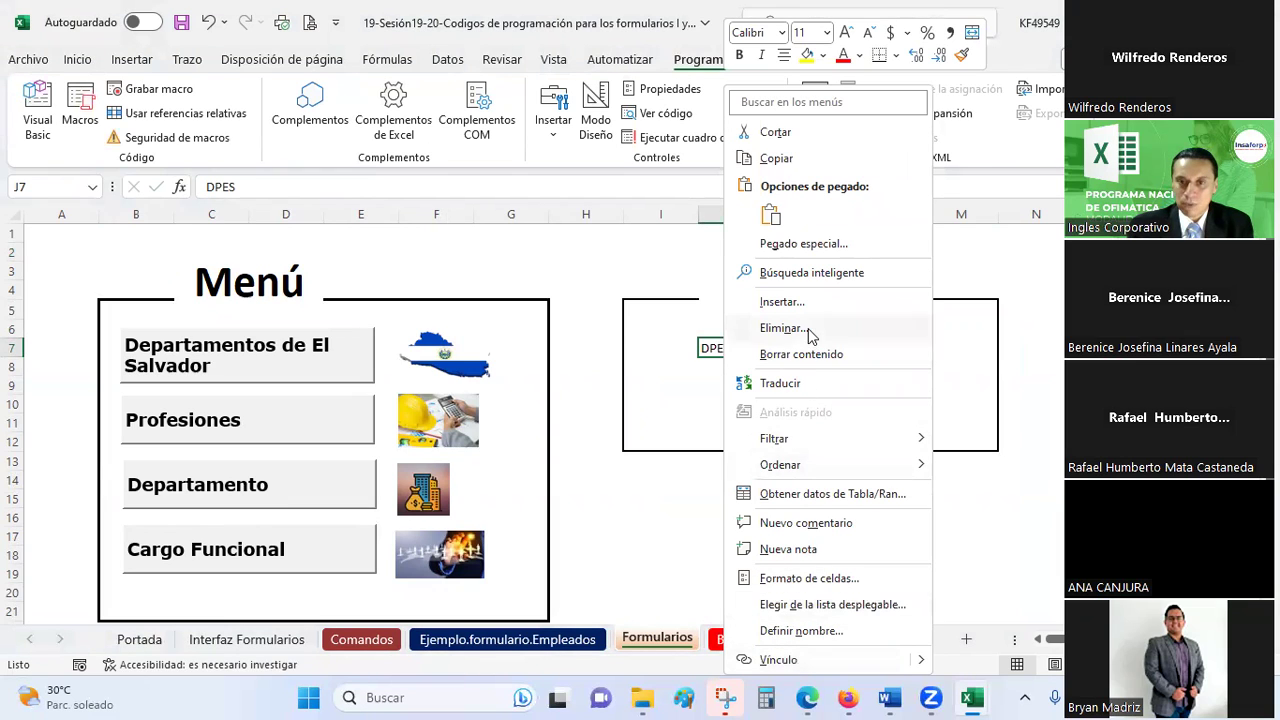
pyautogui.click(800, 660)
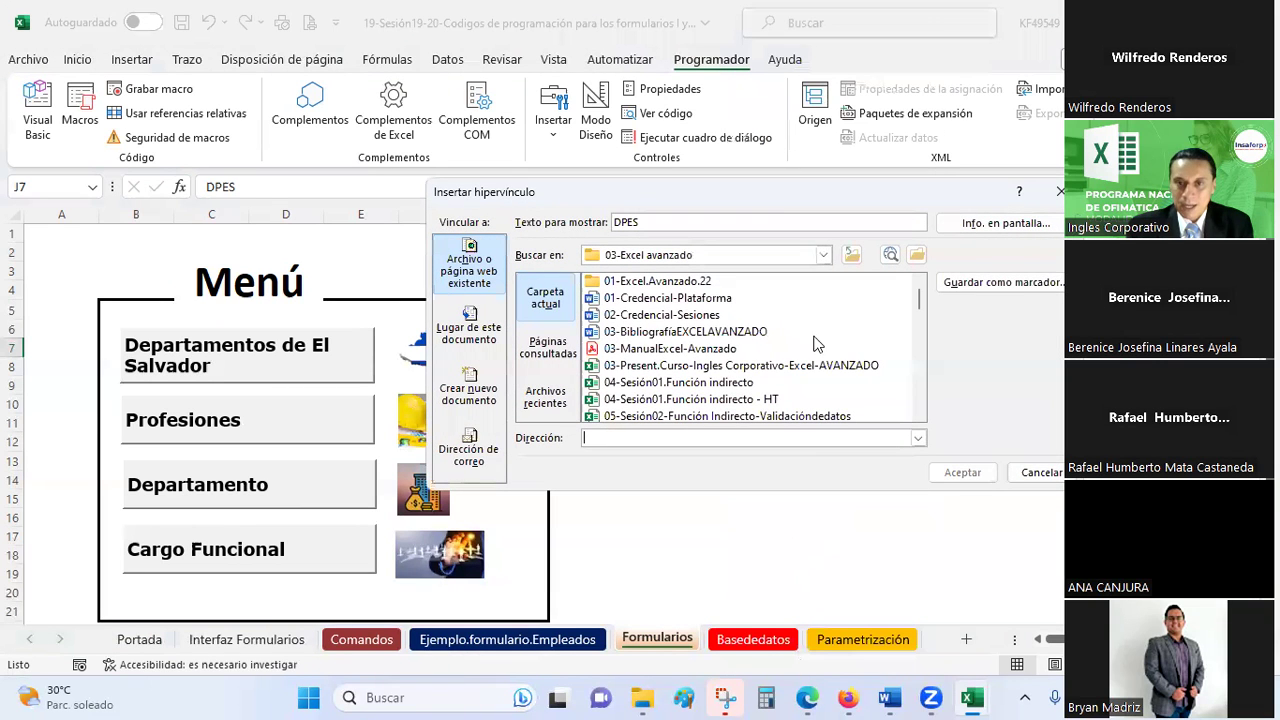
pyautogui.moveTo(770, 200); pyautogui.dragTo(770, 45)
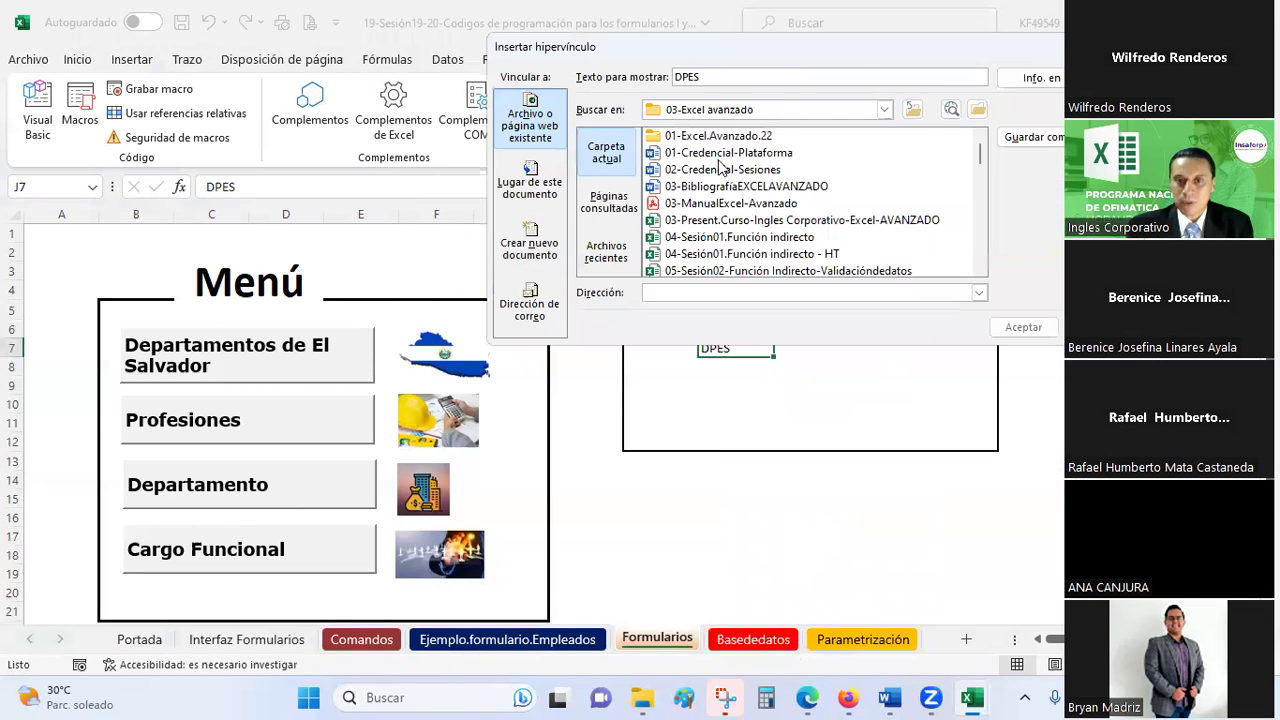
pyautogui.press('Escape')
pyautogui.rightClick(737, 348)
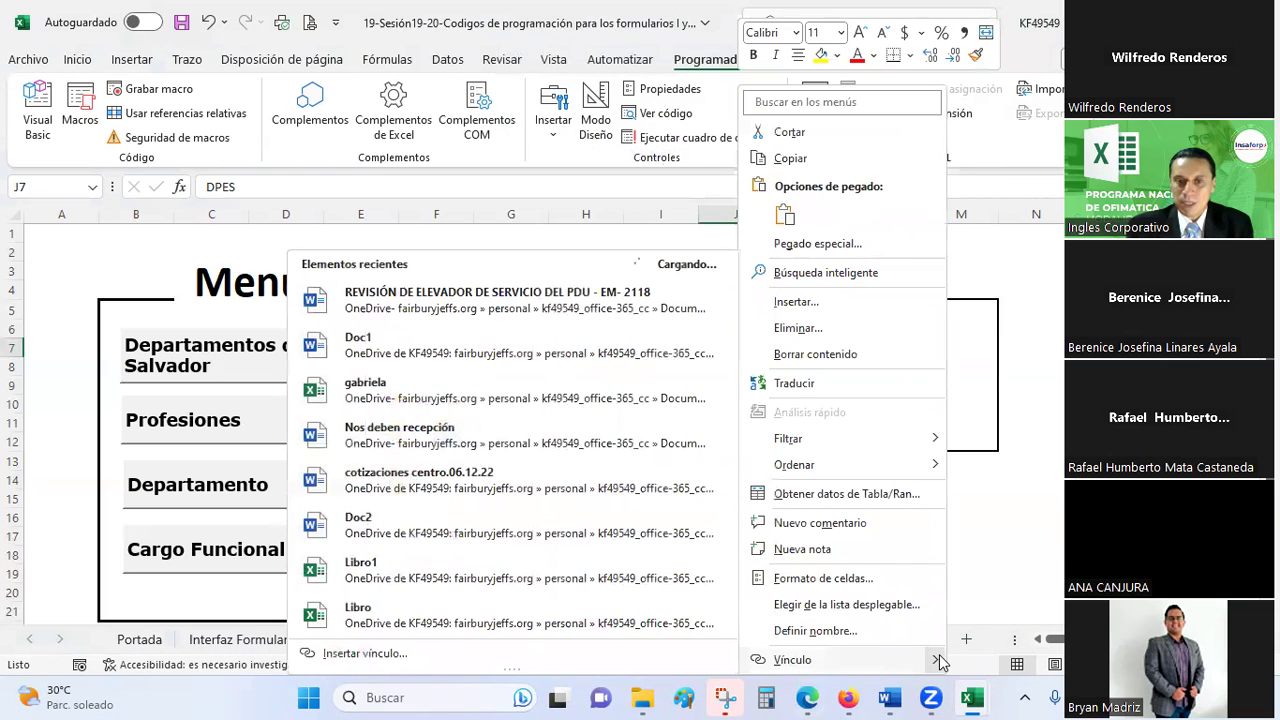
pyautogui.click(812, 662)
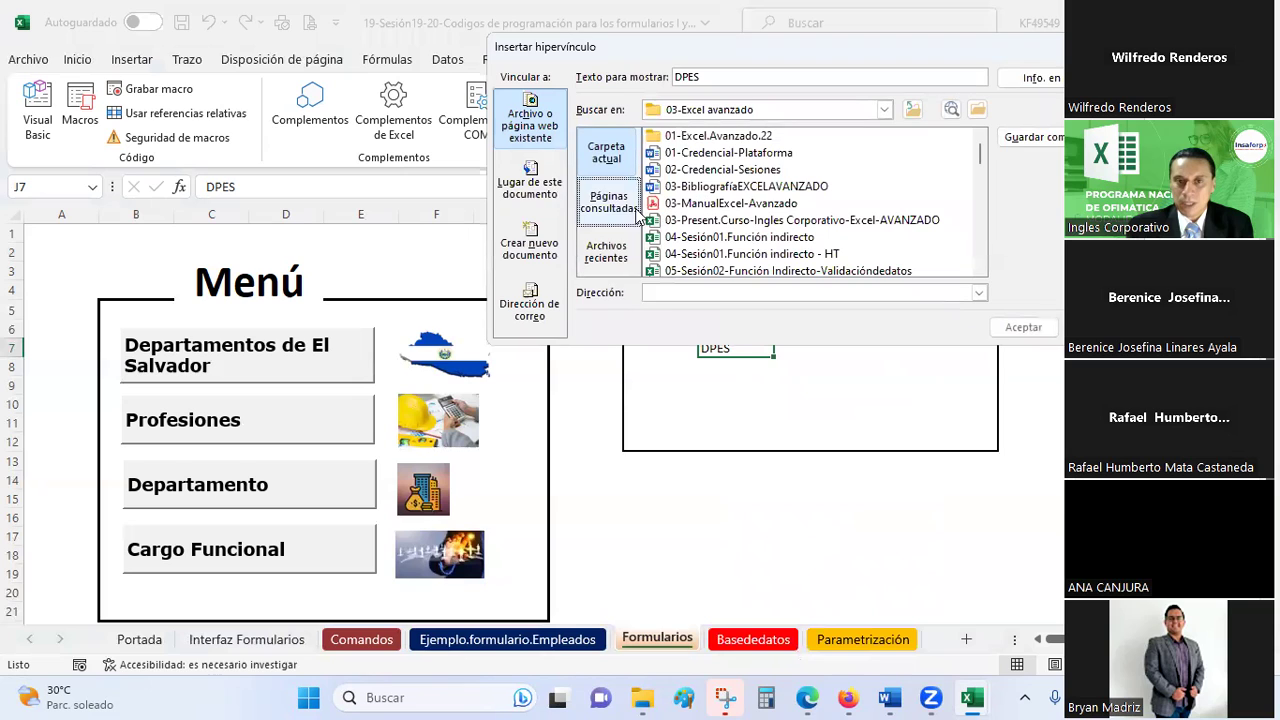
pyautogui.click(530, 190)
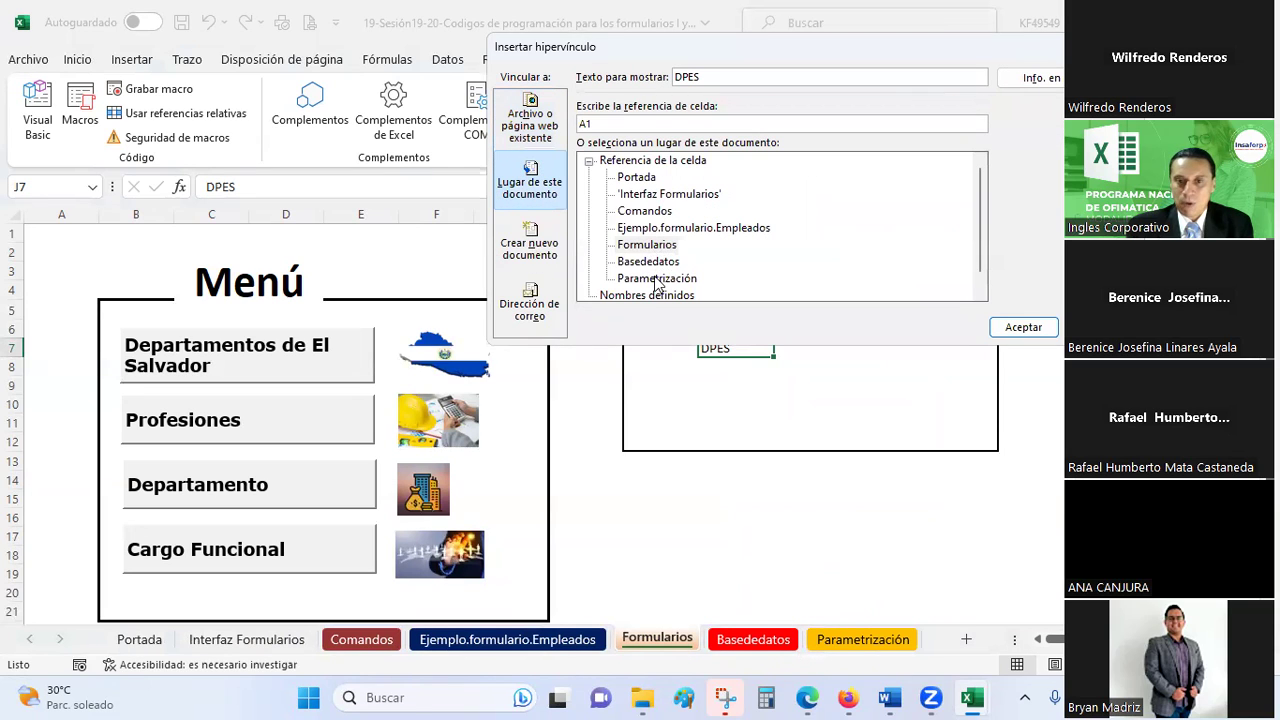
pyautogui.click(657, 279)
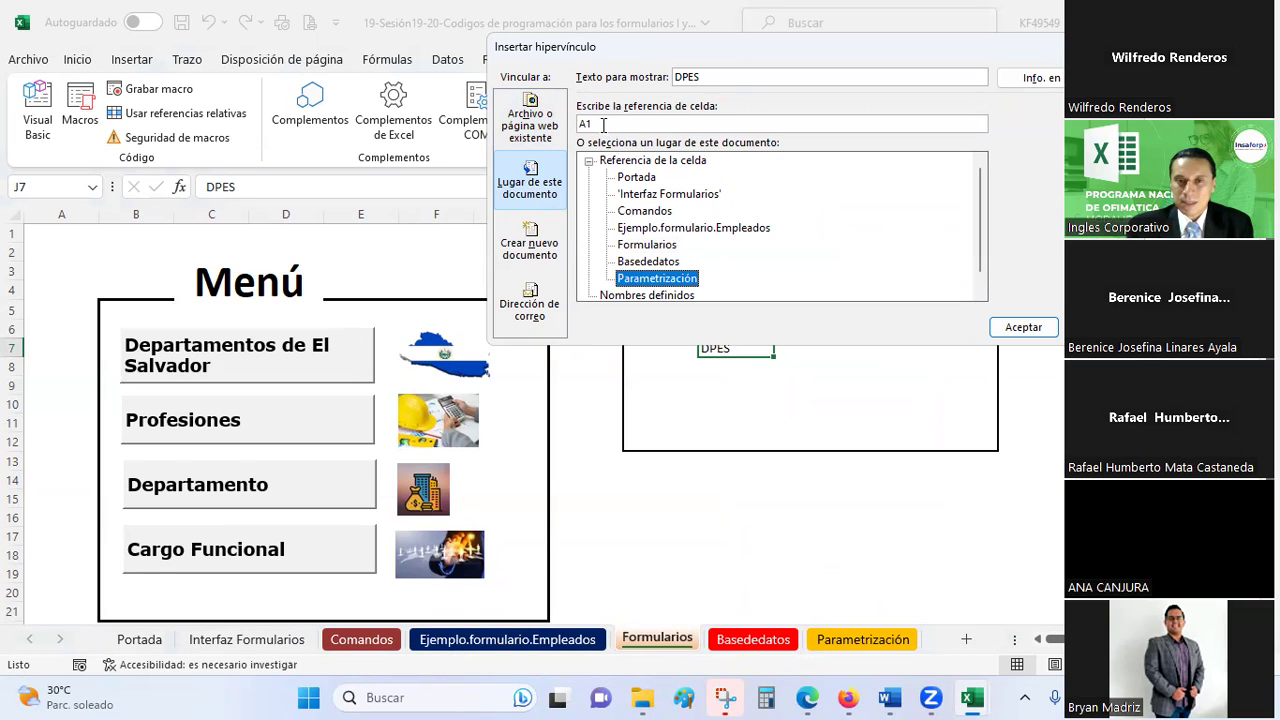
pyautogui.press('Return')
pyautogui.click(863, 639)
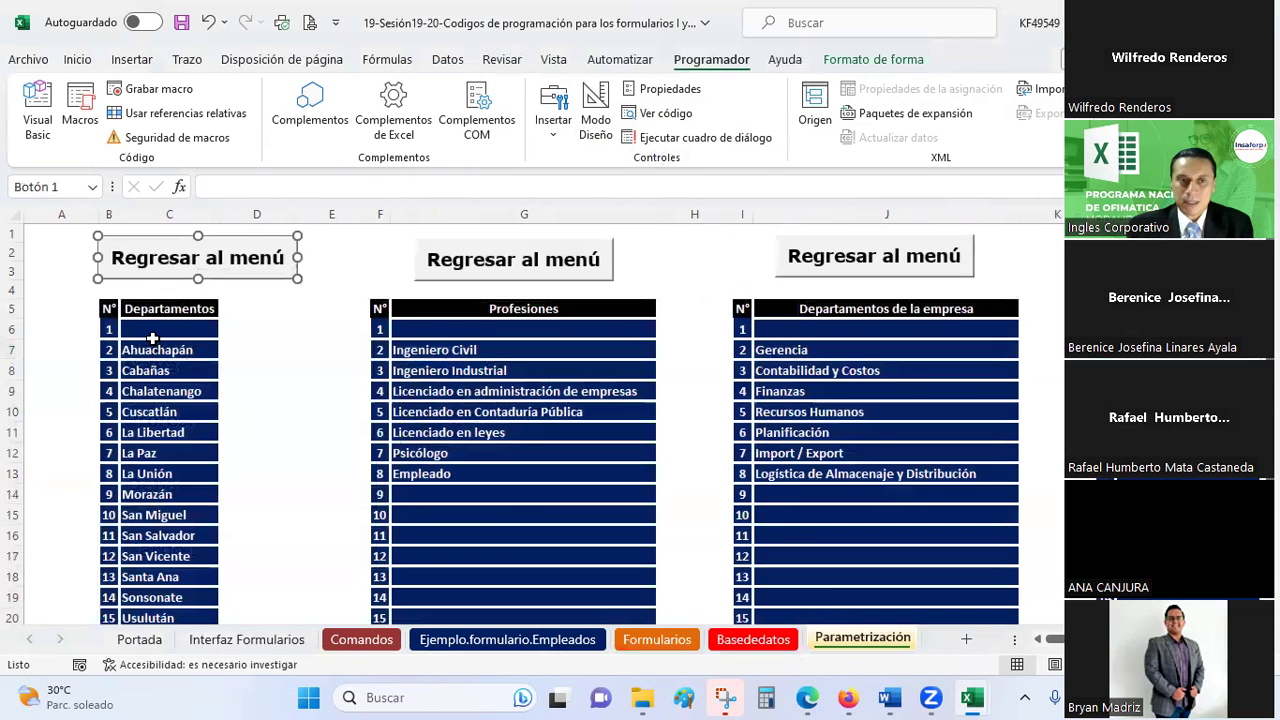
pyautogui.click(657, 639)
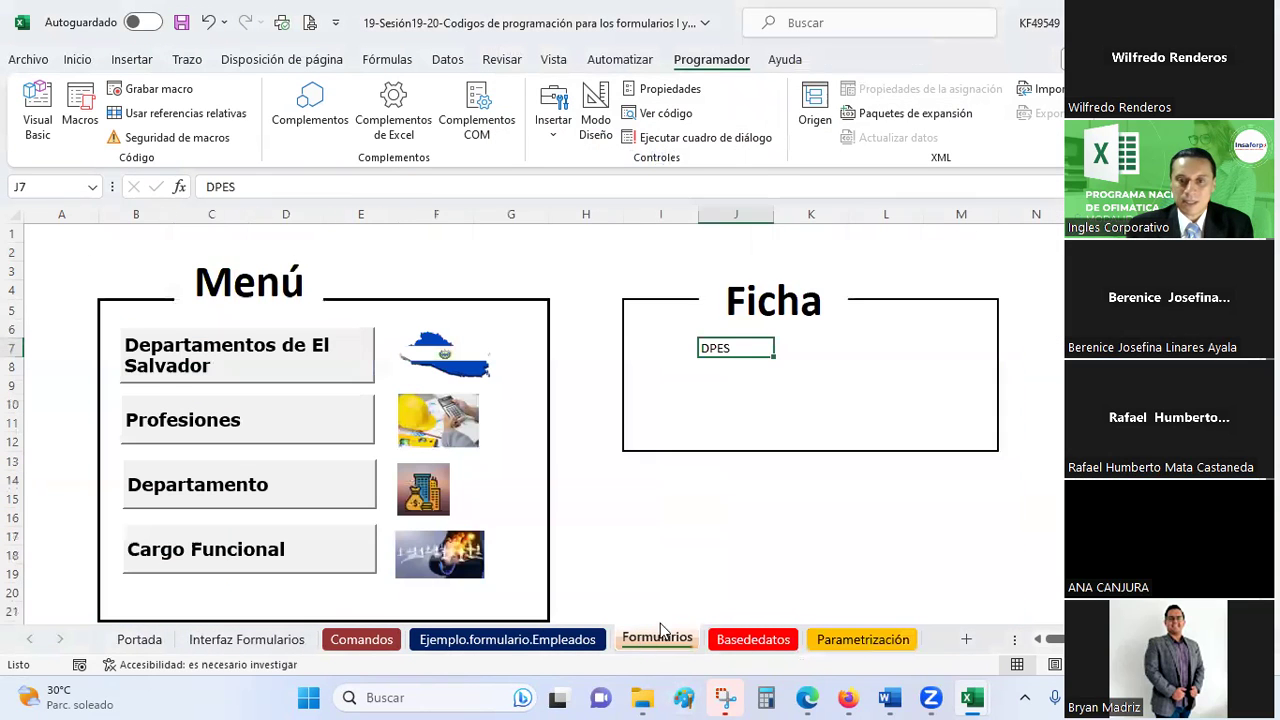
# Re-create the DPES hyperlink so it targets cell C6 on Parametrización
pyautogui.rightClick(713, 348)
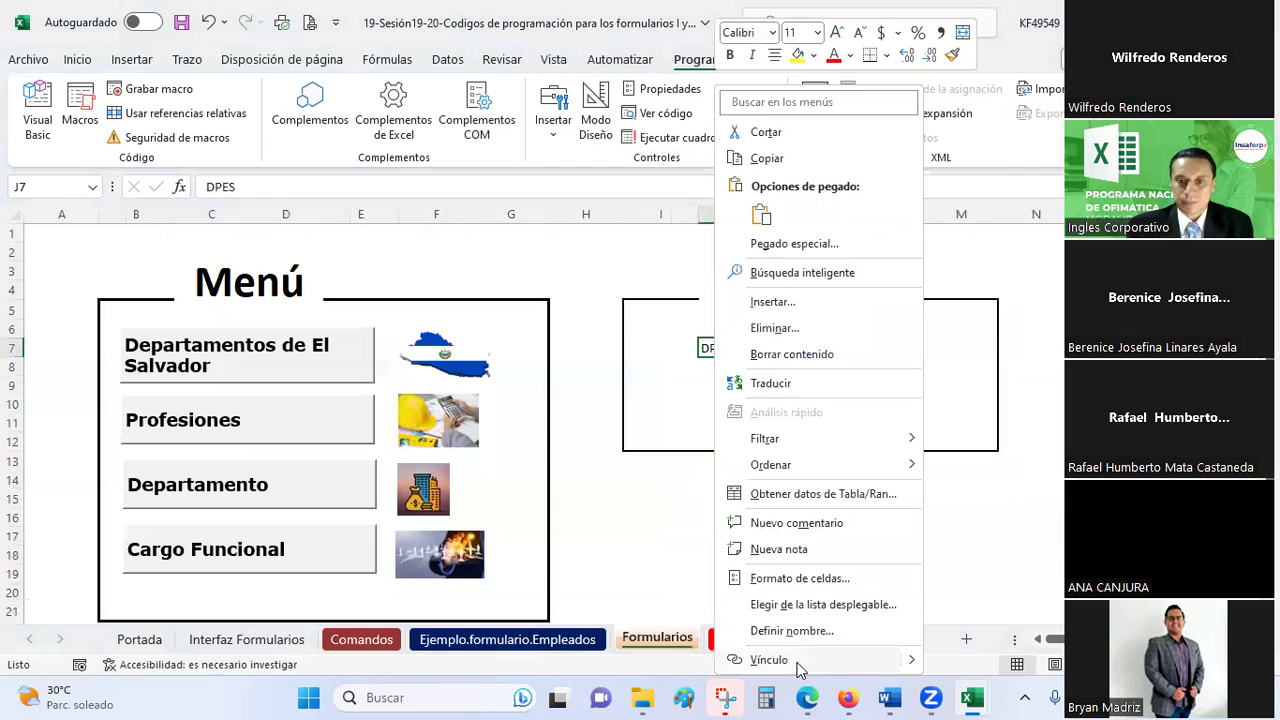
pyautogui.click(798, 662)
pyautogui.click(530, 182)
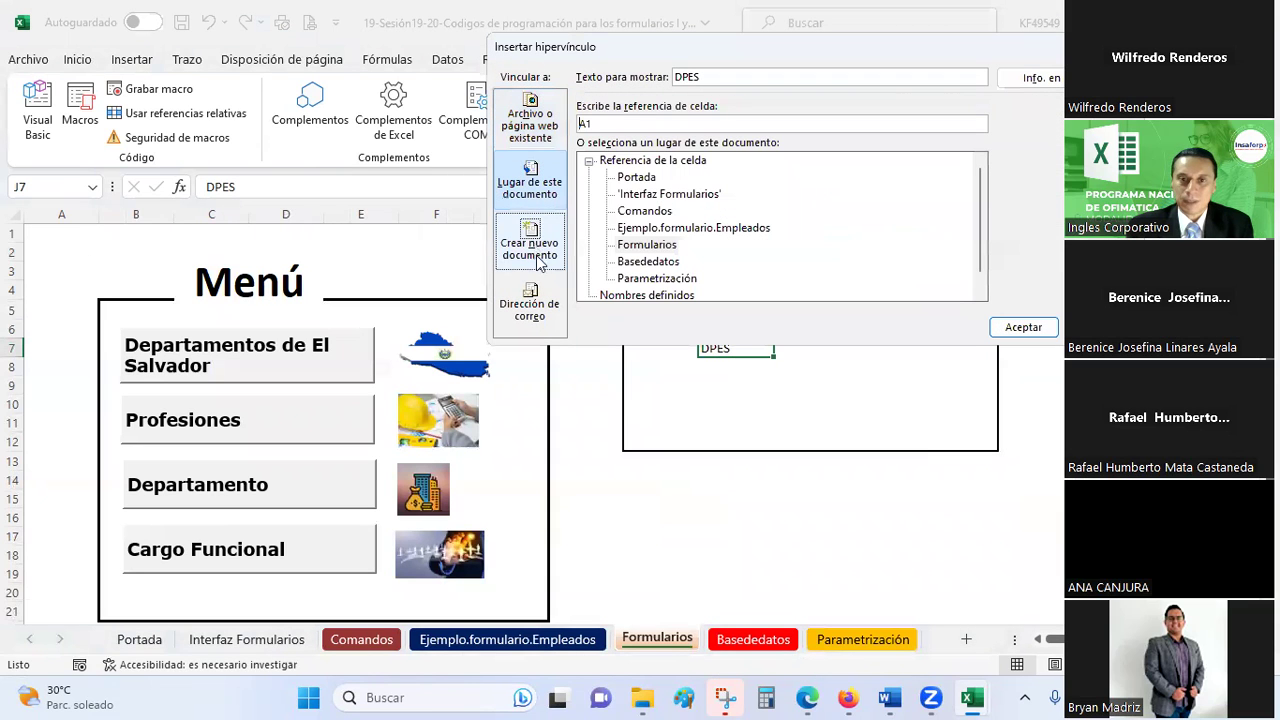
pyautogui.click(650, 280)
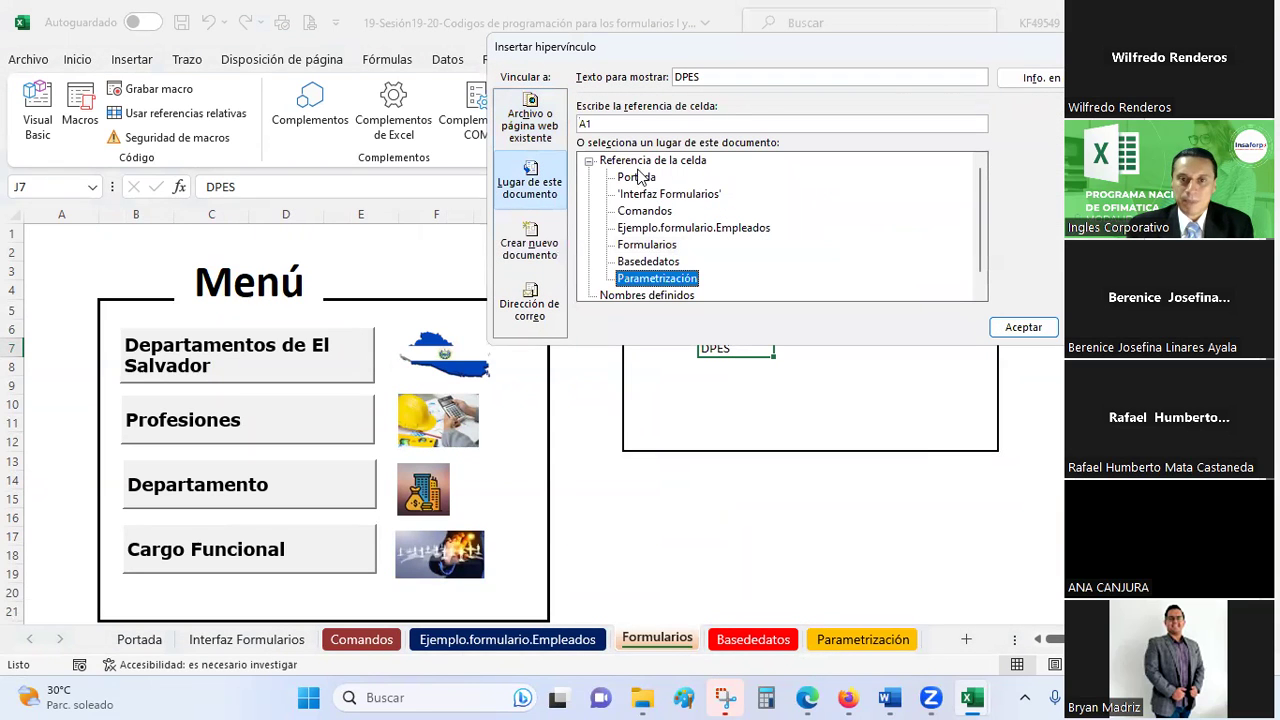
pyautogui.doubleClick(600, 122)
pyautogui.write('d')
pyautogui.press('BackSpace')
pyautogui.write('c6')
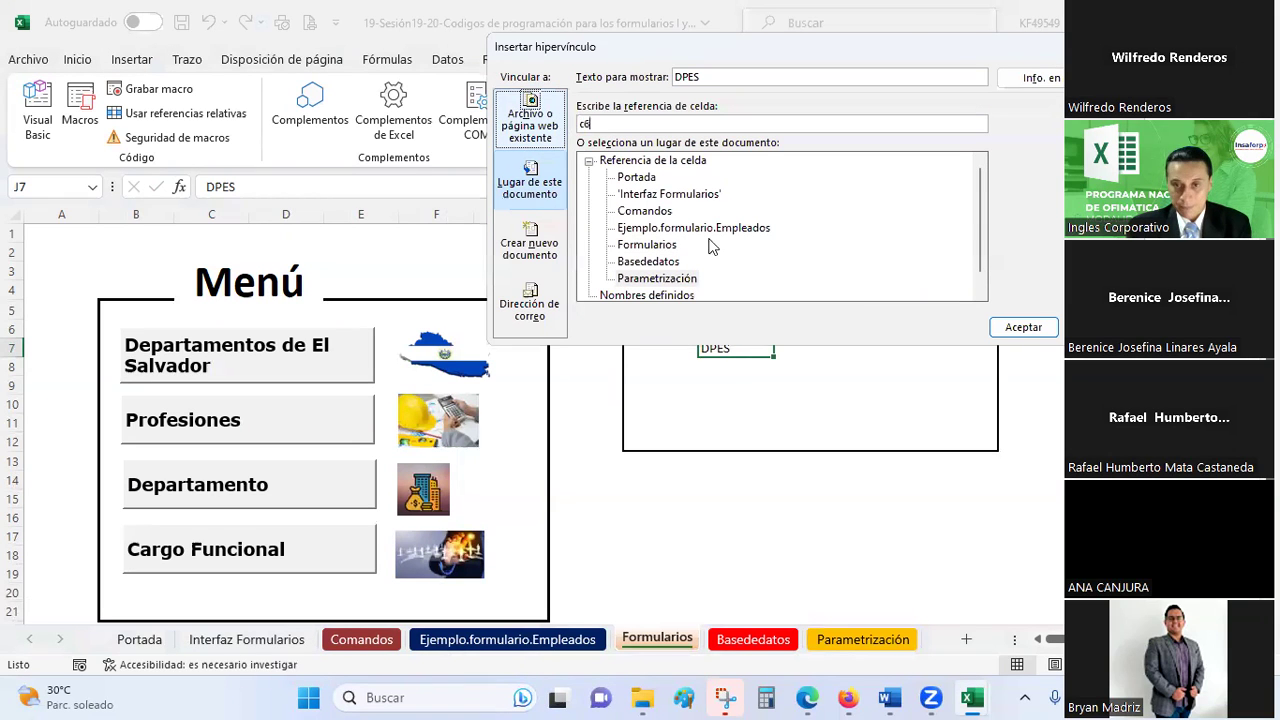
pyautogui.click(1023, 327)
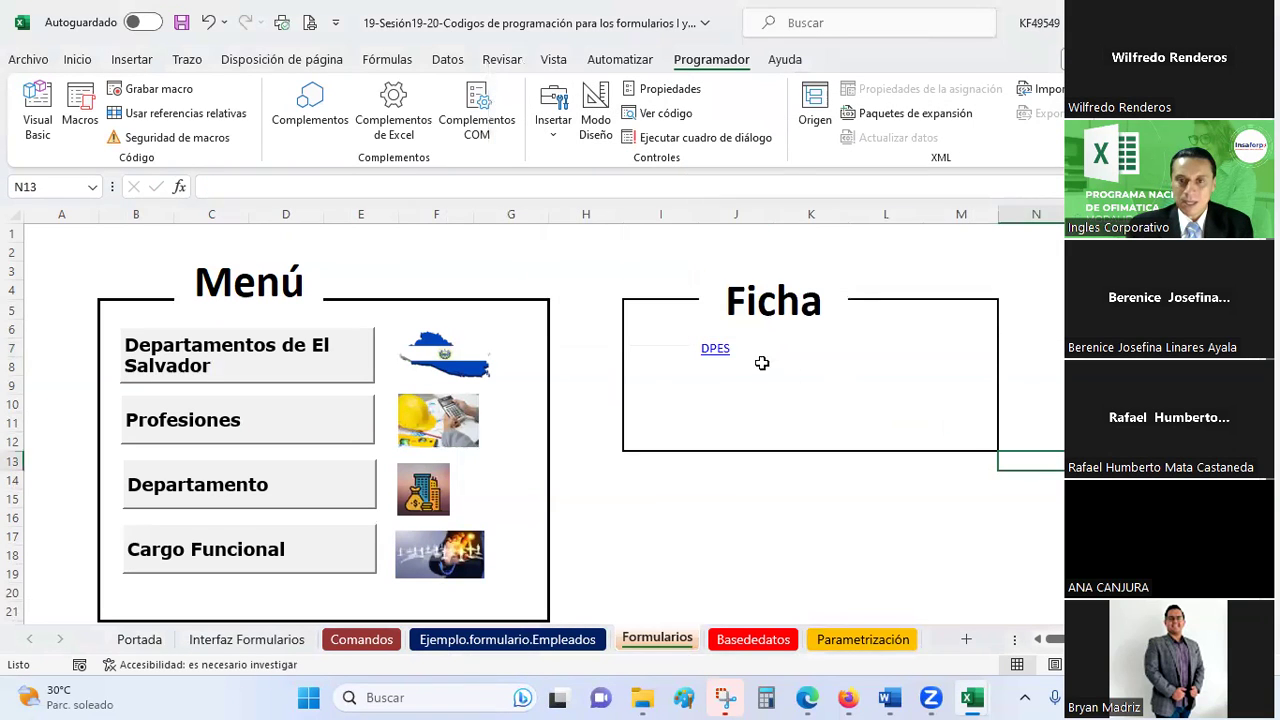
# Test the DPES link, return to the menu, and clear the test text from J7
pyautogui.click(716, 350)
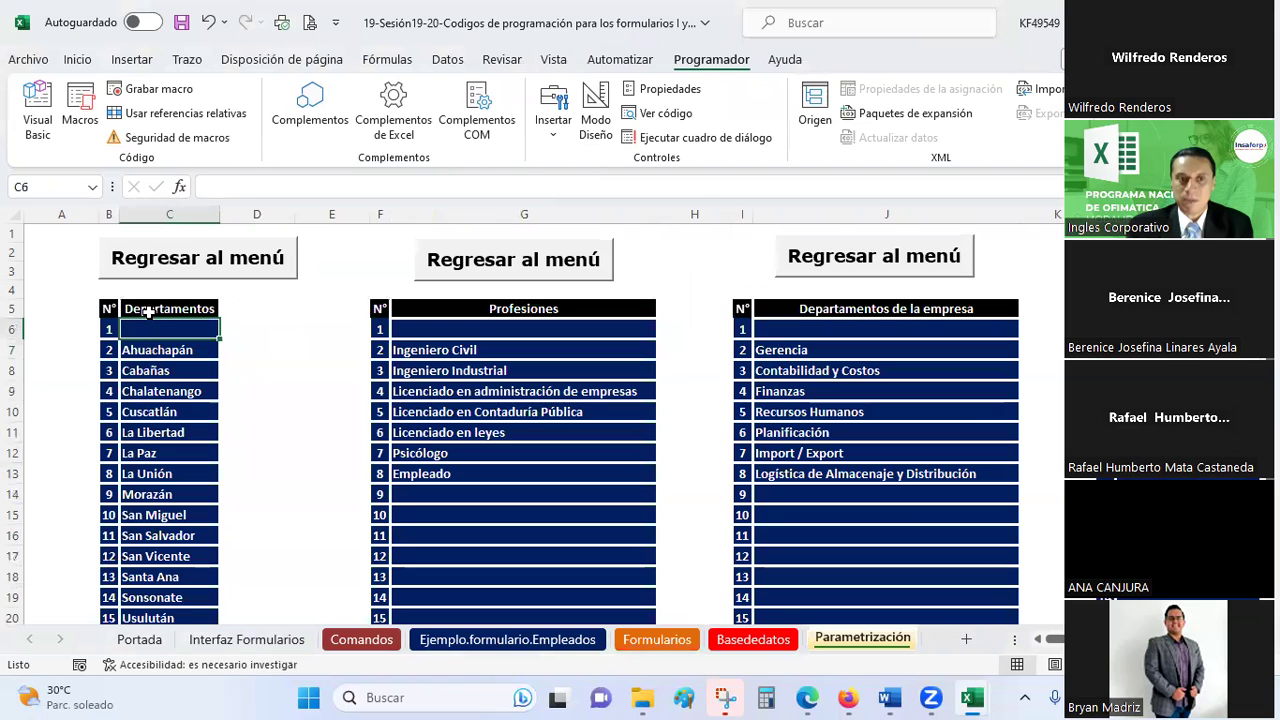
pyautogui.click(153, 262)
pyautogui.click(777, 374)
pyautogui.click(762, 349)
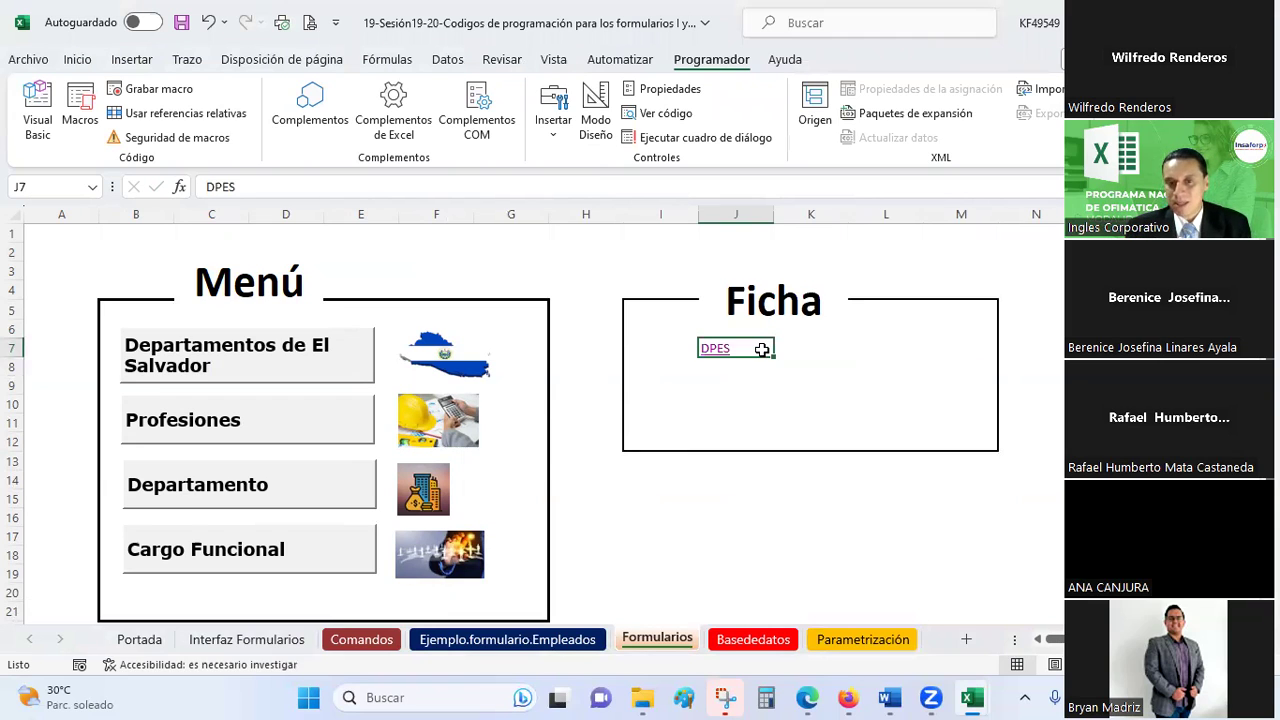
pyautogui.press('Delete')
pyautogui.click(713, 382)
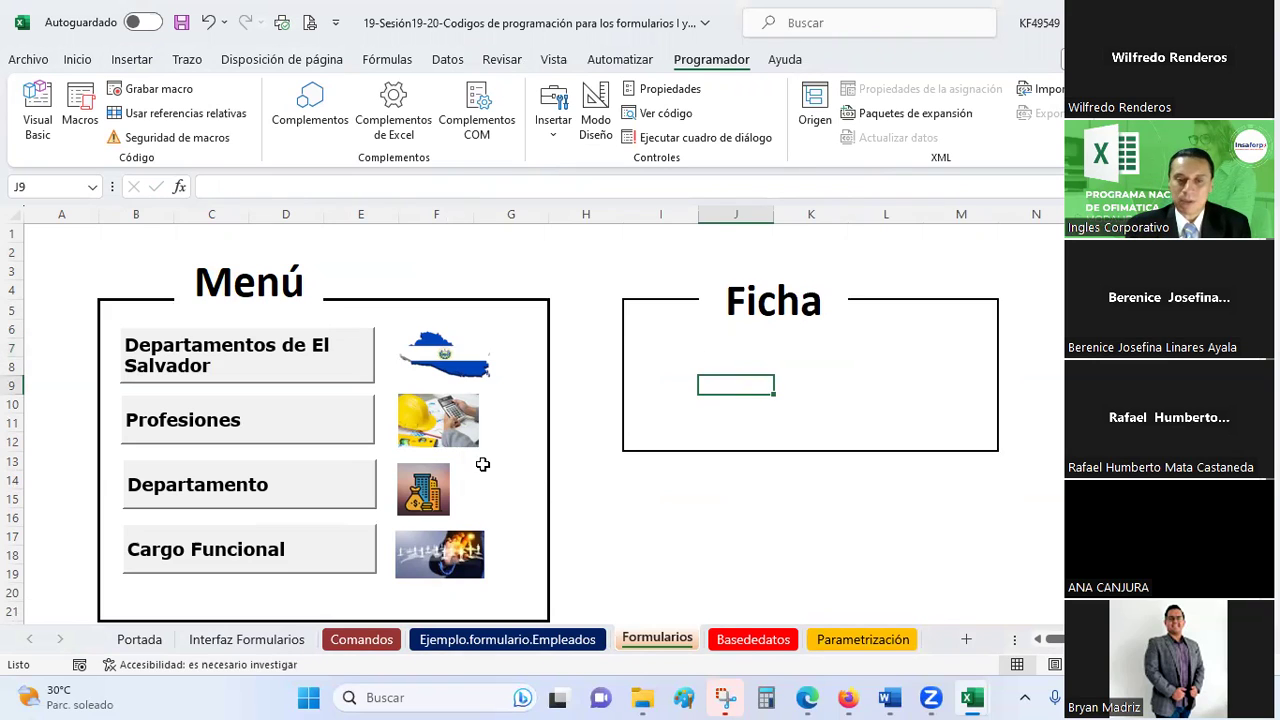
# Test the Departamento menu button and review the workbook's existing macros
pyautogui.click(315, 502)
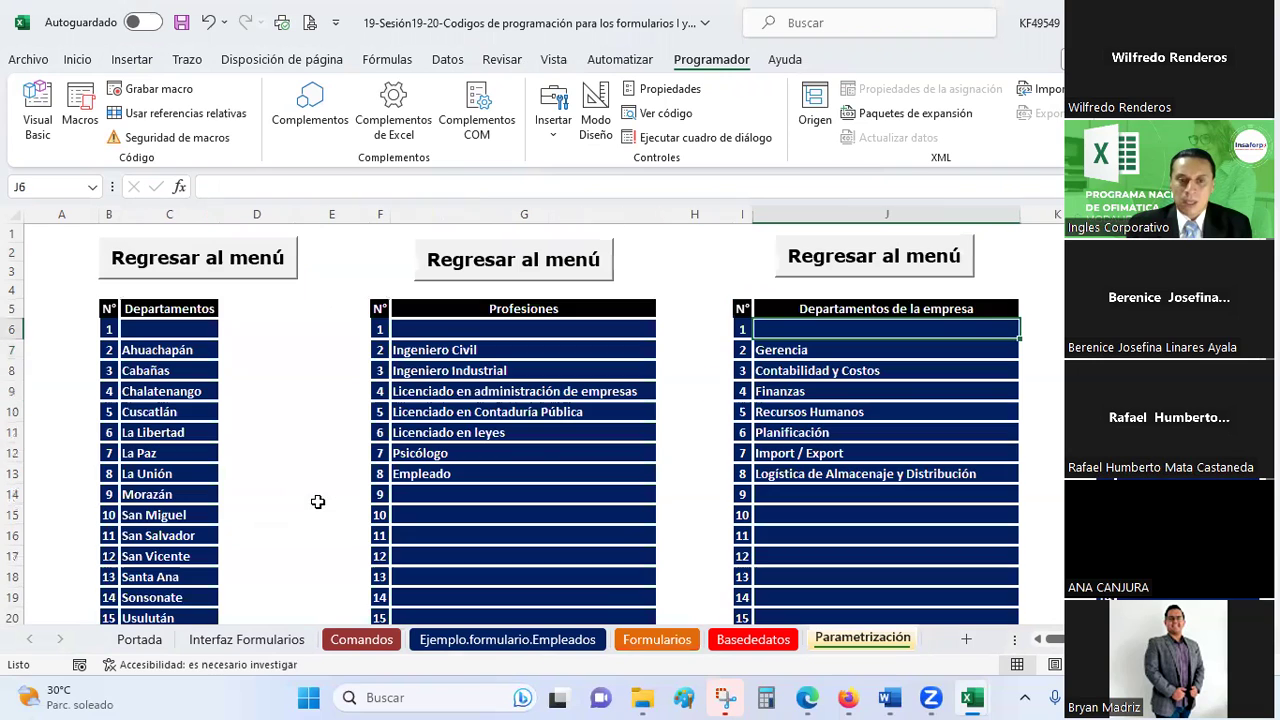
pyautogui.click(858, 260)
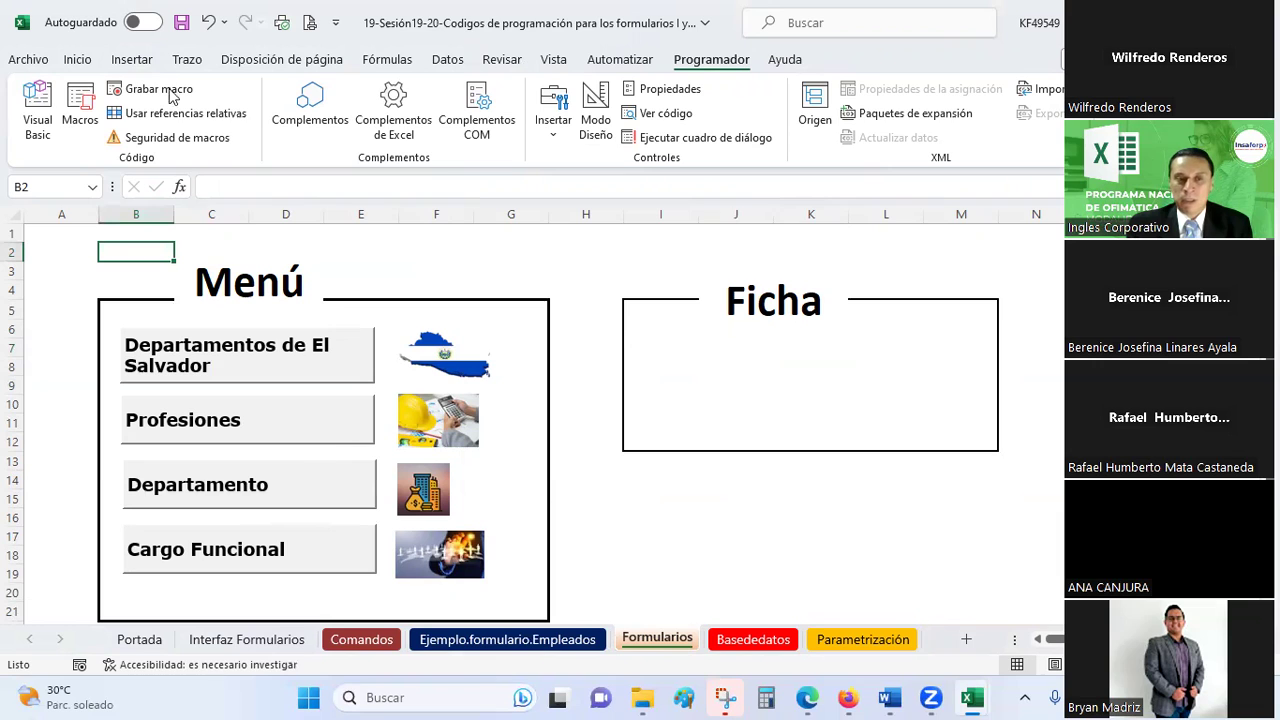
pyautogui.click(89, 96)
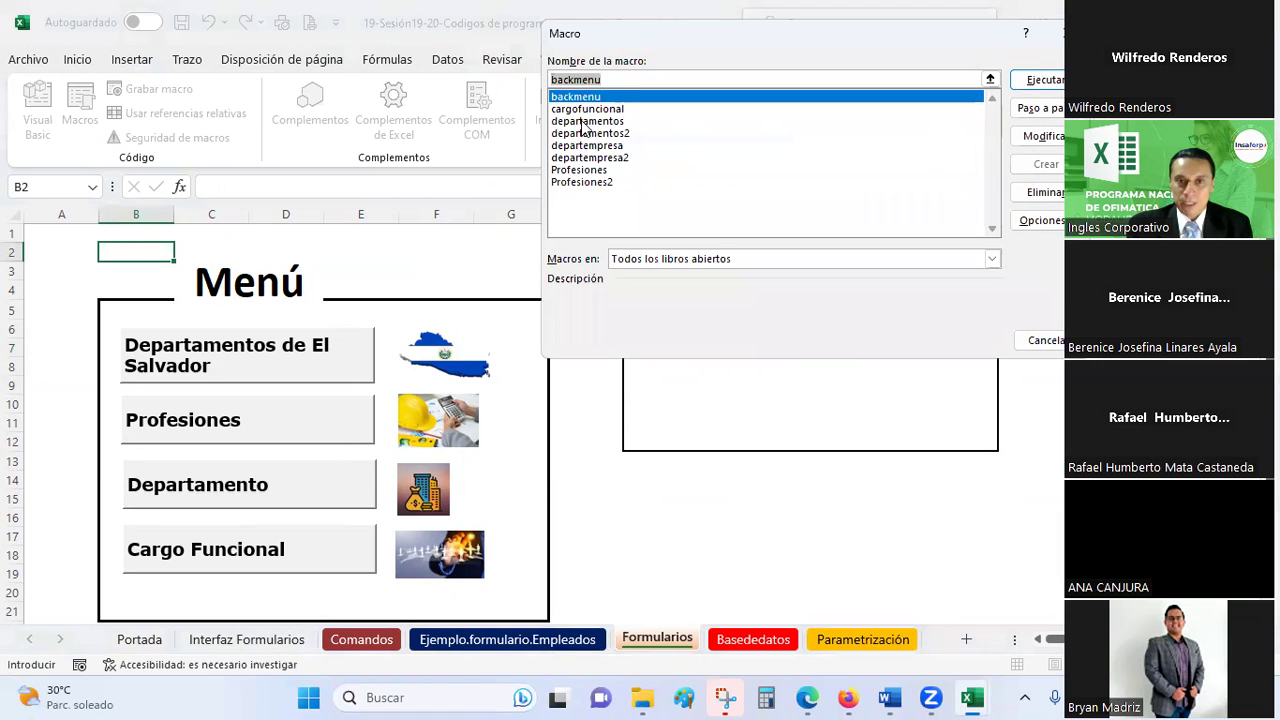
pyautogui.press('Escape')
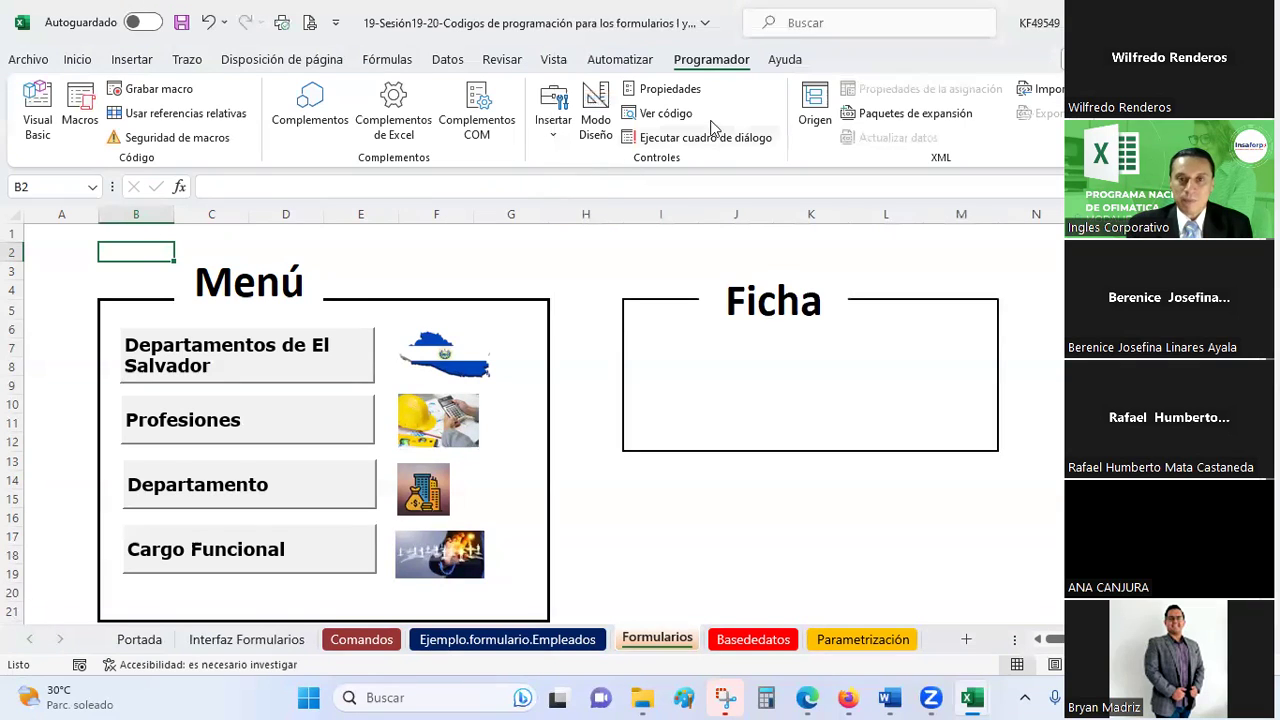
# Record a cargofuncion macro that selects the first row of Parametrización's Cargo funcional table
pyautogui.click(167, 91)
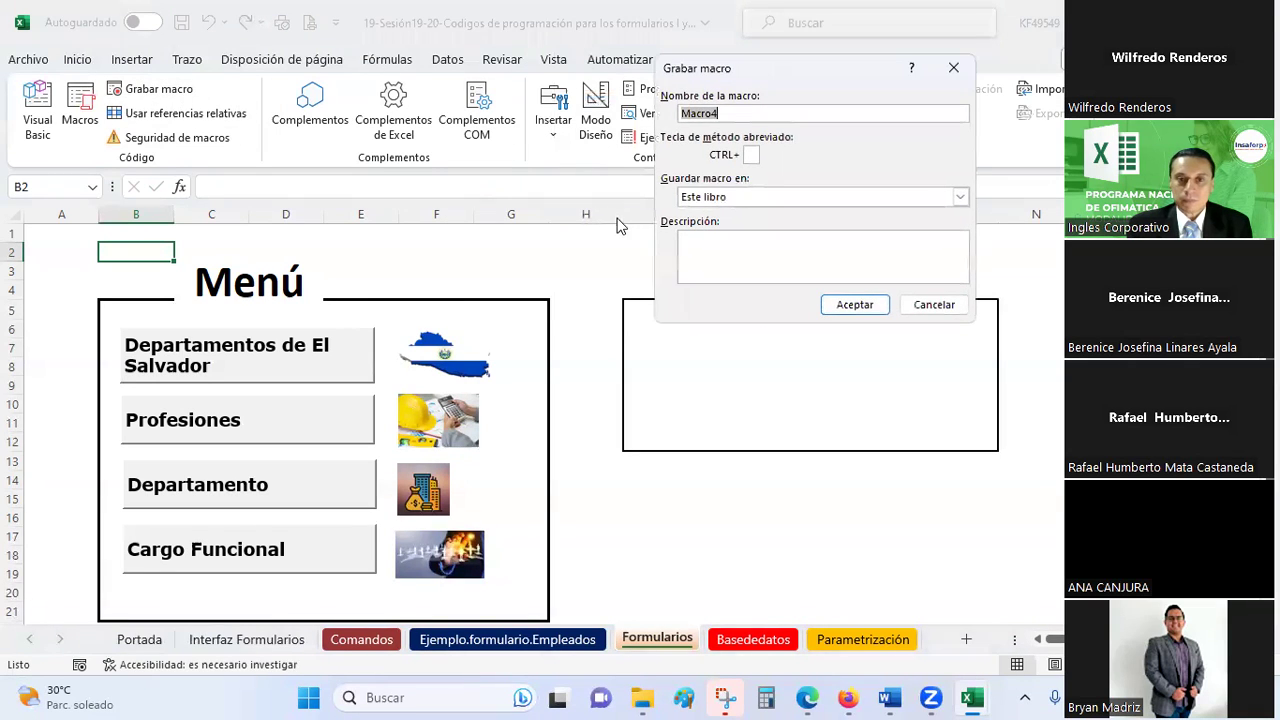
pyautogui.write('cargofuncional2')
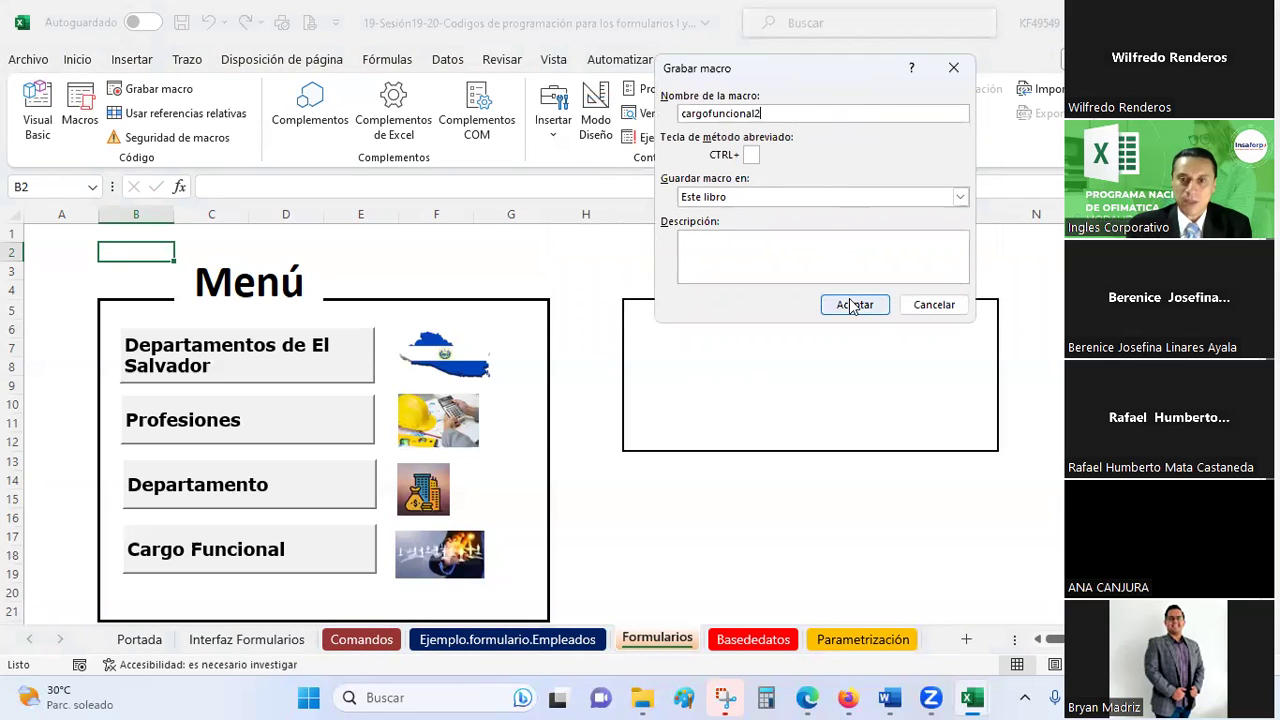
pyautogui.click(851, 300)
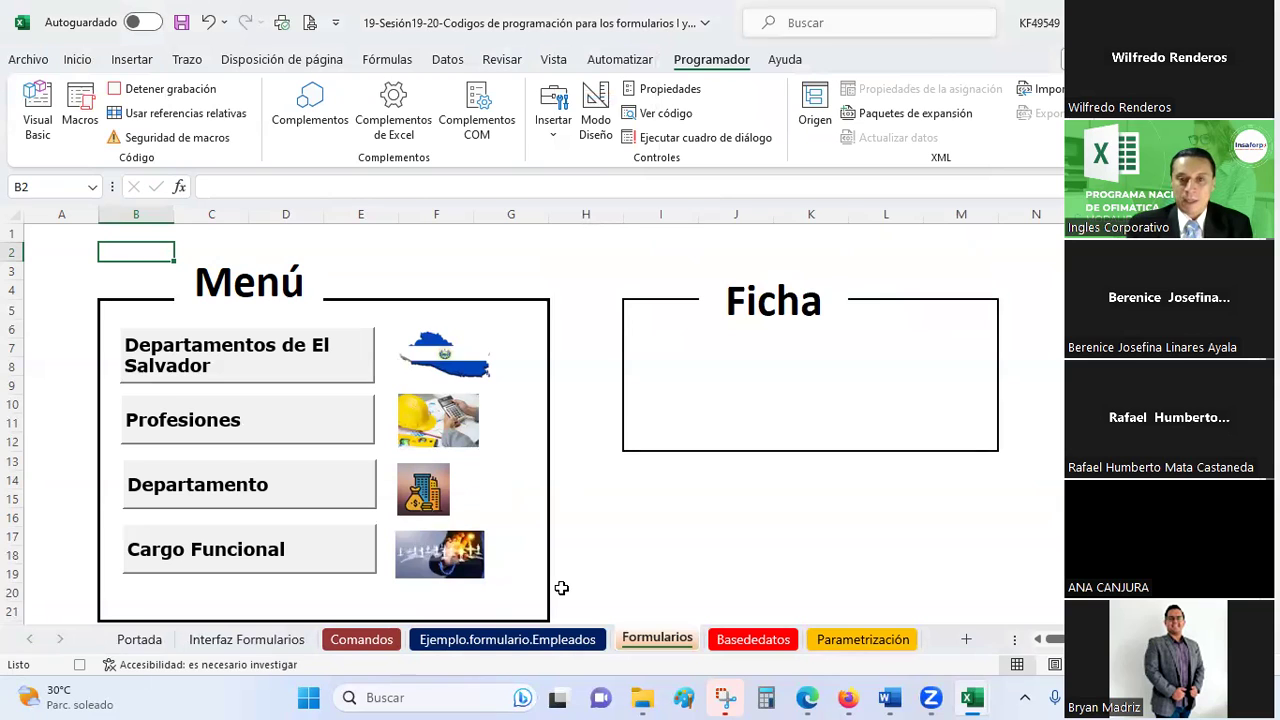
pyautogui.keyDown('ctrl'); pyautogui.click(229, 559); pyautogui.keyUp('ctrl')
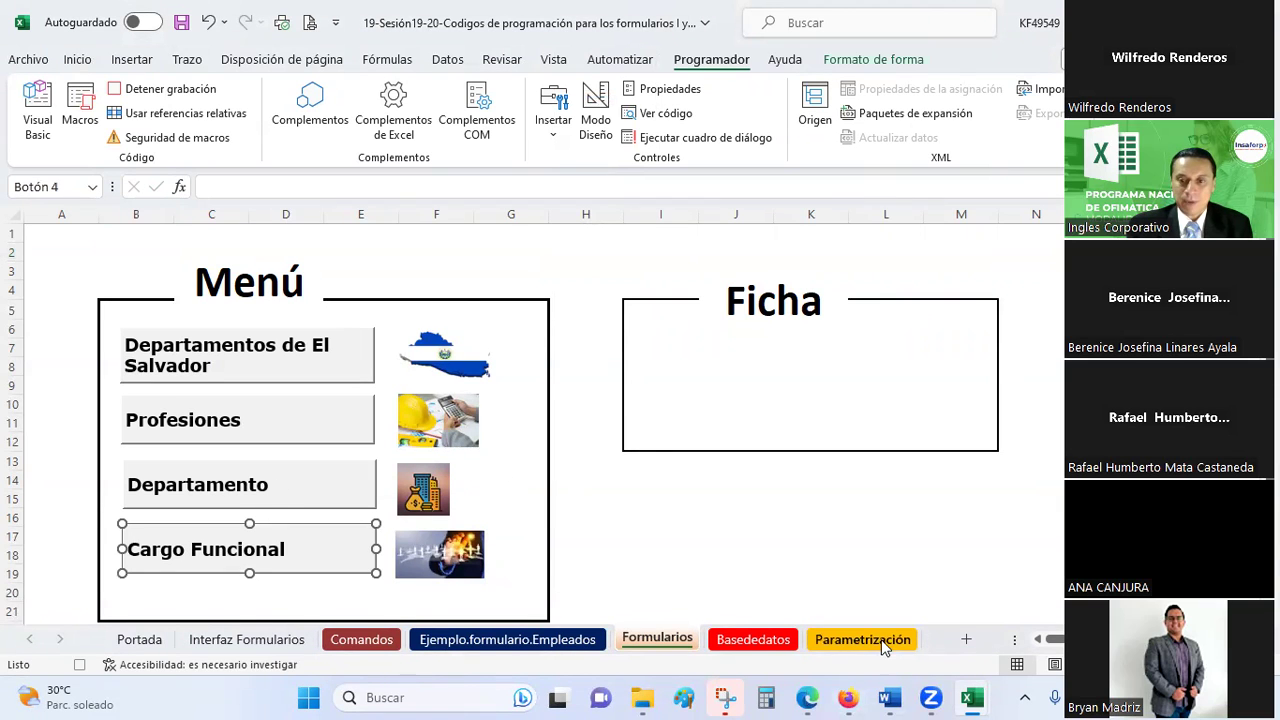
pyautogui.click(883, 640)
pyautogui.hscroll(3, 999, 451)
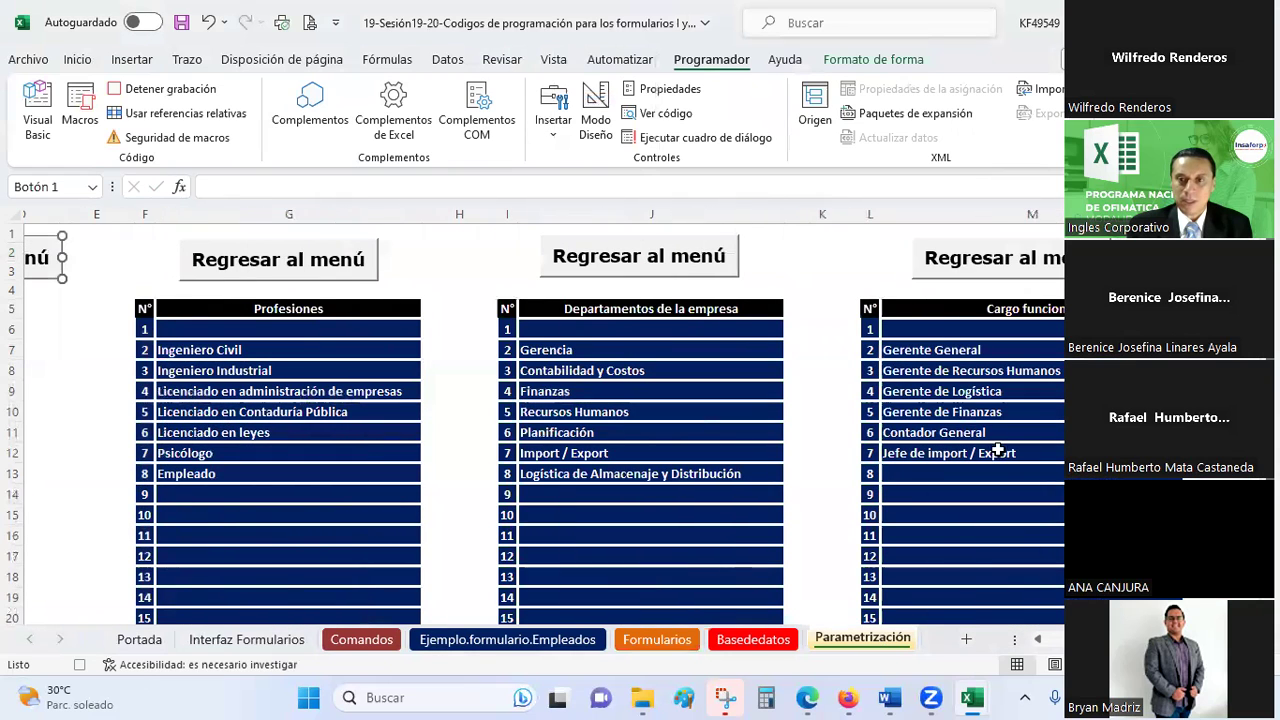
pyautogui.click(928, 329)
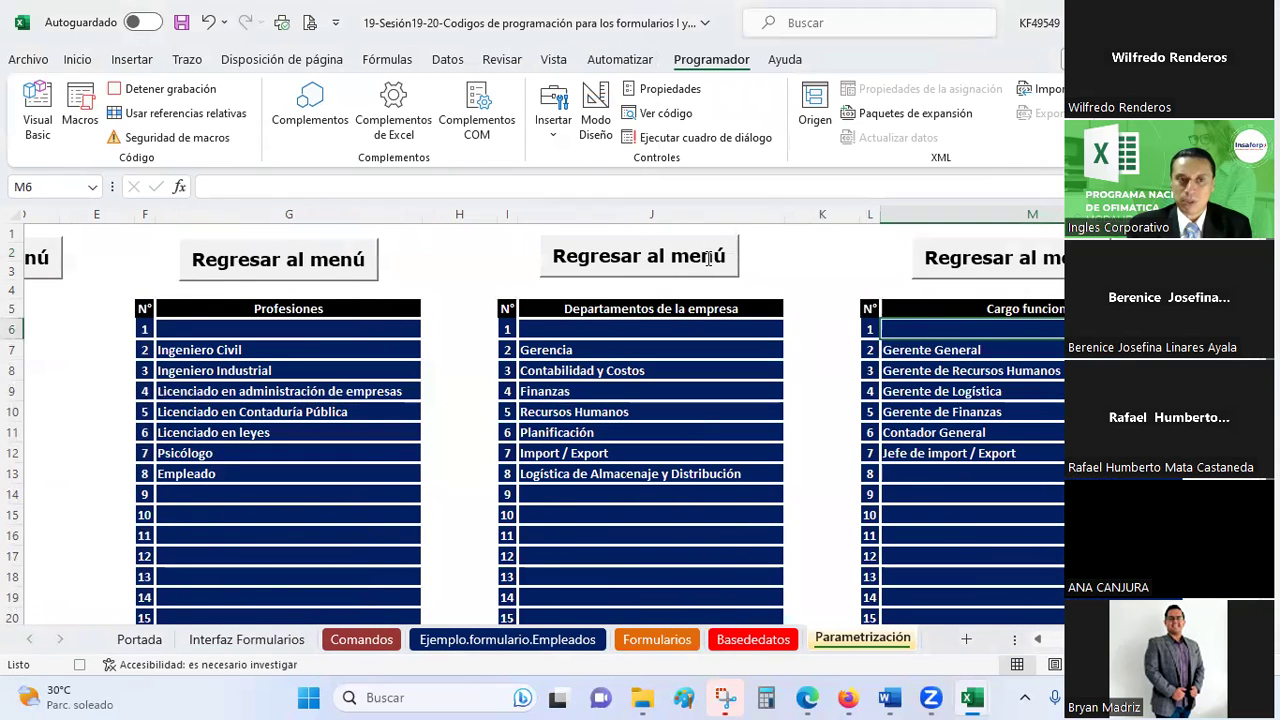
# Stop the recording and go back to the Formularios menu sheet
pyautogui.click(155, 90)
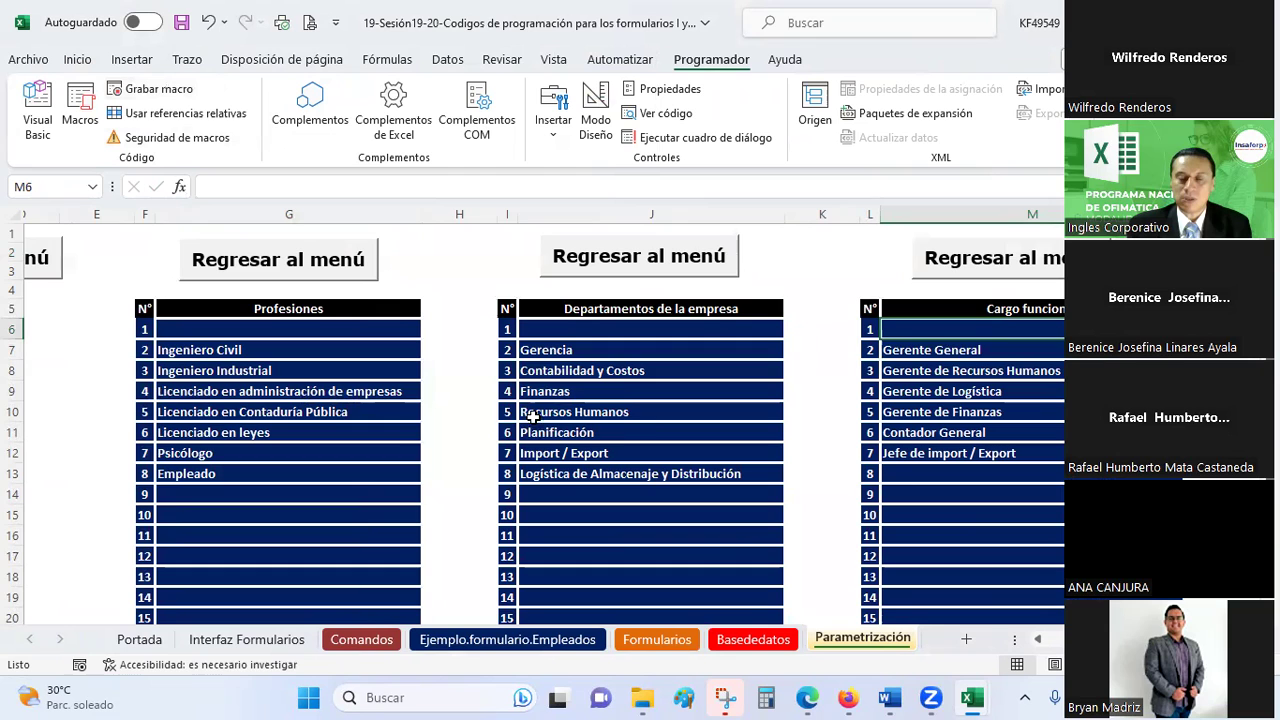
pyautogui.click(1048, 266)
pyautogui.scroll(-3, 560, 483)
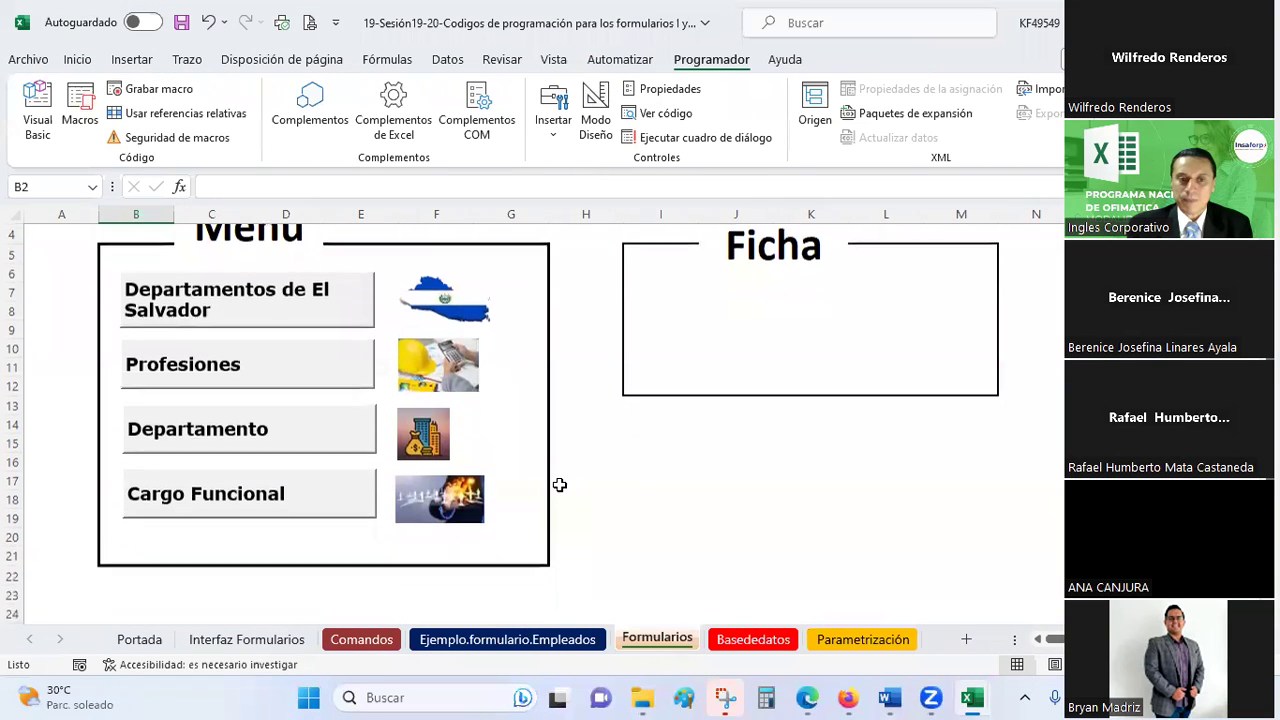
# Assign the cargofuncional2 macro to the Cargo Funcional button
pyautogui.rightClick(335, 503)
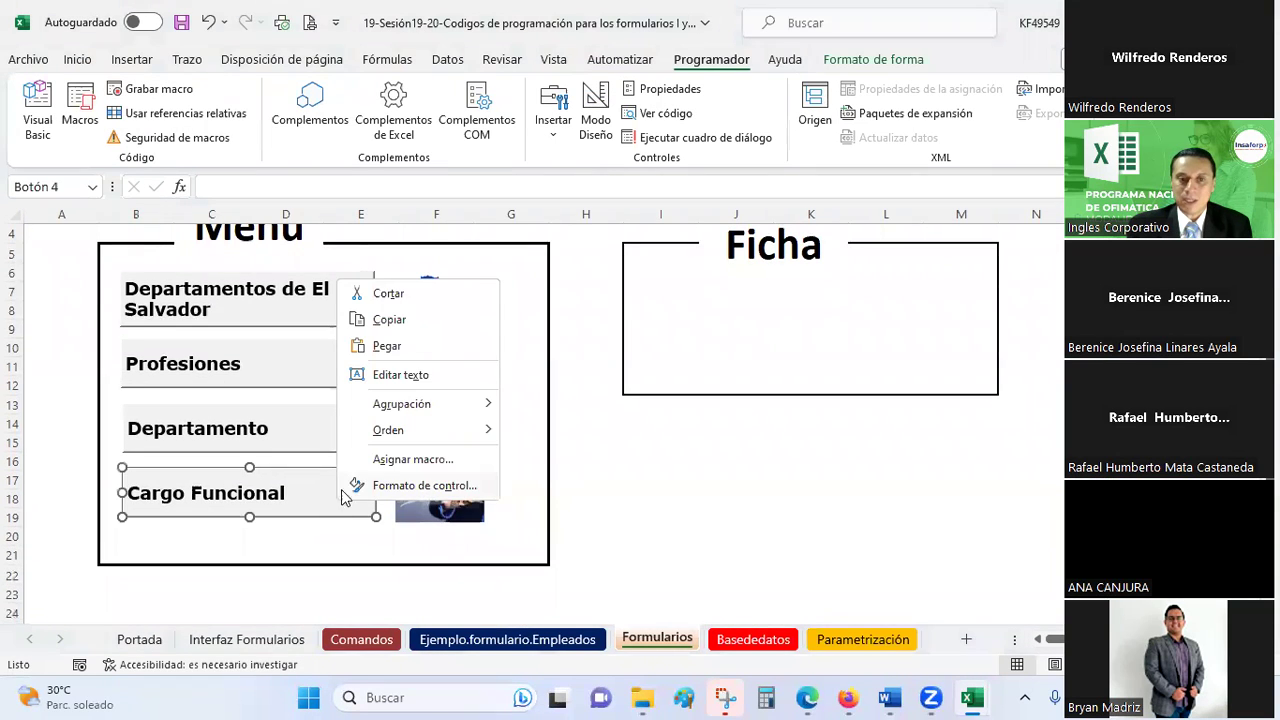
pyautogui.click(410, 459)
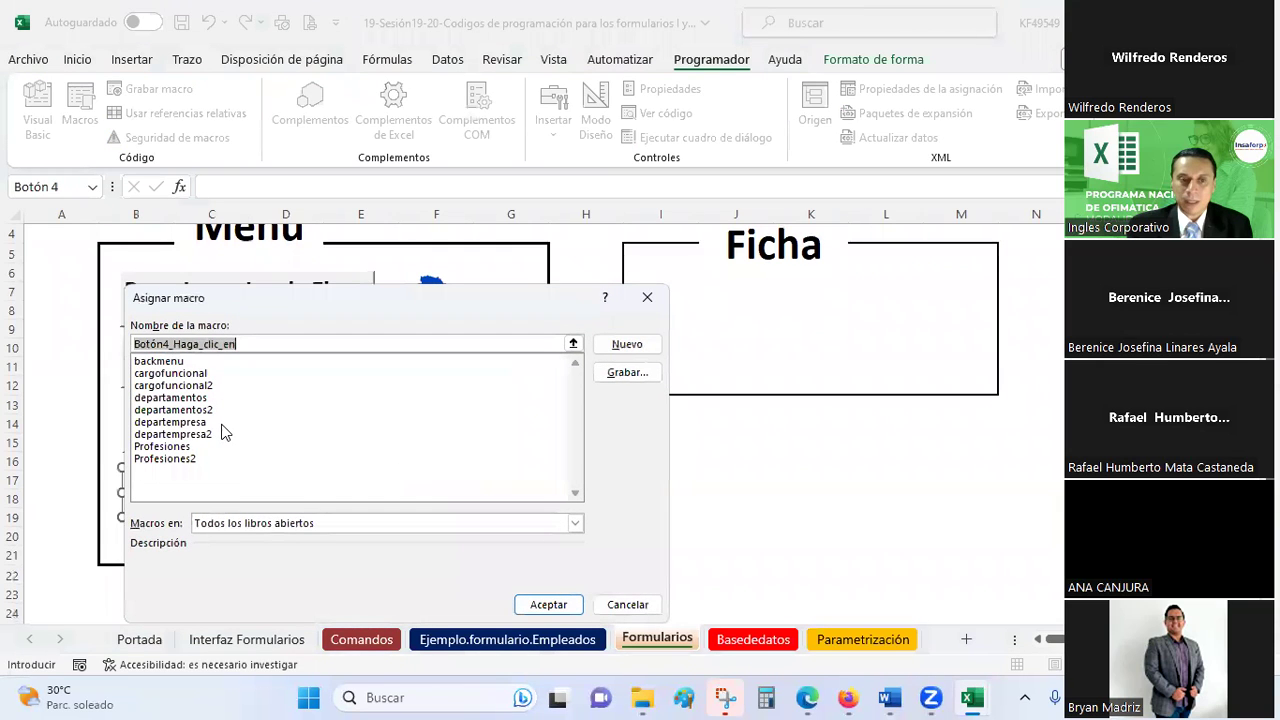
pyautogui.moveTo(300, 297); pyautogui.dragTo(696, 175)
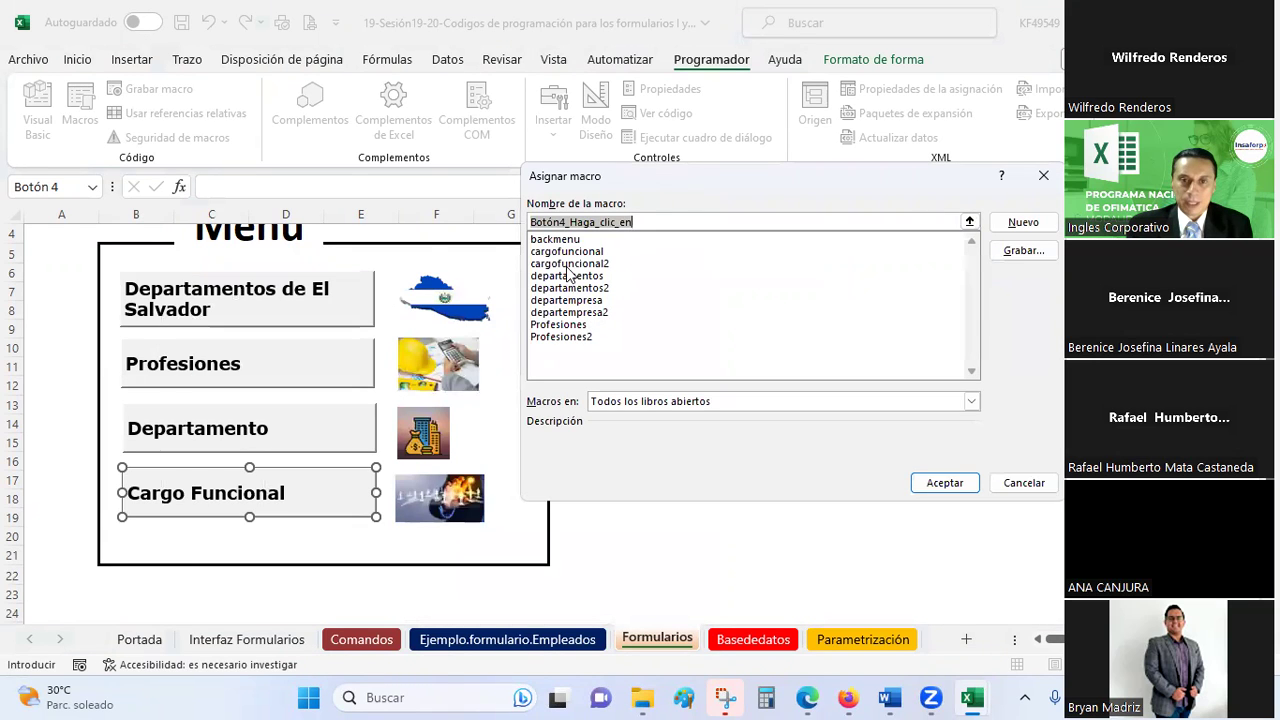
pyautogui.click(568, 263)
pyautogui.click(944, 483)
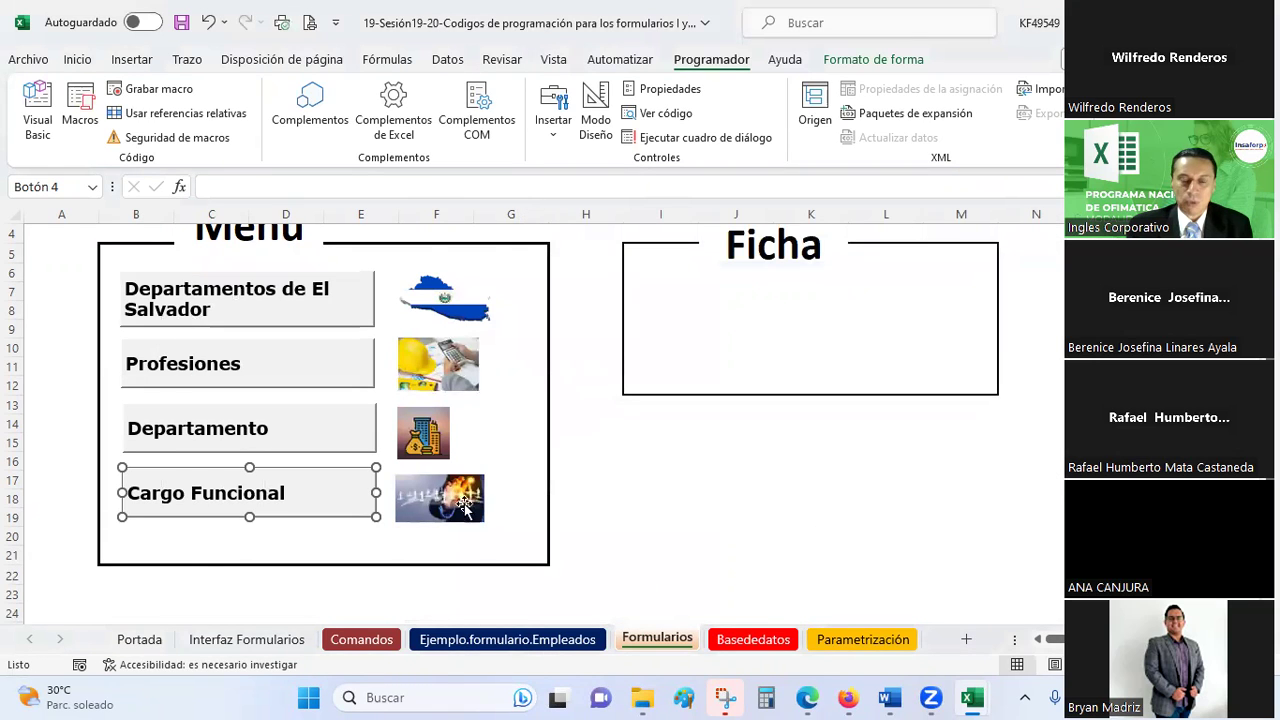
# Assign the cargofuncional2 macro to the Cargo Funcional picture as well
pyautogui.rightClick(472, 508)
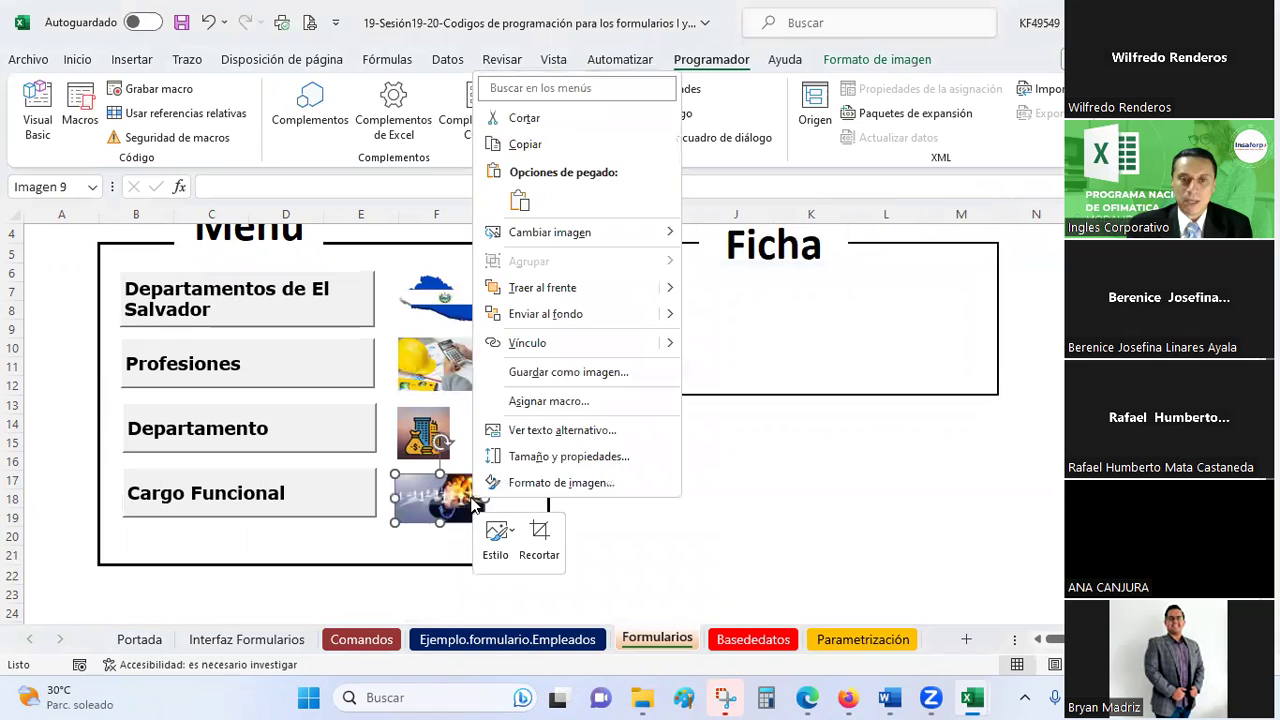
pyautogui.click(538, 401)
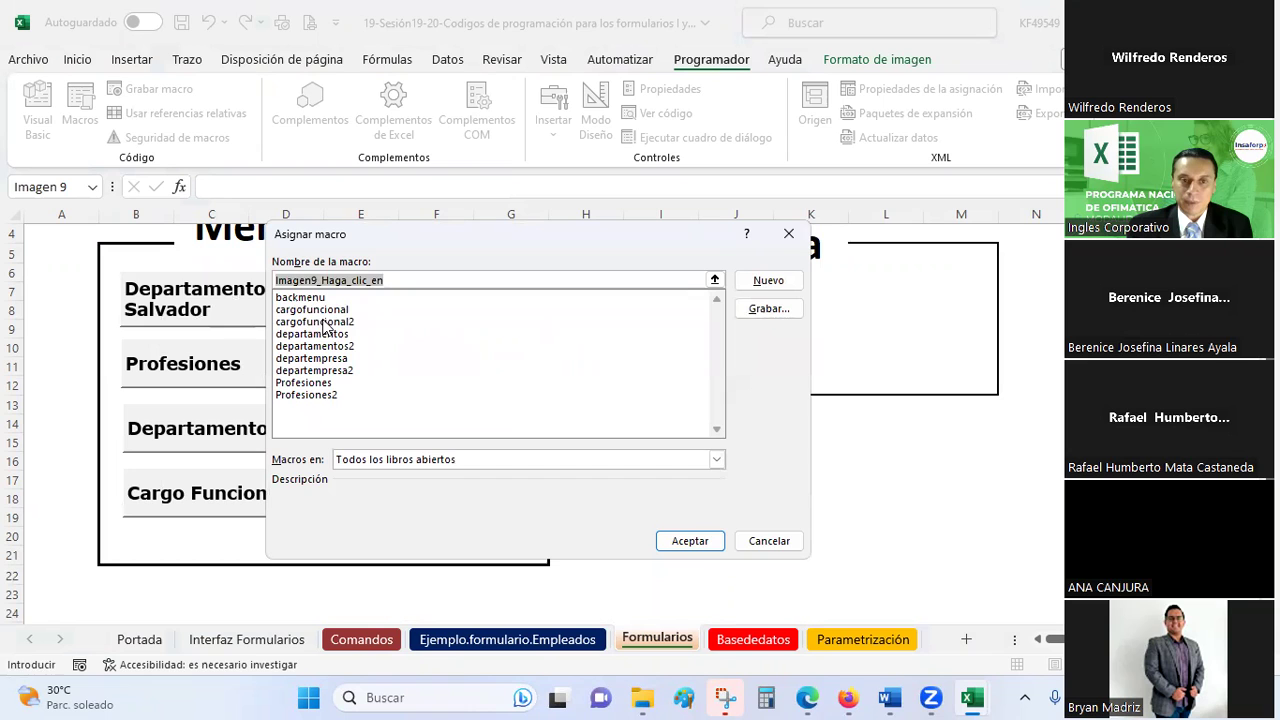
pyautogui.click(325, 322)
pyautogui.click(698, 544)
pyautogui.click(766, 517)
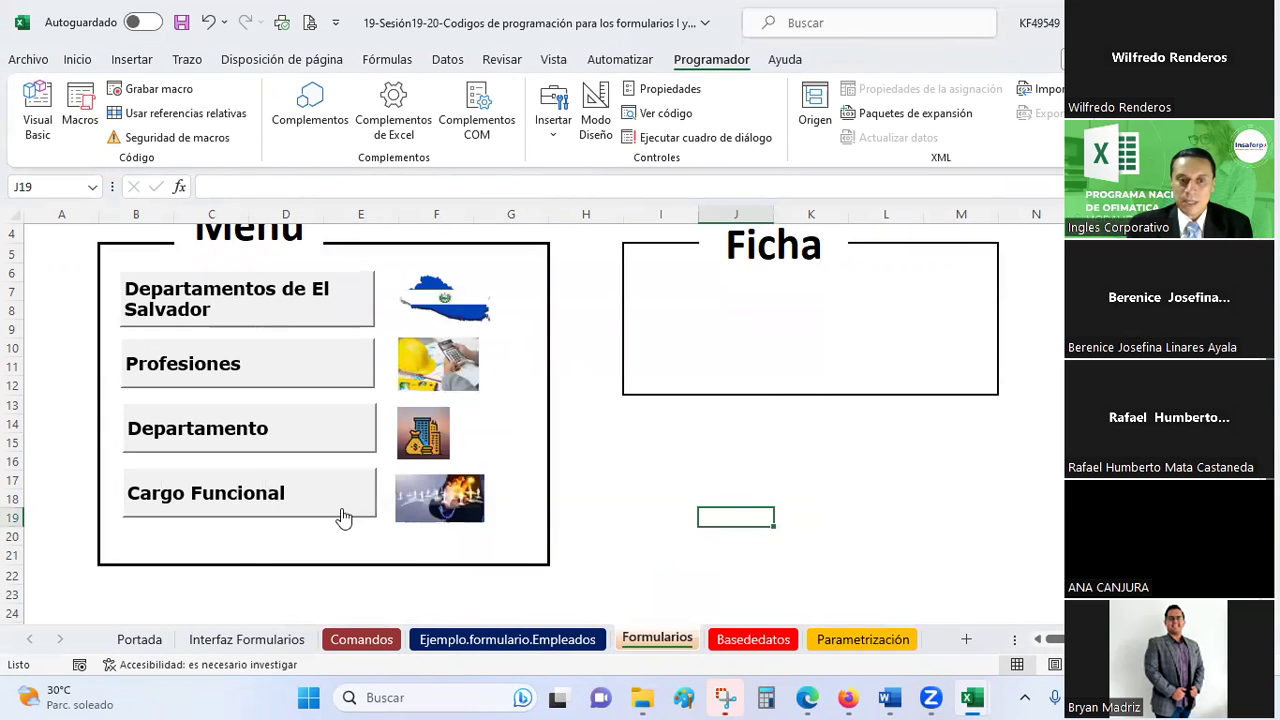
# Test the button and picture, returning to the Formularios menu after each
pyautogui.click(340, 515)
pyautogui.click(1040, 262)
pyautogui.click(438, 570)
pyautogui.click(1040, 268)
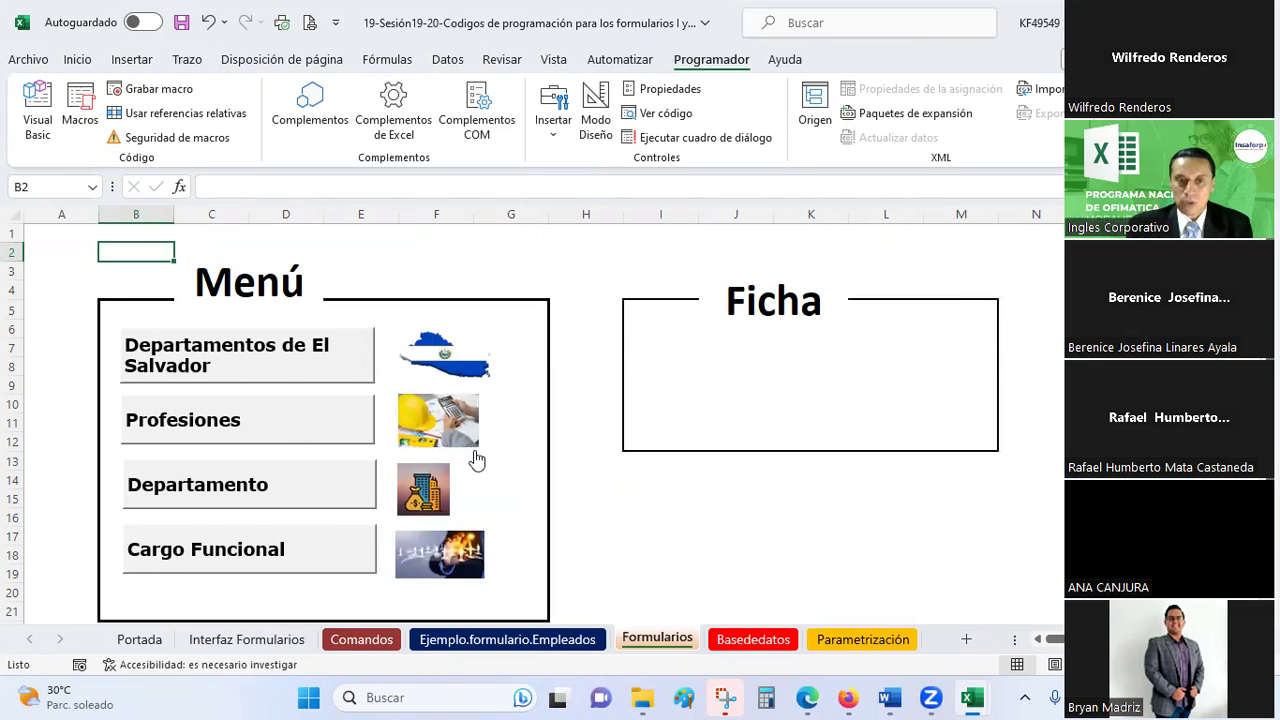
# Save the workbook
pyautogui.click(180, 21)
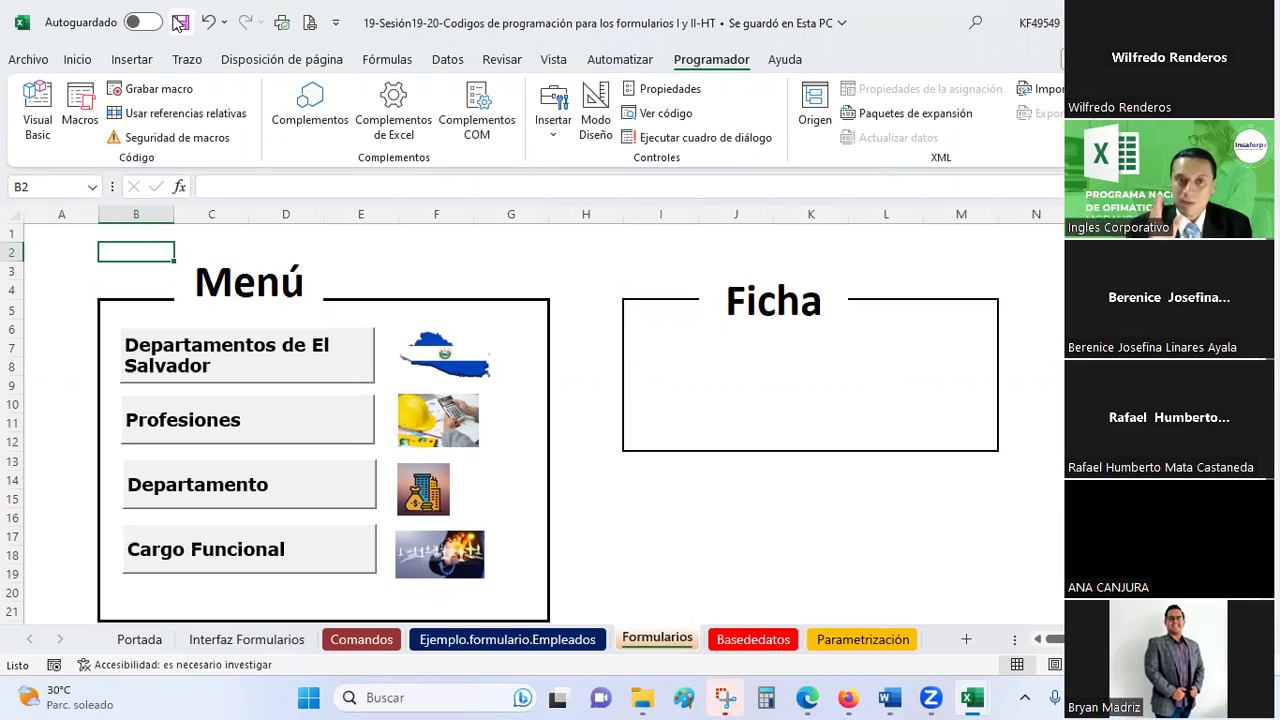
pyautogui.click(180, 22)
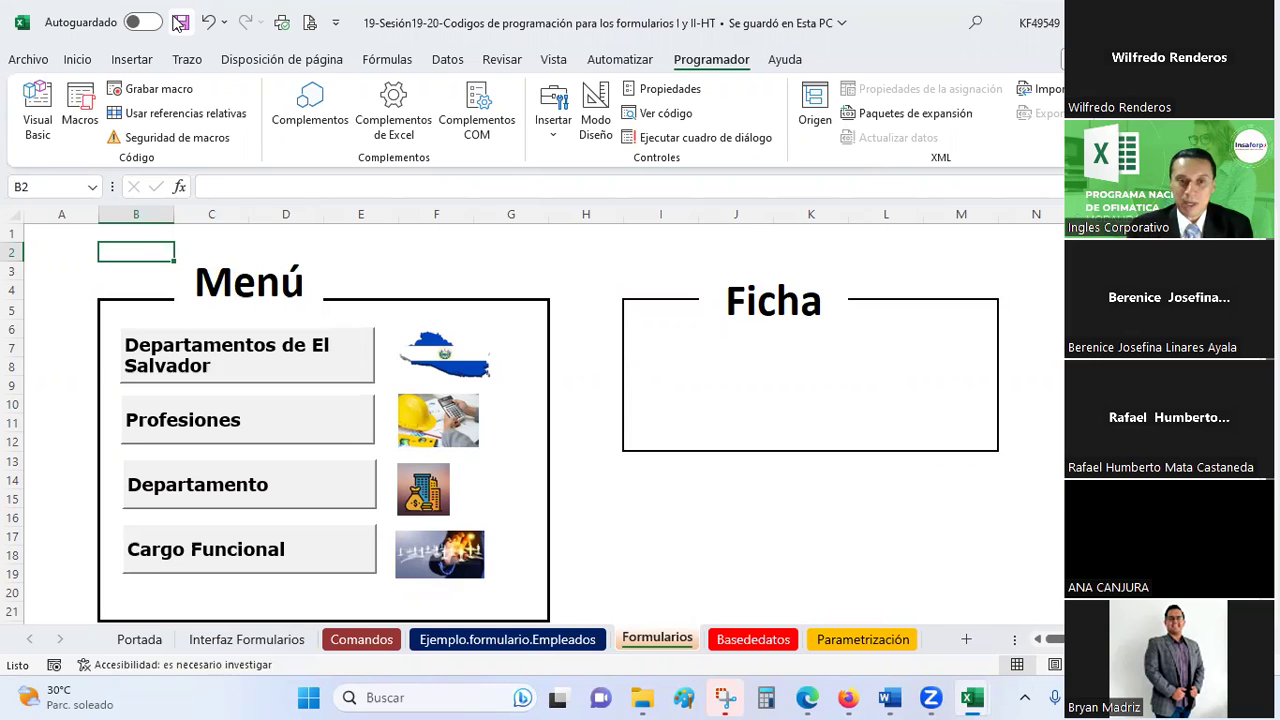
pyautogui.click(180, 22)
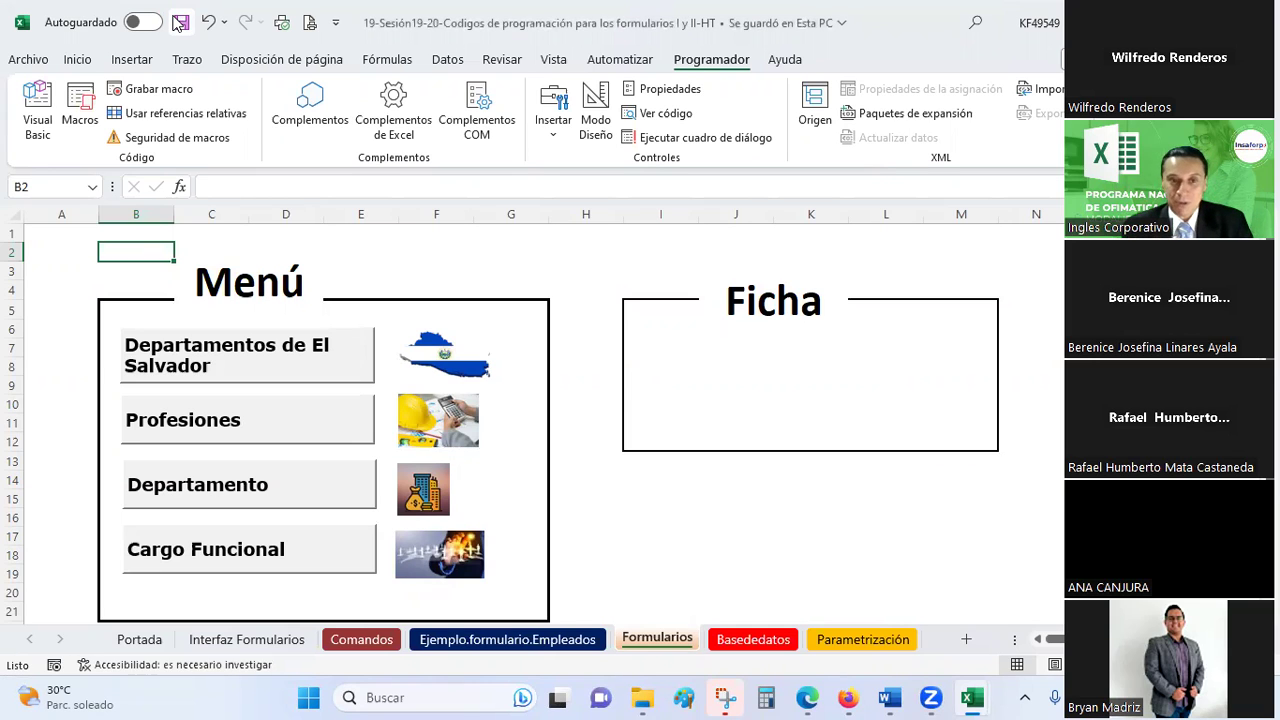
pyautogui.click(665, 525)
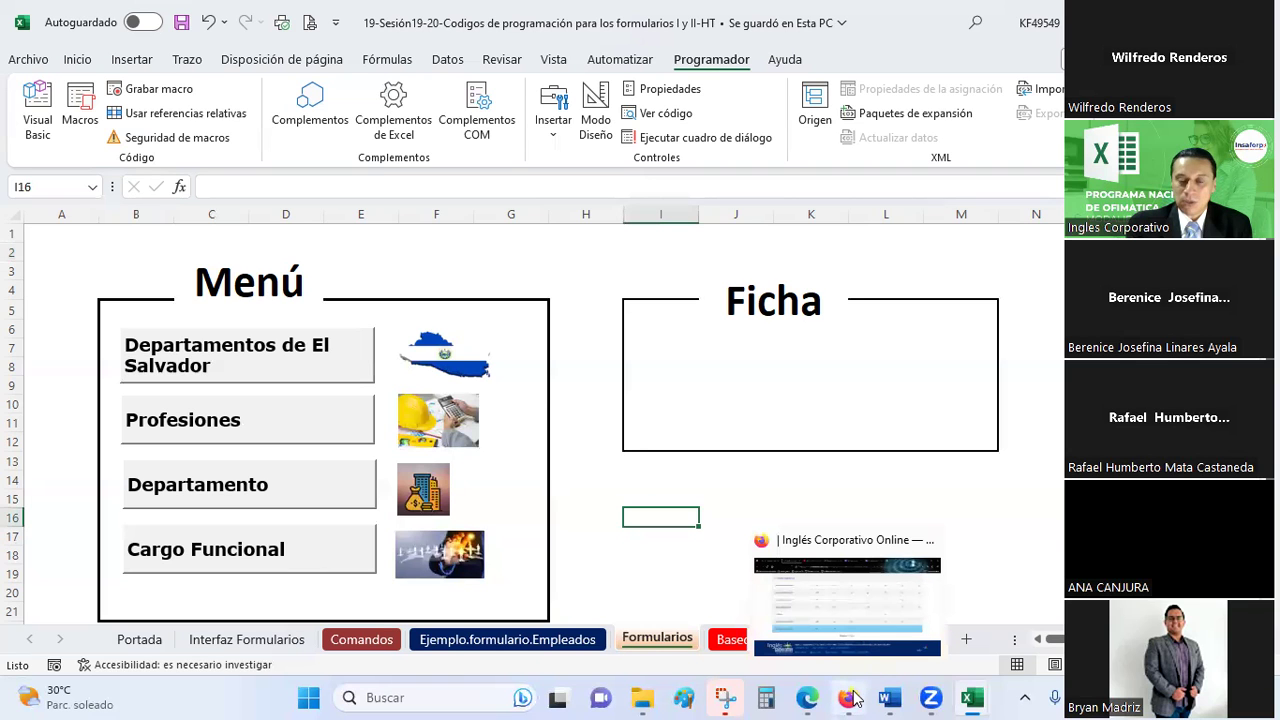
# Scroll through the Libro de Calificaciones to review participants' HW 01–04 scores
pyautogui.click(853, 697)
pyautogui.scroll(5, 623, 377)
pyautogui.scroll(3, 623, 377)
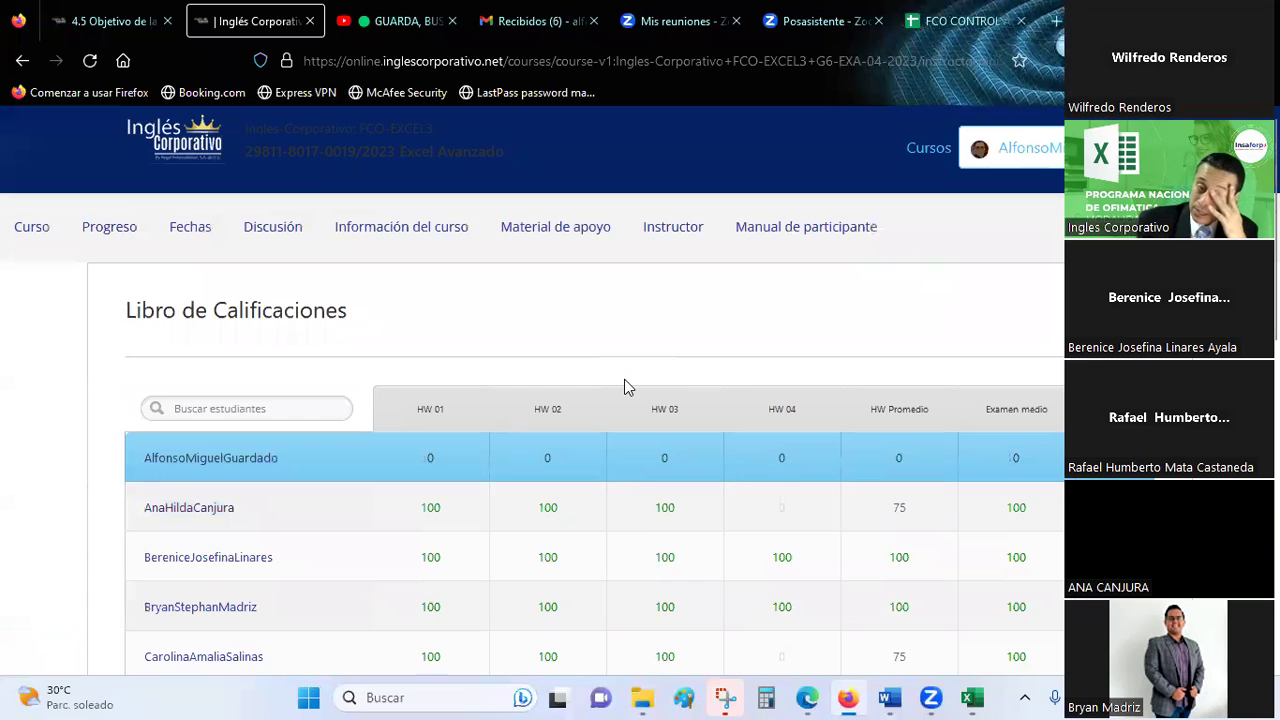
pyautogui.scroll(-3, 611, 382)
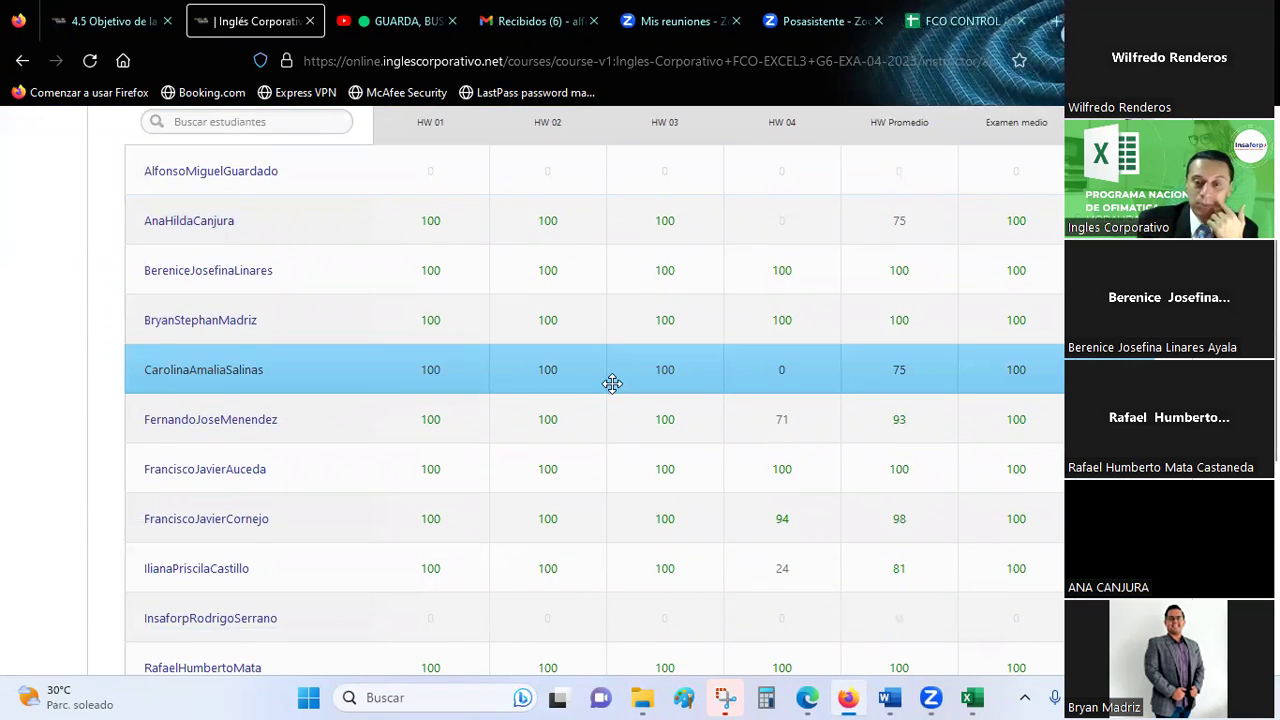
pyautogui.scroll(-2, 612, 383)
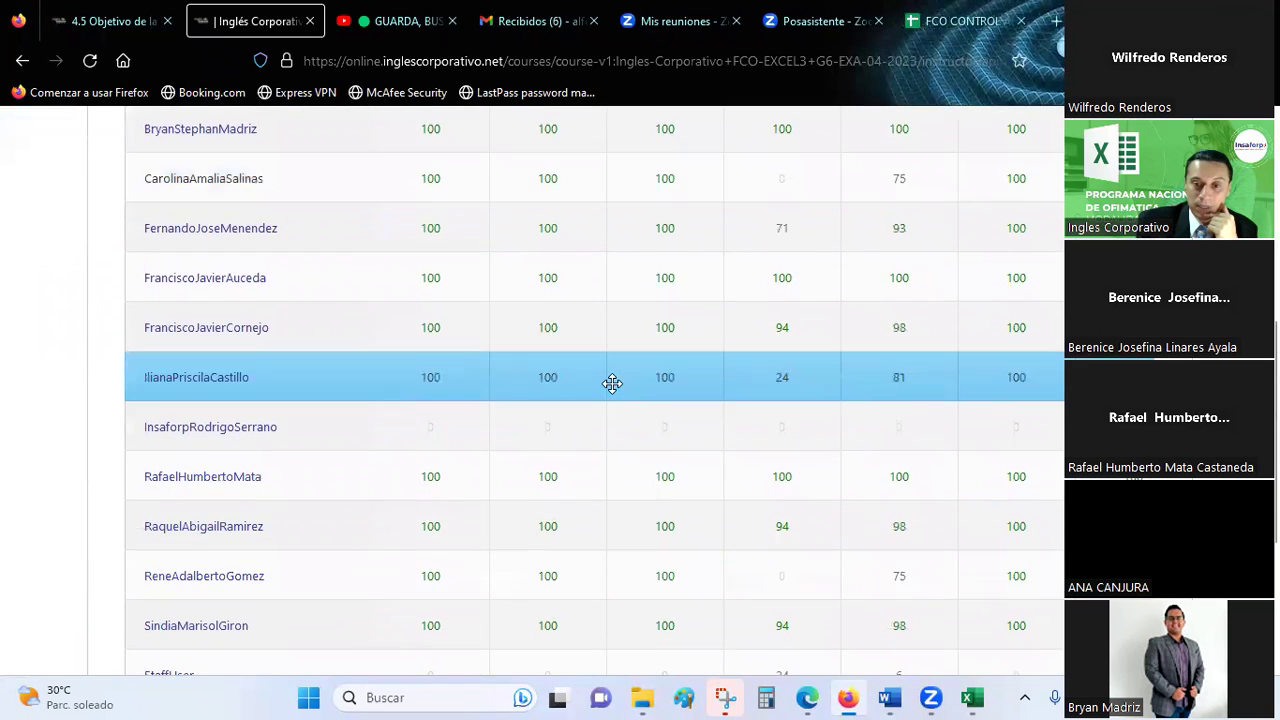
pyautogui.scroll(-2, 612, 383)
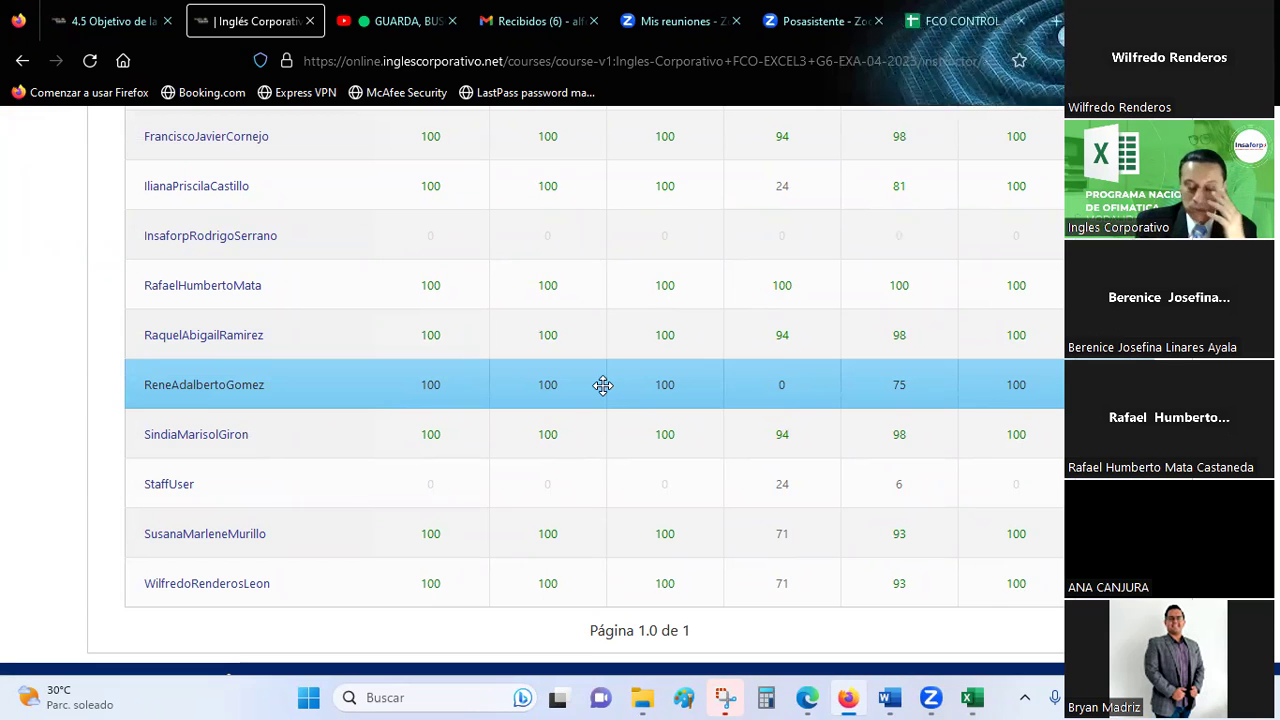
pyautogui.moveTo(603, 385)
pyautogui.scroll(4, 603, 385)
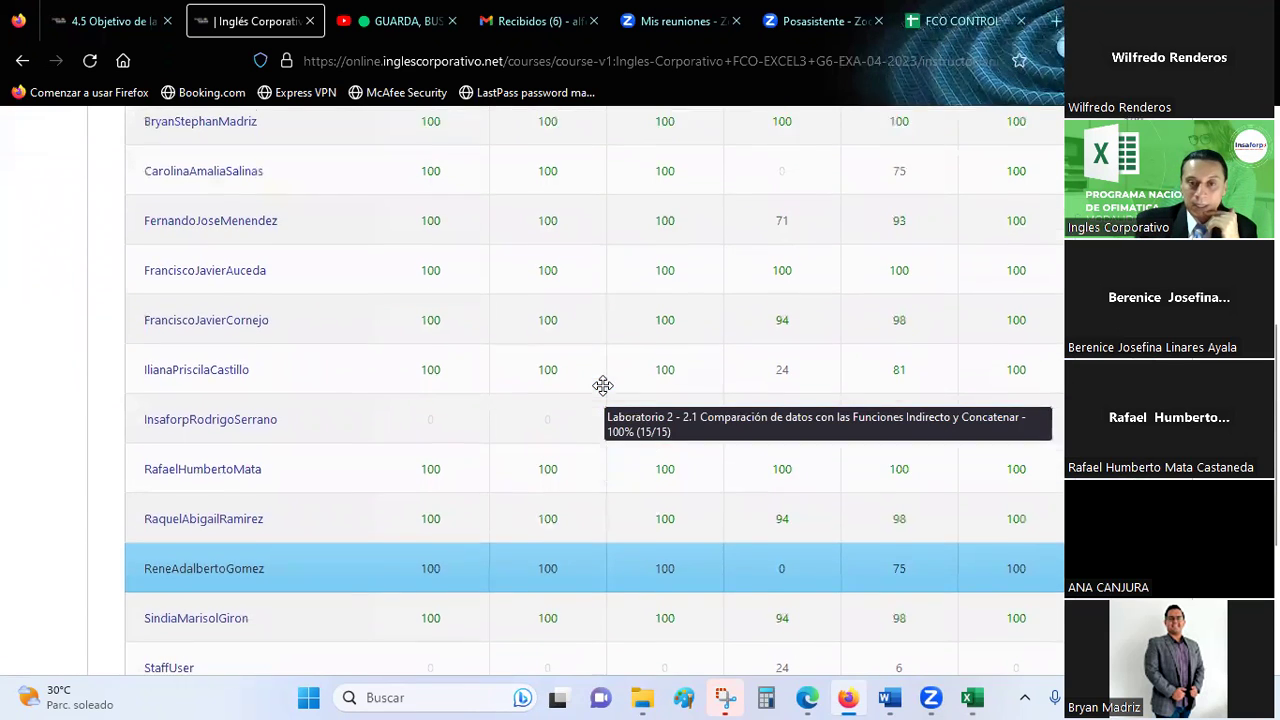
pyautogui.scroll(1, 603, 385)
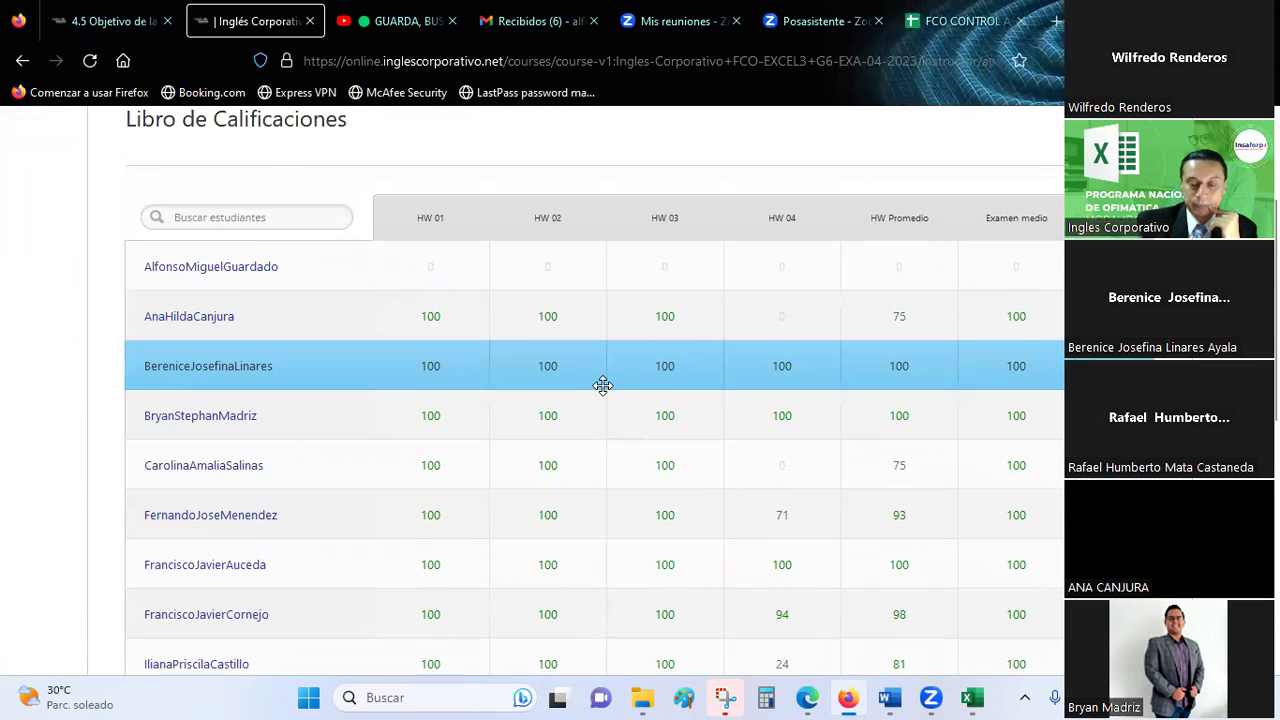
pyautogui.scroll(-1, 603, 385)
pyautogui.scroll(-2, 603, 385)
pyautogui.scroll(-1, 603, 385)
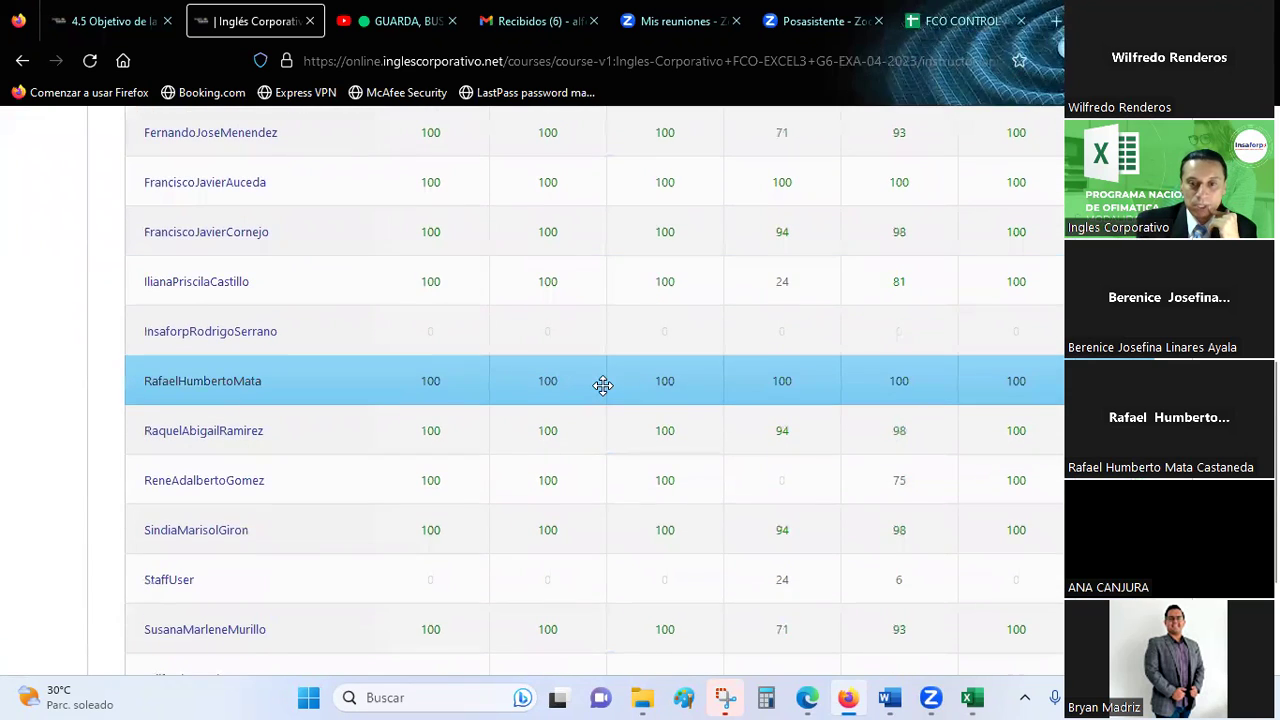
pyautogui.scroll(-2, 603, 385)
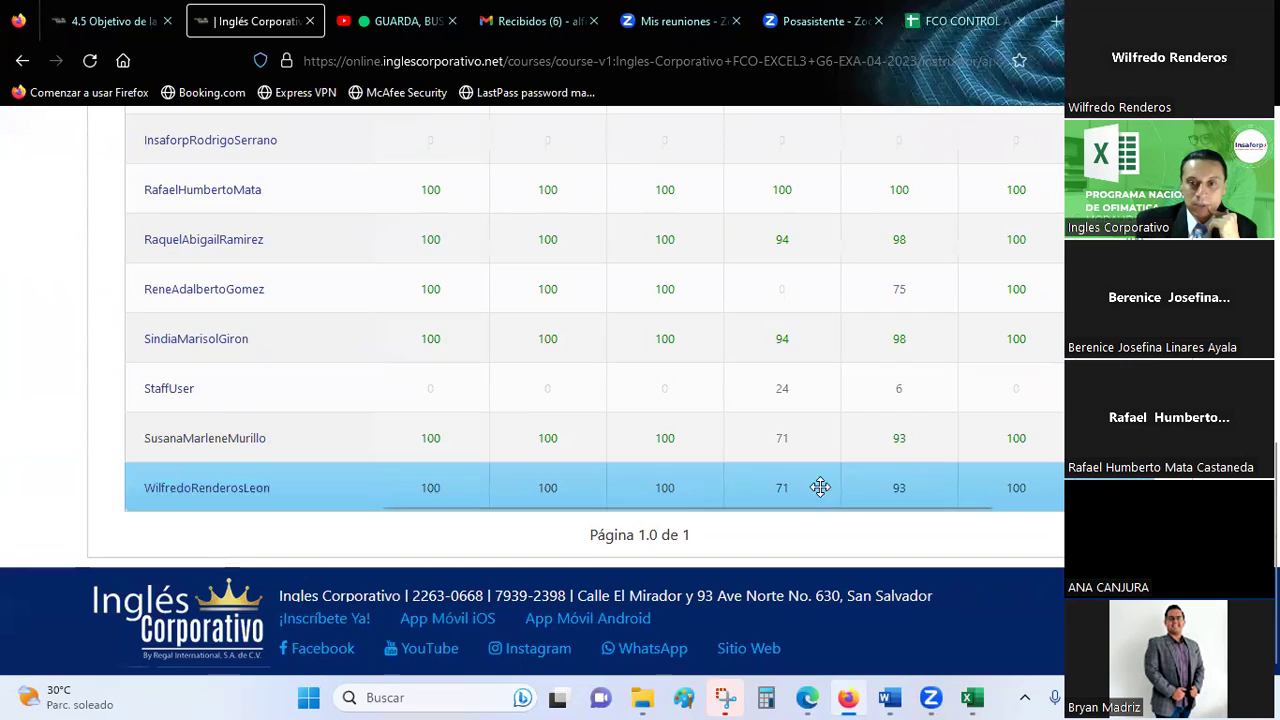
pyautogui.scroll(2, 807, 497)
pyautogui.scroll(4, 807, 497)
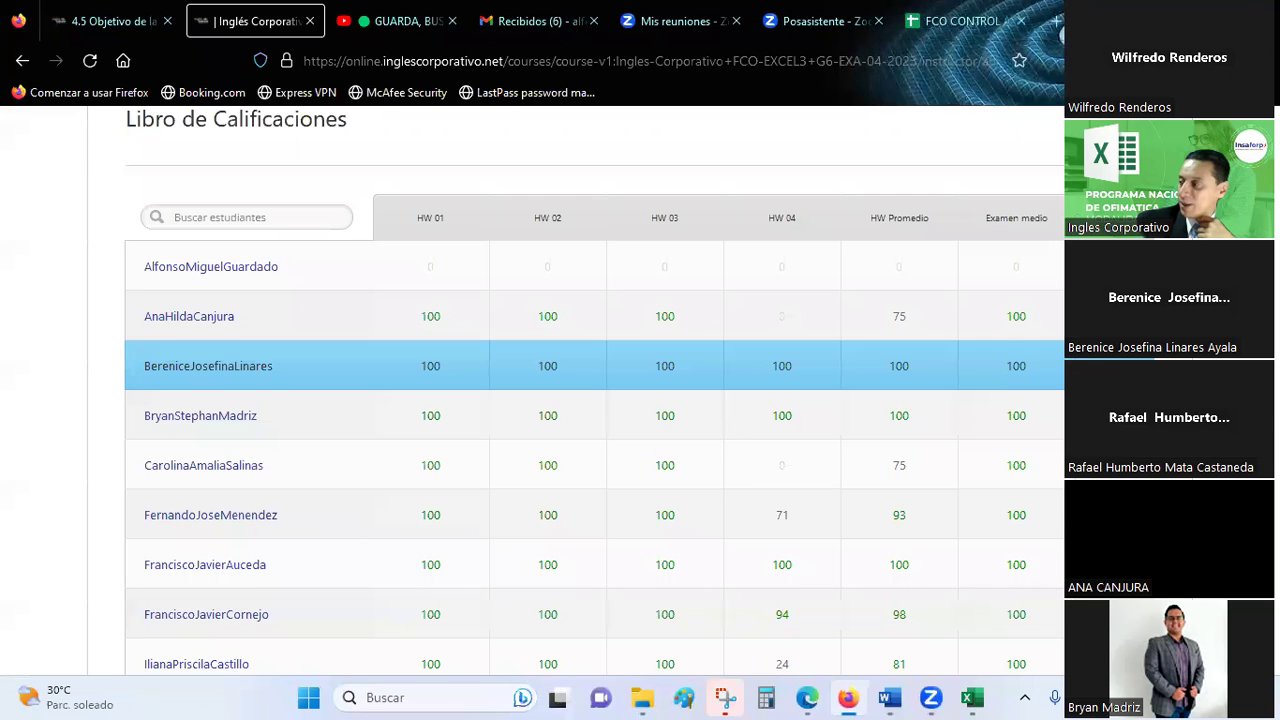
# Check the HW Promedio and Examen medio scores, then bring up the FCO CONTROL spreadsheet
pyautogui.moveTo(486, 349)
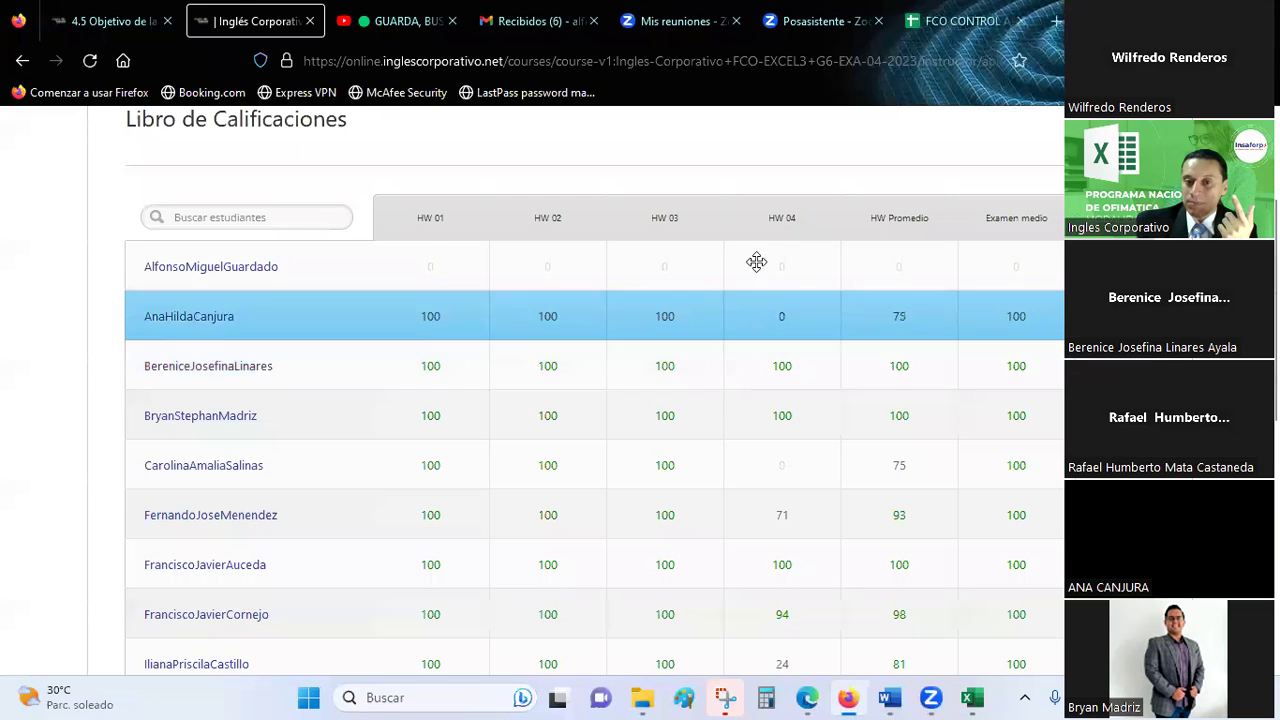
pyautogui.moveTo(816, 327)
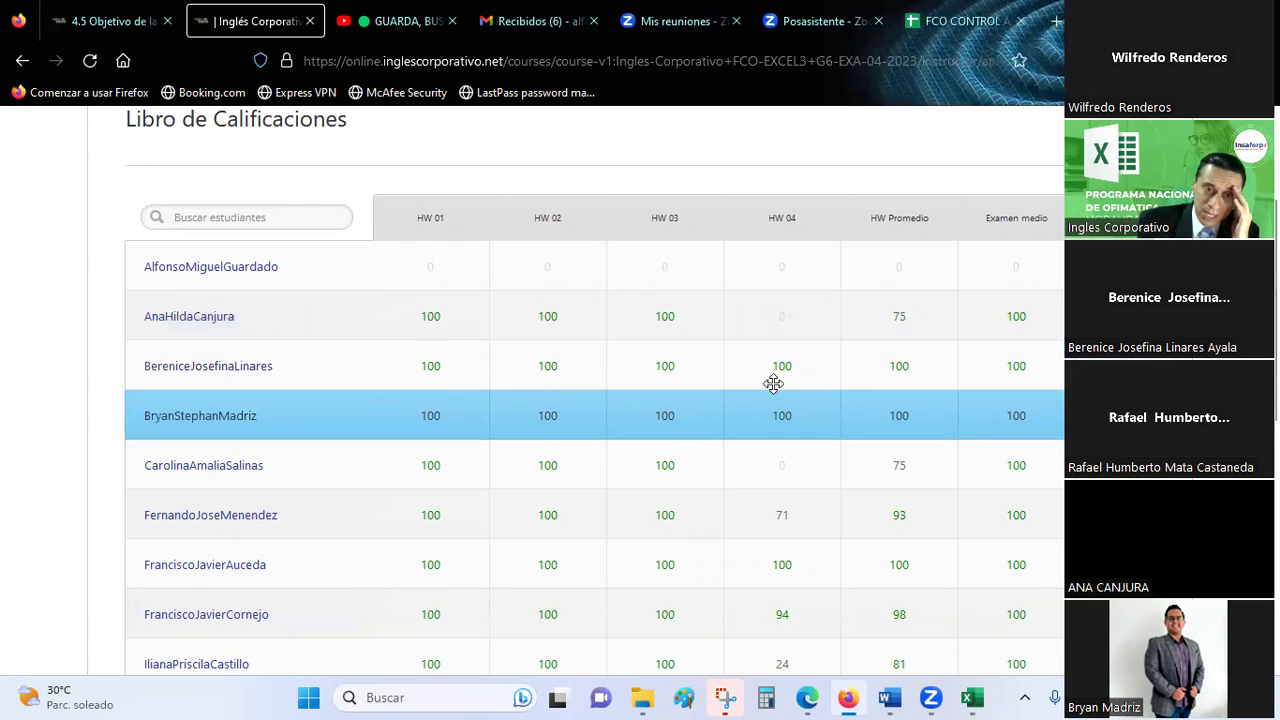
pyautogui.scroll(-2, 785, 410)
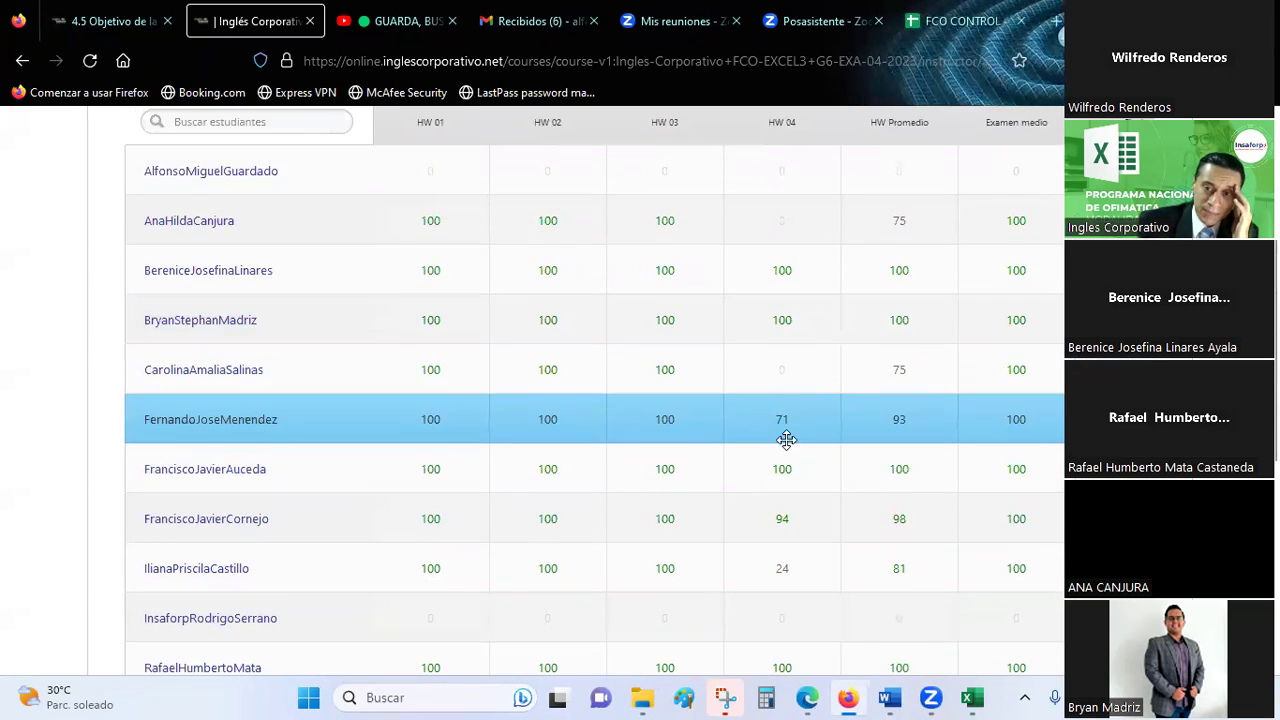
pyautogui.scroll(-5, 773, 447)
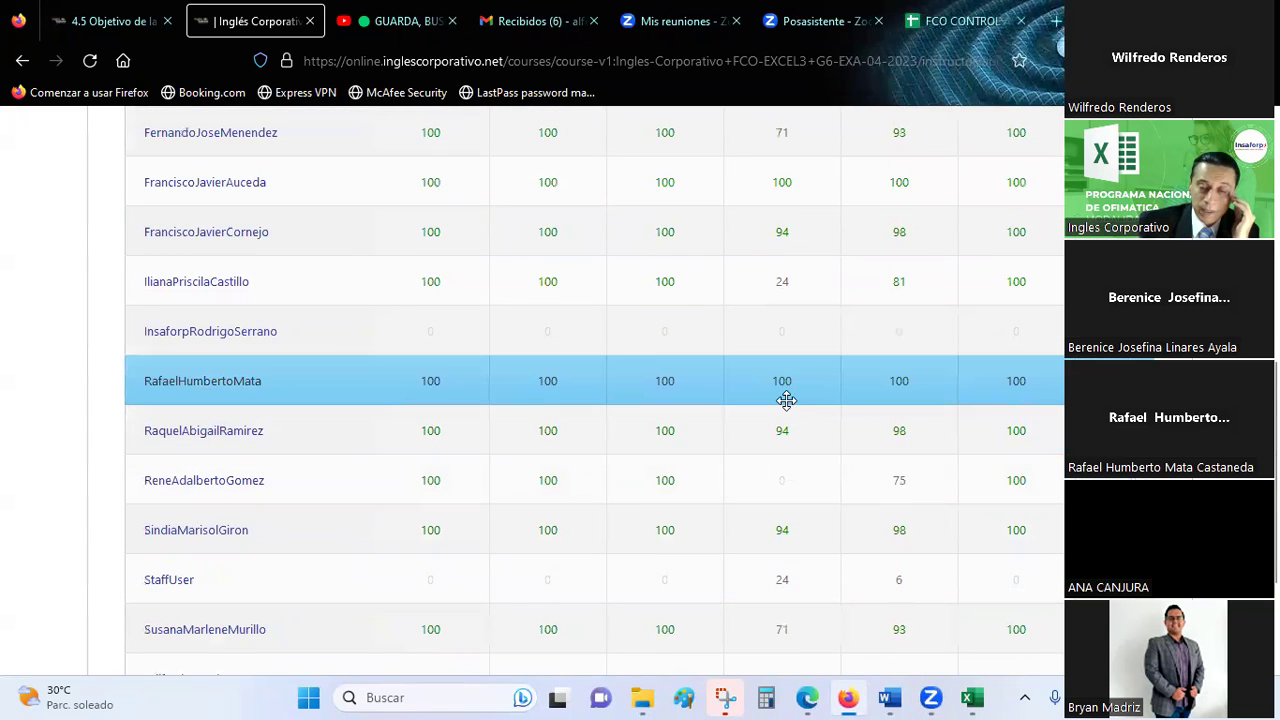
pyautogui.scroll(-3, 786, 397)
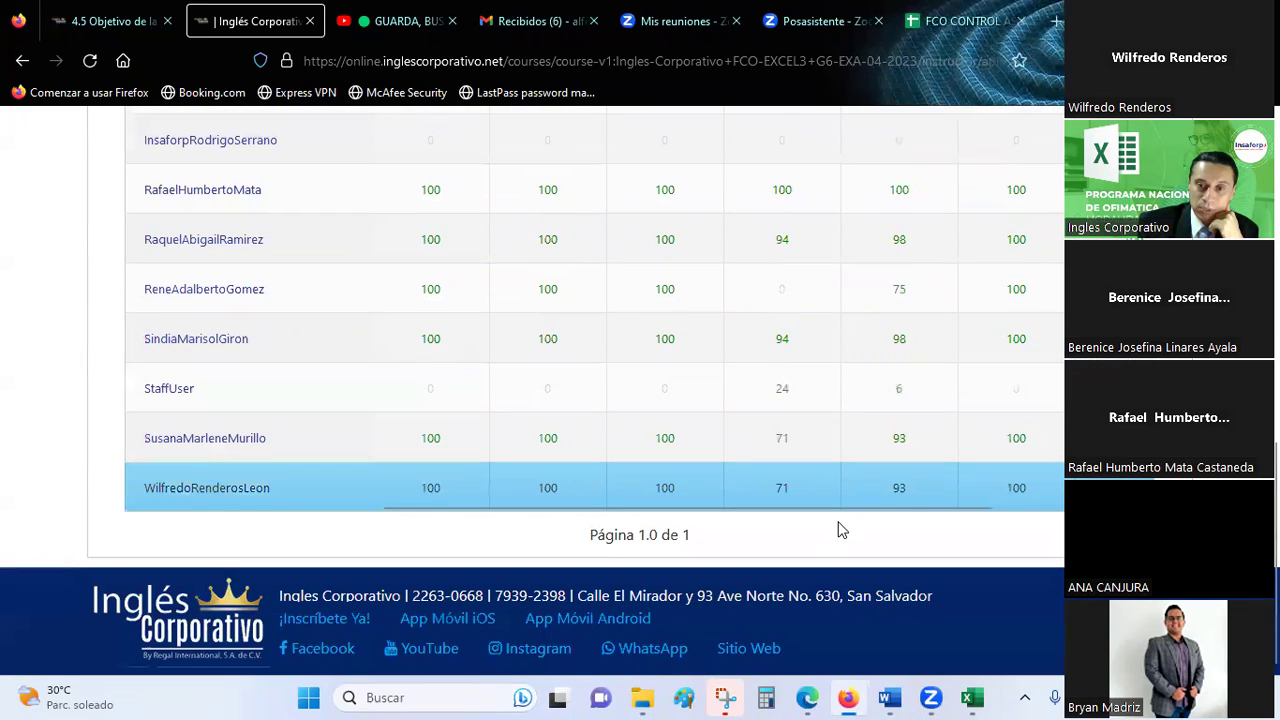
pyautogui.scroll(3, 797, 455)
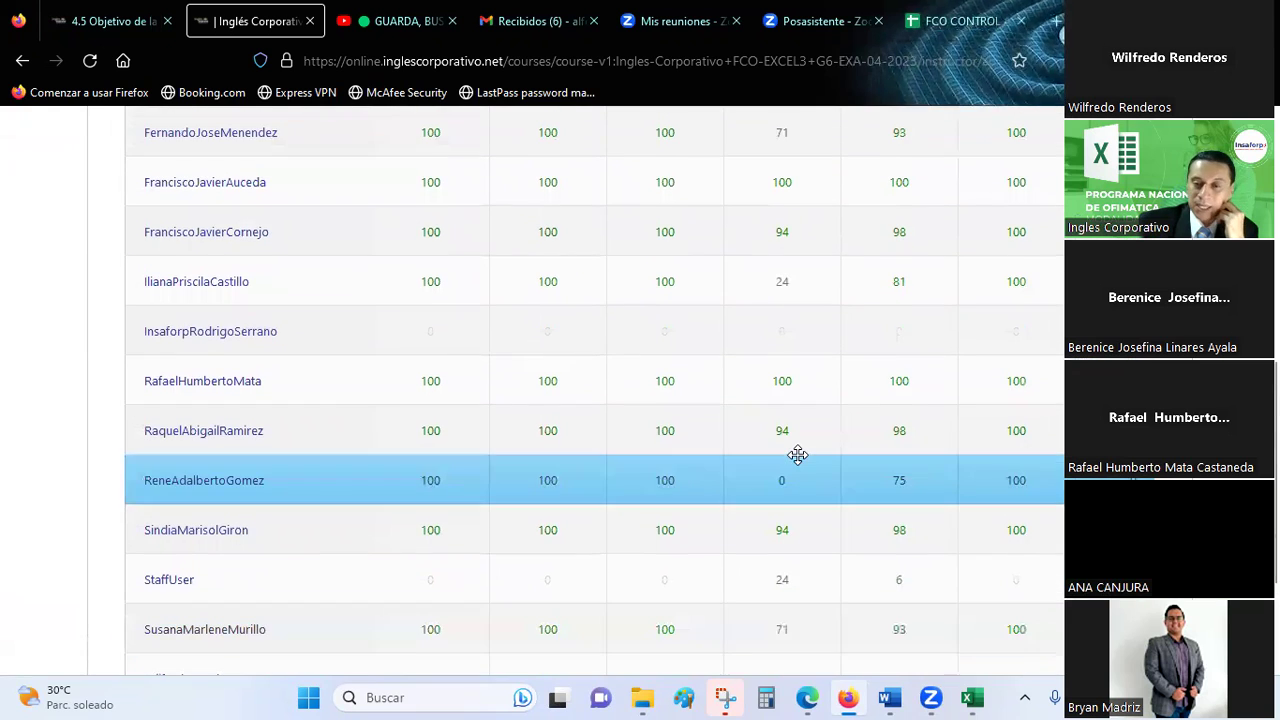
pyautogui.scroll(3, 797, 455)
pyautogui.scroll(3, 797, 451)
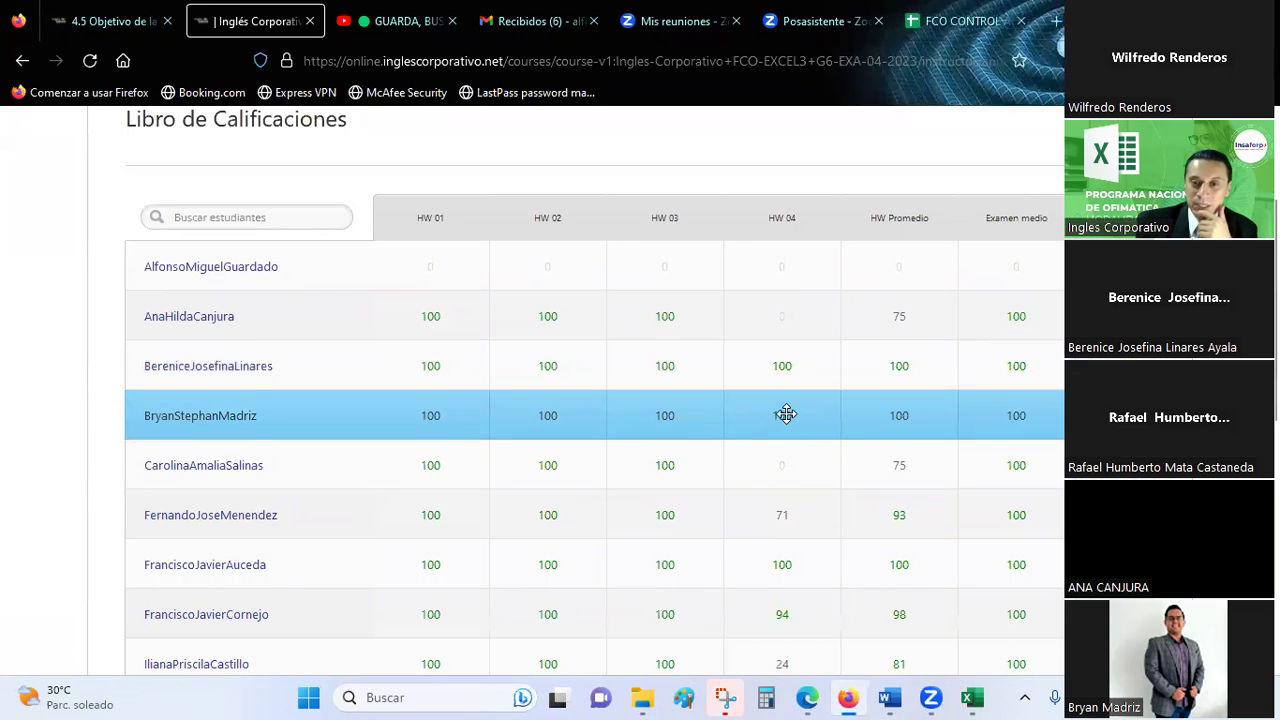
pyautogui.scroll(-5, 786, 414)
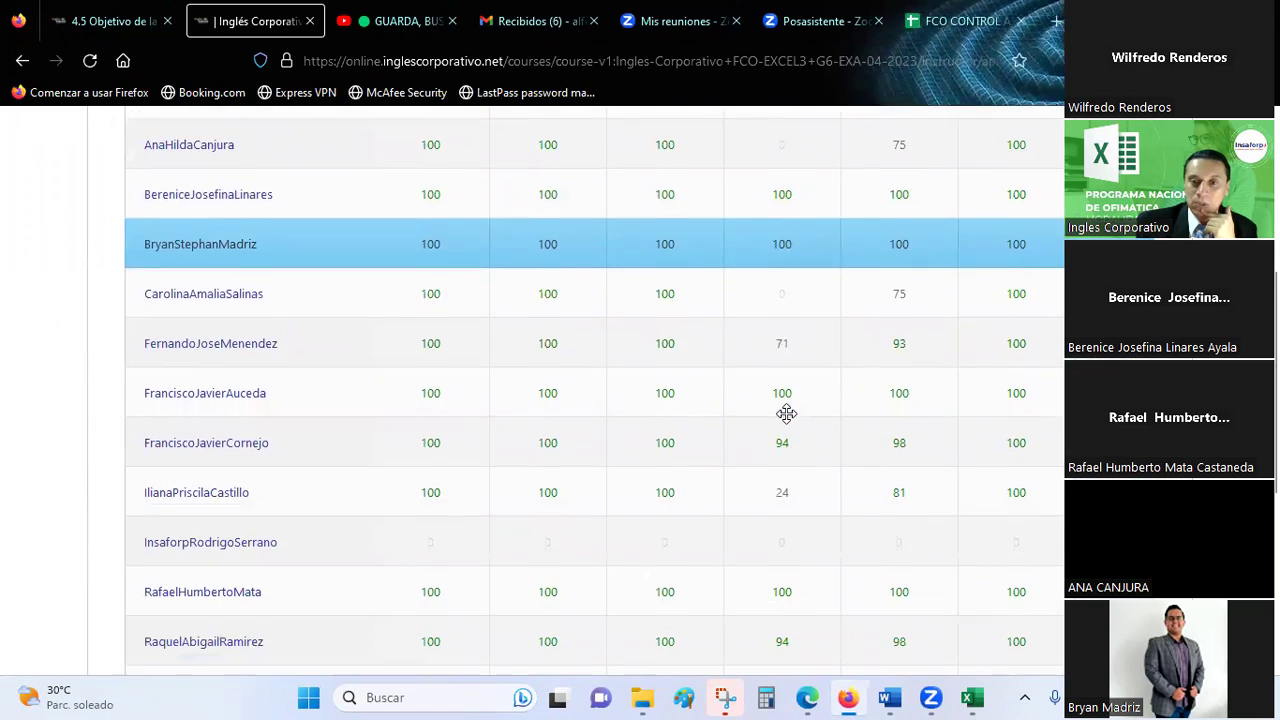
pyautogui.scroll(-2, 770, 470)
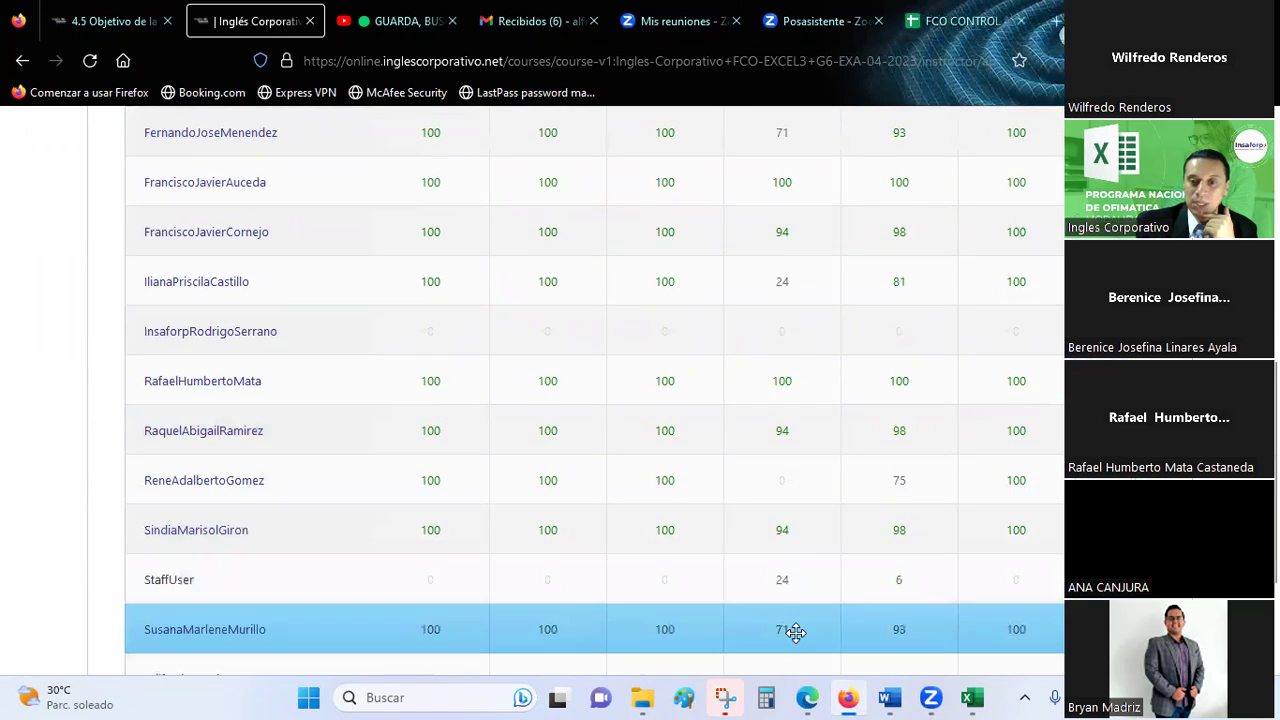
pyautogui.scroll(-3, 805, 430)
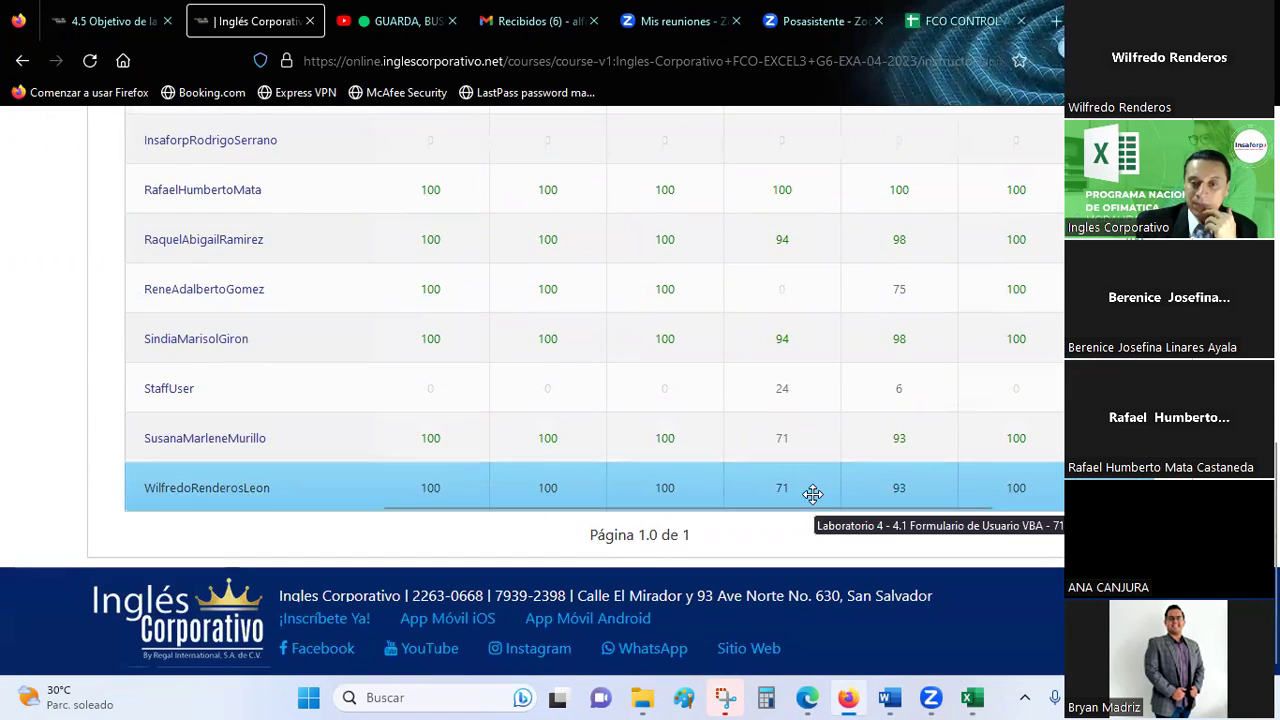
pyautogui.scroll(3, 808, 491)
pyautogui.scroll(4, 805, 488)
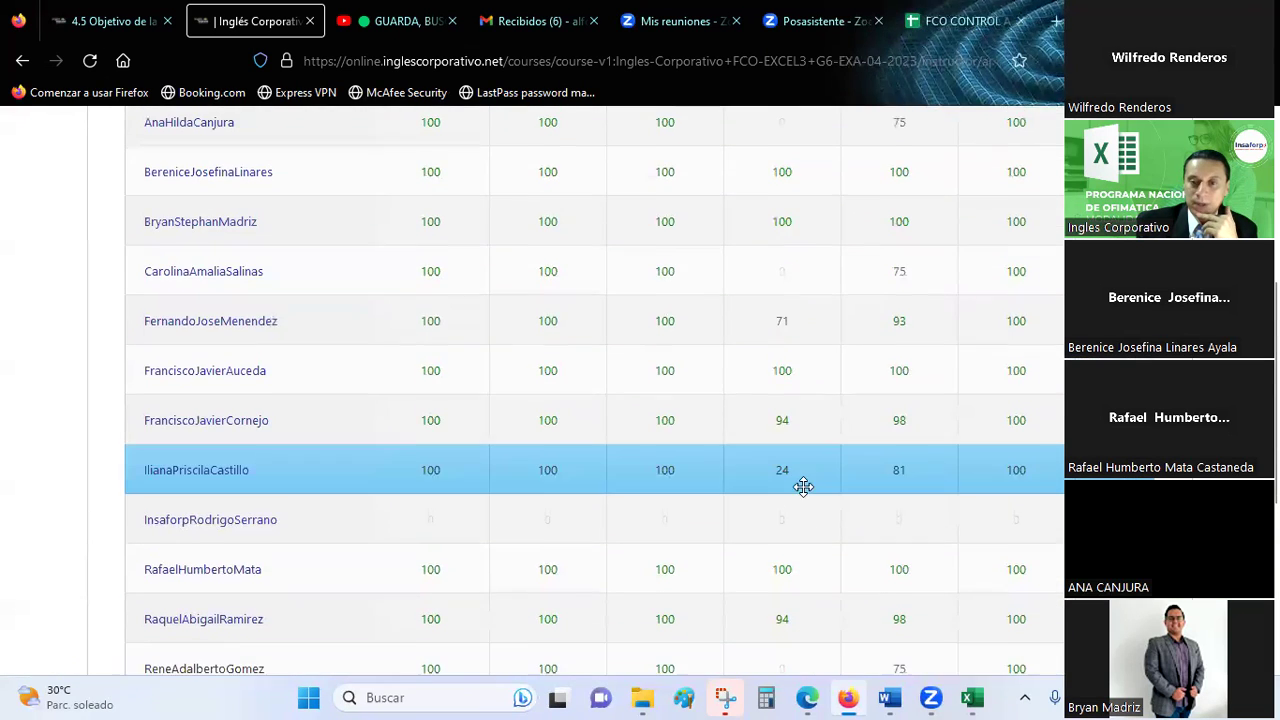
pyautogui.scroll(3, 800, 480)
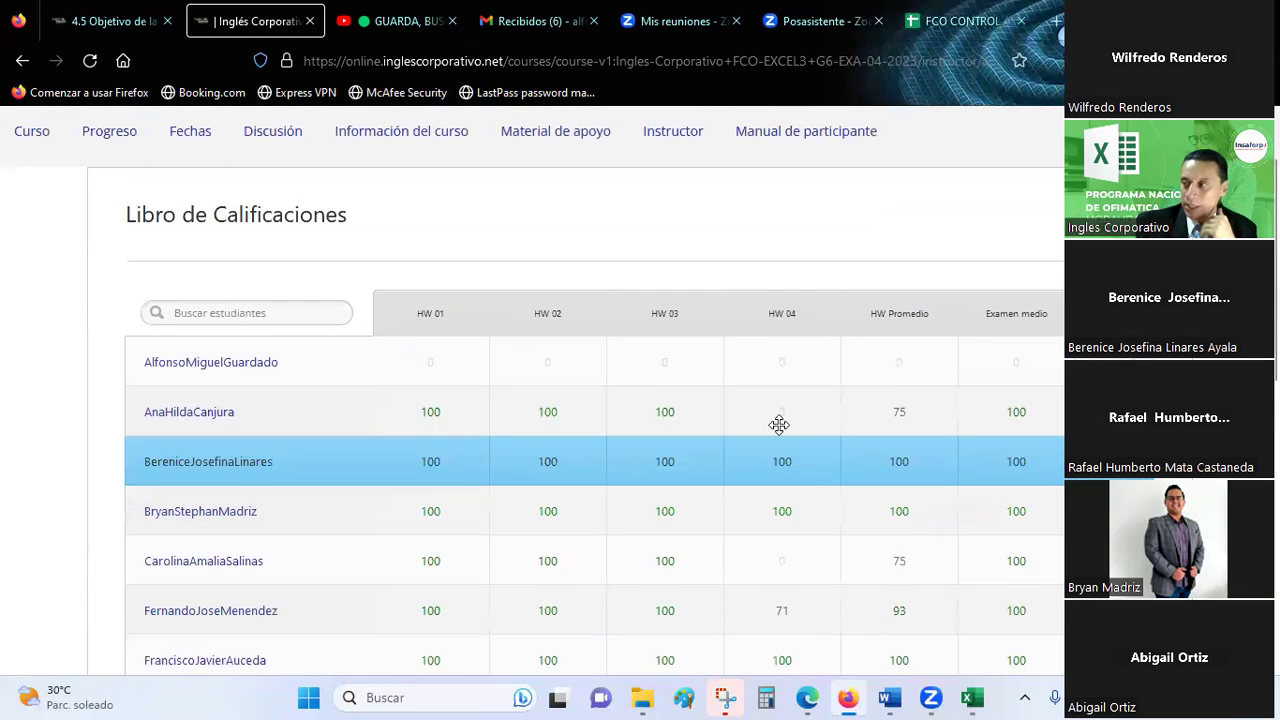
pyautogui.click(935, 21)
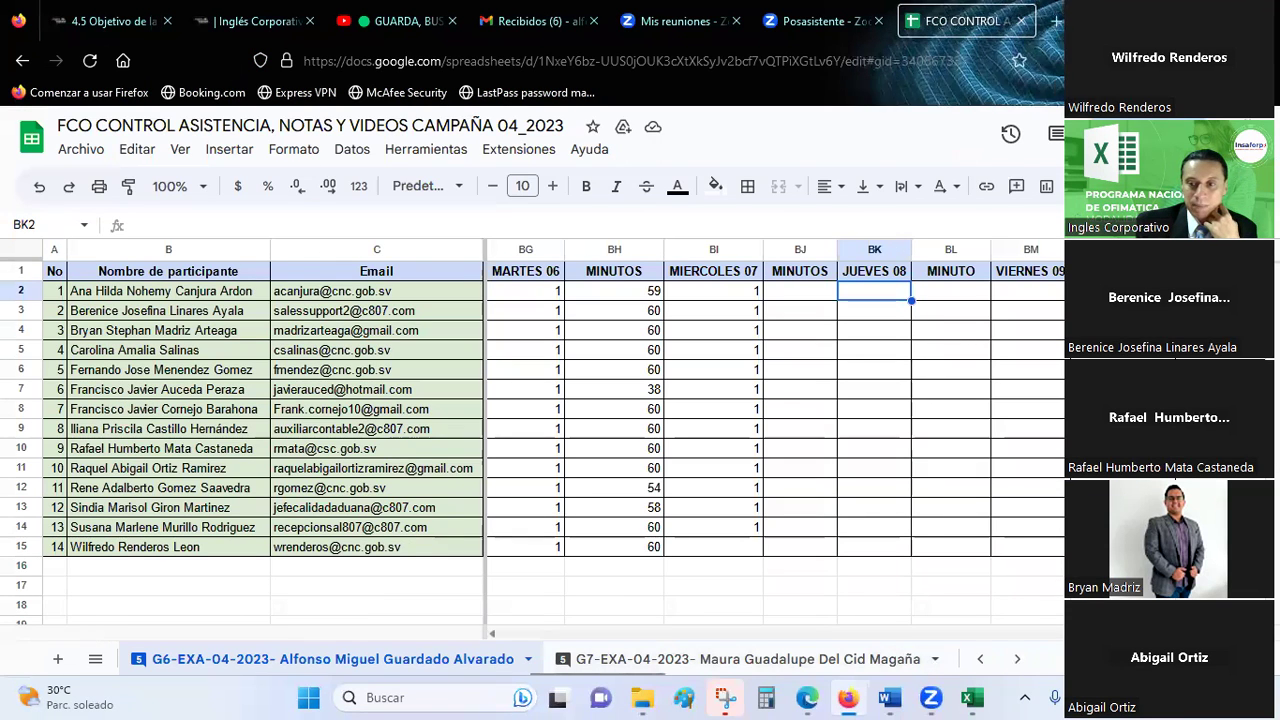
pyautogui.hscroll(1, 775, 420)
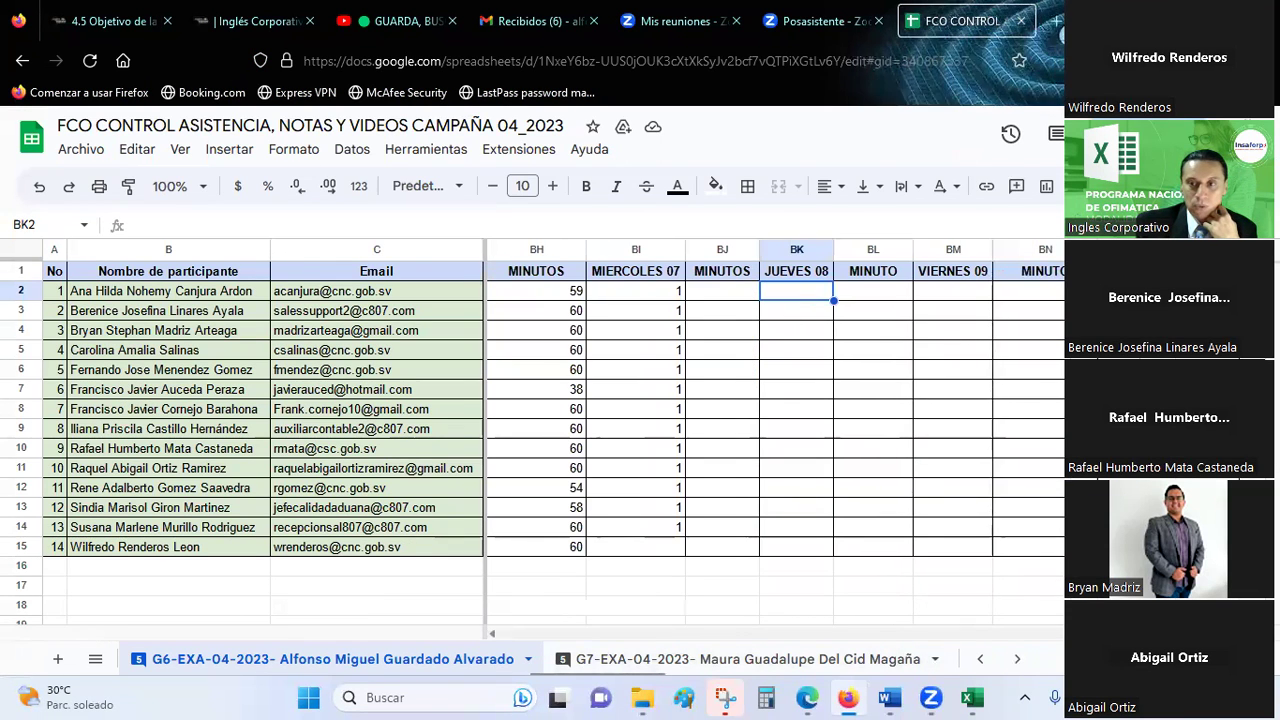
pyautogui.hscroll(3, 775, 420)
pyautogui.hscroll(1, 775, 420)
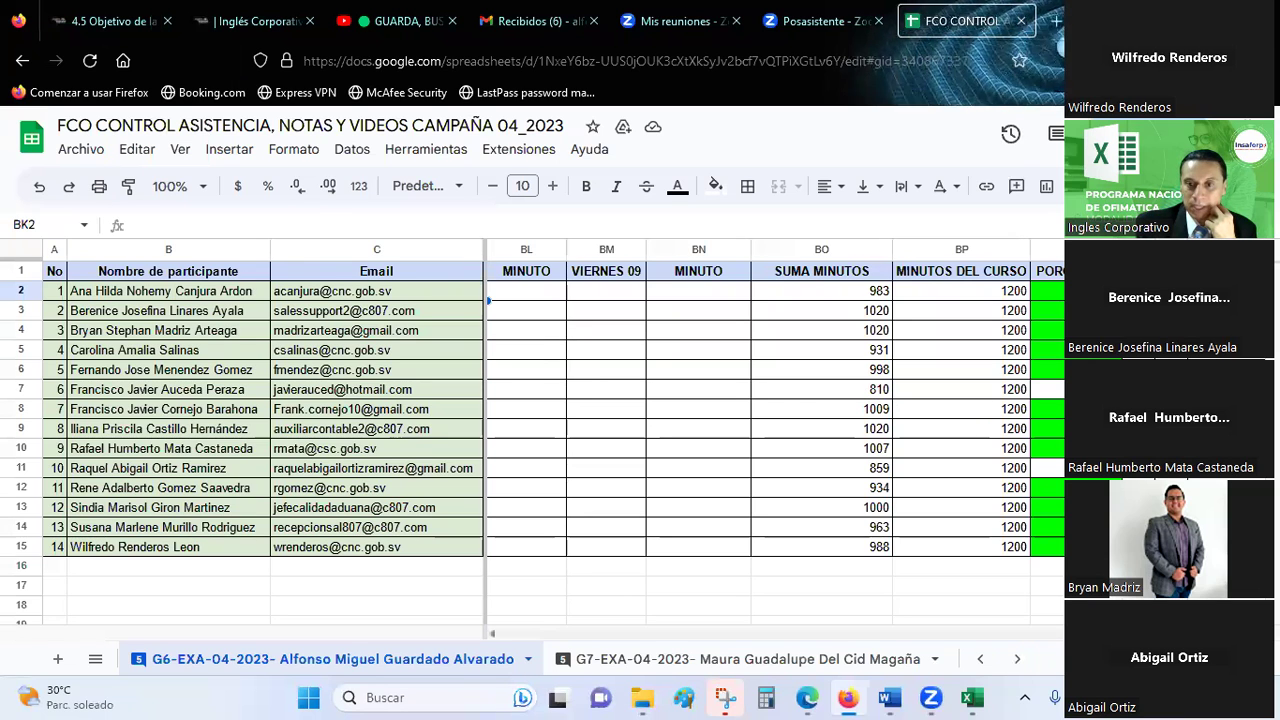
pyautogui.hscroll(-3, 775, 410)
pyautogui.hscroll(-2, 775, 410)
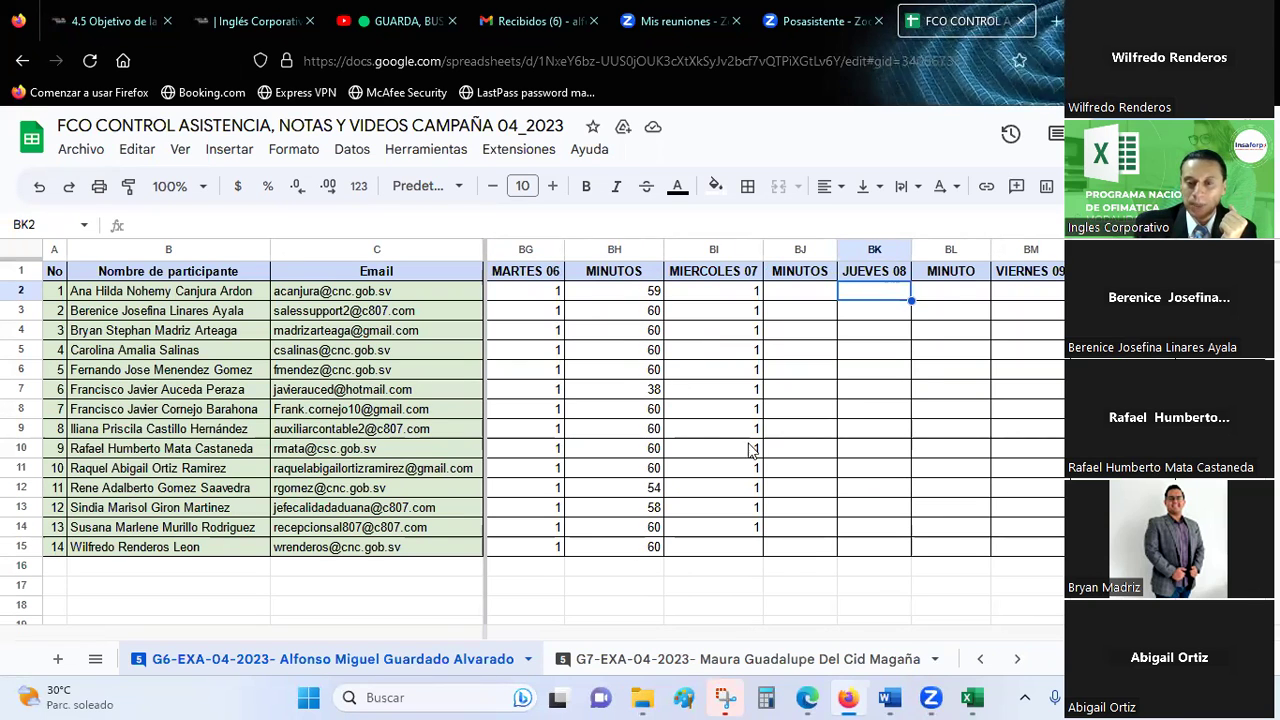
pyautogui.hscroll(5, 492, 633)
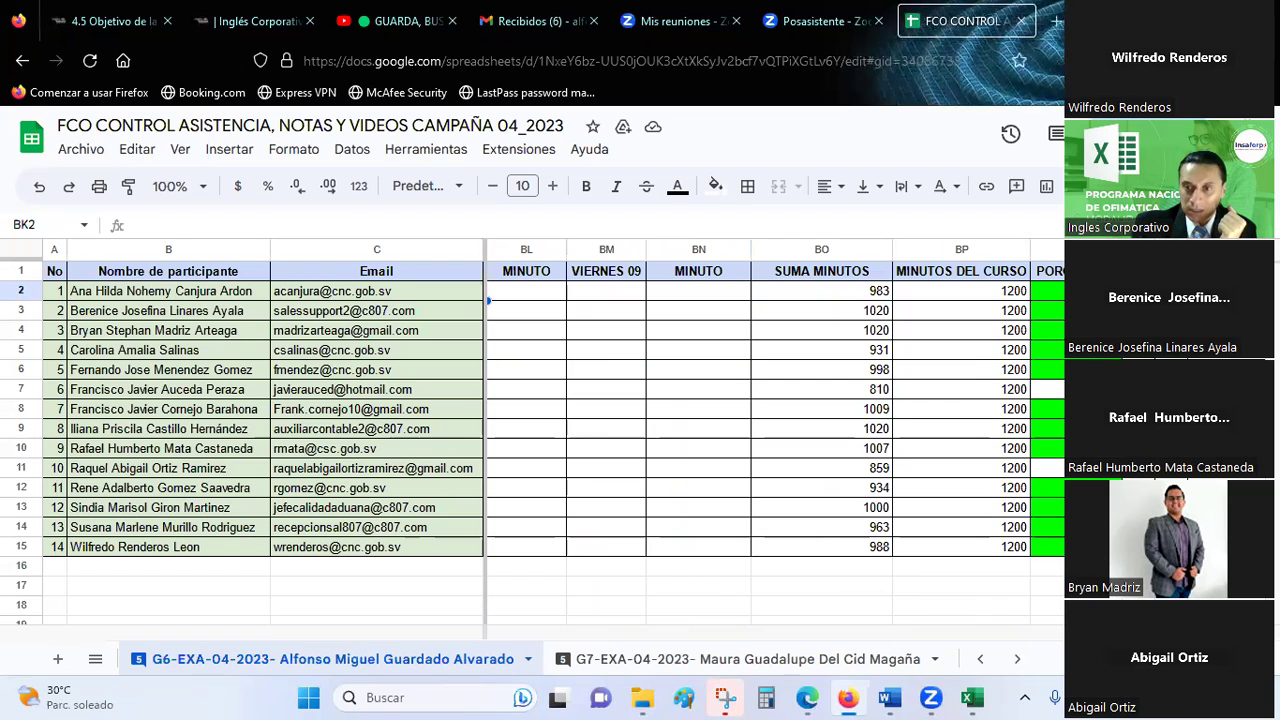
pyautogui.click(1047, 350)
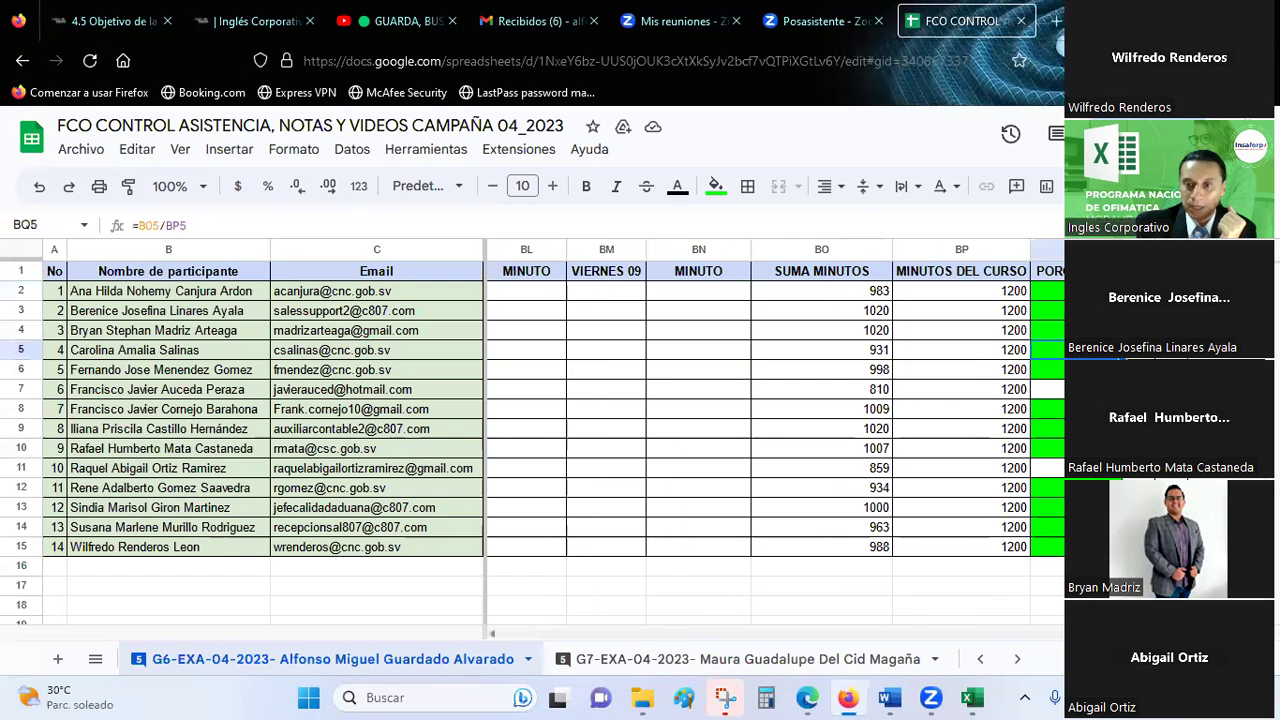
pyautogui.click(1047, 468)
pyautogui.click(1057, 389)
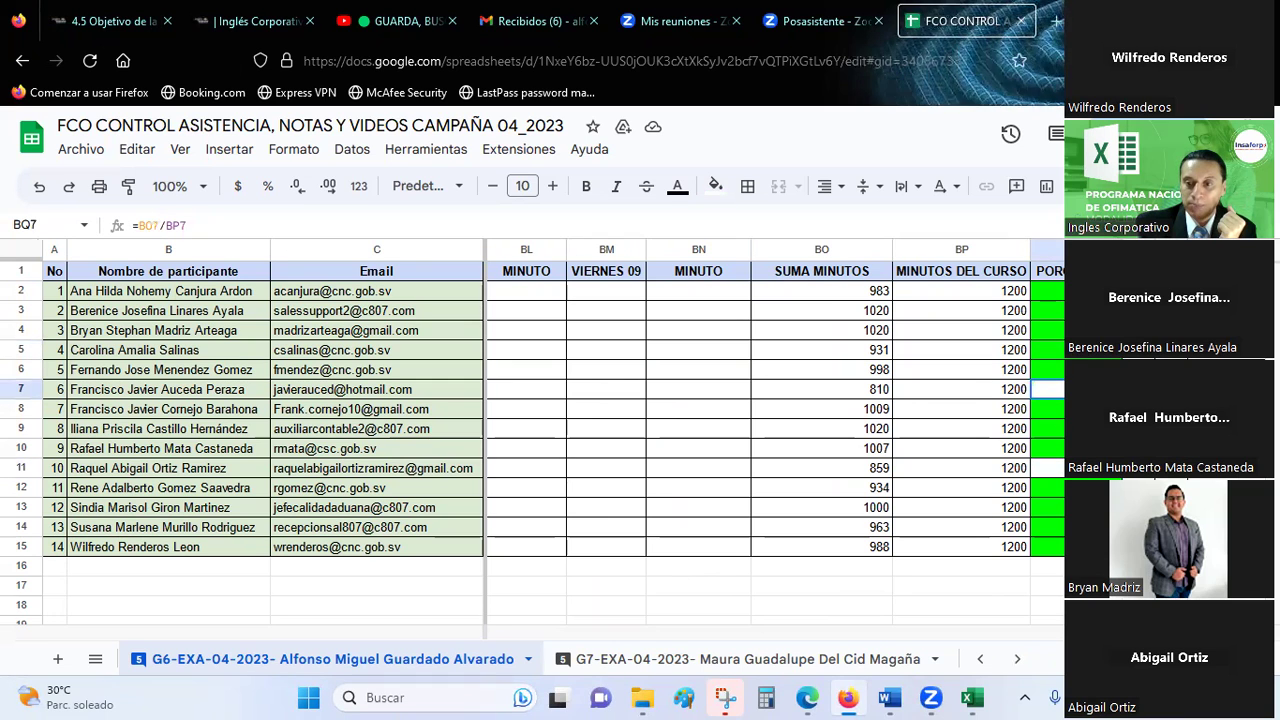
pyautogui.hscroll(-5, 760, 420)
pyautogui.hscroll(2, 760, 420)
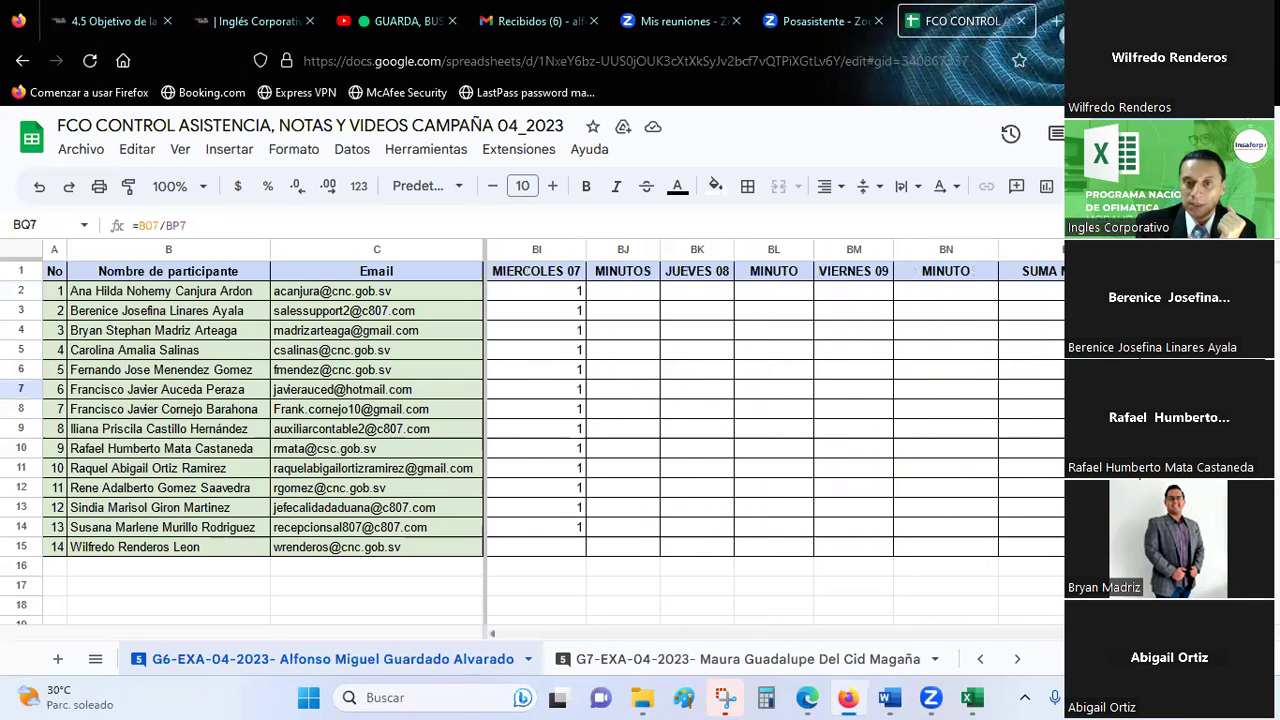
pyautogui.click(648, 300)
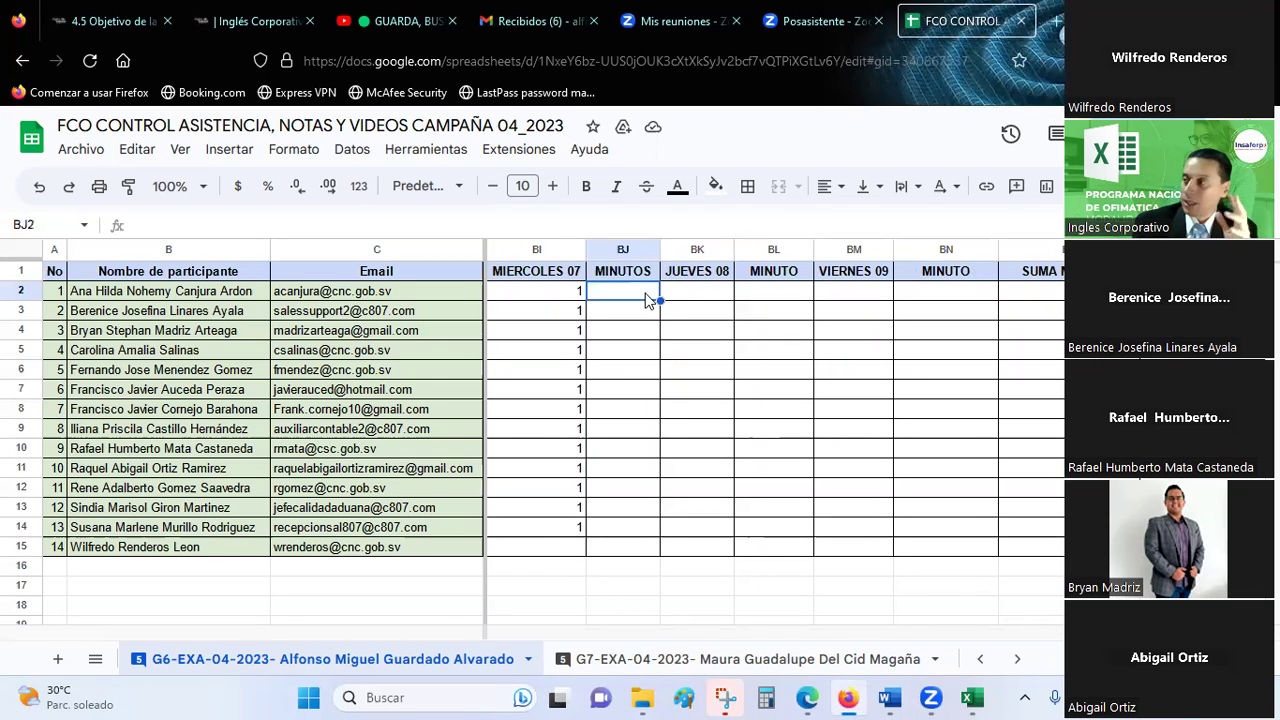
# Clear a stray 1 from BJ2 and mark the first three participants with 1 in JUEVES 08
pyautogui.write('1')
pyautogui.press('Return')
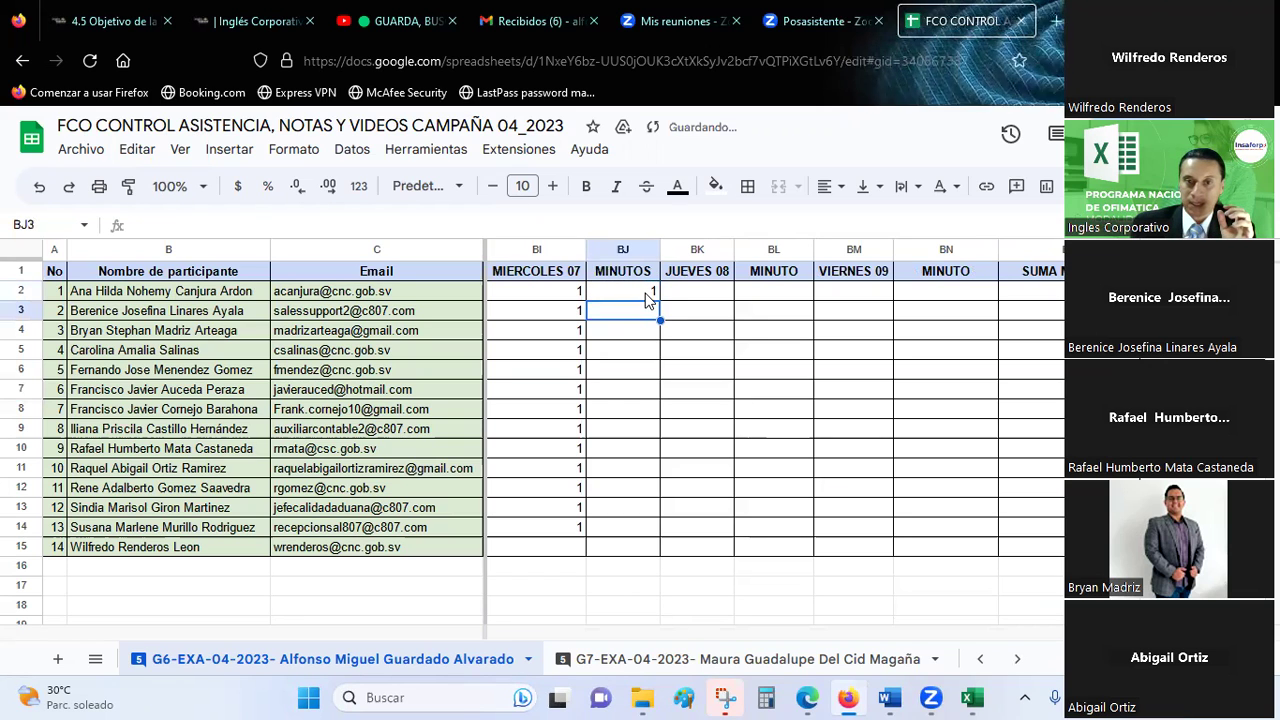
pyautogui.click(646, 294)
pyautogui.press('Delete')
pyautogui.press('Right')
pyautogui.write('1')
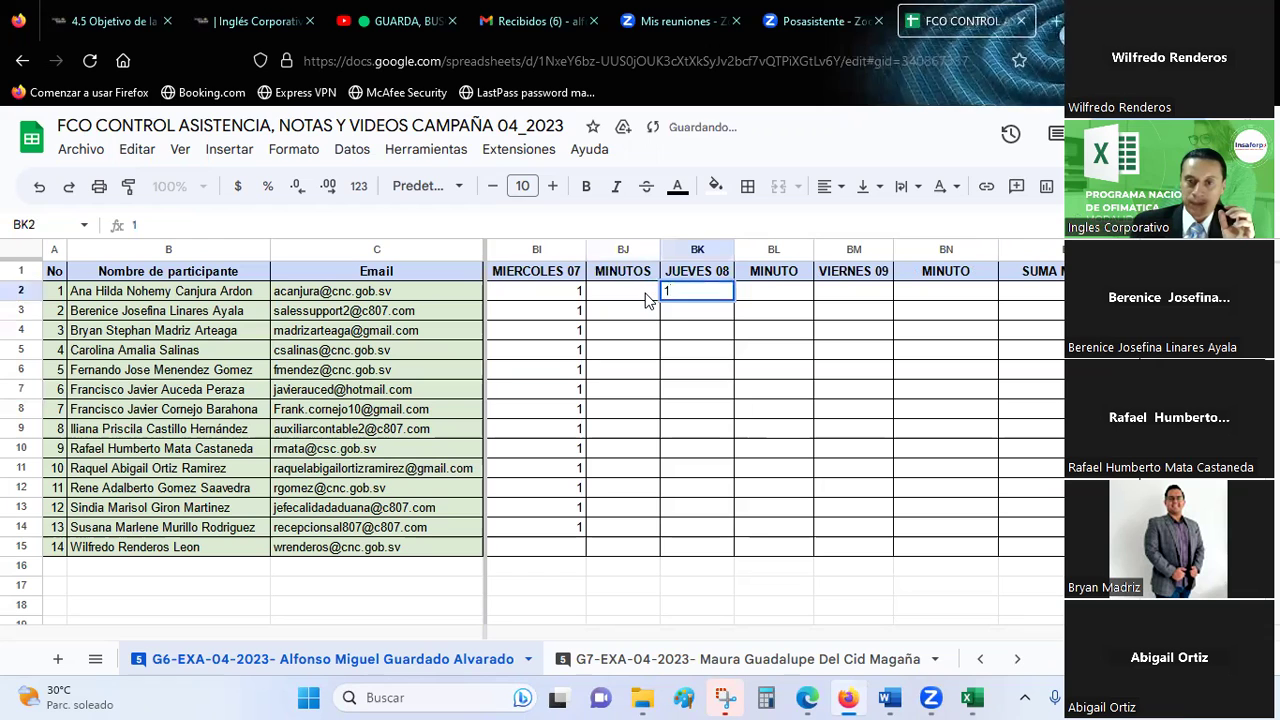
pyautogui.press('Return')
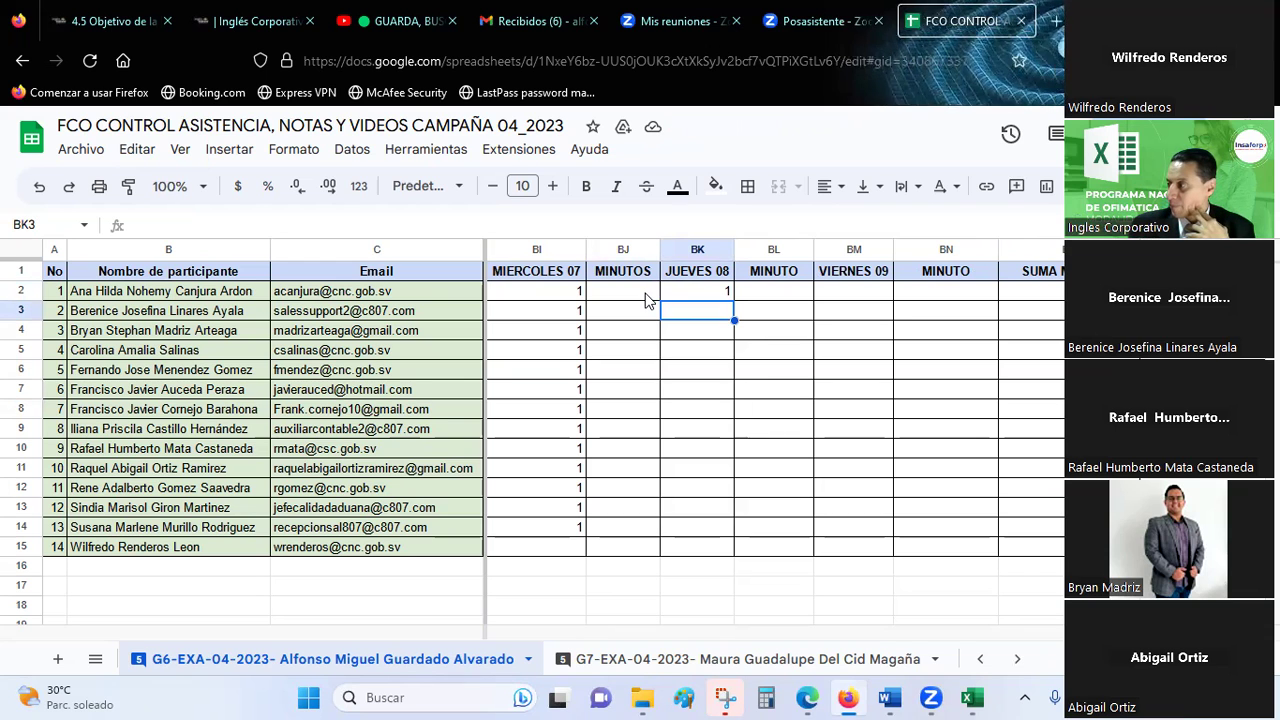
pyautogui.write('1')
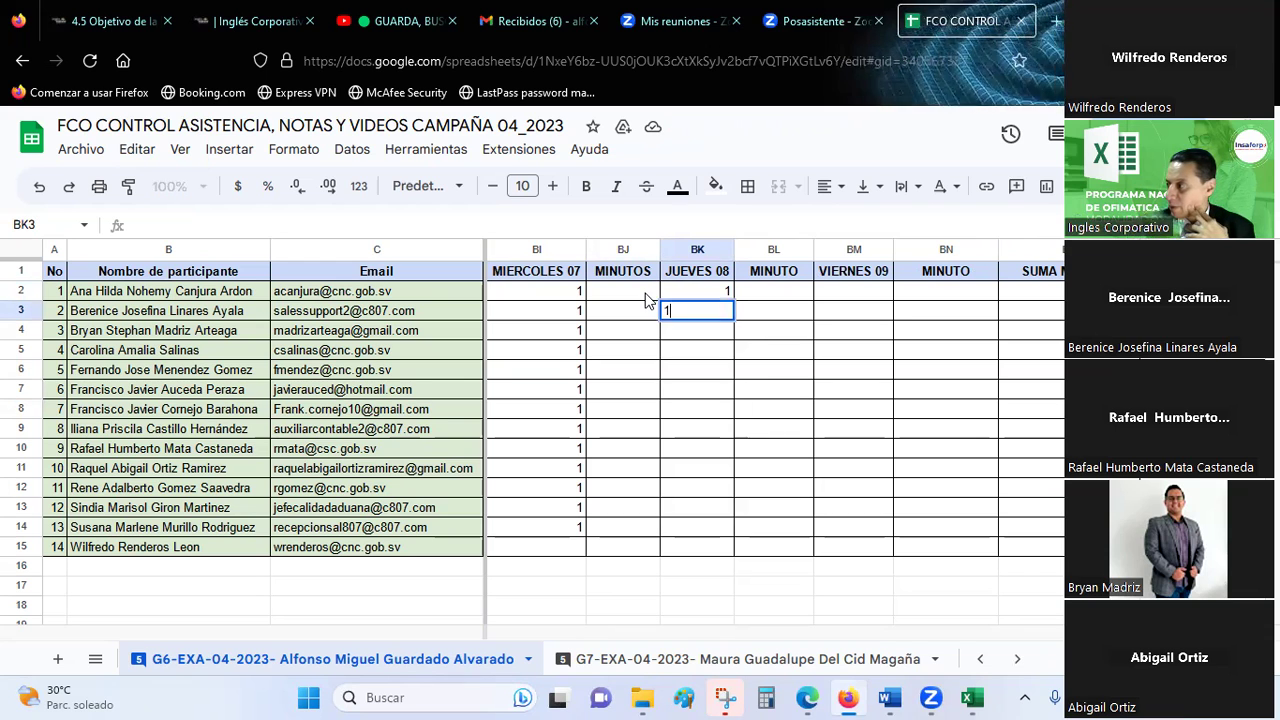
pyautogui.press('Return')
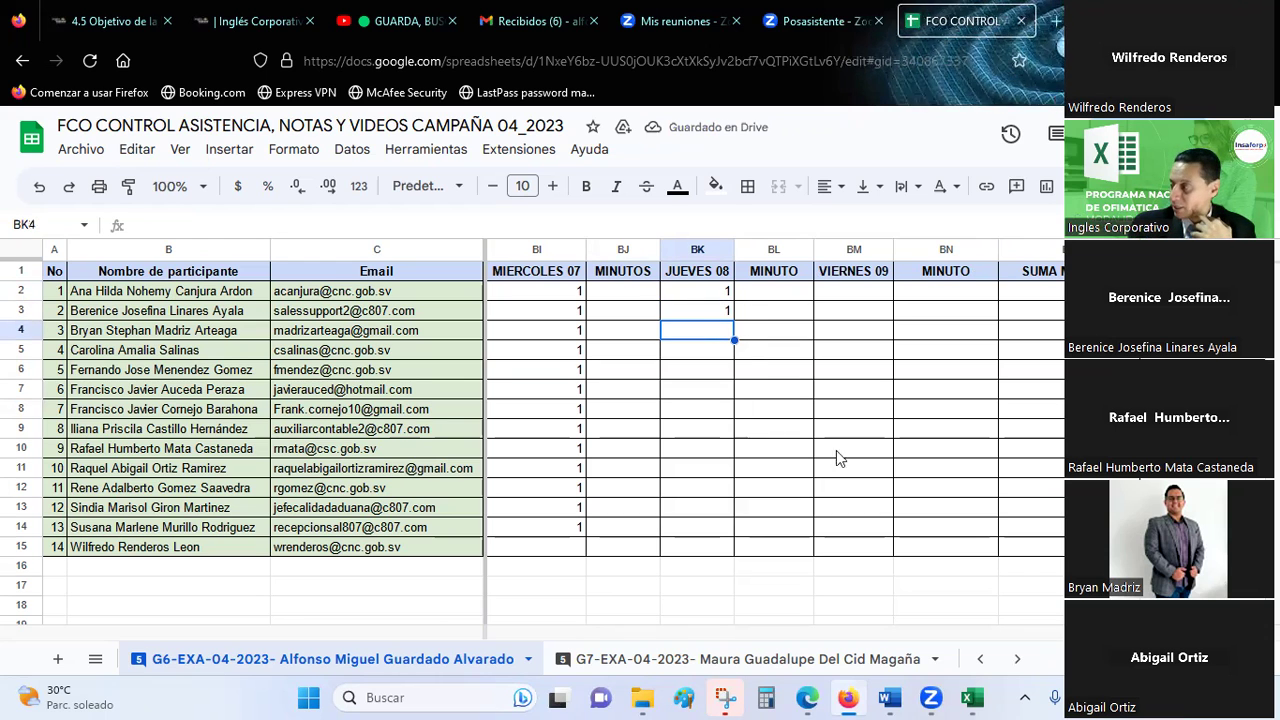
pyautogui.write('1')
pyautogui.press('Return')
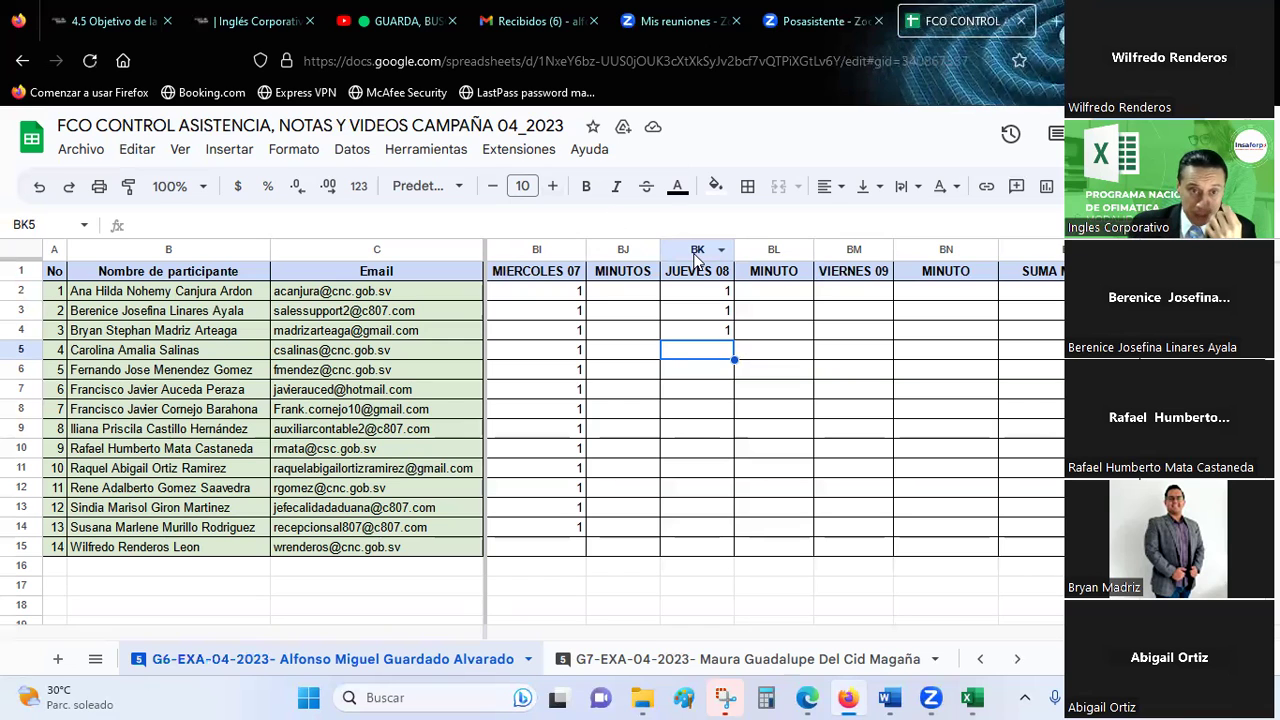
# Enter 0 for the fourth participant and 1 for participants five through ten
pyautogui.write('0')
pyautogui.press('Return')
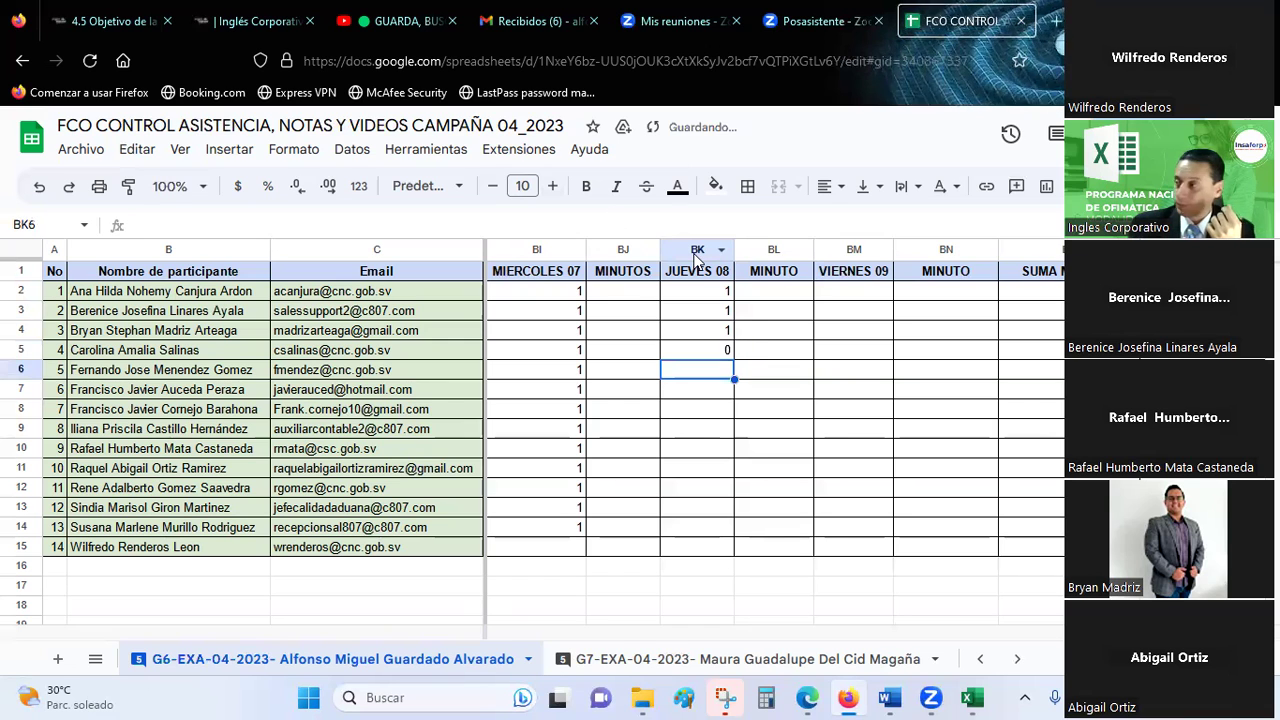
pyautogui.write('1')
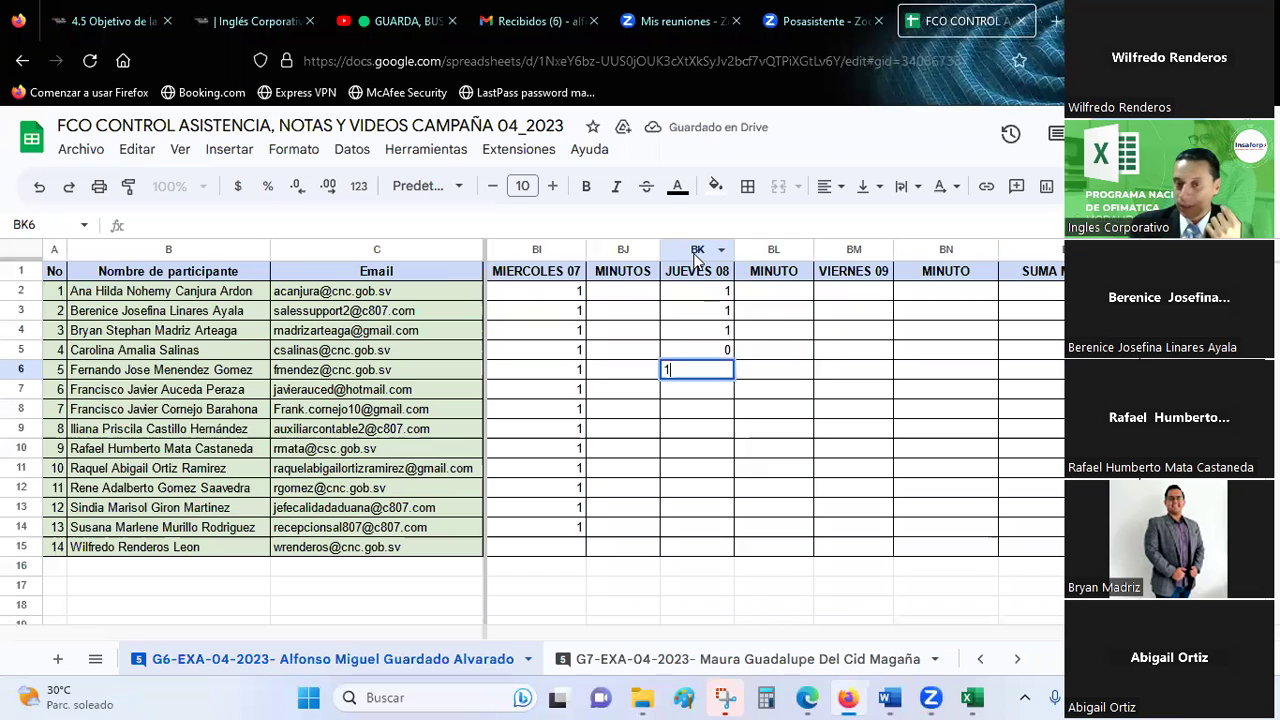
pyautogui.press('Return')
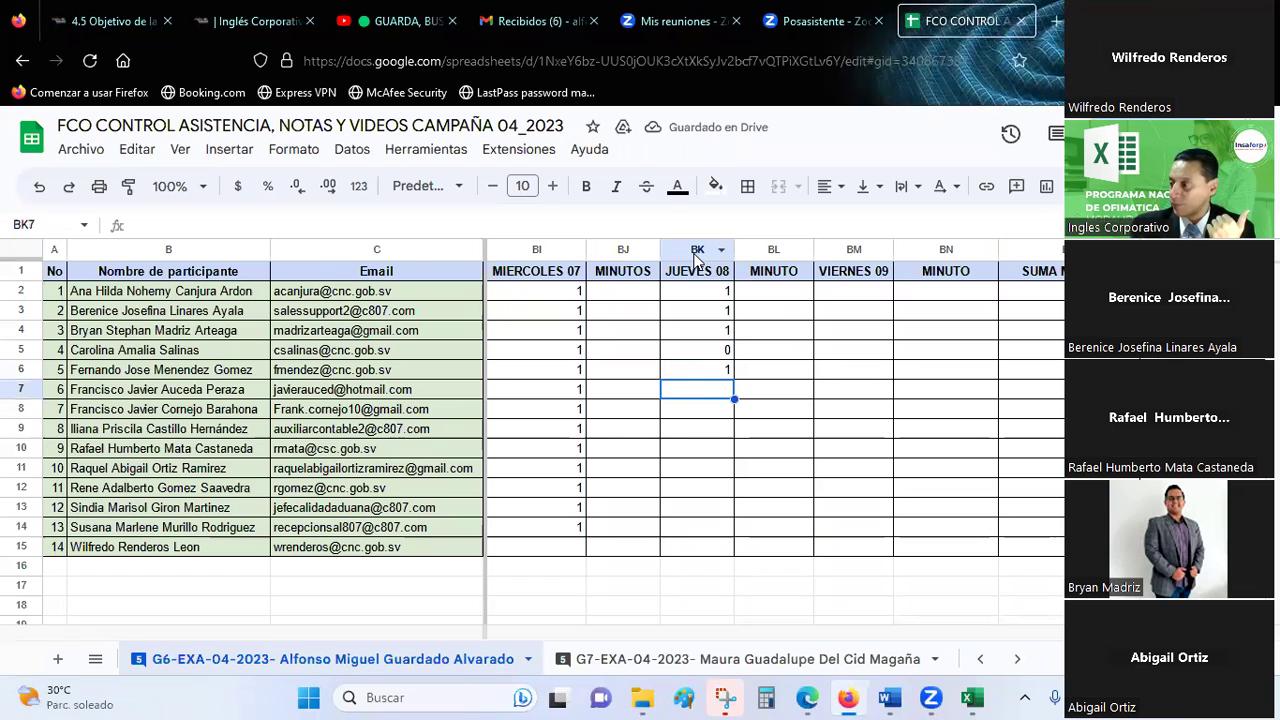
pyautogui.write('1')
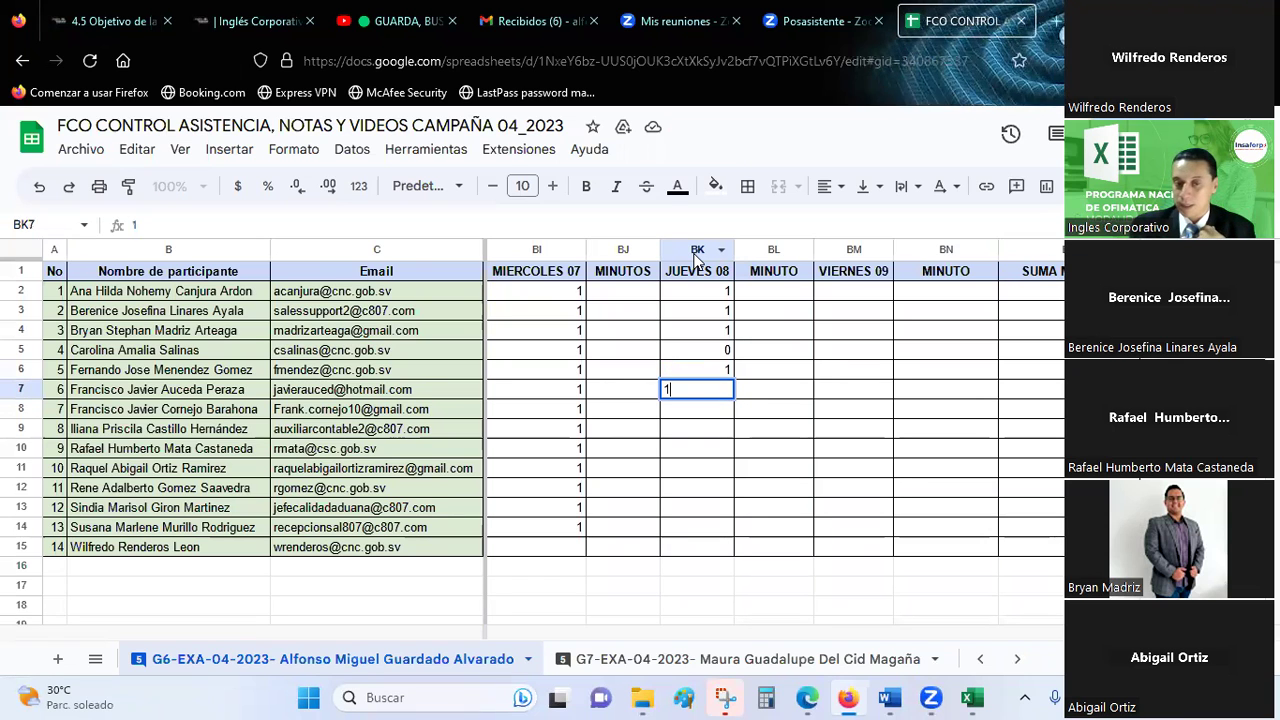
pyautogui.press('Return')
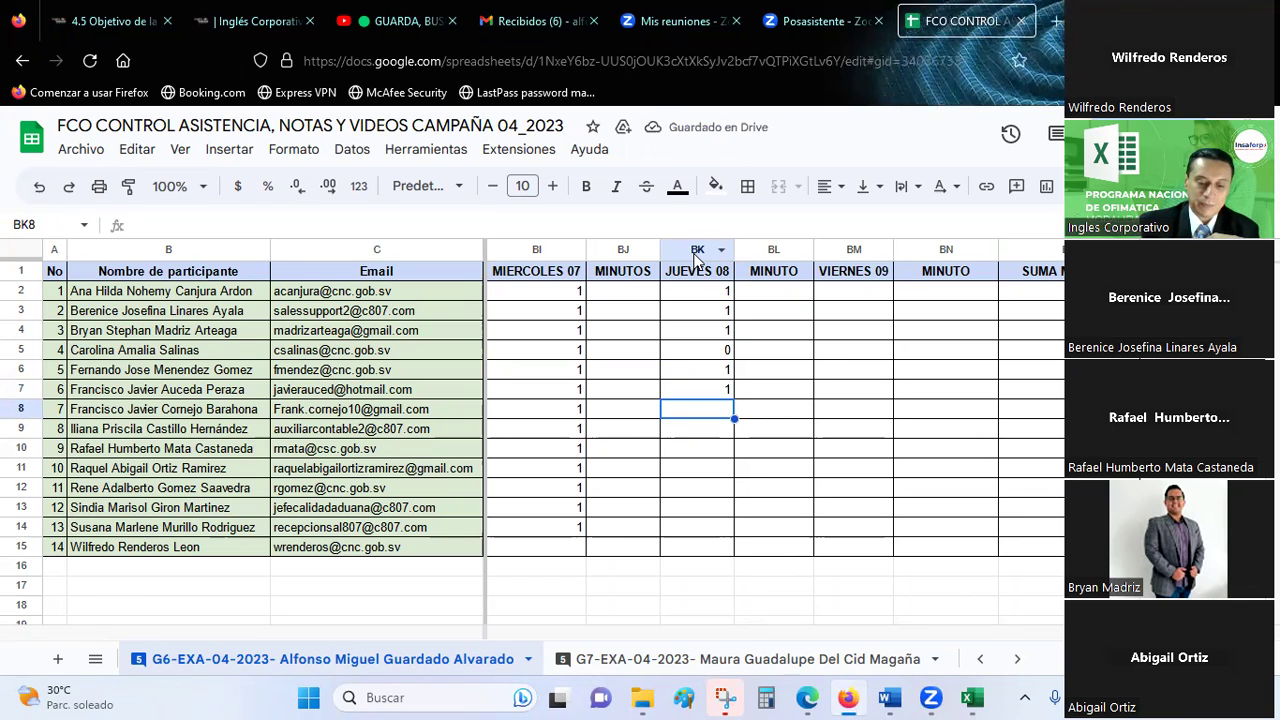
pyautogui.write('1')
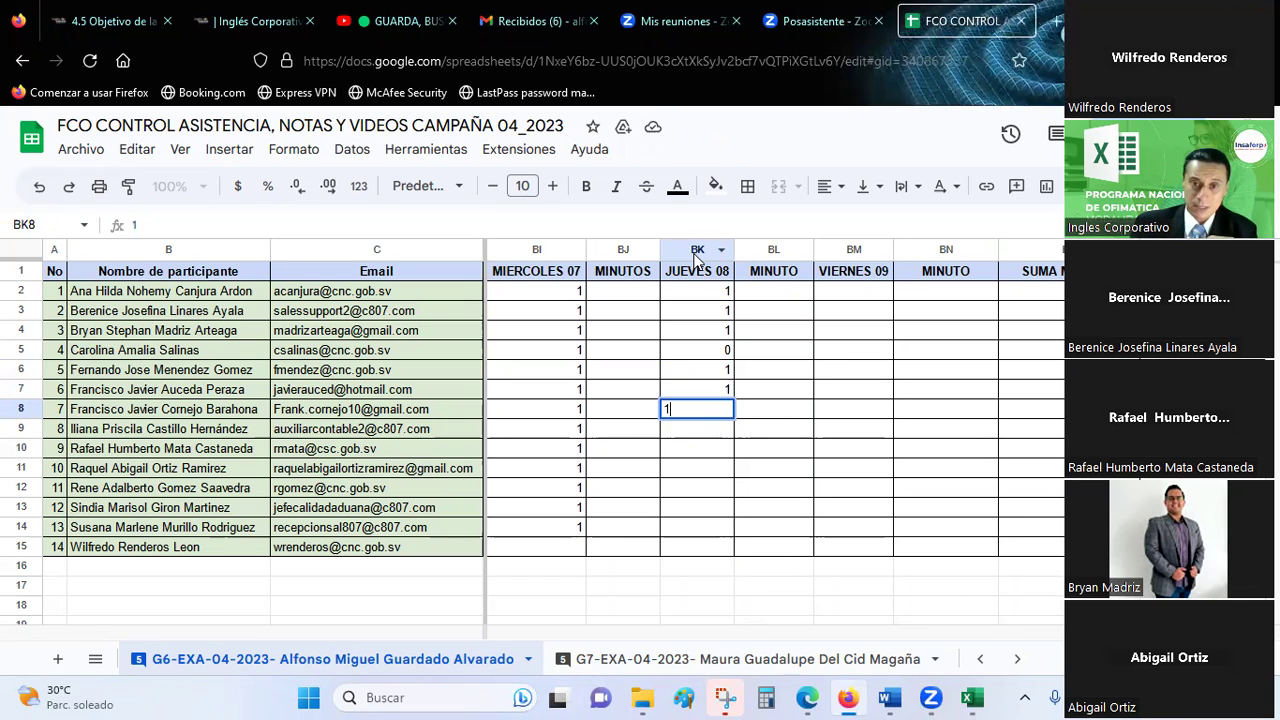
pyautogui.press('Return')
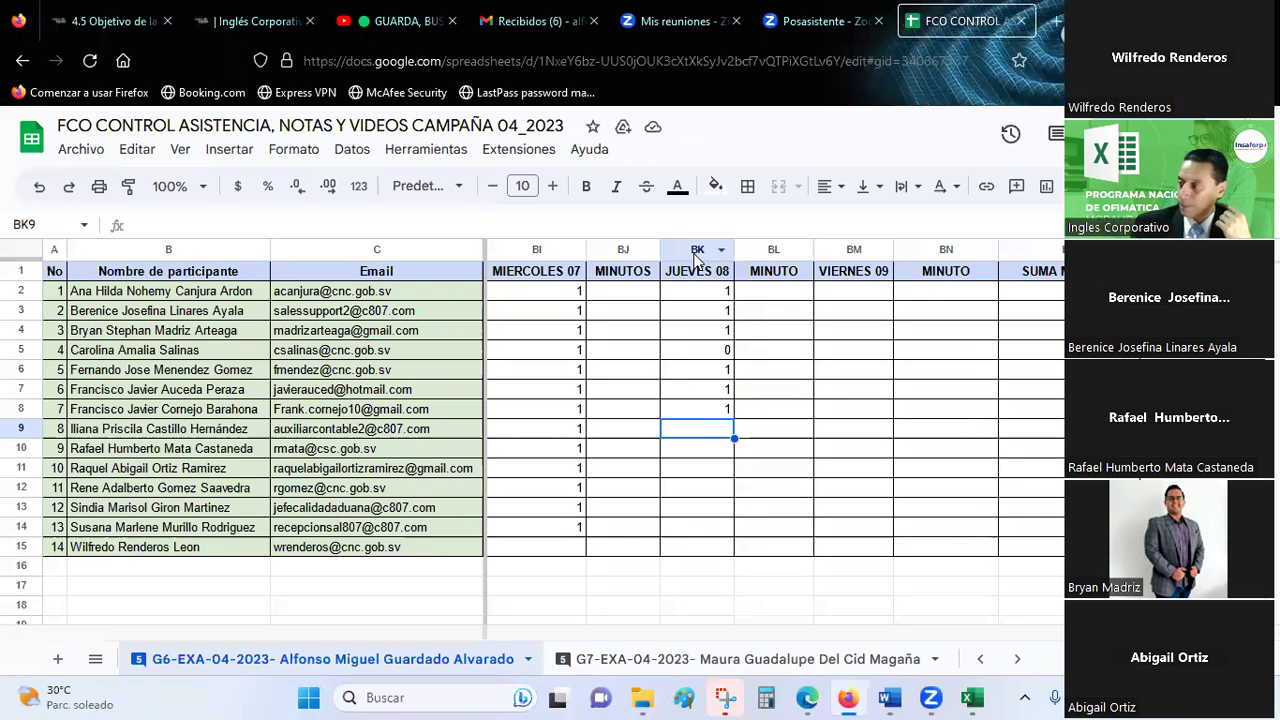
pyautogui.write('1')
pyautogui.press('Return')
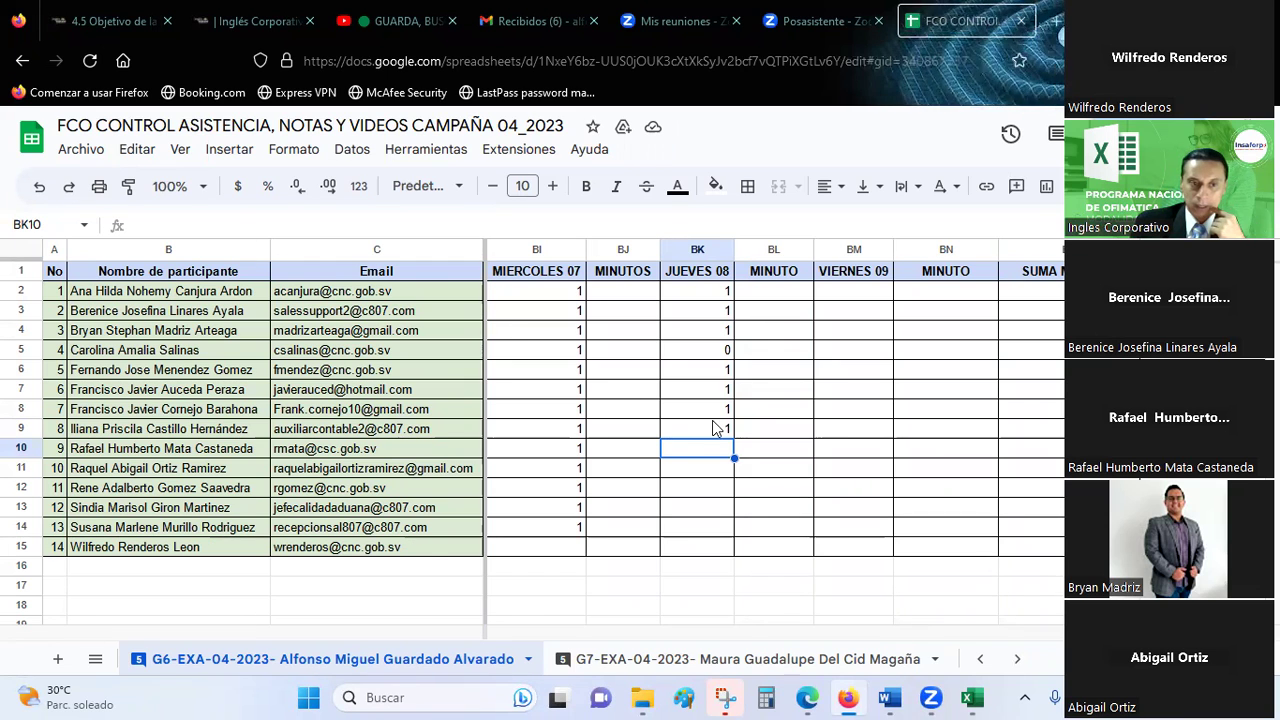
pyautogui.write('1')
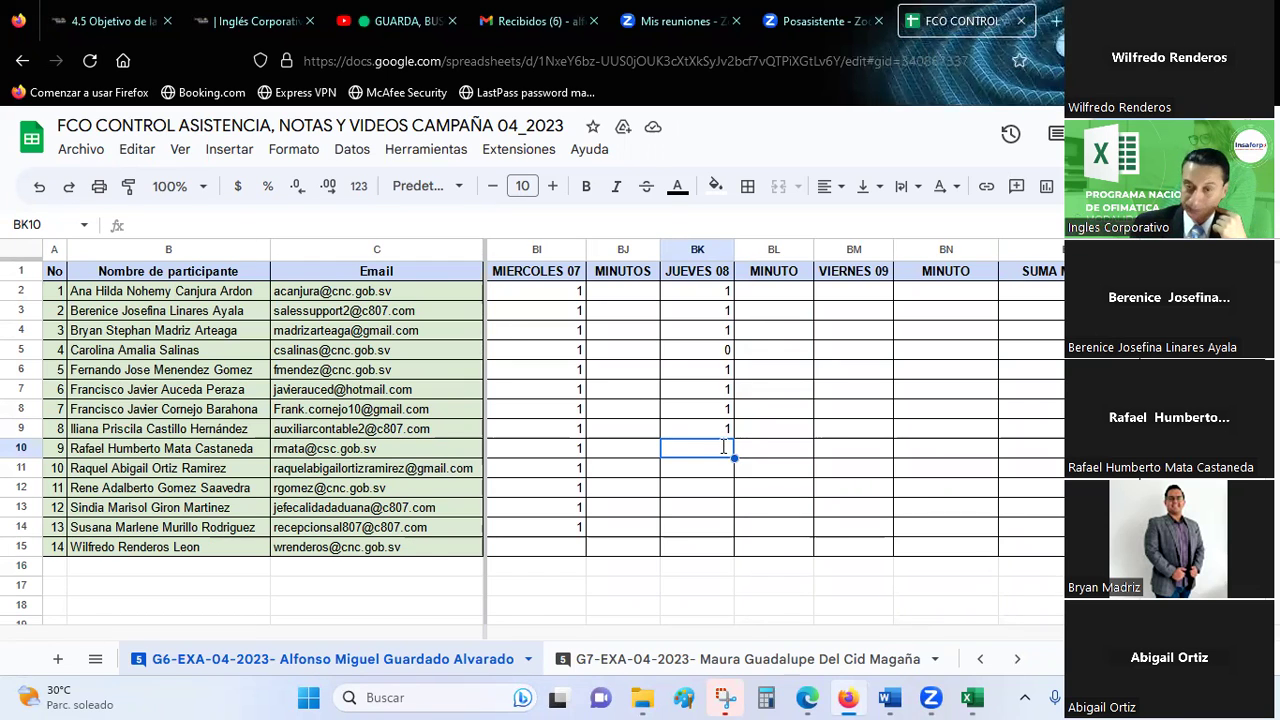
pyautogui.press('Return')
pyautogui.write('1')
pyautogui.press('Return')
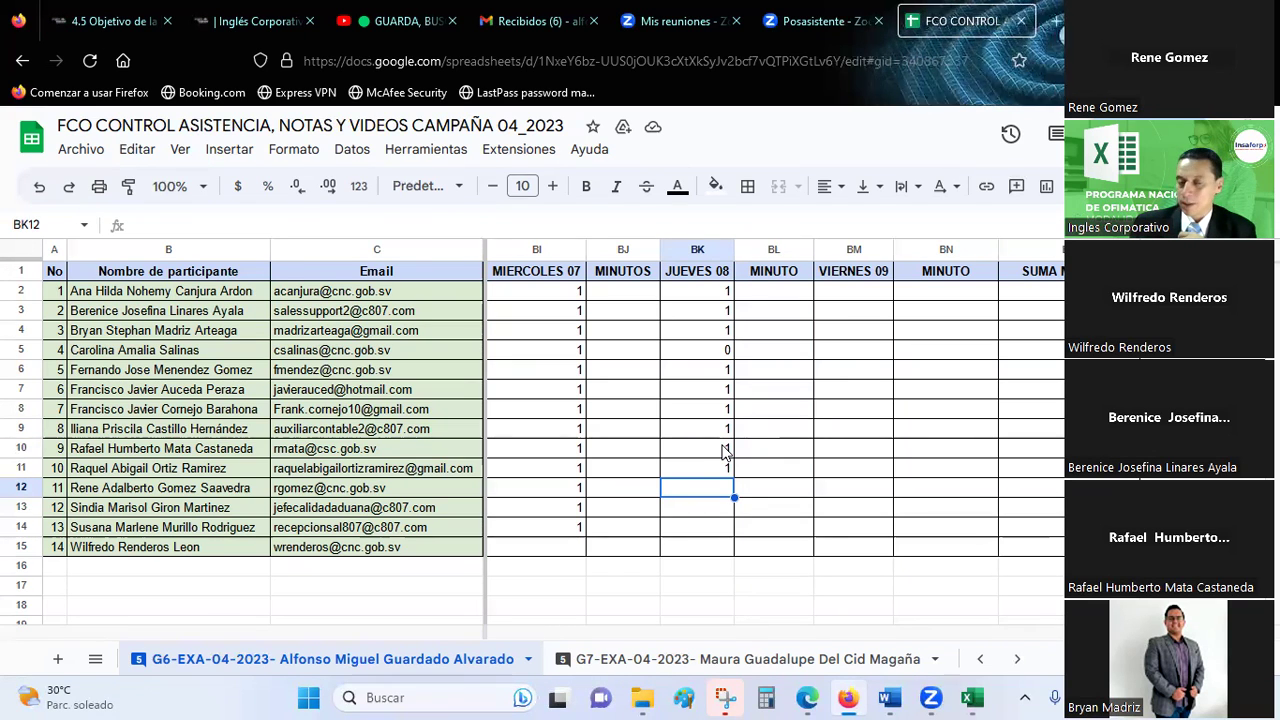
# Change row 5's 0 to 1 and fill 1 into the remaining cells through row 15
pyautogui.press('Up')
pyautogui.press('Up')
pyautogui.press('Up')
pyautogui.press('Up')
pyautogui.press('Up')
pyautogui.press('Up')
pyautogui.press('Up')
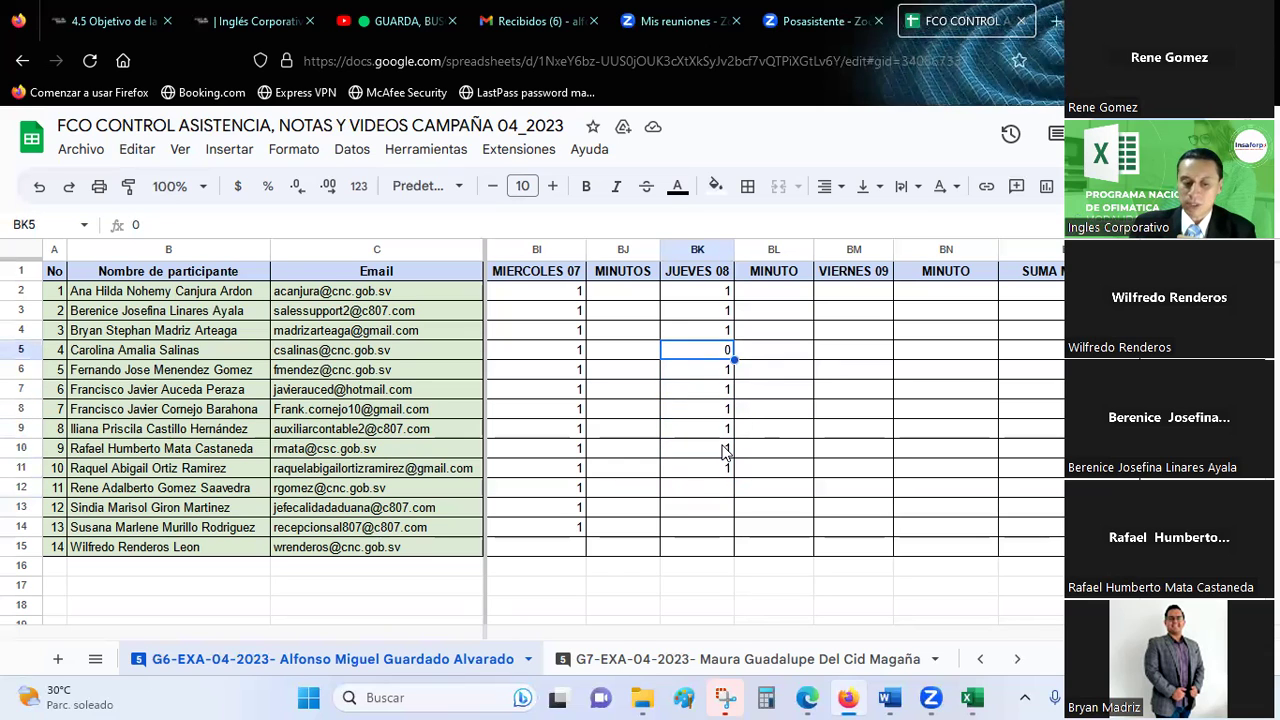
pyautogui.press('Down')
pyautogui.press('Down')
pyautogui.press('Down')
pyautogui.press('Down')
pyautogui.press('Down')
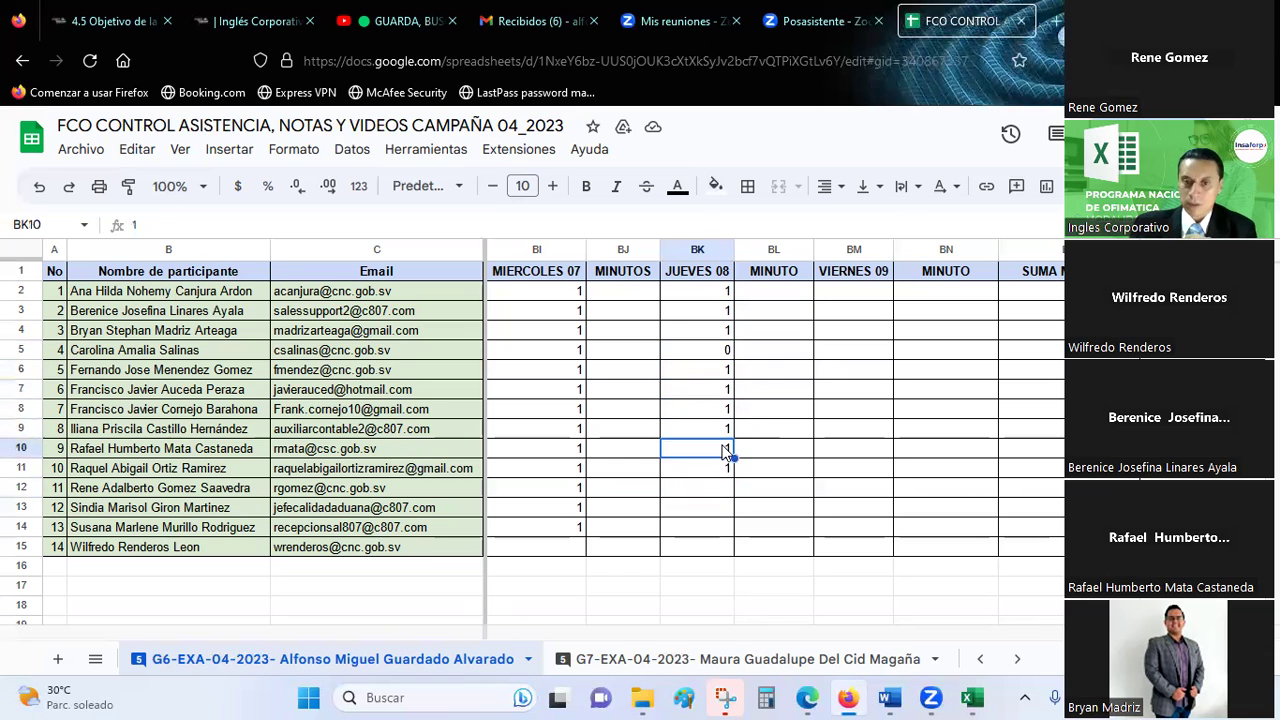
pyautogui.press('Down')
pyautogui.press('Down')
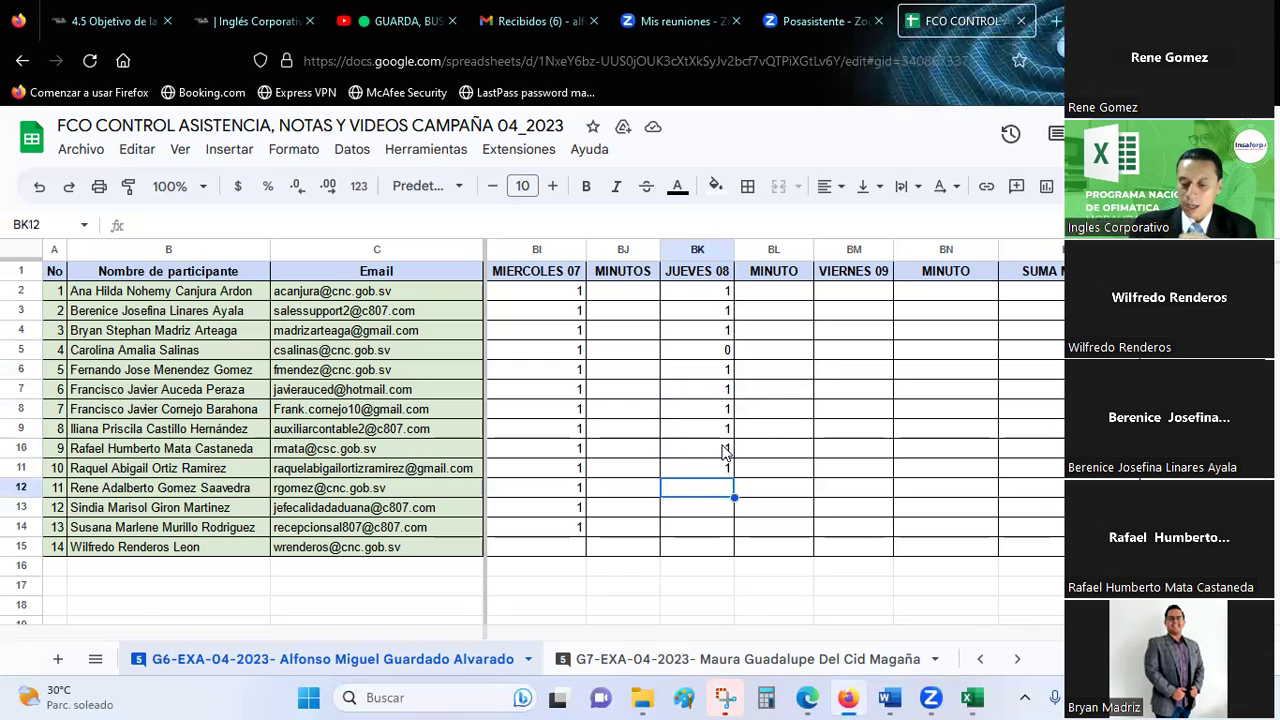
pyautogui.write('1')
pyautogui.press('Return')
pyautogui.press('Up')
pyautogui.press('Up')
pyautogui.press('Up')
pyautogui.press('Up')
pyautogui.press('Up')
pyautogui.press('Up')
pyautogui.press('Up')
pyautogui.press('Up')
pyautogui.write('1')
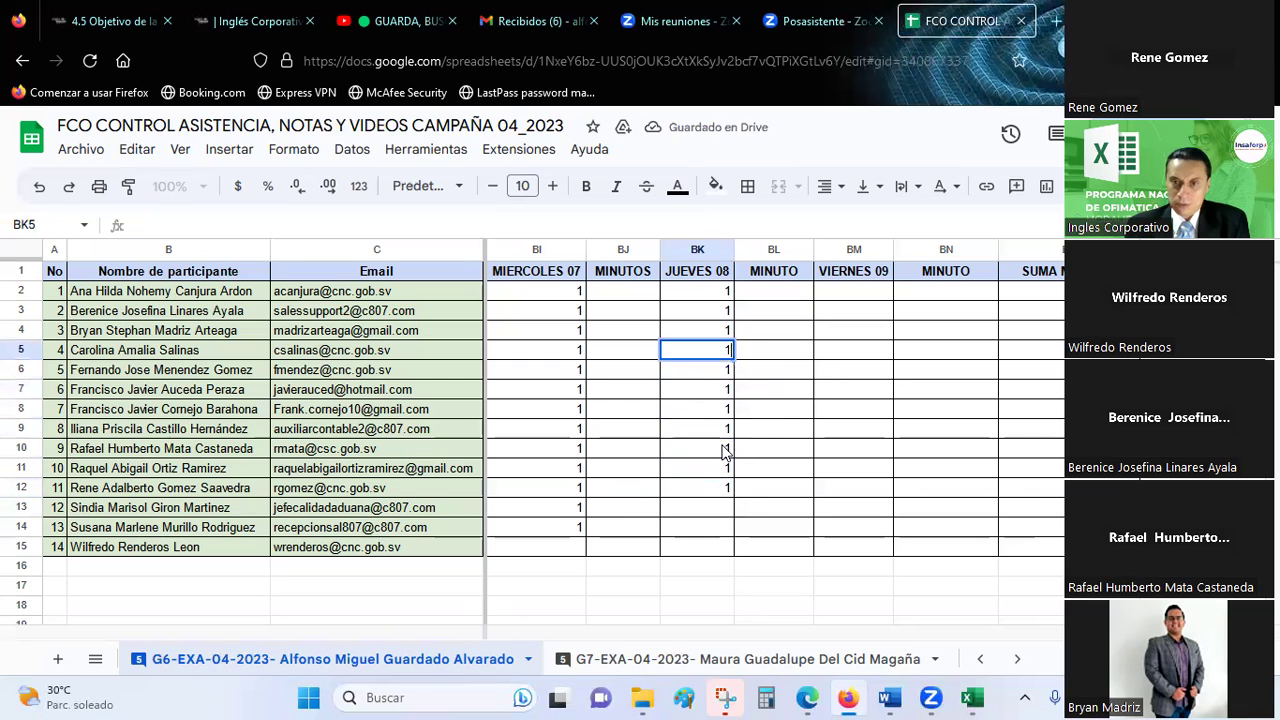
pyautogui.press('Return')
pyautogui.press('Down')
pyautogui.press('Down')
pyautogui.press('Down')
pyautogui.press('Down')
pyautogui.press('Down')
pyautogui.press('Down')
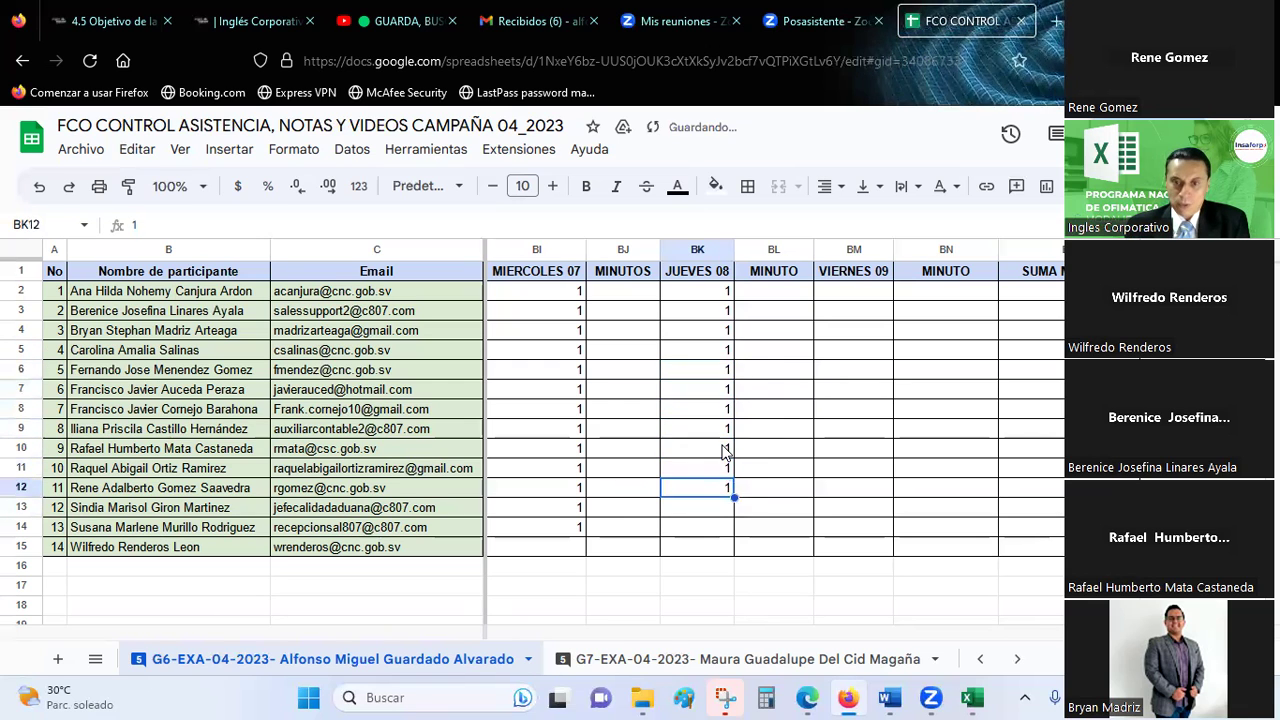
pyautogui.press('Down')
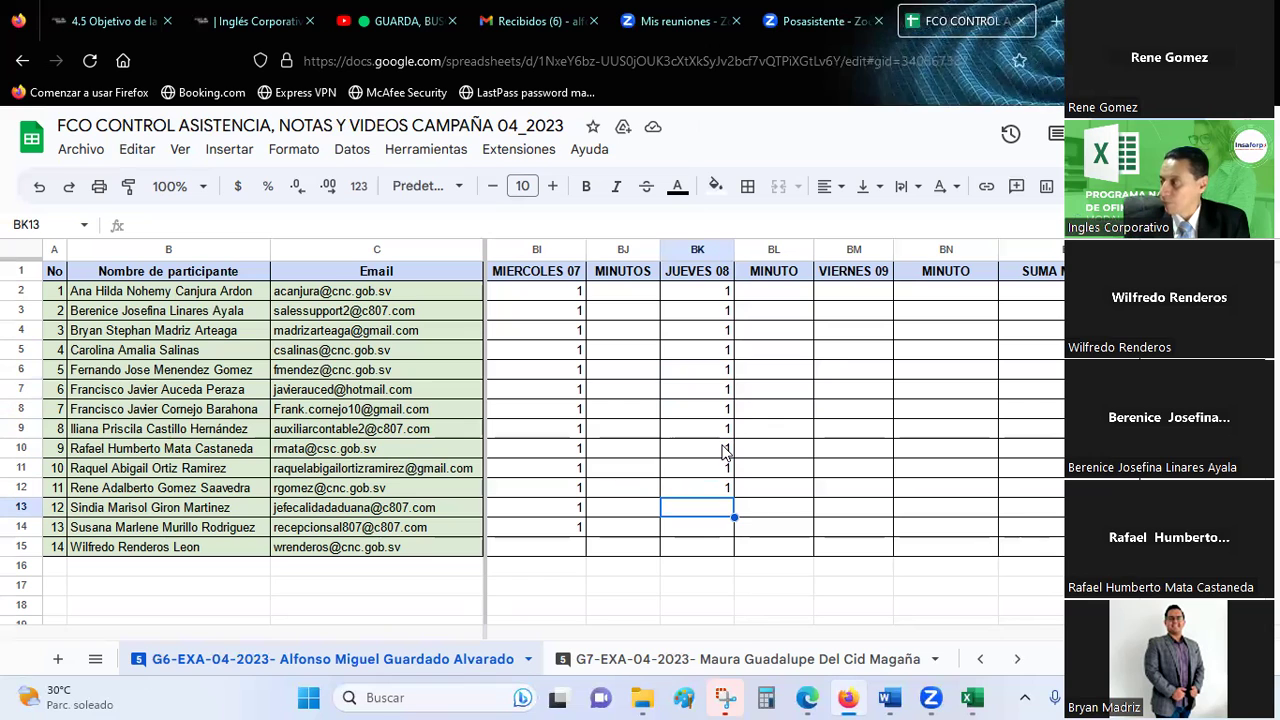
pyautogui.write('1')
pyautogui.press('Return')
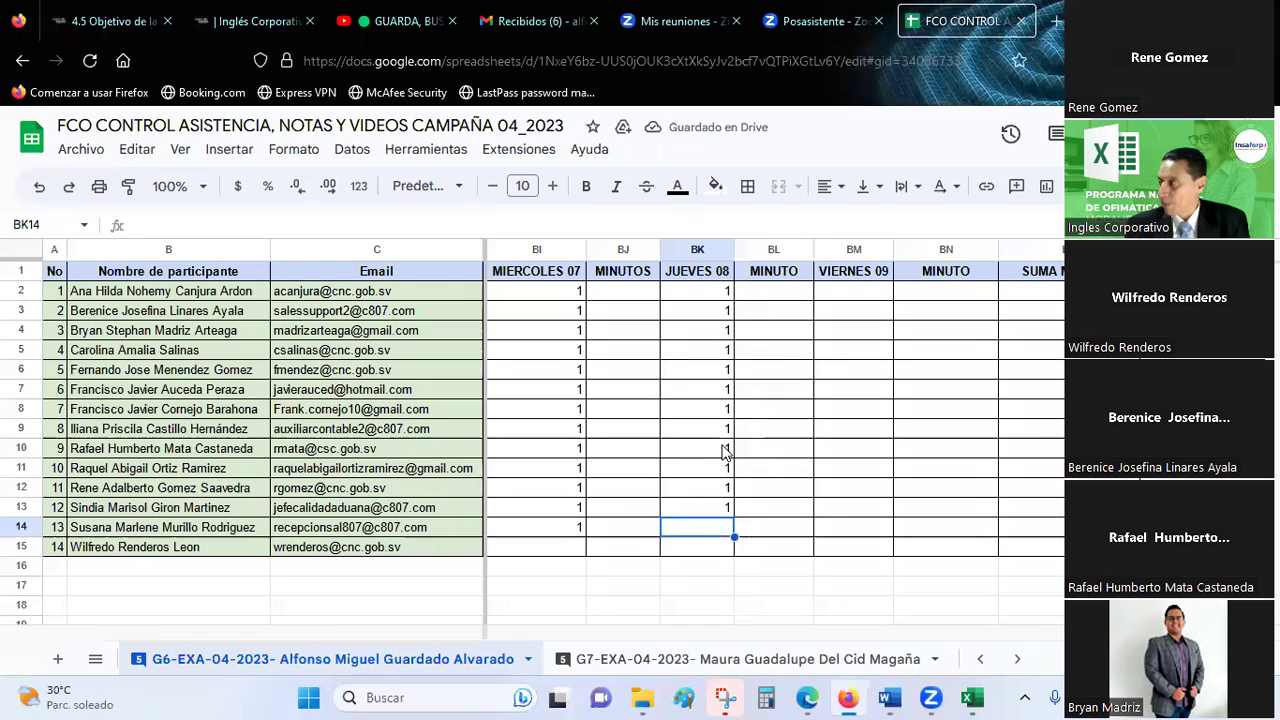
pyautogui.write('1')
pyautogui.press('Return')
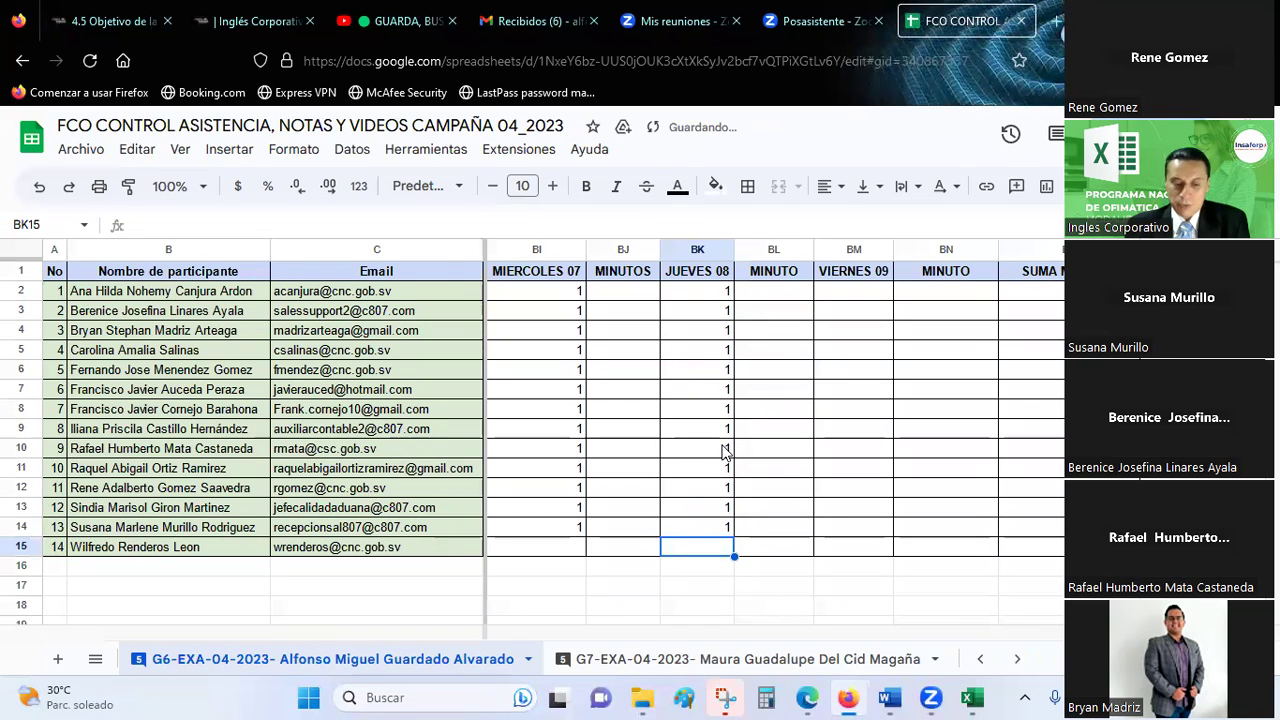
pyautogui.write('1')
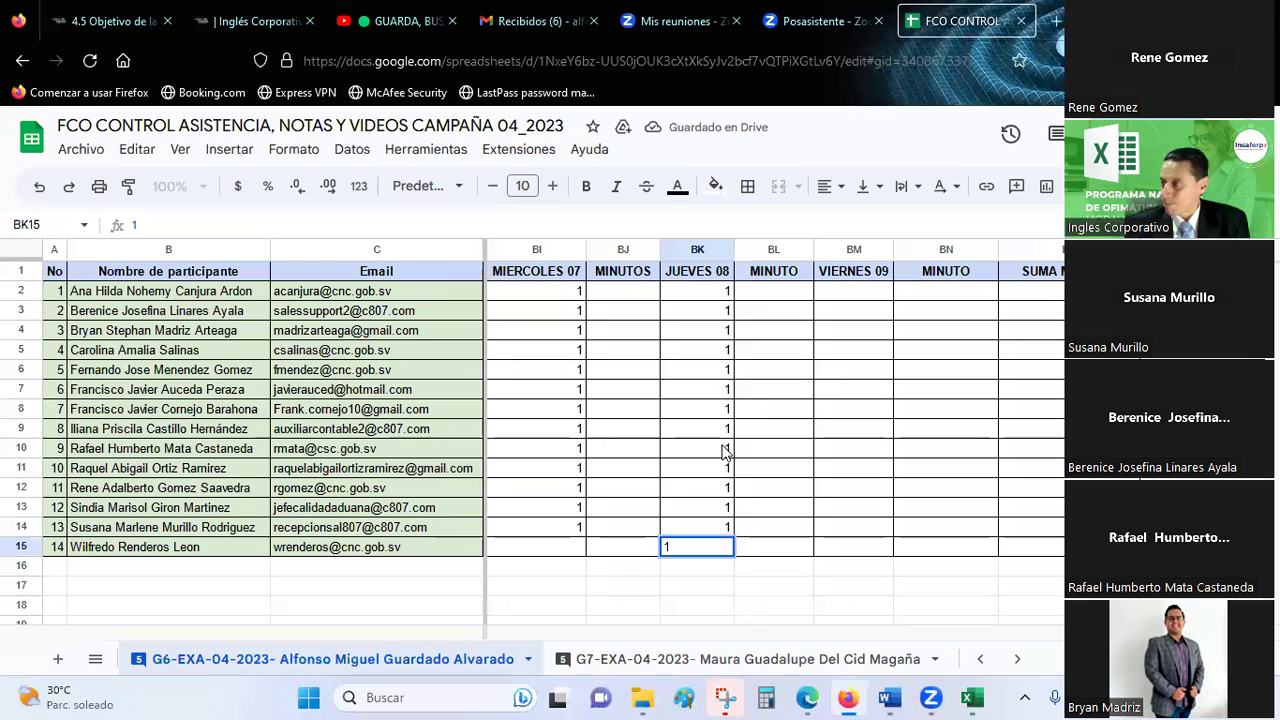
pyautogui.press('Return')
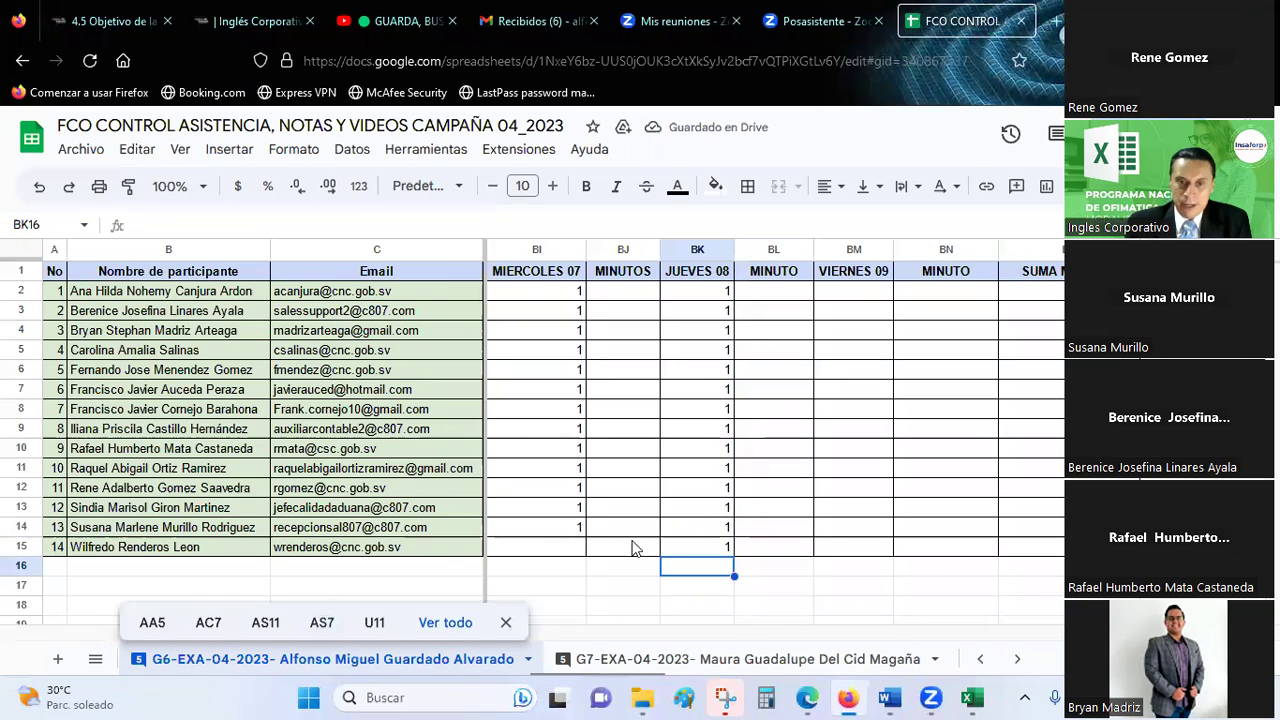
# Enter 1 in BI15 to mark the last participant present for MIERCOLES 07
pyautogui.click(562, 550)
pyautogui.write('1')
pyautogui.click(612, 586)
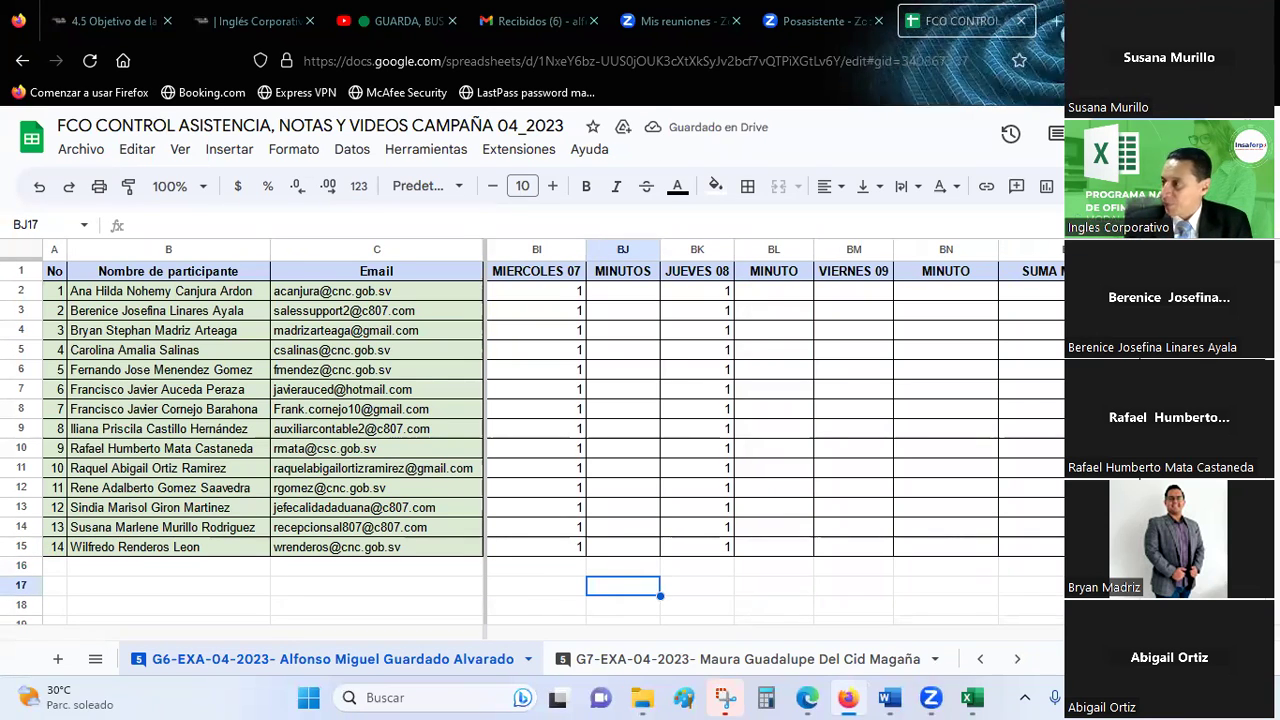
# Check BK7, the SUMA MINUTOS totals and BQ percentage formulas, then bring Excel forward
pyautogui.click(666, 392)
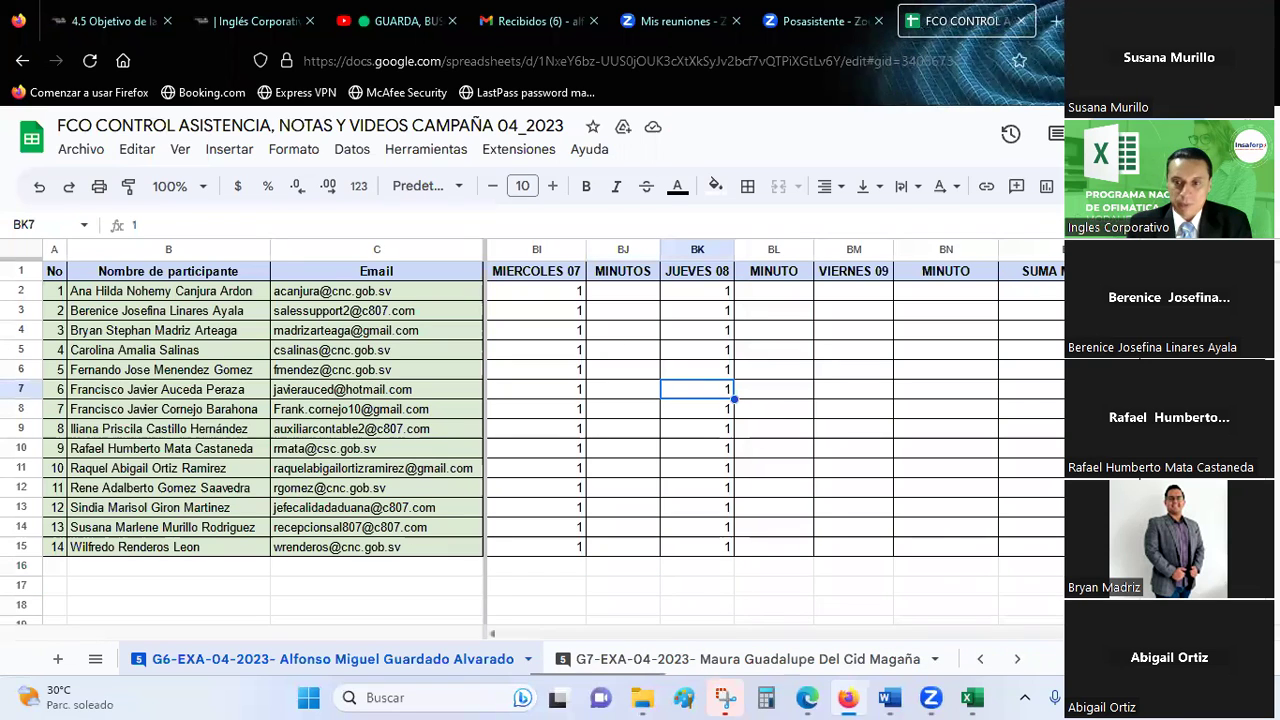
pyautogui.hscroll(3, 610, 400)
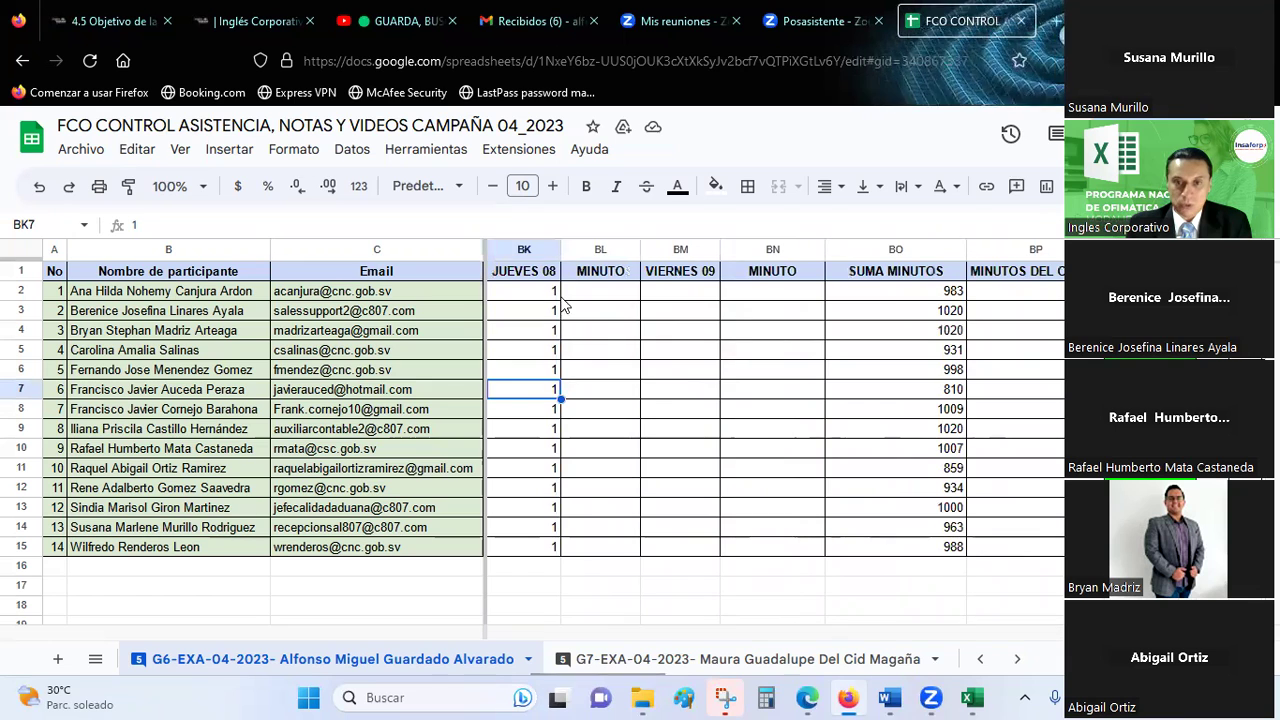
pyautogui.click(585, 292)
pyautogui.click(620, 370)
pyautogui.click(1150, 330)
pyautogui.click(1150, 350)
pyautogui.click(1150, 409)
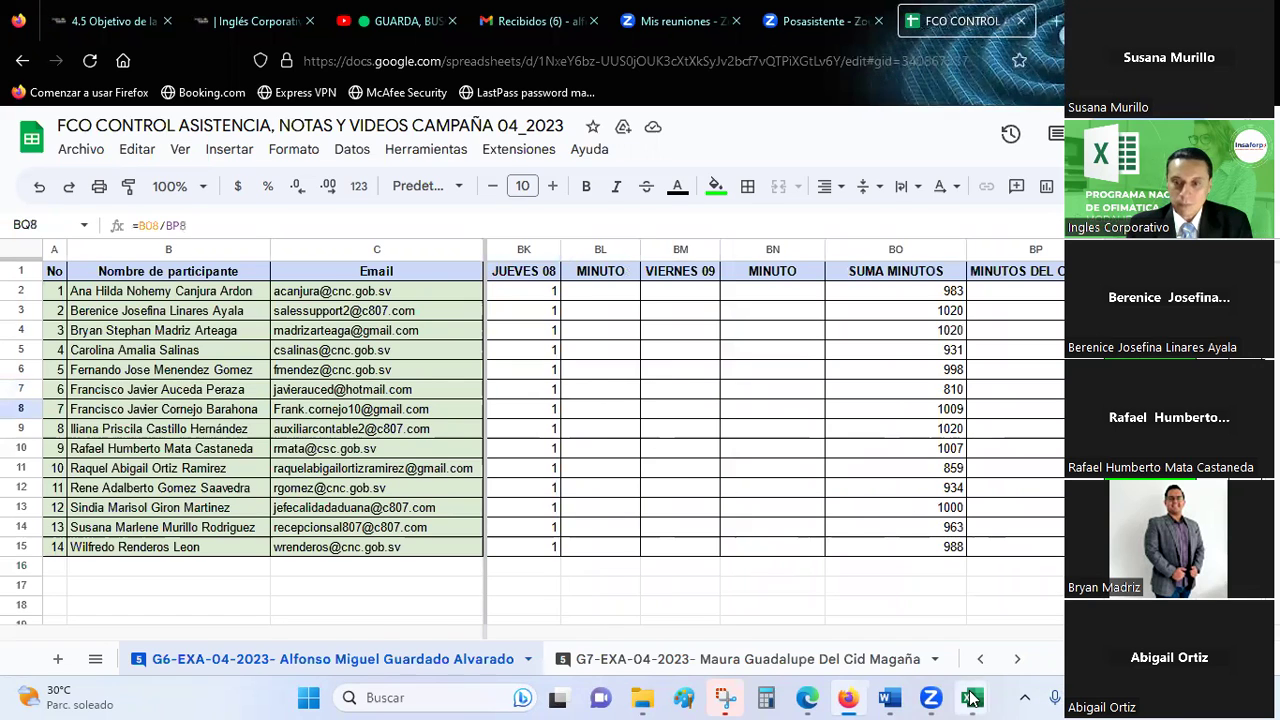
pyautogui.moveTo(972, 697)
pyautogui.click(879, 617)
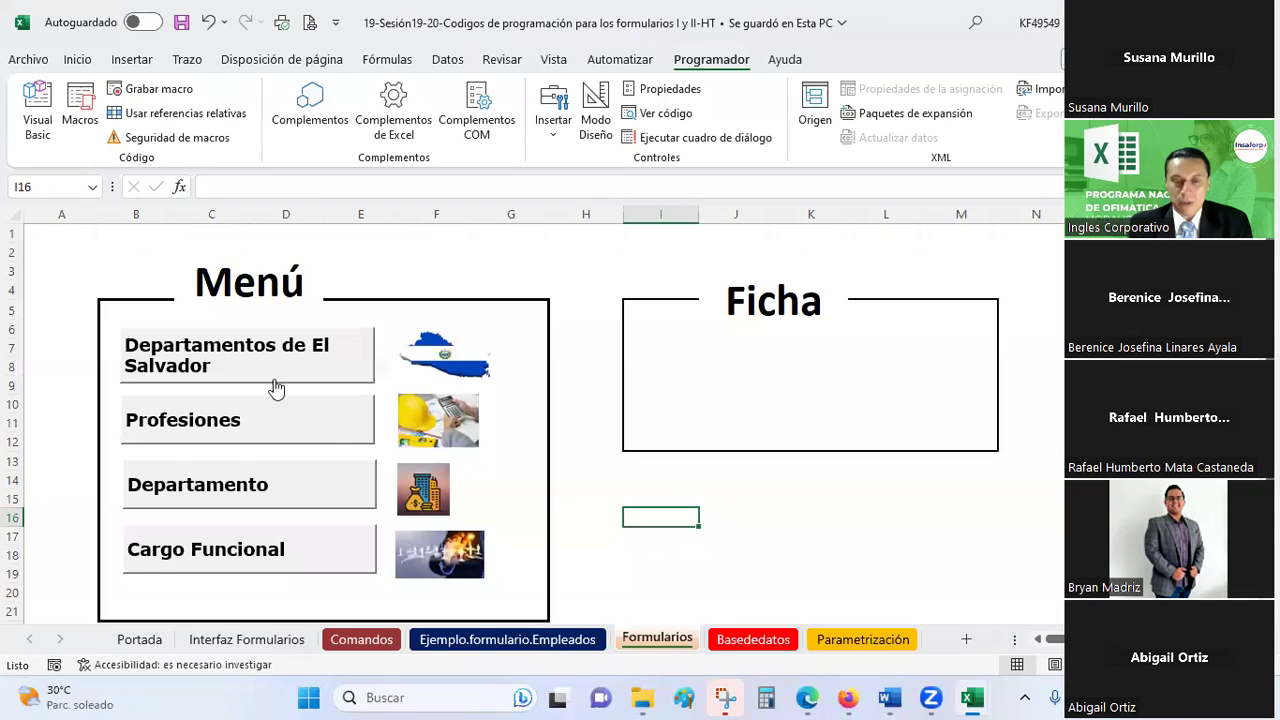
# Save the workbook and browse cells in column H between the Menú and Ficha frames
pyautogui.click(565, 346)
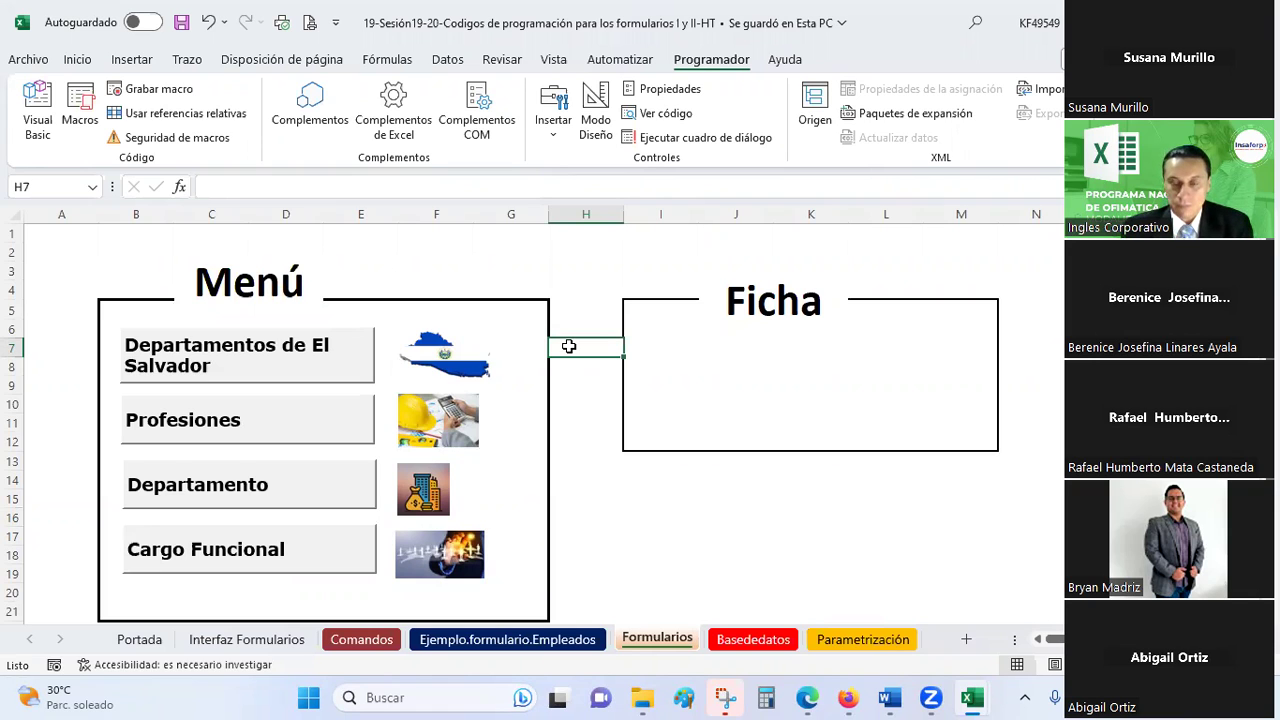
pyautogui.click(181, 27)
pyautogui.click(600, 288)
pyautogui.press('Down')
pyautogui.press('Down')
pyautogui.press('Down')
pyautogui.press('Down')
pyautogui.press('Down')
pyautogui.click(580, 441)
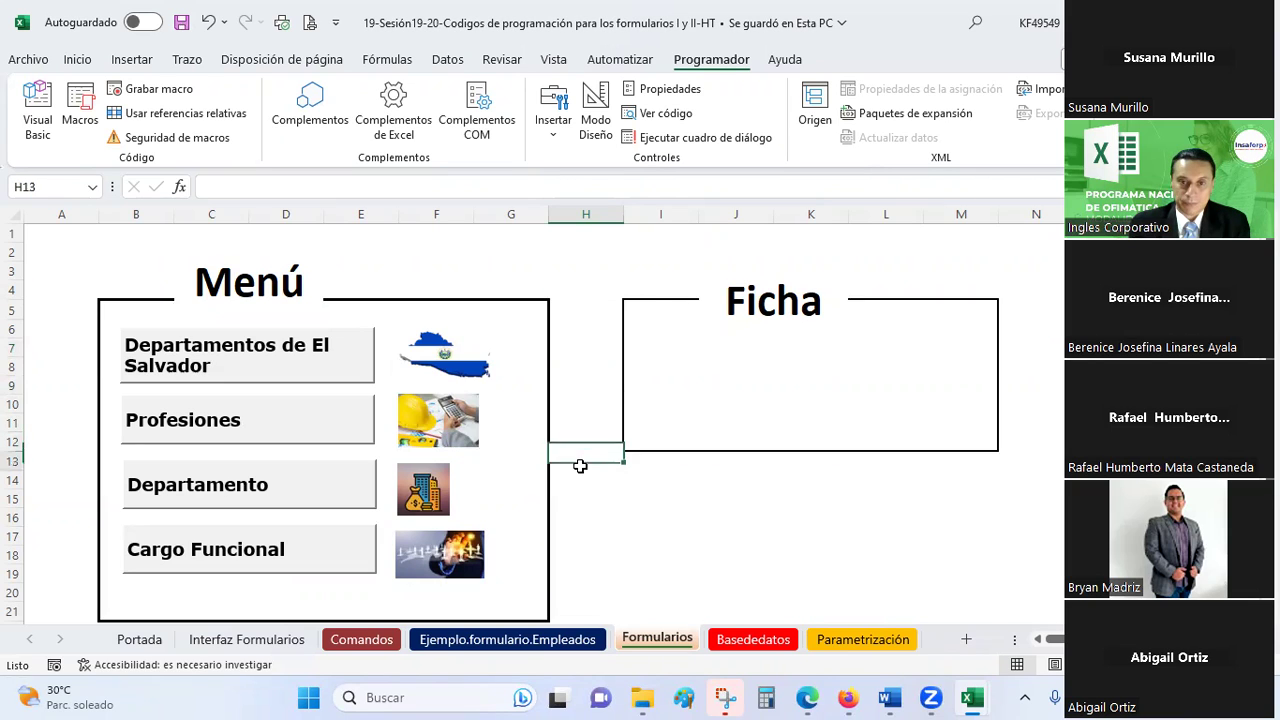
# Select cell I7 inside the Ficha frame and launch the Visual Basic editor
pyautogui.press('Up')
pyautogui.press('Up')
pyautogui.press('Up')
pyautogui.press('Up')
pyautogui.press('Up')
pyautogui.press('Up')
pyautogui.press('Up')
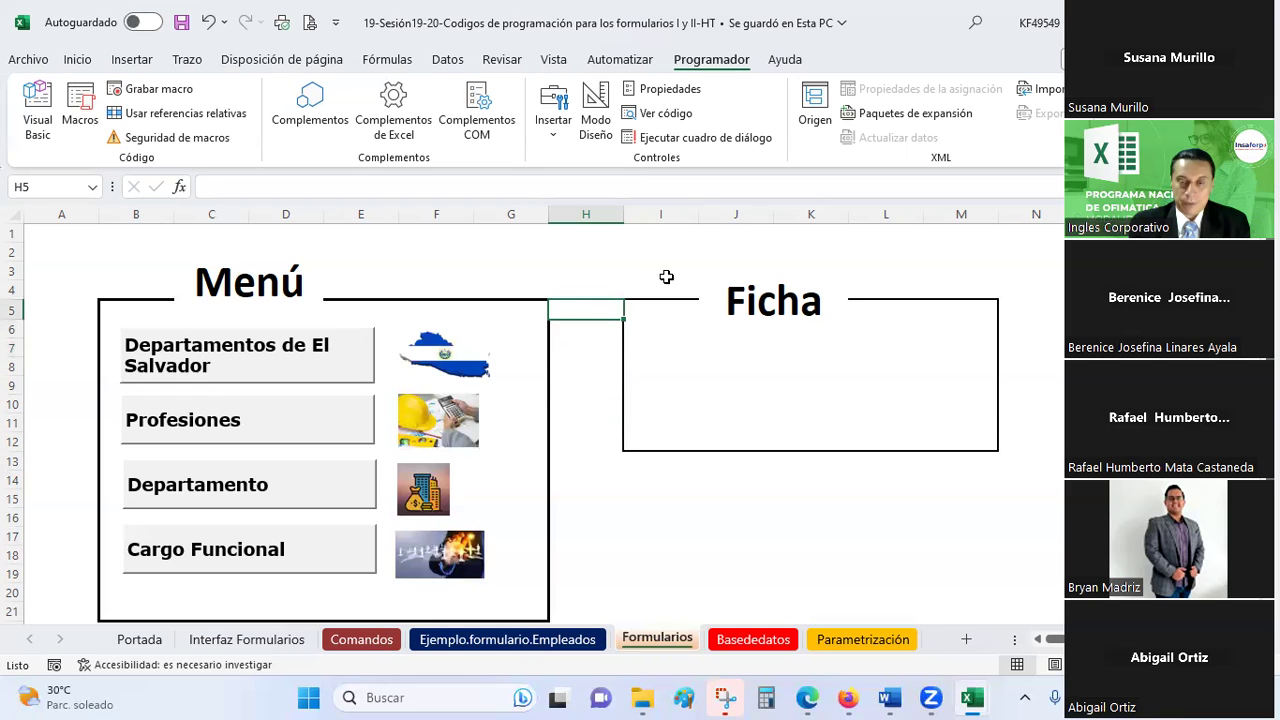
pyautogui.click(728, 380)
pyautogui.click(689, 347)
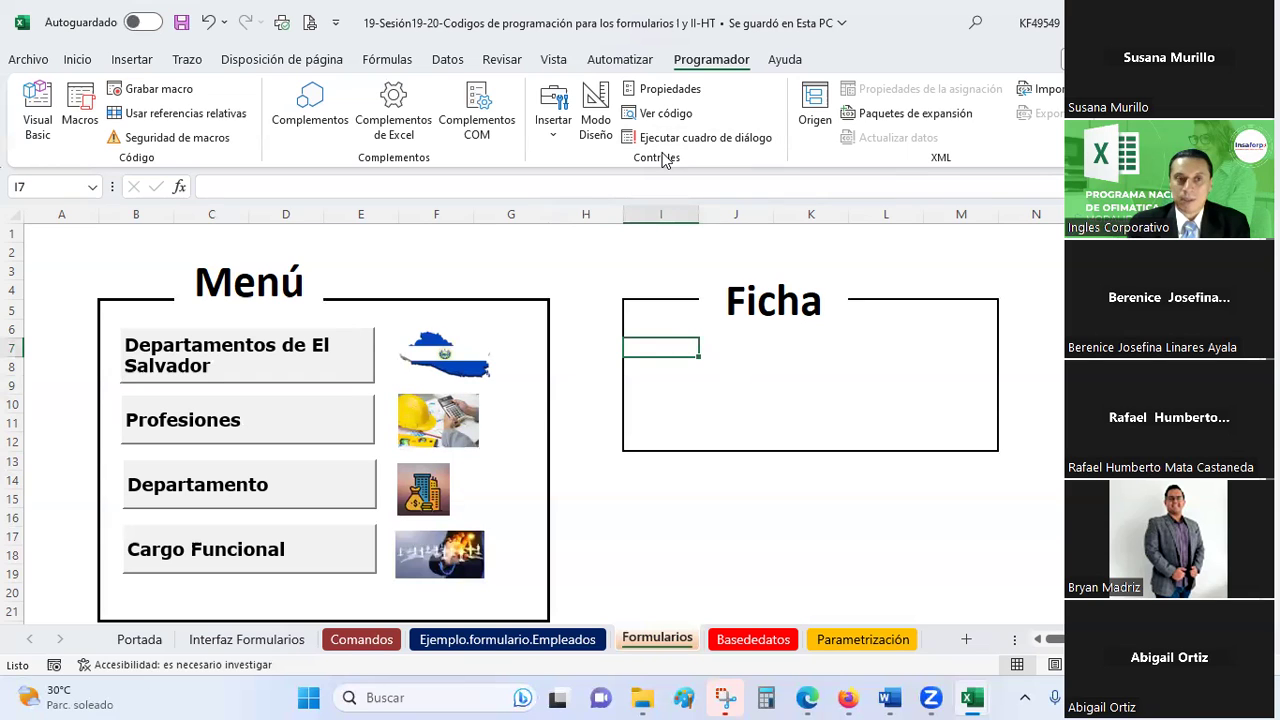
pyautogui.click(43, 120)
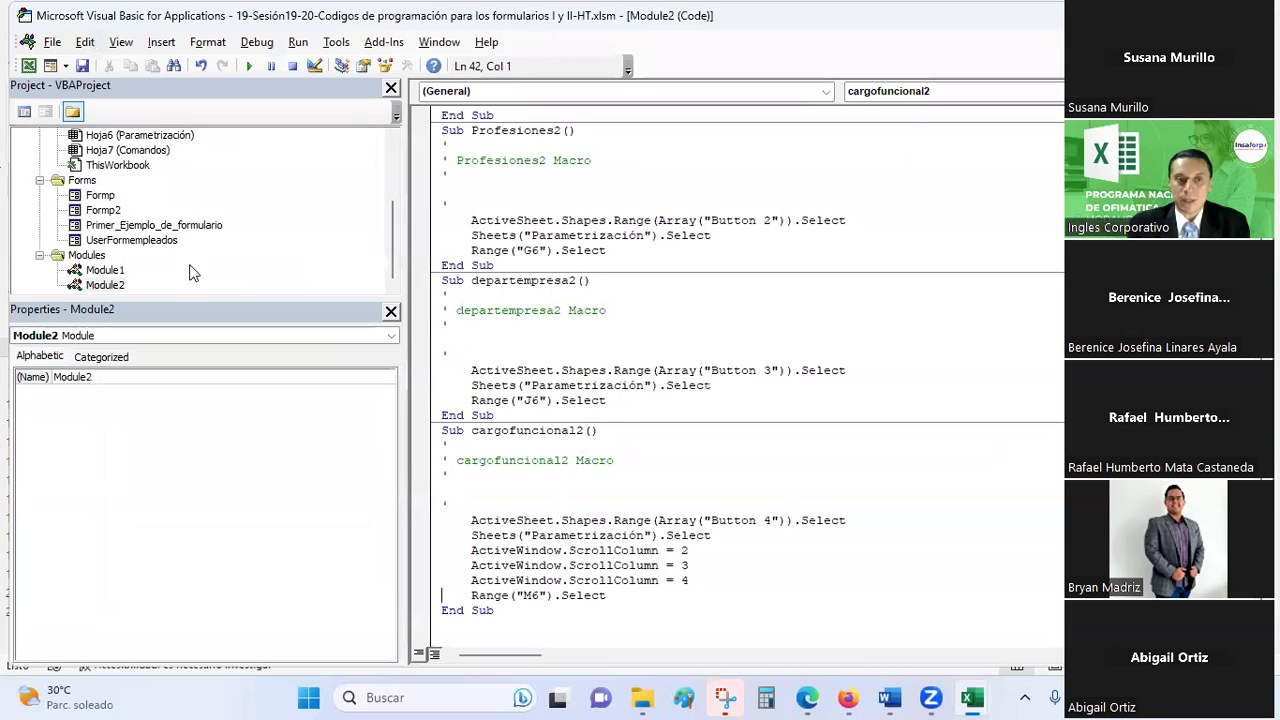
# Open UserFormempleados in design view, move the Toolbox aside, inspect its header and body, and save
pyautogui.doubleClick(146, 241)
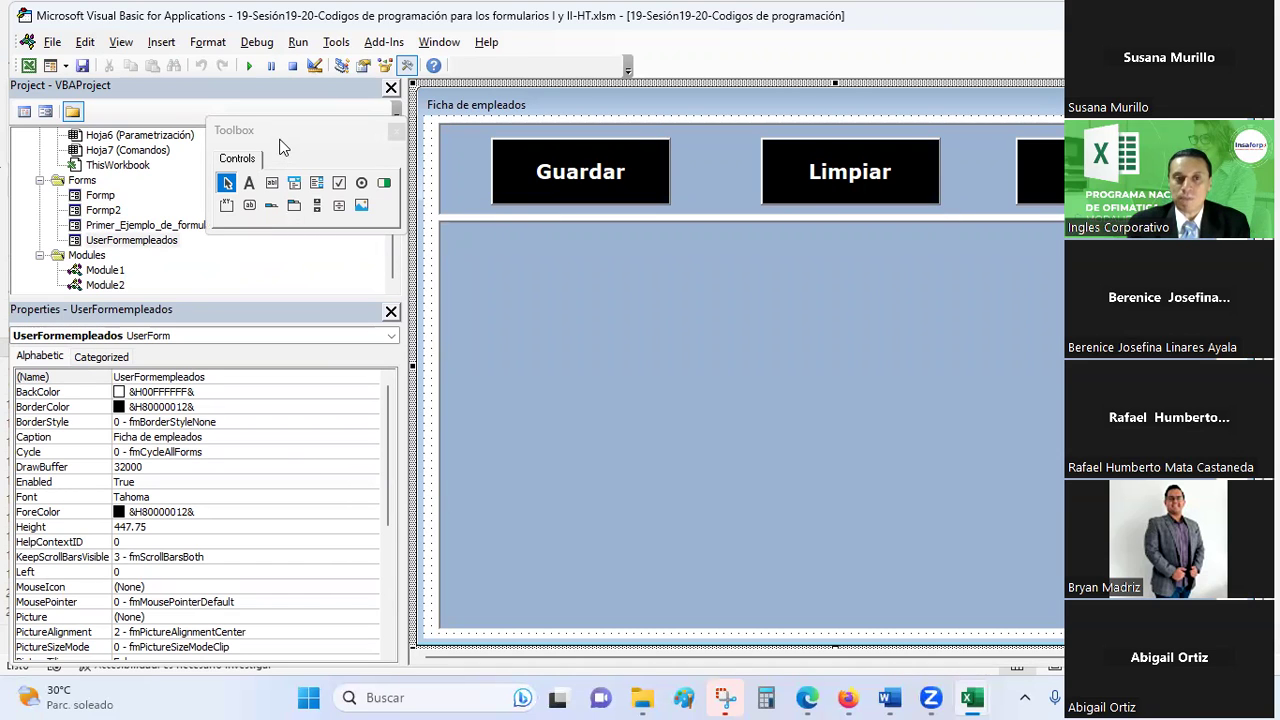
pyautogui.click(312, 164)
pyautogui.moveTo(276, 123); pyautogui.dragTo(830, 463)
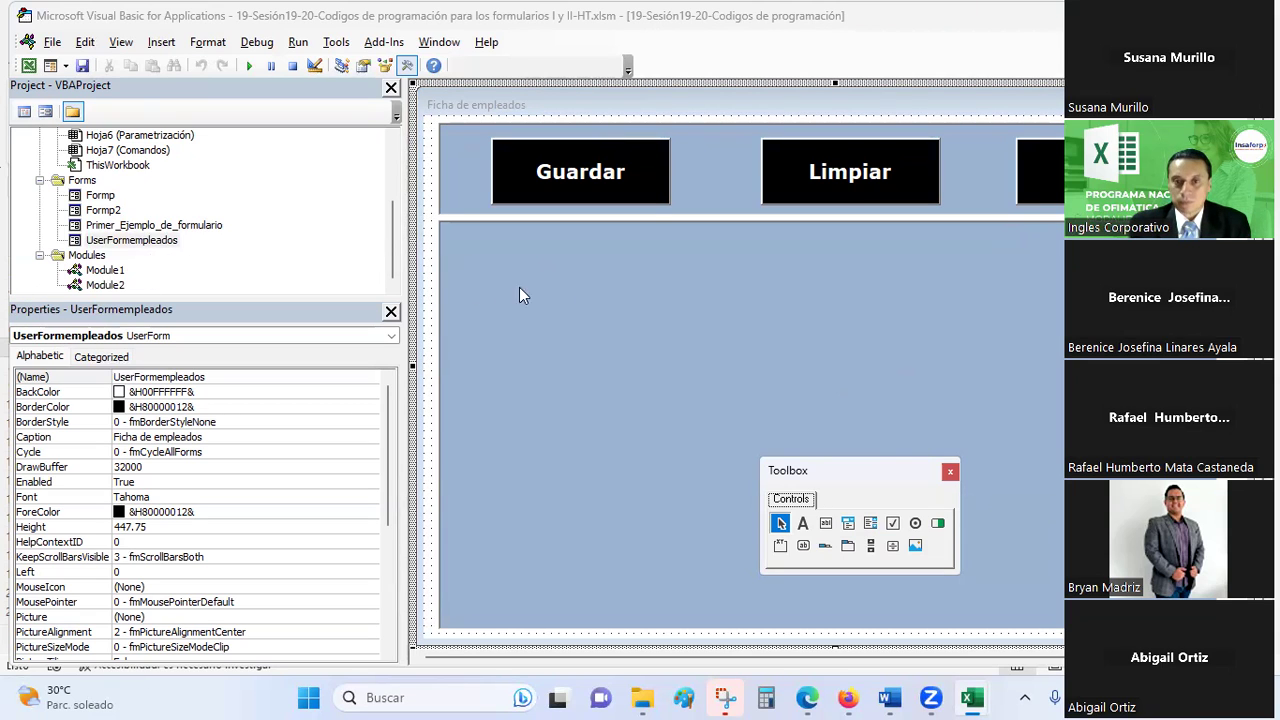
pyautogui.click(731, 165)
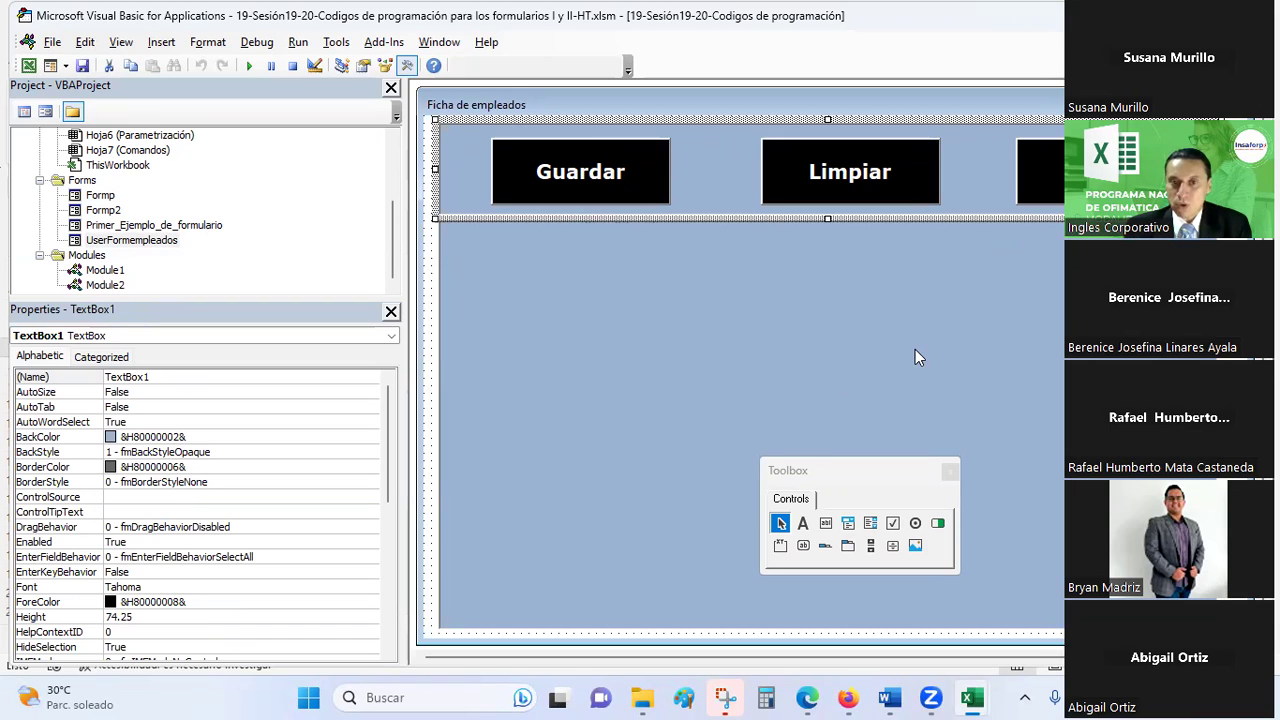
pyautogui.click(915, 350)
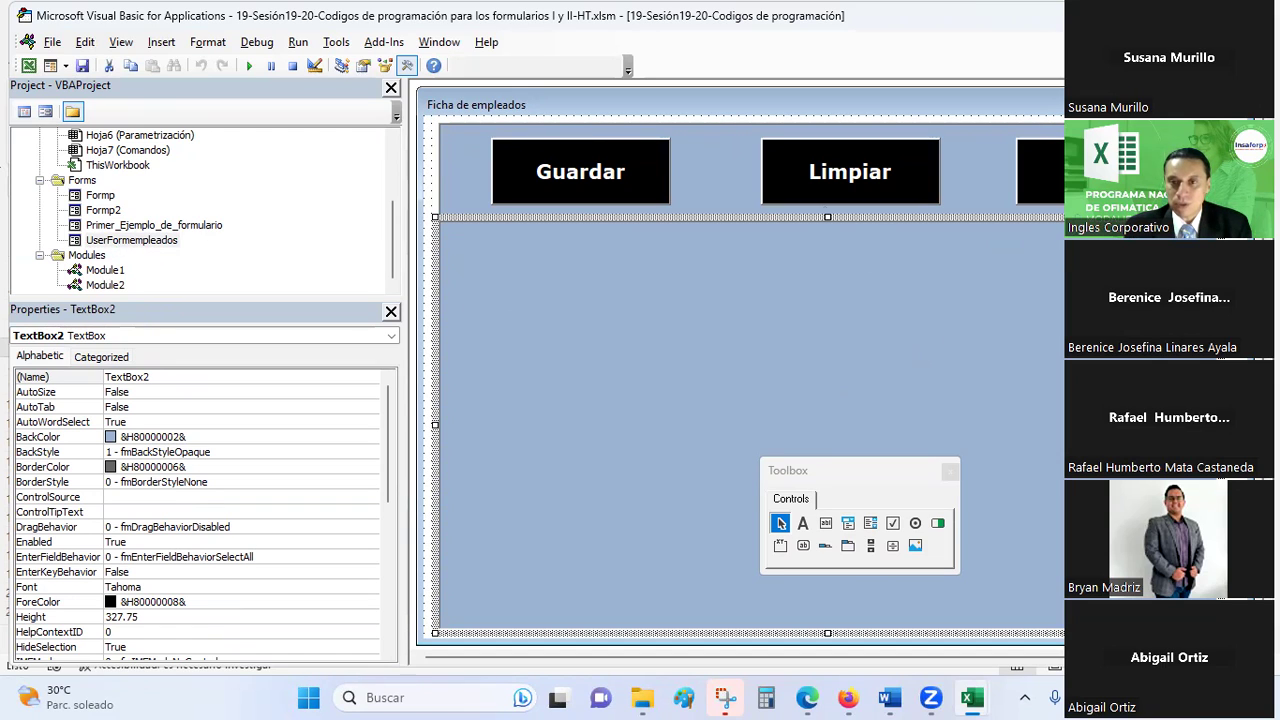
pyautogui.click(82, 66)
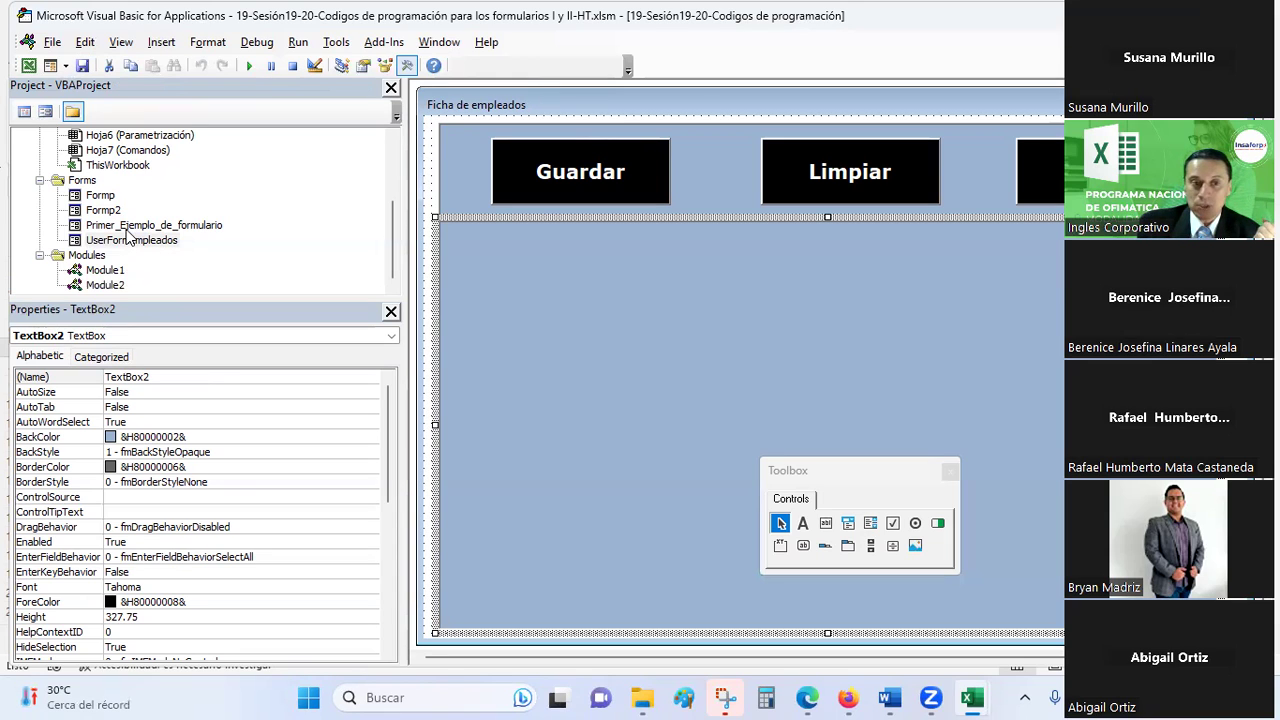
# Select the Guardar button on the form and view its (Name), ButtonGuardar
pyautogui.click(135, 225)
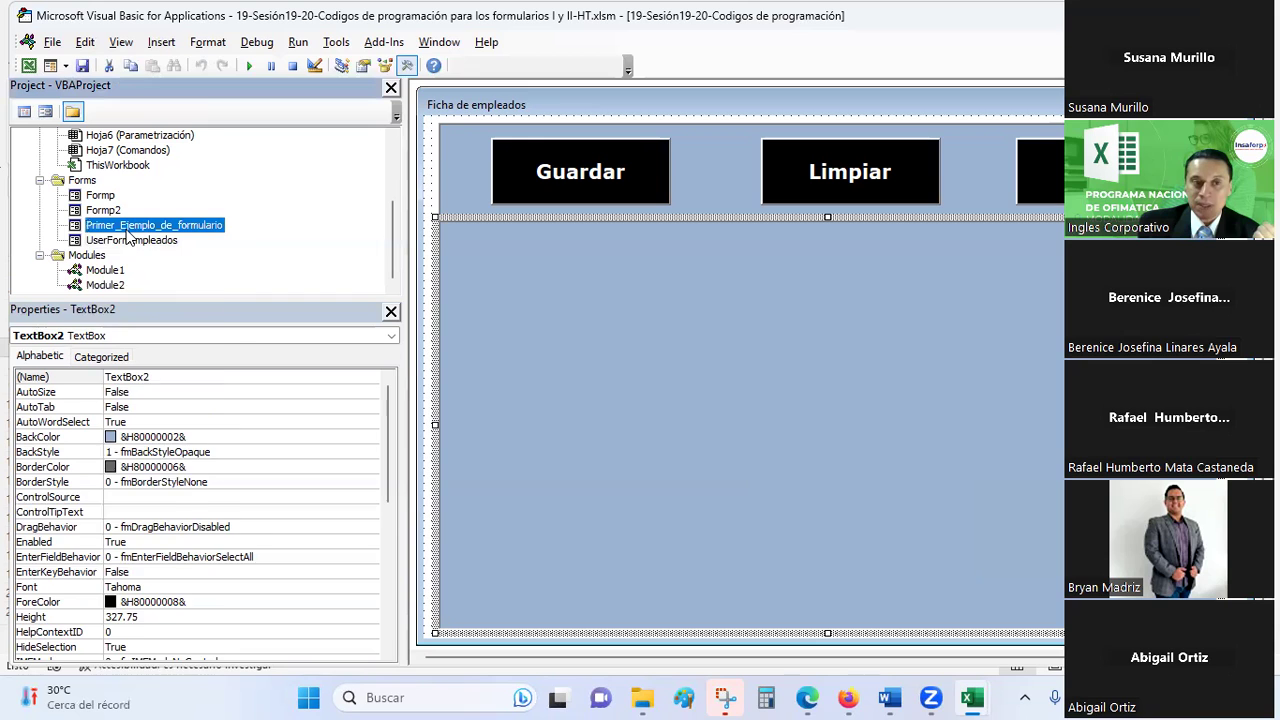
pyautogui.click(525, 150)
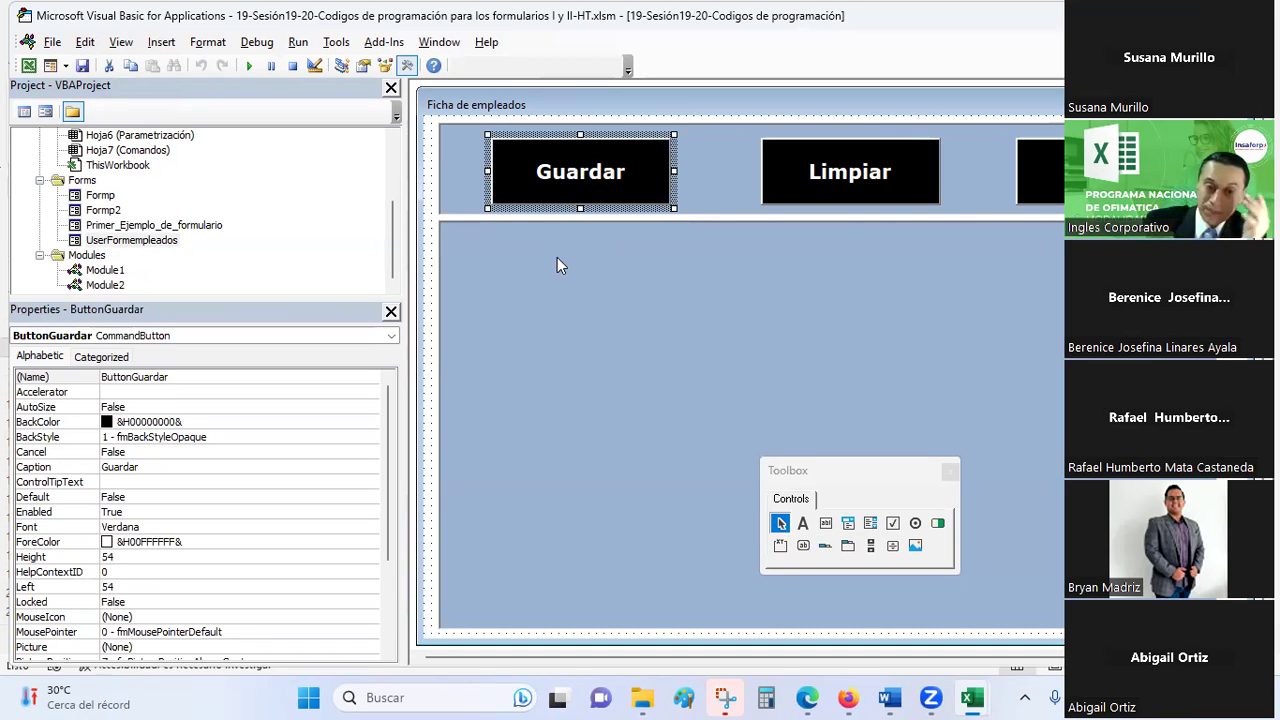
pyautogui.click(187, 372)
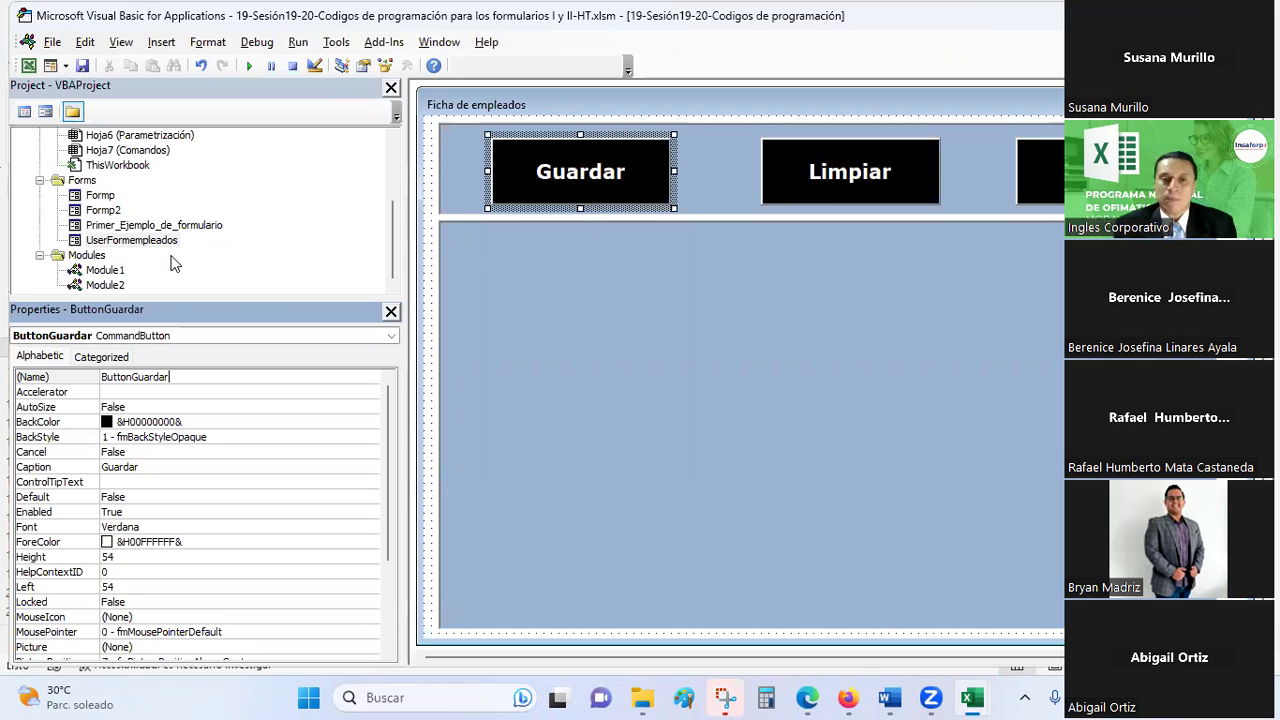
# Deselect the Guardar button and return to the Formularios sheet in Excel
pyautogui.click(430, 288)
pyautogui.hotkey('alt', 'Tab')
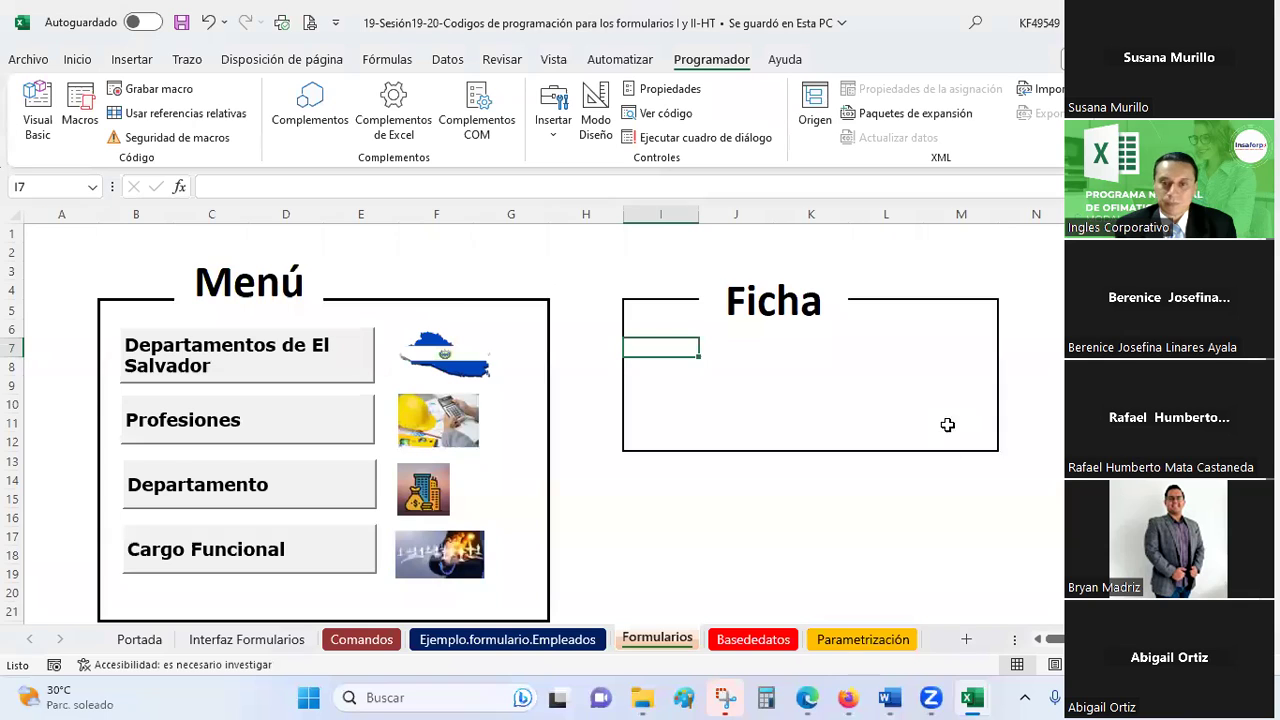
pyautogui.click(905, 383)
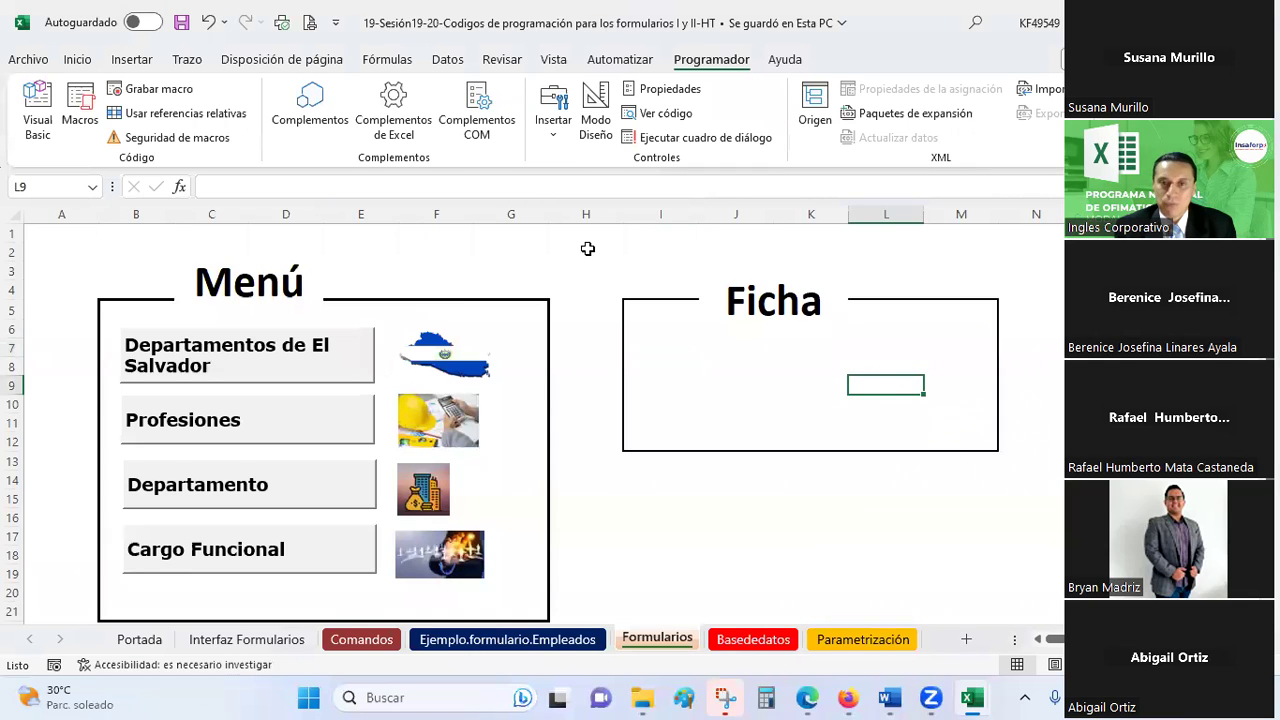
# Draw an ActiveX Command Button, CommandButton1, inside the Ficha box and nudge it slightly right
pyautogui.click(555, 120)
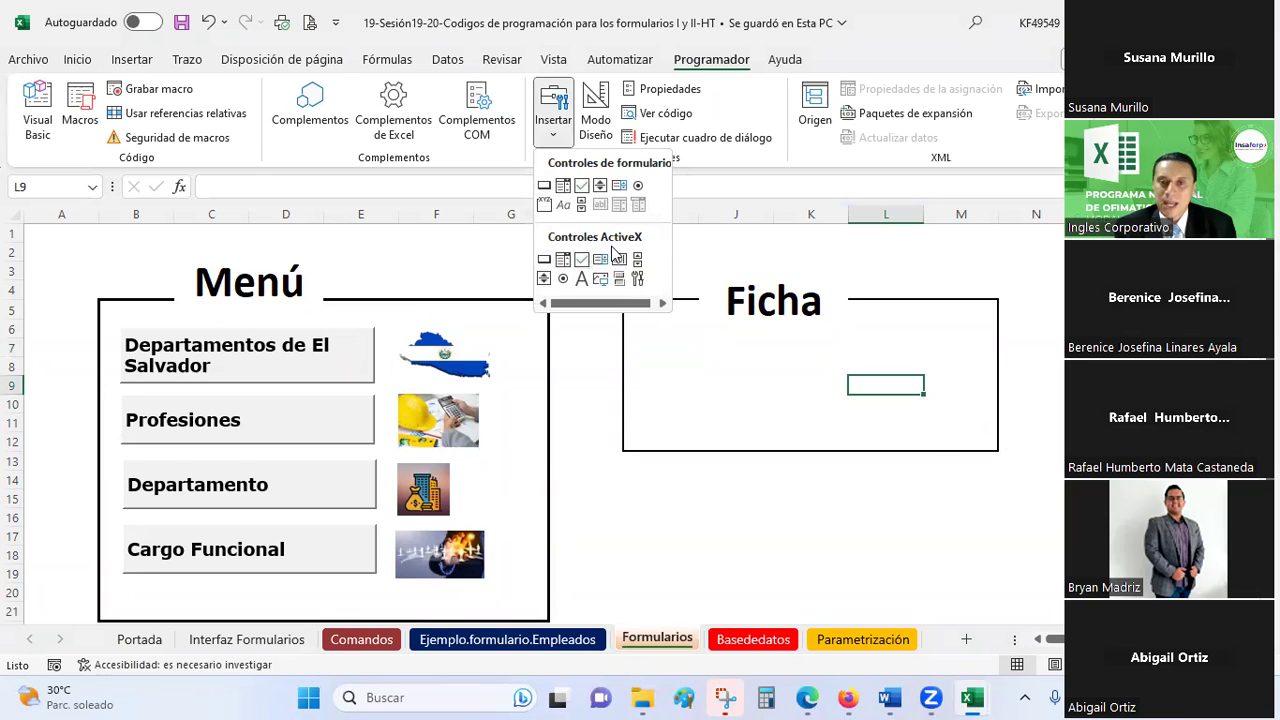
pyautogui.click(543, 262)
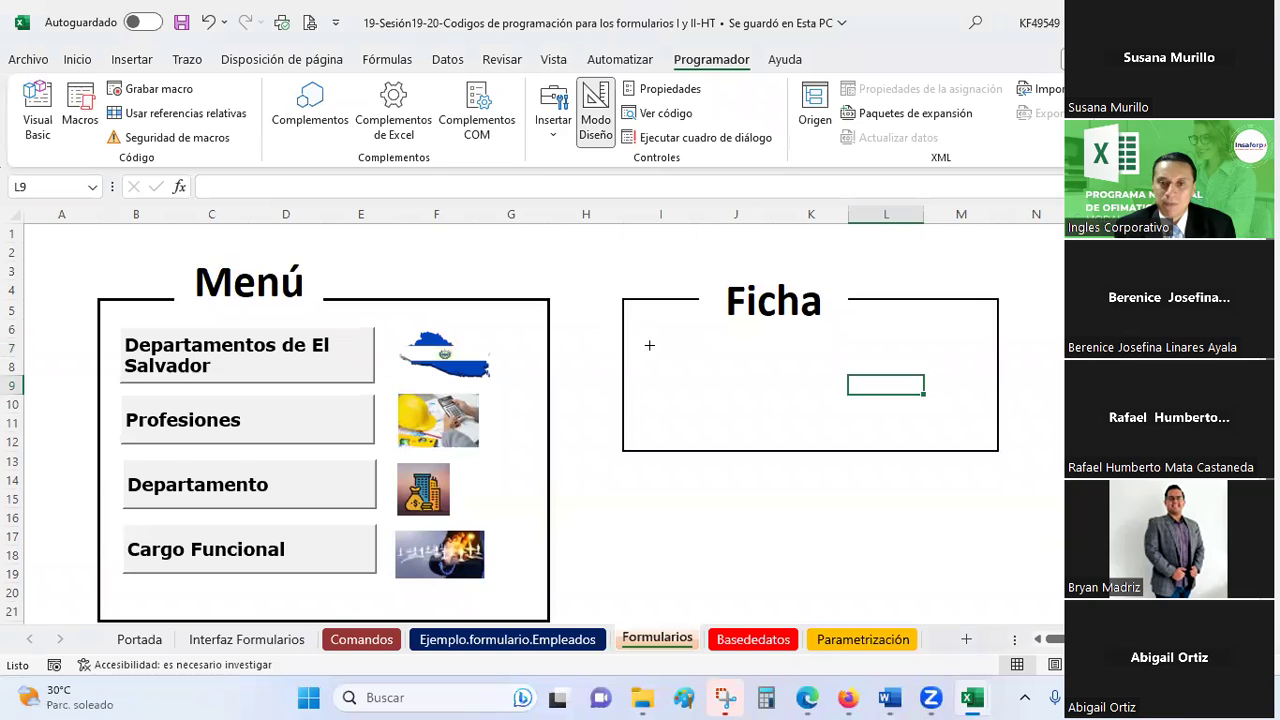
pyautogui.moveTo(648, 340)
pyautogui.mouseDown()
pyautogui.moveTo(947, 386)
pyautogui.moveTo(937, 398)
pyautogui.mouseUp()
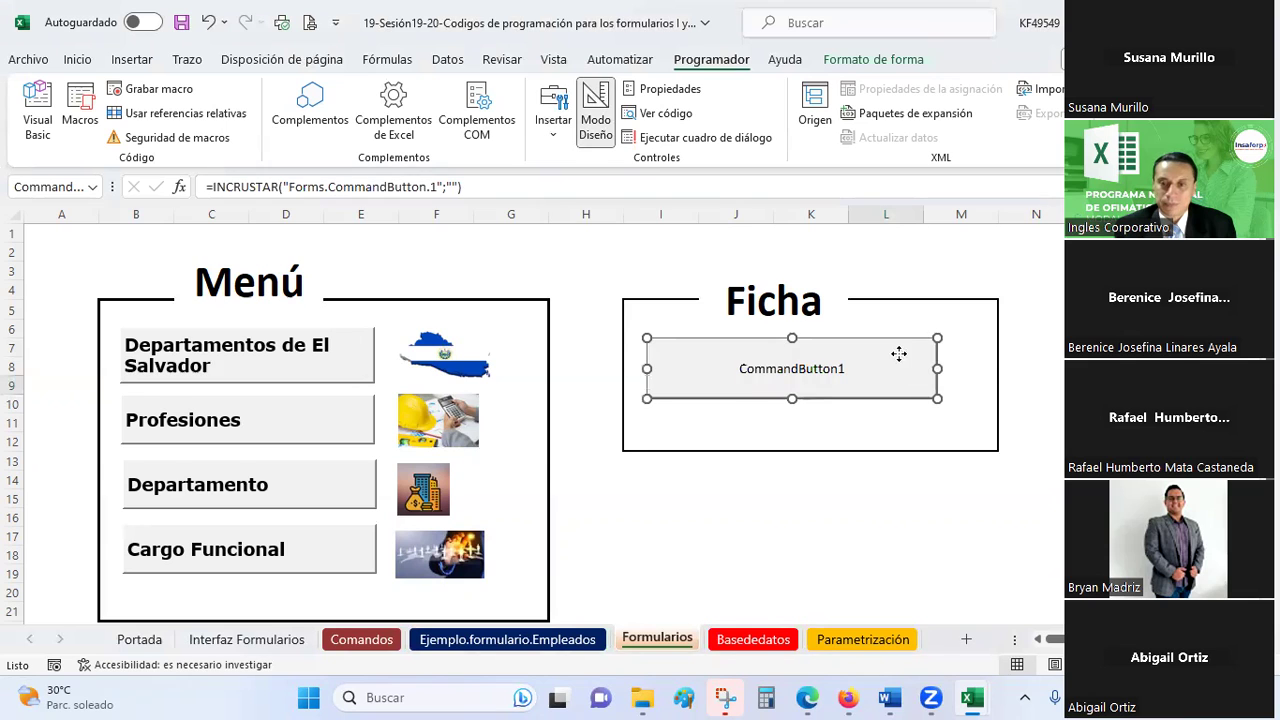
pyautogui.moveTo(895, 357); pyautogui.dragTo(925, 360)
pyautogui.click(925, 357)
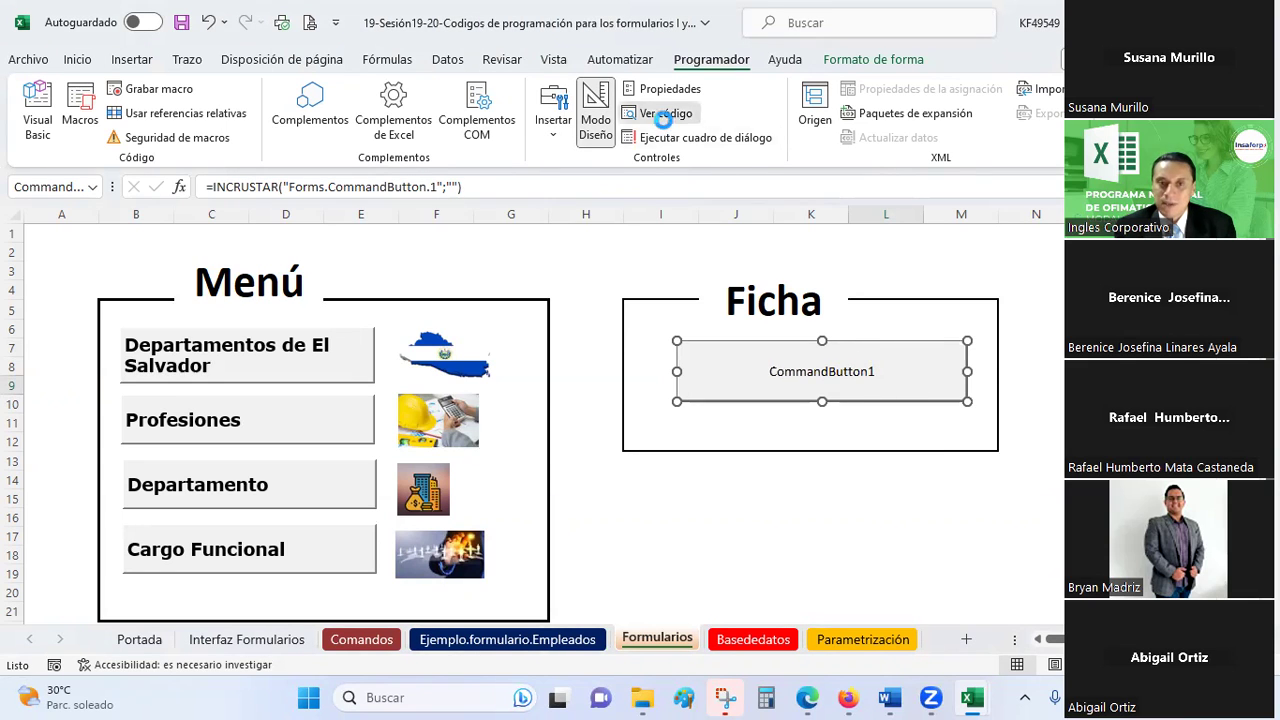
# Go back to Excel with Alt+F11 and show CommandButton1's Properties, with Caption CommandButton1 and Width 231.75
pyautogui.click(664, 117)
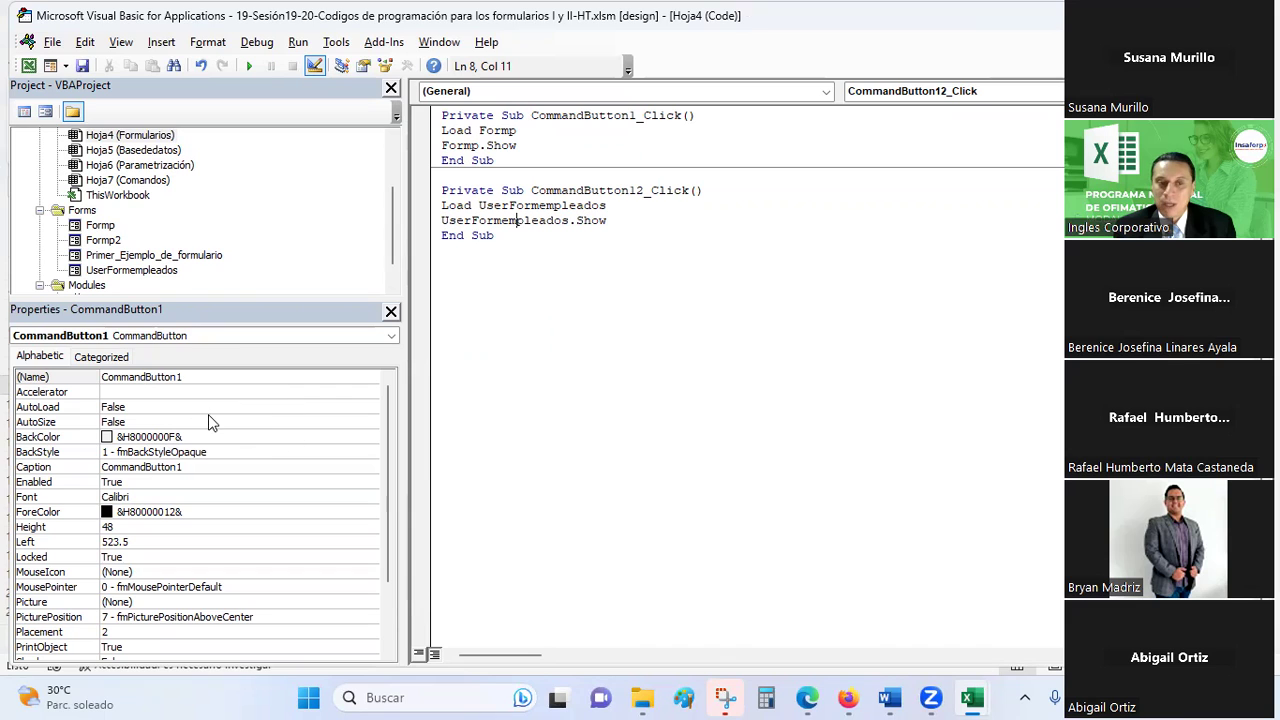
pyautogui.hotkey('alt', 'F11')
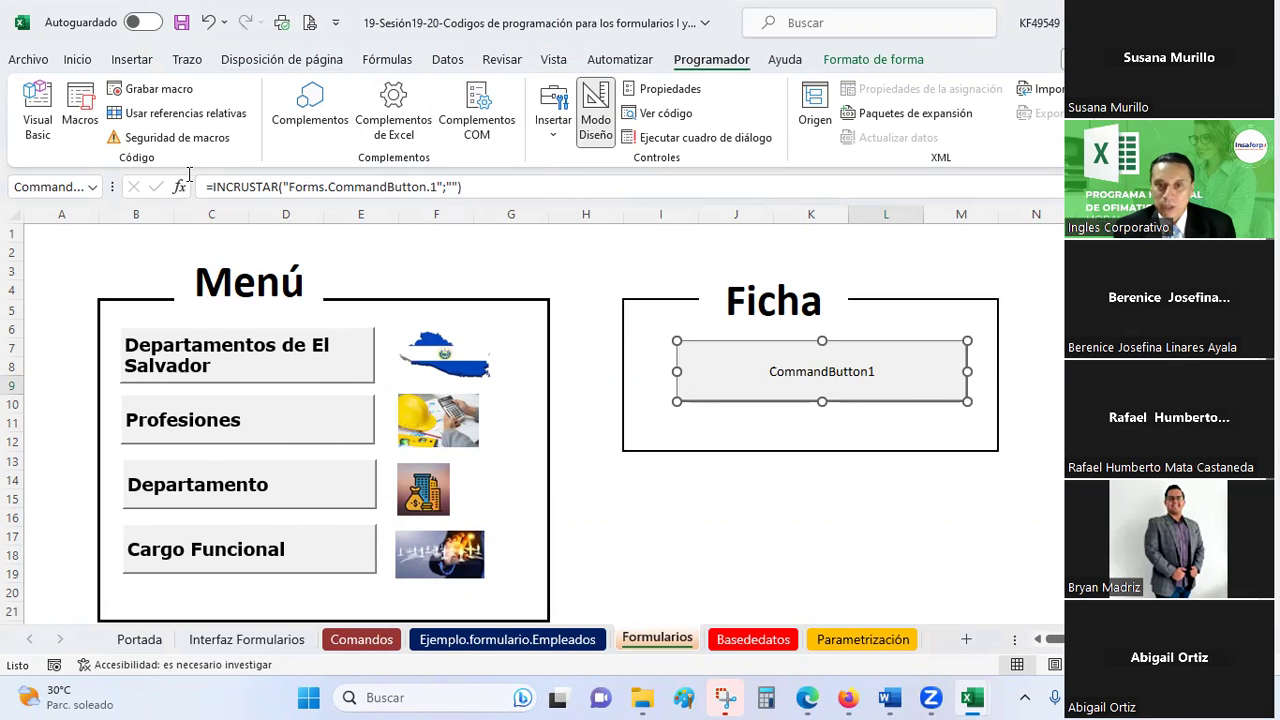
pyautogui.click(670, 90)
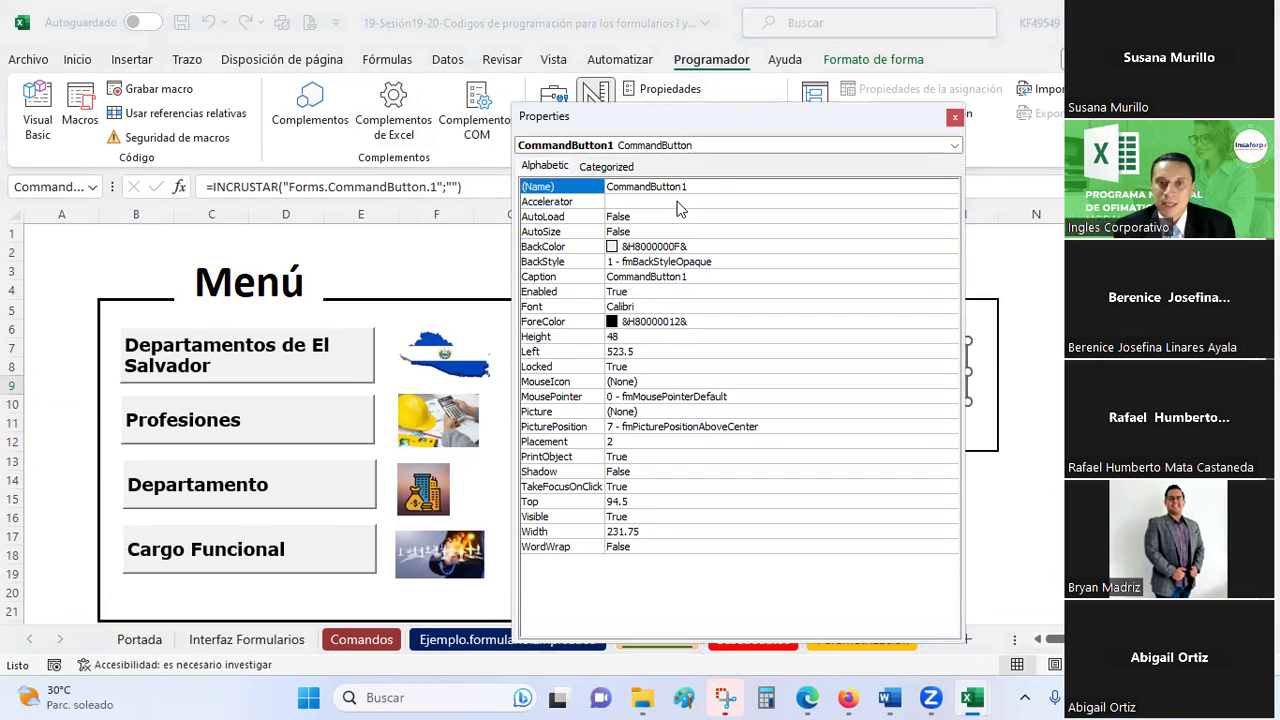
# Set the button's BackColor to black from the Palette
pyautogui.moveTo(675, 118); pyautogui.dragTo(346, 120)
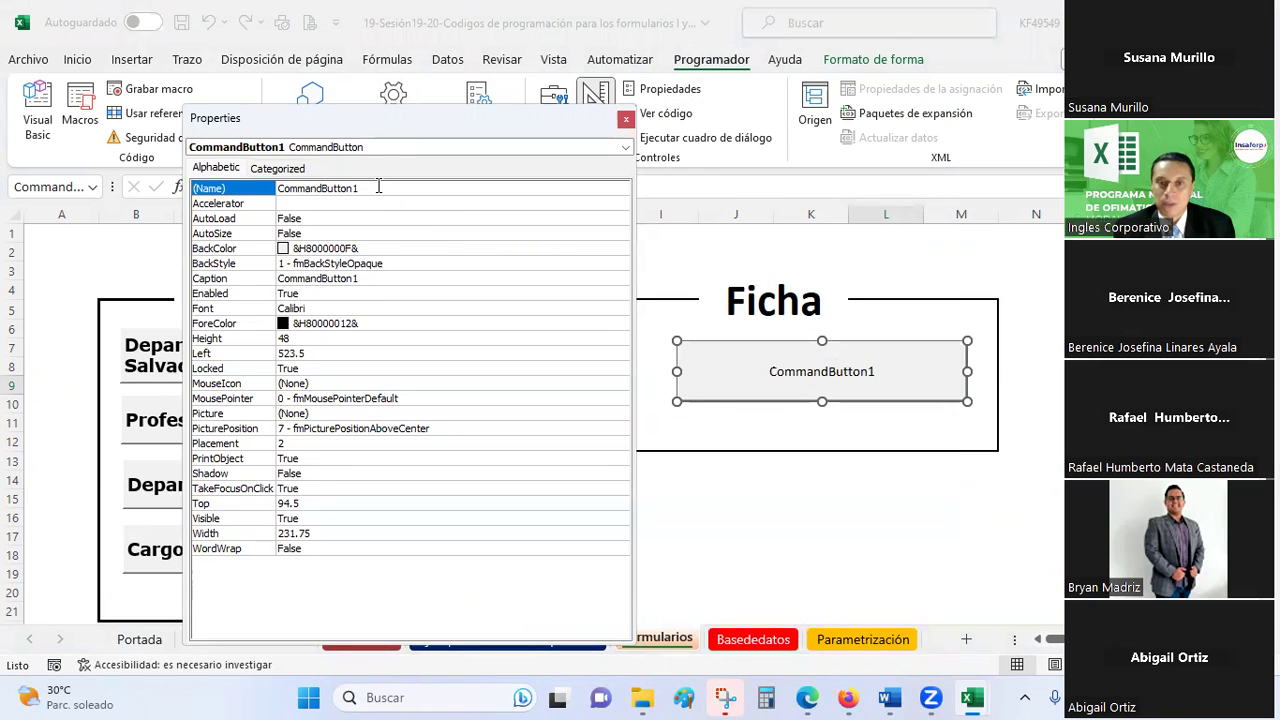
pyautogui.click(378, 250)
pyautogui.click(620, 250)
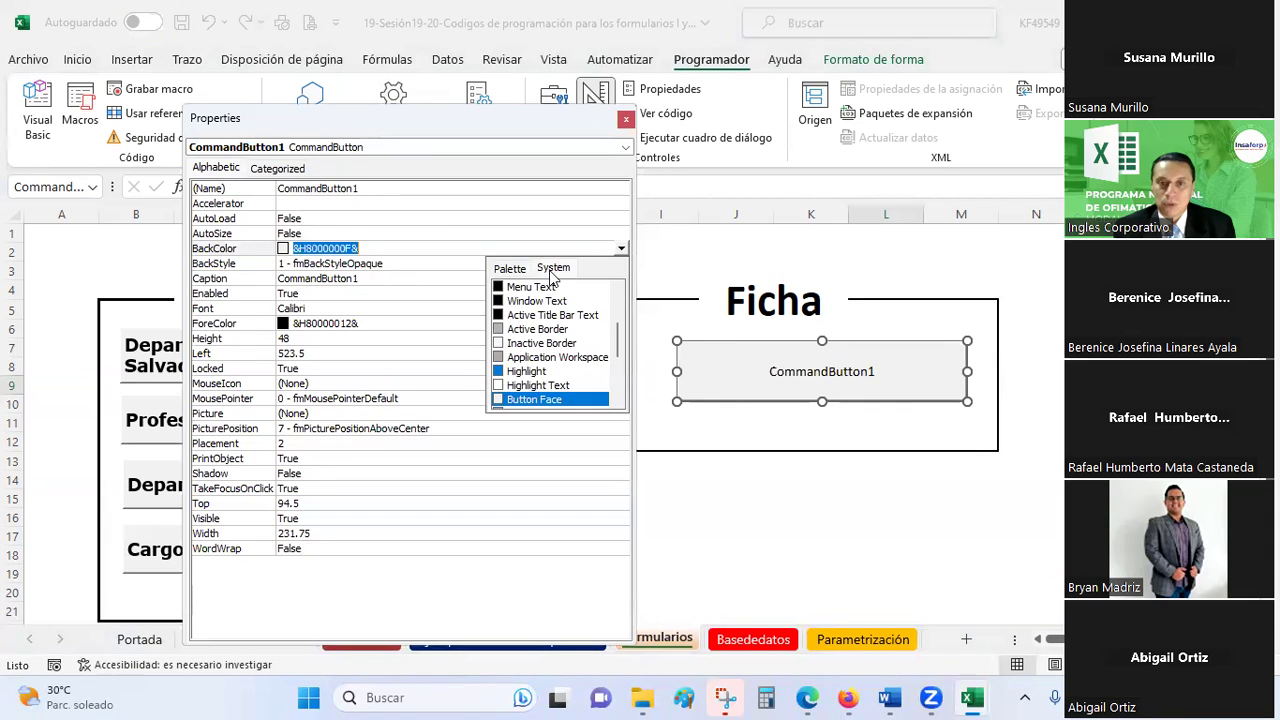
pyautogui.click(508, 268)
pyautogui.click(498, 367)
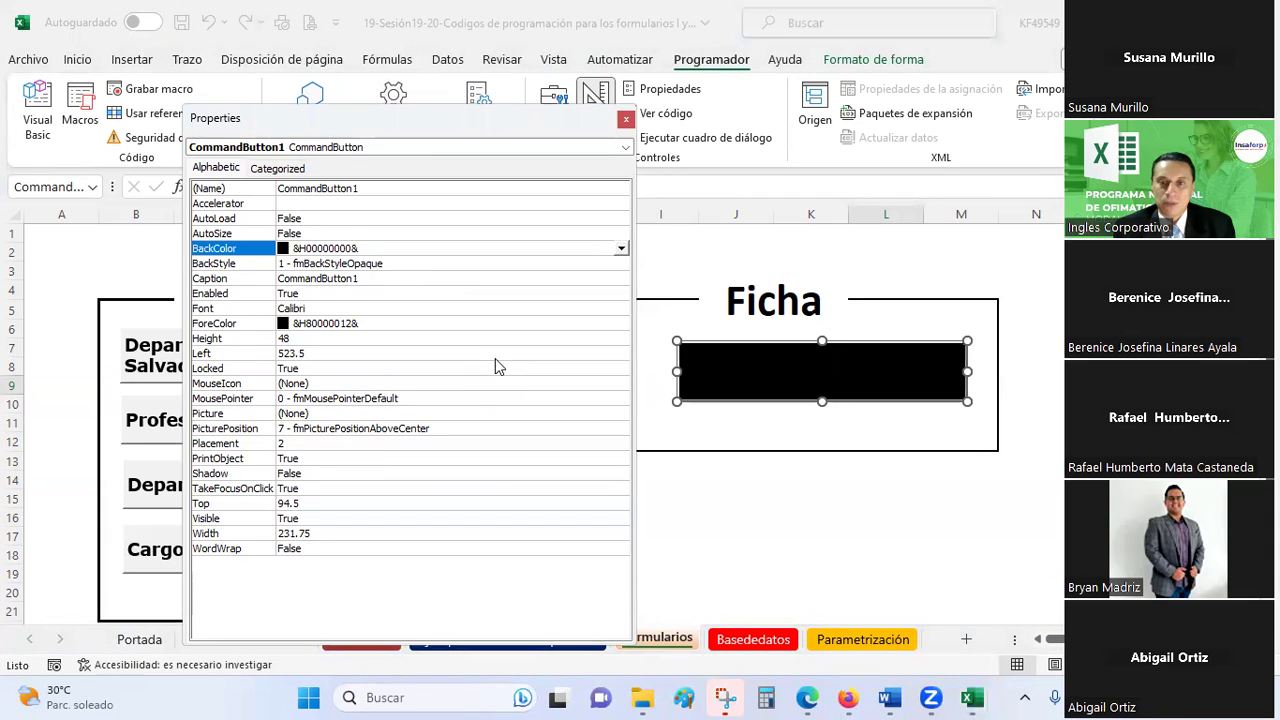
# Change the Caption to 'Formulario para rellenar ficha de empleados'
pyautogui.click(326, 280)
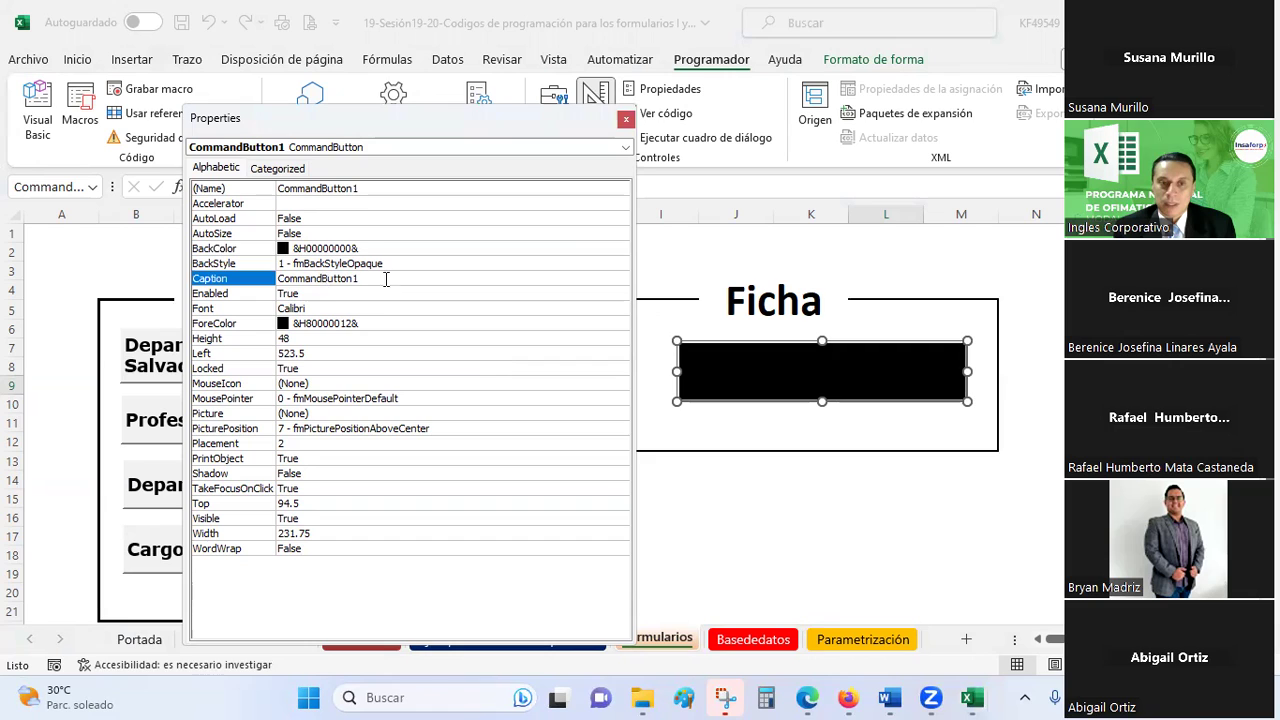
pyautogui.doubleClick(390, 280)
pyautogui.write('F')
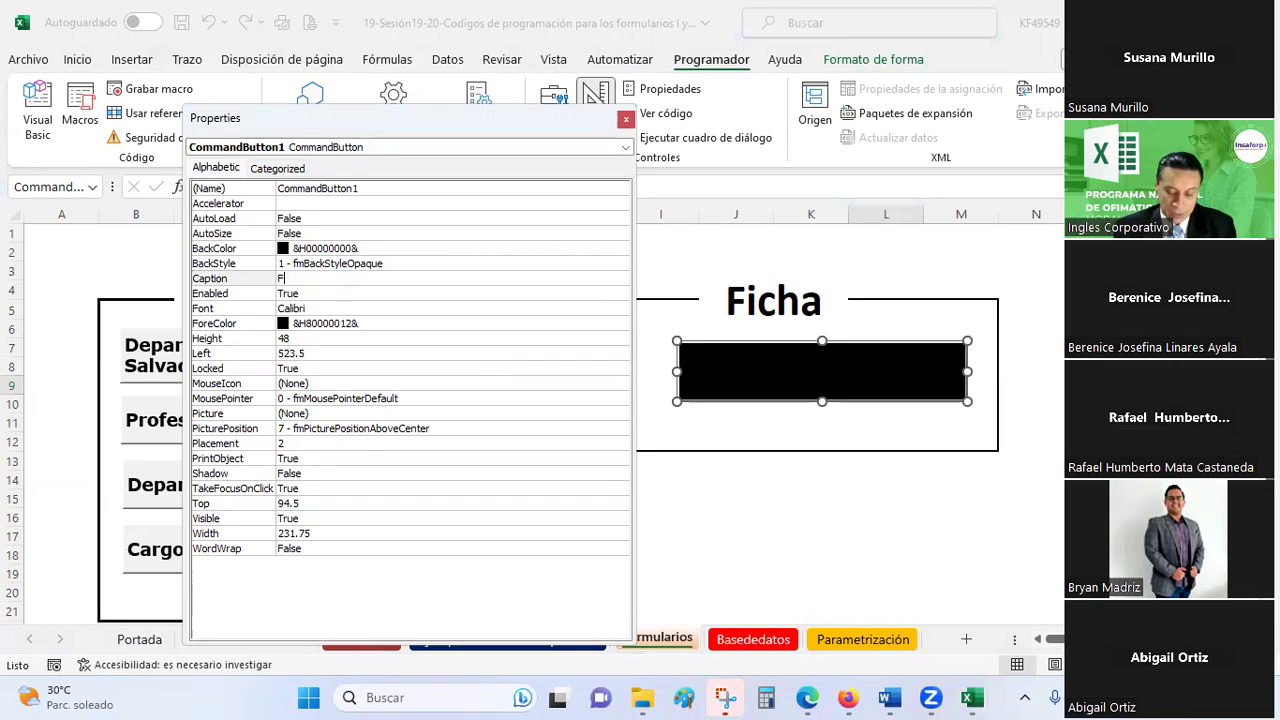
pyautogui.write('ormulario para rellenar ficha de empleados')
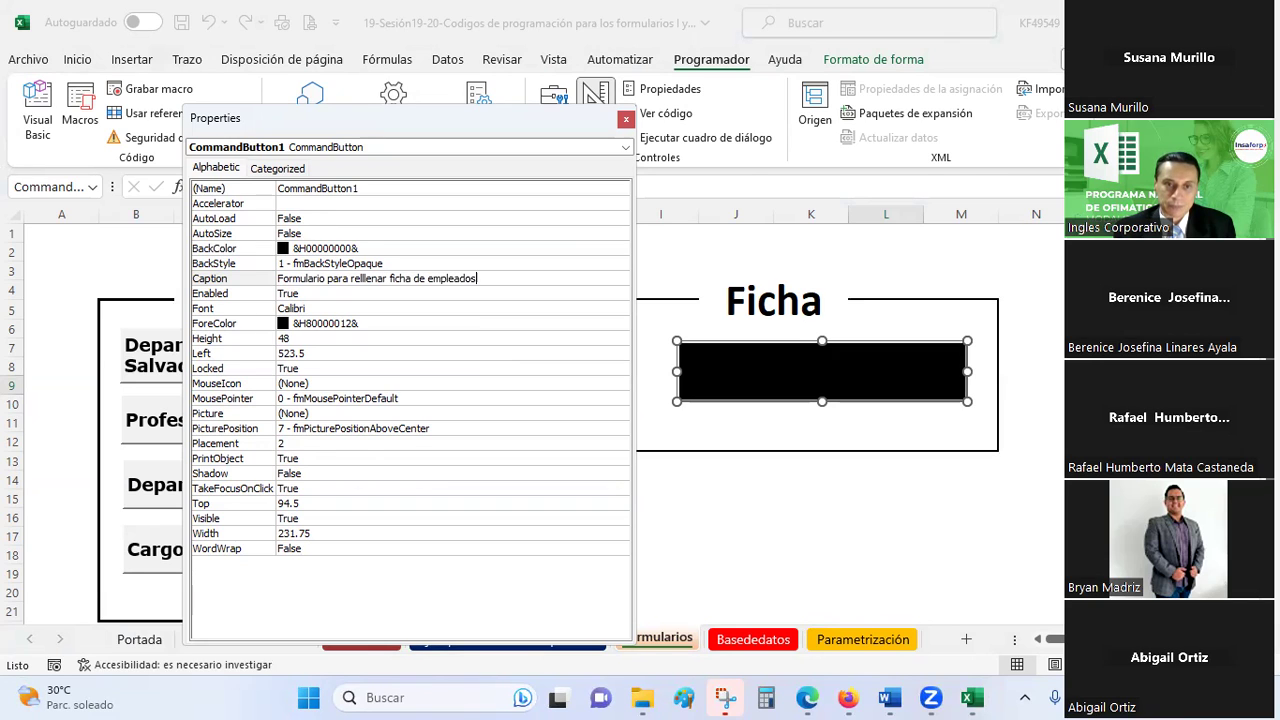
pyautogui.press('Tab')
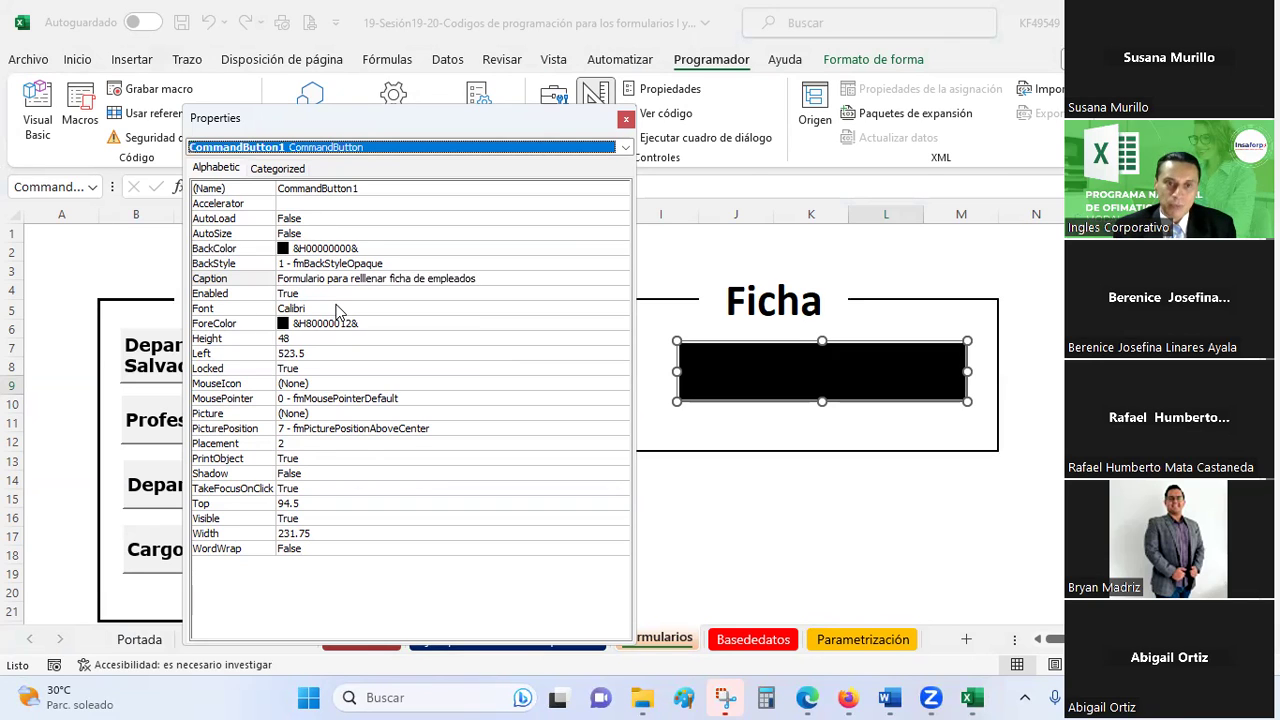
# Set the ForeColor to the light system colour &H8000000B&
pyautogui.click(336, 308)
pyautogui.click(587, 326)
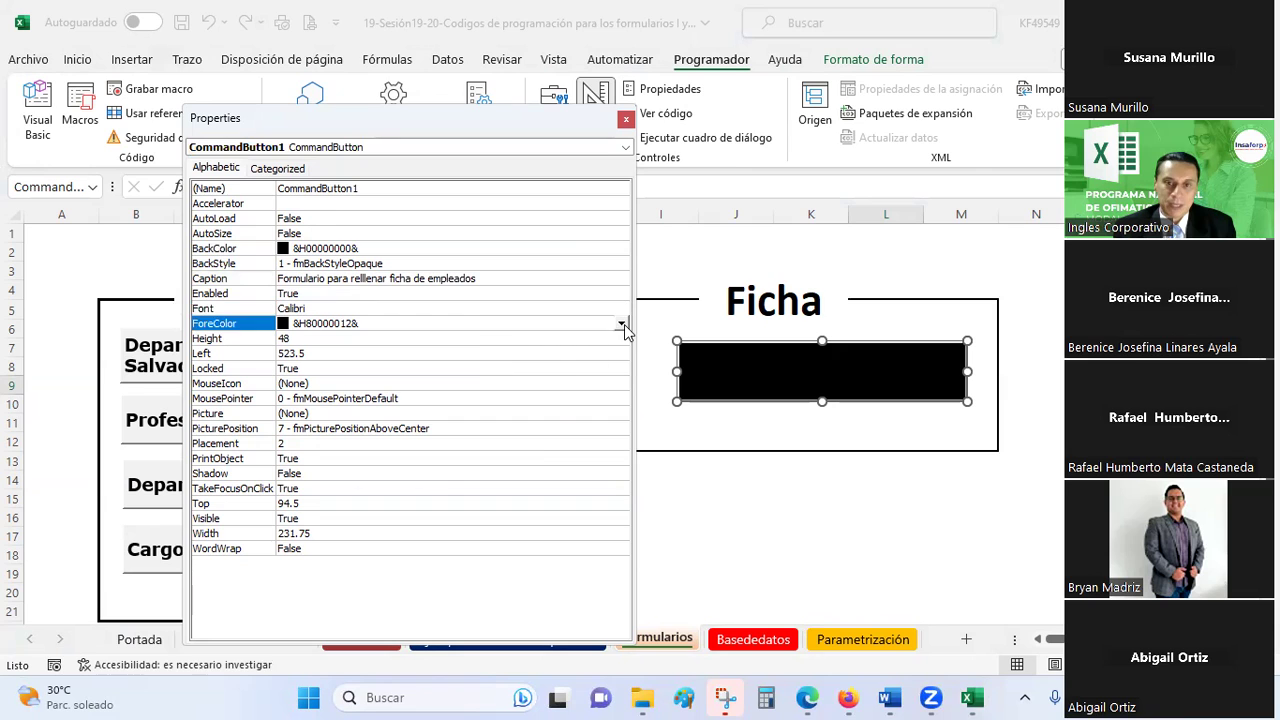
pyautogui.click(622, 324)
pyautogui.click(500, 376)
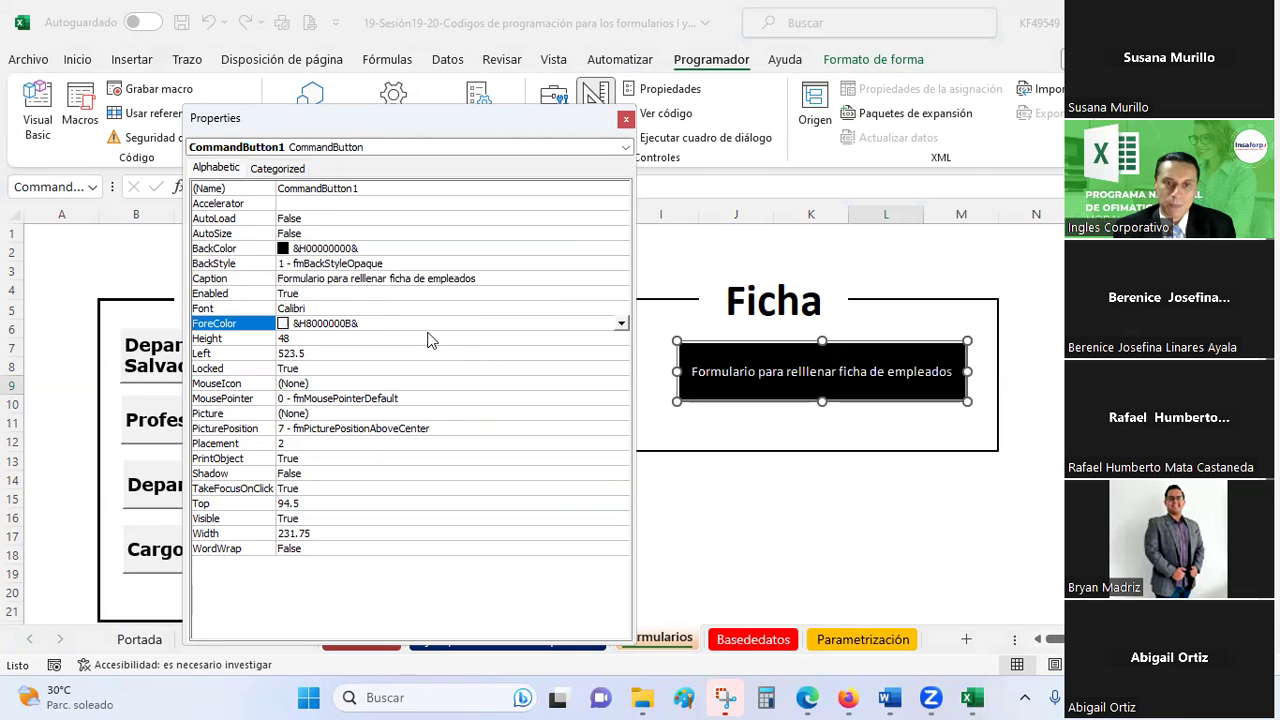
# Set the caption font to Verdana, bold (Negrita), size 16
pyautogui.click(407, 308)
pyautogui.click(621, 308)
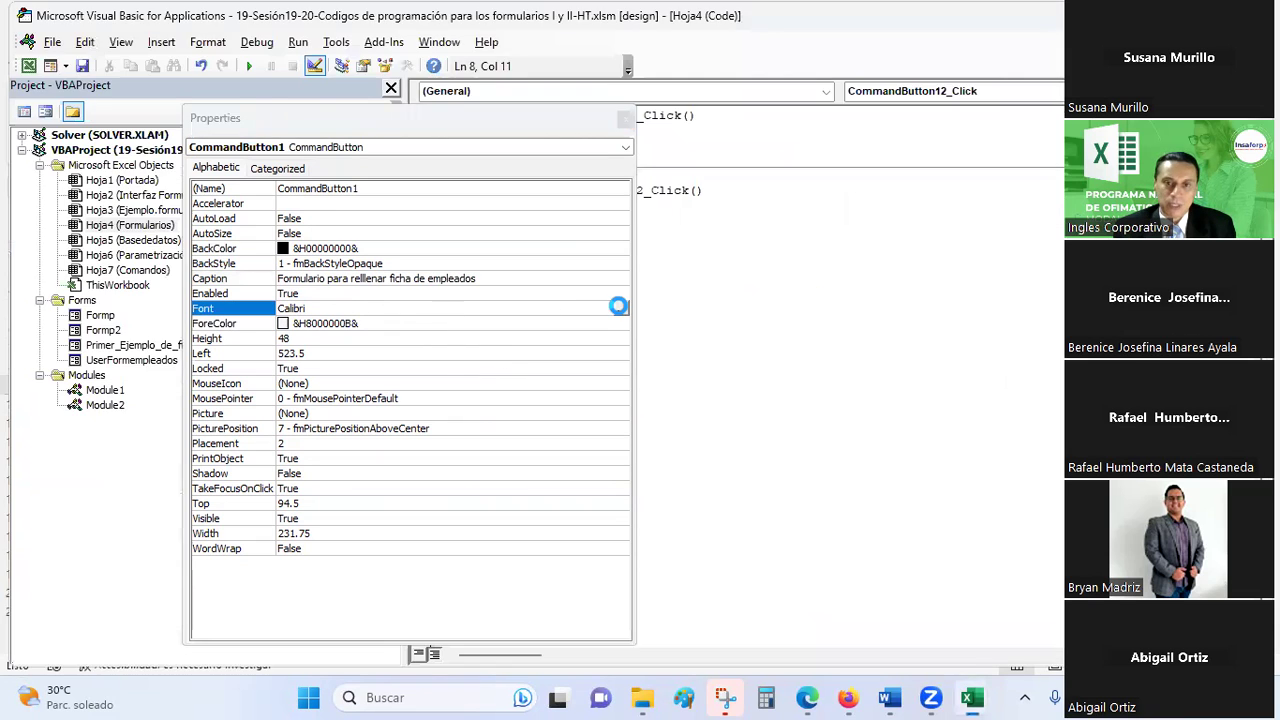
pyautogui.click(211, 249)
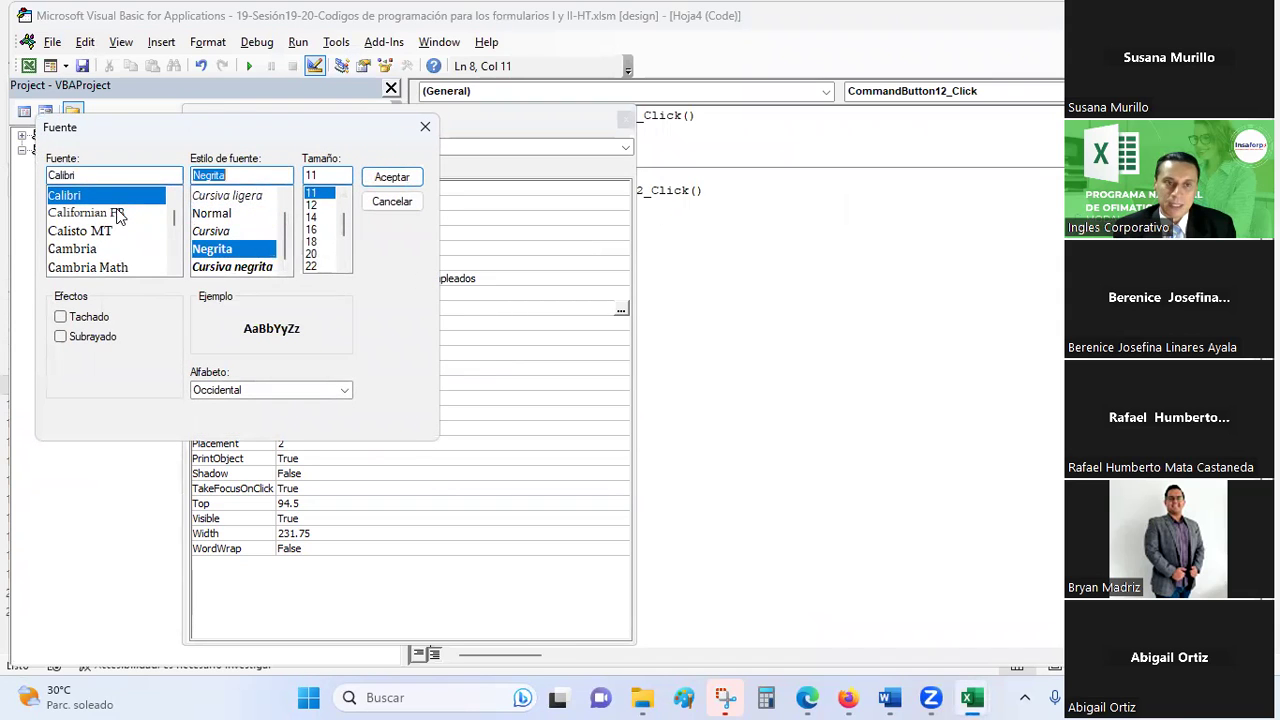
pyautogui.write('ve')
pyautogui.doubleClick(82, 175)
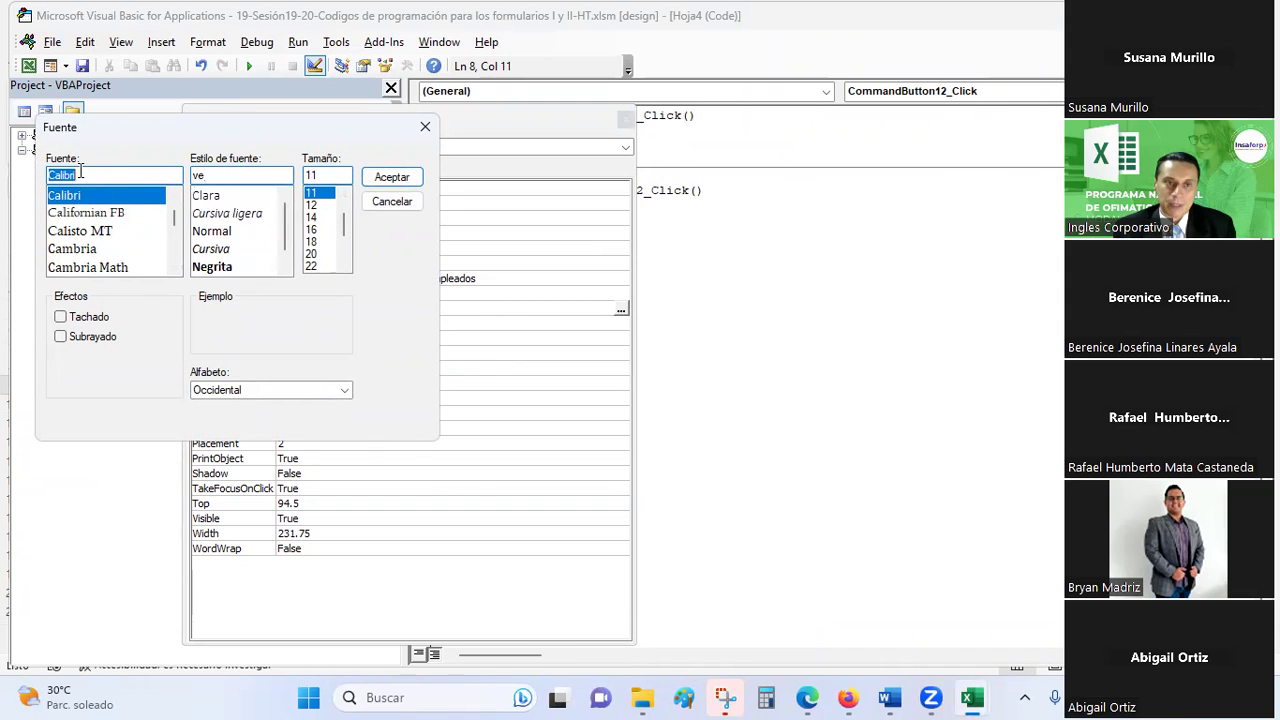
pyautogui.write('ve')
pyautogui.click(72, 196)
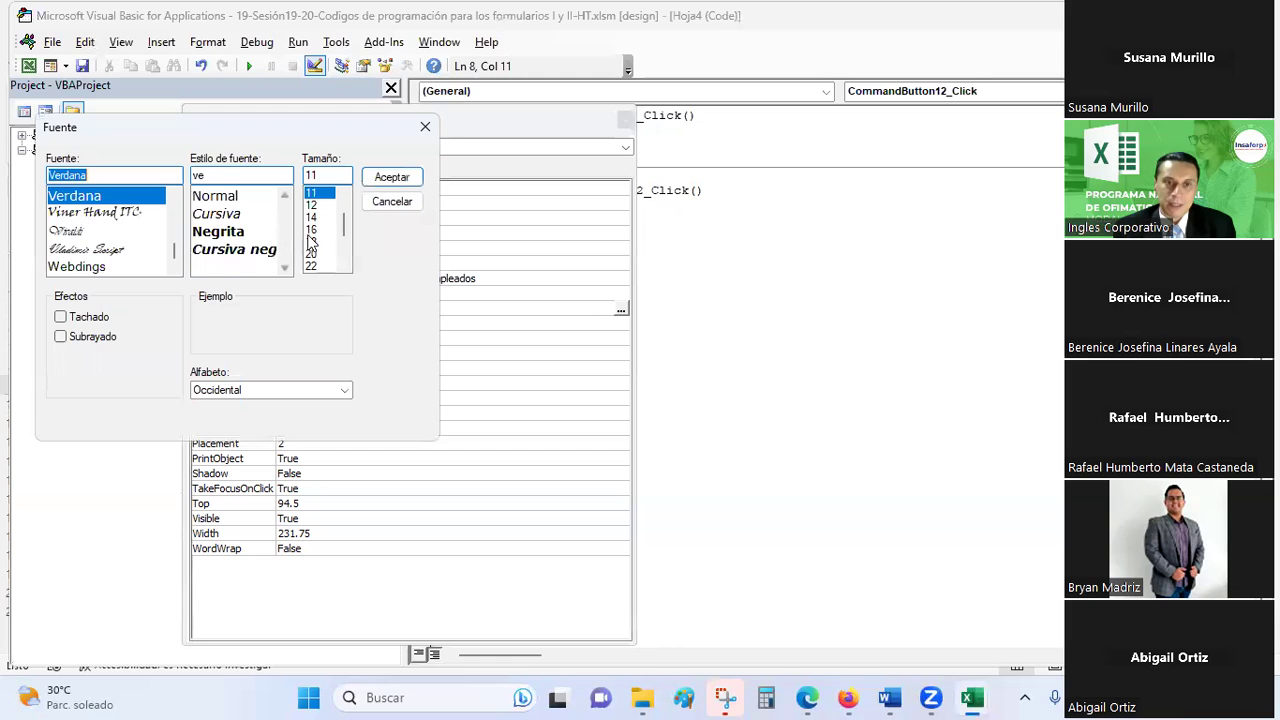
pyautogui.click(313, 229)
pyautogui.click(203, 234)
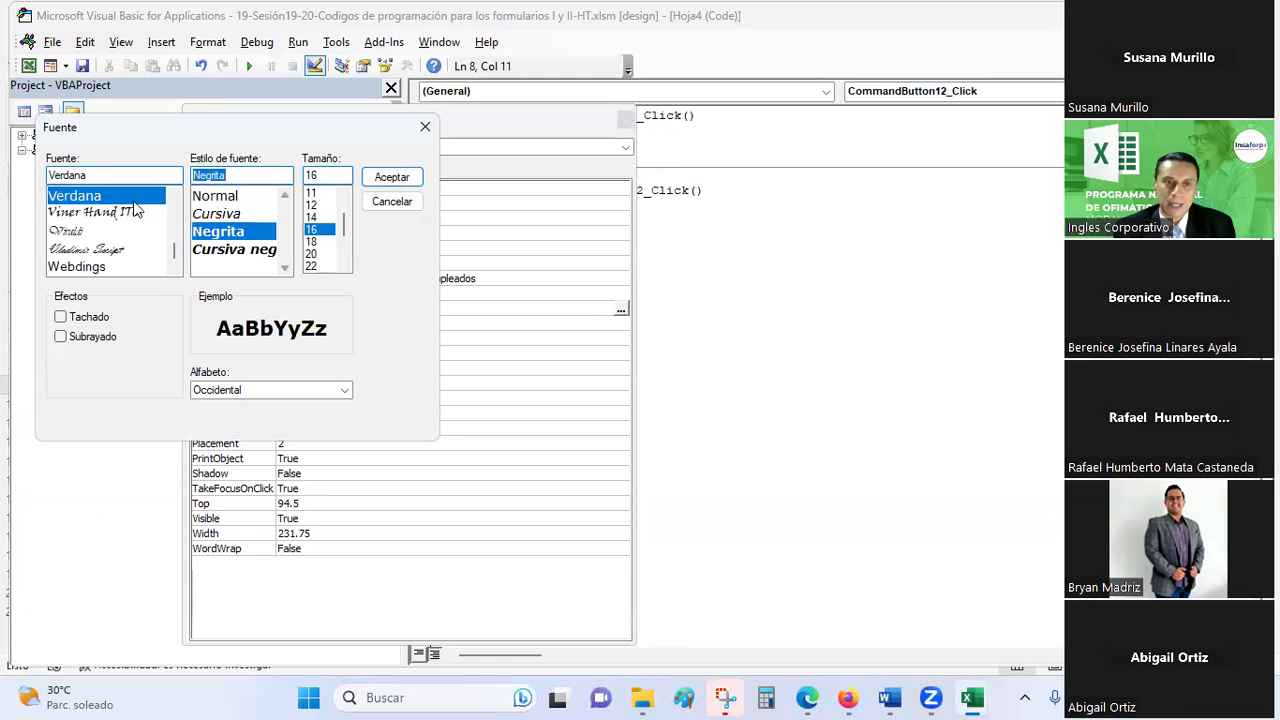
pyautogui.click(393, 177)
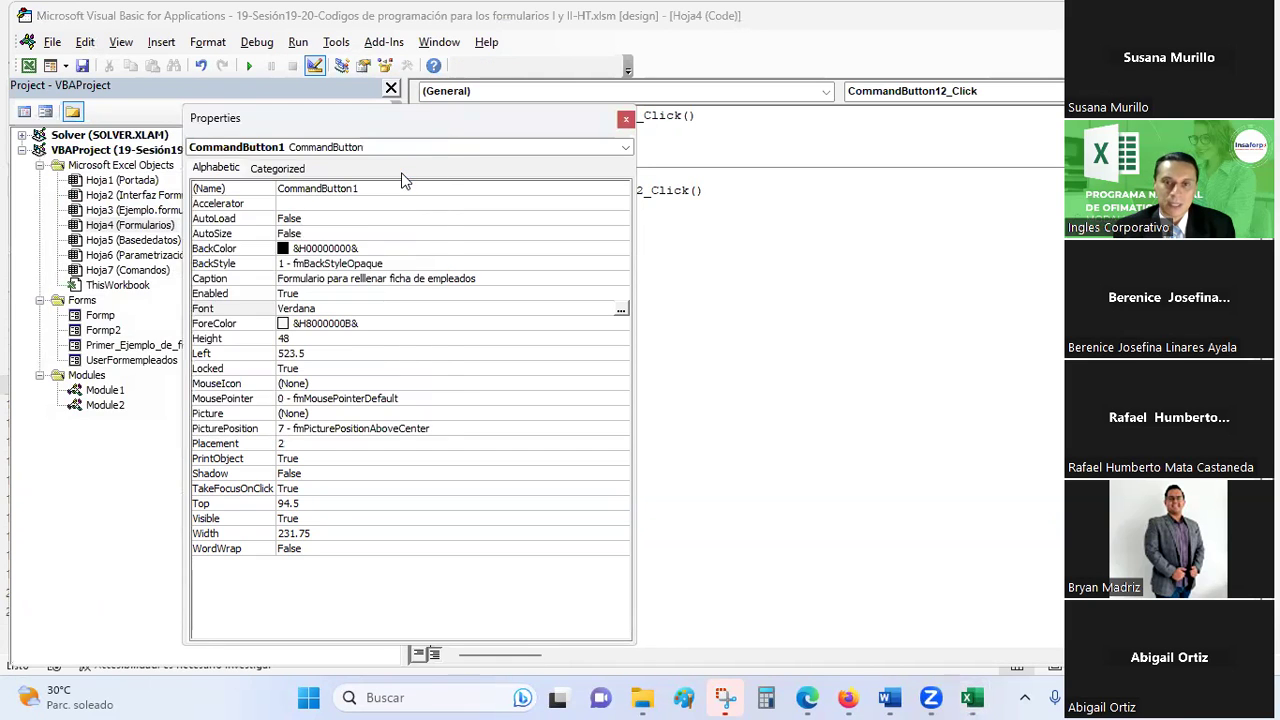
# Widen CommandButton1 in Excel to 274.5 wide, keeping its height at 48
pyautogui.moveTo(416, 129); pyautogui.dragTo(332, 140)
pyautogui.press('super+Tab')
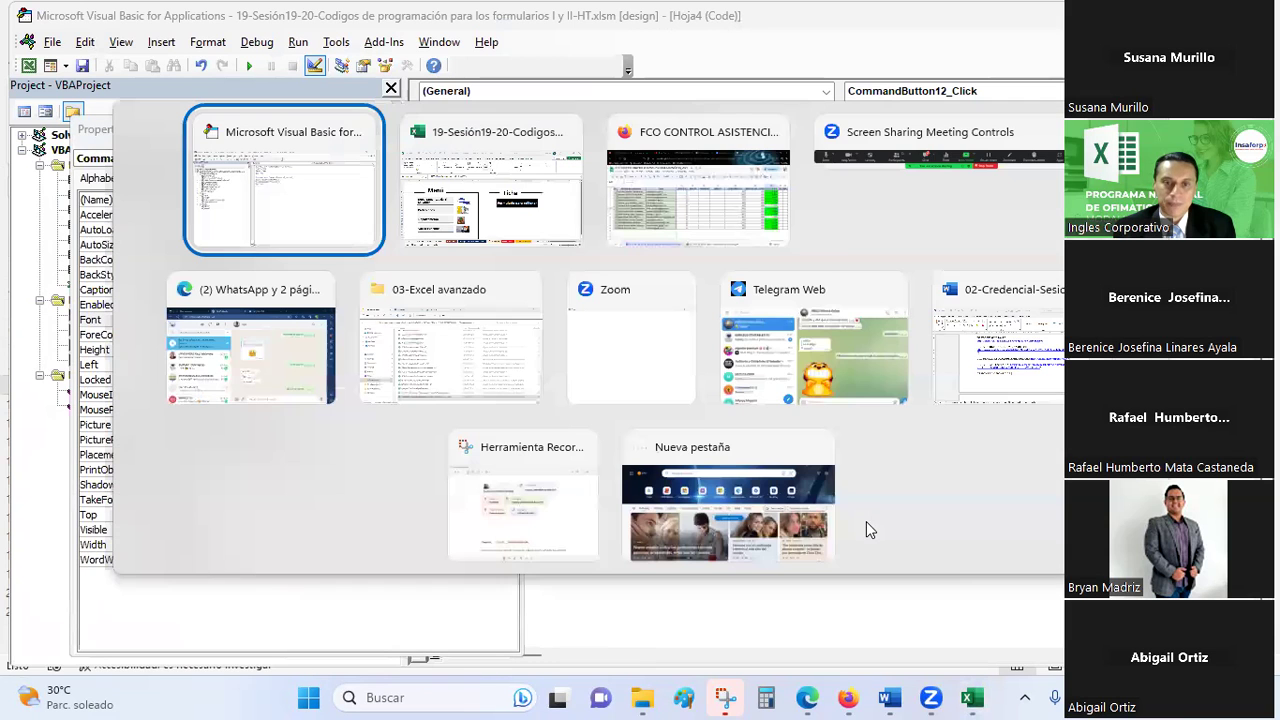
pyautogui.press('Right')
pyautogui.press('Return')
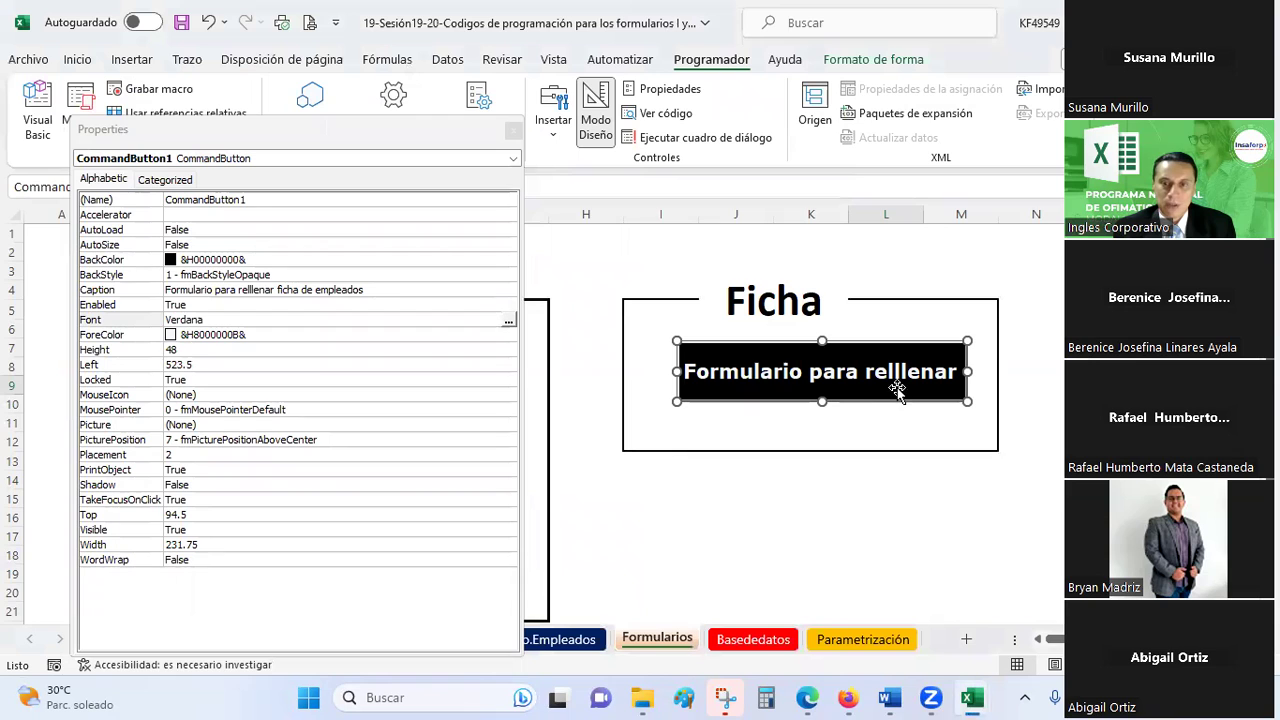
pyautogui.moveTo(822, 401); pyautogui.dragTo(822, 430)
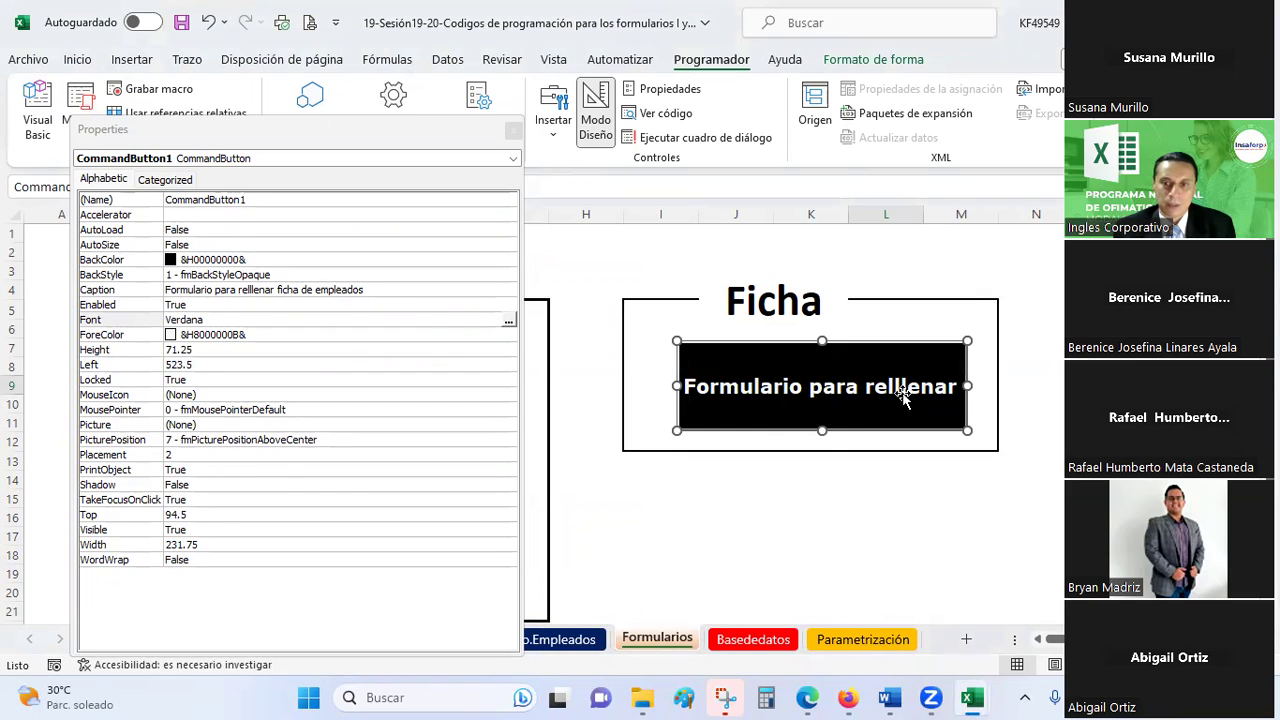
pyautogui.moveTo(677, 386); pyautogui.dragTo(634, 386)
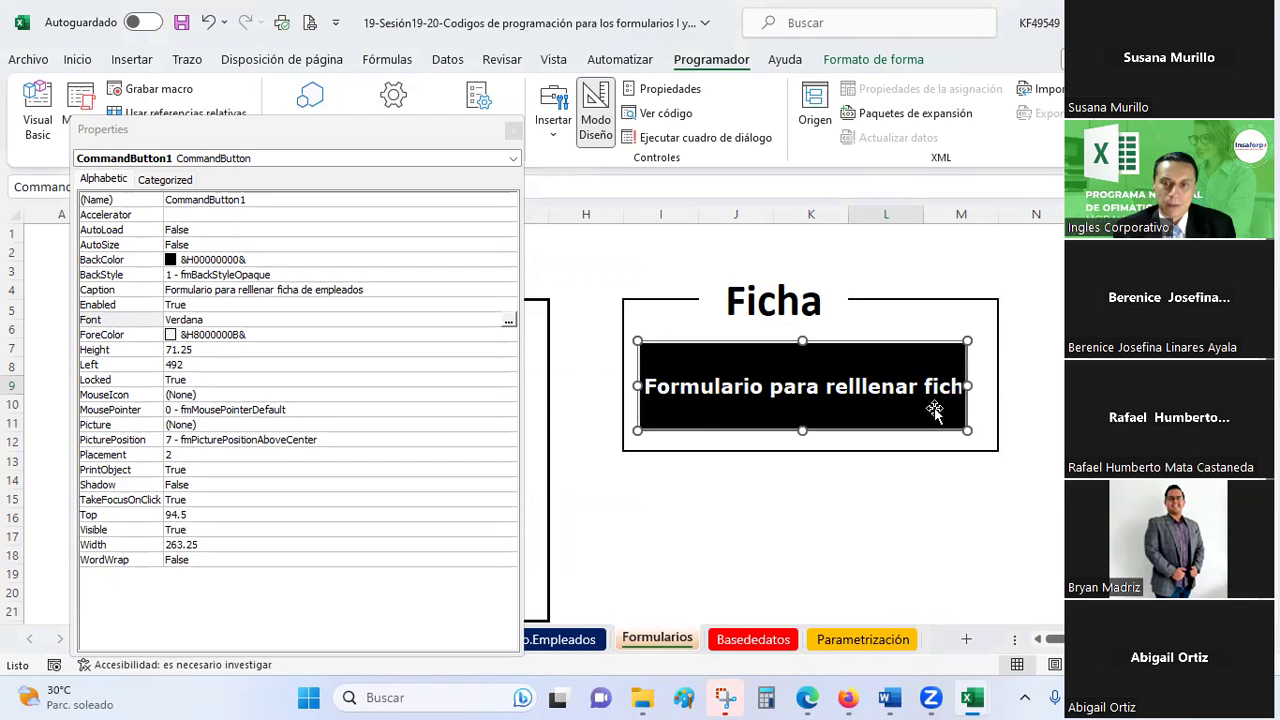
pyautogui.moveTo(968, 387); pyautogui.dragTo(981, 386)
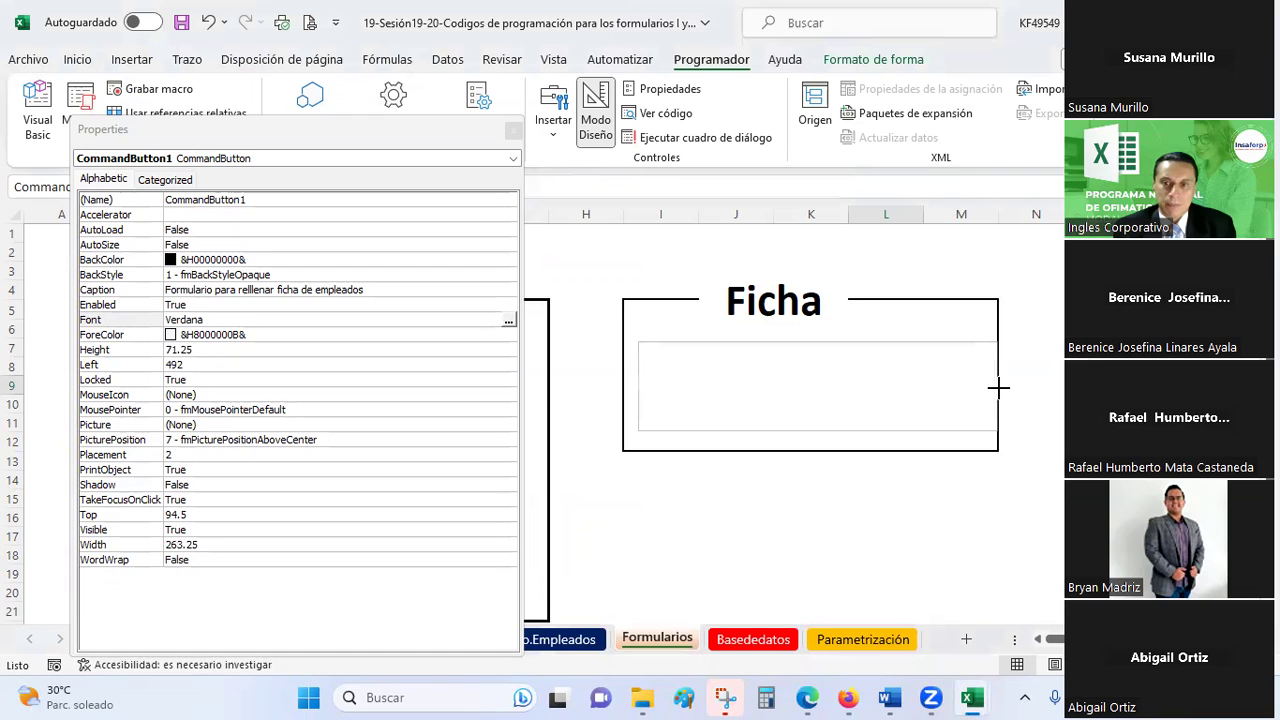
pyautogui.moveTo(809, 430); pyautogui.dragTo(809, 401)
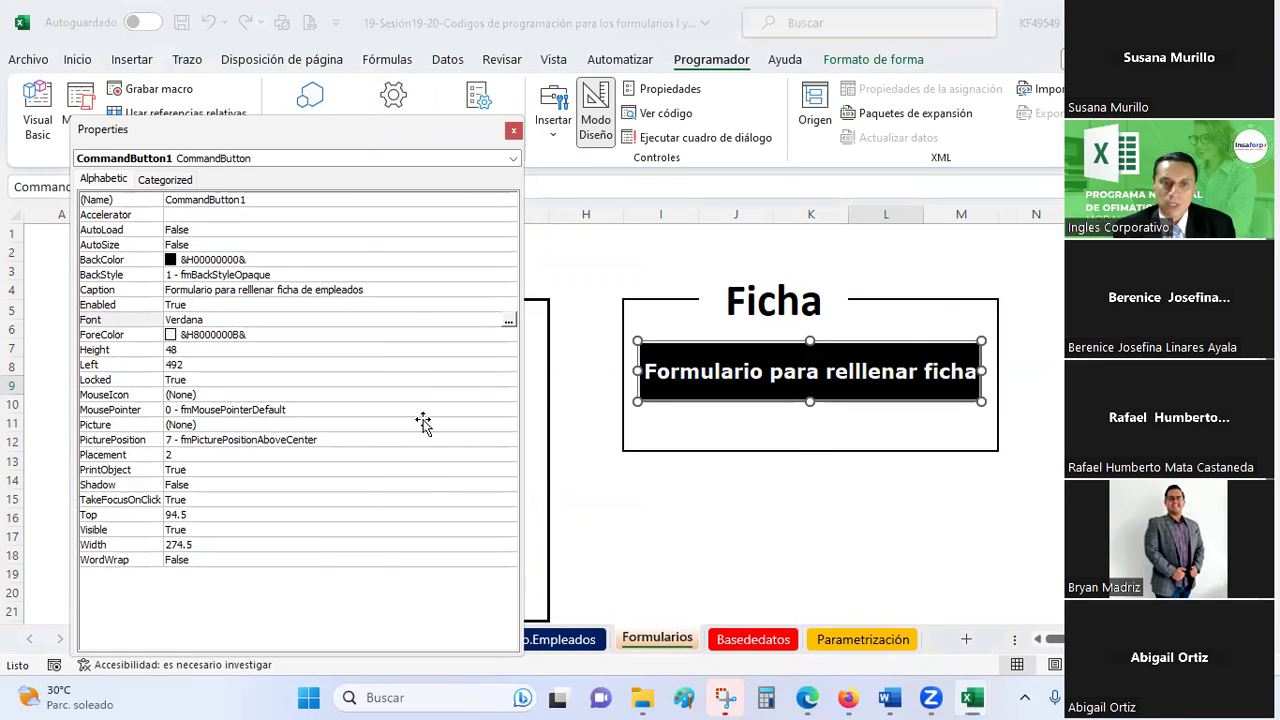
pyautogui.moveTo(420, 130); pyautogui.dragTo(620, 450)
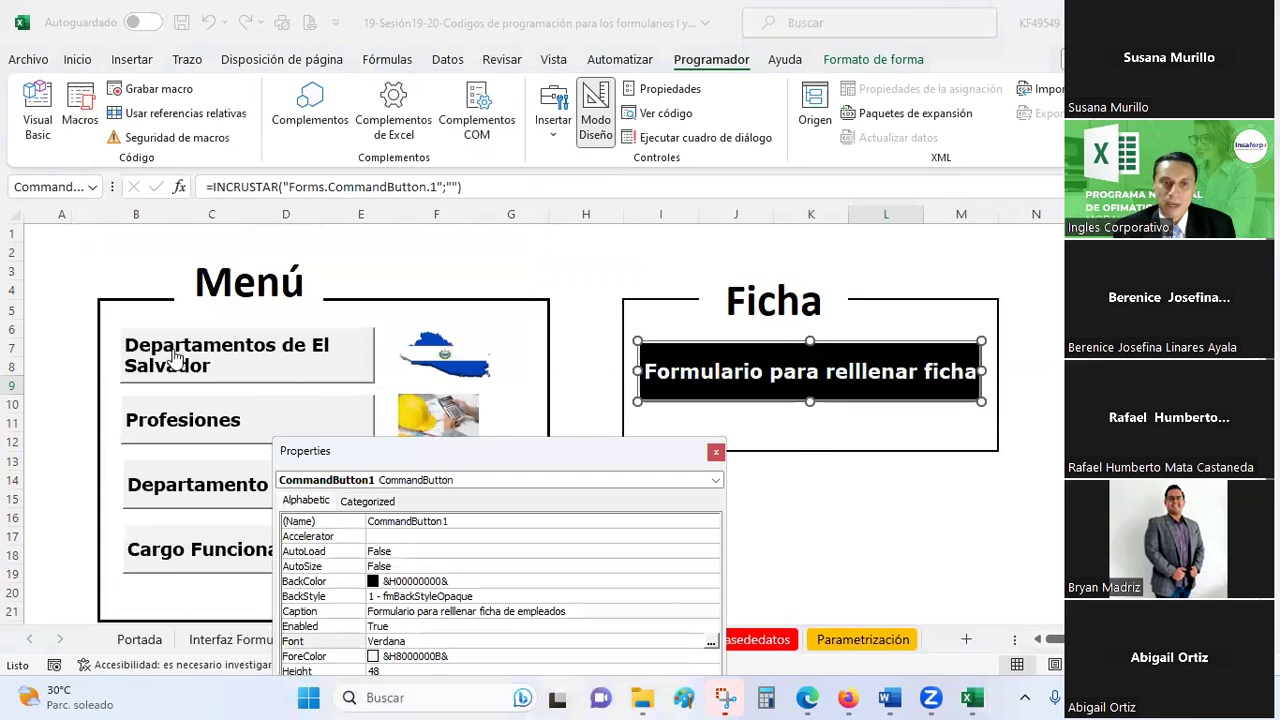
# Reduce the caption font size to 14 and view the button in Excel
pyautogui.click(96, 62)
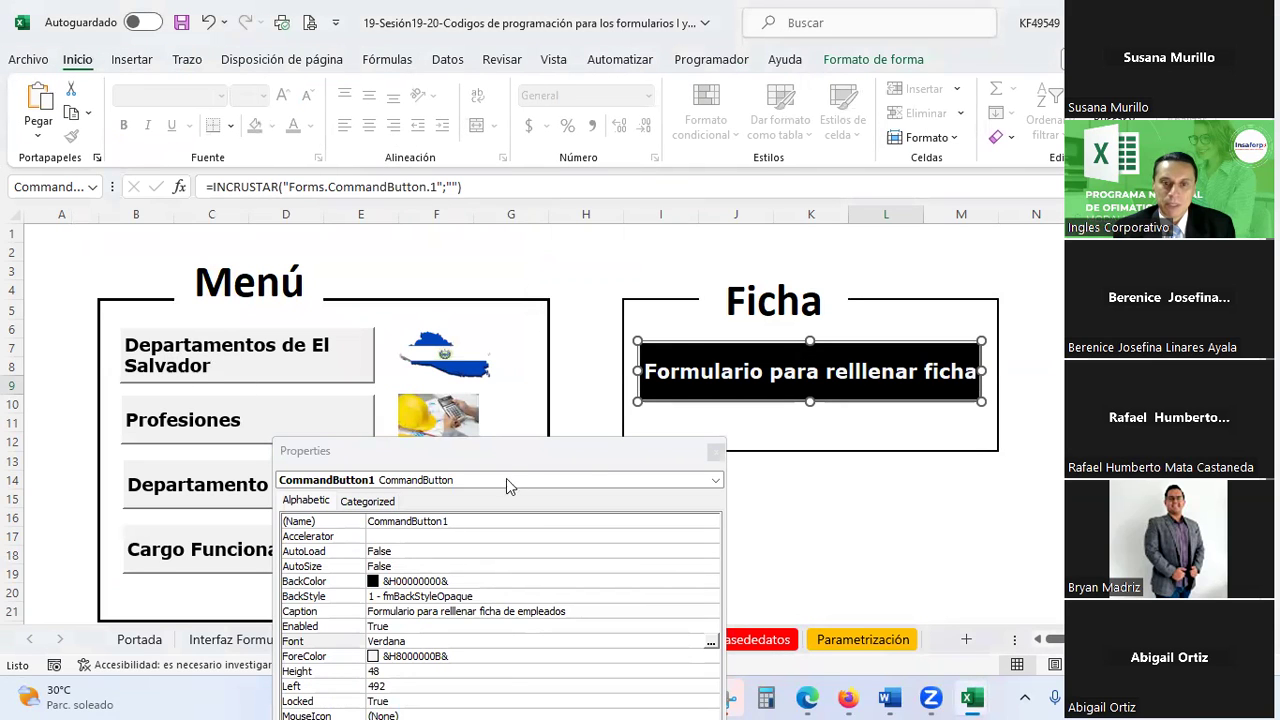
pyautogui.doubleClick(489, 451)
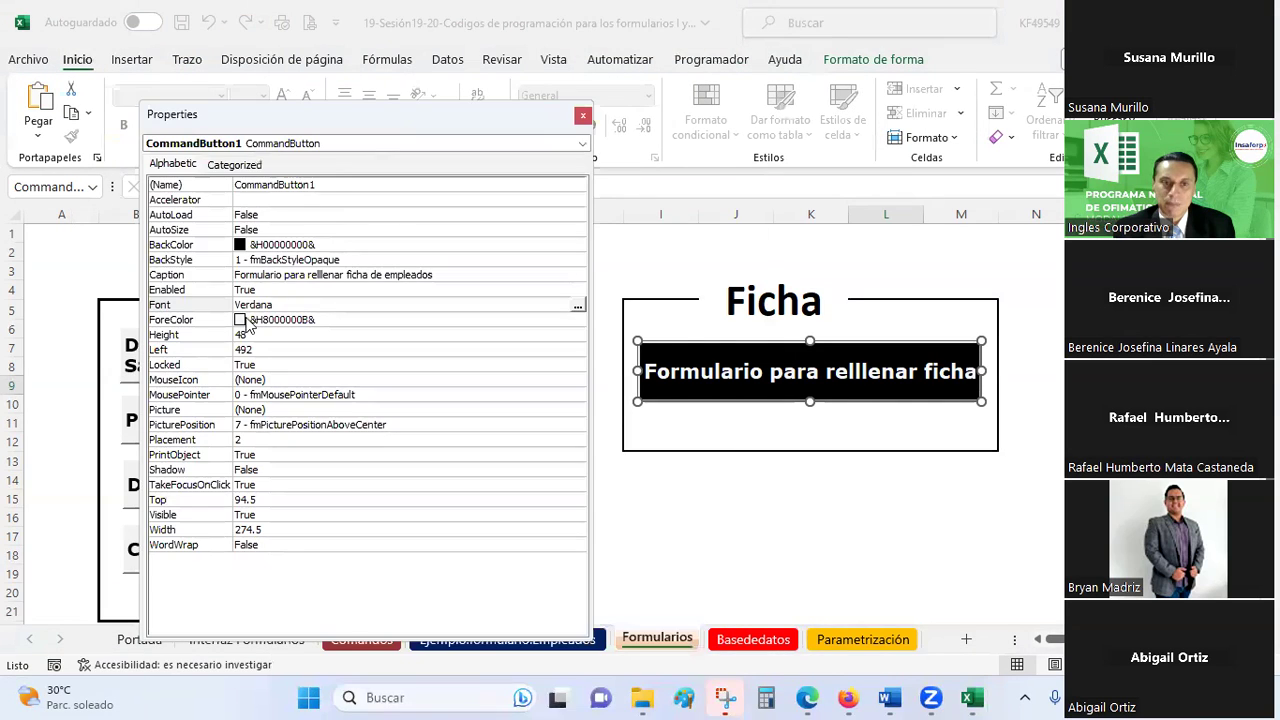
pyautogui.click(578, 306)
pyautogui.click(345, 193)
pyautogui.click(345, 193)
pyautogui.click(318, 204)
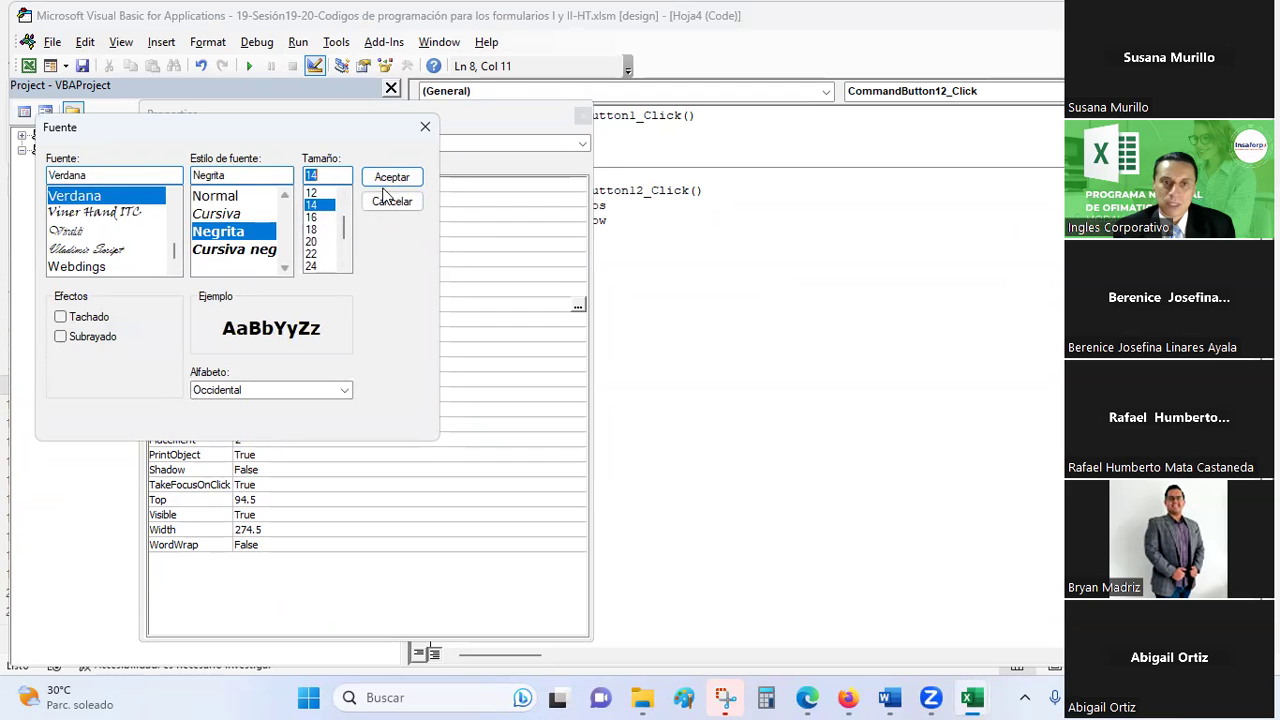
pyautogui.click(388, 180)
pyautogui.hotkey('alt', 'Tab')
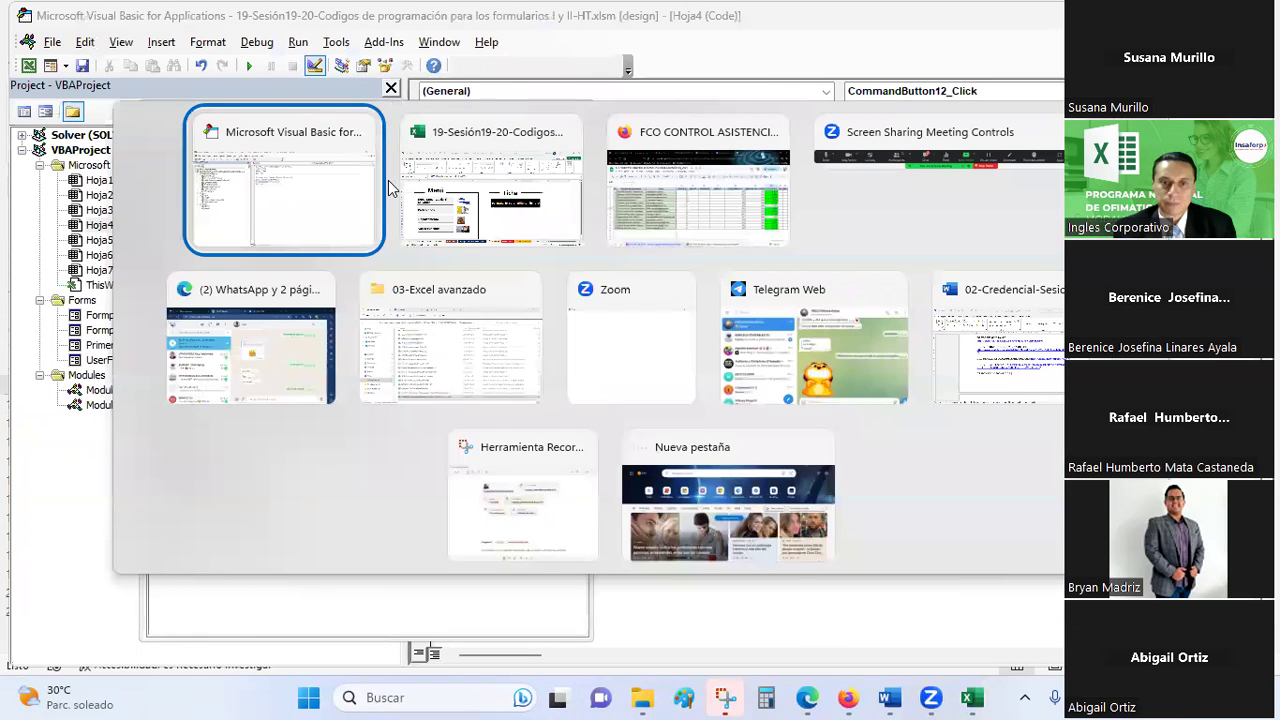
pyautogui.click(418, 205)
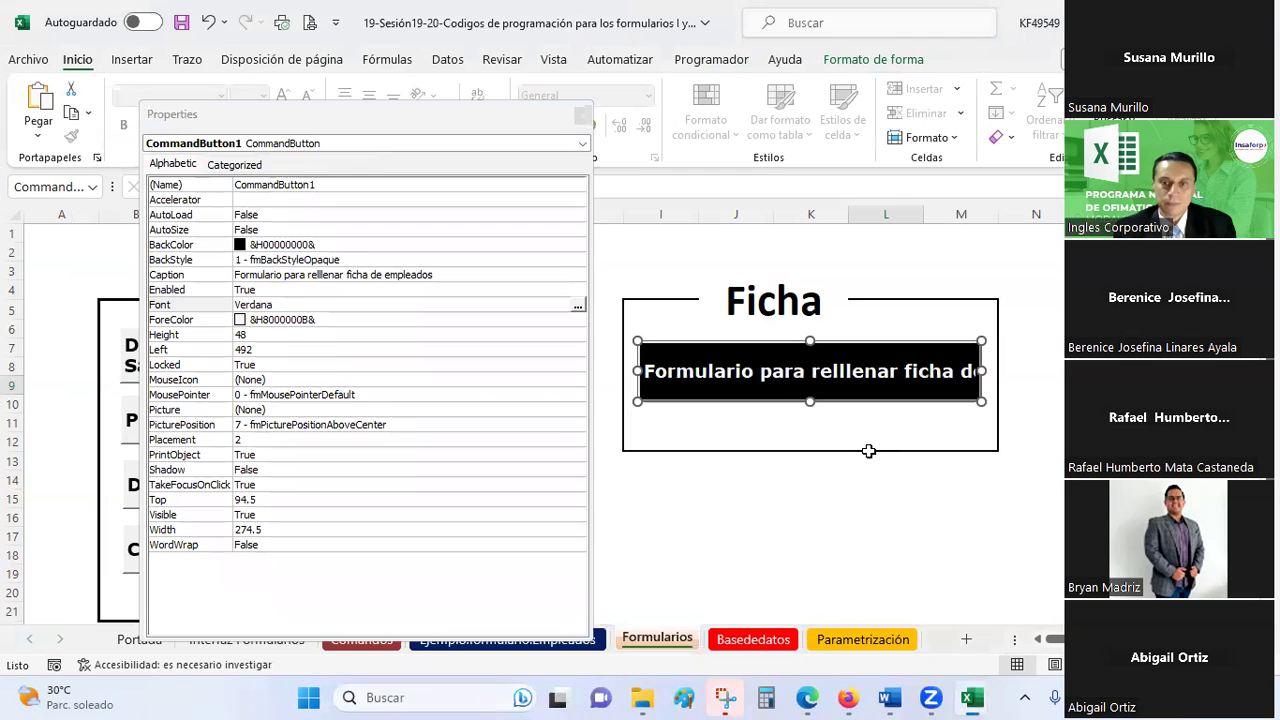
# Lower the caption font to 12-point so the full text fits on the black button
pyautogui.click(577, 309)
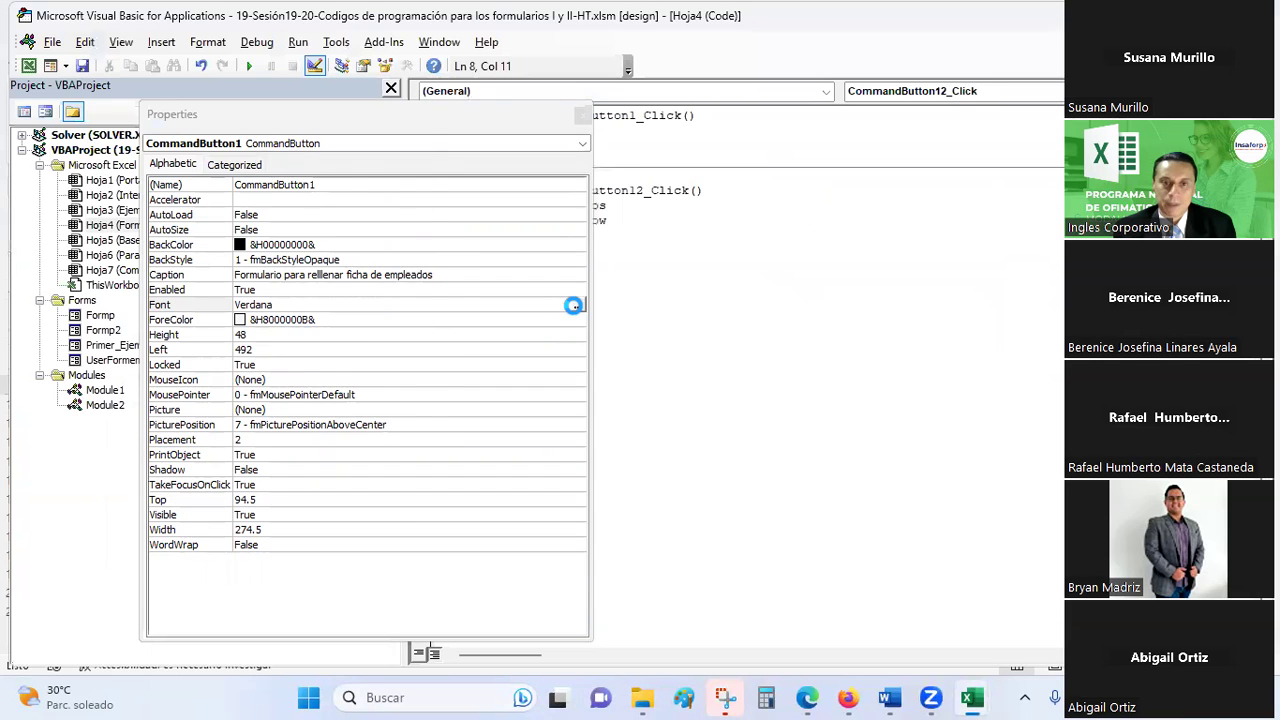
pyautogui.scroll(1, 325, 225)
pyautogui.click(315, 217)
pyautogui.click(402, 178)
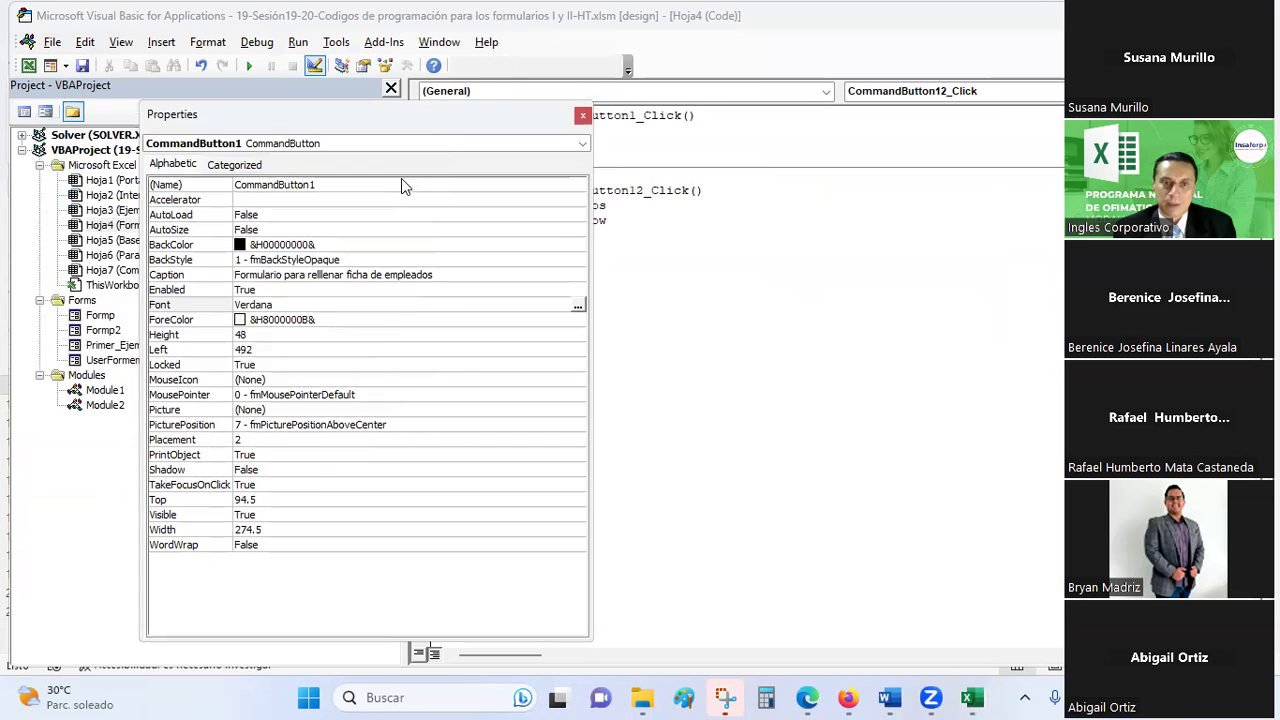
pyautogui.hotkey('alt', 'Tab')
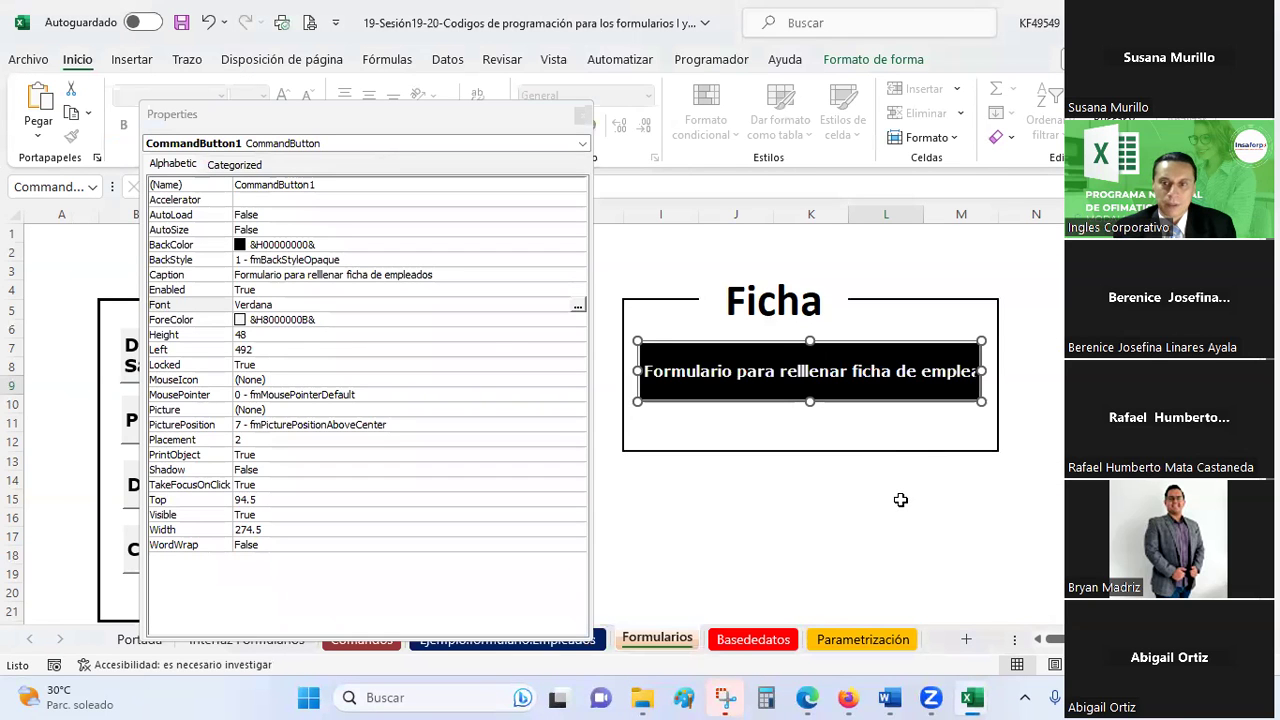
pyautogui.click(579, 307)
pyautogui.click(343, 197)
pyautogui.click(343, 197)
pyautogui.click(312, 196)
pyautogui.click(392, 177)
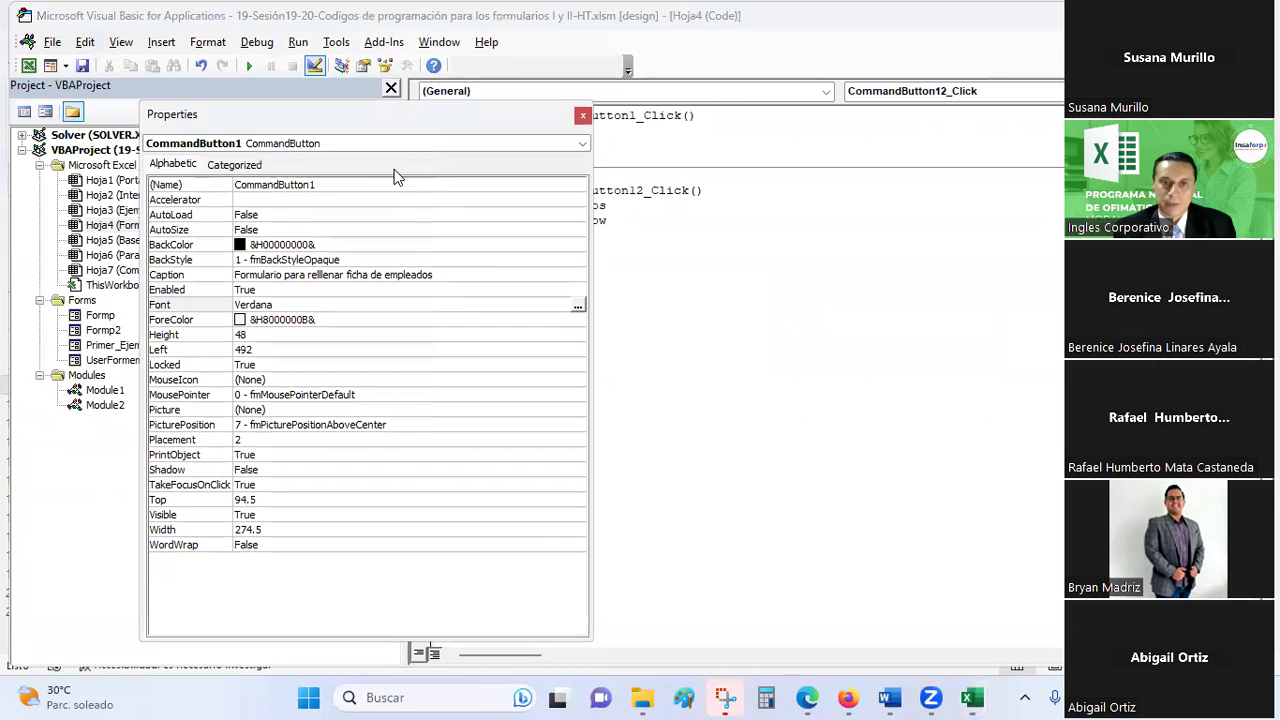
pyautogui.hotkey('alt', 'Tab')
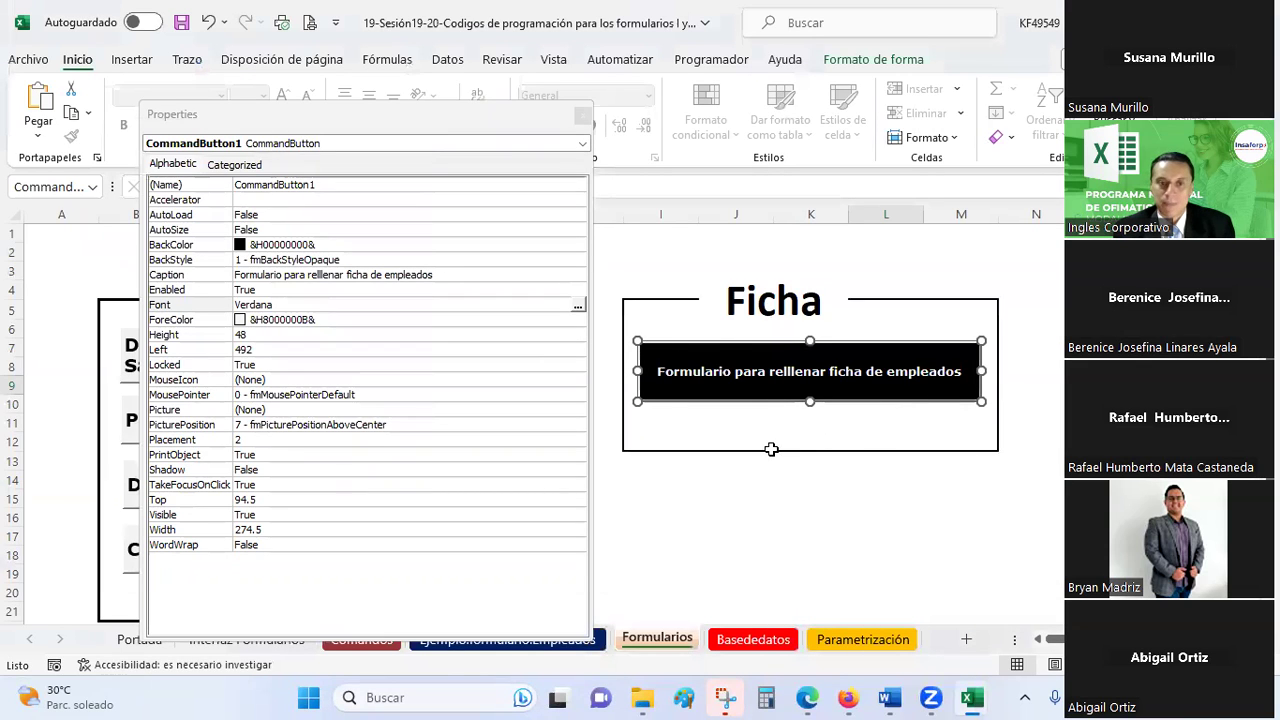
# Reselect the black button and review its PicturePosition options without changing them
pyautogui.click(884, 537)
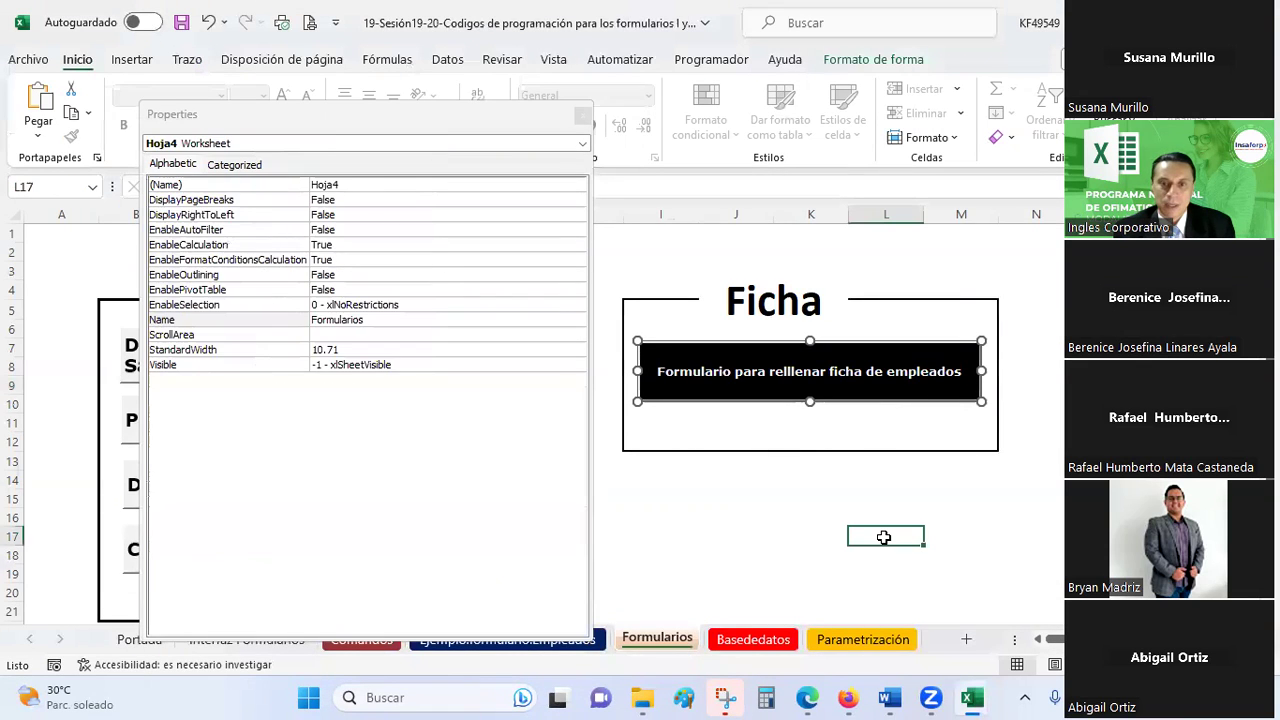
pyautogui.click(655, 338)
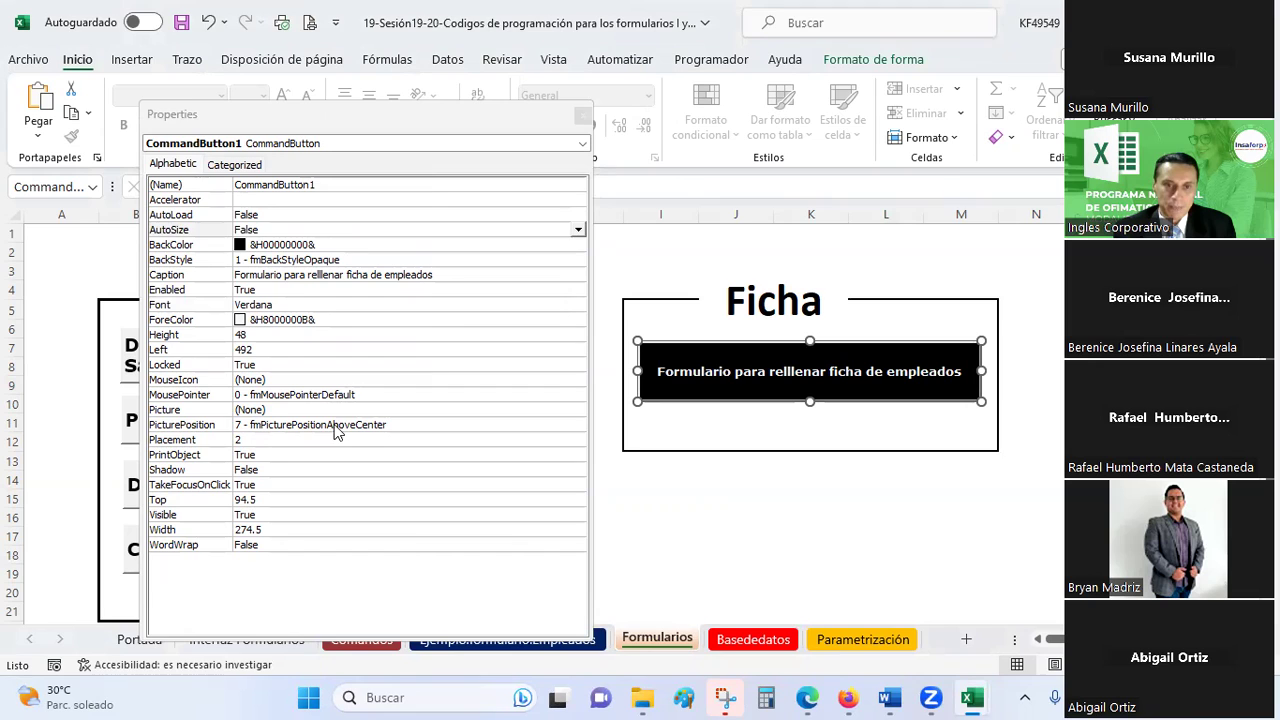
pyautogui.click(337, 427)
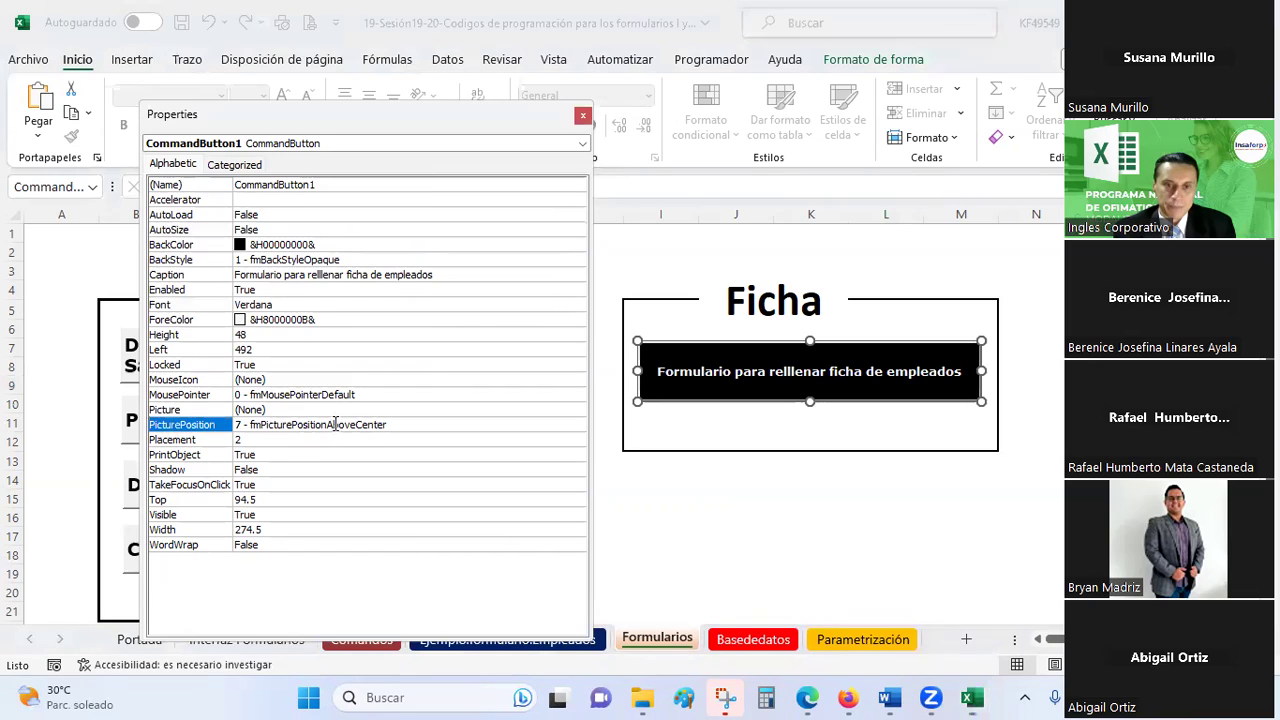
pyautogui.click(580, 425)
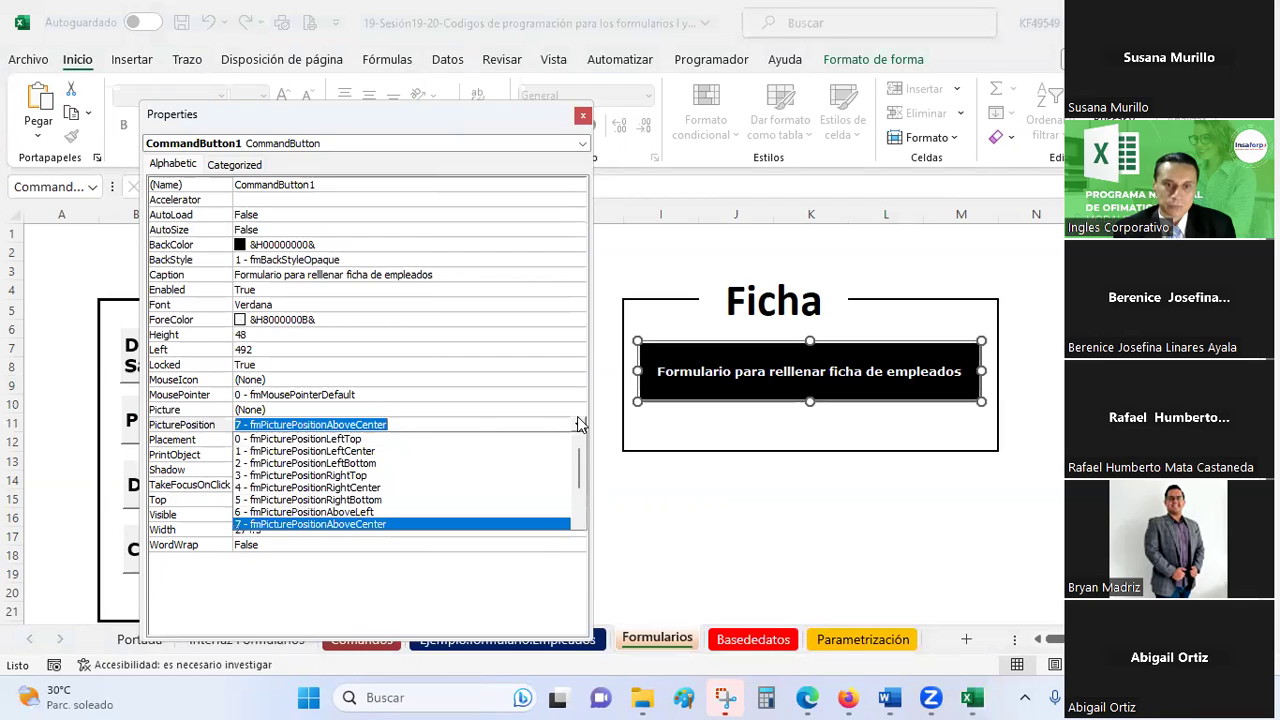
pyautogui.click(580, 425)
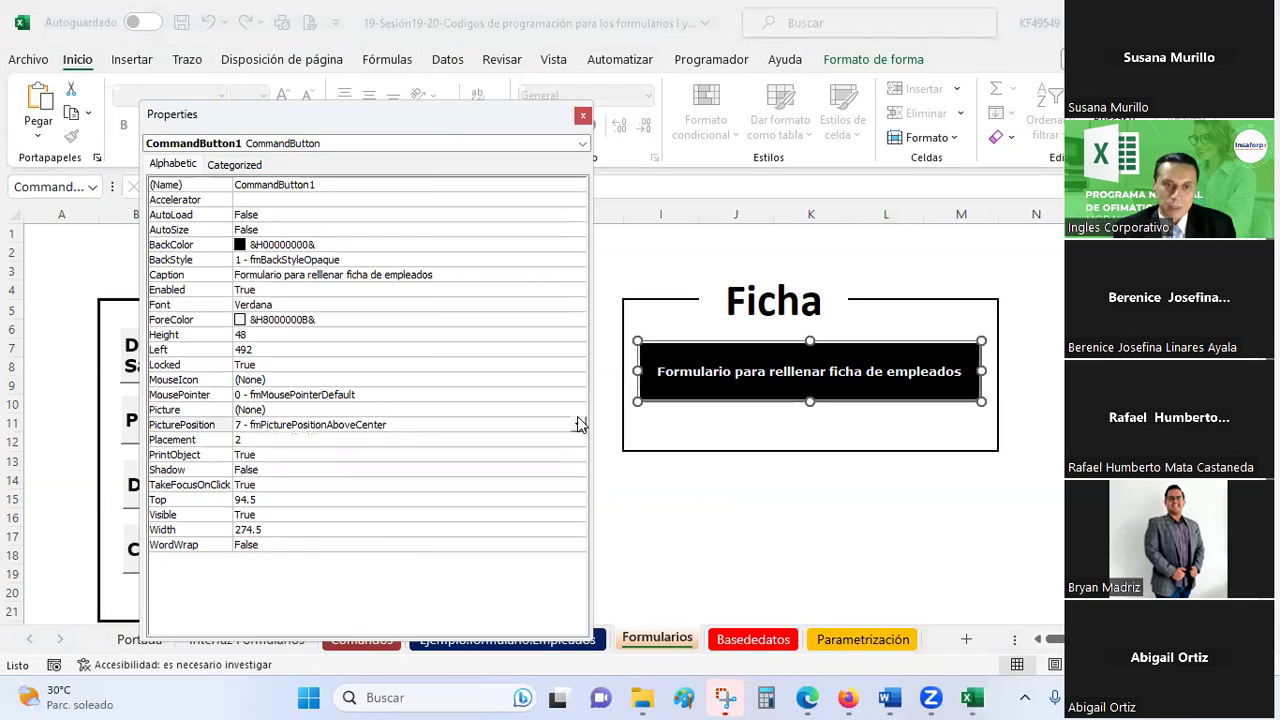
# Check MousePointer and ForeColor, then close the Properties window and select cell J17
pyautogui.click(343, 396)
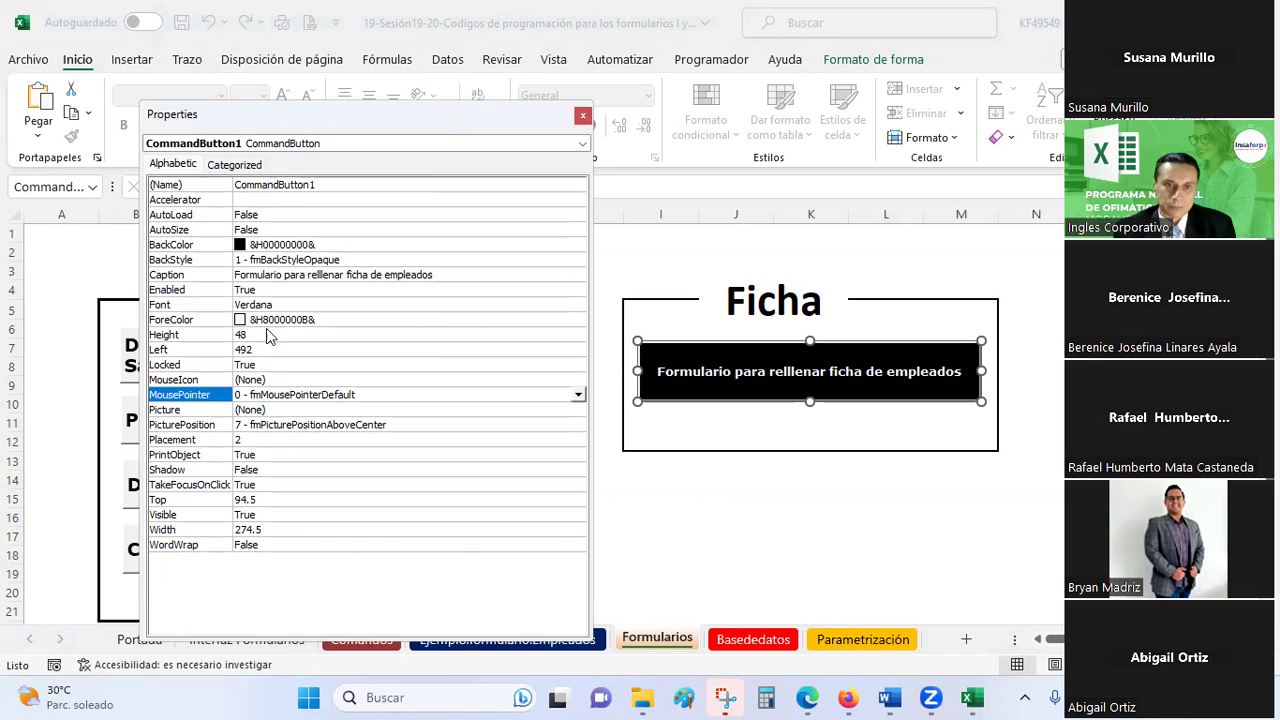
pyautogui.click(263, 320)
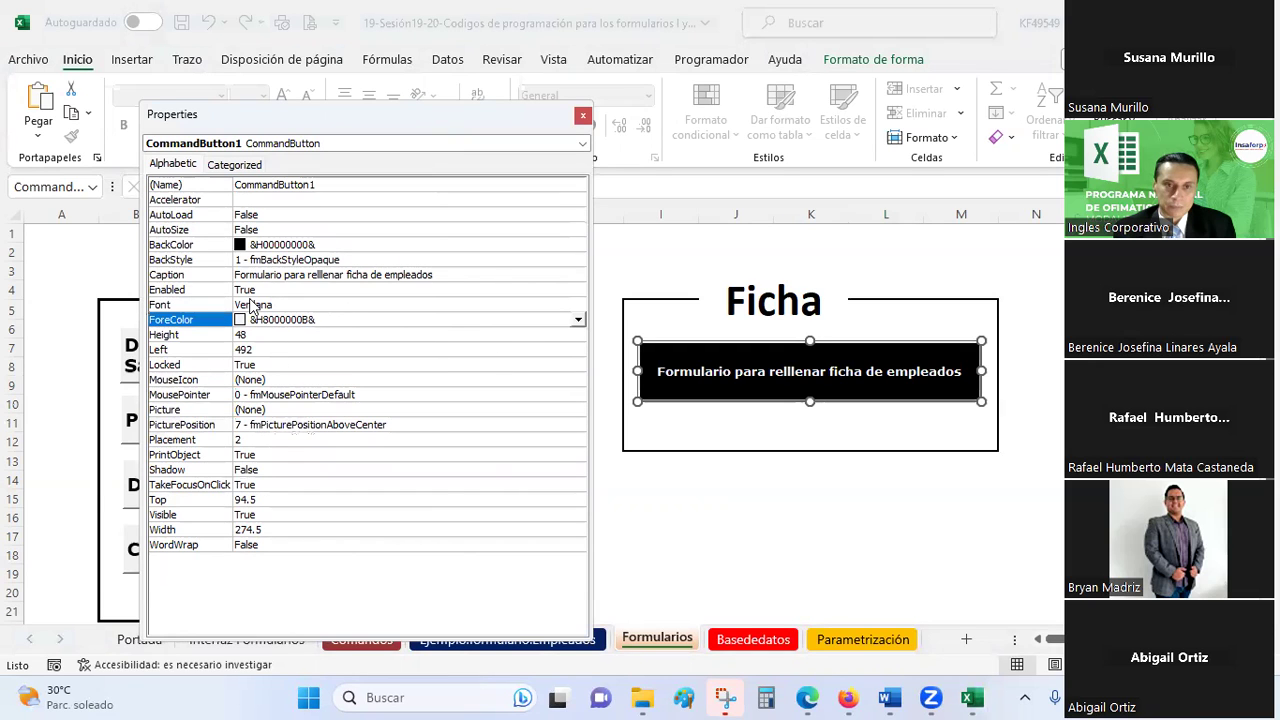
pyautogui.click(582, 115)
pyautogui.click(730, 539)
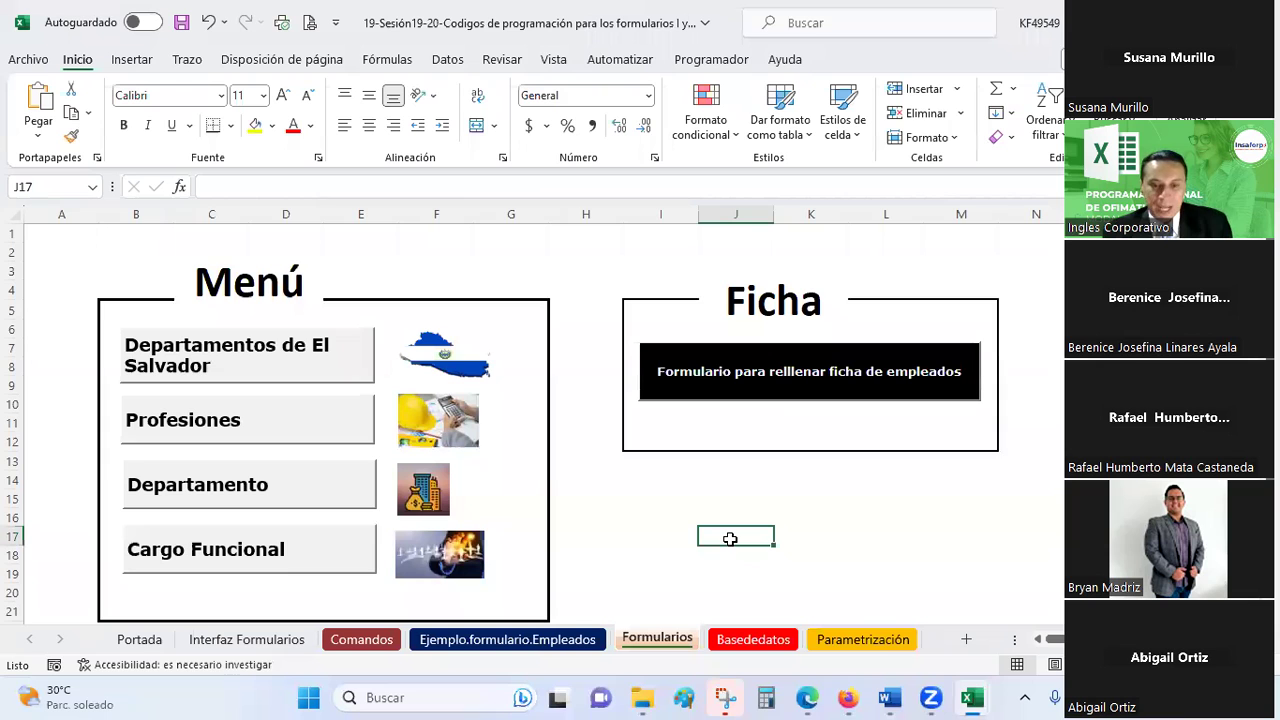
# Copy the four-line CommandButton1_Click example from the Comandos sheet's Llamar formulario text box
pyautogui.click(357, 646)
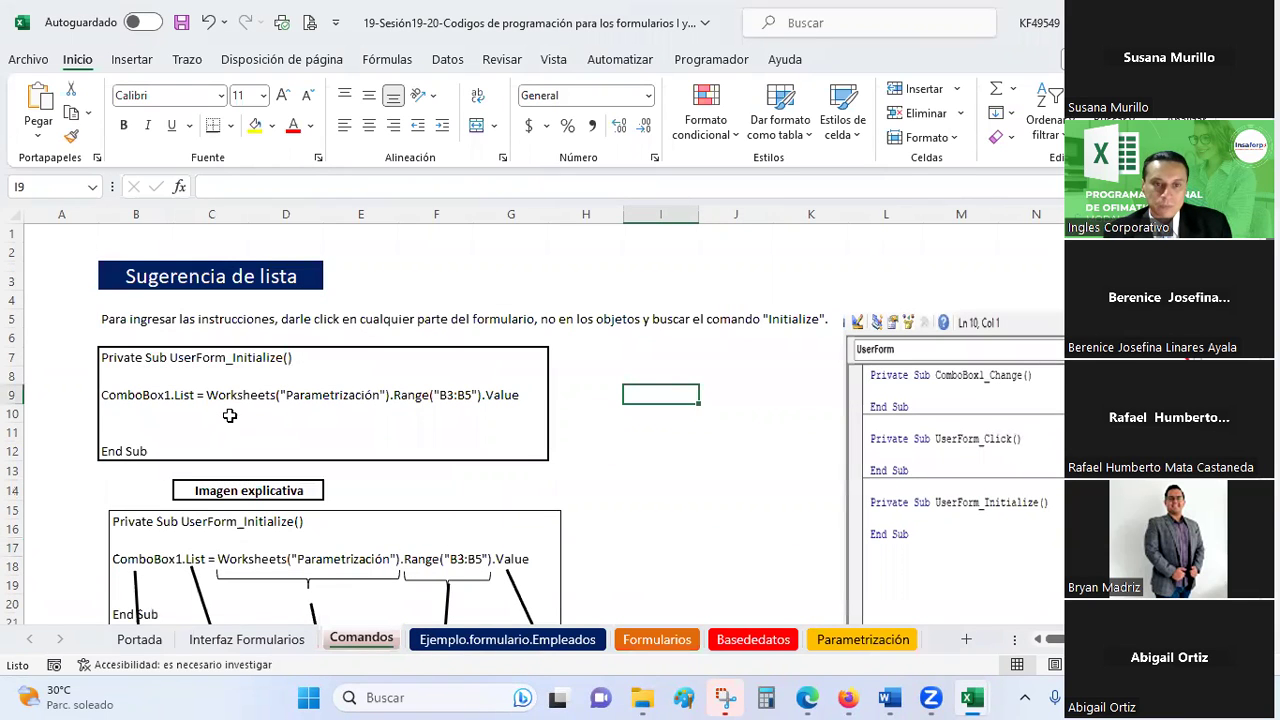
pyautogui.scroll(-3, 229, 415)
pyautogui.scroll(-3, 229, 415)
pyautogui.scroll(-3, 229, 415)
pyautogui.doubleClick(150, 484)
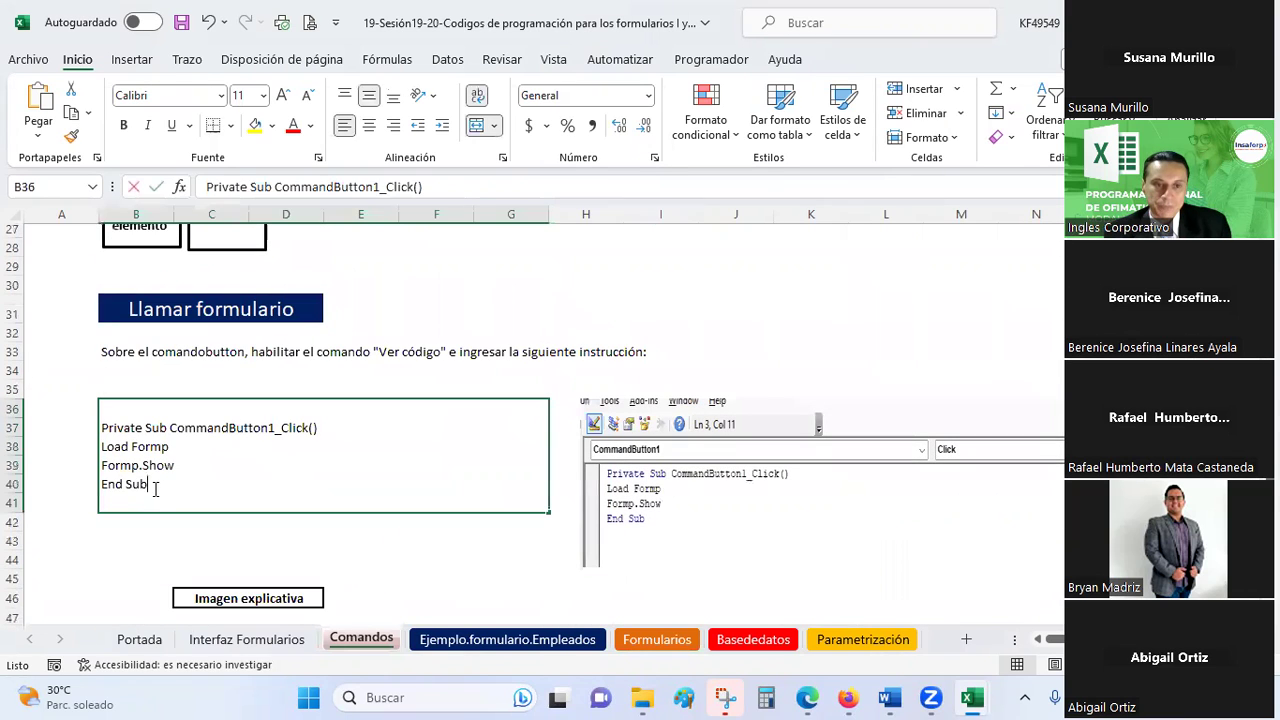
pyautogui.moveTo(148, 484); pyautogui.dragTo(96, 430)
pyautogui.hotkey('ctrl', 'c')
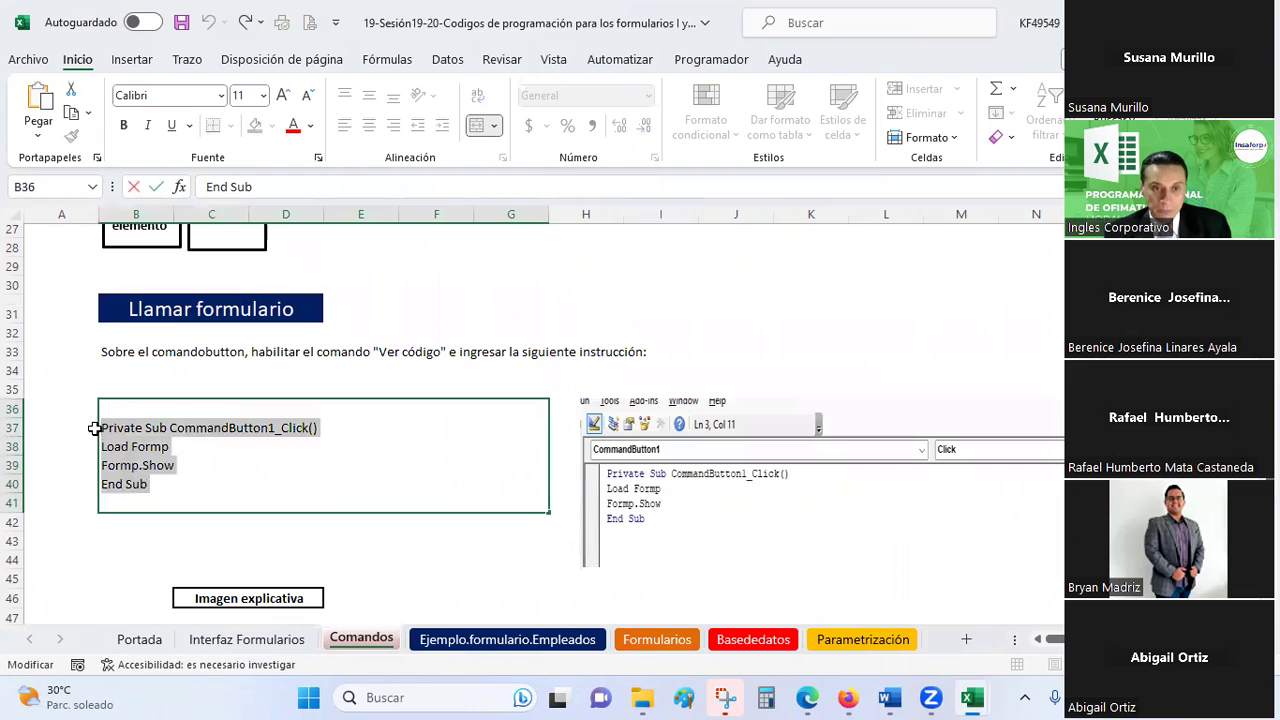
pyautogui.hotkey('alt', 'Tab')
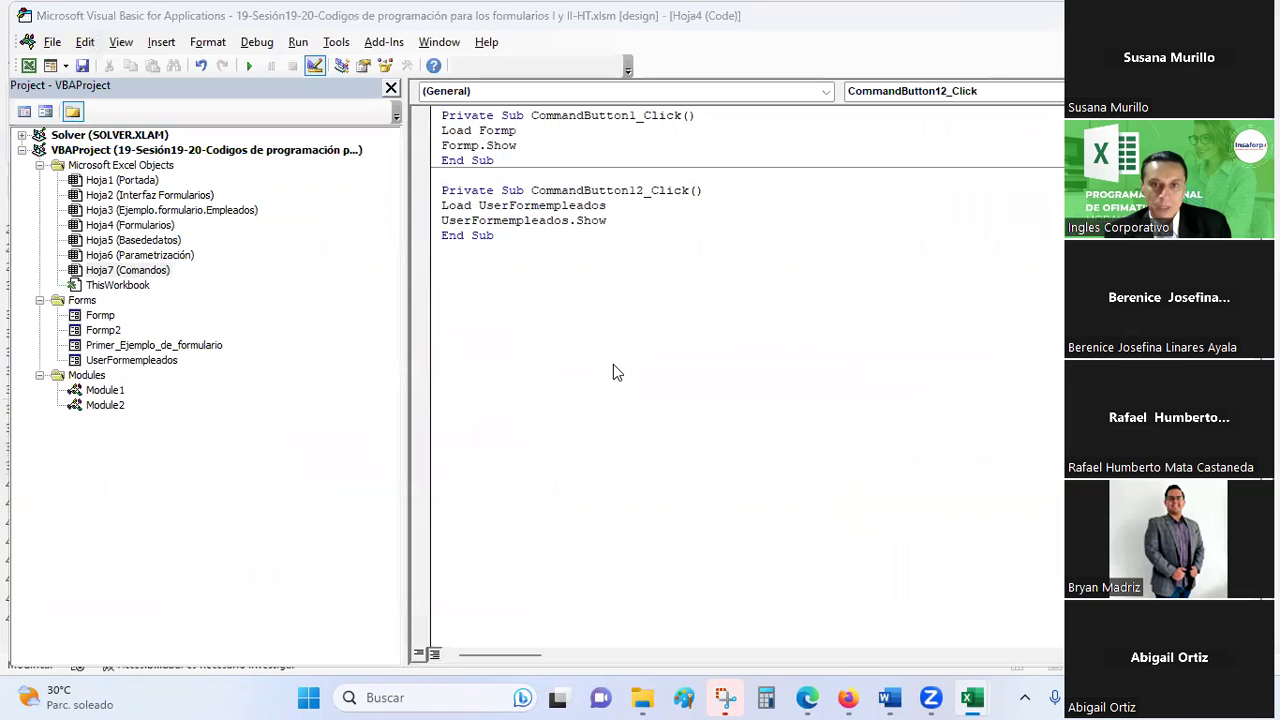
# Open the black button's CommandButton1_Click code from the Formularios sheet and show its Properties window
pyautogui.hotkey('alt', 'Tab')
pyautogui.hotkey('alt', 'Tab')
pyautogui.hotkey('alt', 'Tab')
pyautogui.hotkey('alt', 'Tab')
pyautogui.press('Tab')
pyautogui.press('Tab')
pyautogui.press('Tab')
pyautogui.press('Tab')
pyautogui.press('Tab')
pyautogui.press('Tab')
pyautogui.press('Tab')
pyautogui.press('Tab')
pyautogui.press('Tab')
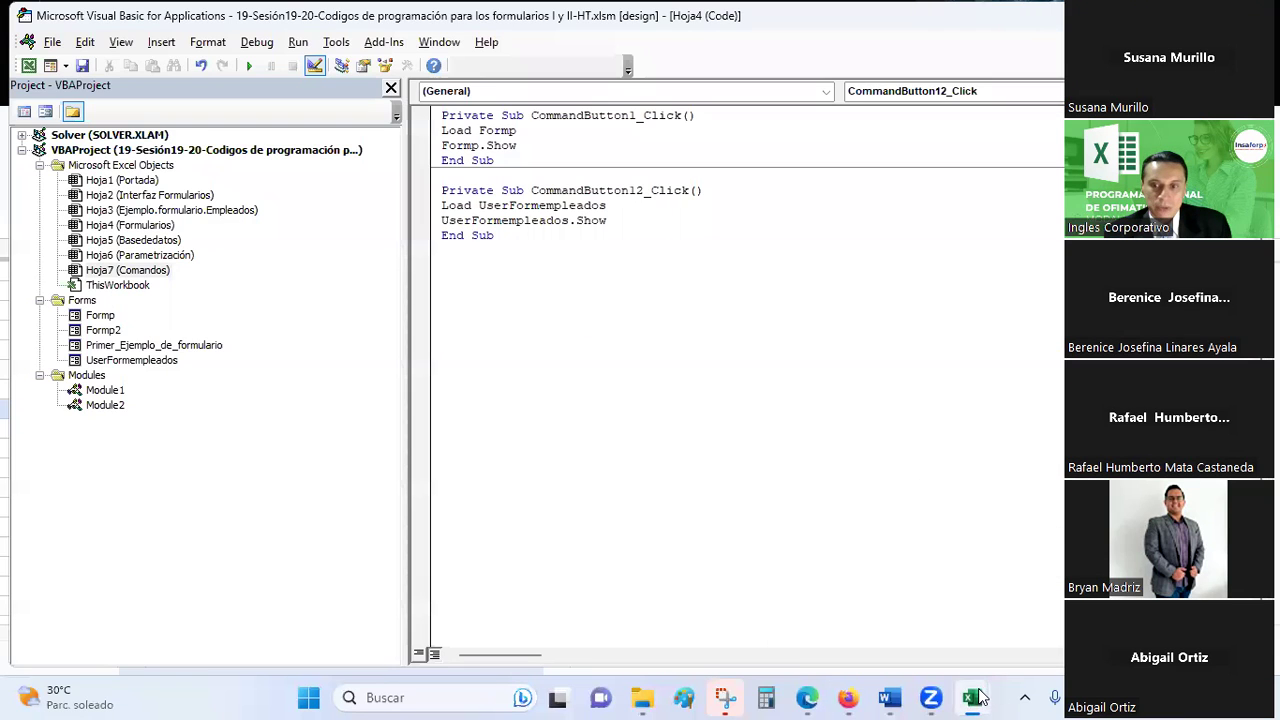
pyautogui.moveTo(978, 697)
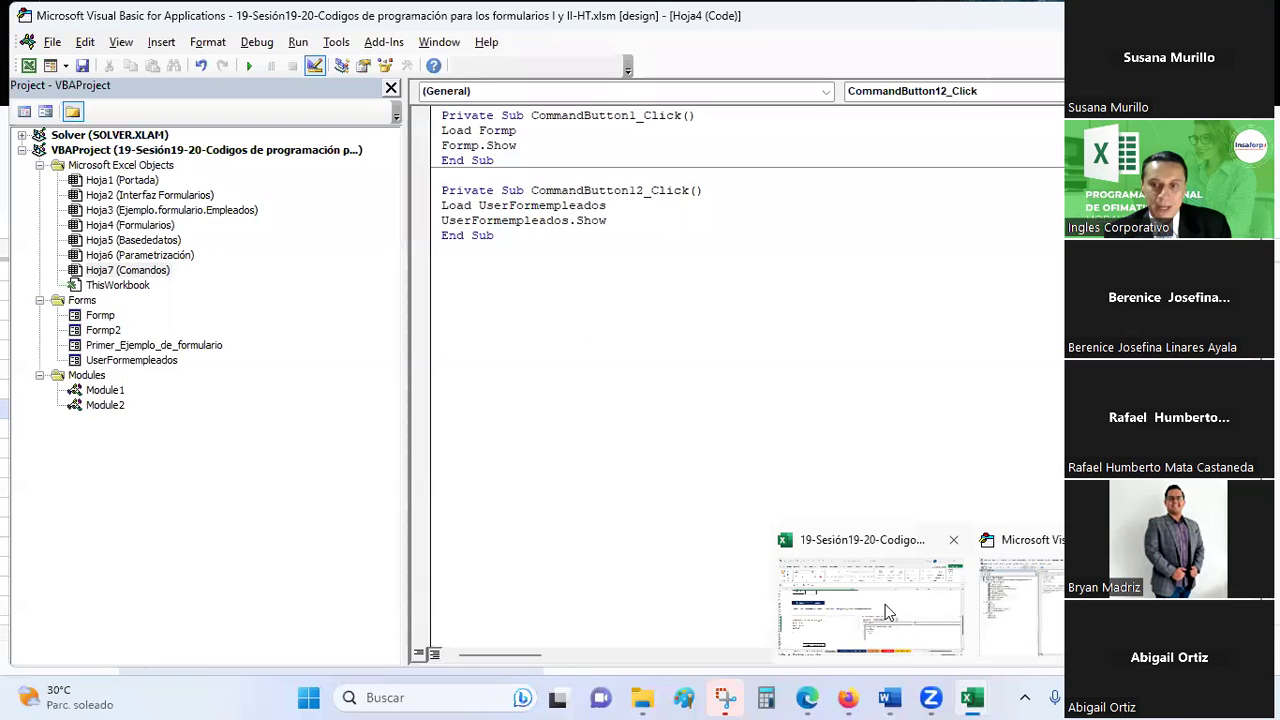
pyautogui.click(920, 612)
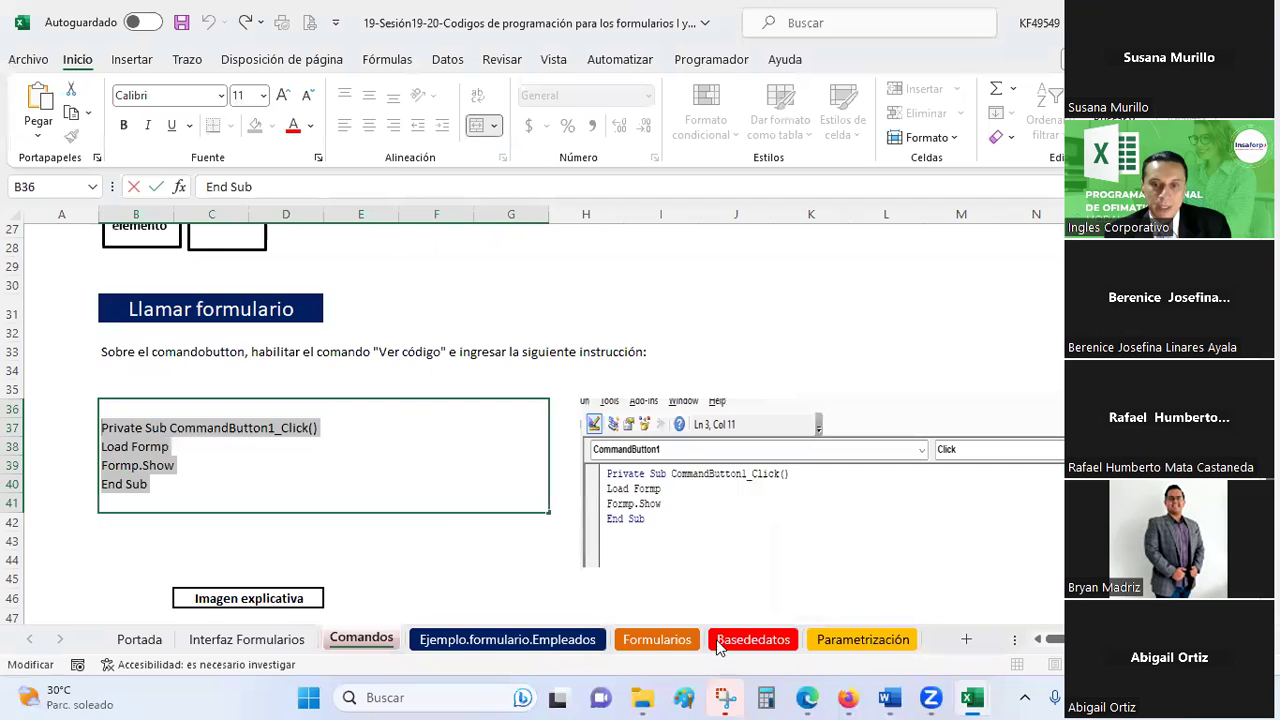
pyautogui.click(645, 640)
pyautogui.doubleClick(741, 368)
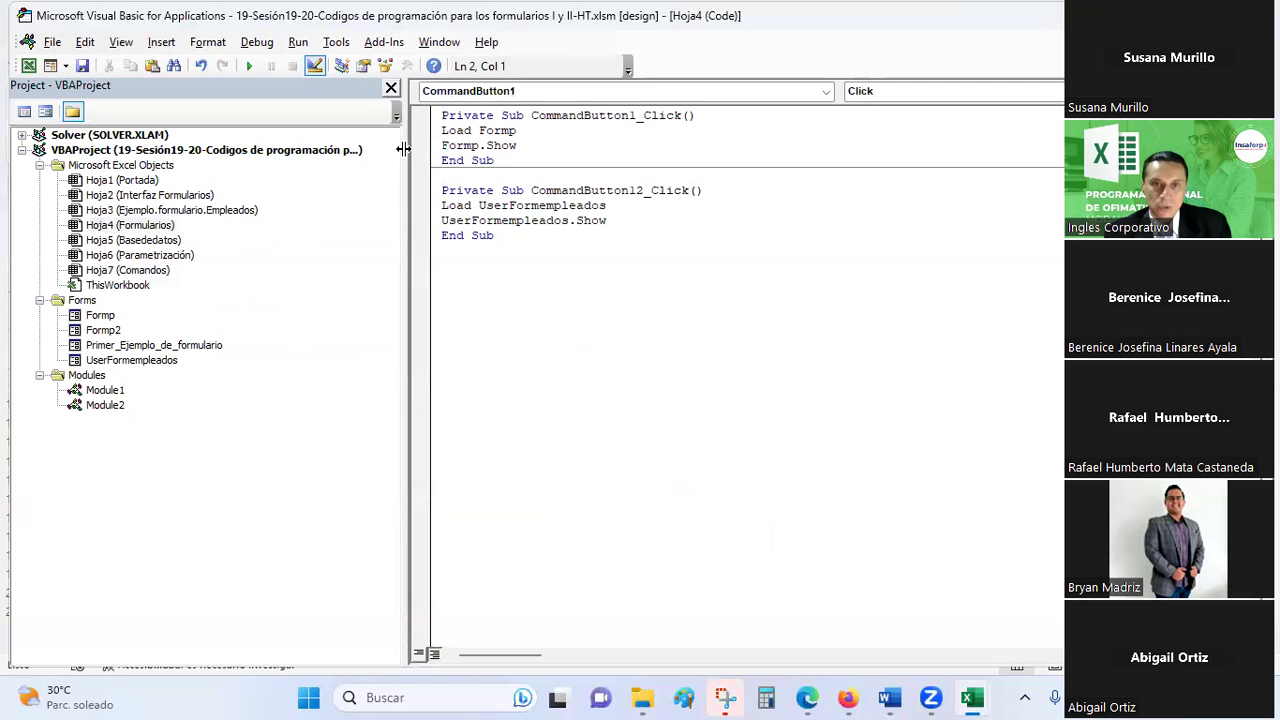
pyautogui.click(363, 67)
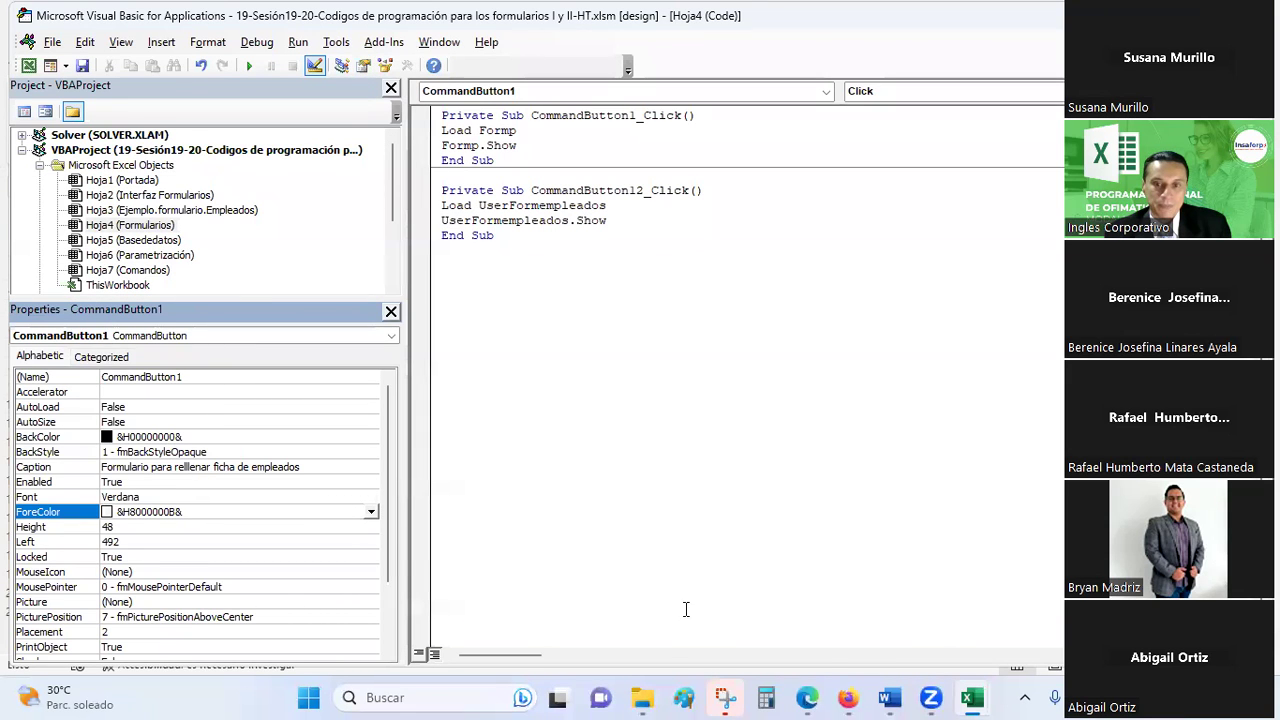
# Deselect the black button by selecting cell J14, checking the Hoja4 code in between
pyautogui.moveTo(972, 697)
pyautogui.click(915, 643)
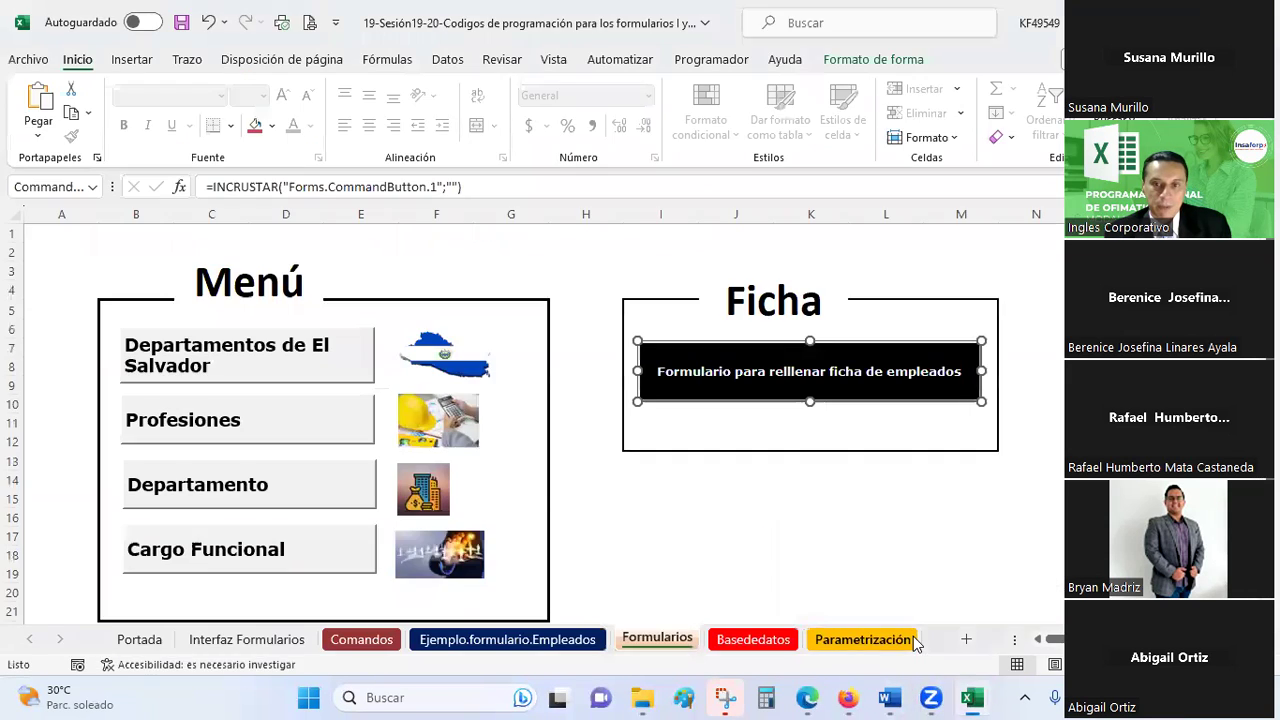
pyautogui.click(744, 486)
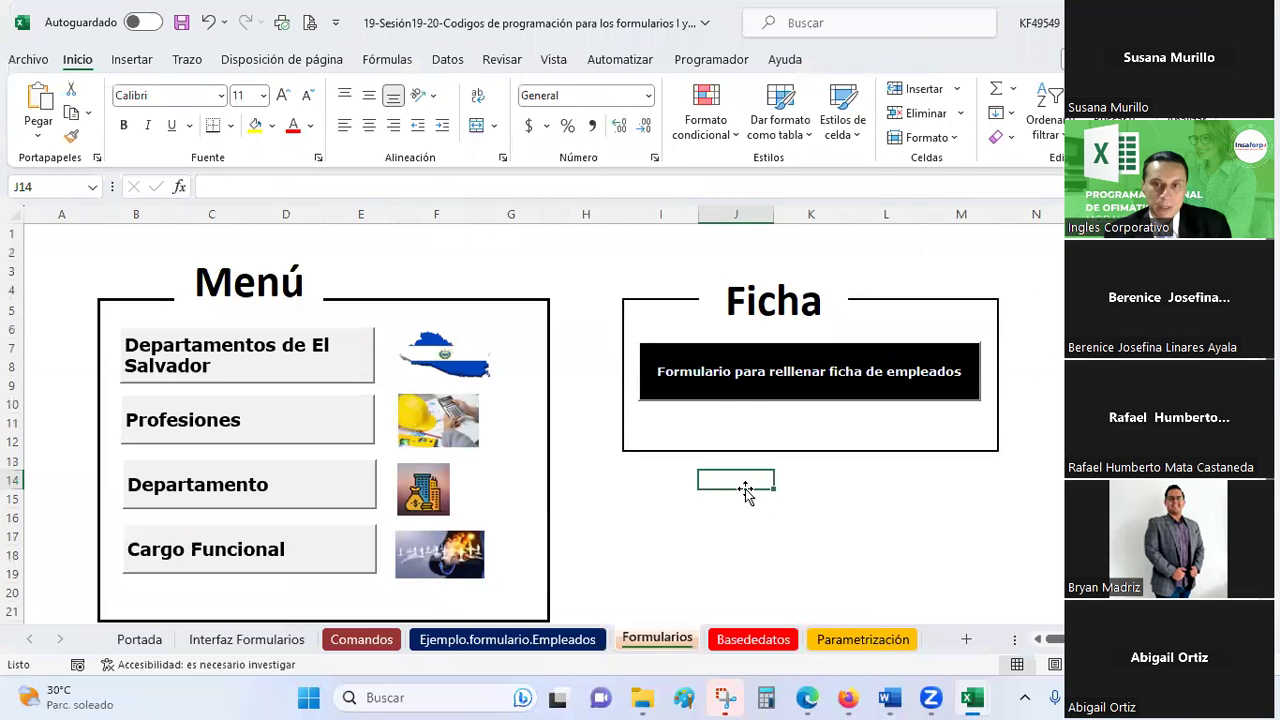
pyautogui.hotkey('alt', 'Tab')
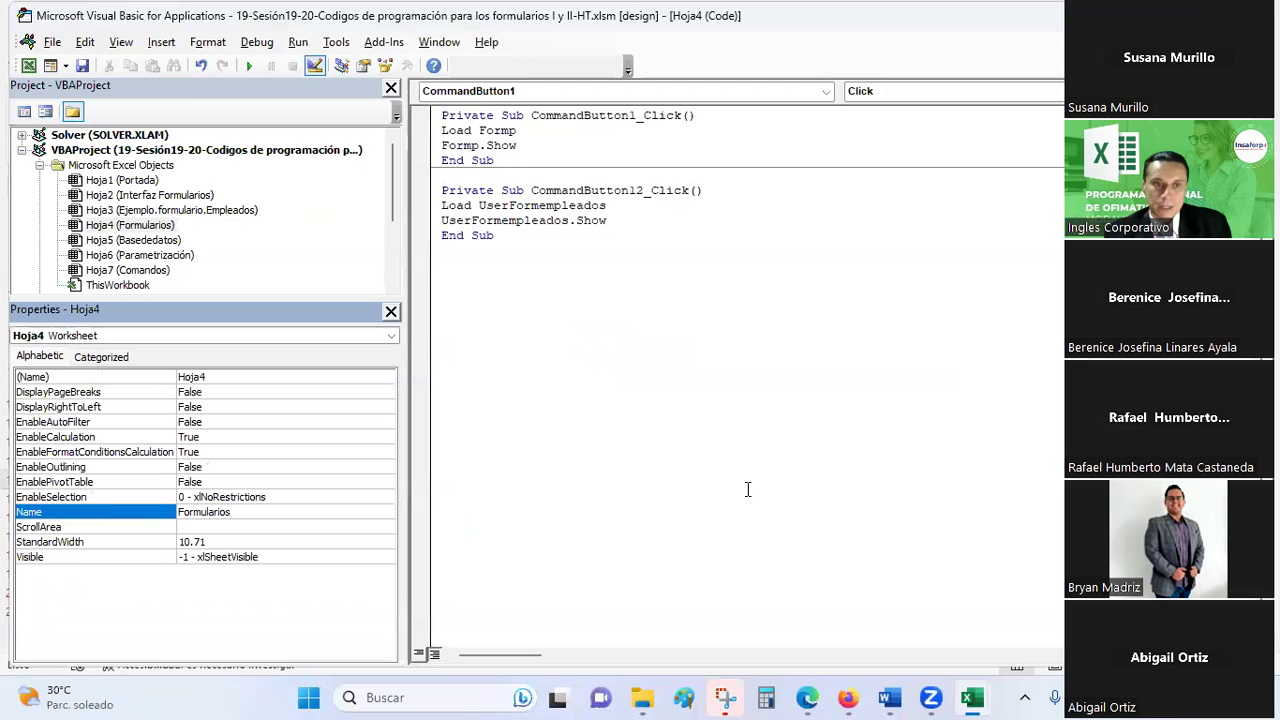
pyautogui.scroll(-3, 186, 206)
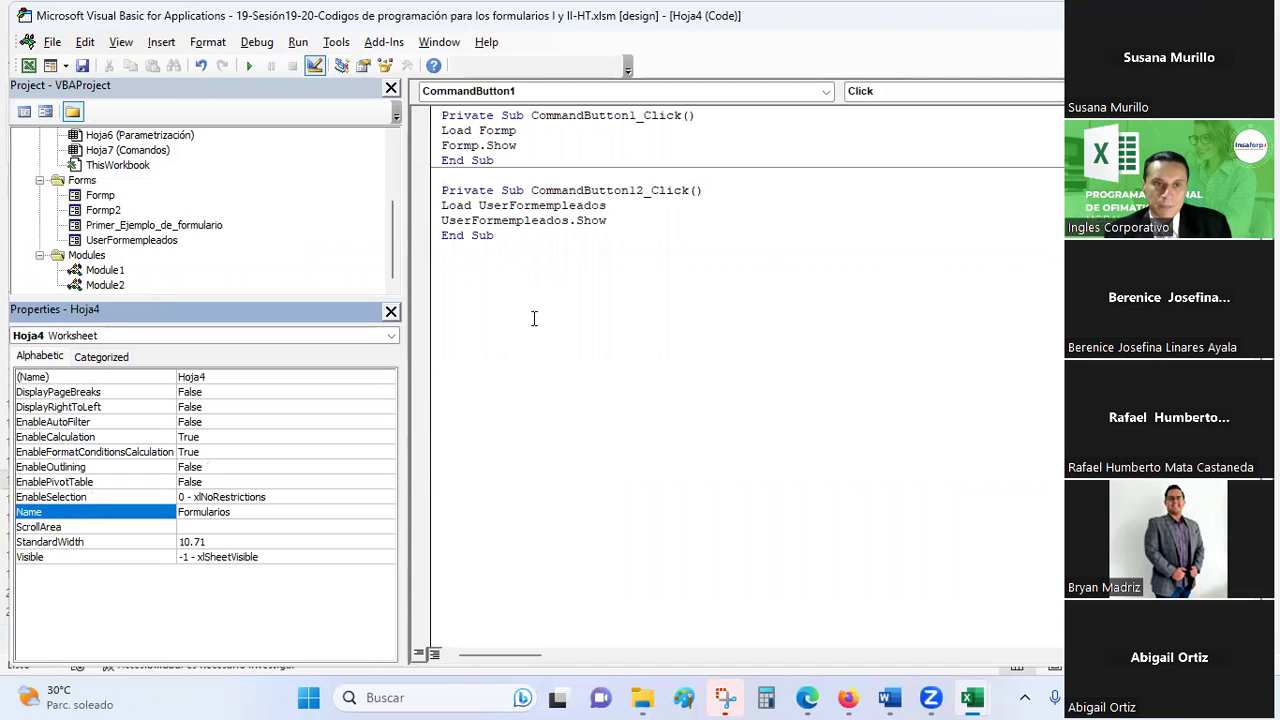
pyautogui.hotkey('alt', 'Tab')
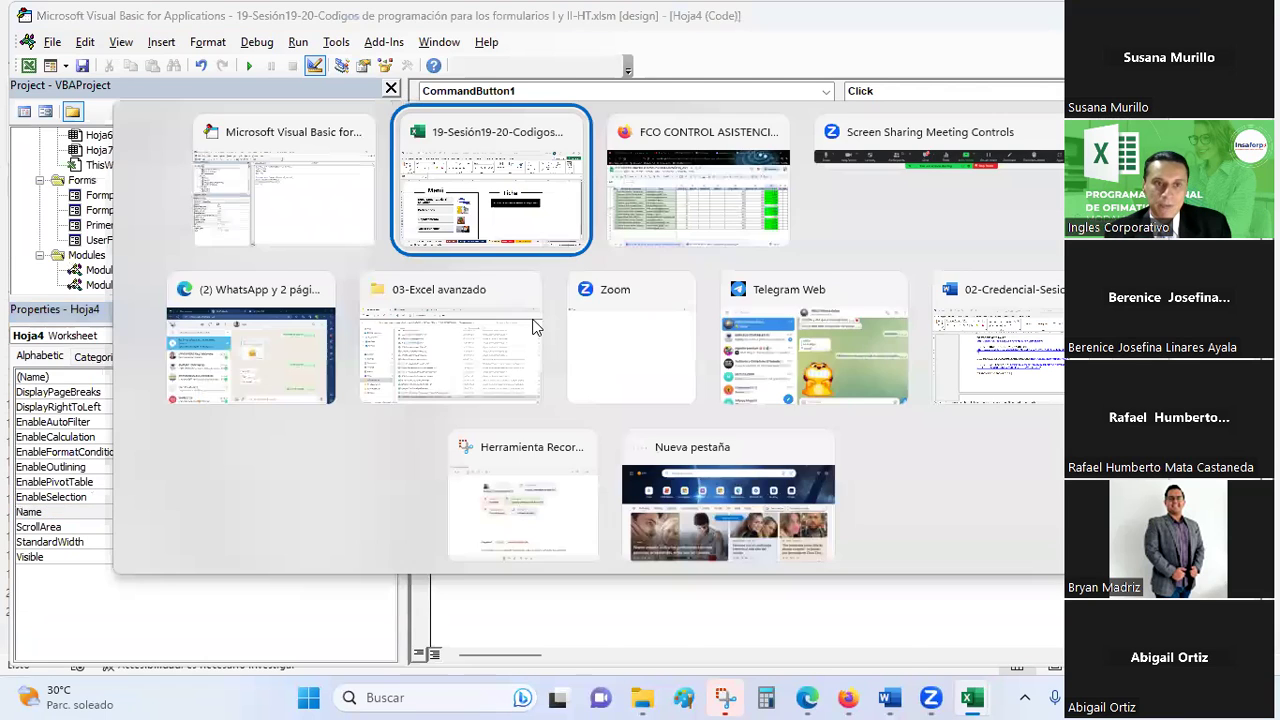
# Enter USFLLAMAR in cell J14 beneath the button and select that text
pyautogui.write('us')
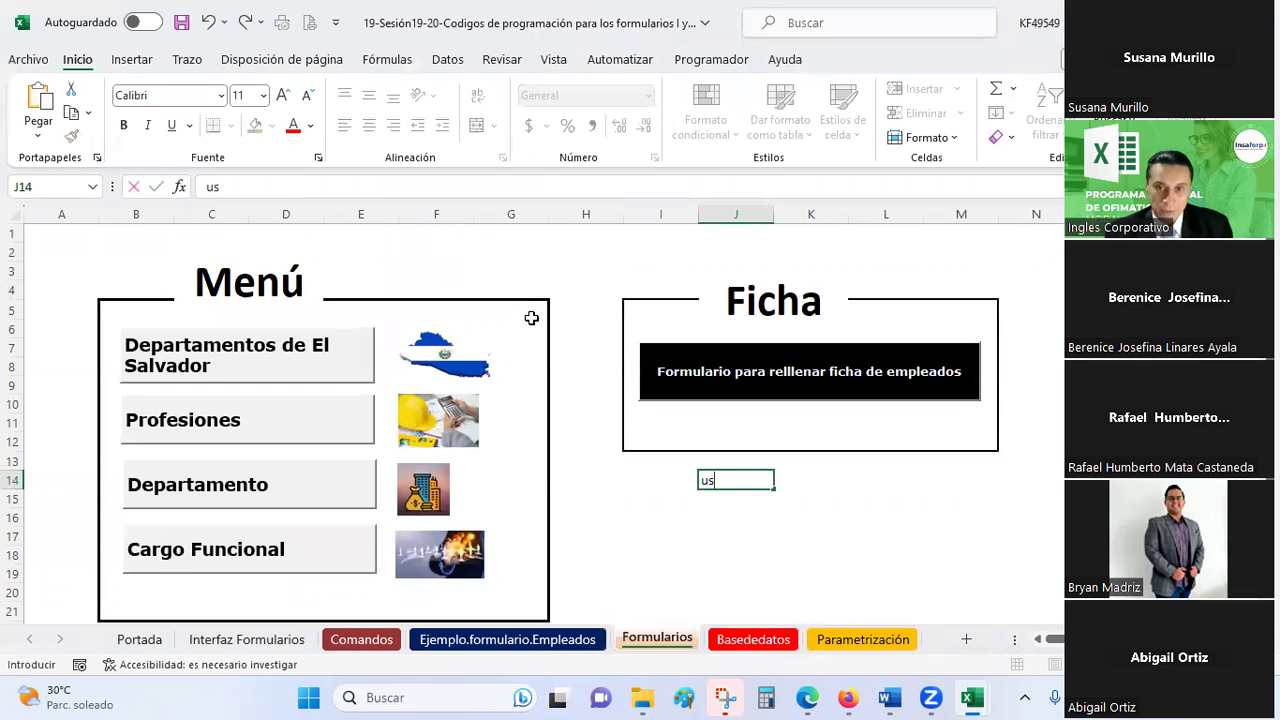
pyautogui.write('USFLL')
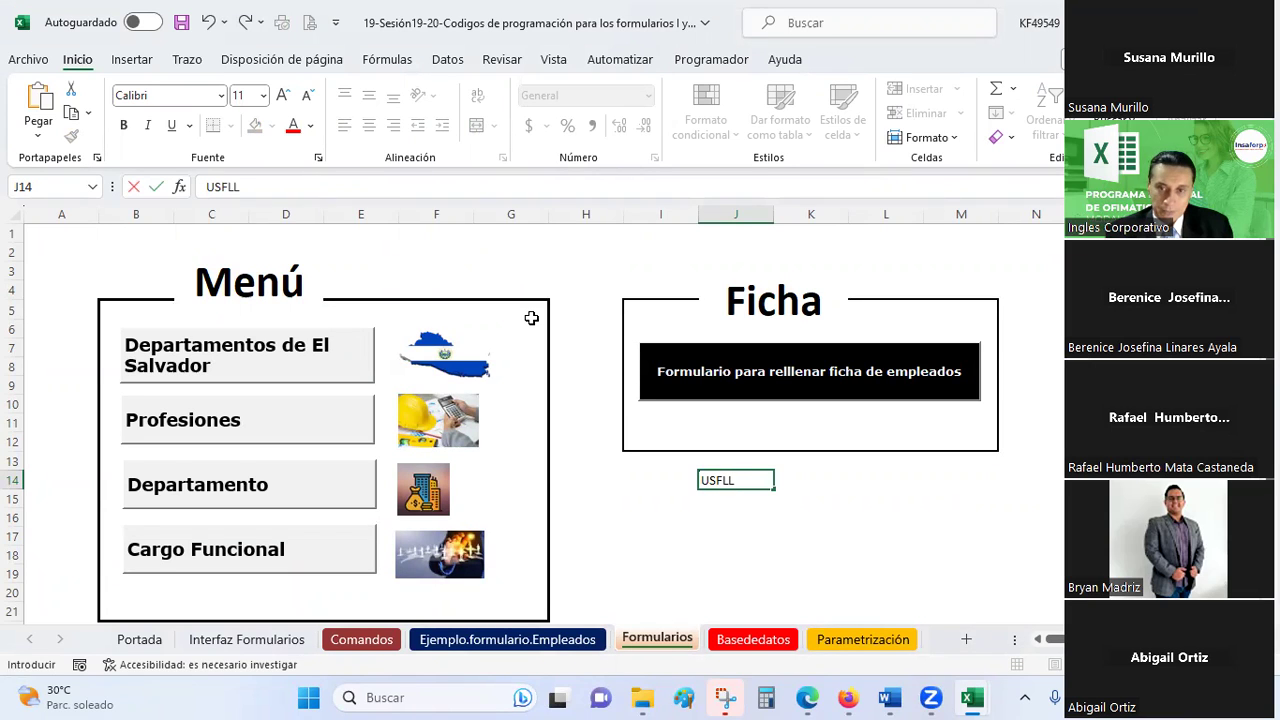
pyautogui.write('AMAR')
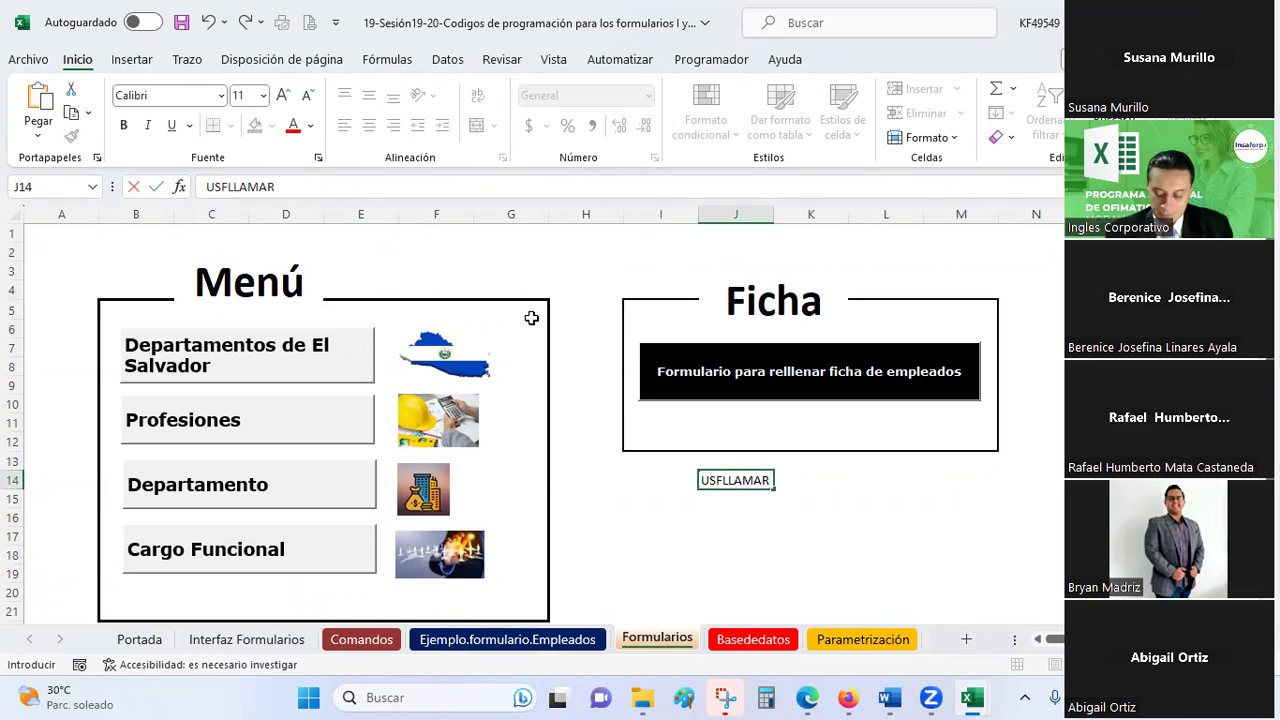
pyautogui.press('Tab')
pyautogui.press('Left')
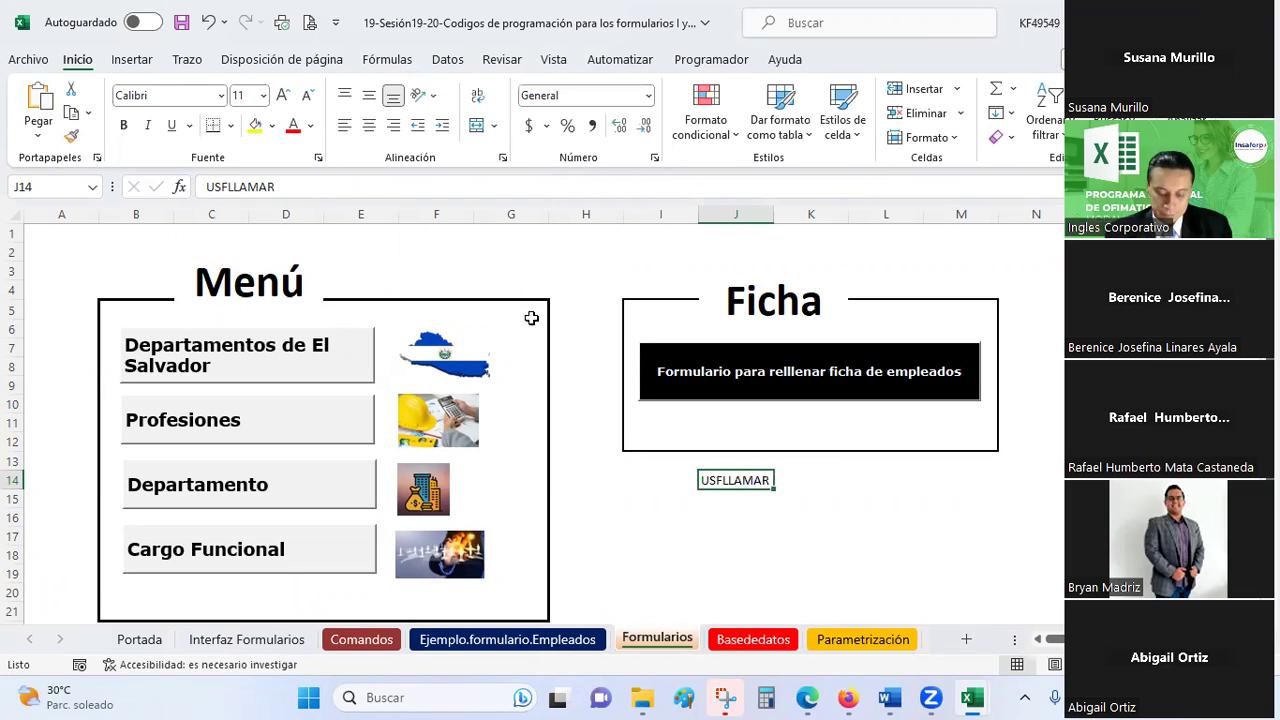
pyautogui.press('F2')
pyautogui.hotkey('shift', 'Home')
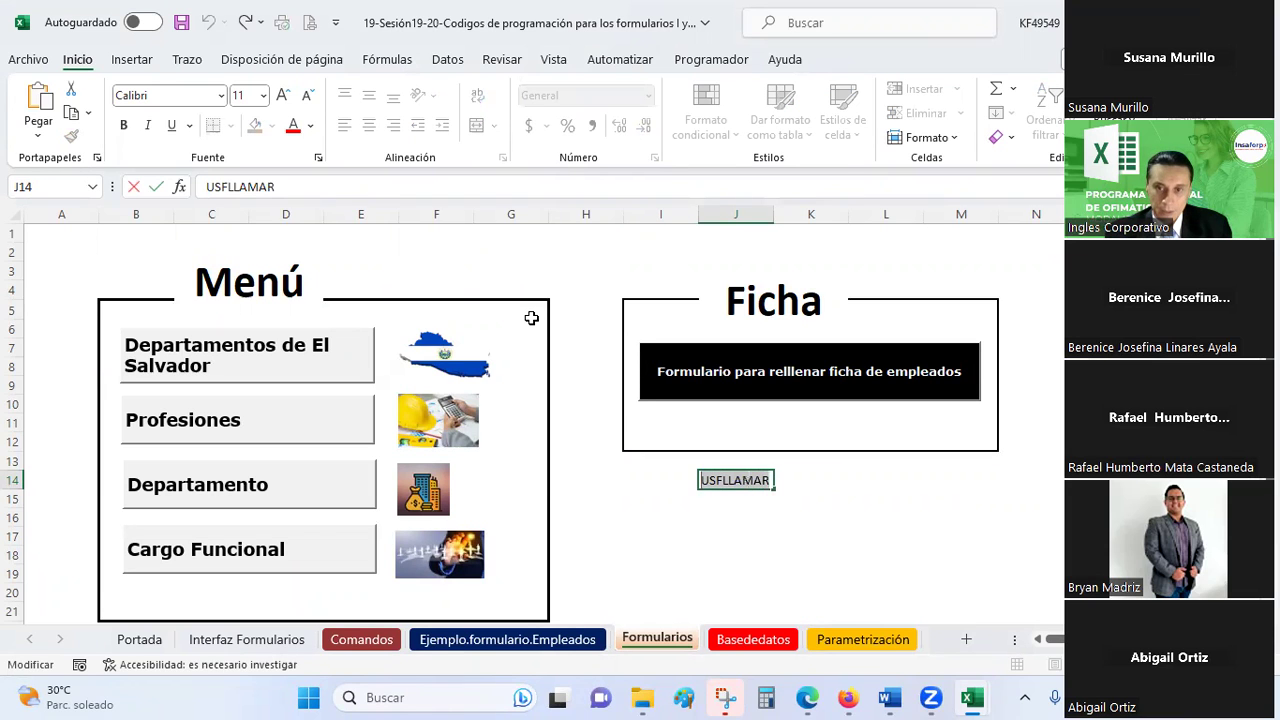
# Double-click the black Ficha button to open its Click code in the VBA editor
pyautogui.hotkey('alt', 'Tab')
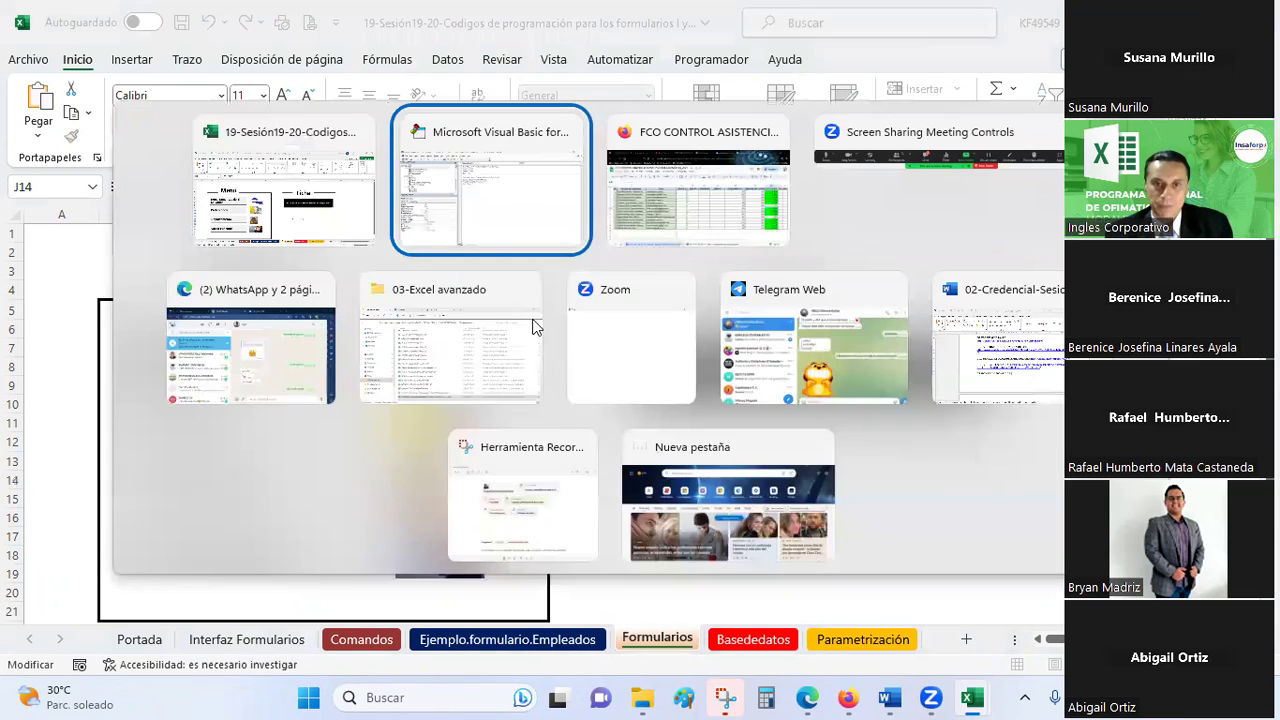
pyautogui.hotkey('alt', 'Tab')
pyautogui.doubleClick(817, 355)
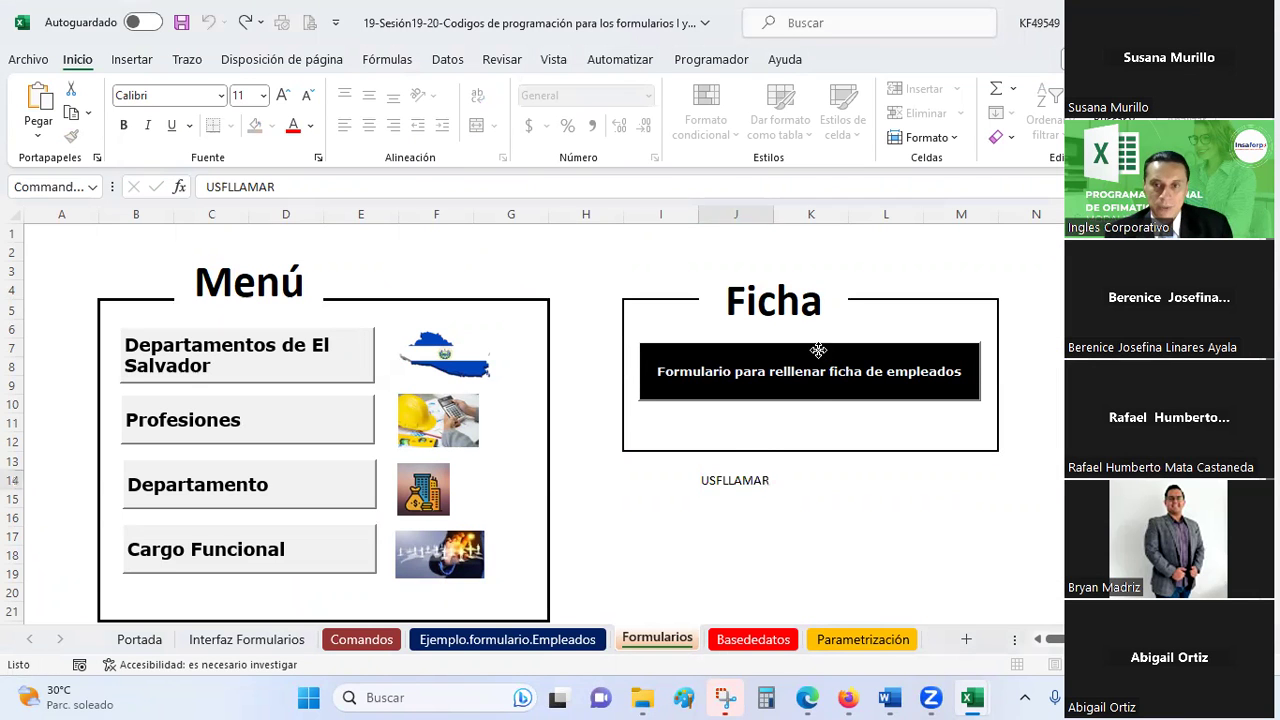
pyautogui.hotkey('alt', 'Tab')
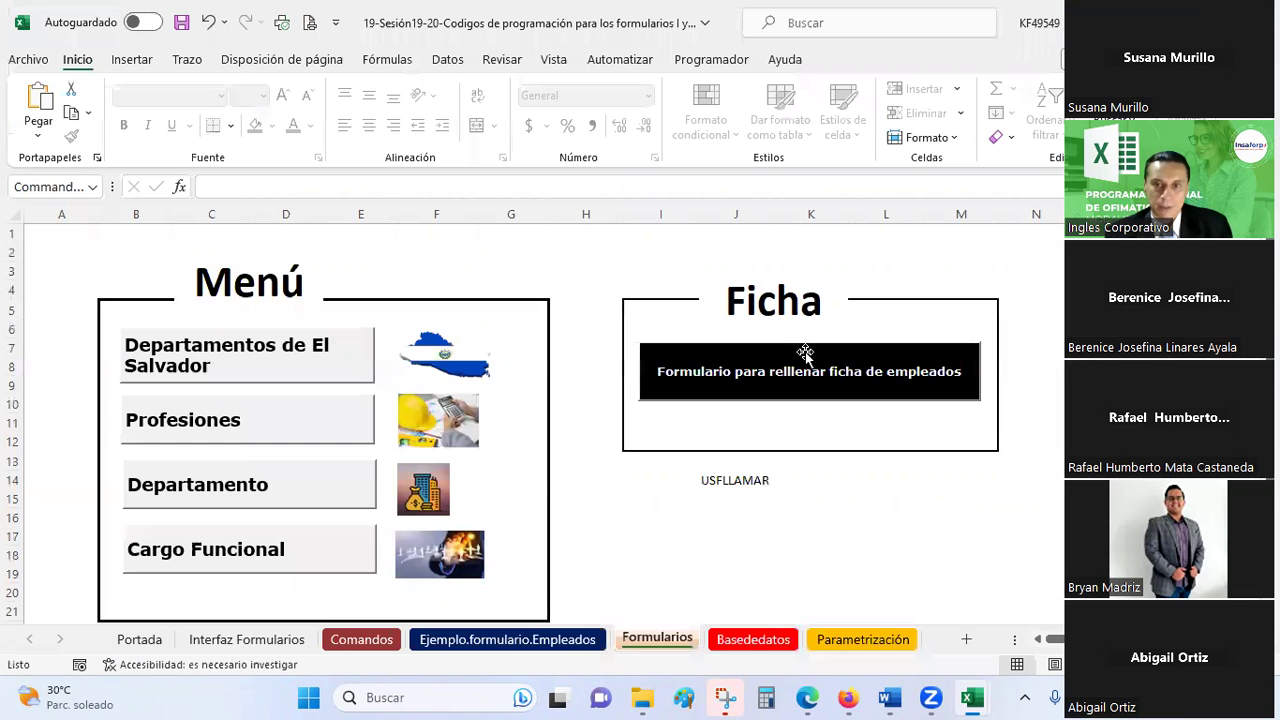
pyautogui.doubleClick(805, 352)
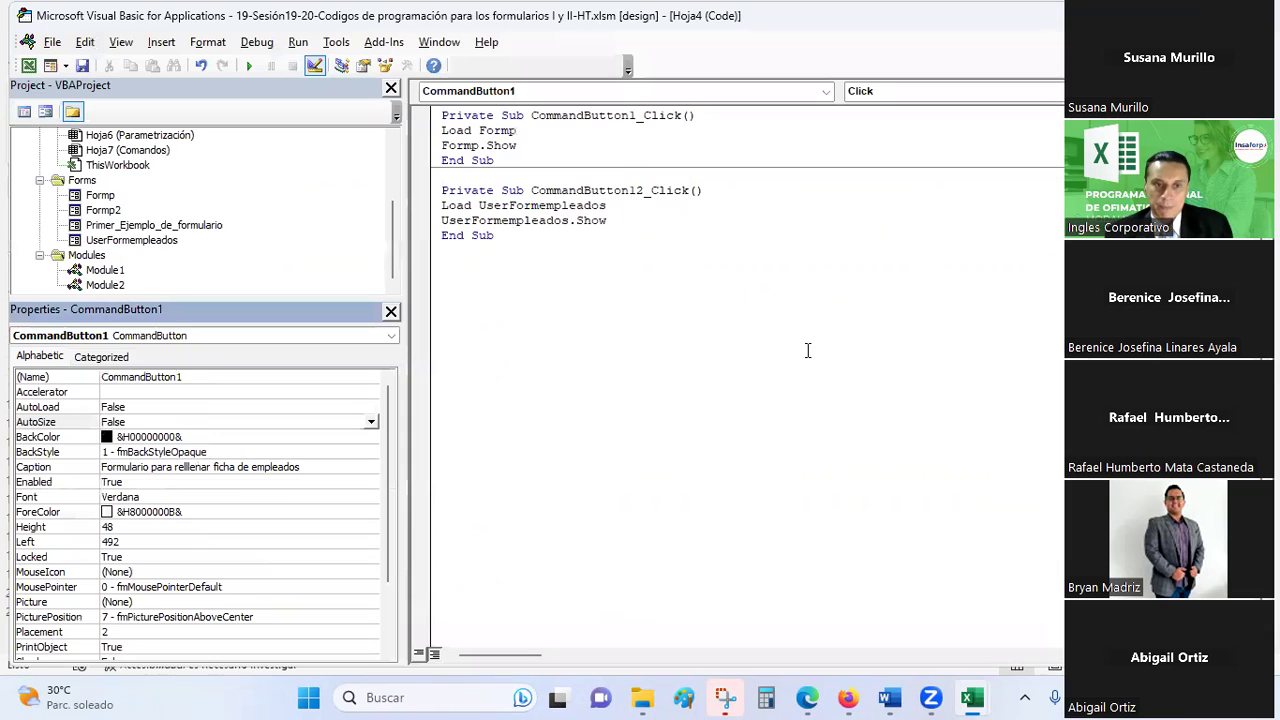
# Change the button's (Name) property from CommandButton1 to USFLLAMAR and save the workbook
pyautogui.moveTo(194, 378); pyautogui.dragTo(5, 368)
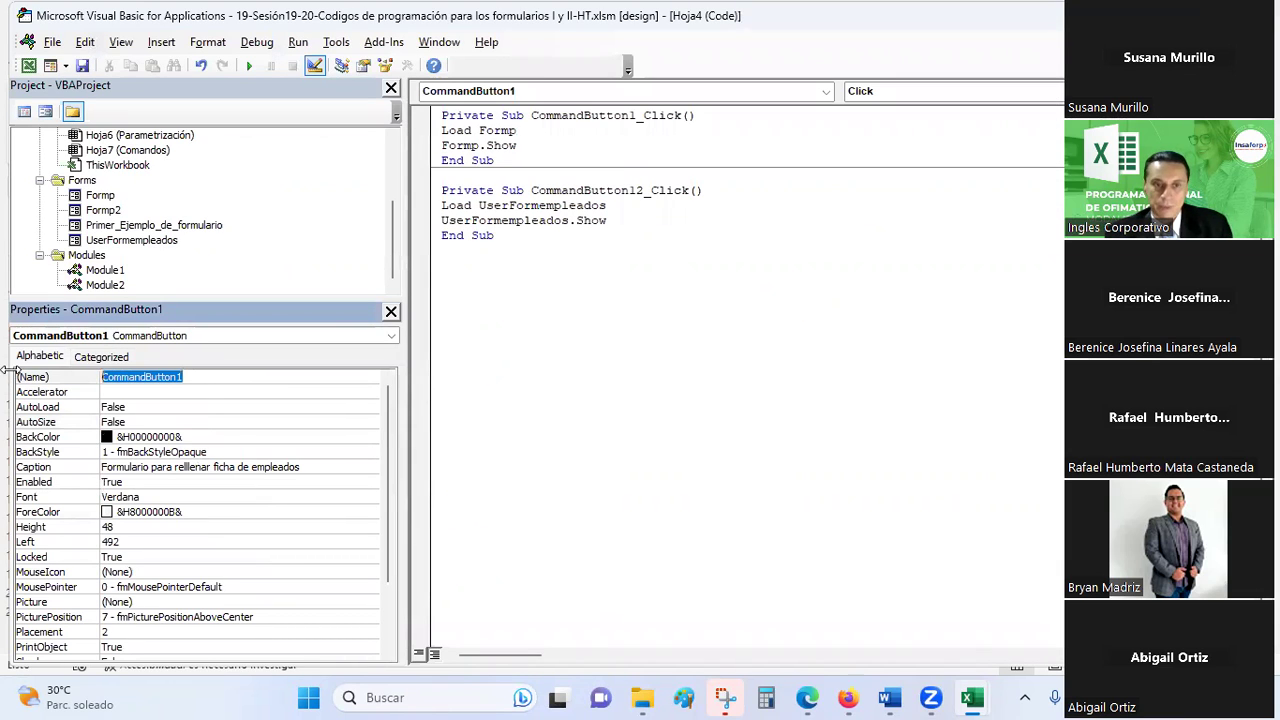
pyautogui.write('USFLLAMAR')
pyautogui.click(82, 65)
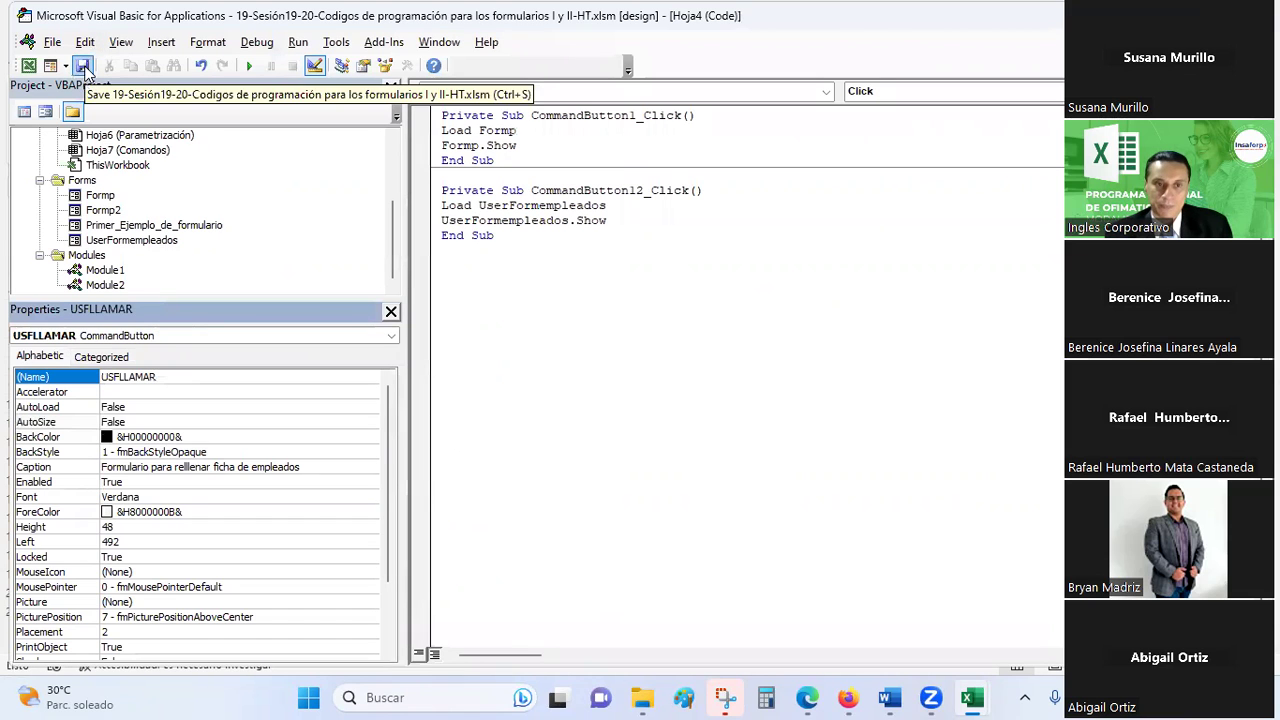
# Review the sheet's procedure list and confirm the button's new name USFLLAMAR
pyautogui.click(721, 339)
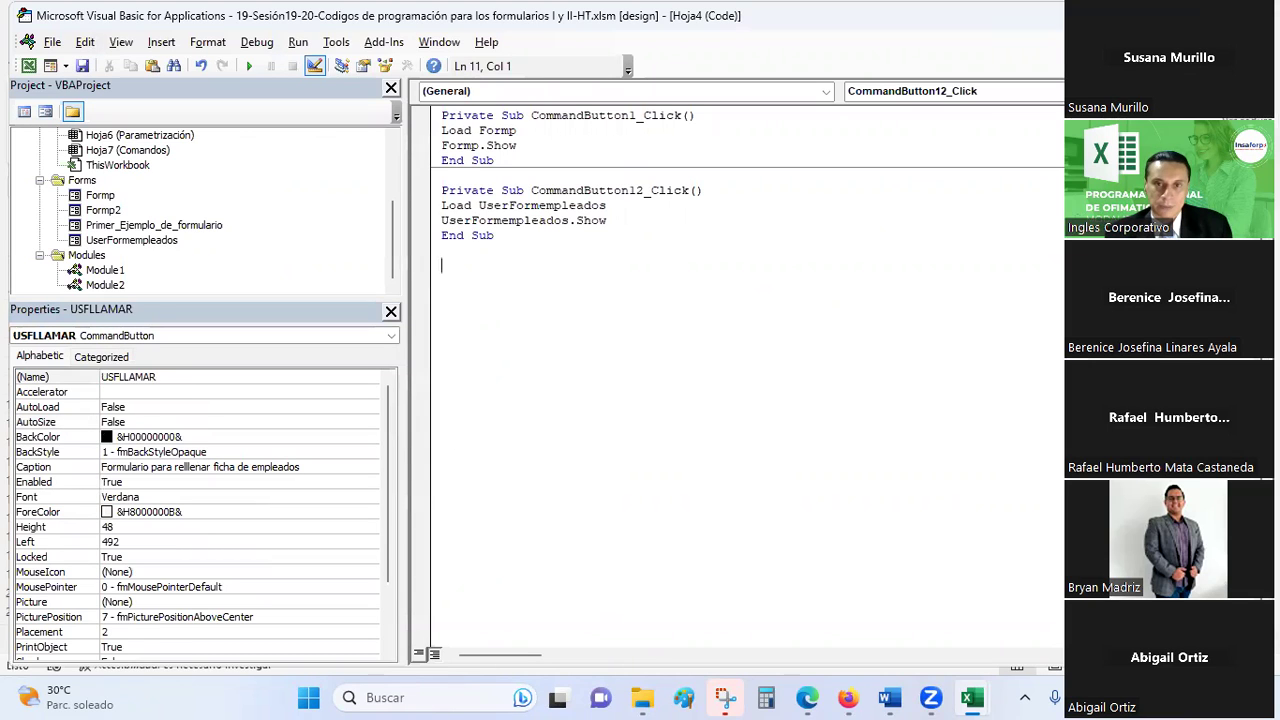
pyautogui.click(955, 91)
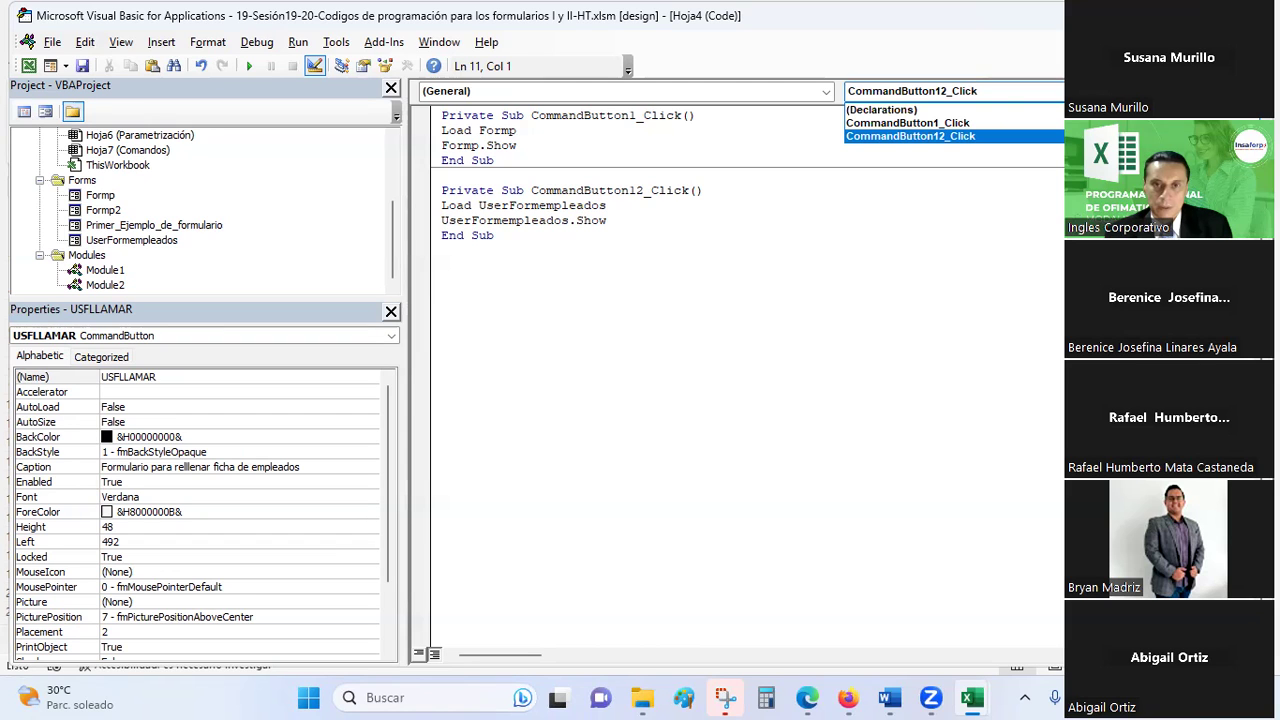
pyautogui.press('Return')
pyautogui.click(174, 376)
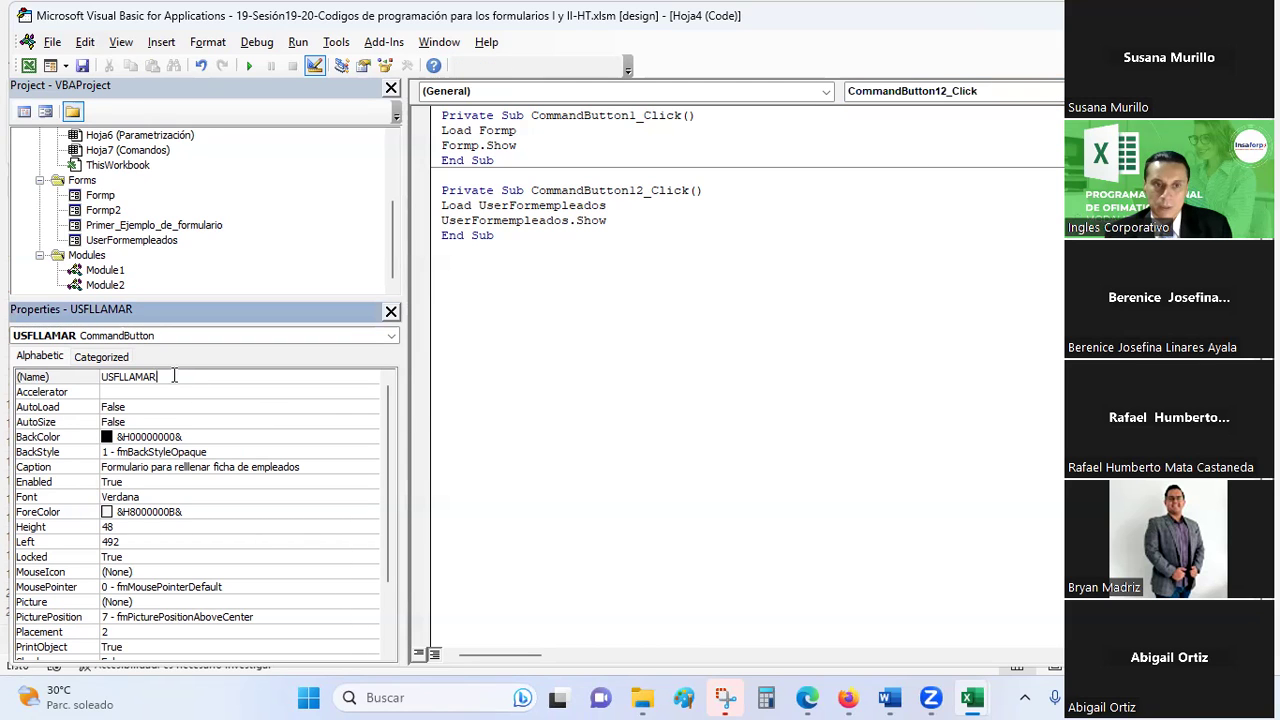
# Choose USFLLAMAR in the Object dropdown to create an empty USFLLAMAR_Click procedure
pyautogui.hotkey('alt', 'F11')
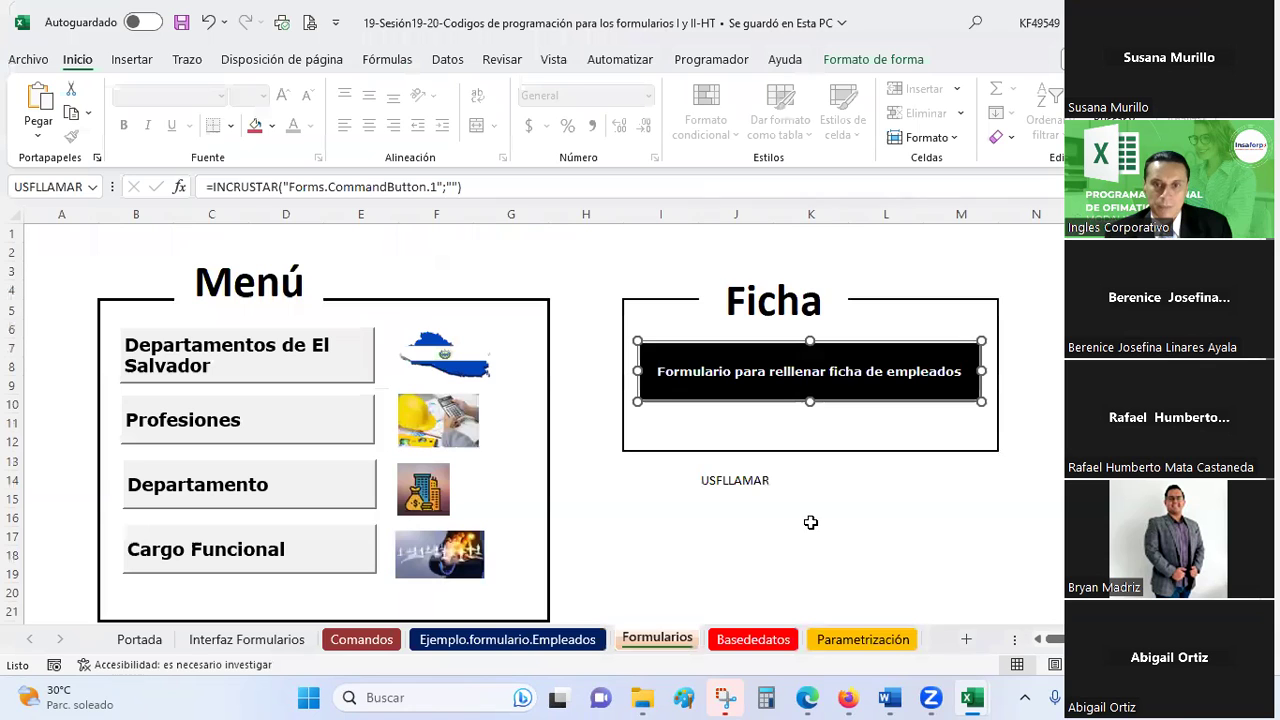
pyautogui.hotkey('alt', 'F11')
pyautogui.hotkey('alt', 'F11')
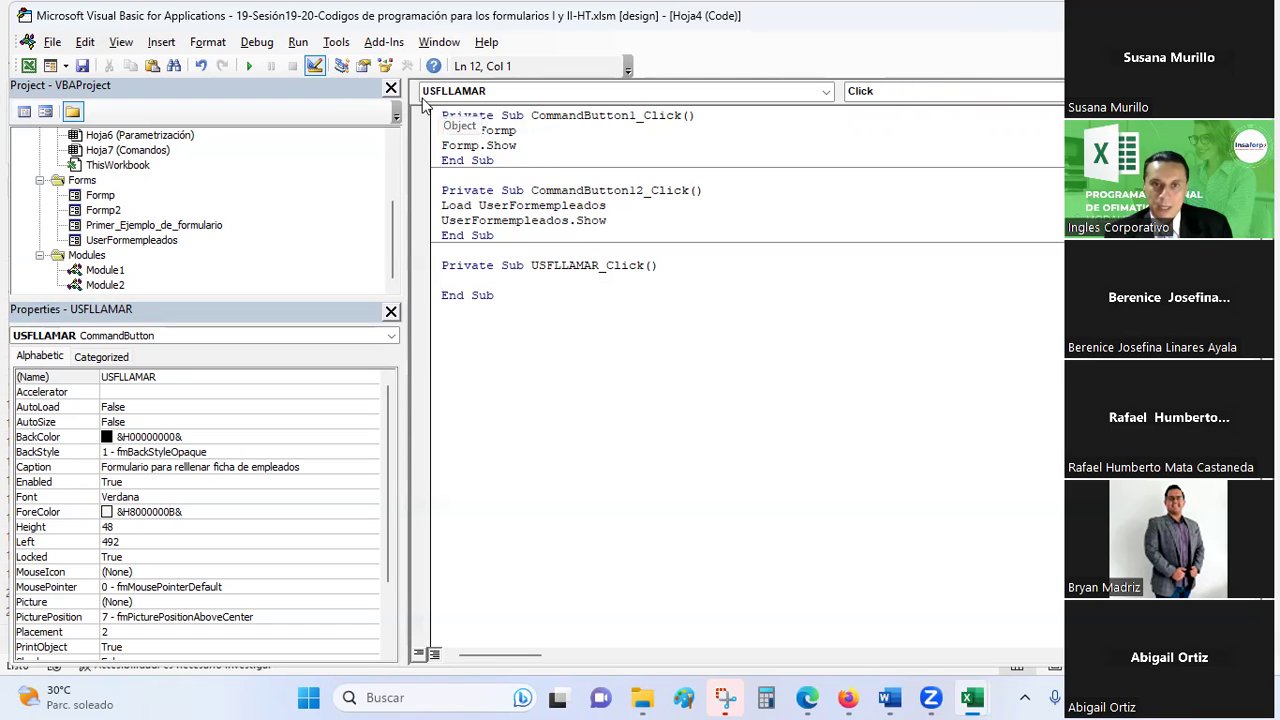
pyautogui.click(826, 91)
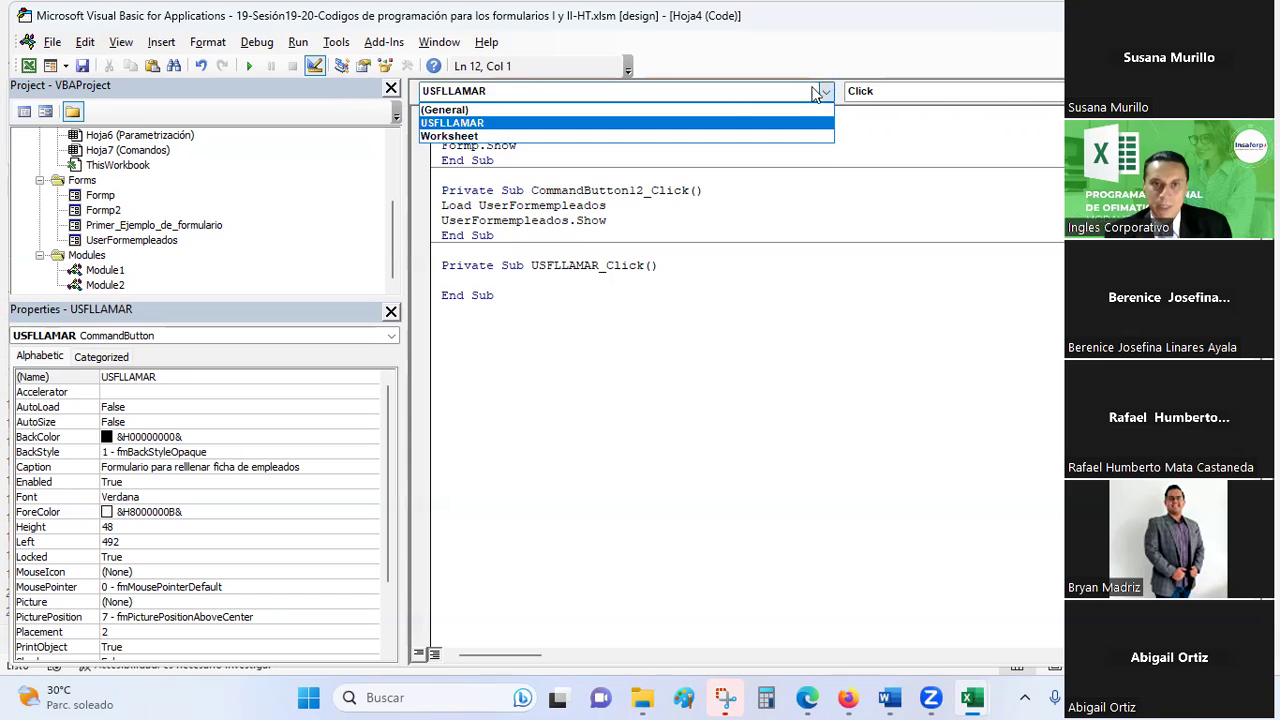
pyautogui.click(443, 123)
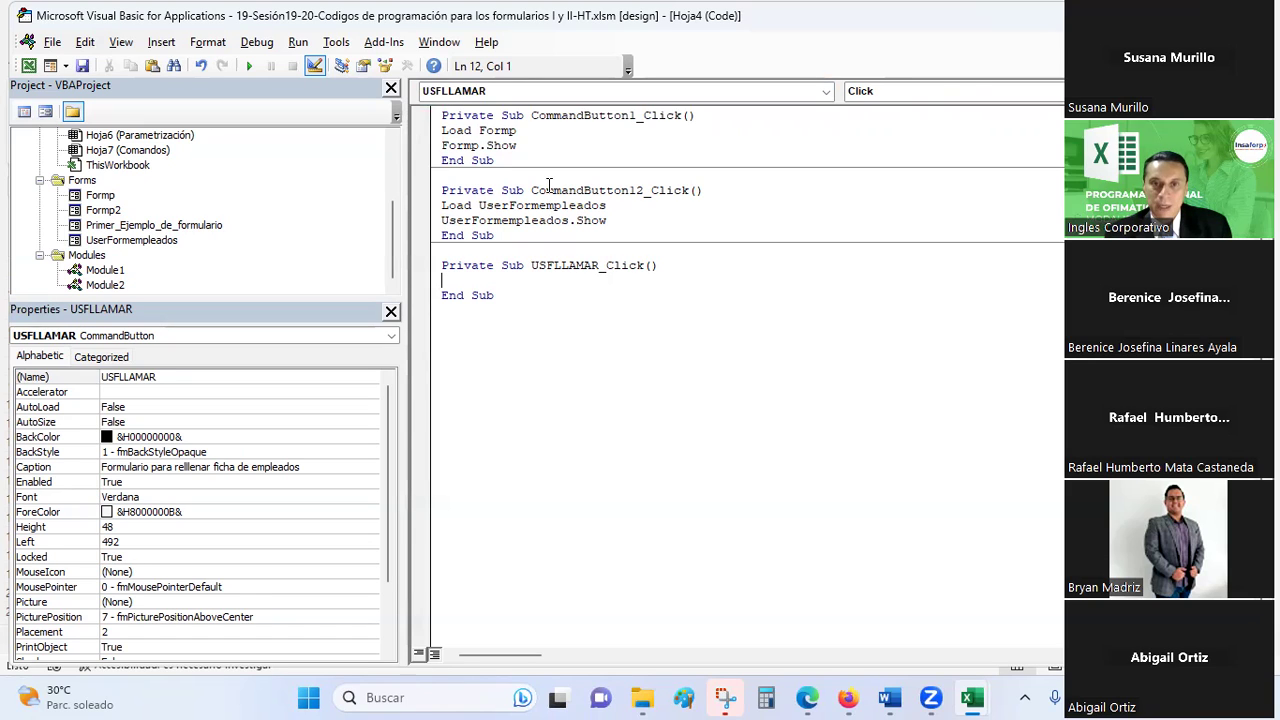
# Compare the CommandButton1, CommandButton12 and USFLLAMAR Click procedure headers in Hoja4's code
pyautogui.moveTo(548, 187); pyautogui.dragTo(641, 181)
pyautogui.moveTo(568, 116); pyautogui.dragTo(631, 118)
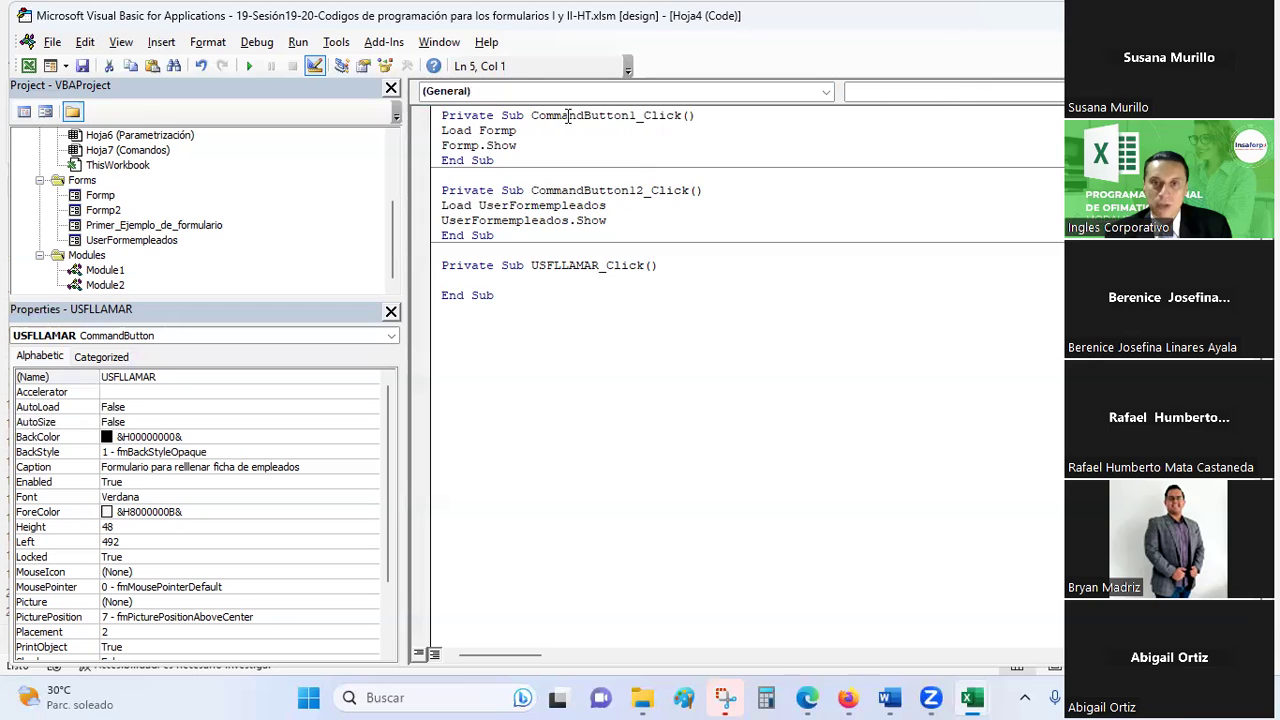
pyautogui.click(622, 130)
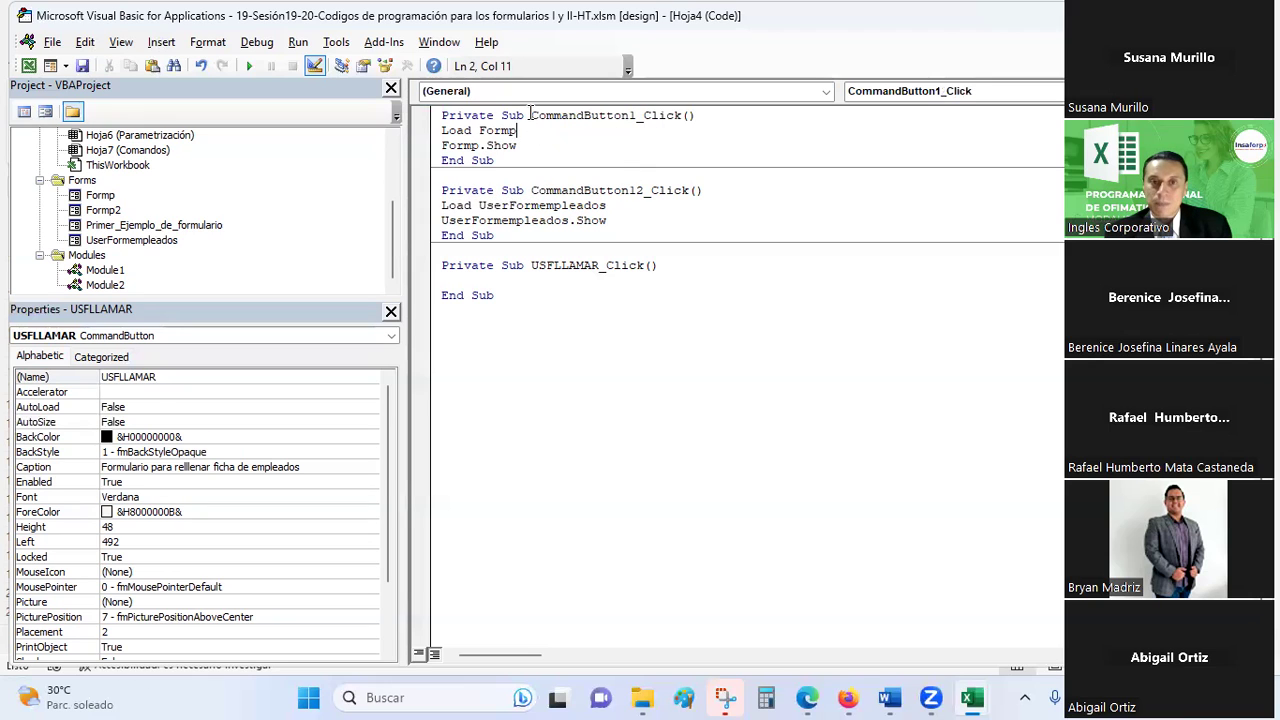
pyautogui.moveTo(531, 115); pyautogui.dragTo(638, 118)
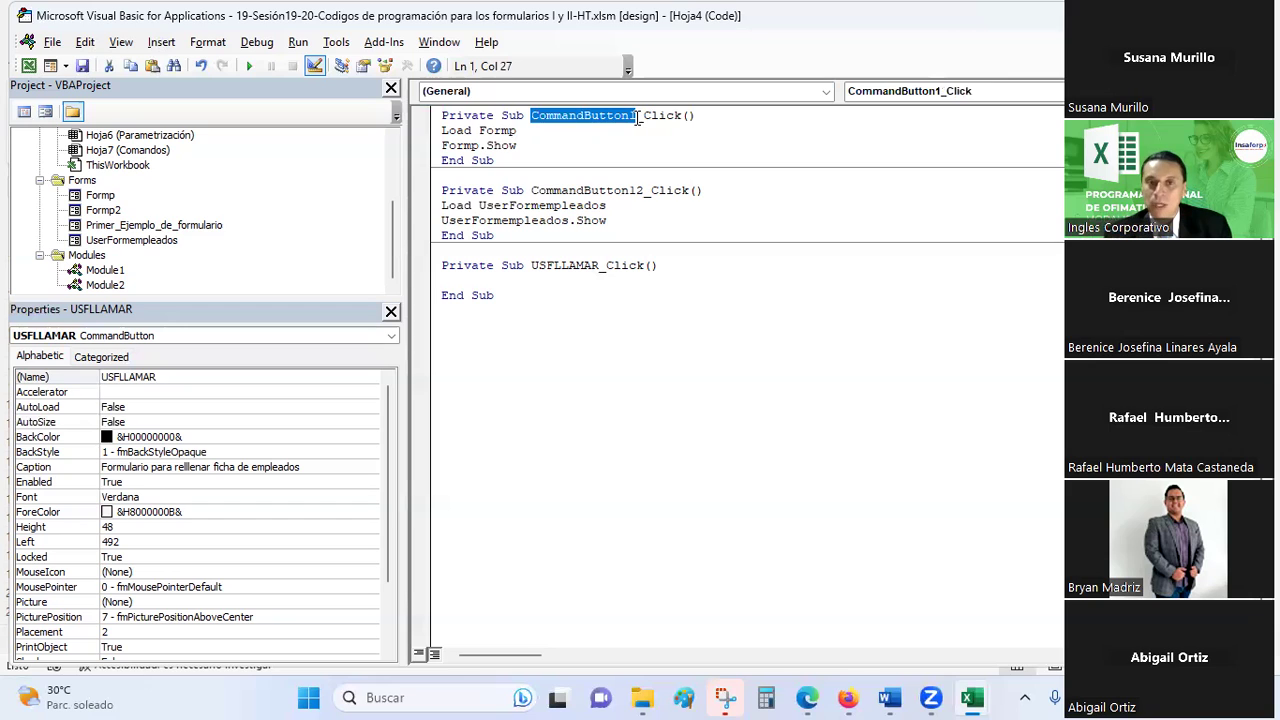
pyautogui.click(575, 176)
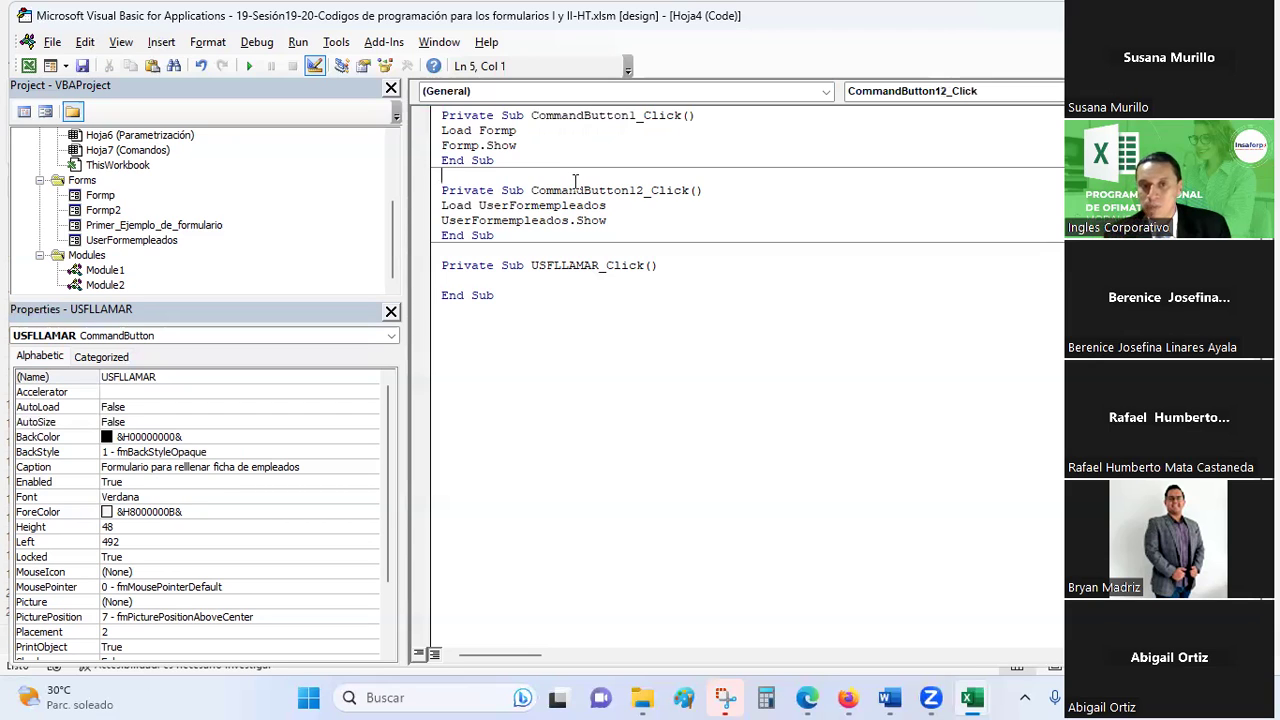
pyautogui.click(592, 192)
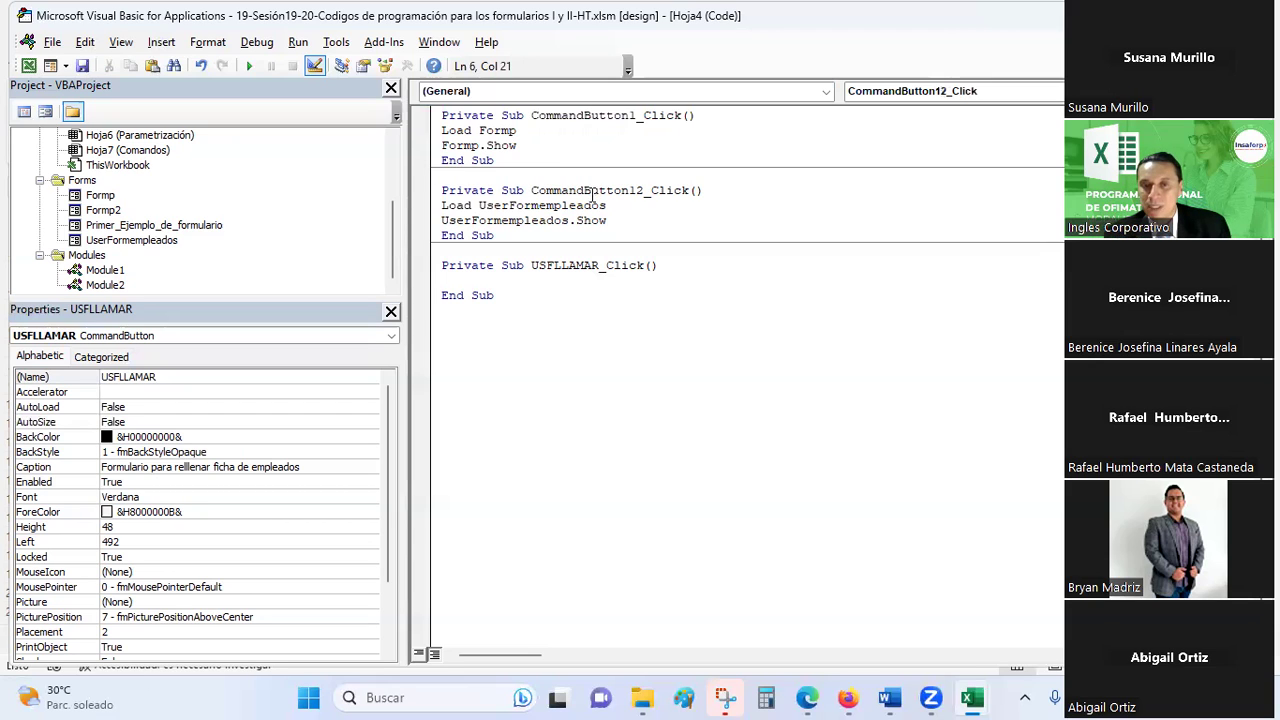
pyautogui.click(556, 267)
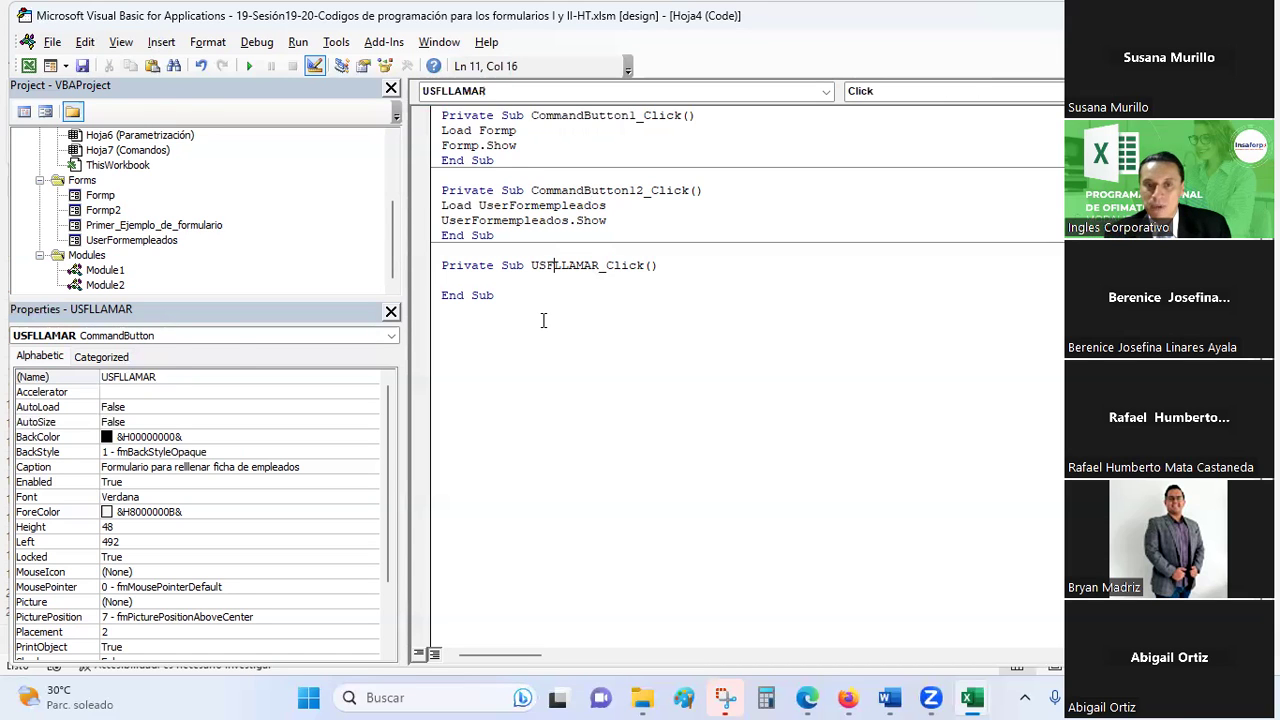
pyautogui.hotkey('alt', 'Tab')
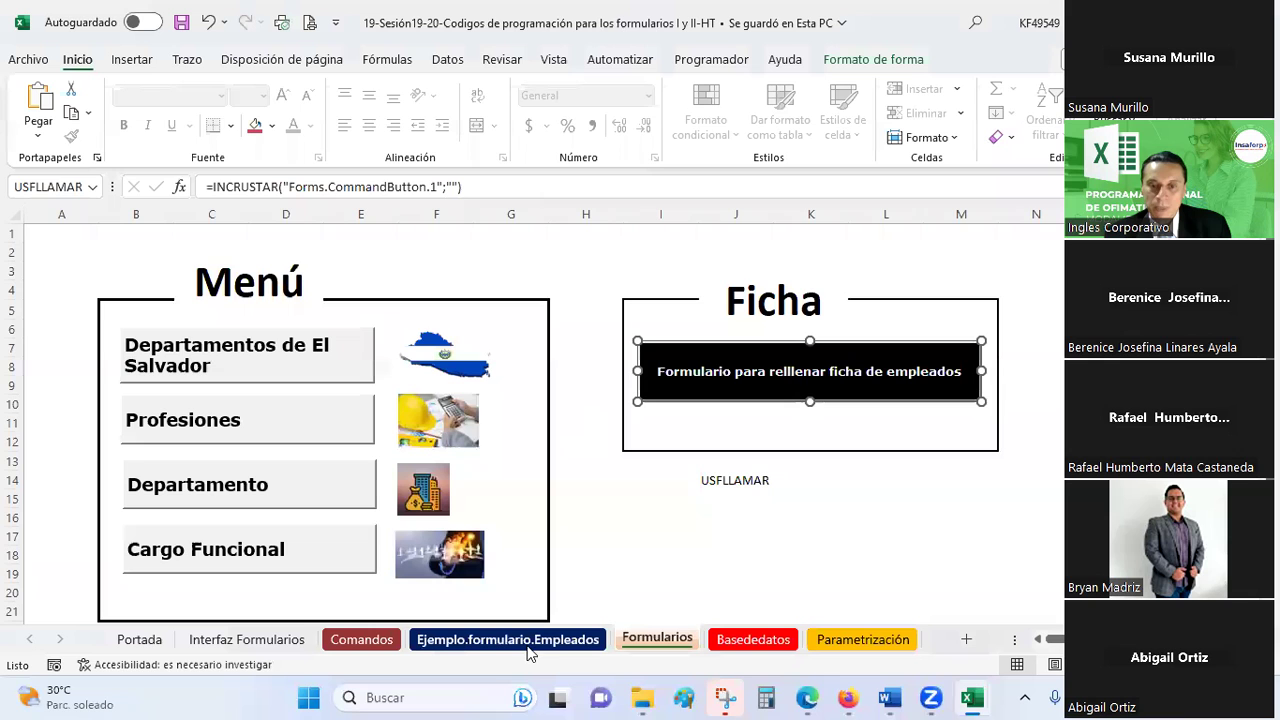
# Copy the Load Formp and Formp.Show lines from the Comandos sheet's Llamar formulario example
pyautogui.click(375, 640)
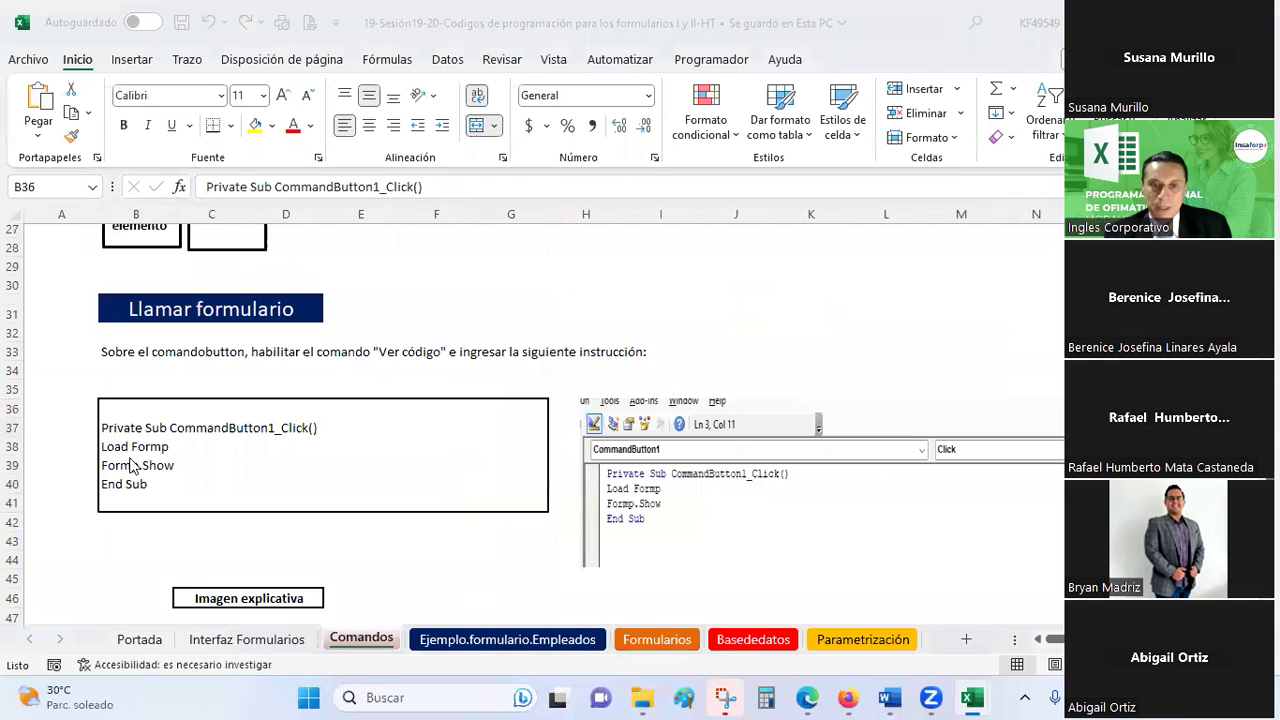
pyautogui.hotkey('alt', 'Tab')
pyautogui.hotkey('alt', 'Tab')
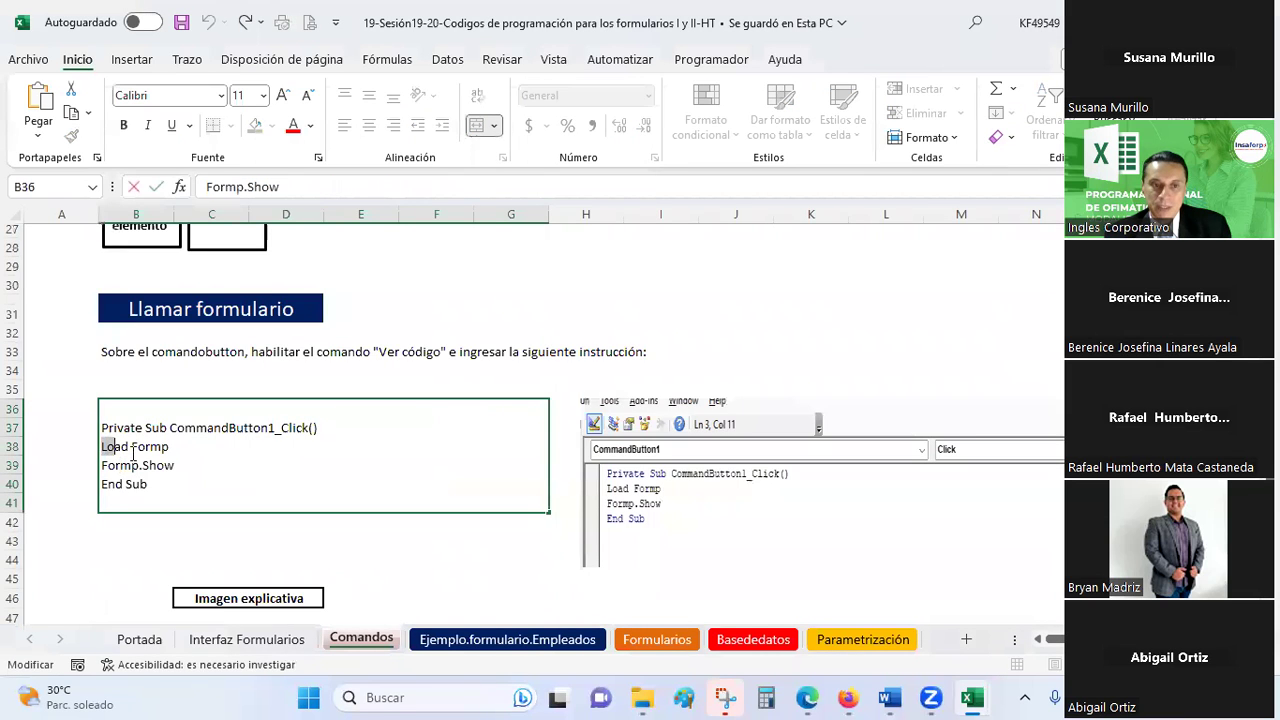
pyautogui.moveTo(103, 443); pyautogui.dragTo(176, 466)
pyautogui.hotkey('ctrl', 'c')
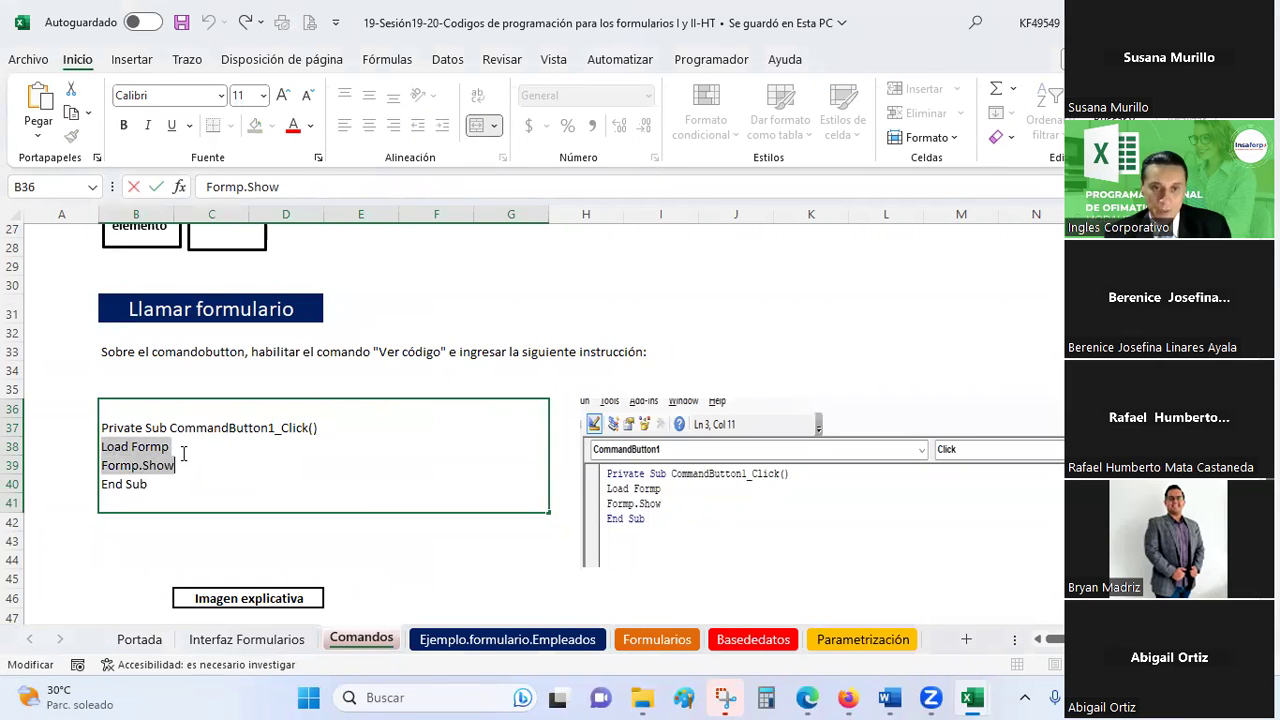
pyautogui.hotkey('alt', 'Tab')
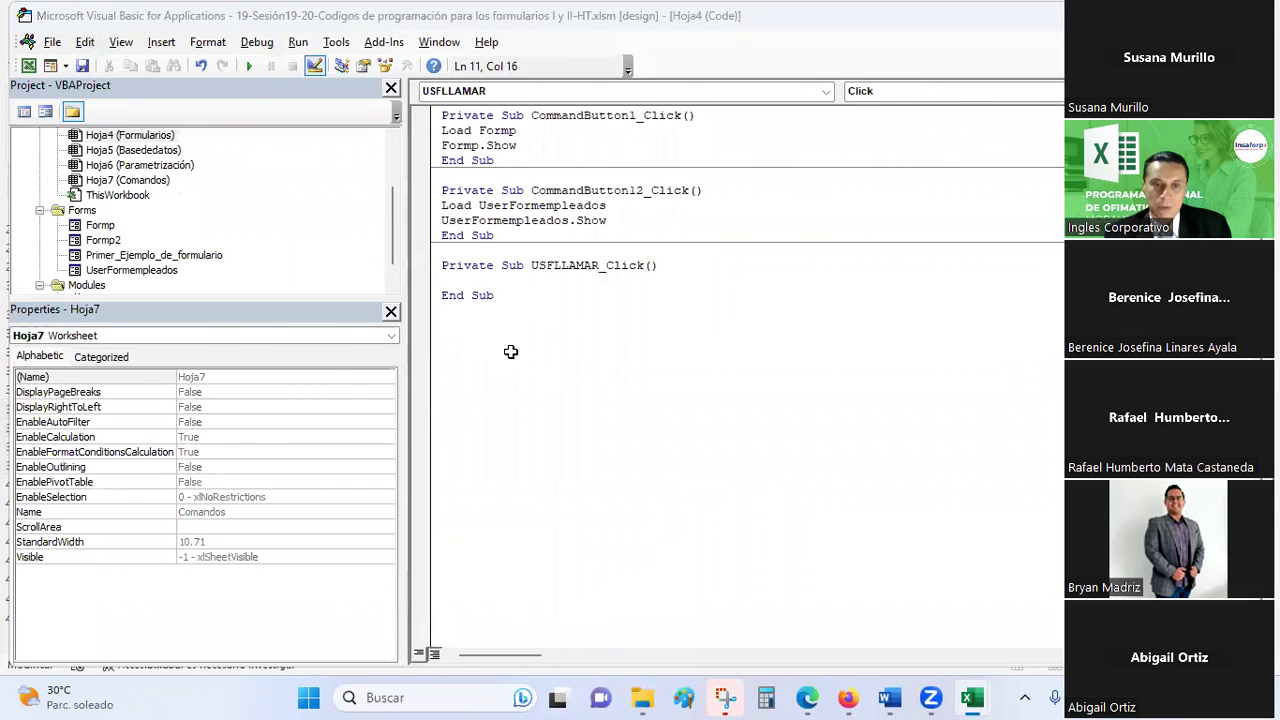
pyautogui.hotkey('alt', 'Tab')
pyautogui.click(423, 531)
# Paste Load Formp and Formp.Show into USFLLAMAR_Click and delete Formp from the Load line
pyautogui.hotkey('alt', 'Tab')
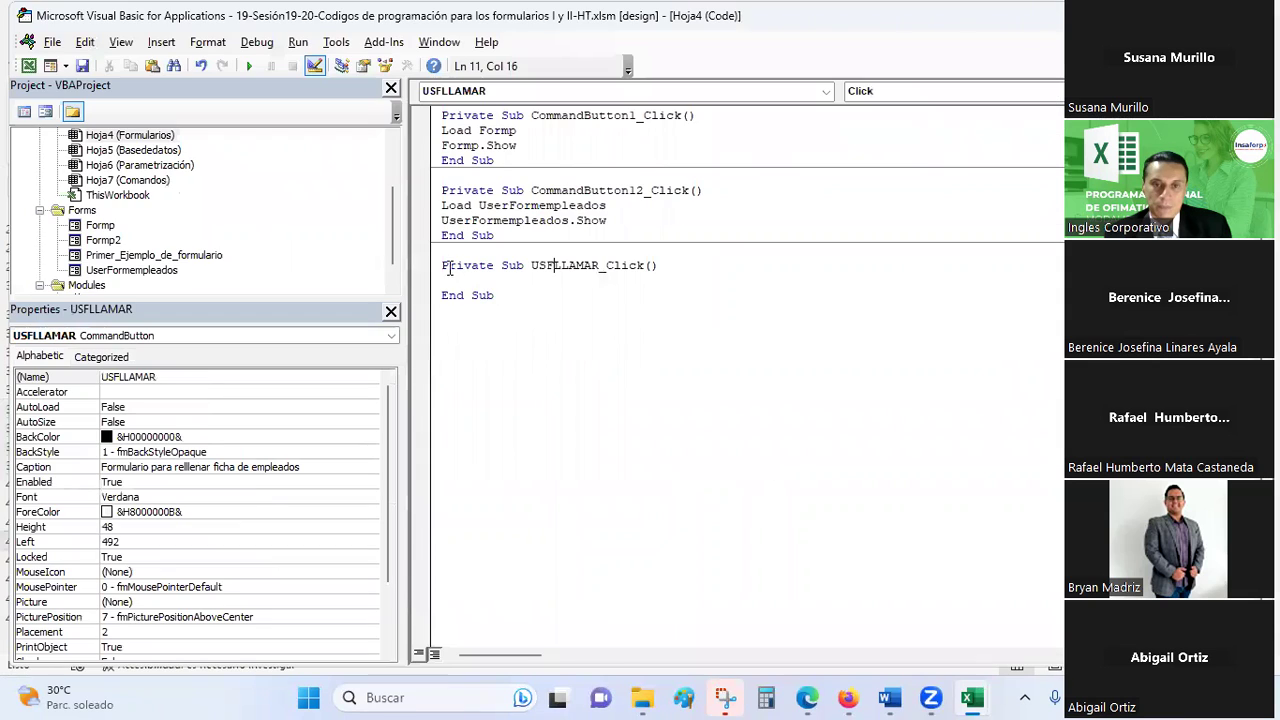
pyautogui.hotkey('ctrl', 'v')
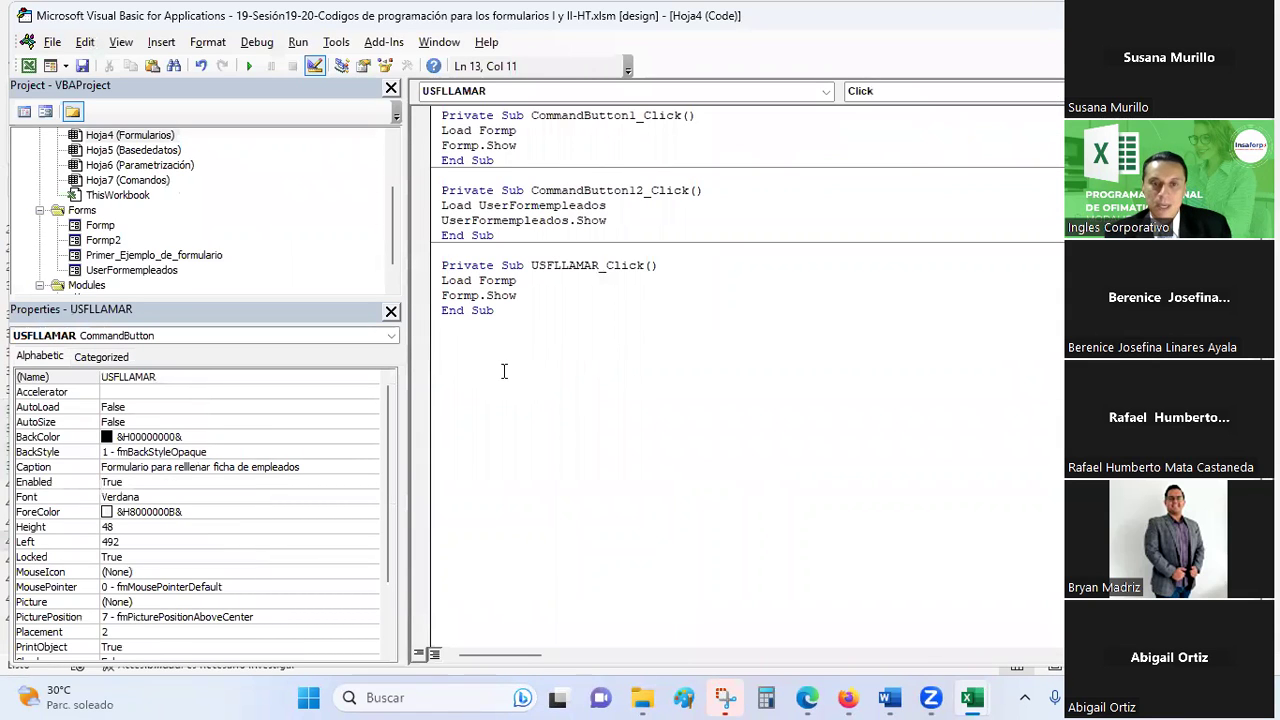
pyautogui.doubleClick(484, 280)
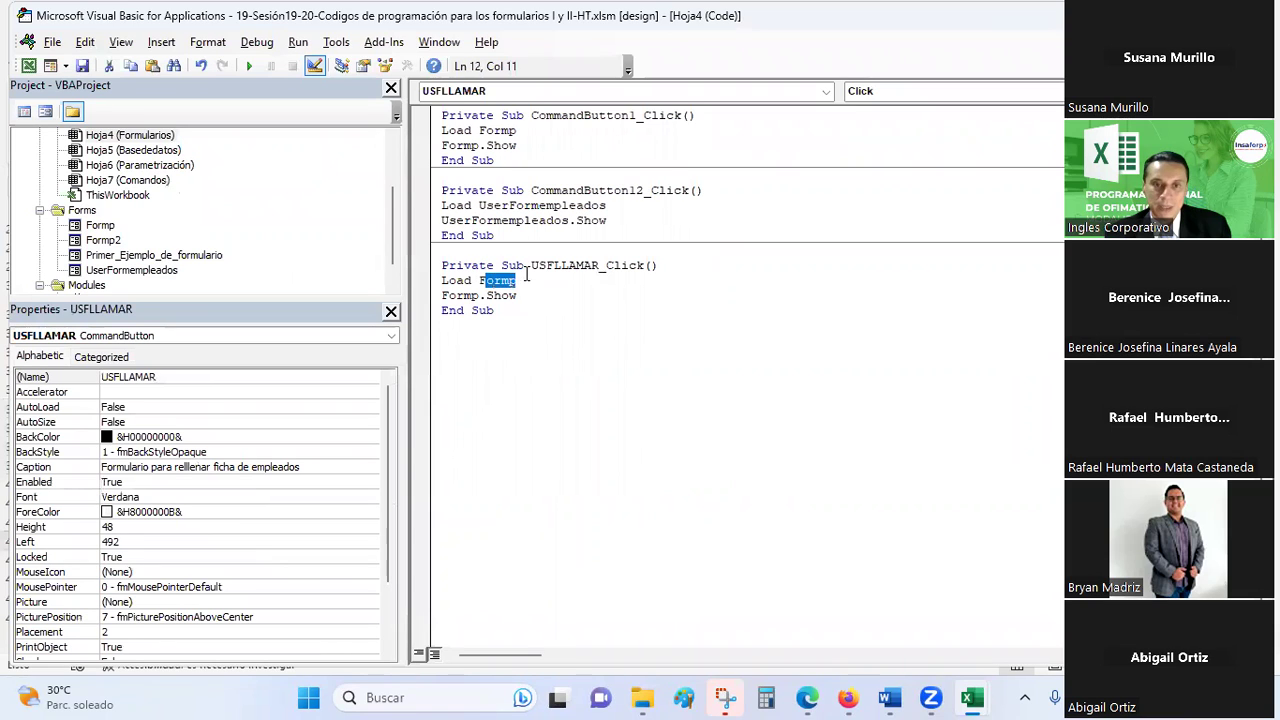
pyautogui.press('BackSpace')
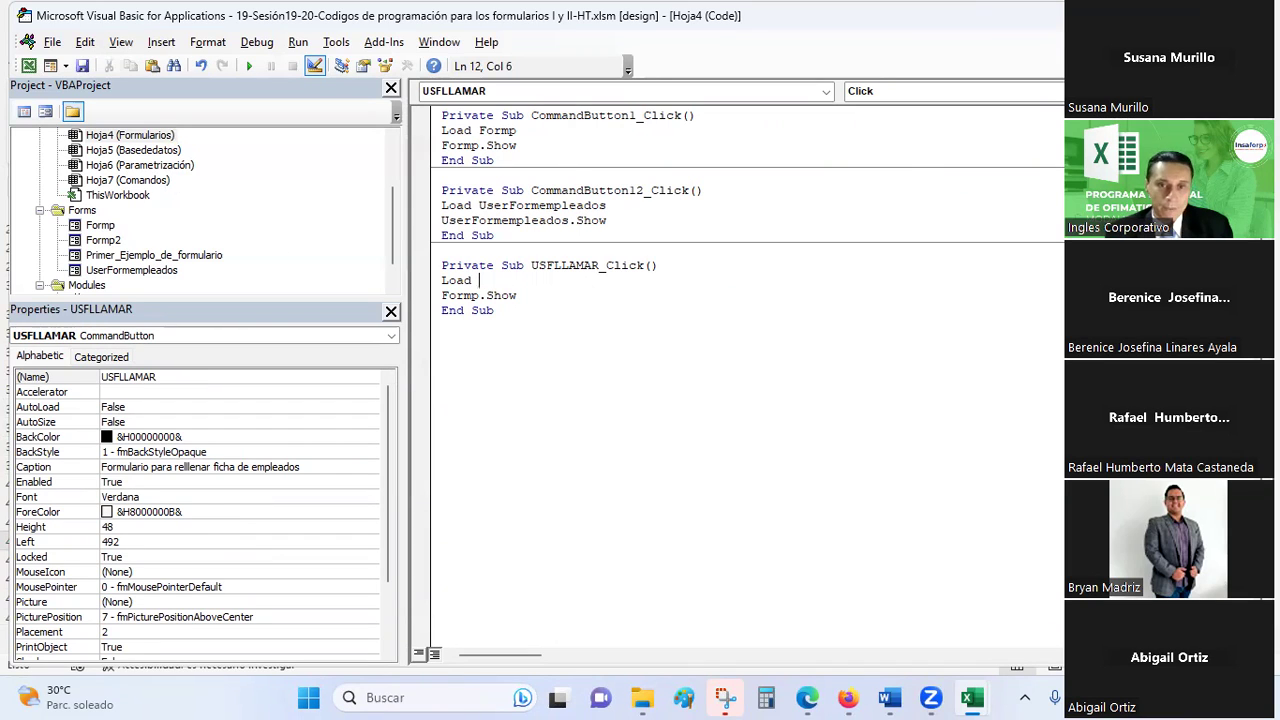
# Insert Primer_Ejemplo_de_formulario as the form name on both the Load and Show lines
pyautogui.click(204, 262)
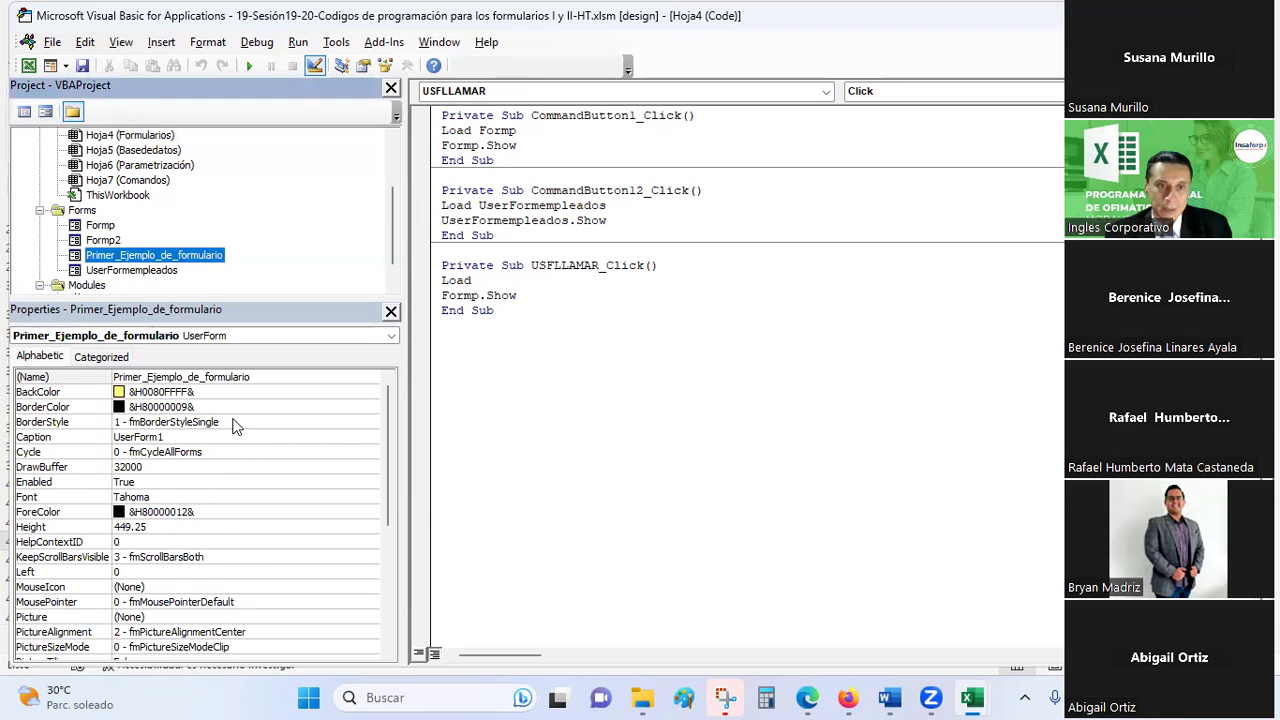
pyautogui.click(103, 374)
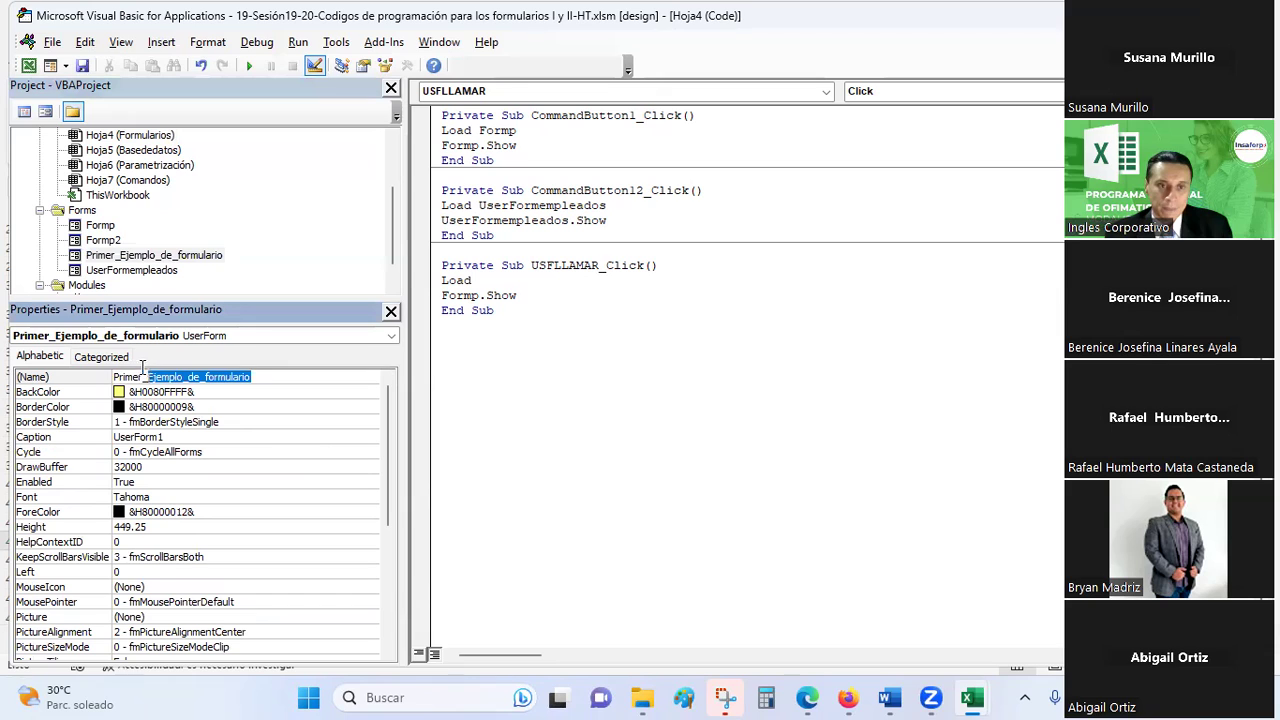
pyautogui.click(530, 311)
pyautogui.click(478, 281)
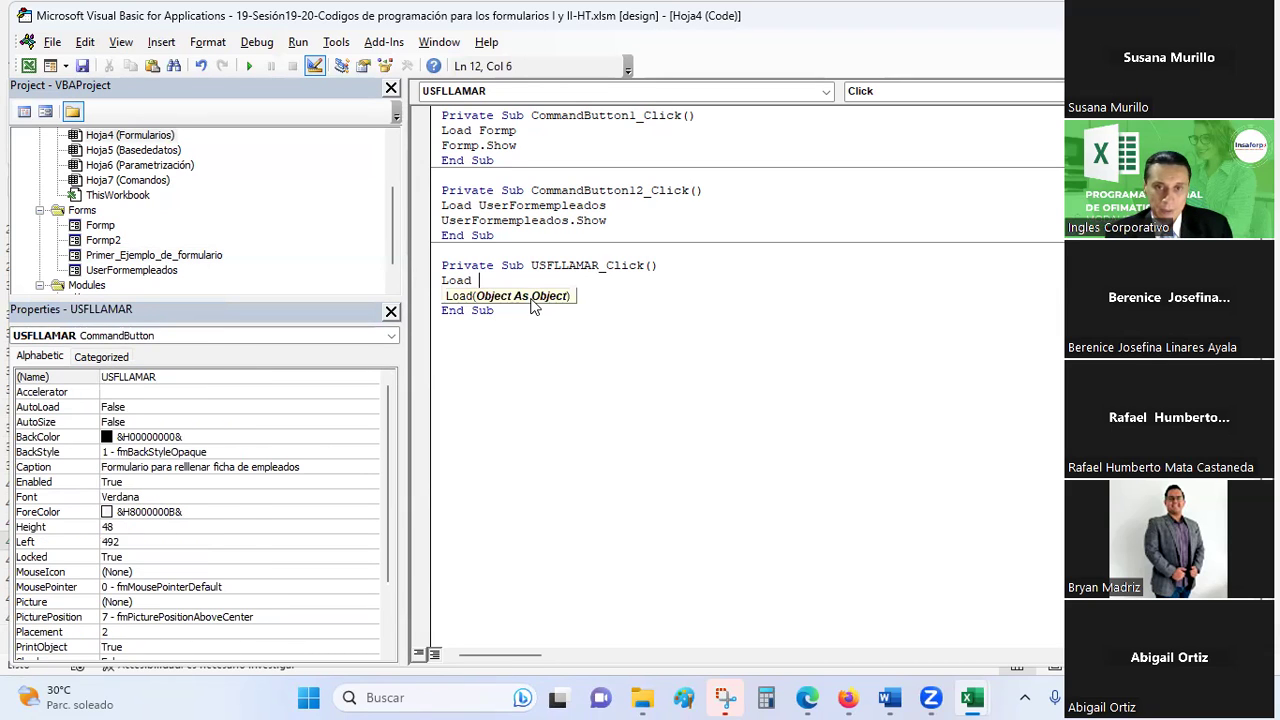
pyautogui.write('Primer_Ejemplo_de_formulario')
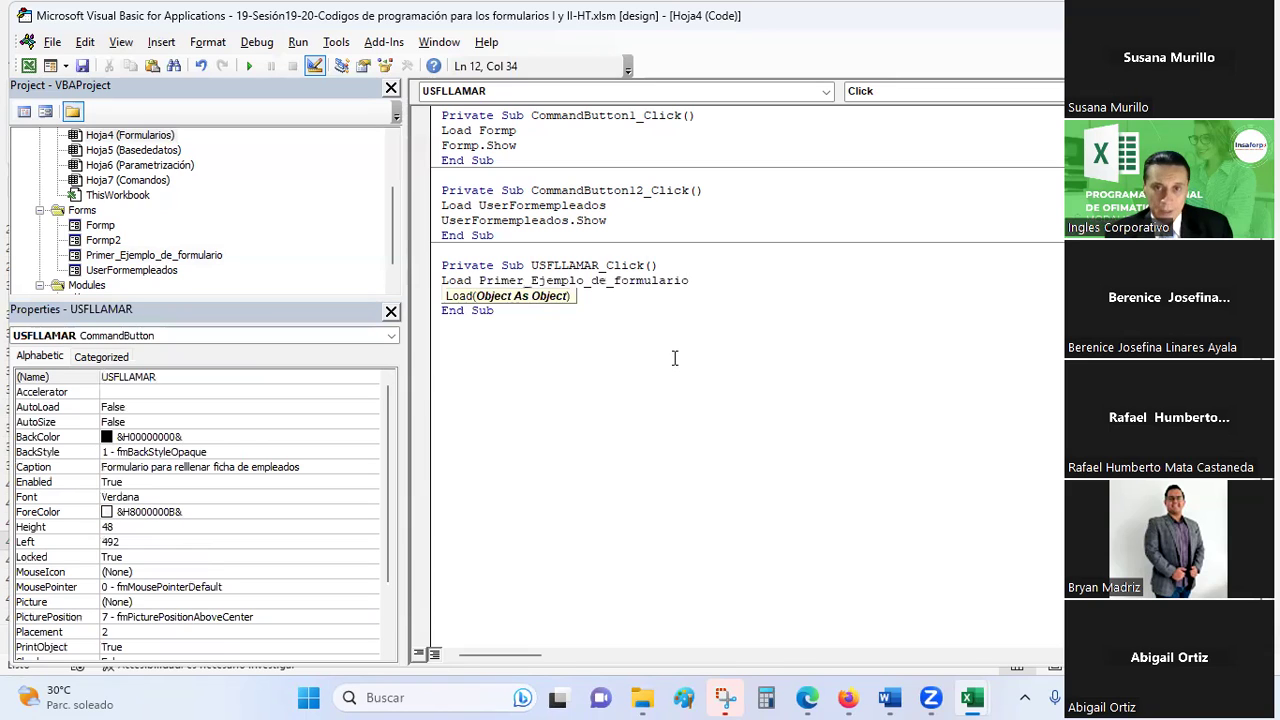
pyautogui.click(675, 358)
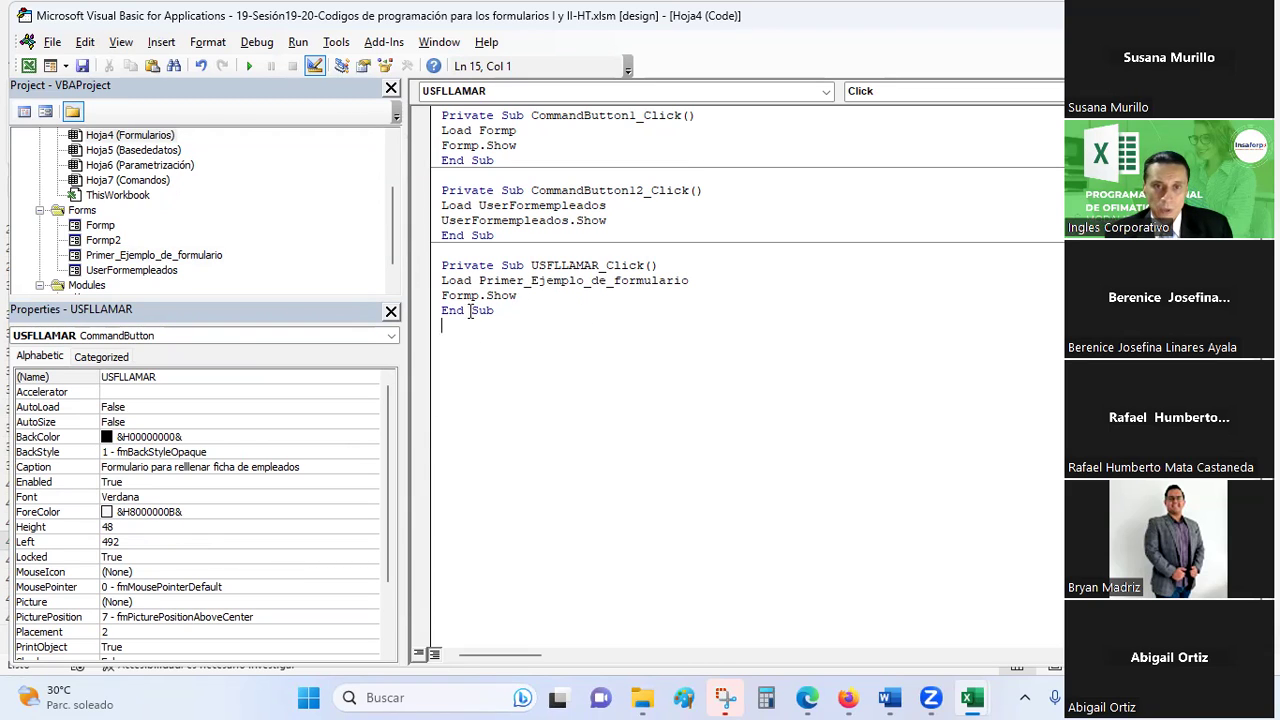
pyautogui.moveTo(443, 295); pyautogui.dragTo(474, 296)
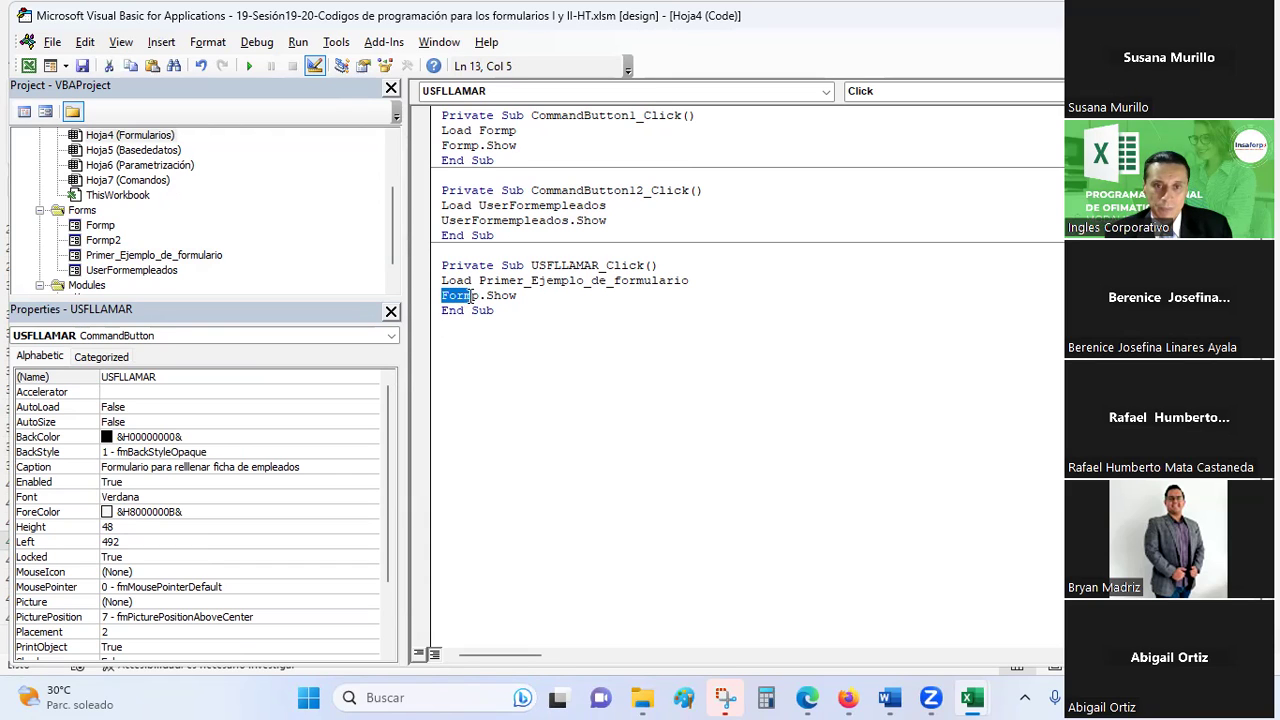
pyautogui.write('Primer_Ejemplo_de_formulario')
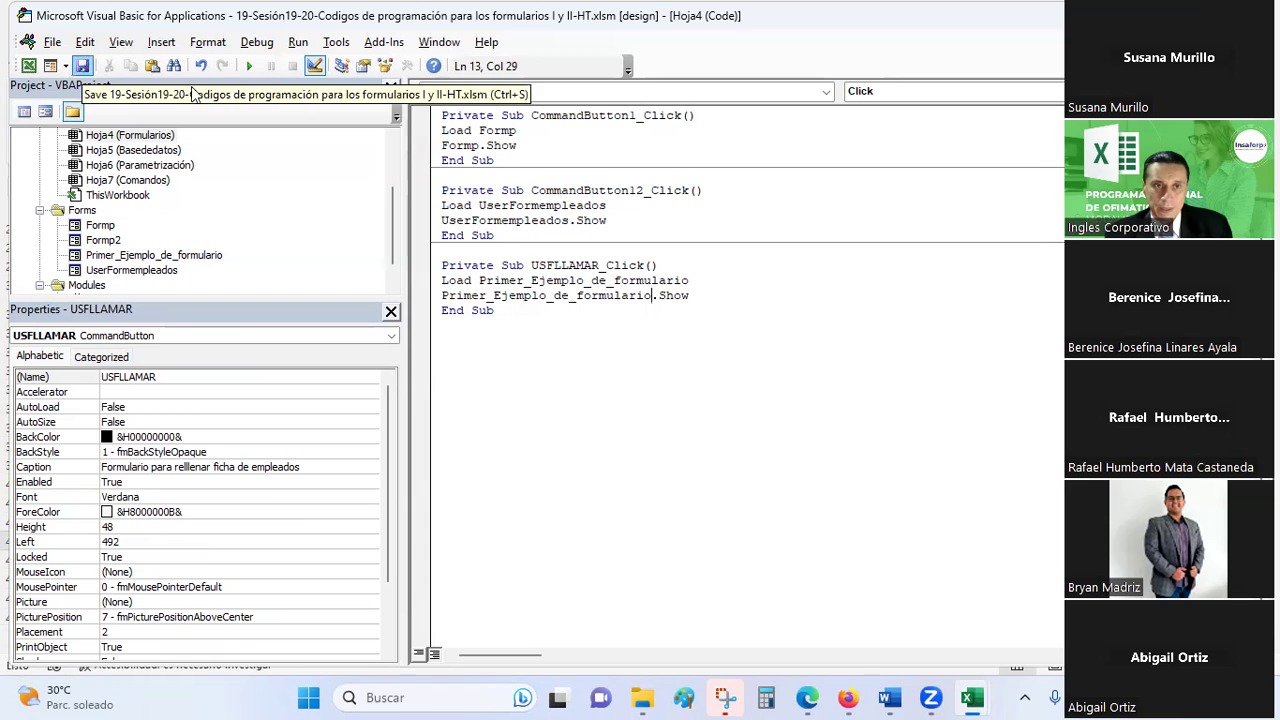
# Run the code, close the vehicle form, and select UserFormempleados in the project
pyautogui.click(248, 67)
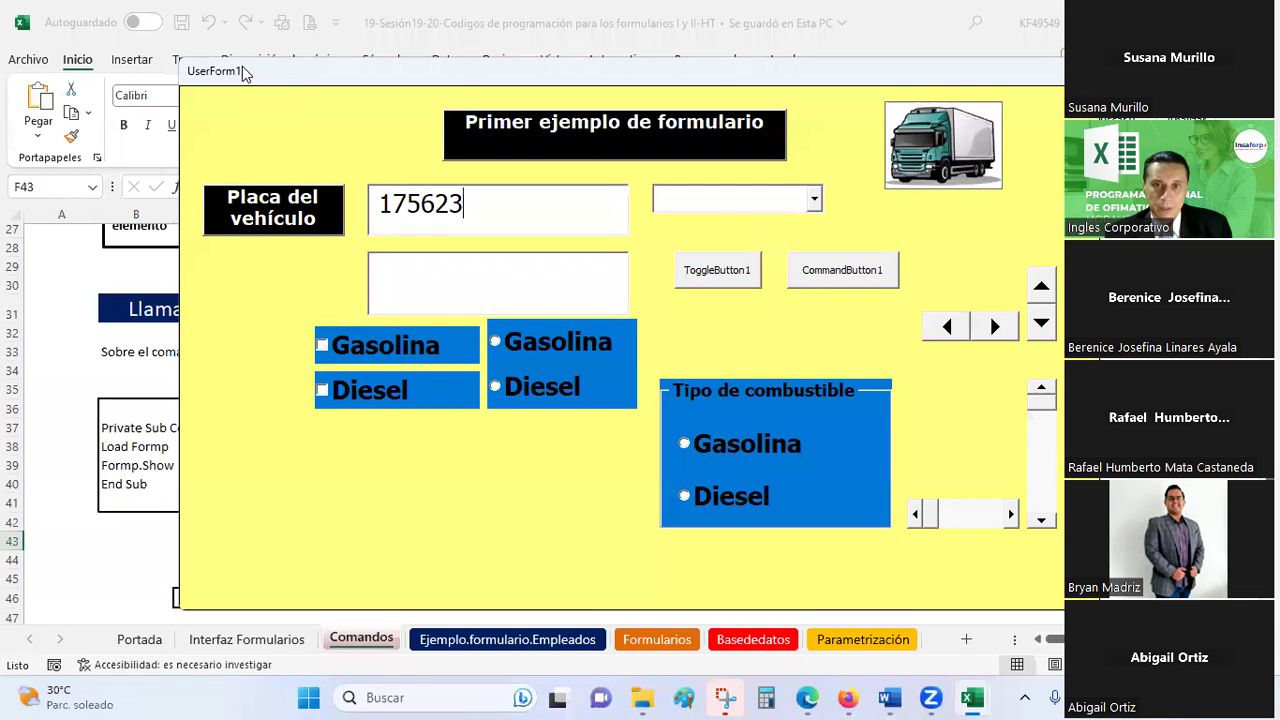
pyautogui.click(1050, 72)
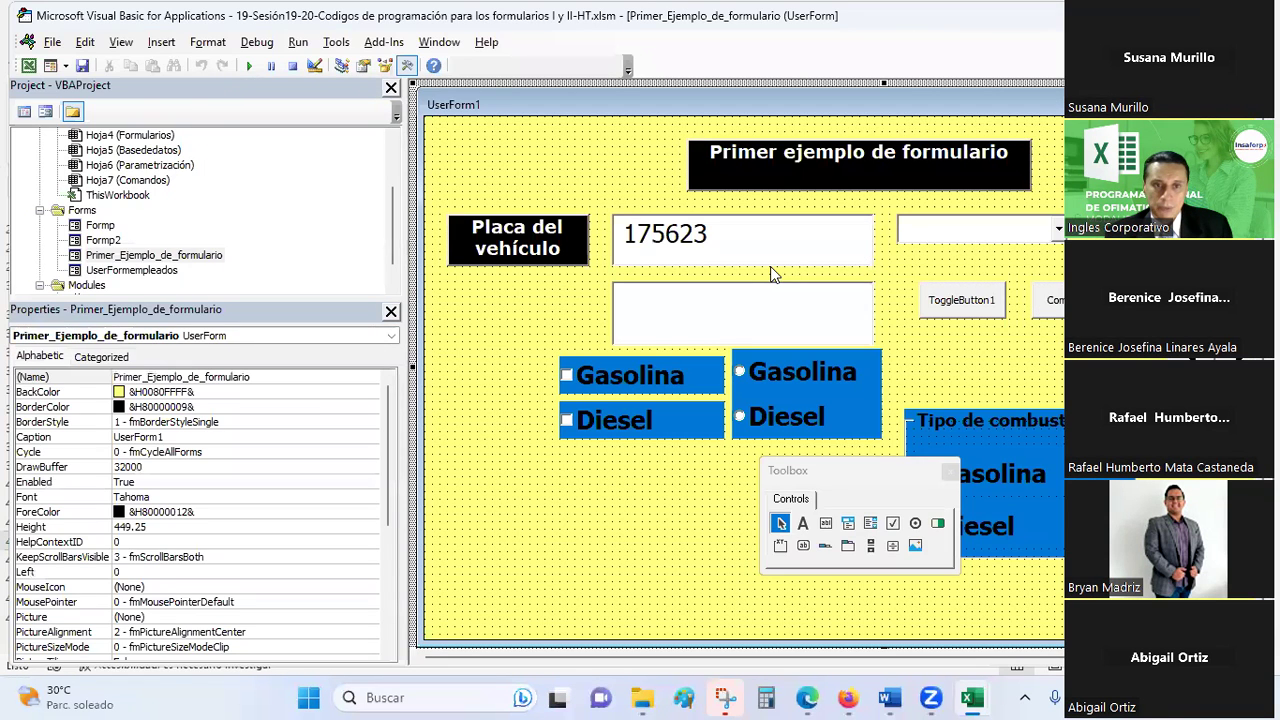
pyautogui.press('alt')
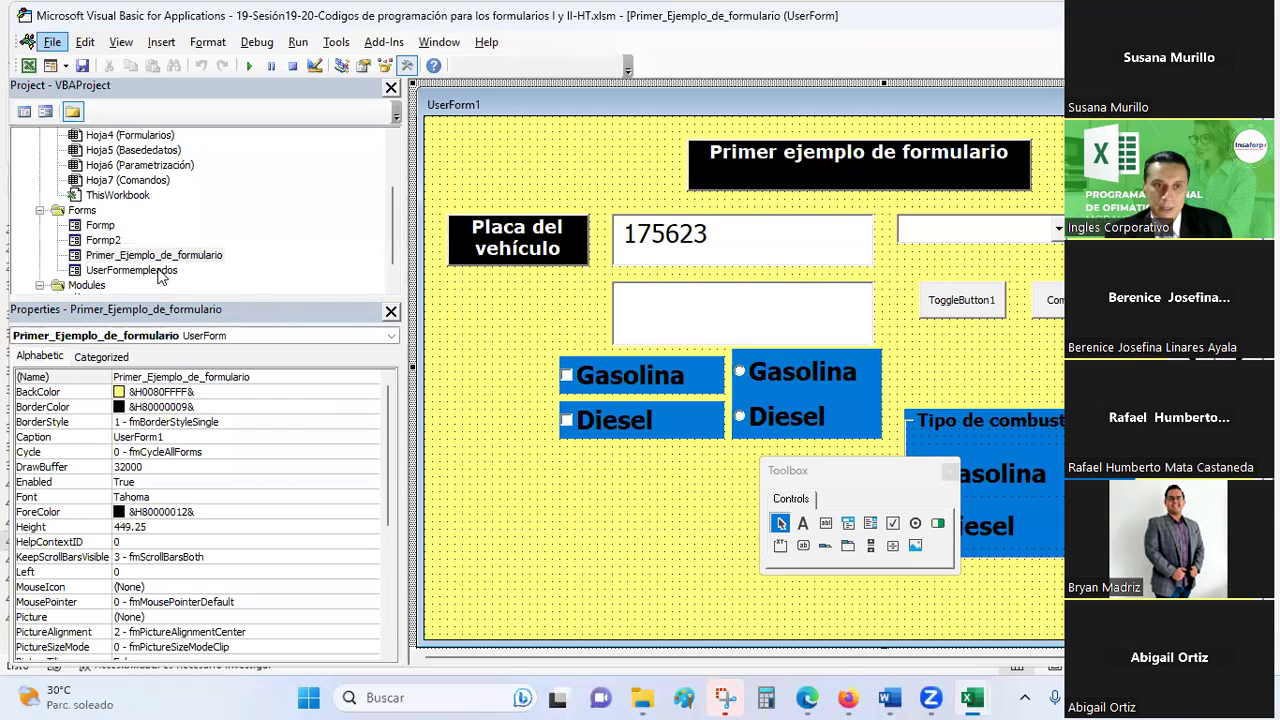
pyautogui.click(131, 270)
pyautogui.click(216, 380)
pyautogui.click(88, 374)
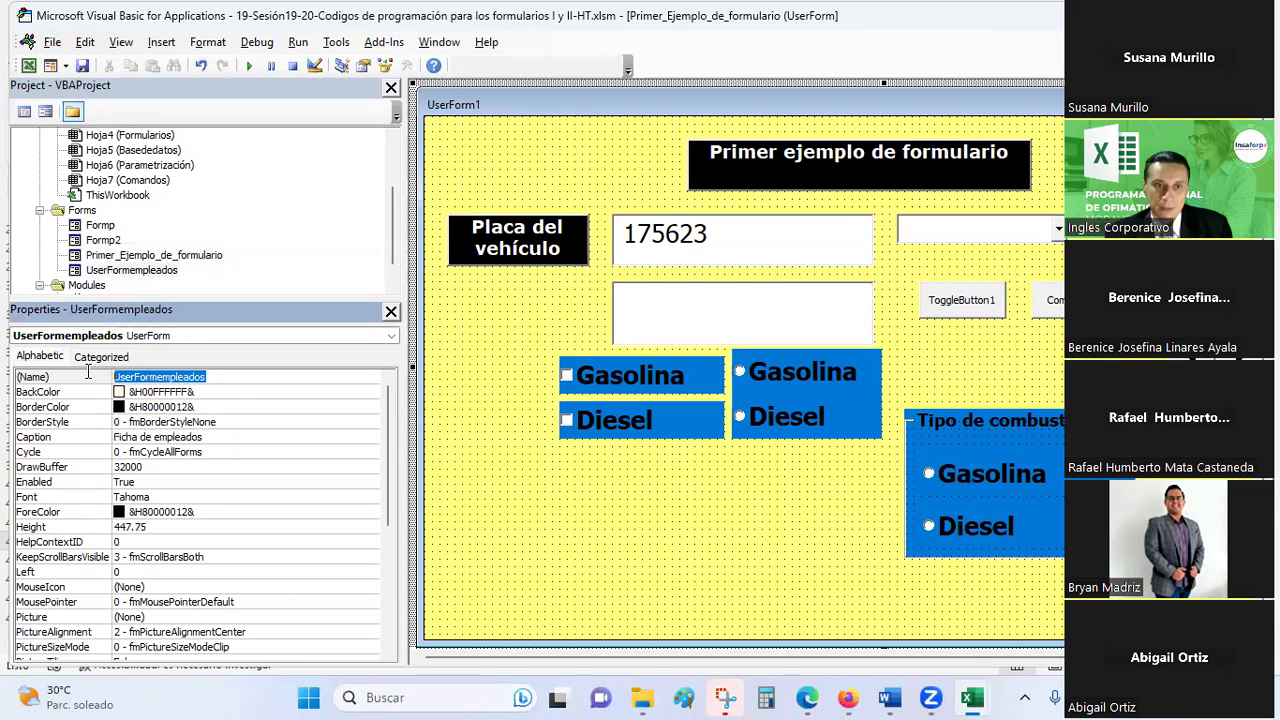
pyautogui.hotkey('alt', 'Tab')
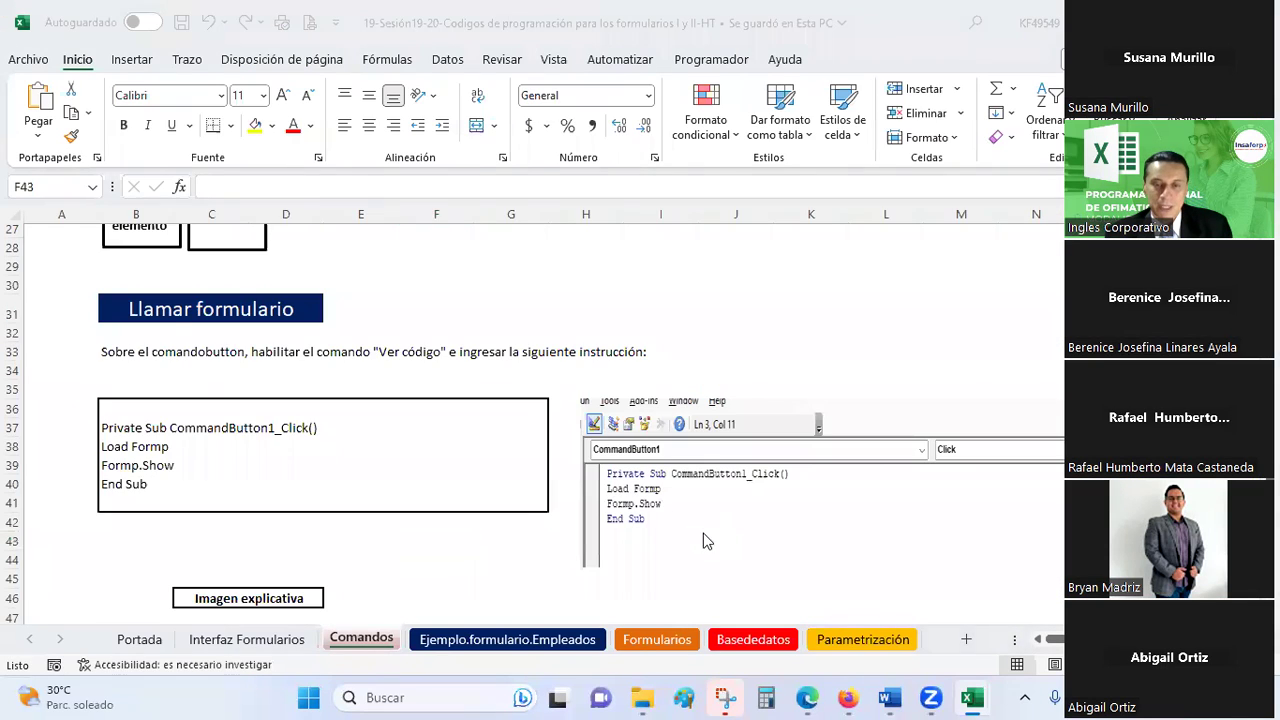
pyautogui.hotkey('alt', 'Tab')
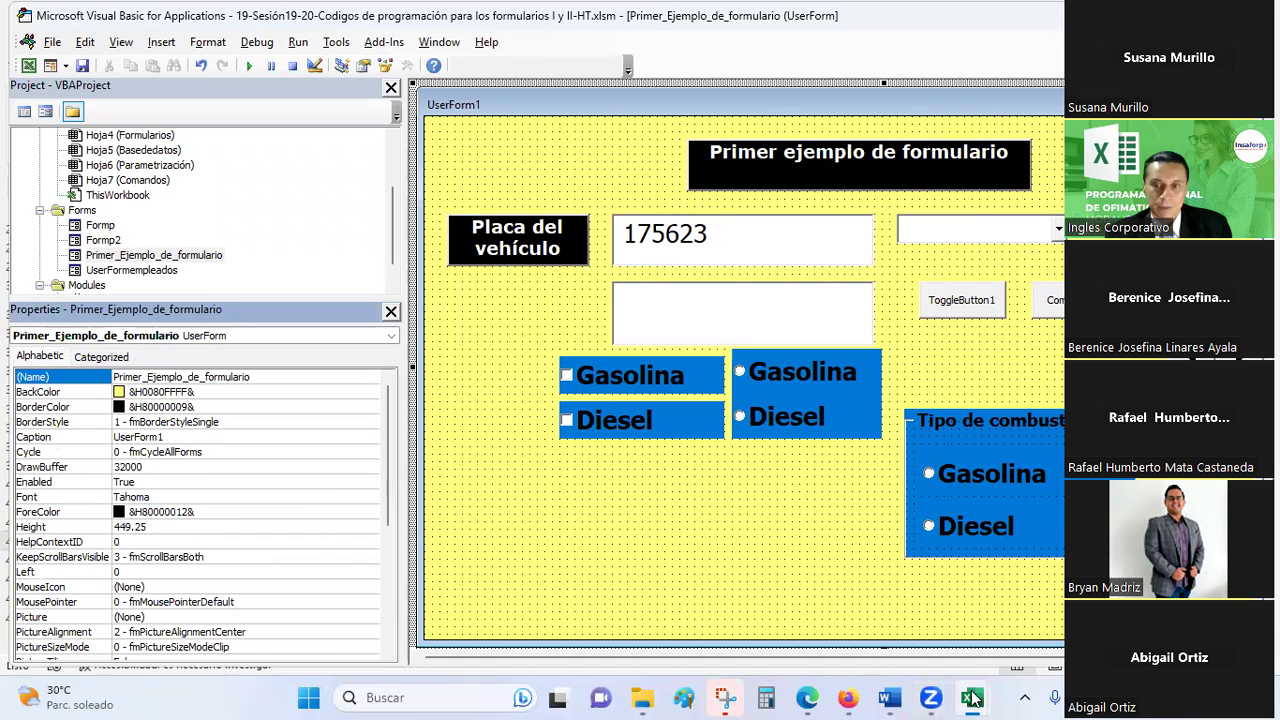
# Test the black Ficha button on Formularios, close the vehicle form, and enable Modo Diseño
pyautogui.moveTo(970, 697)
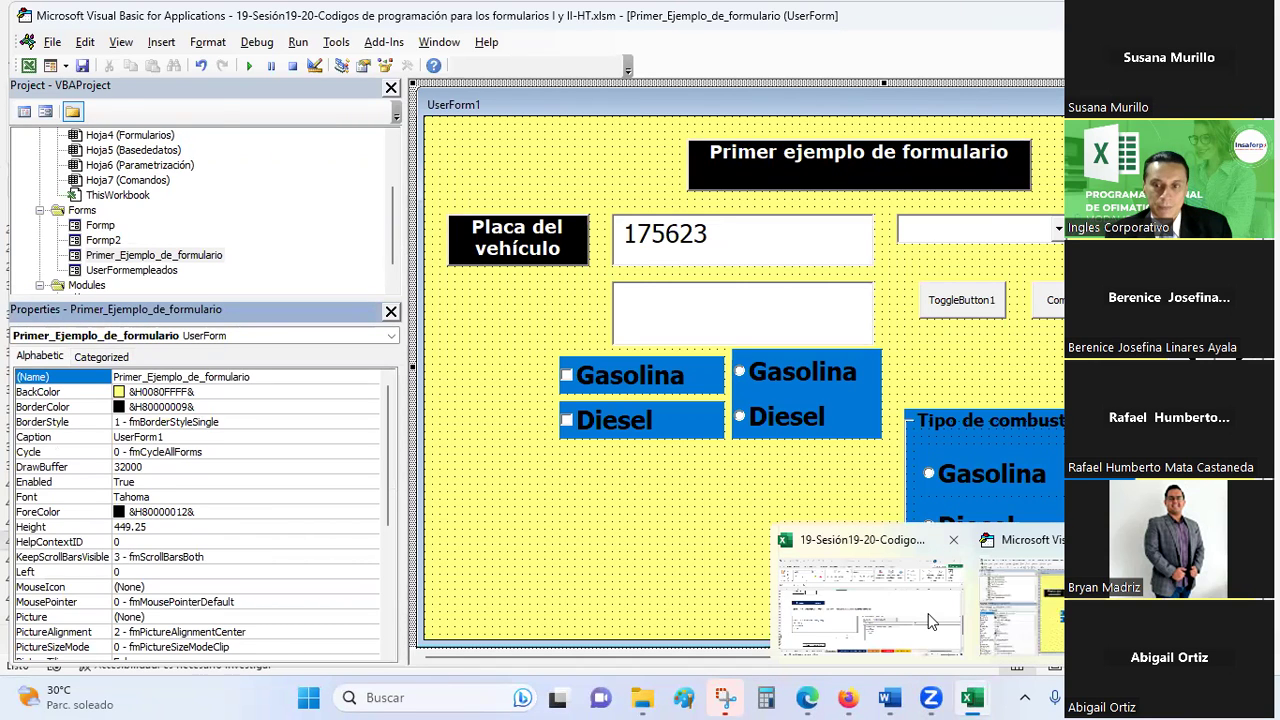
pyautogui.click(930, 618)
pyautogui.click(684, 647)
pyautogui.click(716, 351)
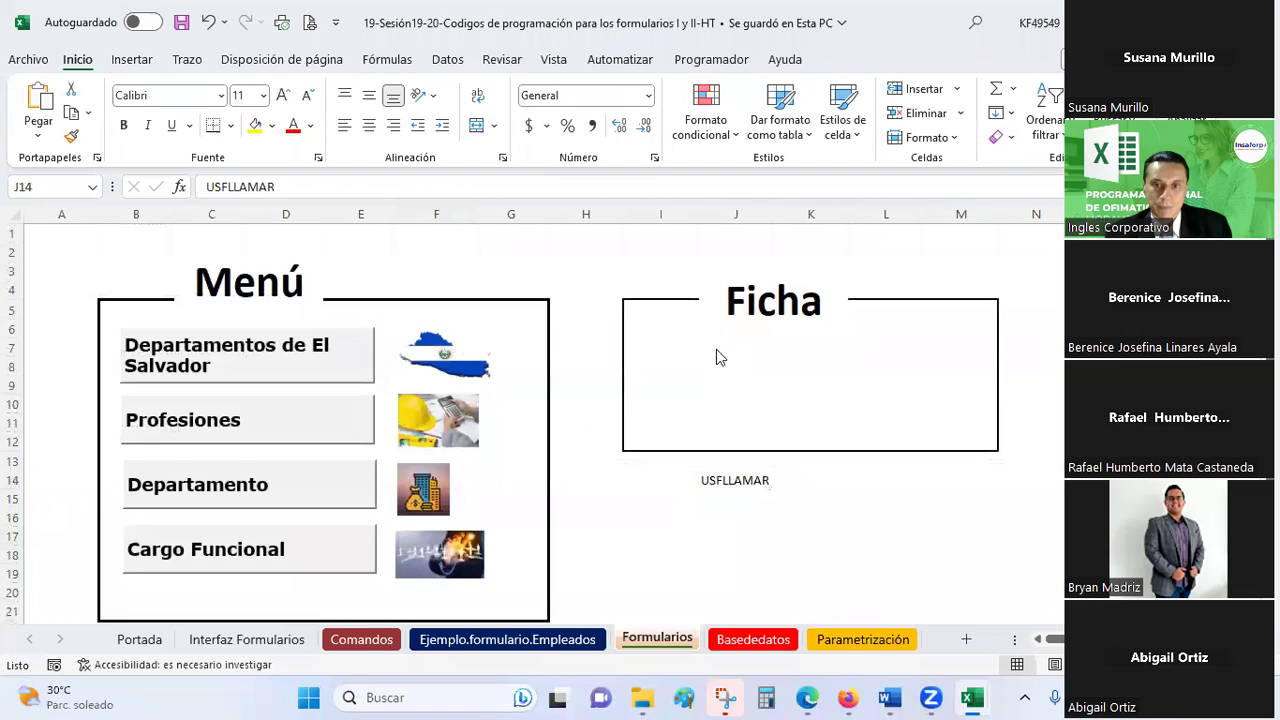
pyautogui.click(1048, 70)
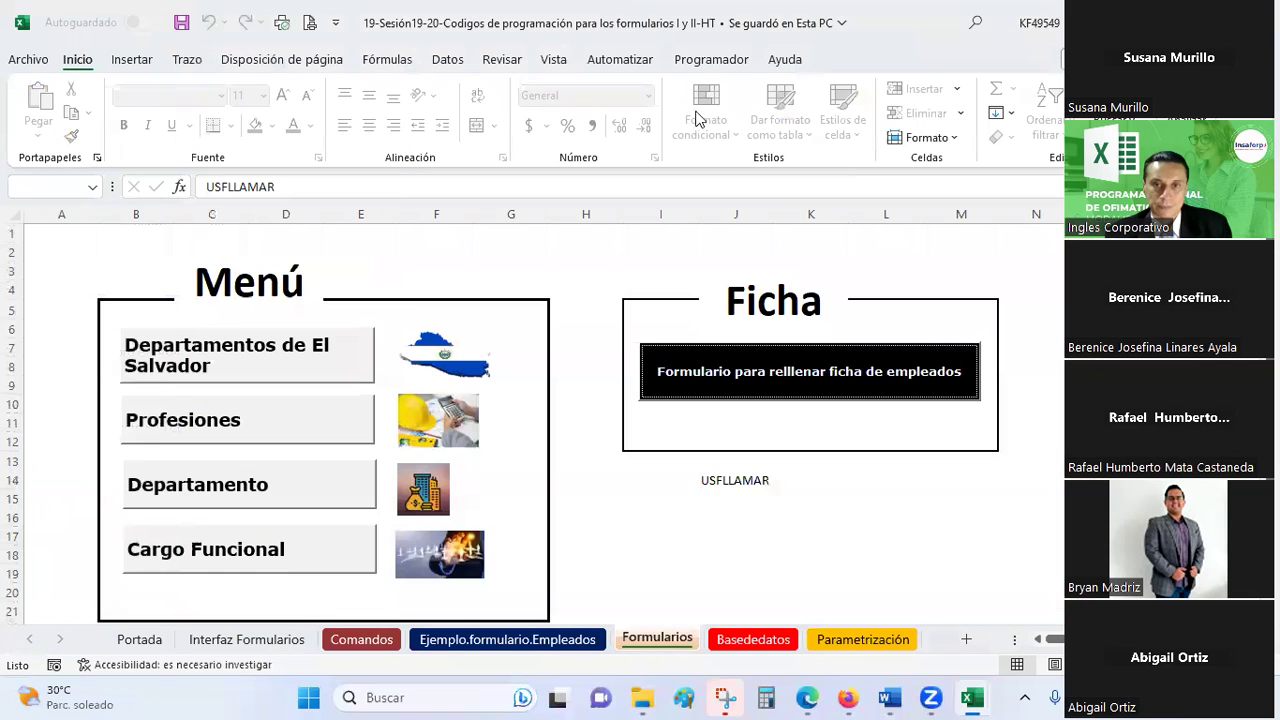
pyautogui.click(711, 59)
pyautogui.click(595, 105)
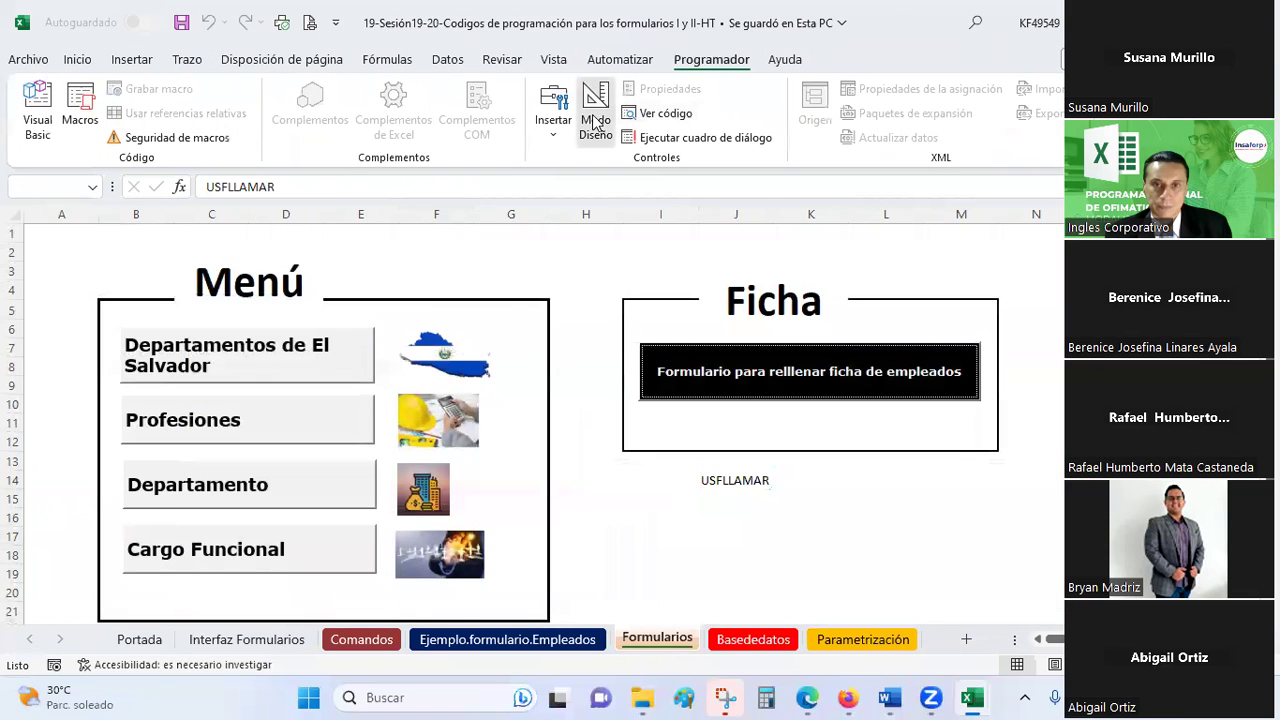
# Replace Primer_Ejemplo_de_formulario with UserFormempleados on the Load and Show lines of USFLLAMAR_Click
pyautogui.doubleClick(690, 357)
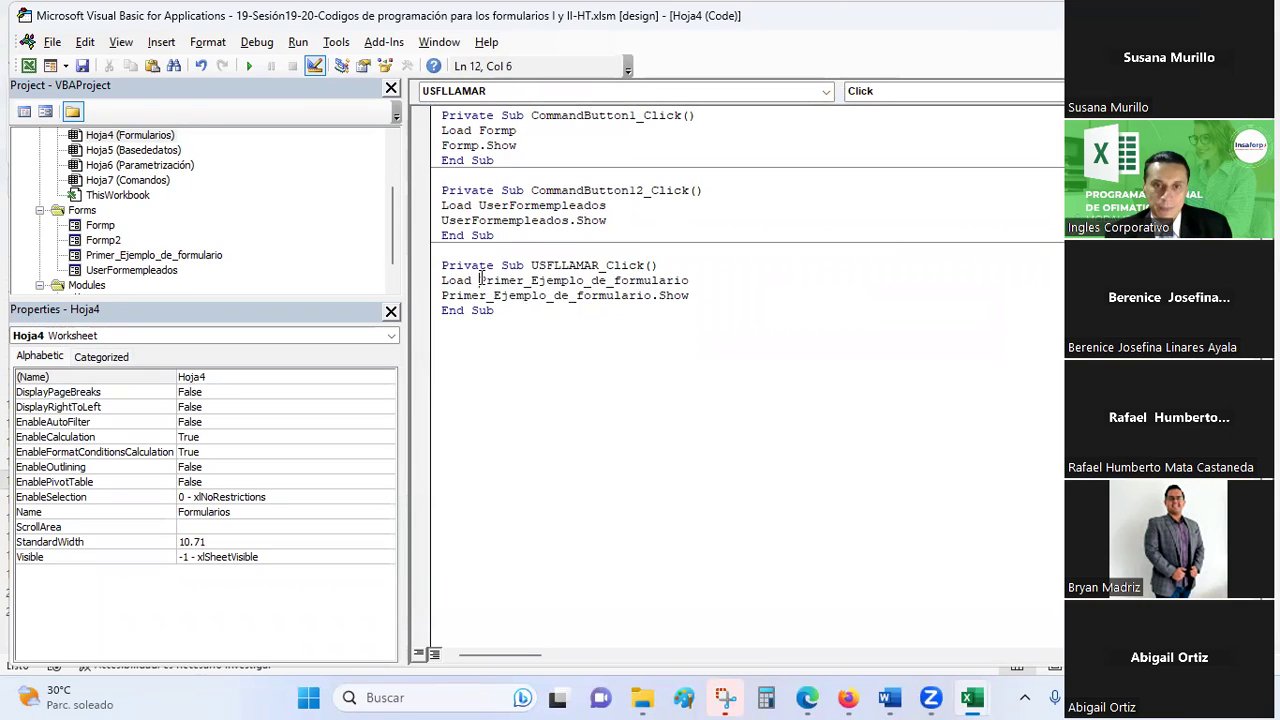
pyautogui.moveTo(479, 280); pyautogui.dragTo(689, 280)
pyautogui.write('UserFormempleados')
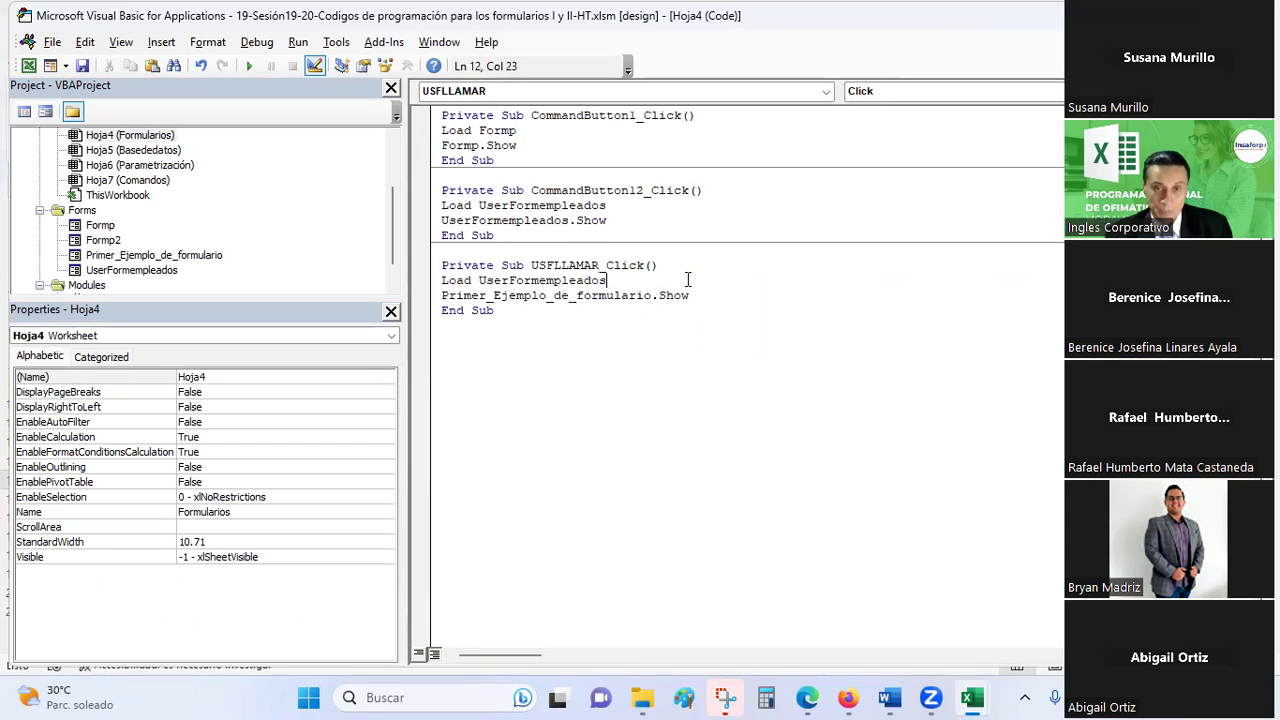
pyautogui.moveTo(443, 297); pyautogui.dragTo(651, 292)
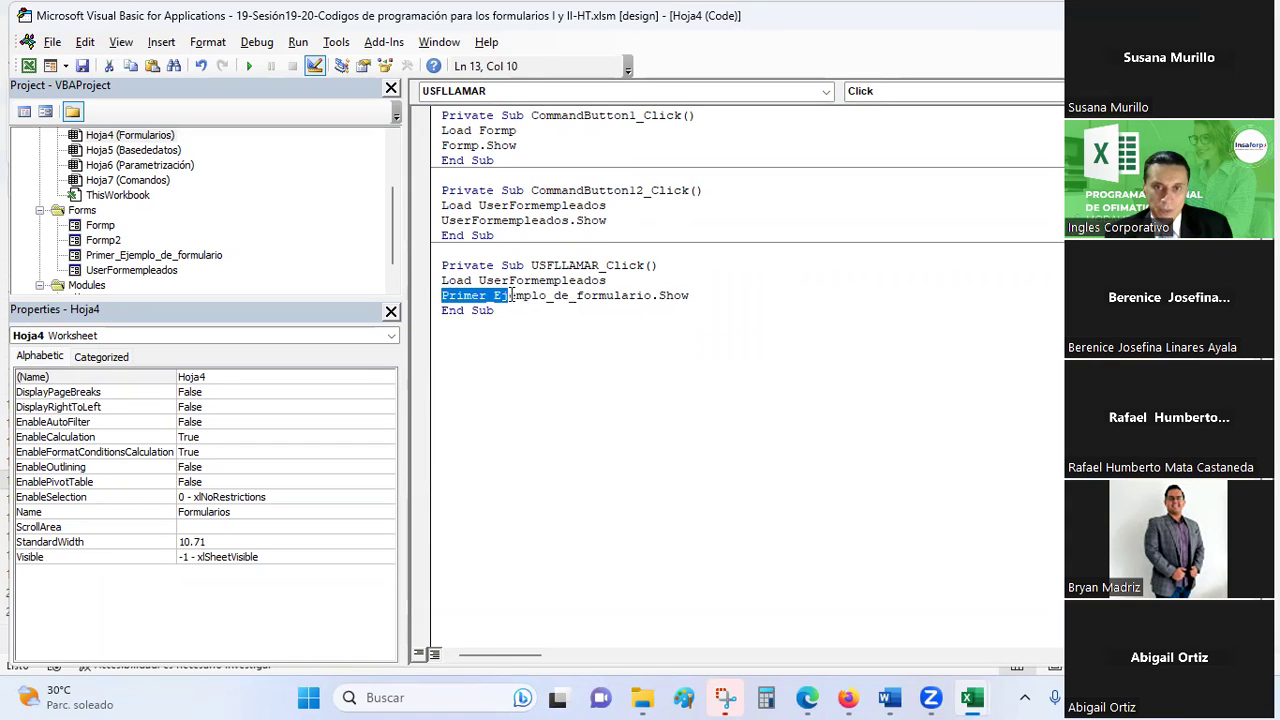
pyautogui.write('UserFormempleados')
pyautogui.click(651, 391)
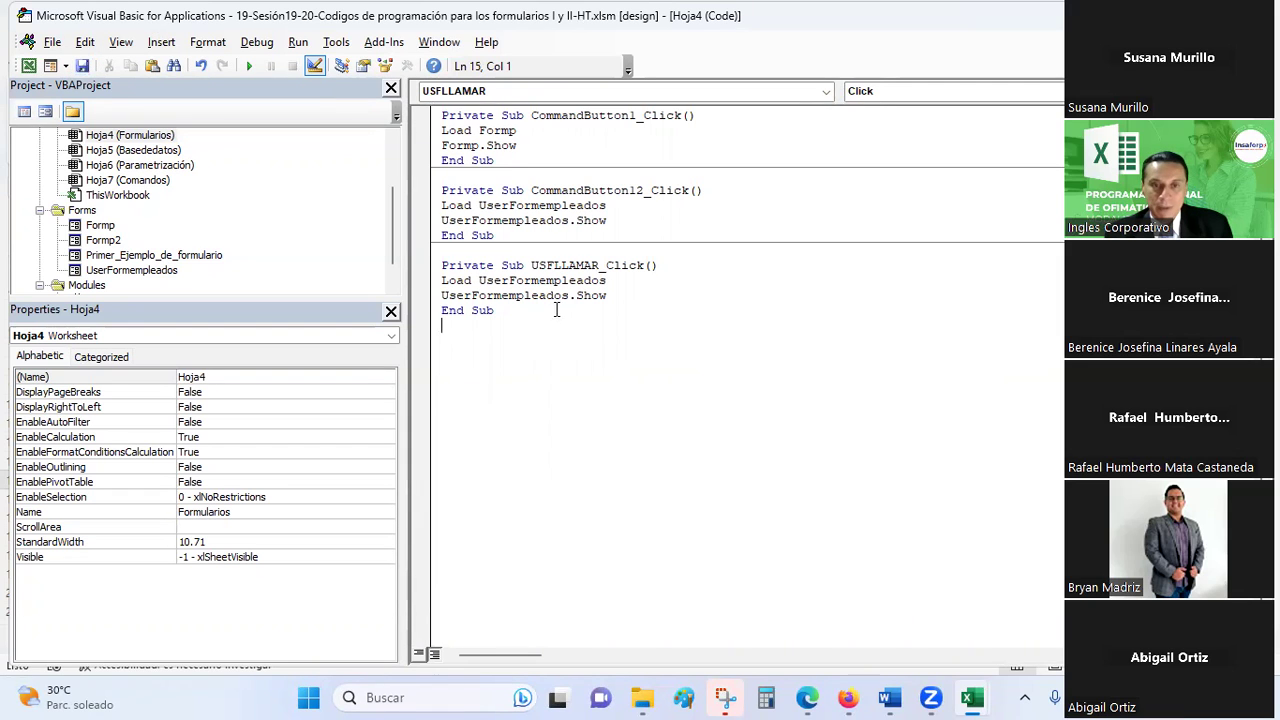
pyautogui.click(252, 64)
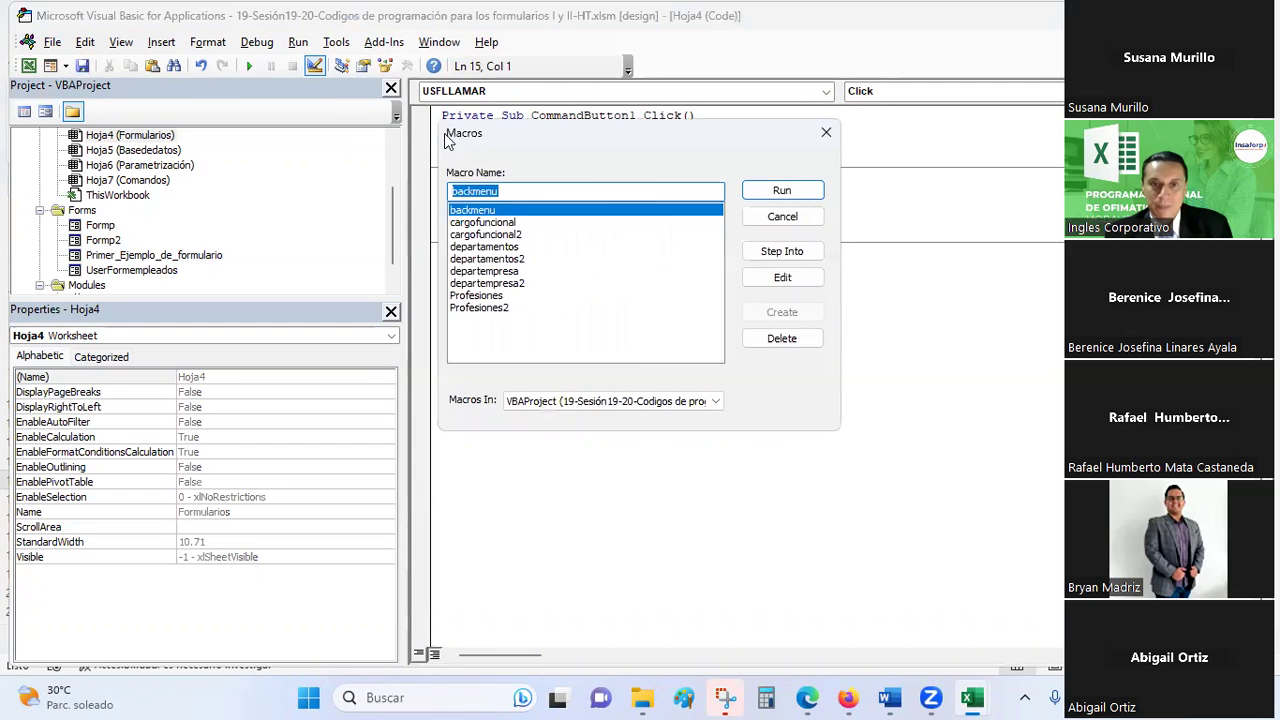
pyautogui.click(826, 132)
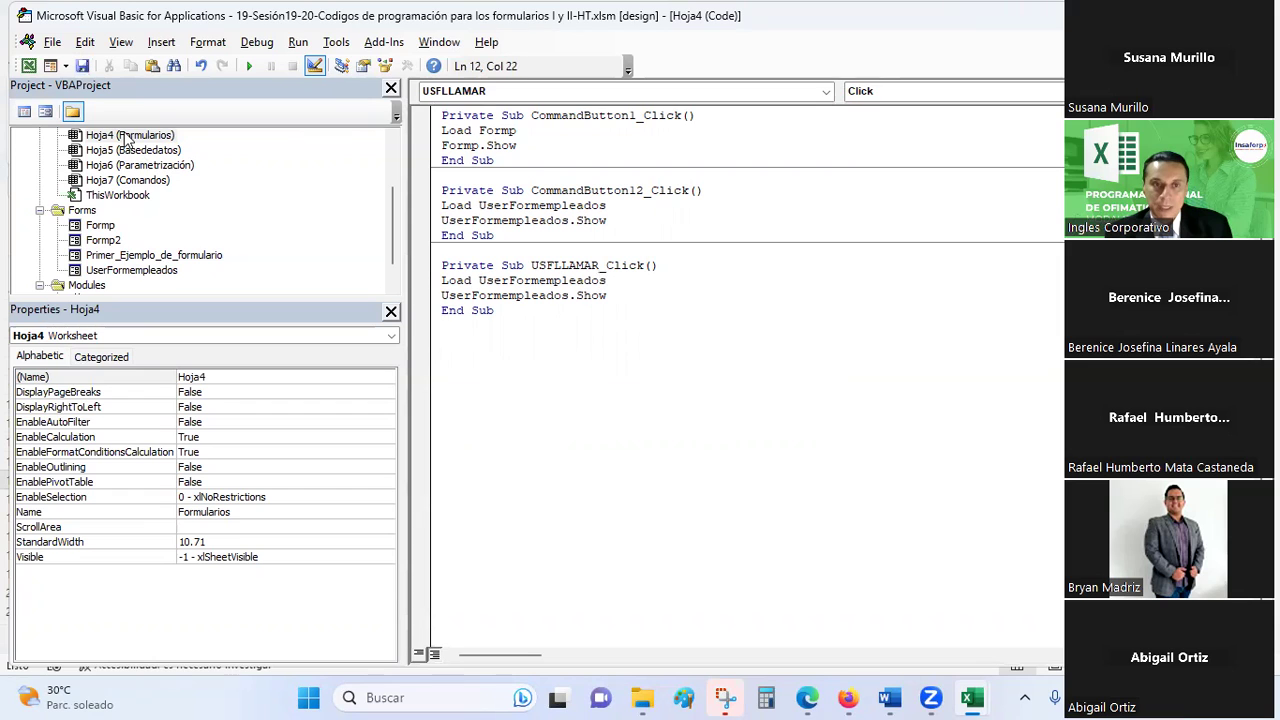
# Test the Ficha de empleados form from the editor and twice via the black button, then reopen the sheet code
pyautogui.click(250, 66)
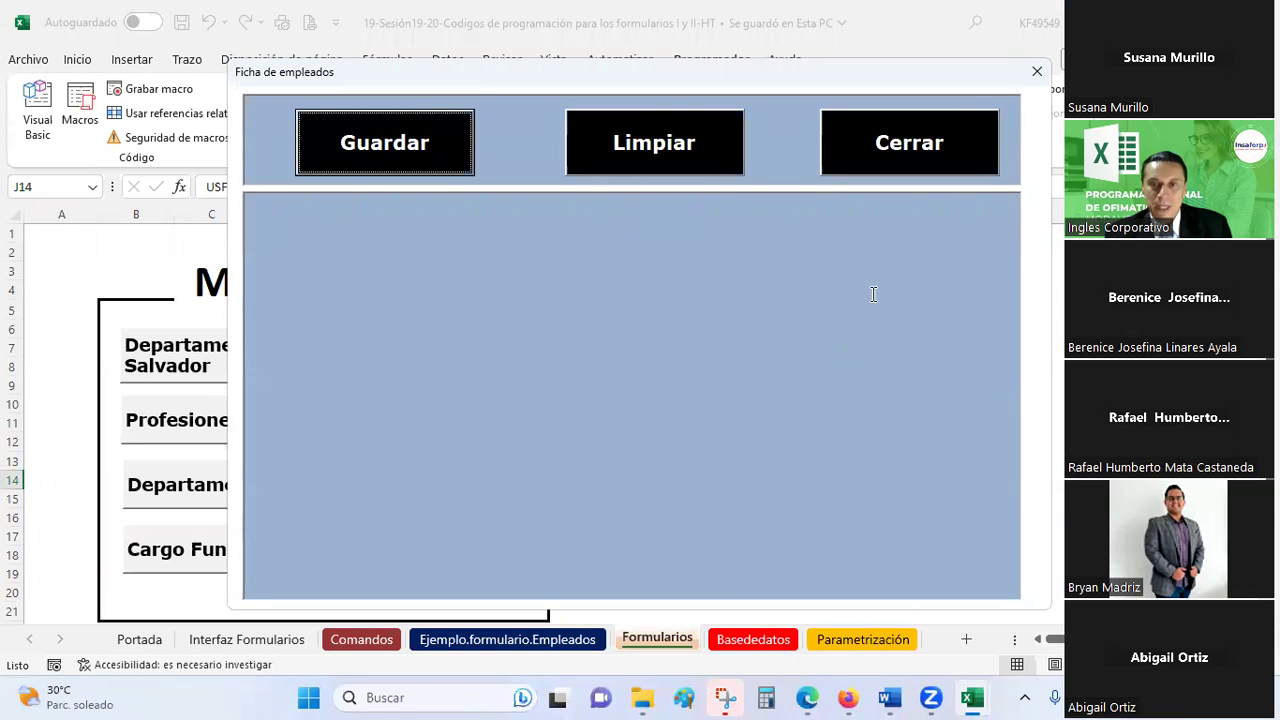
pyautogui.click(1037, 71)
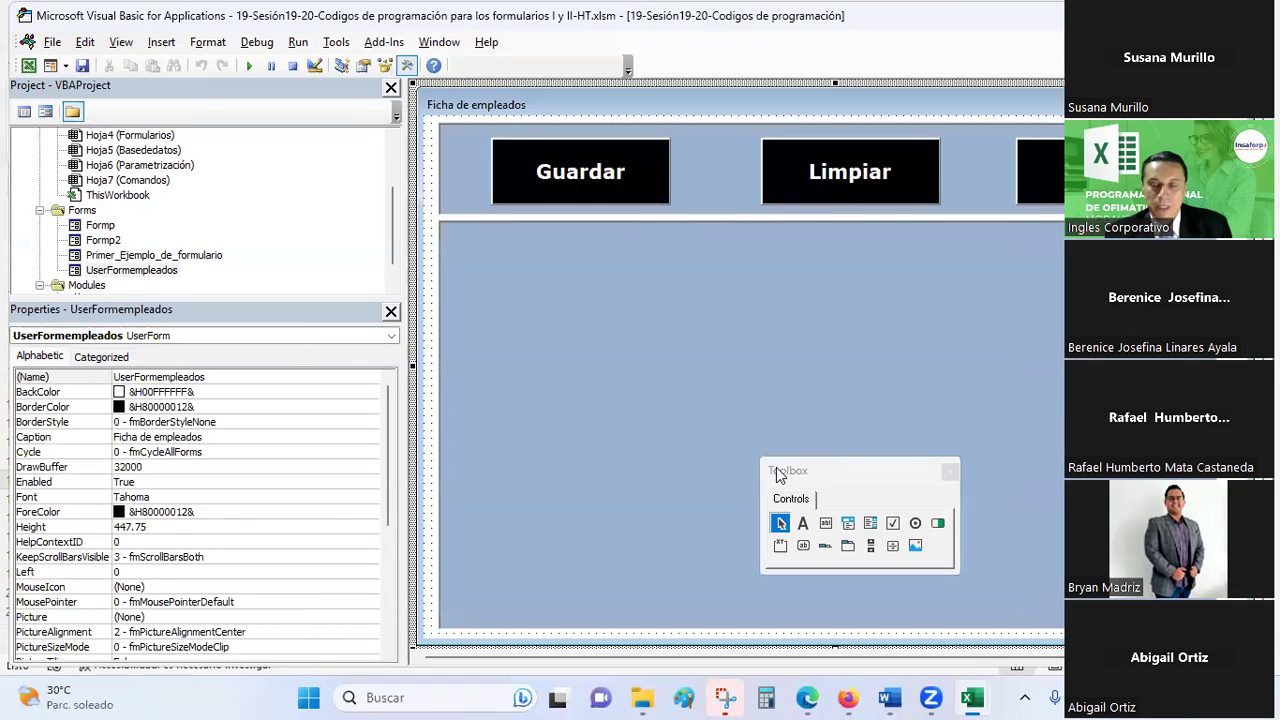
pyautogui.hotkey('alt', 'Tab')
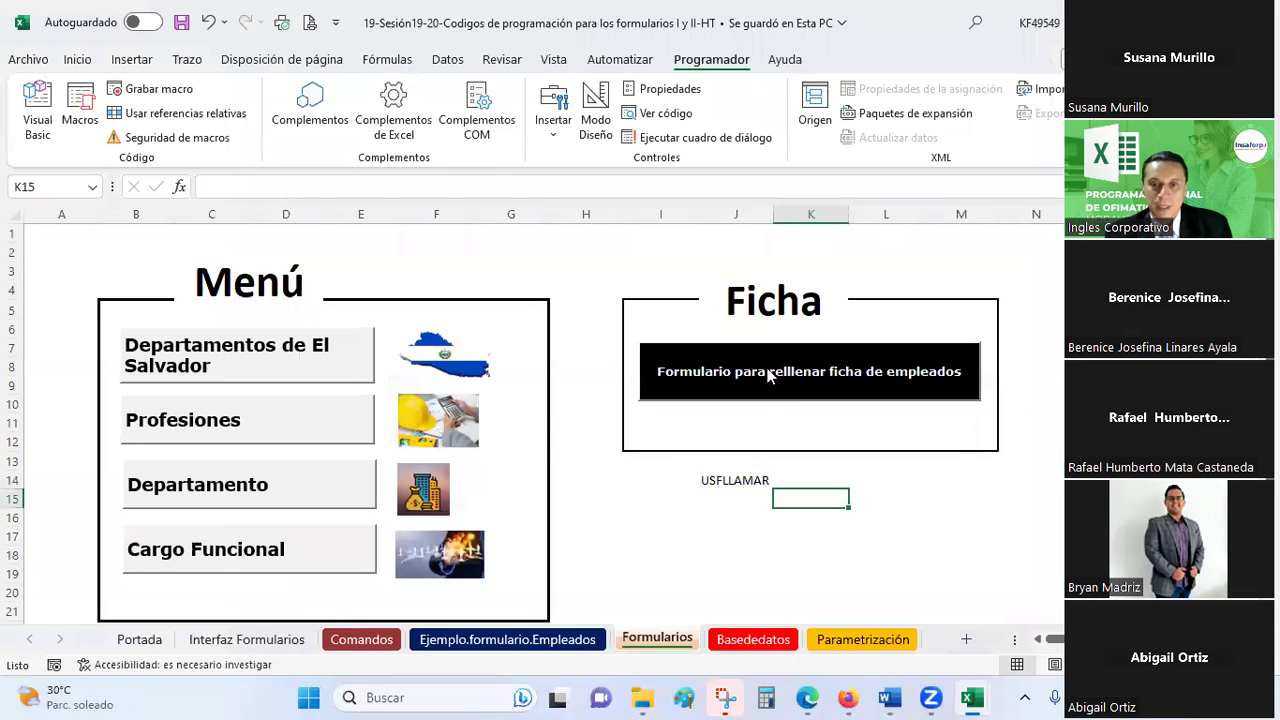
pyautogui.click(768, 374)
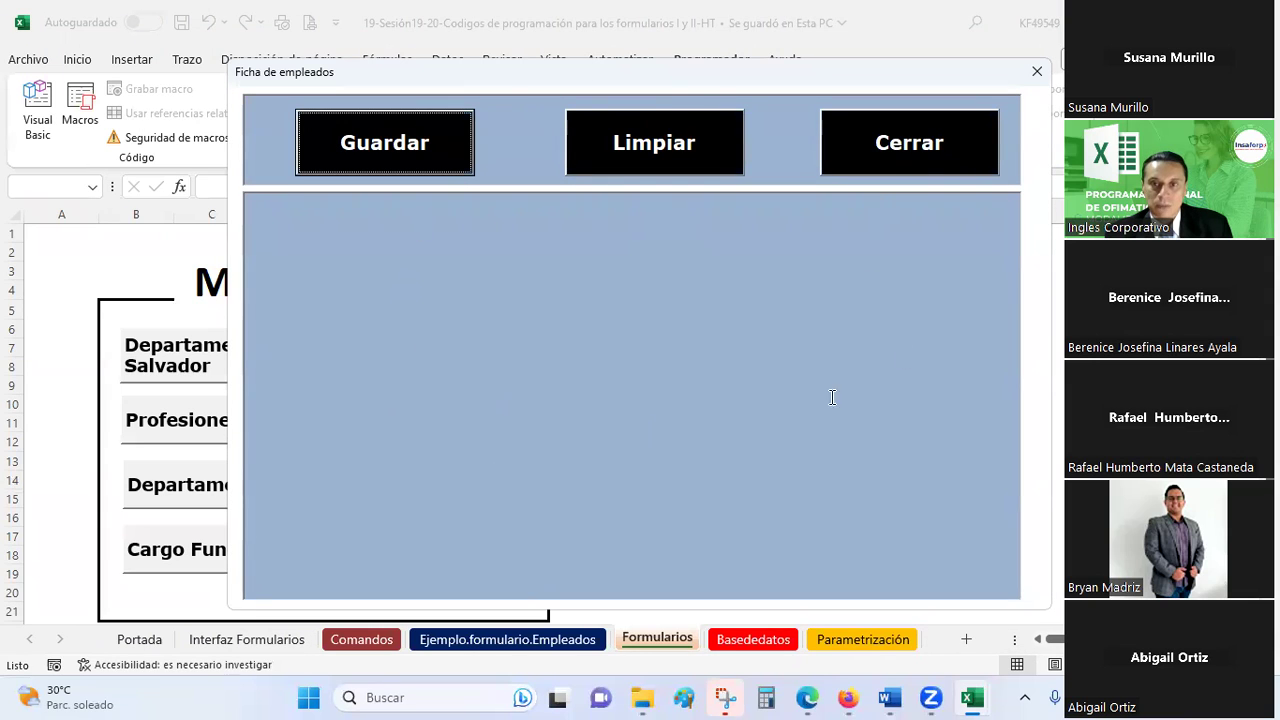
pyautogui.click(1037, 71)
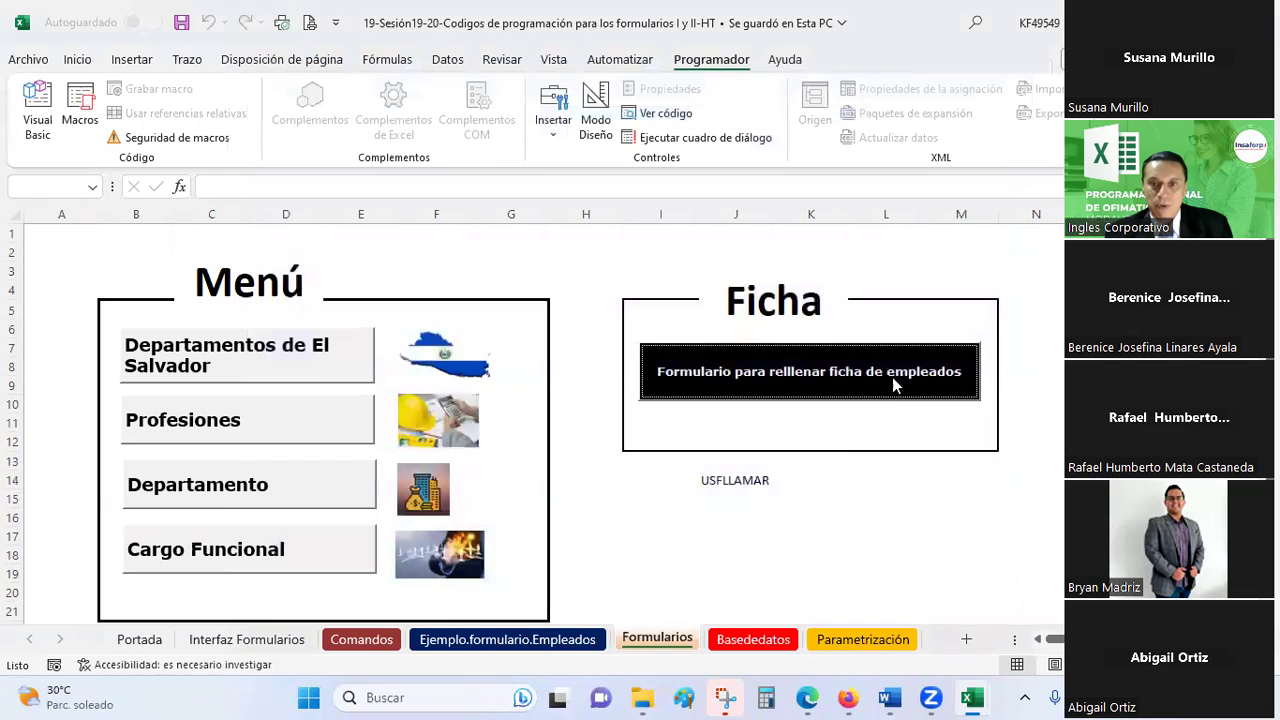
pyautogui.click(752, 481)
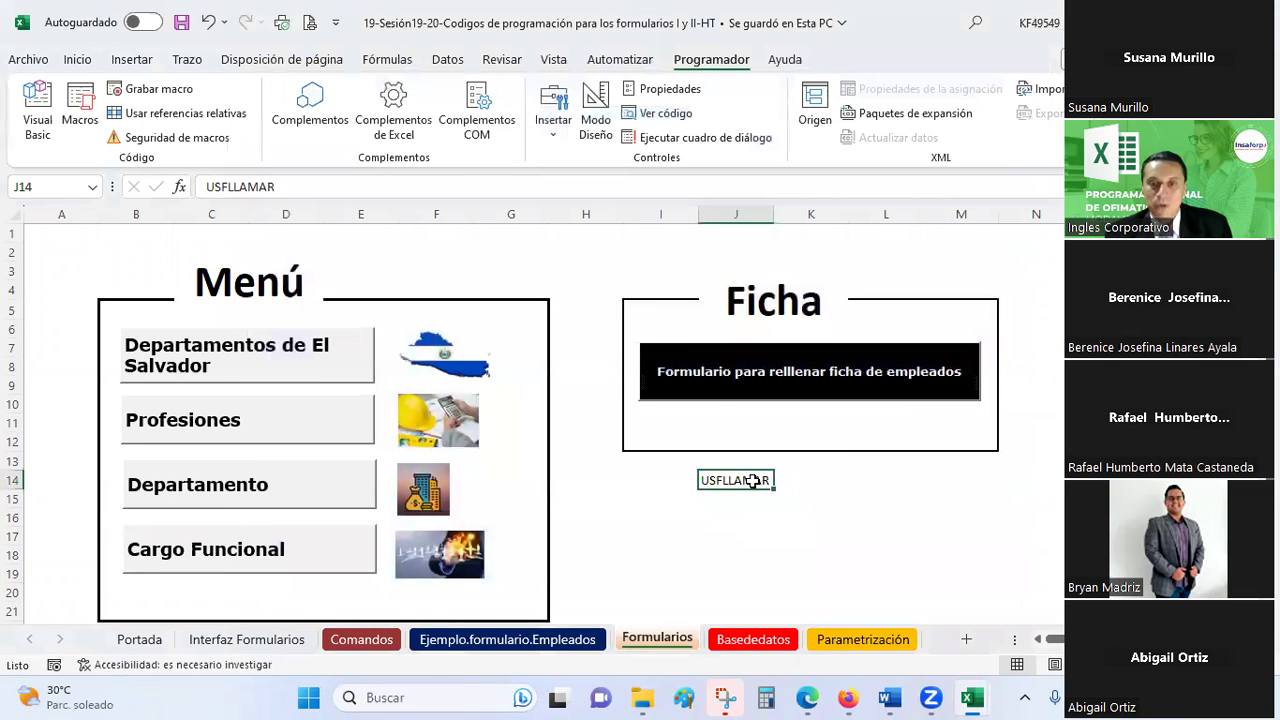
pyautogui.click(703, 347)
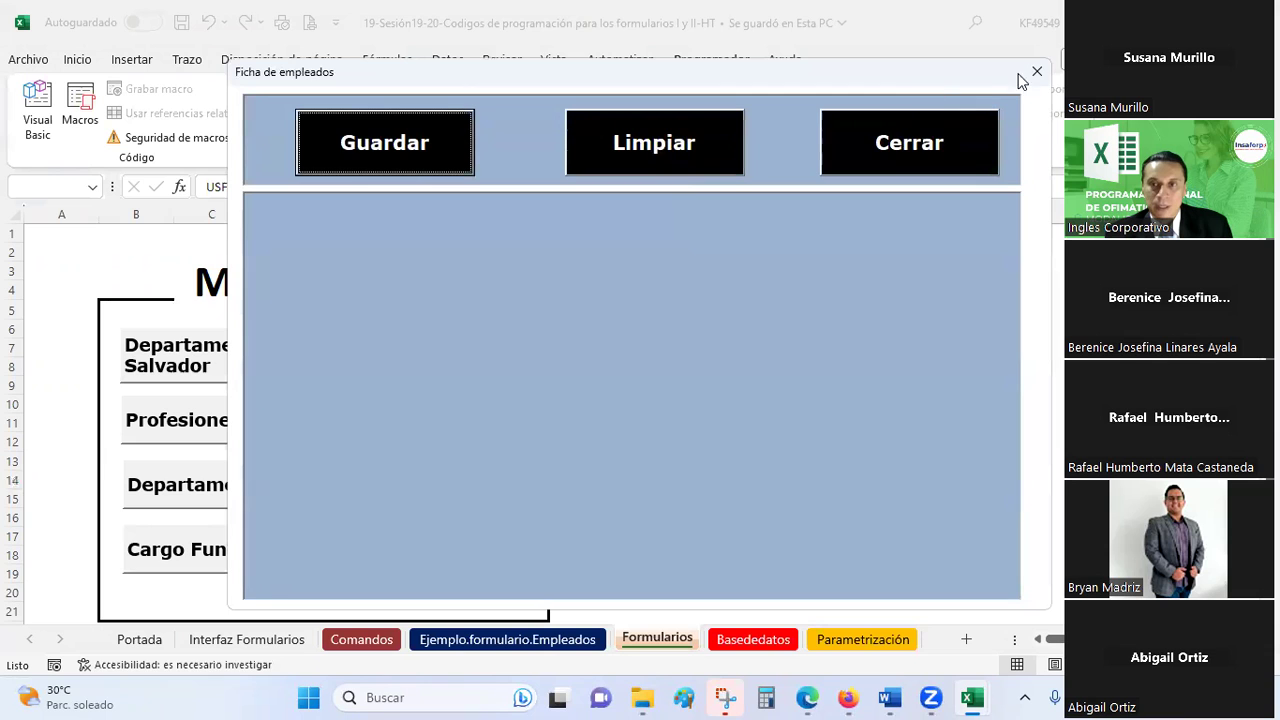
pyautogui.click(1036, 72)
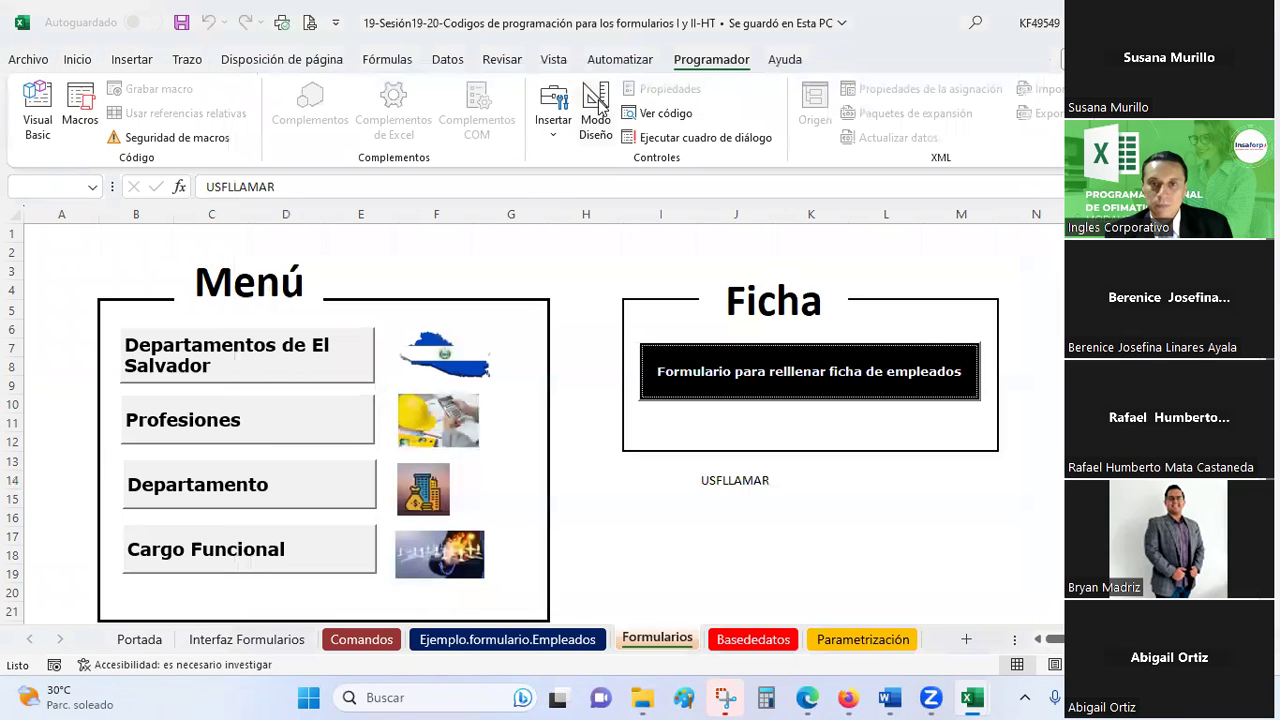
pyautogui.click(653, 113)
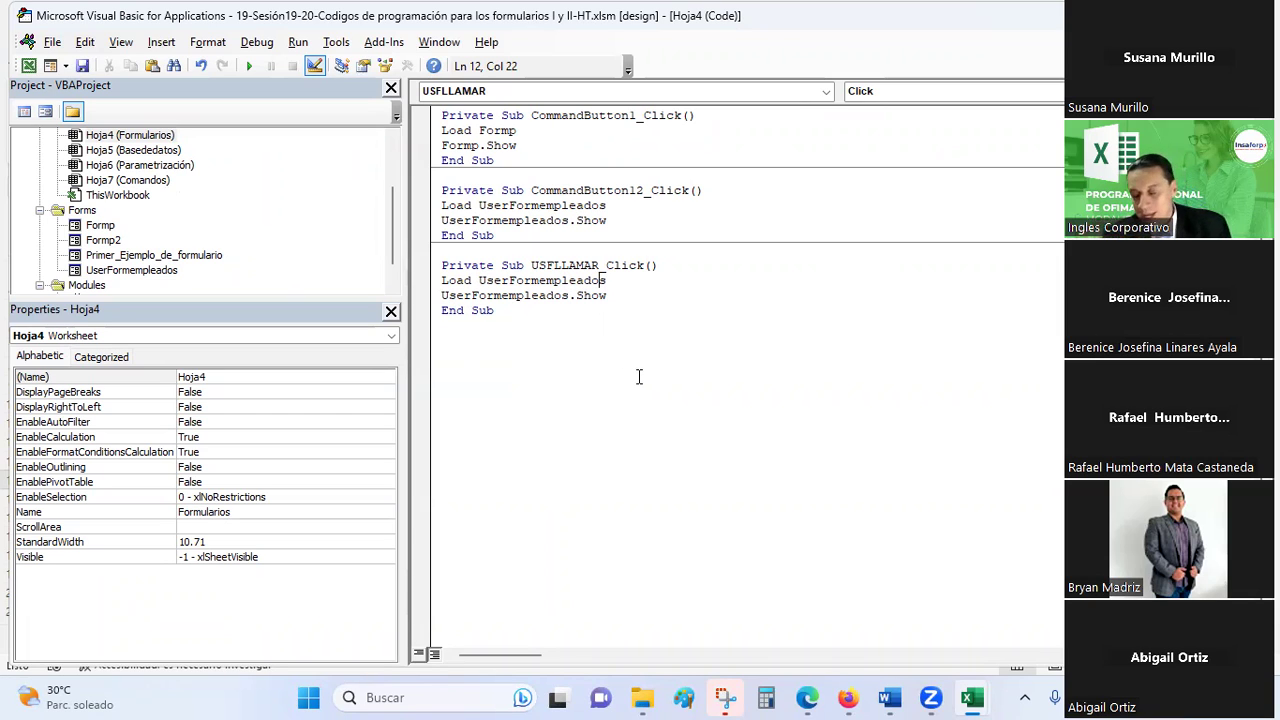
pyautogui.click(504, 310)
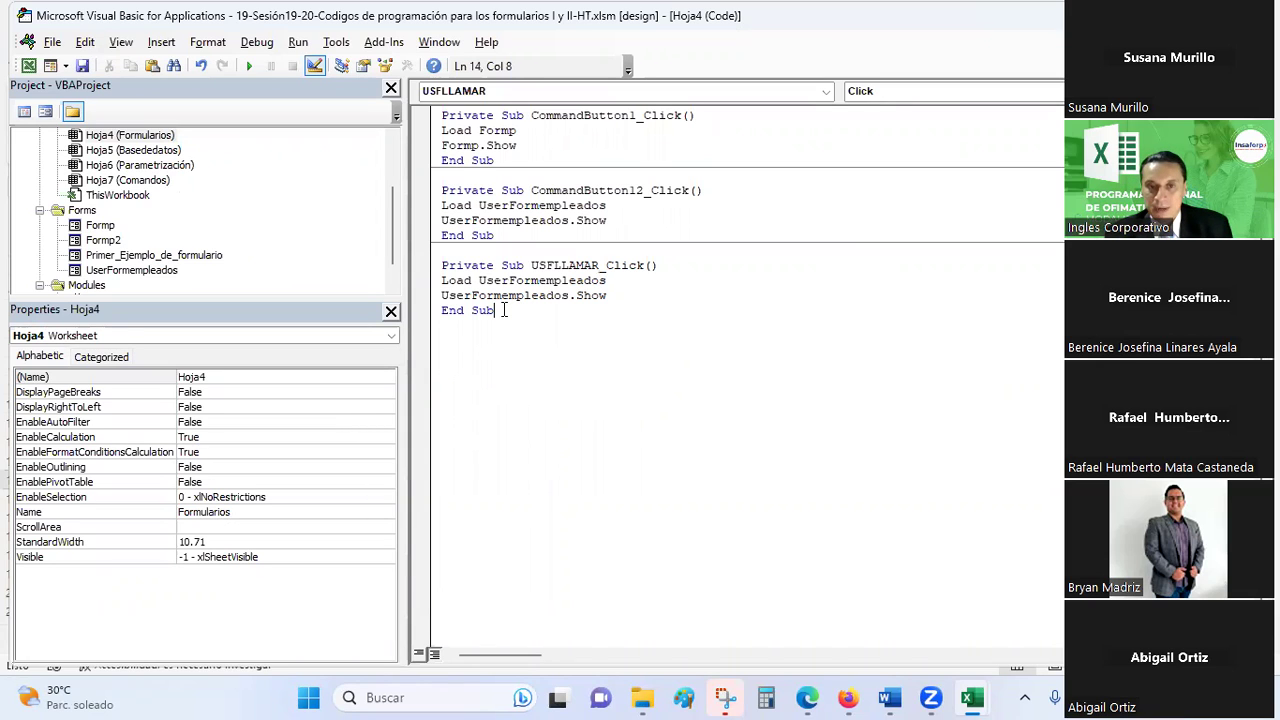
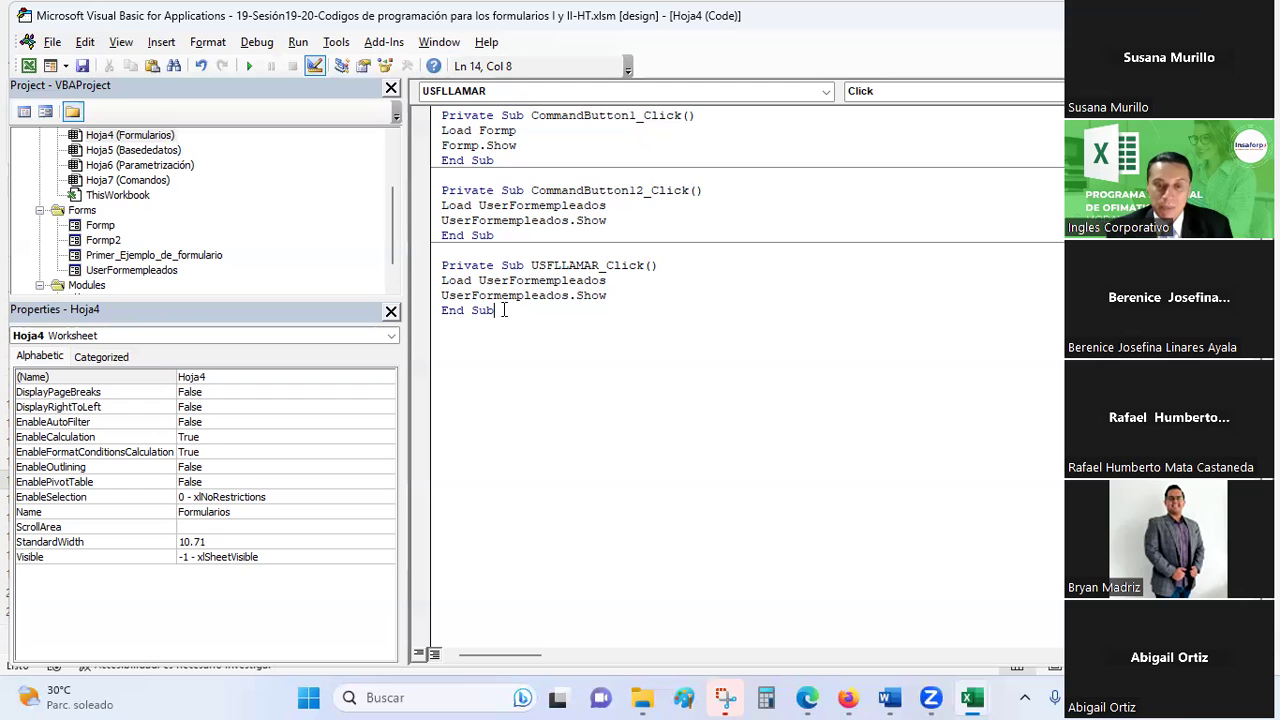
# Clear the leftover USFLLAMAR text from cell J14 in the Excel workbook
pyautogui.hotkey('alt', 'Tab')
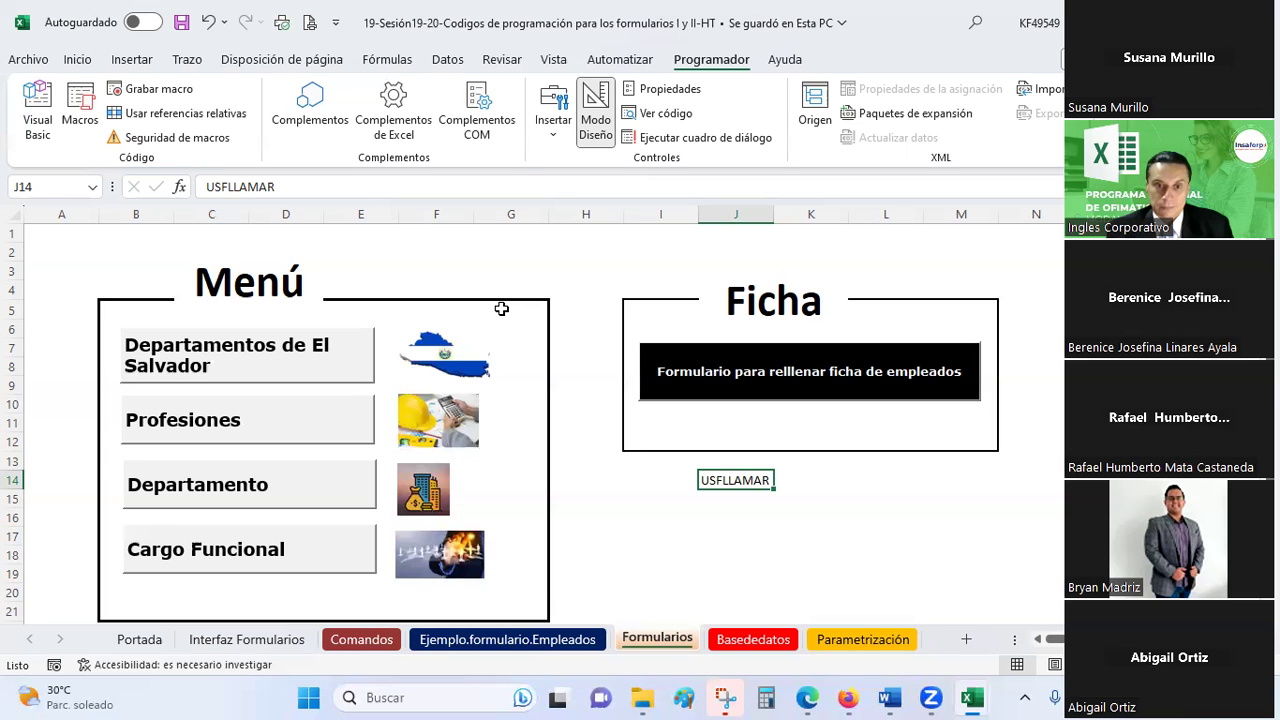
pyautogui.hotkey('alt', 'Tab')
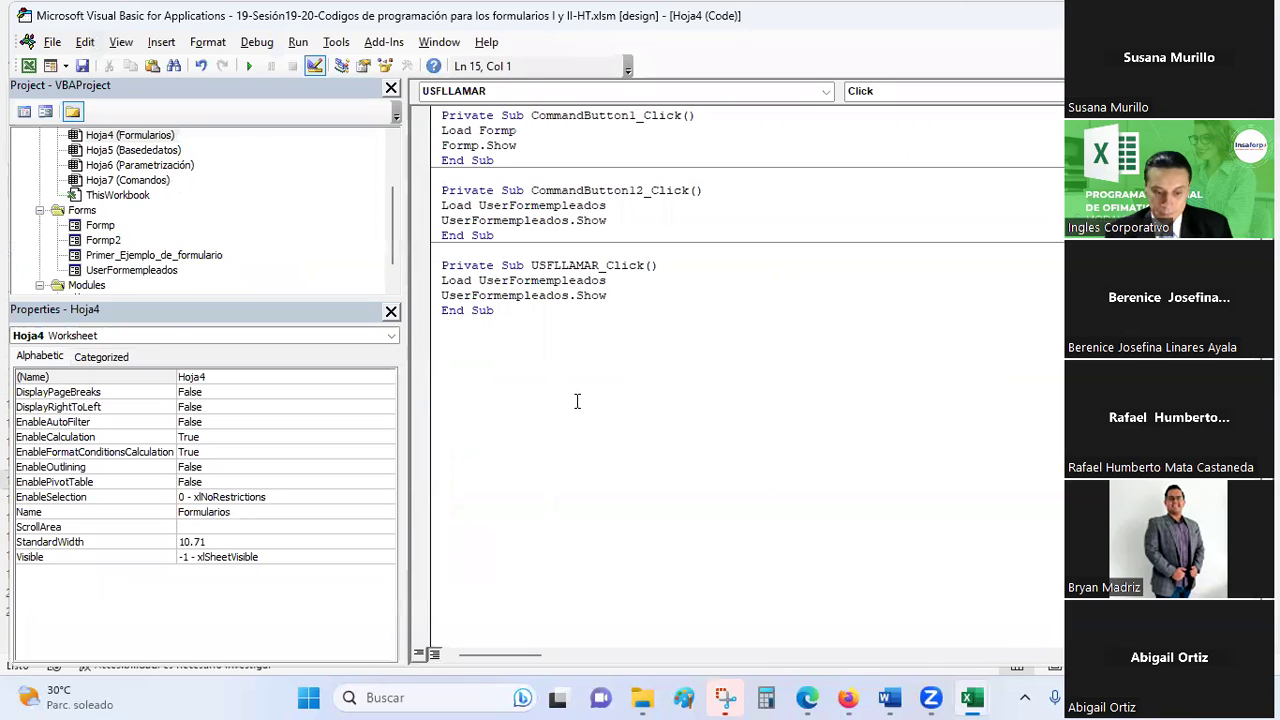
pyautogui.hotkey('alt', 'Tab')
pyautogui.click(600, 520)
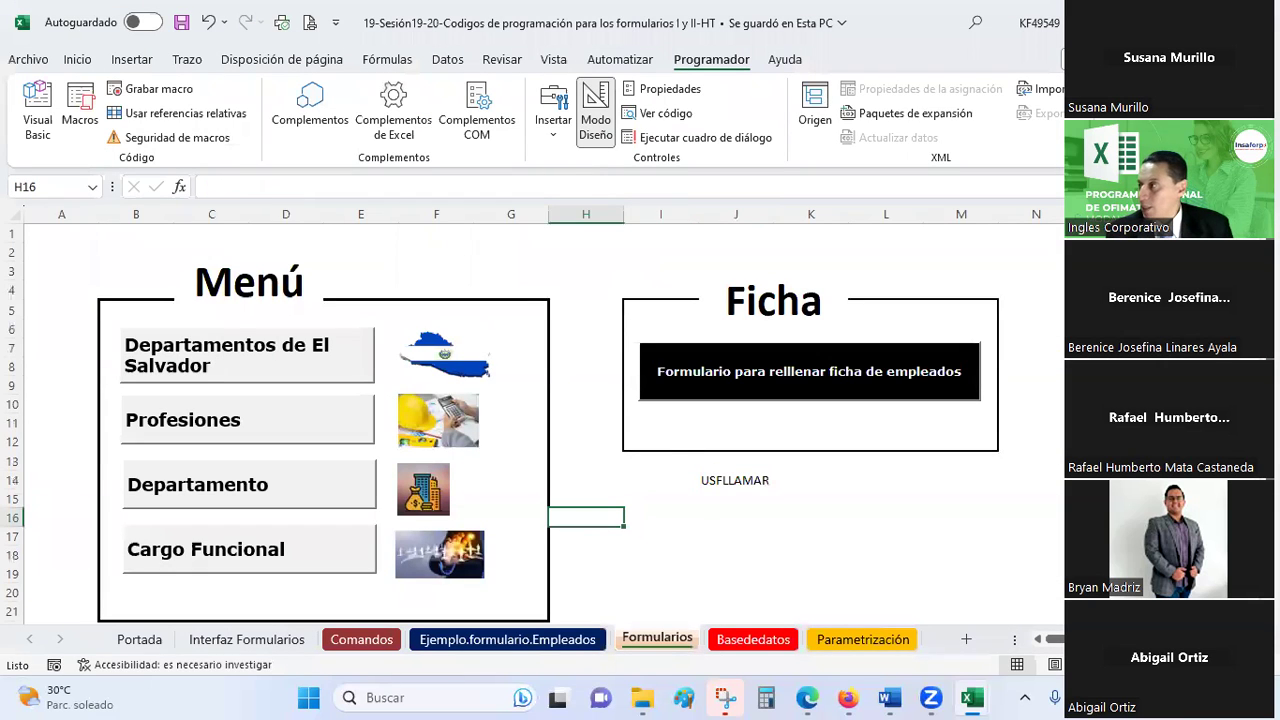
pyautogui.hotkey('alt', 'Tab')
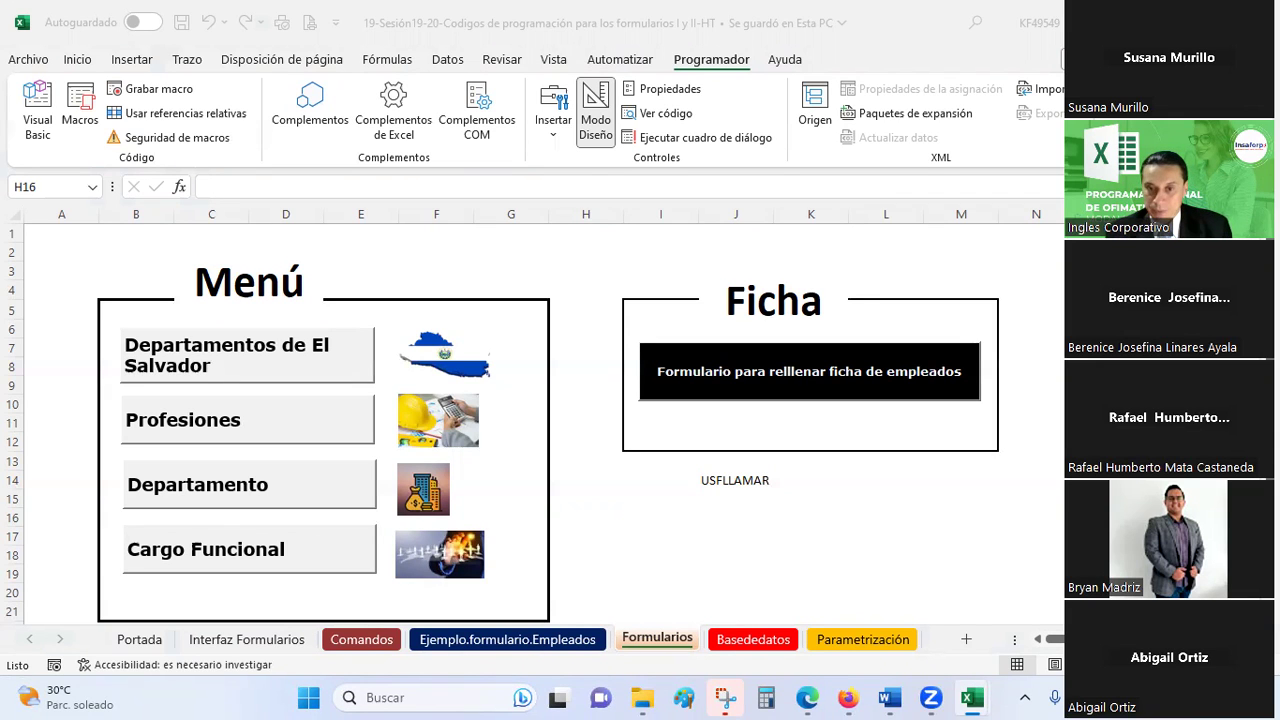
pyautogui.click(745, 480)
pyautogui.press('Delete')
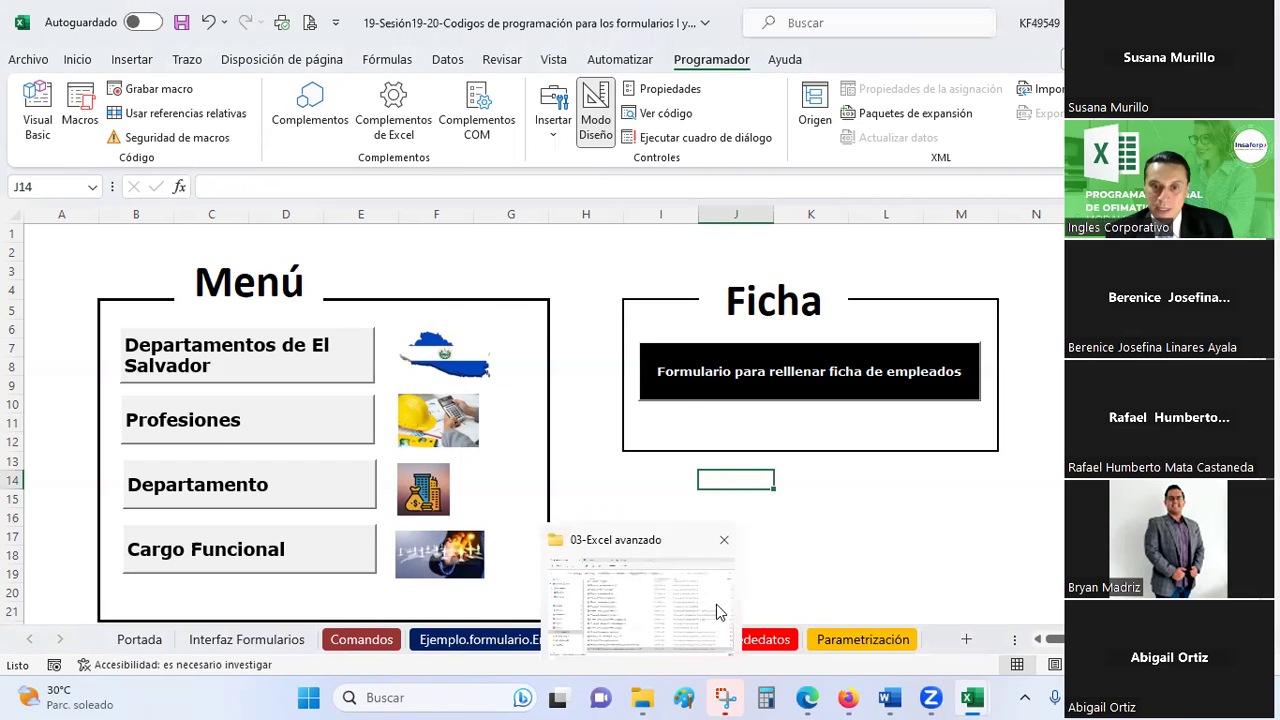
# Reopen the Visual Basic editor showing the Hoja4 code
pyautogui.hotkey('alt', 'Tab')
pyautogui.press('Tab')
pyautogui.press('Tab')
pyautogui.press('Tab')
pyautogui.press('Tab')
pyautogui.press('Tab')
pyautogui.press('Tab')
pyautogui.press('Tab')
pyautogui.press('Tab')
pyautogui.press('Tab')
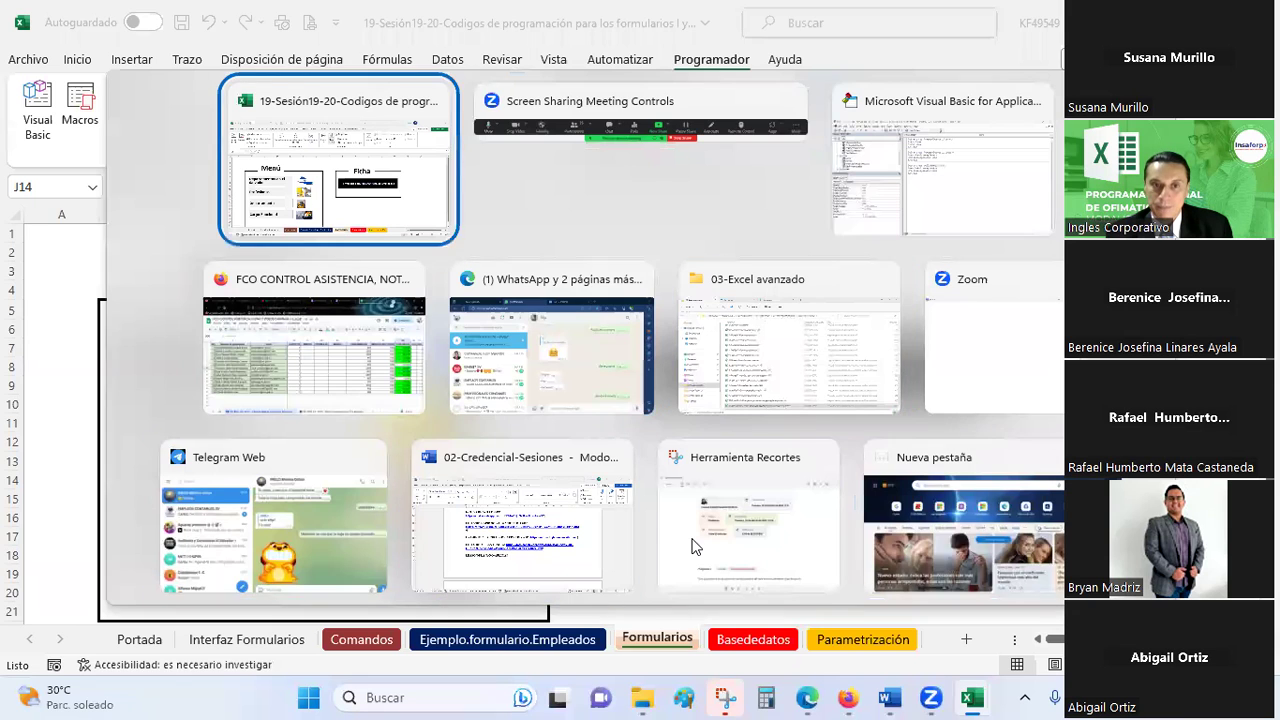
pyautogui.click(45, 105)
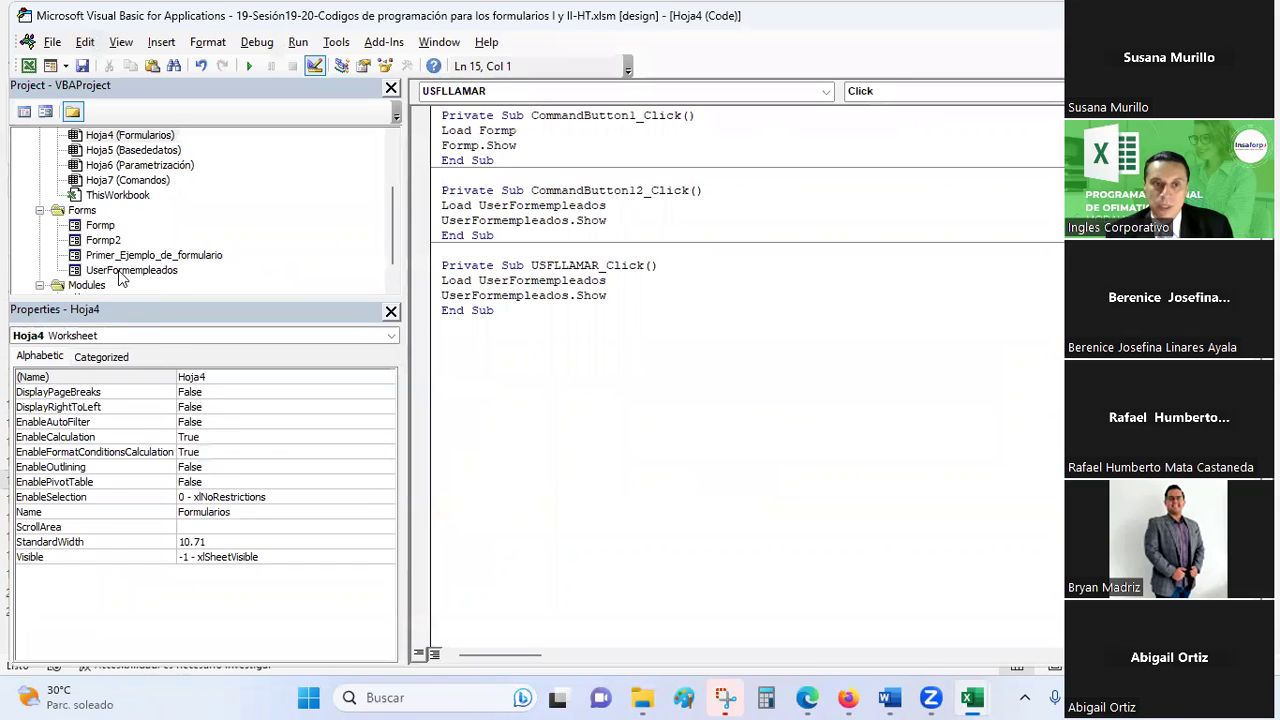
# Open the UserFormempleados design and move the large text box just below the buttons
pyautogui.doubleClick(125, 270)
pyautogui.click(617, 325)
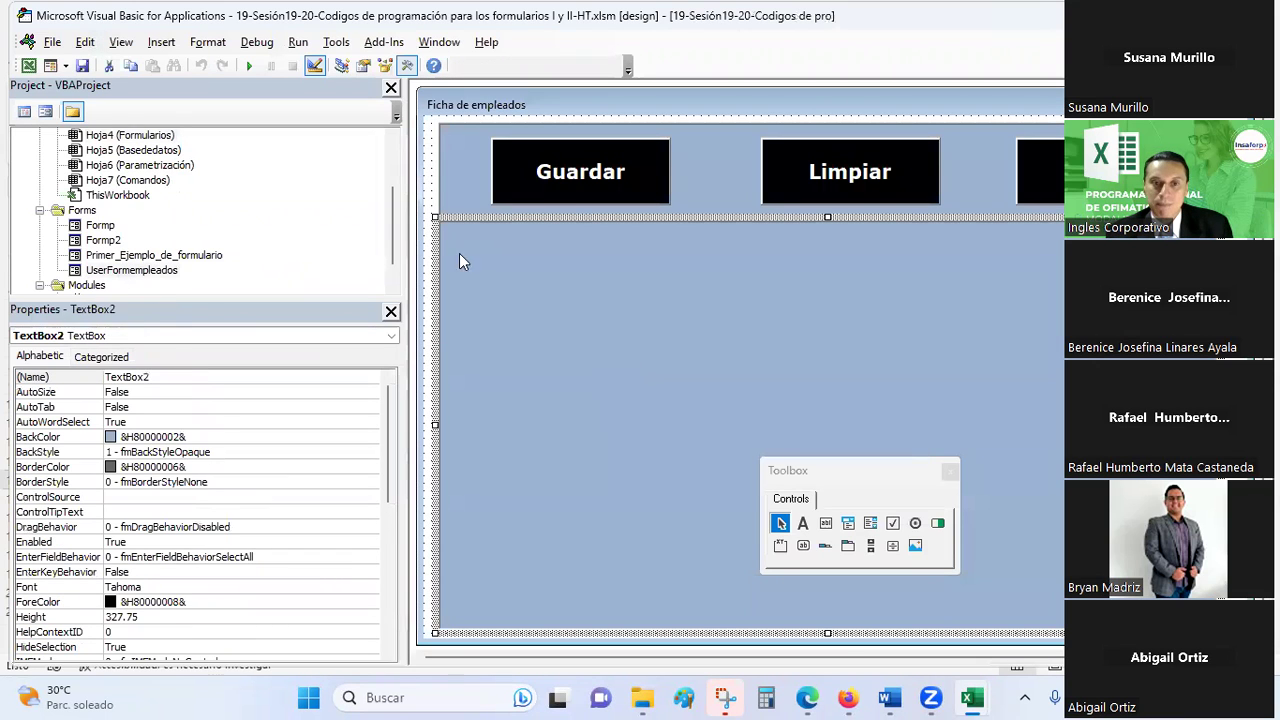
pyautogui.moveTo(435, 217)
pyautogui.mouseDown()
pyautogui.moveTo(572, 372)
pyautogui.moveTo(803, 497)
pyautogui.mouseUp()
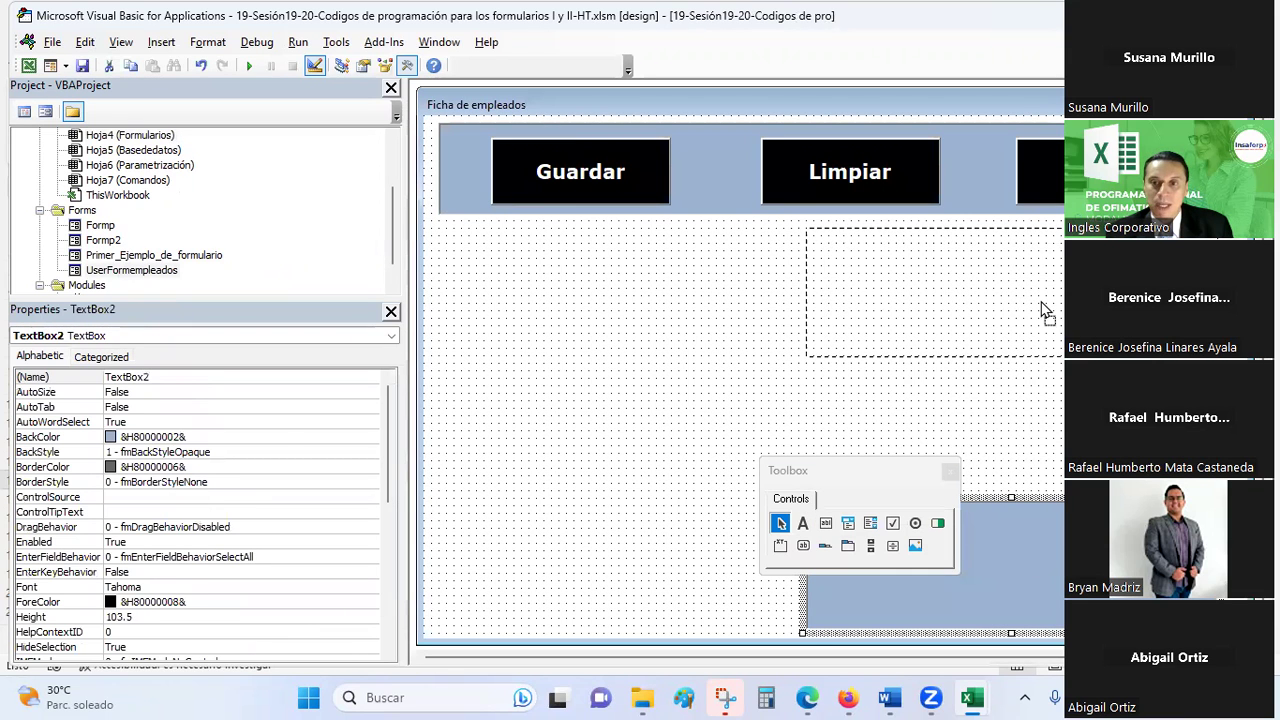
pyautogui.moveTo(1077, 405); pyautogui.dragTo(1043, 309)
pyautogui.click(701, 572)
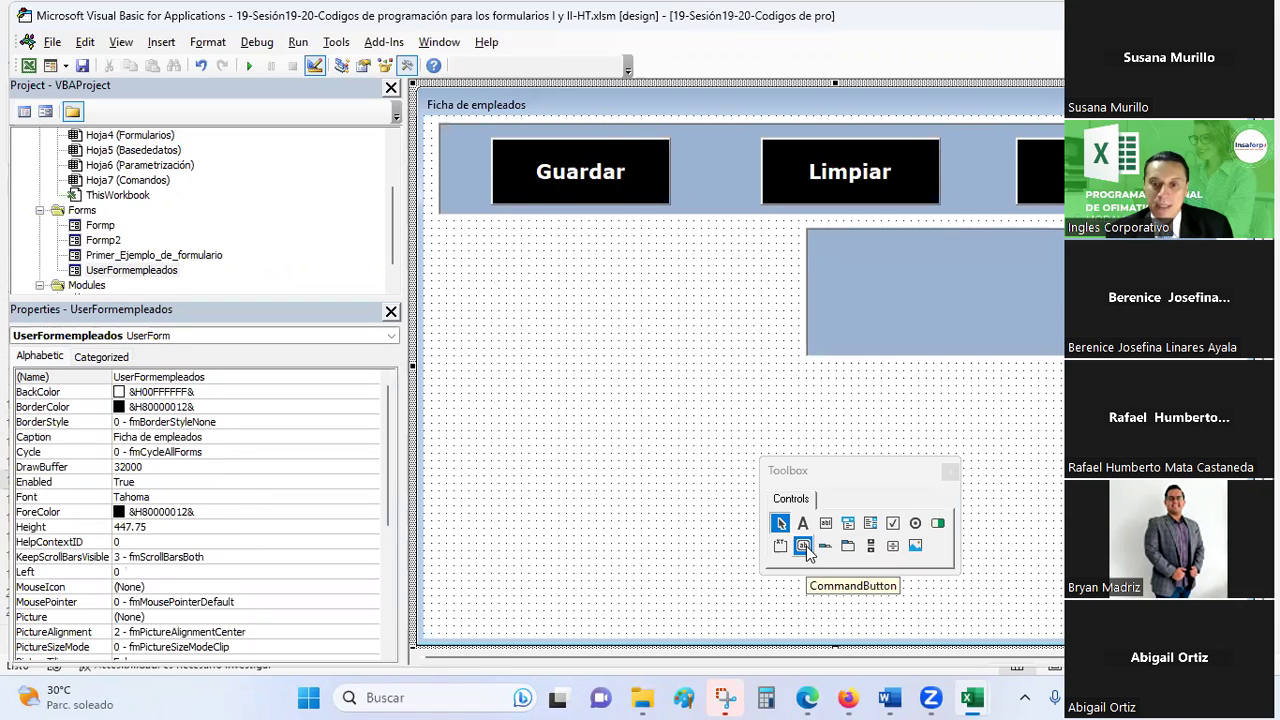
pyautogui.click(859, 300)
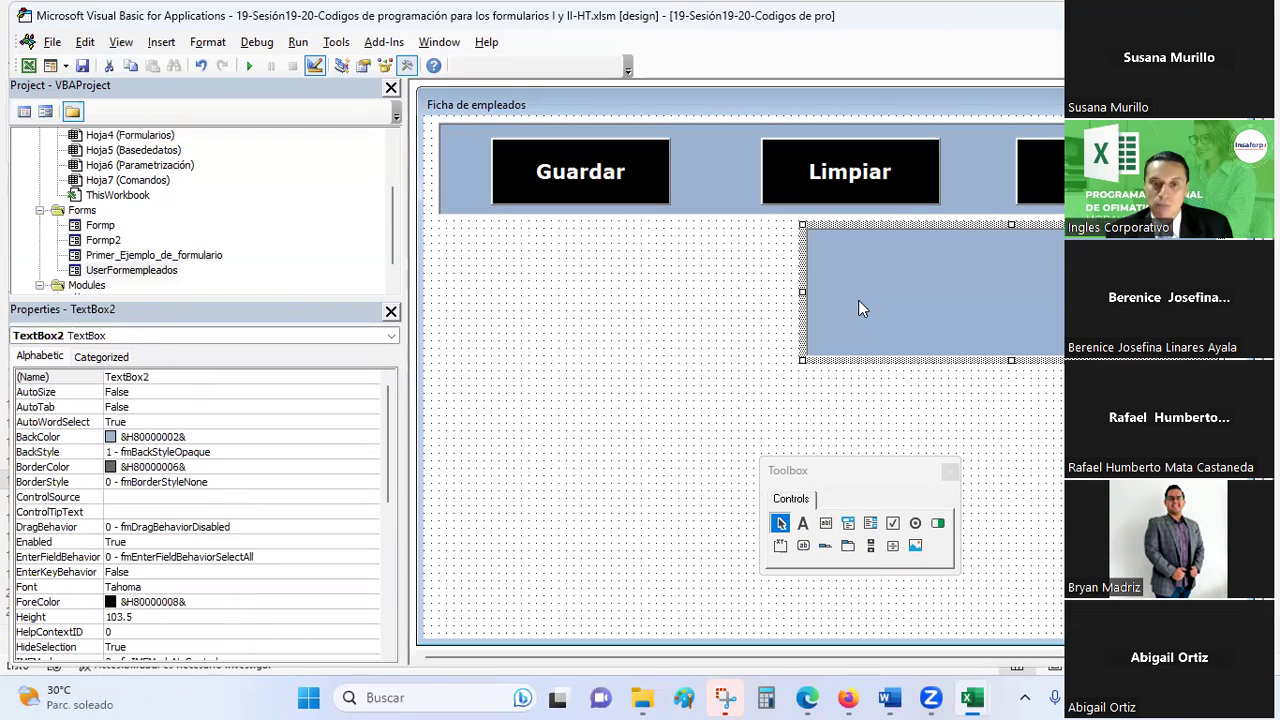
pyautogui.click(815, 590)
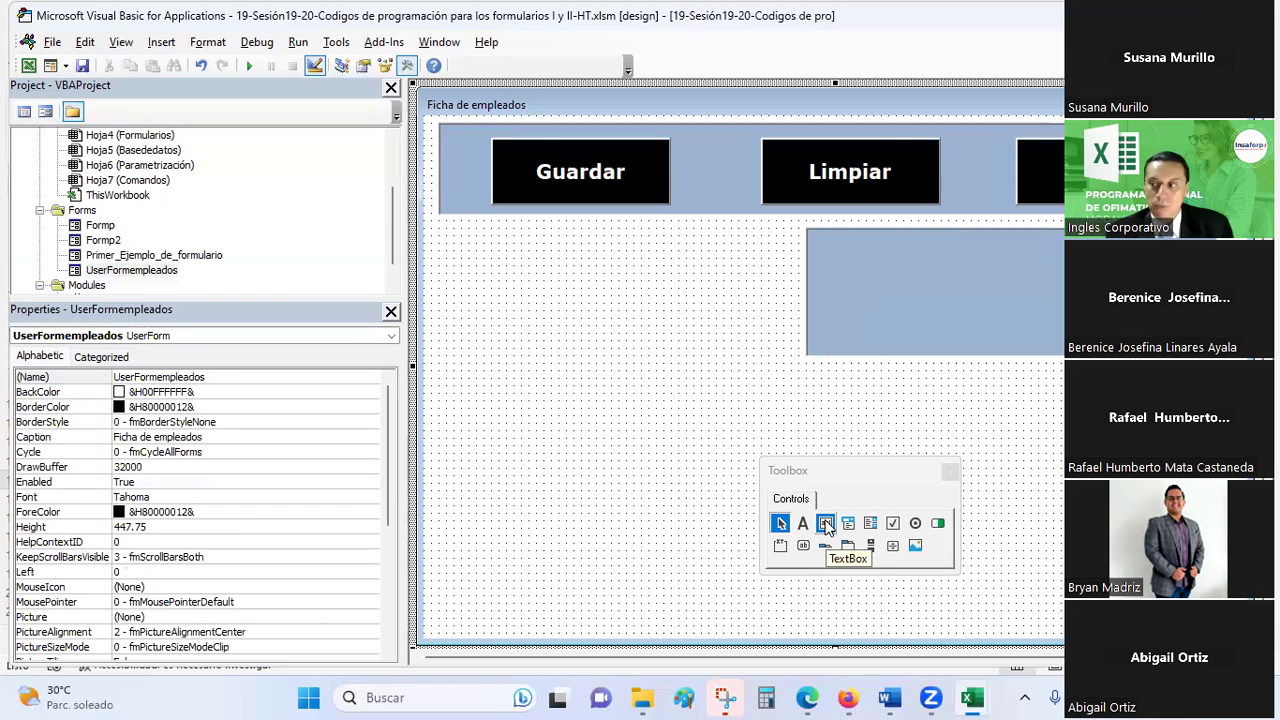
# Draw a new text box across the lower form and set its BackColor to purple
pyautogui.click(826, 524)
pyautogui.moveTo(447, 378); pyautogui.dragTo(1029, 601)
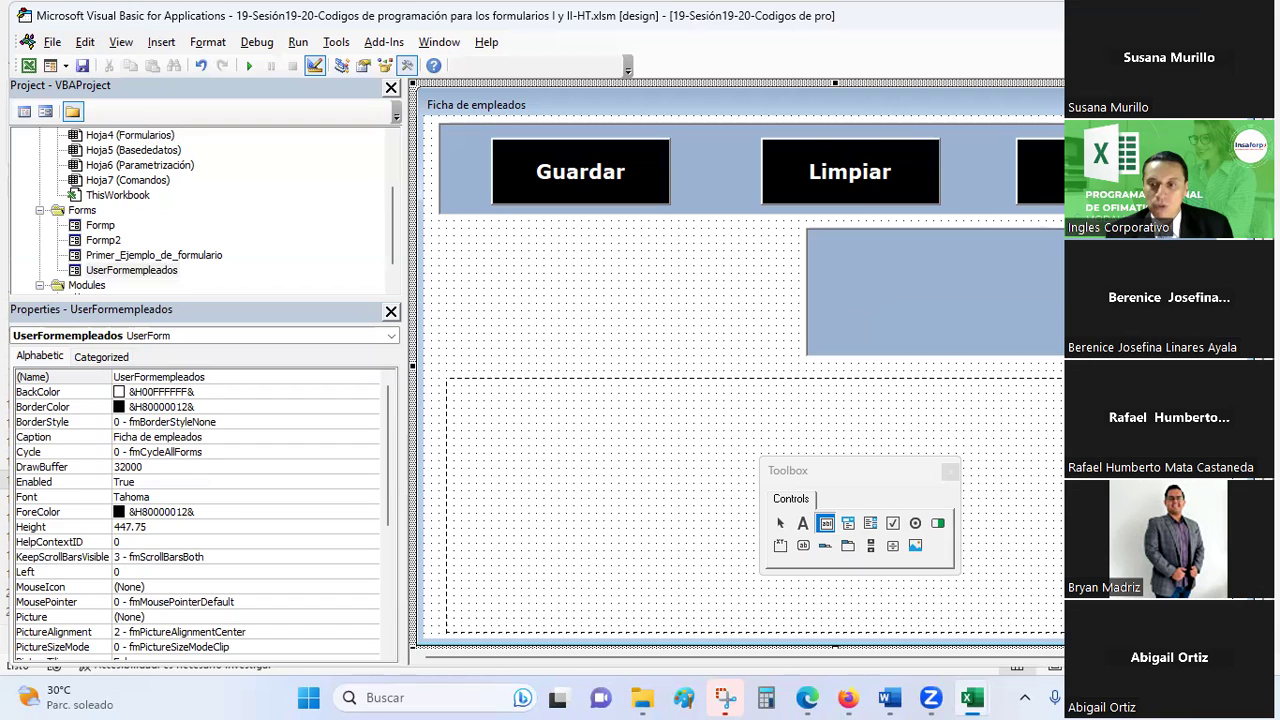
pyautogui.click(628, 340)
pyautogui.click(557, 486)
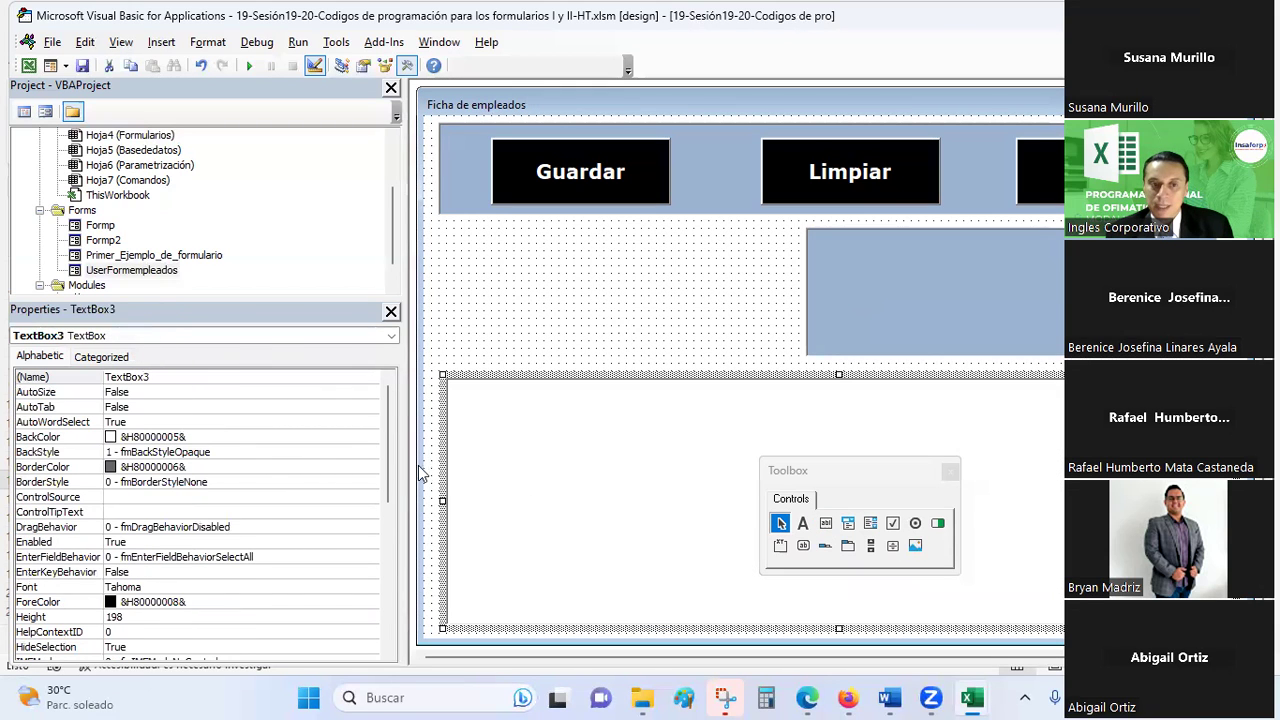
pyautogui.click(188, 438)
pyautogui.click(371, 437)
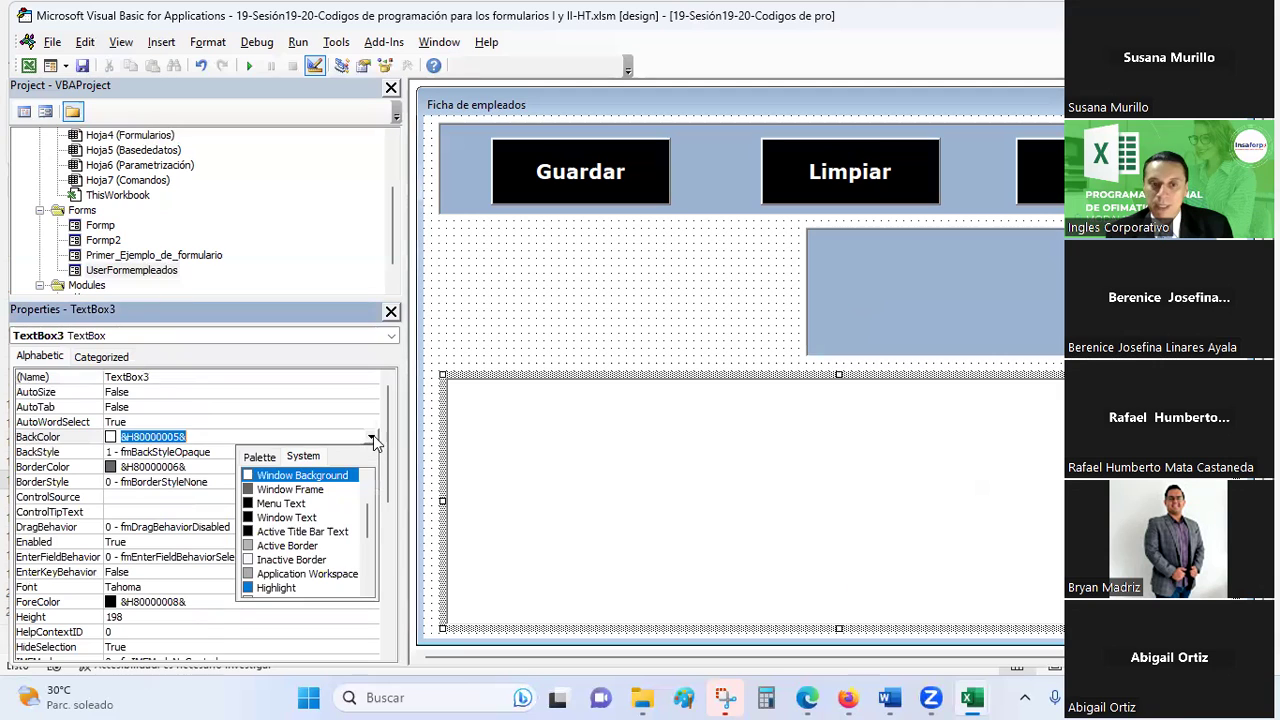
pyautogui.click(259, 456)
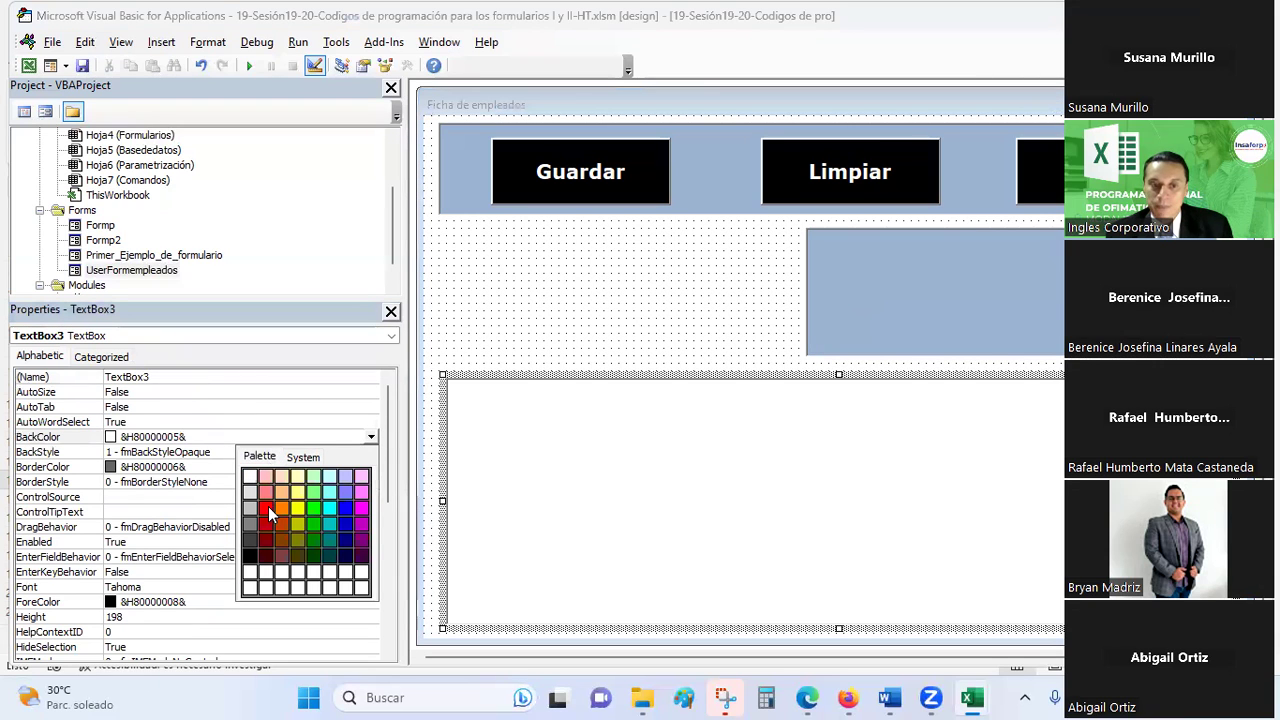
pyautogui.click(361, 541)
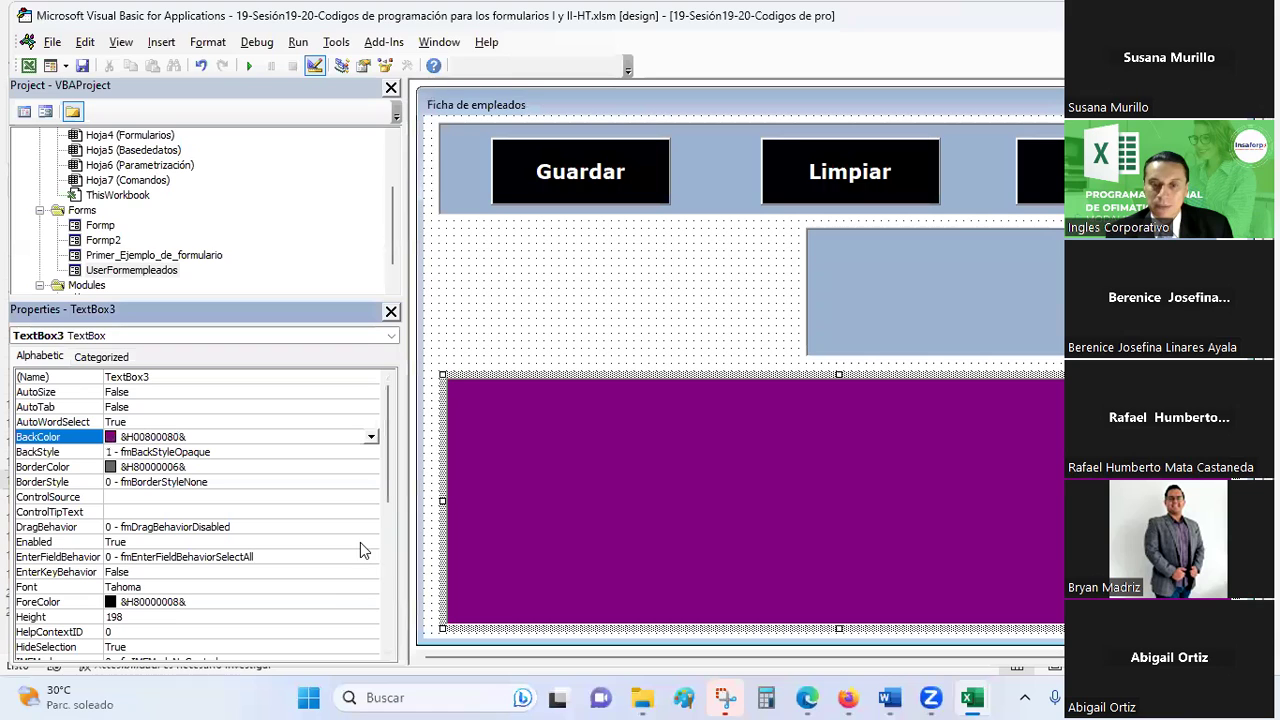
pyautogui.click(519, 333)
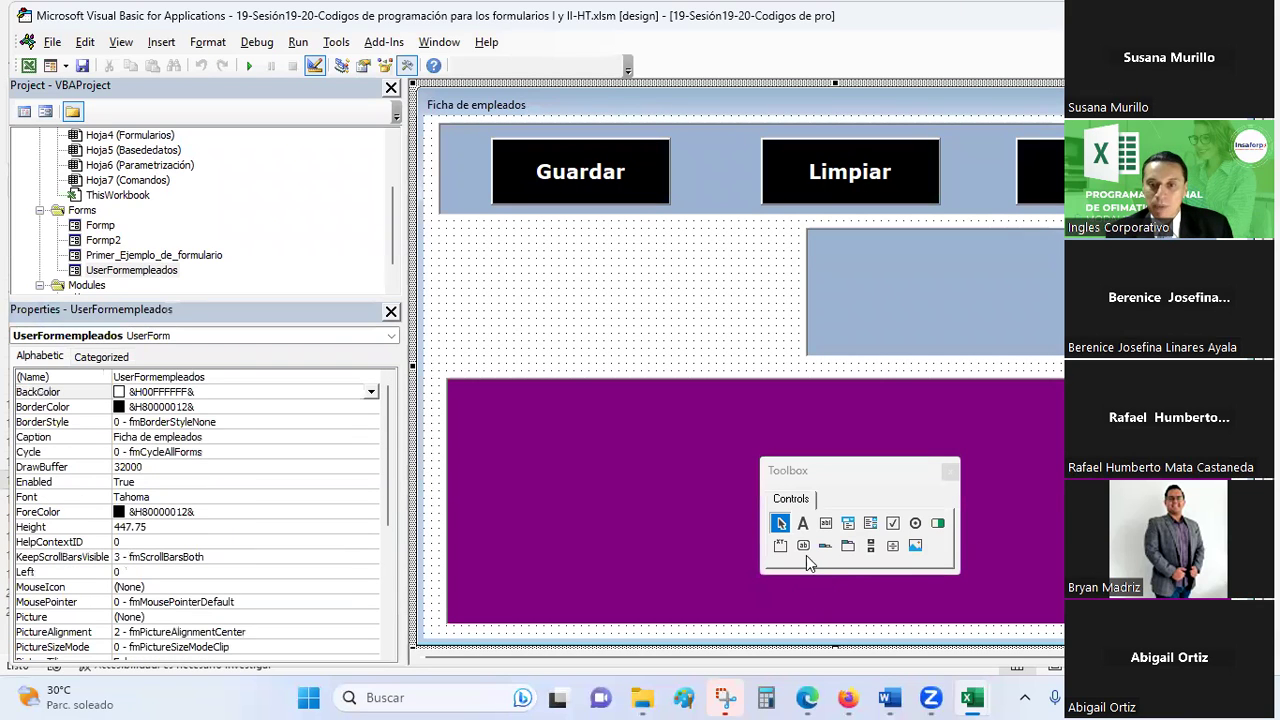
# Add a command button above the purple box and reposition the upper-right text box
pyautogui.click(803, 545)
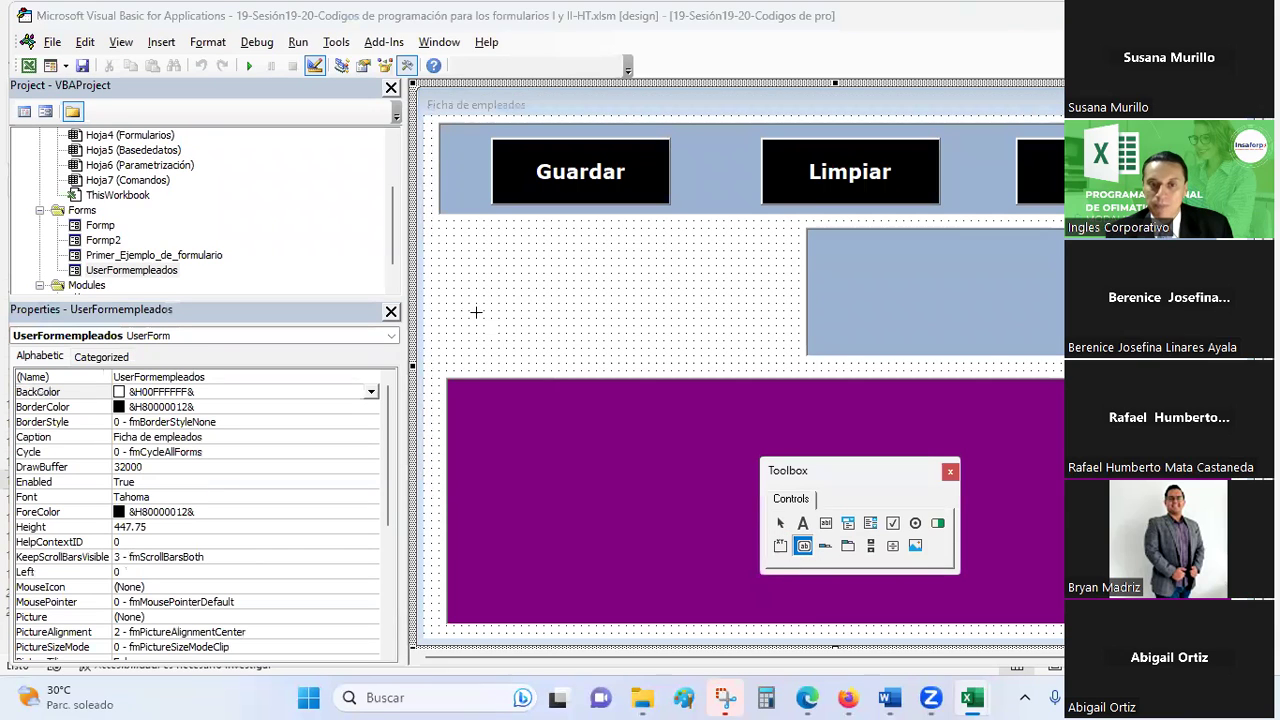
pyautogui.moveTo(477, 401); pyautogui.dragTo(704, 493)
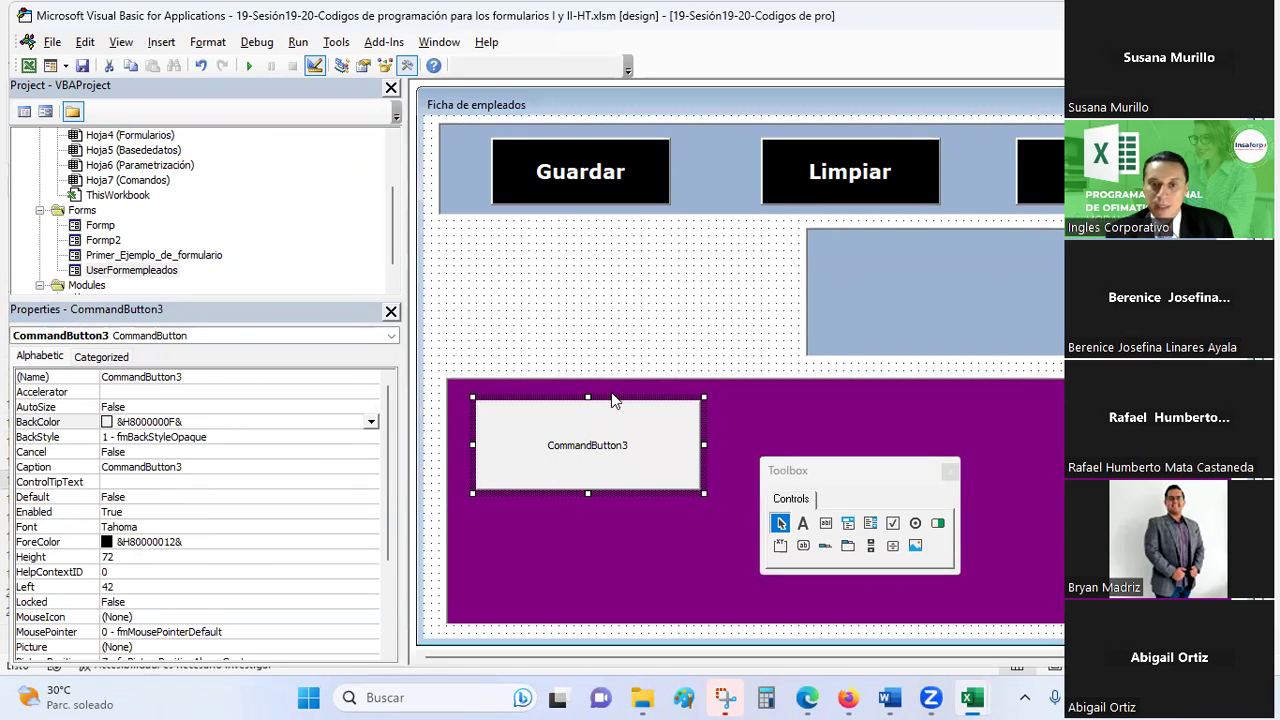
pyautogui.moveTo(608, 399); pyautogui.dragTo(606, 255)
pyautogui.moveTo(858, 239); pyautogui.dragTo(516, 240)
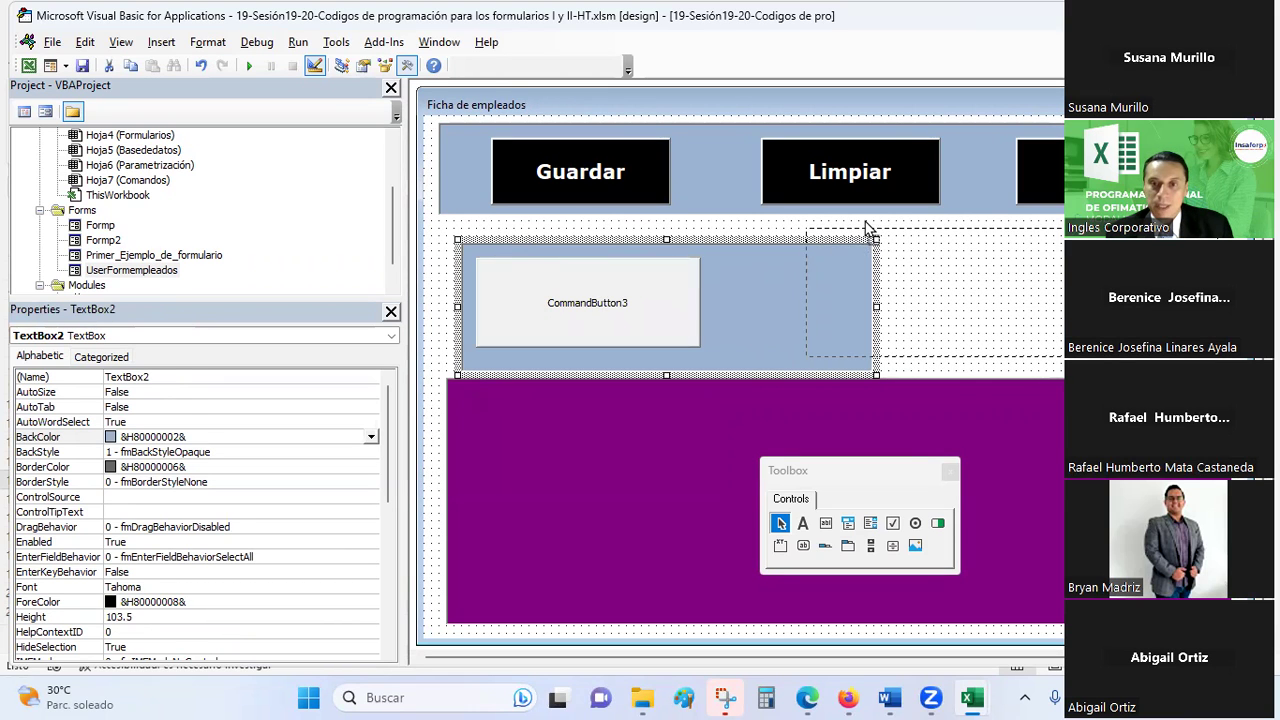
pyautogui.moveTo(858, 241); pyautogui.dragTo(874, 240)
pyautogui.click(755, 292)
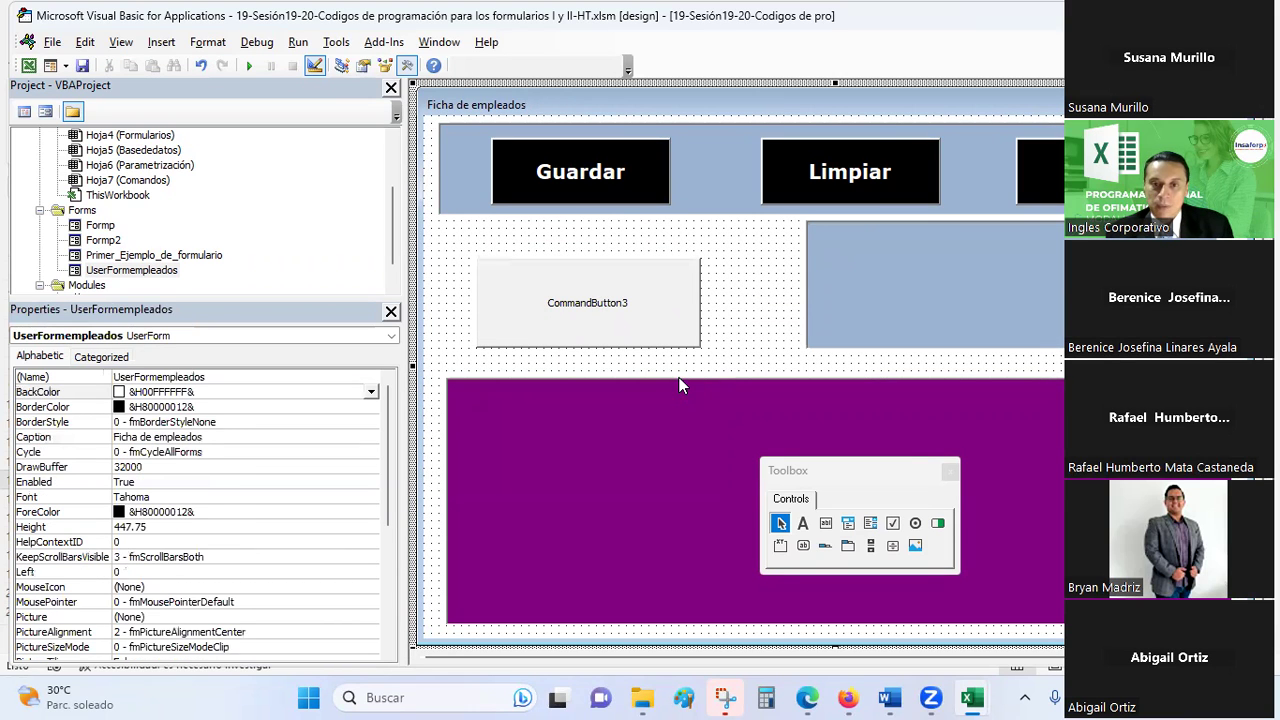
# Lower the purple box and draw a new white text box near the command button
pyautogui.click(672, 385)
pyautogui.moveTo(443, 377); pyautogui.dragTo(528, 511)
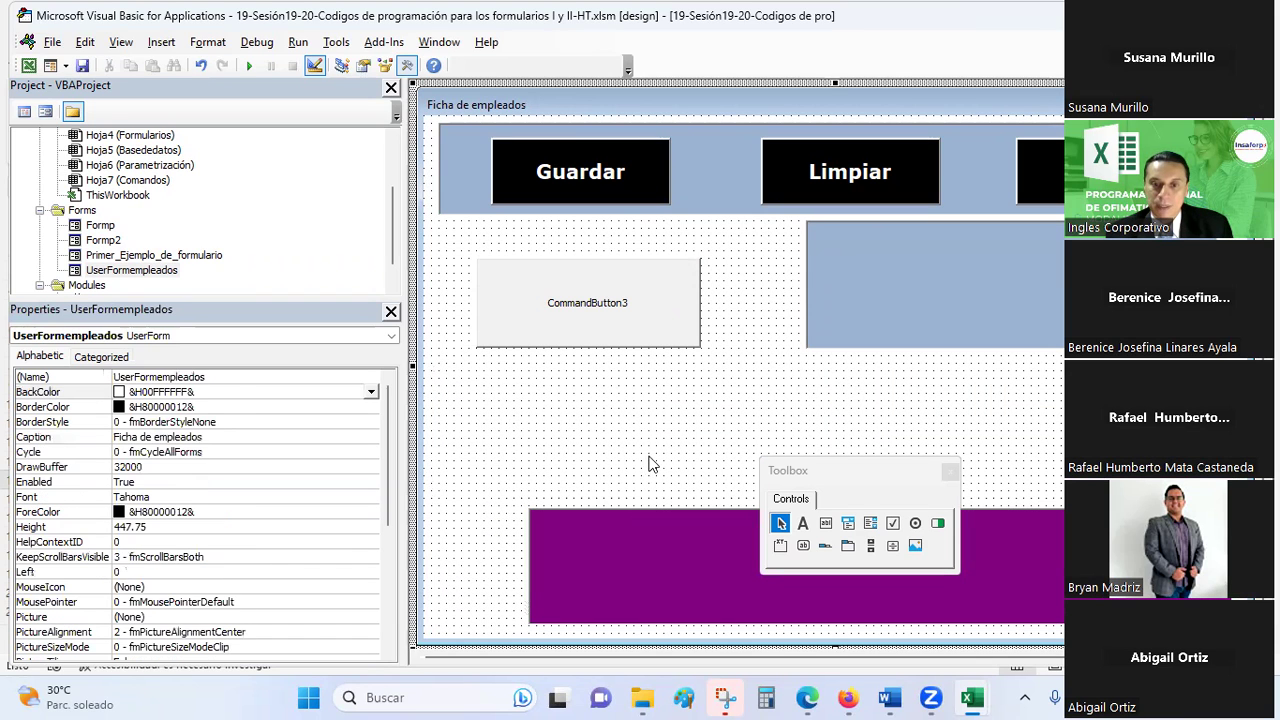
pyautogui.click(644, 344)
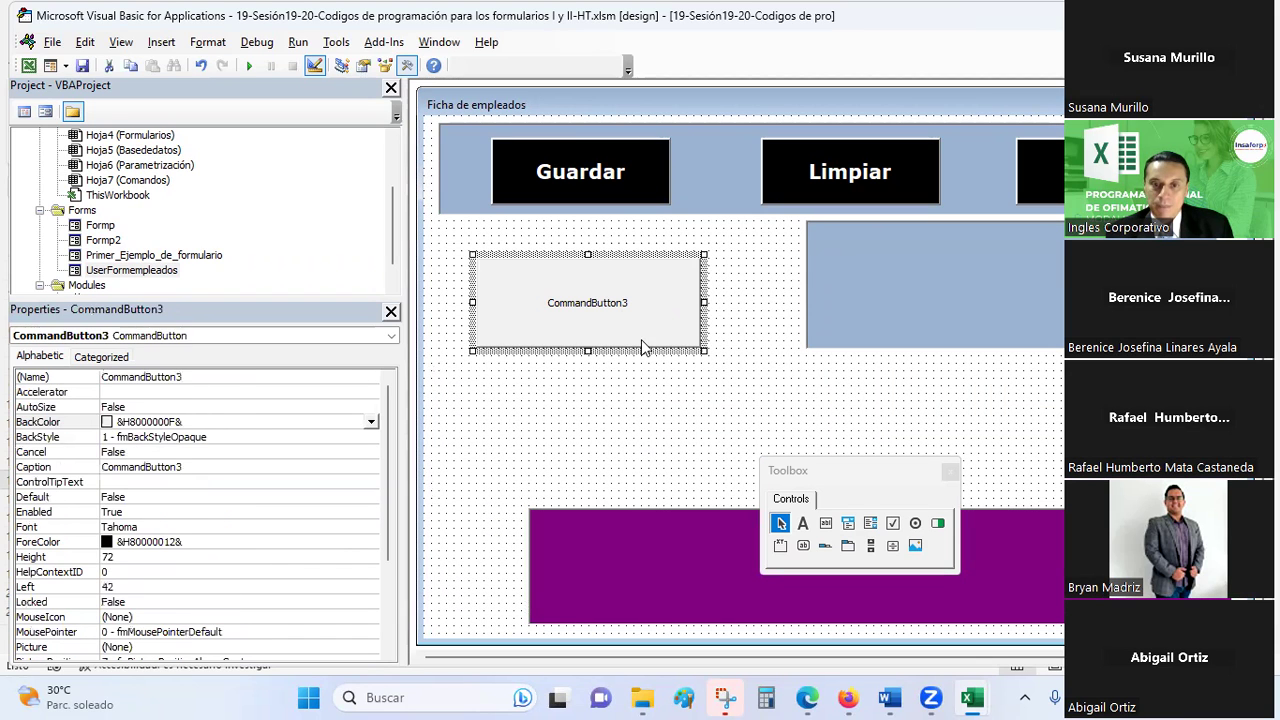
pyautogui.click(833, 527)
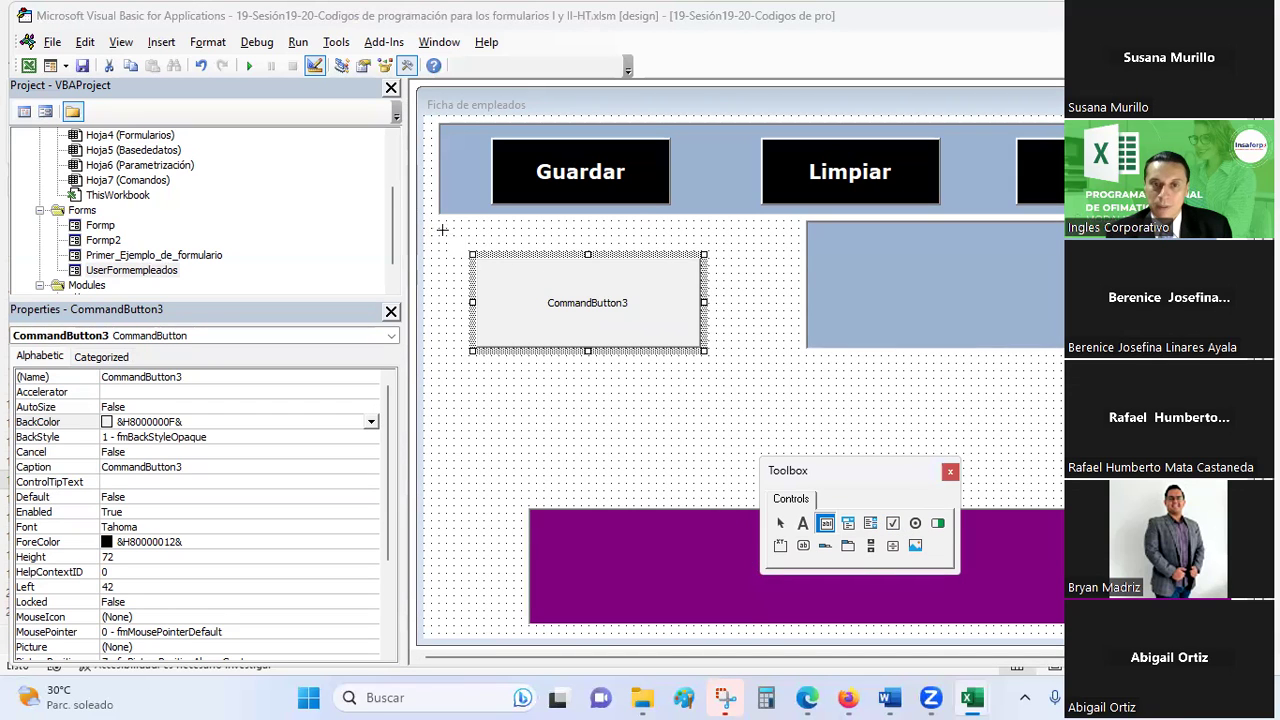
pyautogui.moveTo(436, 225); pyautogui.dragTo(763, 374)
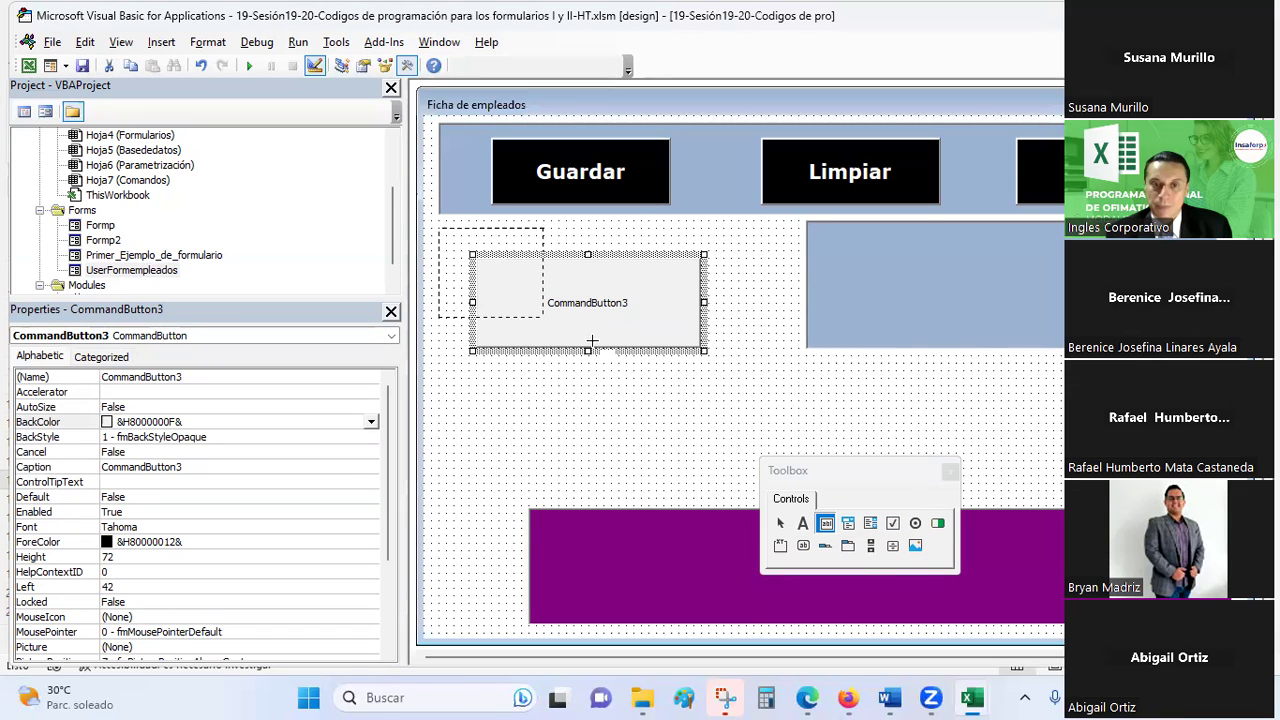
pyautogui.click(670, 430)
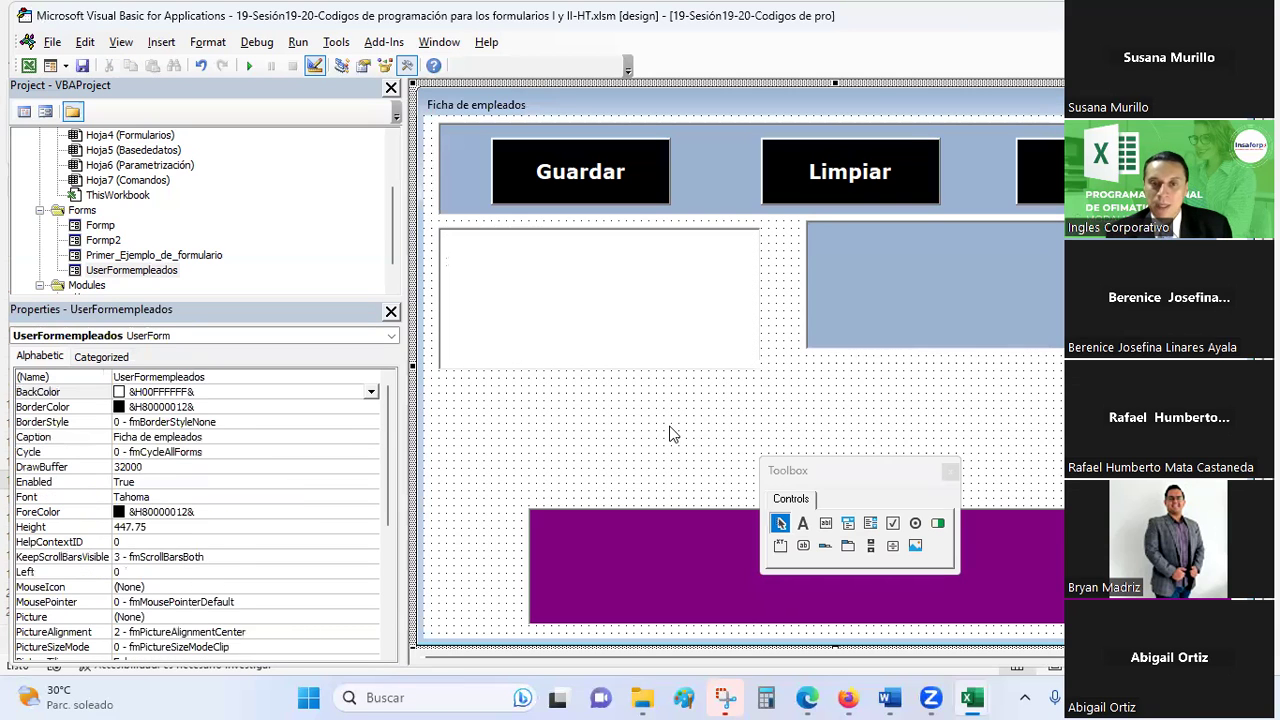
pyautogui.click(622, 280)
pyautogui.moveTo(628, 285)
pyautogui.mouseDown()
pyautogui.moveTo(630, 386)
pyautogui.moveTo(628, 236)
pyautogui.mouseUp()
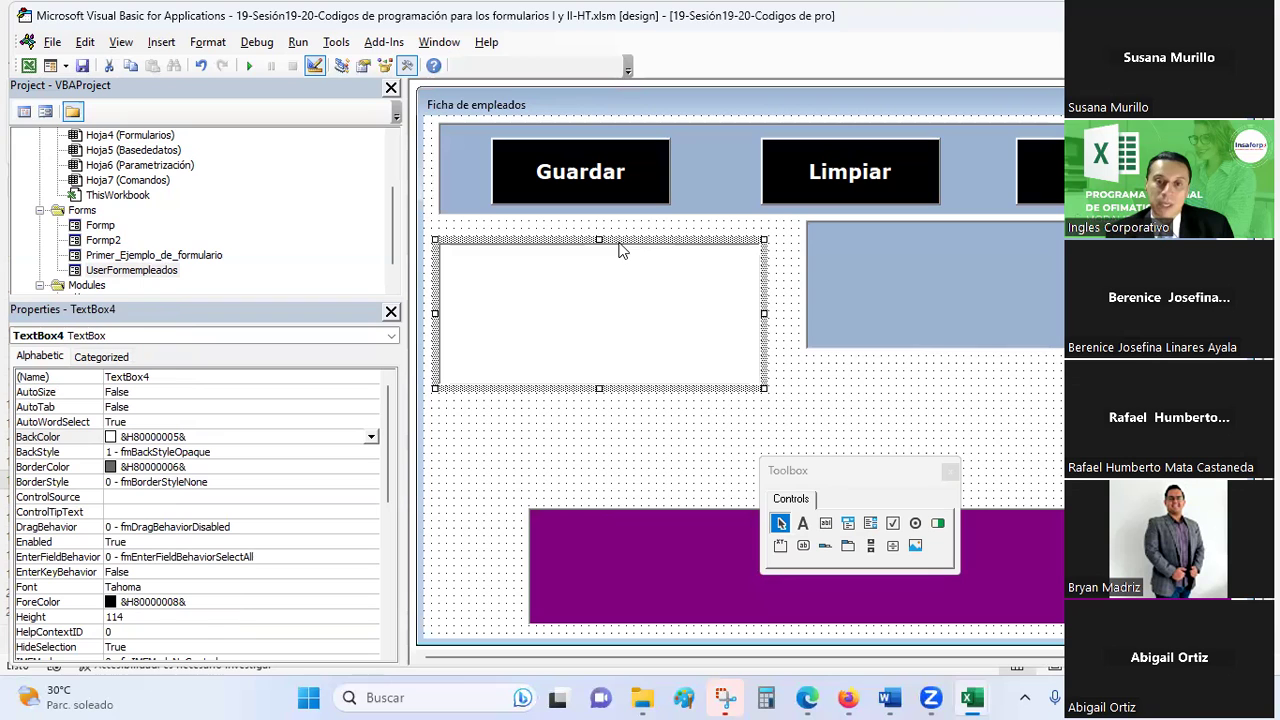
pyautogui.moveTo(614, 386); pyautogui.dragTo(603, 516)
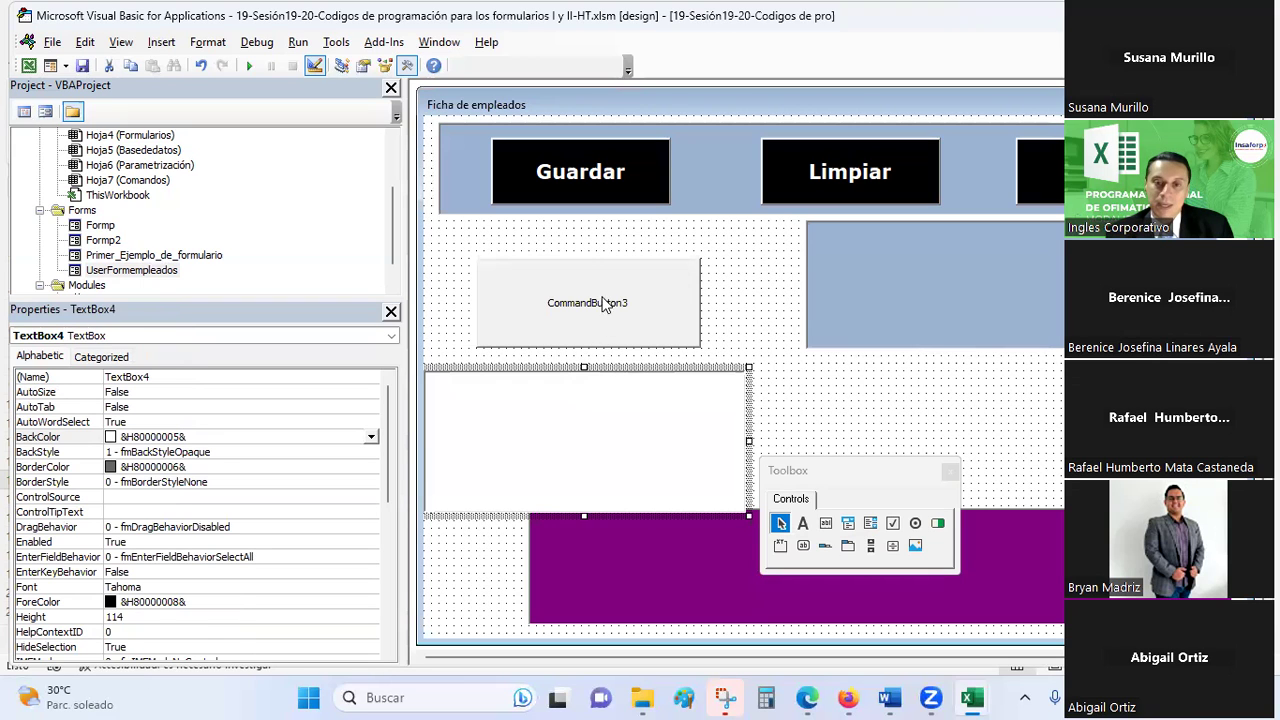
# Bring the command button to front, send the white text box back, and place it over the button
pyautogui.rightClick(603, 287)
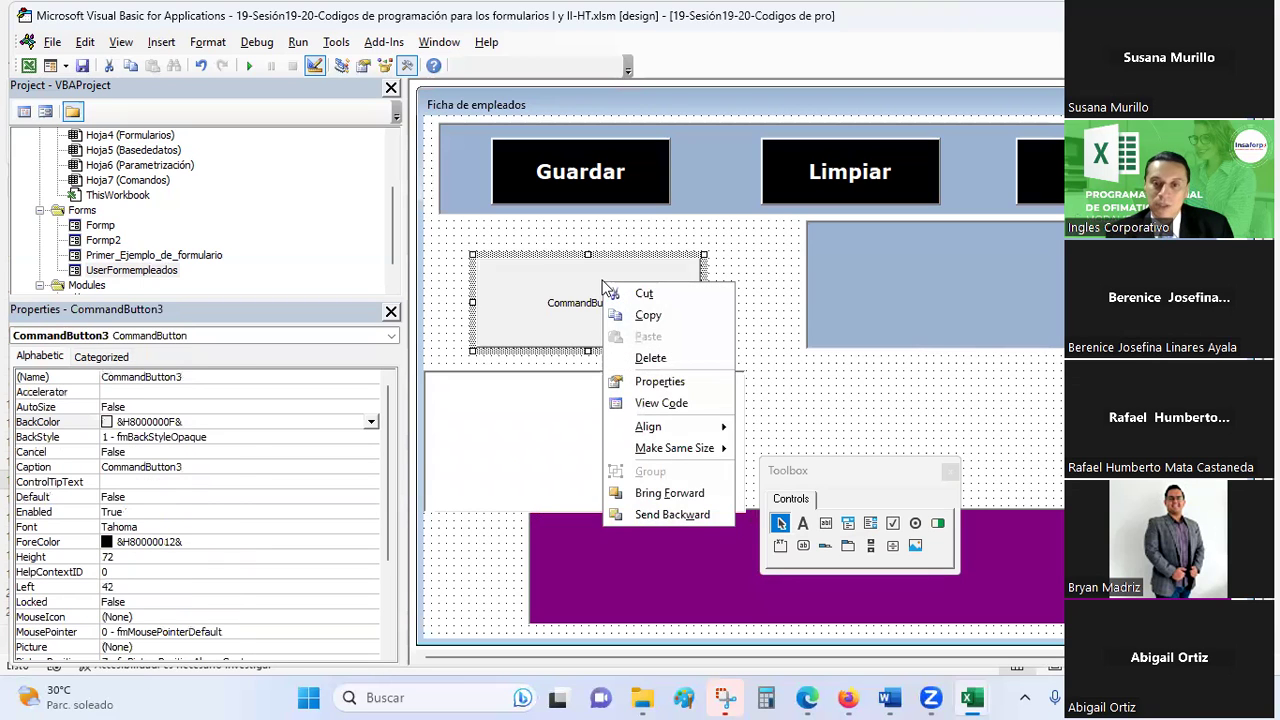
pyautogui.click(690, 493)
pyautogui.click(689, 378)
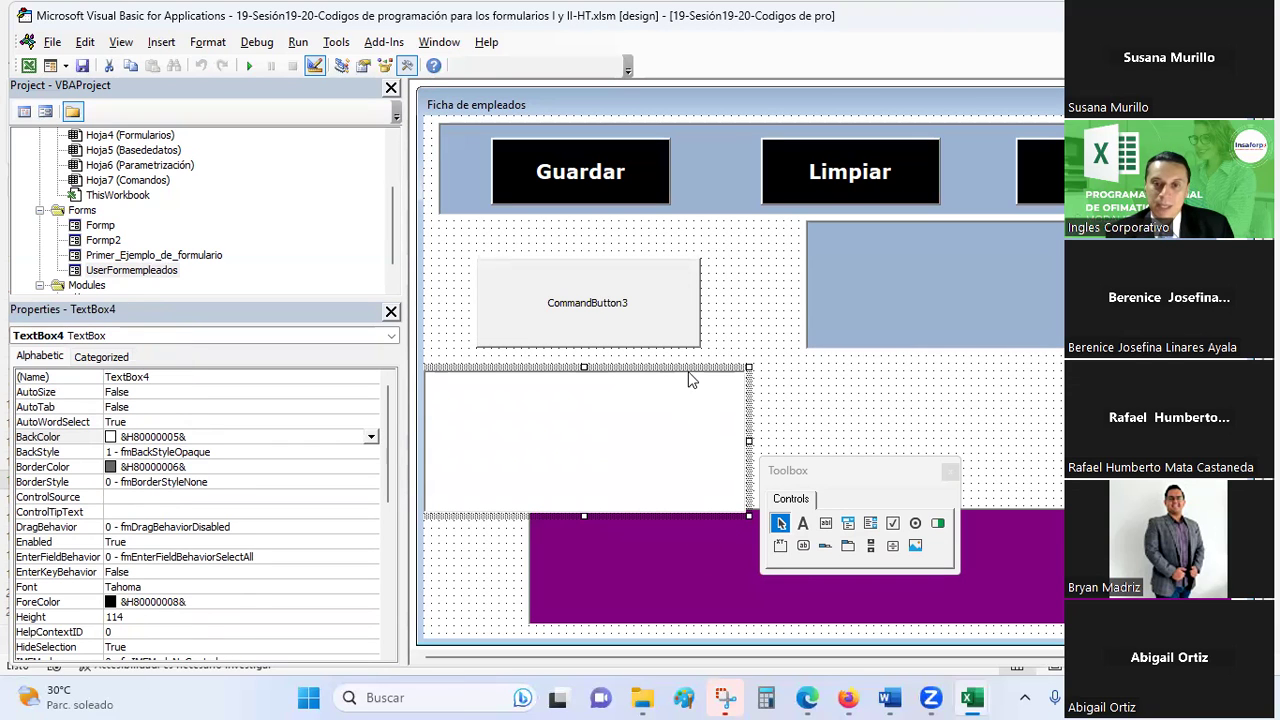
pyautogui.rightClick(687, 369)
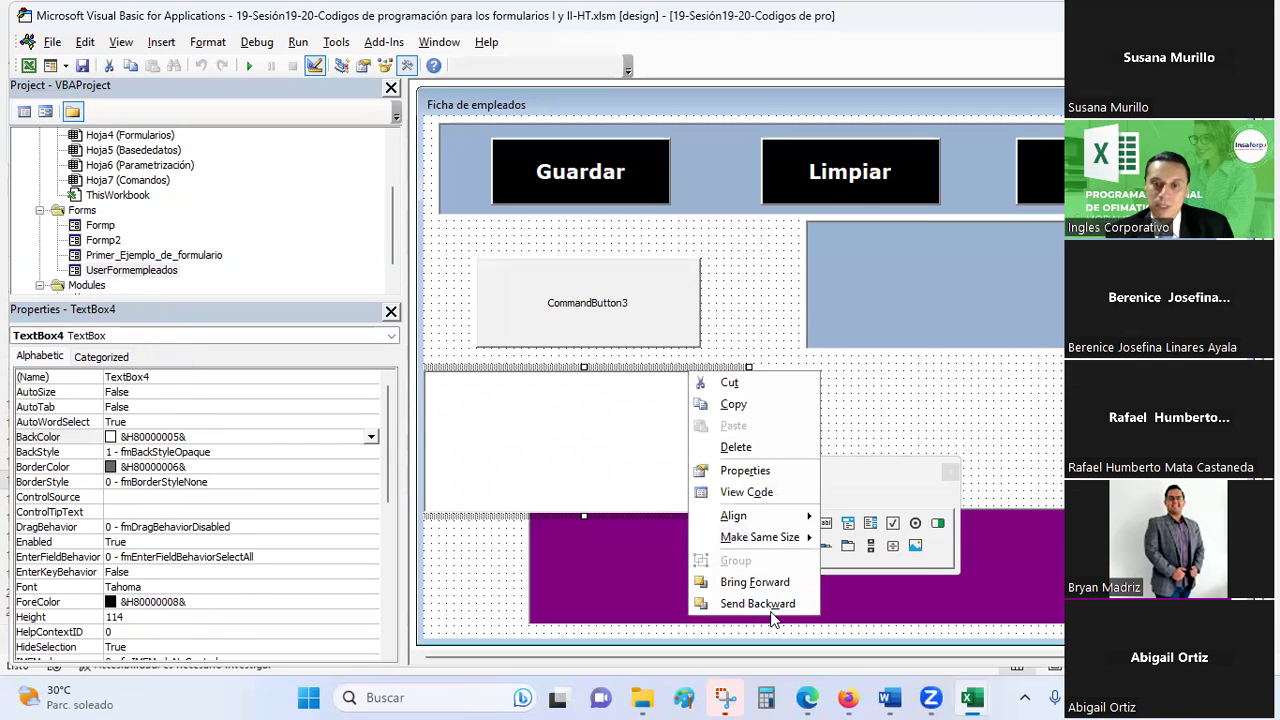
pyautogui.click(772, 606)
pyautogui.moveTo(705, 370); pyautogui.dragTo(726, 240)
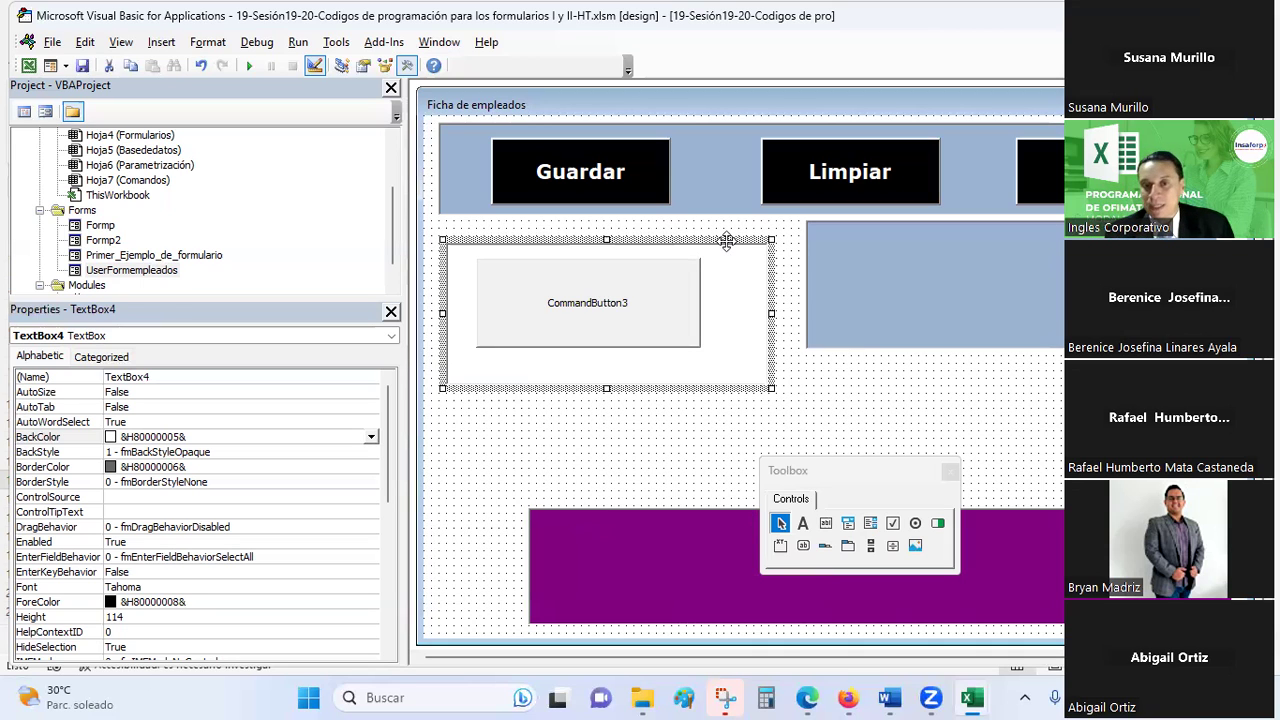
# Nudge the white box up-left and move the purple TextBox3 up beneath it
pyautogui.click(726, 241)
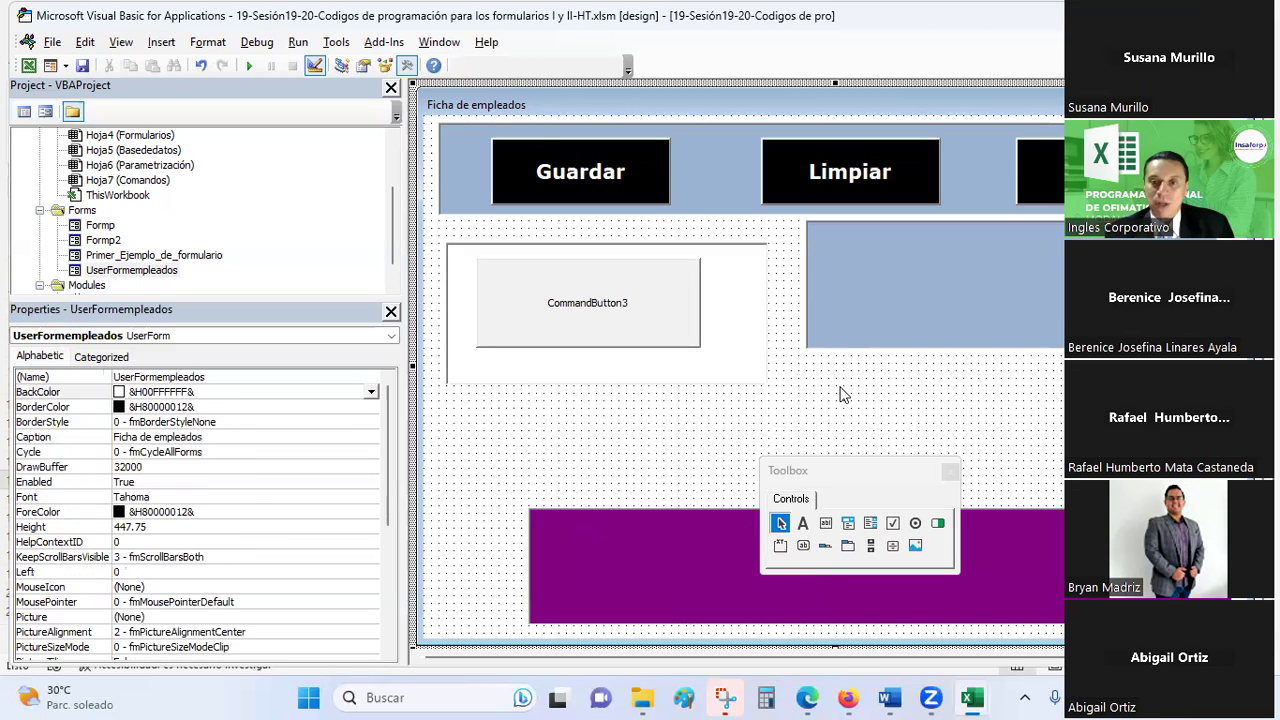
pyautogui.click(720, 244)
pyautogui.moveTo(720, 241); pyautogui.dragTo(713, 226)
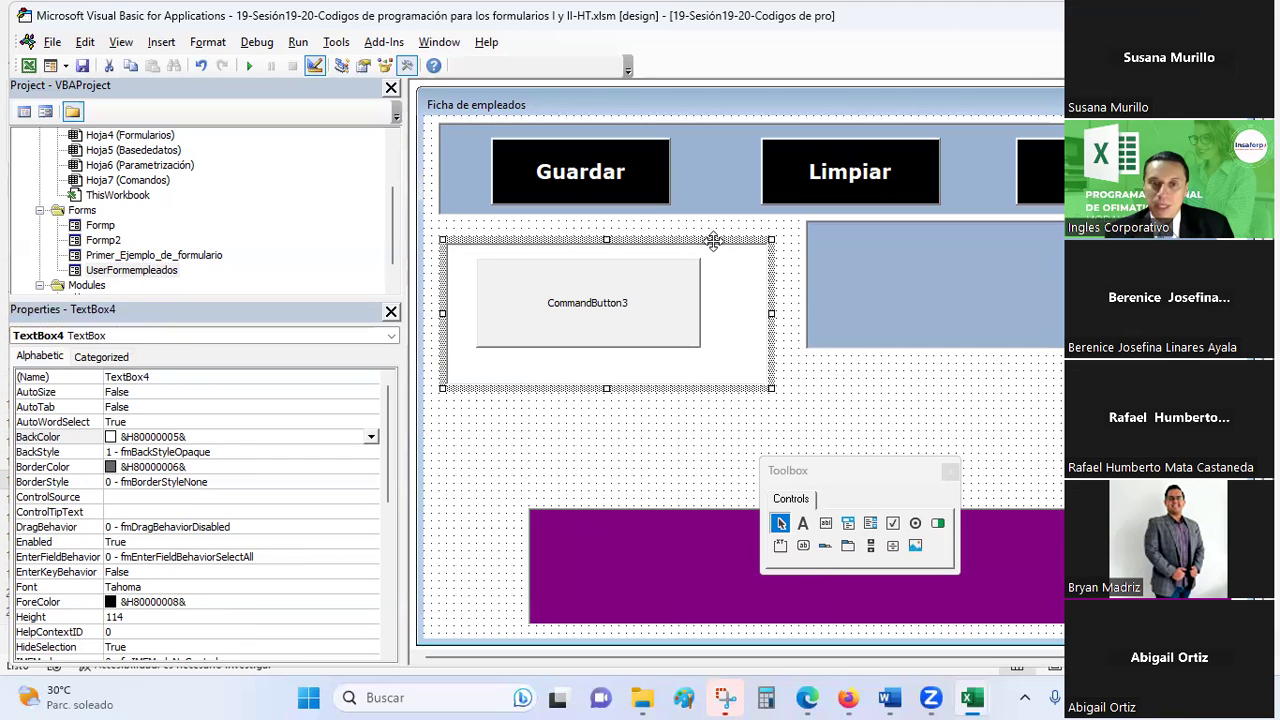
pyautogui.click(760, 416)
pyautogui.click(698, 345)
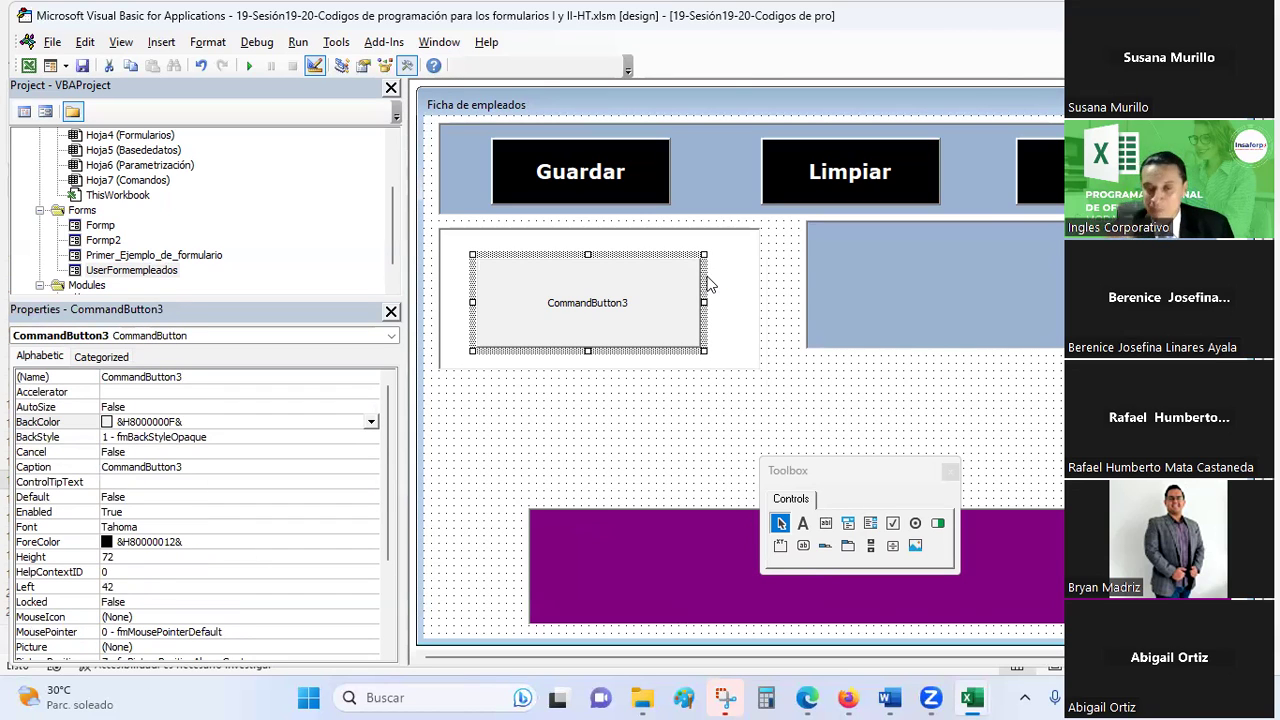
pyautogui.click(667, 532)
pyautogui.moveTo(642, 503); pyautogui.dragTo(555, 385)
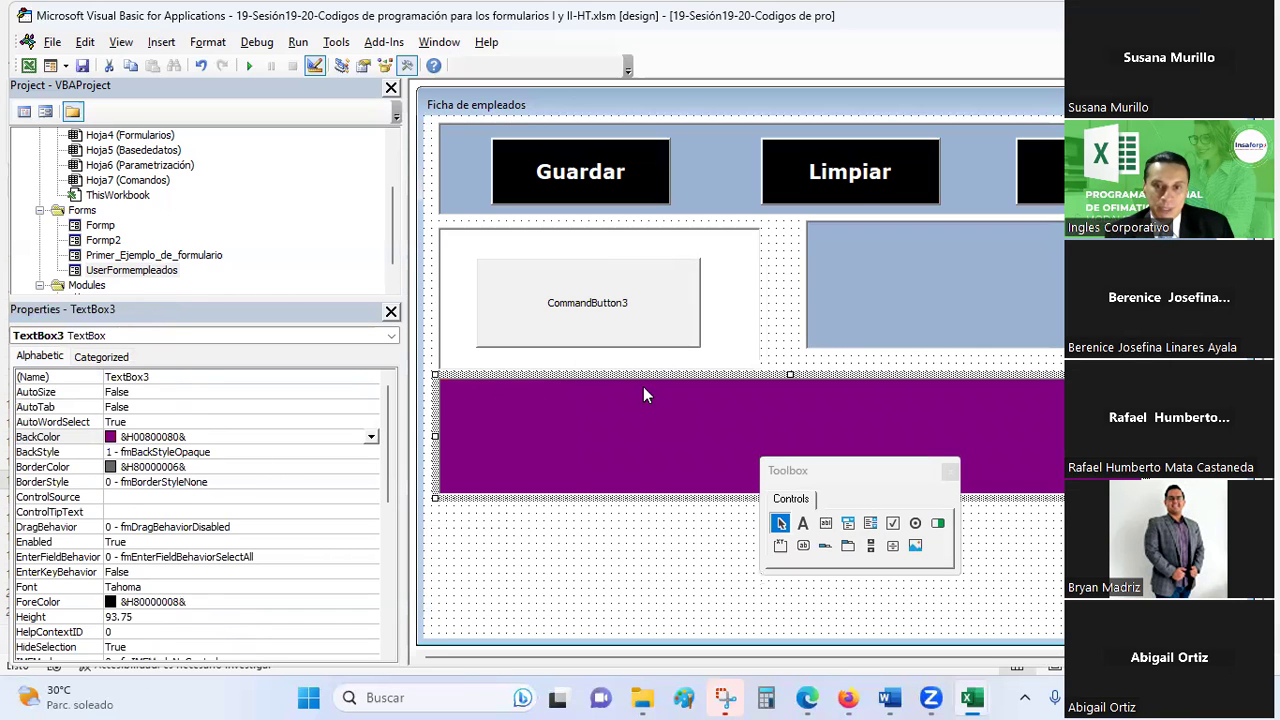
# Delete the purple TextBox3, CommandButton3 and the white TextBox1
pyautogui.press('Delete')
pyautogui.click(641, 326)
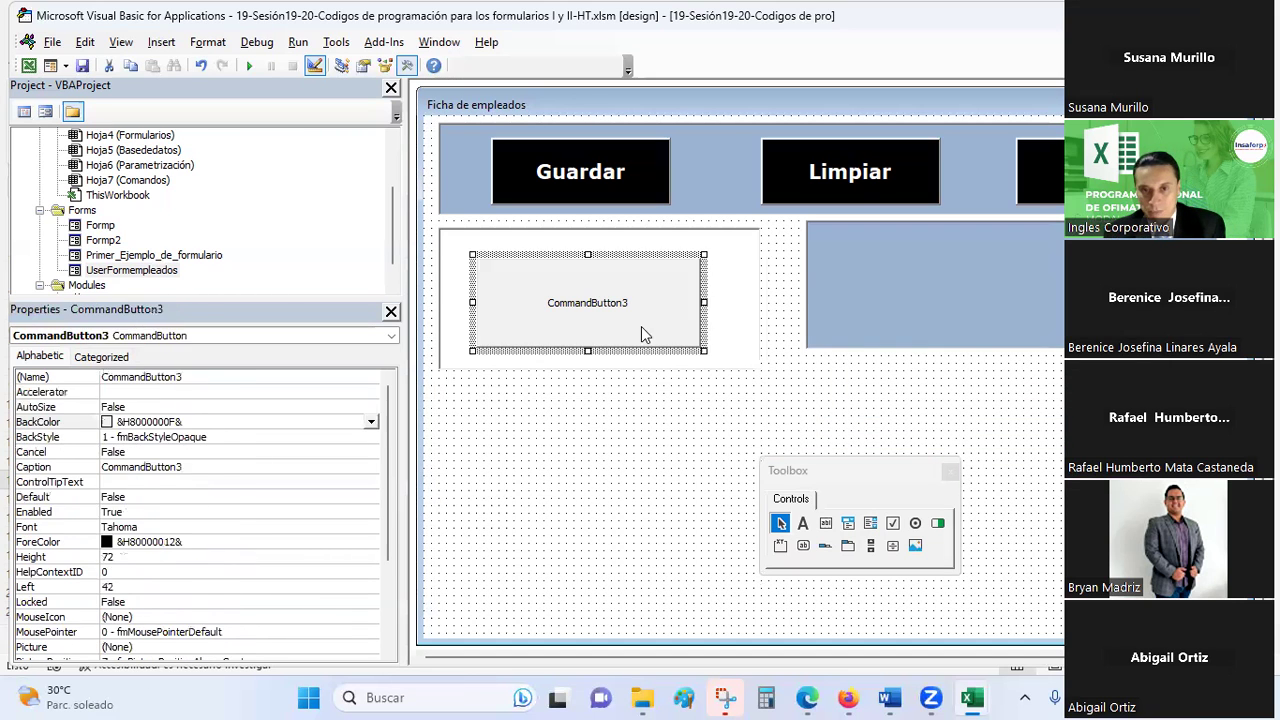
pyautogui.press('Delete')
pyautogui.click(660, 364)
pyautogui.press('Delete')
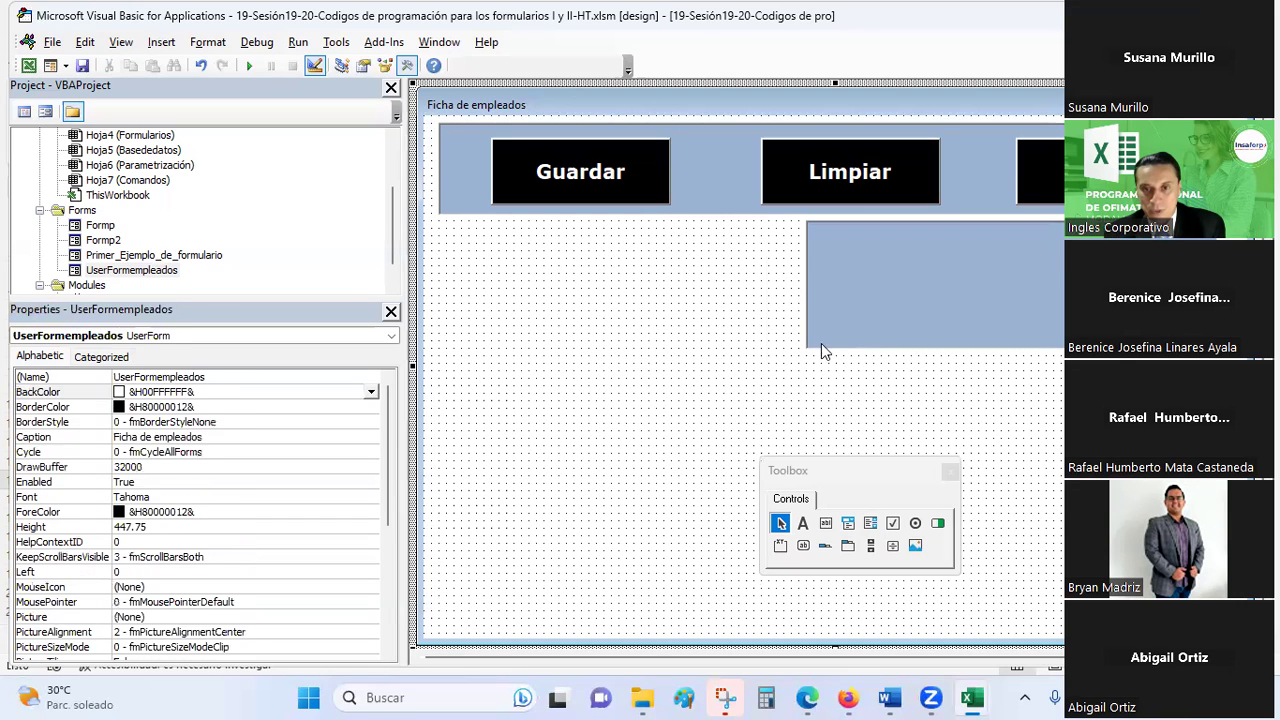
# Stretch the blue TextBox2 to fill the form down to its bottom edge
pyautogui.click(845, 325)
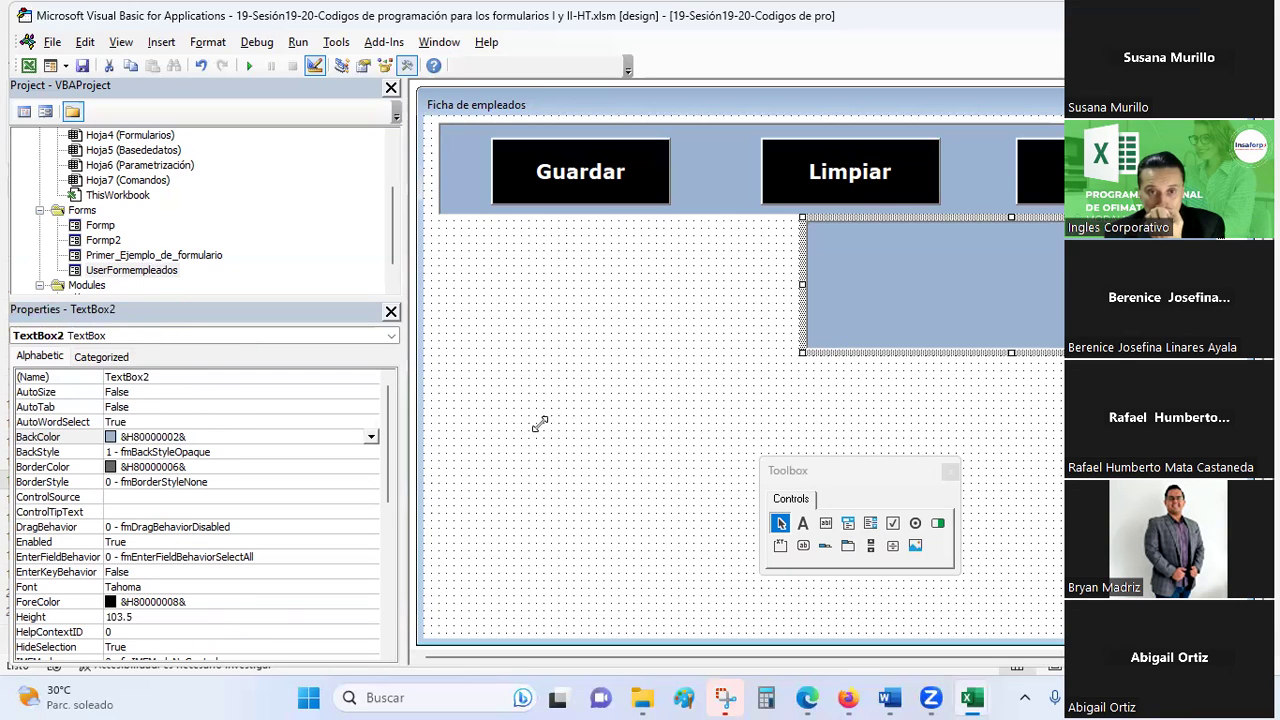
pyautogui.moveTo(454, 430); pyautogui.dragTo(435, 437)
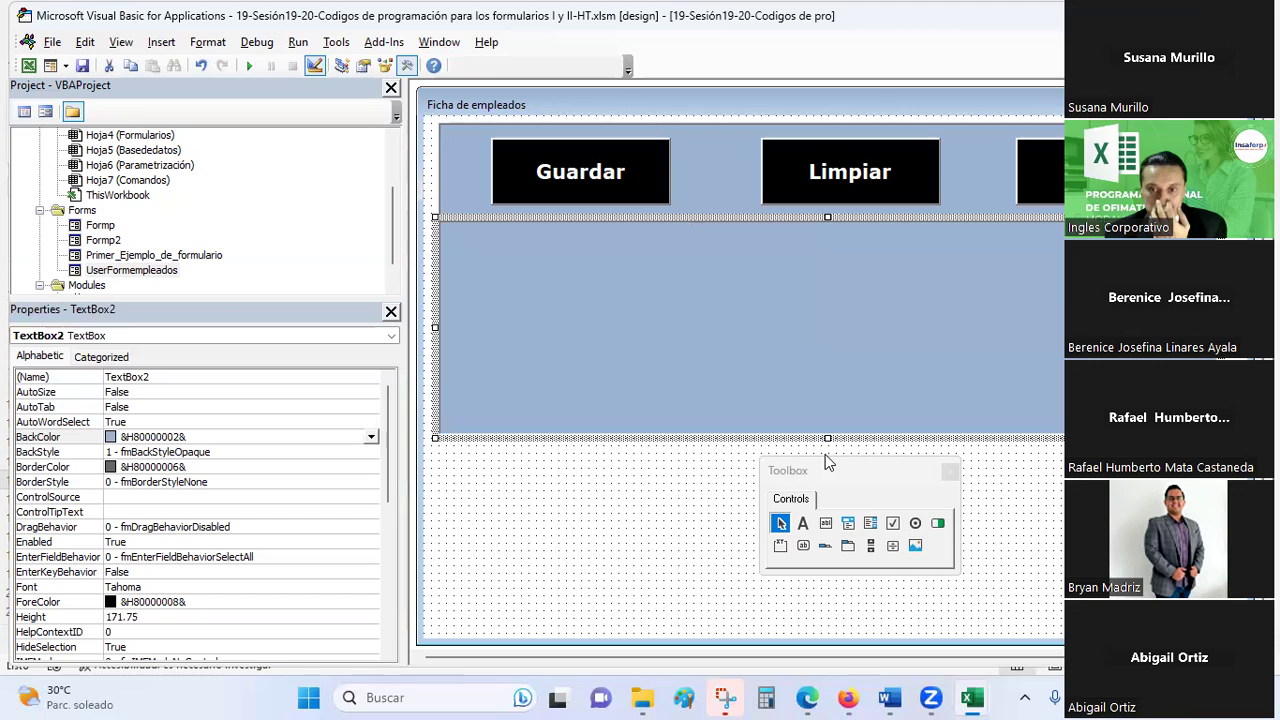
pyautogui.moveTo(826, 440); pyautogui.dragTo(802, 630)
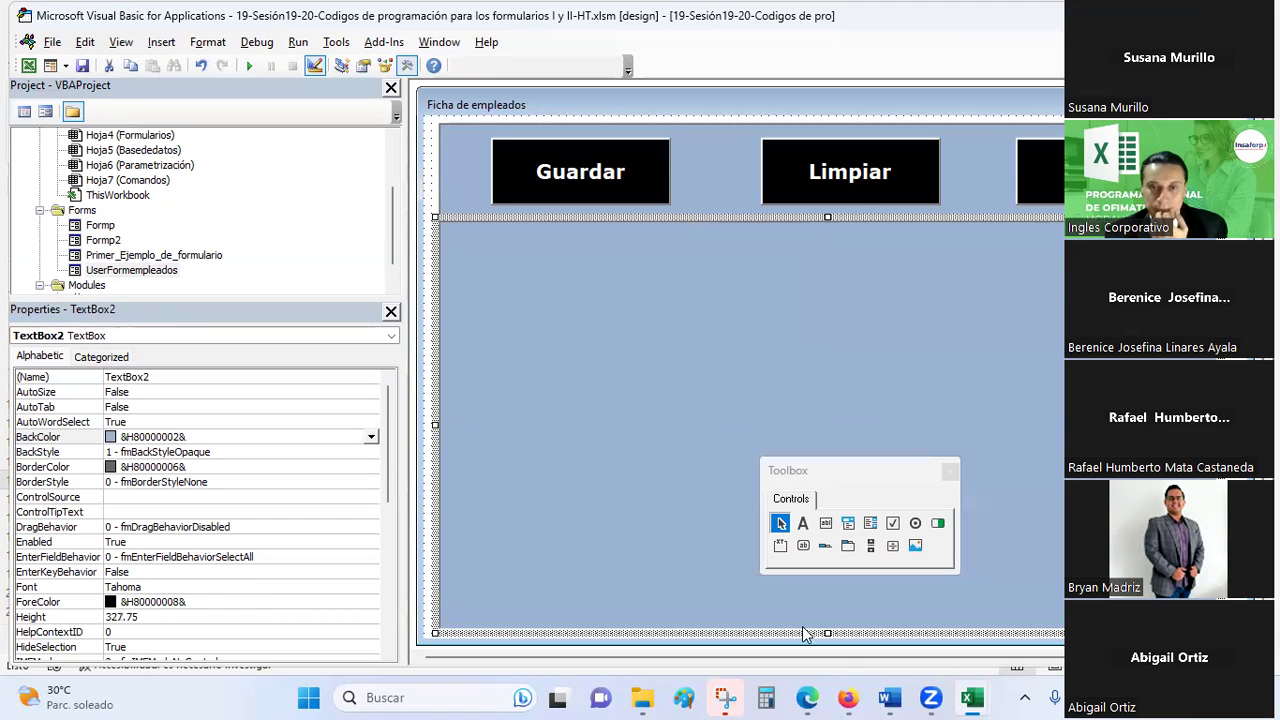
pyautogui.press('Escape')
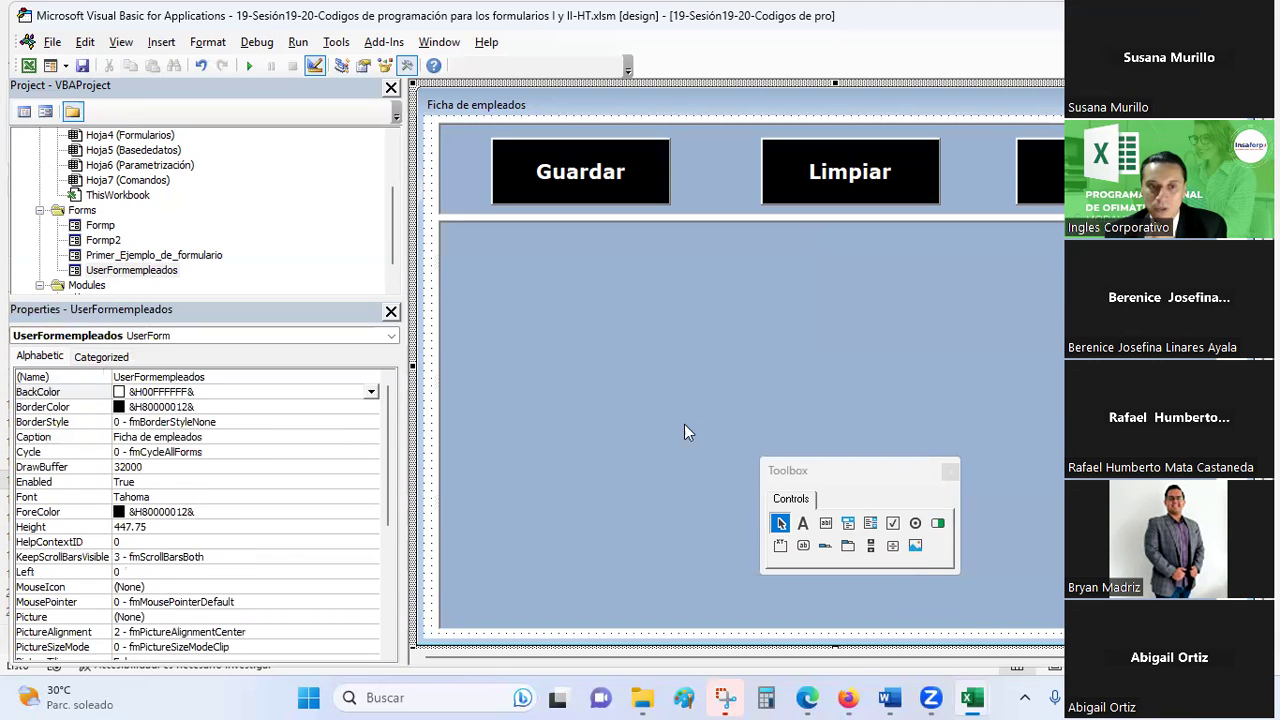
pyautogui.click(523, 281)
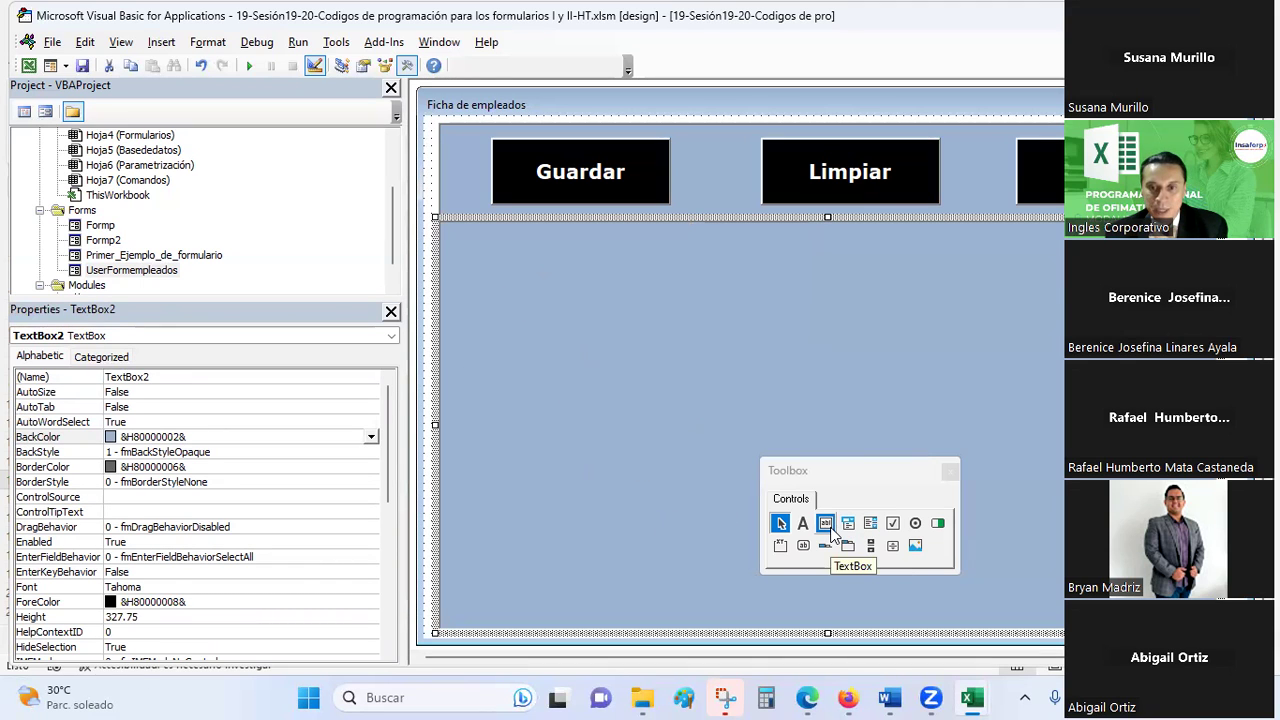
pyautogui.scroll(-3, 220, 480)
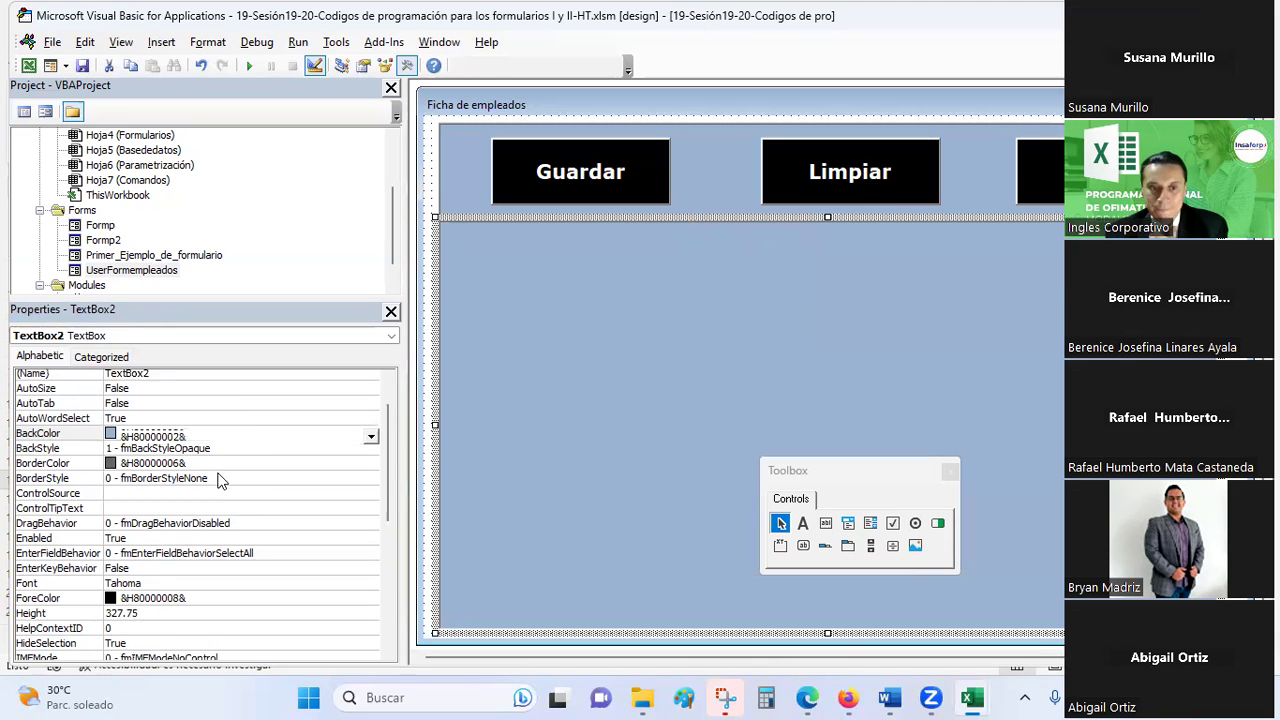
pyautogui.scroll(-2, 220, 480)
pyautogui.scroll(-1, 220, 480)
pyautogui.scroll(-1, 220, 480)
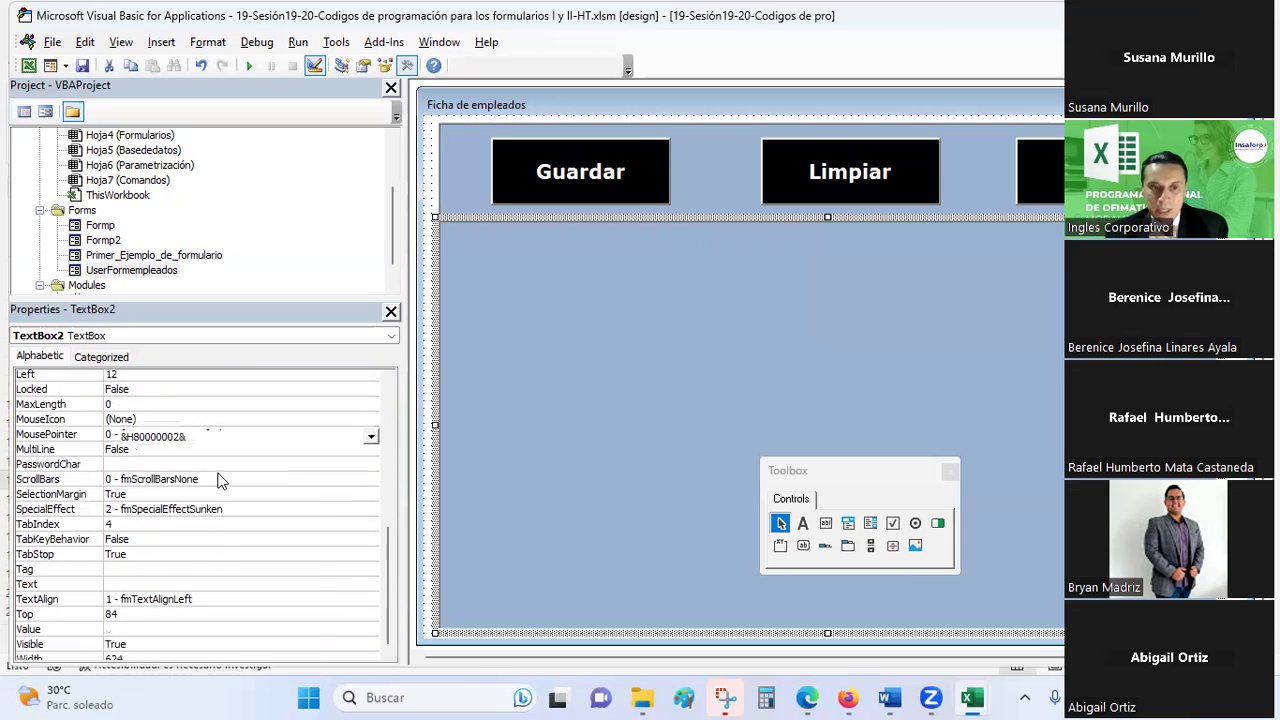
pyautogui.scroll(-1, 220, 480)
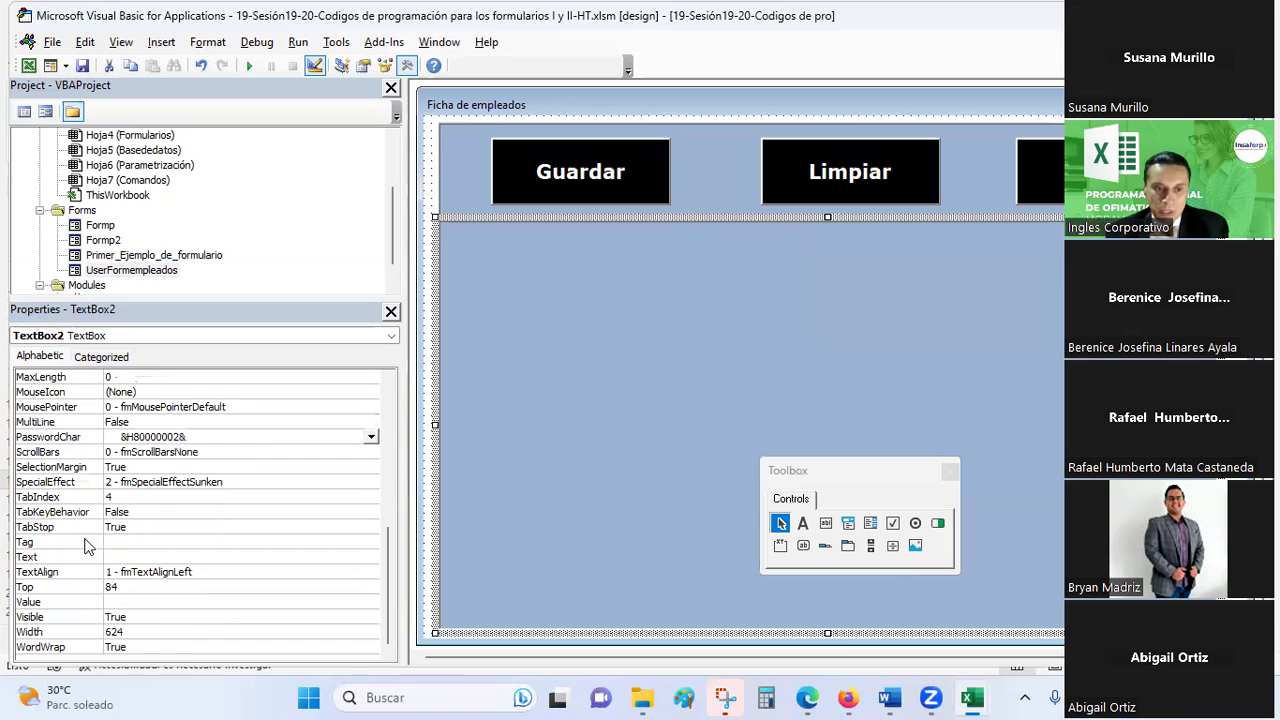
pyautogui.scroll(1, 85, 545)
pyautogui.scroll(1, 85, 545)
pyautogui.scroll(1, 85, 545)
pyautogui.scroll(1, 85, 545)
pyautogui.scroll(-1, 85, 545)
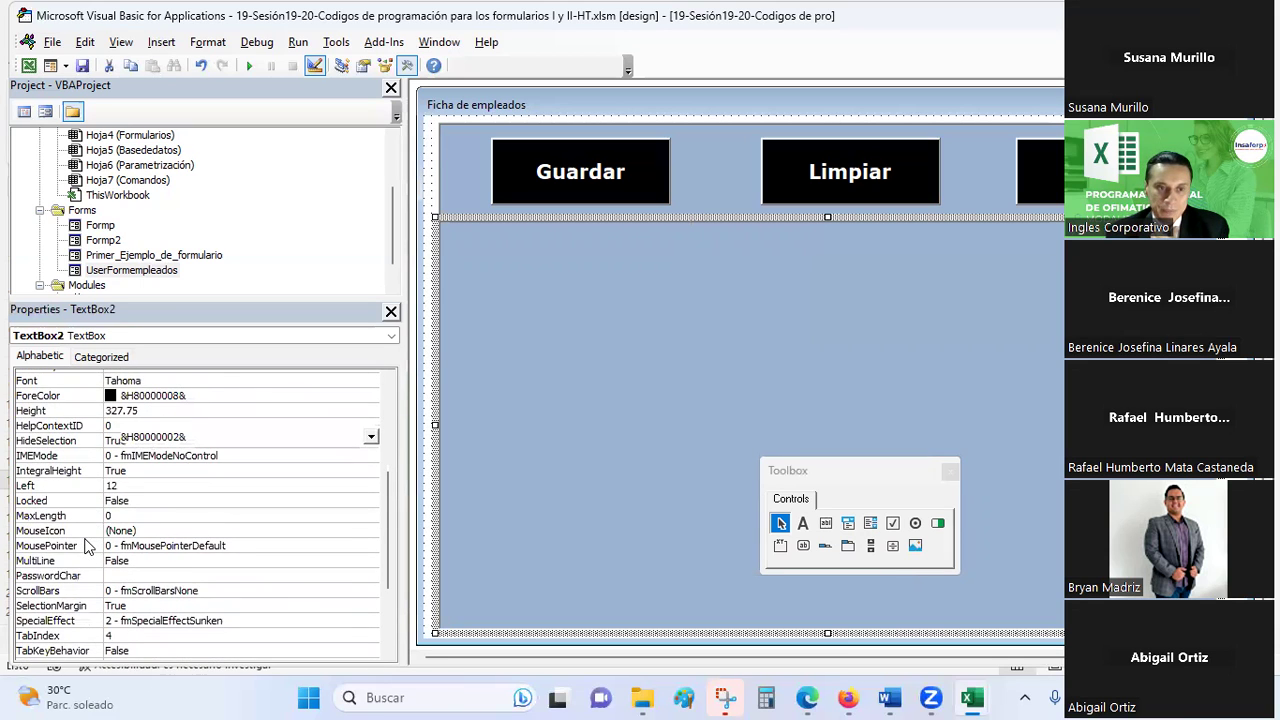
pyautogui.scroll(-1, 85, 545)
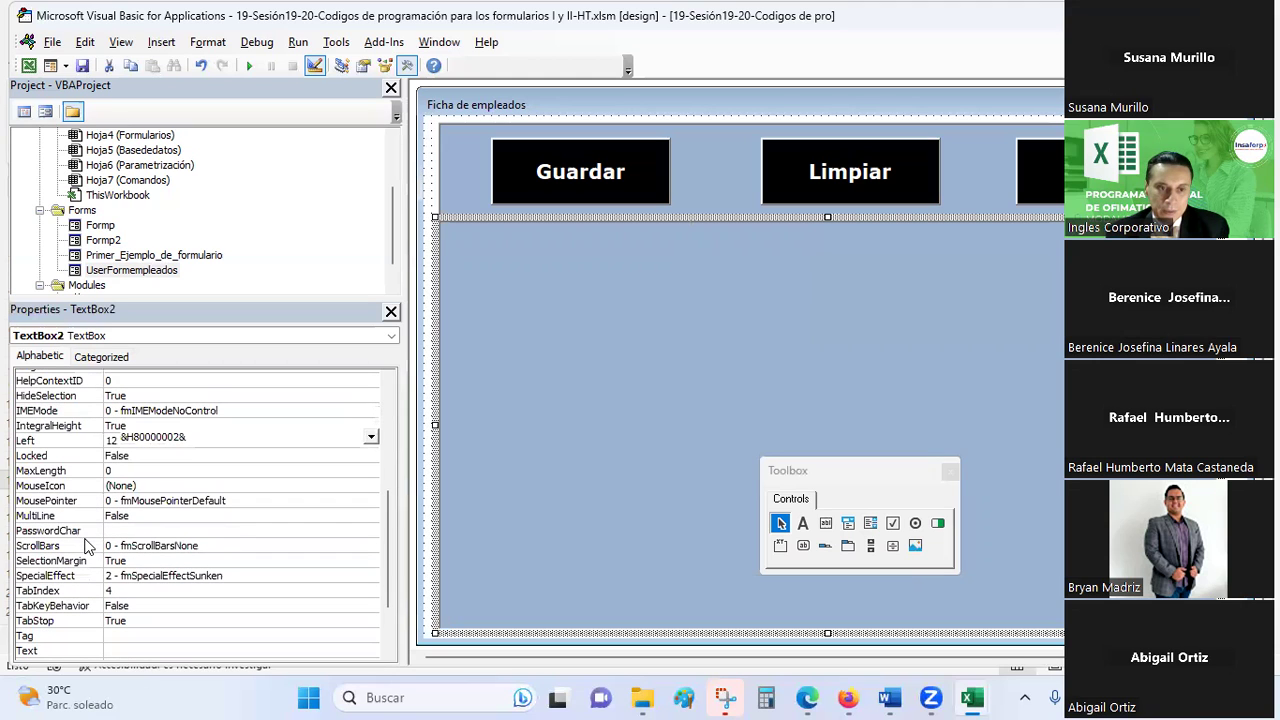
# Set TextBox2's ScrollBars to Horizontal and test-run the form
pyautogui.click(277, 541)
pyautogui.click(371, 541)
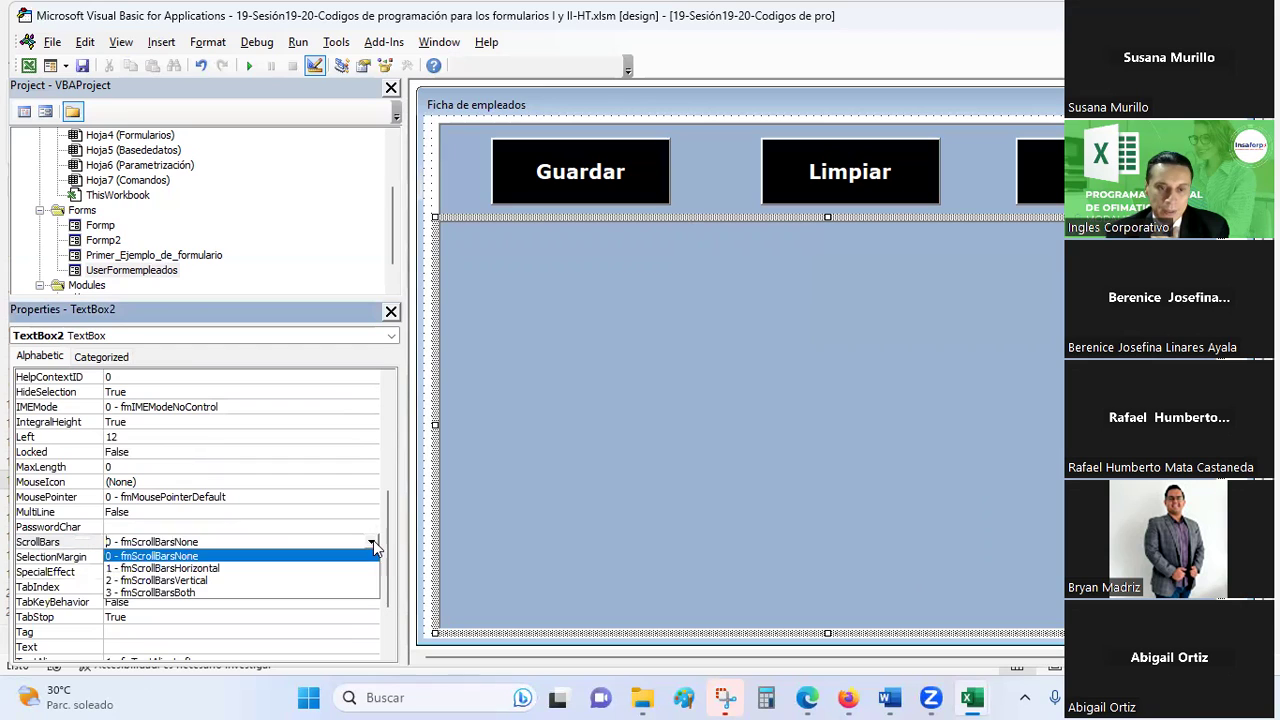
pyautogui.click(210, 570)
pyautogui.click(995, 330)
pyautogui.click(942, 384)
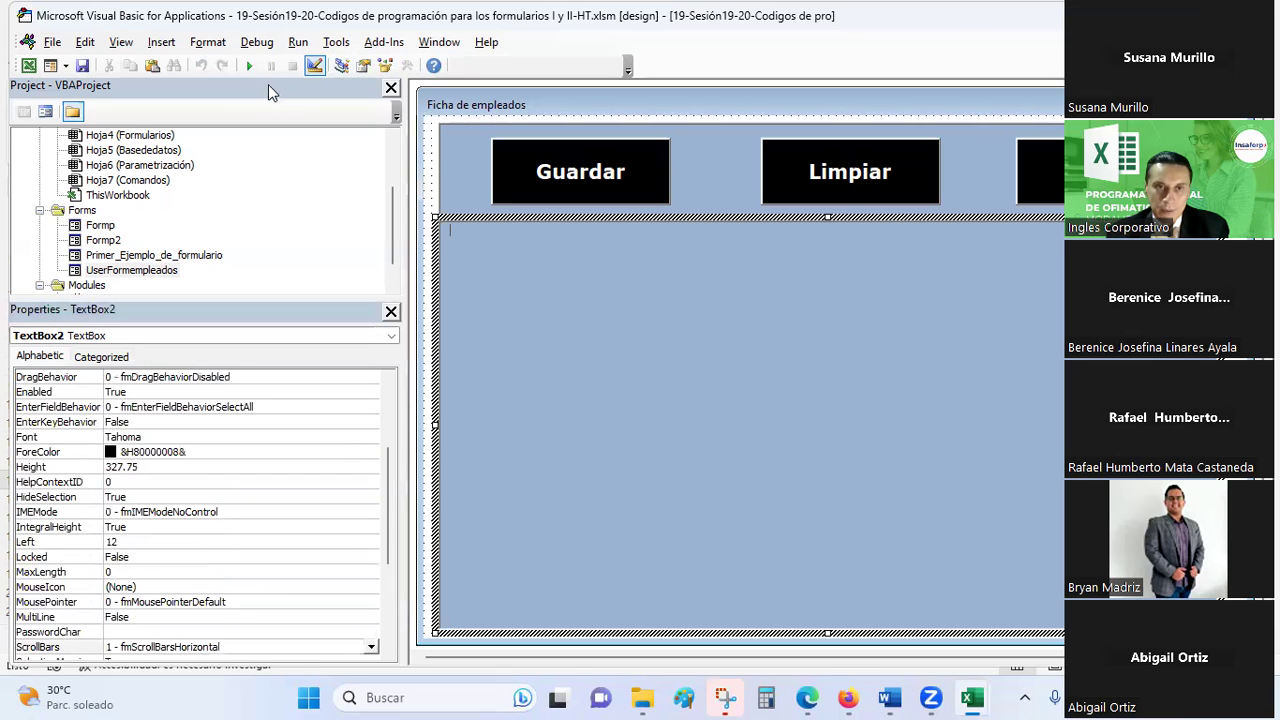
pyautogui.click(249, 66)
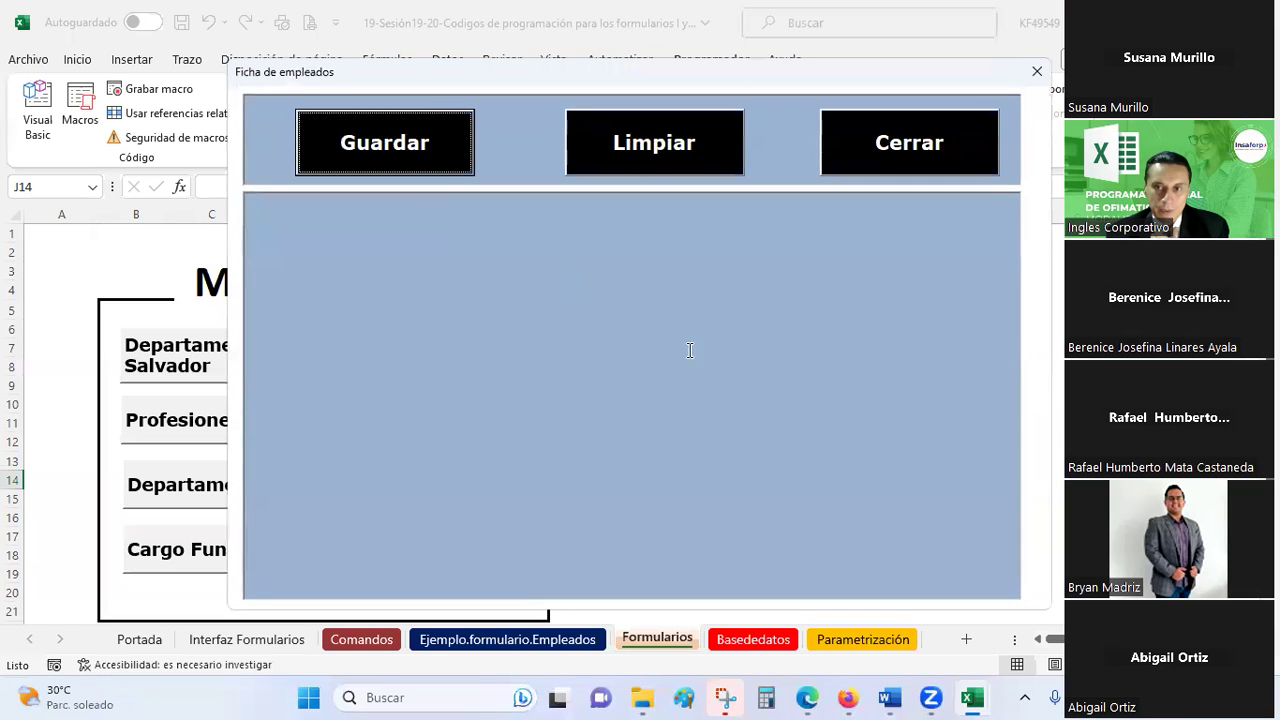
pyautogui.click(1044, 78)
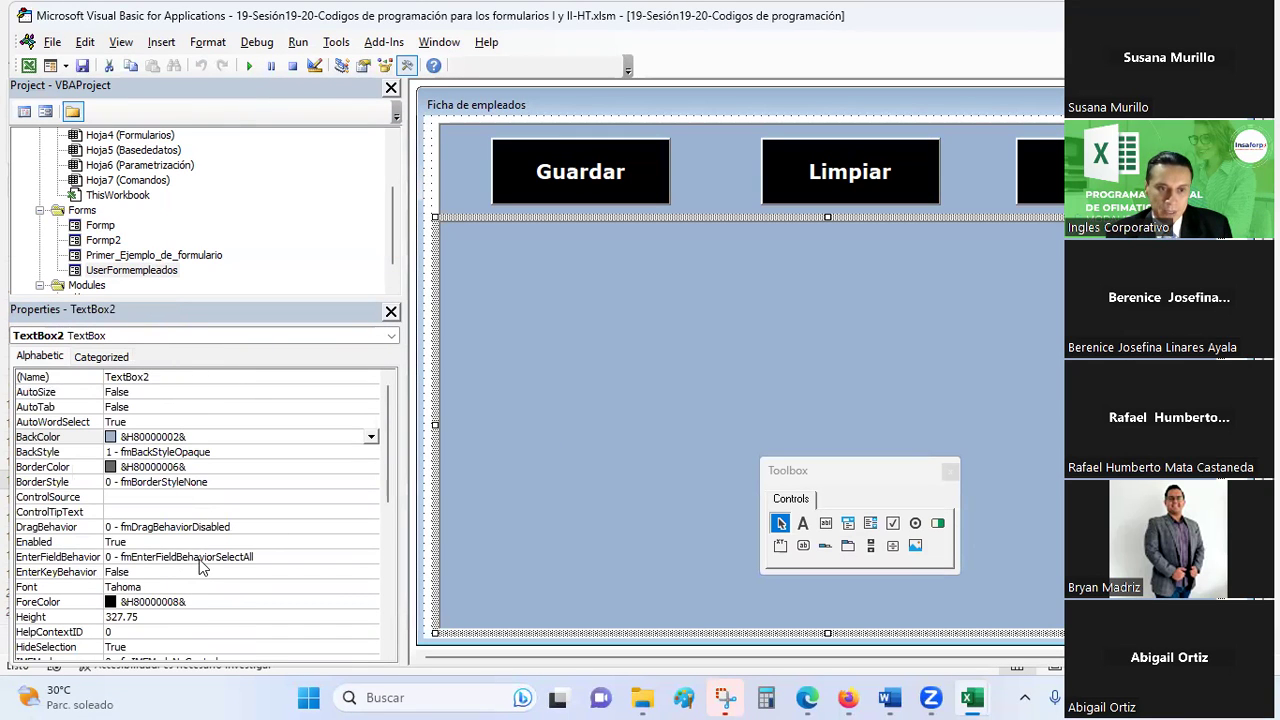
# Set TextBox2's ScrollBars back to None
pyautogui.scroll(-3, 199, 565)
pyautogui.scroll(-3, 199, 562)
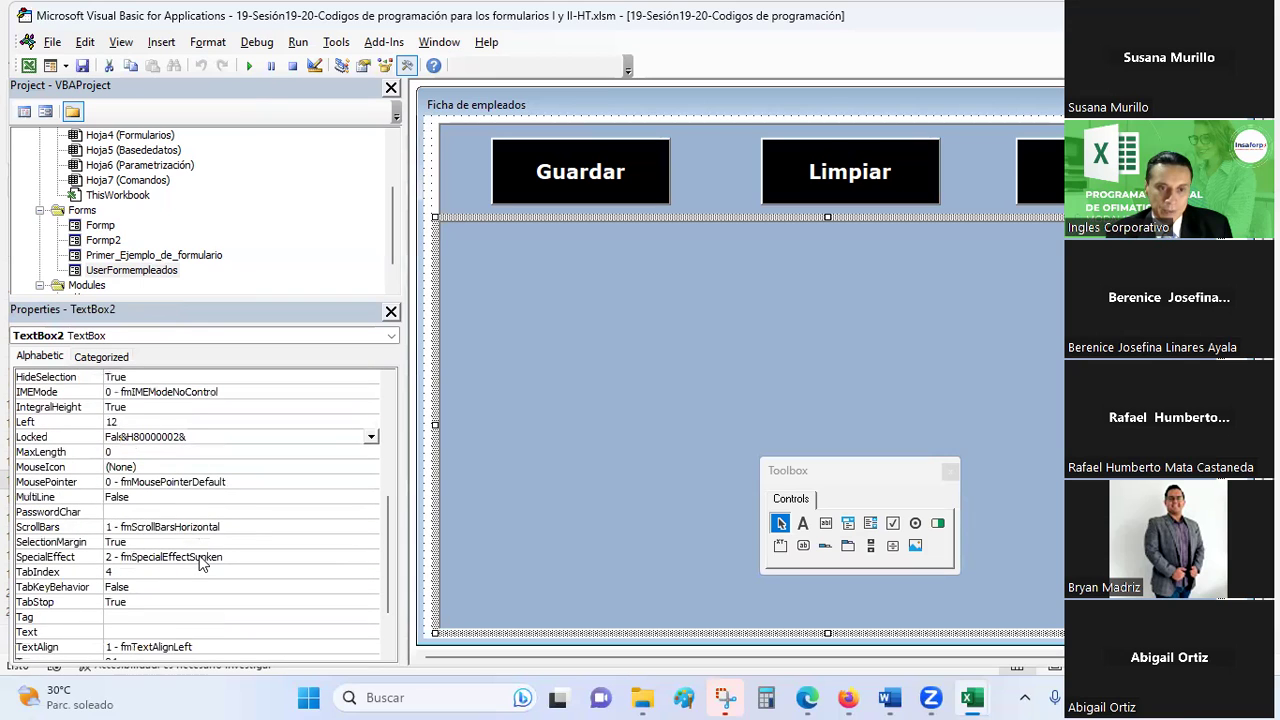
pyautogui.click(218, 530)
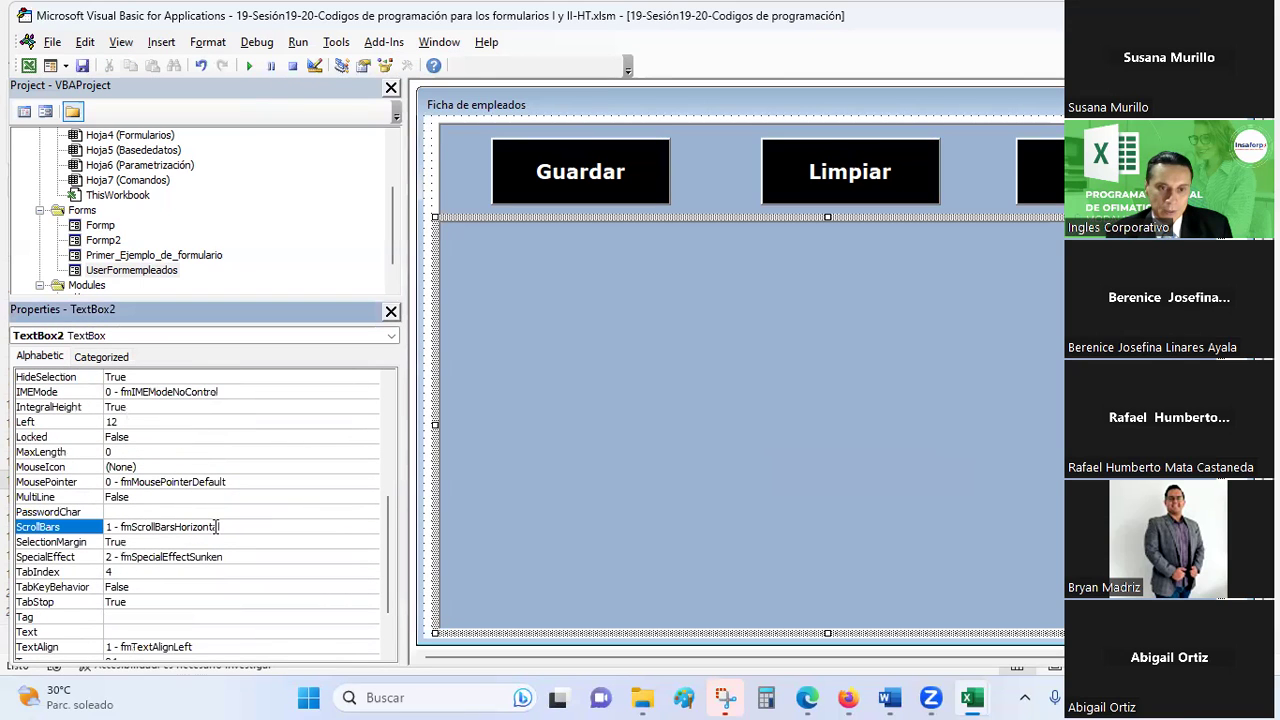
pyautogui.click(371, 527)
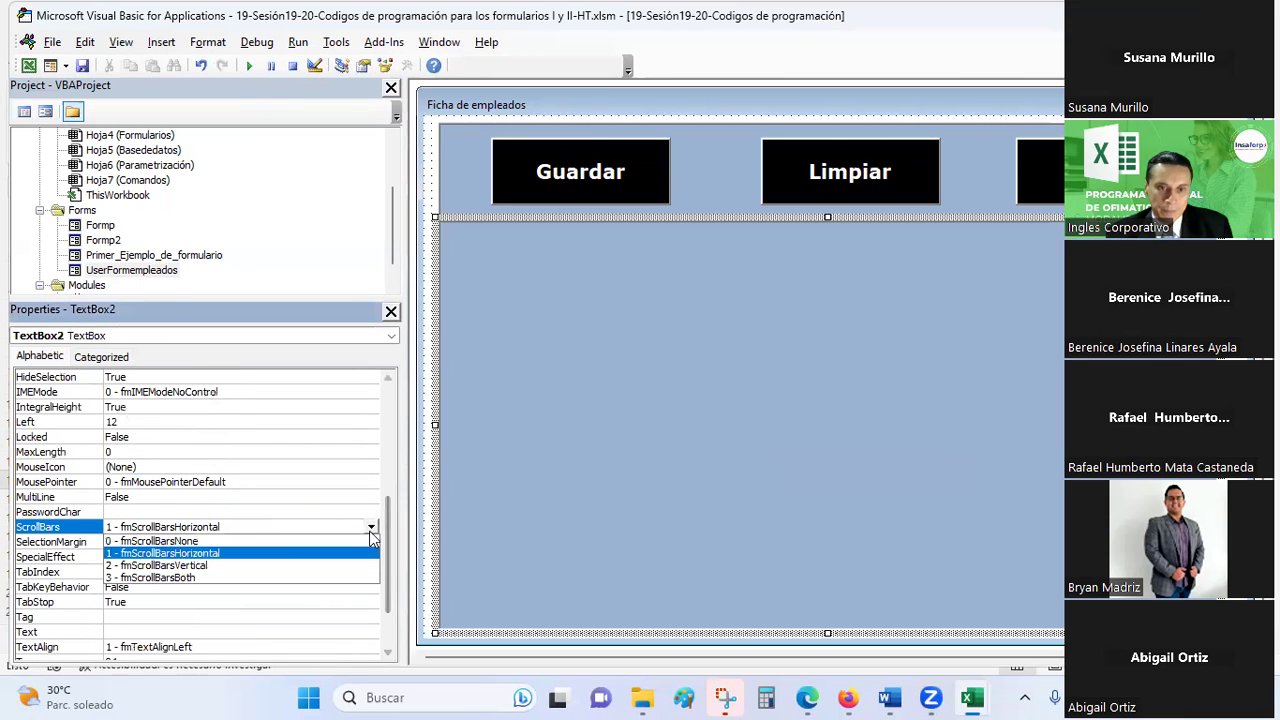
pyautogui.click(198, 541)
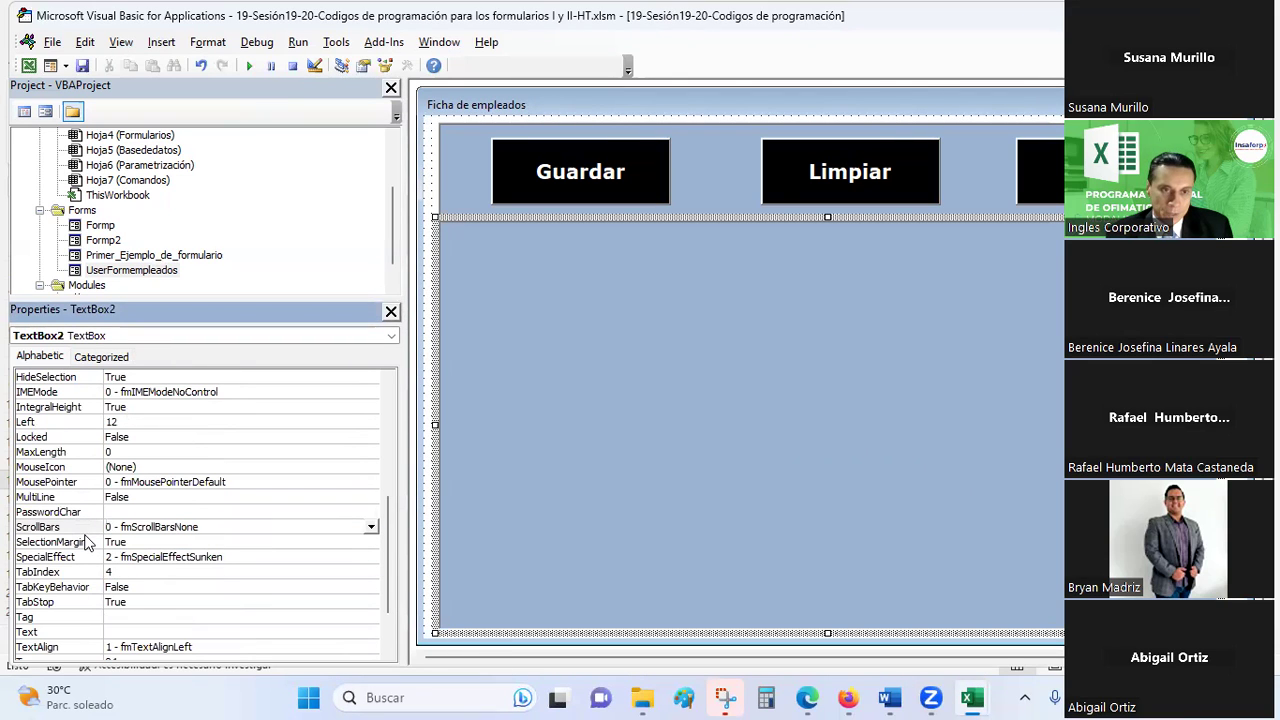
pyautogui.scroll(-2, 86, 541)
pyautogui.scroll(-3, 86, 541)
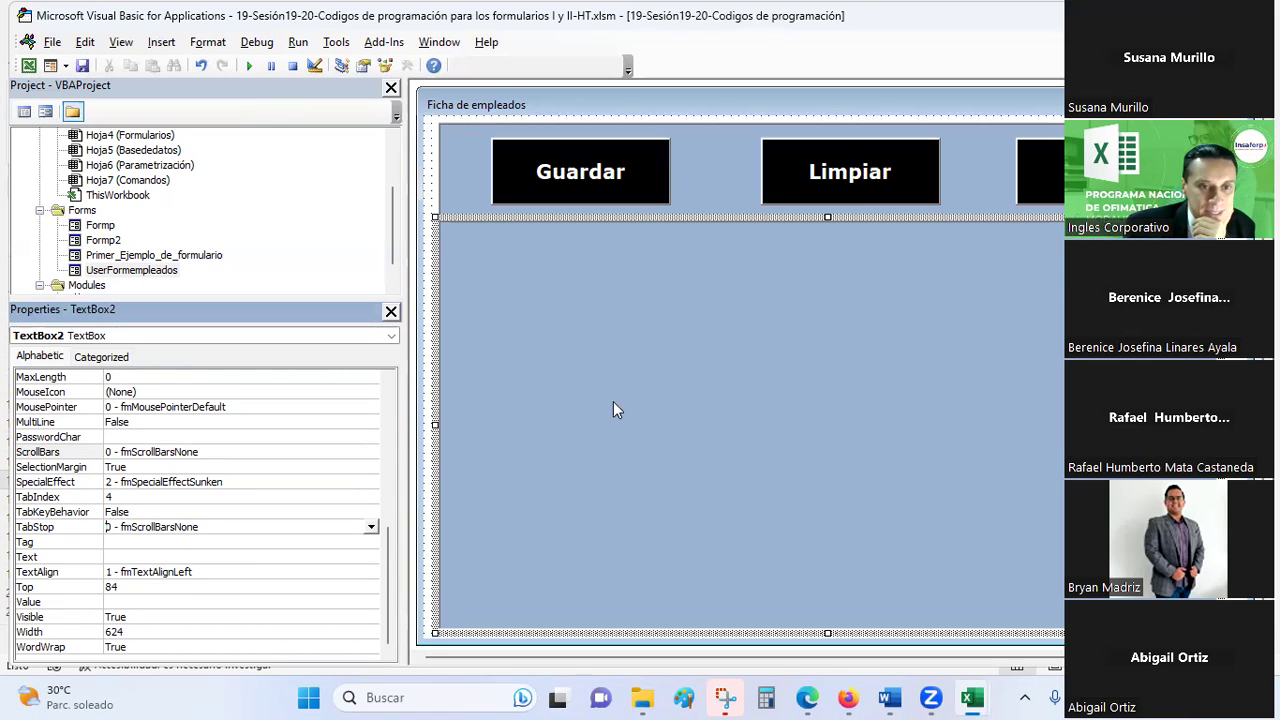
pyautogui.click(729, 401)
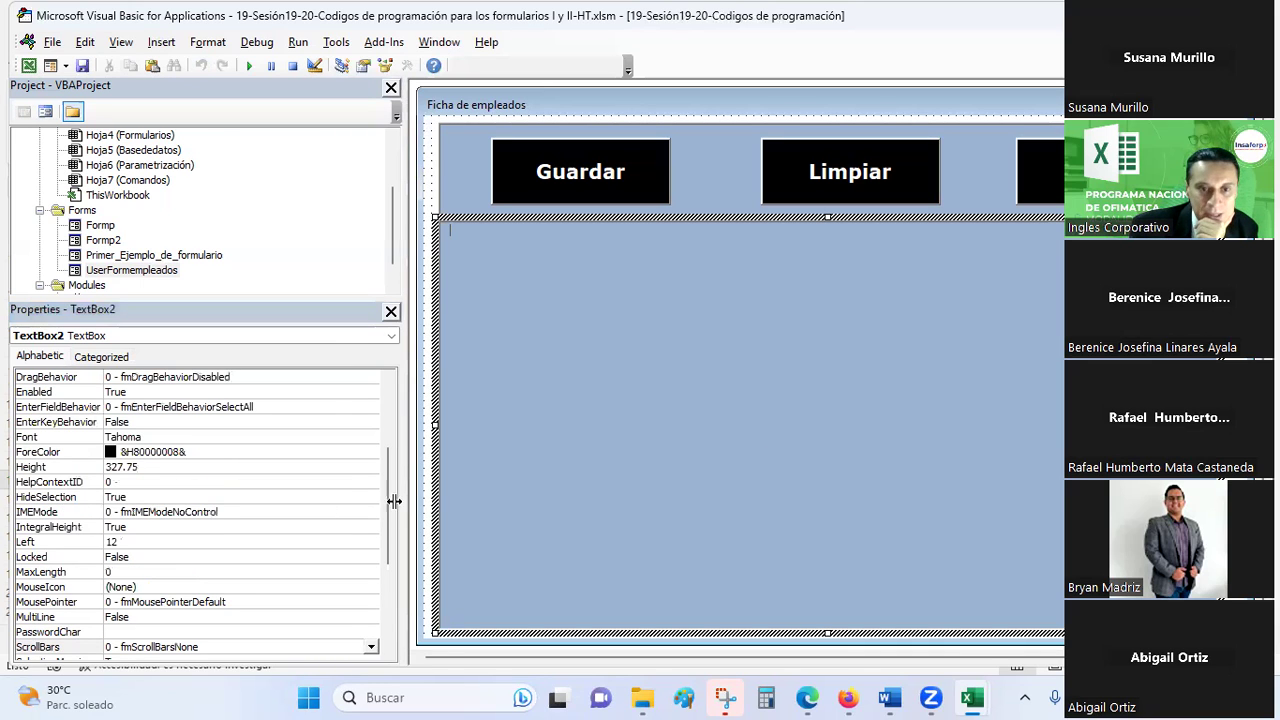
# Draw an Image control filling the form below the Guardar and Limpiar buttons
pyautogui.click(428, 316)
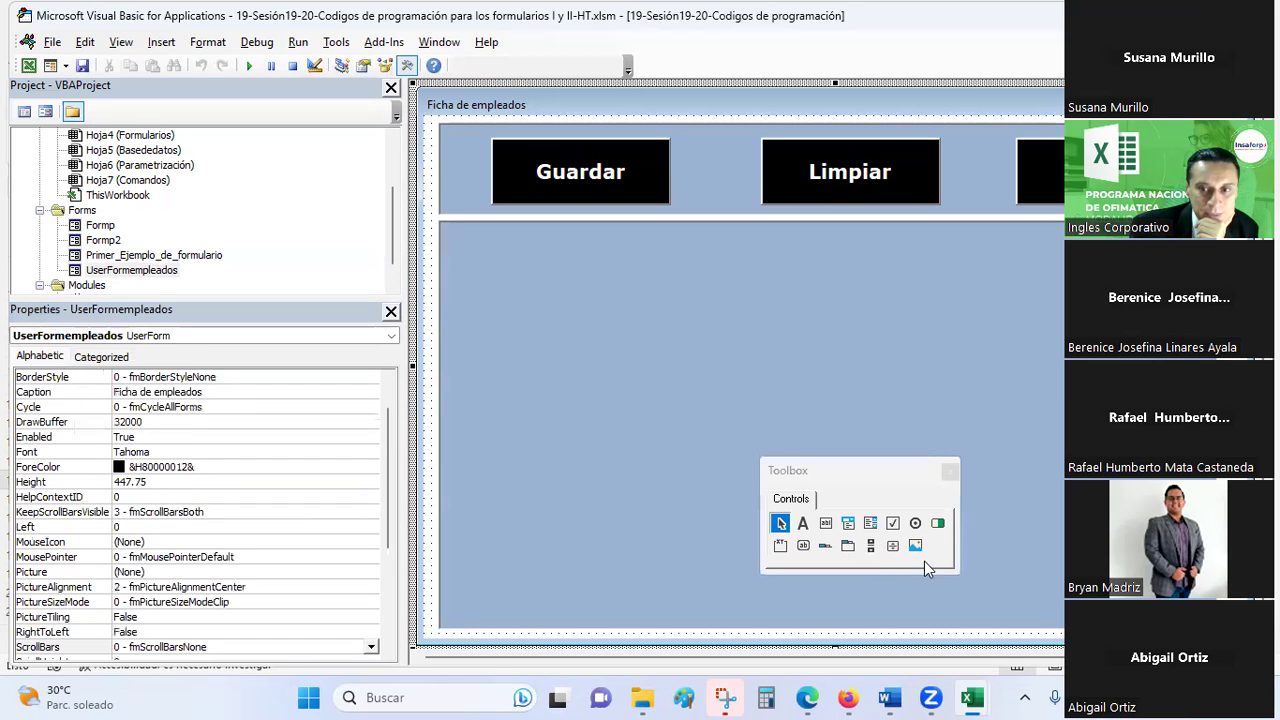
pyautogui.click(913, 548)
pyautogui.moveTo(446, 230)
pyautogui.mouseDown()
pyautogui.moveTo(892, 436)
pyautogui.moveTo(1060, 578)
pyautogui.mouseUp()
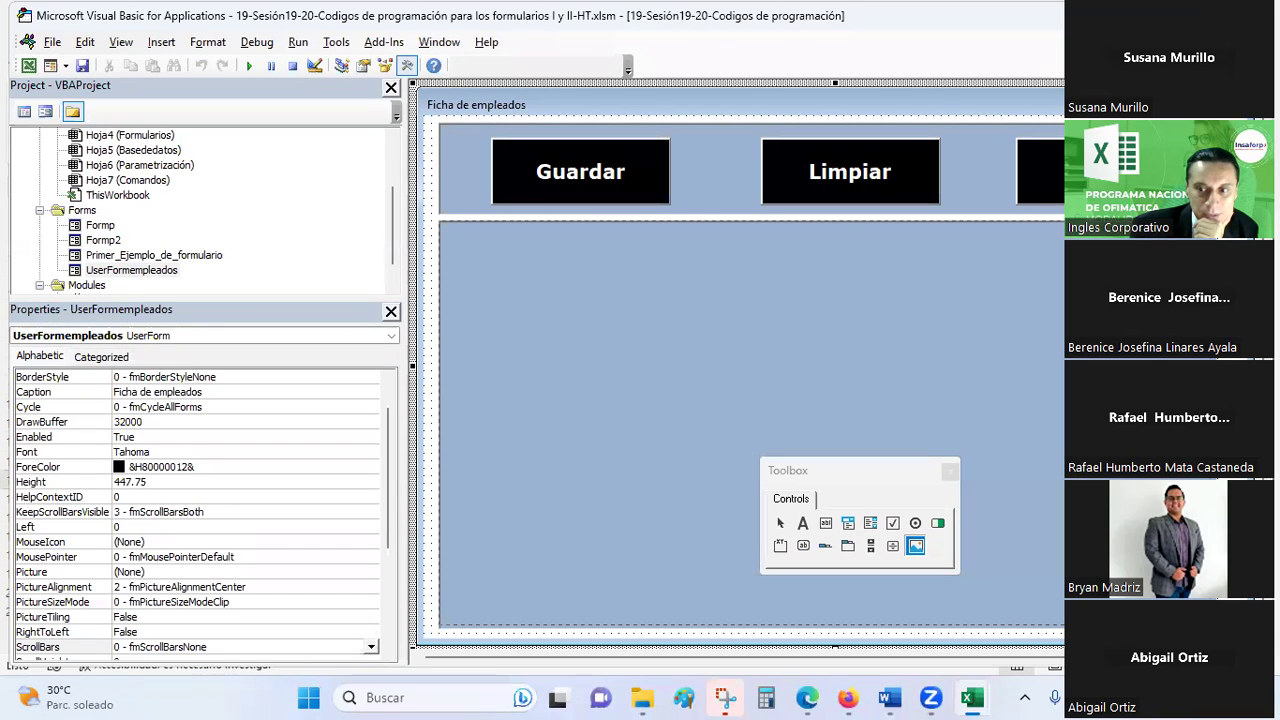
pyautogui.moveTo(1060, 578); pyautogui.dragTo(1063, 628)
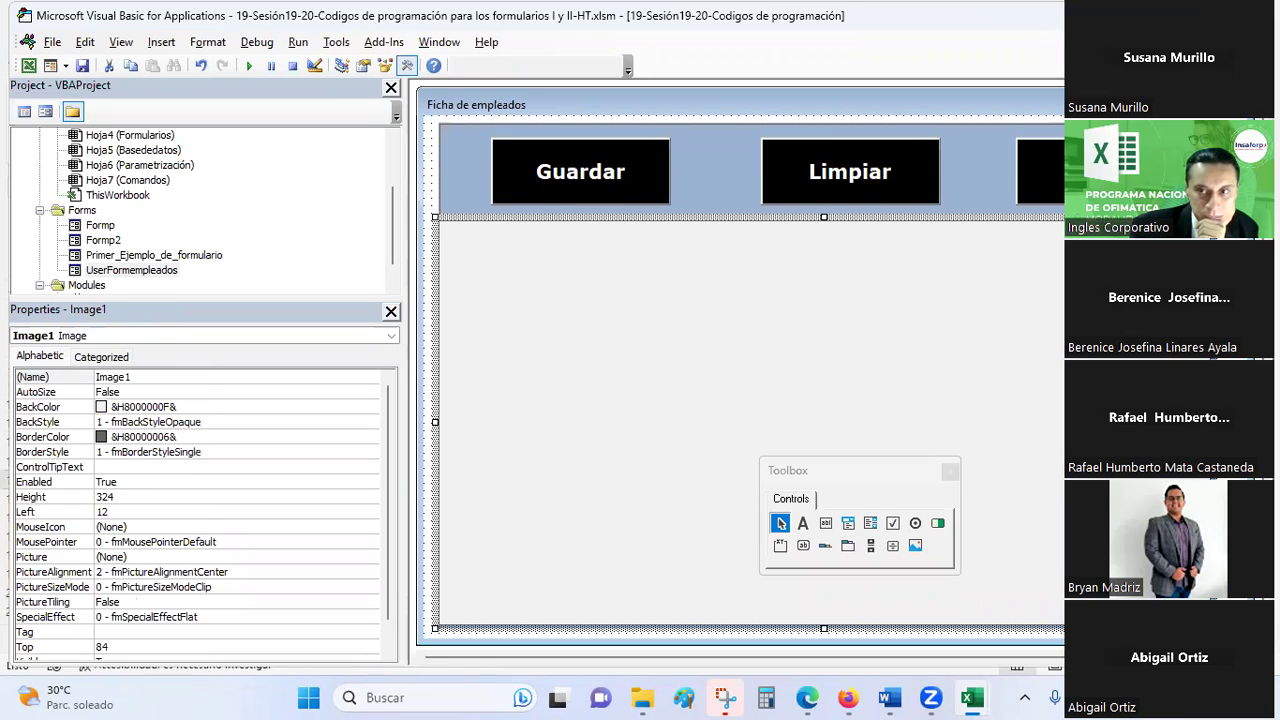
# Send the image behind the other controls and bring the text box in front
pyautogui.rightClick(628, 316)
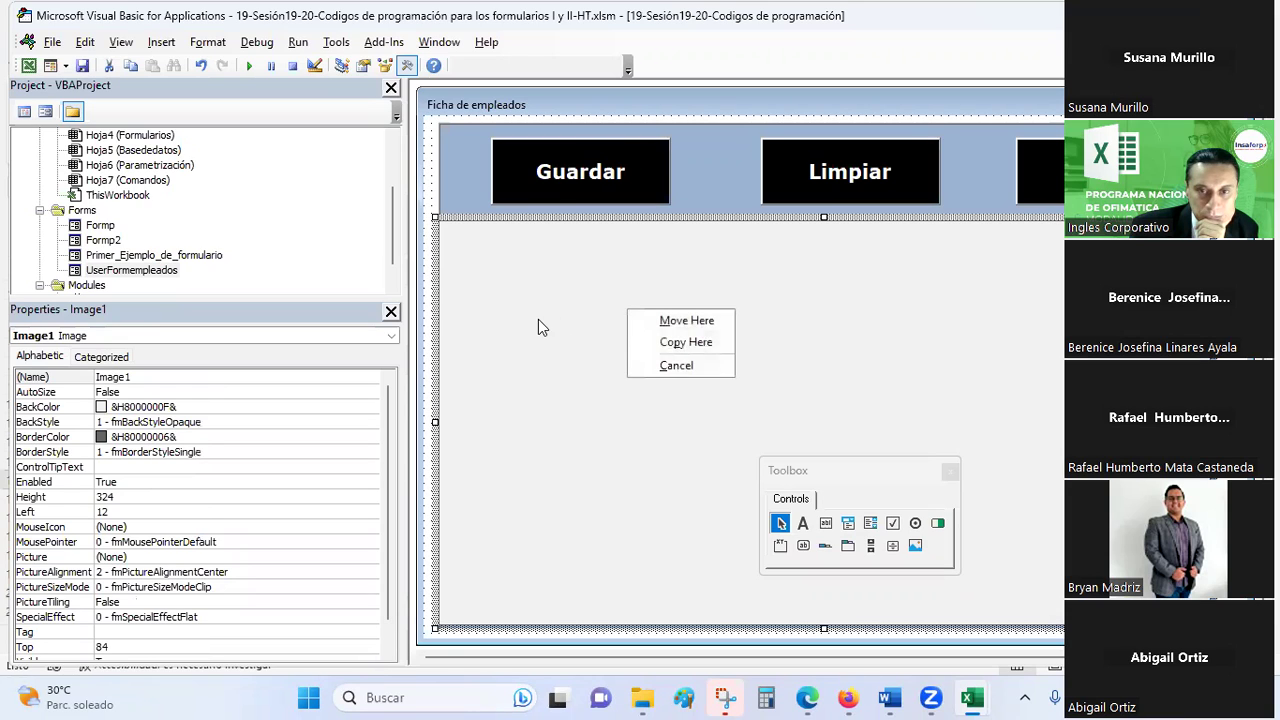
pyautogui.press('Escape')
pyautogui.rightClick(459, 215)
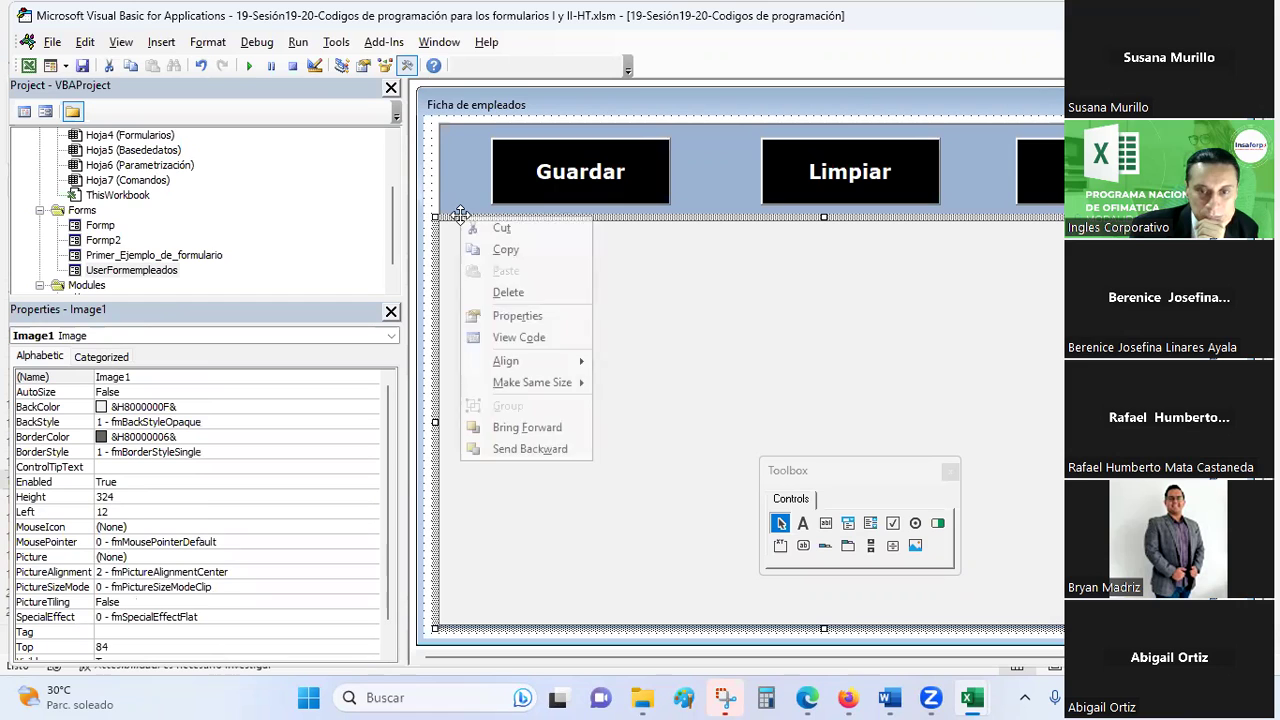
pyautogui.click(521, 452)
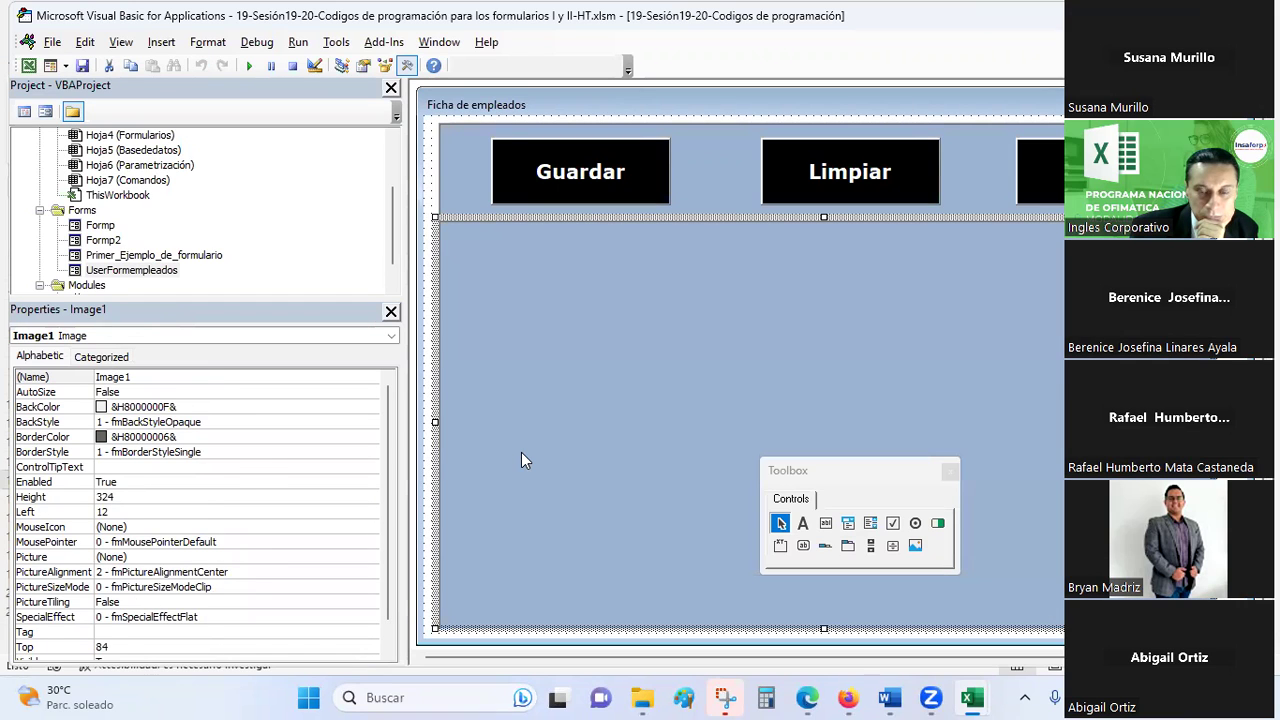
pyautogui.rightClick(521, 452)
pyautogui.click(562, 425)
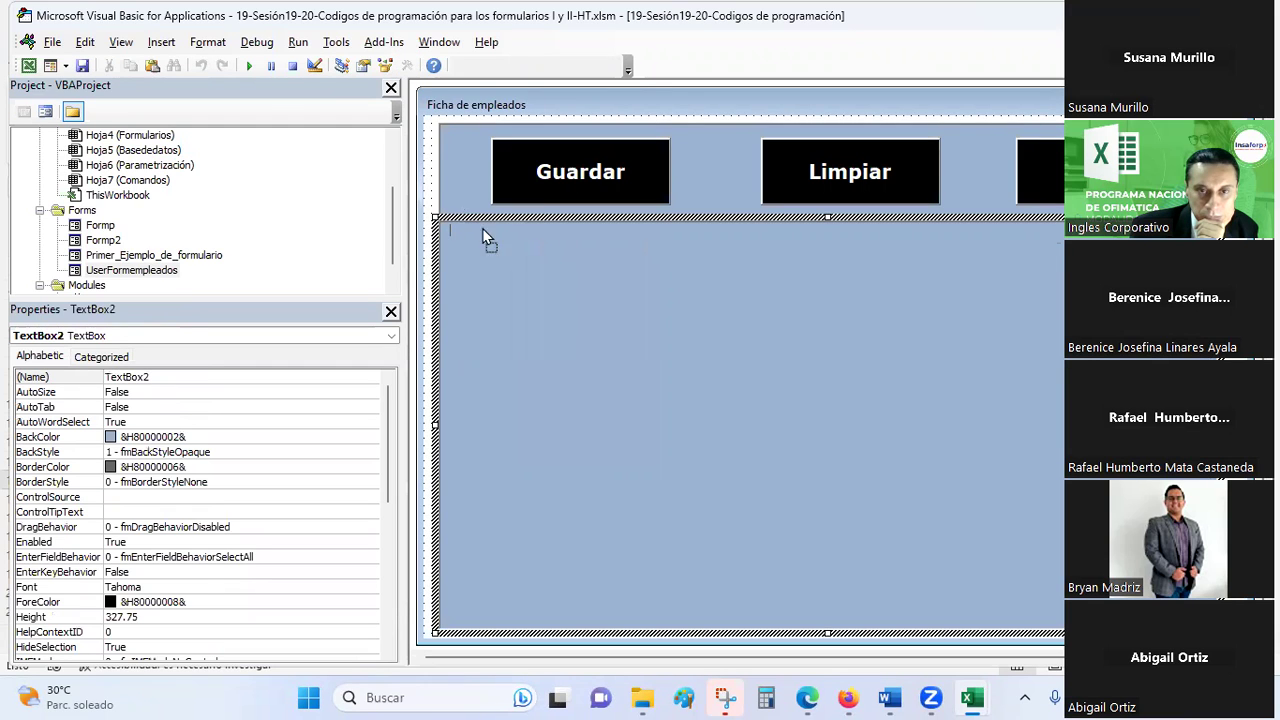
# Pull in the image's top-left corner and shrink the text box to a small box
pyautogui.click(458, 248)
pyautogui.moveTo(436, 216); pyautogui.dragTo(450, 234)
pyautogui.click(544, 338)
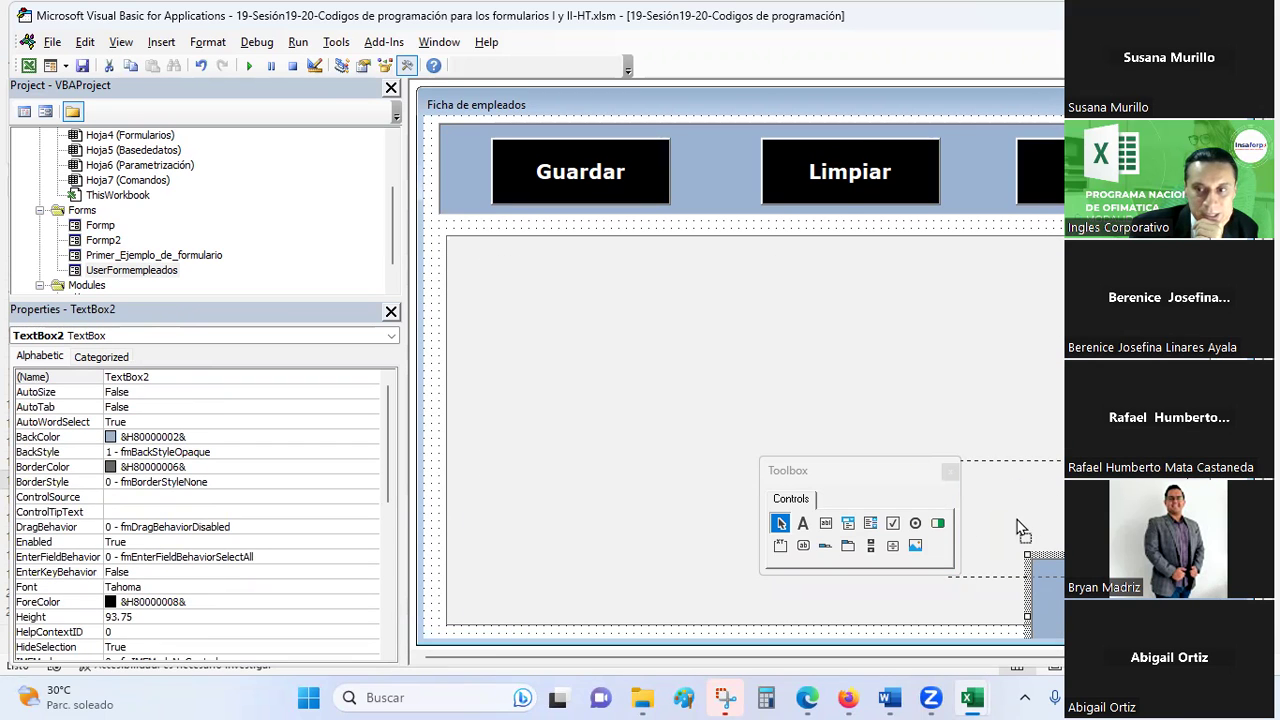
pyautogui.moveTo(1030, 567); pyautogui.dragTo(998, 488)
pyautogui.click(508, 347)
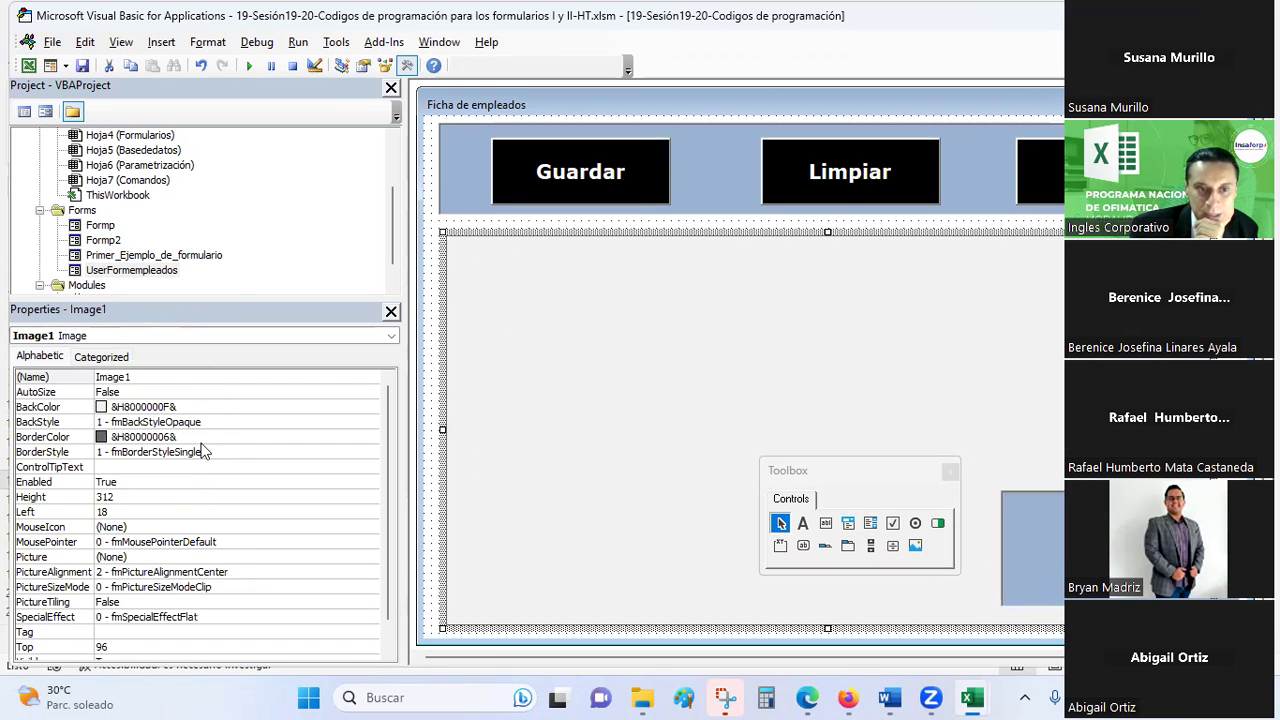
# Load the warehouse photo almacen-operador-3pl.1.15 as Image1's Picture
pyautogui.scroll(-1, 298, 520)
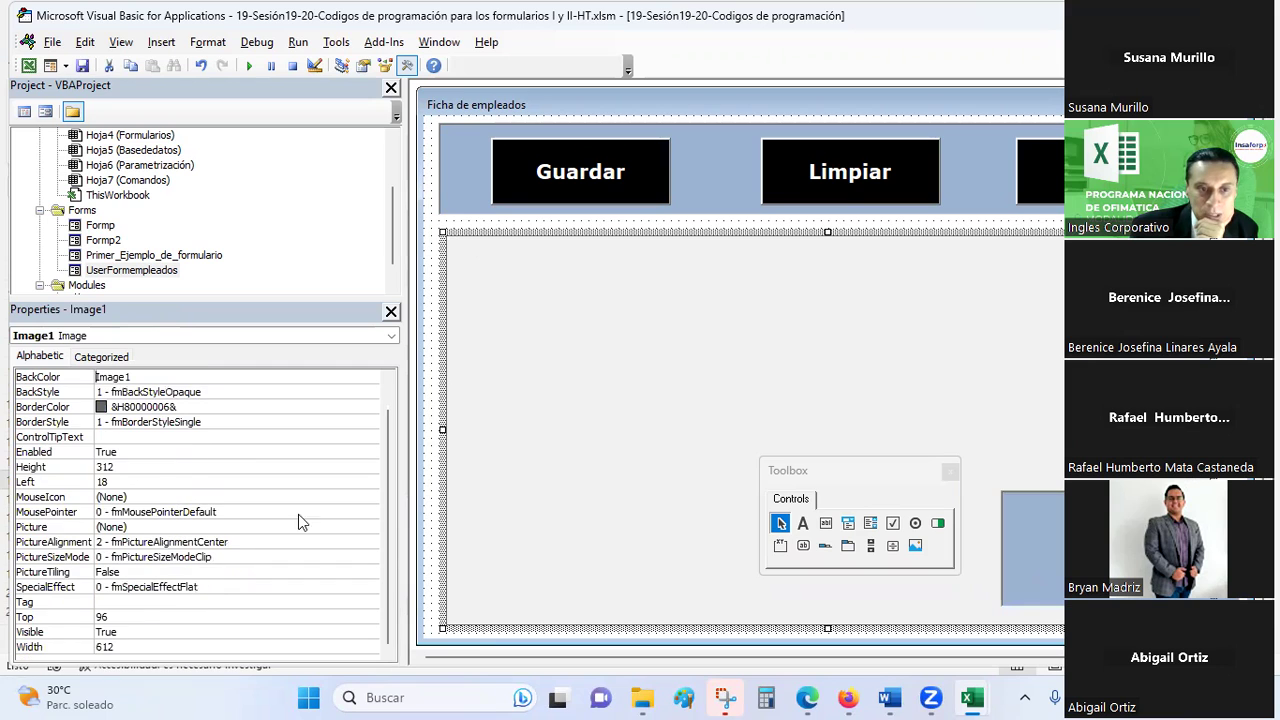
pyautogui.click(57, 527)
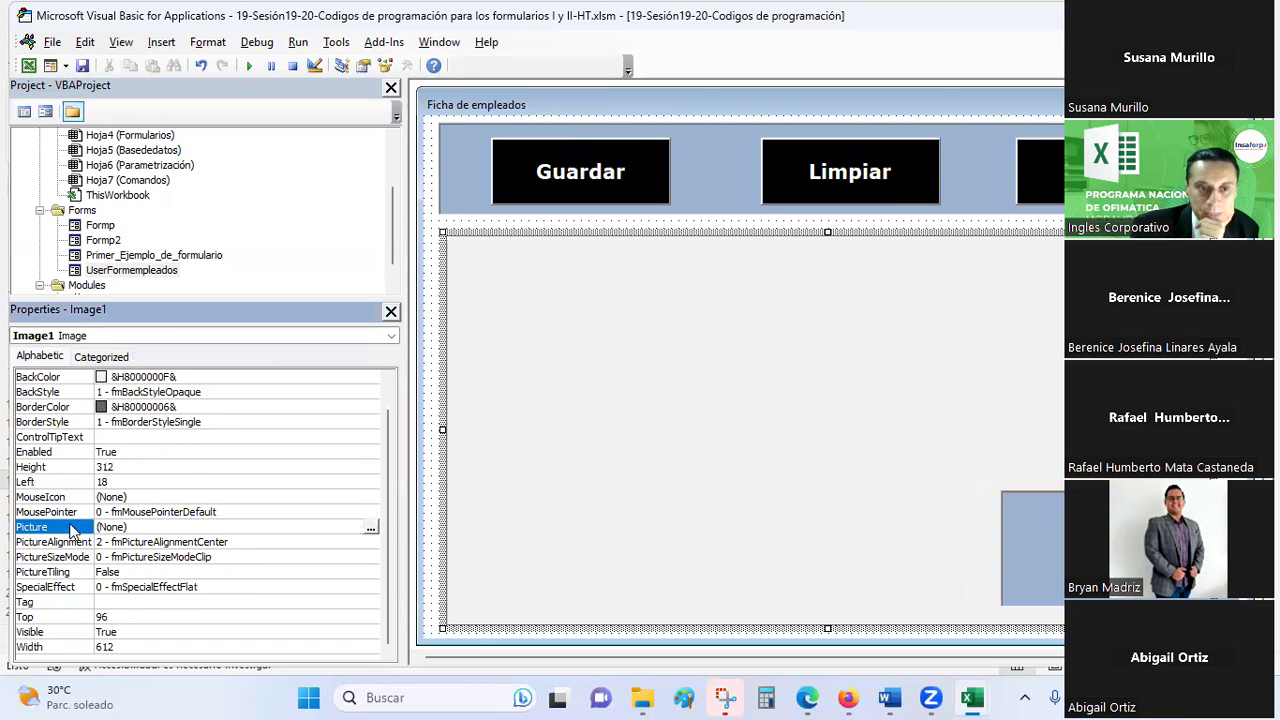
pyautogui.click(370, 530)
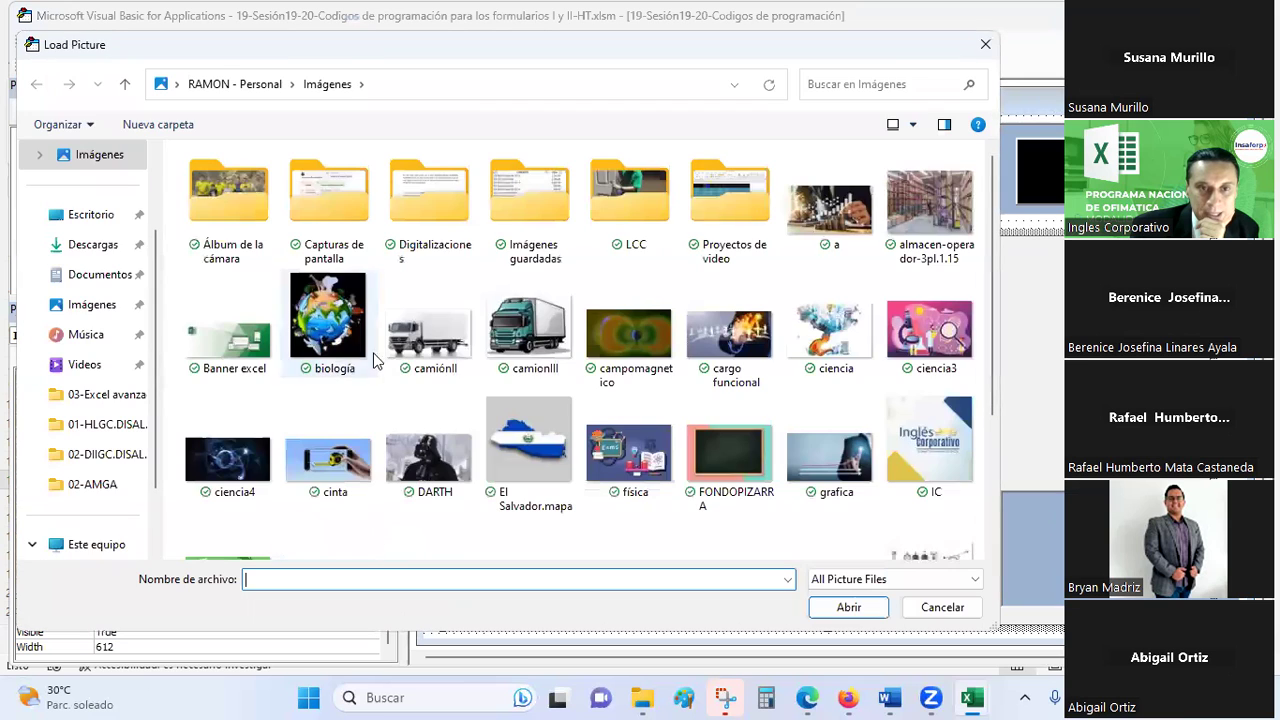
pyautogui.doubleClick(731, 341)
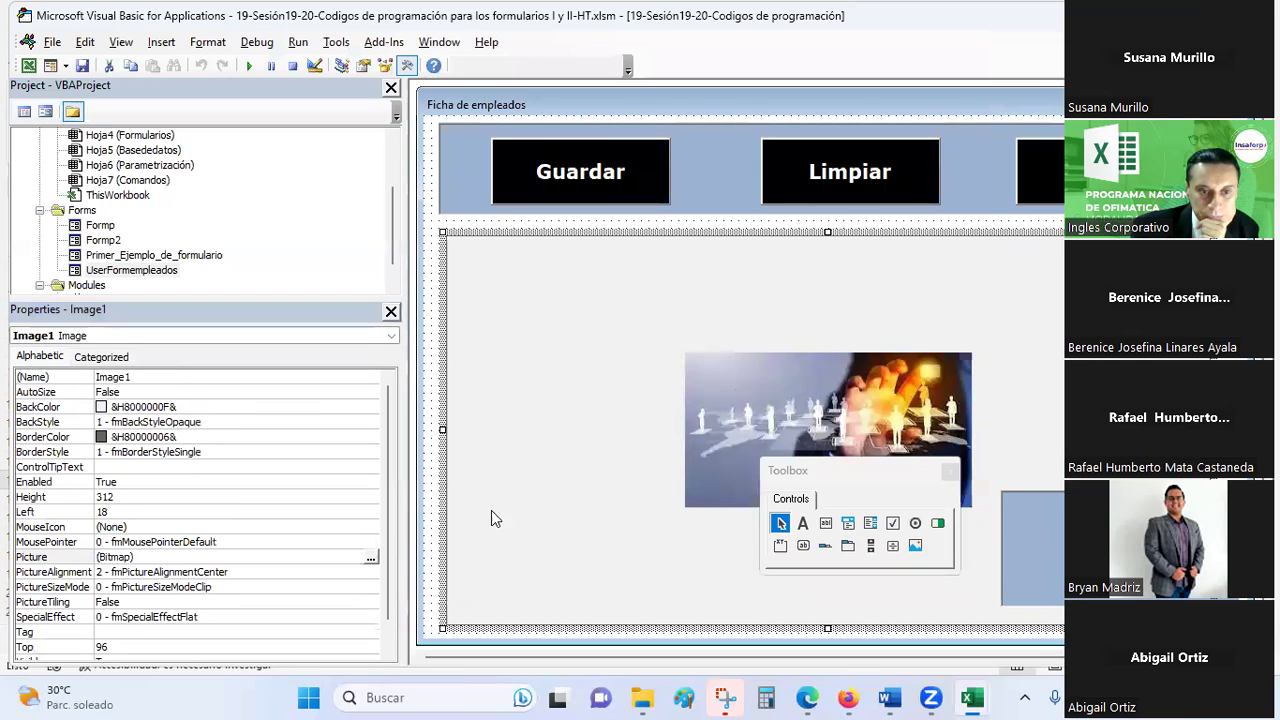
pyautogui.click(370, 563)
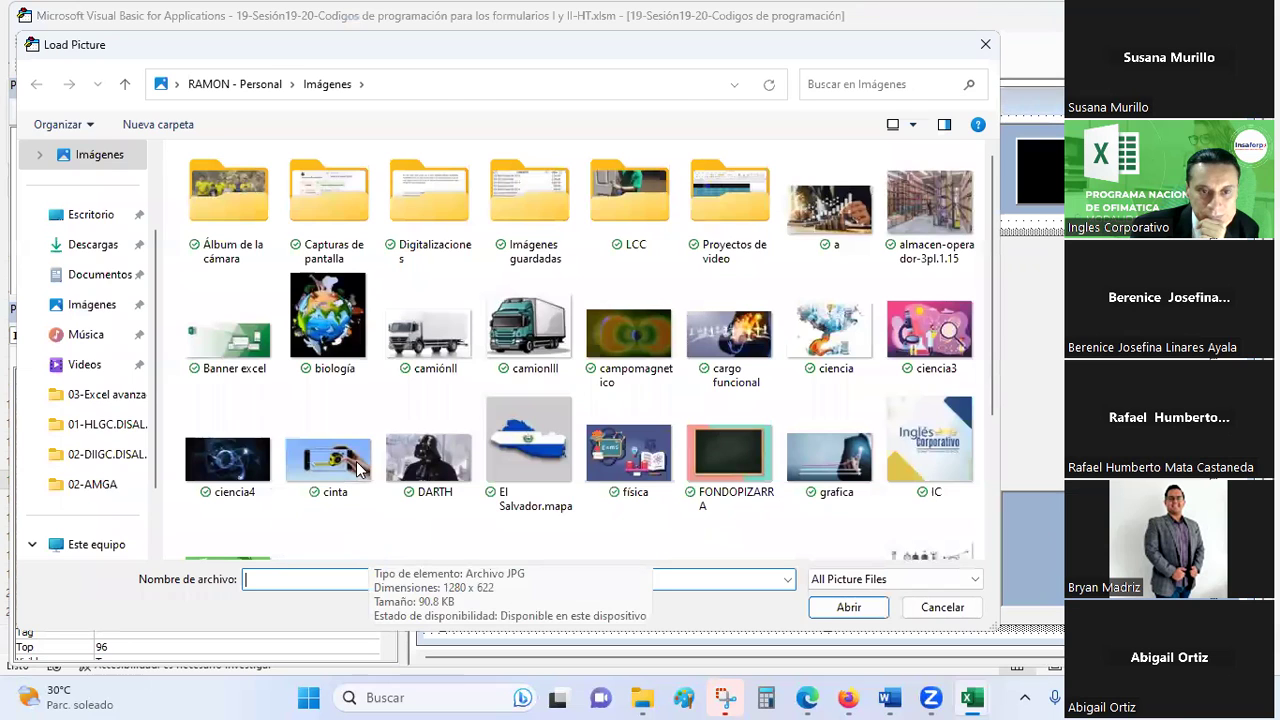
pyautogui.doubleClick(911, 201)
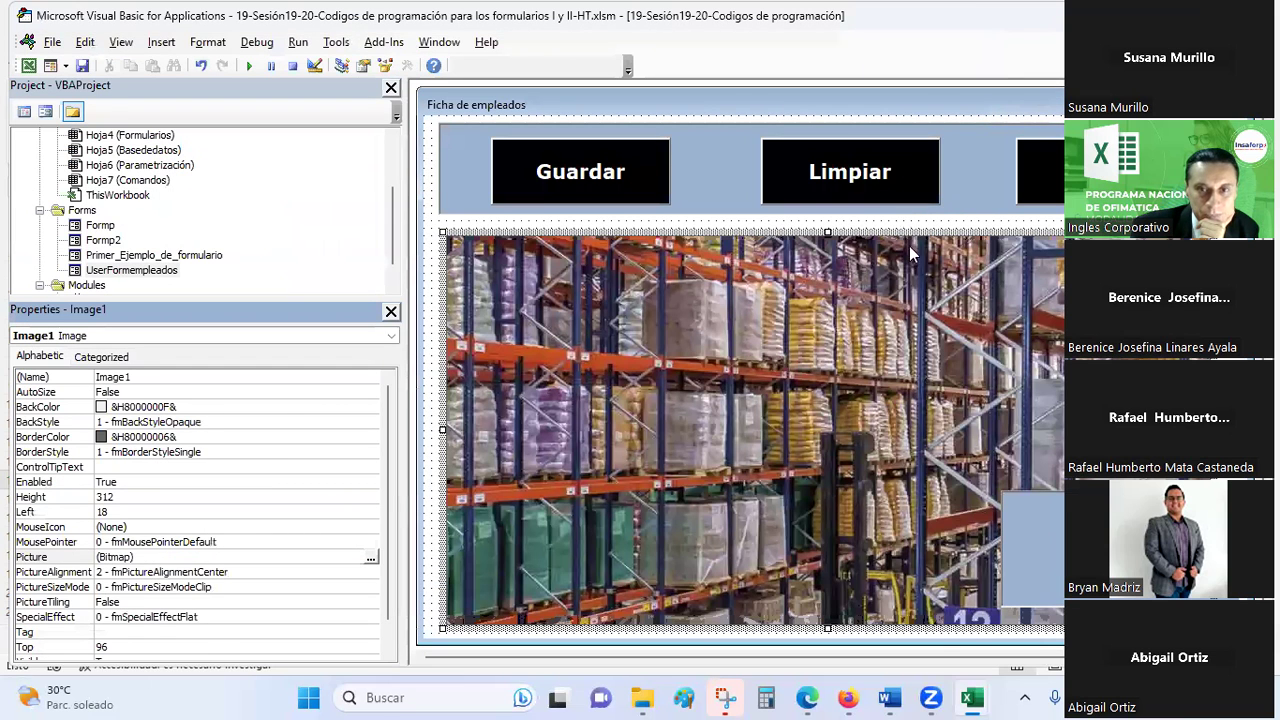
pyautogui.click(800, 218)
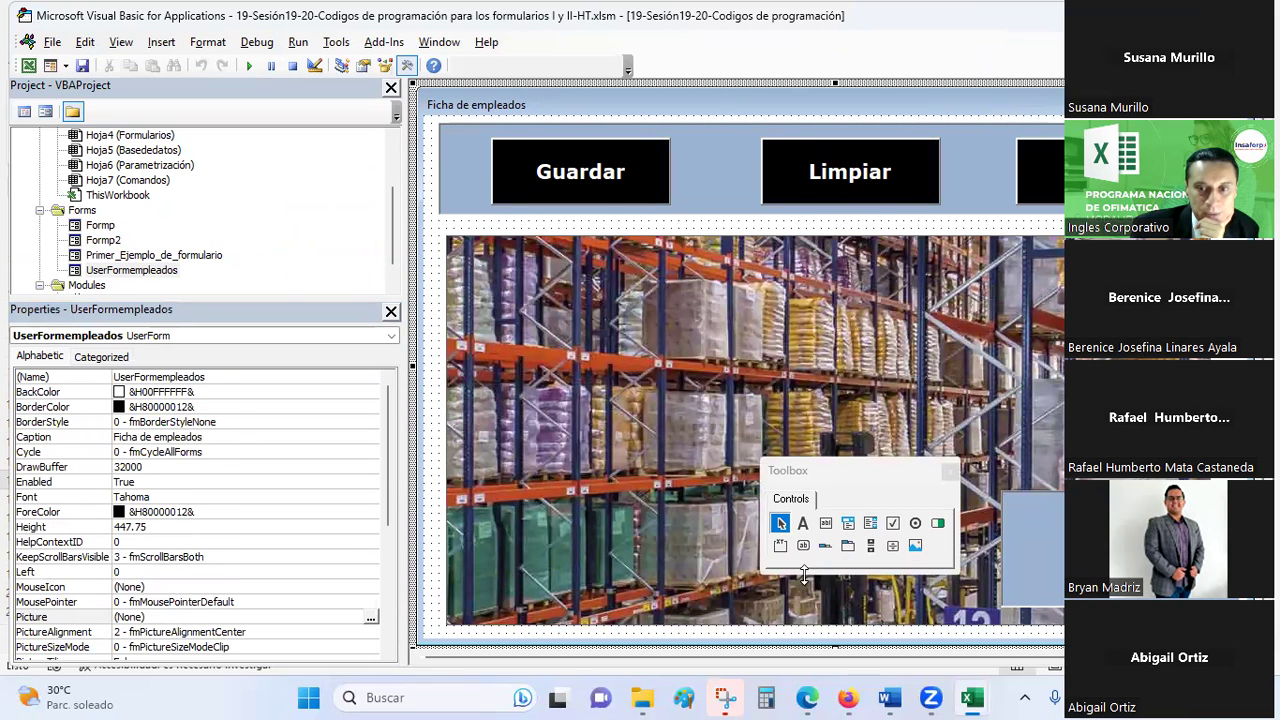
# Draw a command button at the photo's top-left, then delete it
pyautogui.click(796, 552)
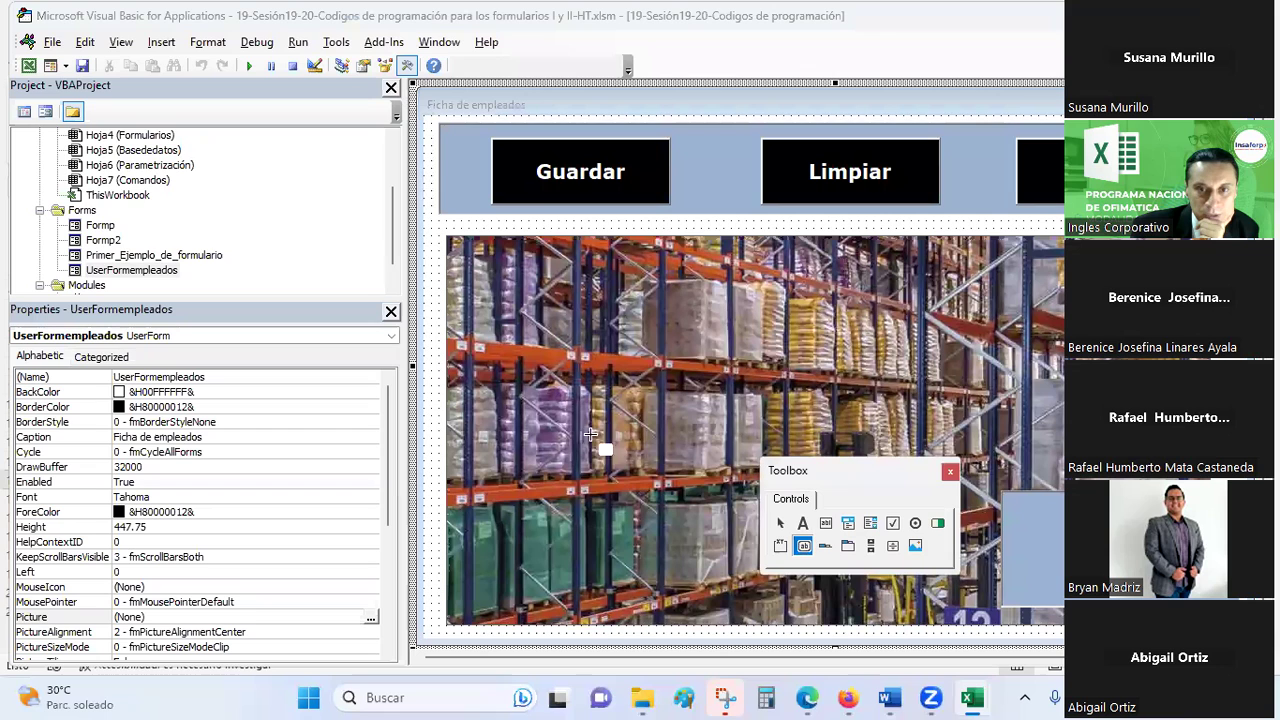
pyautogui.moveTo(468, 250); pyautogui.dragTo(681, 312)
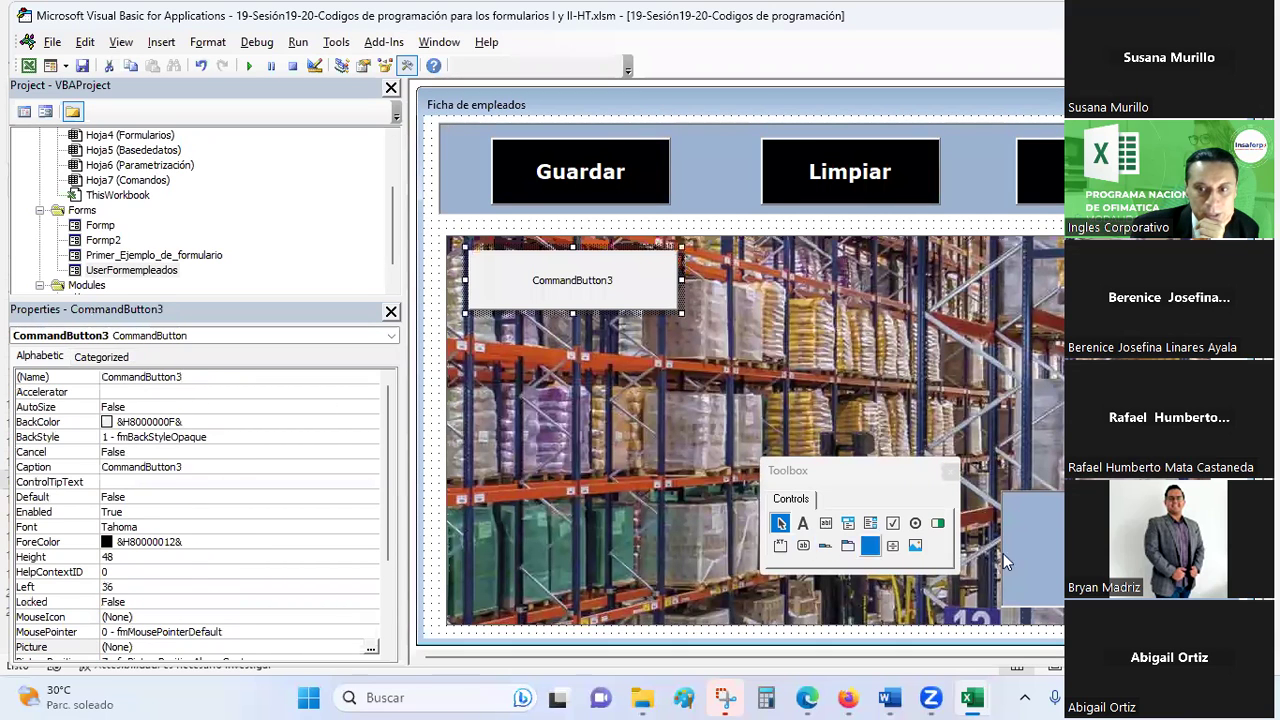
pyautogui.click(1055, 538)
pyautogui.click(740, 222)
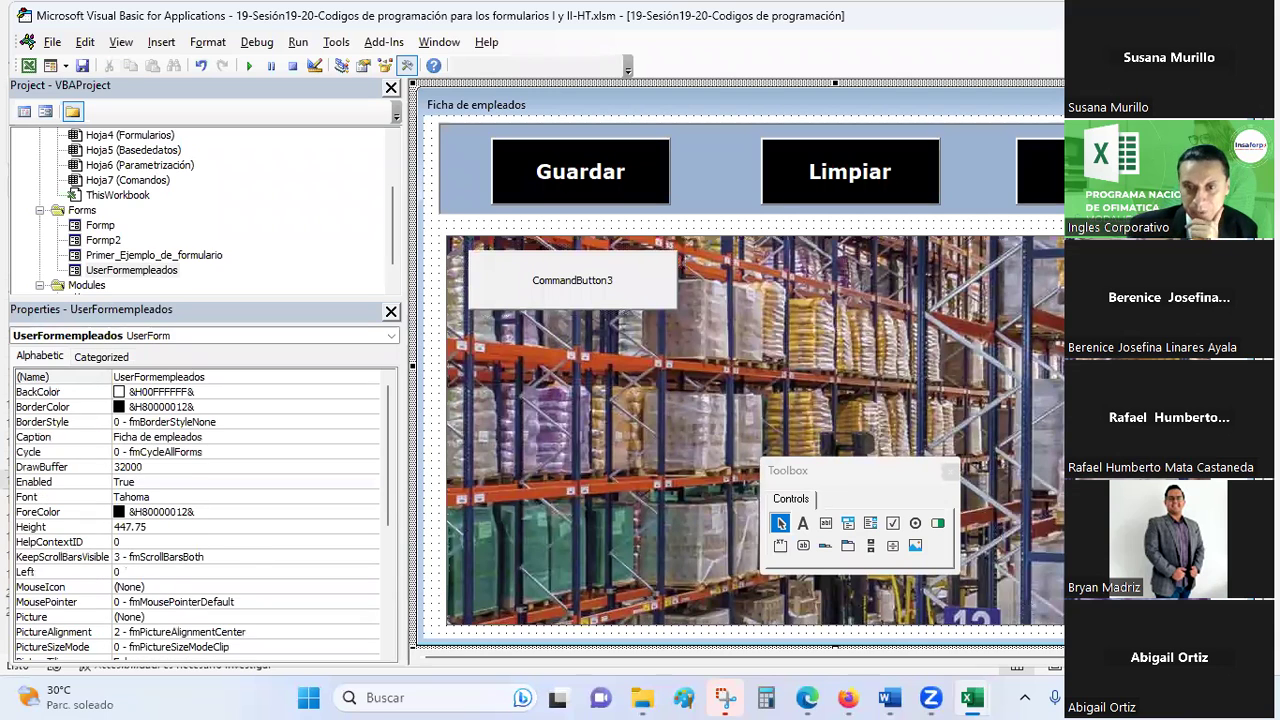
pyautogui.click(608, 300)
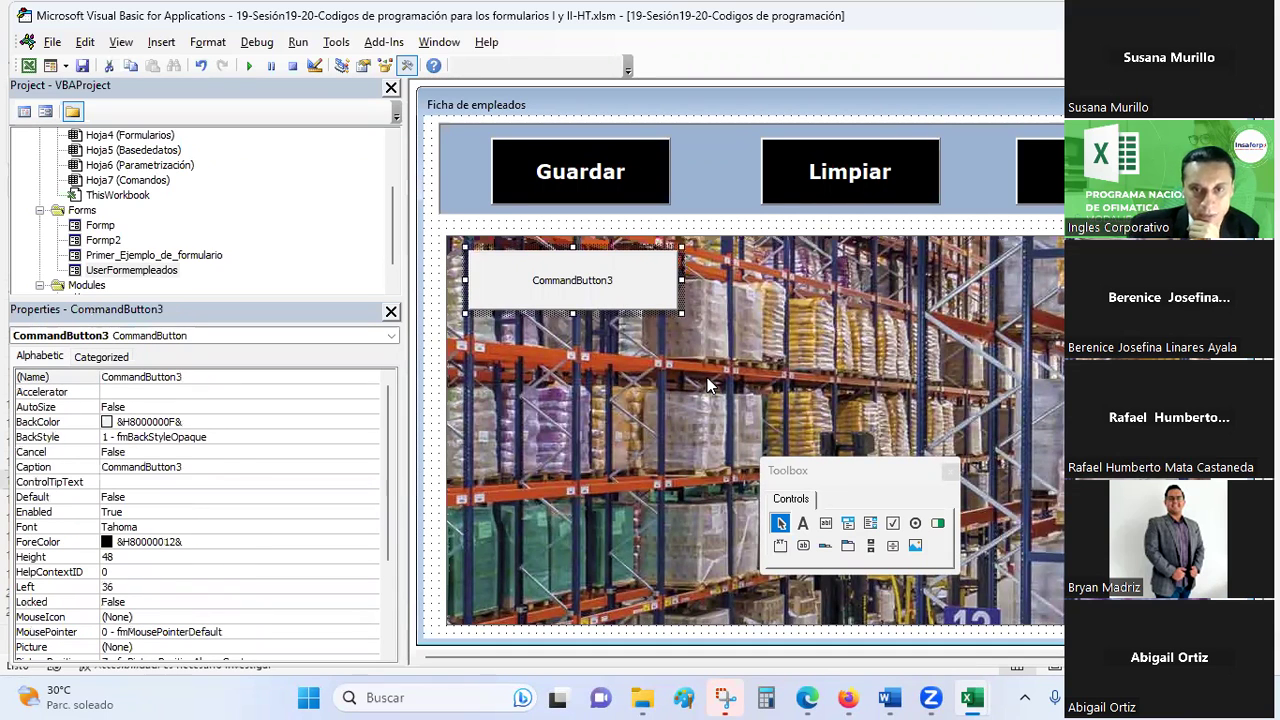
pyautogui.press('Delete')
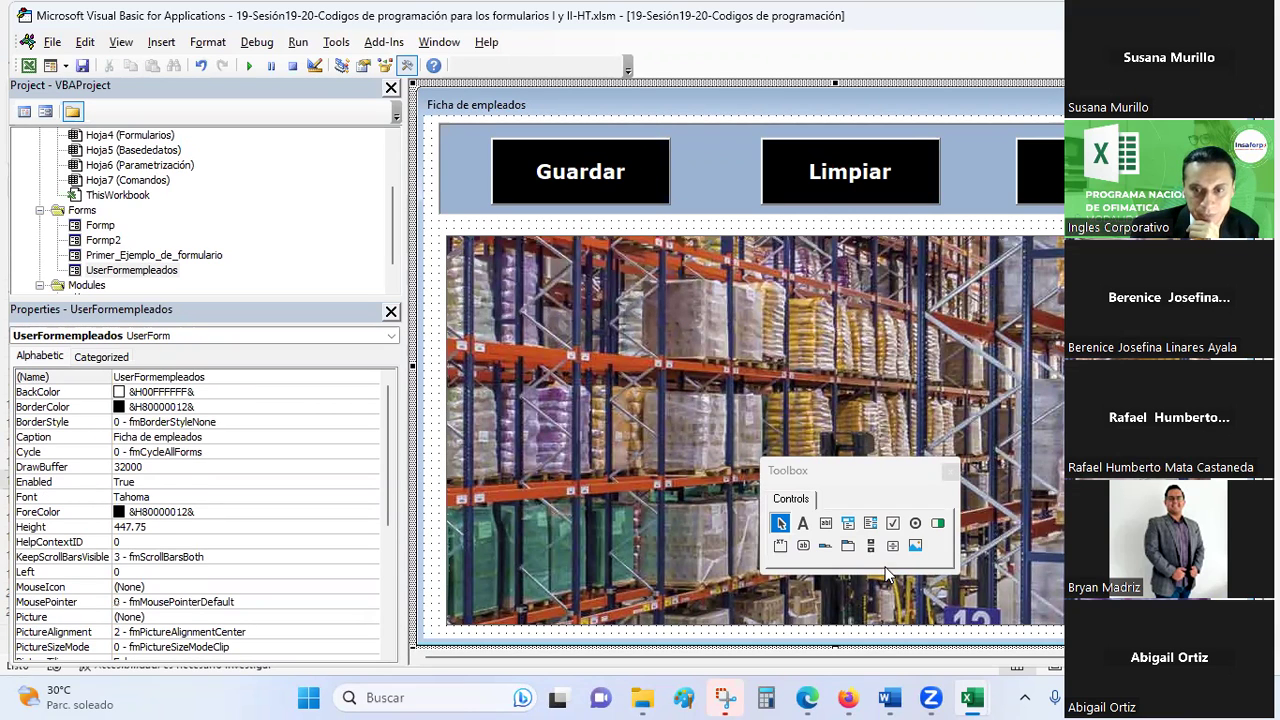
# Draw Label1 at the photo's top-left corner and test-run the form
pyautogui.click(803, 523)
pyautogui.moveTo(472, 250); pyautogui.dragTo(688, 297)
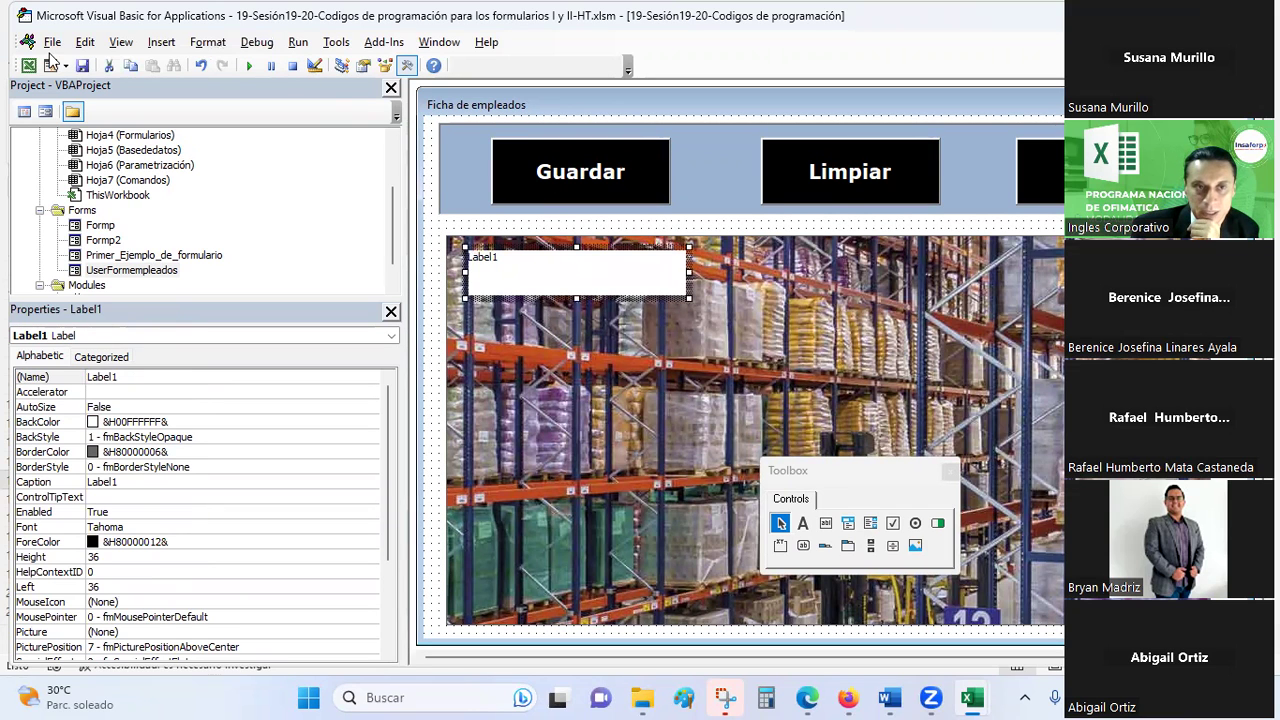
pyautogui.click(249, 66)
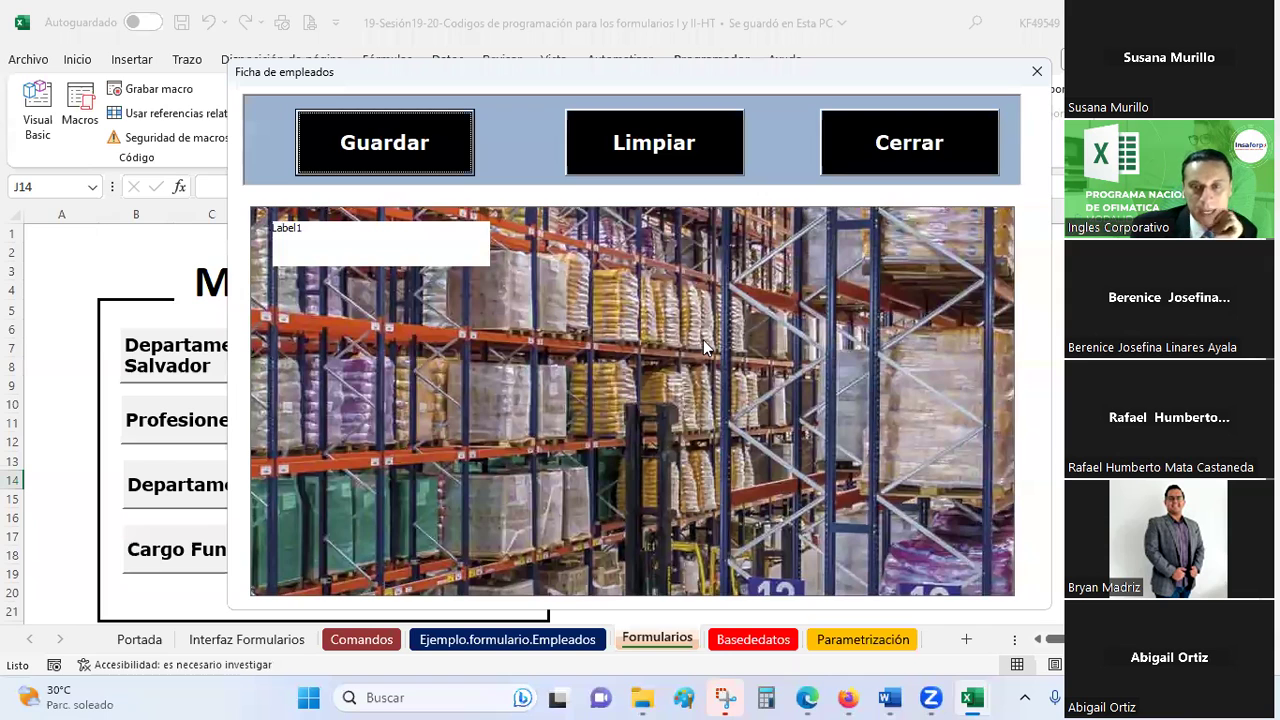
pyautogui.click(1040, 72)
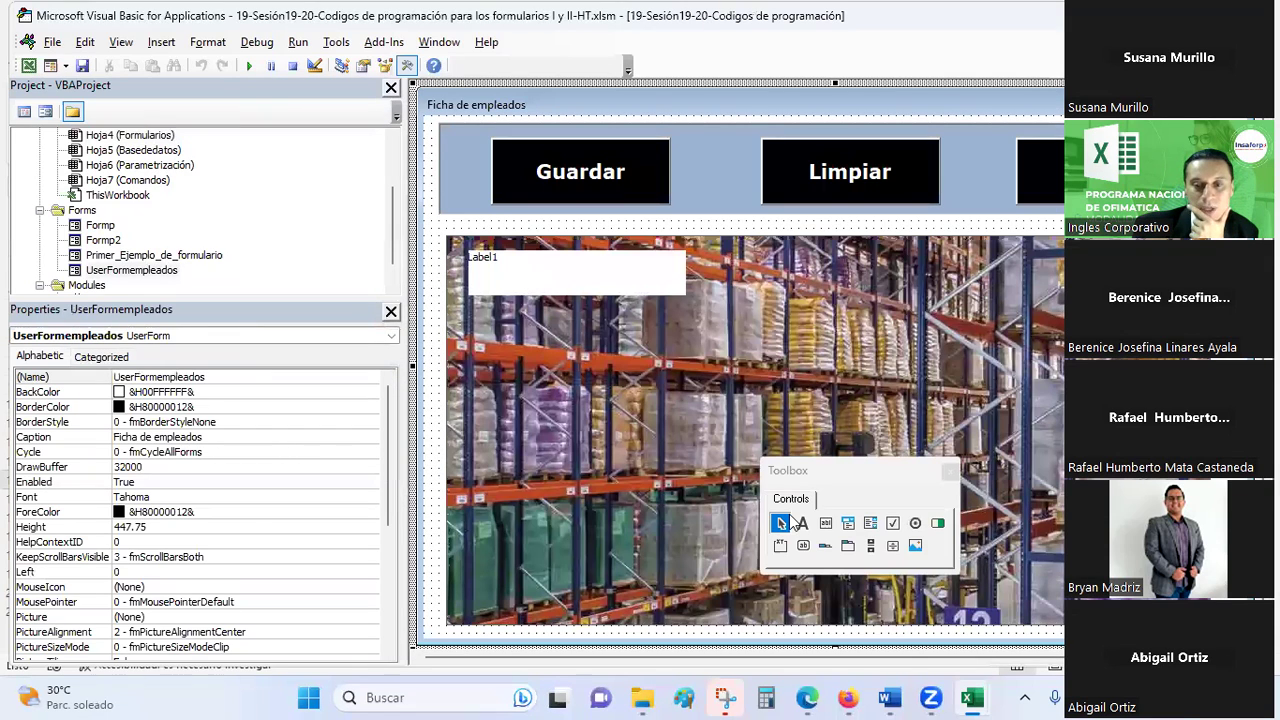
# Inspect the Basededatos headers from Status, selecting B5:E6, then return to VBA with Alt+F11
pyautogui.moveTo(972, 697)
pyautogui.click(875, 639)
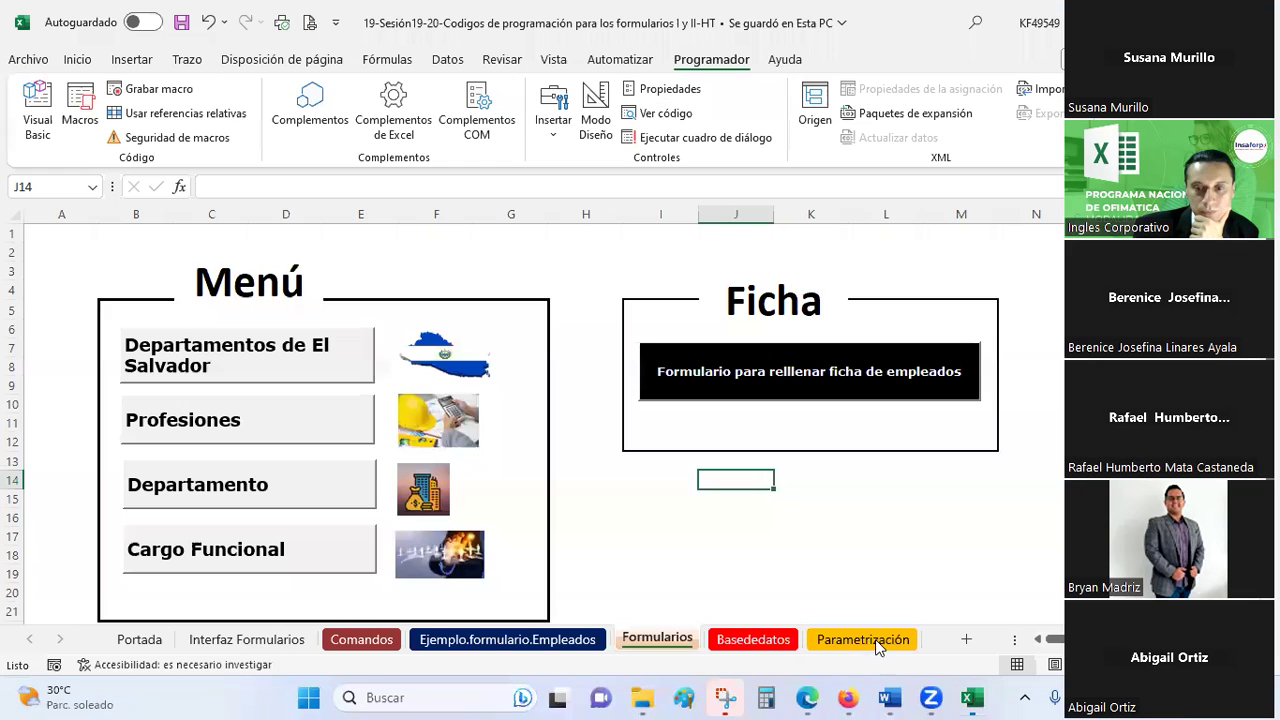
pyautogui.click(752, 639)
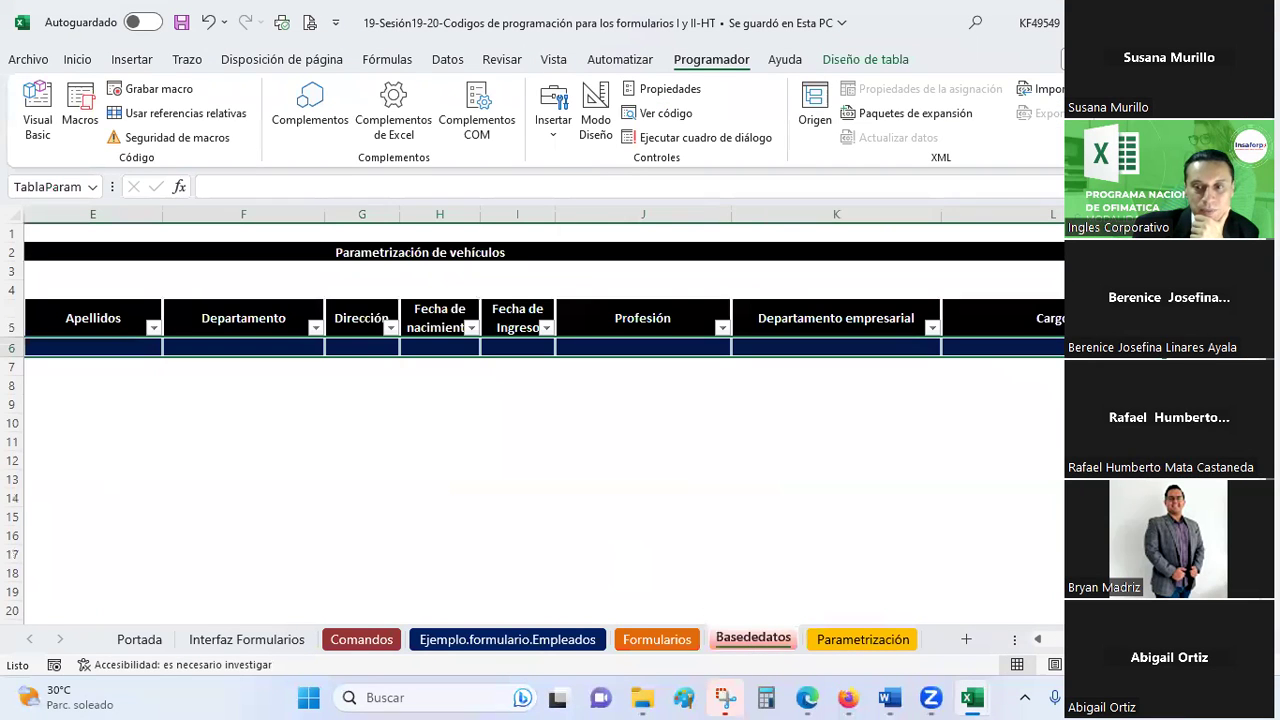
pyautogui.hscroll(-3, 173, 389)
pyautogui.moveTo(89, 317); pyautogui.dragTo(1060, 318)
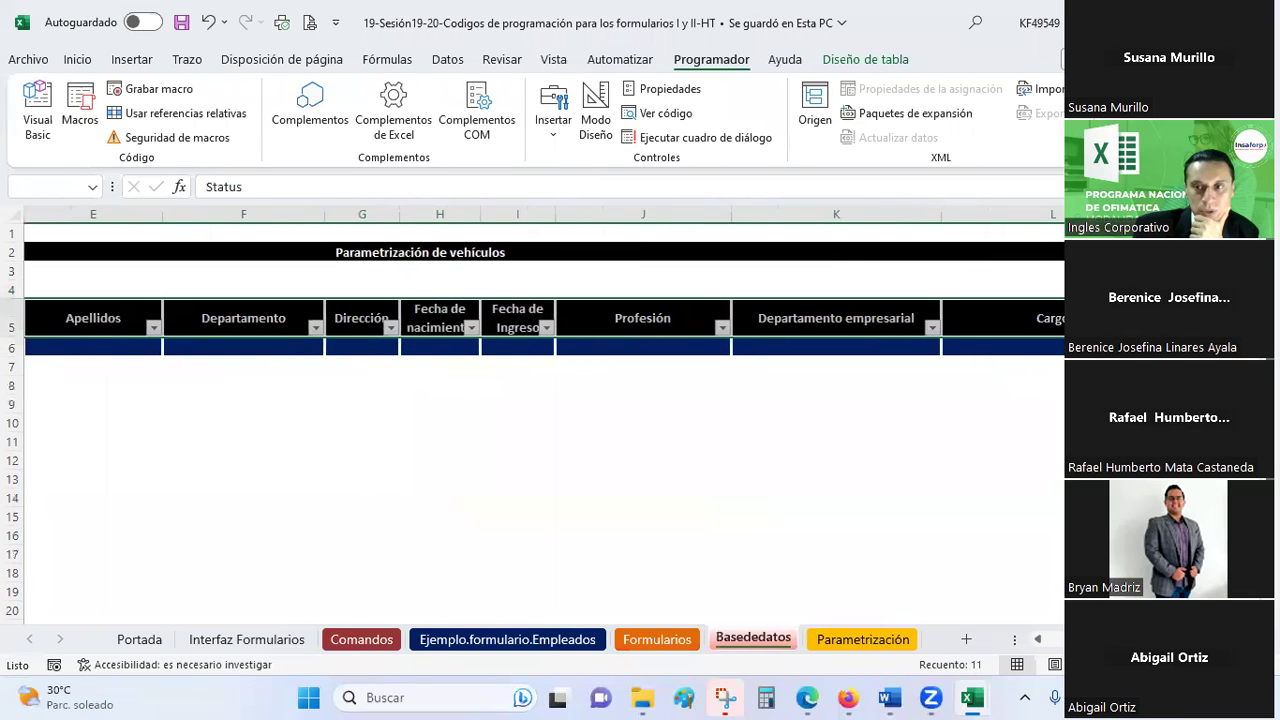
pyautogui.hscroll(-3, 540, 420)
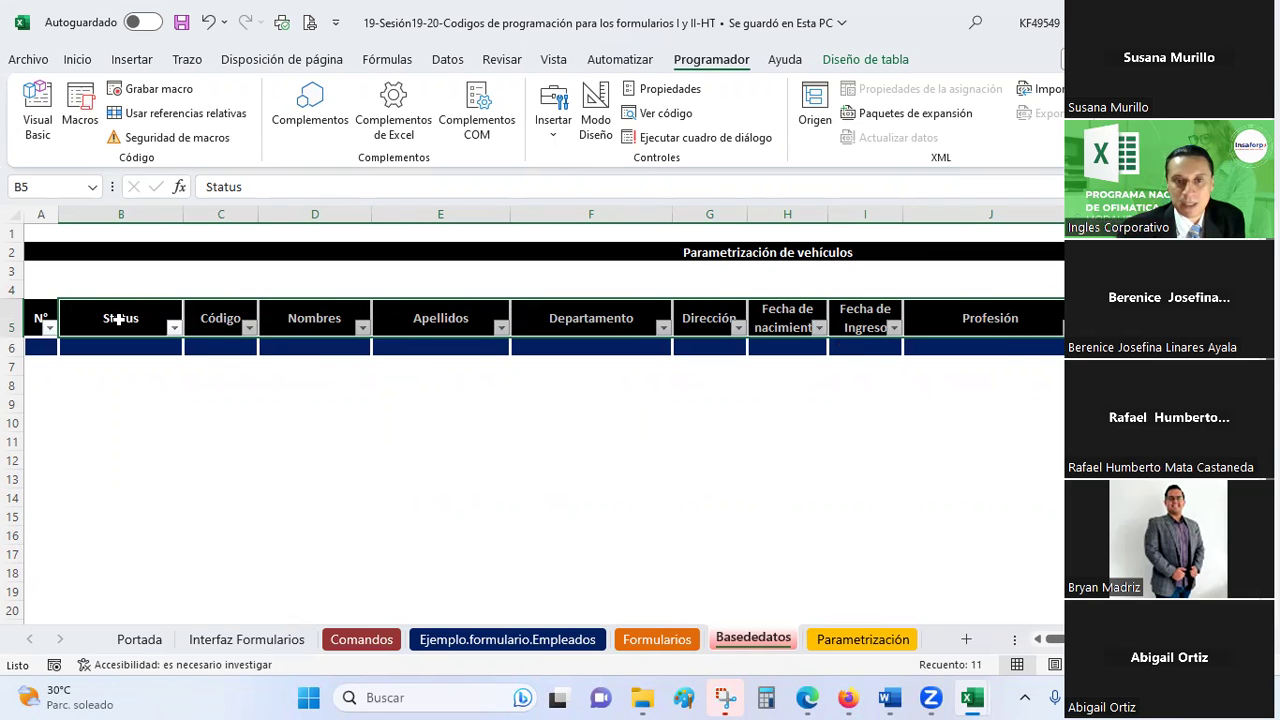
pyautogui.moveTo(124, 320); pyautogui.dragTo(456, 335)
pyautogui.hotkey('alt', 'F11')
# Caption Label1 'Status' and give it a black background from the palette
pyautogui.click(643, 271)
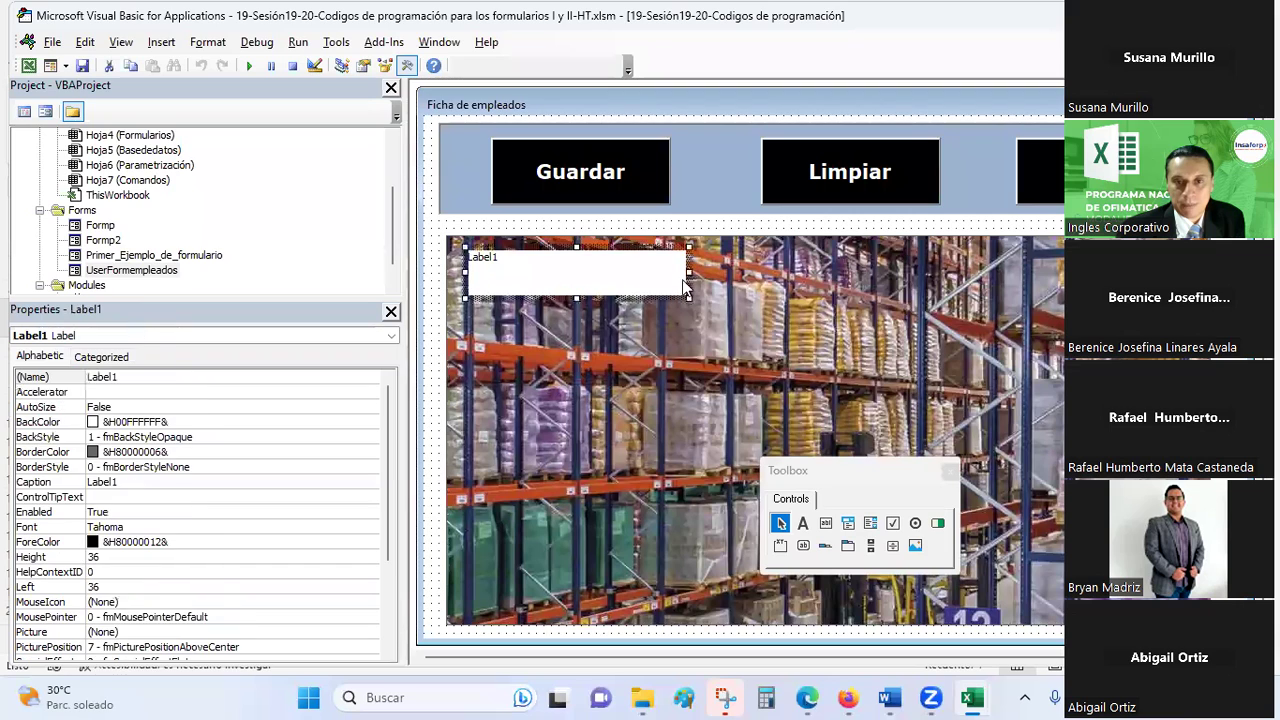
pyautogui.hotkey('alt', 'F11')
pyautogui.hotkey('alt', 'F11')
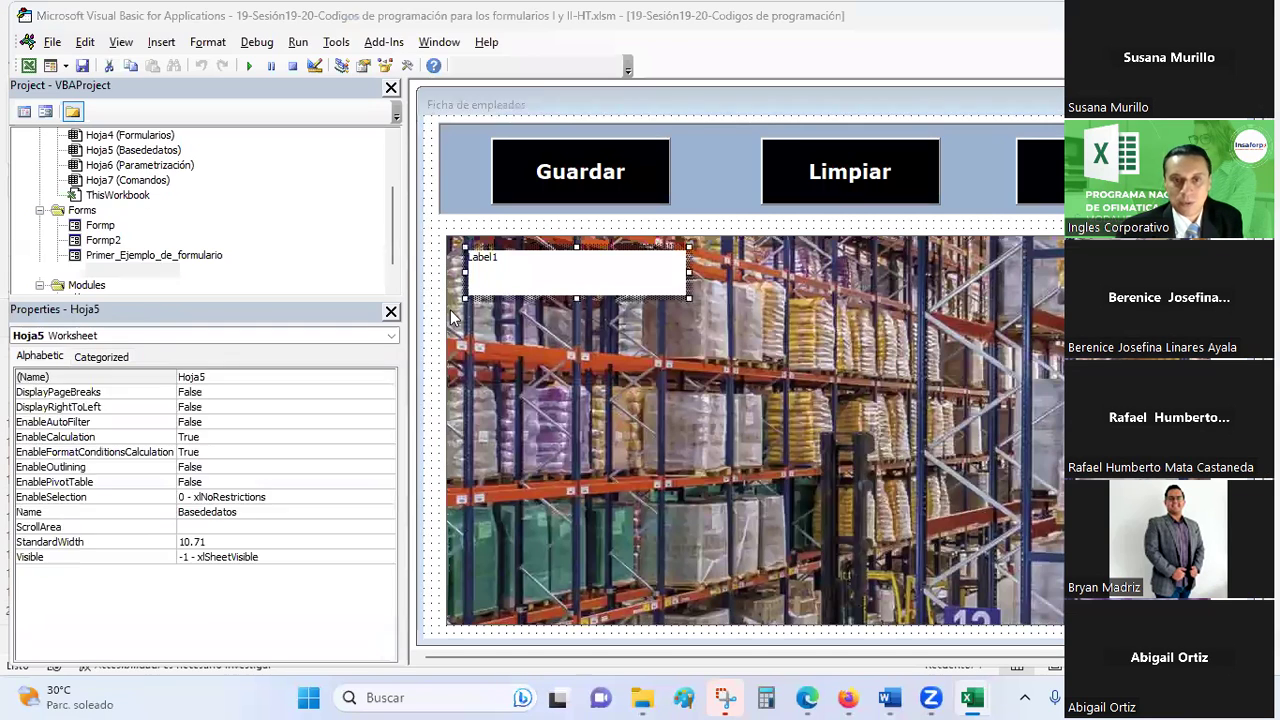
pyautogui.click(485, 259)
pyautogui.doubleClick(504, 259)
pyautogui.write('sTAT')
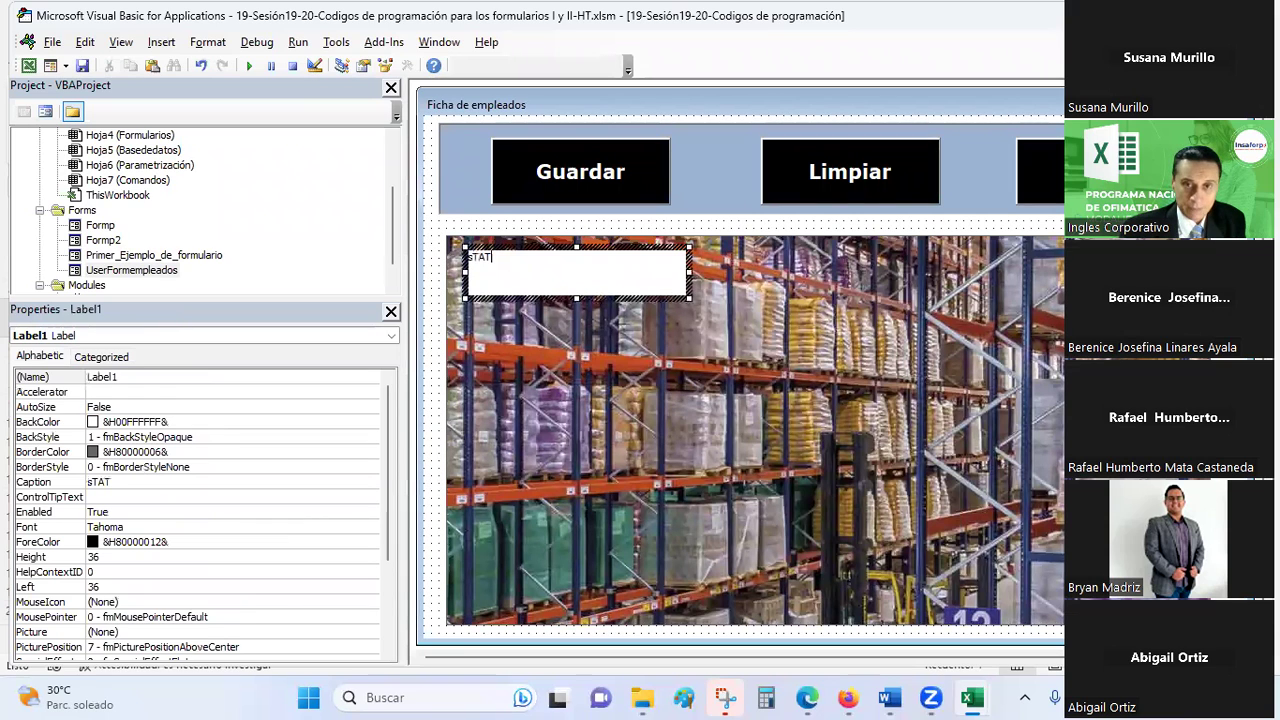
pyautogui.press('BackSpace')
pyautogui.write('Status')
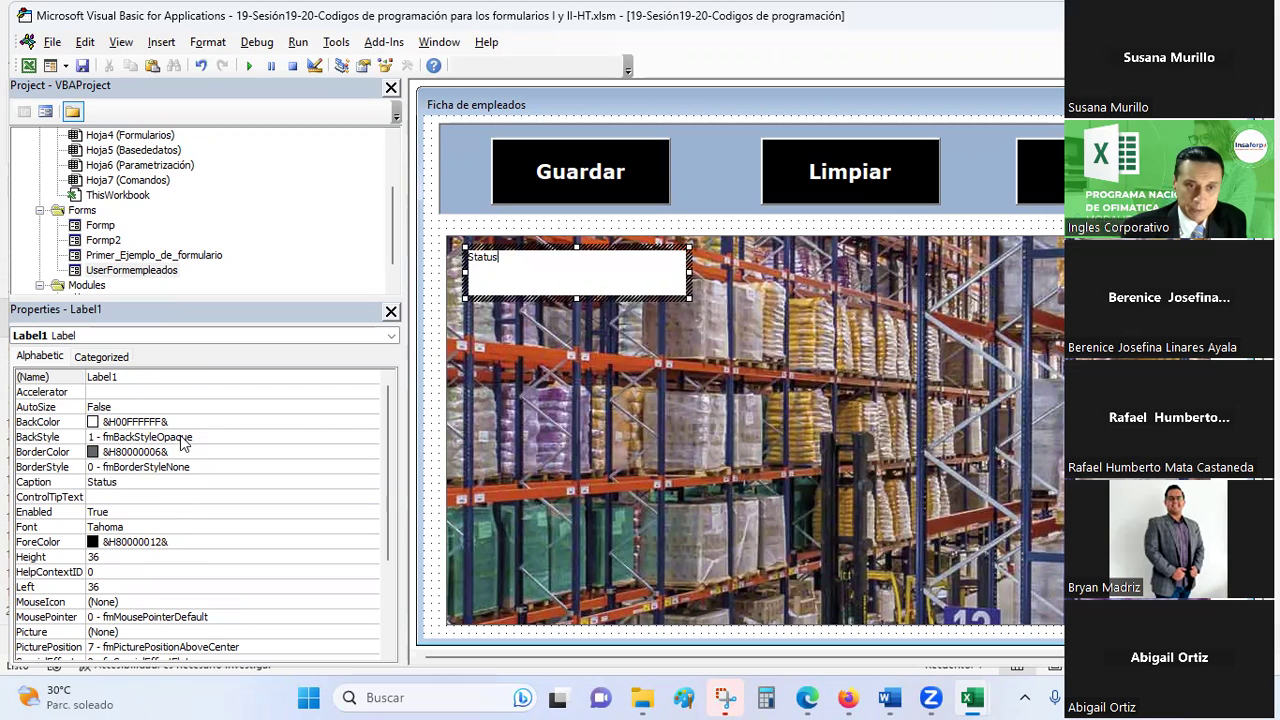
pyautogui.click(190, 422)
pyautogui.click(370, 423)
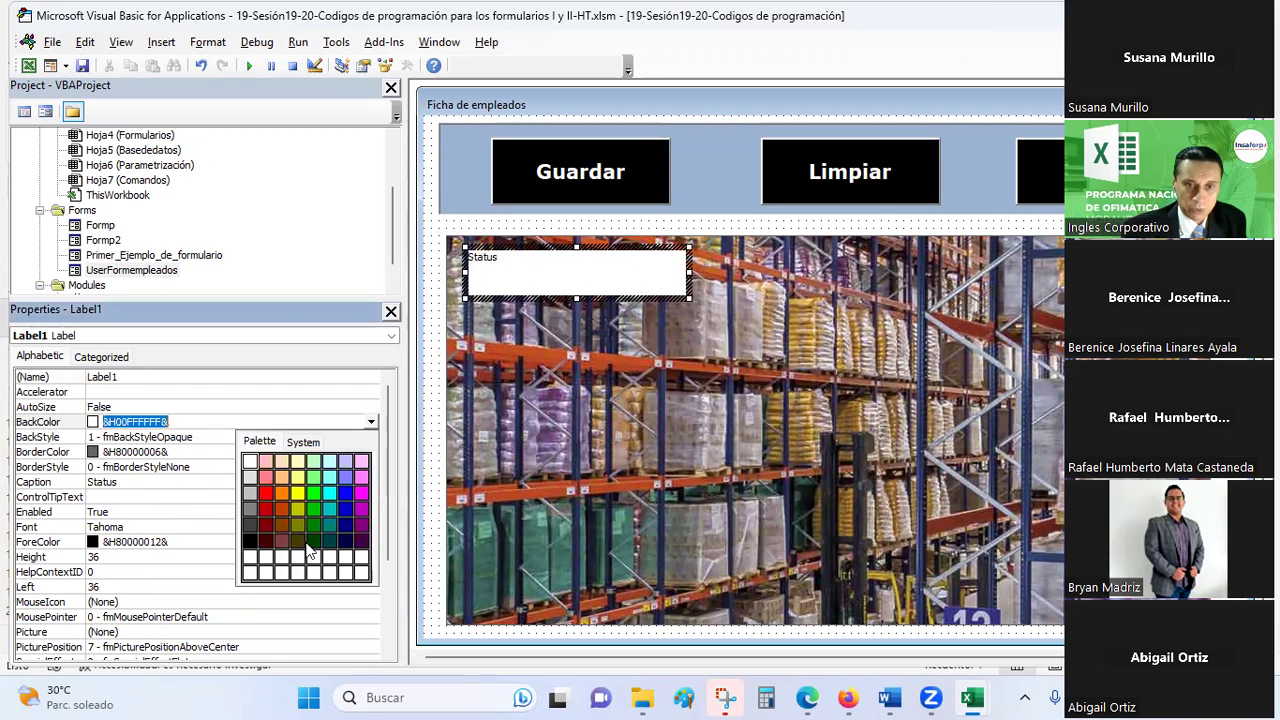
pyautogui.click(252, 548)
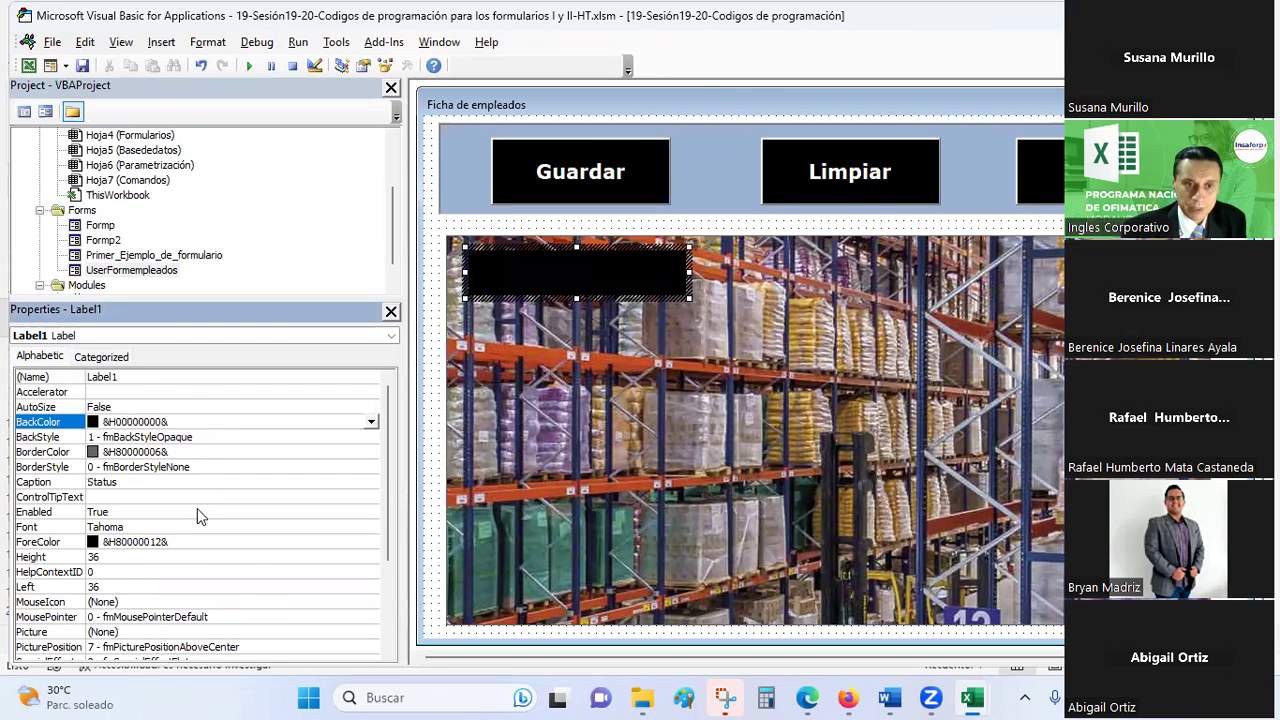
# Set the Status label font to Verdana Bold and its text colour to white
pyautogui.click(126, 527)
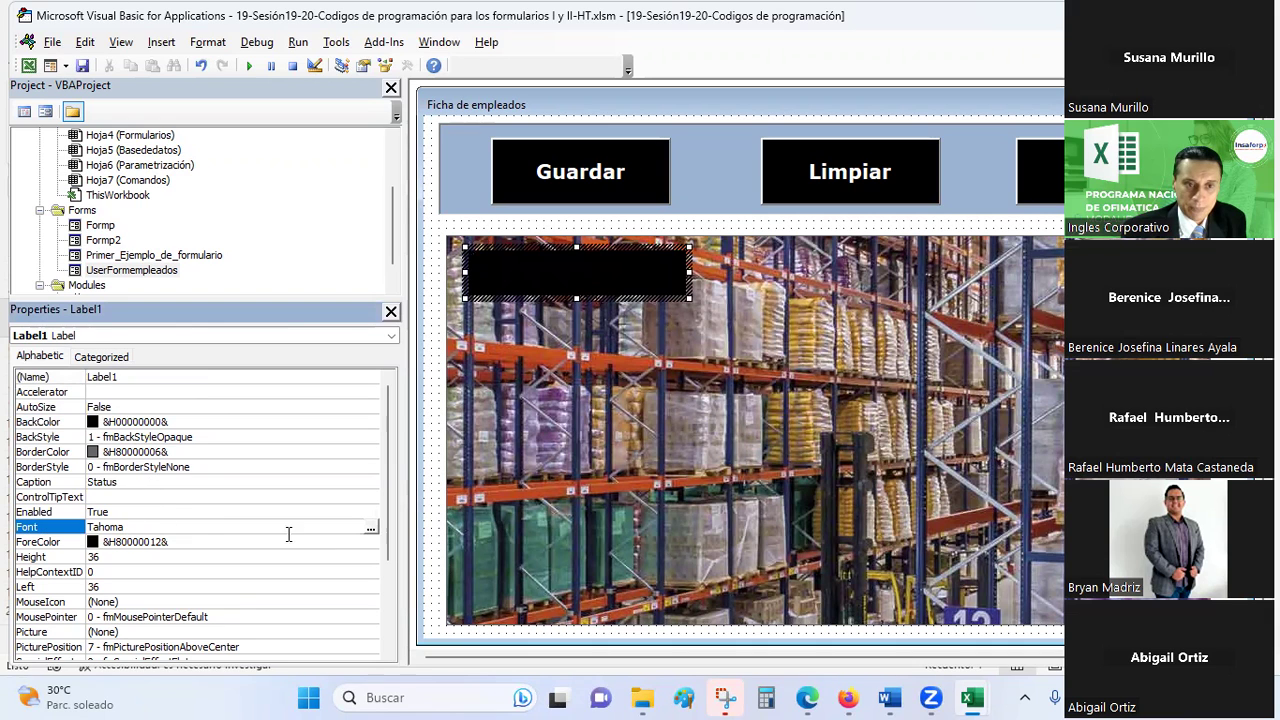
pyautogui.click(370, 527)
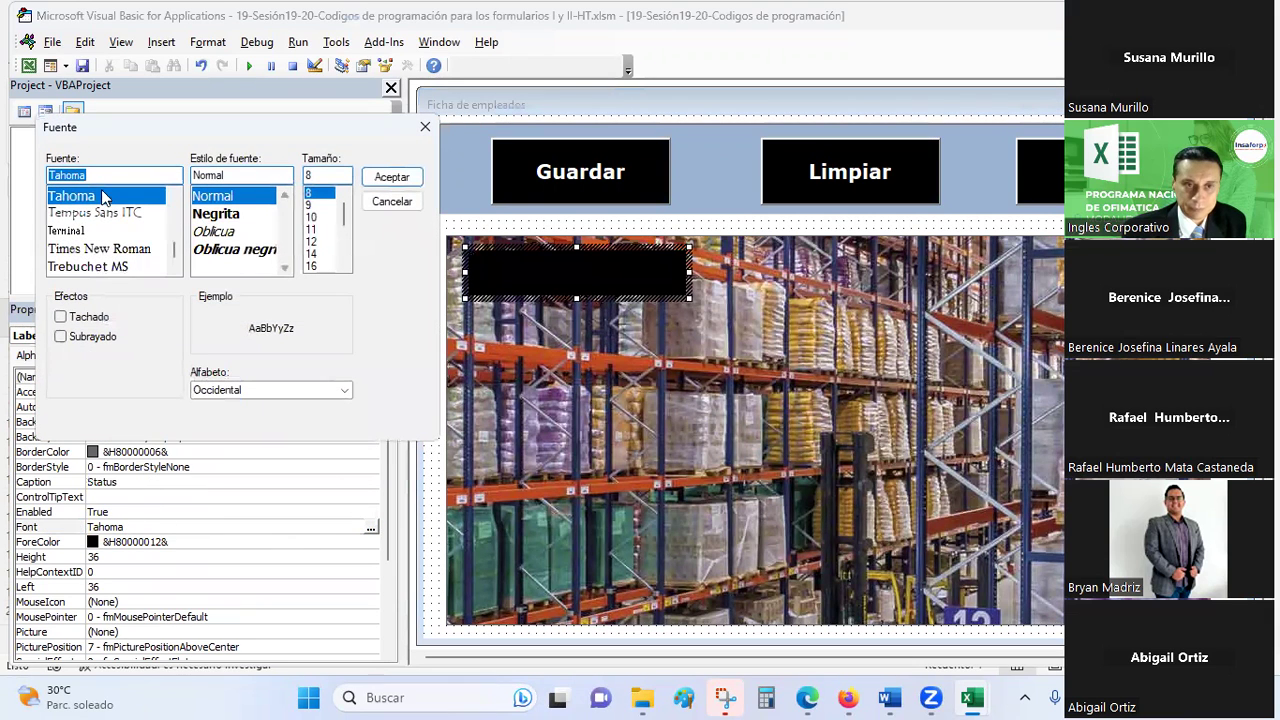
pyautogui.write('verd')
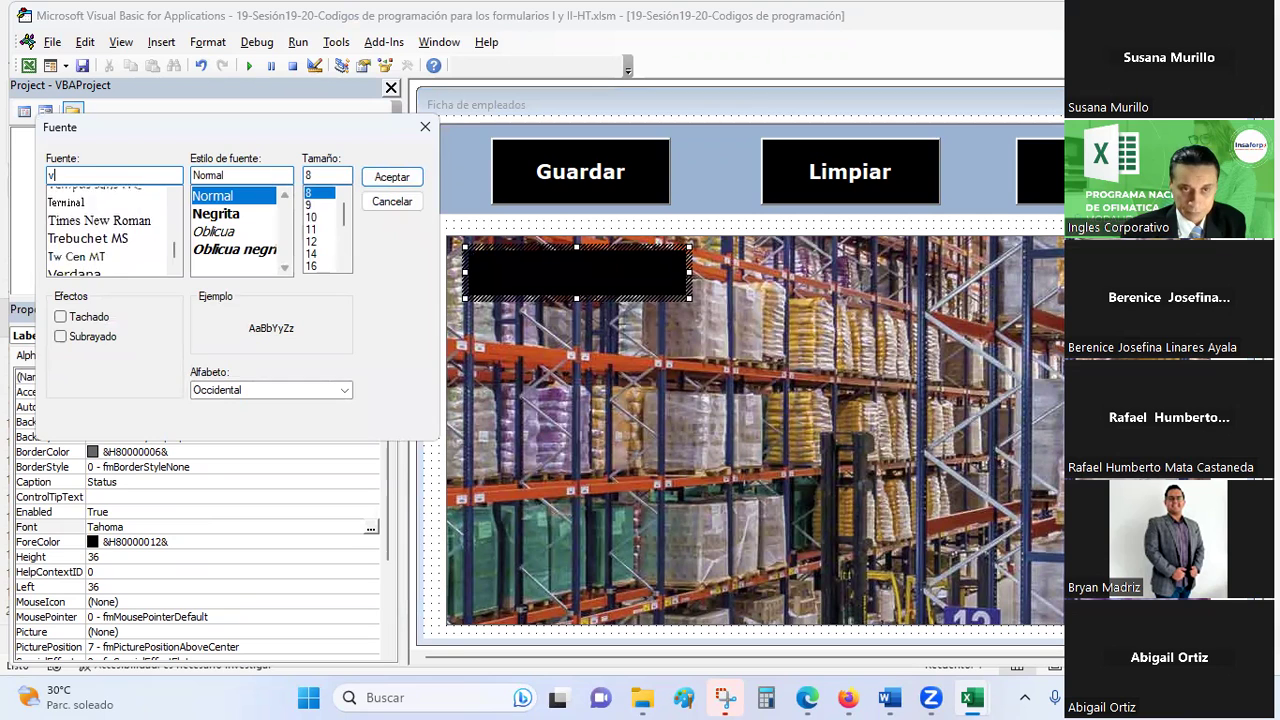
pyautogui.click(130, 198)
pyautogui.click(226, 231)
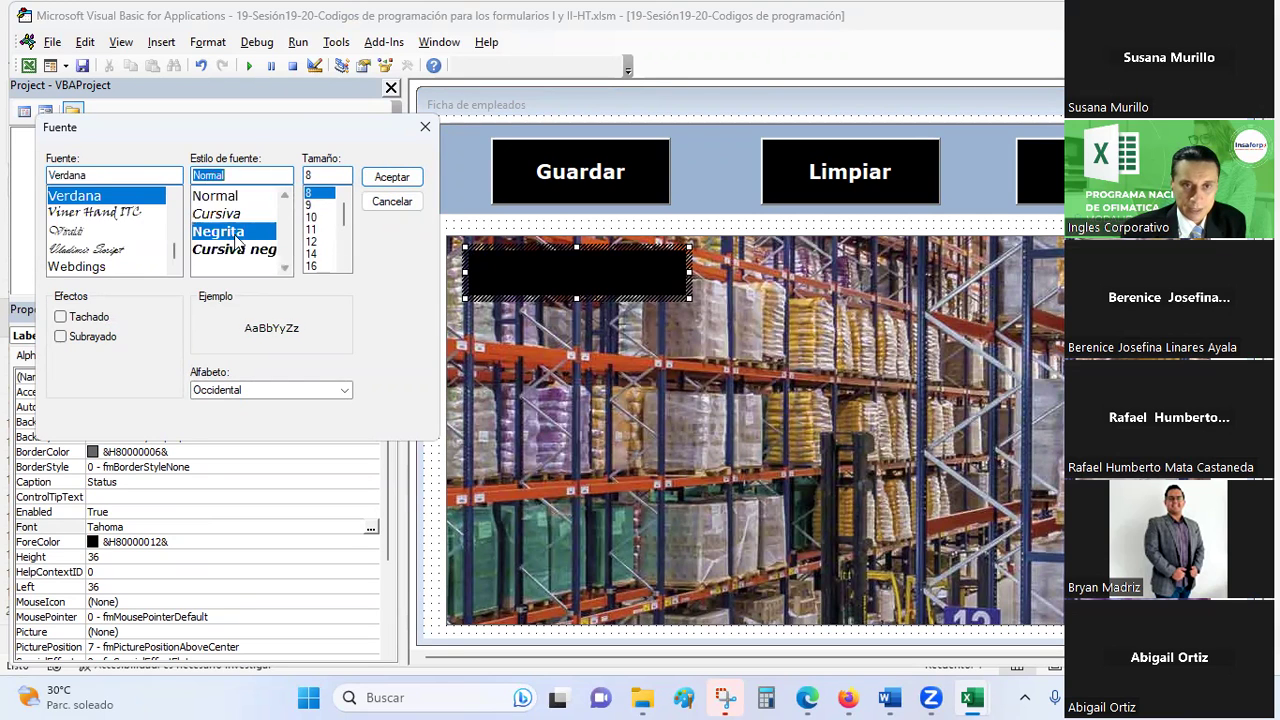
pyautogui.click(380, 180)
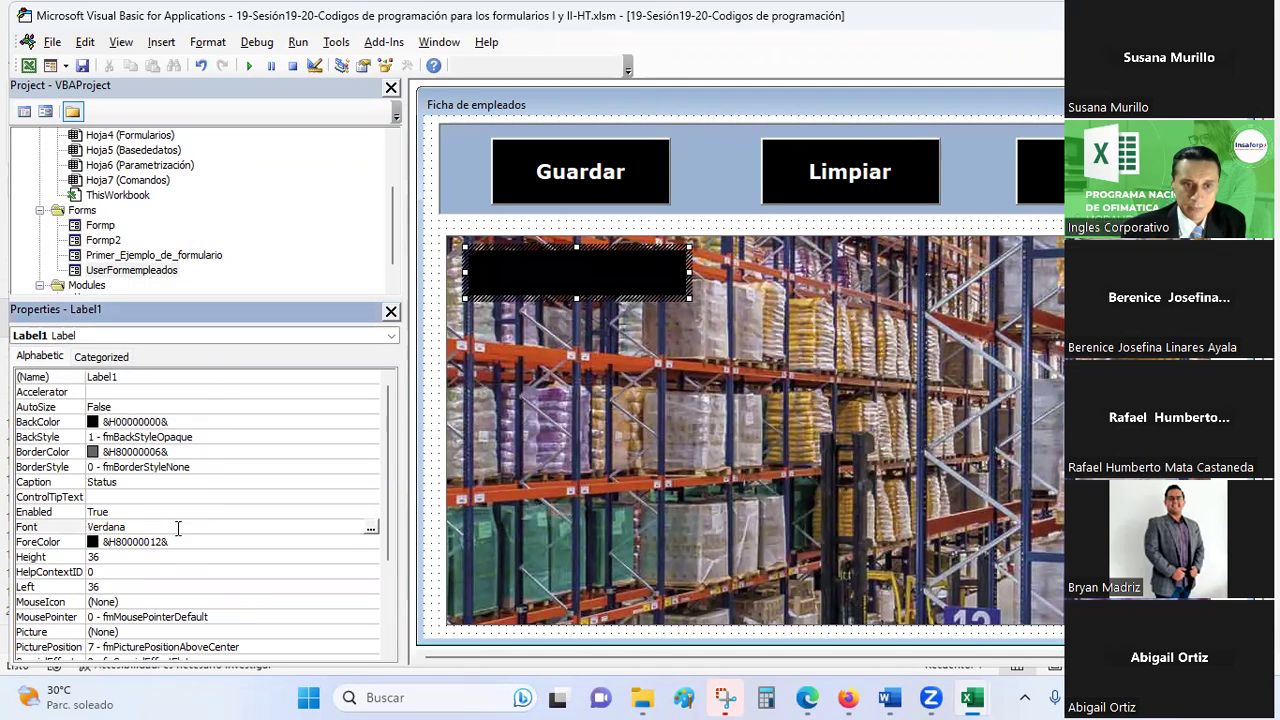
pyautogui.click(115, 545)
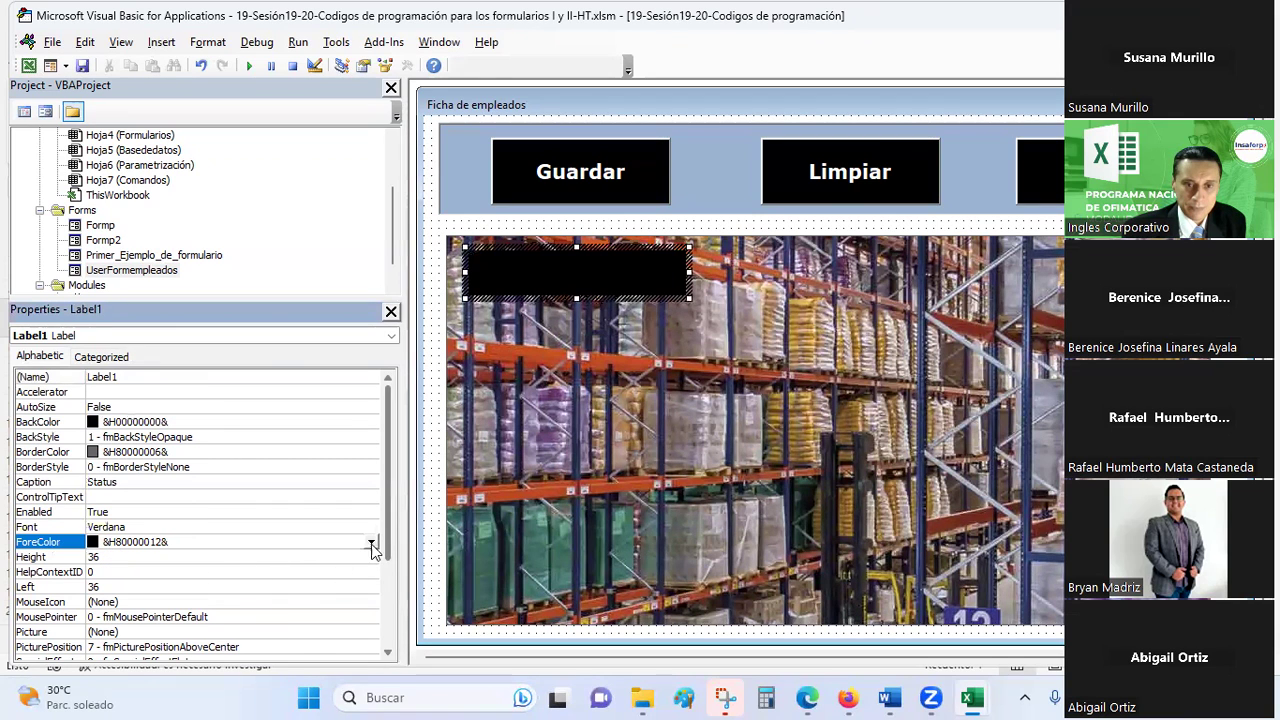
pyautogui.click(371, 541)
pyautogui.click(261, 563)
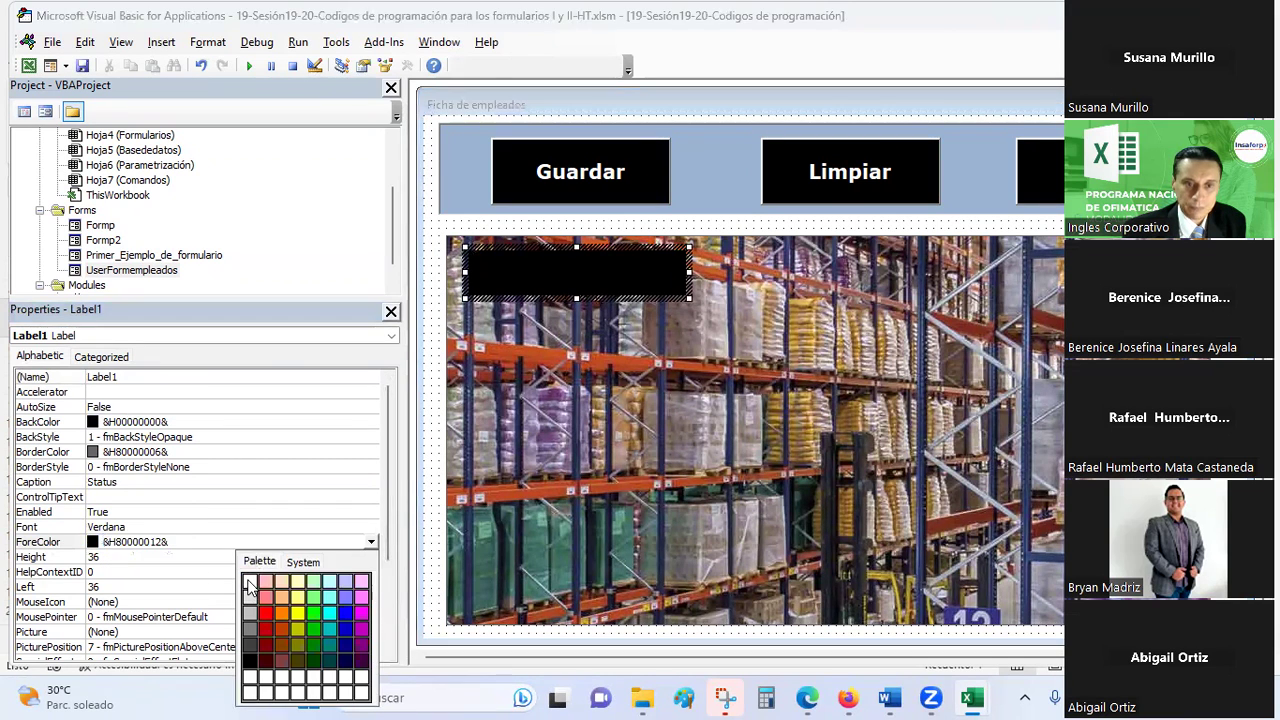
pyautogui.click(250, 582)
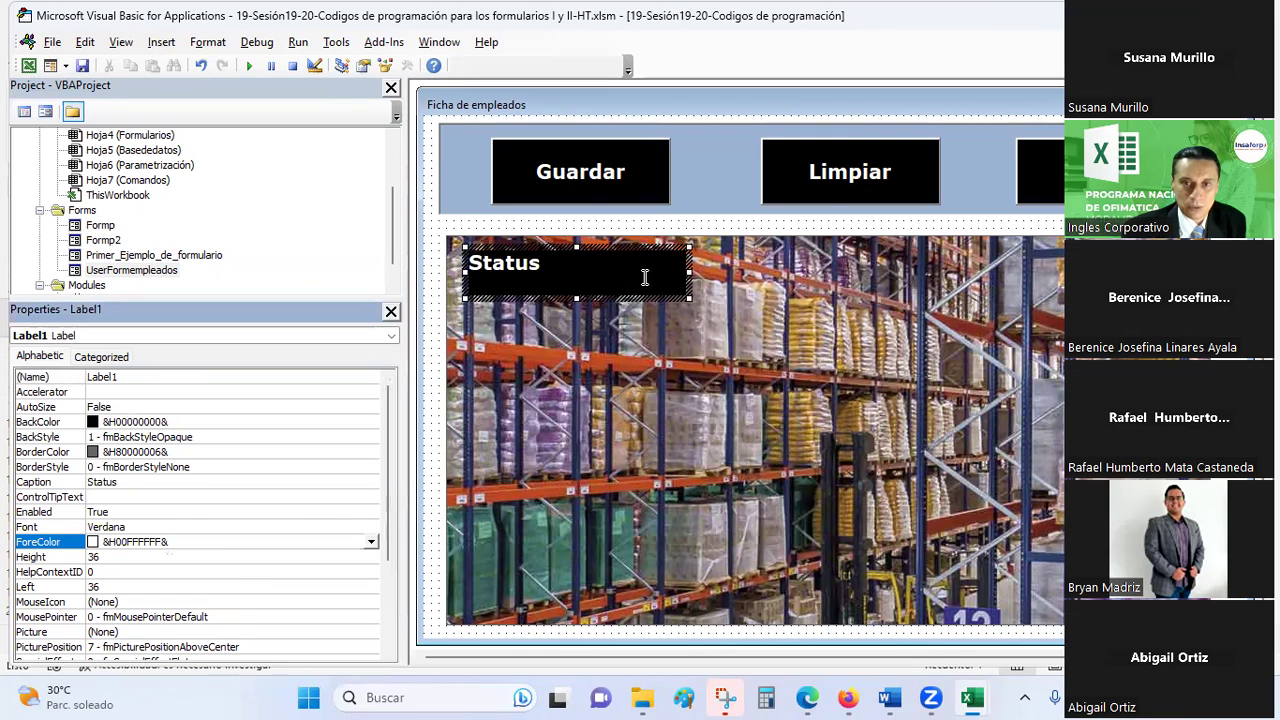
# Make the Status label slightly shorter and set its TextAlign to Center
pyautogui.moveTo(688, 298); pyautogui.dragTo(666, 291)
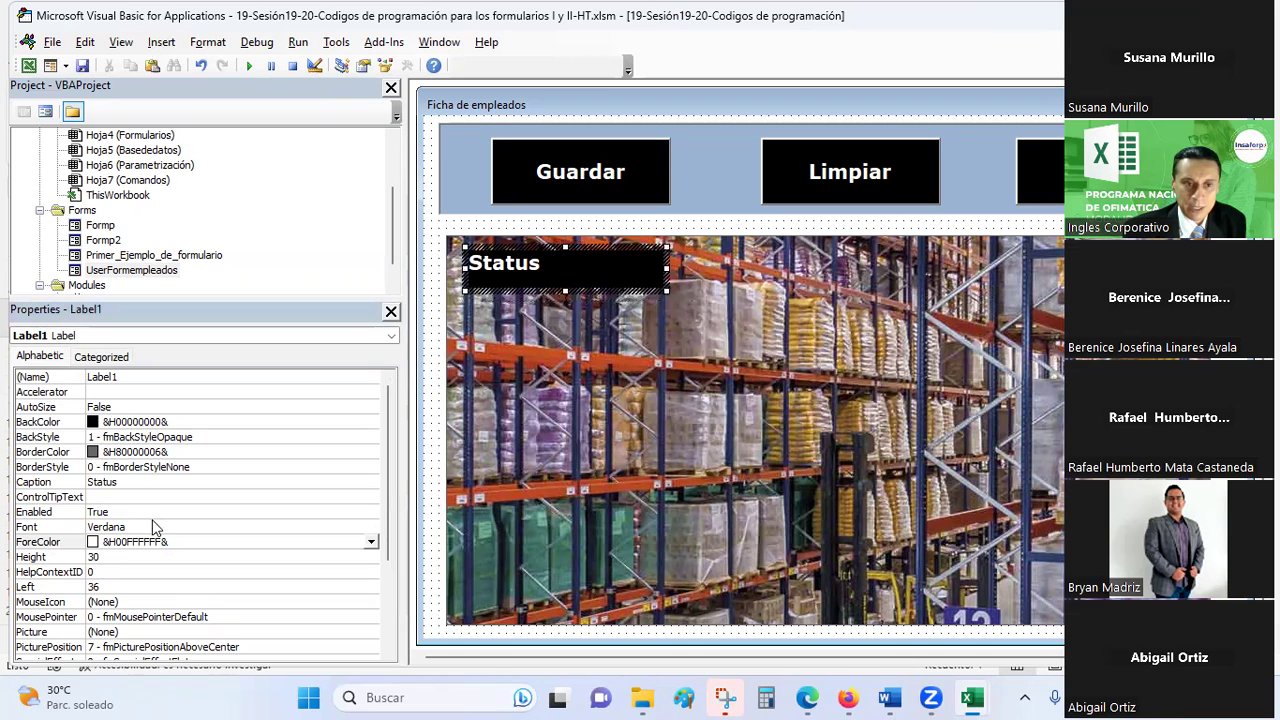
pyautogui.scroll(-1, 155, 527)
pyautogui.scroll(-1, 155, 527)
pyautogui.scroll(-1, 155, 527)
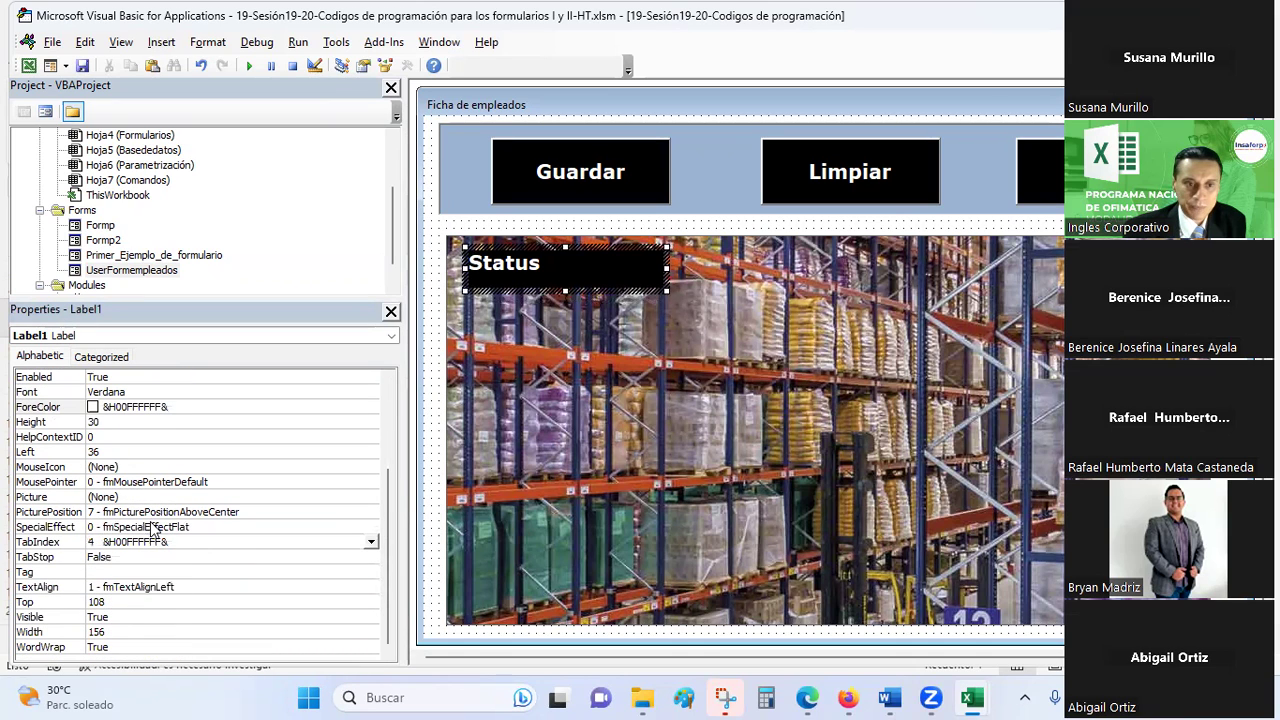
pyautogui.click(140, 588)
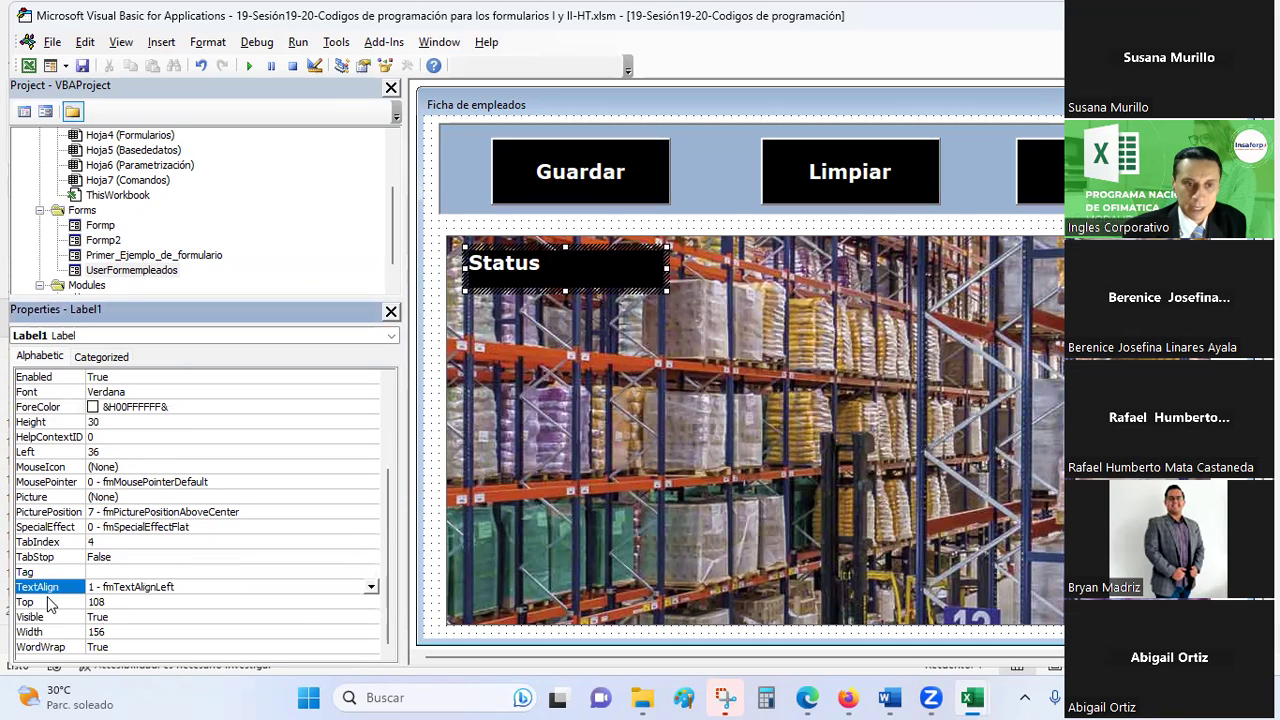
pyautogui.click(371, 587)
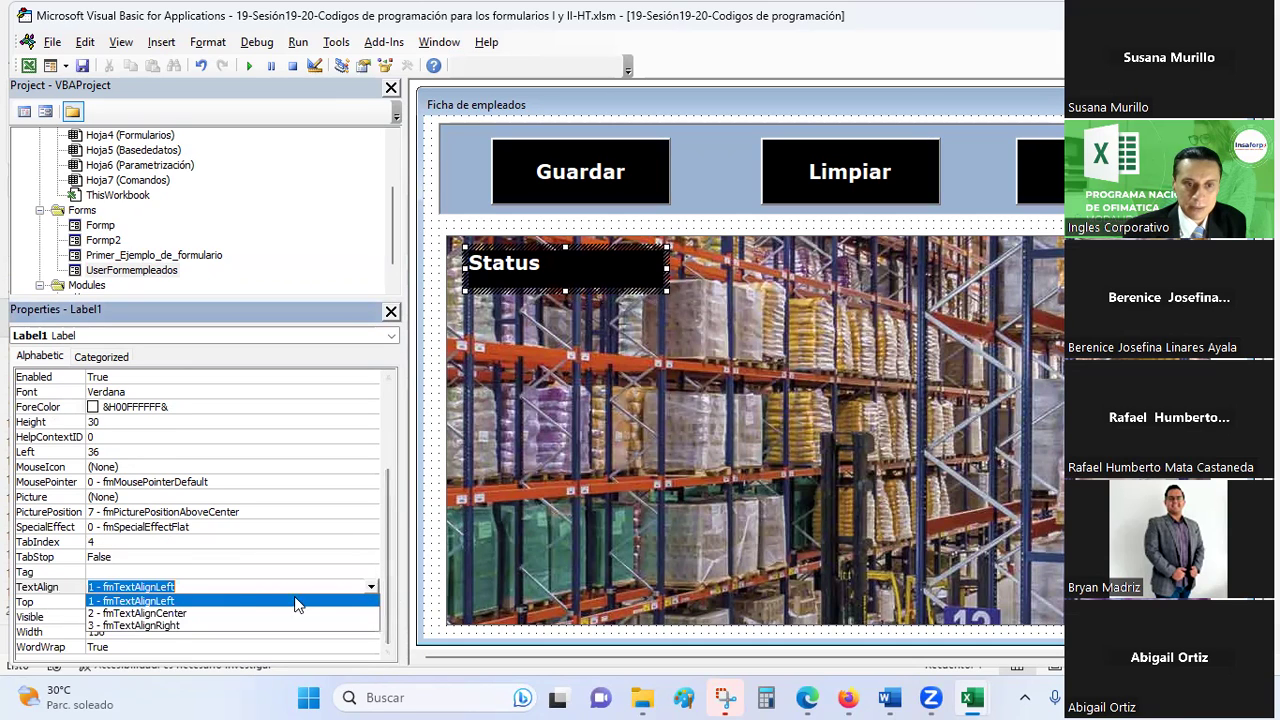
pyautogui.click(168, 613)
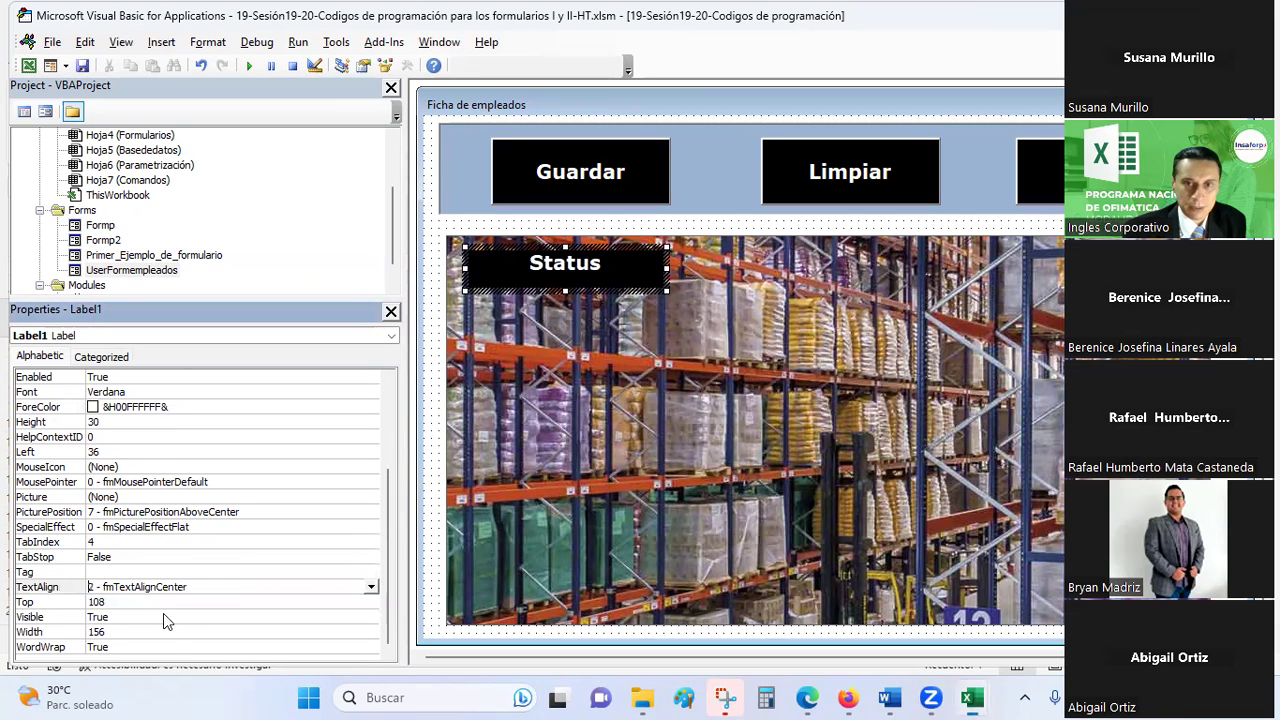
# Set the Status label's SpecialEffect to Sunken
pyautogui.click(634, 338)
pyautogui.click(646, 263)
pyautogui.scroll(-1, 222, 481)
pyautogui.scroll(-2, 222, 481)
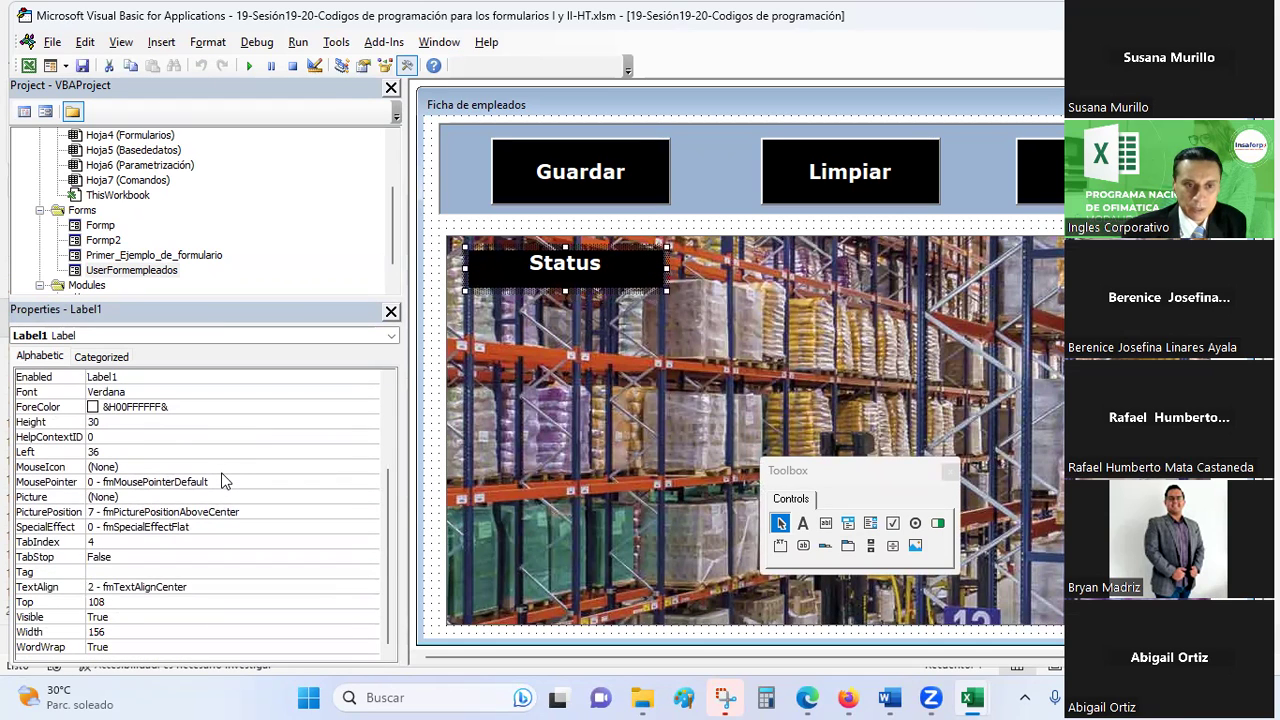
pyautogui.click(184, 531)
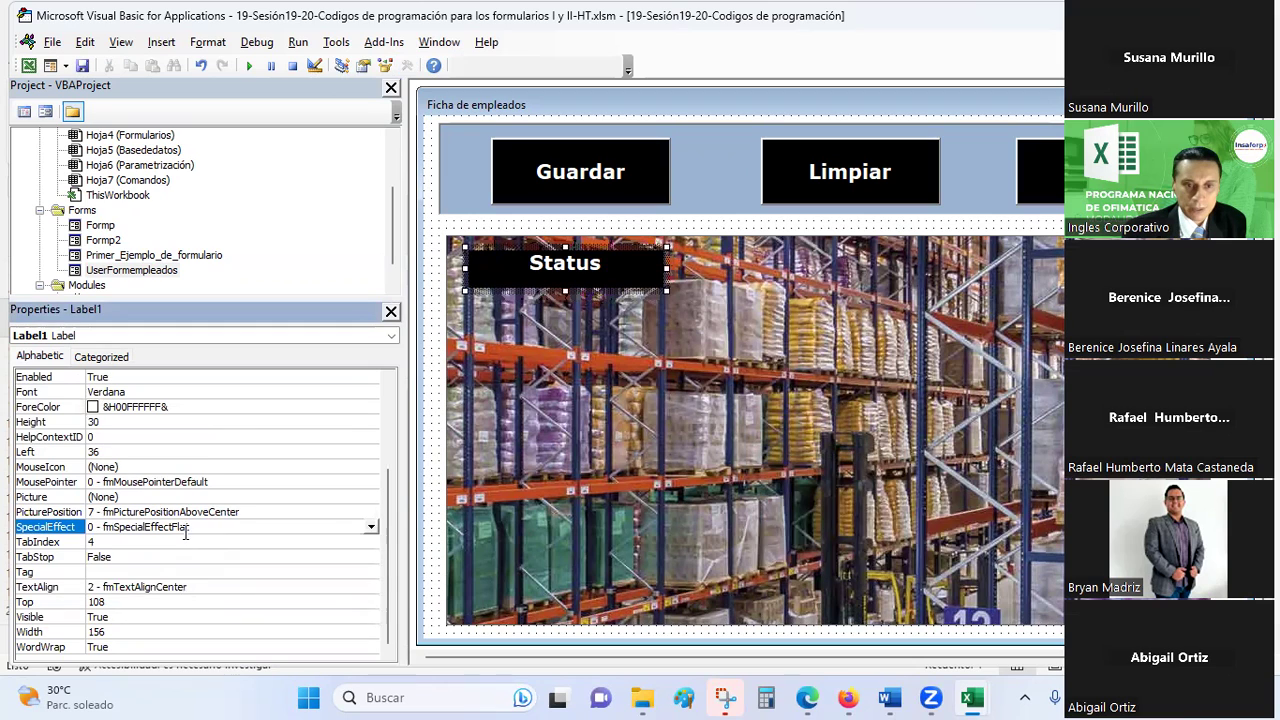
pyautogui.click(370, 528)
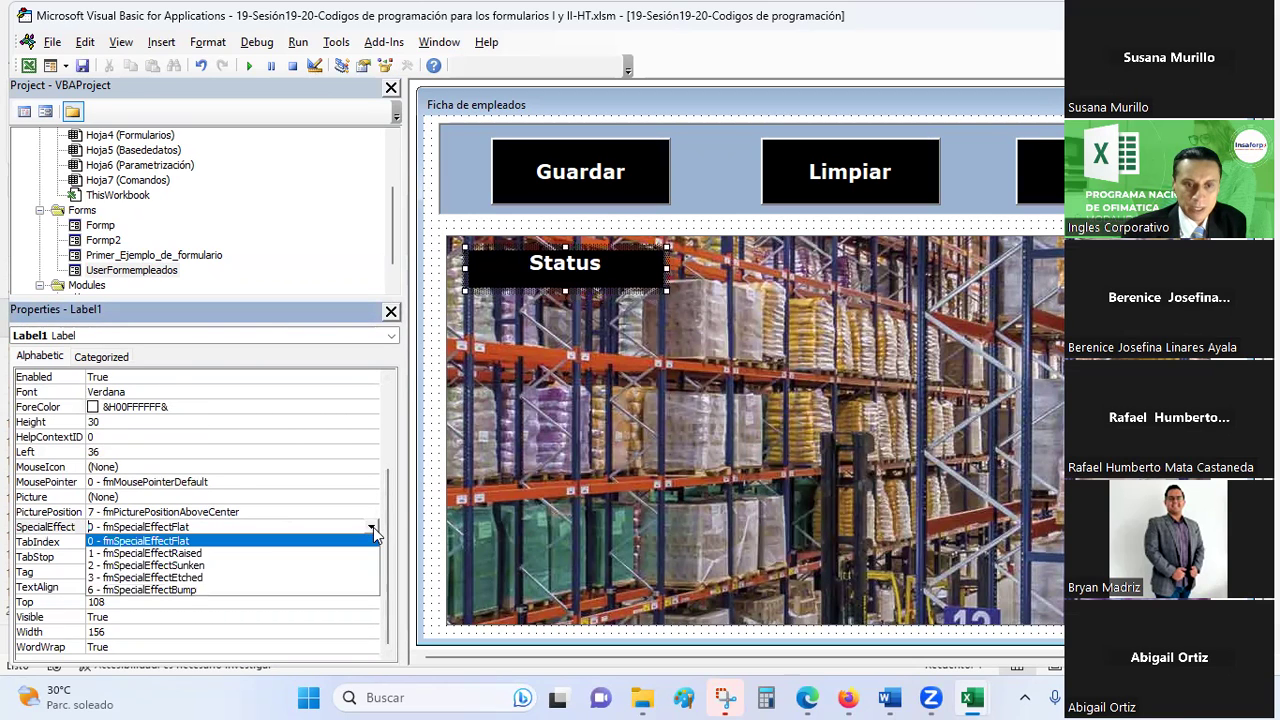
pyautogui.click(190, 566)
pyautogui.click(437, 288)
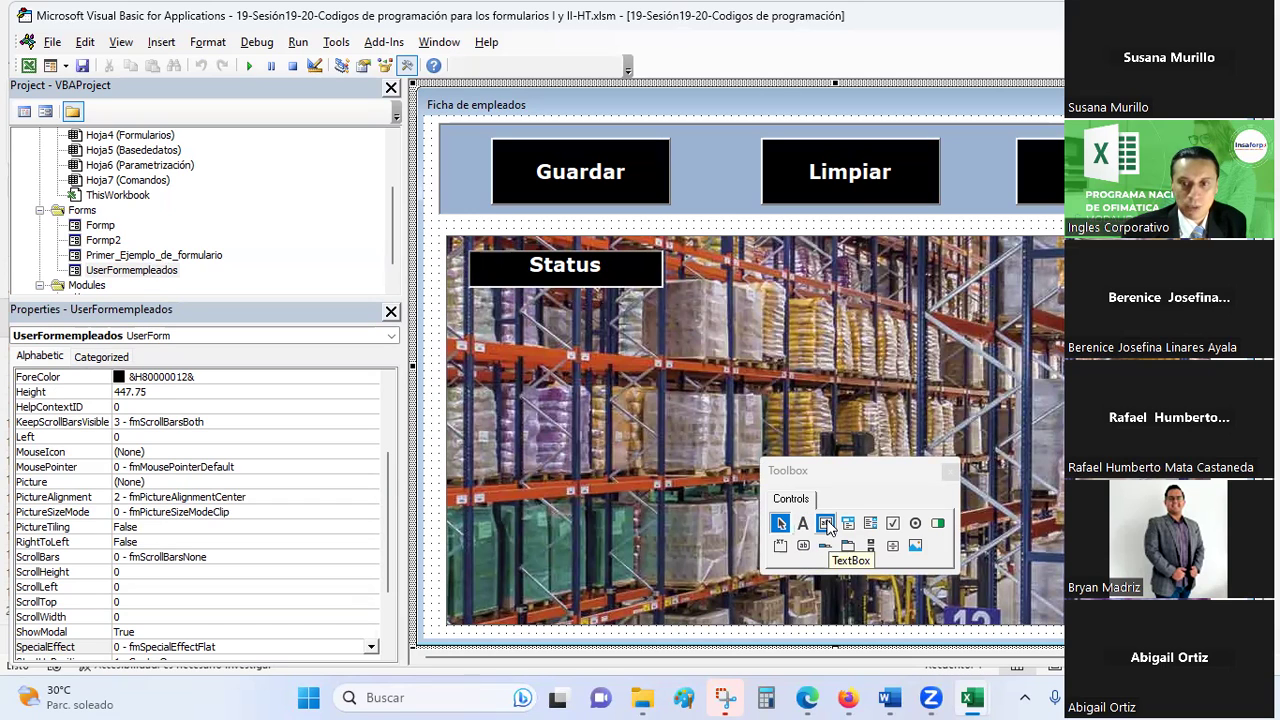
# Draw a TextBox right of the Status label and narrow it to a shorter width
pyautogui.click(826, 524)
pyautogui.moveTo(795, 289); pyautogui.dragTo(906, 291)
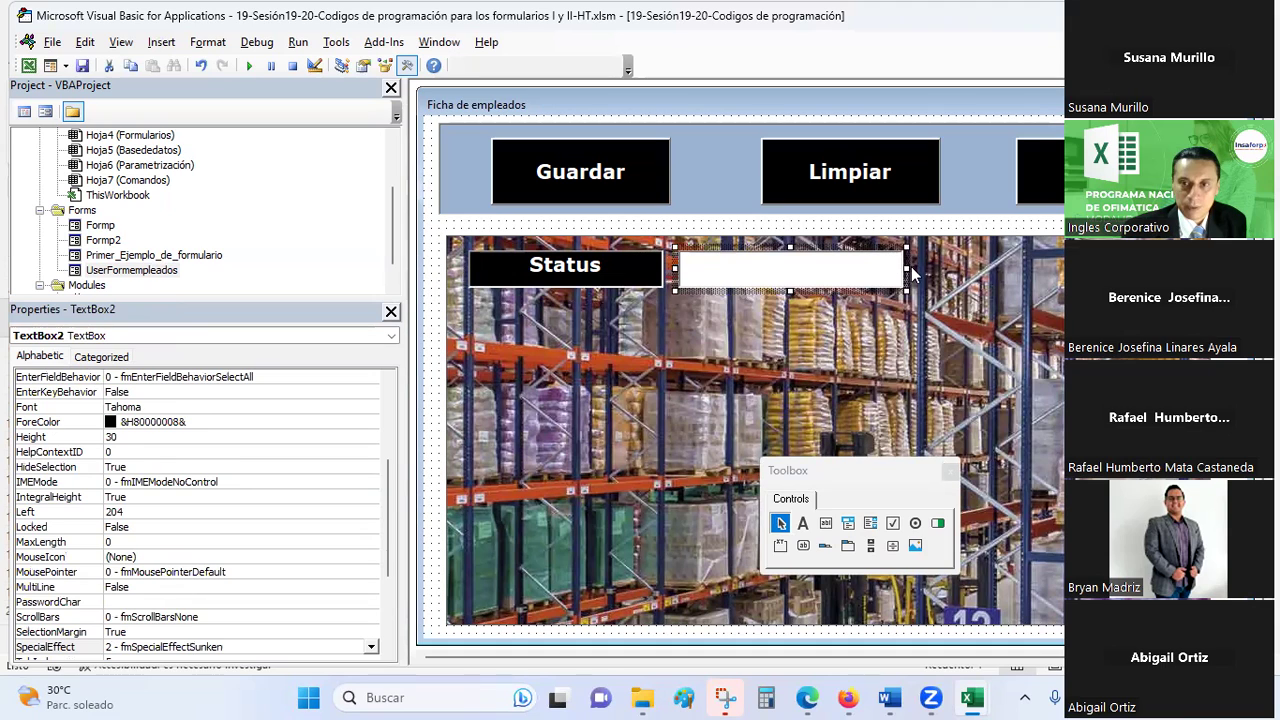
pyautogui.moveTo(906, 269); pyautogui.dragTo(876, 270)
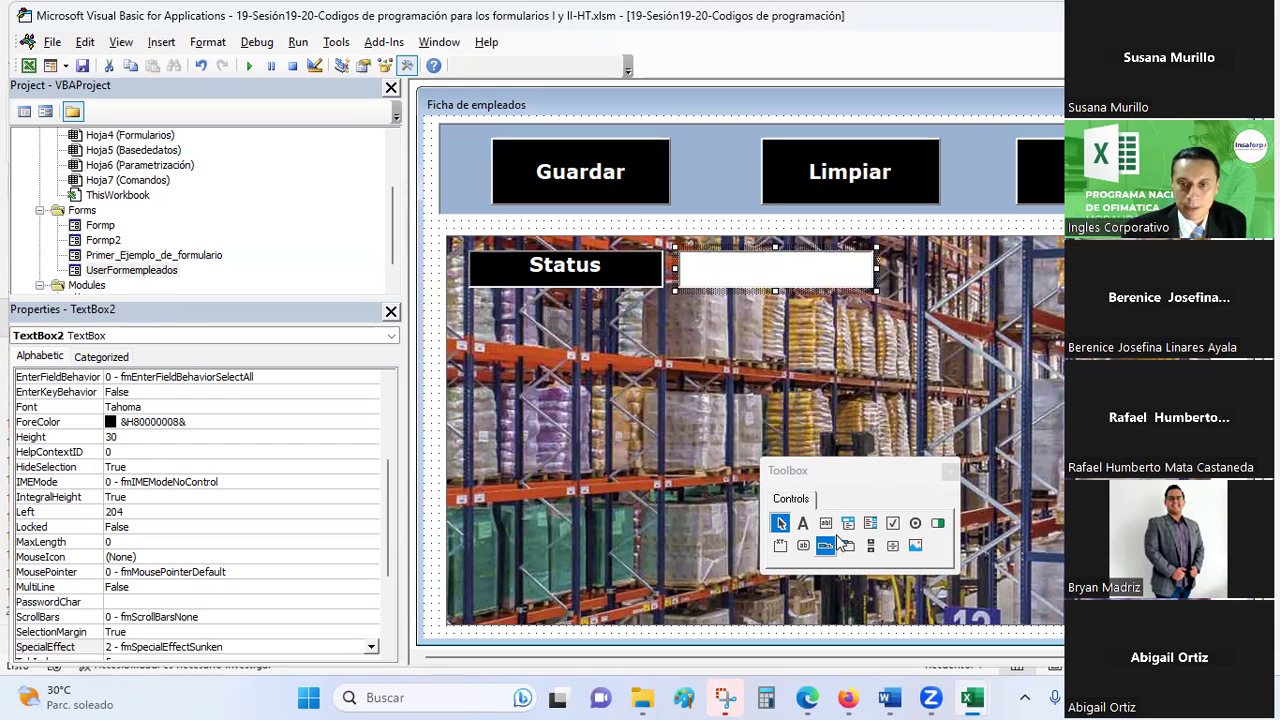
# Try copying and moving the label, text box and image together, undoing both attempts
pyautogui.click(791, 404)
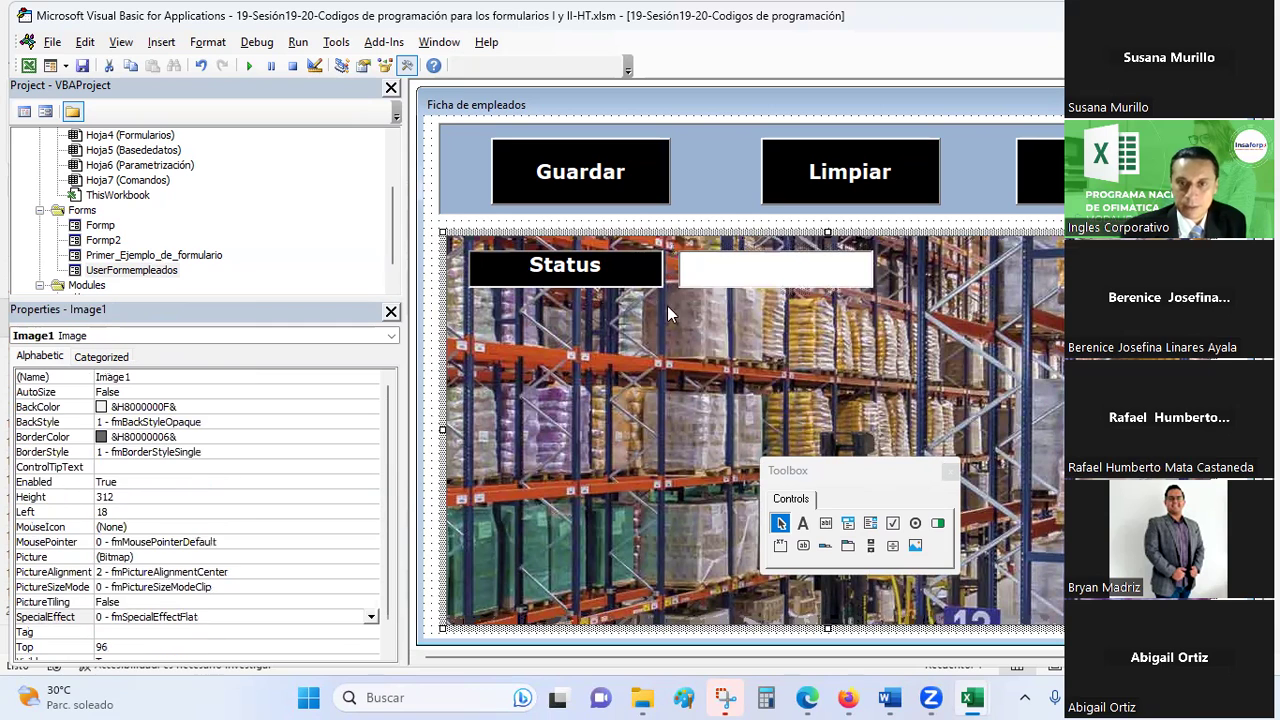
pyautogui.click(630, 272)
pyautogui.keyDown('ctrl'); pyautogui.click(728, 284); pyautogui.keyUp('ctrl')
pyautogui.hotkey('ctrl', 'c')
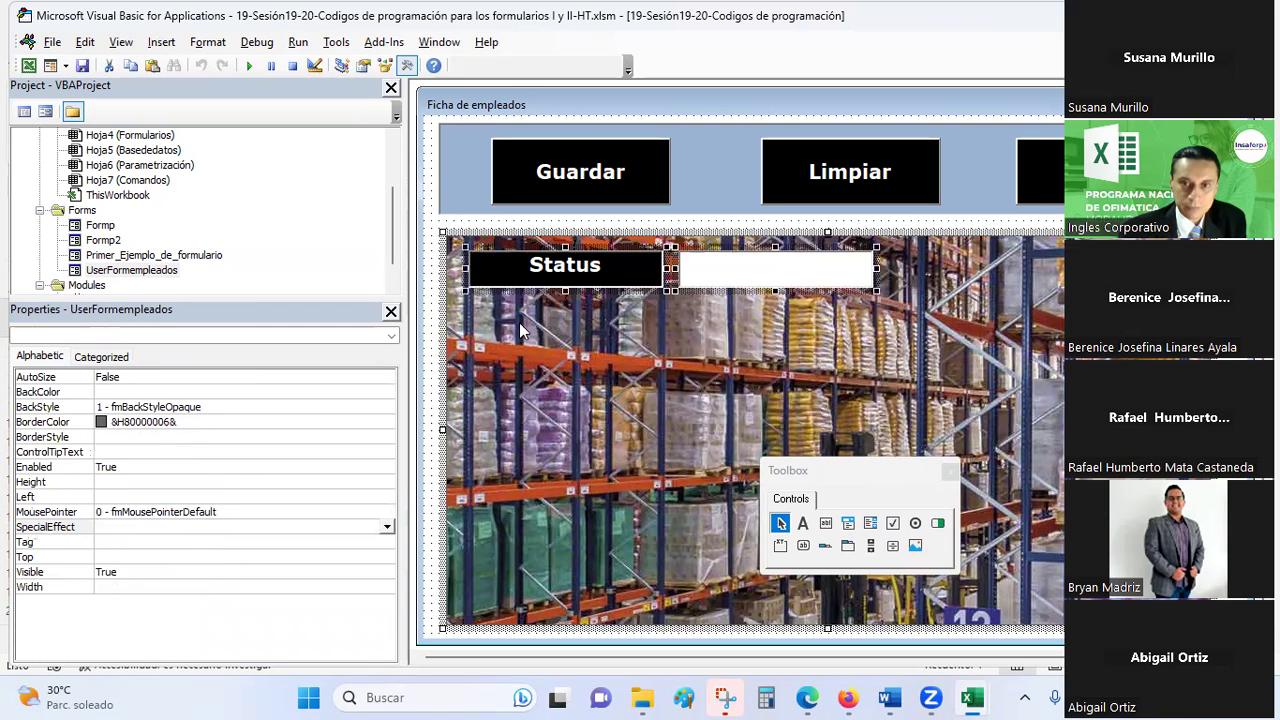
pyautogui.hotkey('ctrl', 'v')
pyautogui.hotkey('ctrl', 'z')
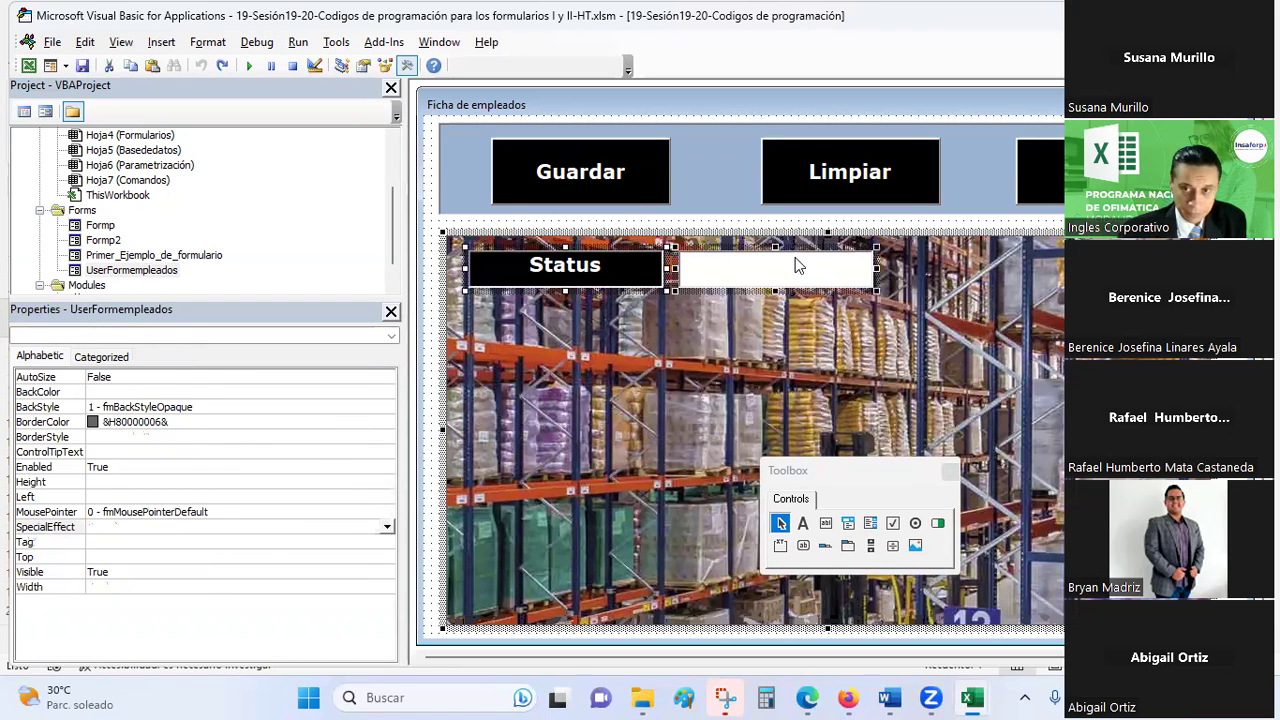
pyautogui.click(819, 276)
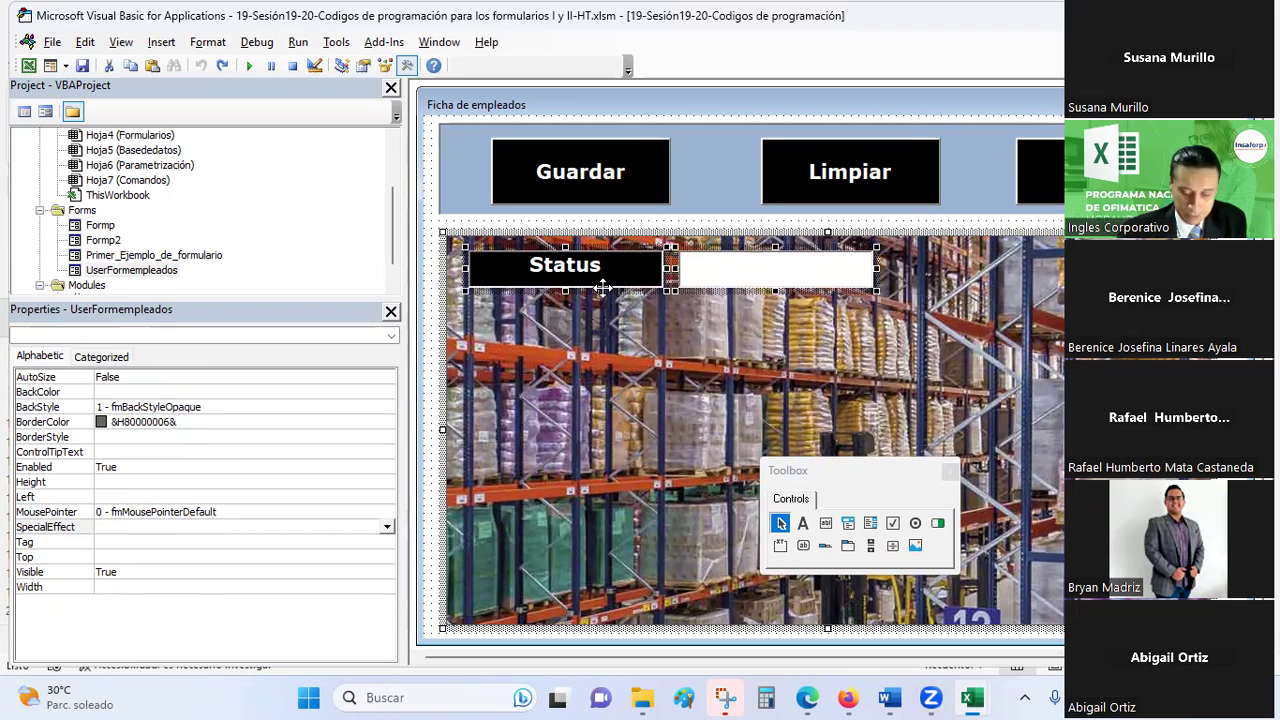
pyautogui.moveTo(603, 287); pyautogui.dragTo(617, 381)
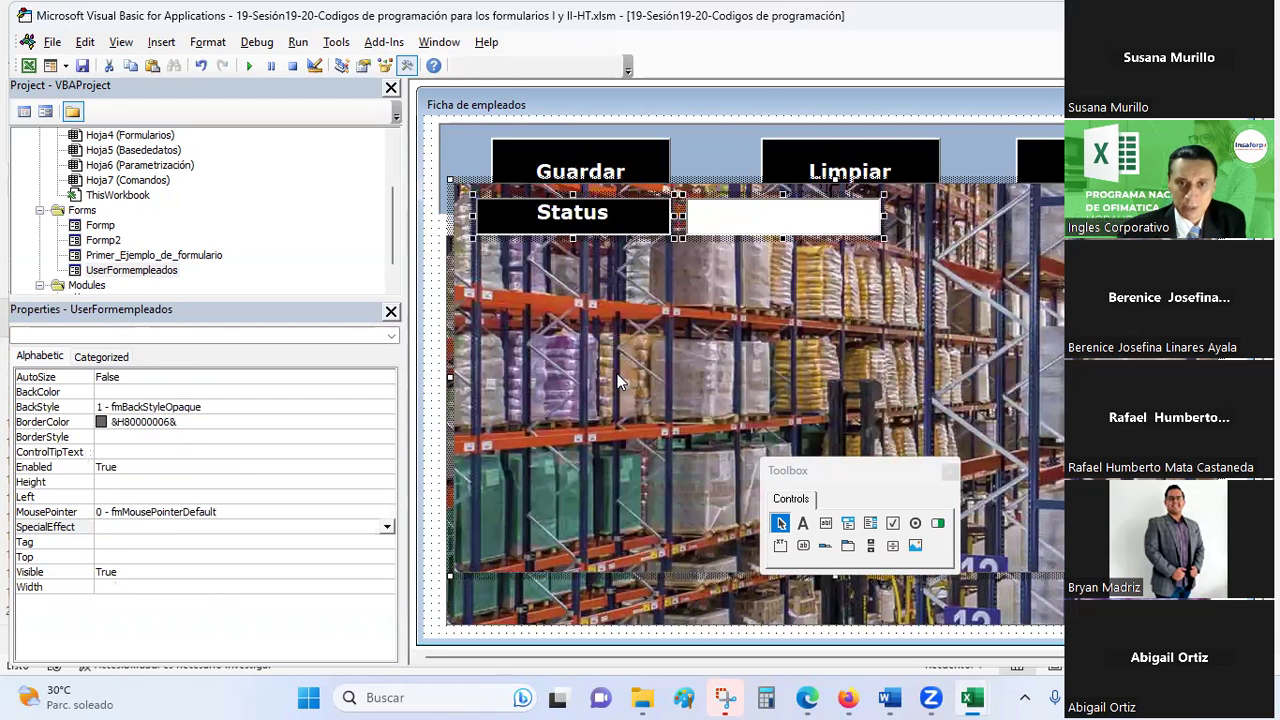
pyautogui.hotkey('ctrl', 'z')
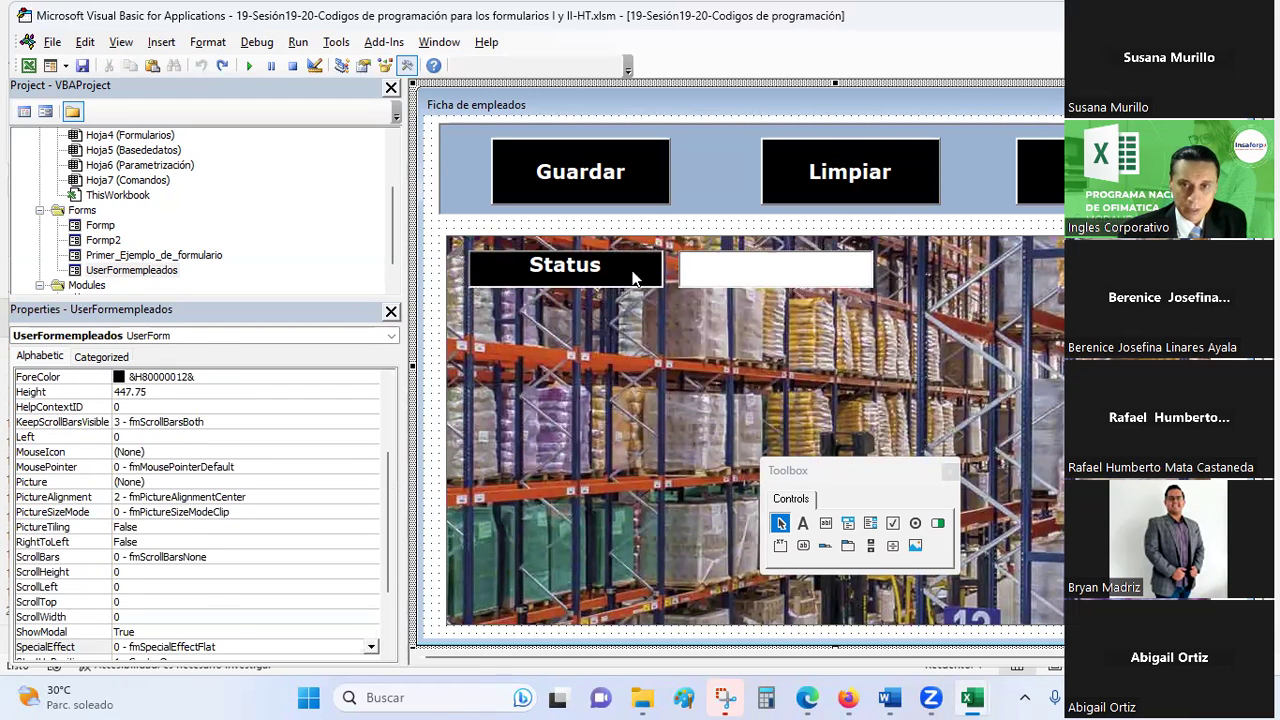
# Paste a copy of the Status label and place it below the original
pyautogui.click(628, 266)
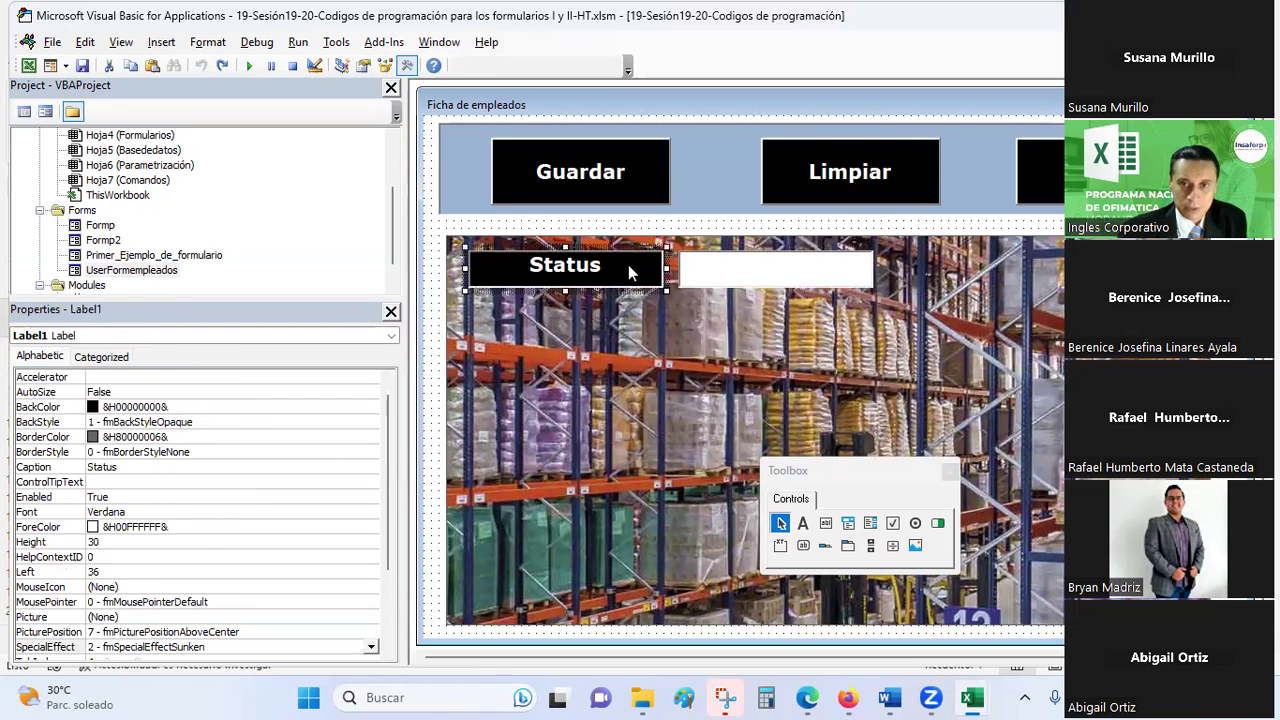
pyautogui.keyDown('ctrl'); pyautogui.click(712, 266); pyautogui.keyUp('ctrl')
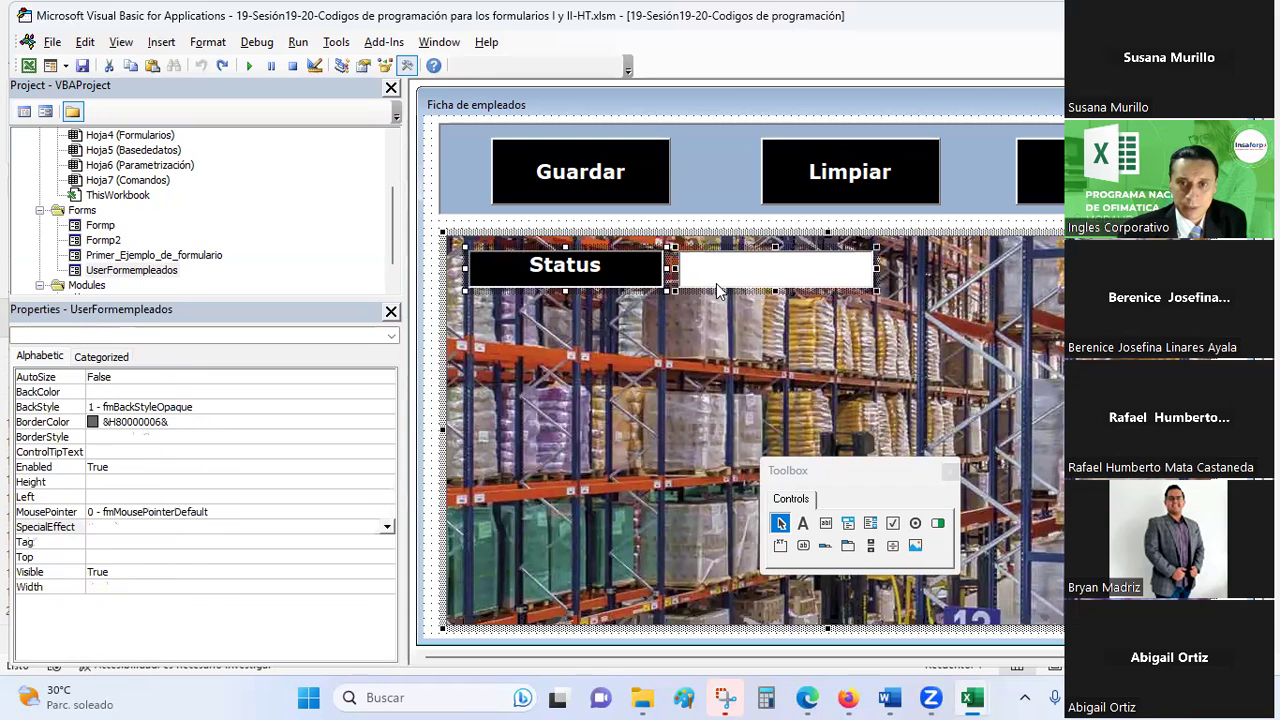
pyautogui.click(601, 264)
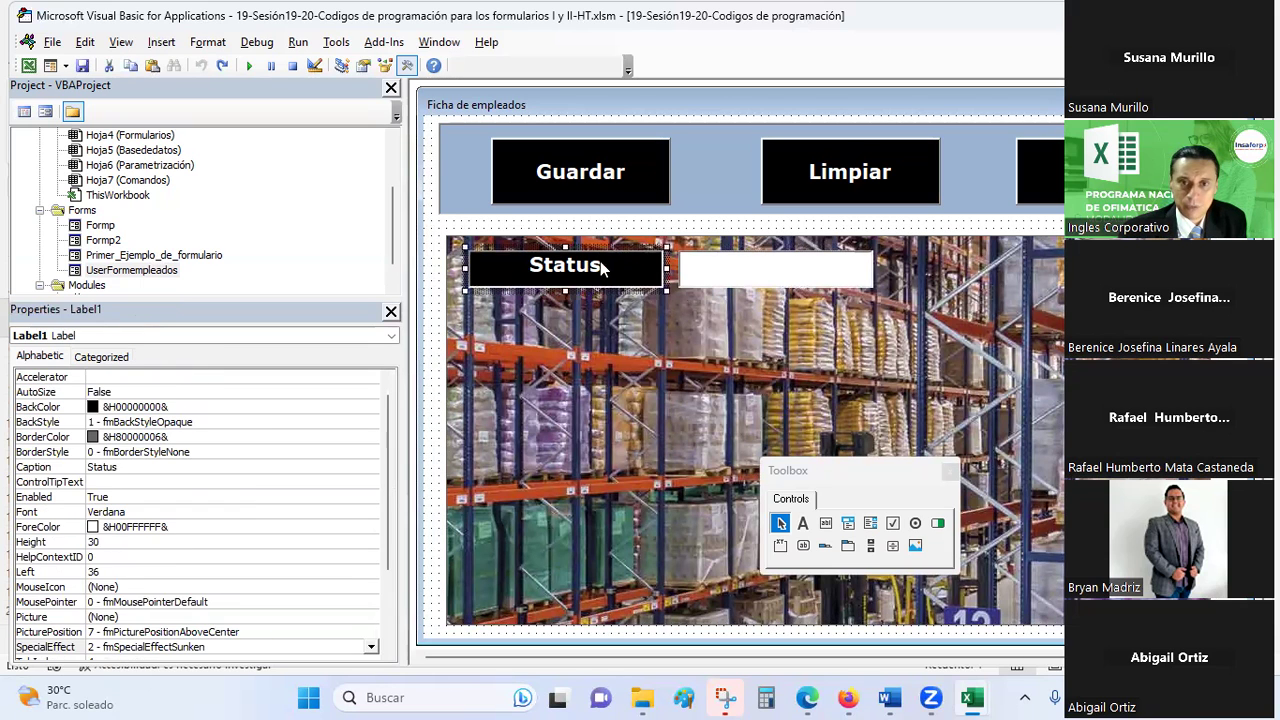
pyautogui.hotkey('ctrl', 'c')
pyautogui.click(622, 362)
pyautogui.hotkey('ctrl', 'v')
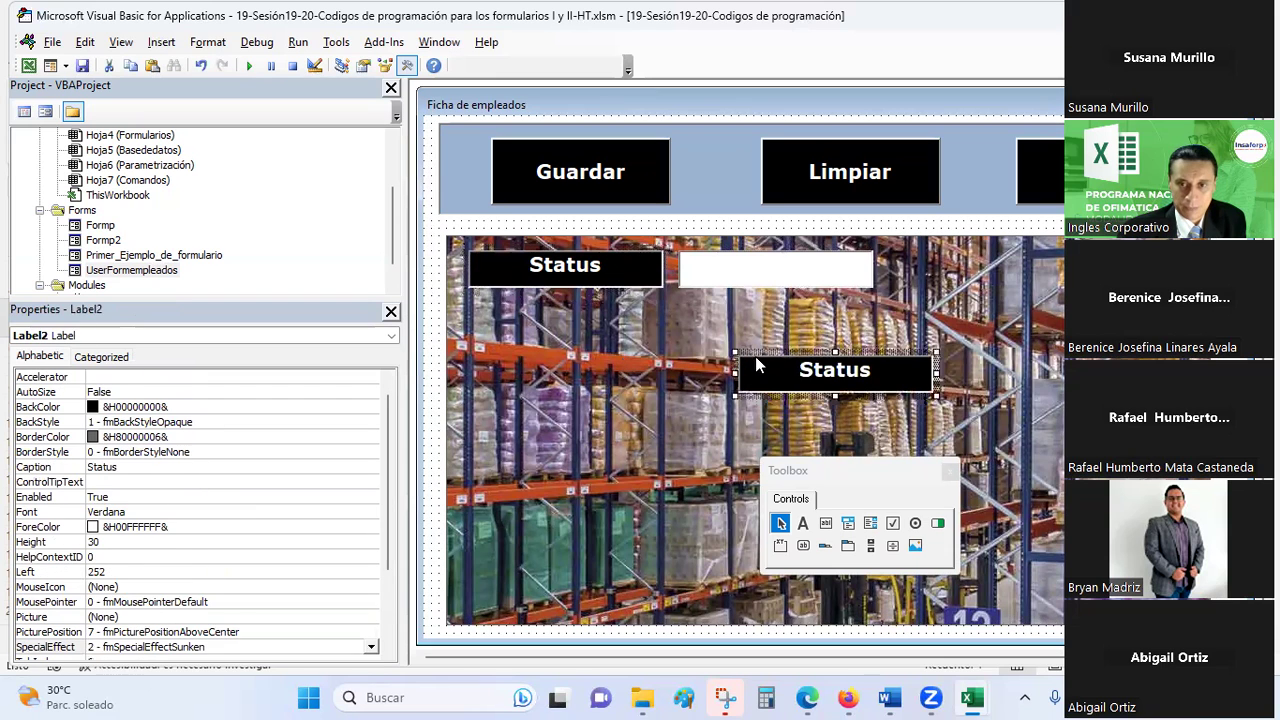
pyautogui.moveTo(755, 352)
pyautogui.mouseDown()
pyautogui.moveTo(498, 317)
pyautogui.moveTo(490, 305)
pyautogui.mouseUp()
# Paste a copy of the text box beside the second label, then check the Excel headers
pyautogui.click(726, 266)
pyautogui.hotkey('ctrl', 'c')
pyautogui.click(617, 223)
pyautogui.hotkey('ctrl', 'v')
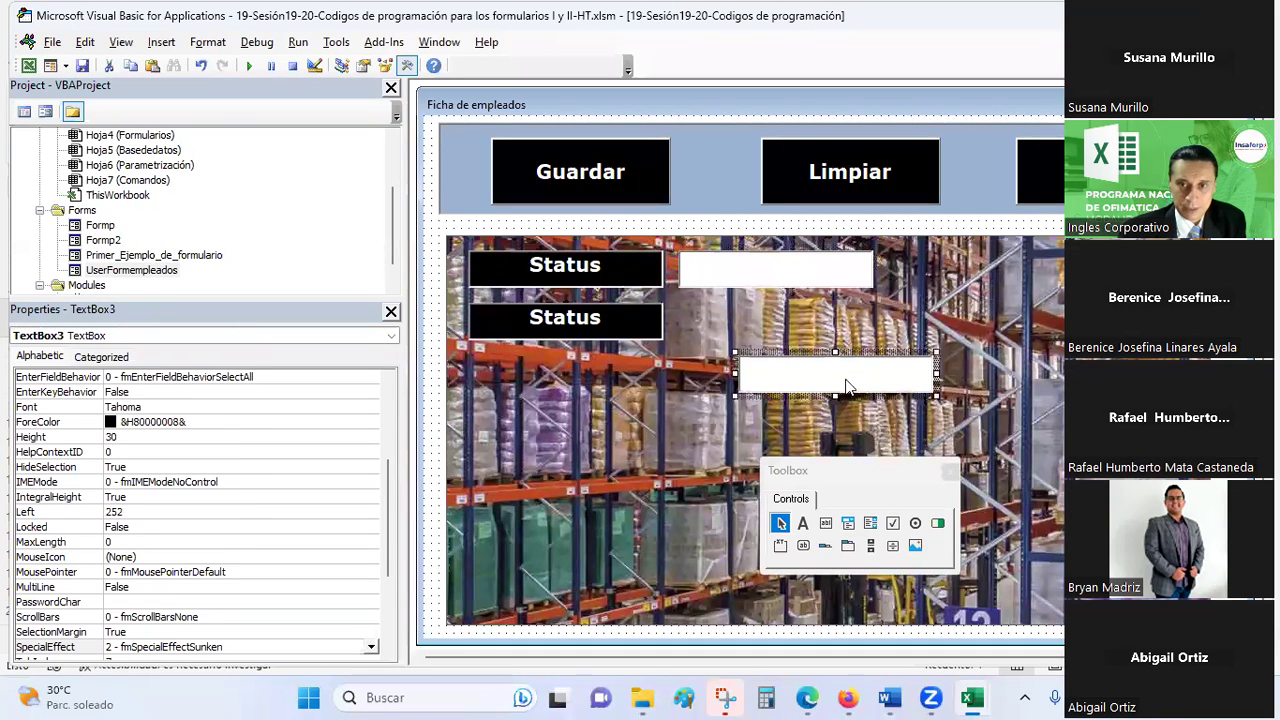
pyautogui.moveTo(816, 369); pyautogui.dragTo(761, 313)
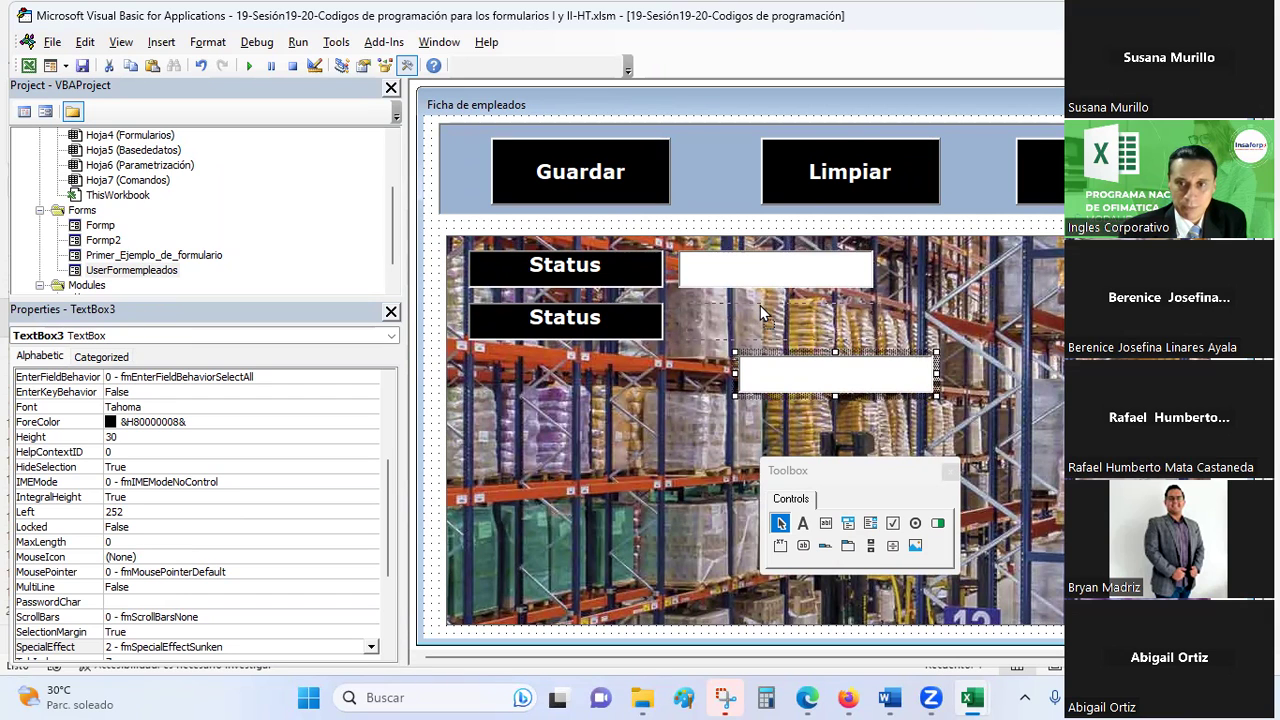
pyautogui.moveTo(761, 313); pyautogui.dragTo(759, 312)
pyautogui.hotkey('alt', 'F11')
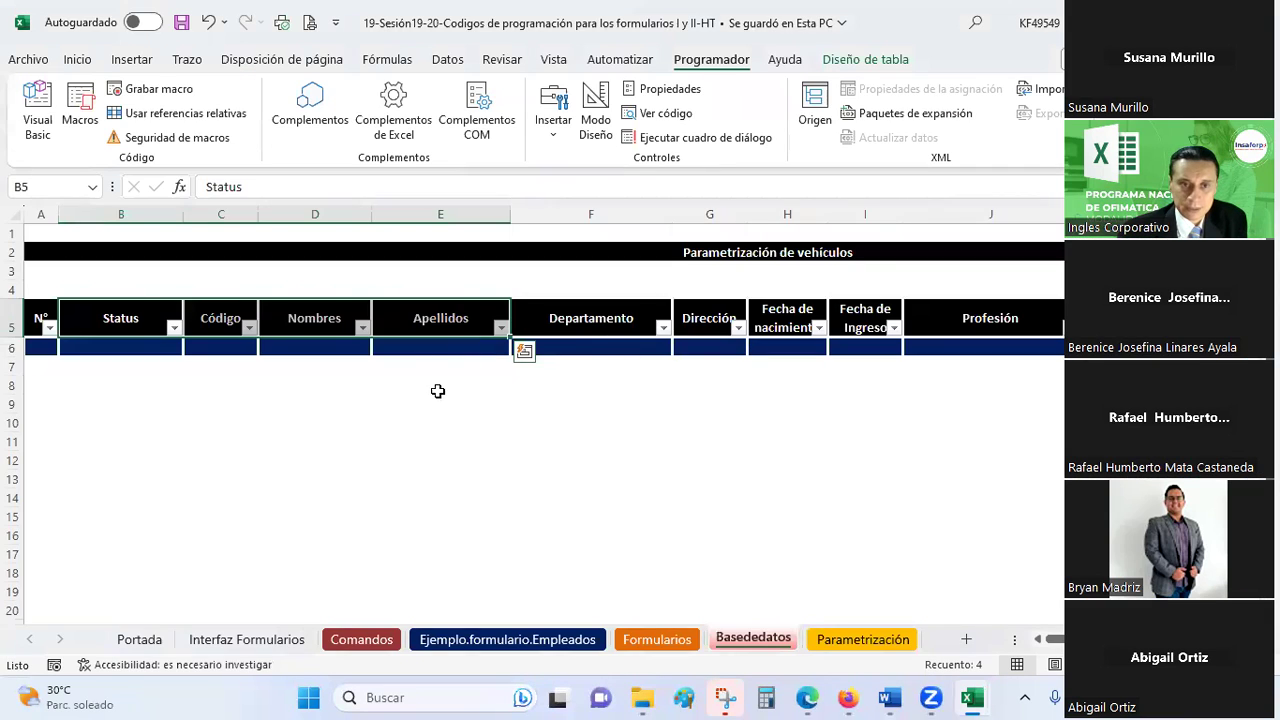
pyautogui.hotkey('alt', 'F11')
pyautogui.hotkey('alt', 'F11')
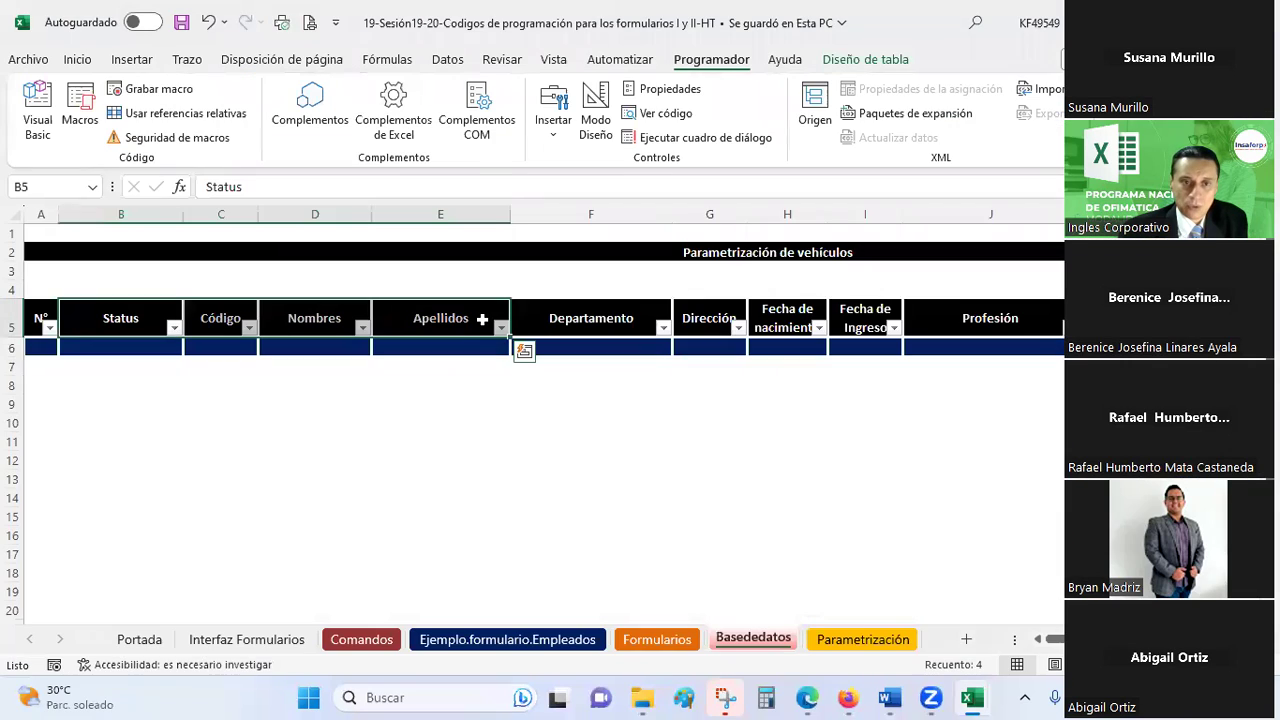
pyautogui.hotkey('alt', 'F11')
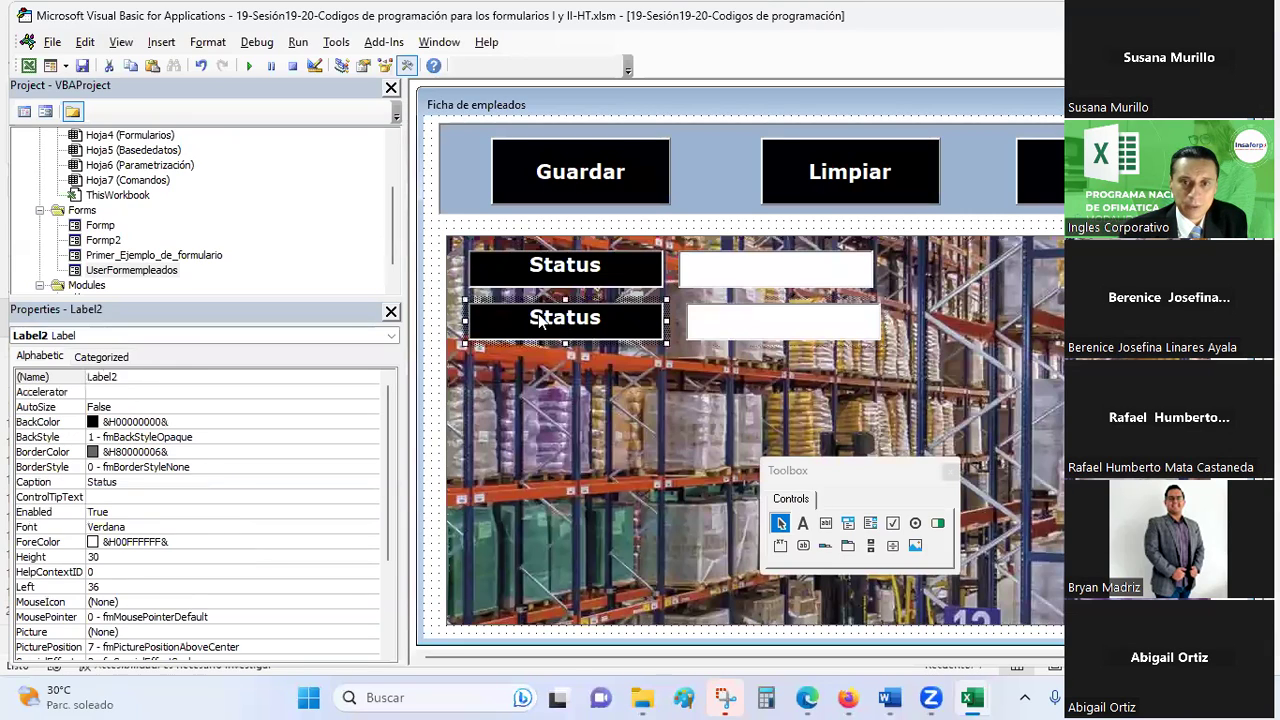
# Change the second label's caption to 'Código'
pyautogui.click(540, 320)
pyautogui.doubleClick(540, 320)
pyautogui.write('C')
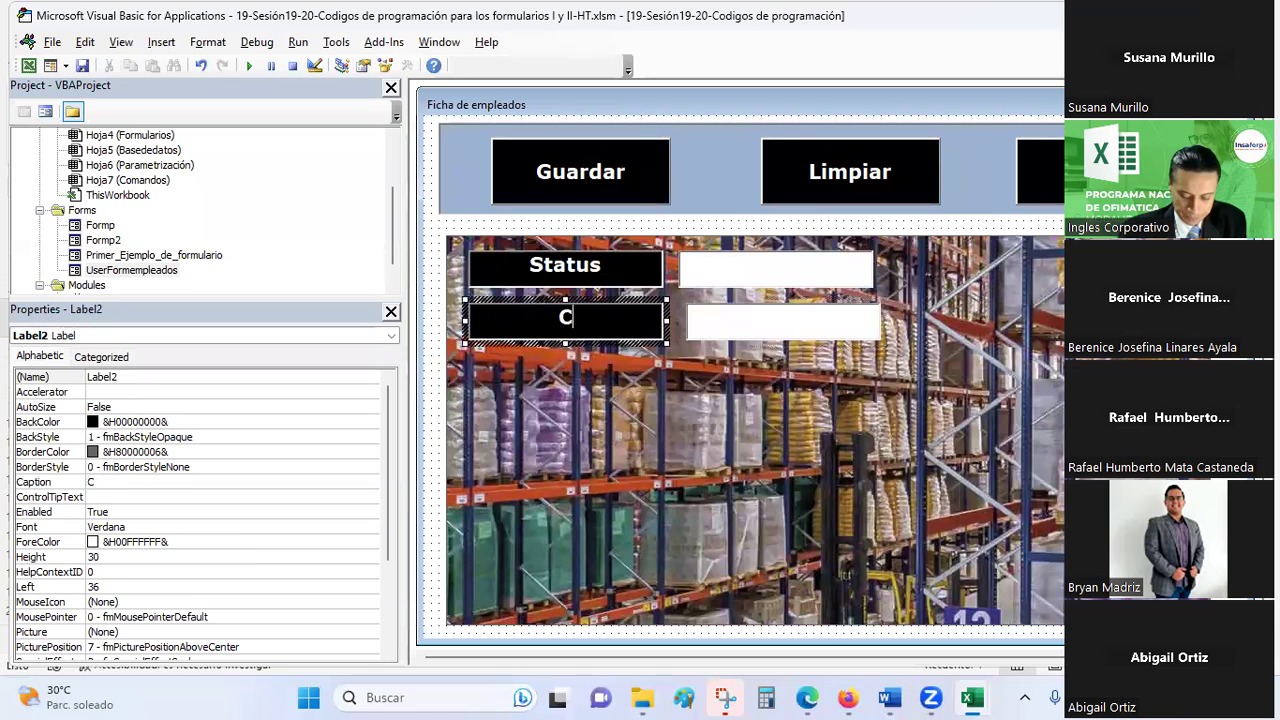
pyautogui.write('ódigo')
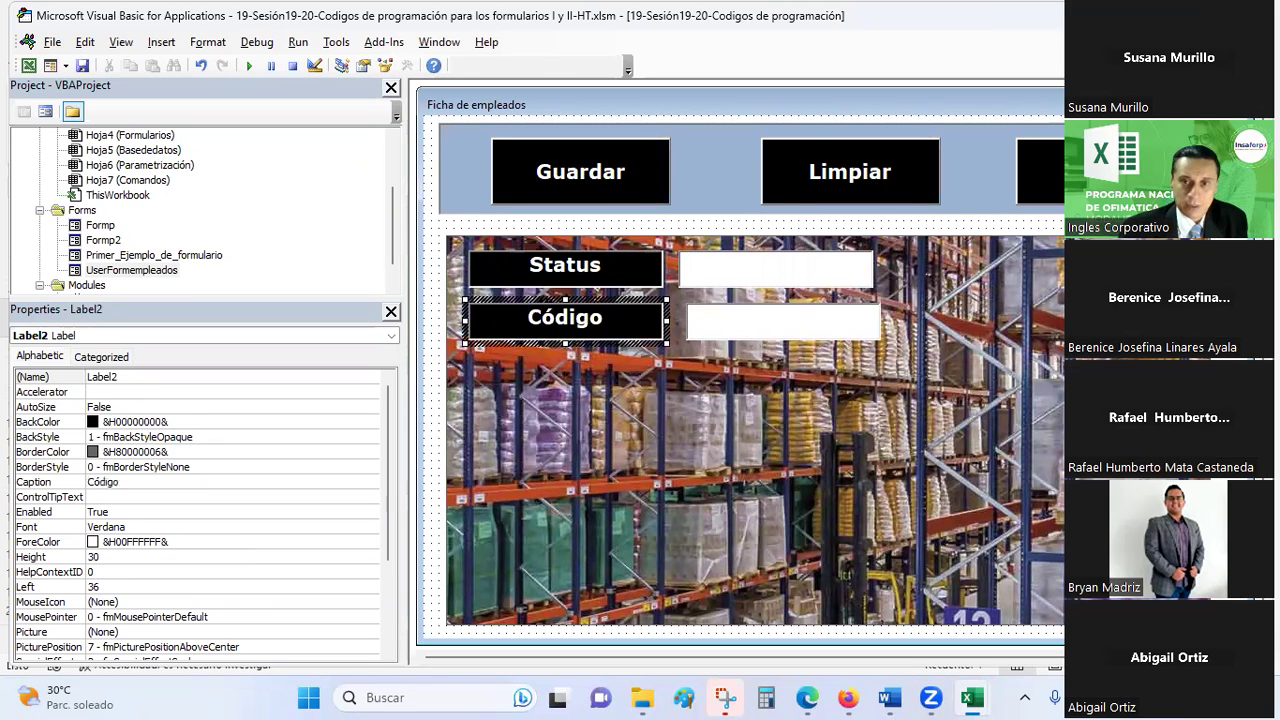
pyautogui.click(648, 445)
pyautogui.click(718, 330)
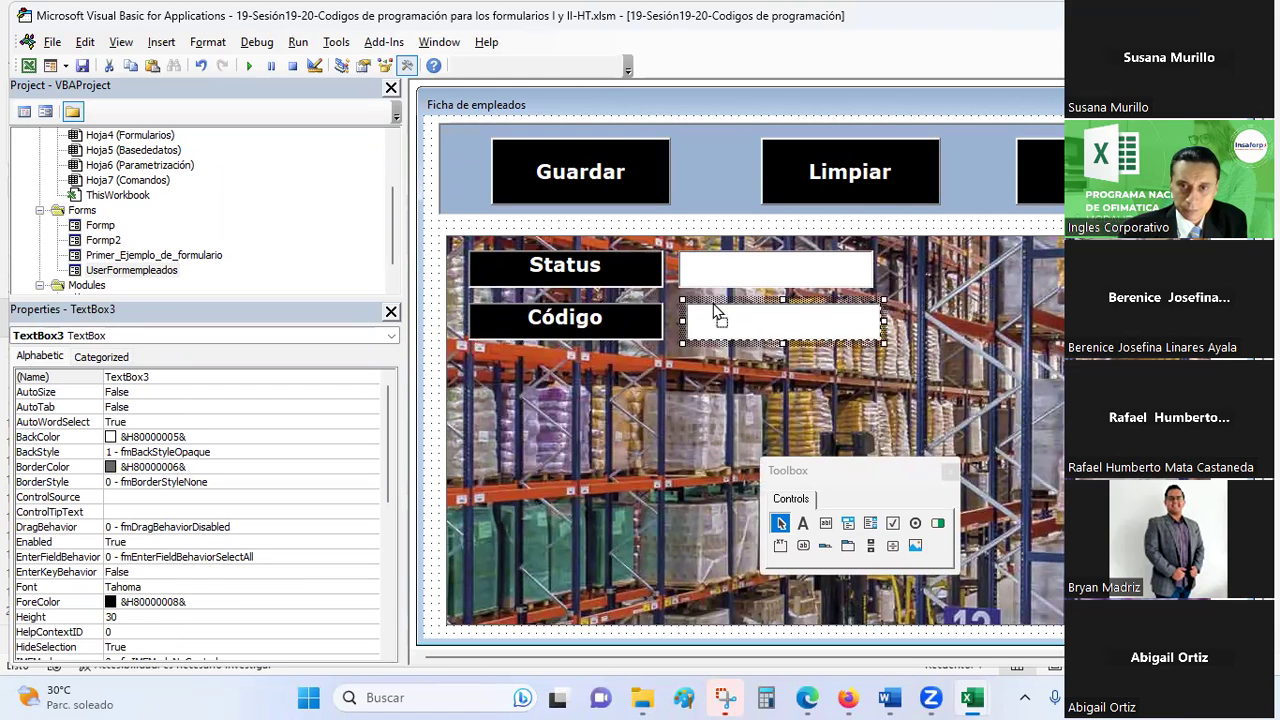
# Paste two copies of the Código label and line them up beneath it
pyautogui.click(630, 325)
pyautogui.hotkey('ctrl', 'c')
pyautogui.click(523, 383)
pyautogui.hotkey('ctrl', 'v')
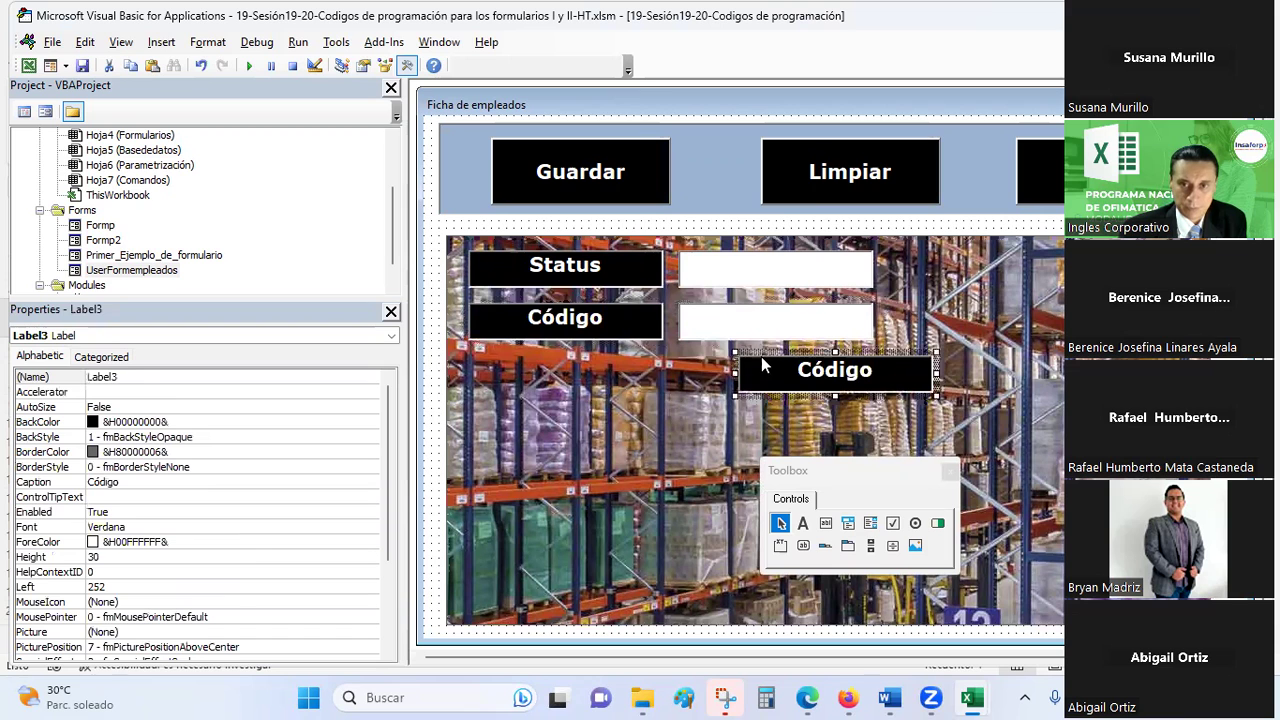
pyautogui.moveTo(495, 366); pyautogui.dragTo(497, 368)
pyautogui.hotkey('alt', 'F11')
pyautogui.click(454, 411)
pyautogui.hotkey('alt', 'F11')
pyautogui.hotkey('ctrl', 'v')
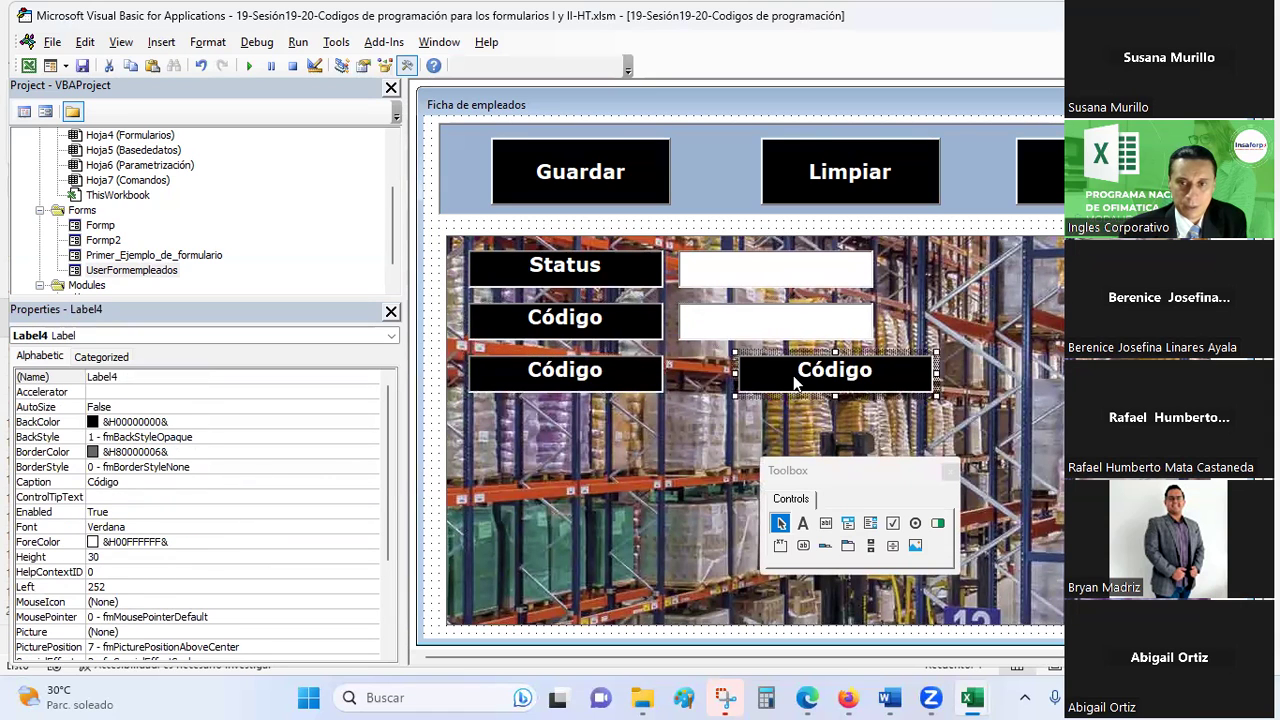
pyautogui.click(522, 420)
pyautogui.doubleClick(532, 371)
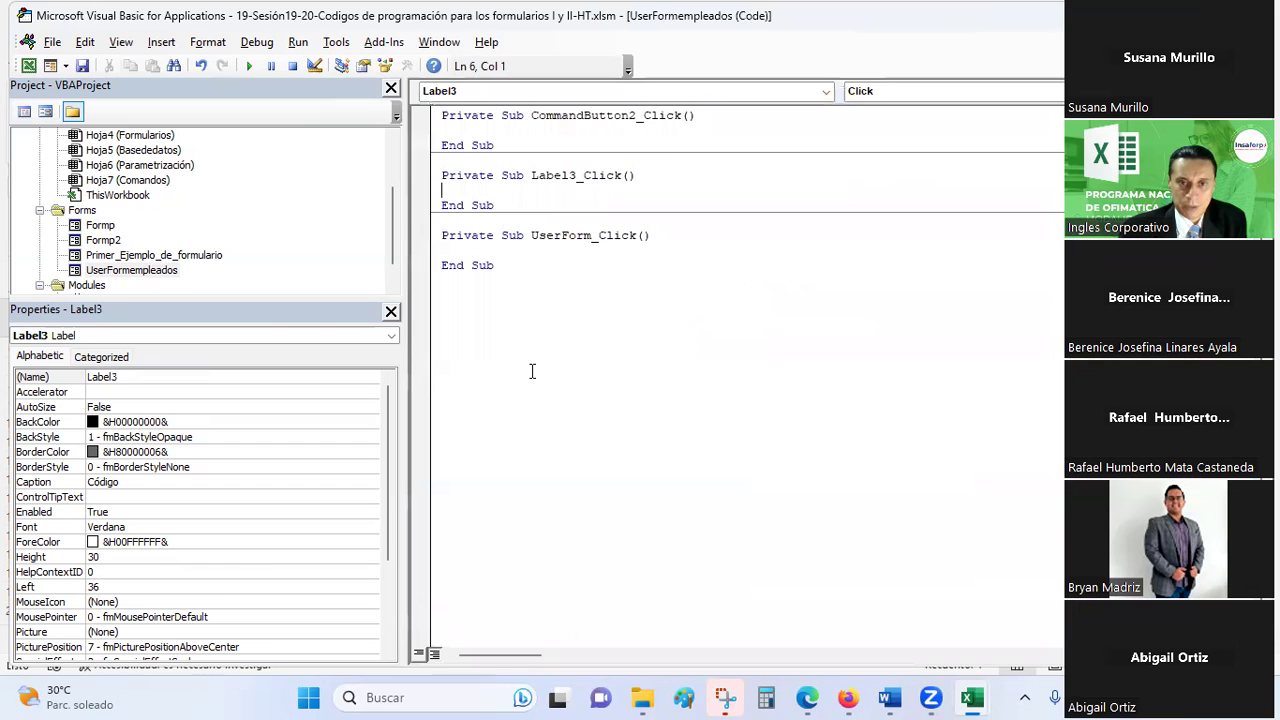
pyautogui.doubleClick(131, 270)
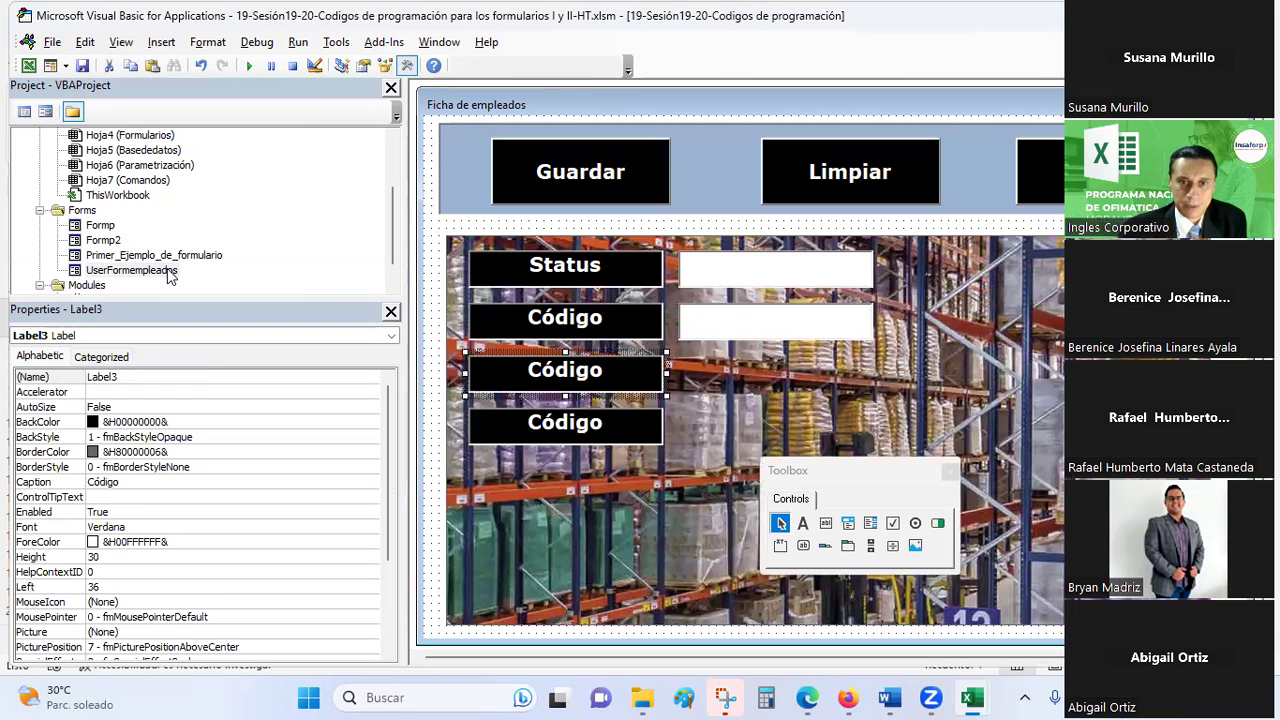
# Caption the two copied labels 'Nombres' and 'Apellidos'
pyautogui.click(534, 371)
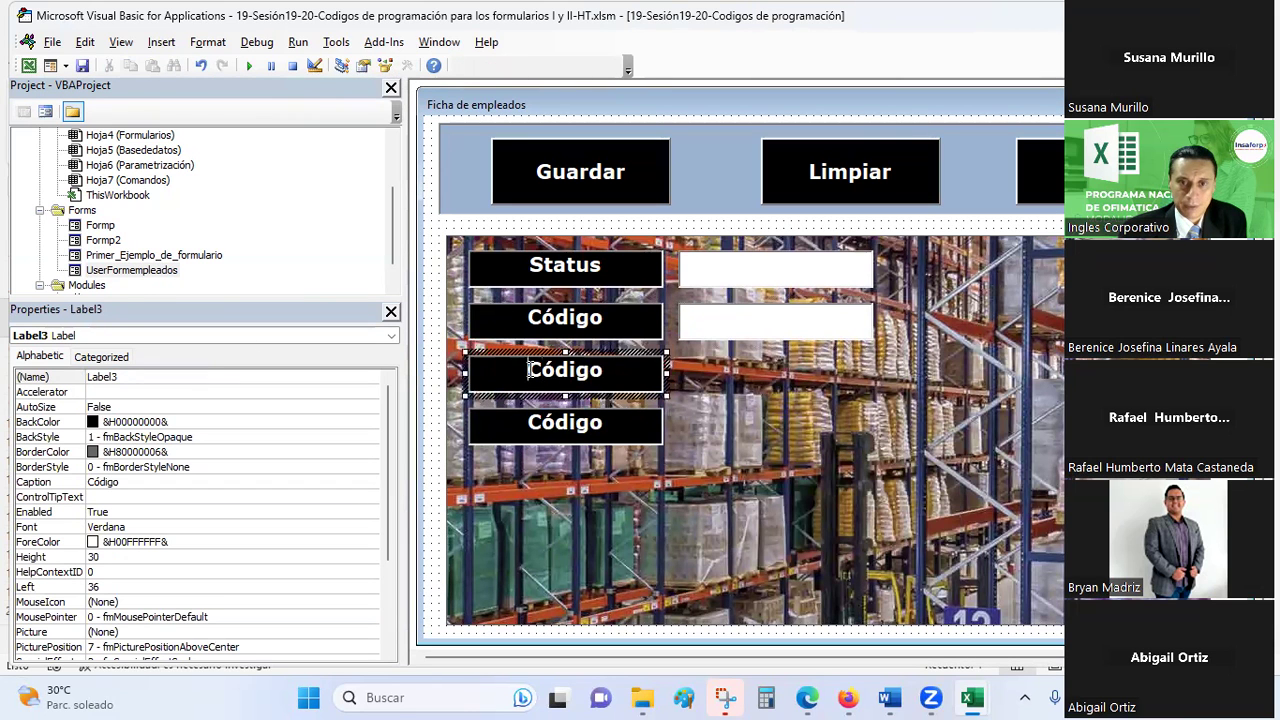
pyautogui.doubleClick(530, 370)
pyautogui.write('Nombres')
pyautogui.click(582, 425)
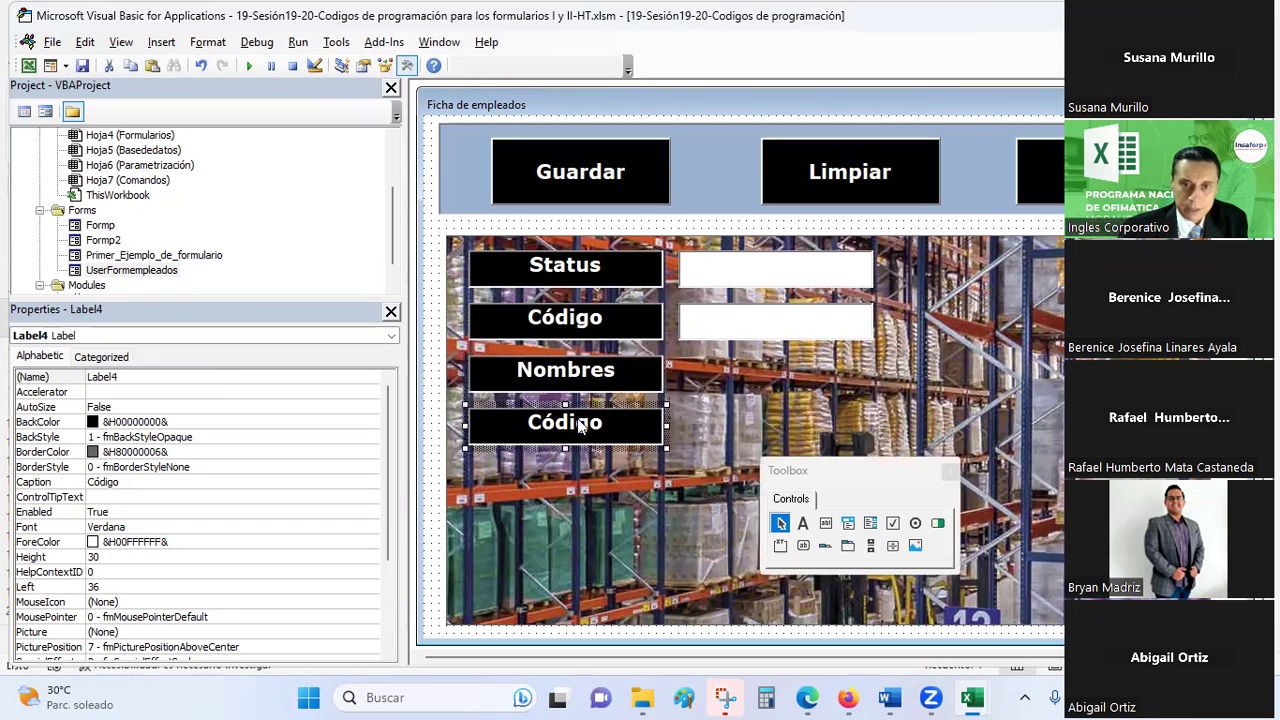
pyautogui.click(582, 425)
pyautogui.doubleClick(634, 435)
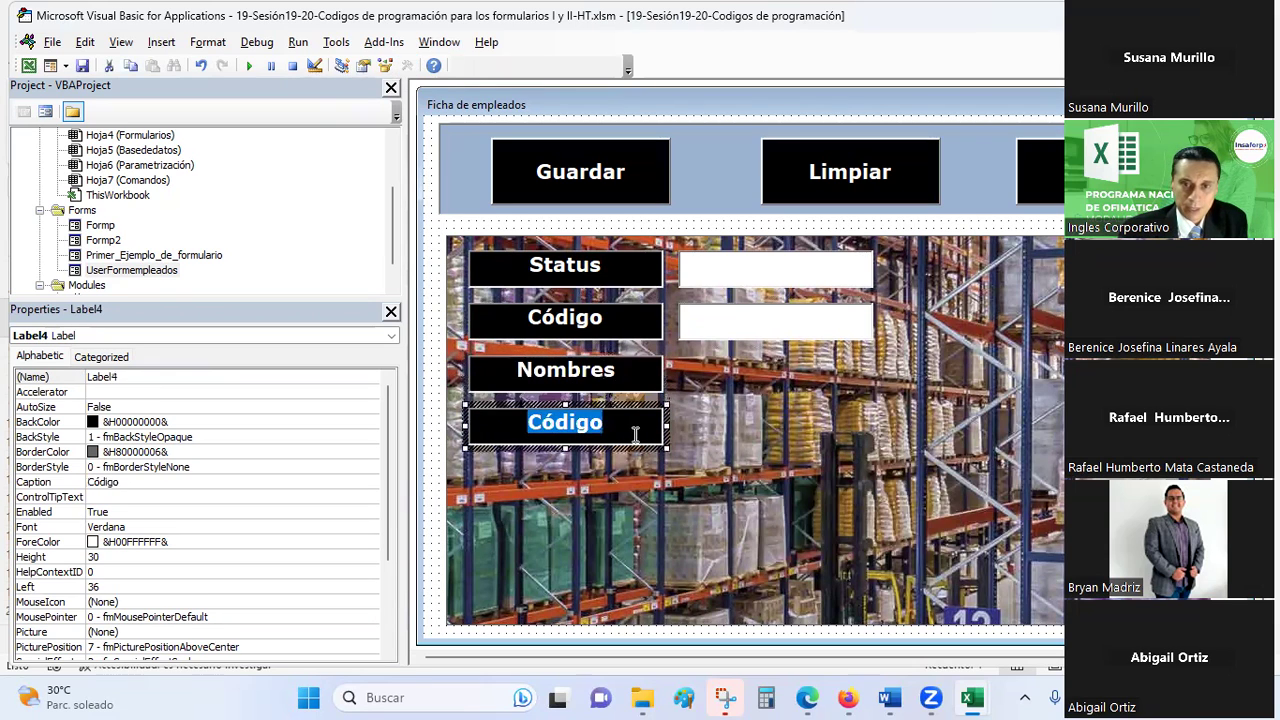
pyautogui.write('Apellidos')
# Paste copies of the Código text box beside Nombres and Apellidos, aligned with the boxes above
pyautogui.click(716, 321)
pyautogui.hotkey('ctrl', 'c')
pyautogui.click(722, 405)
pyautogui.hotkey('ctrl', 'v')
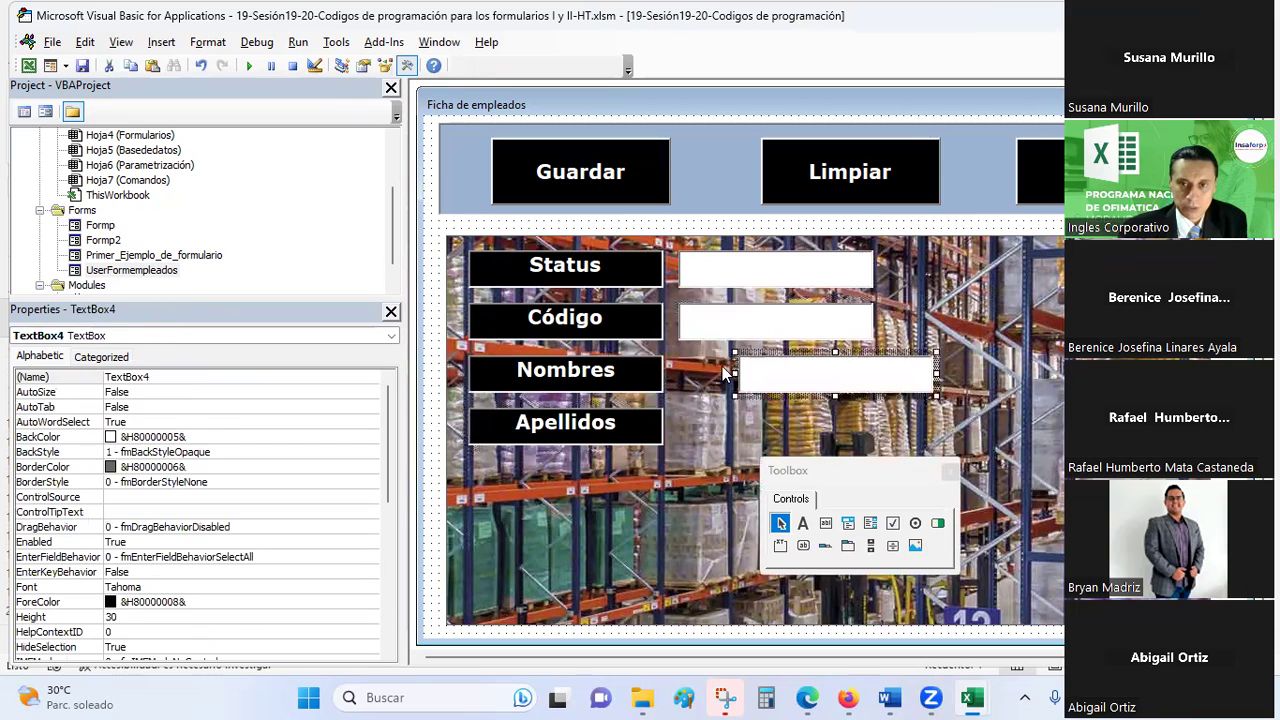
pyautogui.click(768, 377)
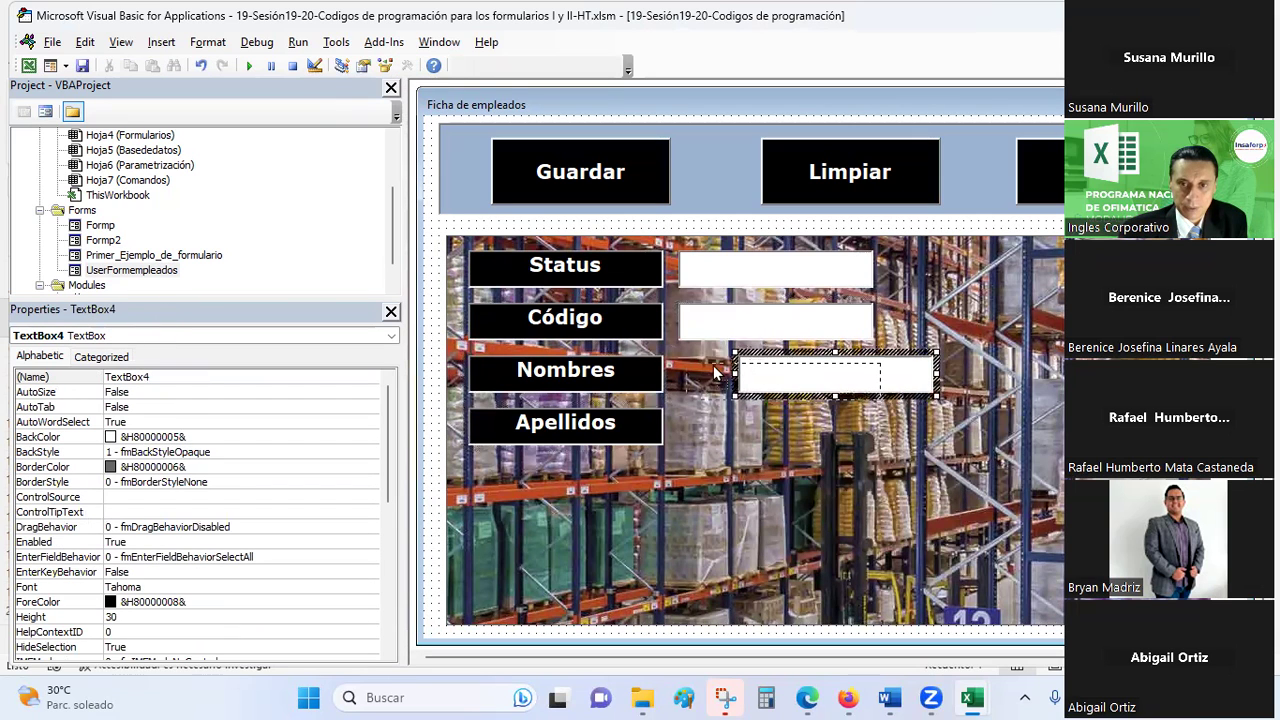
pyautogui.click(705, 480)
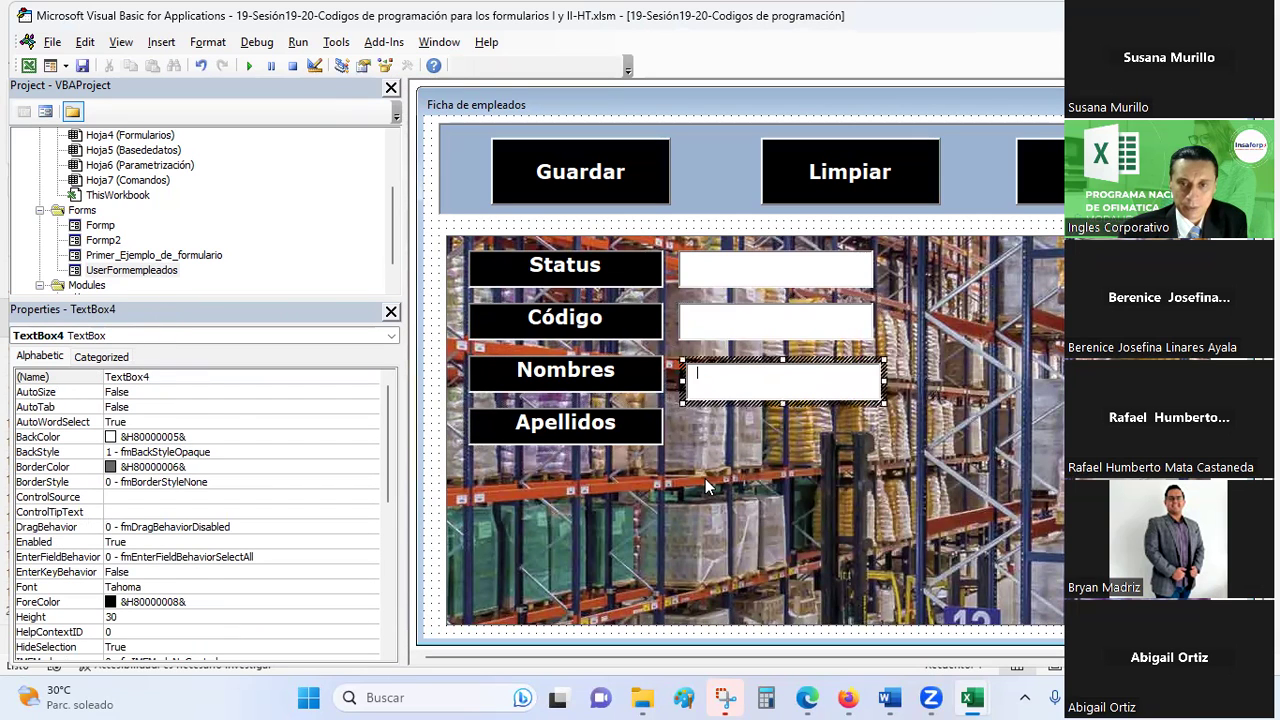
pyautogui.moveTo(735, 380); pyautogui.dragTo(782, 367)
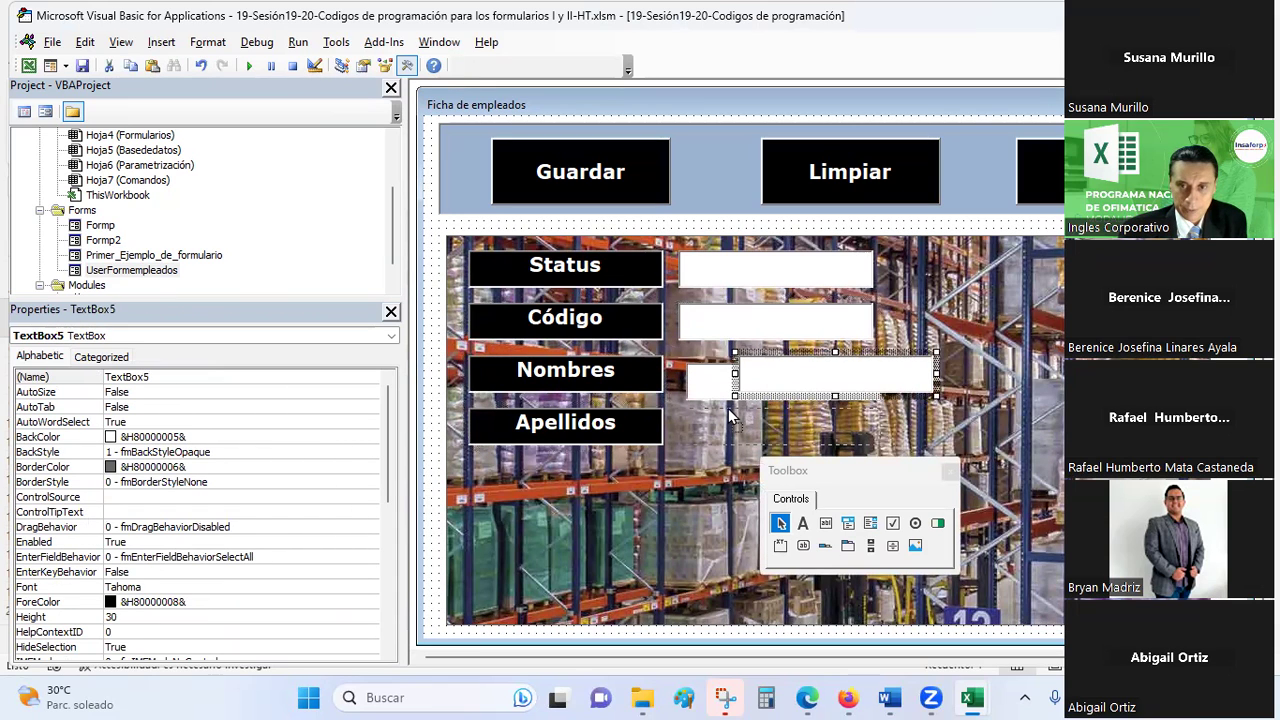
pyautogui.click(714, 373)
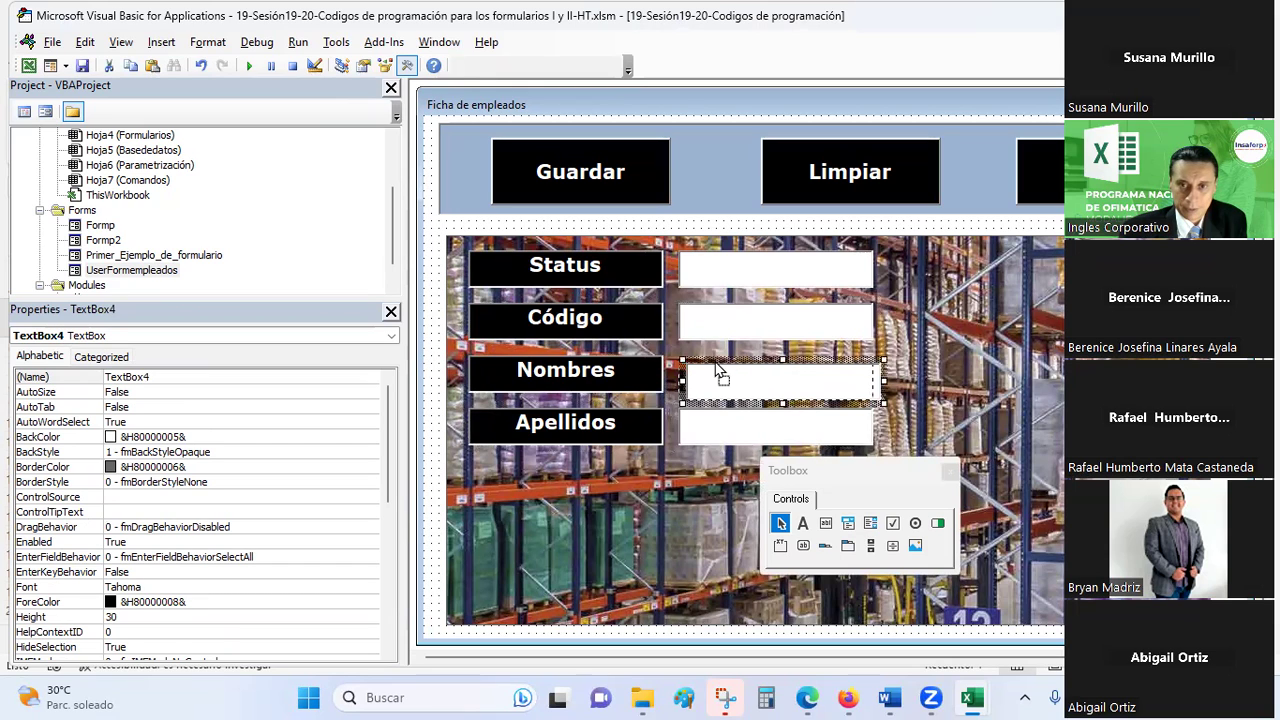
pyautogui.moveTo(716, 372); pyautogui.dragTo(710, 372)
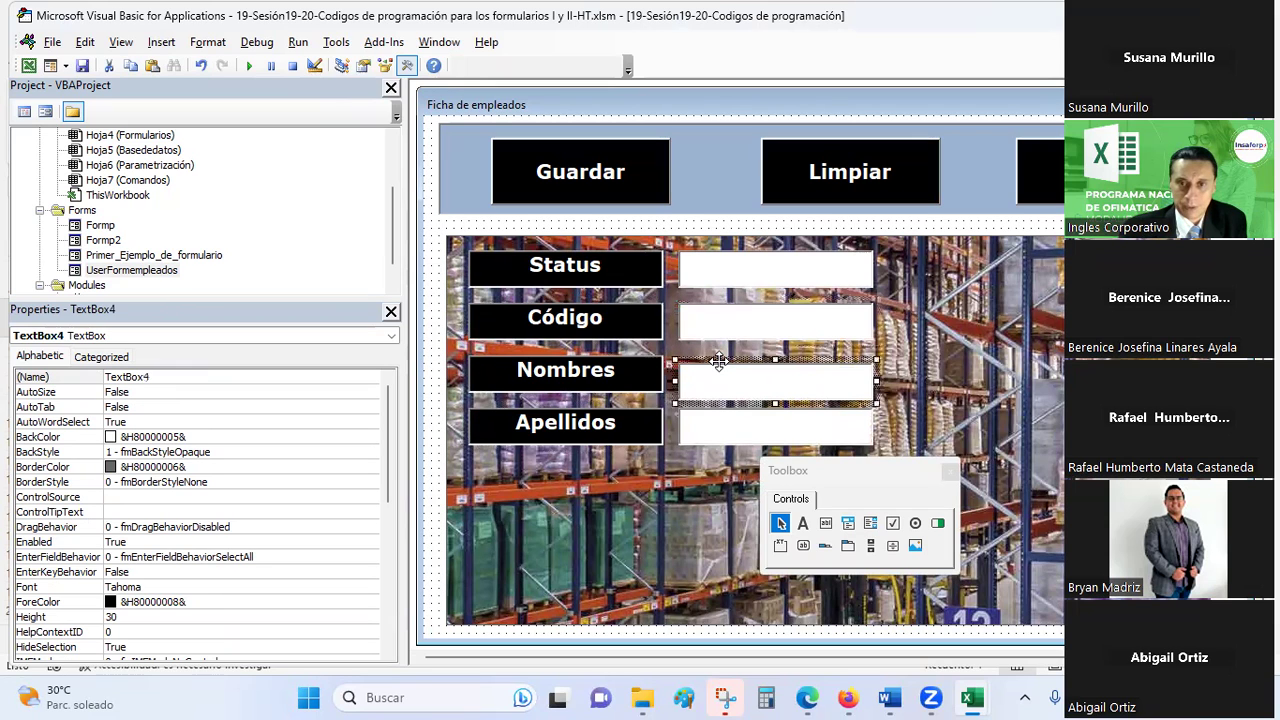
pyautogui.moveTo(718, 360); pyautogui.dragTo(722, 362)
pyautogui.click(1024, 399)
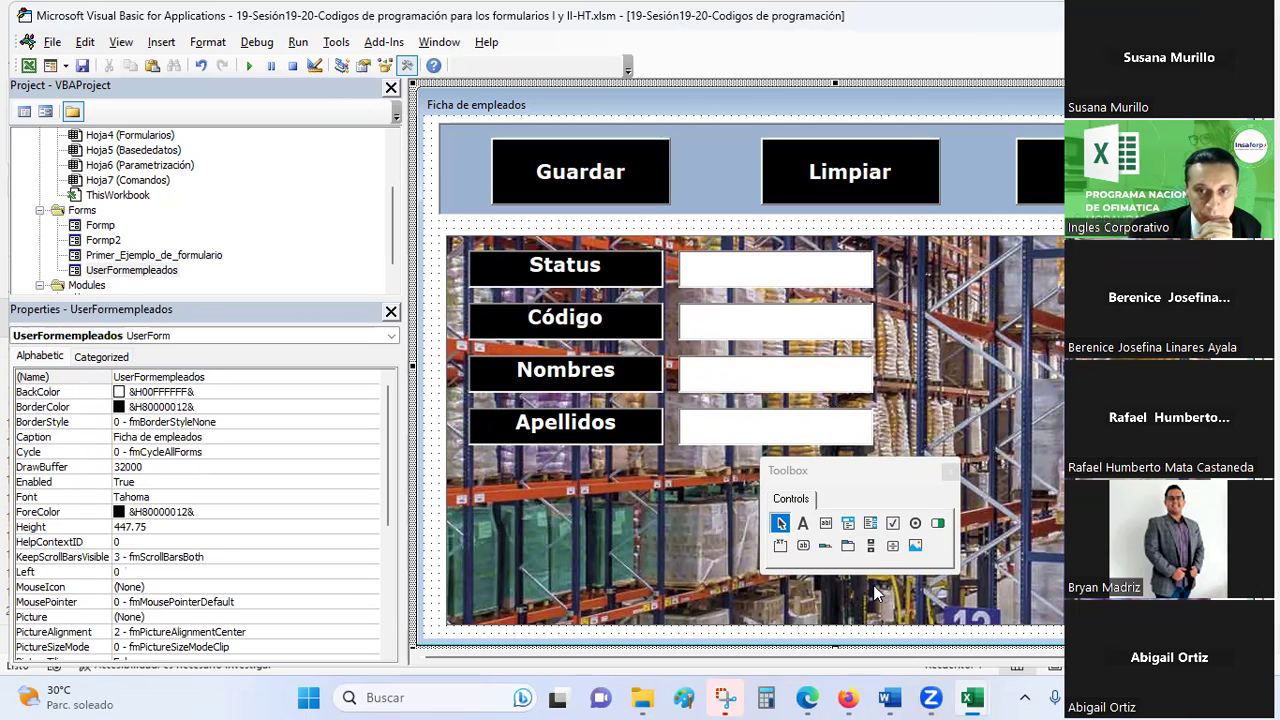
# Set AutoSize to True for the Status and Código labels
pyautogui.click(494, 266)
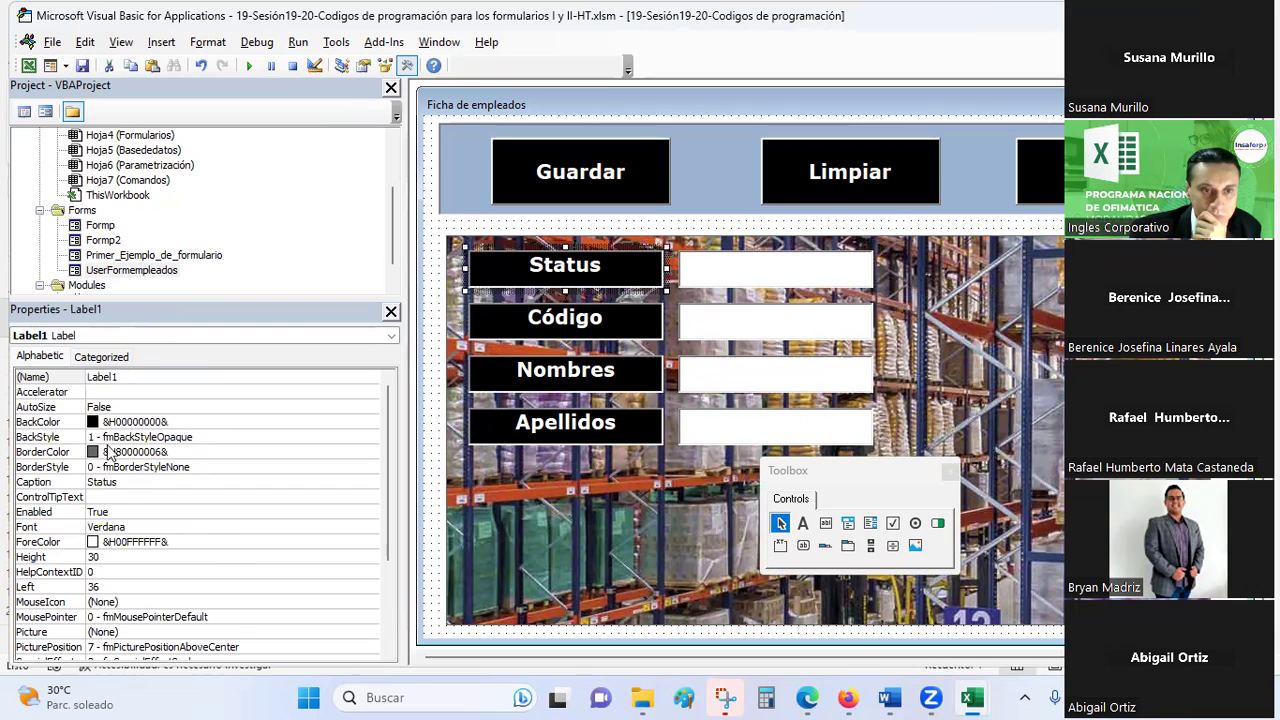
pyautogui.click(160, 406)
pyautogui.click(371, 406)
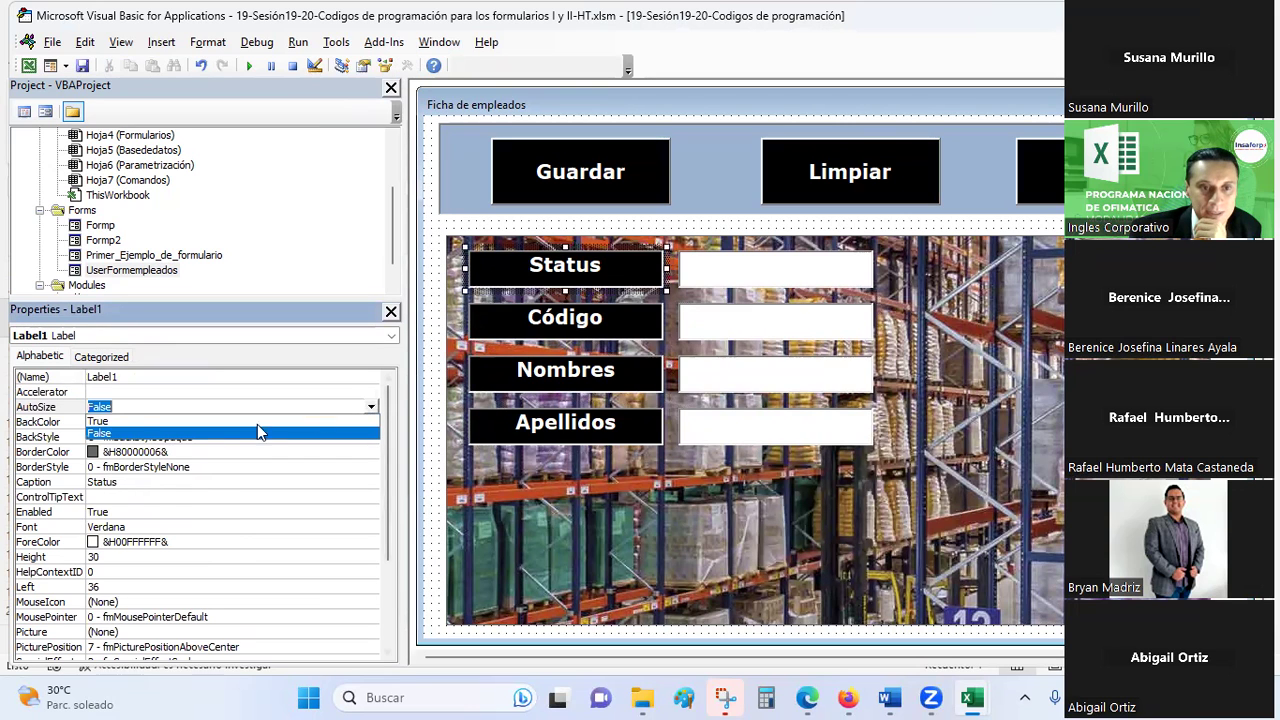
pyautogui.click(135, 421)
pyautogui.click(578, 303)
pyautogui.click(580, 314)
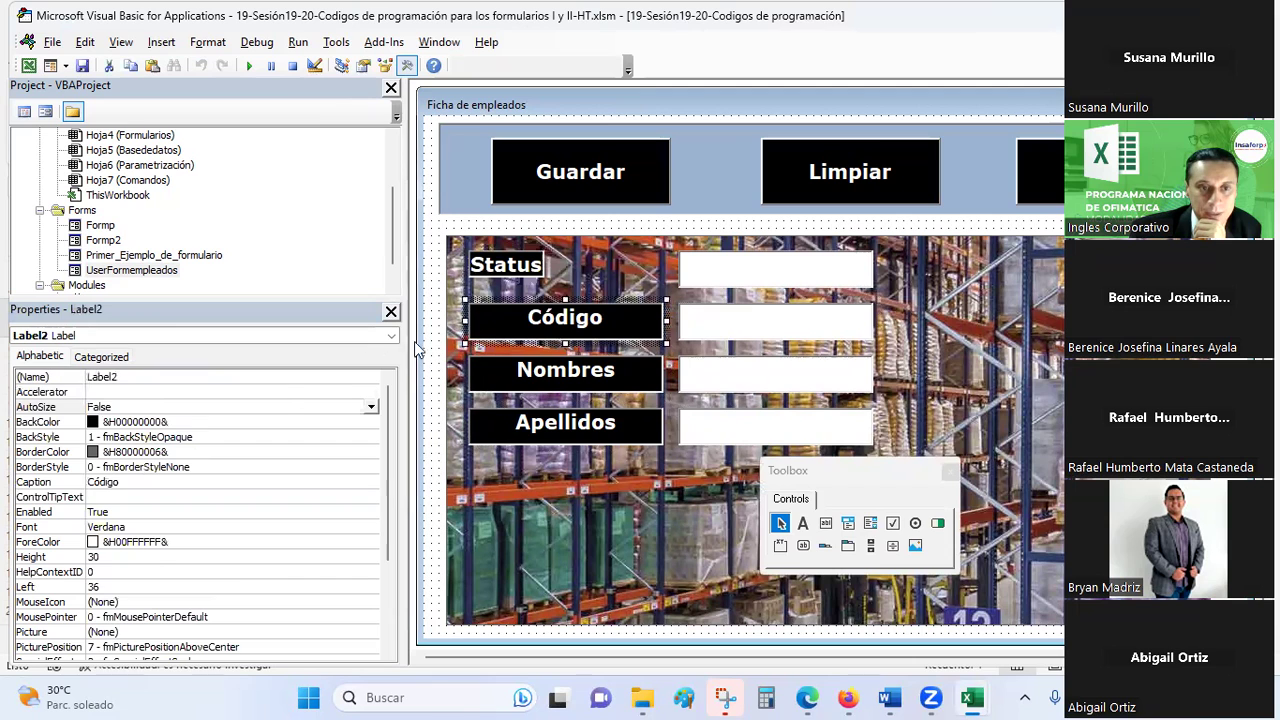
pyautogui.click(284, 406)
pyautogui.click(371, 406)
pyautogui.click(259, 421)
# Set AutoSize to True for the Nombres and Apellidos labels
pyautogui.click(585, 376)
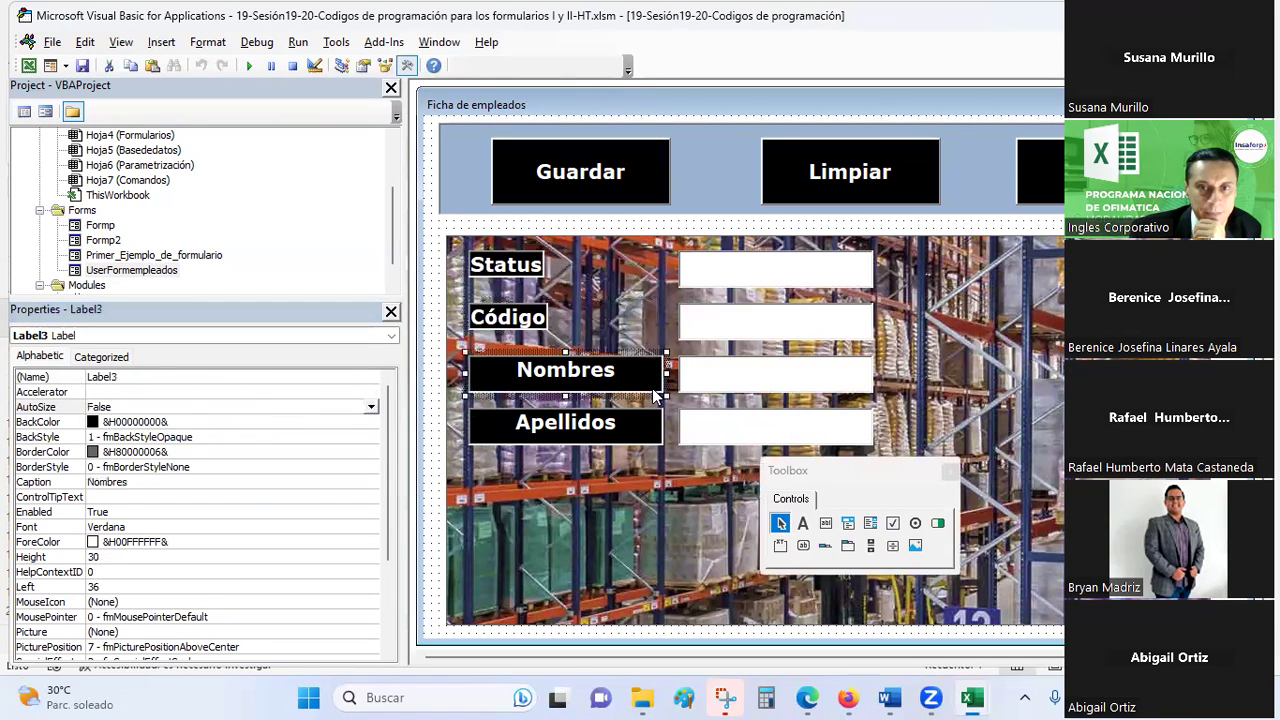
pyautogui.click(371, 406)
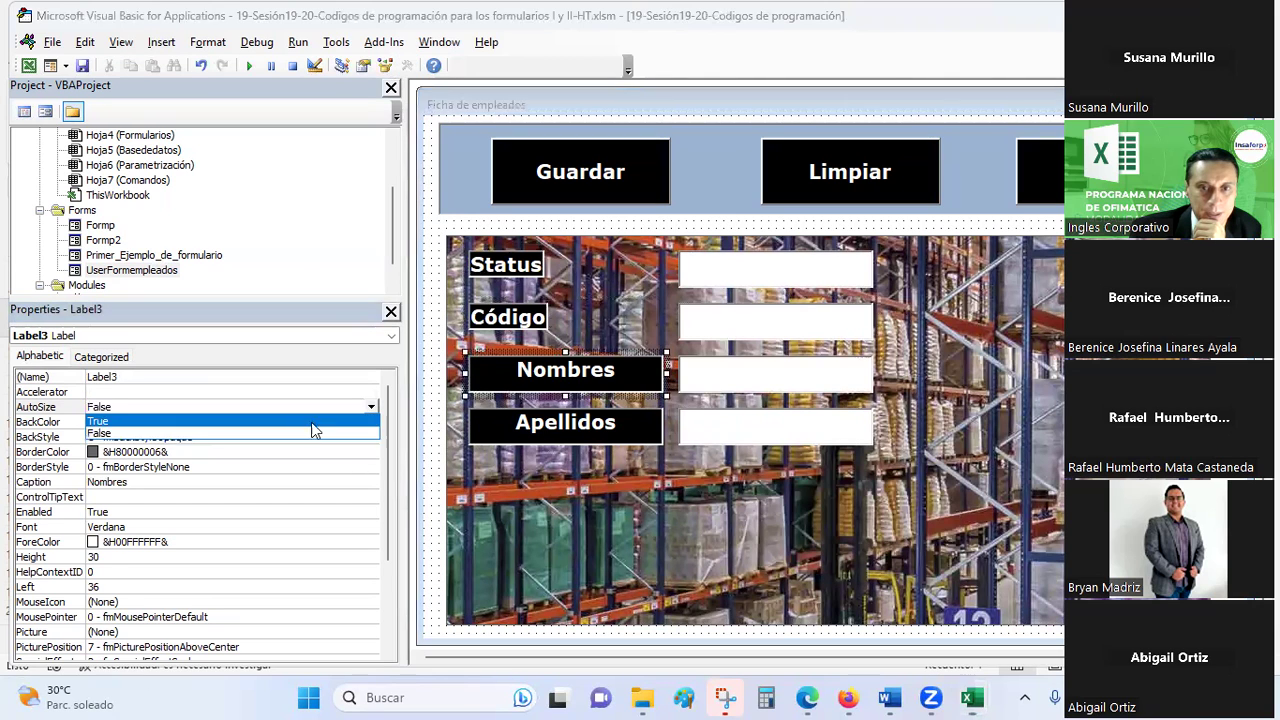
pyautogui.click(317, 421)
pyautogui.click(598, 422)
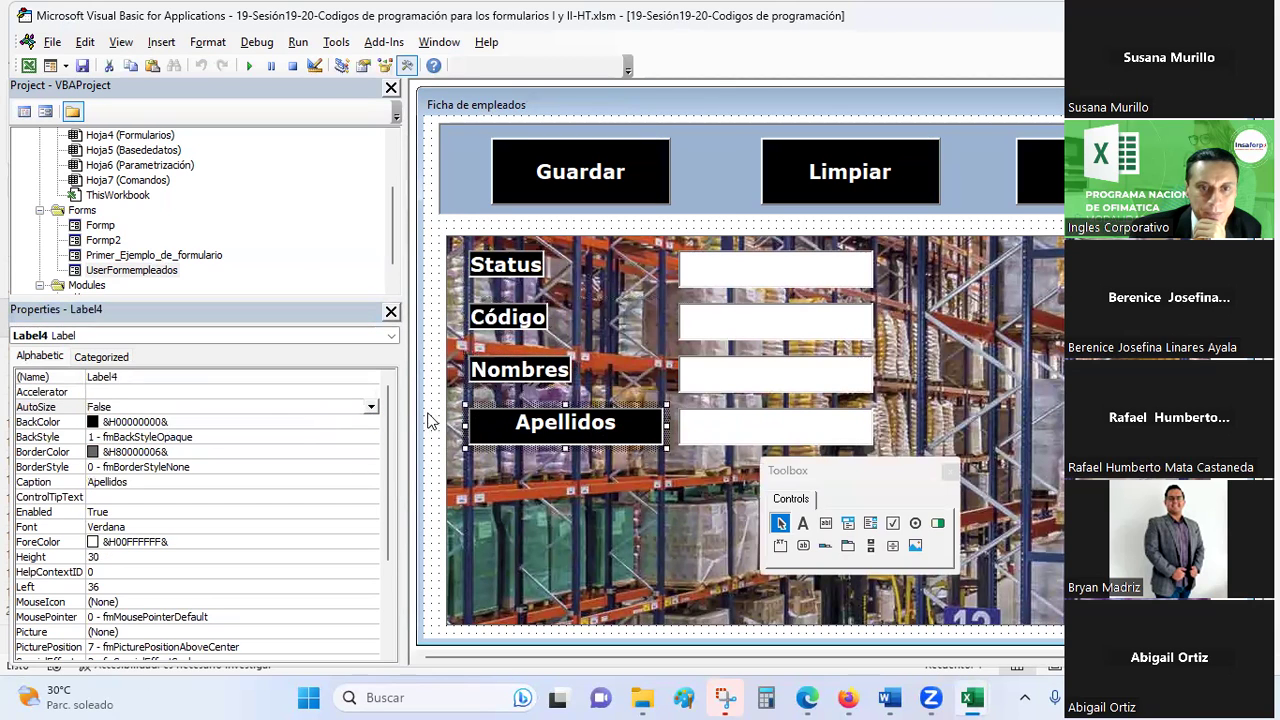
pyautogui.click(371, 406)
pyautogui.click(190, 421)
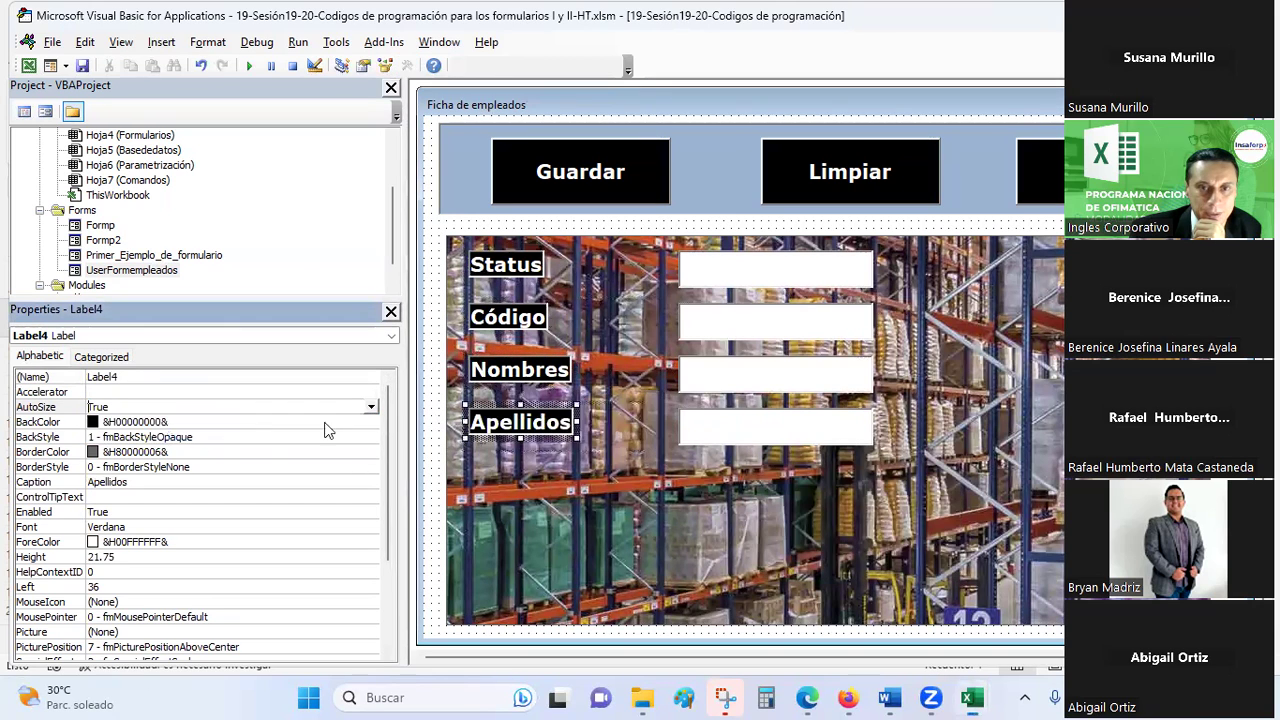
pyautogui.click(519, 323)
# Move the Código label and box aside, then stretch the warehouse picture to fill the form
pyautogui.moveTo(519, 300); pyautogui.dragTo(976, 255)
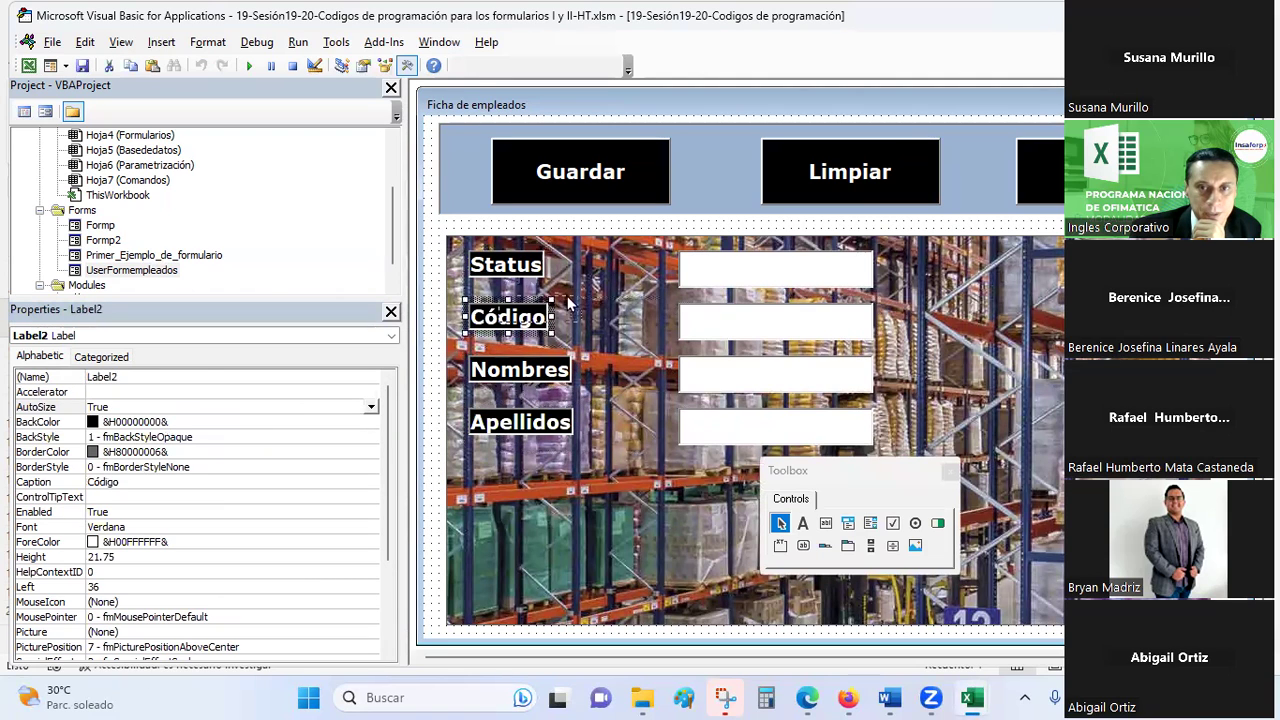
pyautogui.moveTo(778, 257); pyautogui.dragTo(535, 303)
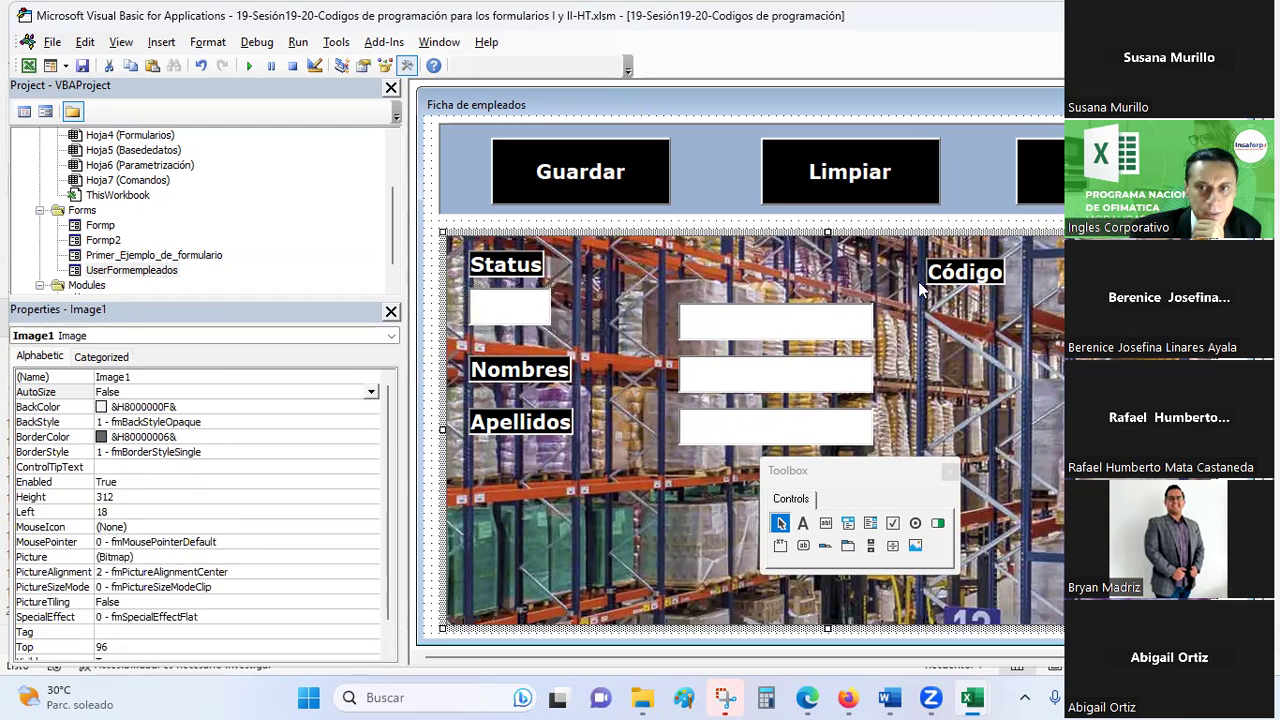
pyautogui.moveTo(643, 316); pyautogui.dragTo(651, 316)
pyautogui.click(985, 273)
pyautogui.moveTo(665, 262); pyautogui.dragTo(635, 254)
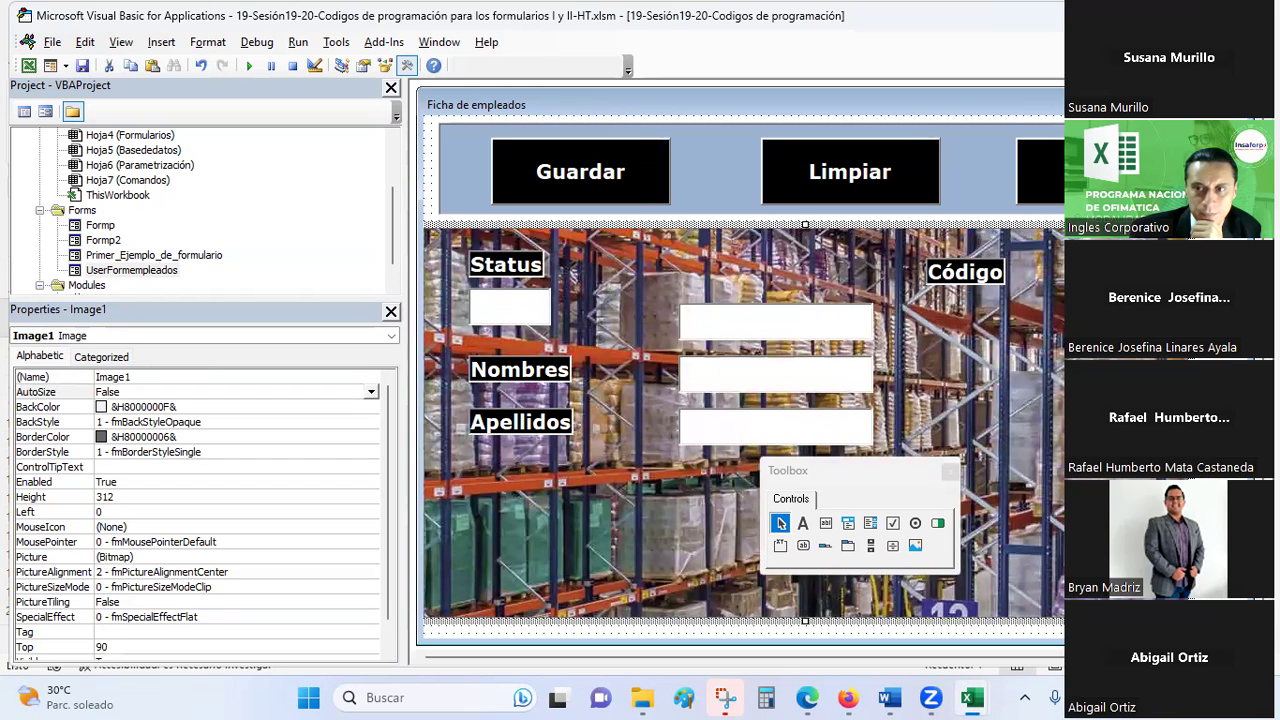
pyautogui.moveTo(1120, 424); pyautogui.dragTo(1172, 424)
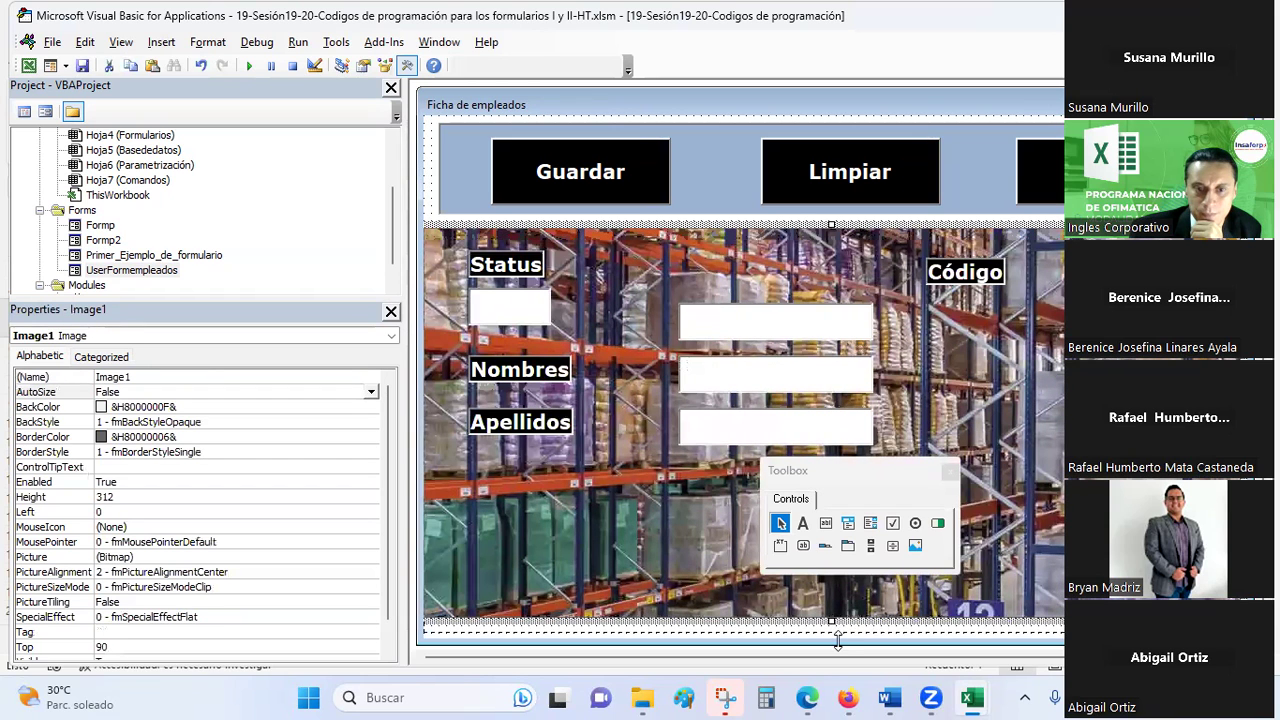
pyautogui.moveTo(840, 647); pyautogui.dragTo(840, 650)
# Place the Código label beside Status and size its text box to the label's width
pyautogui.click(860, 322)
pyautogui.click(965, 272)
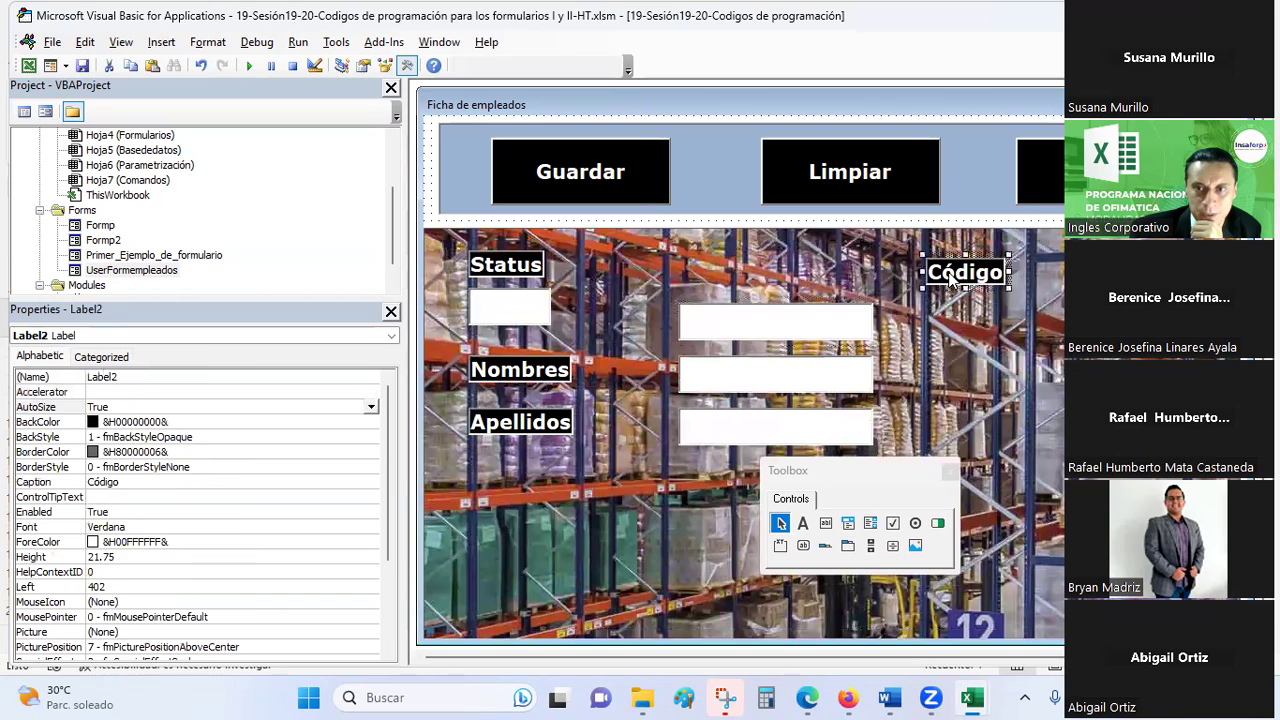
pyautogui.moveTo(630, 280); pyautogui.dragTo(612, 278)
pyautogui.moveTo(703, 325)
pyautogui.mouseDown()
pyautogui.moveTo(593, 315)
pyautogui.moveTo(581, 267)
pyautogui.mouseUp()
pyautogui.click(604, 272)
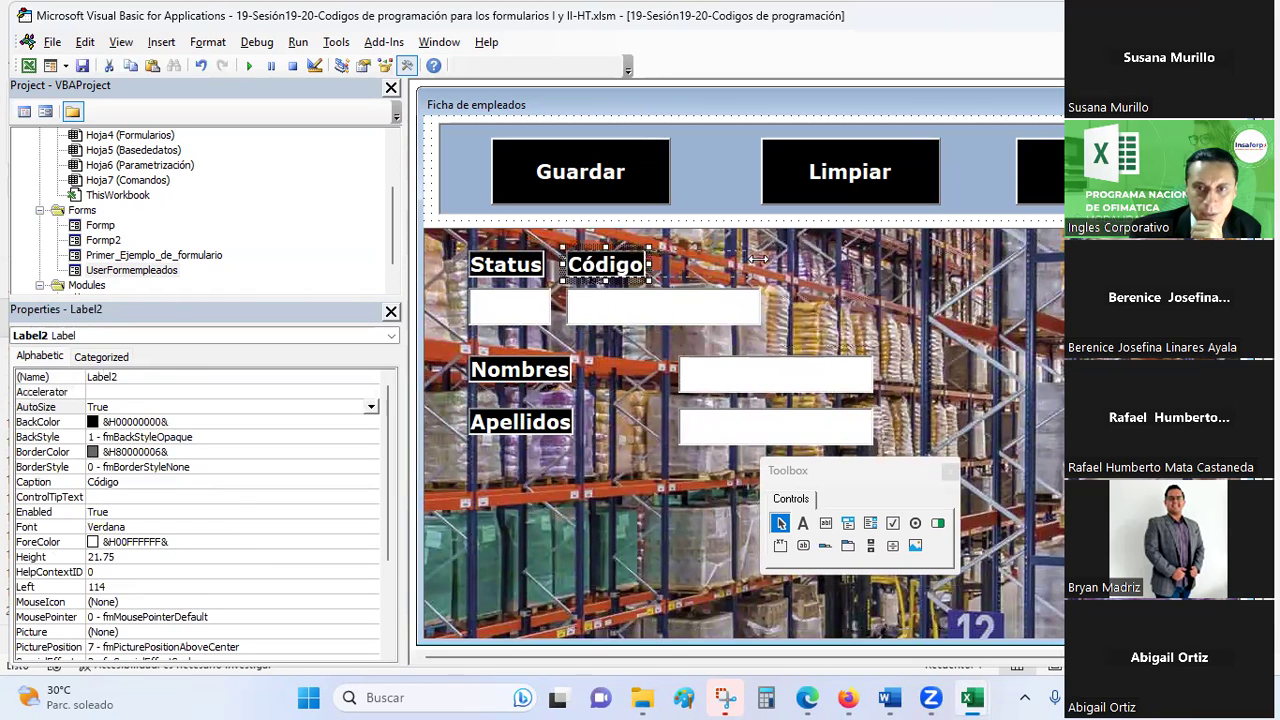
pyautogui.moveTo(705, 263); pyautogui.dragTo(762, 262)
pyautogui.click(763, 311)
pyautogui.moveTo(763, 311)
pyautogui.mouseDown()
pyautogui.moveTo(626, 289)
pyautogui.moveTo(634, 268)
pyautogui.moveTo(656, 268)
pyautogui.moveTo(662, 308)
pyautogui.mouseUp()
pyautogui.click(610, 263)
pyautogui.click(648, 292)
pyautogui.click(632, 266)
pyautogui.click(624, 312)
pyautogui.click(576, 362)
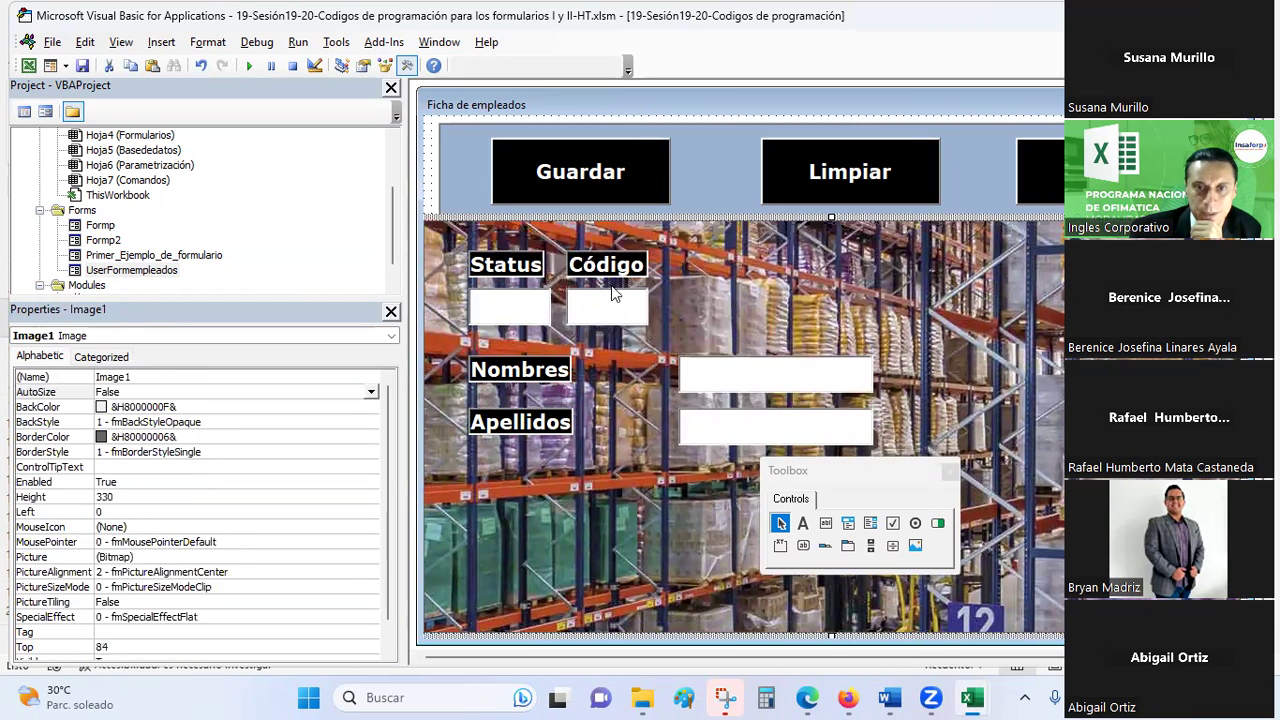
# Move the Nombres label and box beside Código in the top row, matching their widths
pyautogui.click(555, 366)
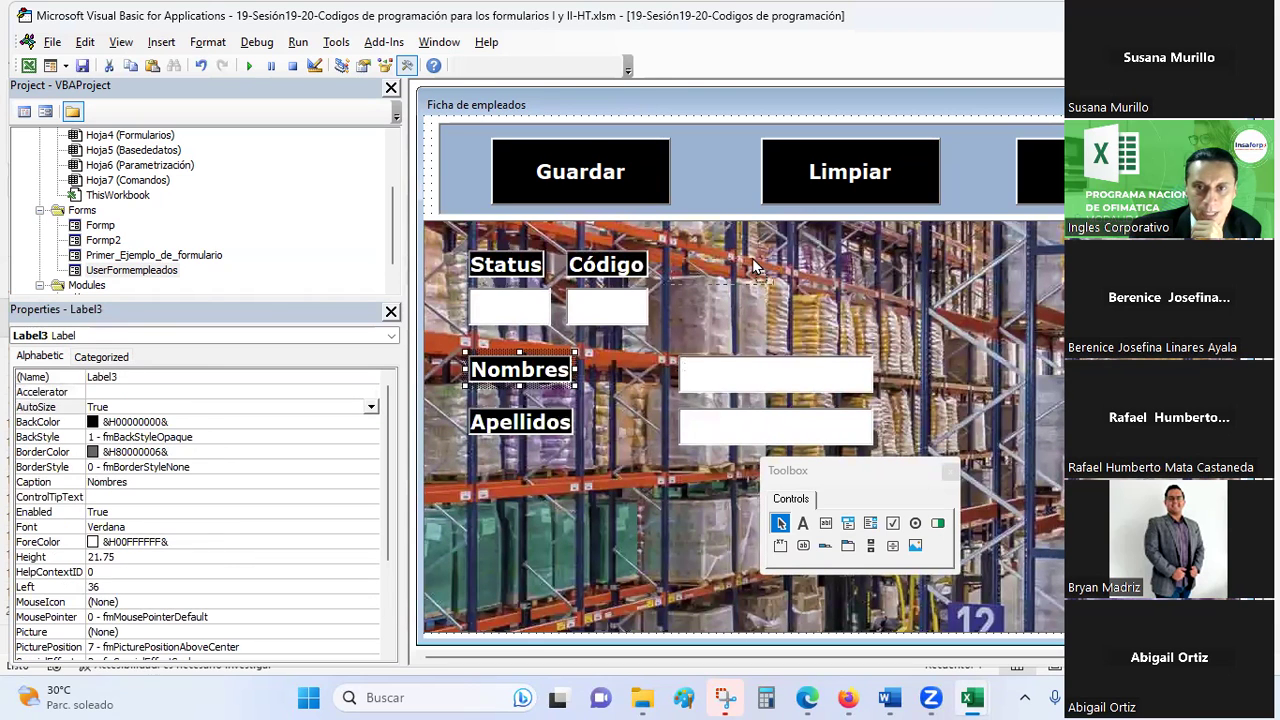
pyautogui.moveTo(553, 365); pyautogui.dragTo(748, 260)
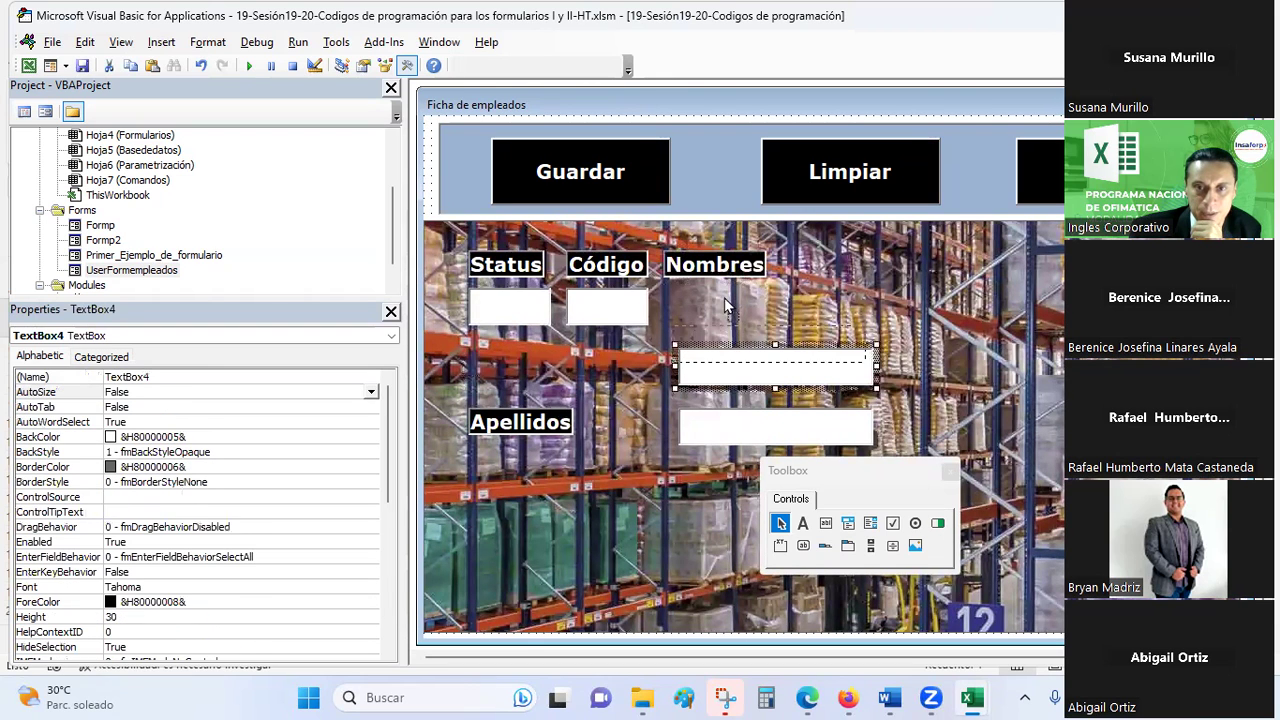
pyautogui.moveTo(744, 372); pyautogui.dragTo(724, 299)
pyautogui.click(713, 262)
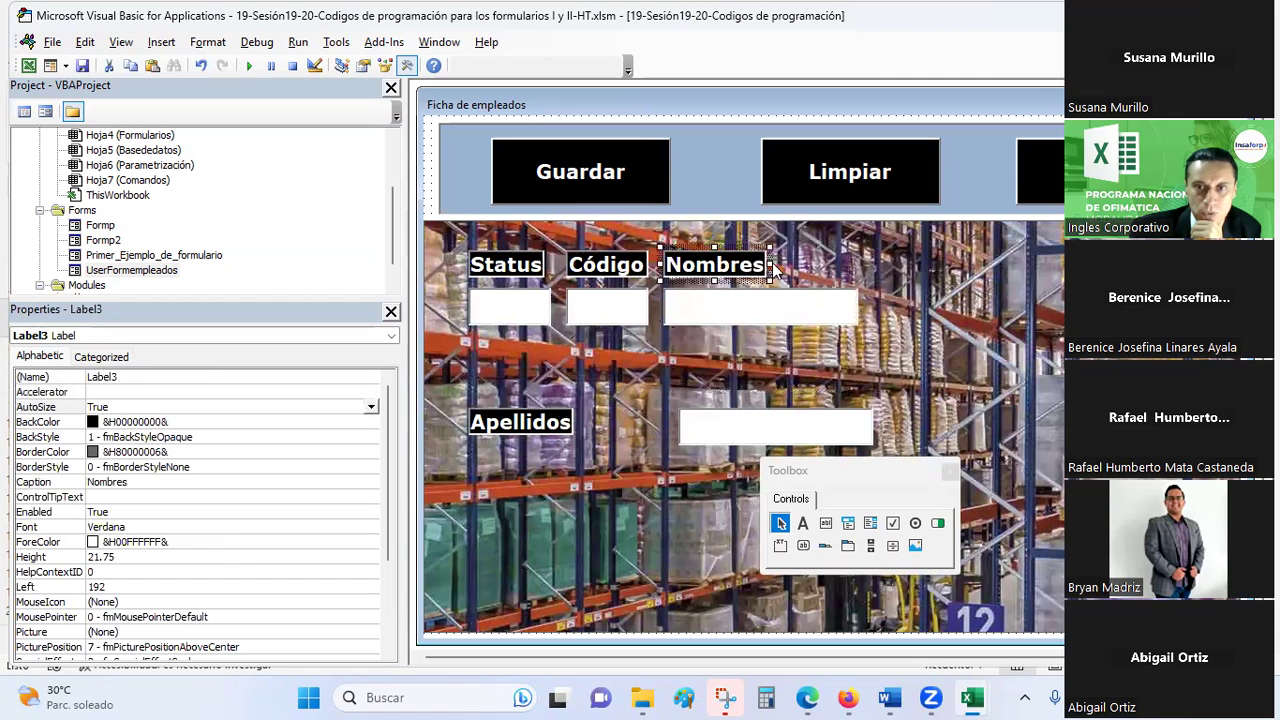
pyautogui.click(818, 302)
pyautogui.moveTo(822, 274); pyautogui.dragTo(821, 302)
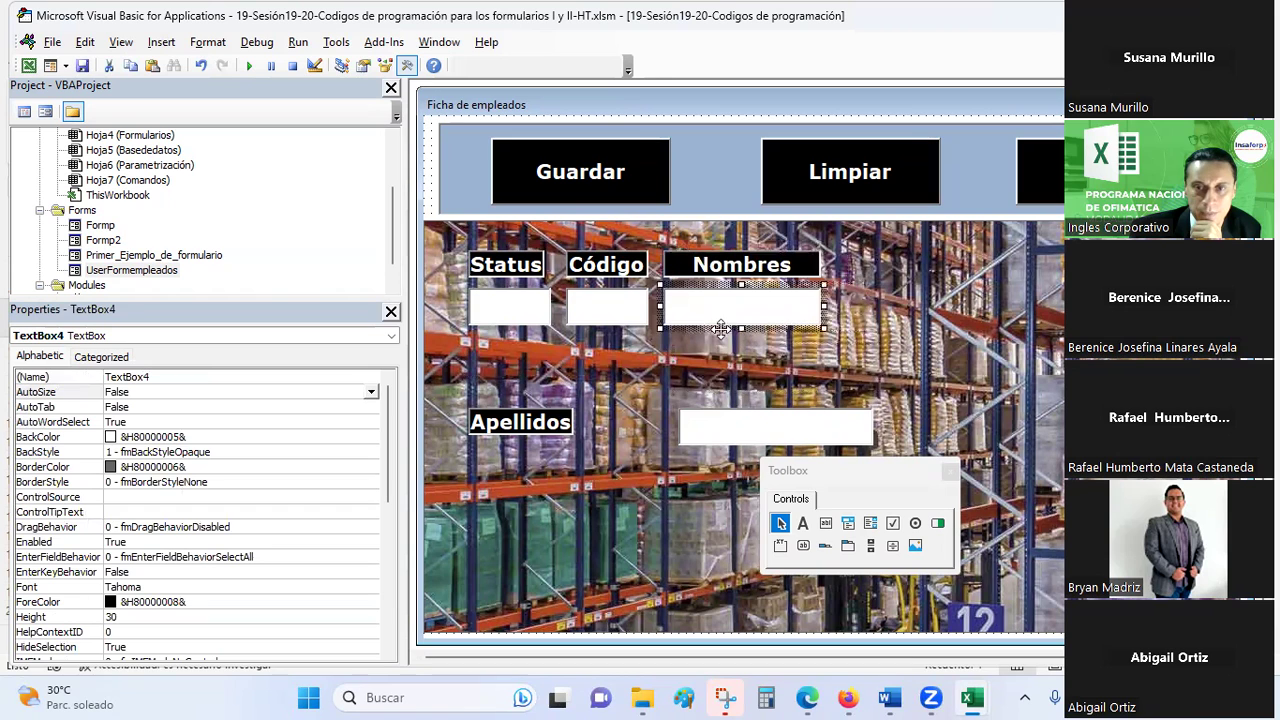
pyautogui.click(518, 428)
# Place the Apellidos label and box in the top row, sizing the box to the label
pyautogui.click(516, 424)
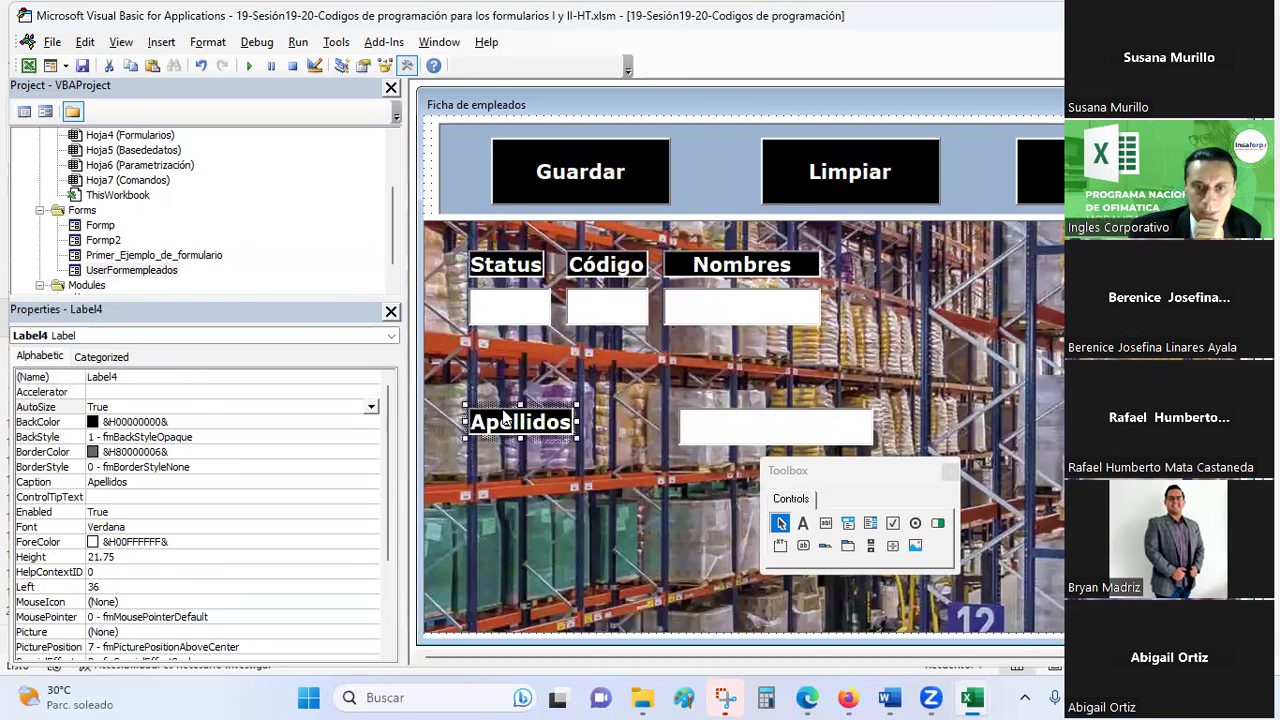
pyautogui.moveTo(942, 283); pyautogui.dragTo(879, 266)
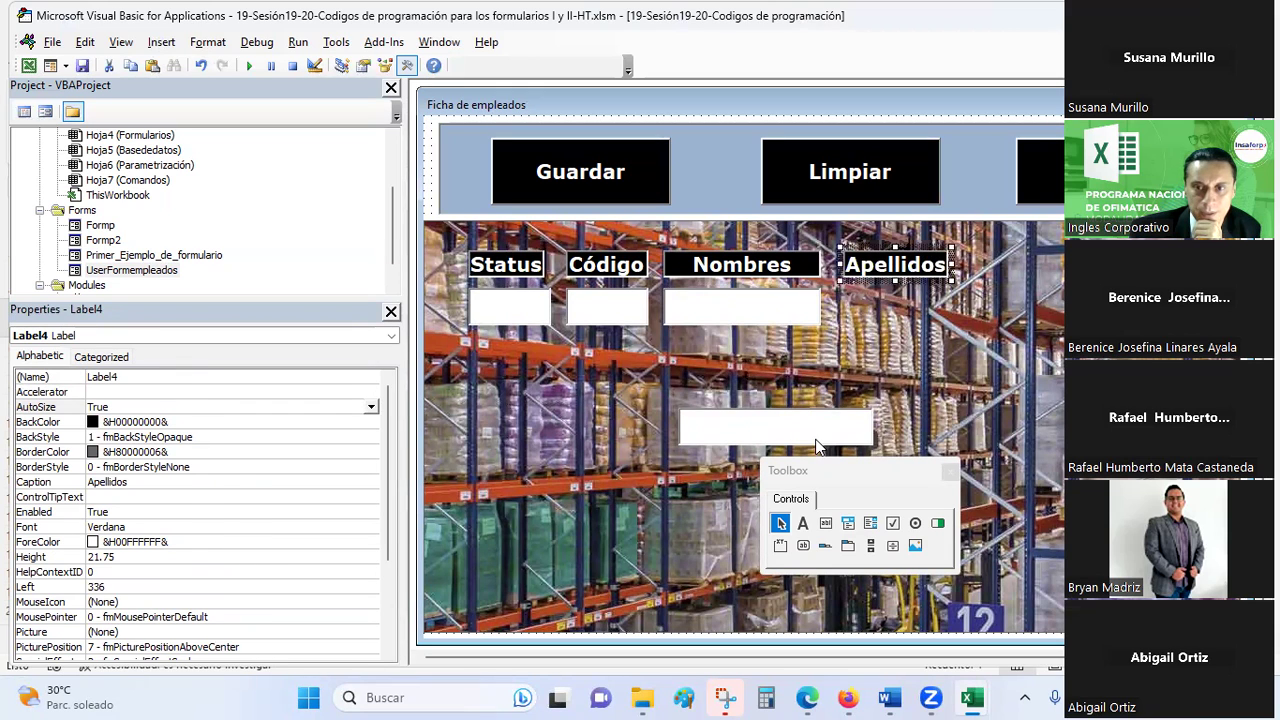
pyautogui.click(738, 420)
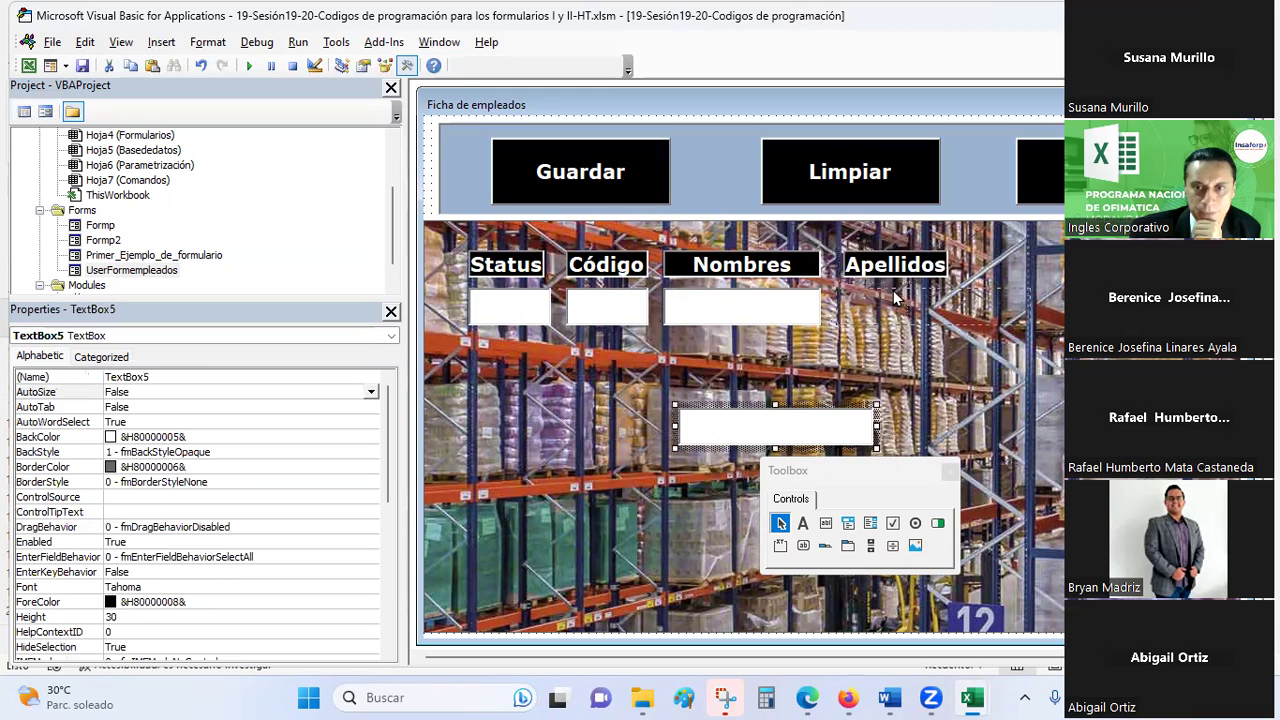
pyautogui.moveTo(898, 298); pyautogui.dragTo(898, 300)
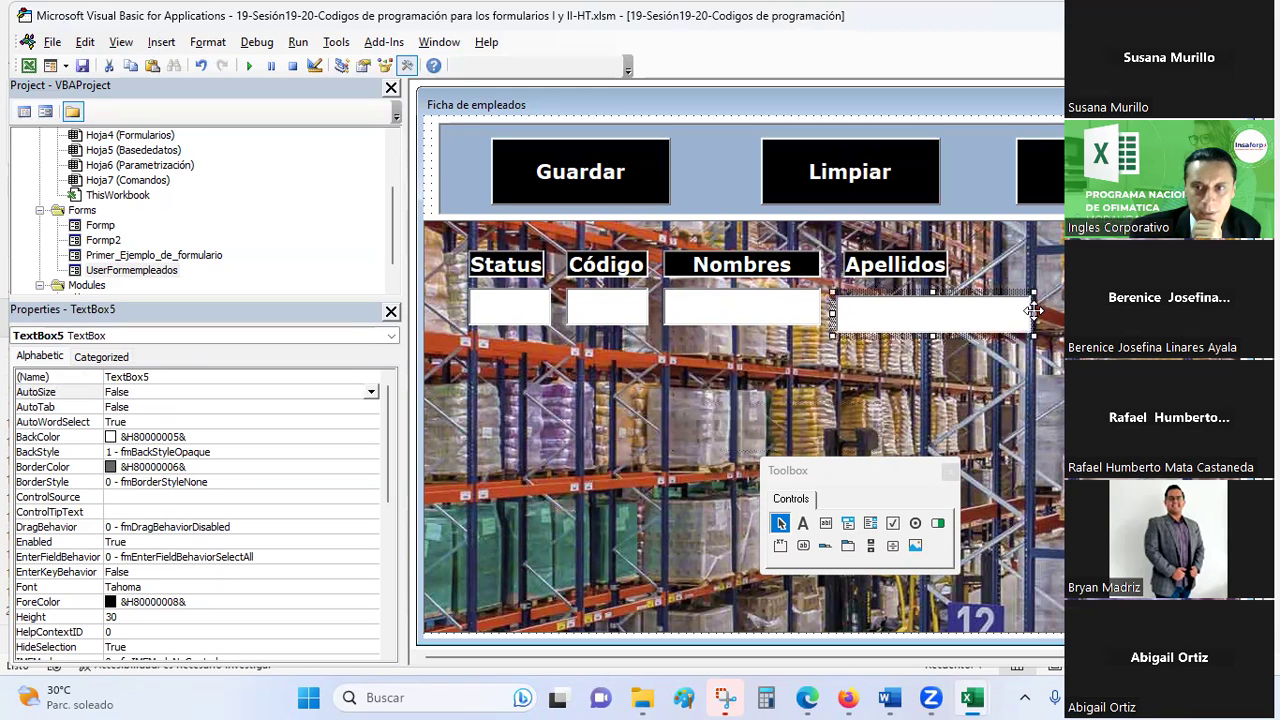
pyautogui.click(945, 266)
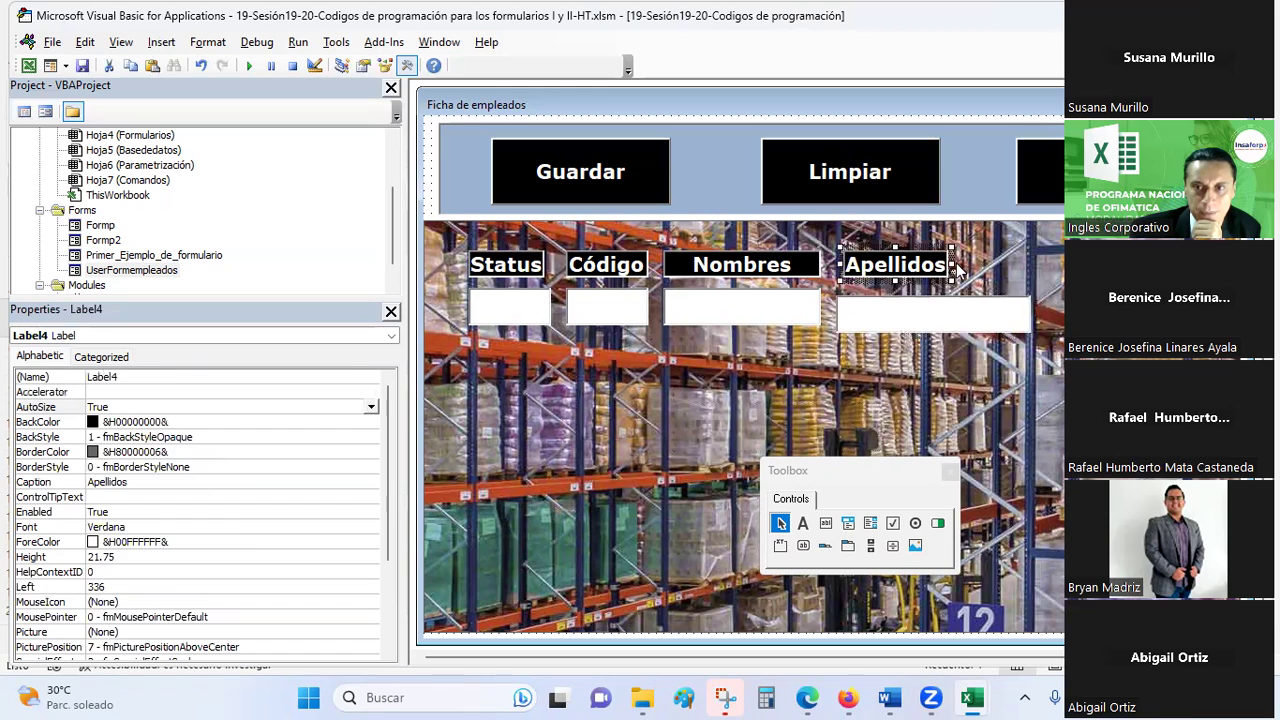
pyautogui.moveTo(957, 270); pyautogui.dragTo(992, 270)
pyautogui.click(1006, 308)
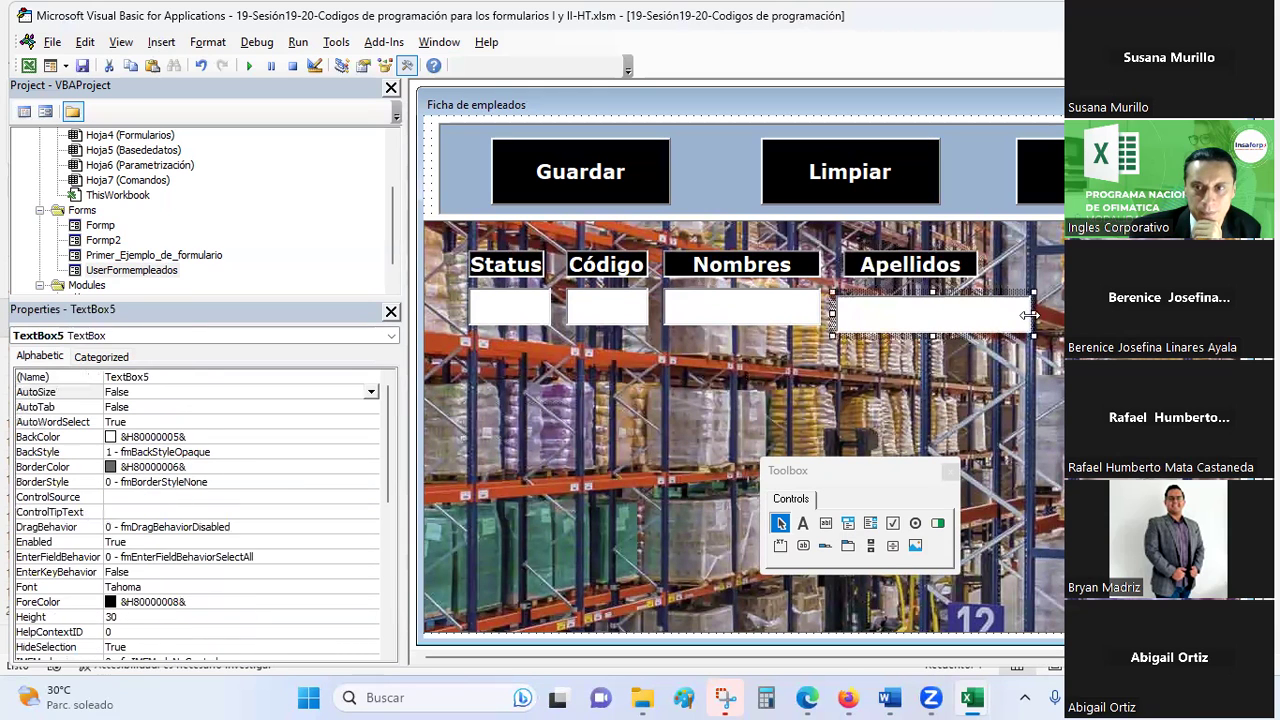
pyautogui.moveTo(1020, 315); pyautogui.dragTo(977, 315)
pyautogui.click(960, 370)
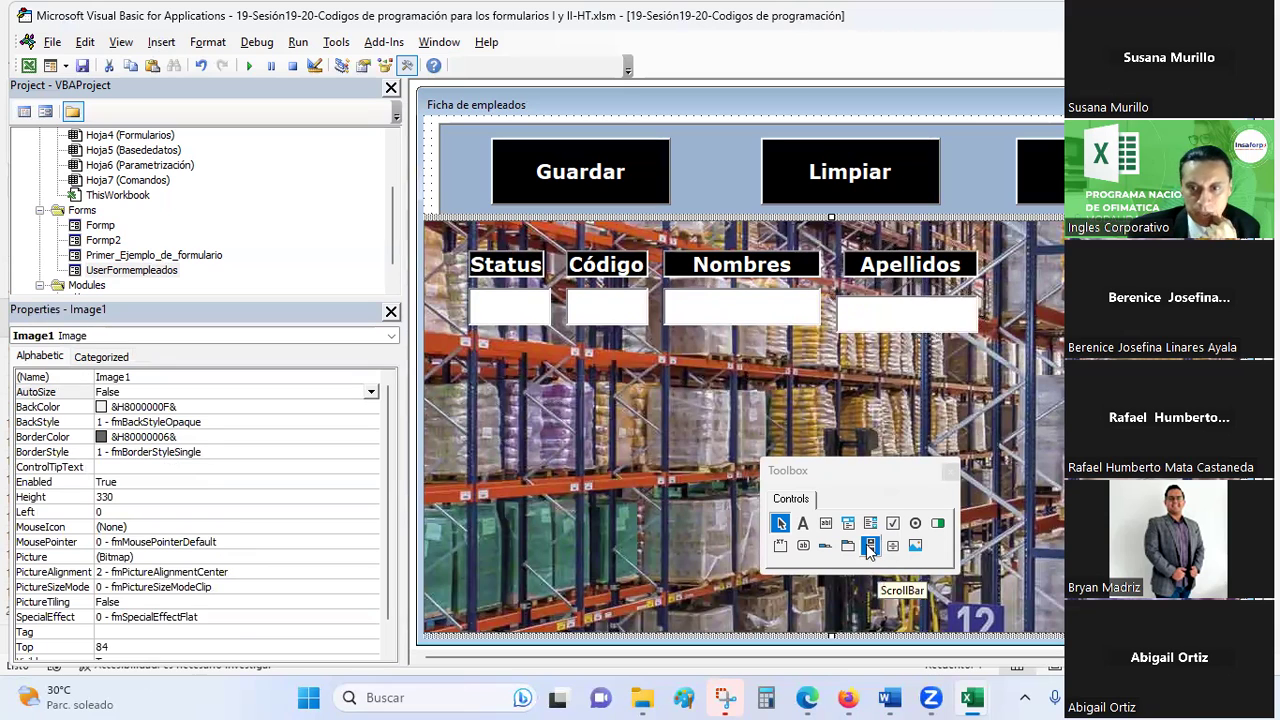
# Draw TextBox6 at the form's right side and stretch it to height 123
pyautogui.click(826, 523)
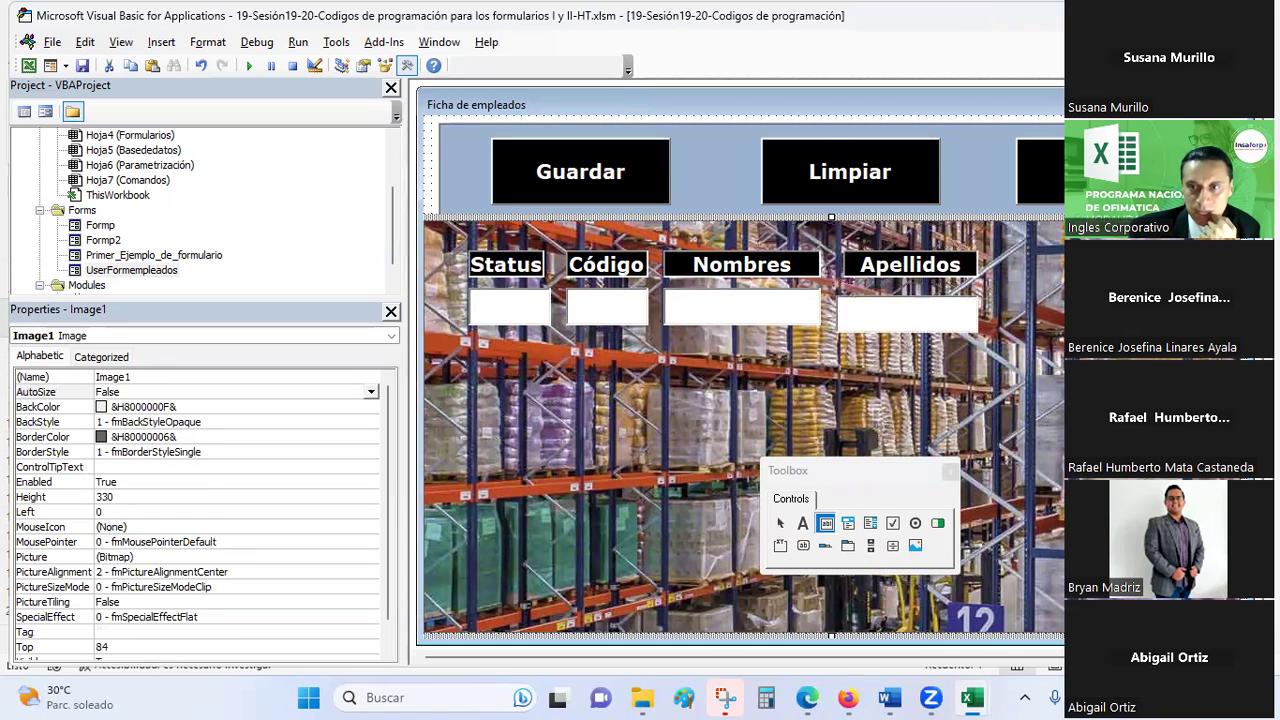
pyautogui.moveTo(1090, 290); pyautogui.dragTo(1160, 412)
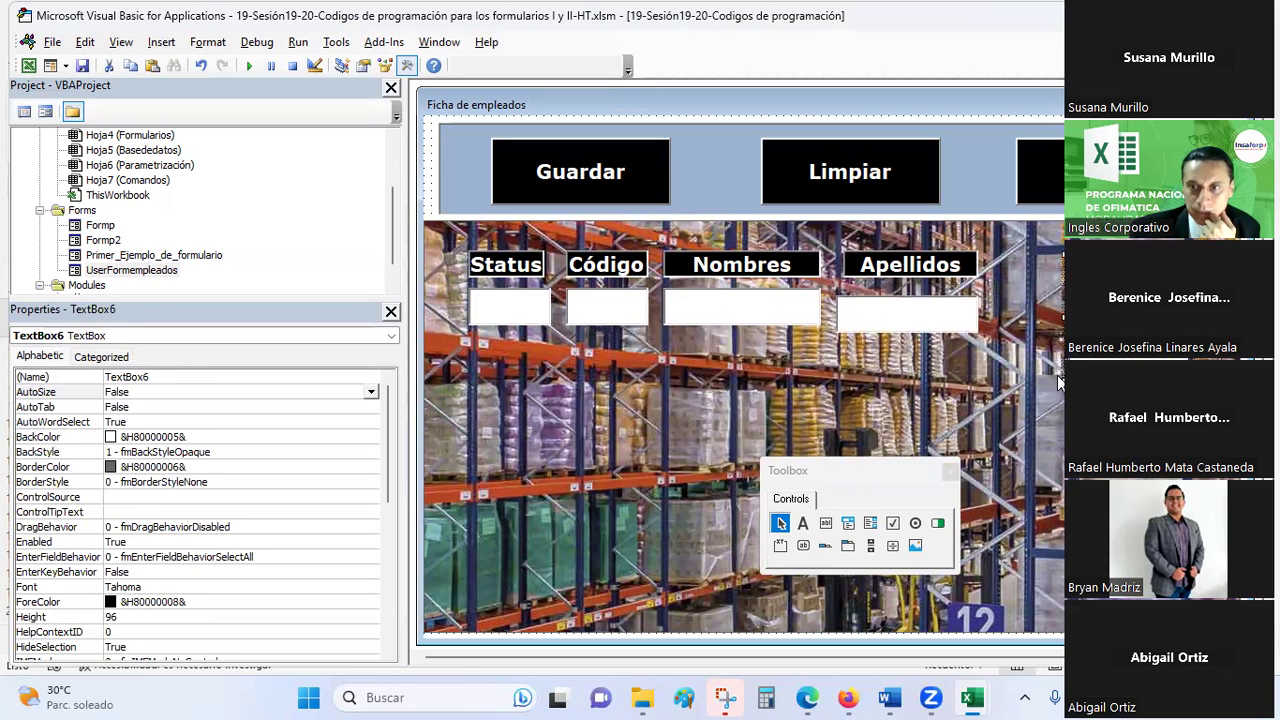
pyautogui.moveTo(1120, 412); pyautogui.dragTo(1120, 409)
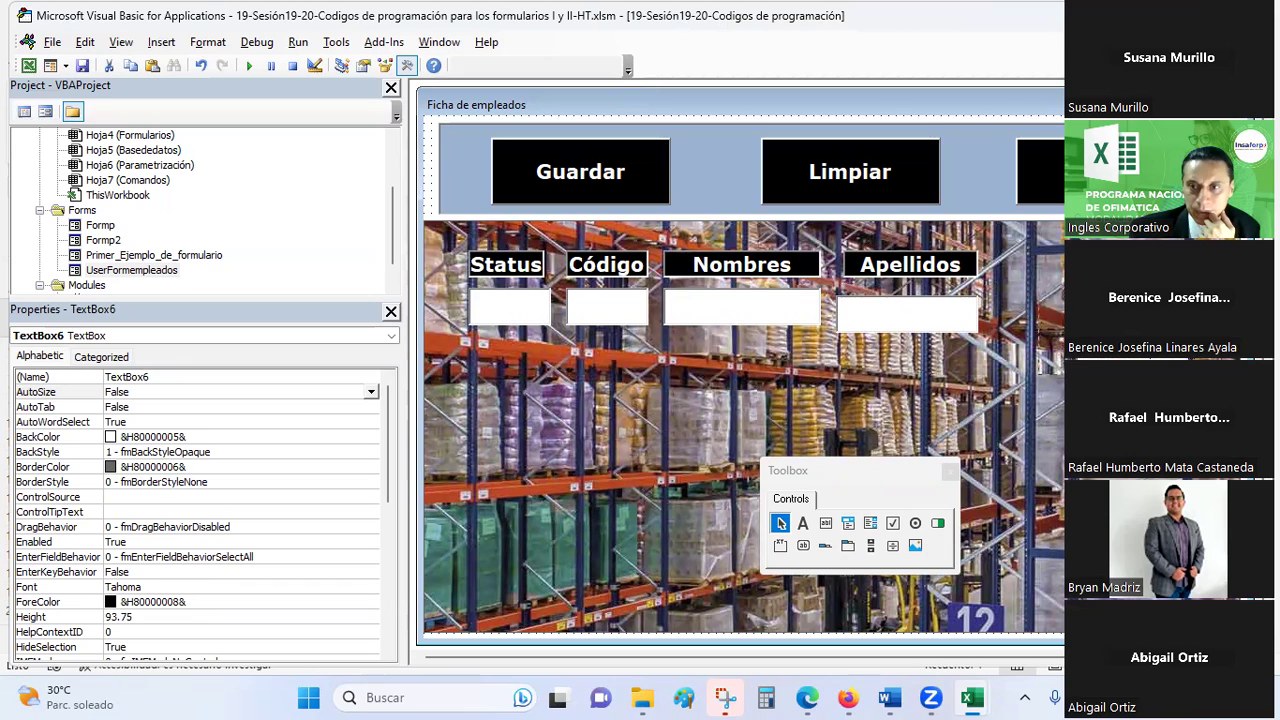
pyautogui.moveTo(1110, 350); pyautogui.dragTo(1055, 318)
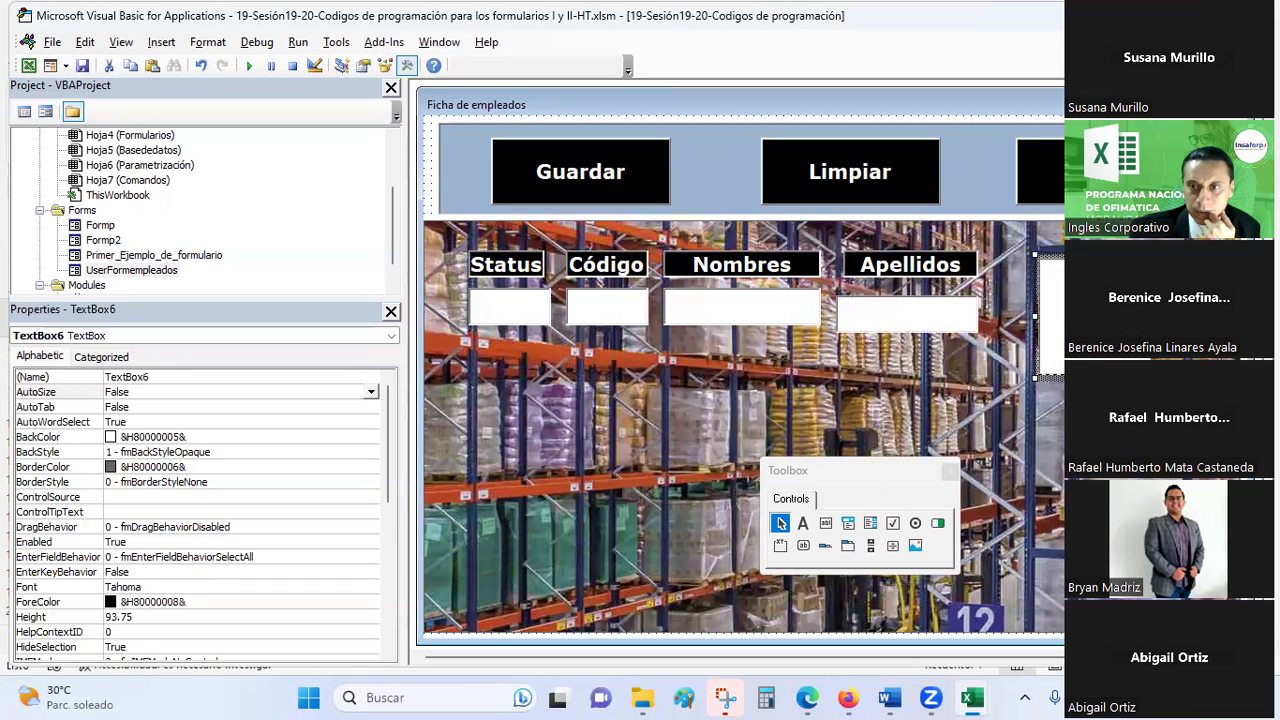
pyautogui.moveTo(1080, 255); pyautogui.dragTo(1080, 216)
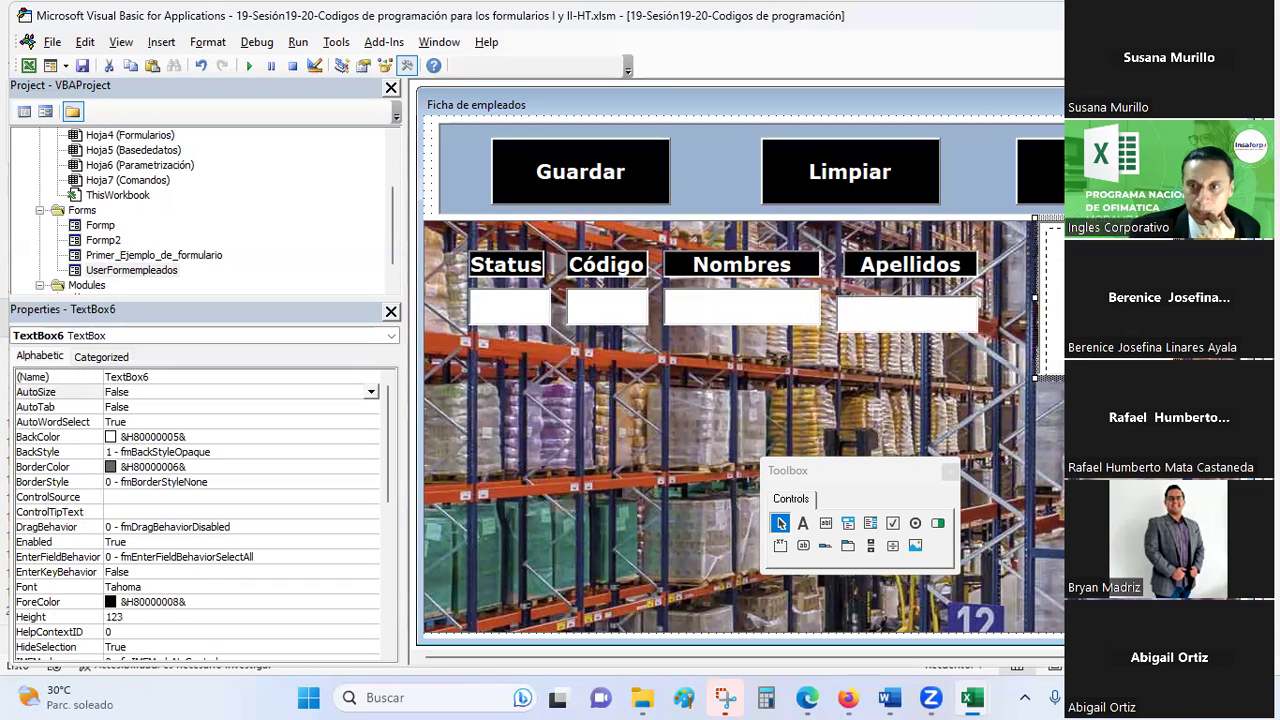
pyautogui.moveTo(1050, 300); pyautogui.dragTo(1057, 307)
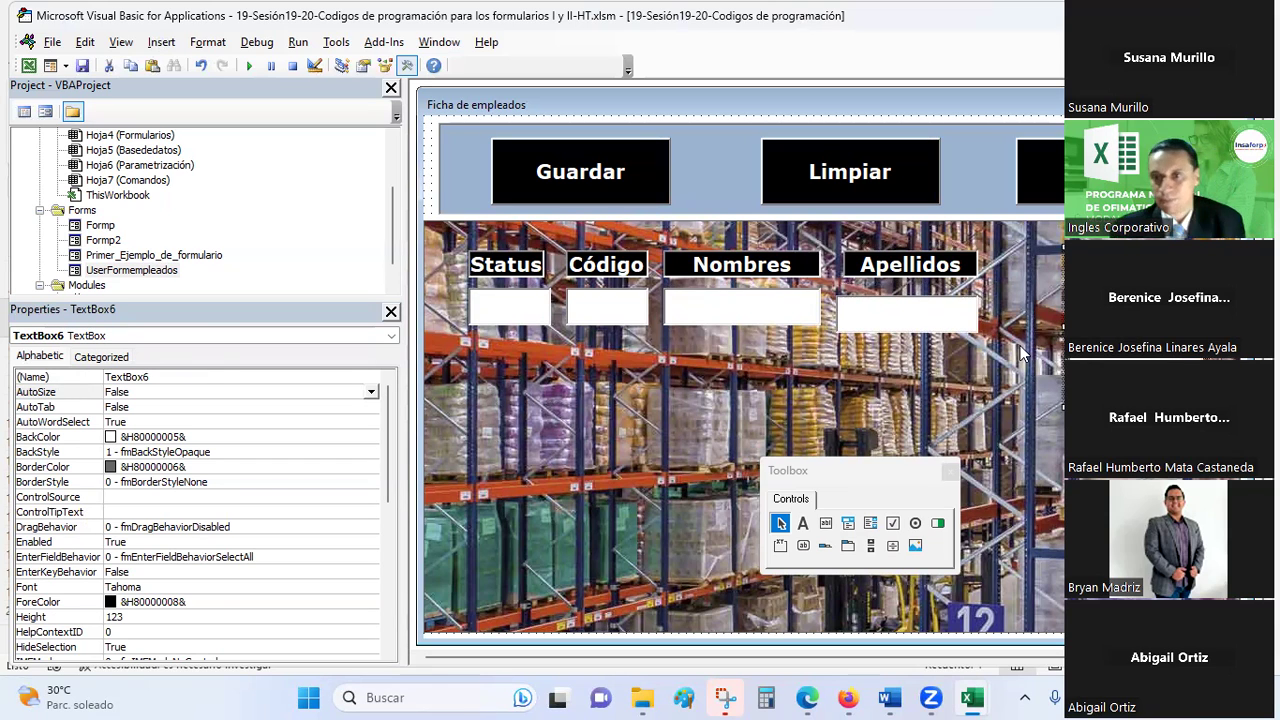
pyautogui.click(742, 485)
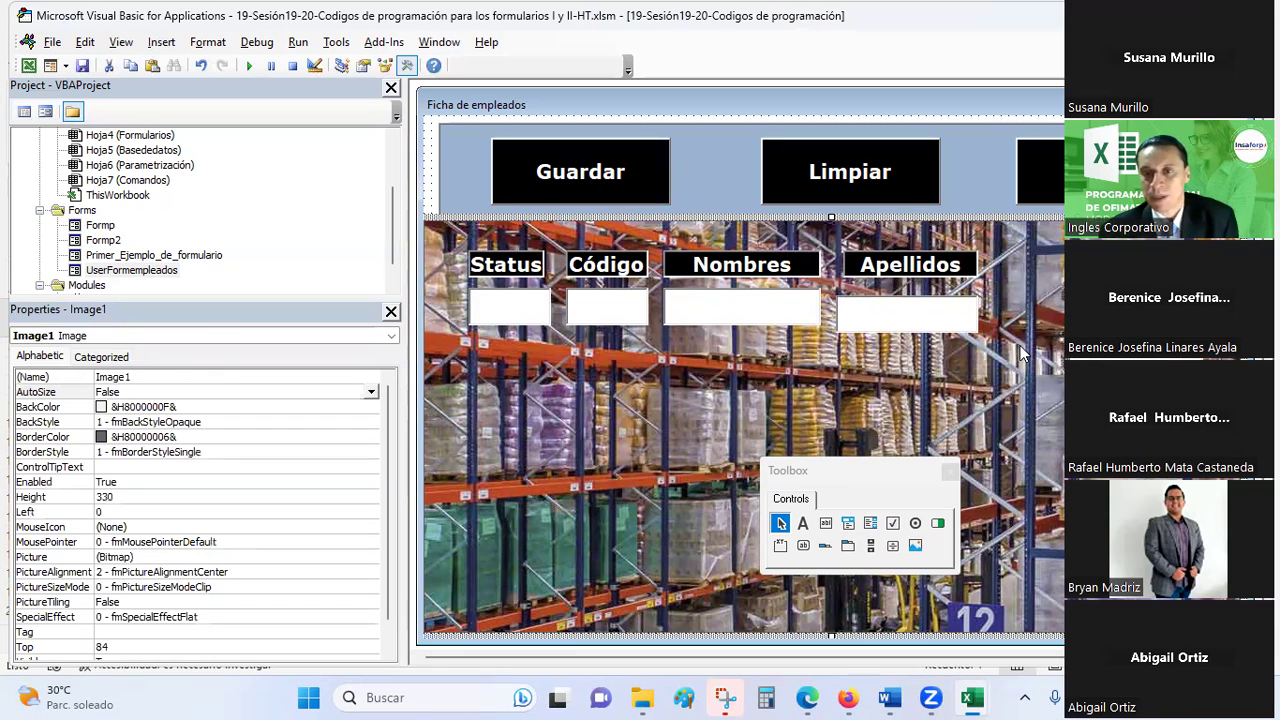
# Save, test-run the Ficha de empleados form, then nudge the Apellidos box into line
pyautogui.click(84, 72)
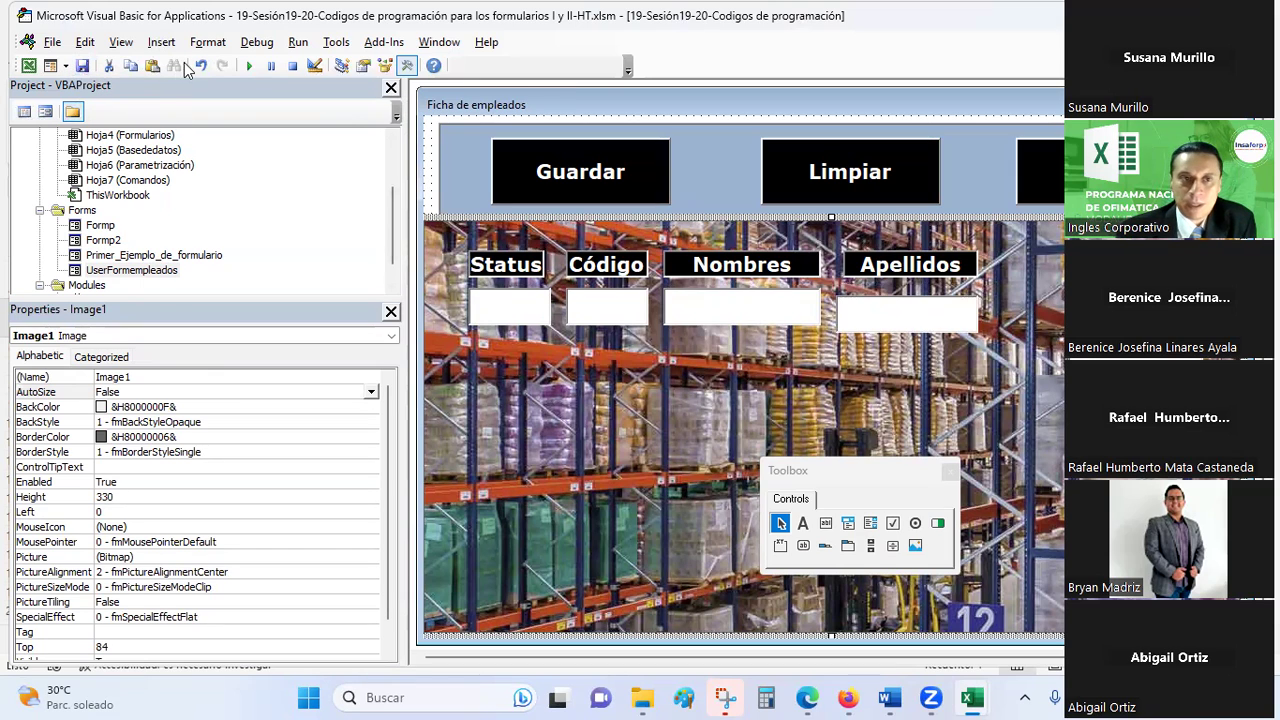
pyautogui.hotkey('alt', 'F11')
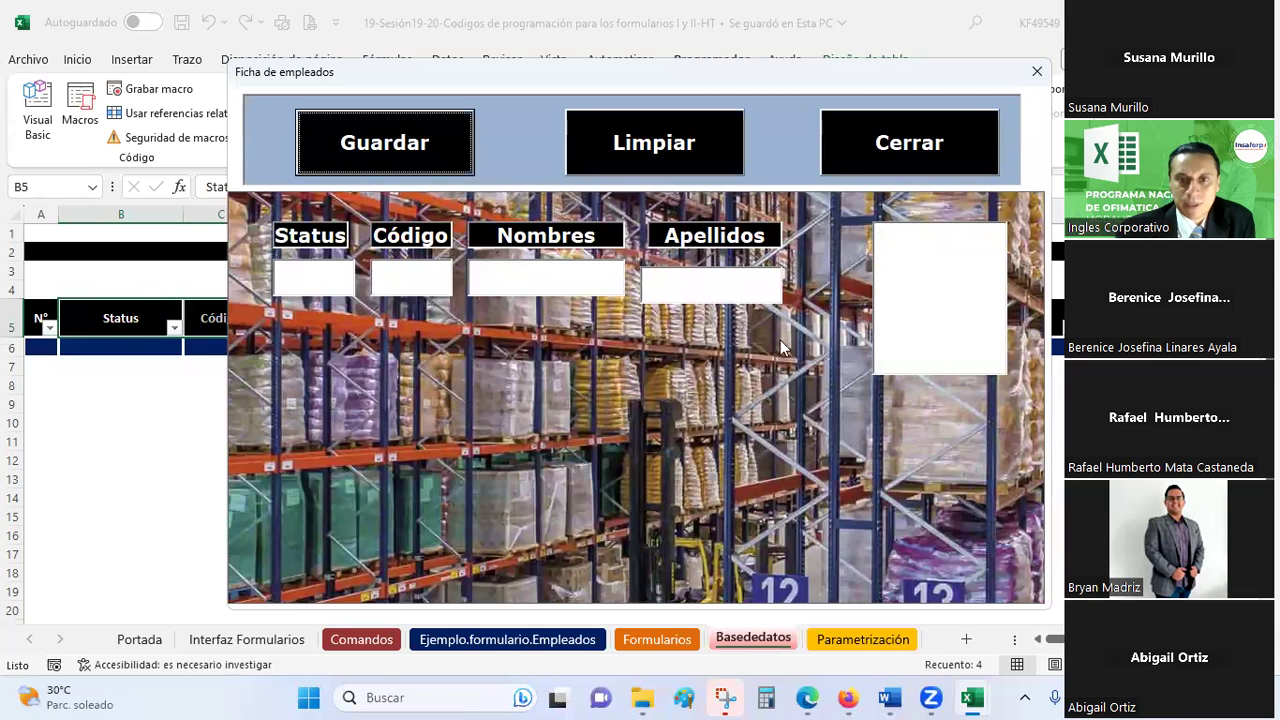
pyautogui.click(1037, 71)
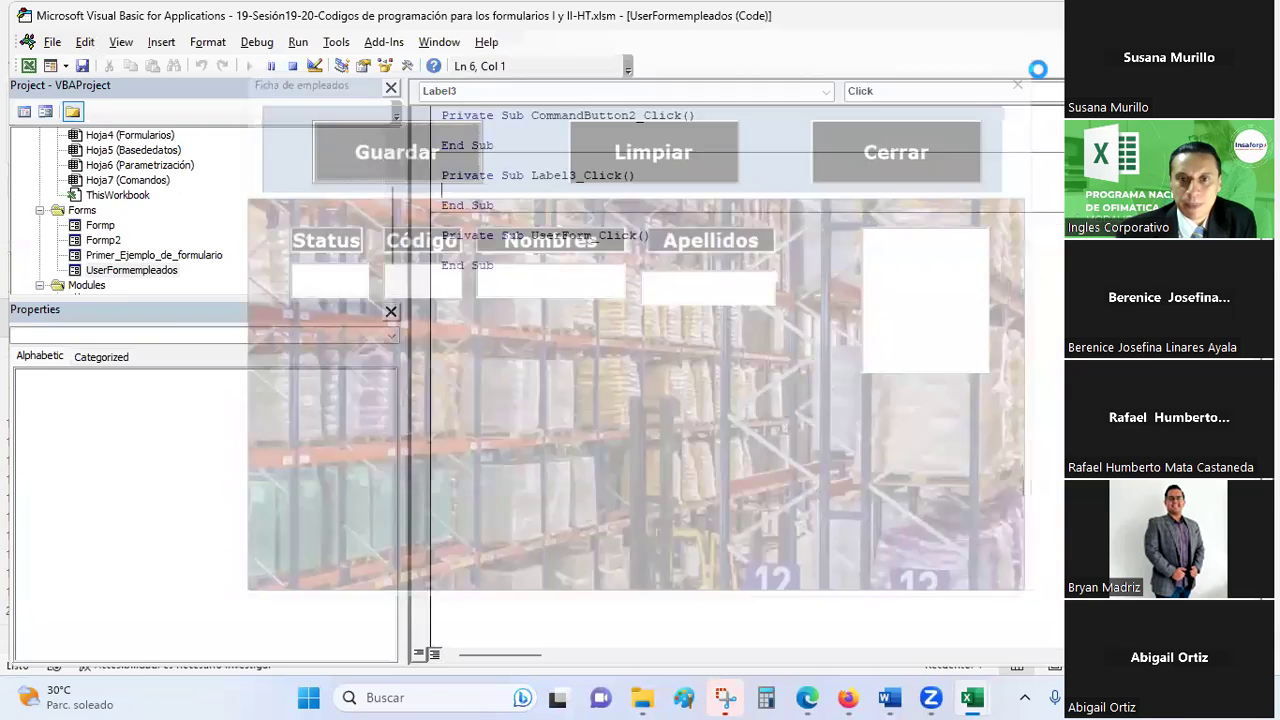
pyautogui.click(932, 308)
pyautogui.moveTo(932, 308); pyautogui.dragTo(903, 300)
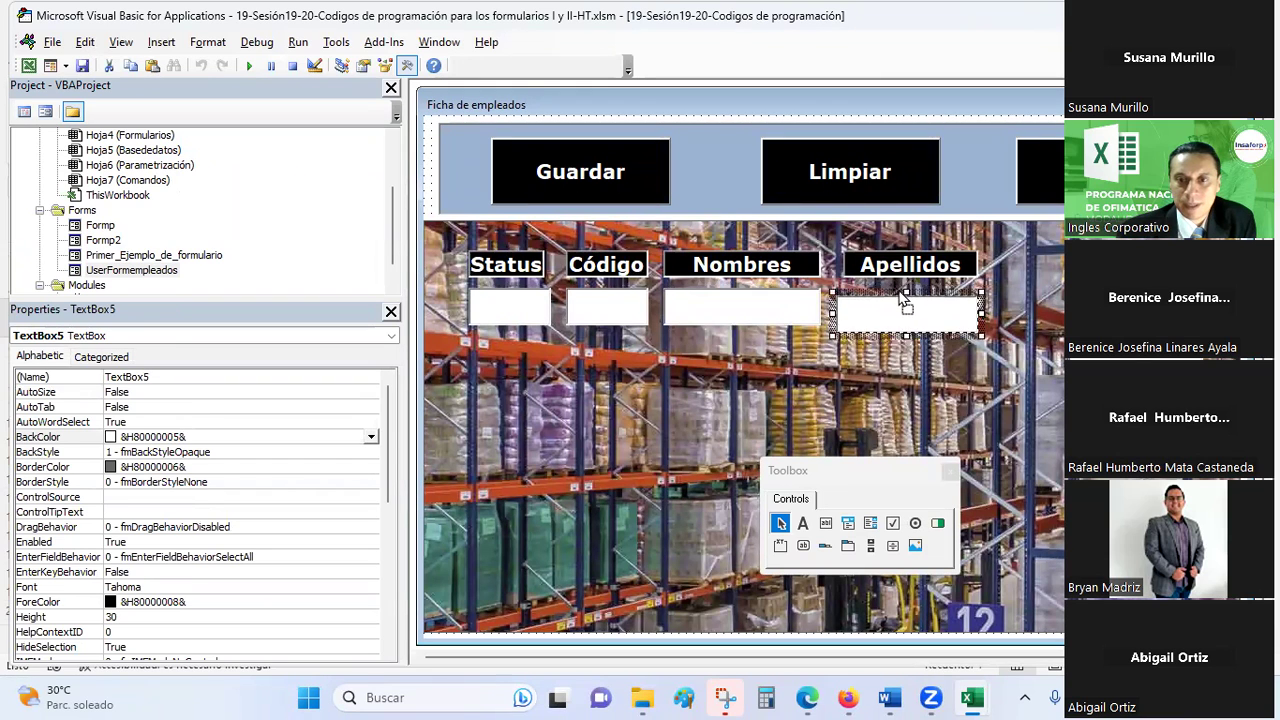
# Adjust the Status and Código entry boxes into one even row and save the project
pyautogui.click(728, 313)
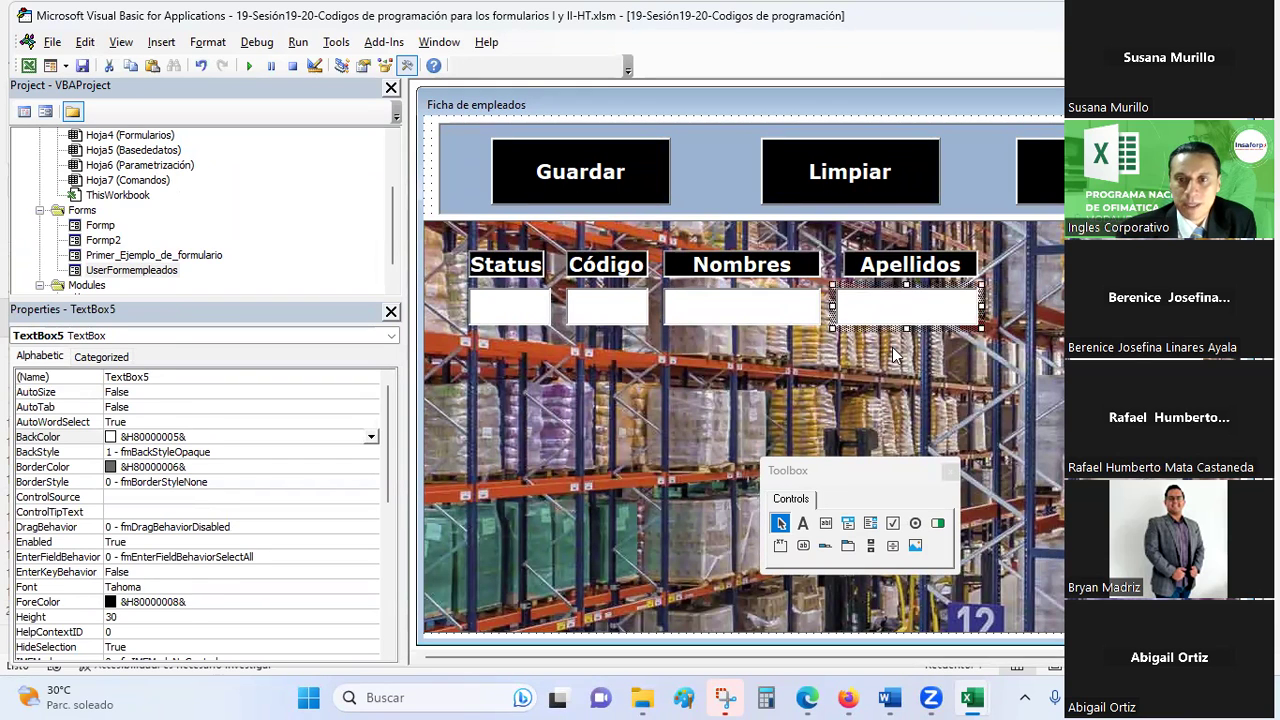
pyautogui.click(549, 309)
pyautogui.click(630, 312)
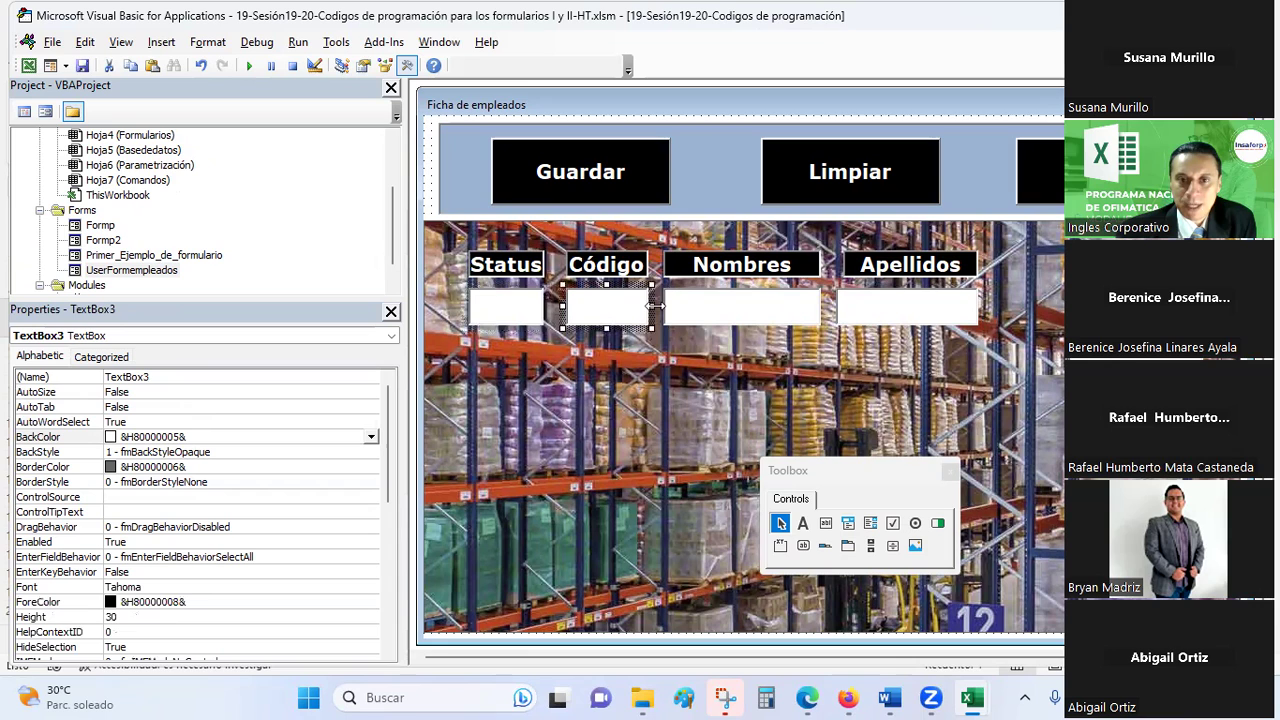
pyautogui.click(632, 368)
pyautogui.click(614, 310)
pyautogui.click(621, 392)
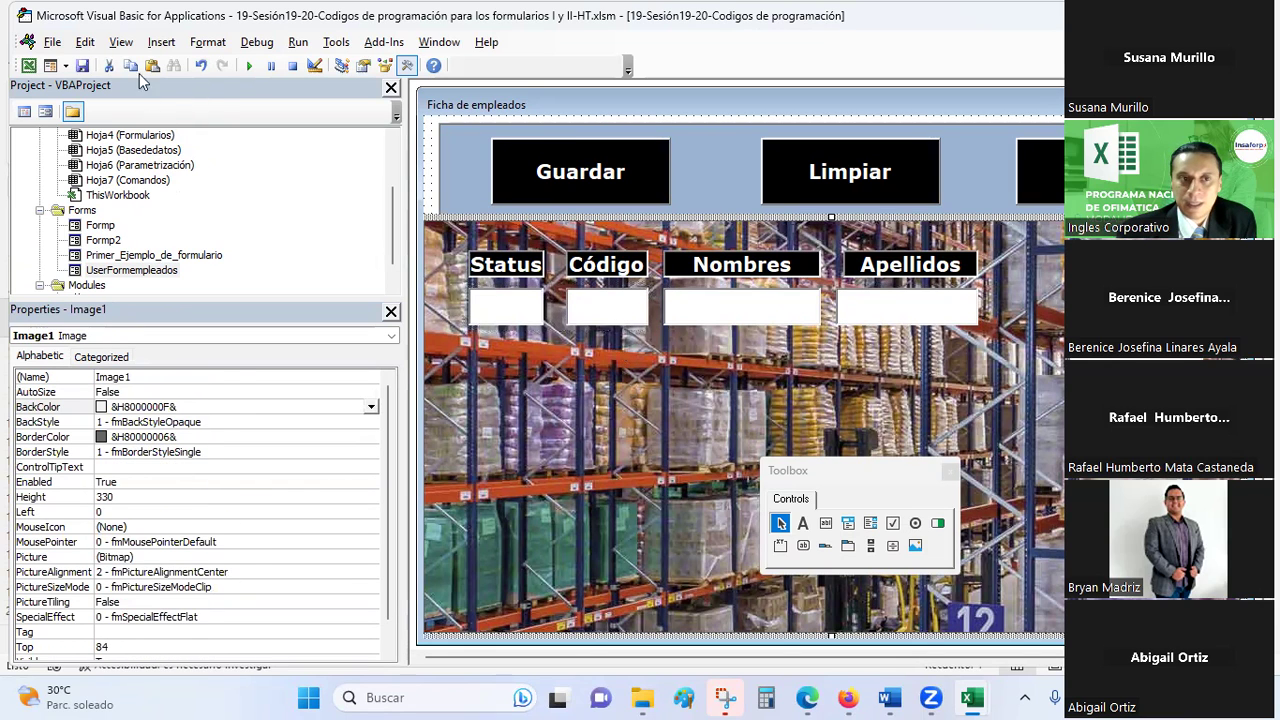
pyautogui.click(83, 66)
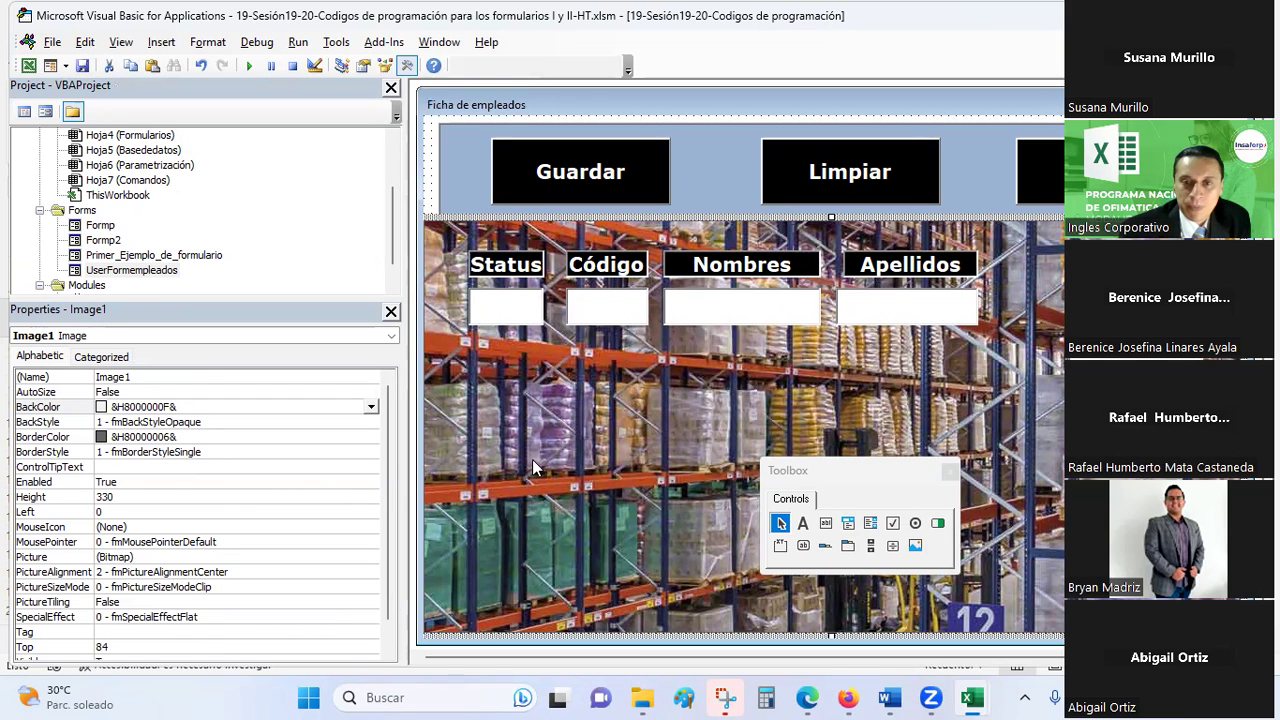
# Check the Departamento header in Excel, then paste a copy of the Nombres label below Status
pyautogui.hotkey('alt', 'Tab')
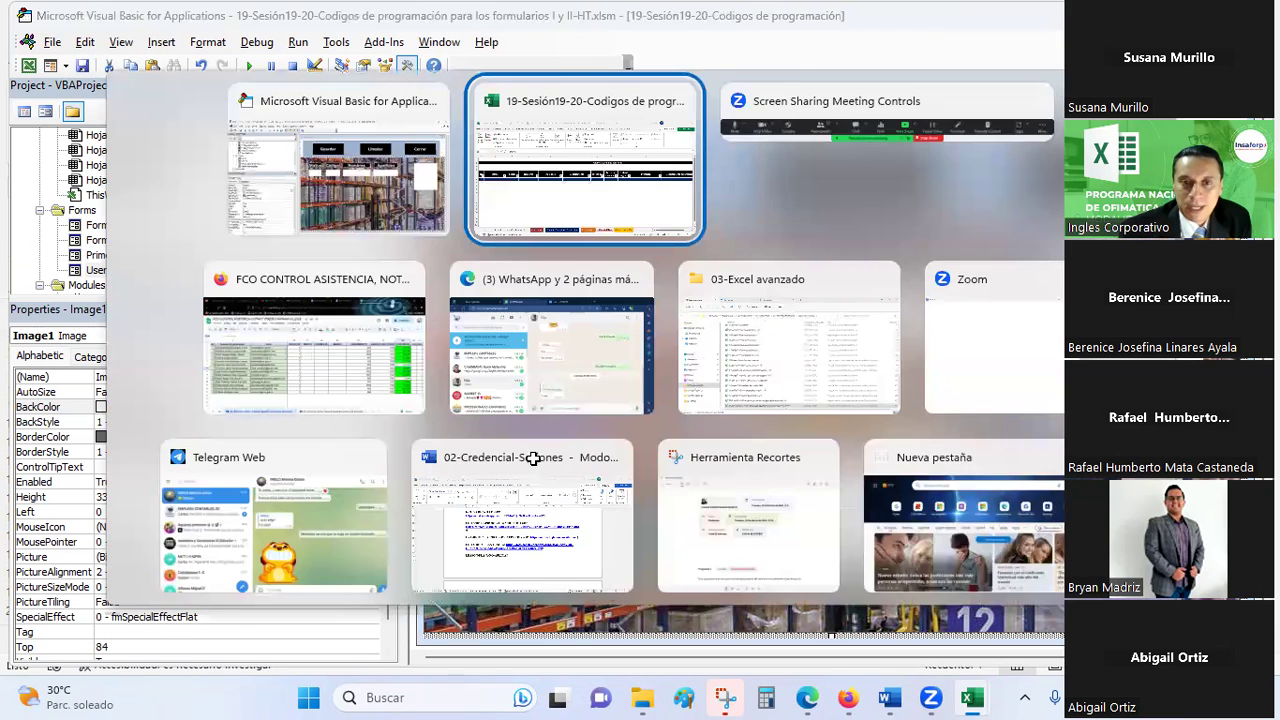
pyautogui.click(583, 322)
pyautogui.hotkey('alt', 'Tab')
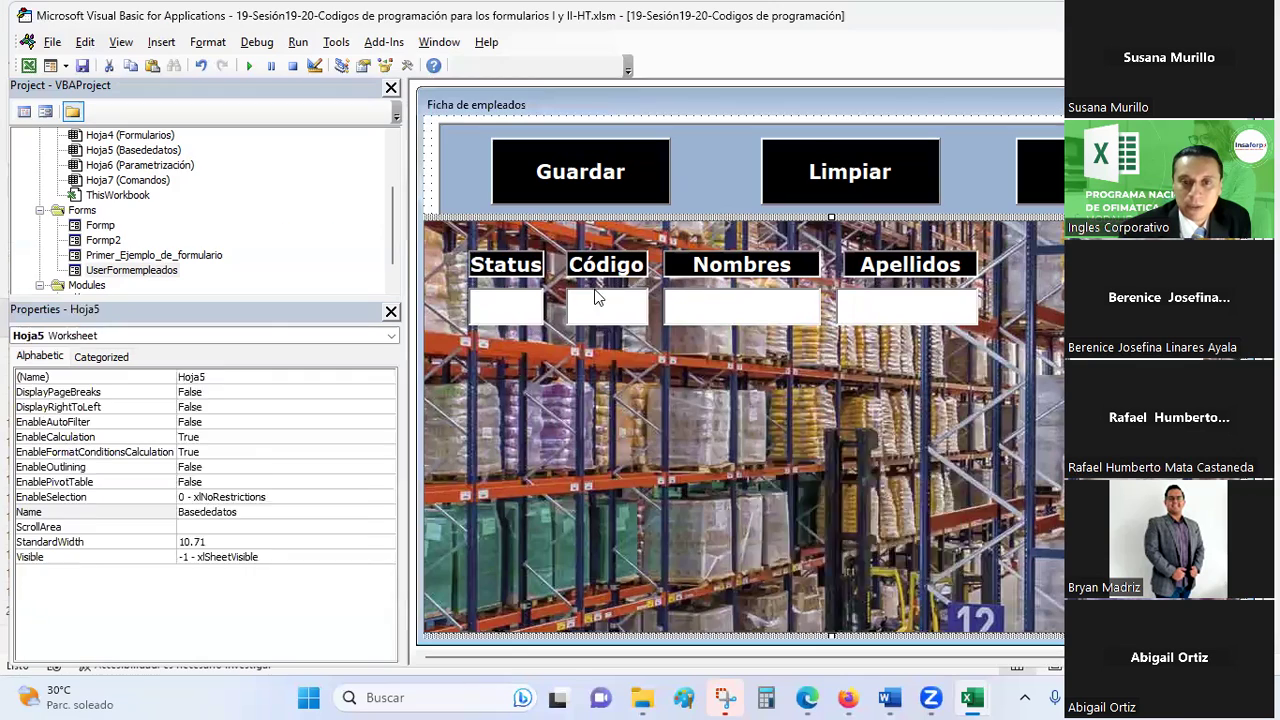
pyautogui.click(748, 272)
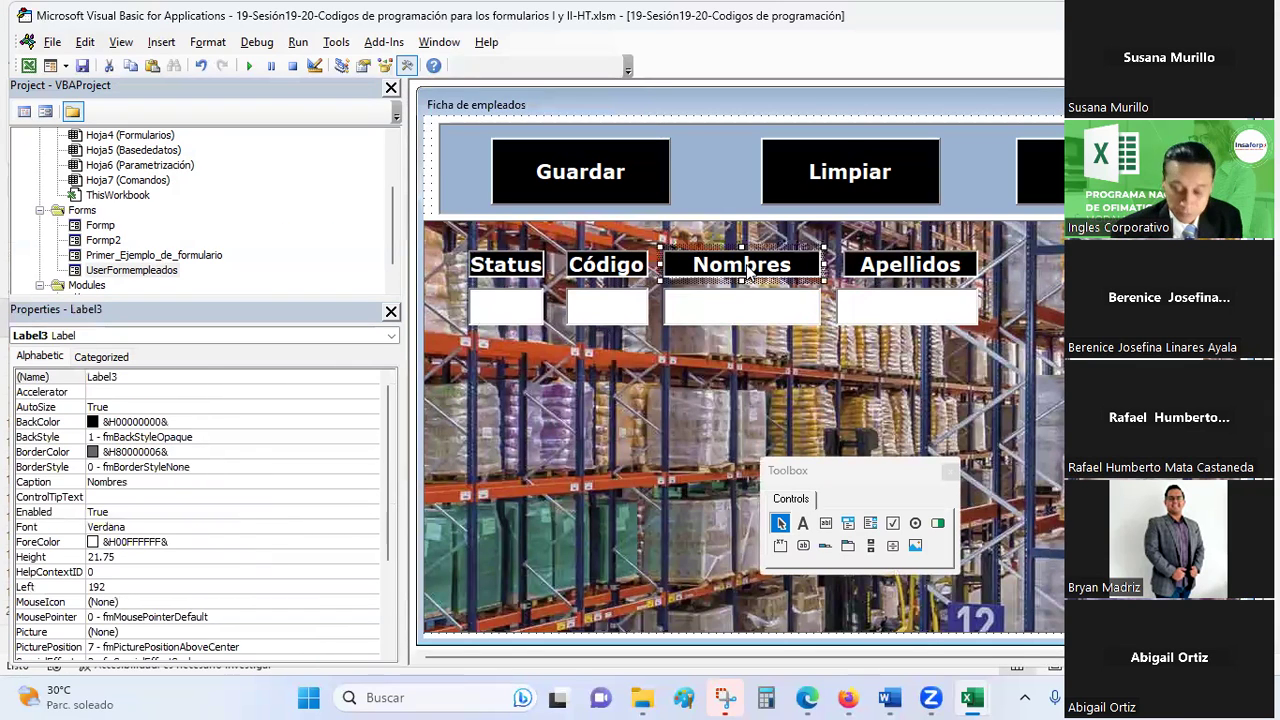
pyautogui.hotkey('ctrl', 'c')
pyautogui.click(572, 413)
pyautogui.hotkey('ctrl', 'v')
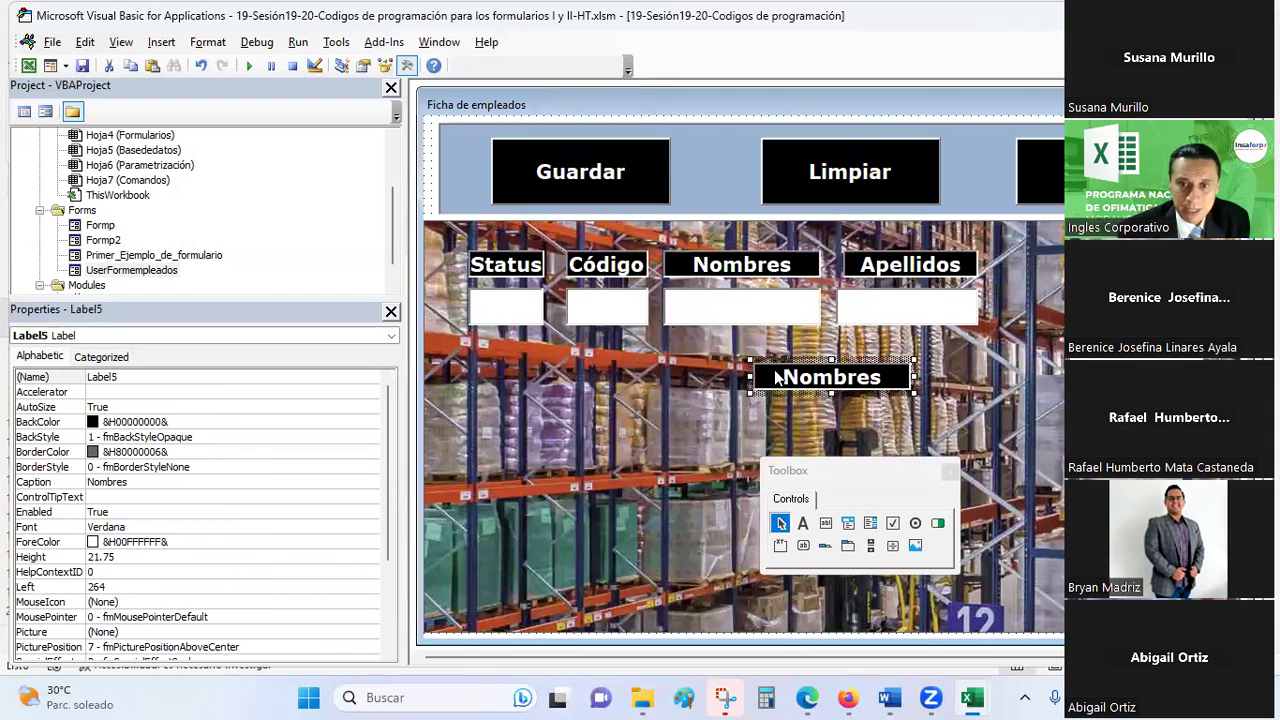
pyautogui.moveTo(612, 392); pyautogui.dragTo(524, 372)
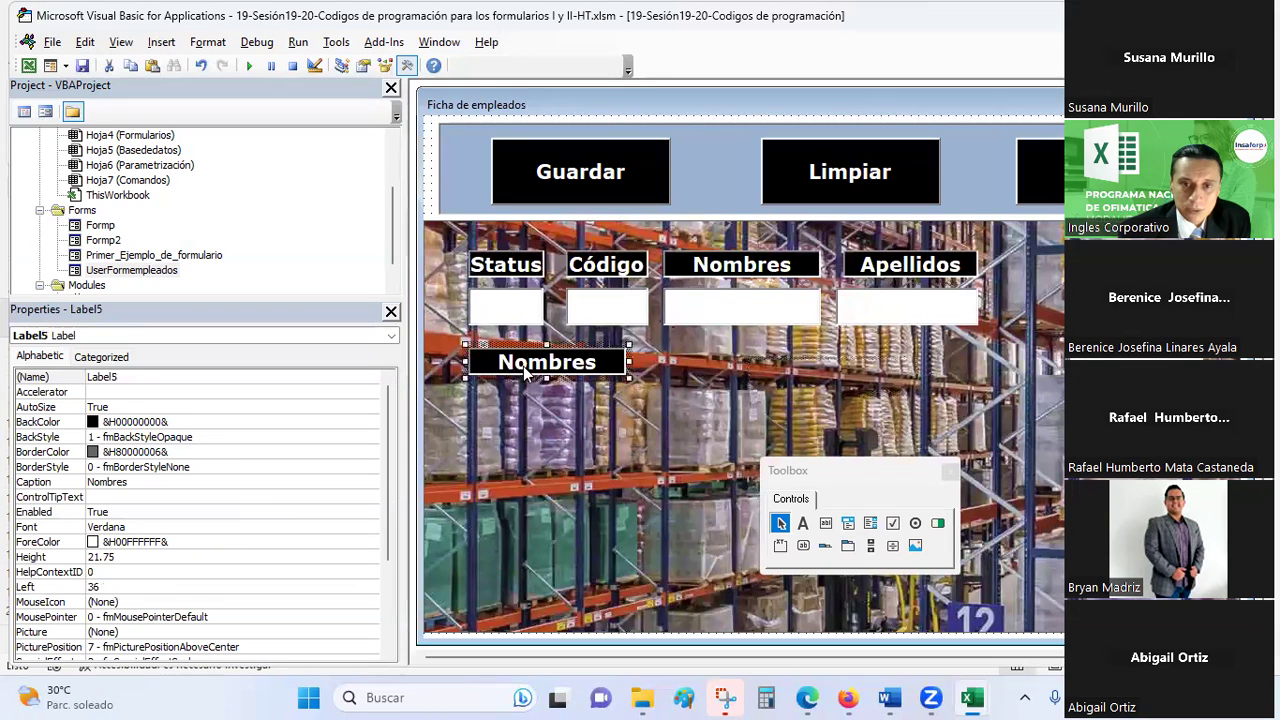
# Replace the copied label's Nombres caption with 'Departamento'
pyautogui.doubleClick(570, 366)
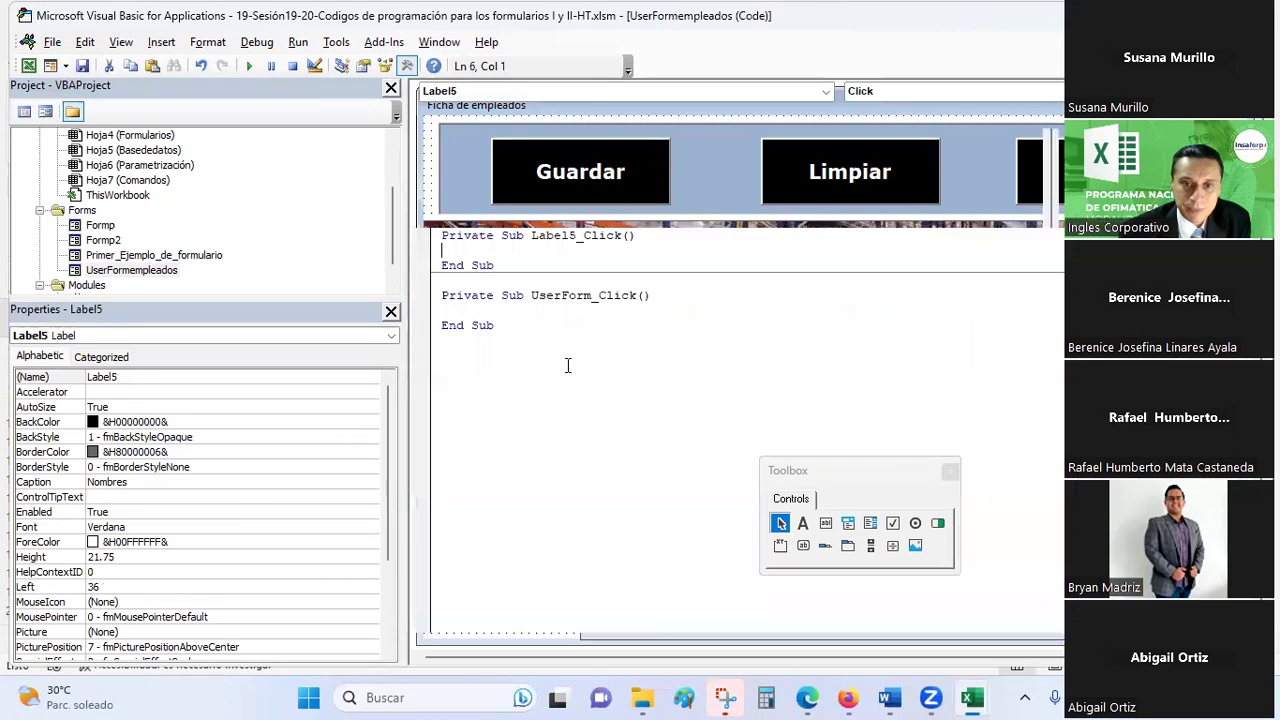
pyautogui.doubleClick(119, 274)
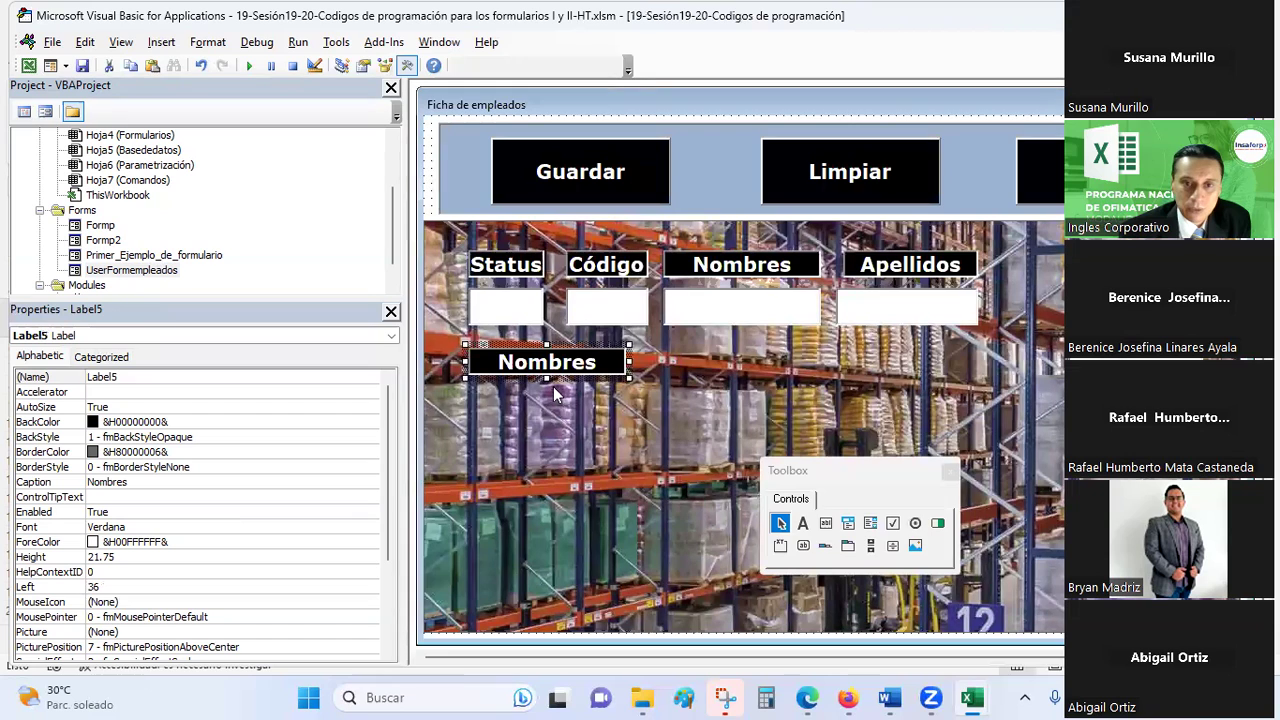
pyautogui.moveTo(498, 362); pyautogui.dragTo(596, 364)
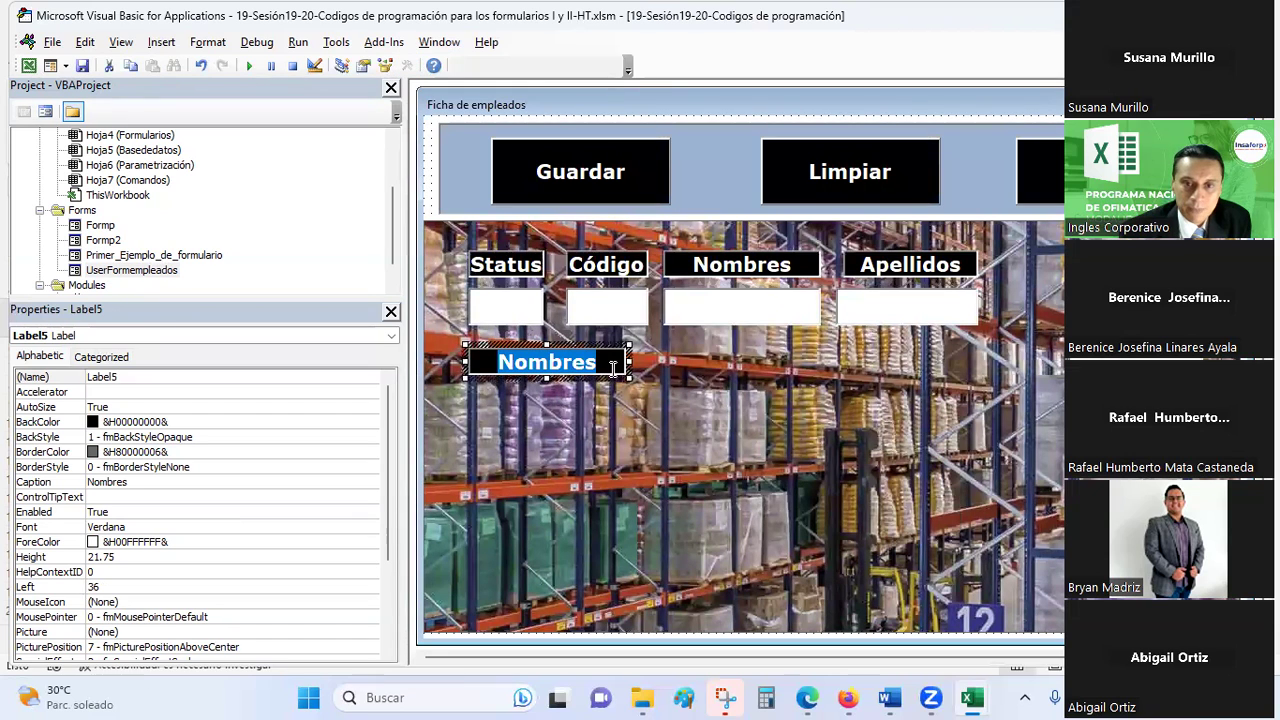
pyautogui.hotkey('alt', 'F11')
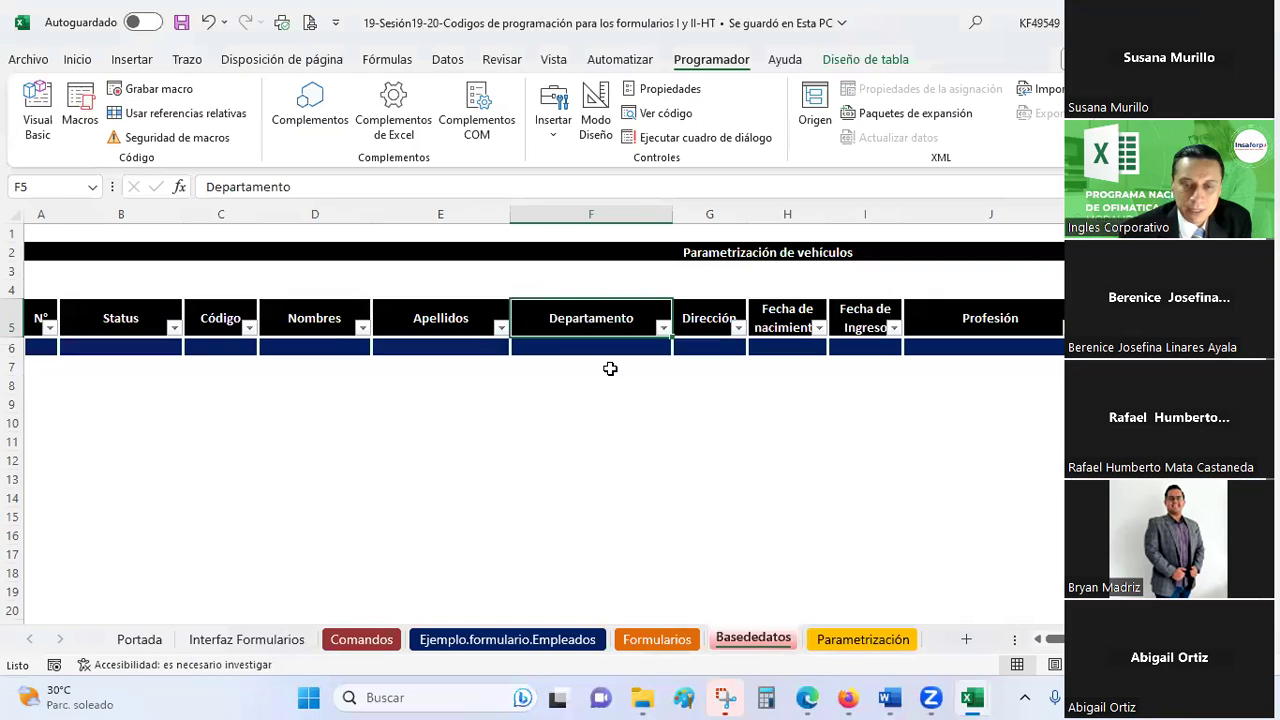
pyautogui.hotkey('alt', 'F11')
pyautogui.click(613, 367)
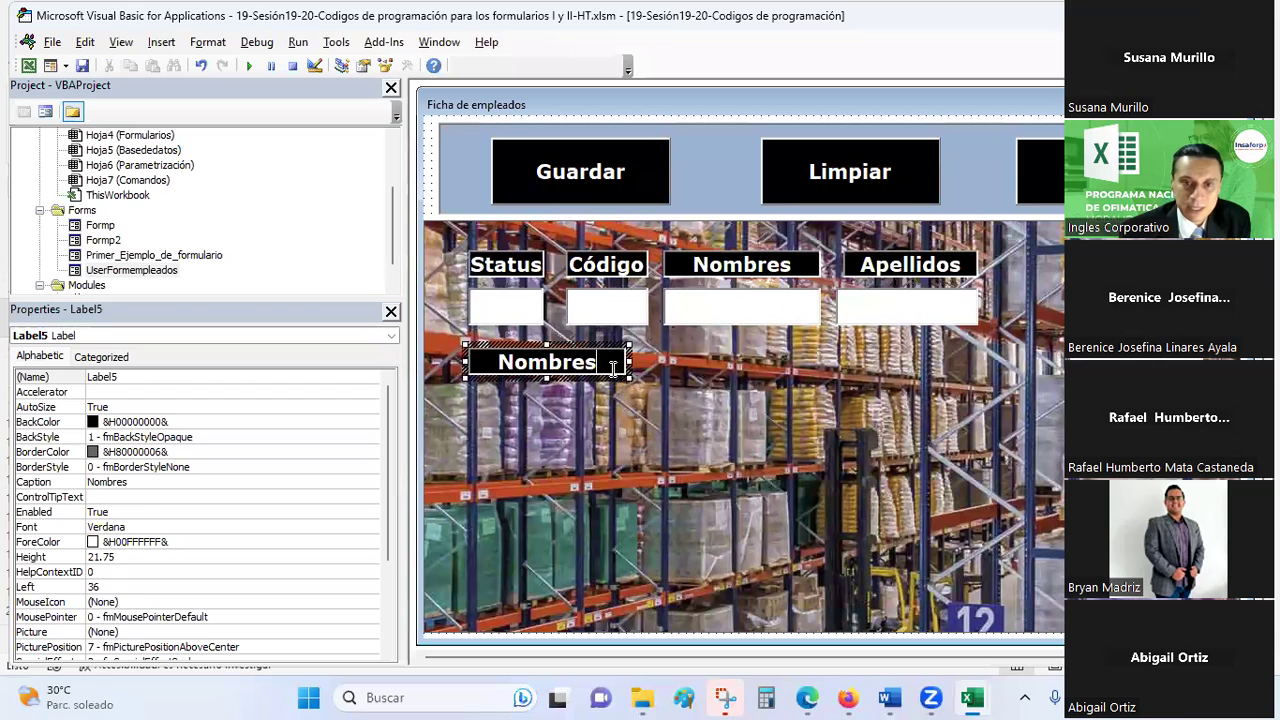
pyautogui.press('BackSpace')
pyautogui.press('BackSpace')
pyautogui.press('BackSpace')
pyautogui.press('BackSpace')
pyautogui.press('BackSpace')
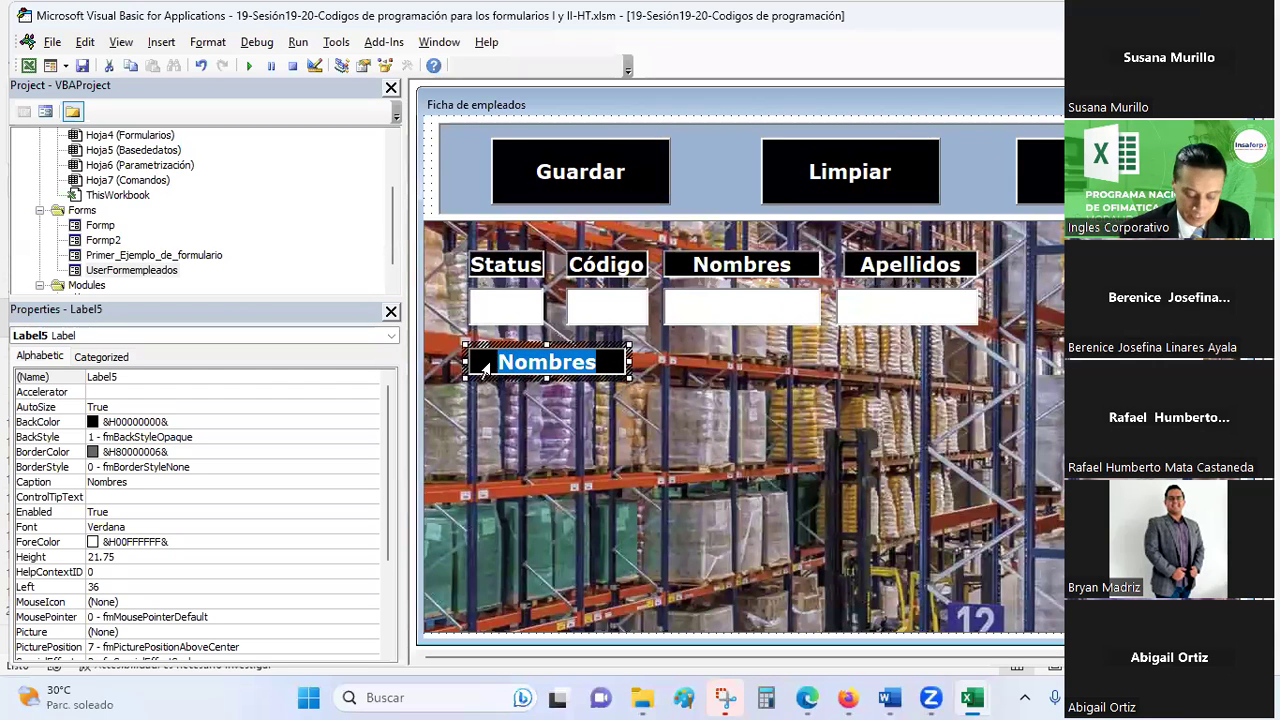
pyautogui.press('BackSpace')
pyautogui.write('Departamento')
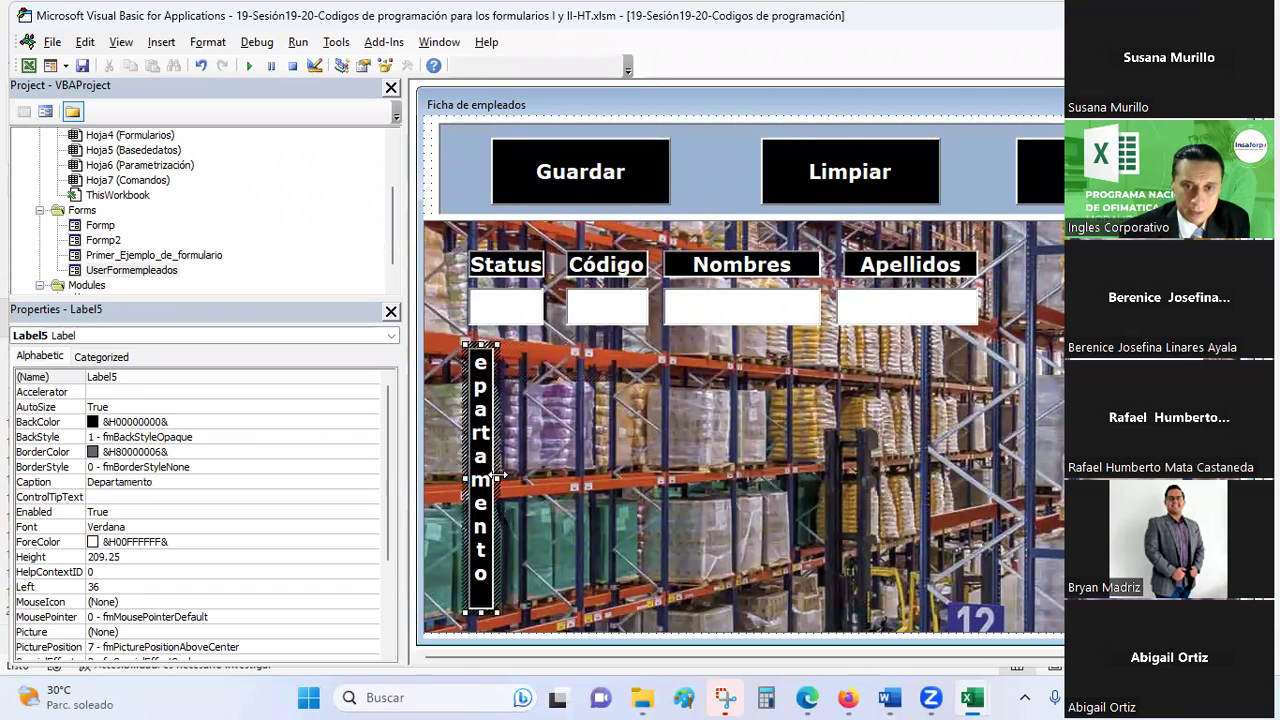
# Resize the Departamento label to fit on one line at Height 30
pyautogui.moveTo(497, 478); pyautogui.dragTo(680, 451)
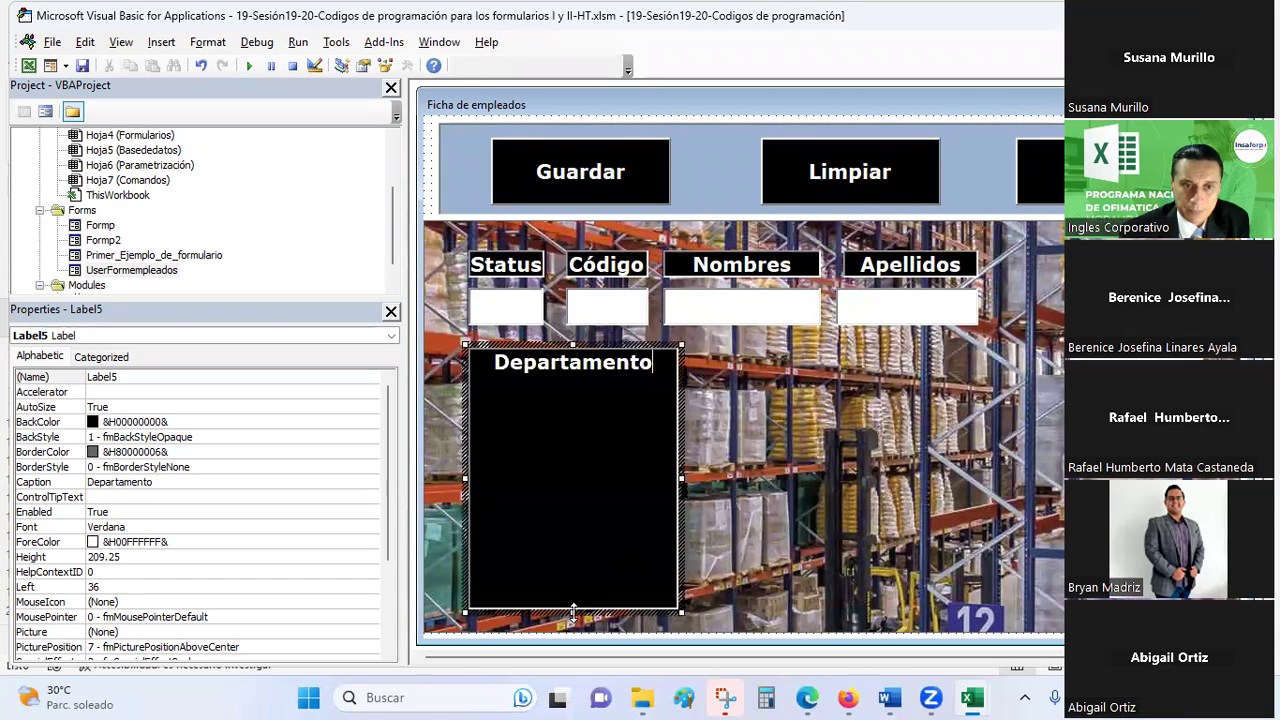
pyautogui.moveTo(579, 556); pyautogui.dragTo(577, 394)
pyautogui.moveTo(577, 388); pyautogui.dragTo(577, 386)
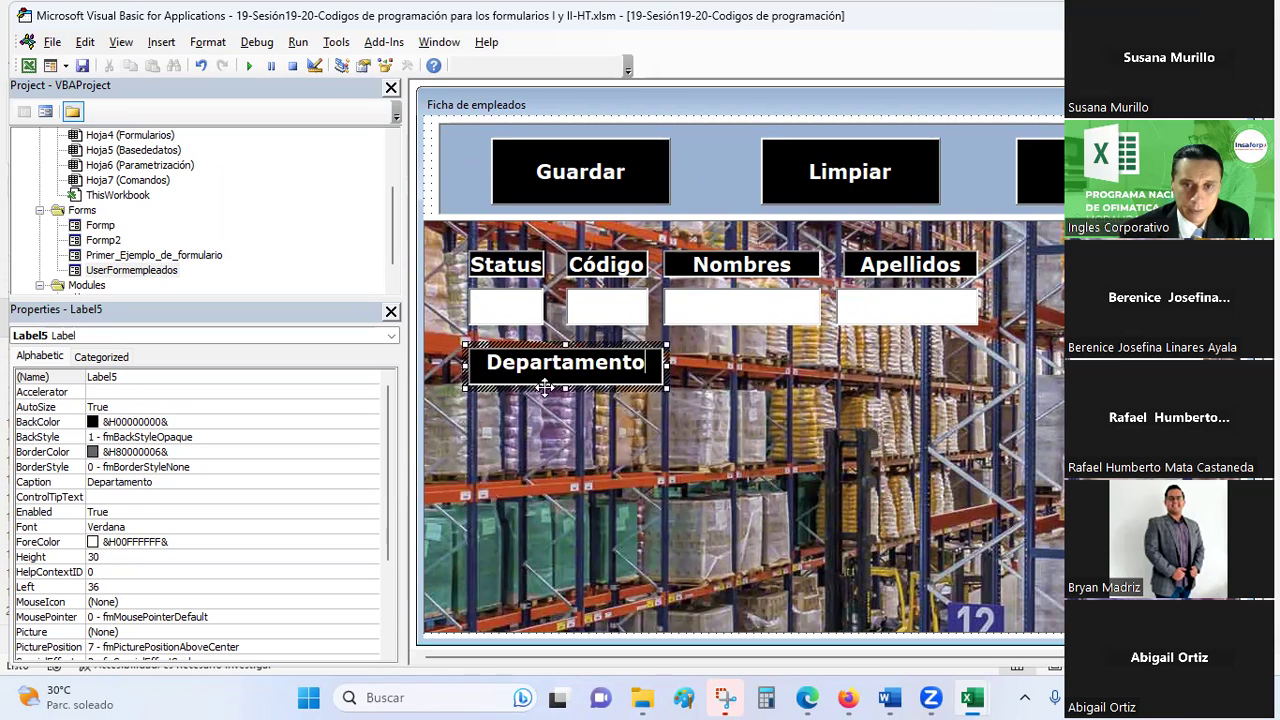
pyautogui.click(540, 355)
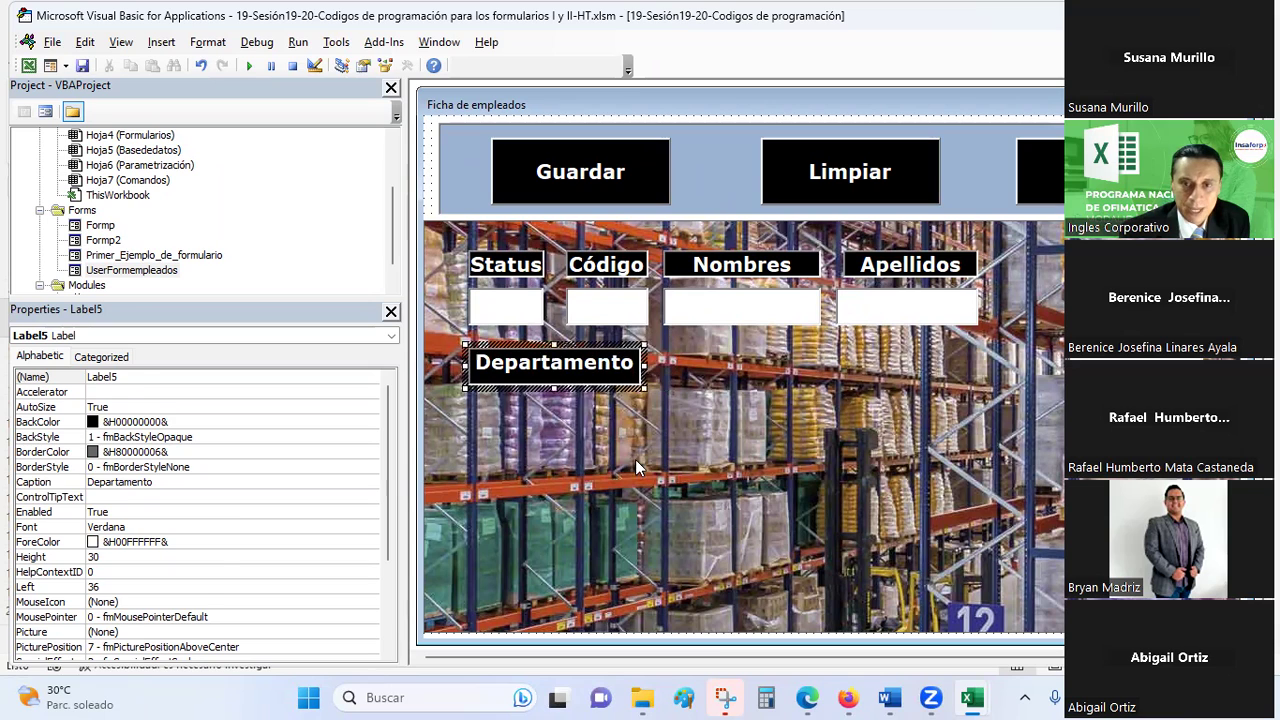
pyautogui.click(572, 424)
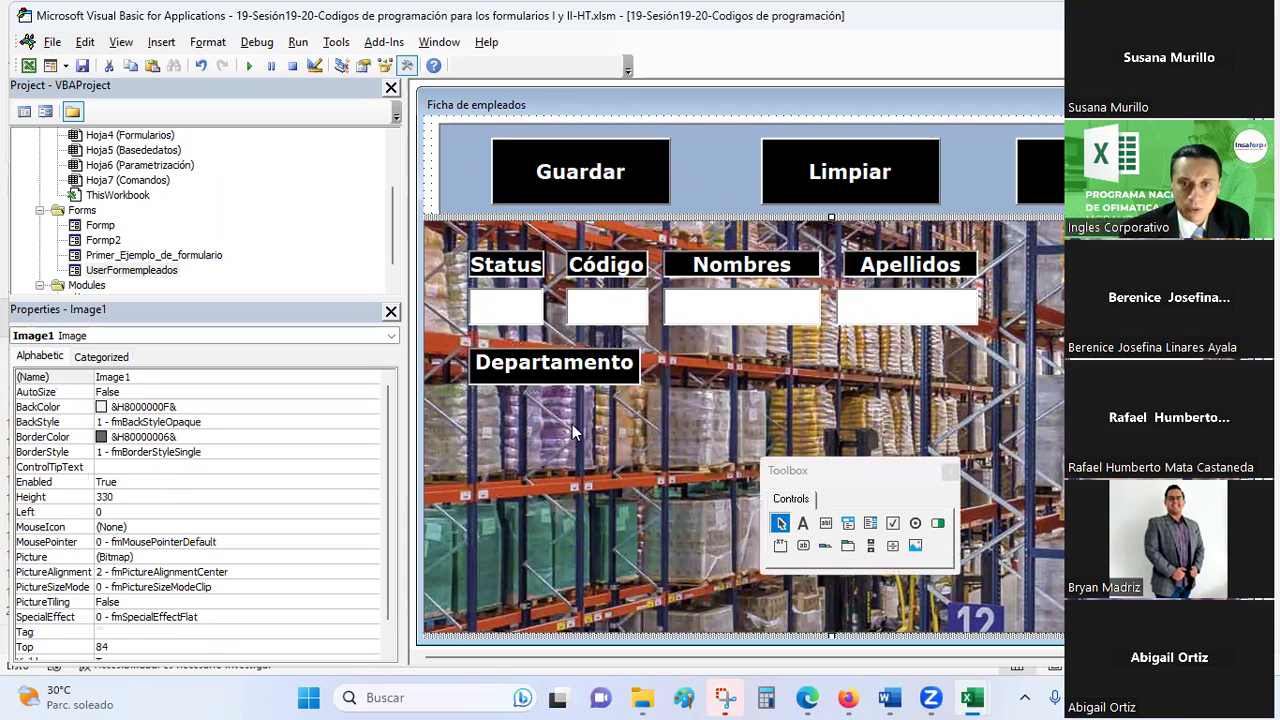
# Draw a ComboBox under the Departamento label and shorten its height
pyautogui.click(856, 526)
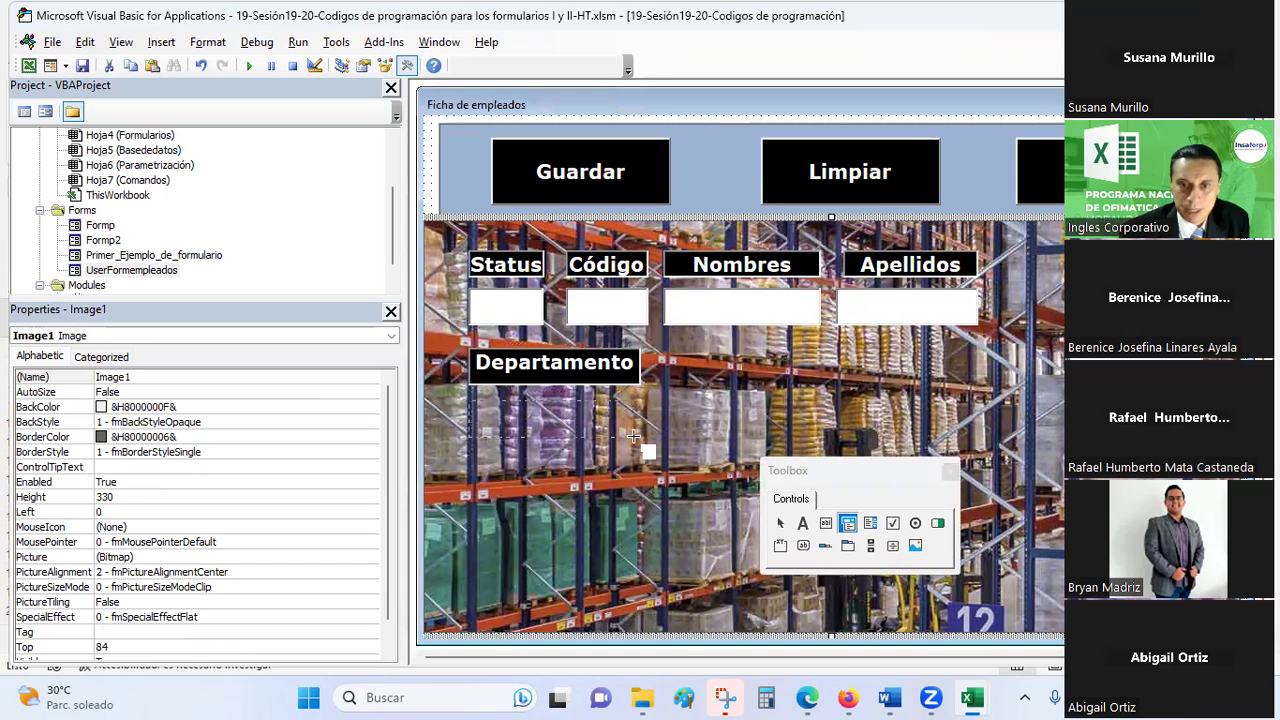
pyautogui.moveTo(637, 436); pyautogui.dragTo(641, 440)
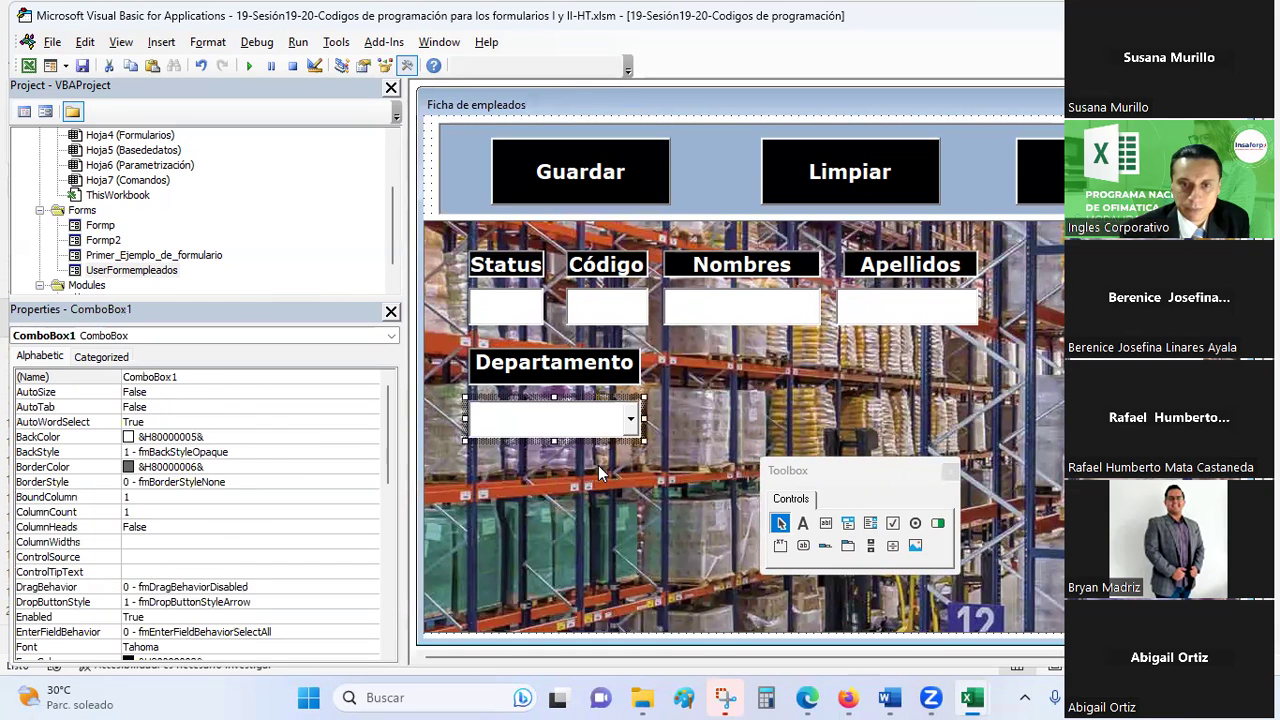
pyautogui.click(603, 438)
pyautogui.moveTo(554, 450); pyautogui.dragTo(556, 432)
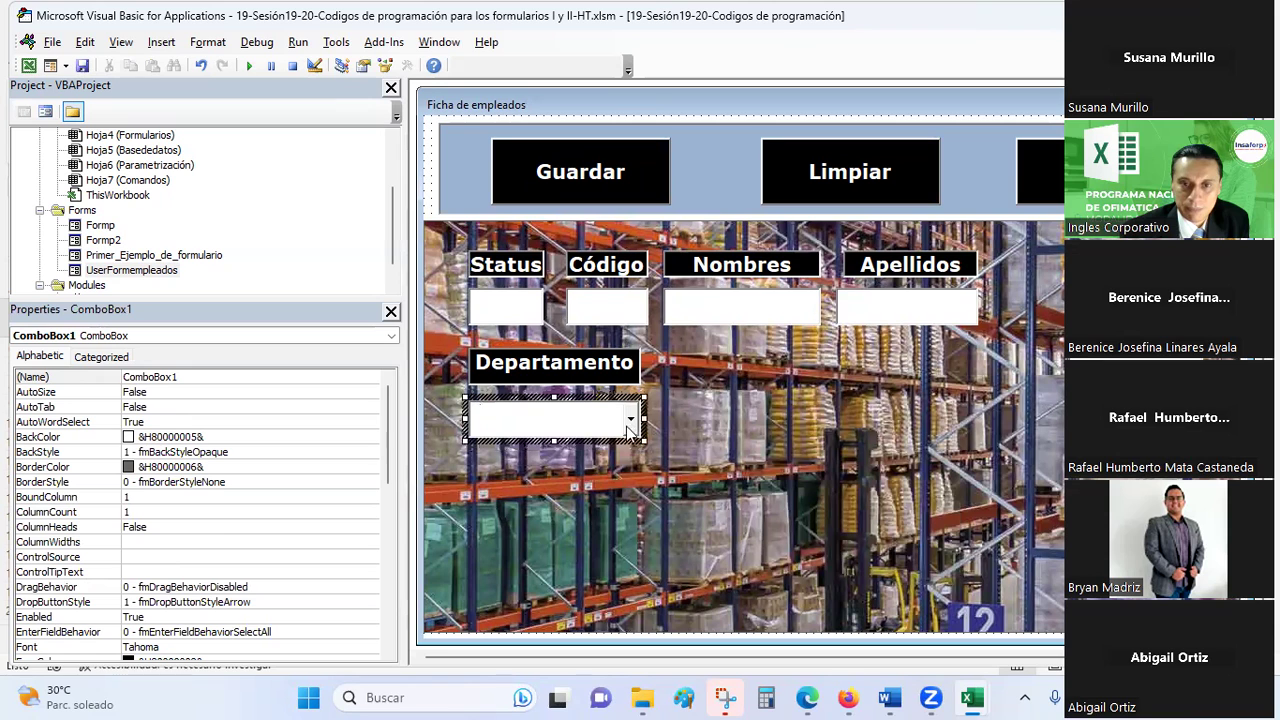
pyautogui.click(551, 457)
# Check the Dirección column header in Excel and select the Nombres label
pyautogui.hotkey('alt', 'F11')
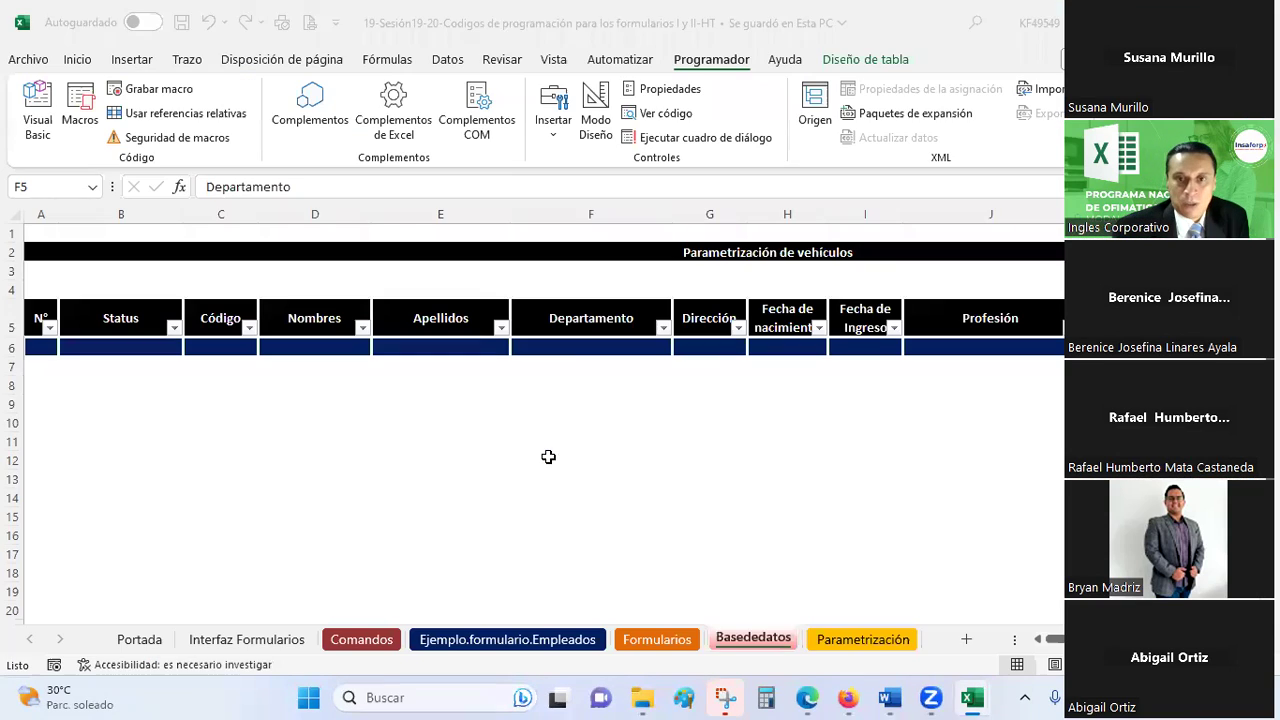
pyautogui.click(700, 318)
pyautogui.hotkey('alt', 'F11')
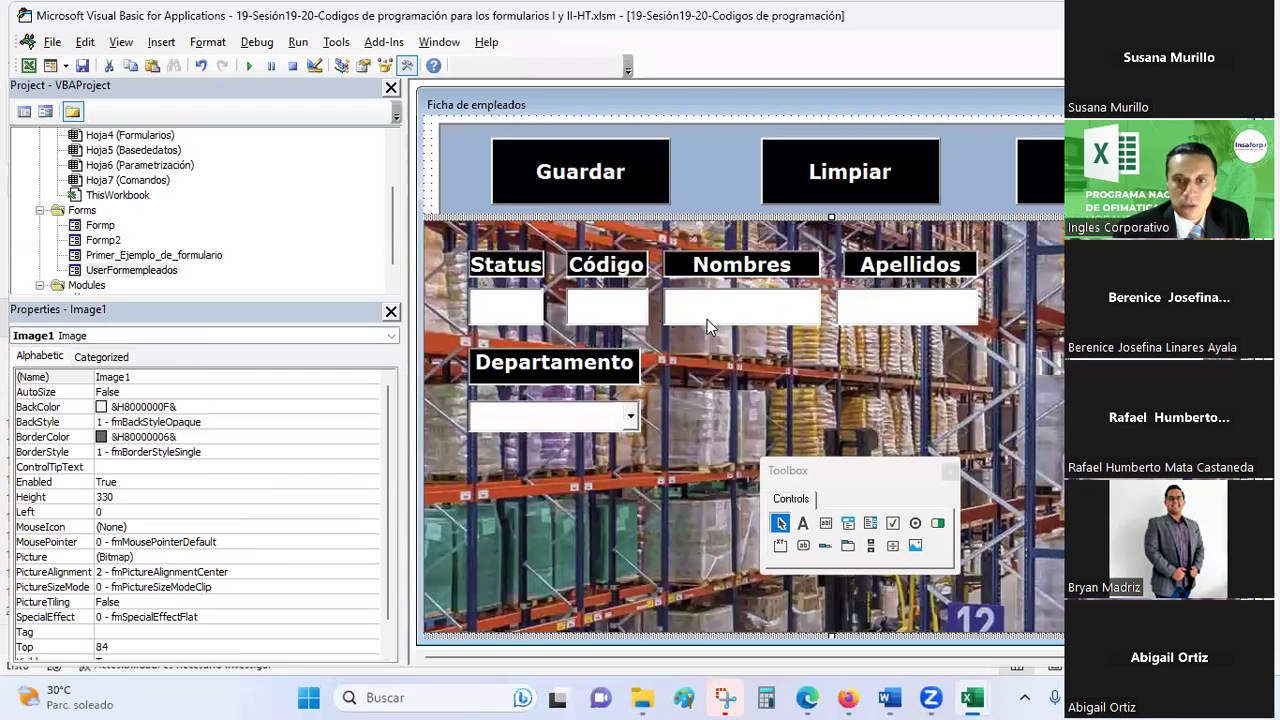
pyautogui.click(763, 276)
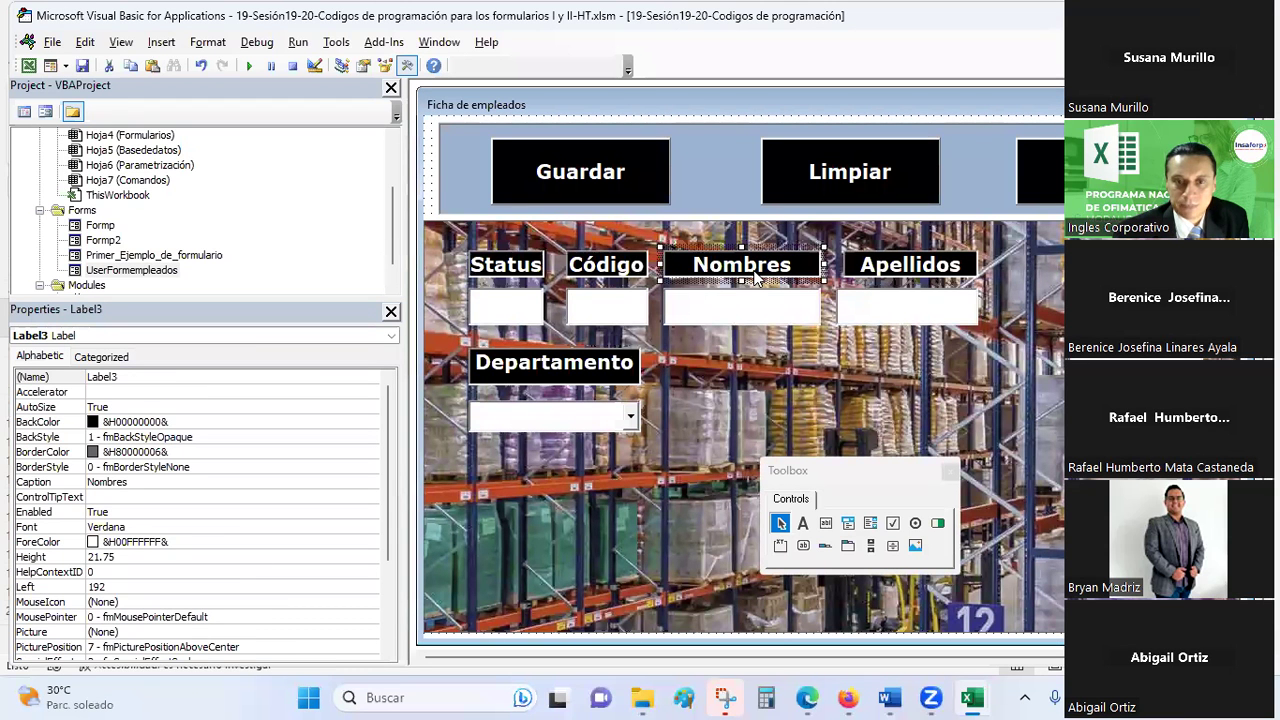
pyautogui.hotkey('alt', 'F11')
pyautogui.hotkey('alt', 'F11')
pyautogui.click(546, 356)
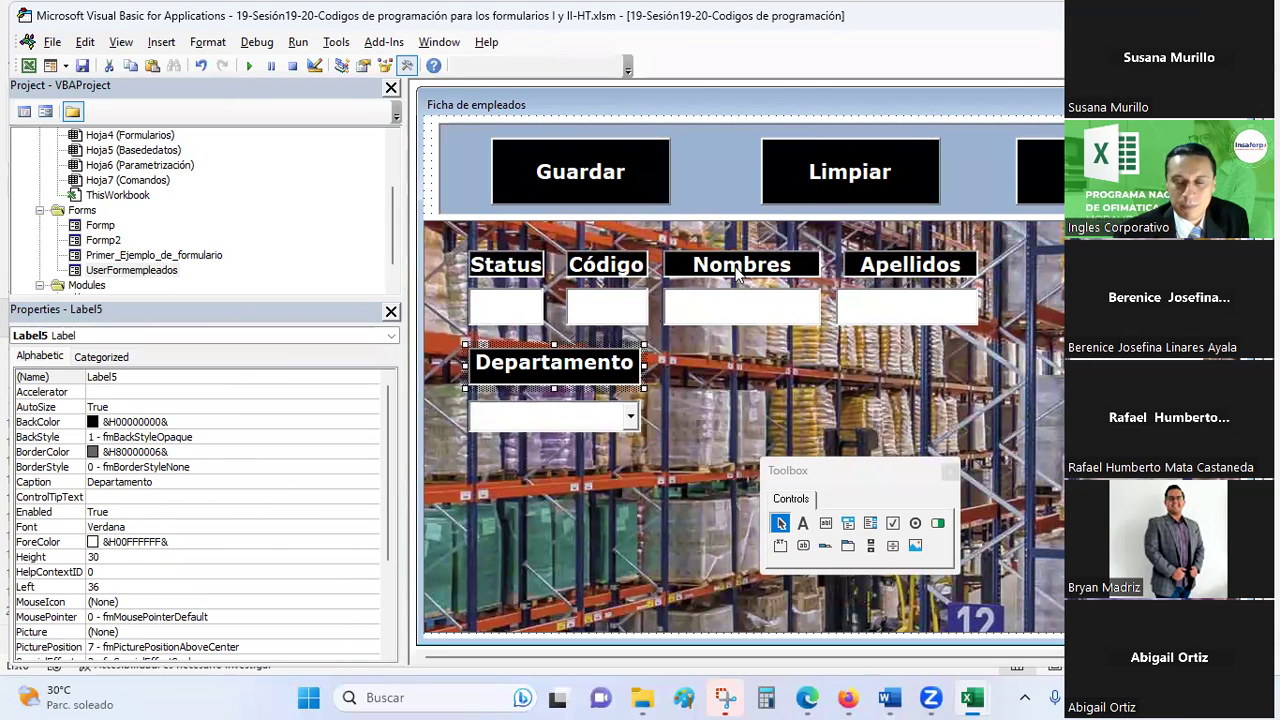
pyautogui.hotkey('alt', 'F11')
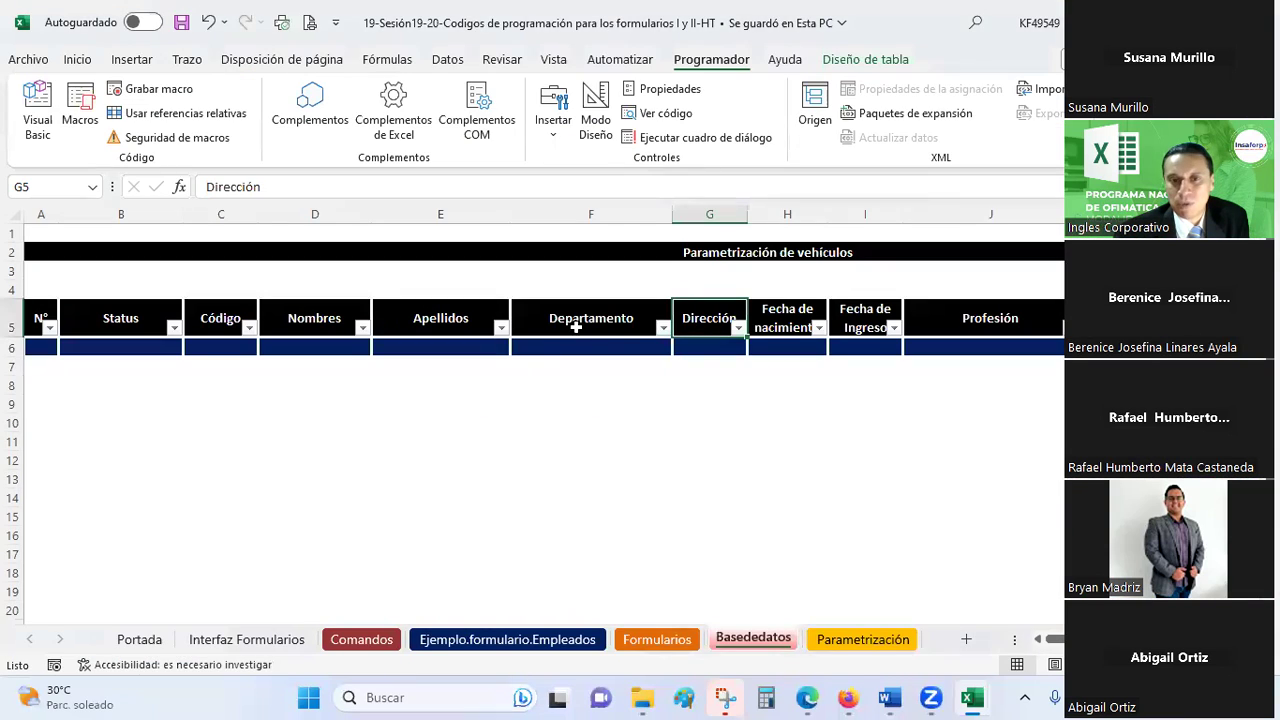
pyautogui.hotkey('alt', 'F11')
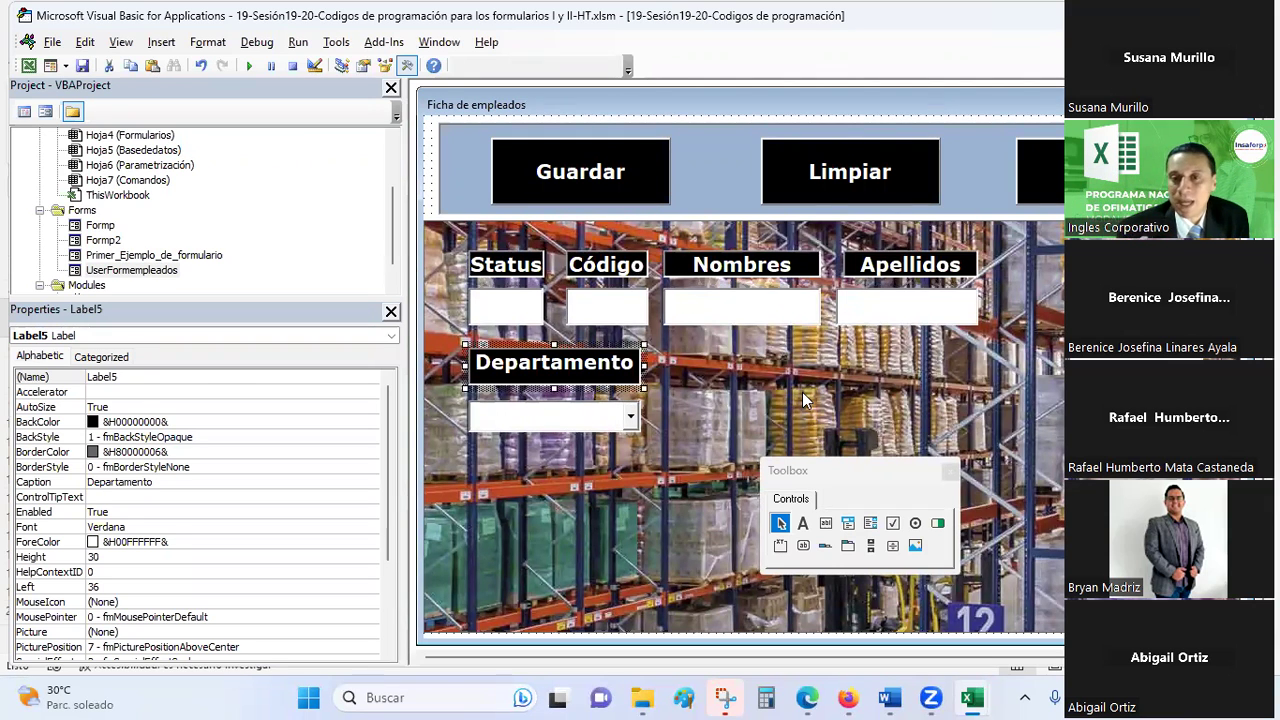
pyautogui.hotkey('alt', 'F11')
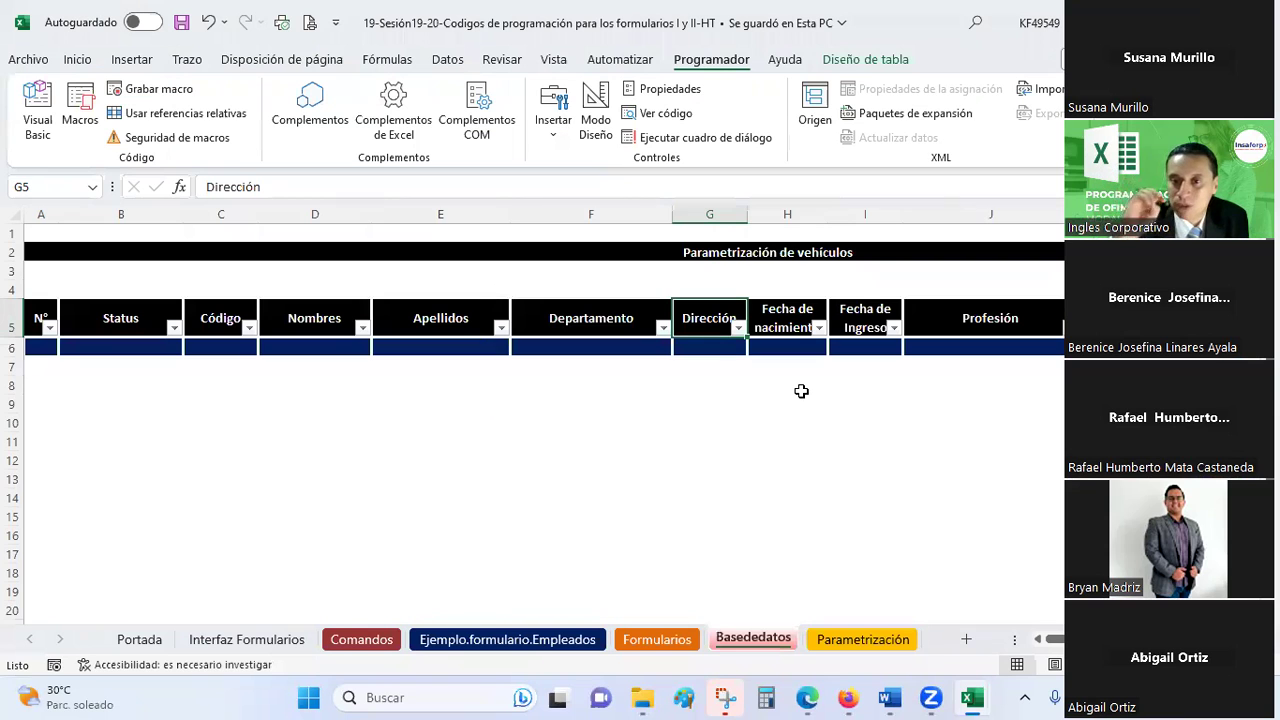
pyautogui.hotkey('alt', 'F11')
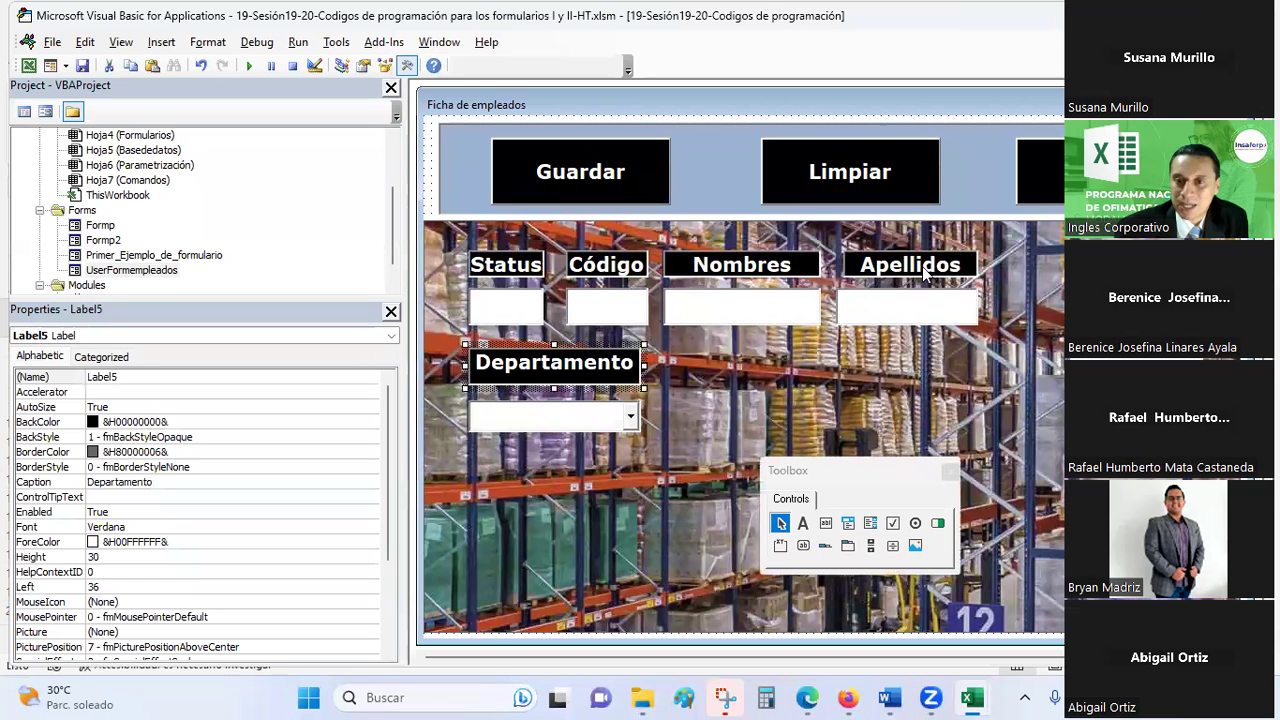
pyautogui.hotkey('alt', 'F11')
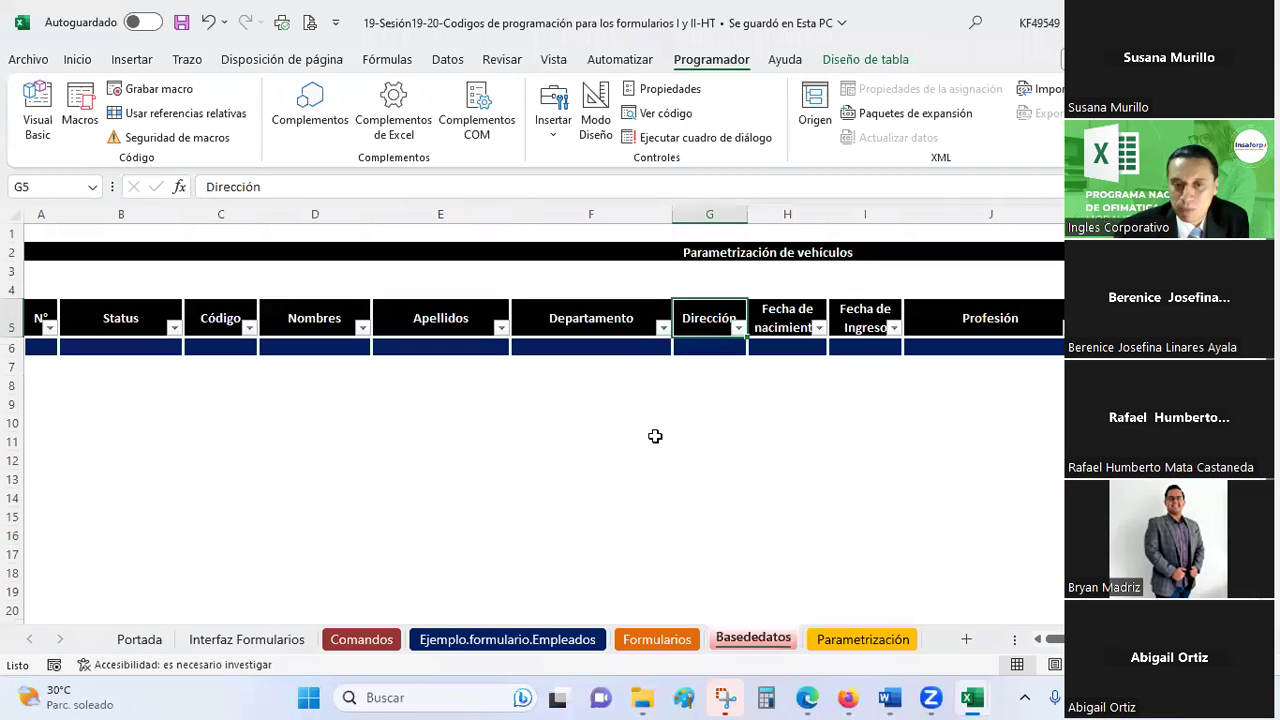
pyautogui.hotkey('alt', 'F11')
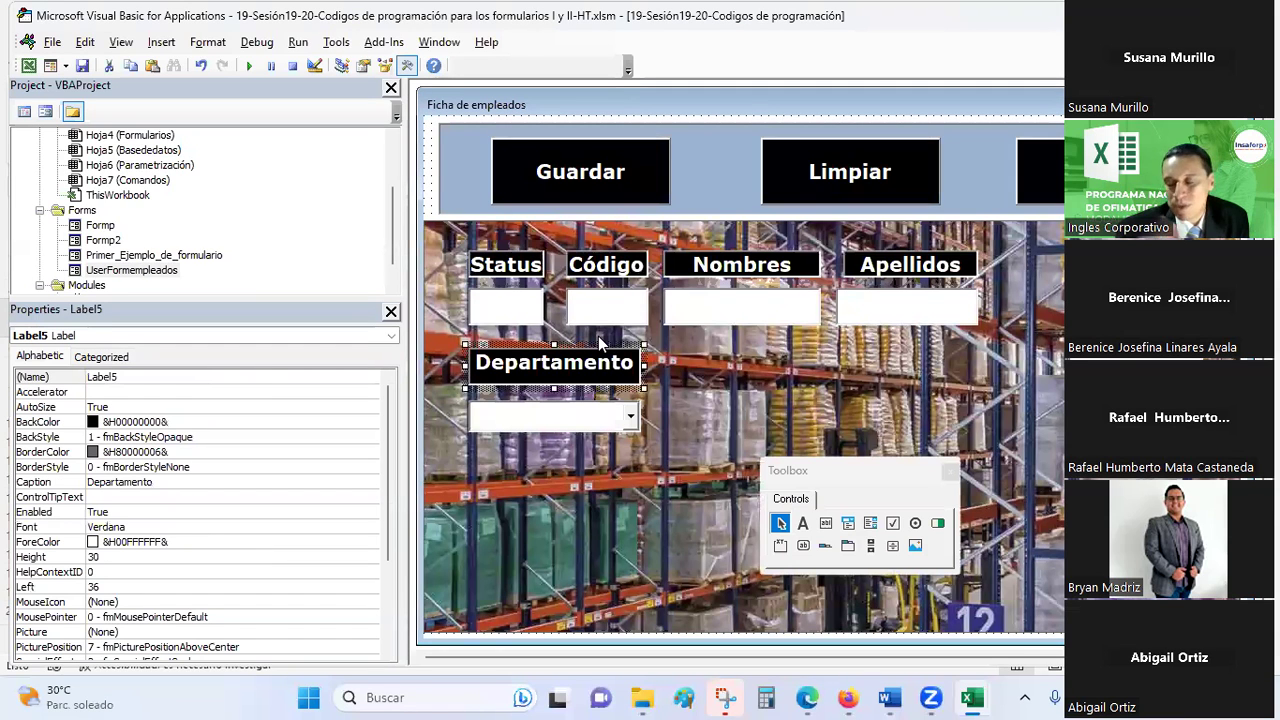
pyautogui.hotkey('alt', 'F11')
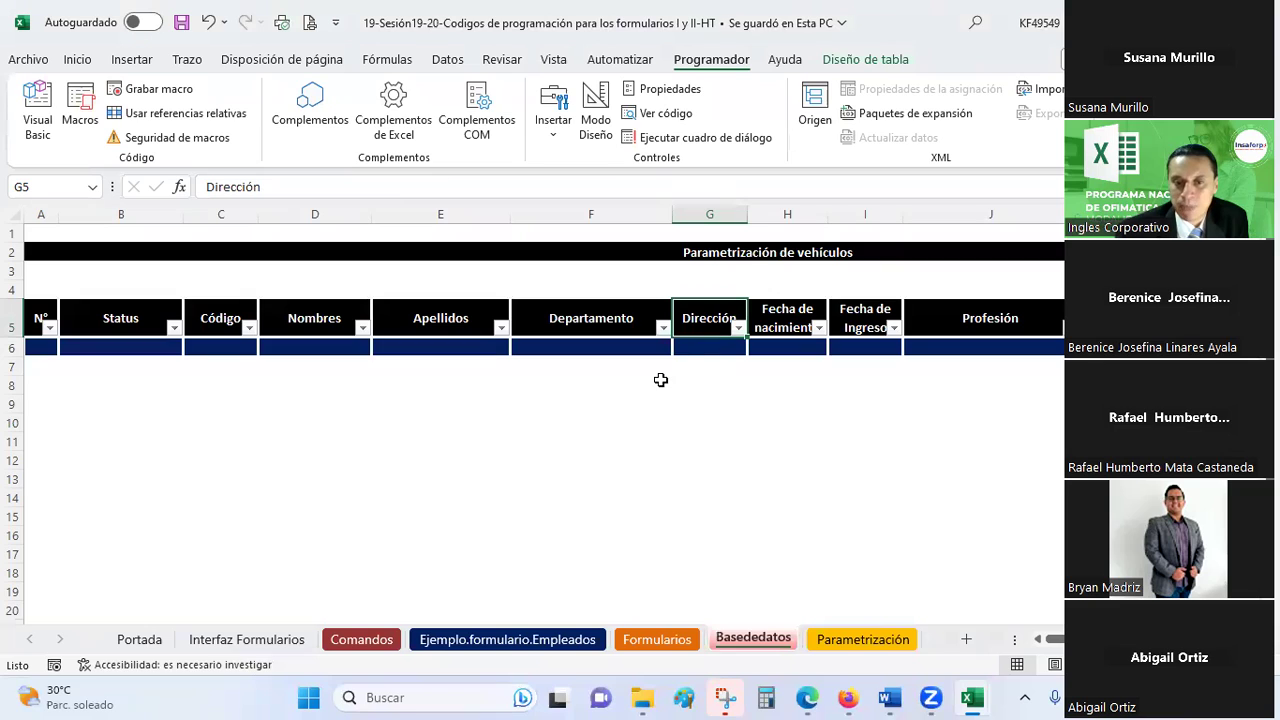
pyautogui.hotkey('alt', 'F11')
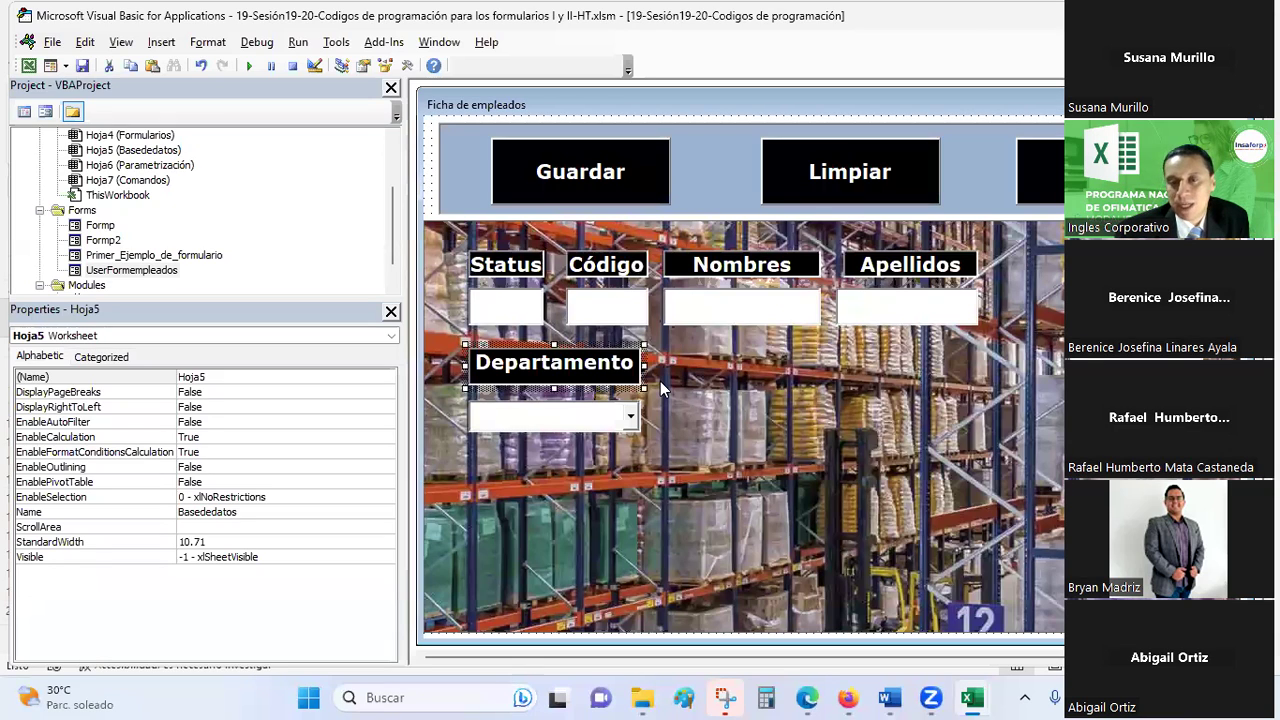
pyautogui.hotkey('alt', 'F11')
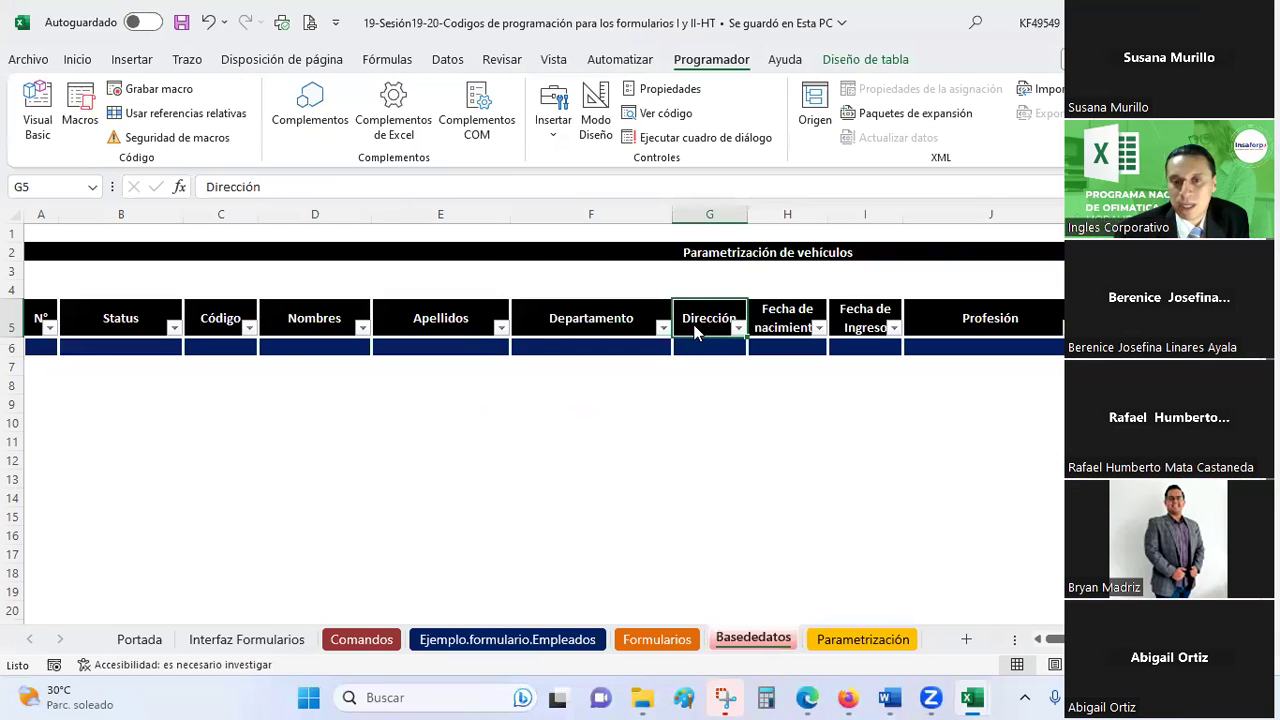
pyautogui.hotkey('alt', 'F11')
pyautogui.click(731, 276)
pyautogui.keyDown('ctrl'); pyautogui.click(716, 311); pyautogui.keyUp('ctrl')
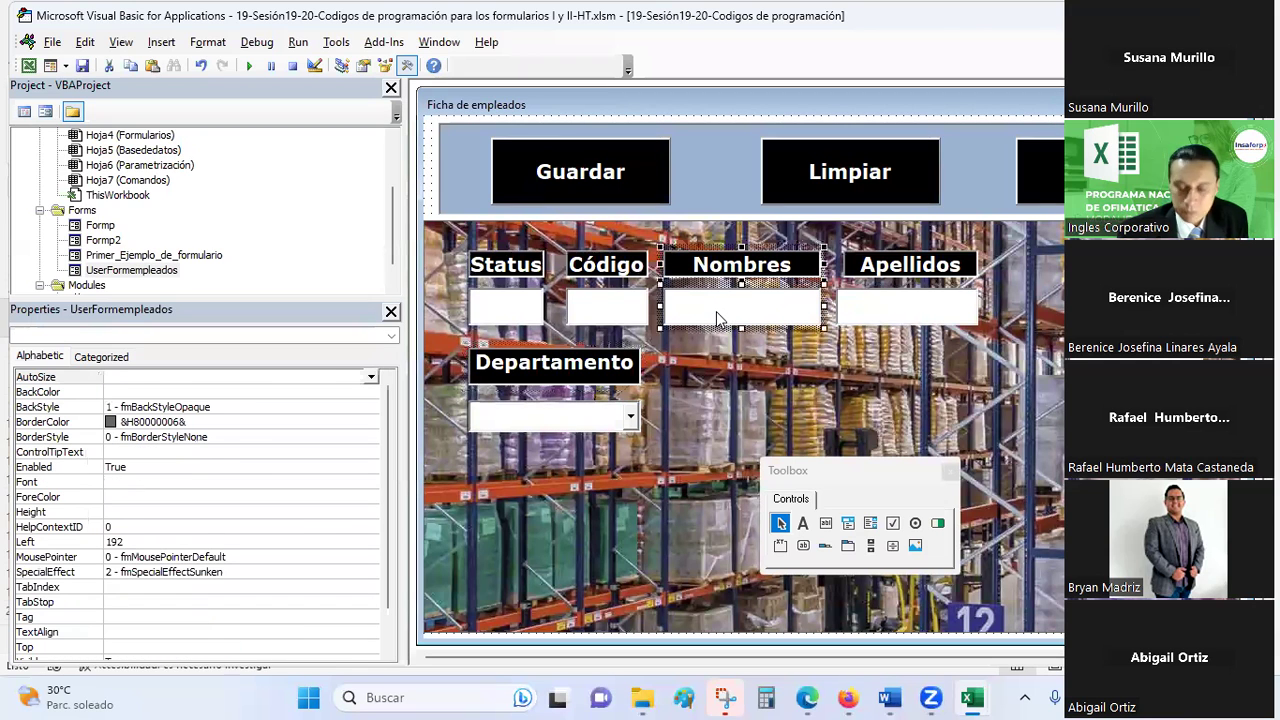
pyautogui.click(697, 379)
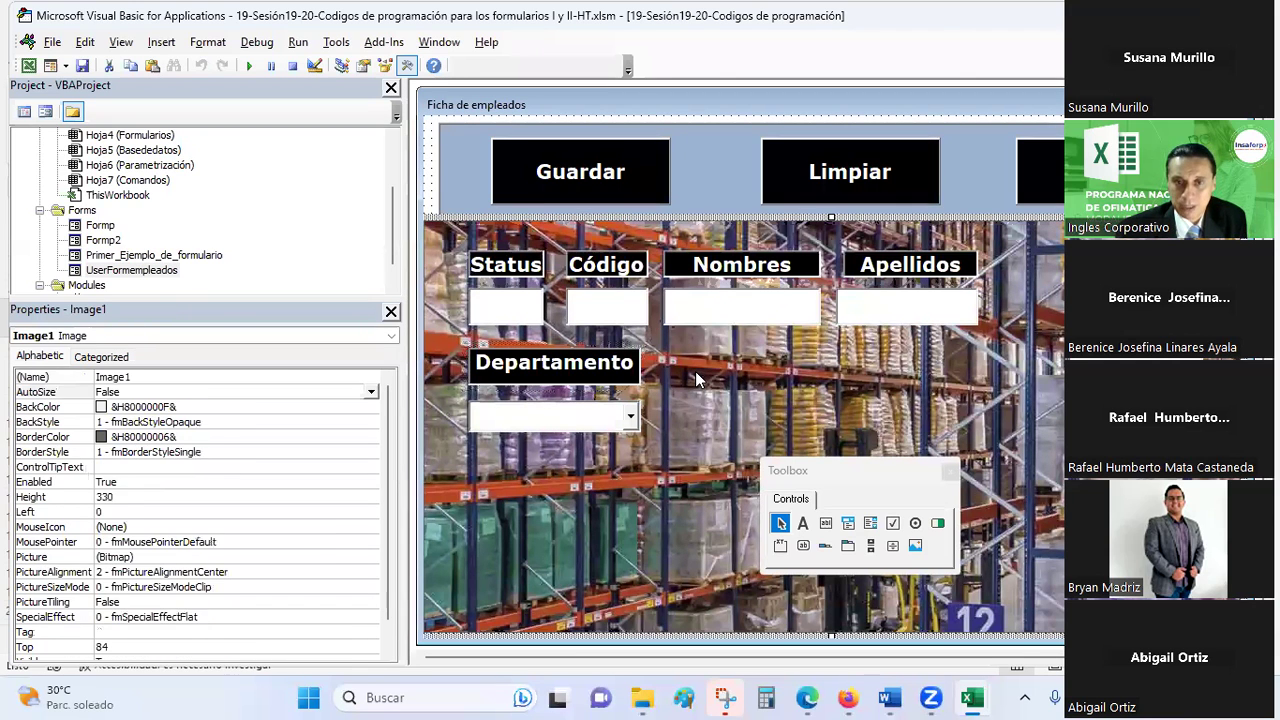
# Paste a copy of the Nombres label and box beside Departamento and caption it 'Direc'
pyautogui.hotkey('ctrl', 'v')
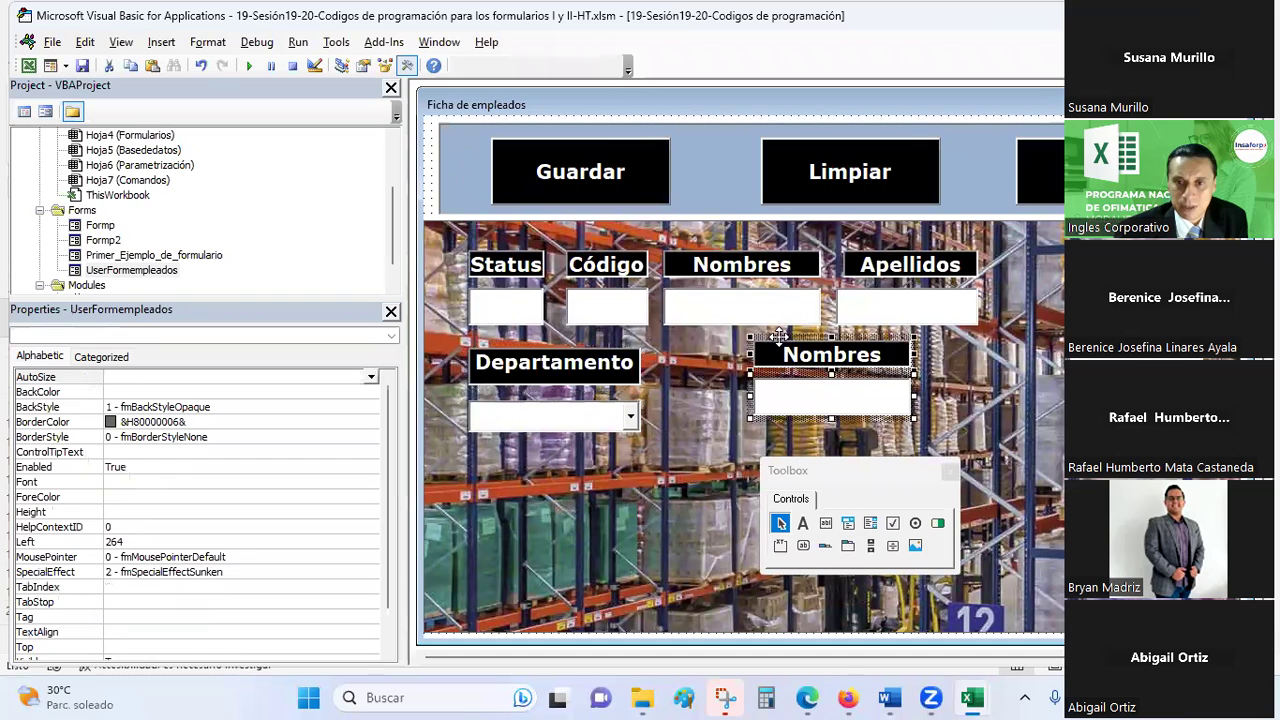
pyautogui.moveTo(778, 336); pyautogui.dragTo(693, 368)
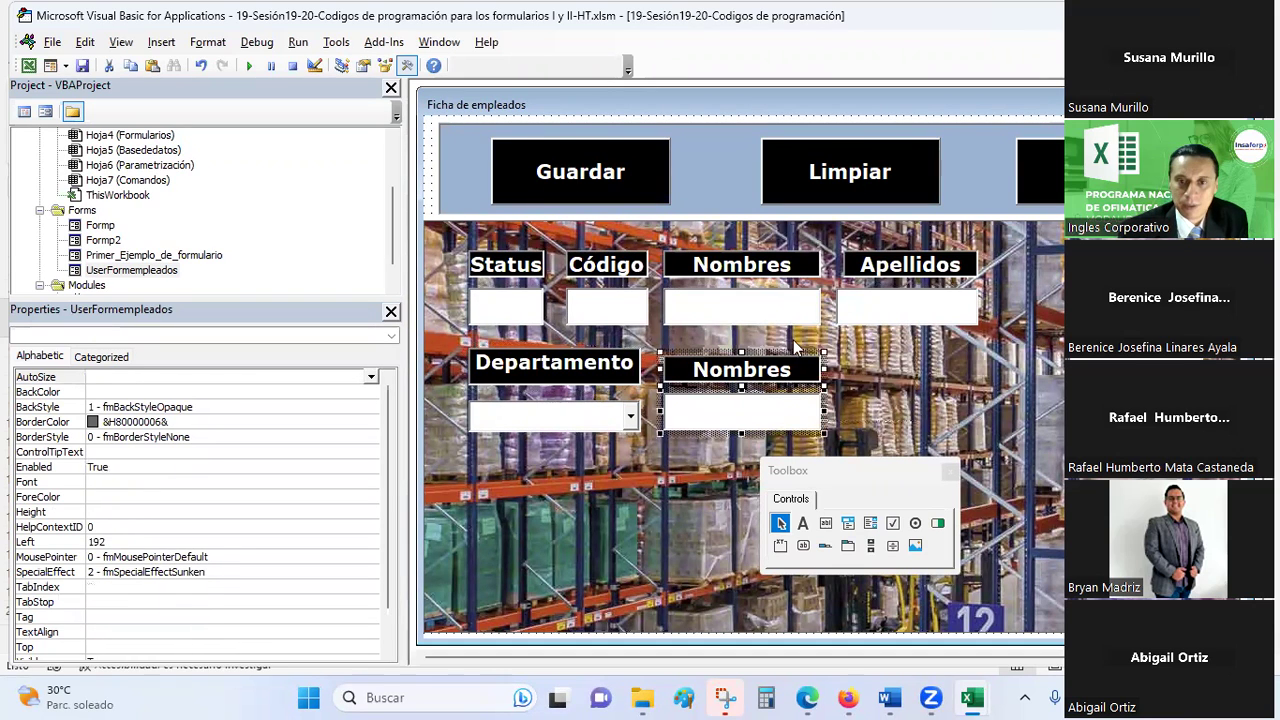
pyautogui.click(698, 375)
pyautogui.click(699, 375)
pyautogui.click(698, 375)
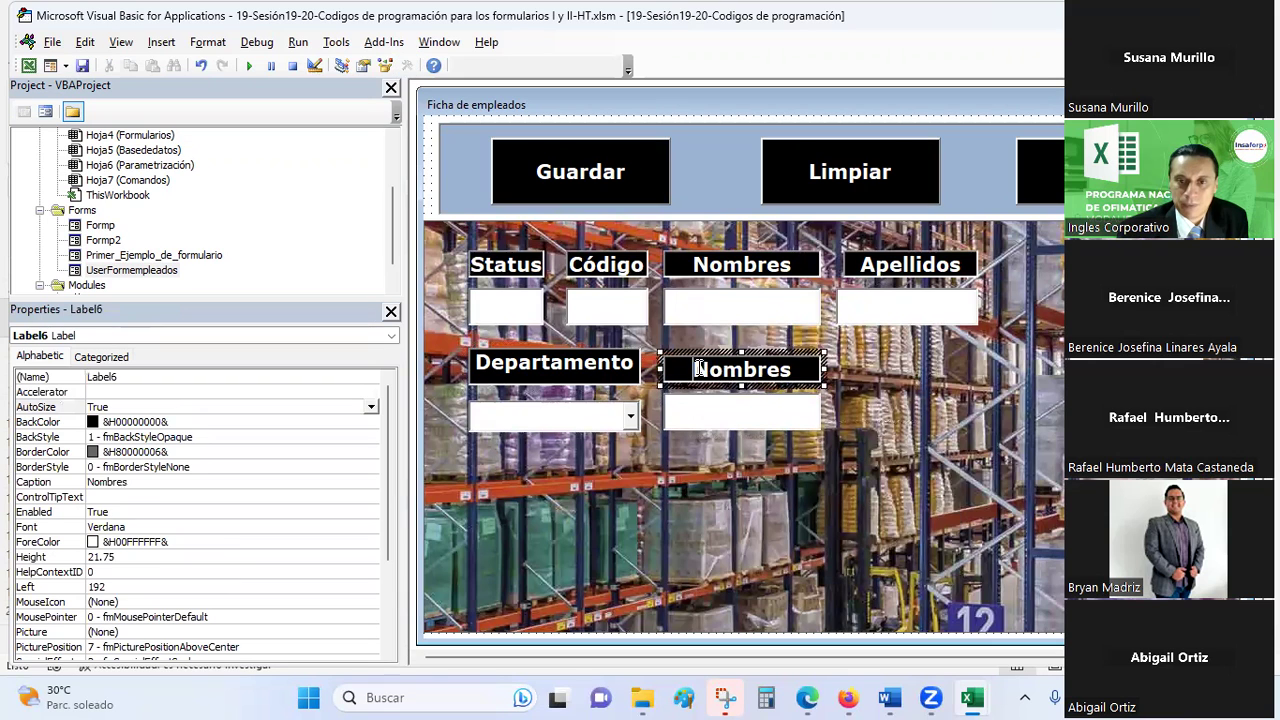
pyautogui.doubleClick(793, 372)
pyautogui.write('Direc')
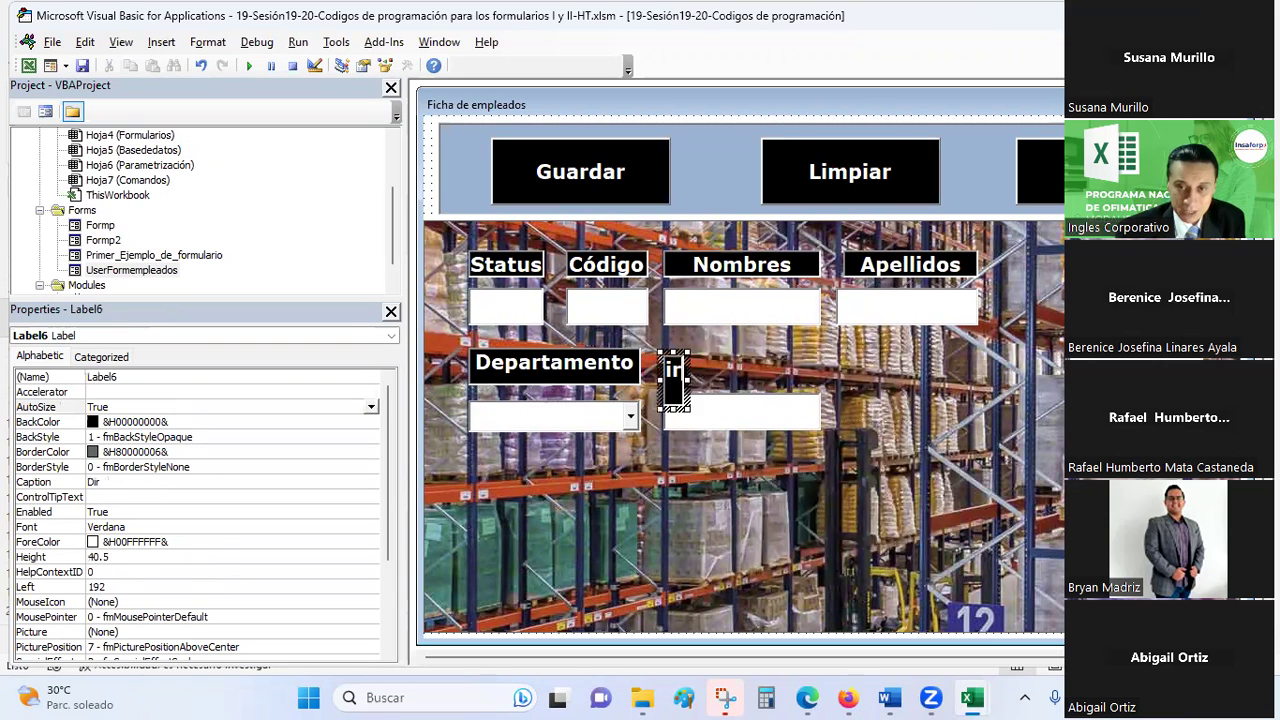
pyautogui.press('Escape')
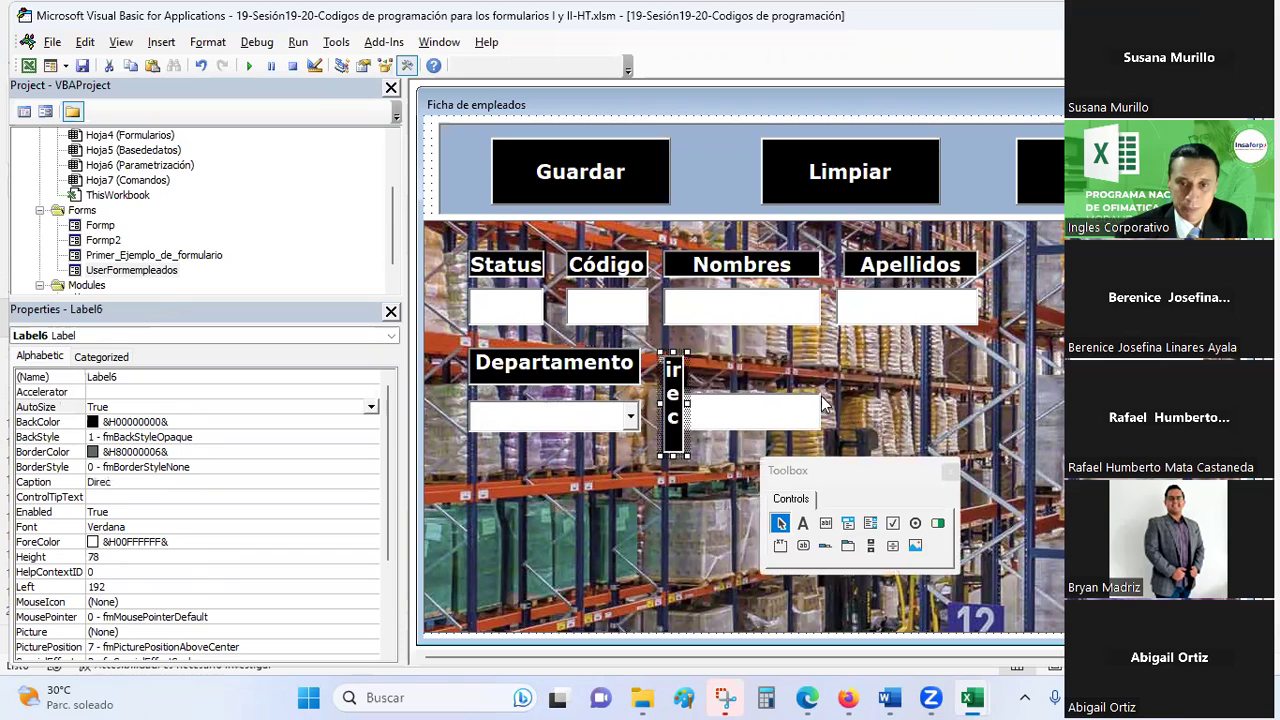
# Complete the heading as 'Dirección' and widen it to fit on one line
pyautogui.moveTo(687, 403); pyautogui.dragTo(851, 403)
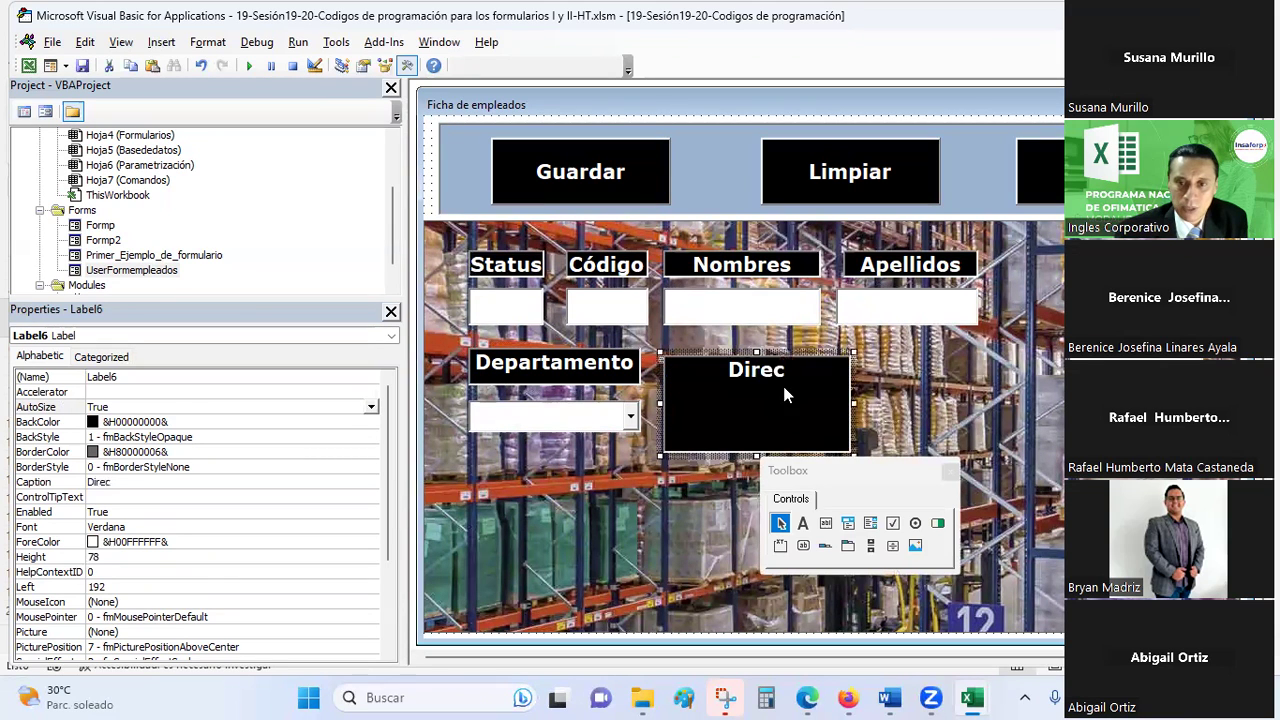
pyautogui.click(781, 370)
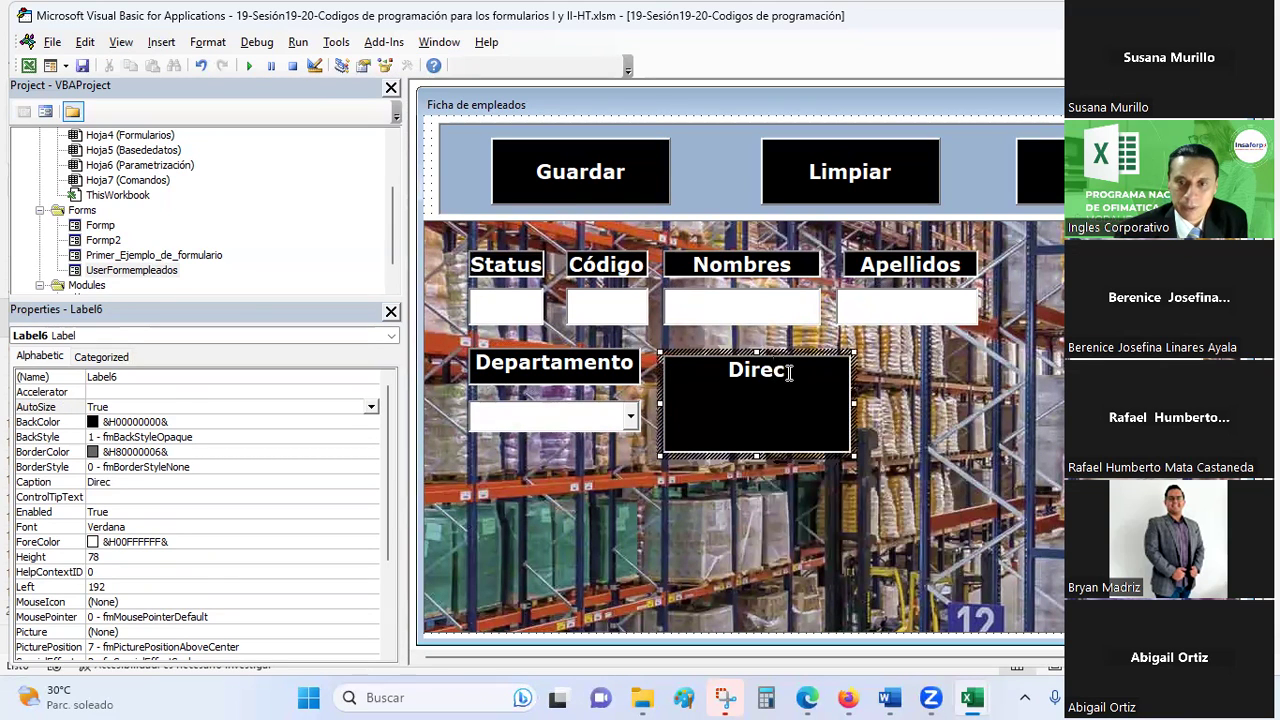
pyautogui.write('ción')
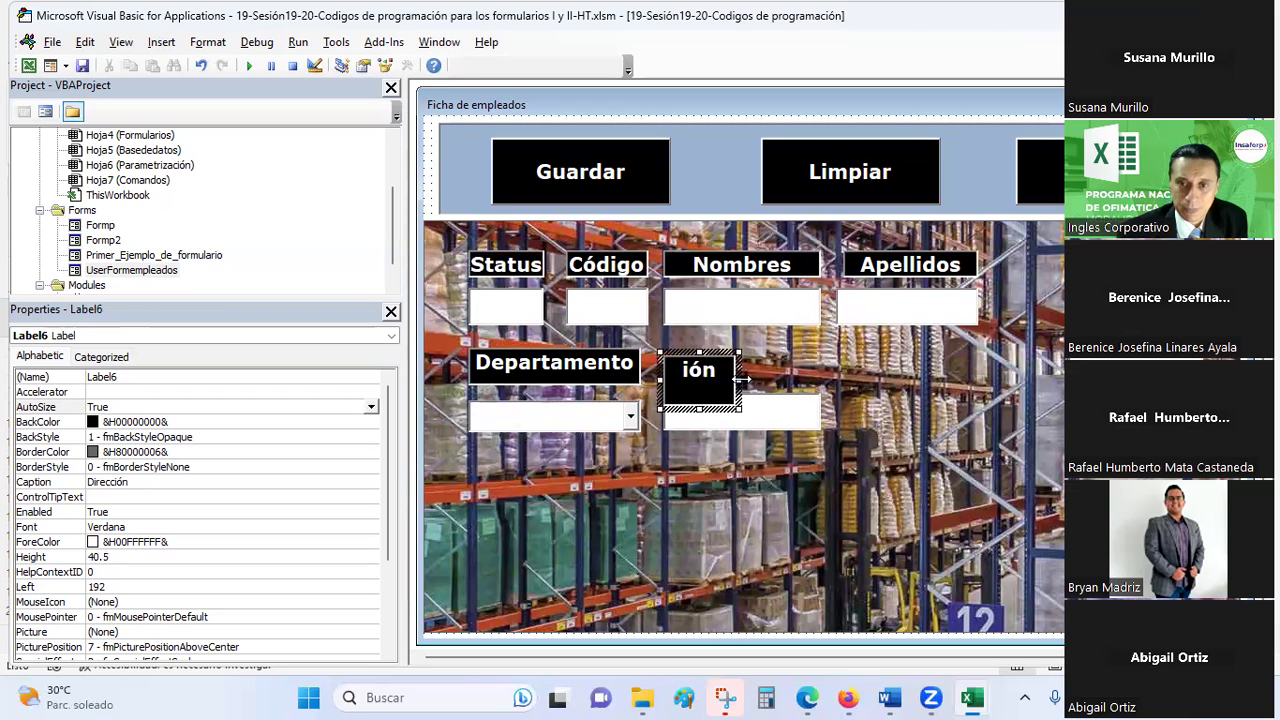
pyautogui.moveTo(836, 384); pyautogui.dragTo(822, 386)
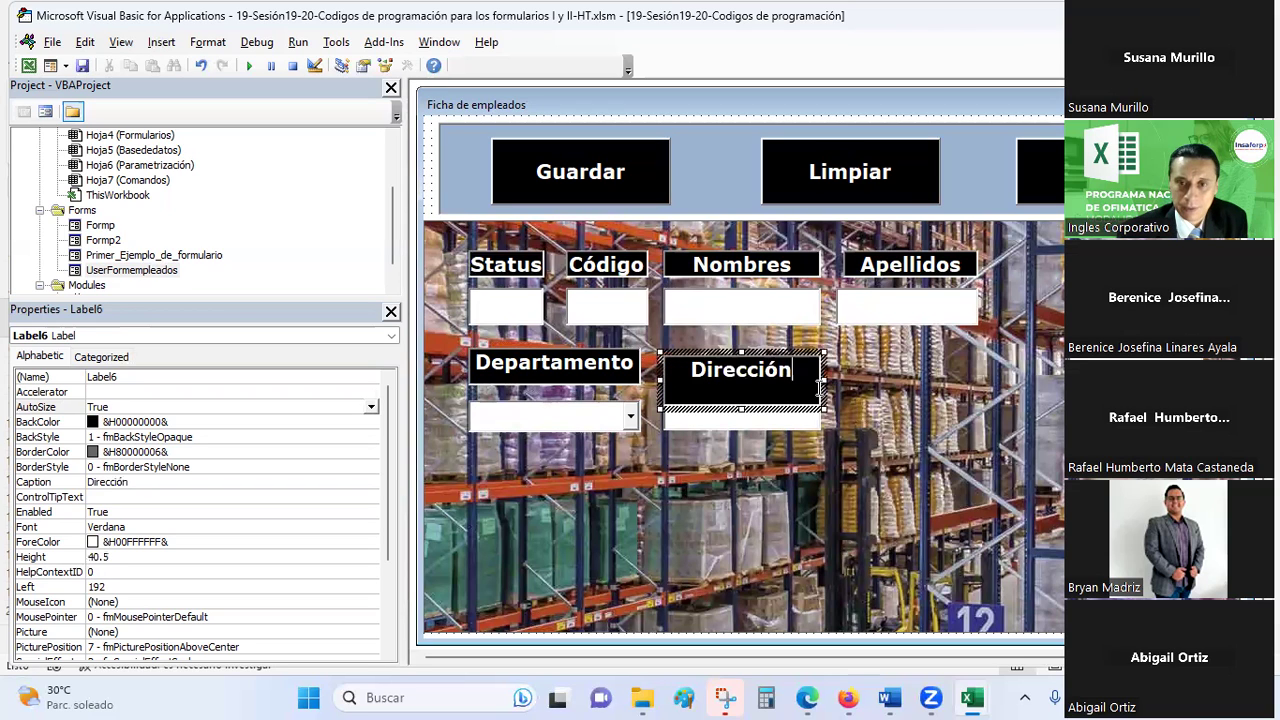
pyautogui.click(747, 389)
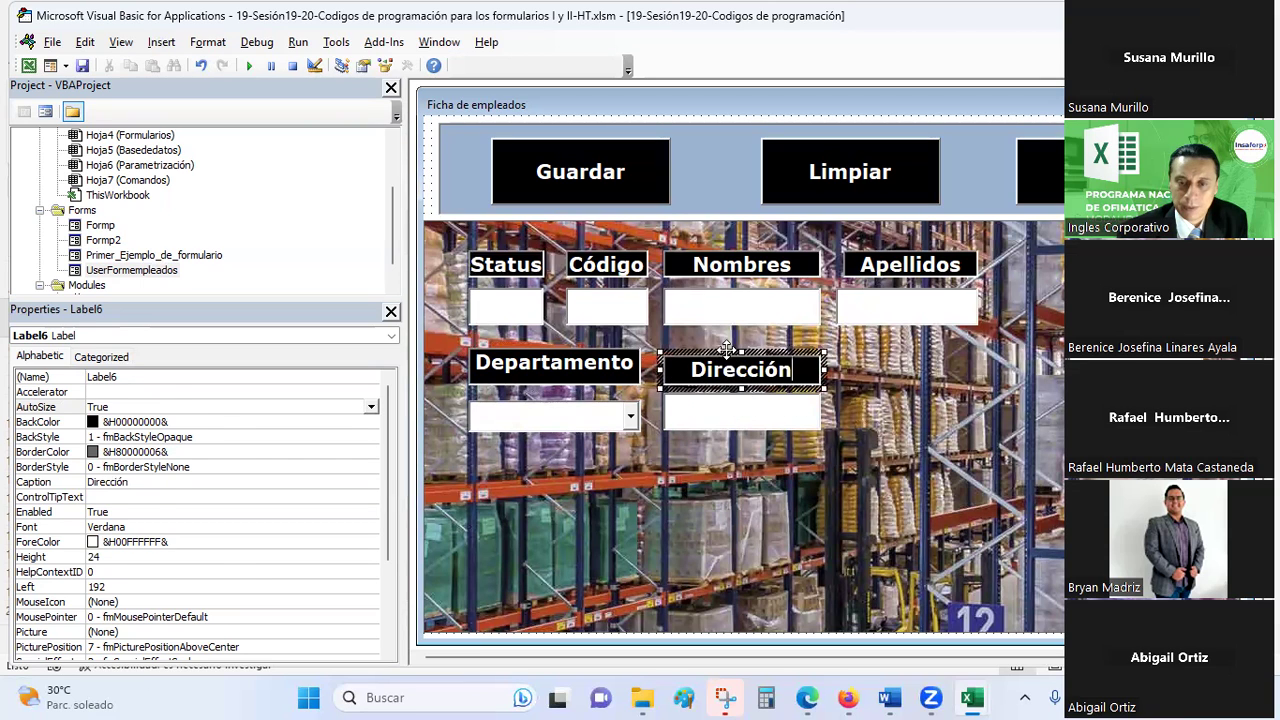
# Stretch TextBox7 wider and widen the Dirección heading to match it
pyautogui.click(855, 368)
pyautogui.click(798, 412)
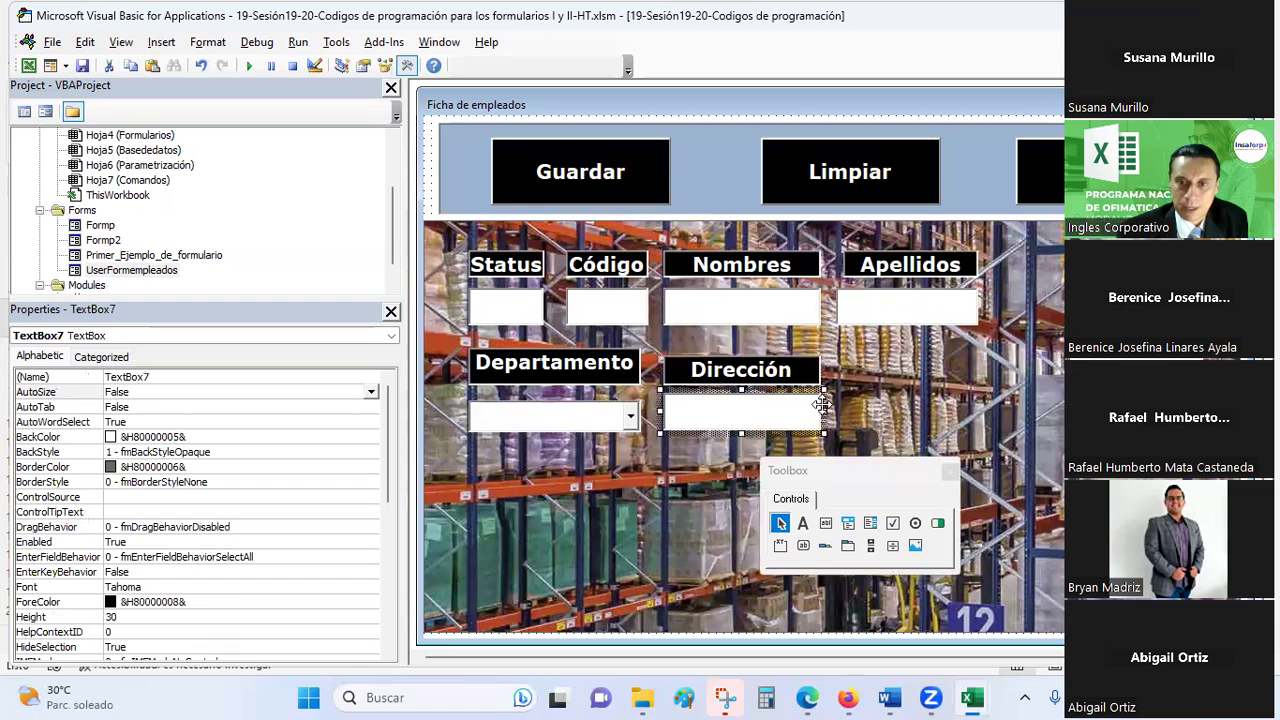
pyautogui.moveTo(901, 418); pyautogui.dragTo(948, 418)
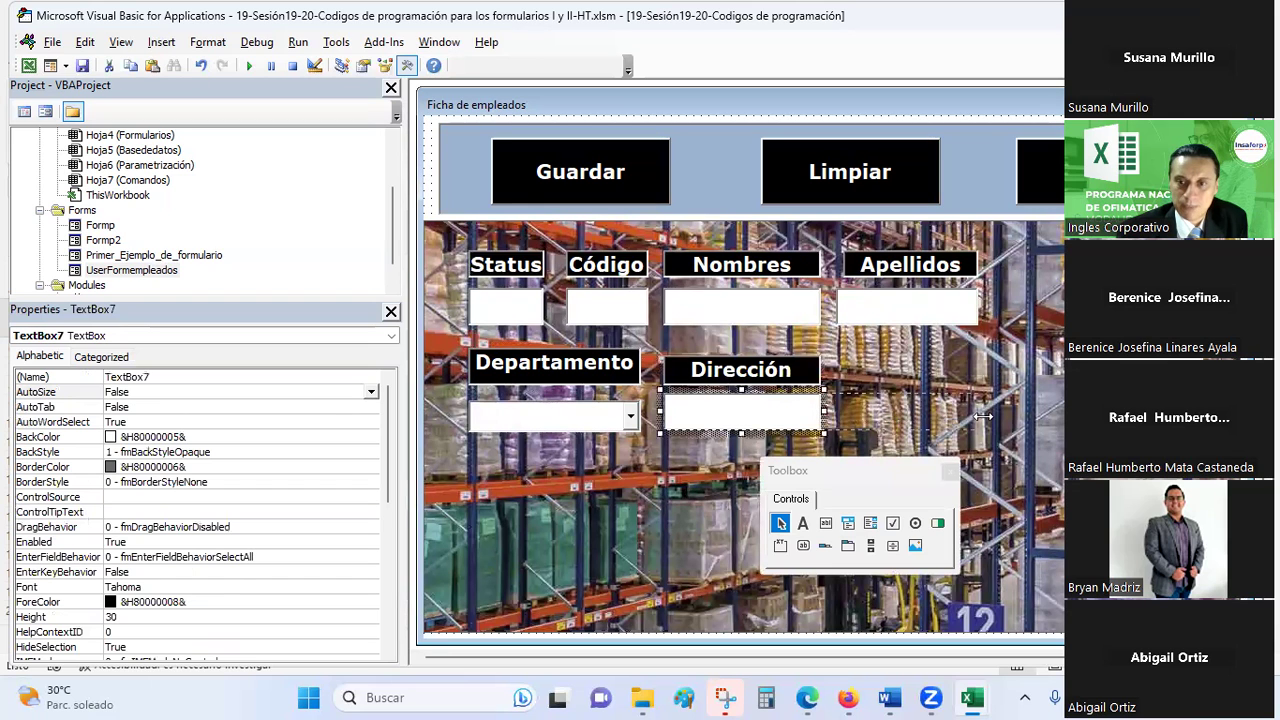
pyautogui.click(800, 374)
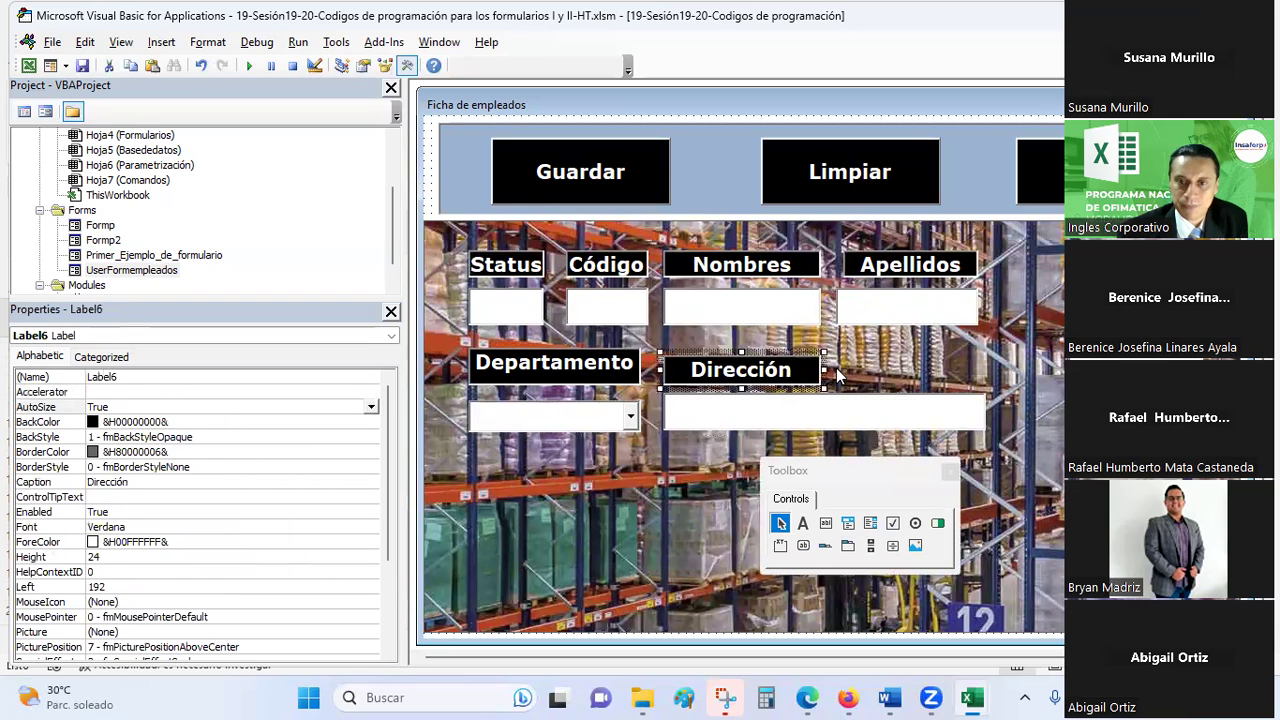
pyautogui.moveTo(820, 368); pyautogui.dragTo(982, 370)
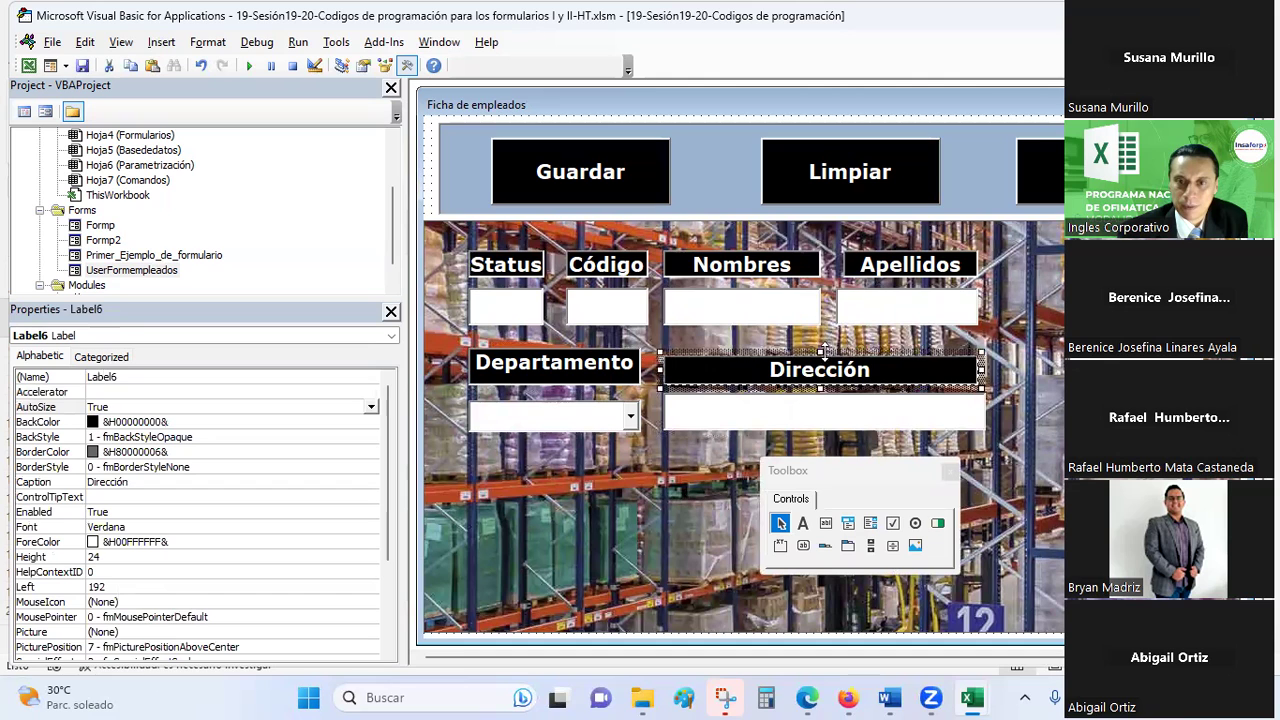
# Copy the Nombres heading and box and paste the copy below the Departamento field
pyautogui.click(690, 507)
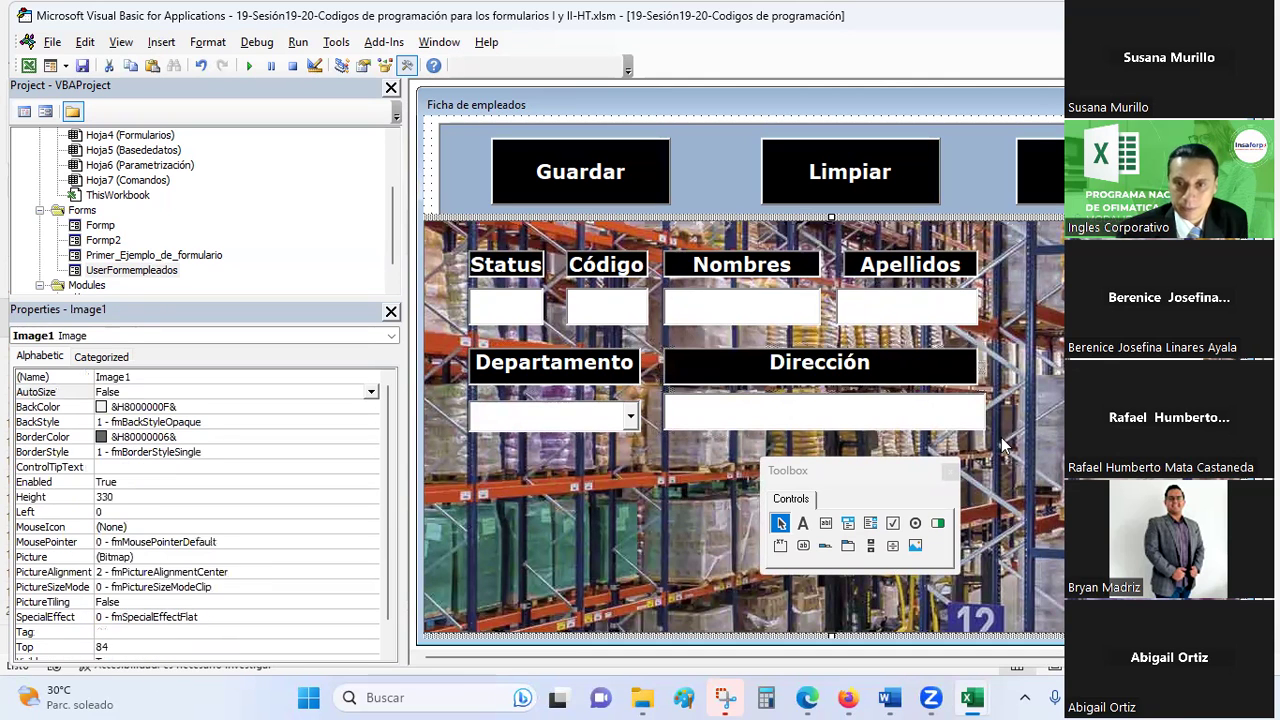
pyautogui.hotkey('alt', 'F11')
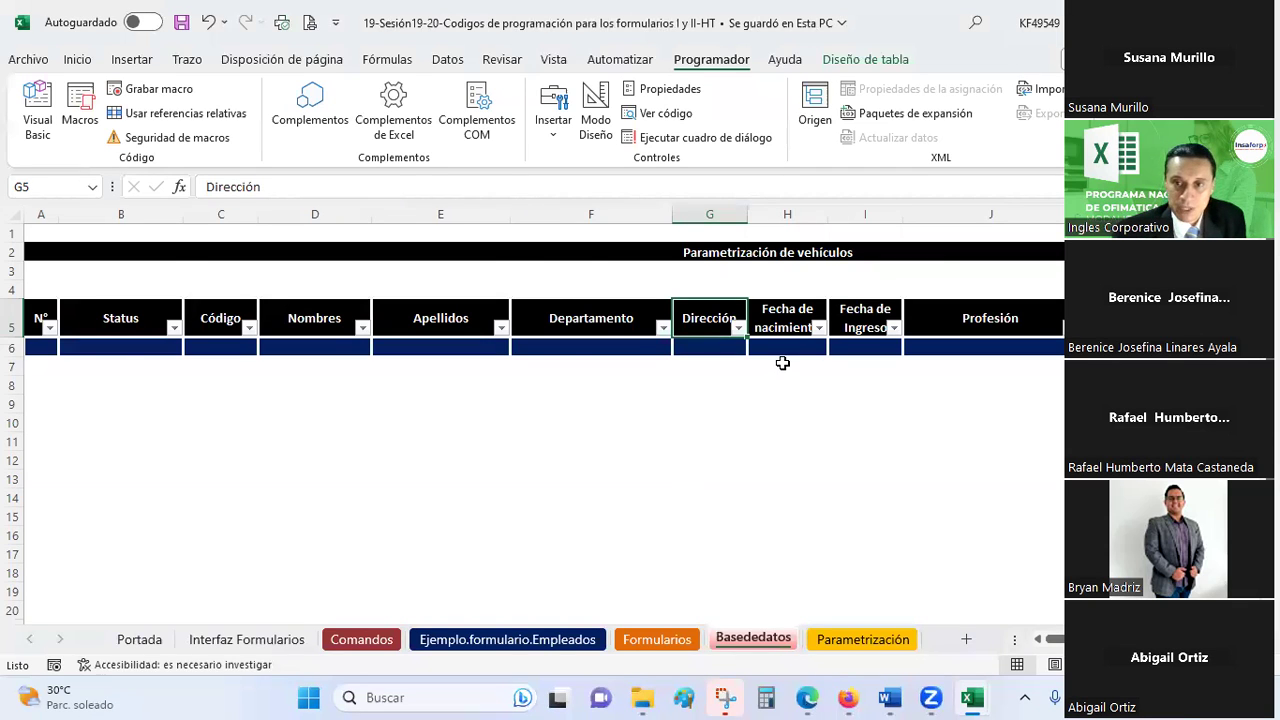
pyautogui.hotkey('alt', 'F11')
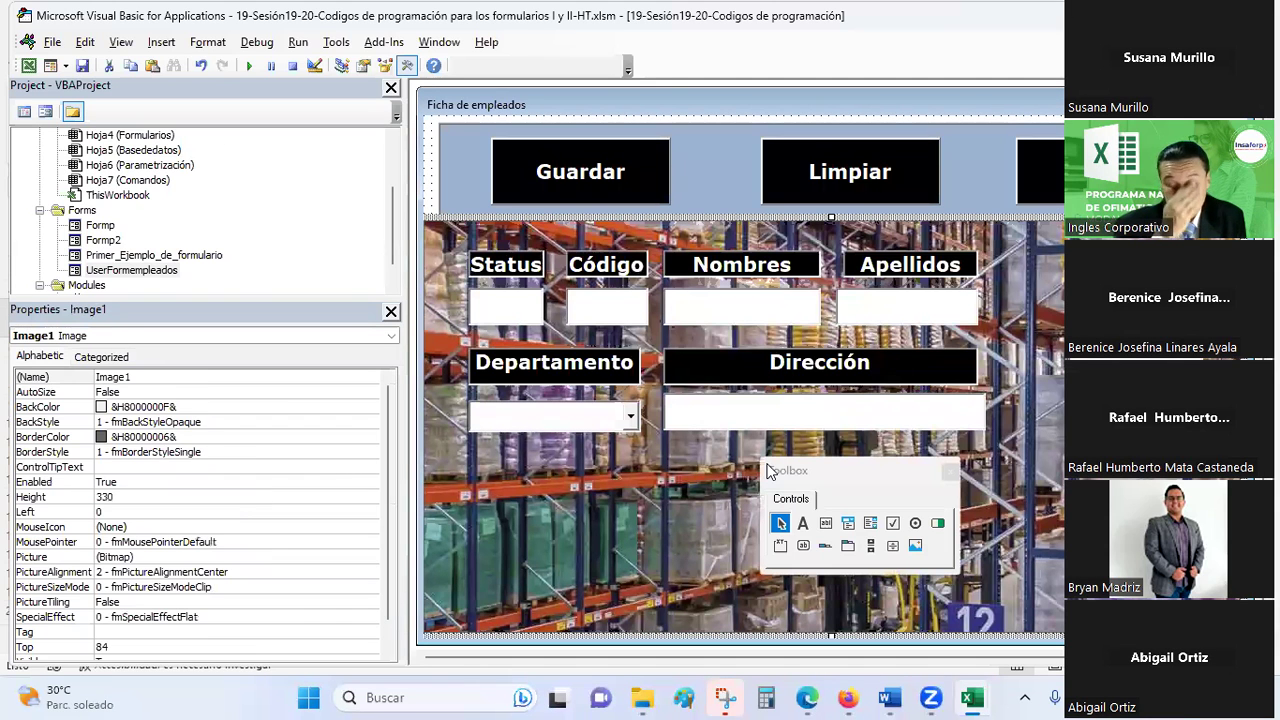
pyautogui.click(728, 264)
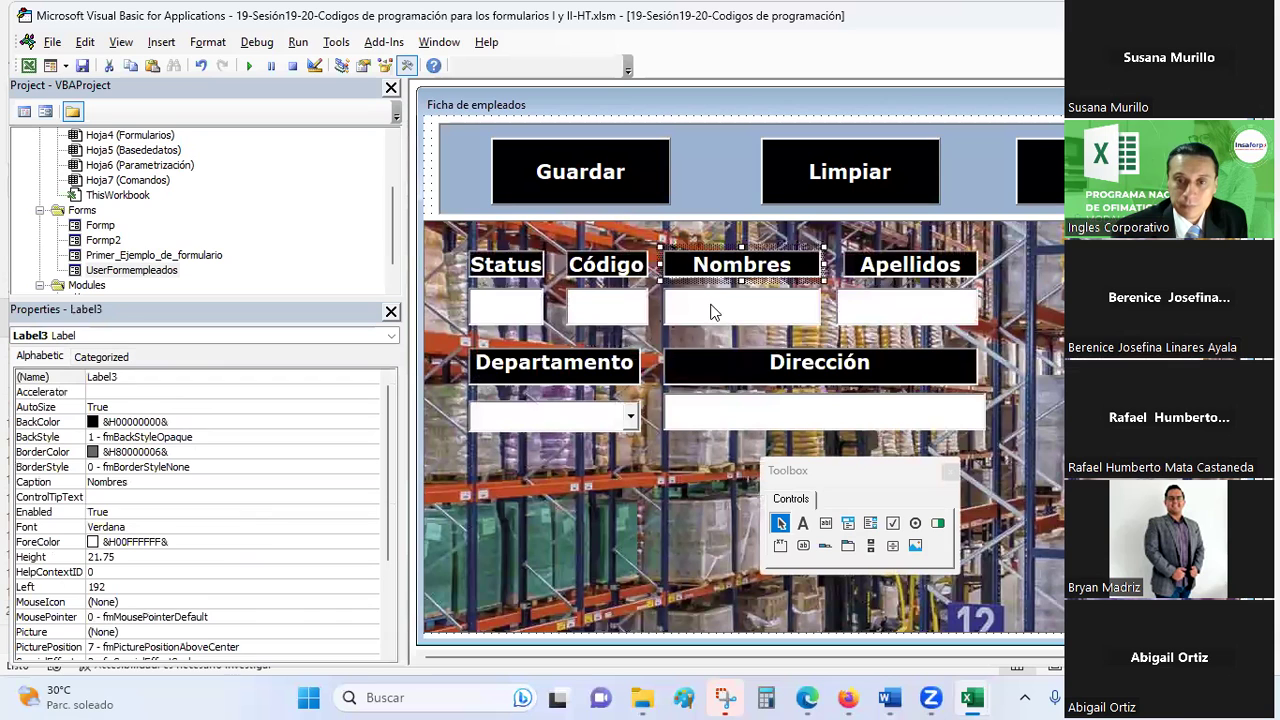
pyautogui.keyDown('ctrl'); pyautogui.click(706, 313); pyautogui.keyUp('ctrl')
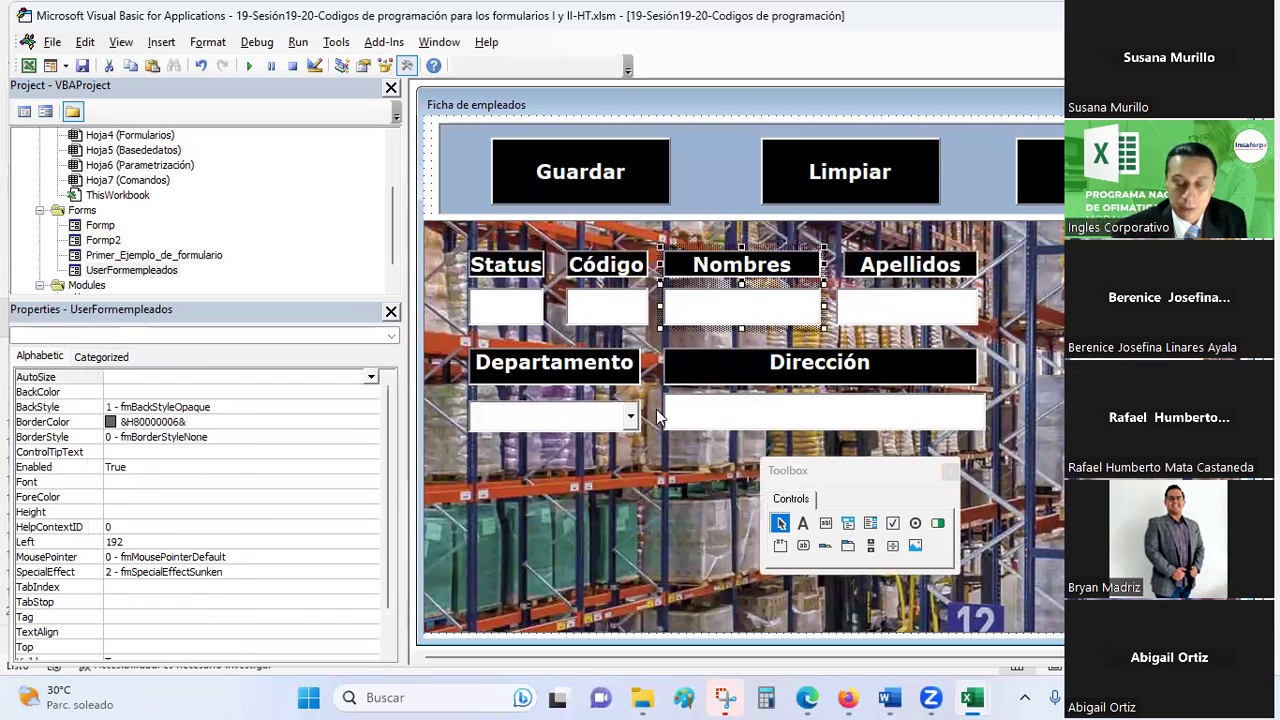
pyautogui.click(605, 500)
pyautogui.hotkey('ctrl', 'v')
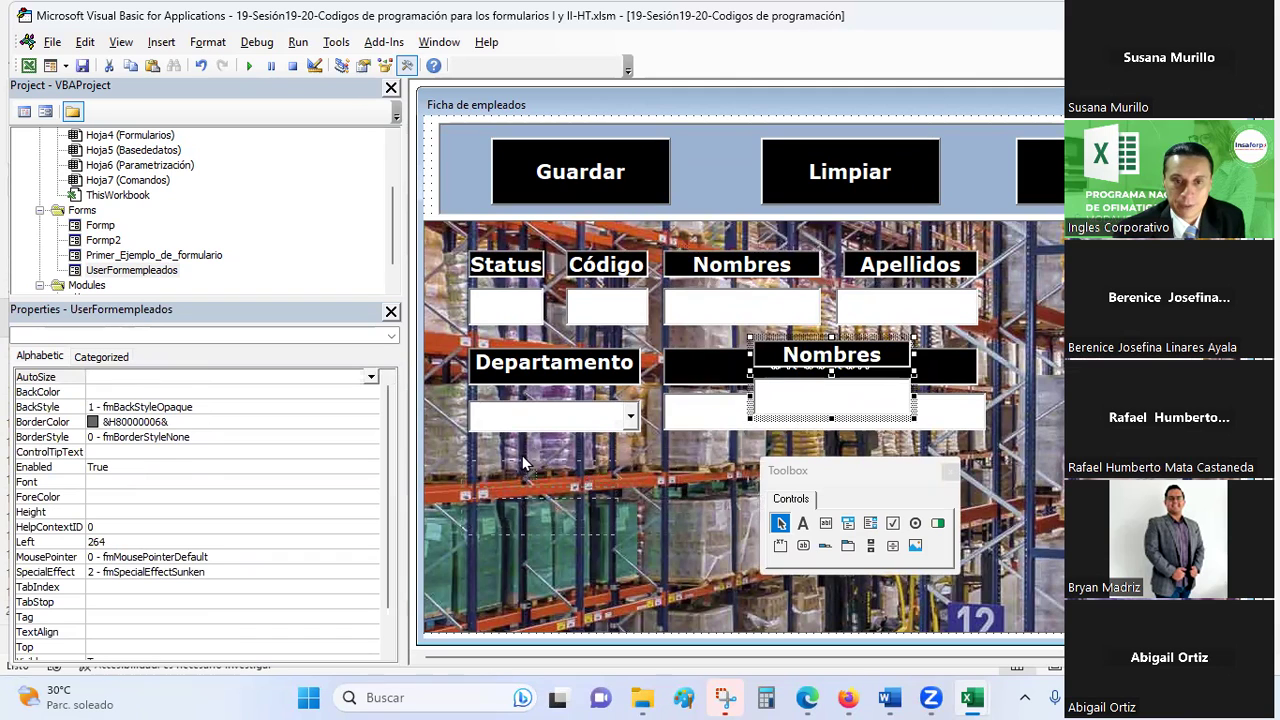
pyautogui.moveTo(522, 455); pyautogui.dragTo(529, 455)
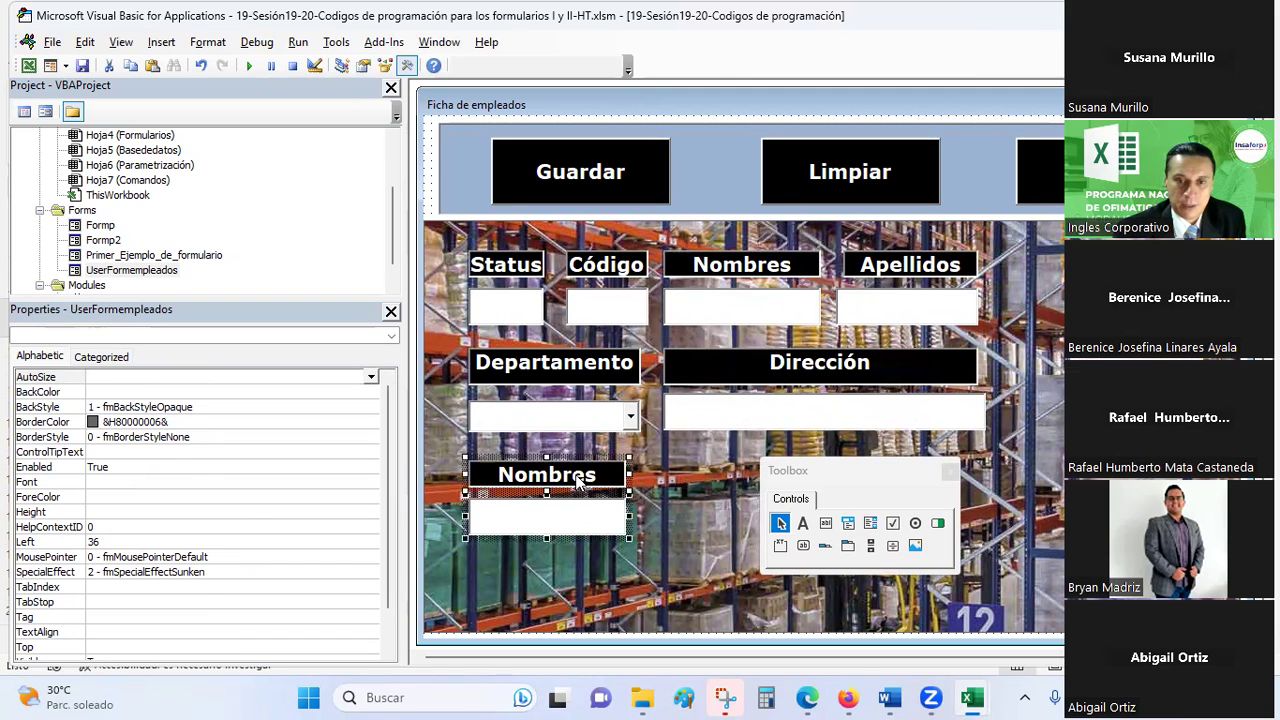
pyautogui.hotkey('ctrl', 'k')
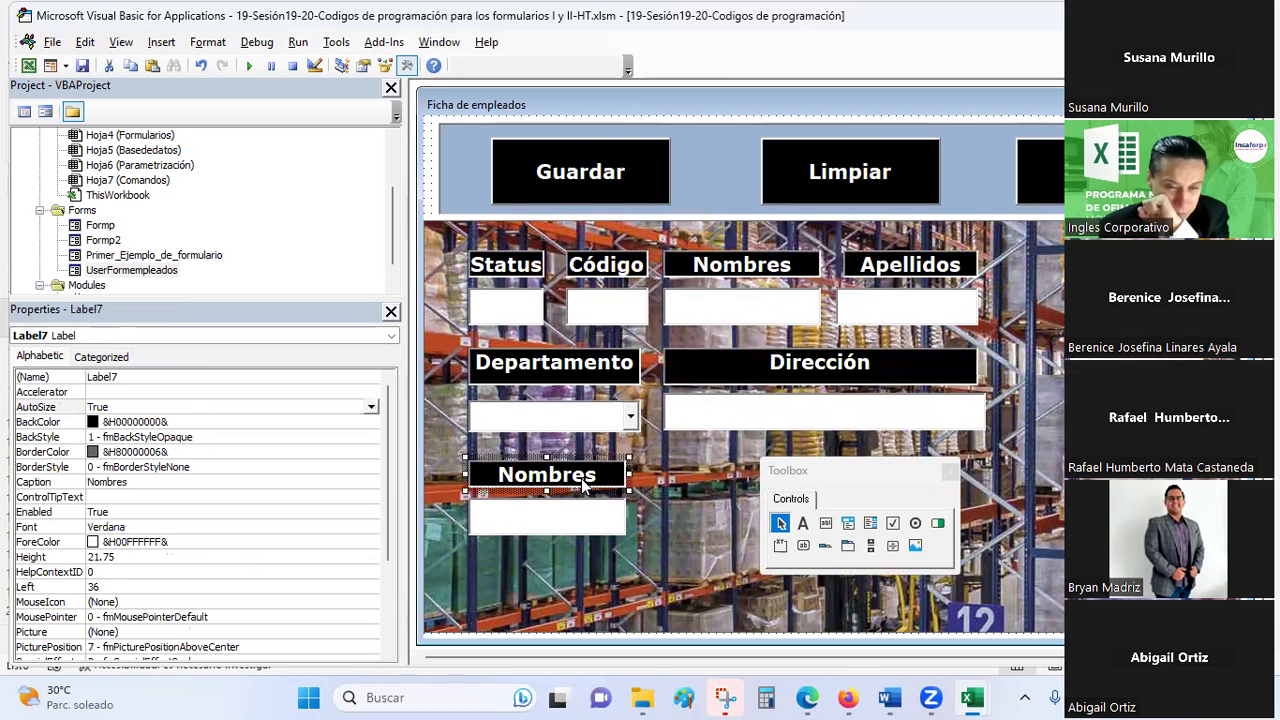
# Caption the copied heading 'Fecha de nacimiento' and widen it and TextBox8 to one line
pyautogui.click(130, 482)
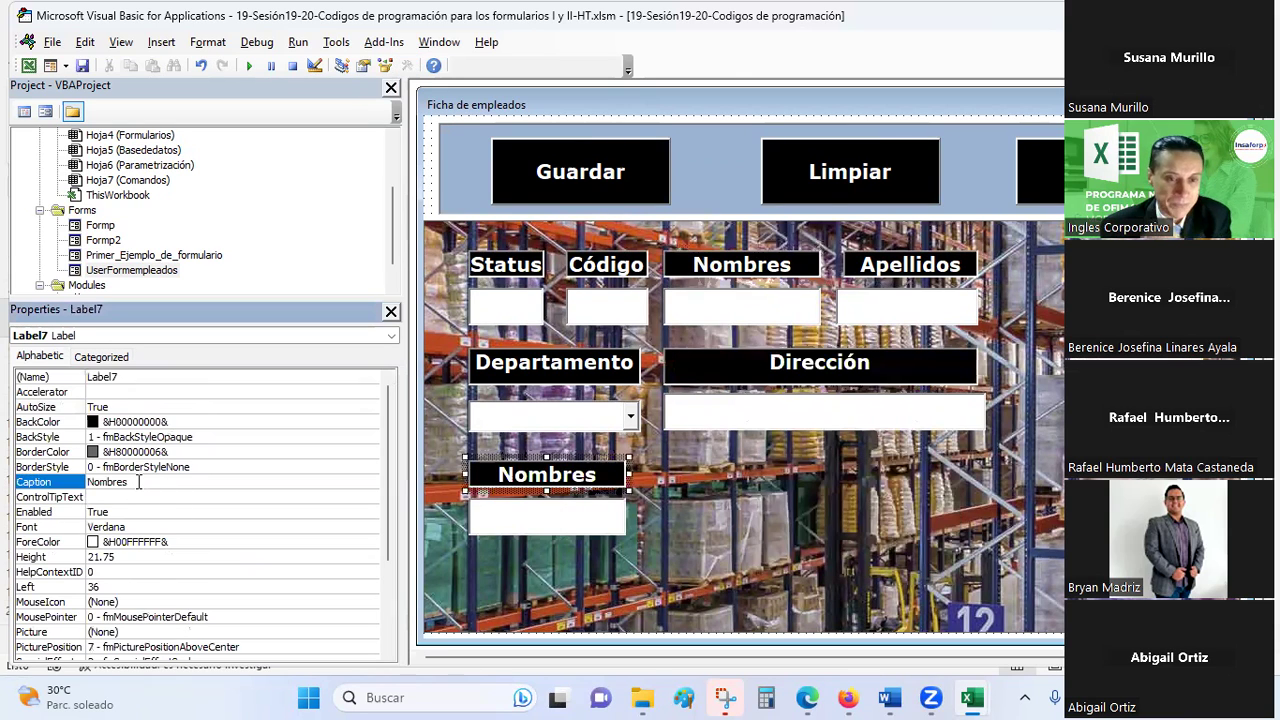
pyautogui.doubleClick(113, 482)
pyautogui.write('Fecha de nacimie')
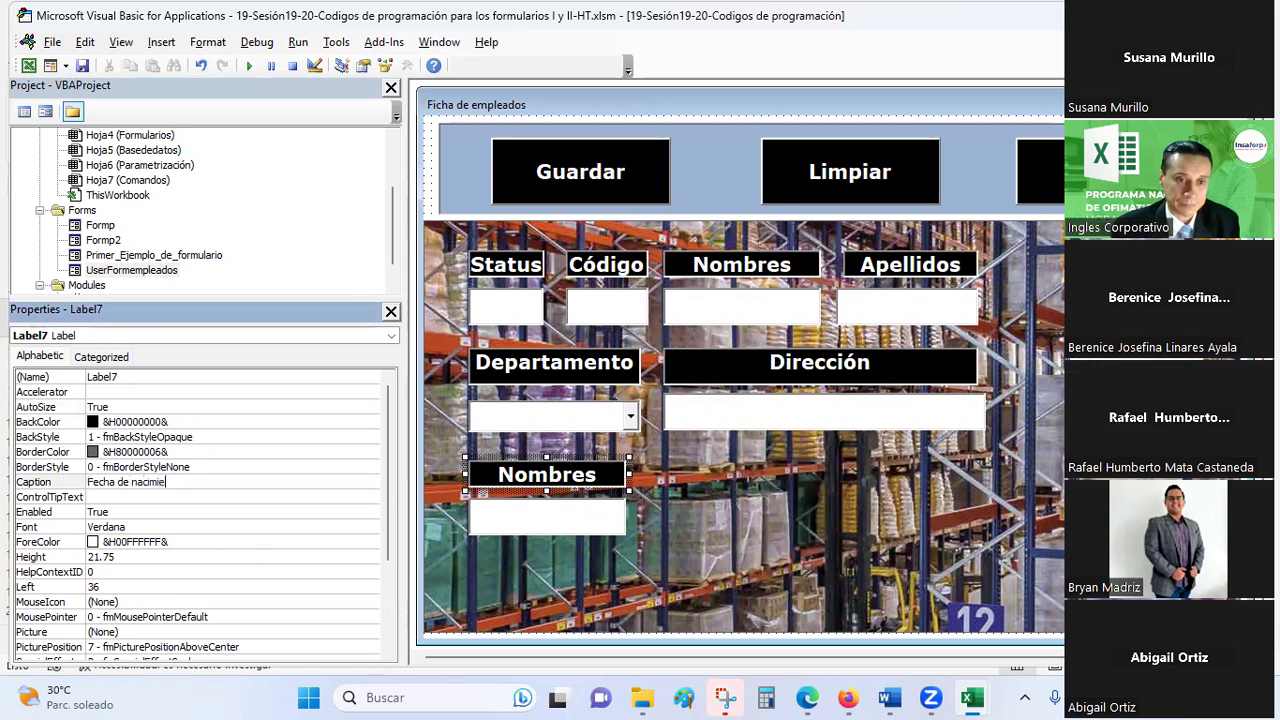
pyautogui.click(558, 567)
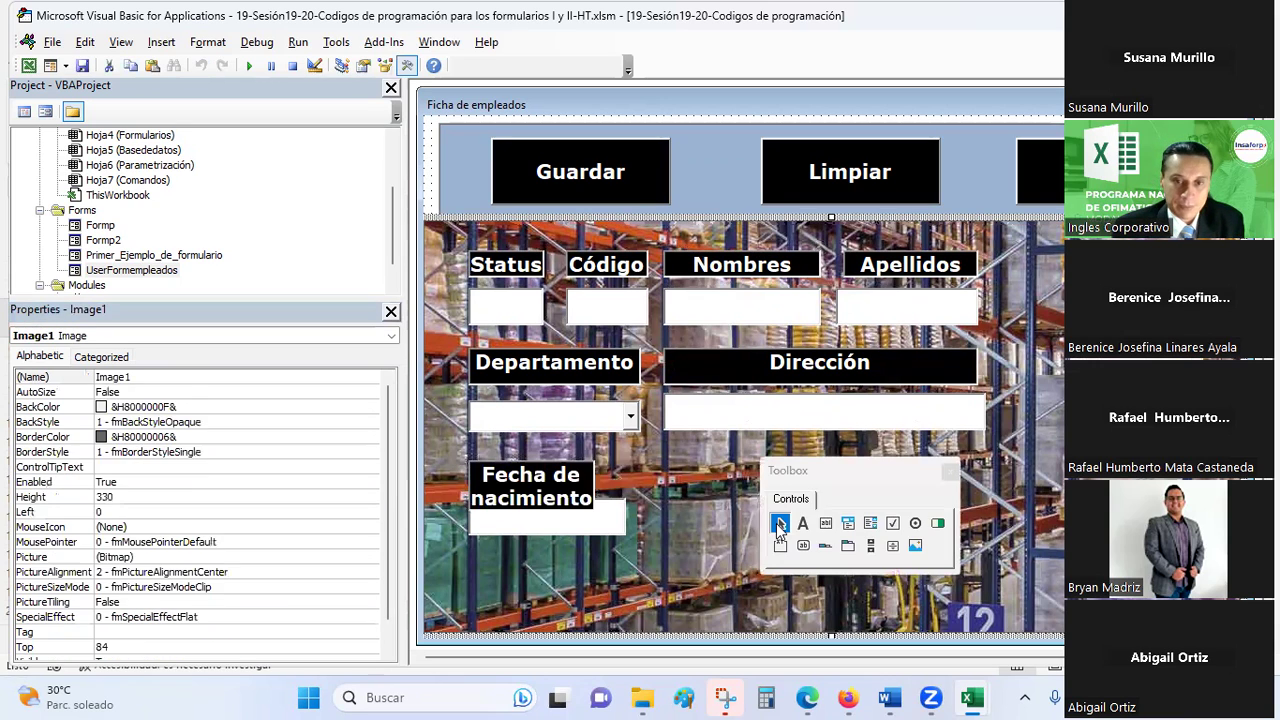
pyautogui.click(594, 490)
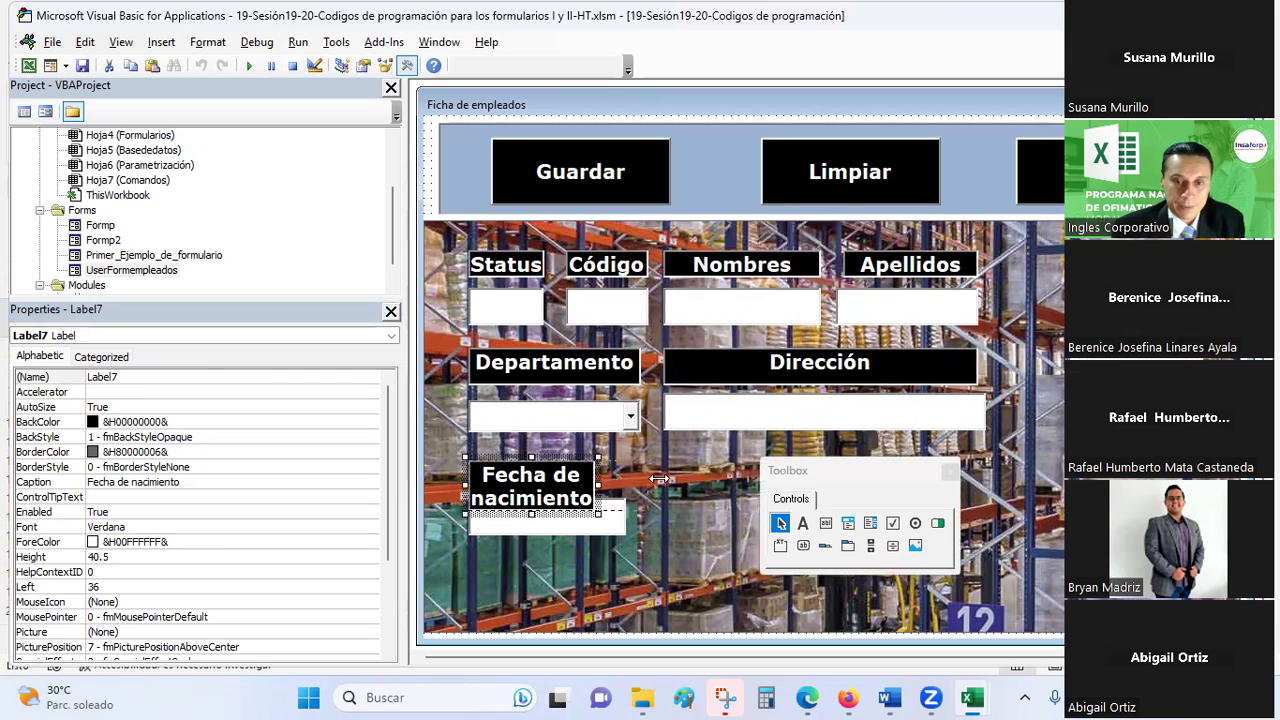
pyautogui.moveTo(648, 479); pyautogui.dragTo(711, 486)
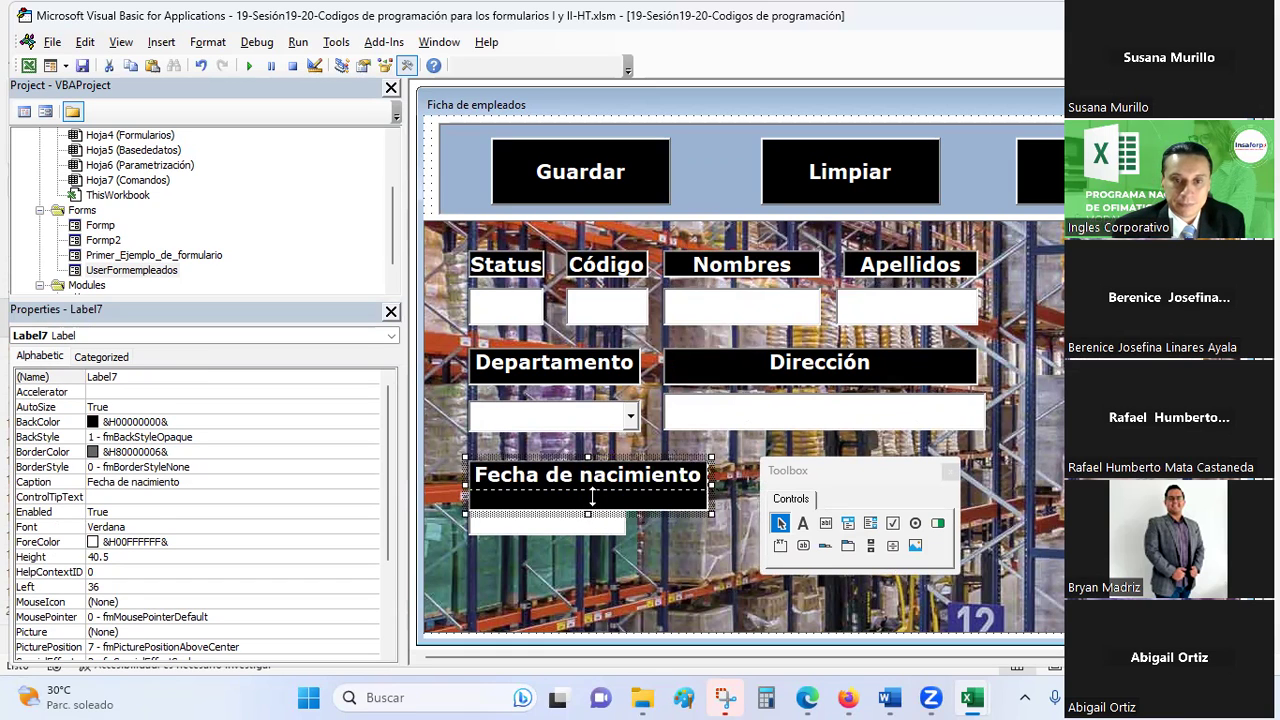
pyautogui.click(598, 518)
pyautogui.moveTo(646, 517); pyautogui.dragTo(711, 525)
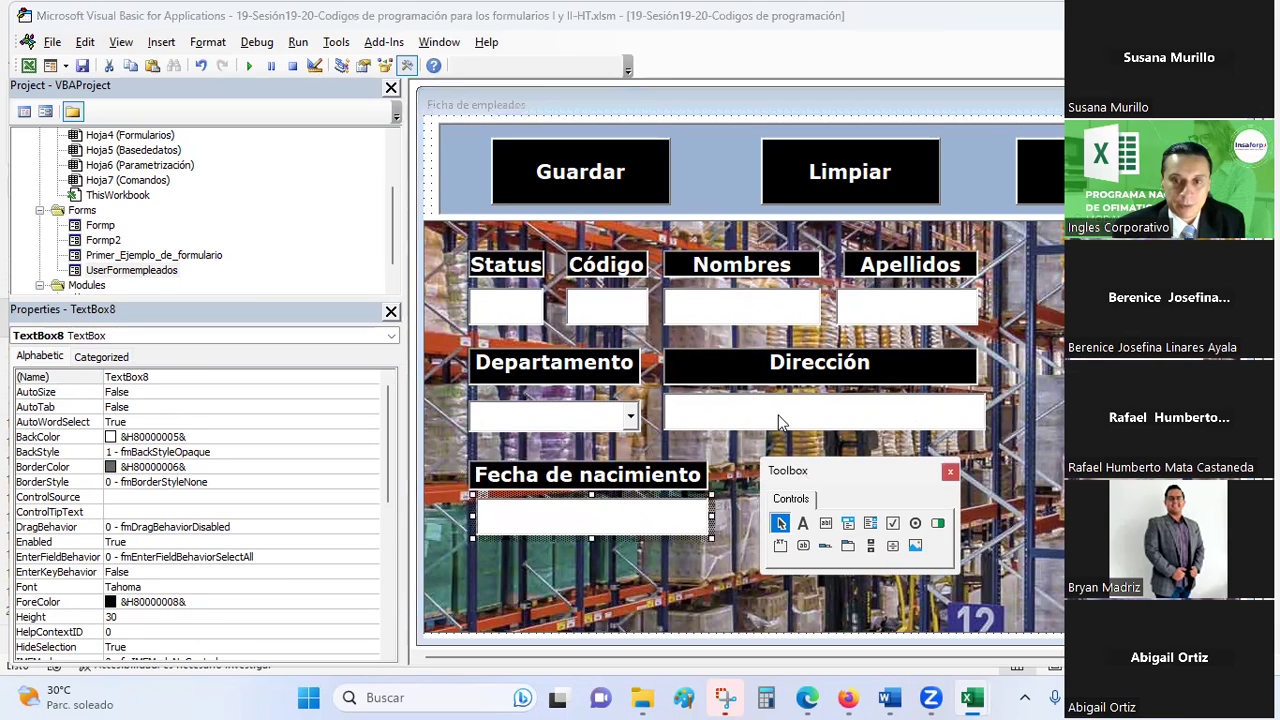
# Select the Fecha de nacimiento heading and box and bring them in front of the image
pyautogui.moveTo(800, 470); pyautogui.dragTo(597, 192)
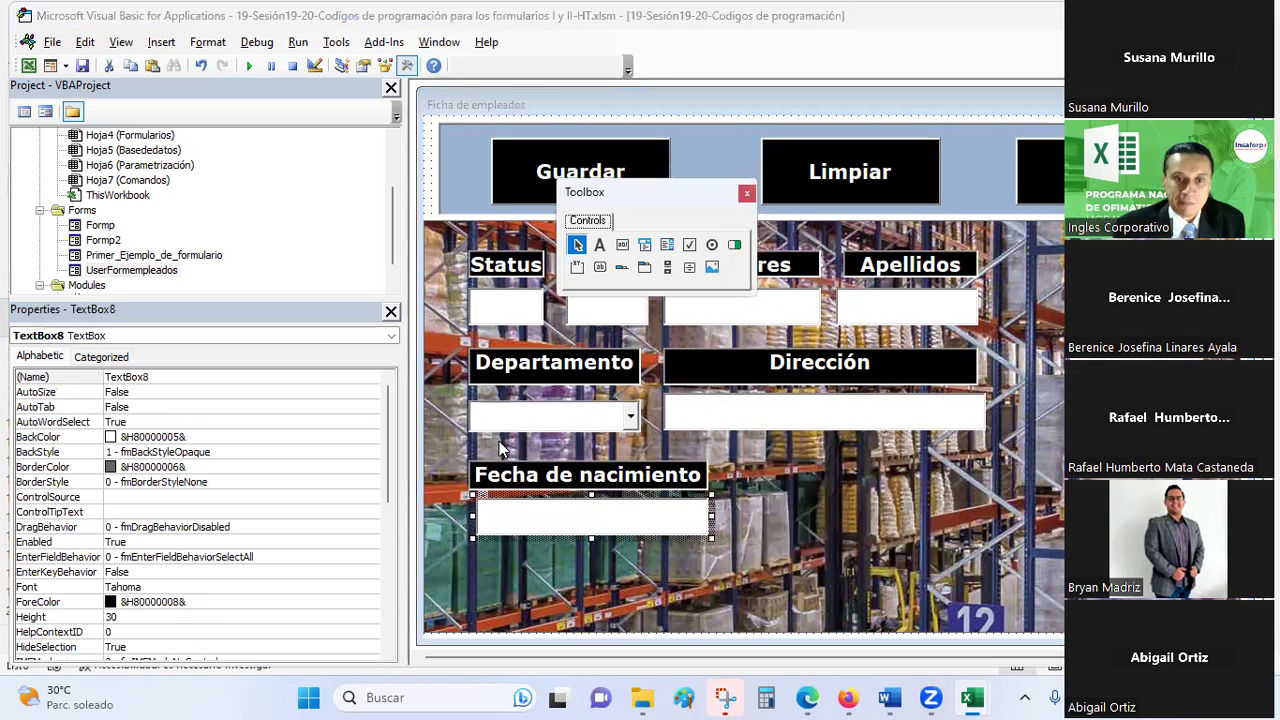
pyautogui.click(470, 515)
pyautogui.click(470, 522)
pyautogui.click(575, 484)
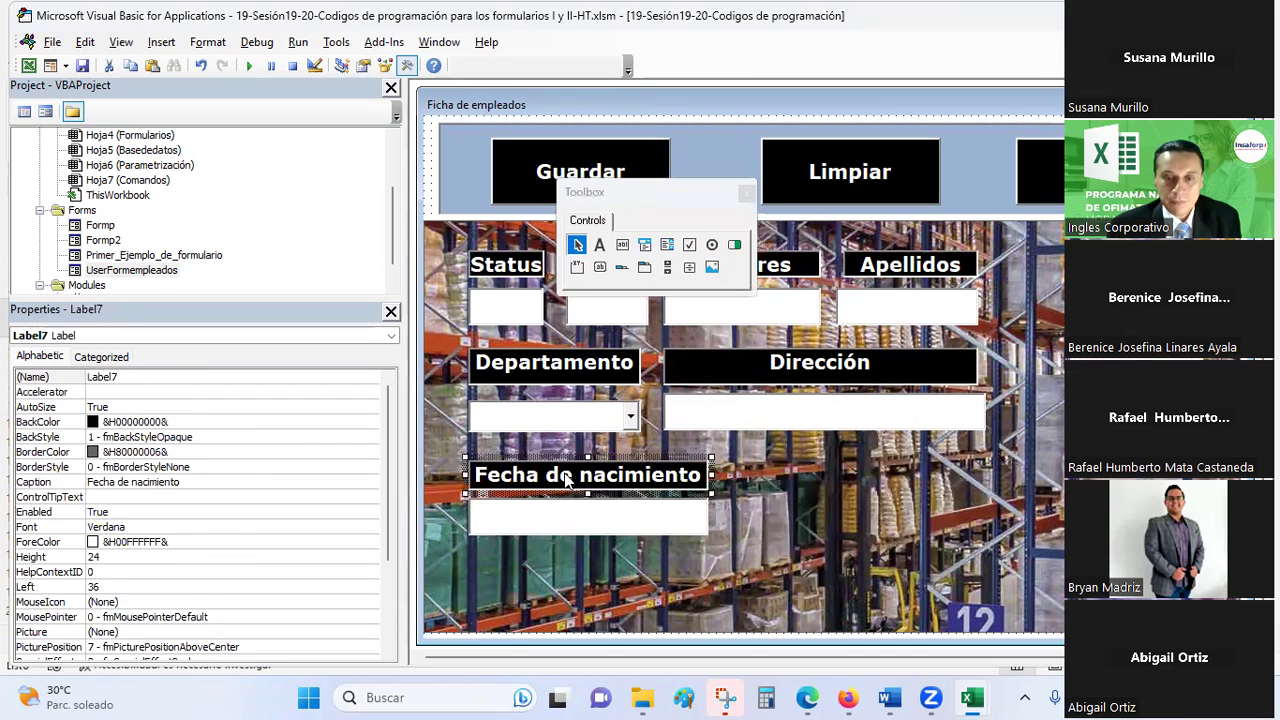
pyautogui.keyDown('ctrl'); pyautogui.click(568, 527); pyautogui.keyUp('ctrl')
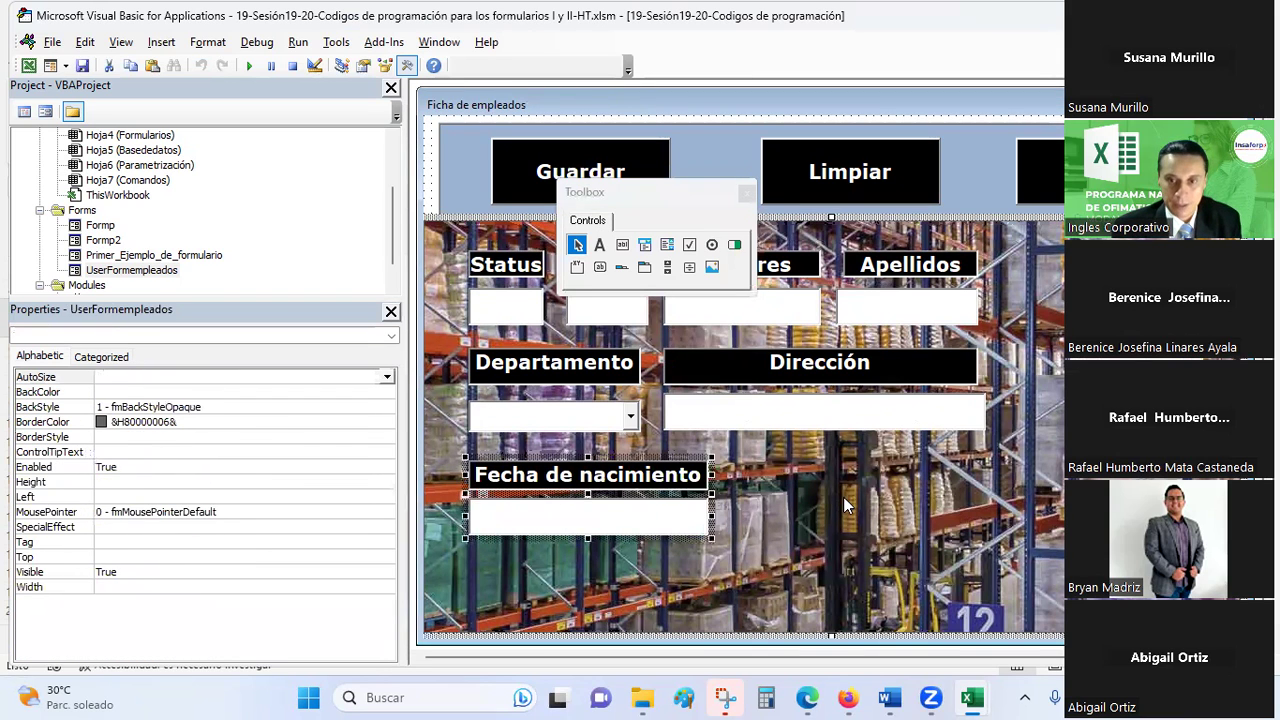
pyautogui.hotkey('ctrl', 'z')
pyautogui.hotkey('ctrl', 'z')
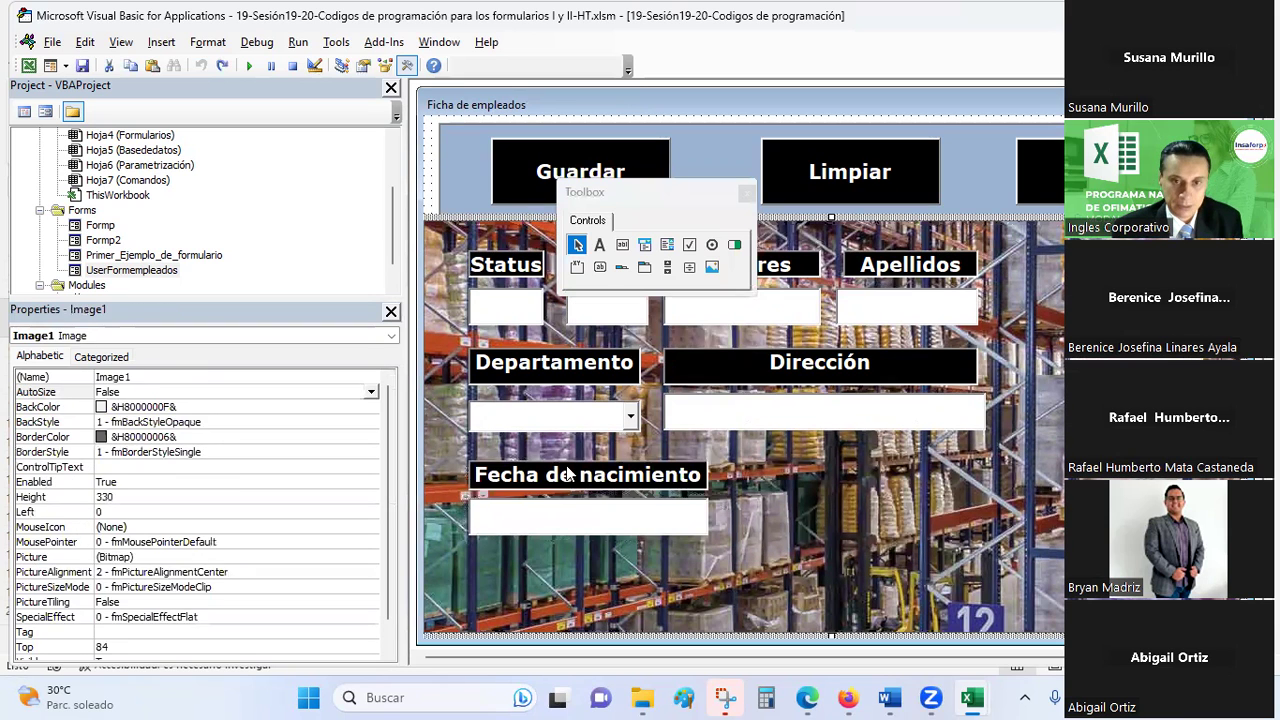
pyautogui.click(560, 483)
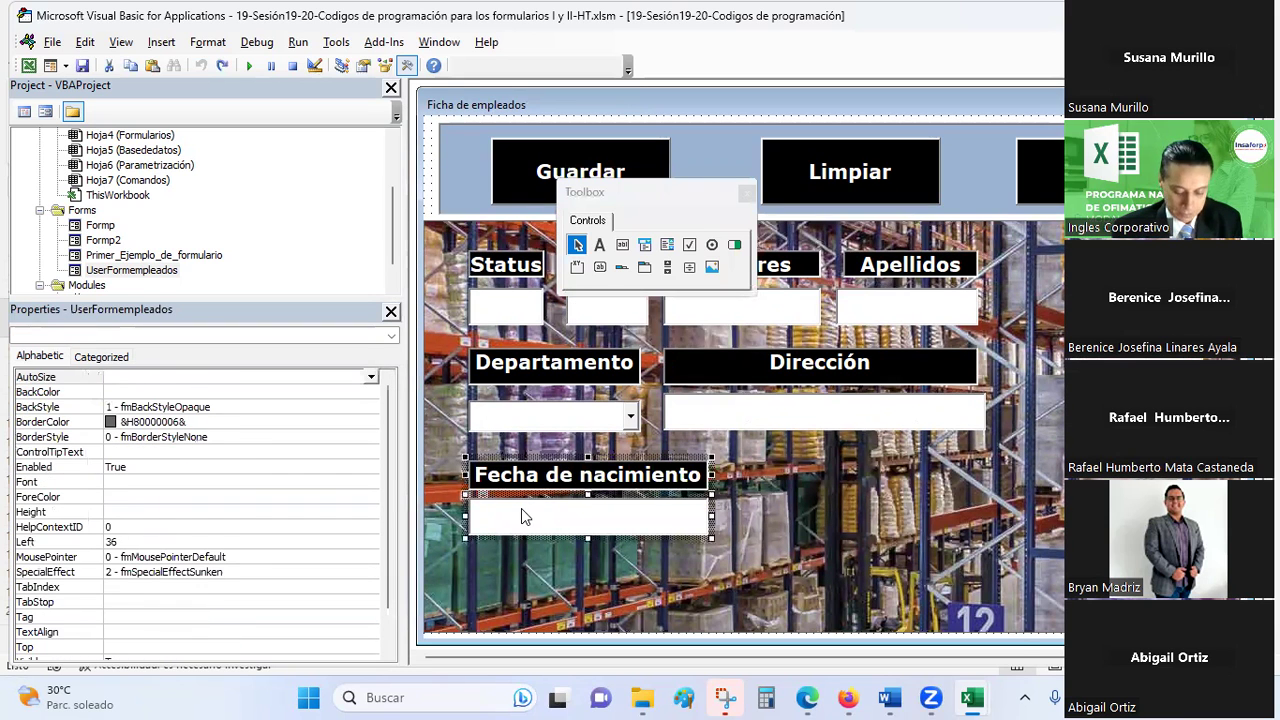
# Paste a copy of the Fecha de nacimiento heading and box beside the original
pyautogui.click(905, 512)
pyautogui.hotkey('ctrl', 'v')
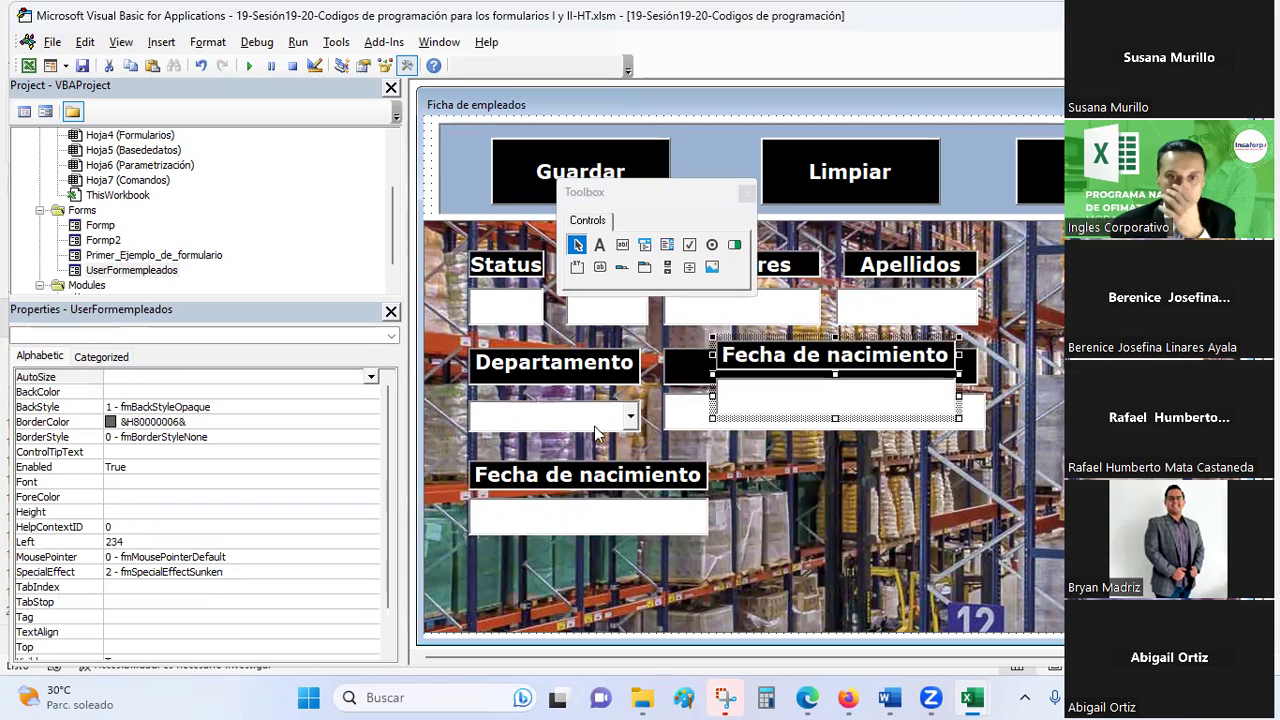
pyautogui.moveTo(790, 374); pyautogui.dragTo(826, 468)
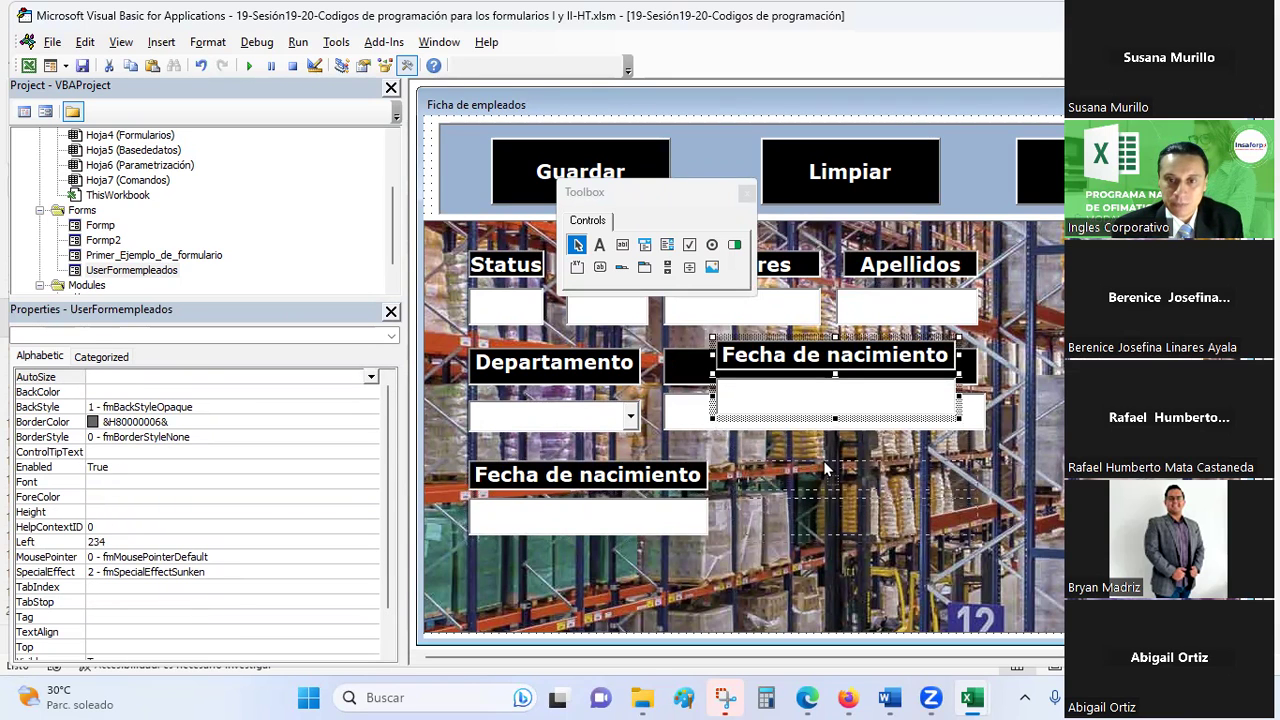
pyautogui.moveTo(825, 466); pyautogui.dragTo(824, 462)
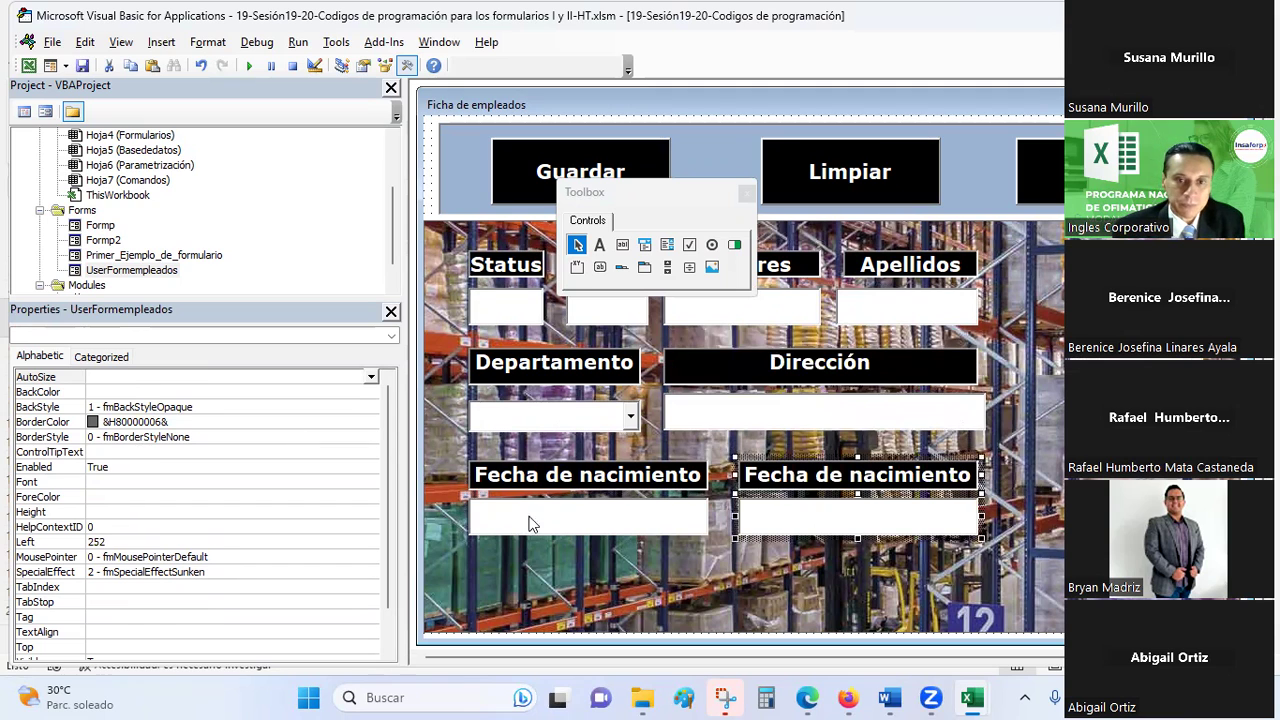
pyautogui.click(802, 452)
pyautogui.click(802, 452)
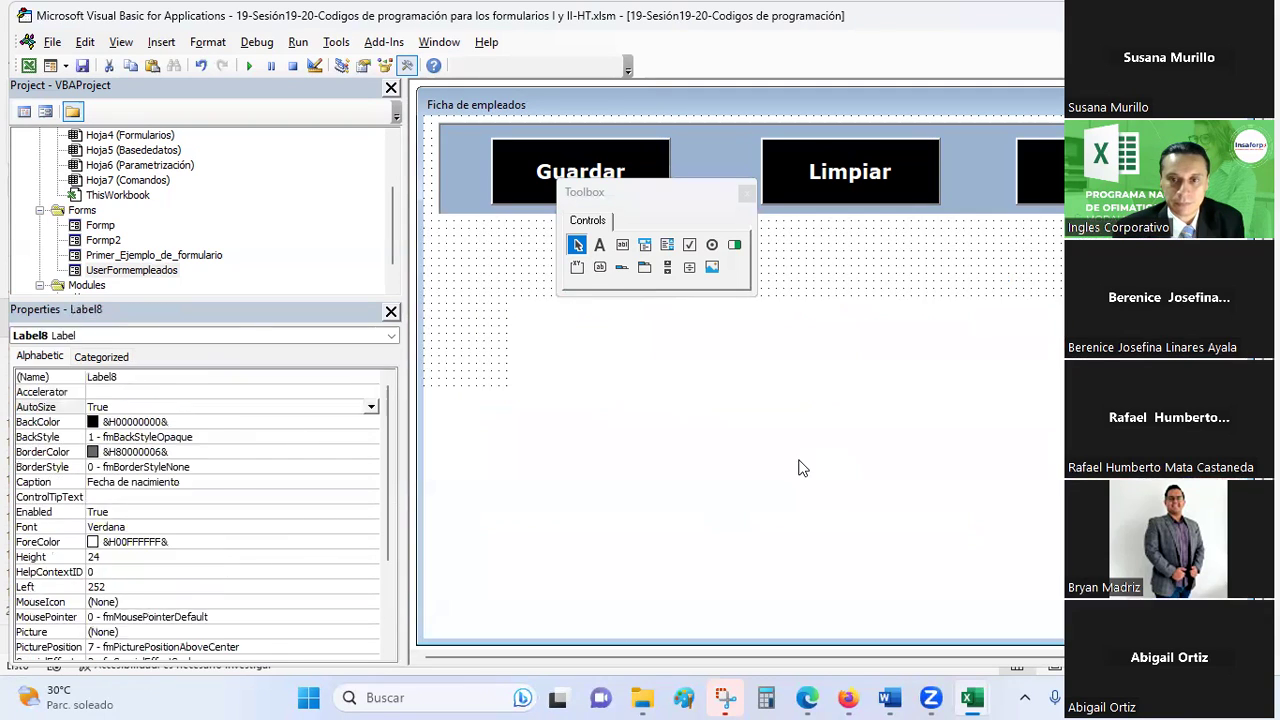
# Change the copy's caption to 'Fecha de ingreso' and widen the heading
pyautogui.click(138, 485)
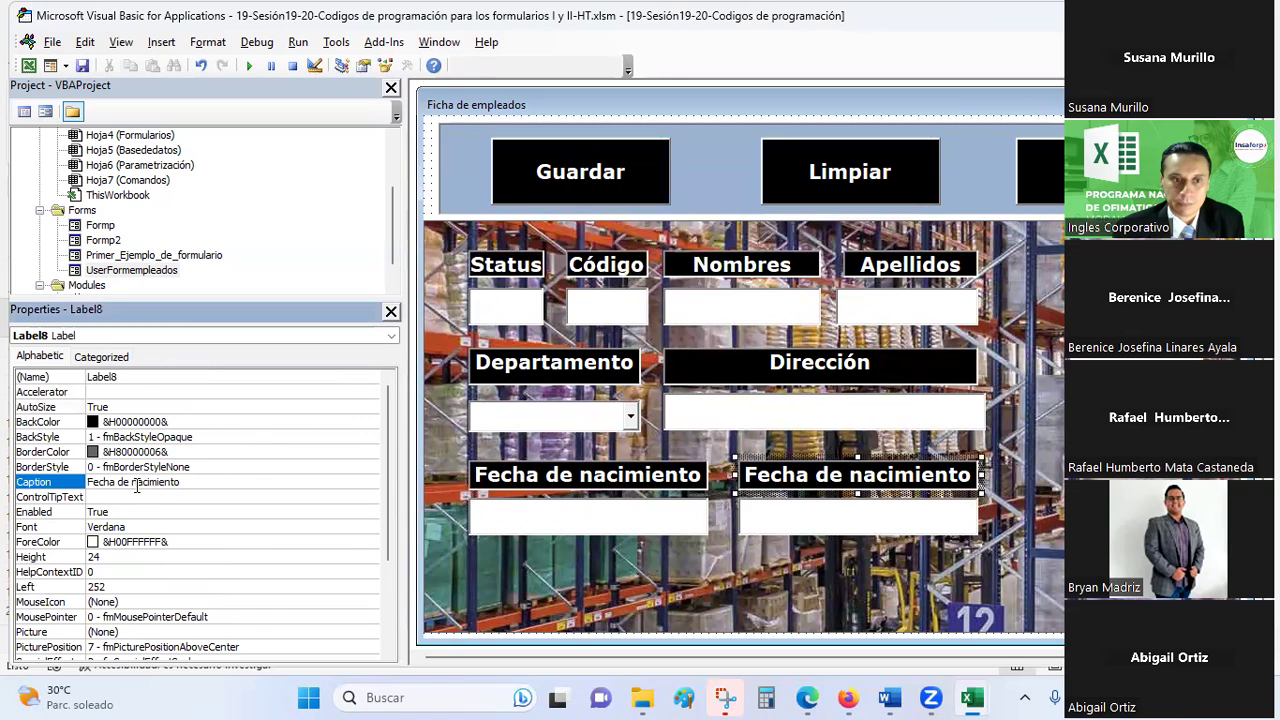
pyautogui.moveTo(131, 482); pyautogui.dragTo(247, 483)
pyautogui.write('ingres')
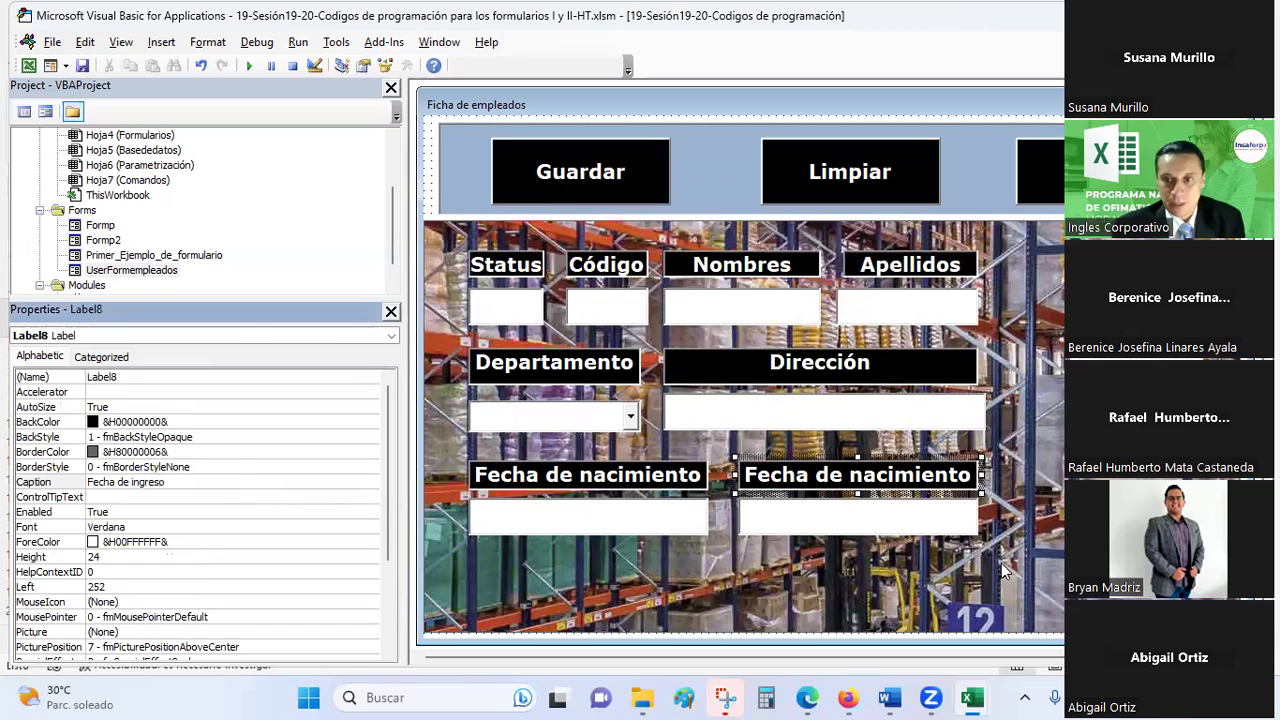
pyautogui.click(1043, 503)
pyautogui.click(914, 480)
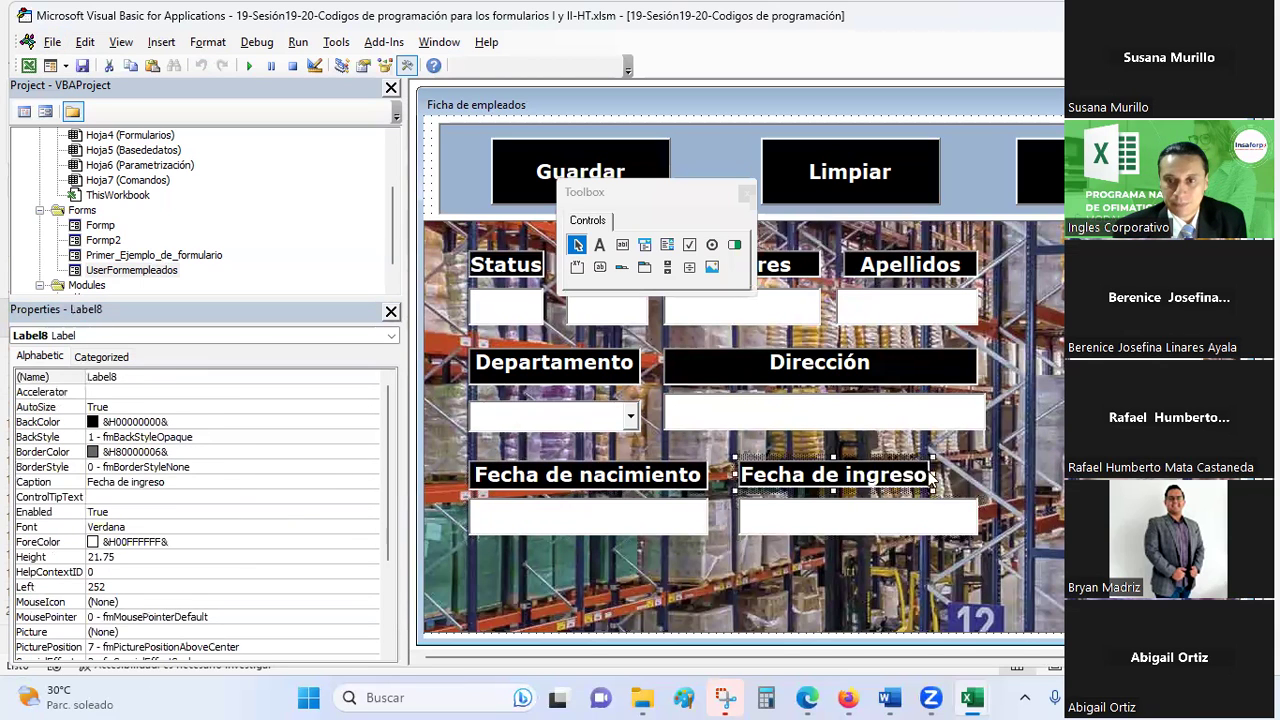
pyautogui.moveTo(935, 470); pyautogui.dragTo(981, 476)
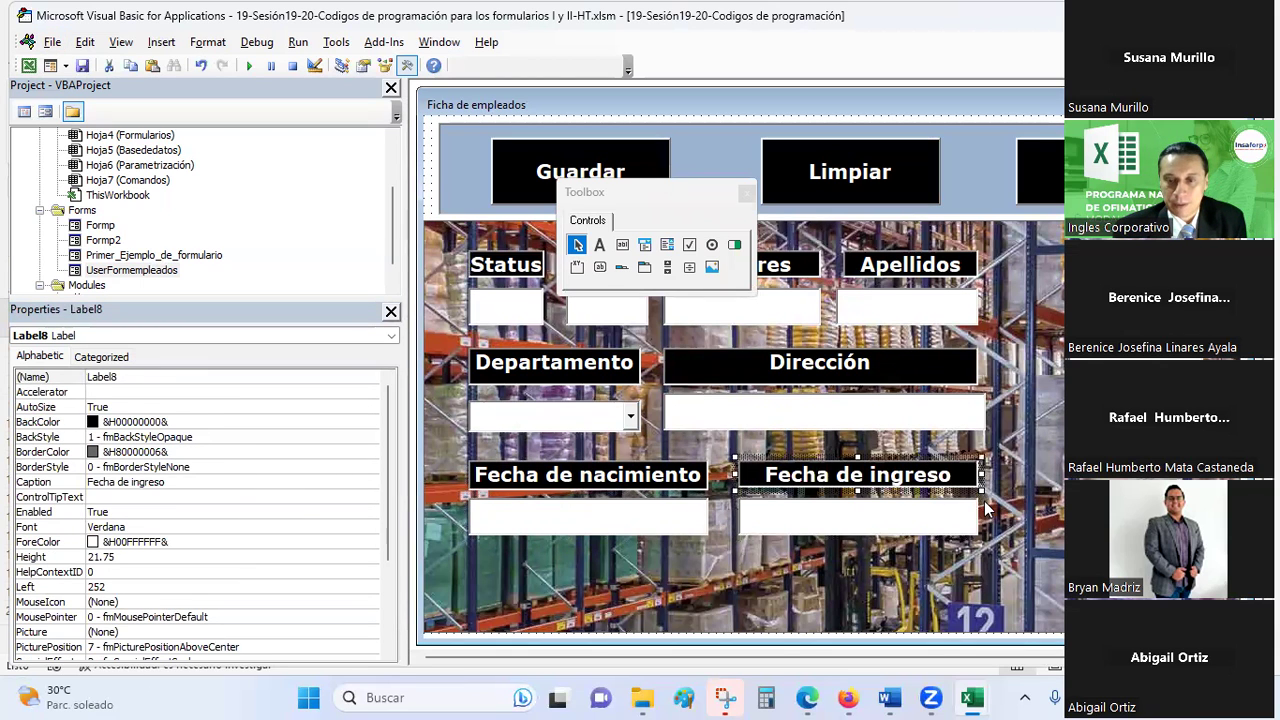
pyautogui.click(975, 480)
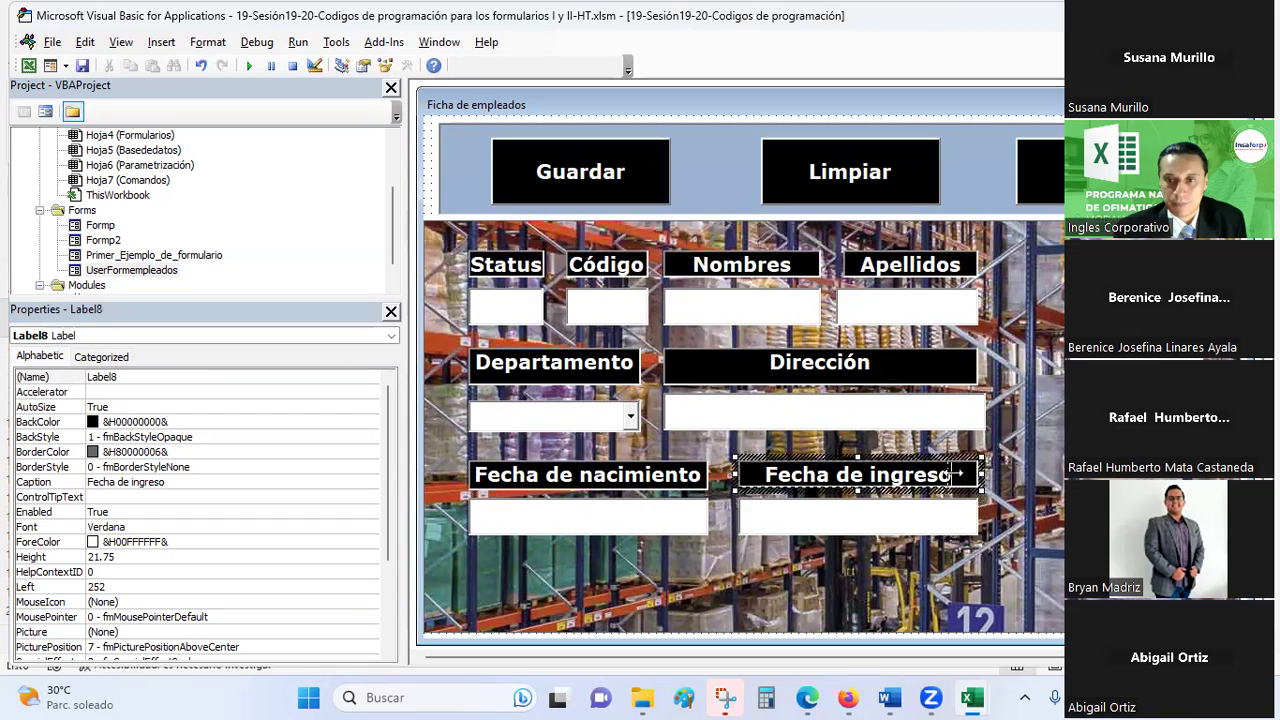
# Narrow TextBox9 to match the Fecha de ingreso heading, then check the workbook headings
pyautogui.click(980, 522)
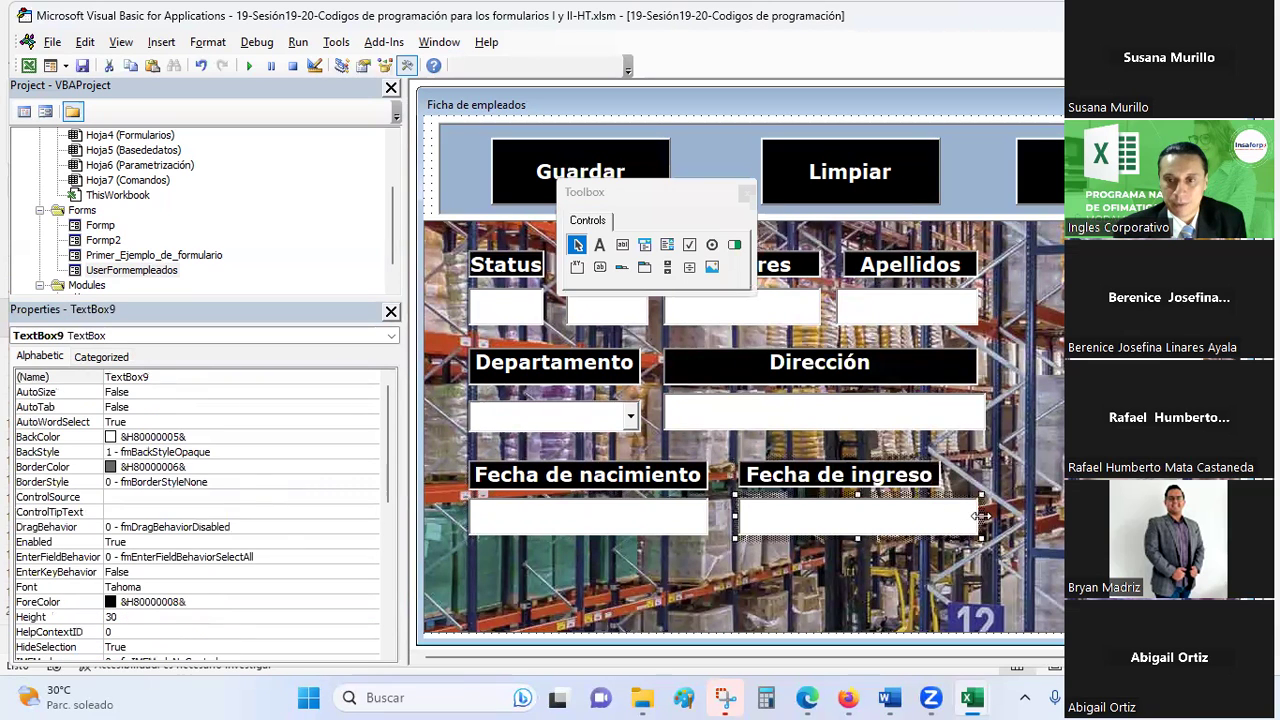
pyautogui.moveTo(980, 516); pyautogui.dragTo(943, 517)
pyautogui.click(1012, 525)
pyautogui.hotkey('alt', 'F11')
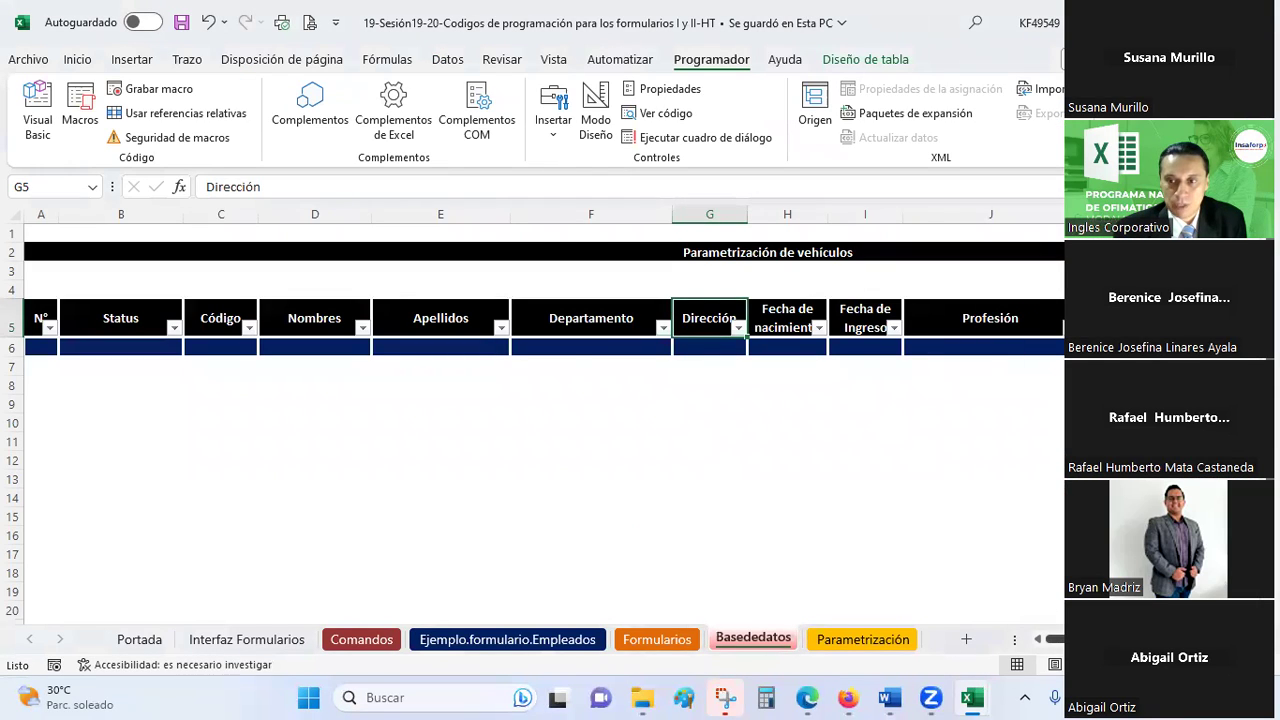
pyautogui.hscroll(3, 540, 420)
pyautogui.hotkey('alt', 'F11')
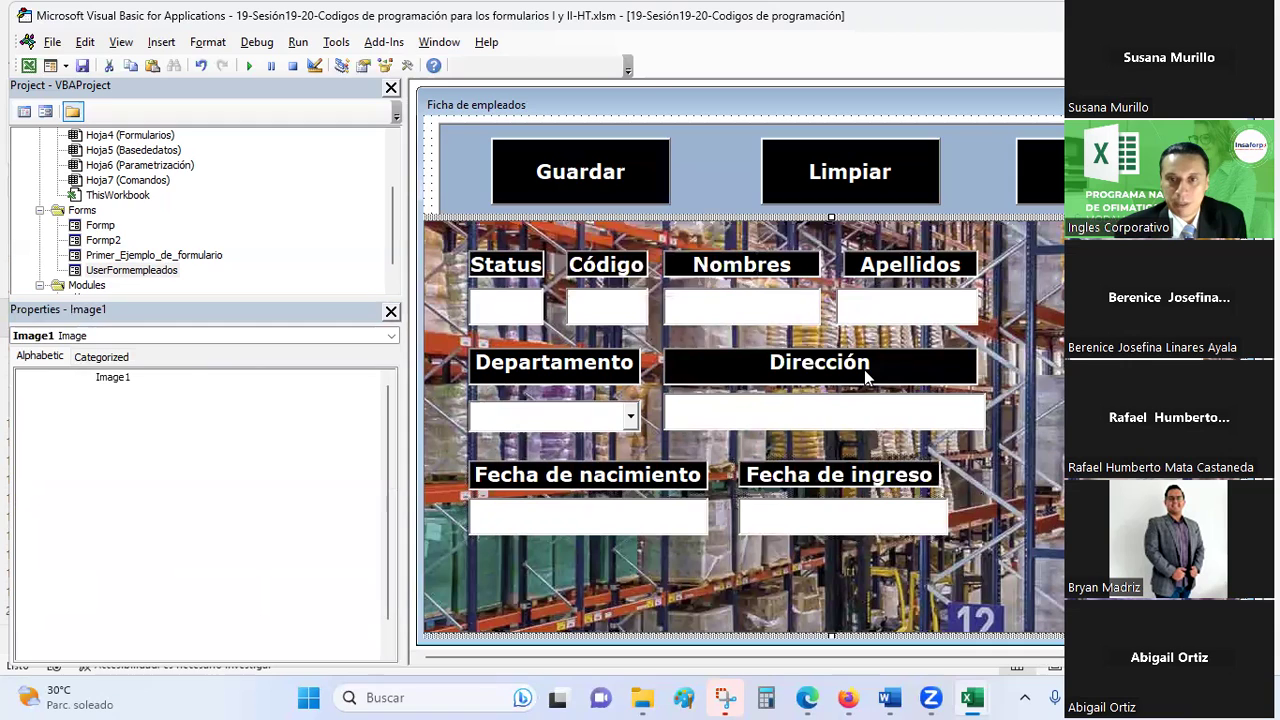
# Duplicate the Departamento heading and dropdown, placing the copy right of Fecha de ingreso
pyautogui.click(540, 372)
pyautogui.keyDown('ctrl'); pyautogui.click(538, 410); pyautogui.keyUp('ctrl')
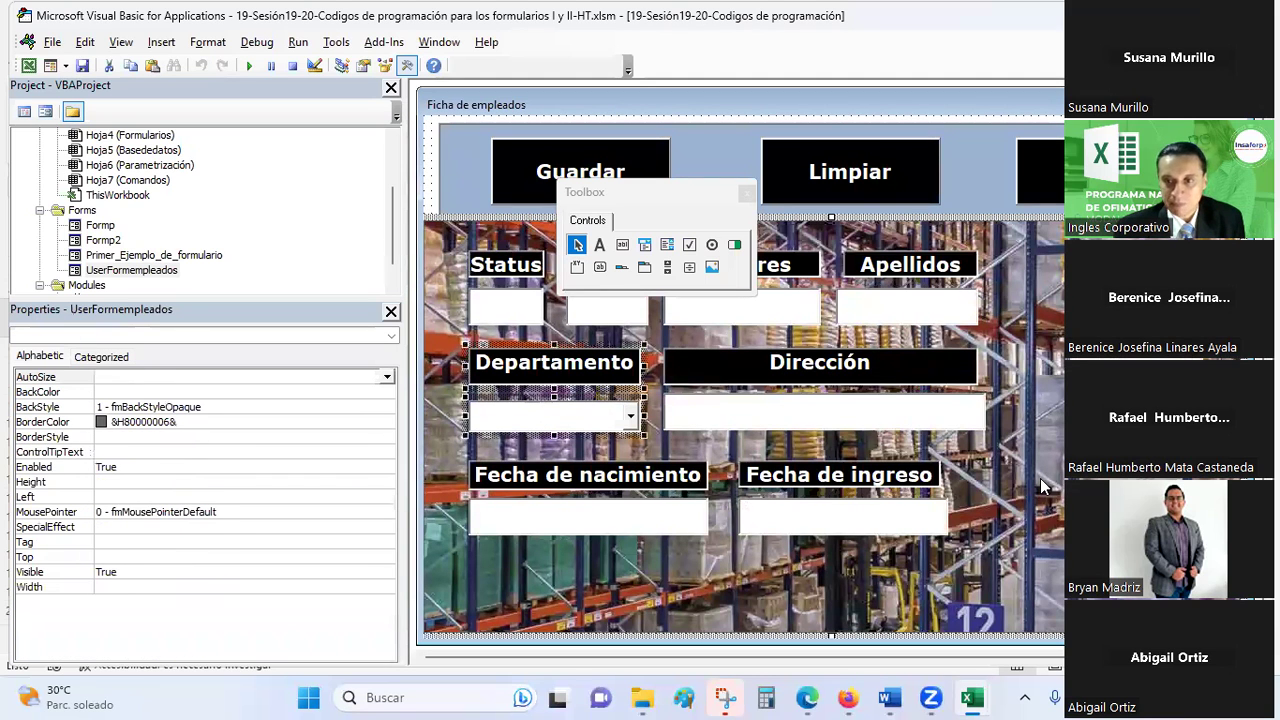
pyautogui.scroll(-1, 1040, 478)
pyautogui.hotkey('ctrl', 'z')
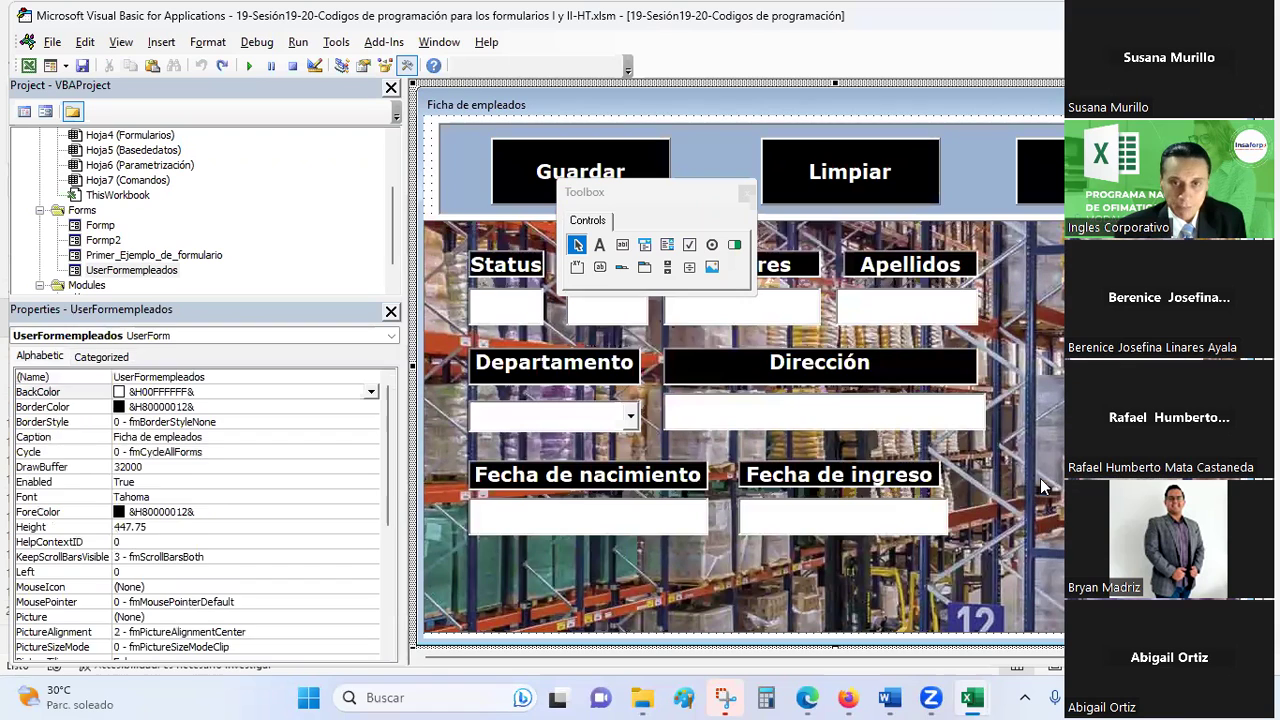
pyautogui.click(579, 371)
pyautogui.keyDown('ctrl'); pyautogui.click(555, 430); pyautogui.keyUp('ctrl')
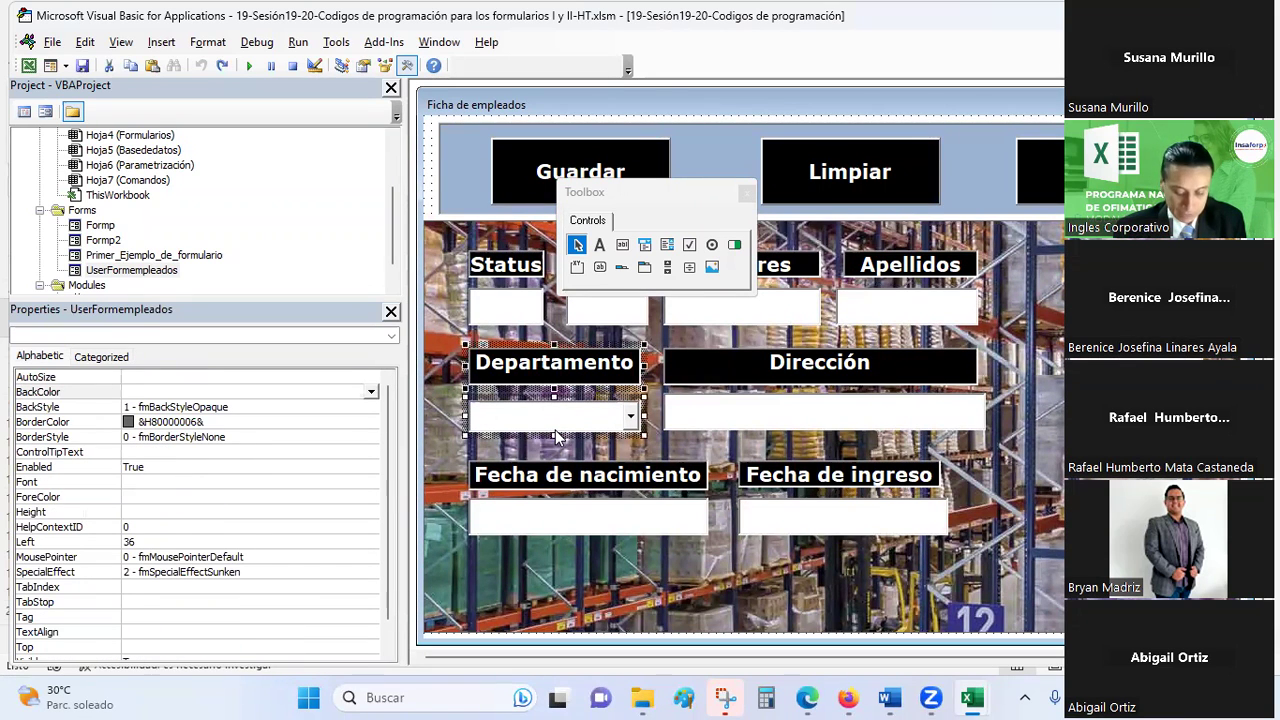
pyautogui.hotkey('ctrl', 'v')
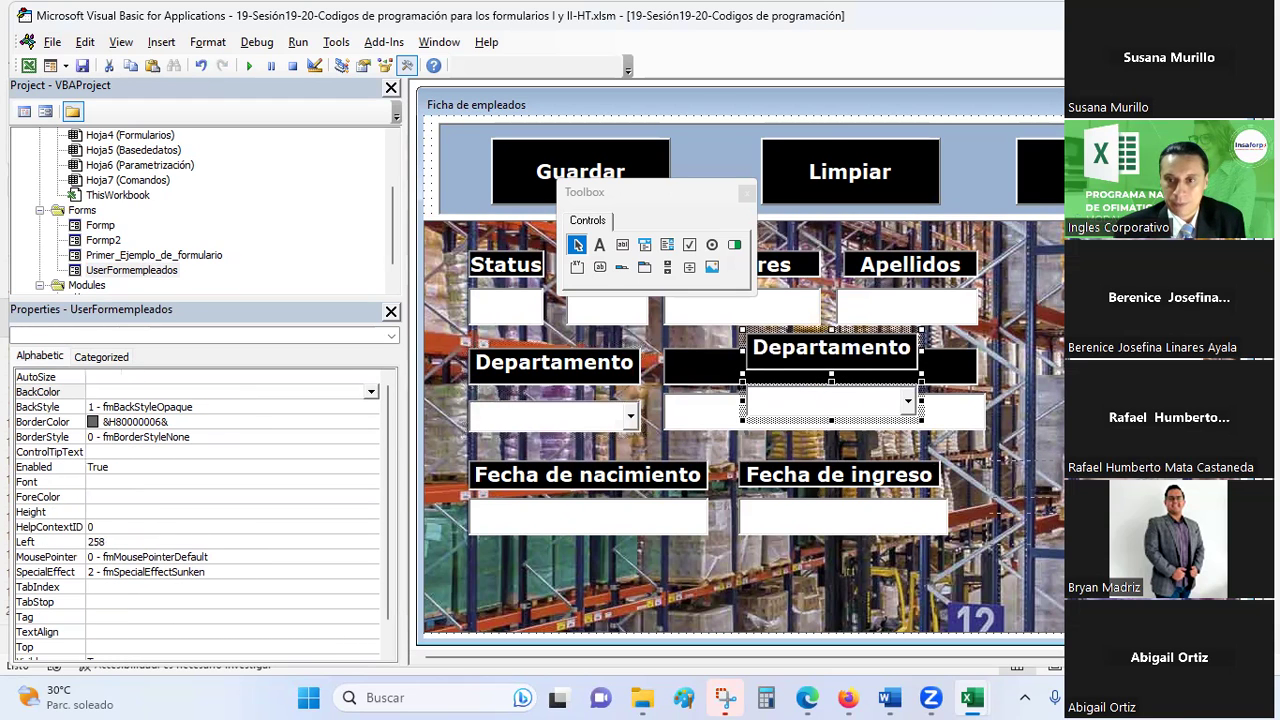
pyautogui.moveTo(830, 360); pyautogui.dragTo(1071, 490)
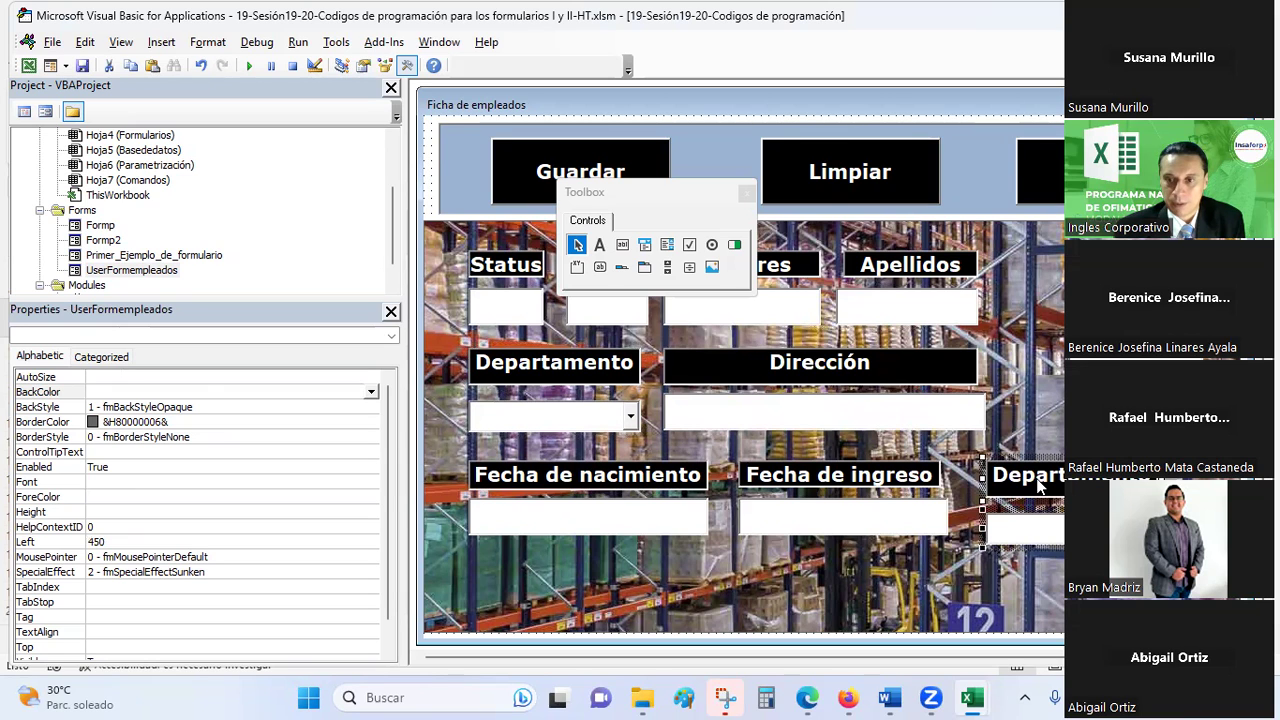
# Nudge the copied dropdown slightly right to line it up under its heading
pyautogui.click(1020, 500)
pyautogui.click(1037, 487)
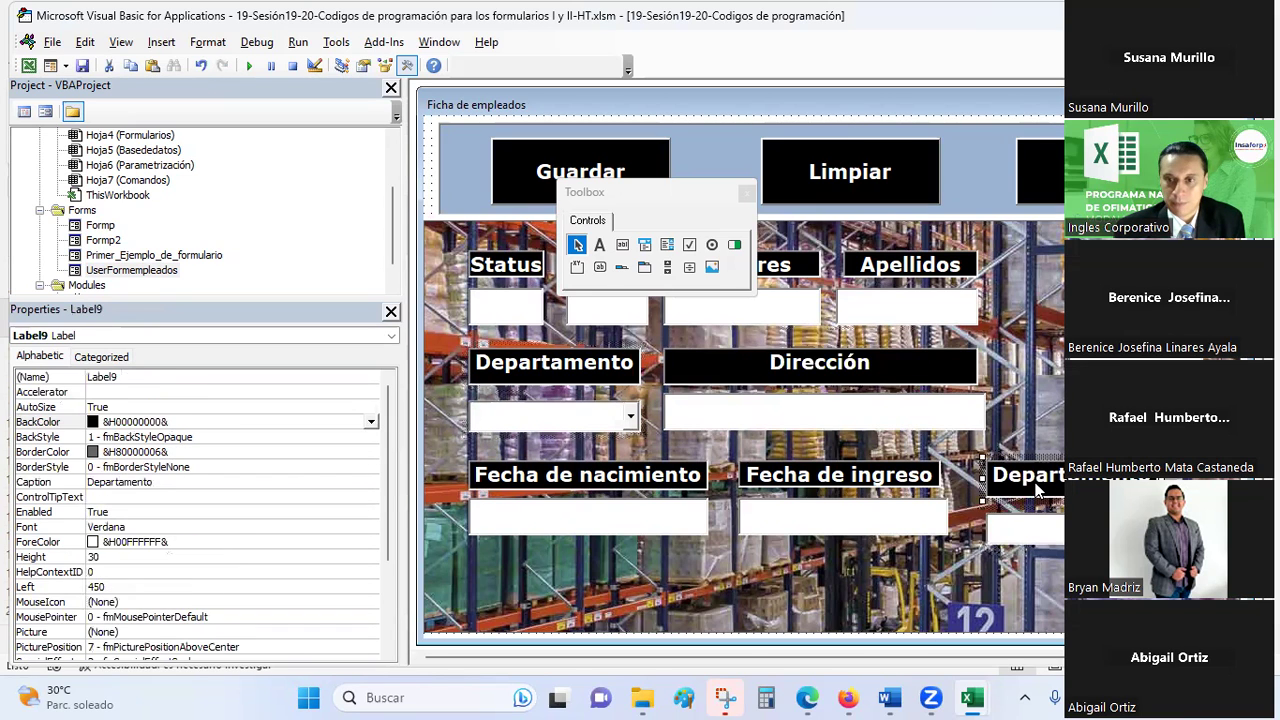
pyautogui.click(1055, 518)
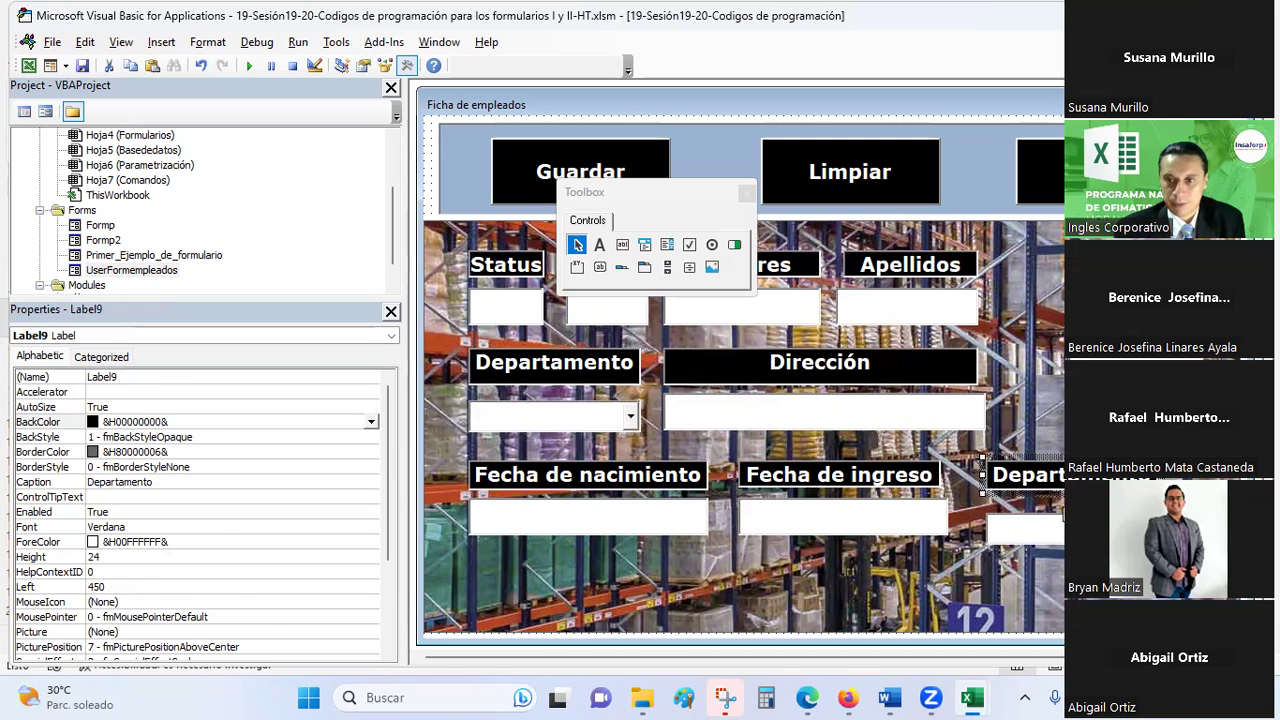
pyautogui.moveTo(1058, 512); pyautogui.dragTo(1062, 513)
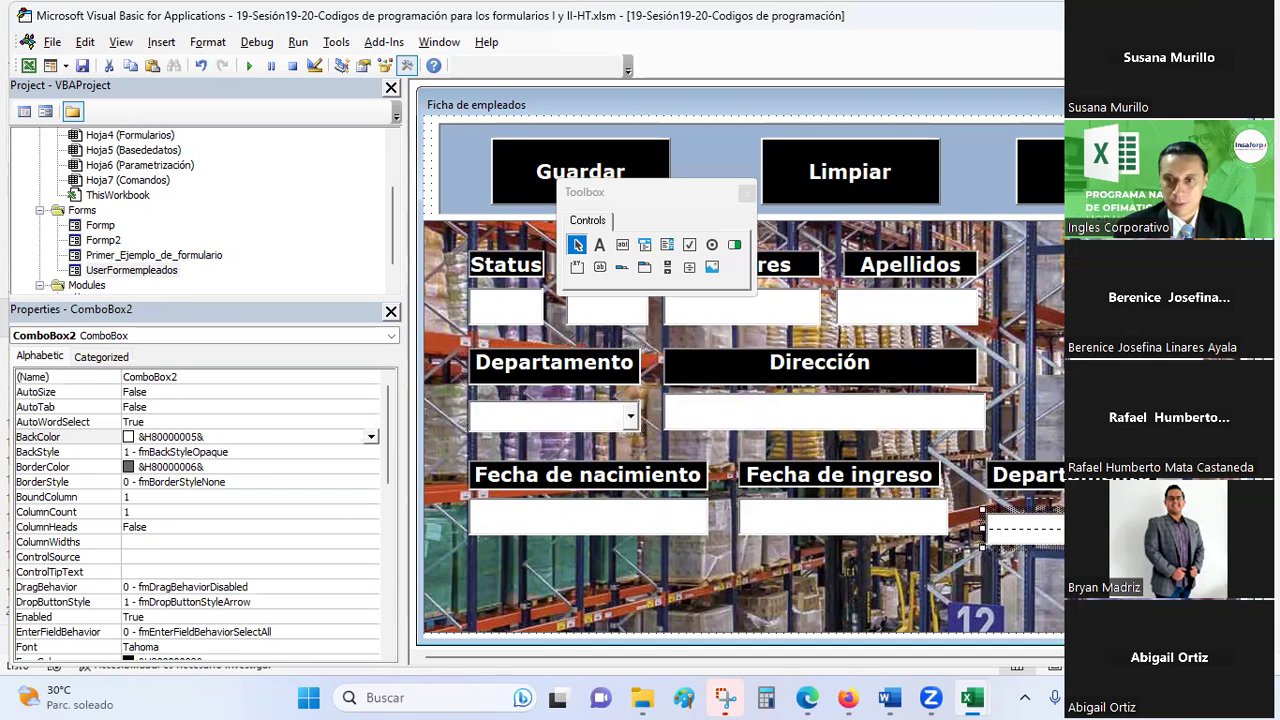
# Change the copied heading Label9's caption to 'Profesión'
pyautogui.click(1062, 482)
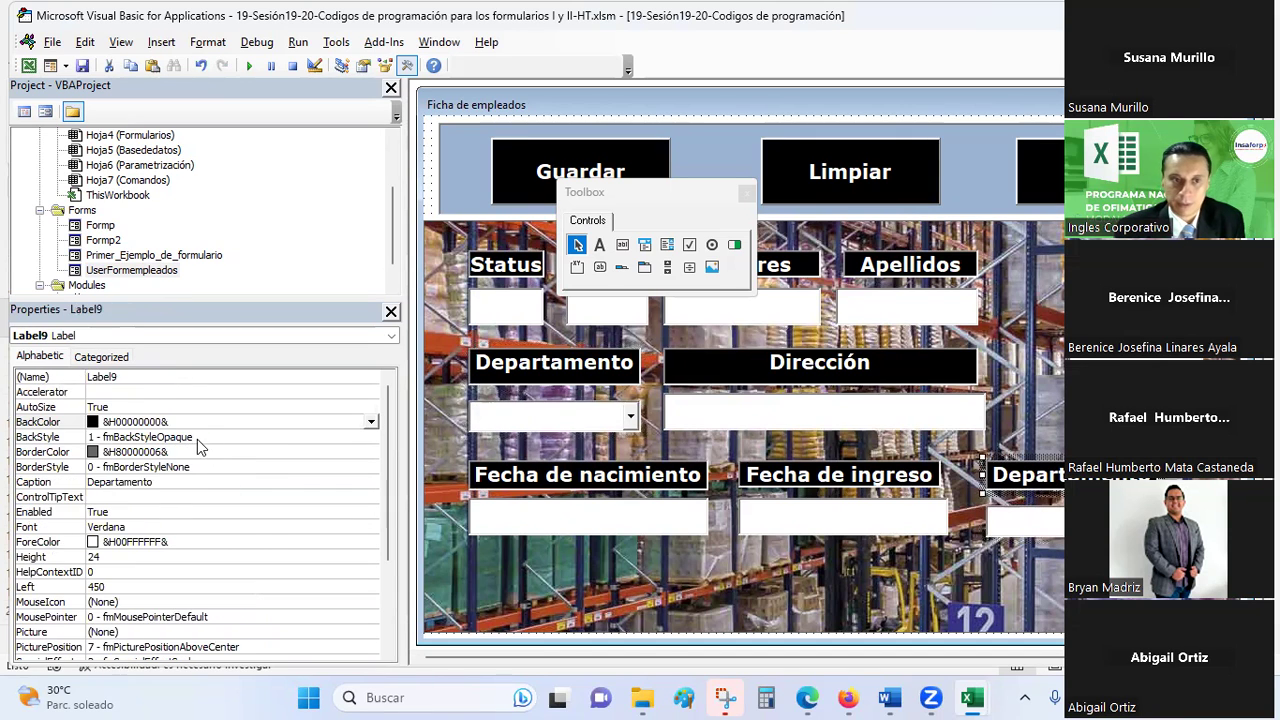
pyautogui.doubleClick(157, 483)
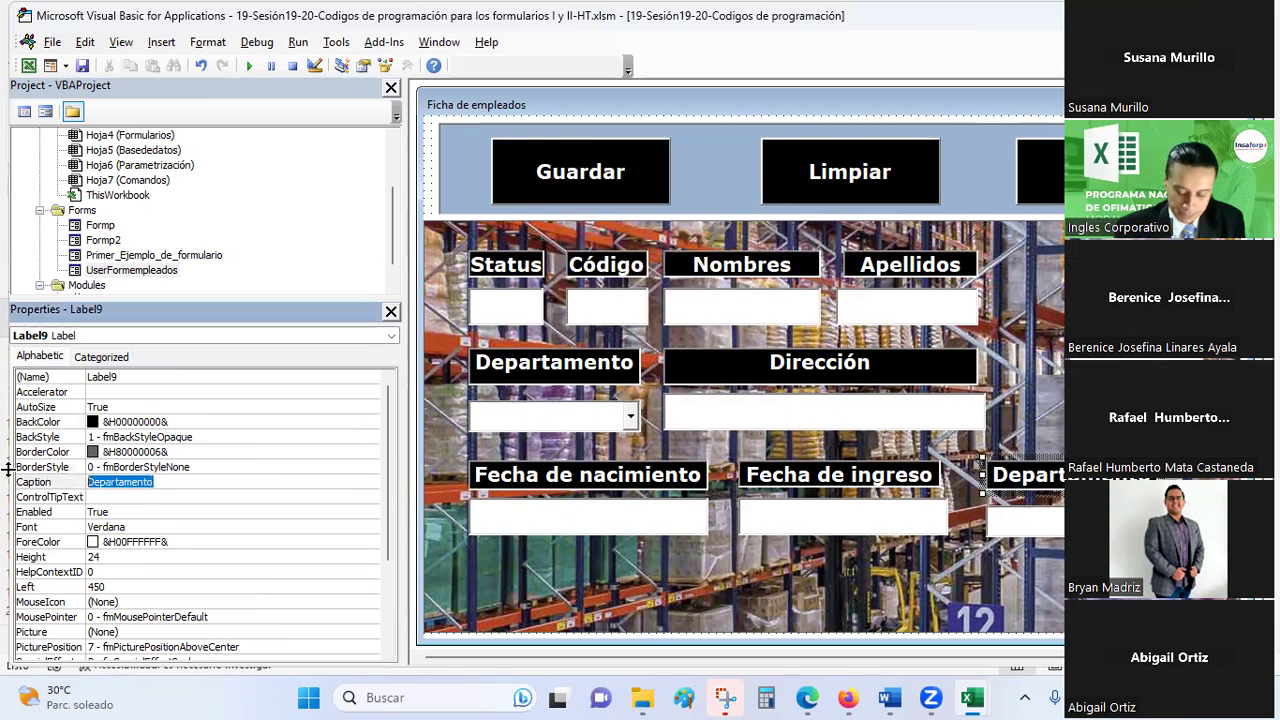
pyautogui.write('Profesión')
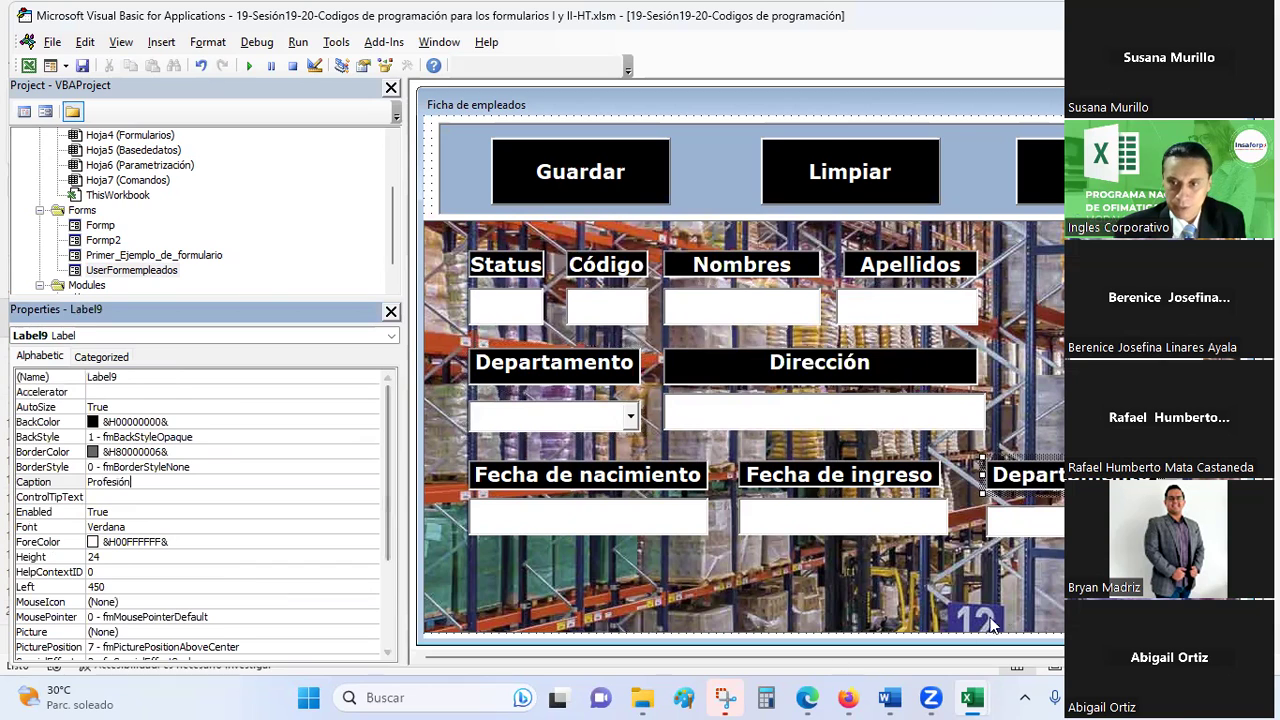
pyautogui.click(1025, 589)
pyautogui.click(1025, 474)
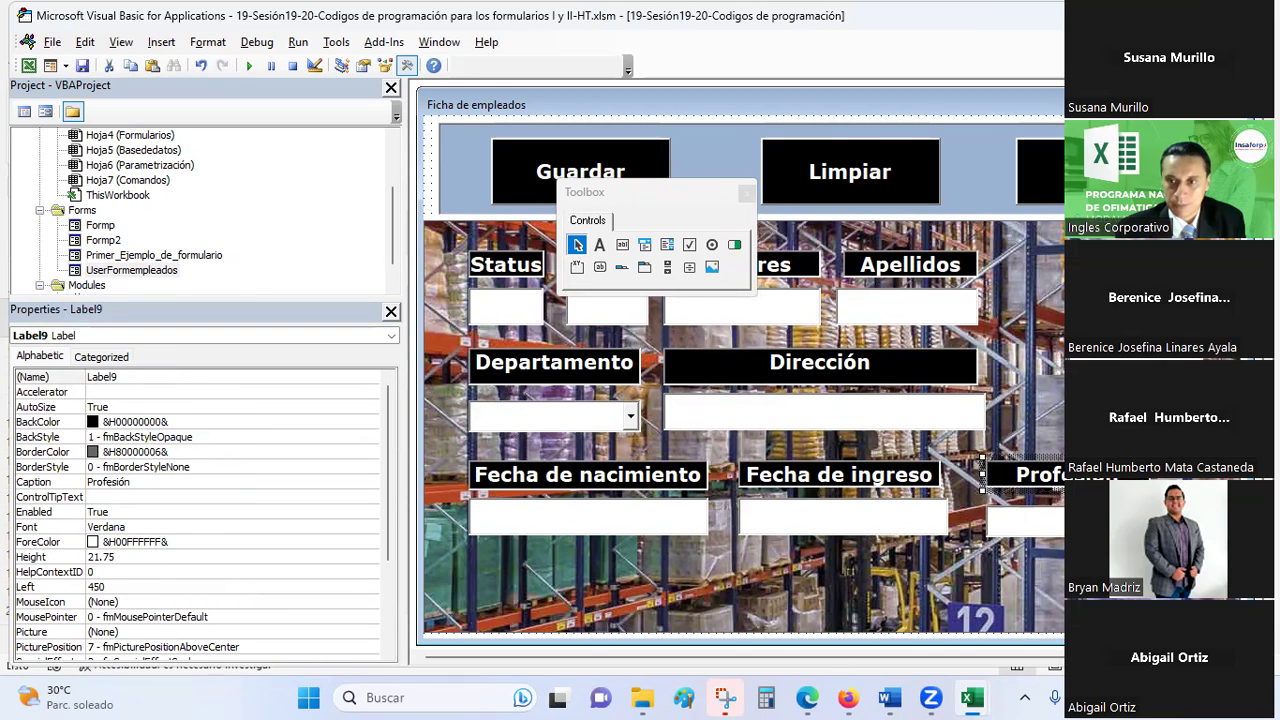
pyautogui.click(1044, 589)
# Check the workbook's column headings, then select every control on the form
pyautogui.hotkey('alt', 'F11')
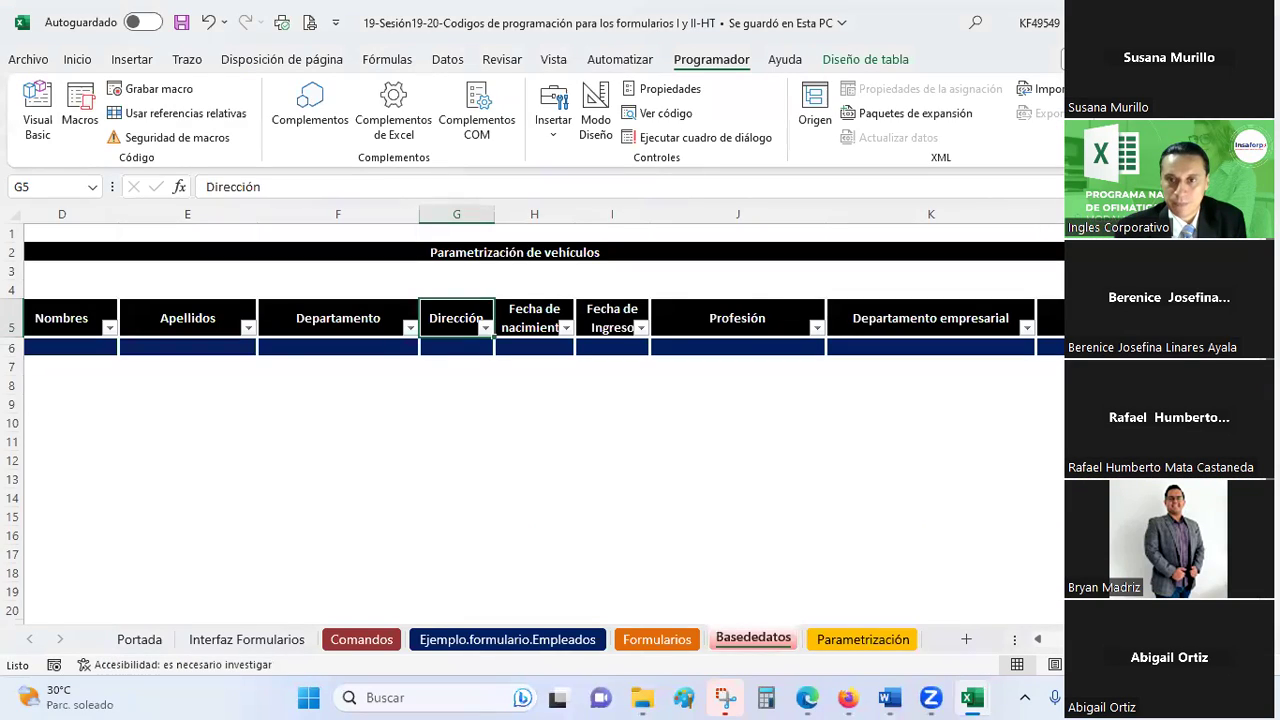
pyautogui.hotkey('alt', 'F11')
pyautogui.hotkey('ctrl', 'a')
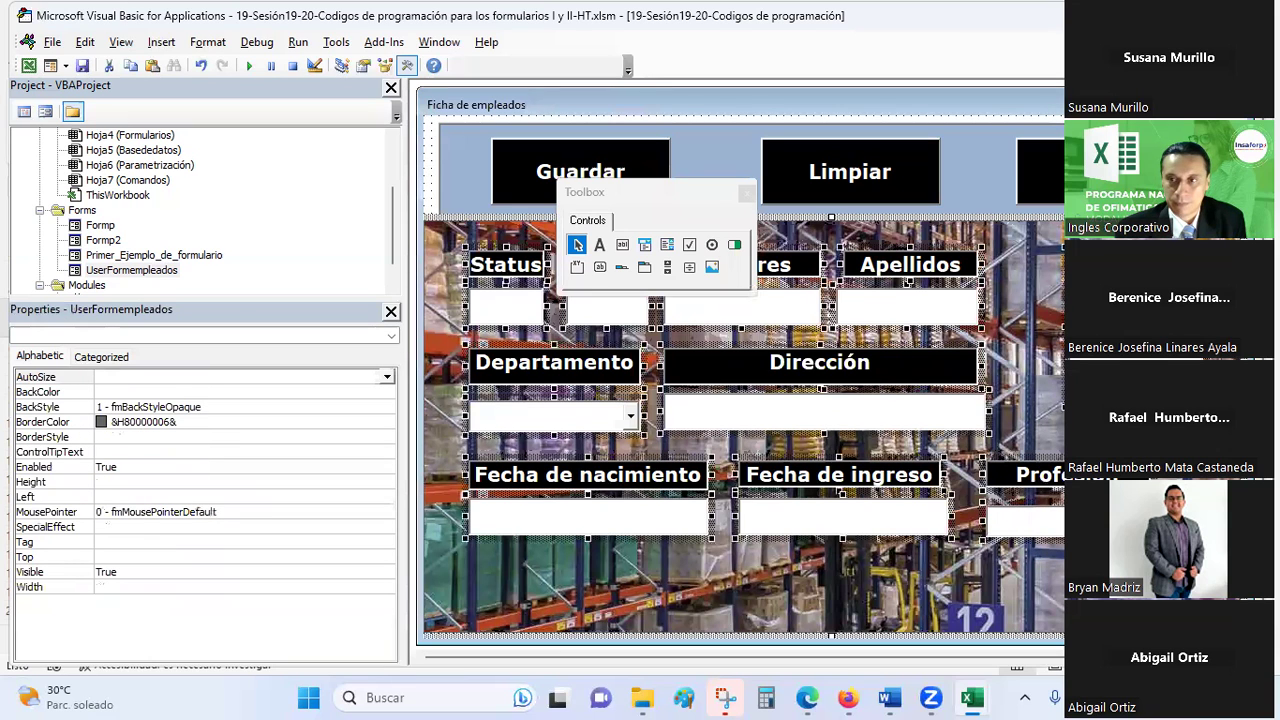
pyautogui.click(1022, 474)
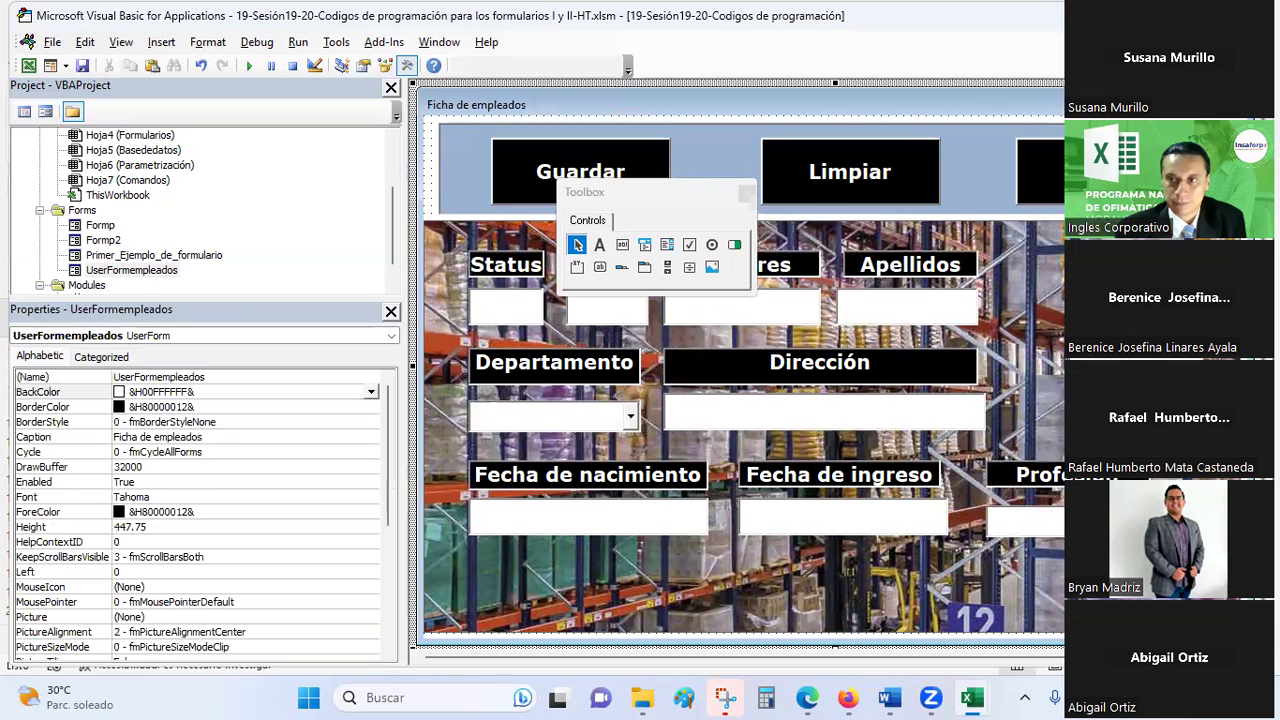
pyautogui.keyDown('ctrl'); pyautogui.click(1025, 523); pyautogui.keyUp('ctrl')
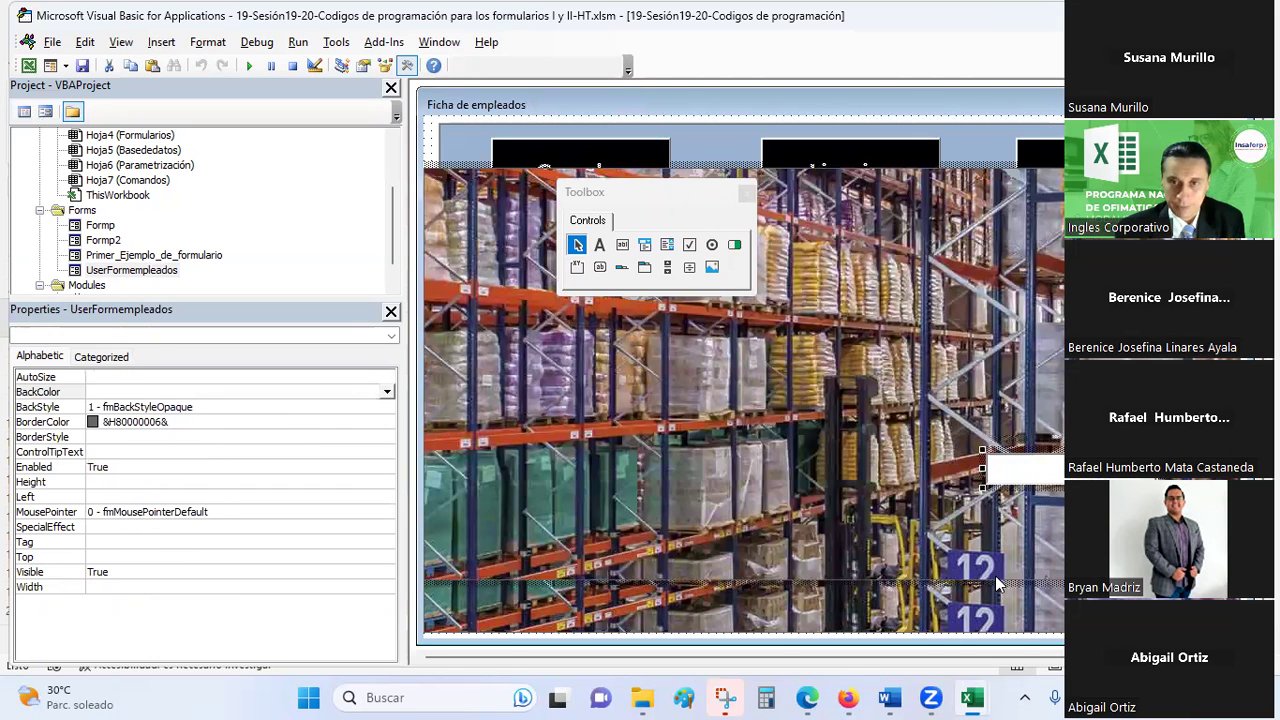
pyautogui.hotkey('ctrl', 'z')
pyautogui.click(1036, 480)
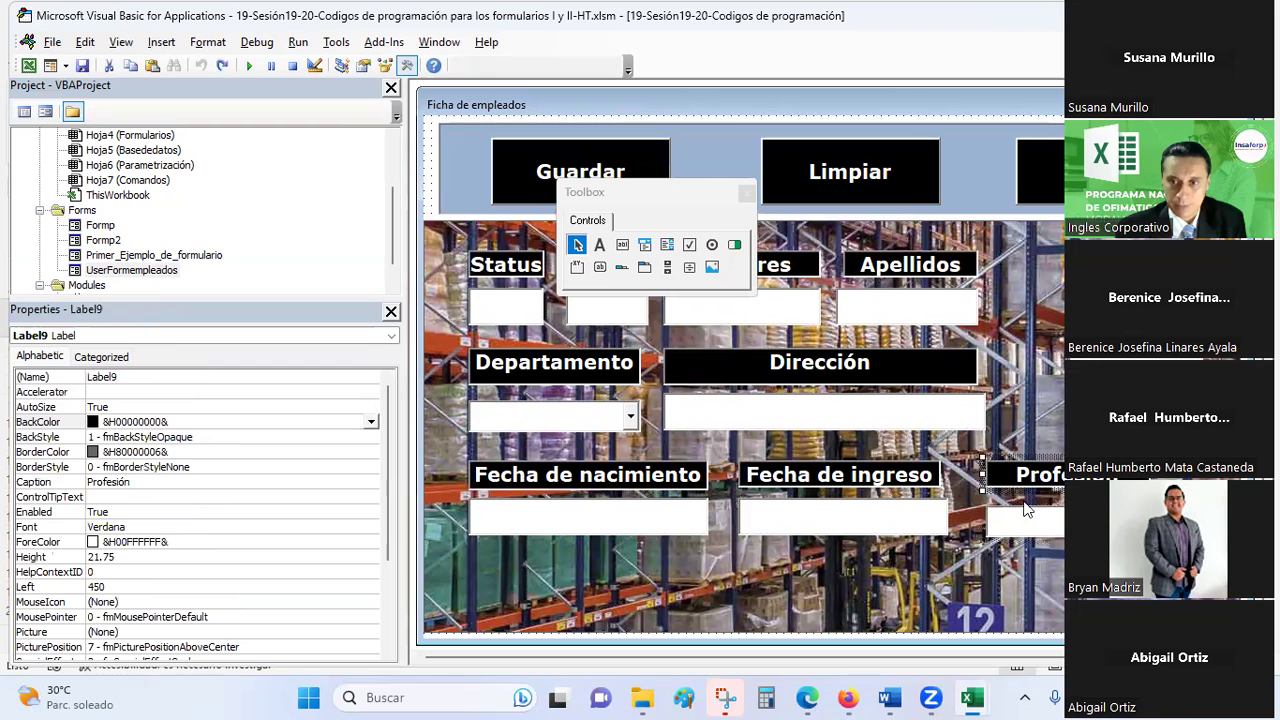
pyautogui.keyDown('ctrl'); pyautogui.click(1022, 525); pyautogui.keyUp('ctrl')
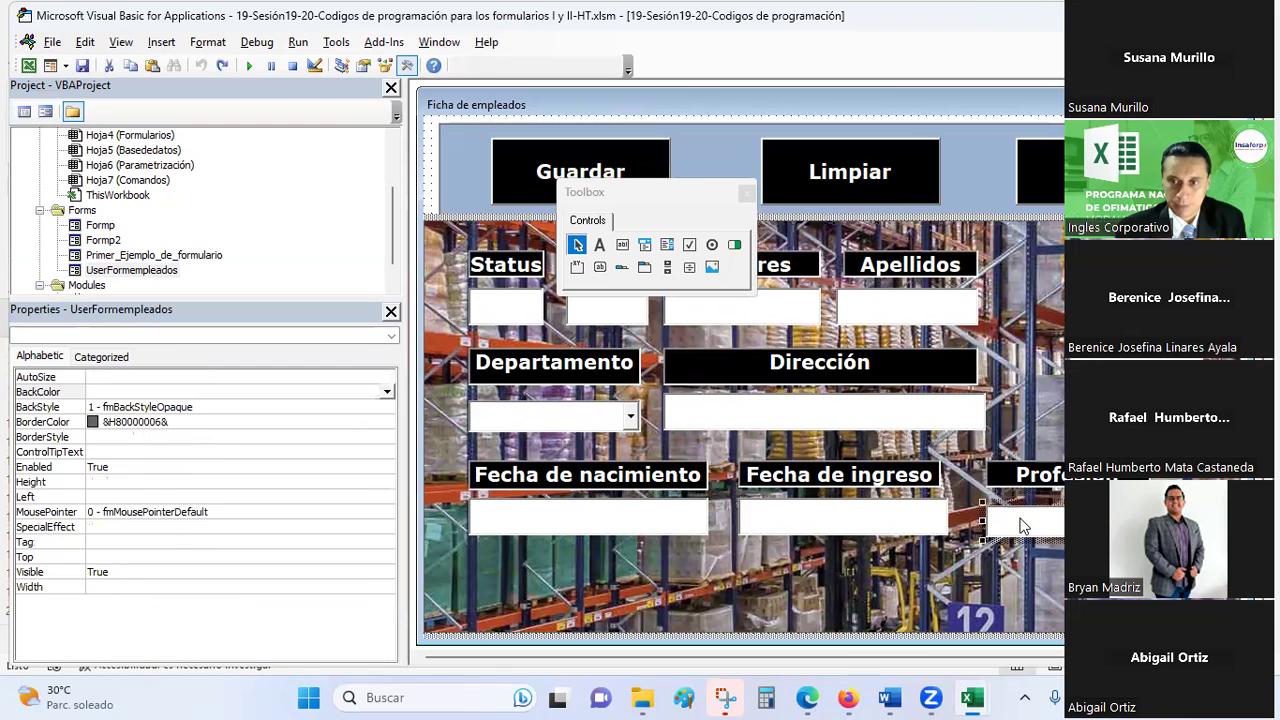
pyautogui.keyDown('ctrl'); pyautogui.click(995, 594); pyautogui.keyUp('ctrl')
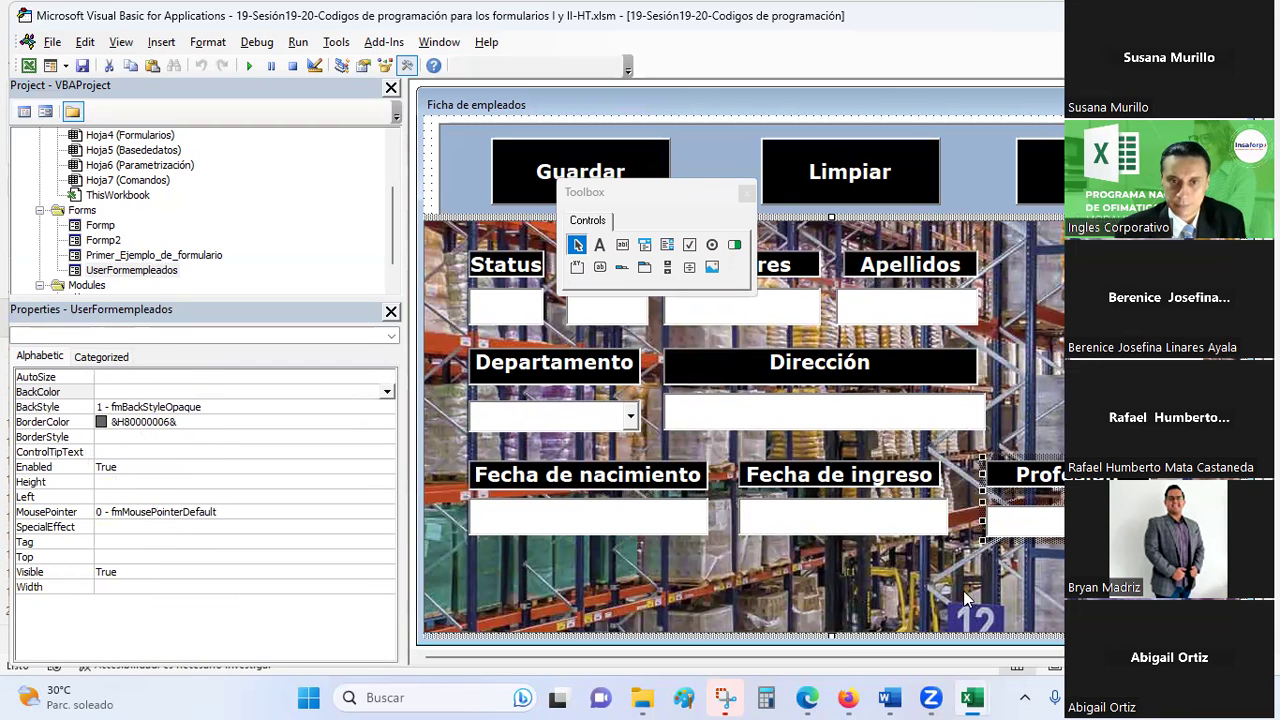
pyautogui.hotkey('ctrl', 'j')
pyautogui.hotkey('ctrl', 'z')
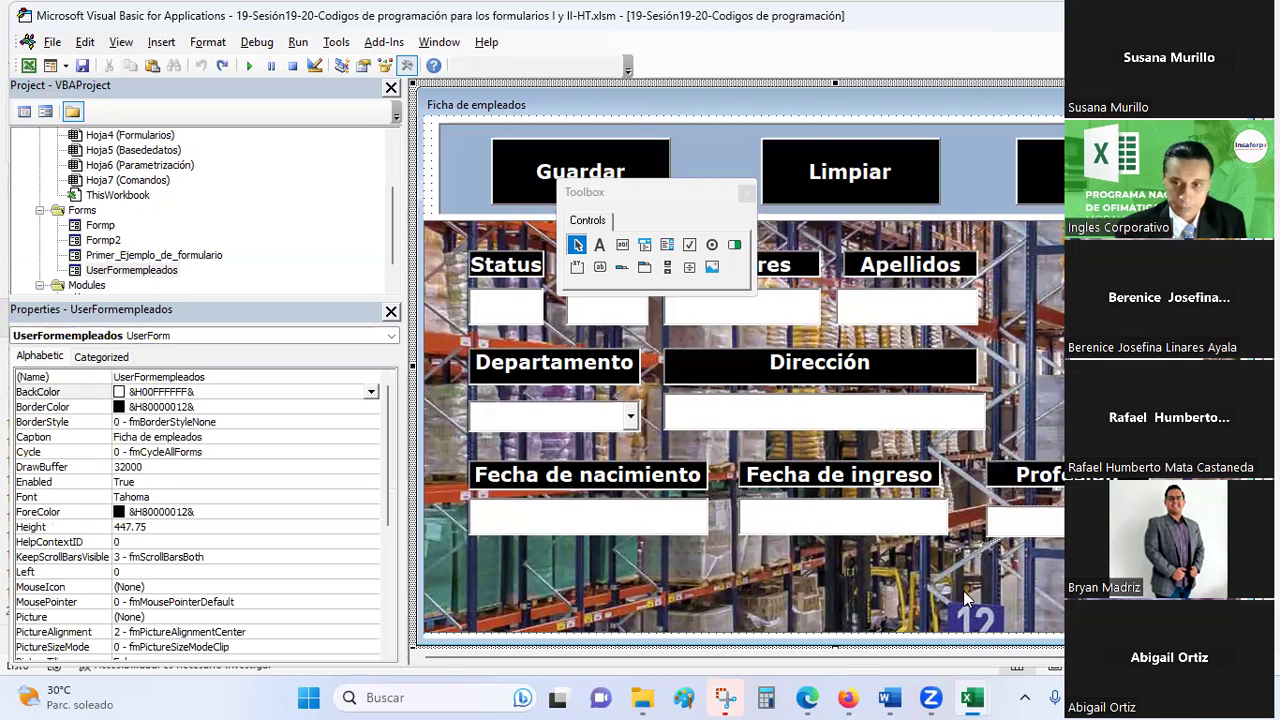
pyautogui.click(1045, 476)
pyautogui.keyDown('ctrl'); pyautogui.click(1020, 533); pyautogui.keyUp('ctrl')
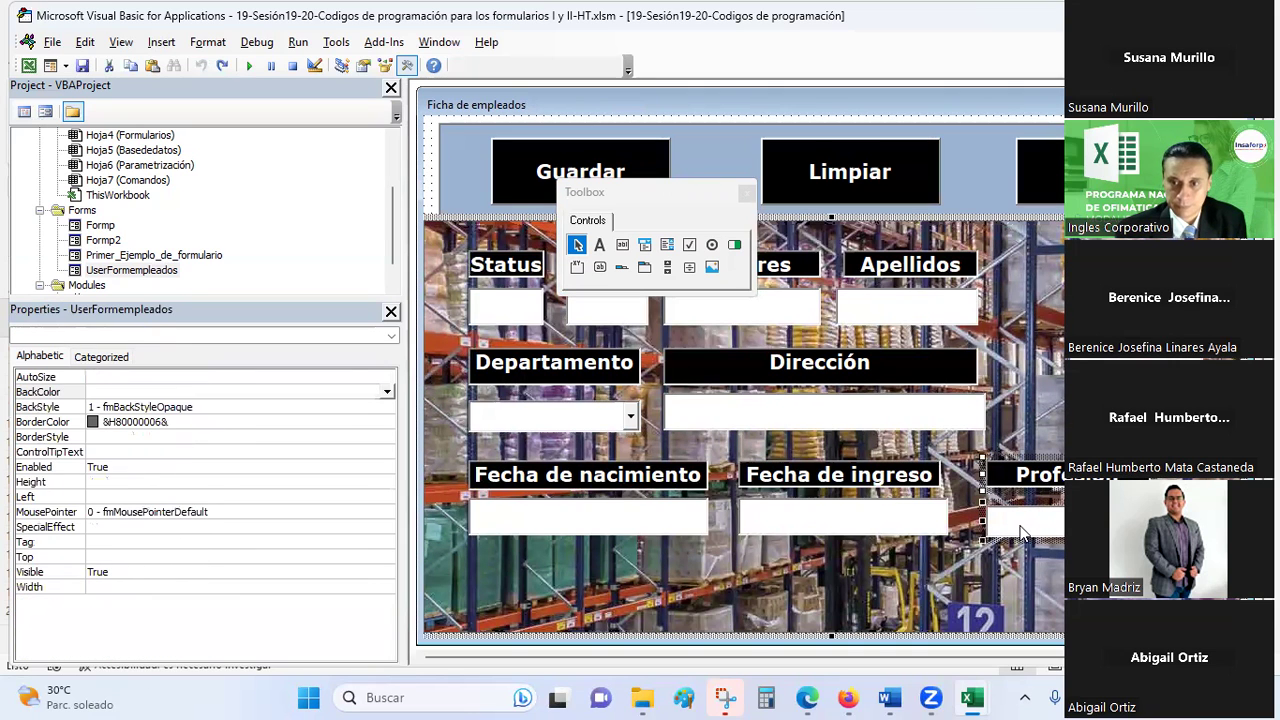
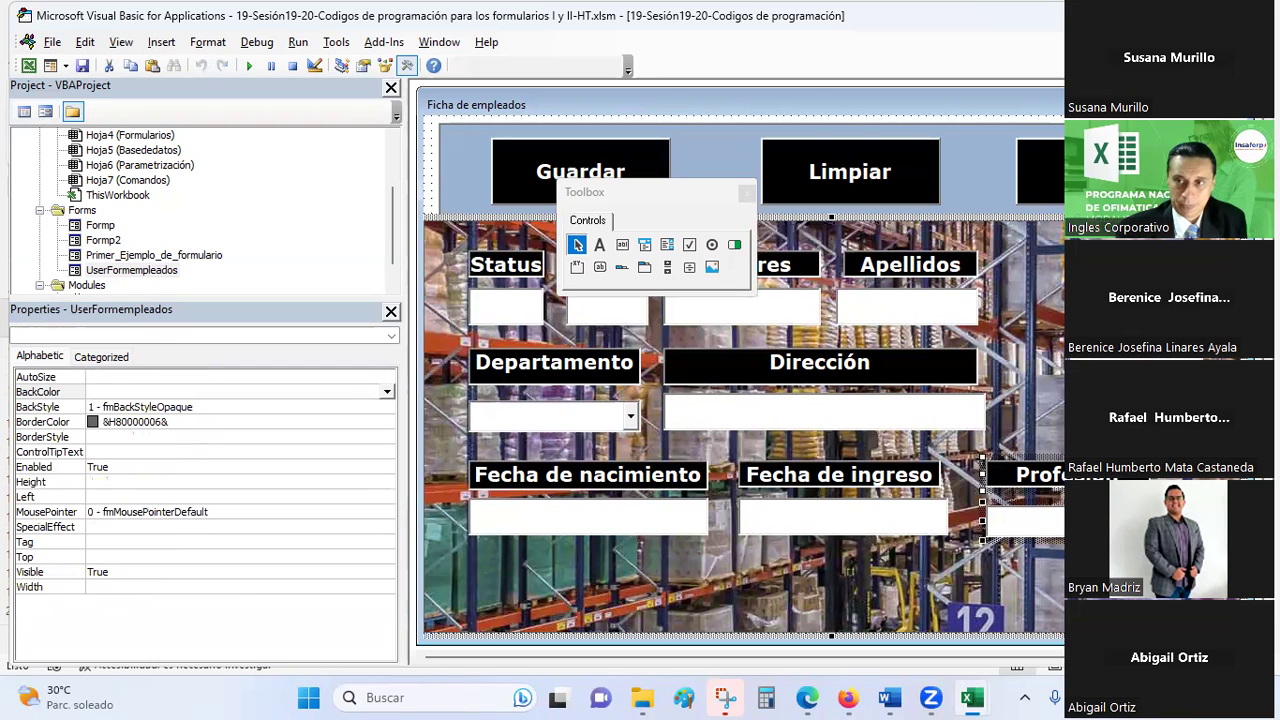
# Paste a copy of the Profesión label and place it at the form's lower left
pyautogui.moveTo(455, 545); pyautogui.dragTo(845, 245)
pyautogui.click(1058, 474)
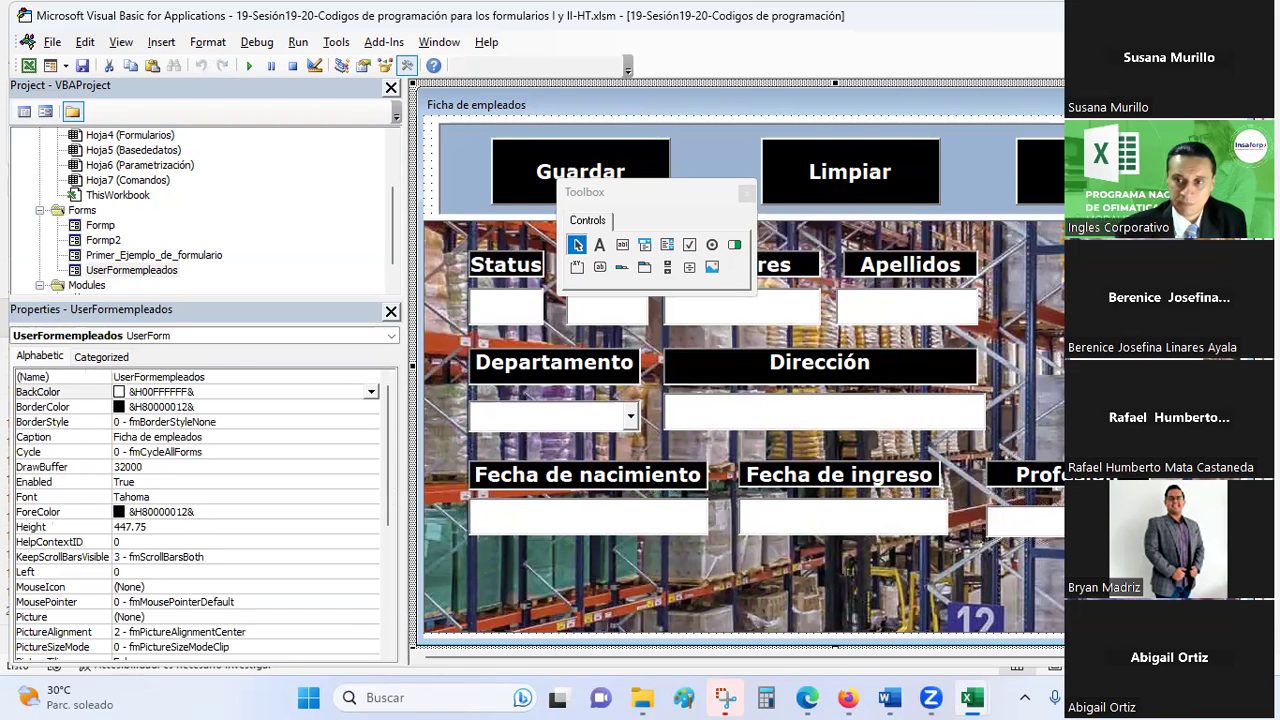
pyautogui.click(1058, 474)
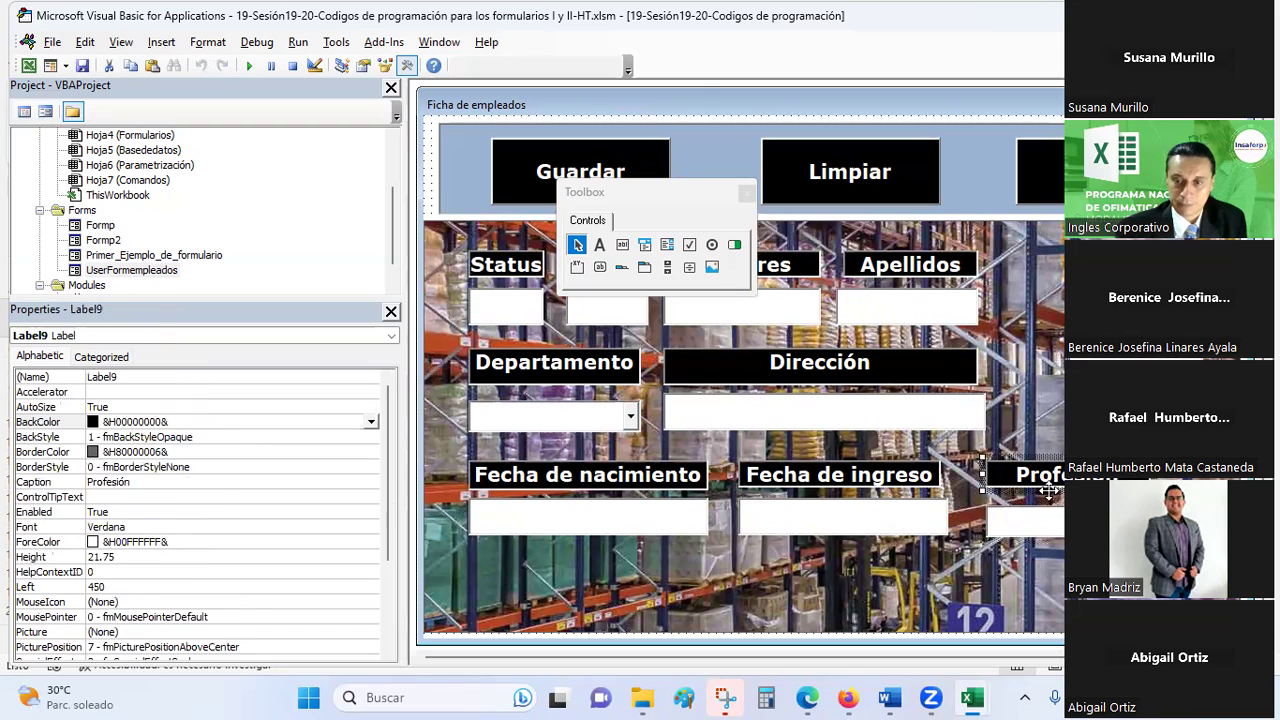
pyautogui.keyDown('ctrl'); pyautogui.click(1031, 519); pyautogui.keyUp('ctrl')
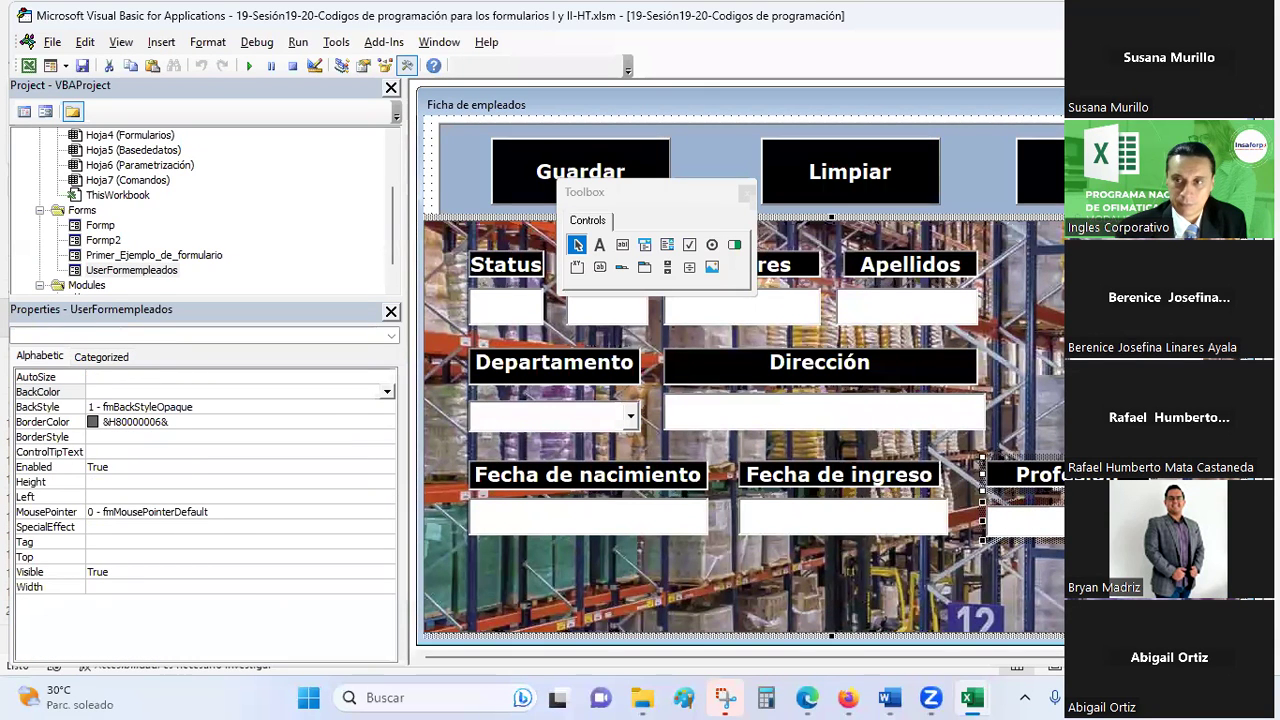
pyautogui.moveTo(450, 548); pyautogui.dragTo(990, 238)
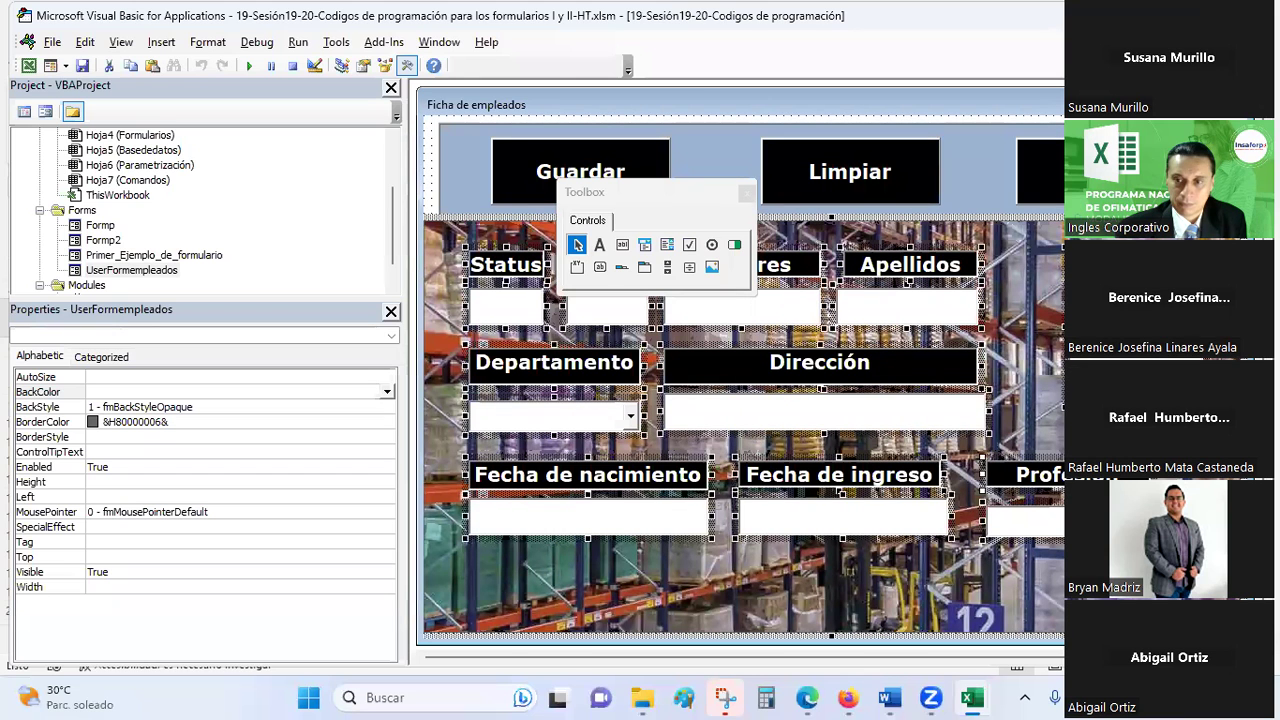
pyautogui.press('Escape')
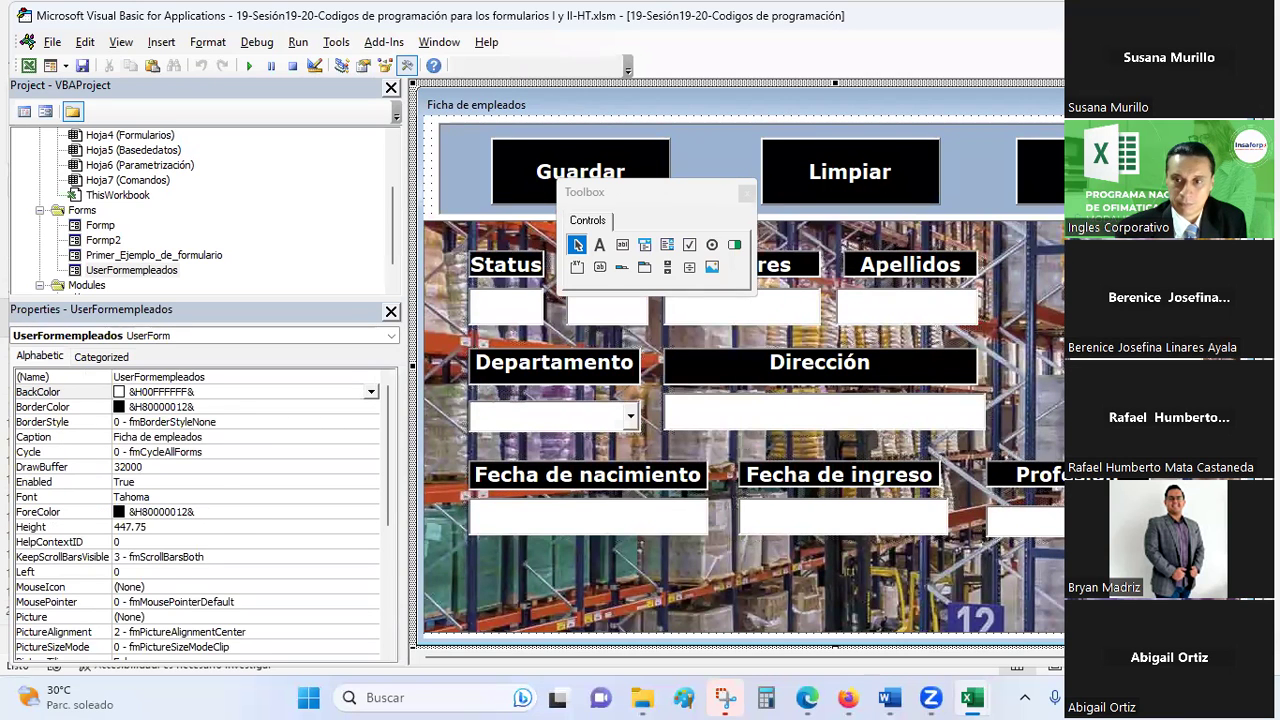
pyautogui.click(1025, 474)
pyautogui.click(981, 563)
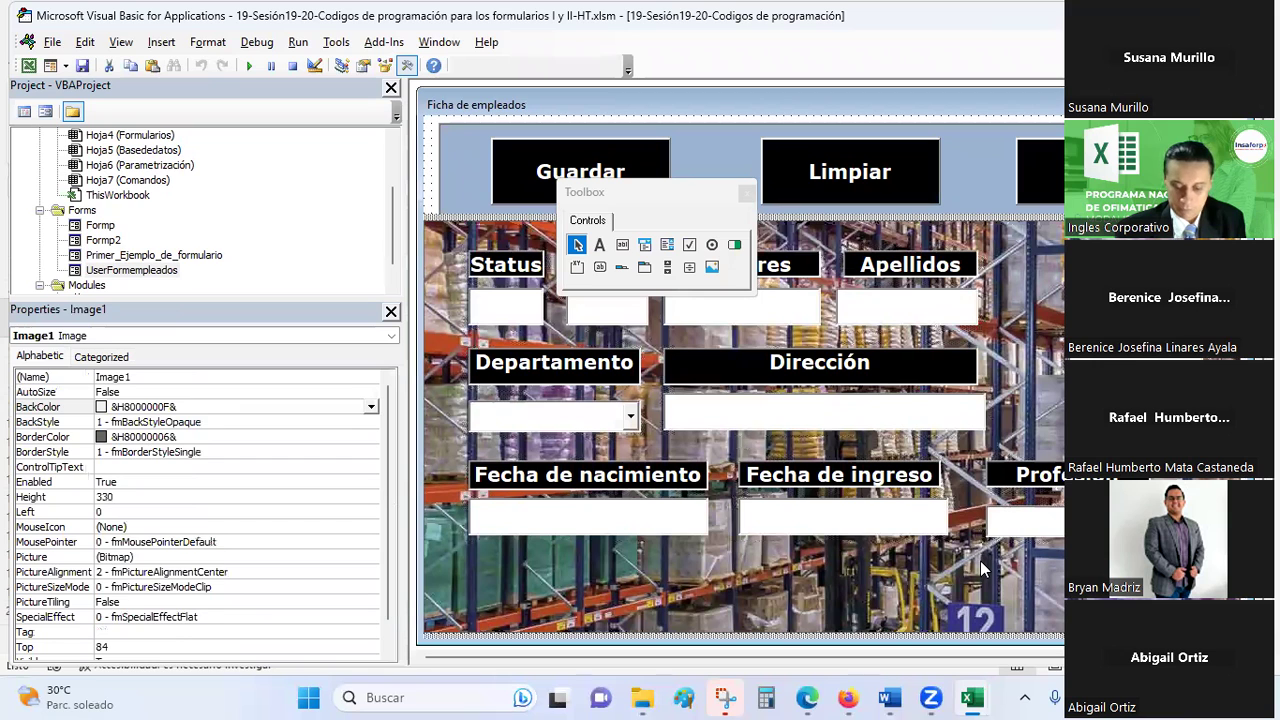
pyautogui.hotkey('ctrl', 'v')
pyautogui.moveTo(836, 385)
pyautogui.mouseDown()
pyautogui.moveTo(700, 550)
pyautogui.moveTo(610, 567)
pyautogui.mouseUp()
pyautogui.click(197, 506)
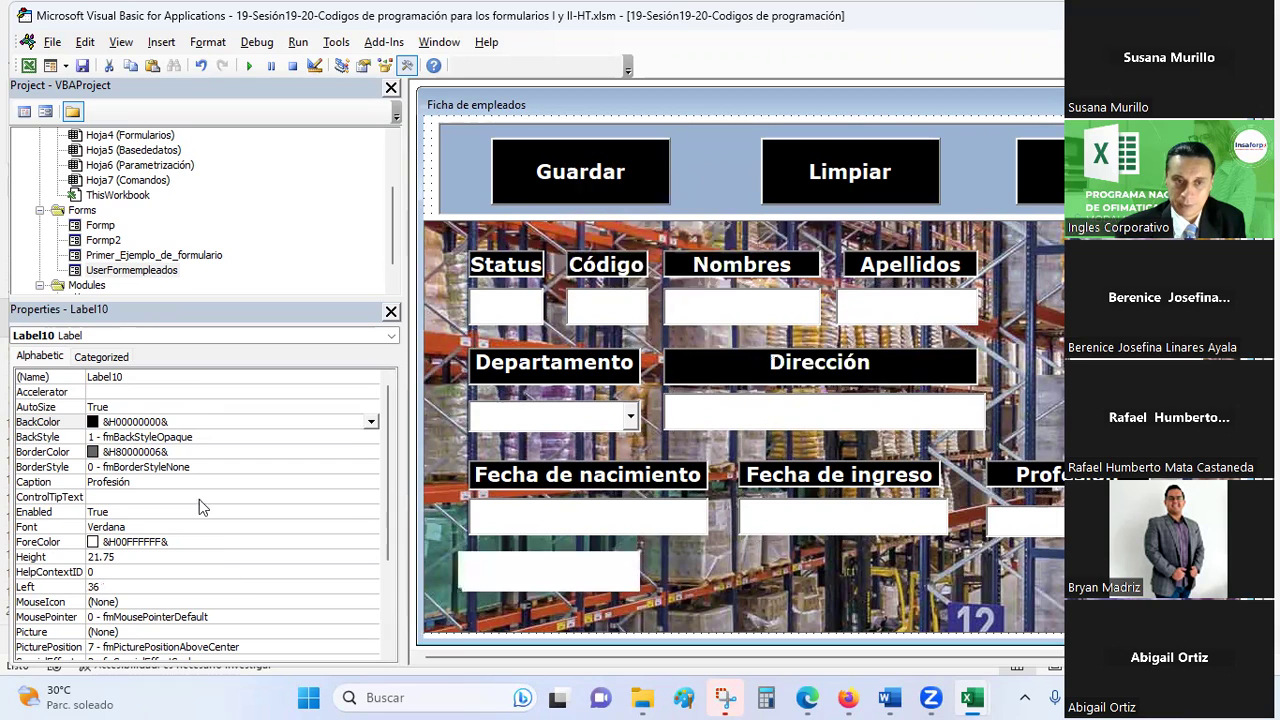
# Set the new label's caption to 'Departamento empresarial' and widen it to one line
pyautogui.click(138, 482)
pyautogui.doubleClick(137, 482)
pyautogui.write('Departamento empresaria')
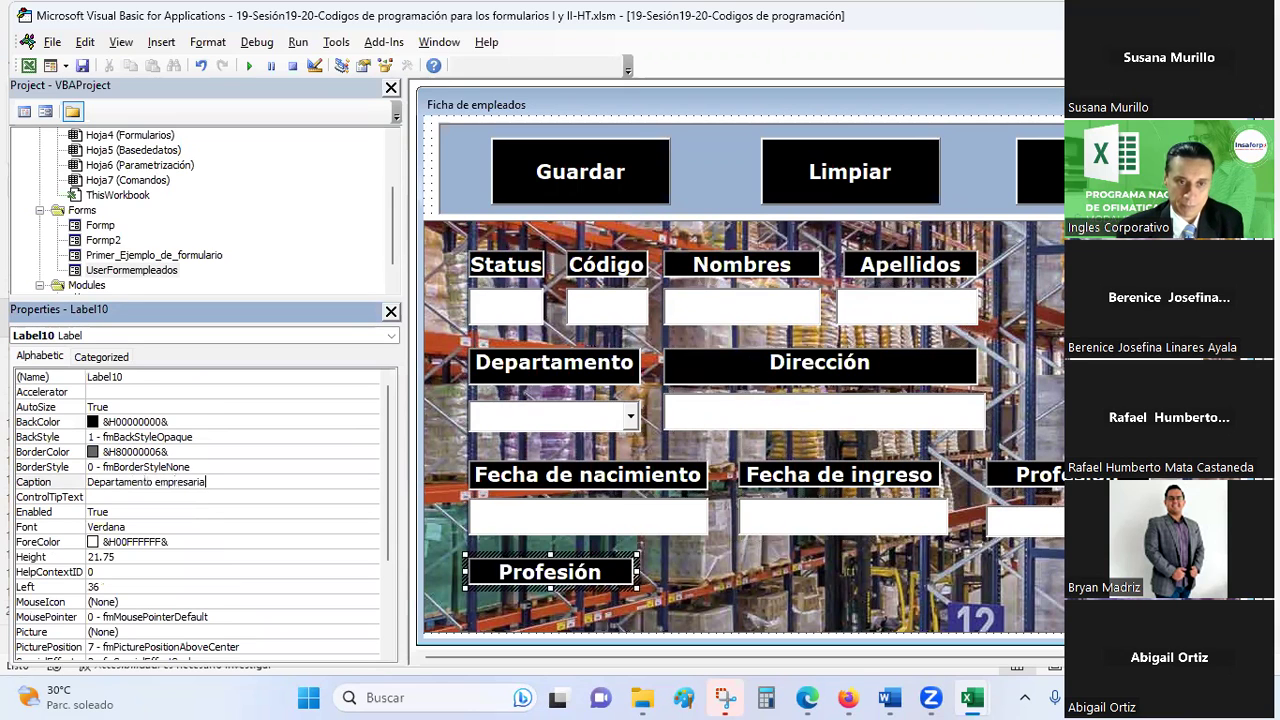
pyautogui.write('l')
pyautogui.click(617, 592)
pyautogui.click(617, 590)
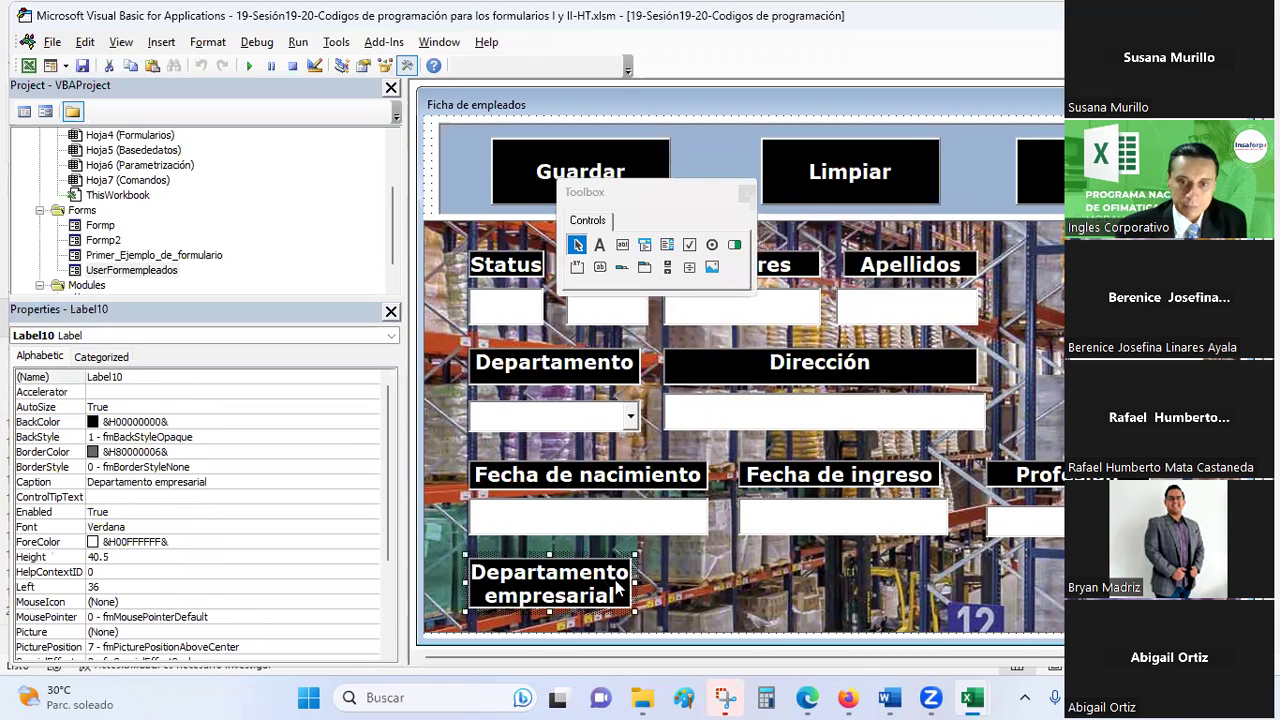
pyautogui.moveTo(632, 580); pyautogui.dragTo(796, 587)
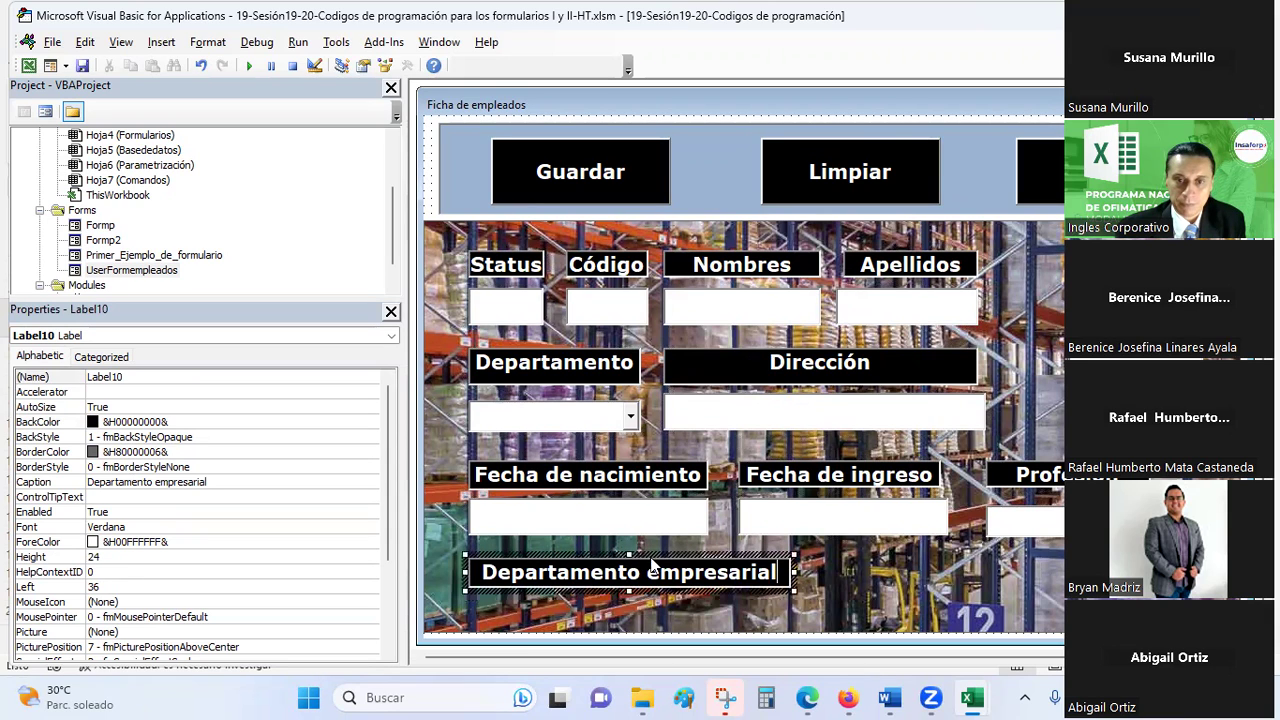
# Paste a copy of the Profesión combo box under Departamento empresarial and widen it to match
pyautogui.click(1006, 523)
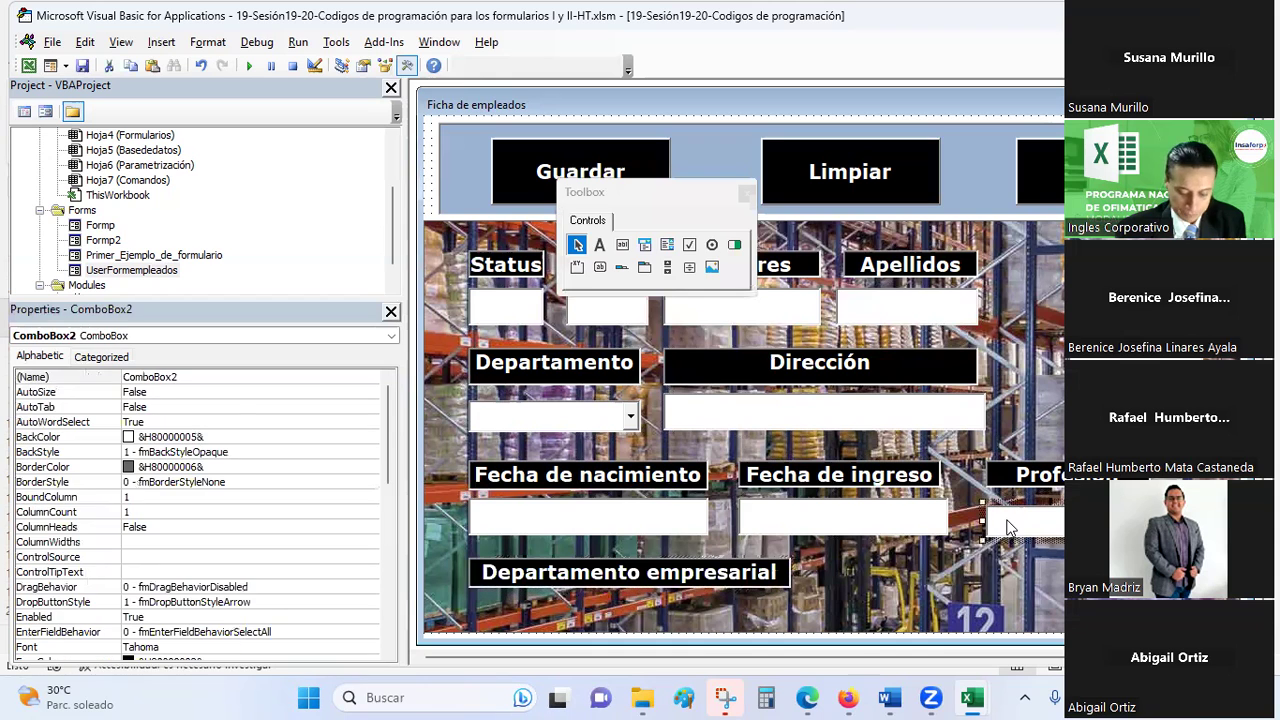
pyautogui.click(1021, 613)
pyautogui.hotkey('ctrl', 'v')
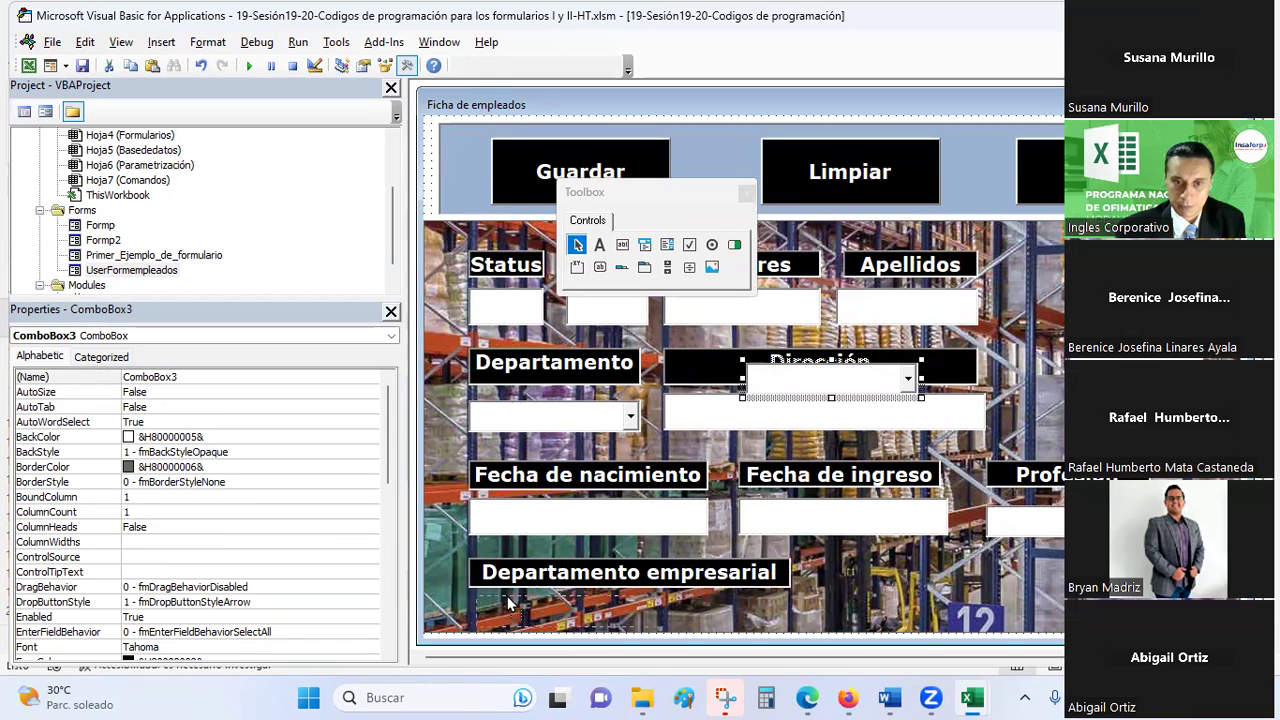
pyautogui.moveTo(528, 603); pyautogui.dragTo(505, 600)
pyautogui.click(652, 620)
pyautogui.click(638, 610)
pyautogui.moveTo(645, 607); pyautogui.dragTo(788, 610)
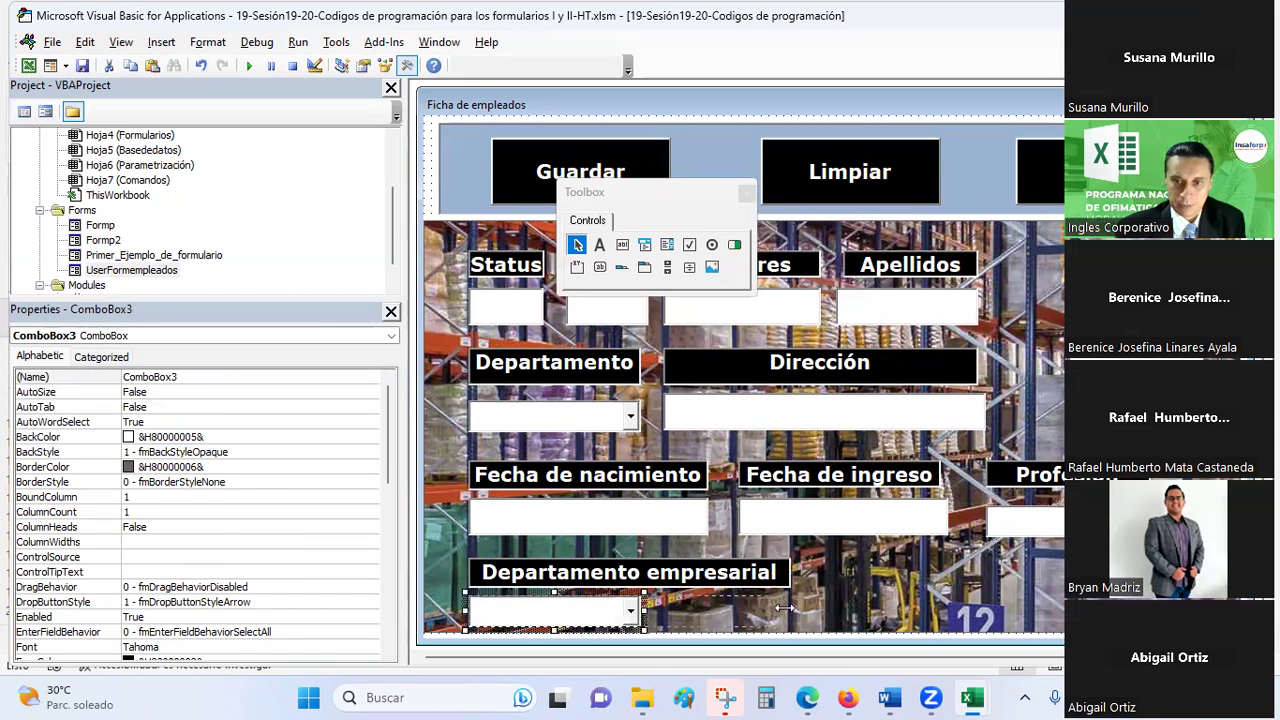
pyautogui.click(937, 616)
# Paste another copy of the Profesión label beside Departamento empresarial
pyautogui.click(1029, 482)
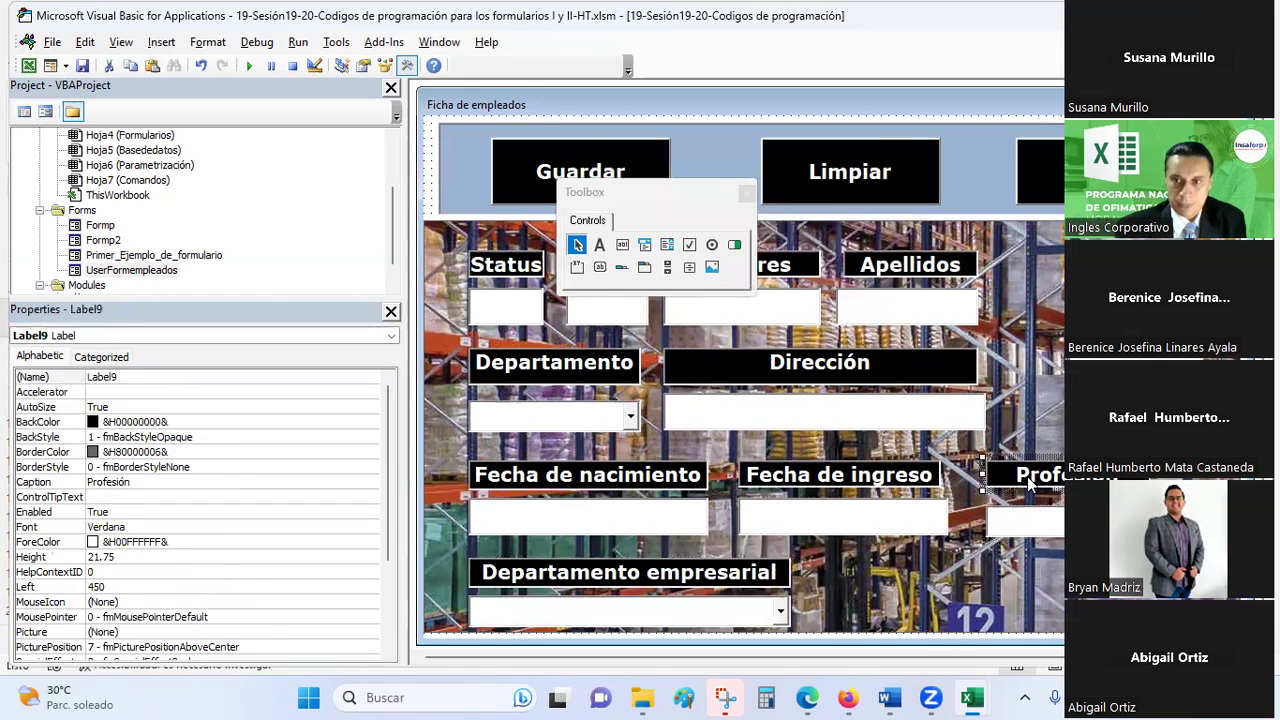
pyautogui.hotkey('ctrl', 'c')
pyautogui.click(930, 566)
pyautogui.hotkey('ctrl', 'v')
pyautogui.moveTo(875, 375); pyautogui.dragTo(955, 560)
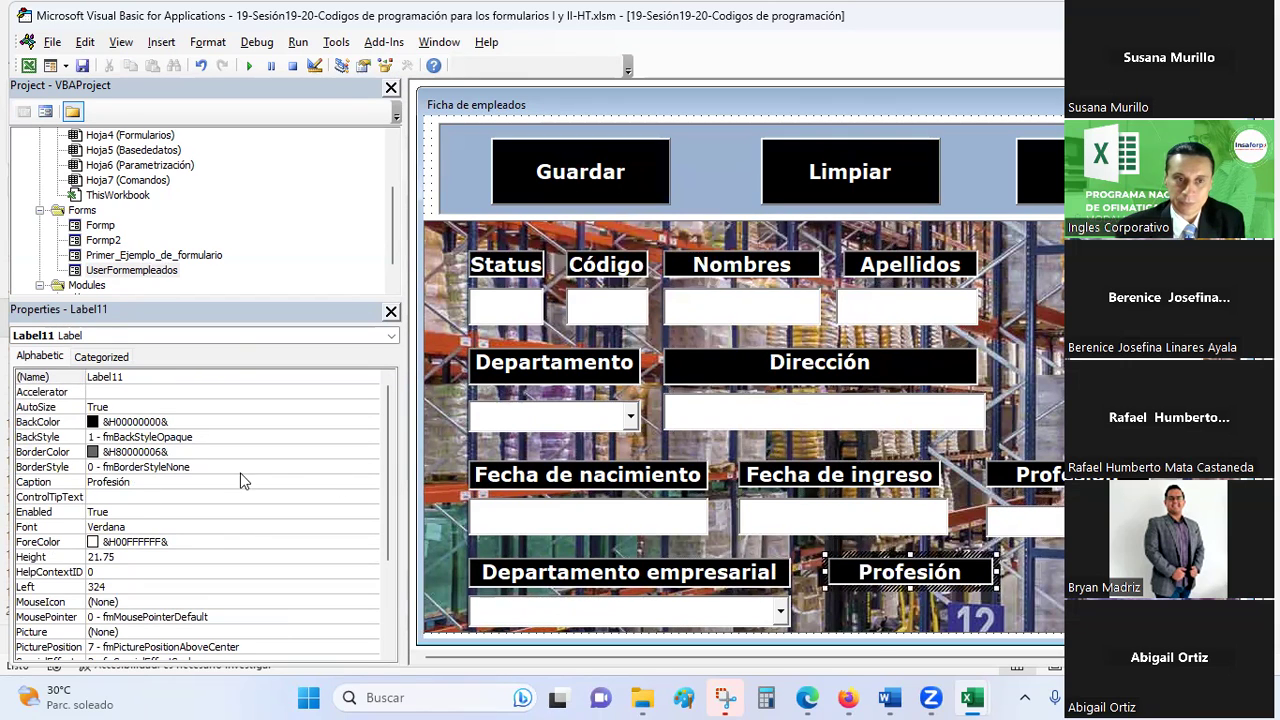
# Change the copied label's text to 'Cargo' and resize it to read horizontally
pyautogui.click(859, 572)
pyautogui.moveTo(859, 572); pyautogui.dragTo(974, 573)
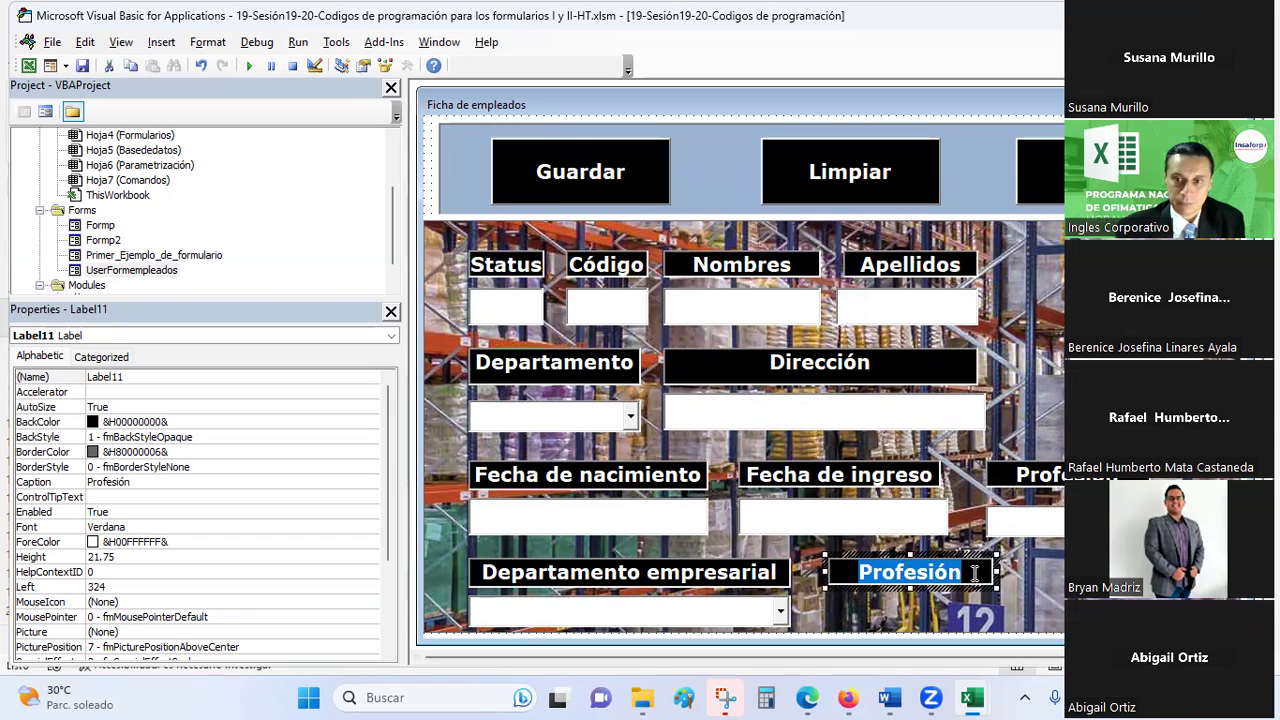
pyautogui.write('Cargo')
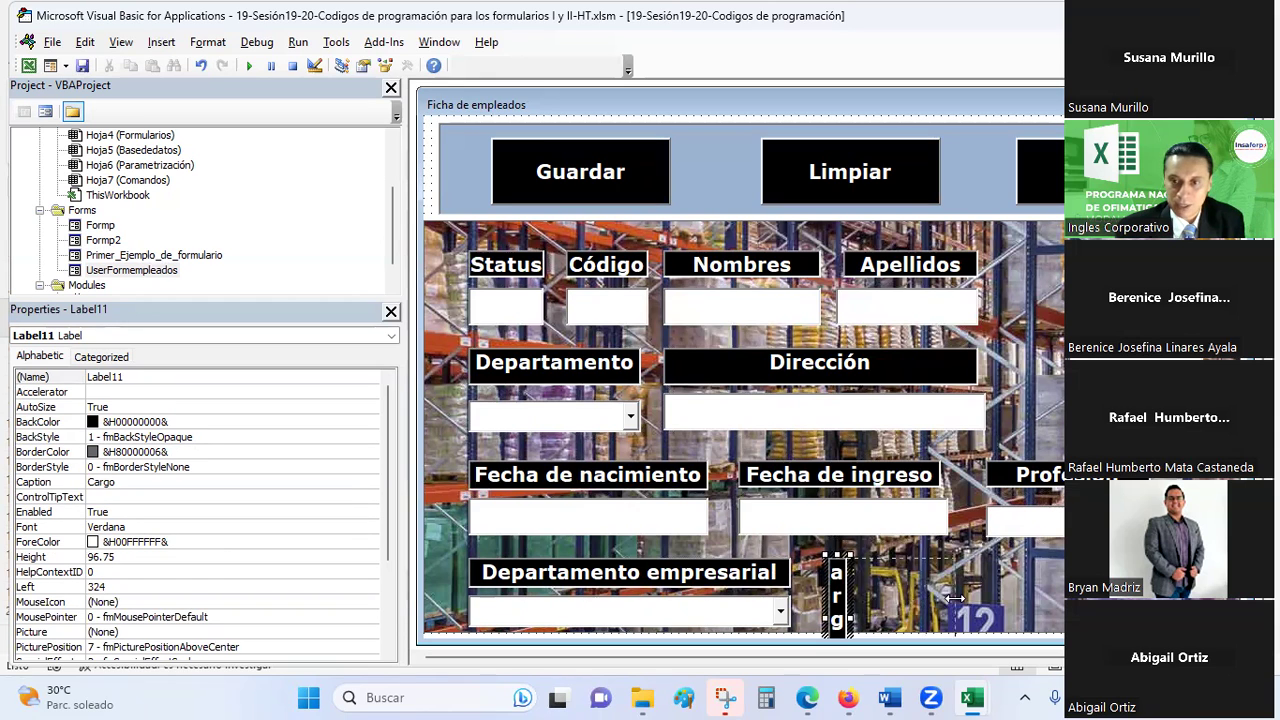
pyautogui.moveTo(947, 597); pyautogui.dragTo(950, 597)
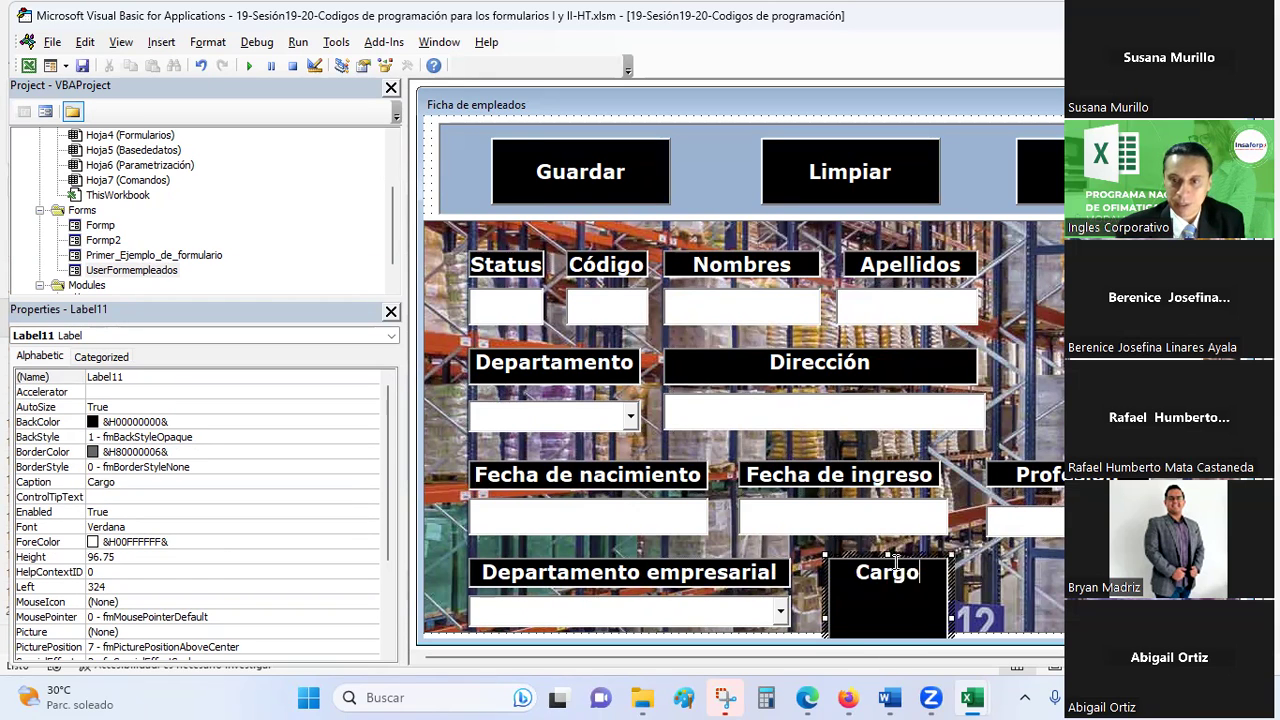
pyautogui.moveTo(884, 556)
pyautogui.mouseDown()
pyautogui.moveTo(887, 608)
pyautogui.moveTo(901, 561)
pyautogui.mouseUp()
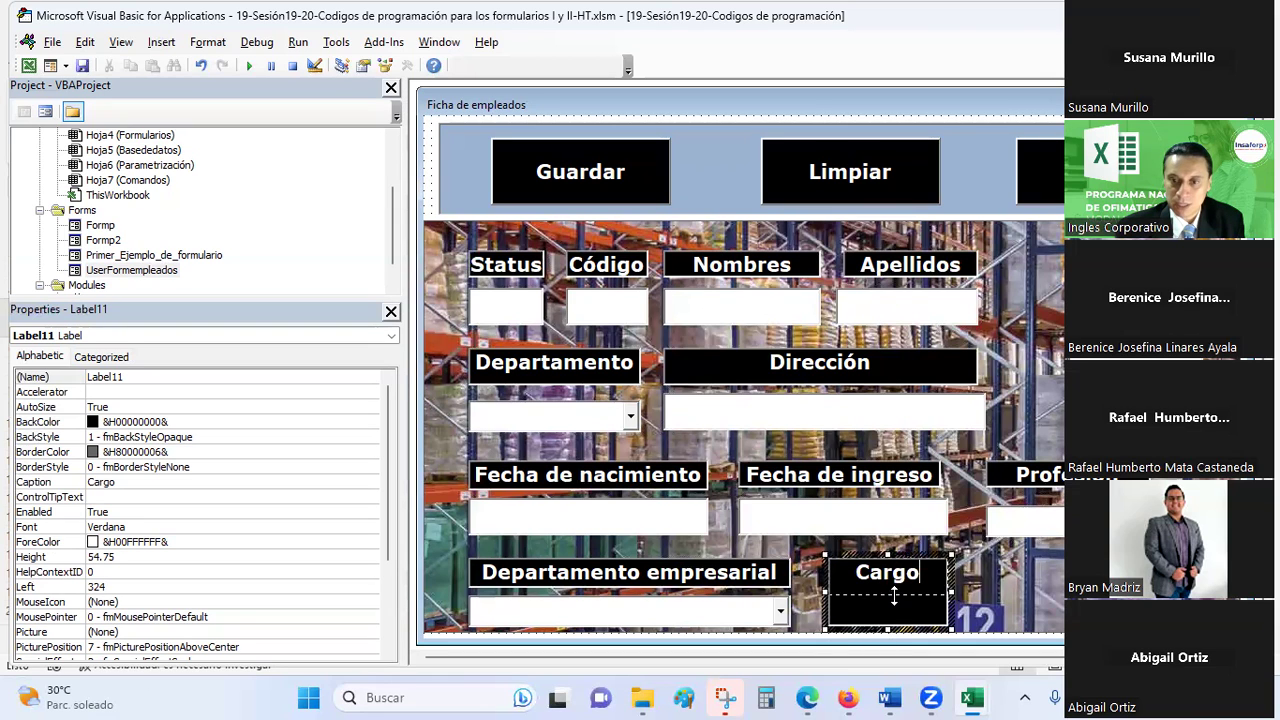
# Paste a copy of the Profesión combo box under the Cargo label, narrowed to fit
pyautogui.click(965, 555)
pyautogui.click(1040, 527)
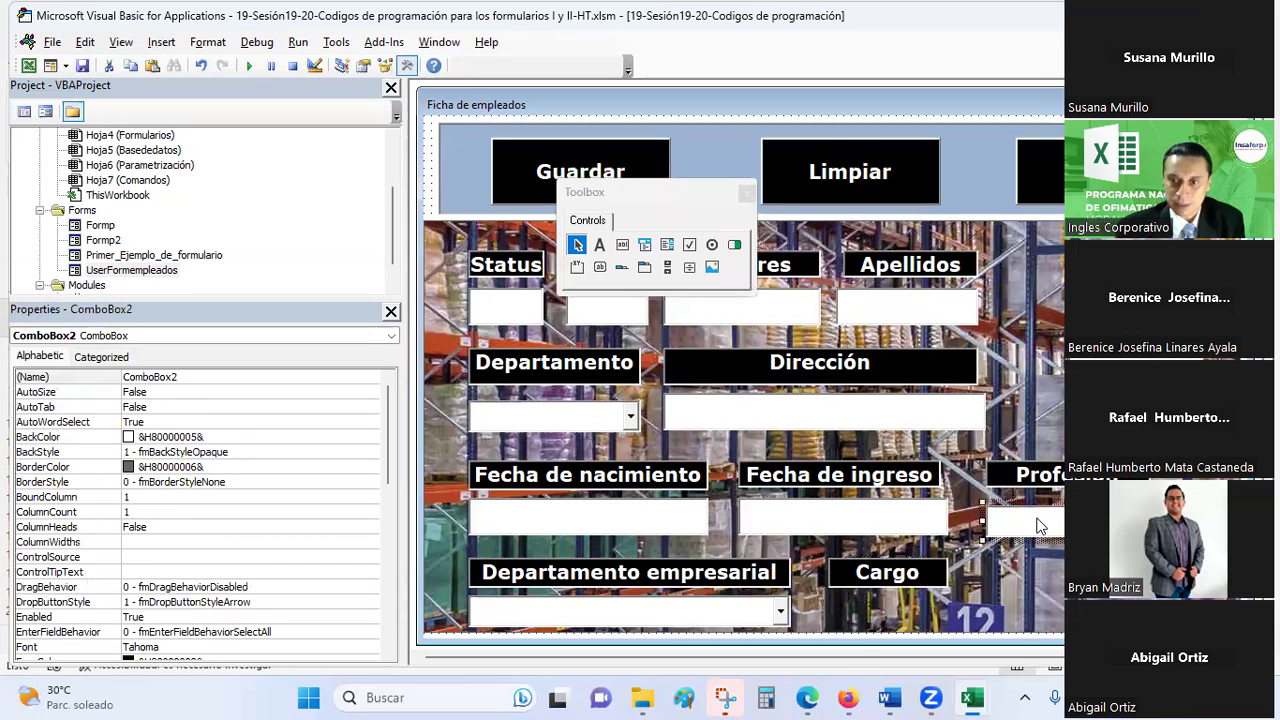
pyautogui.click(999, 442)
pyautogui.hotkey('ctrl', 'v')
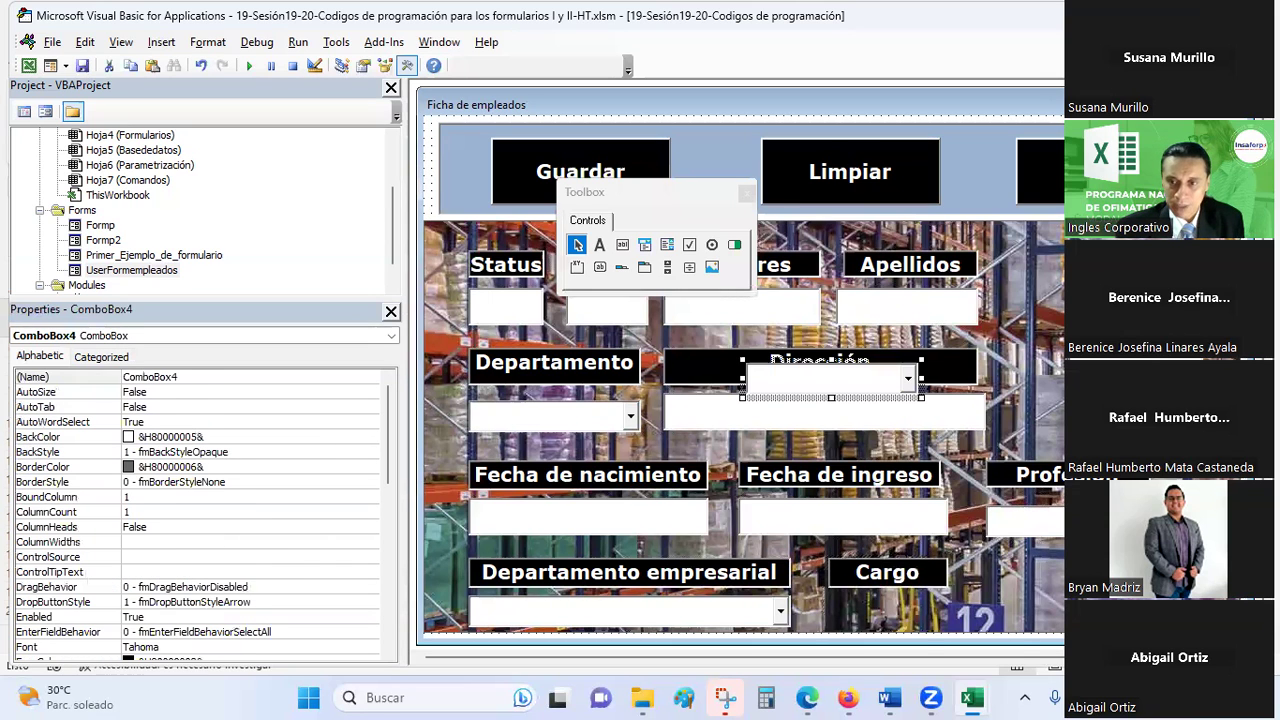
pyautogui.moveTo(858, 362); pyautogui.dragTo(965, 593)
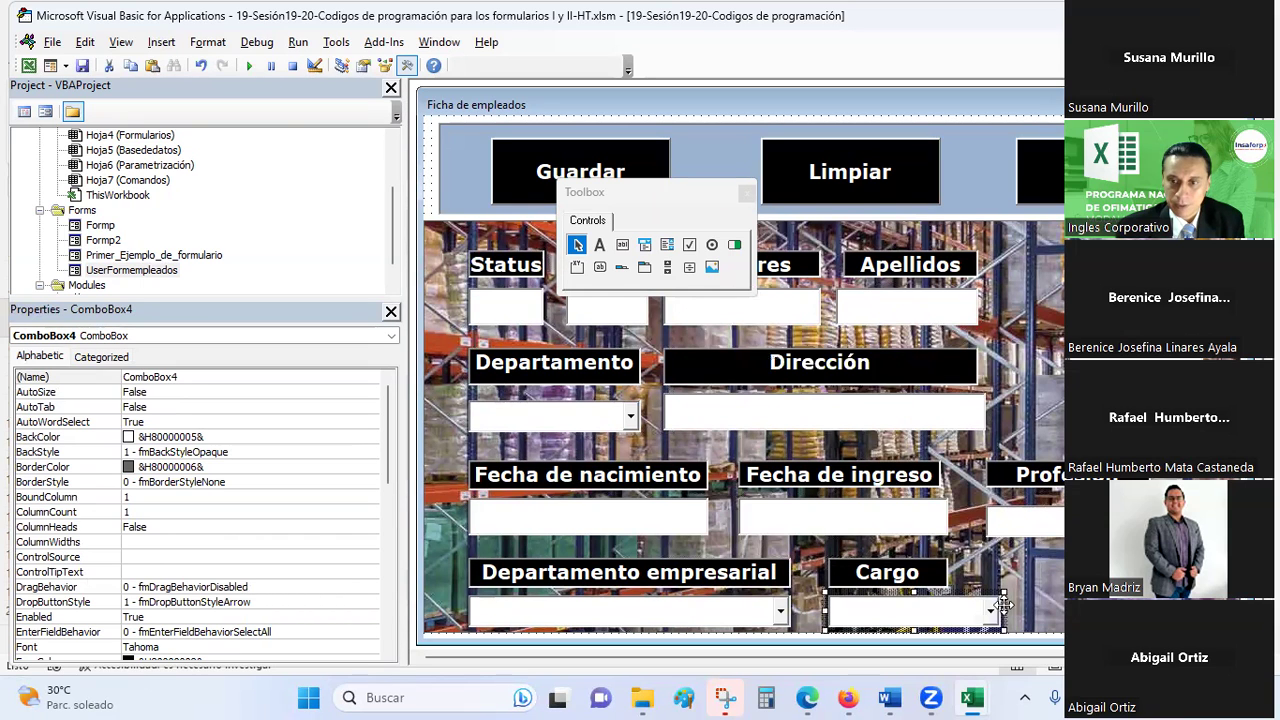
pyautogui.moveTo(1002, 609); pyautogui.dragTo(946, 613)
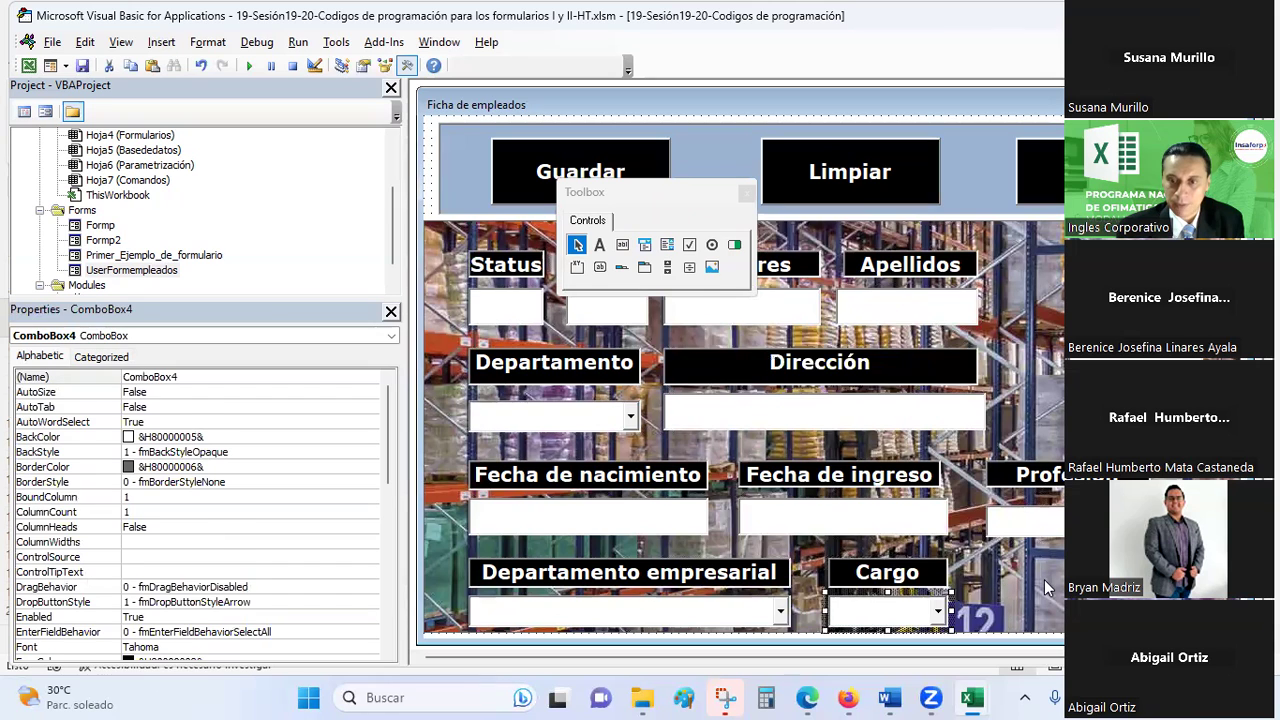
pyautogui.click(1044, 579)
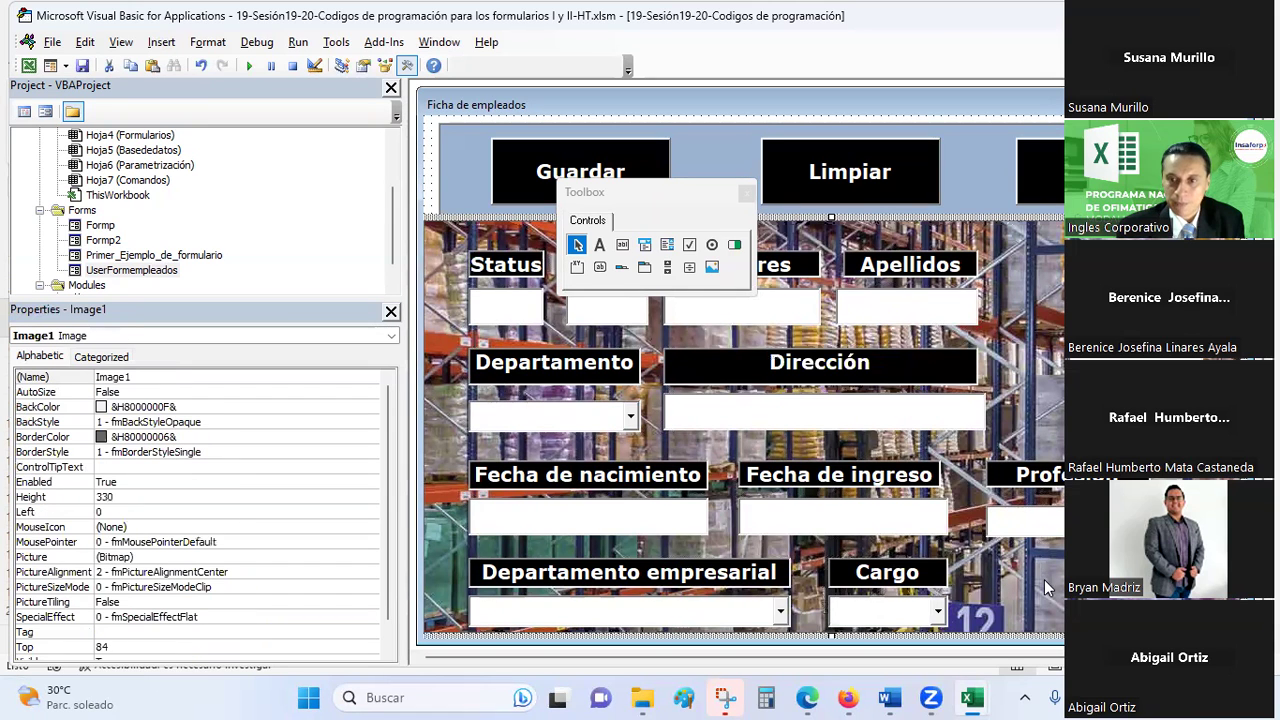
# Close the controls Toolbox and cycle through the open windows
pyautogui.click(748, 192)
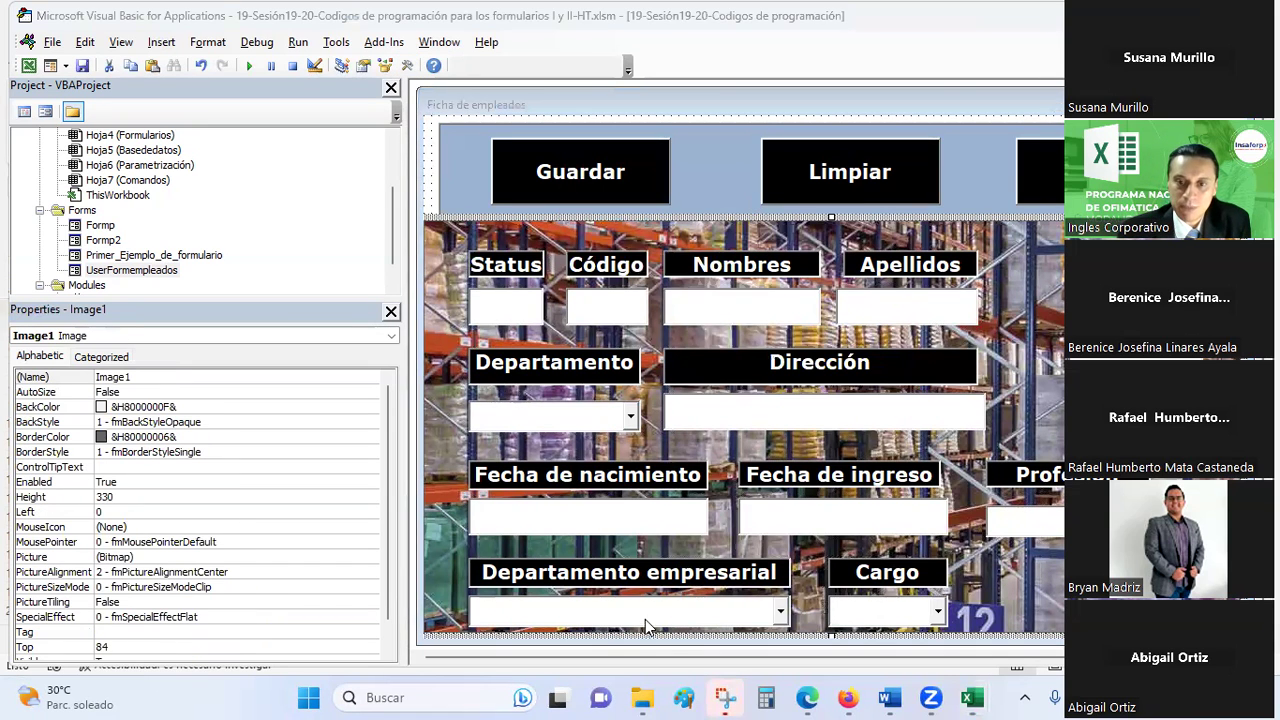
pyautogui.moveTo(727, 699)
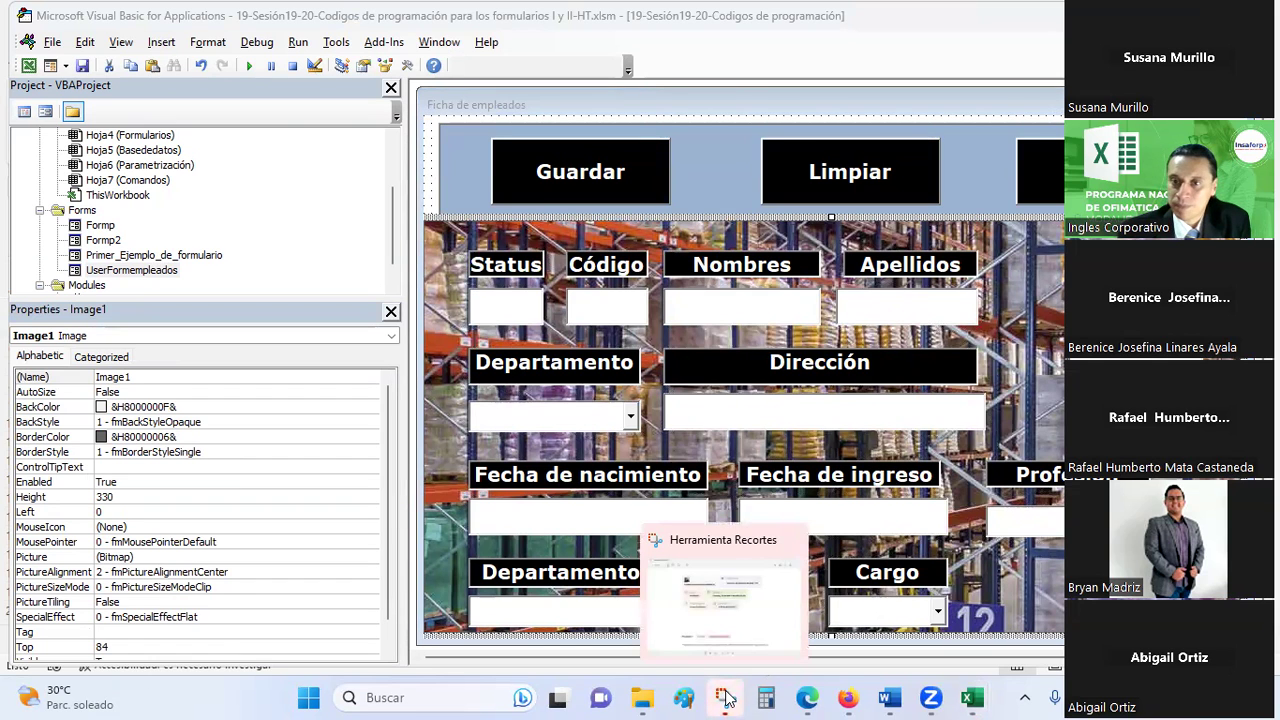
pyautogui.hotkey('alt', 'Tab')
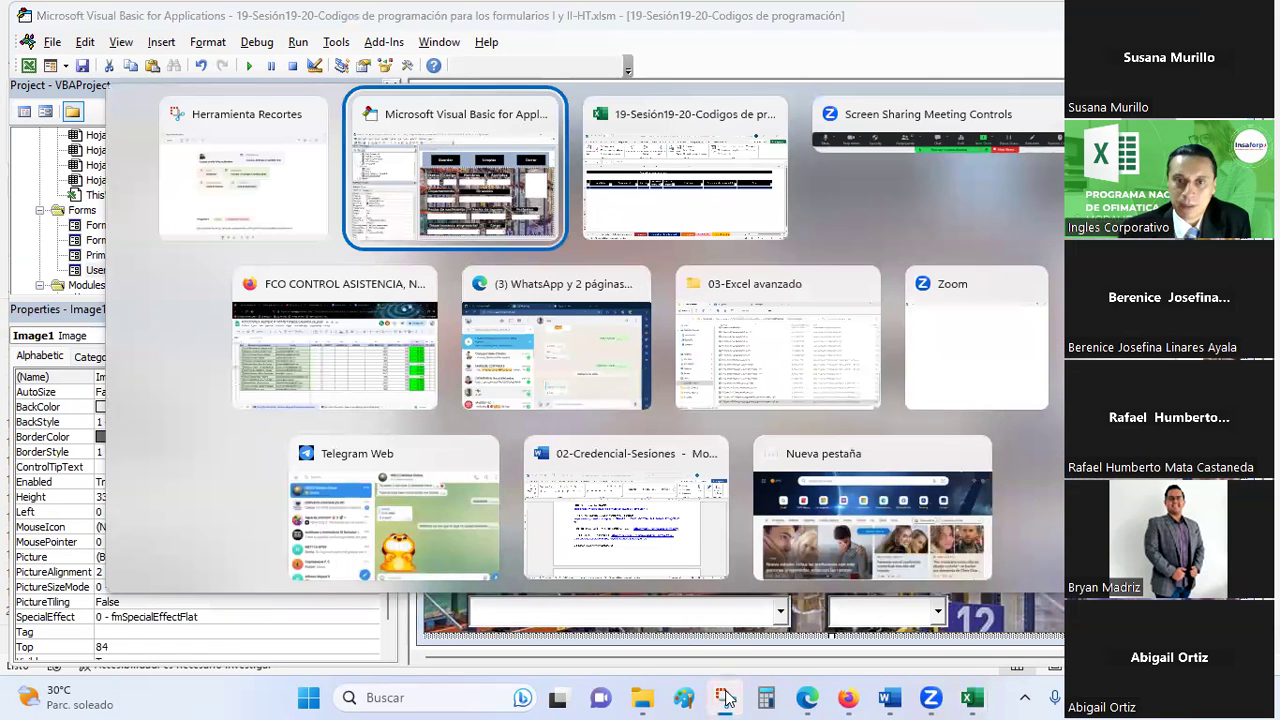
pyautogui.hotkey('alt', 'Tab')
pyautogui.hotkey('alt', 'Tab')
pyautogui.hotkey('alt', 'Tab')
pyautogui.hotkey('alt', 'Tab')
pyautogui.hotkey('alt', 'Tab')
pyautogui.hotkey('alt', 'Tab')
pyautogui.hotkey('alt', 'Tab')
pyautogui.hotkey('alt', 'Tab')
pyautogui.hotkey('alt', 'Tab')
pyautogui.hotkey('alt', 'Tab')
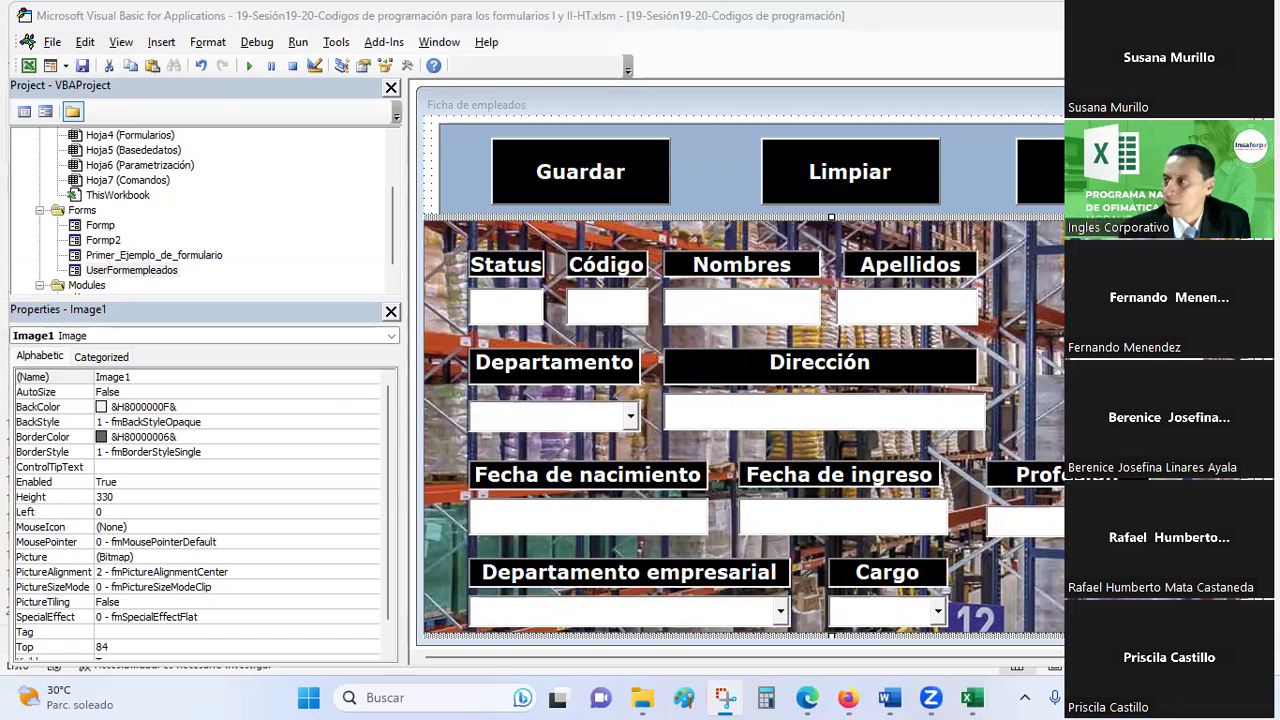
# Capture a screenshot of the form area, then run the UserForm
pyautogui.press('super+shift+s')
pyautogui.moveTo(417, 92)
pyautogui.mouseDown()
pyautogui.moveTo(690, 343)
pyautogui.moveTo(1060, 640)
pyautogui.mouseUp()
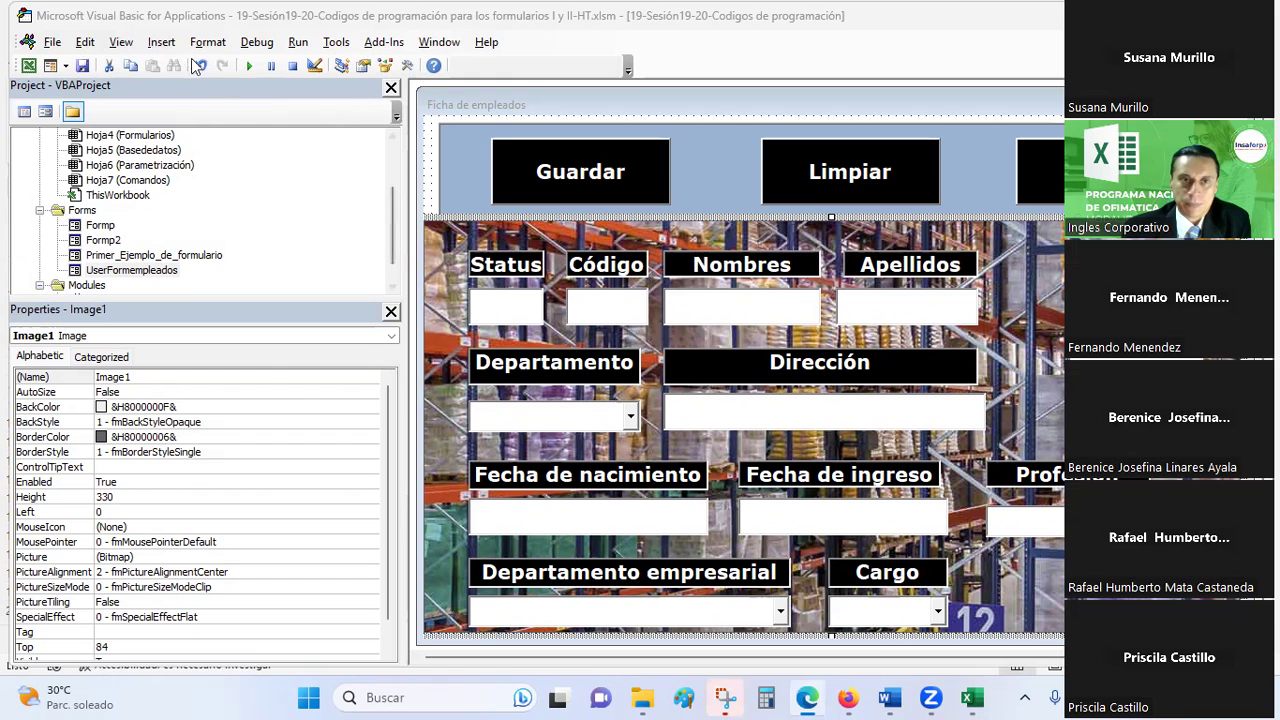
pyautogui.click(92, 68)
pyautogui.click(249, 66)
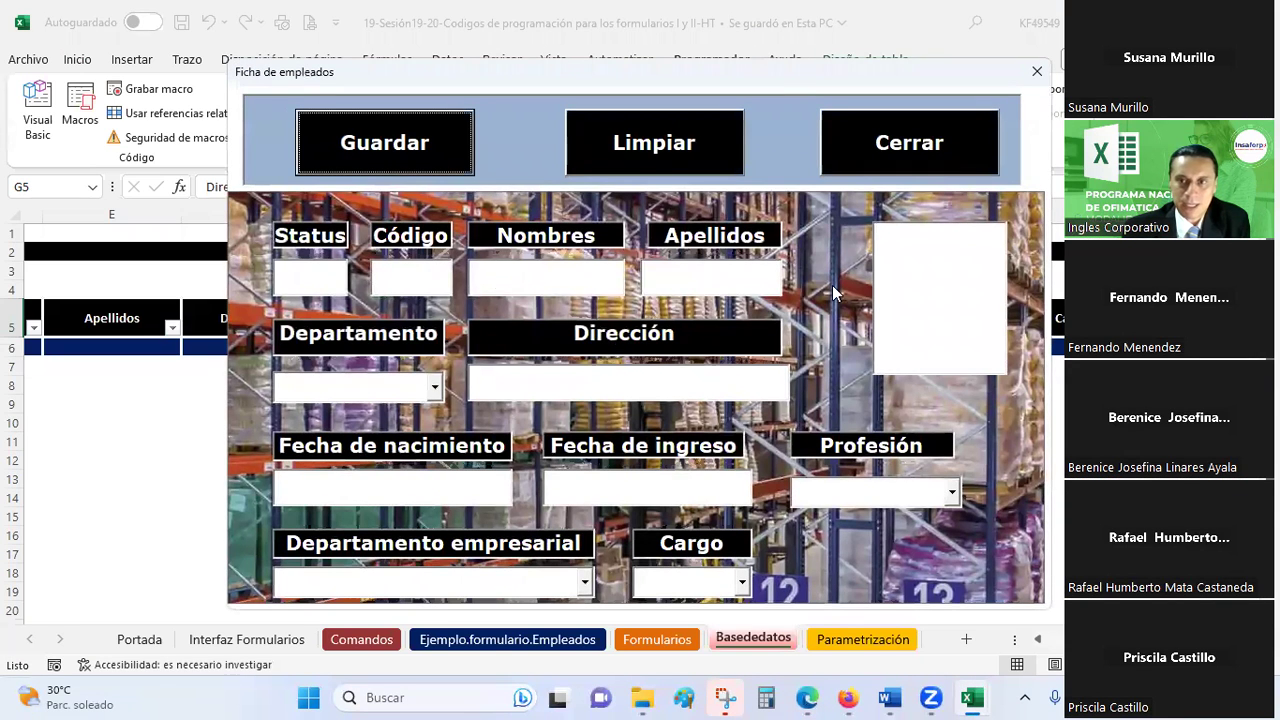
# Check the running Ficha de empleados form, close it, and return to the designer
pyautogui.hotkey('alt', 'F11')
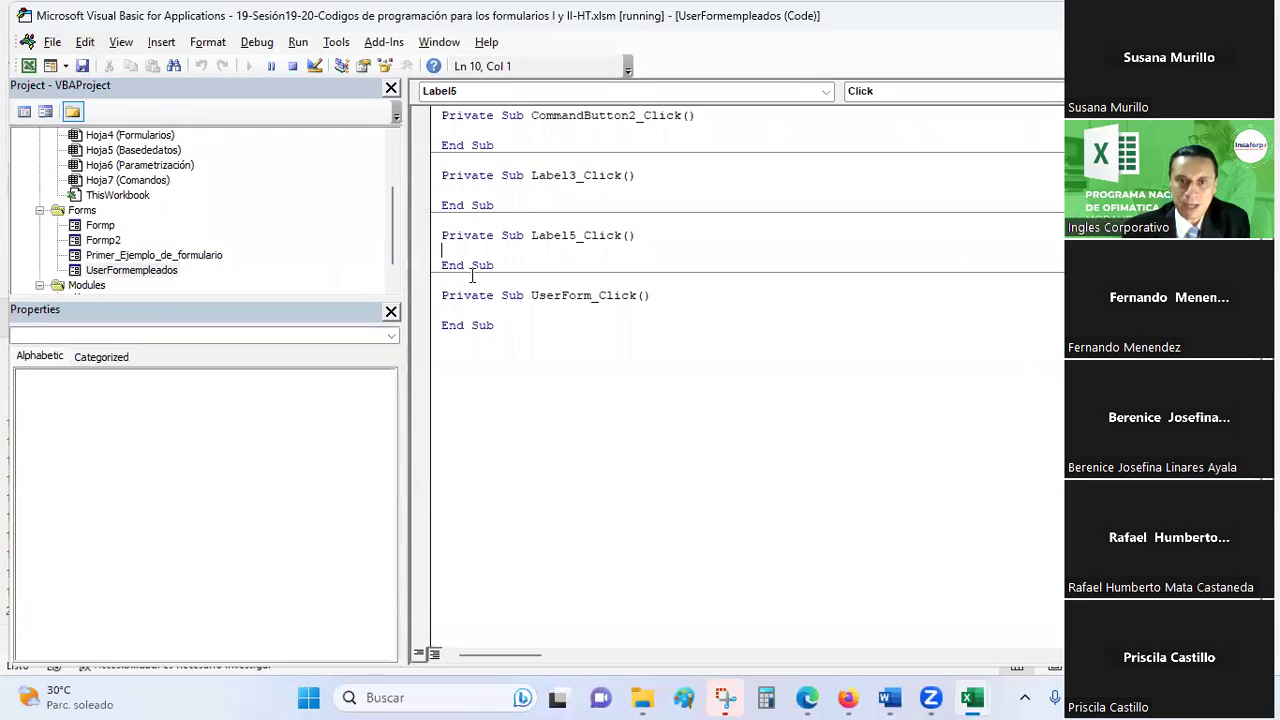
pyautogui.hotkey('alt', 'F11')
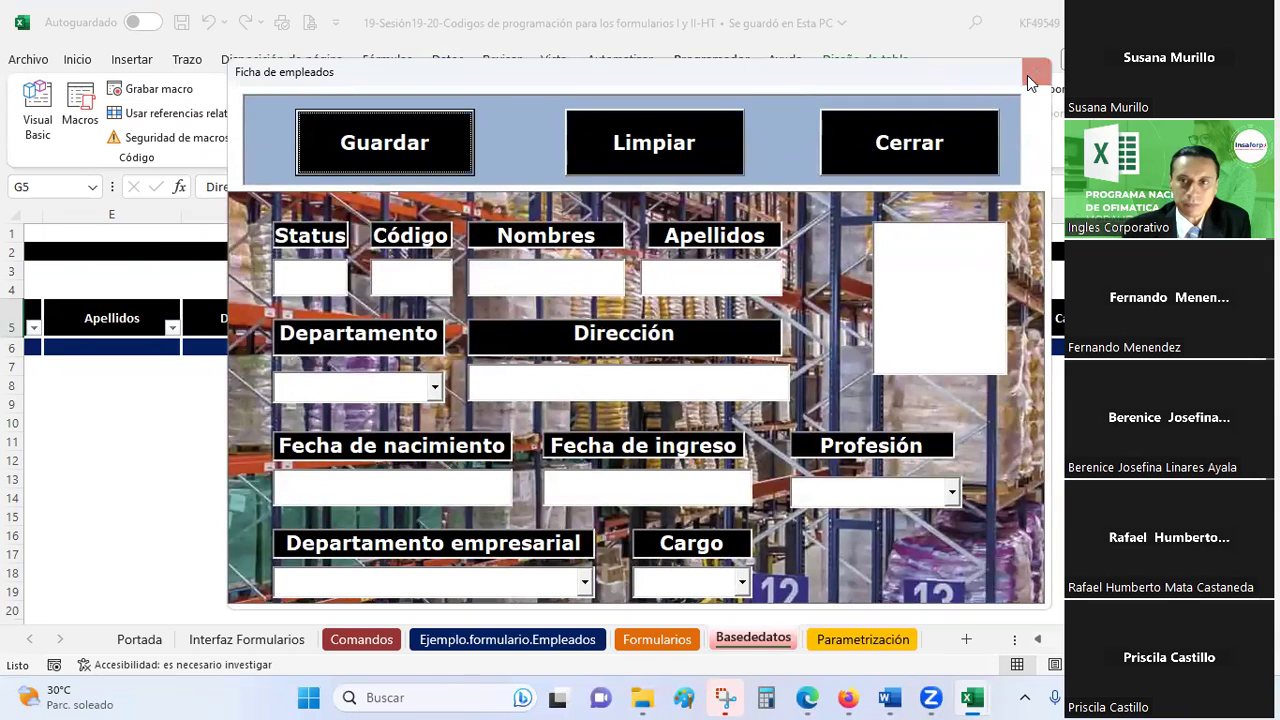
pyautogui.click(1037, 74)
pyautogui.click(442, 234)
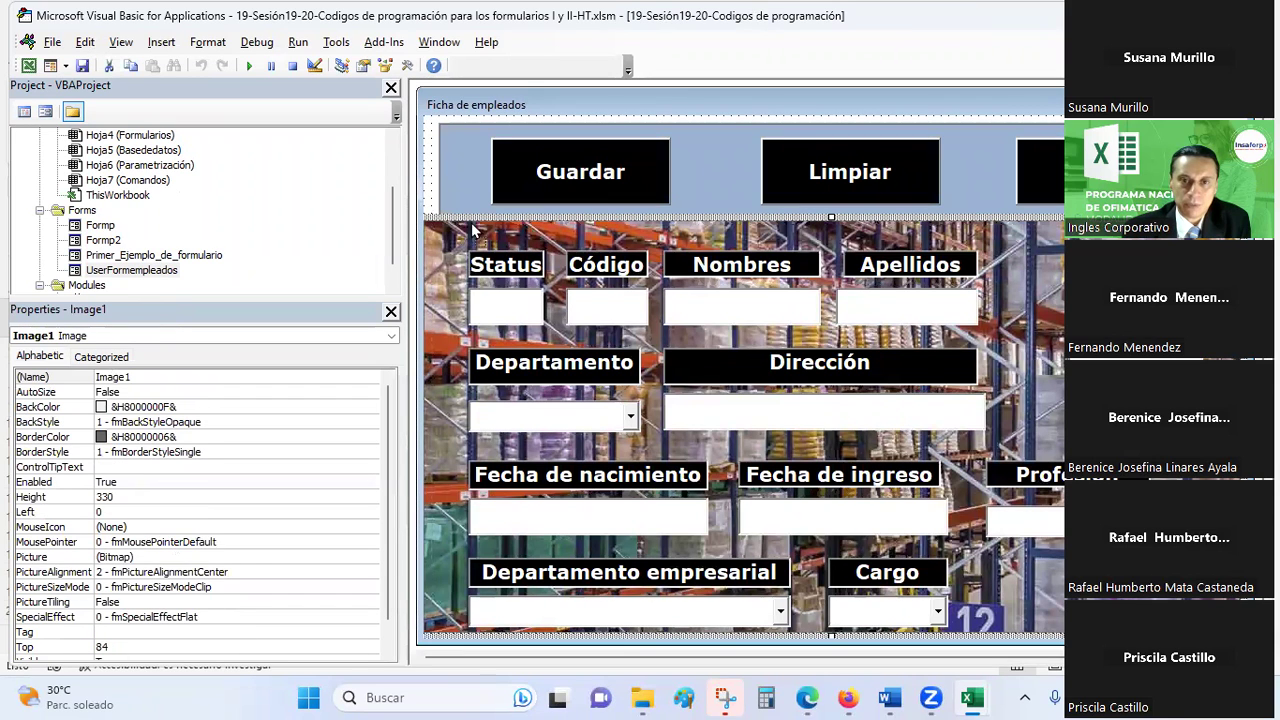
# Nudge the background image right and down, then drag it back into place
pyautogui.press('Right')
pyautogui.press('Right')
pyautogui.press('Down')
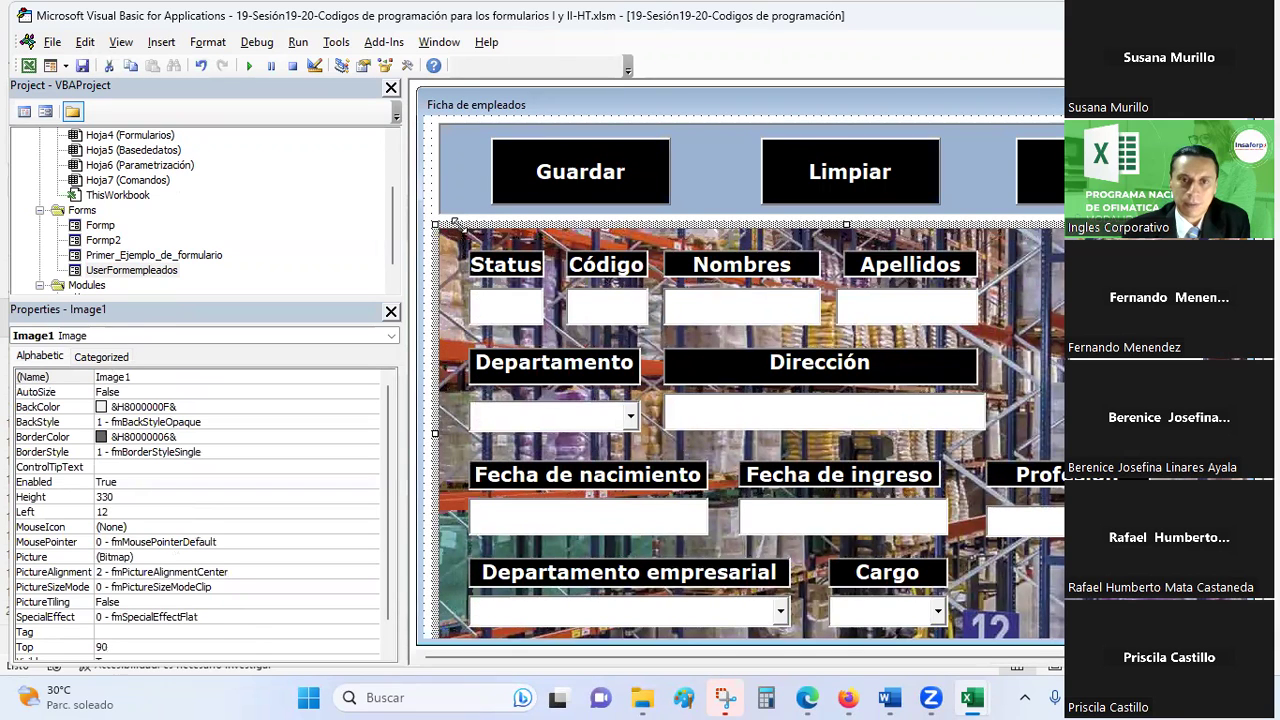
pyautogui.moveTo(530, 225); pyautogui.dragTo(522, 218)
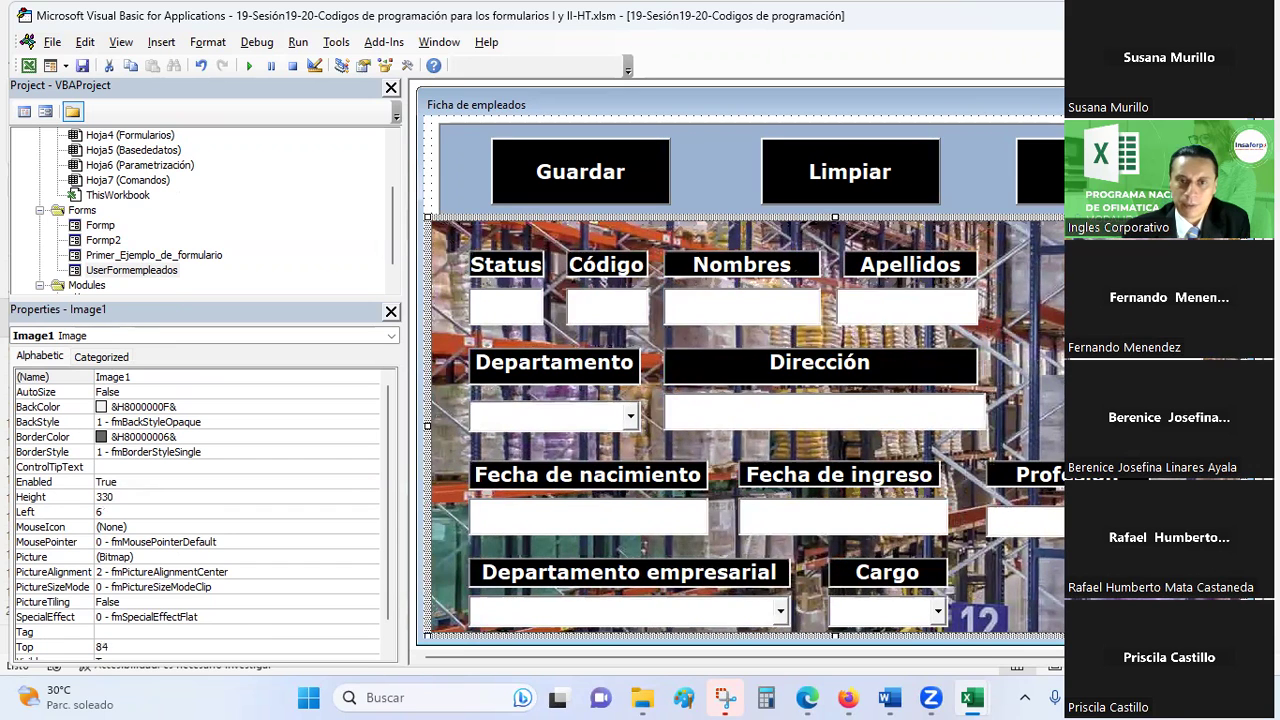
# Widen the light-blue header box on both the left and right sides
pyautogui.click(870, 216)
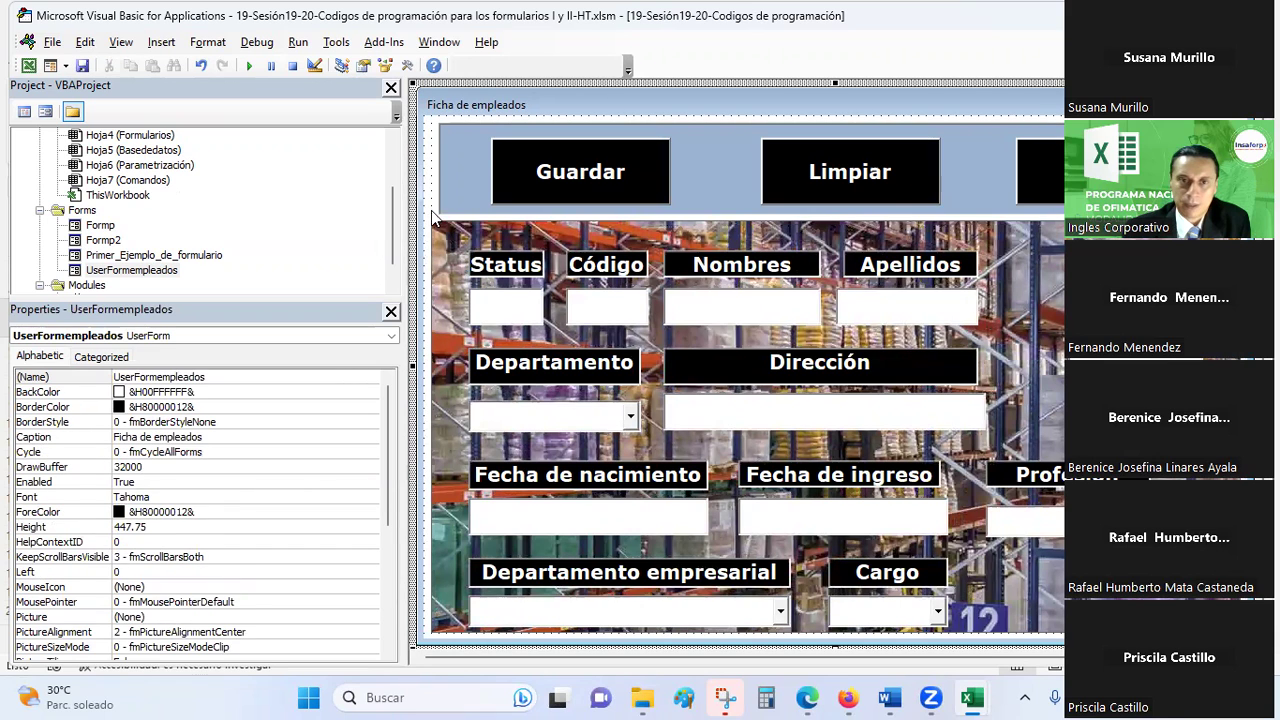
pyautogui.click(459, 172)
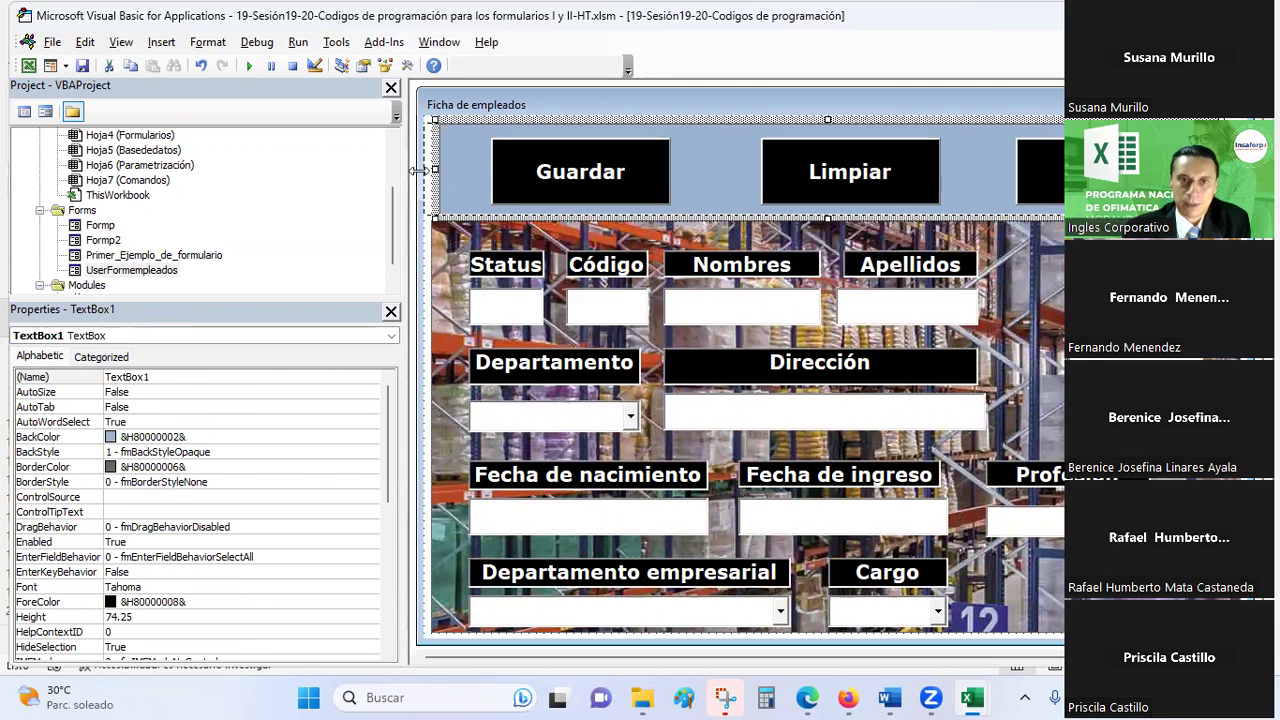
pyautogui.moveTo(425, 171); pyautogui.dragTo(419, 171)
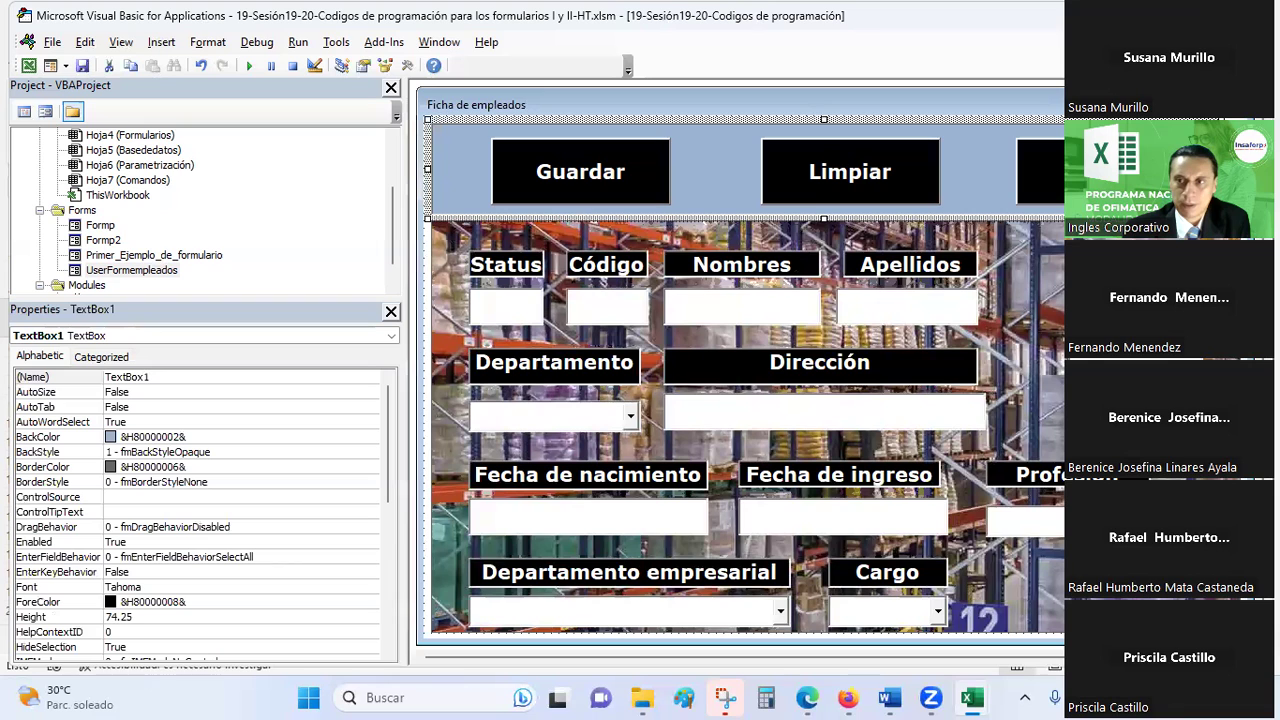
pyautogui.hotkey('shift', 'Right')
# Shift the Cerrar button right to Left 486 and run the form again
pyautogui.press('Tab')
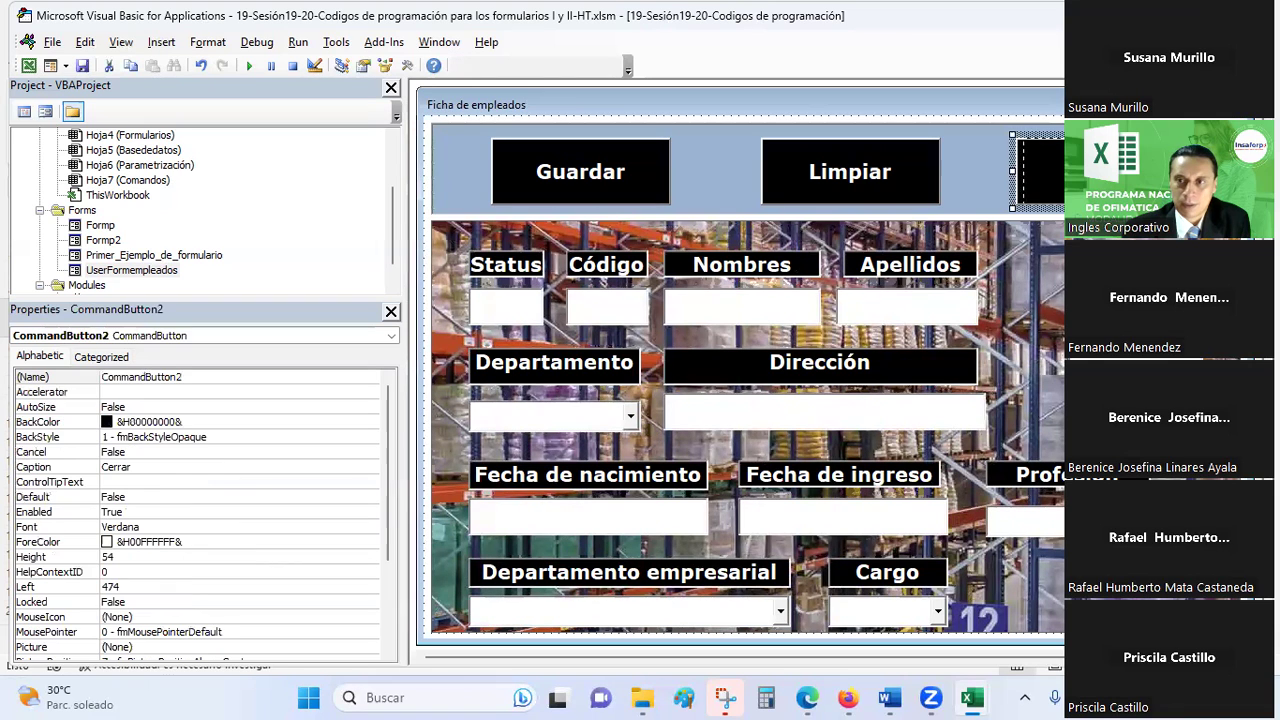
pyautogui.press('Right')
pyautogui.press('Right')
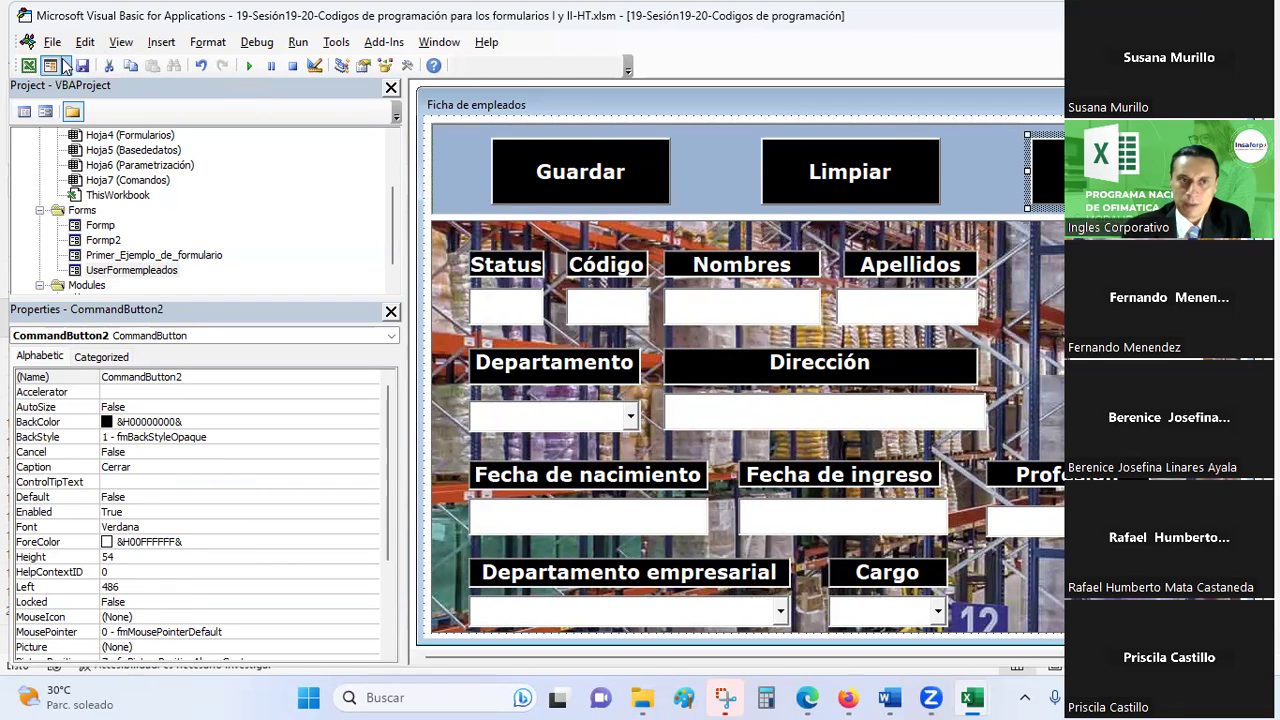
pyautogui.click(250, 66)
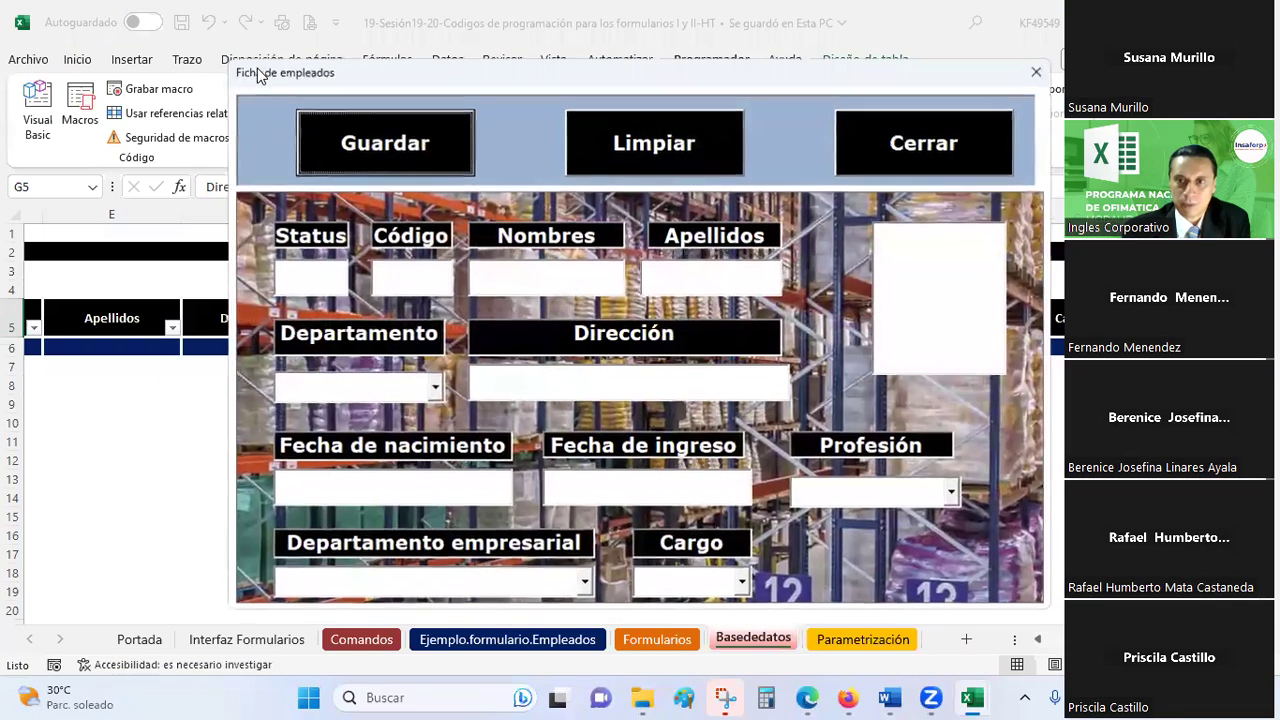